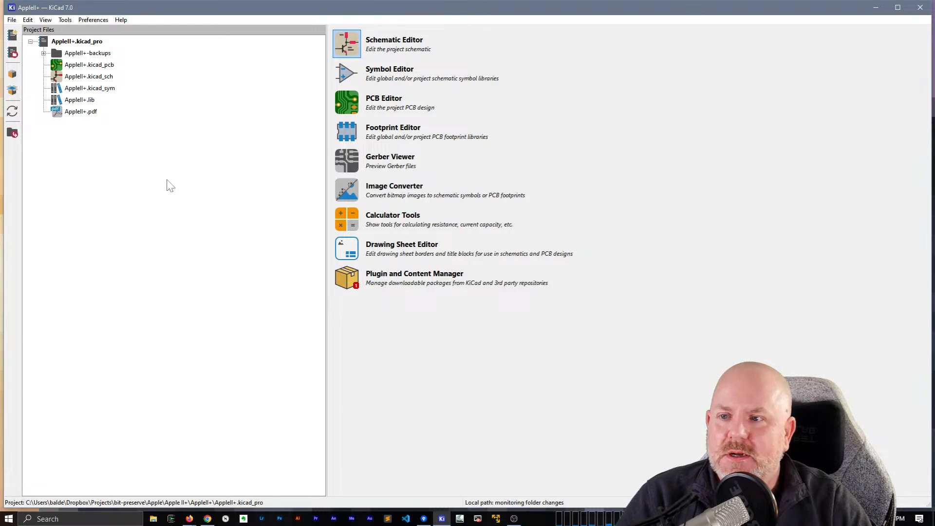
- Open the project's Applell+.kicad_sch schematic and look over the hierarchical blocks on the top-level sheet
{"action": "left_click", "coordinate": [90, 79]}
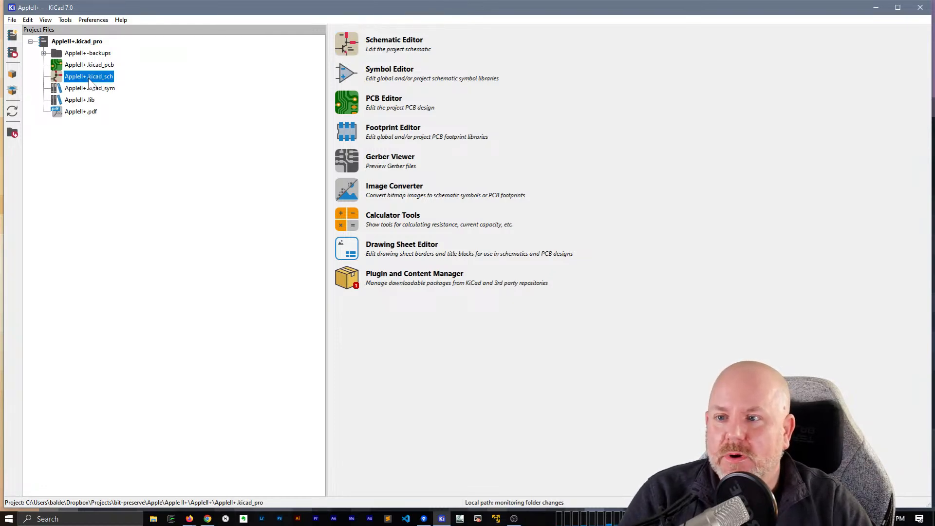
{"action": "double_click", "coordinate": [89, 78]}
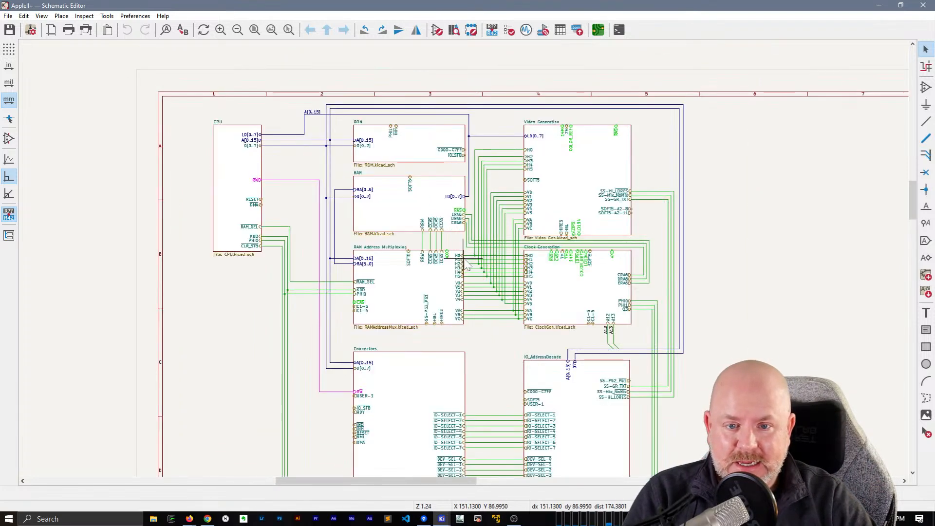
{"action": "scroll", "coordinate": [382, 177], "scroll_direction": "up", "scroll_amount": 2}
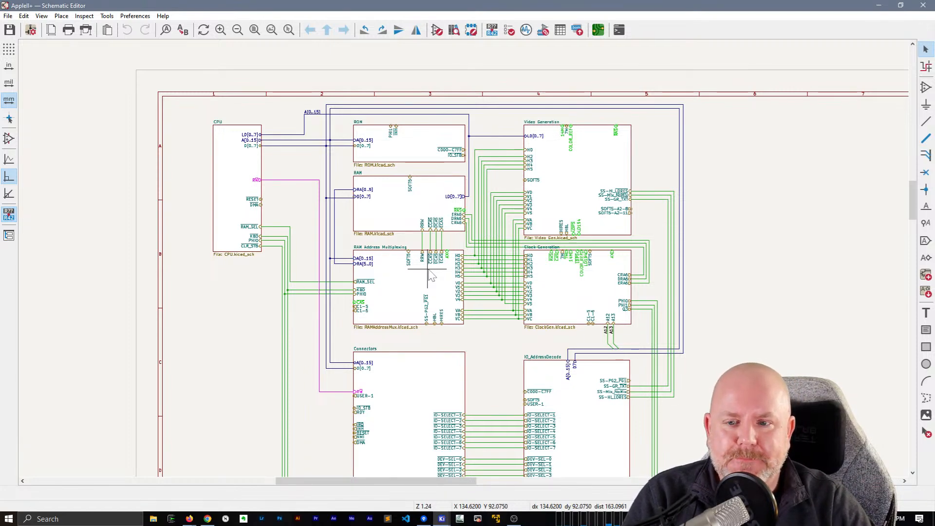
{"action": "middle_click_drag", "start_coordinate": [388, 314], "coordinate": [359, 234]}
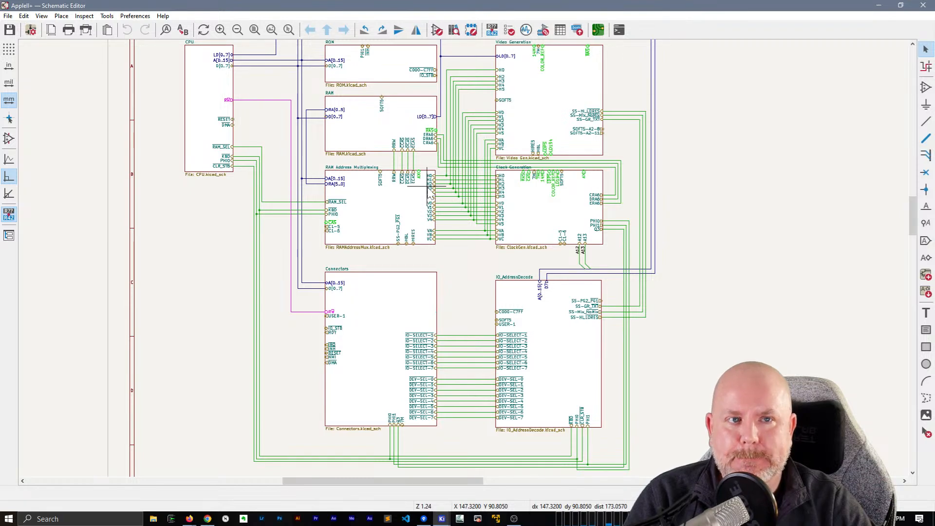
{"action": "scroll", "coordinate": [429, 190], "scroll_direction": "down", "scroll_amount": 5}
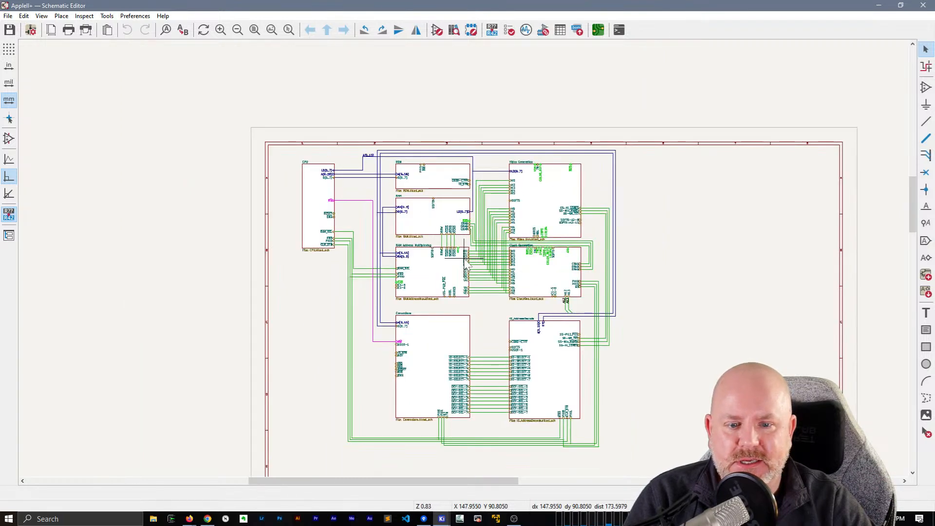
{"action": "scroll", "coordinate": [531, 310], "scroll_direction": "up", "scroll_amount": 5}
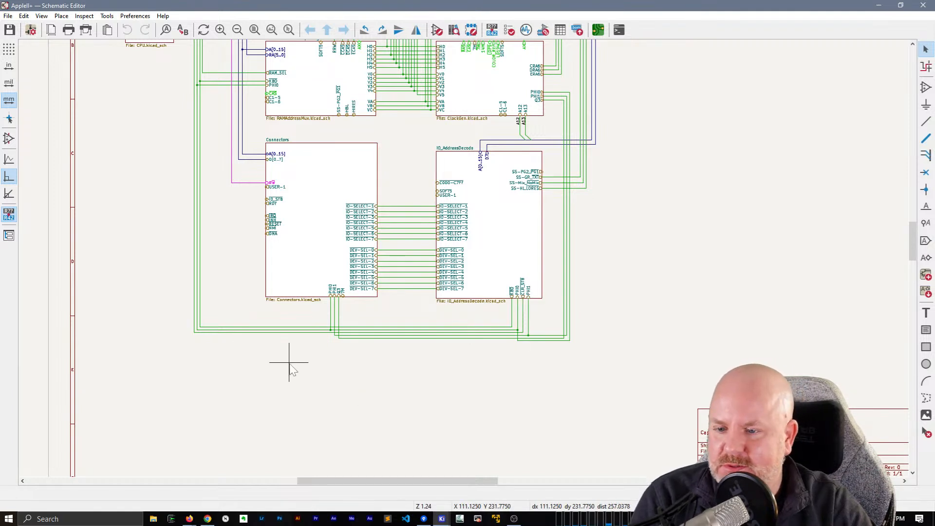
- Drag the lowest PHI0 wire segment beneath the IO_AddressDecode block well below the neighbouring horizontal wires
{"action": "left_click_drag", "start_coordinate": [278, 355], "coordinate": [253, 328]}
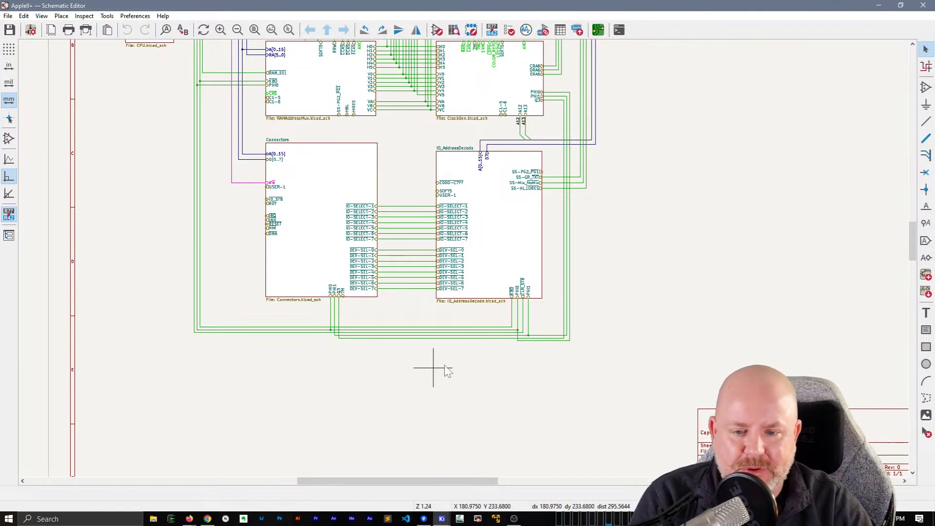
{"action": "left_click_drag", "start_coordinate": [444, 361], "coordinate": [426, 326], "text": "shift"}
{"action": "left_click", "coordinate": [484, 366]}
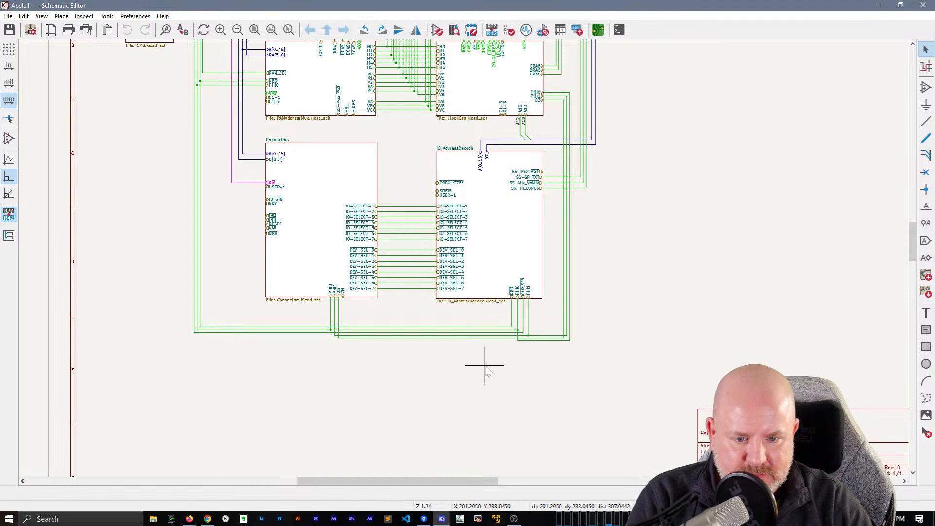
{"action": "left_click", "coordinate": [558, 341]}
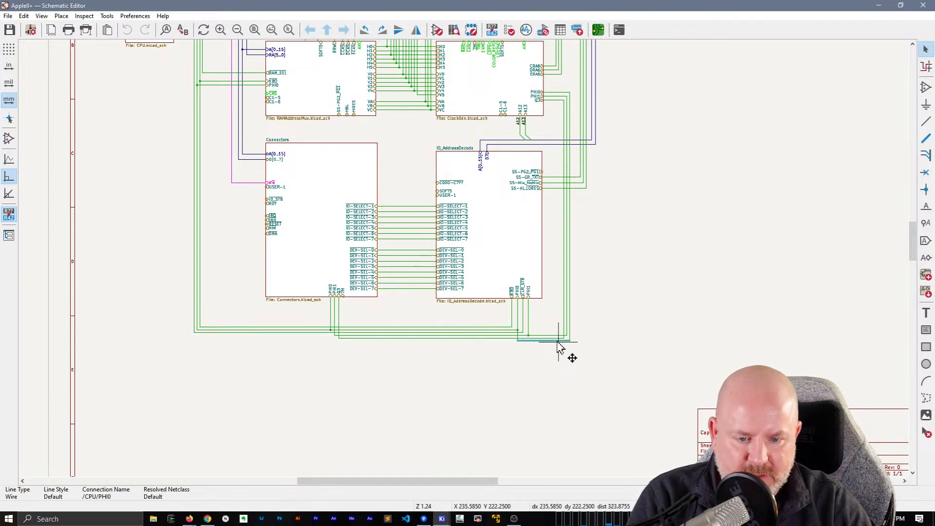
{"action": "left_click", "coordinate": [554, 351]}
{"action": "left_click", "coordinate": [547, 341]}
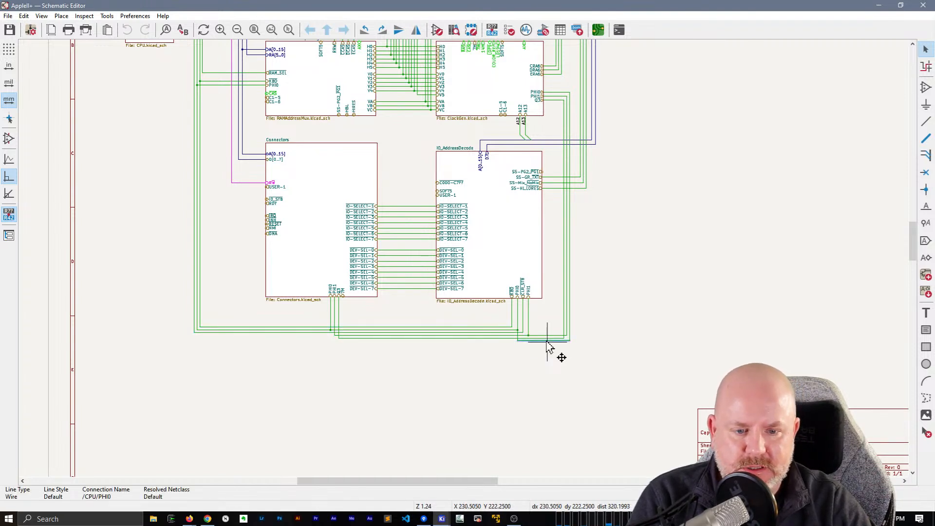
{"action": "key", "text": "g"}
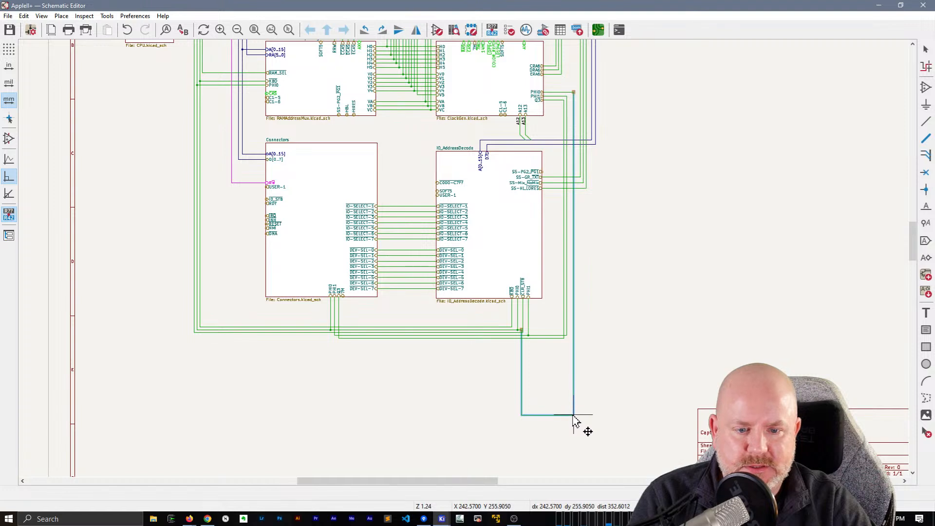
{"action": "left_click", "coordinate": [573, 418]}
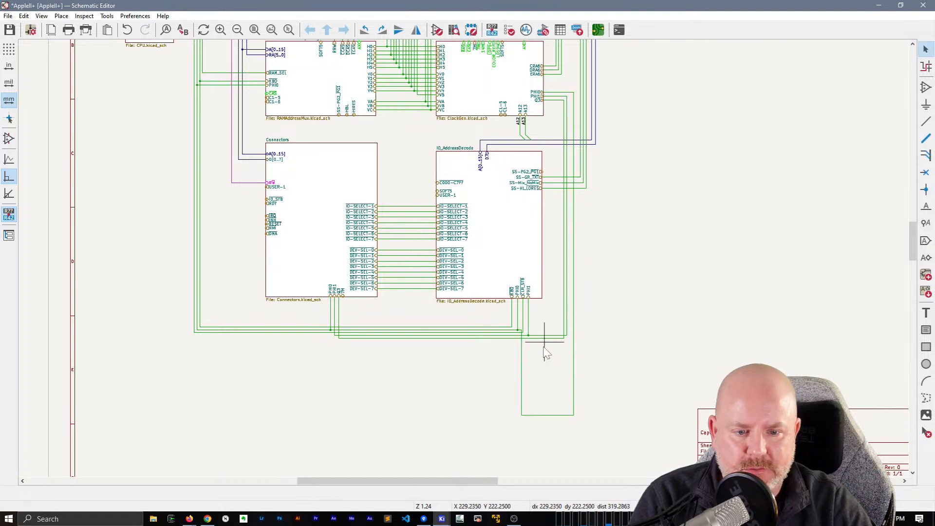
- Drag the group of horizontal wires beneath the Connectors and IO_AddressDecode blocks down, and realign the leftover PHI0 segment with them
{"action": "left_click_drag", "start_coordinate": [431, 338], "coordinate": [412, 312]}
{"action": "key", "text": "g"}
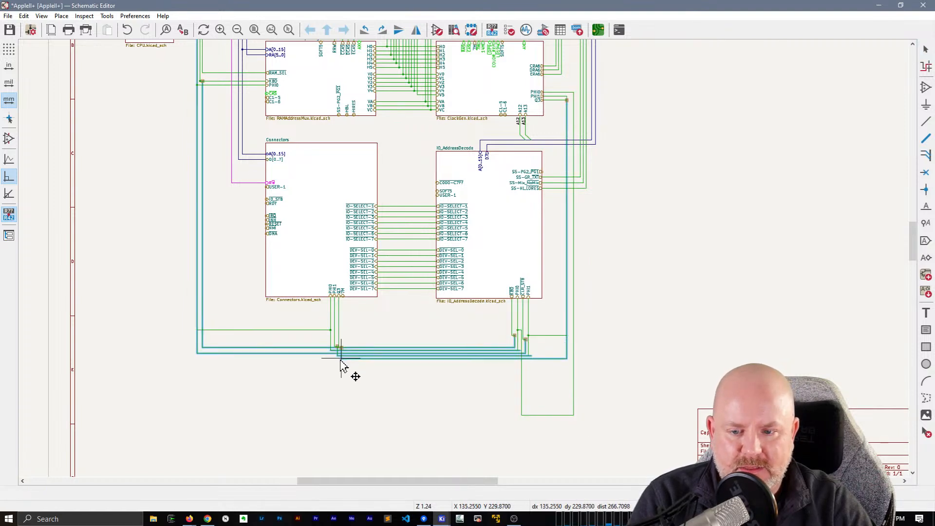
{"action": "left_click", "coordinate": [340, 387]}
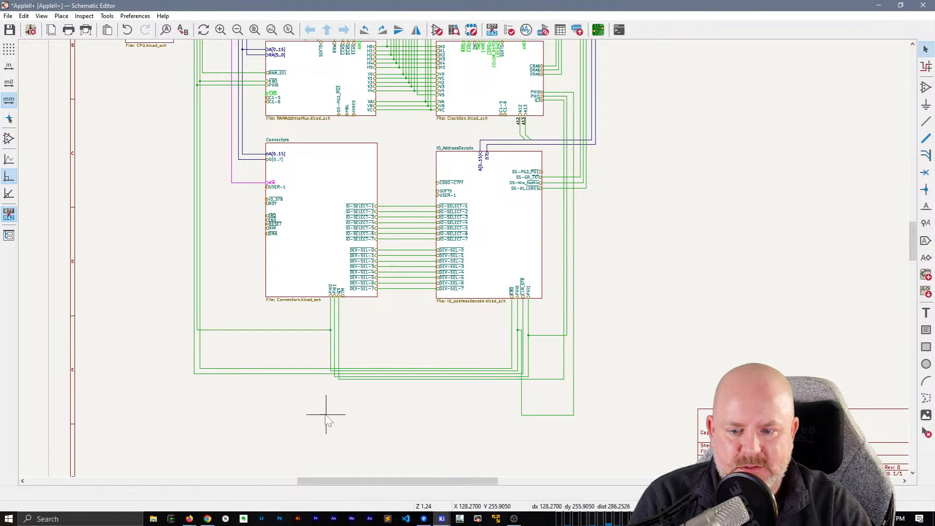
{"action": "left_click", "coordinate": [269, 331]}
{"action": "key", "text": "g"}
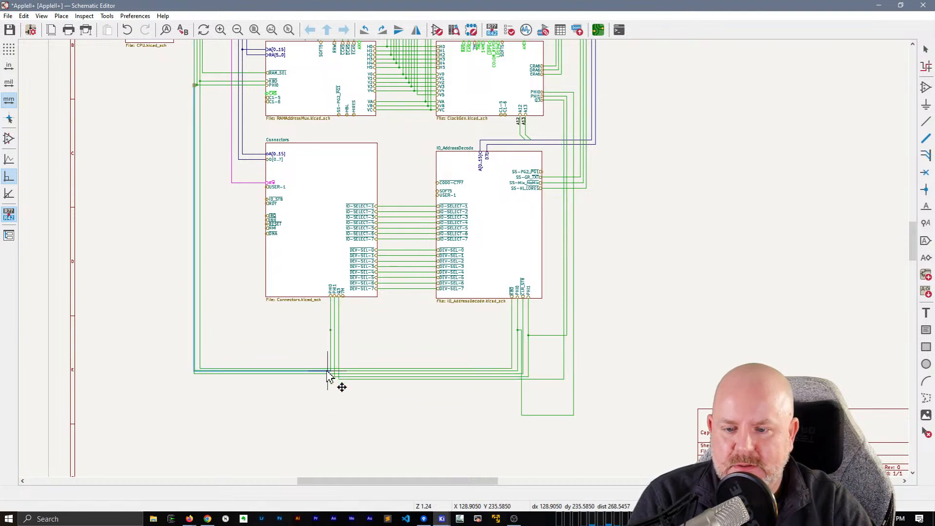
{"action": "left_click", "coordinate": [347, 378]}
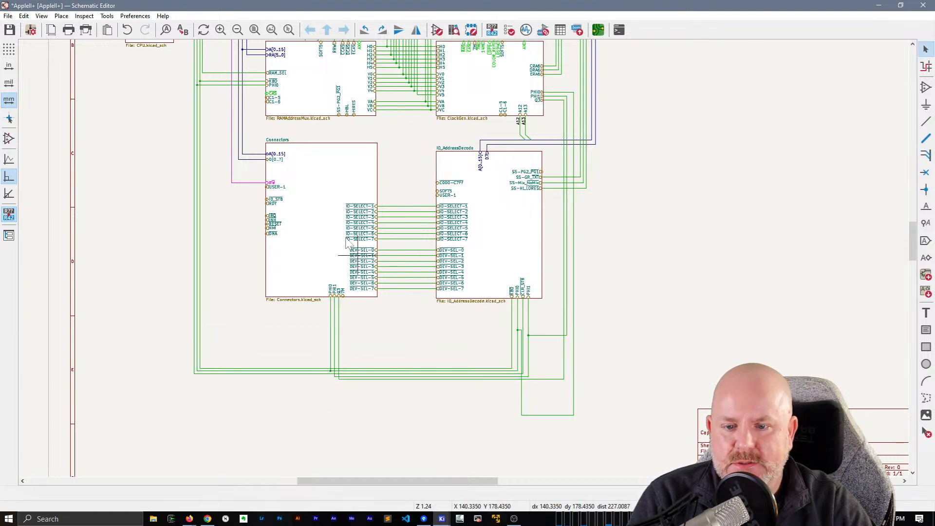
- Drag the Connectors and IO_AddressDecode blocks together with their interconnecting wires down, keeping the connections attached
{"action": "left_click", "coordinate": [342, 223]}
{"action": "left_click", "coordinate": [508, 230], "text": "shift"}
{"action": "left_click_drag", "start_coordinate": [428, 328], "coordinate": [394, 162]}
{"action": "left_click_drag", "start_coordinate": [501, 331], "coordinate": [397, 328]}
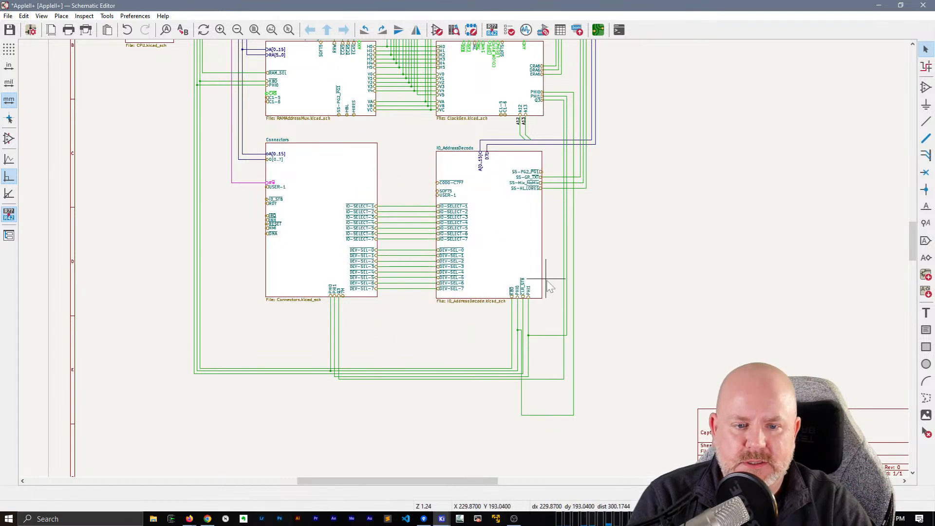
{"action": "left_click_drag", "start_coordinate": [552, 291], "coordinate": [285, 167]}
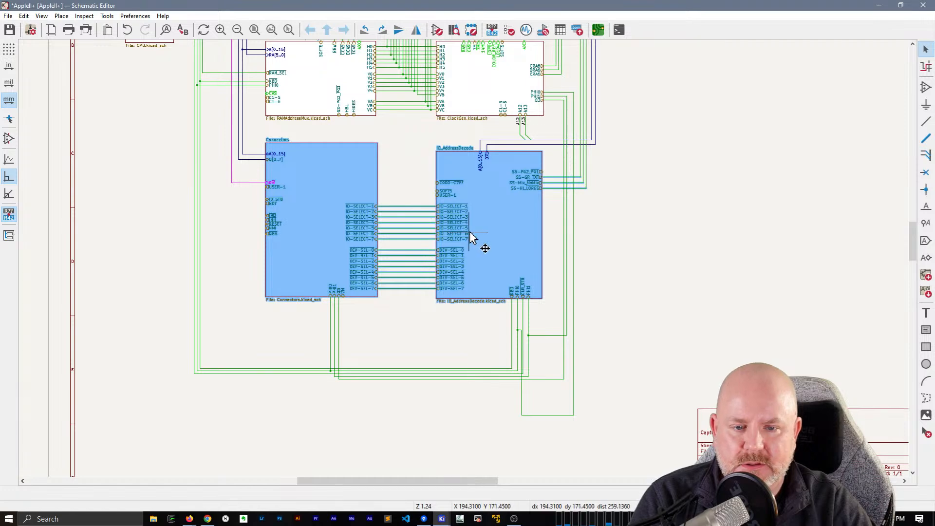
{"action": "left_click_drag", "start_coordinate": [437, 239], "coordinate": [438, 261]}
{"action": "left_click", "coordinate": [439, 315]}
- Drag the offset vertical PHI0 wire into line with the PHI0 pin of IO_AddressDecode and its horizontal run just below the Q3 wire
{"action": "scroll", "coordinate": [463, 258], "scroll_direction": "up", "scroll_amount": 6}
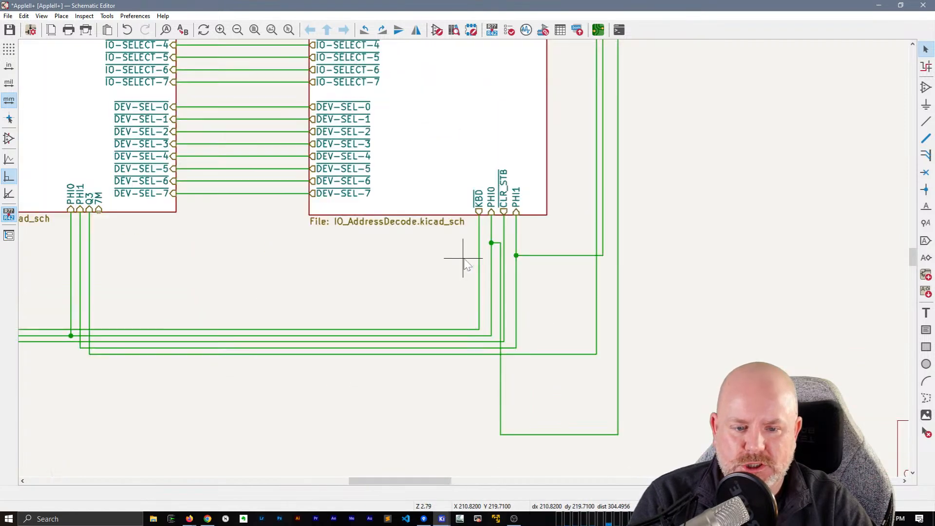
{"action": "left_click", "coordinate": [519, 403]}
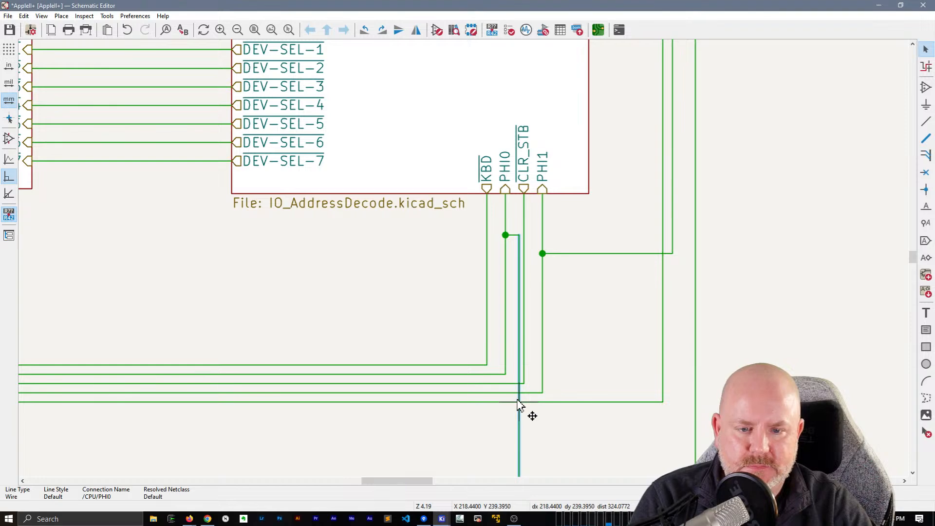
{"action": "left_click_drag", "start_coordinate": [519, 403], "coordinate": [505, 429]}
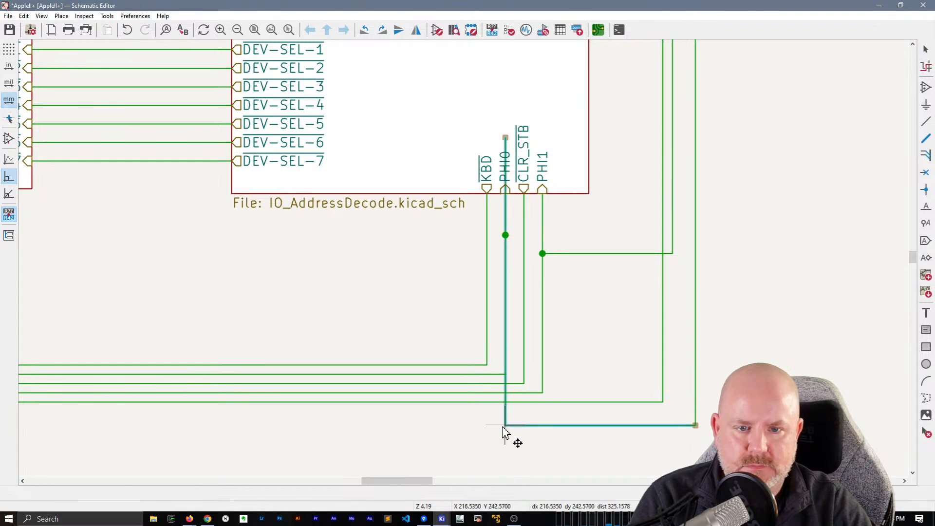
{"action": "left_click", "coordinate": [505, 425]}
{"action": "scroll", "coordinate": [468, 262], "scroll_direction": "down", "scroll_amount": 4}
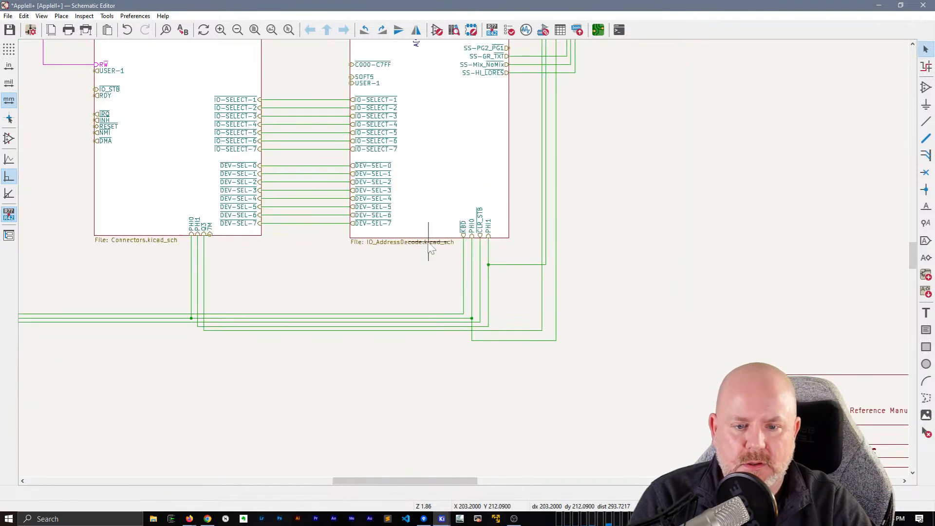
- Drag the two horizontal bus segments above IO_AddressDecode down together with the A12 and A13 bus entries, keeping them connected
{"action": "middle_click_drag", "start_coordinate": [263, 224], "coordinate": [313, 282]}
{"action": "middle_click_drag", "start_coordinate": [324, 133], "coordinate": [349, 256]}
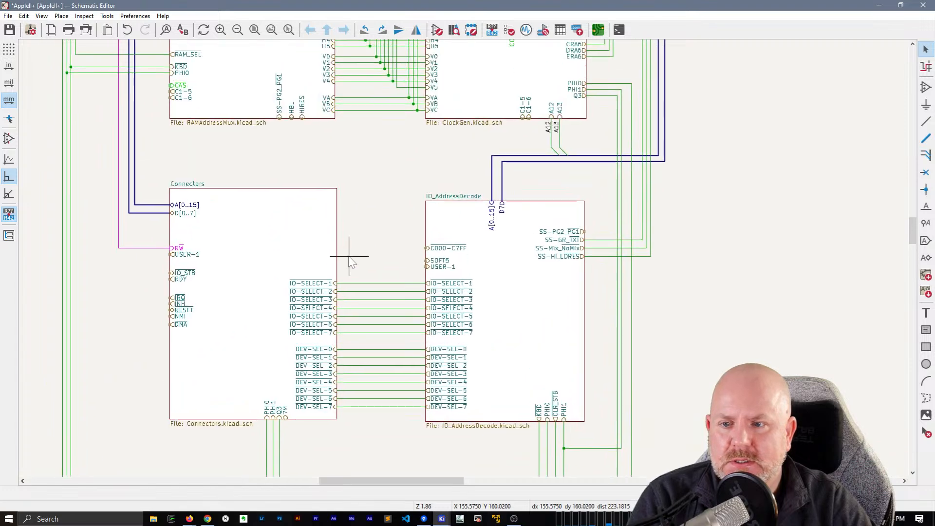
{"action": "scroll", "coordinate": [347, 258], "scroll_direction": "down", "scroll_amount": 4}
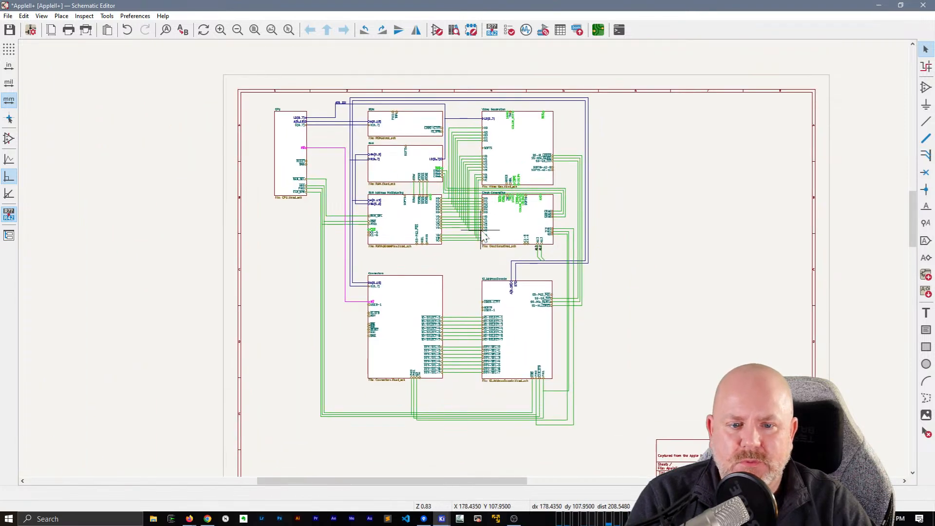
{"action": "scroll", "coordinate": [481, 231], "scroll_direction": "up", "scroll_amount": 4}
{"action": "middle_click_drag", "start_coordinate": [482, 231], "coordinate": [465, 258]}
{"action": "middle_click_drag", "start_coordinate": [481, 297], "coordinate": [298, 255]}
{"action": "left_click_drag", "start_coordinate": [443, 297], "coordinate": [415, 310]}
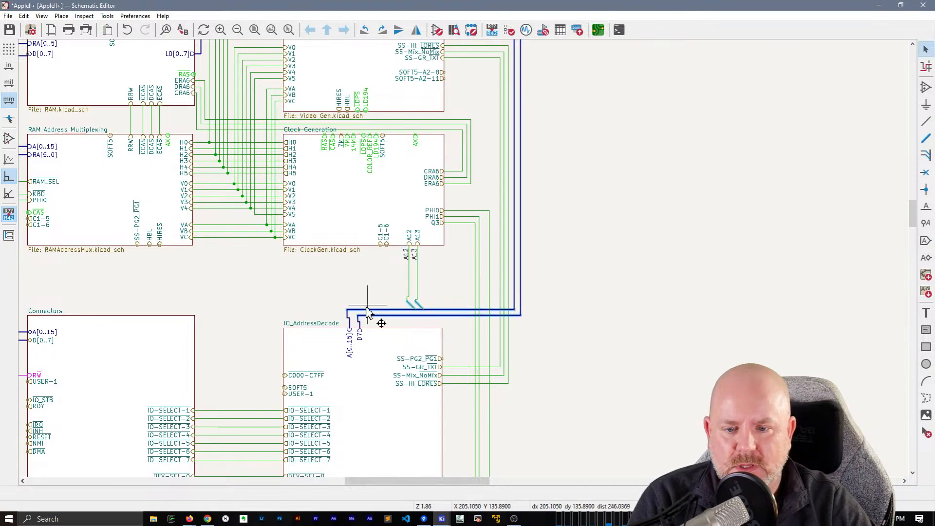
{"action": "key", "text": "ctrl+z"}
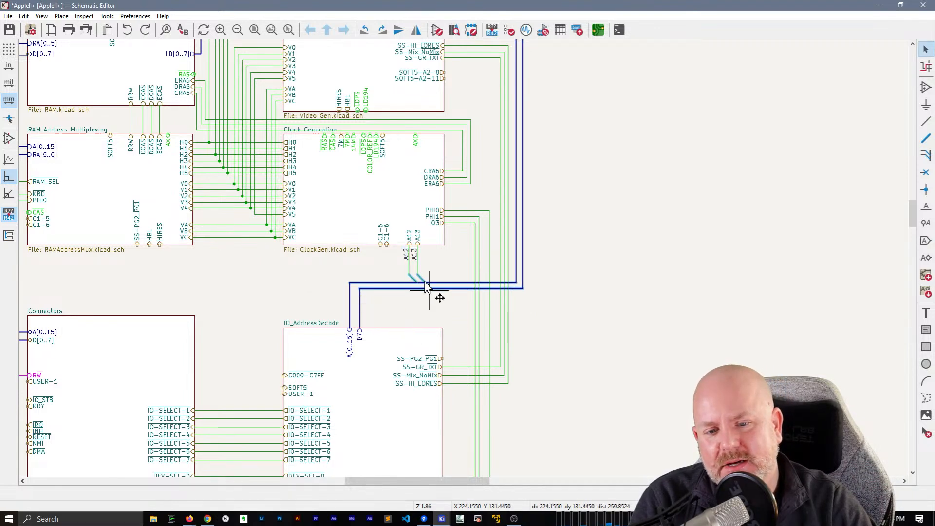
{"action": "left_click_drag", "start_coordinate": [426, 287], "coordinate": [426, 314]}
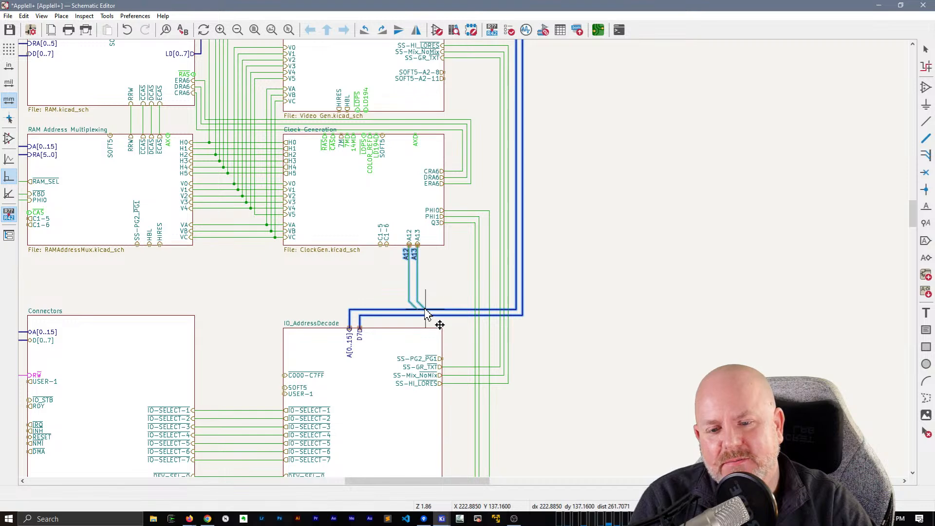
{"action": "left_click", "coordinate": [426, 314]}
{"action": "scroll", "coordinate": [464, 261], "scroll_direction": "down", "scroll_amount": 2}
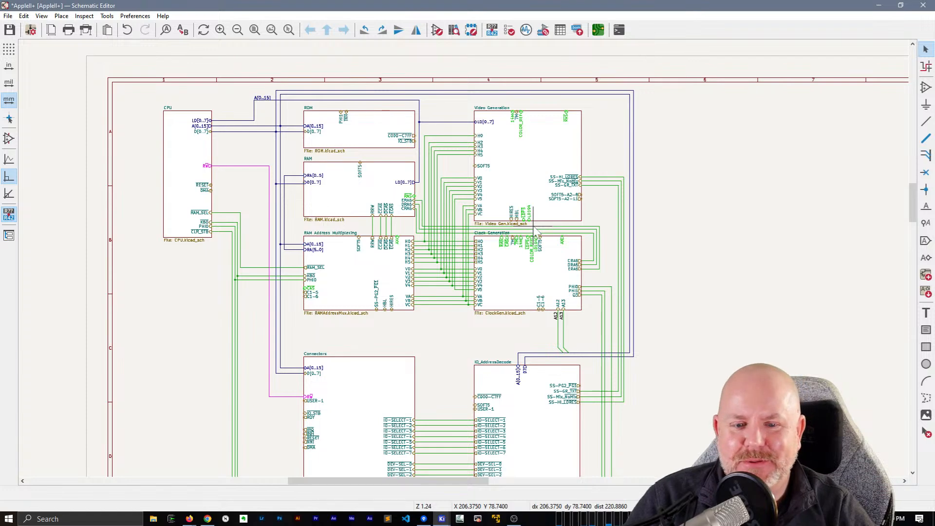
{"action": "scroll", "coordinate": [521, 254], "scroll_direction": "up", "scroll_amount": 2}
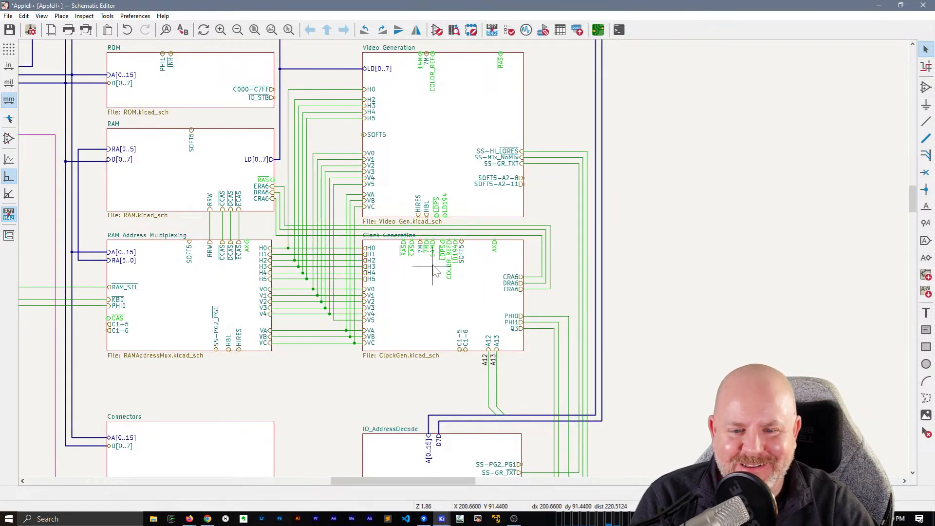
{"action": "left_click", "coordinate": [455, 317]}
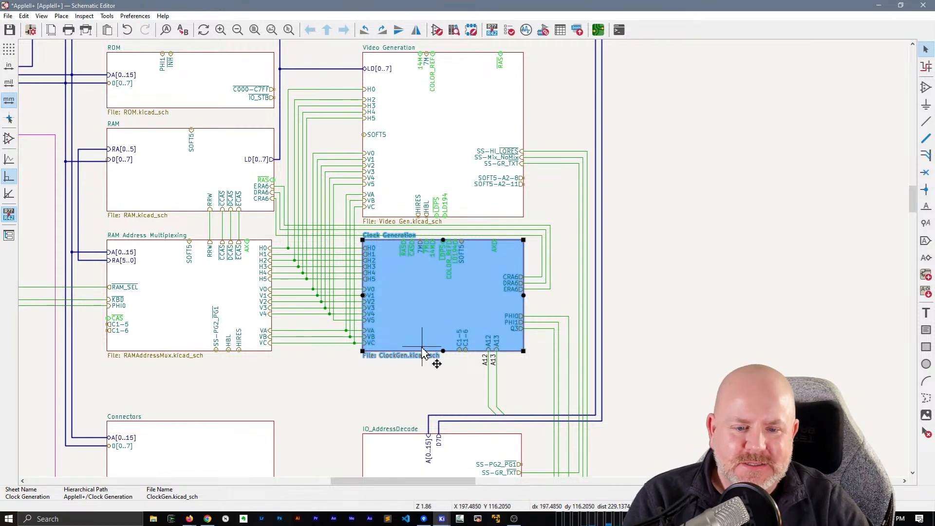
{"action": "key", "text": "g"}
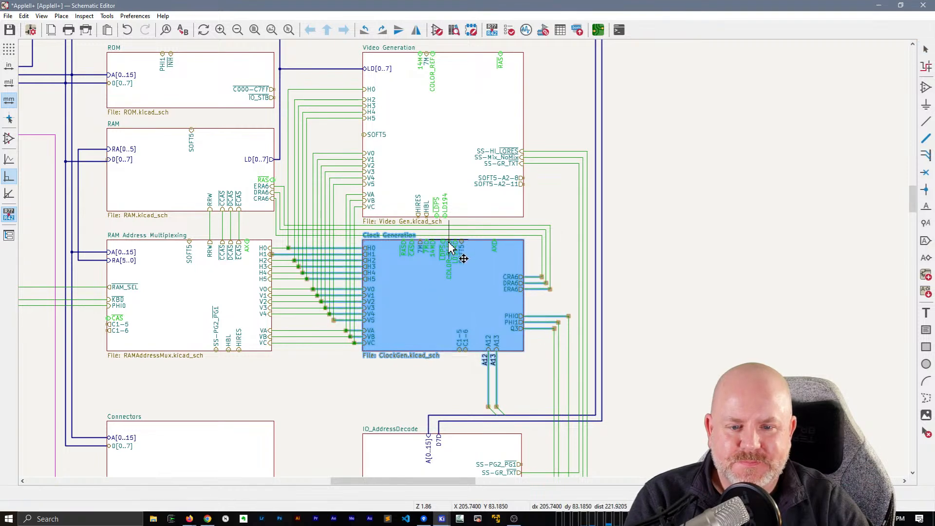
{"action": "key", "text": "Escape"}
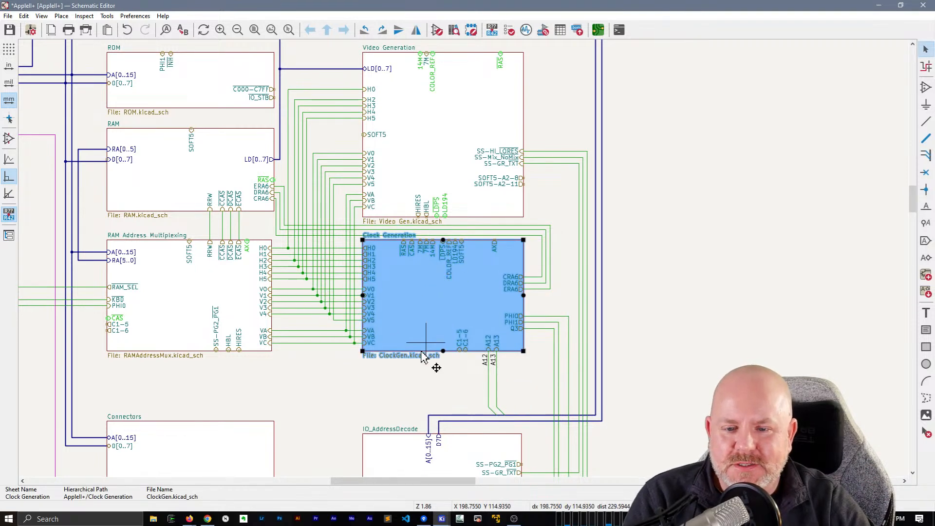
{"action": "left_click", "coordinate": [416, 384]}
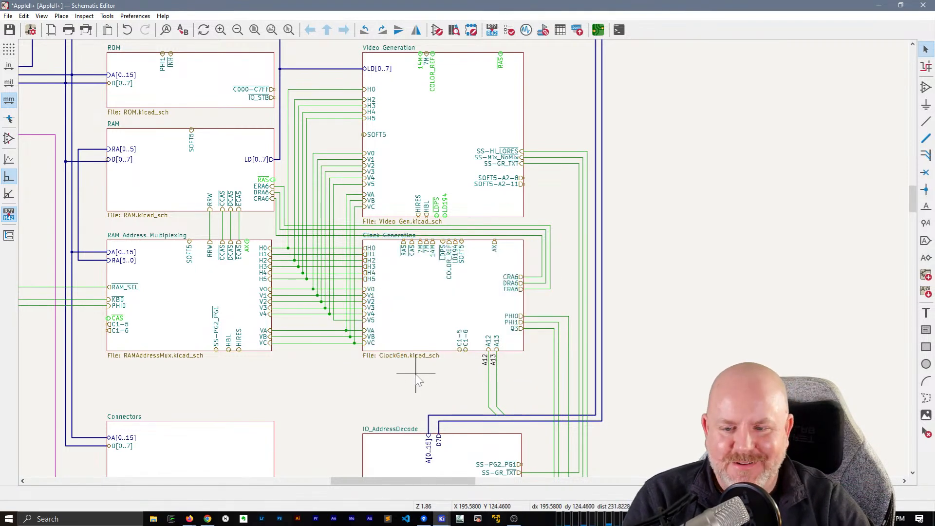
{"action": "left_click_drag", "start_coordinate": [416, 369], "coordinate": [254, 246]}
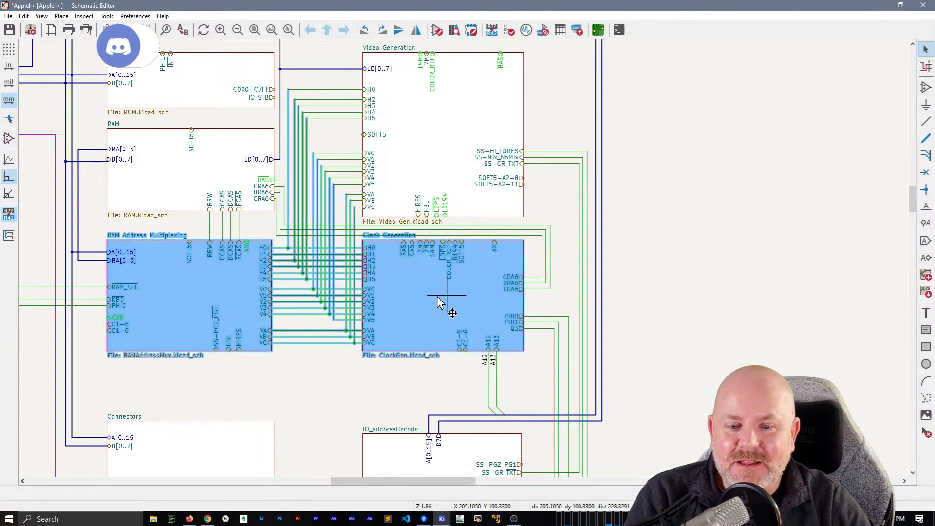
{"action": "key", "text": "m"}
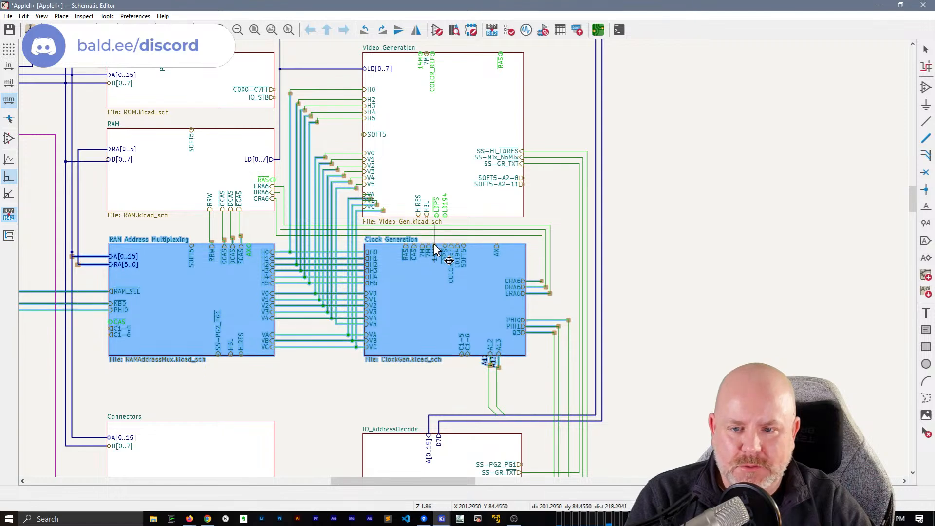
{"action": "left_click", "coordinate": [436, 246]}
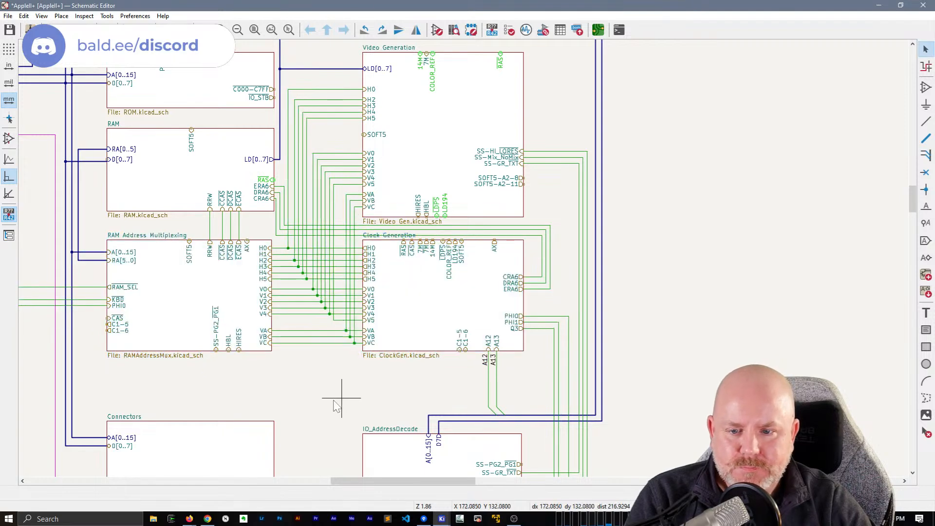
{"action": "left_click", "coordinate": [215, 313]}
{"action": "key", "text": "m"}
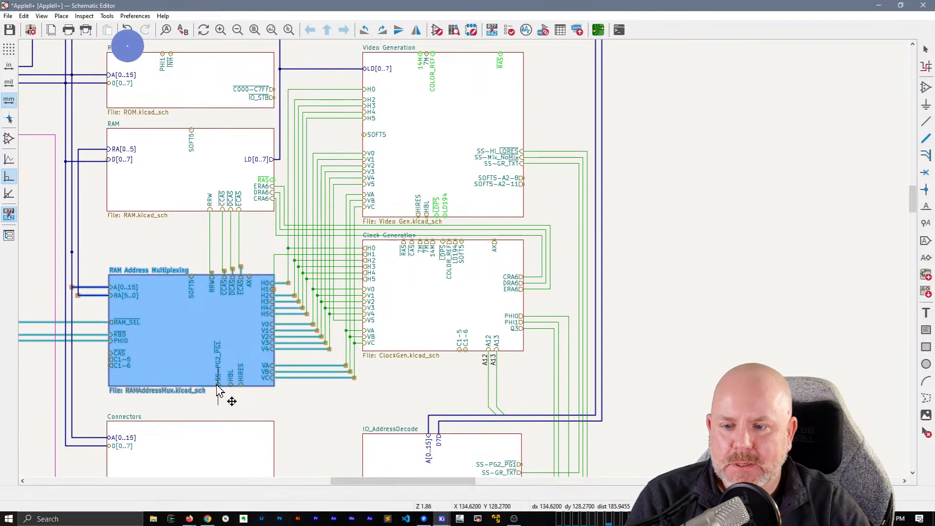
{"action": "key", "text": "Escape"}
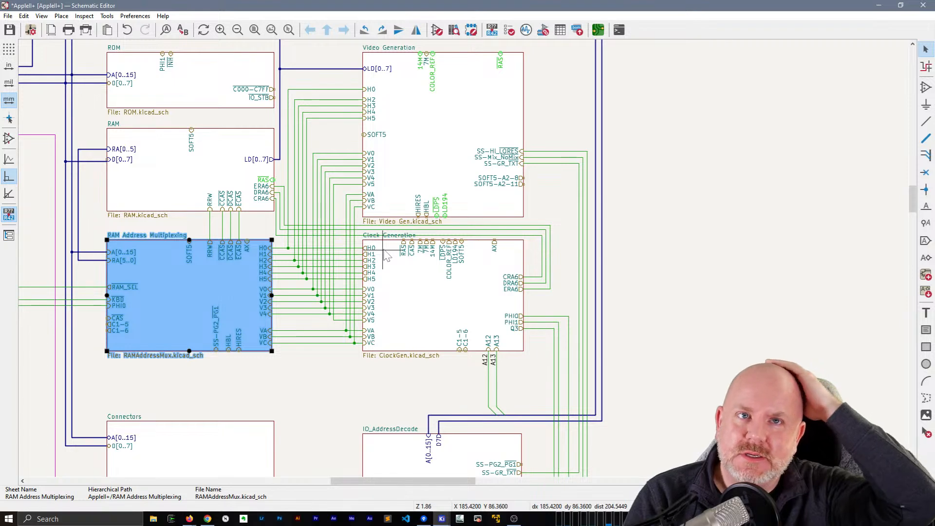
{"action": "left_click_drag", "start_coordinate": [423, 374], "coordinate": [141, 263]}
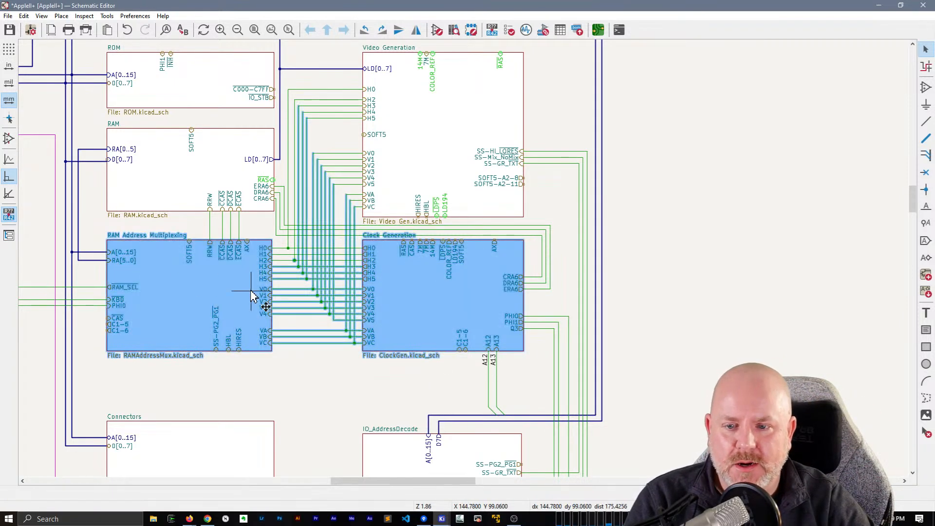
{"action": "left_click", "coordinate": [402, 369]}
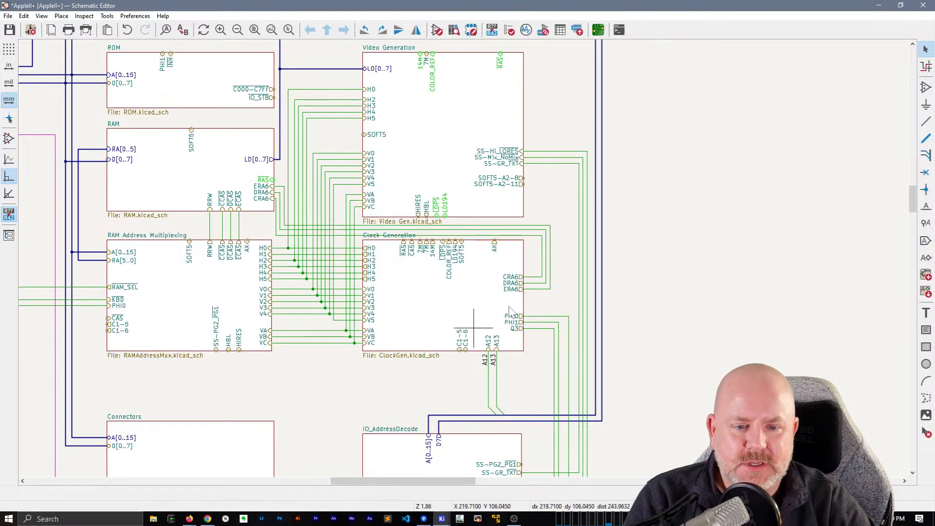
{"action": "left_click_drag", "start_coordinate": [533, 341], "coordinate": [525, 267]}
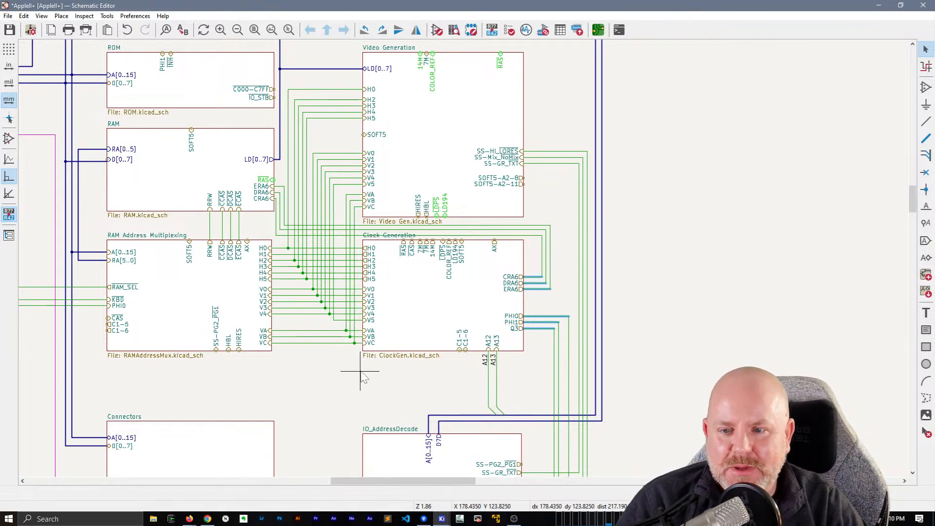
{"action": "left_click", "coordinate": [229, 378]}
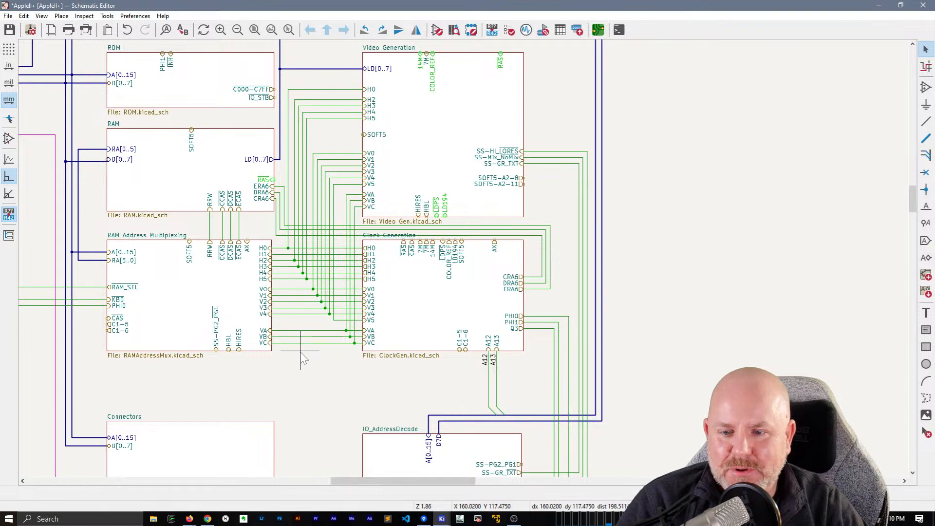
- Delete the horizontal wires attached to the H0–H5, V0–V4 and VA–VC pins of RAM Address Multiplexing
{"action": "left_click_drag", "start_coordinate": [292, 352], "coordinate": [291, 374]}
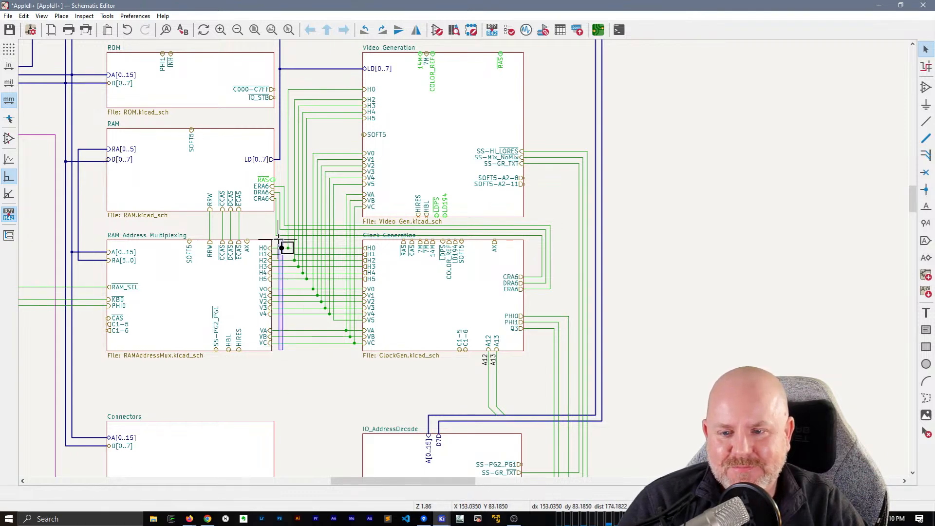
{"action": "left_click_drag", "start_coordinate": [279, 241], "coordinate": [280, 242]}
{"action": "key", "text": "Delete"}
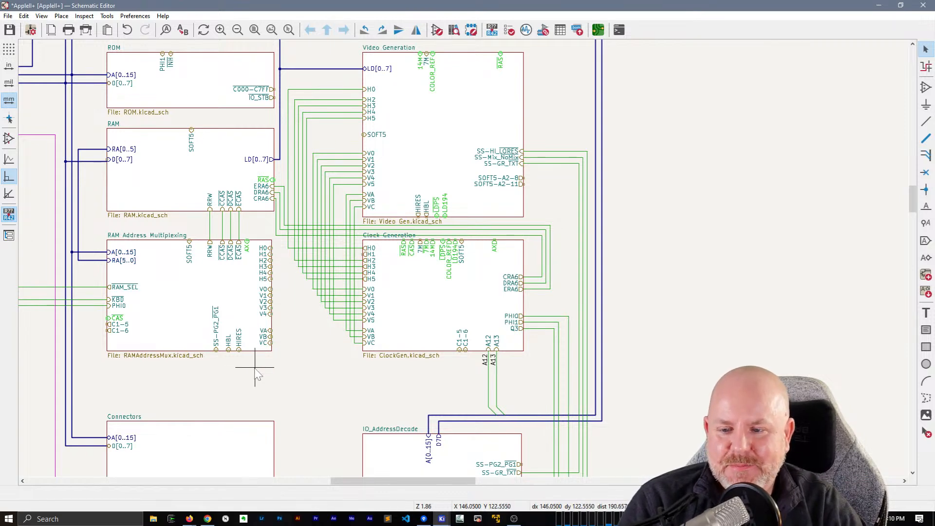
- Drag the RAM Address Multiplexing block down together with its RRW, CCAS, DCAS and ECAS wires, keeping the buses attached
{"action": "left_click_drag", "start_coordinate": [255, 369], "coordinate": [164, 221]}
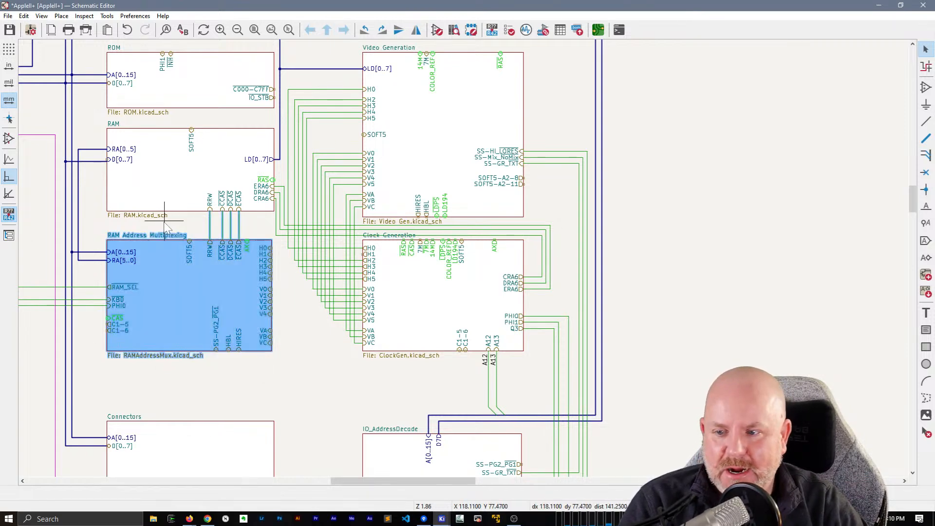
{"action": "key", "text": "g"}
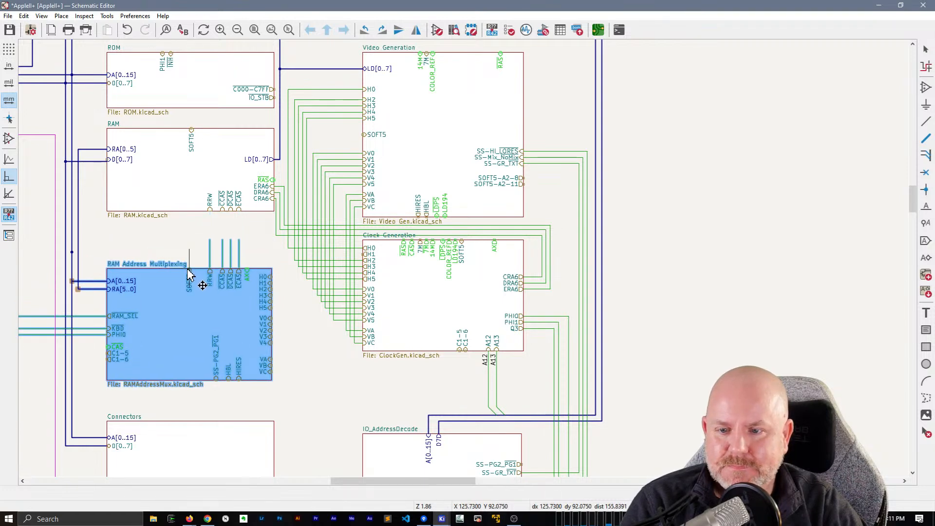
{"action": "left_click", "coordinate": [189, 275]}
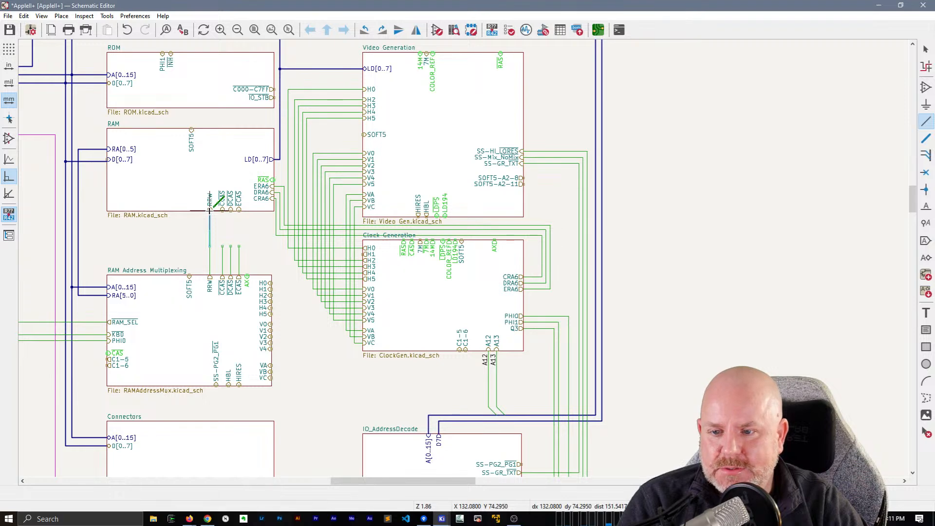
- Extend the RRW, CCAS, DCAS and ECAS wires above RAM Address Multiplexing up to the matching pins of the RAM block
{"action": "key", "text": "Escape"}
{"action": "scroll", "coordinate": [225, 229], "scroll_direction": "up", "scroll_amount": 3}
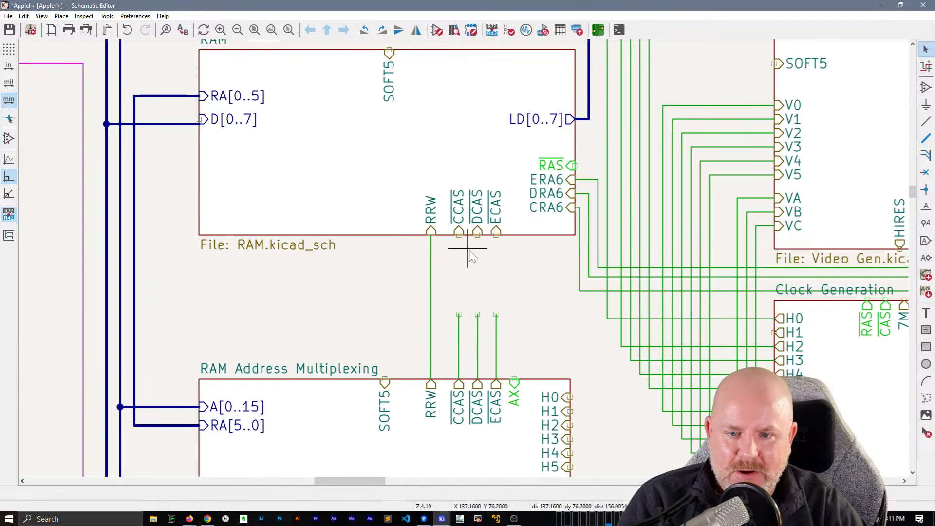
{"action": "left_click", "coordinate": [459, 234]}
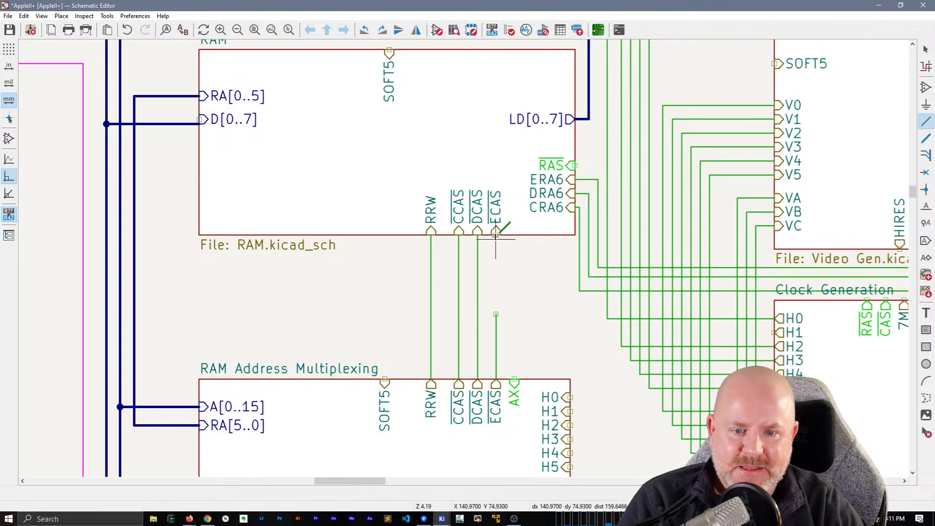
{"action": "scroll", "coordinate": [501, 319], "scroll_direction": "down", "scroll_amount": 3}
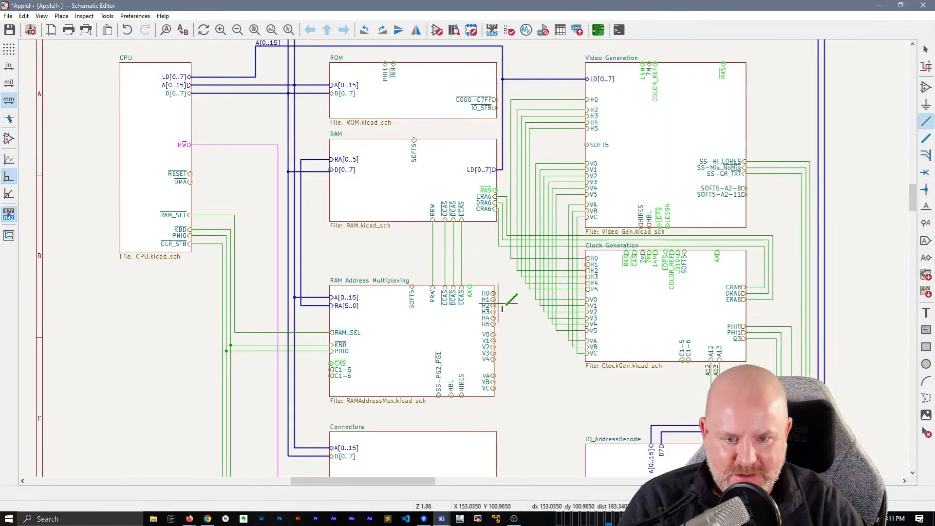
{"action": "key", "text": "F4"}
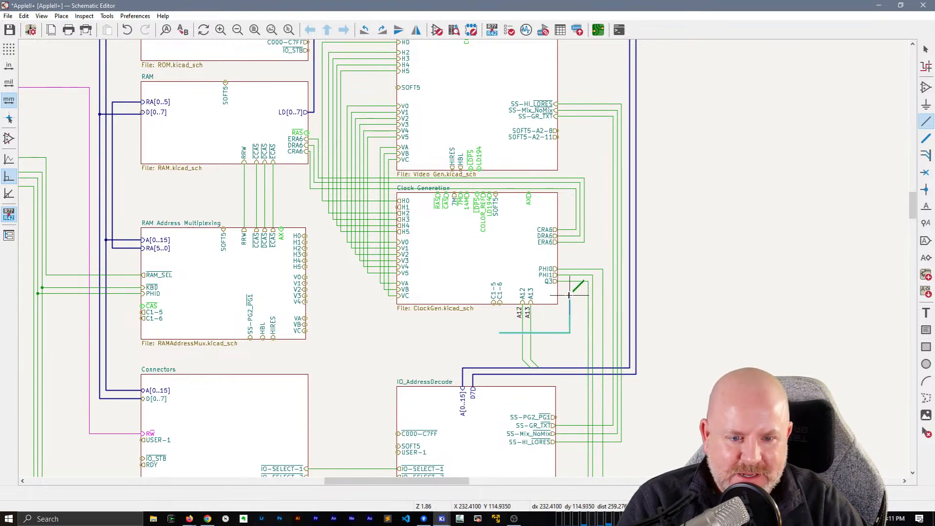
{"action": "key", "text": "Escape"}
- Delete the horizontal wire segments attached to the CRA6, DRA6, ERA6, PHI0, PHI1 and Q3 pins of Clock Generation
{"action": "left_click_drag", "start_coordinate": [571, 224], "coordinate": [569, 217]}
{"action": "key", "text": "Escape"}
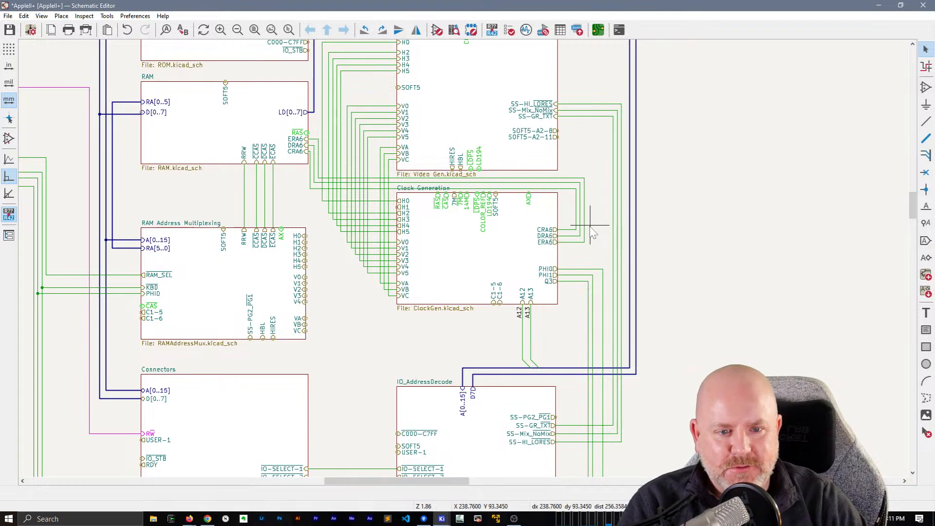
{"action": "left_click_drag", "start_coordinate": [570, 291], "coordinate": [570, 218]}
{"action": "key", "text": "Escape"}
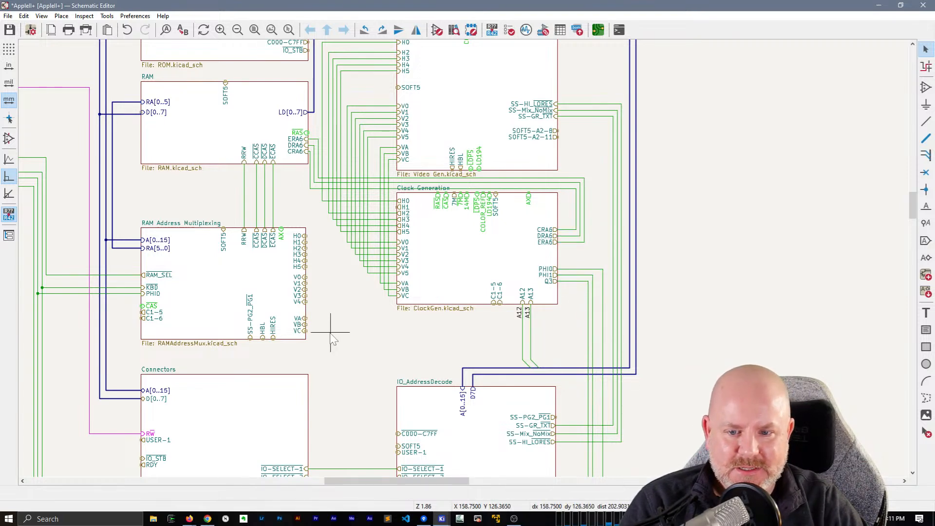
{"action": "left_click_drag", "start_coordinate": [571, 296], "coordinate": [568, 225]}
{"action": "key", "text": "Delete"}
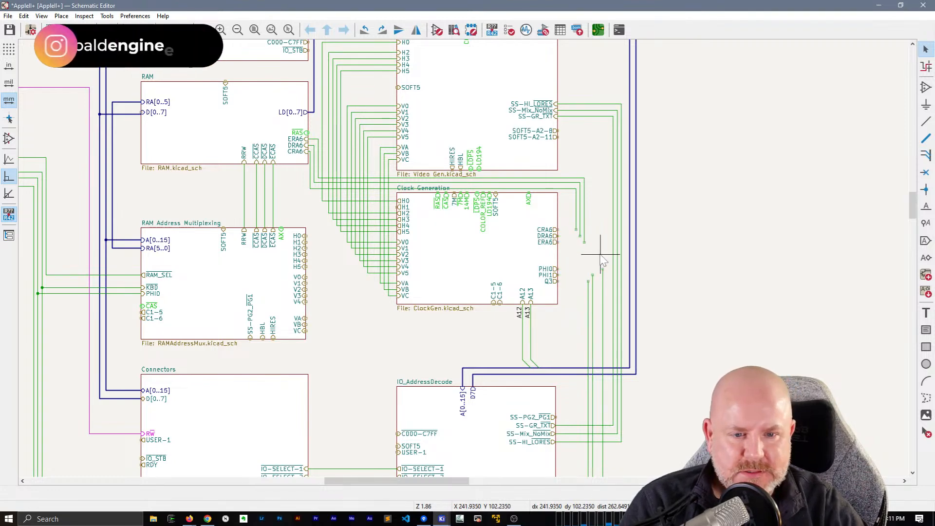
- Drag the Clock Generation block down level with RAM Address Multiplexing, keeping its wires attached, and switch to full-window crosshairs
{"action": "left_click", "coordinate": [477, 246]}
{"action": "key", "text": "g"}
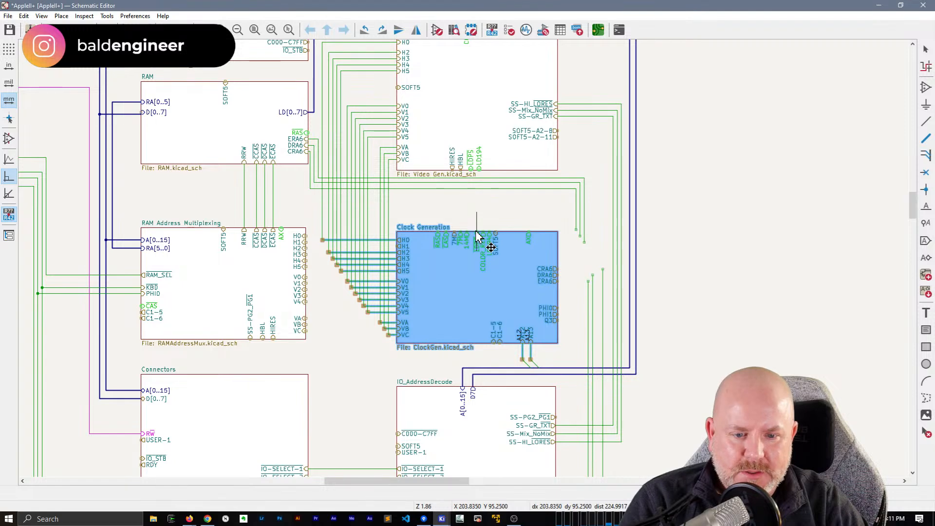
{"action": "left_click", "coordinate": [477, 235]}
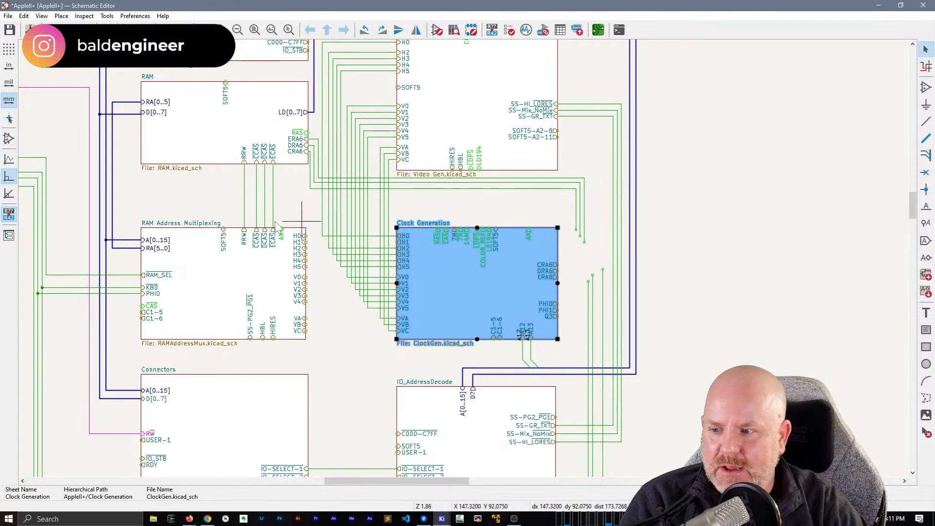
{"action": "left_click", "coordinate": [9, 119]}
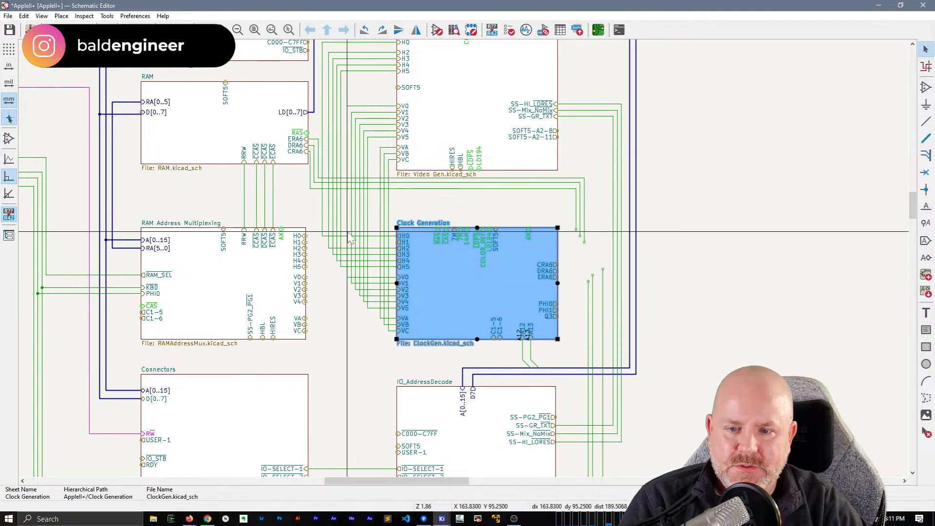
{"action": "left_click", "coordinate": [330, 336]}
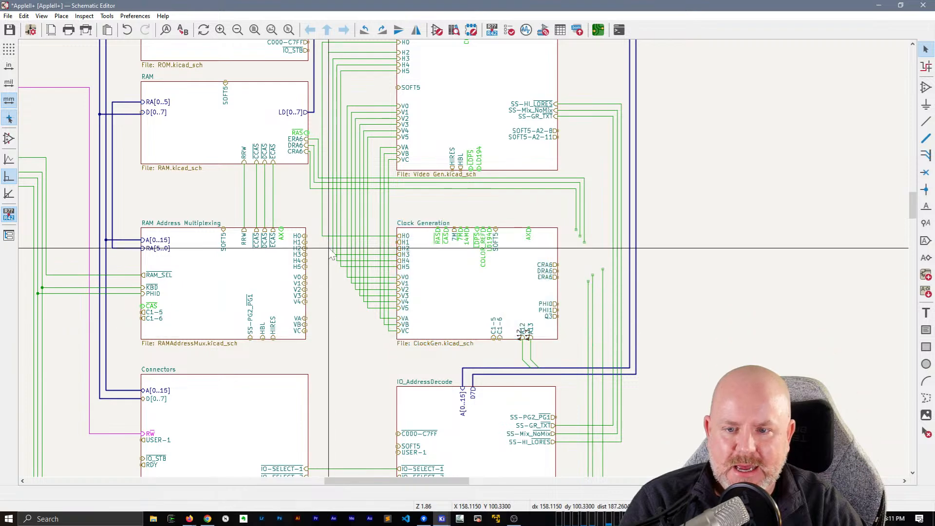
- Wire RAM Address Multiplexing's H1 pin to Clock Generation's H1 pin, and join its H0 and H2 pins to the corners of the matching wires
{"action": "scroll", "coordinate": [328, 248], "scroll_direction": "up", "scroll_amount": 3}
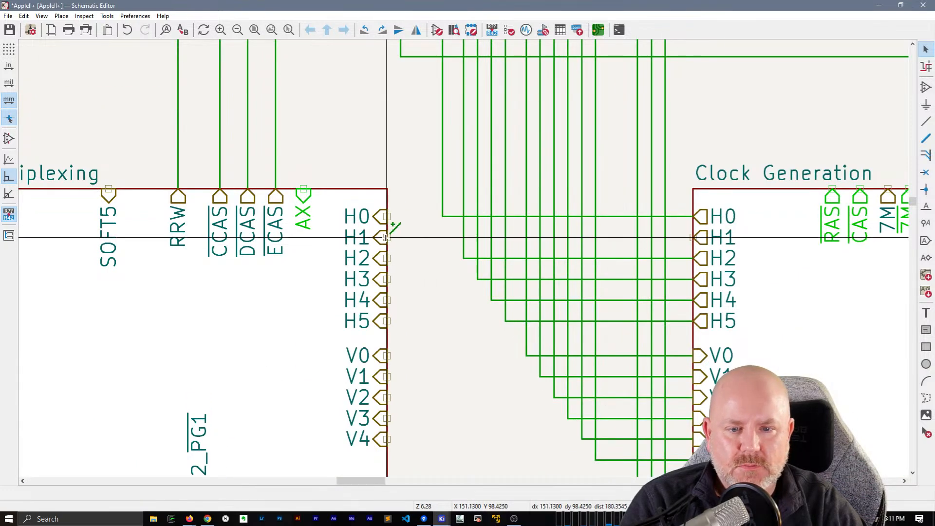
{"action": "key", "text": "w"}
{"action": "left_click", "coordinate": [684, 237]}
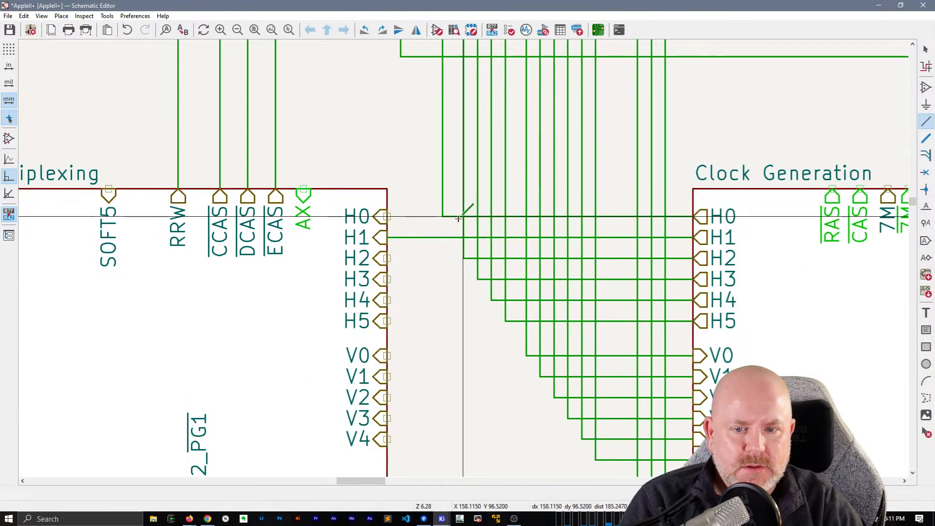
{"action": "left_click", "coordinate": [442, 217]}
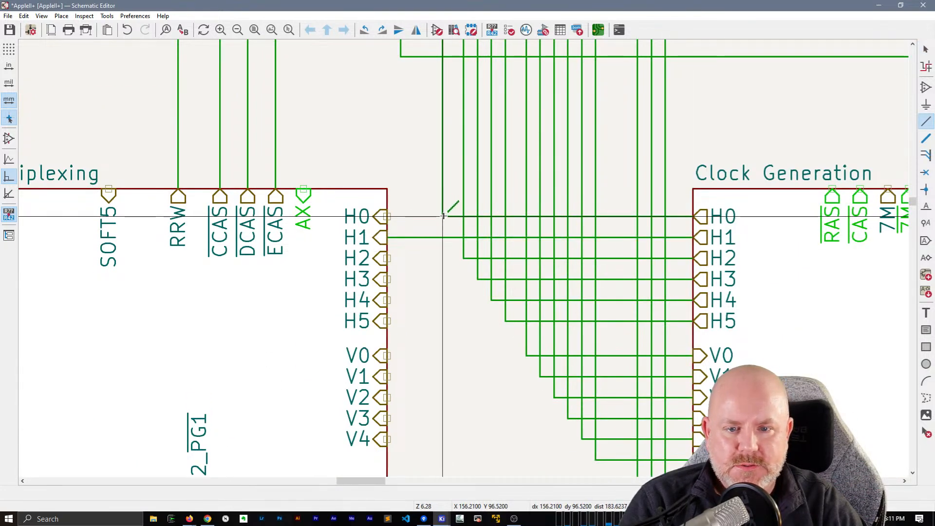
{"action": "left_click", "coordinate": [387, 216]}
{"action": "left_click", "coordinate": [388, 258]}
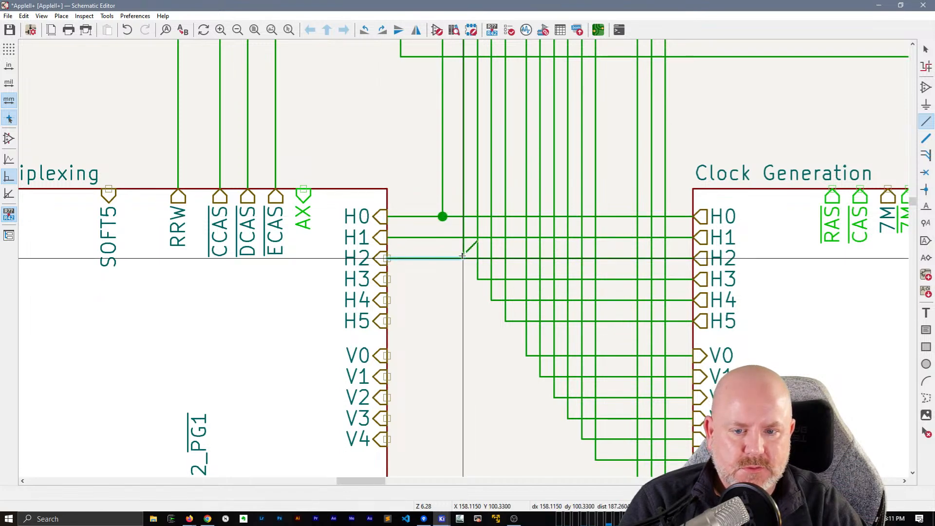
{"action": "left_click", "coordinate": [463, 258]}
- Wire the H3, H4 and H5 pins of RAM Address Multiplexing to the corners of the matching Clock Generation wires
{"action": "left_click", "coordinate": [478, 279]}
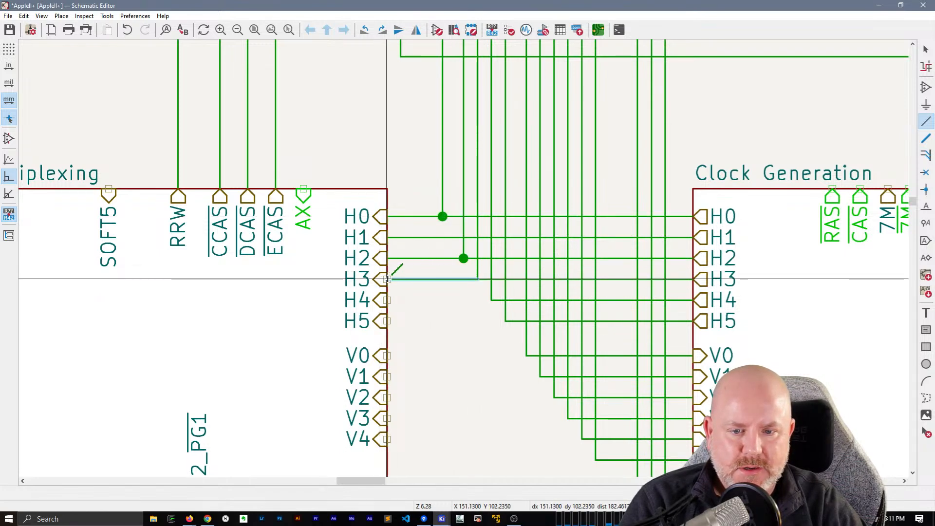
{"action": "left_click", "coordinate": [388, 279]}
{"action": "left_click", "coordinate": [387, 300]}
{"action": "left_click", "coordinate": [491, 300]}
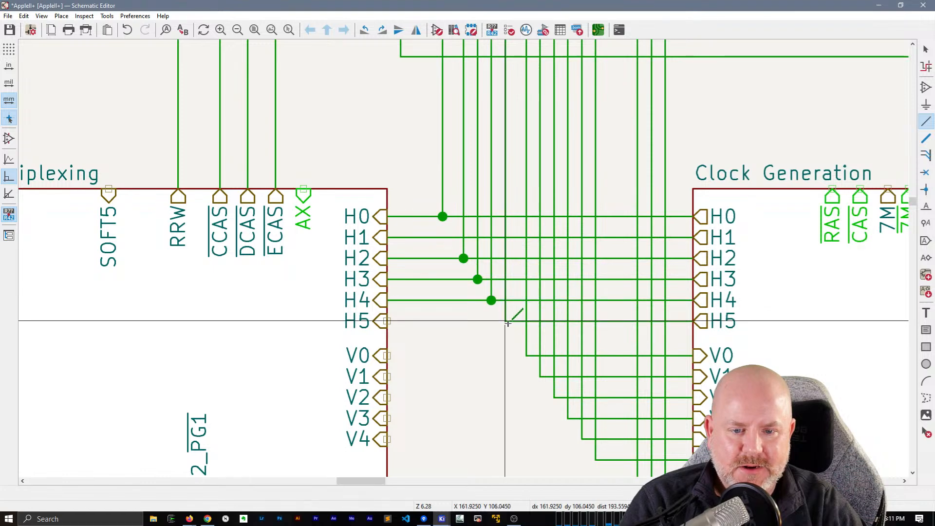
{"action": "left_click", "coordinate": [505, 321]}
{"action": "left_click", "coordinate": [388, 321]}
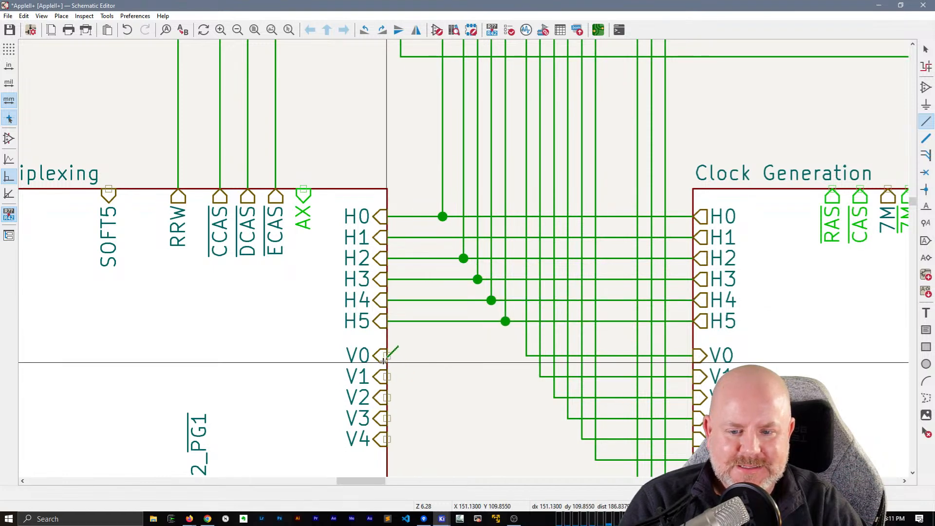
- Wire the V0, V1 and V2 pins of RAM Address Multiplexing to the corners of the matching Clock Generation wires
{"action": "left_click", "coordinate": [388, 355]}
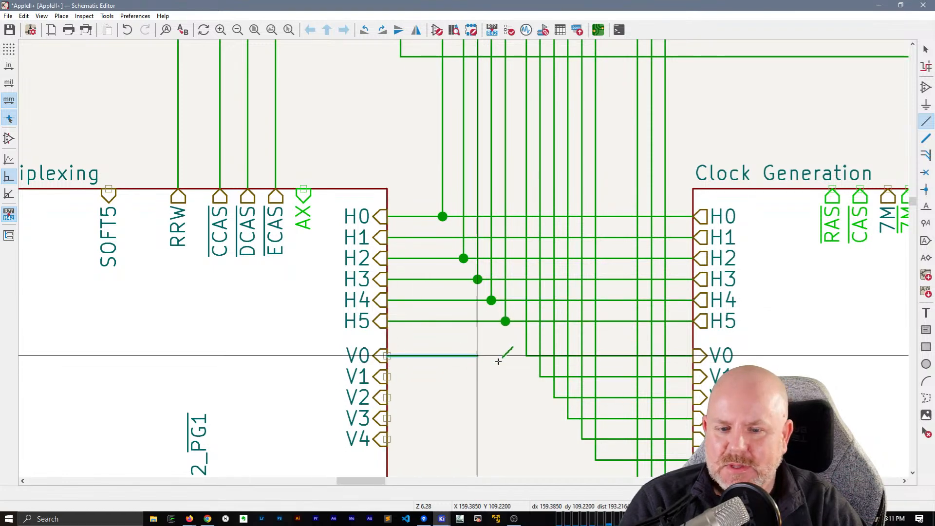
{"action": "left_click", "coordinate": [526, 356]}
{"action": "left_click", "coordinate": [541, 376]}
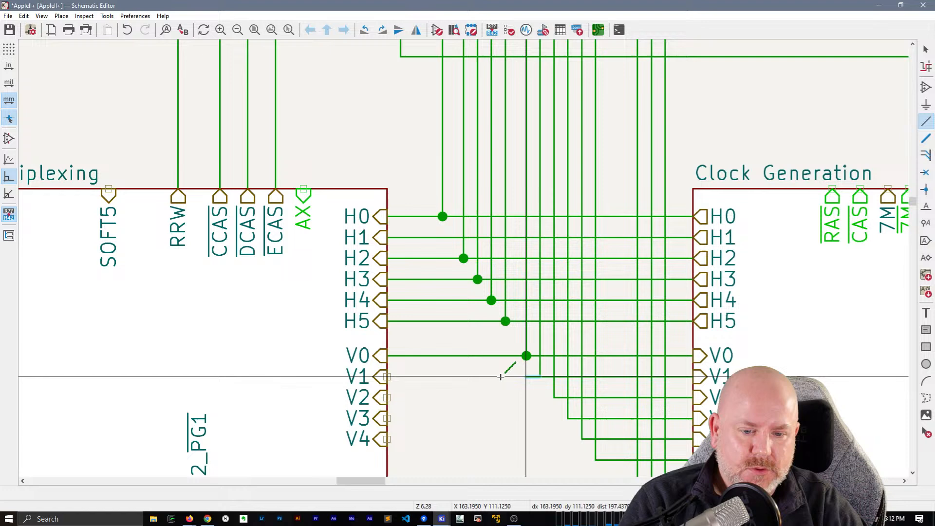
{"action": "left_click", "coordinate": [385, 376]}
{"action": "left_click", "coordinate": [388, 398]}
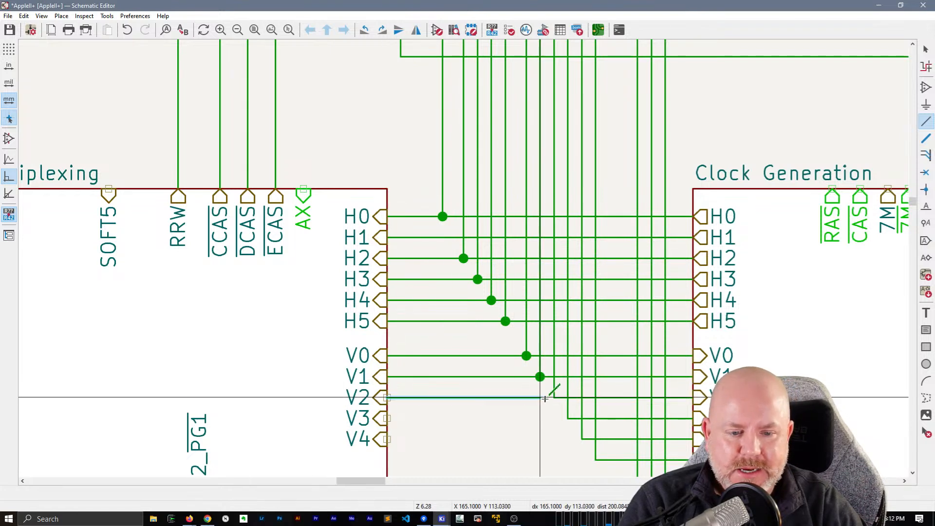
{"action": "left_click", "coordinate": [554, 397]}
- Wire the V3 and V4 pins of RAM Address Multiplexing to the corners of the matching Clock Generation wires
{"action": "left_click", "coordinate": [387, 418]}
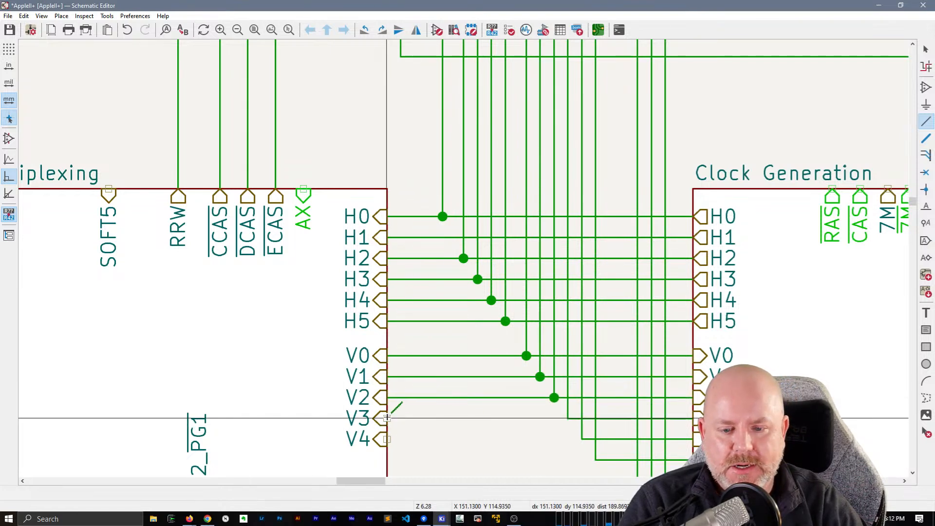
{"action": "left_click", "coordinate": [568, 418]}
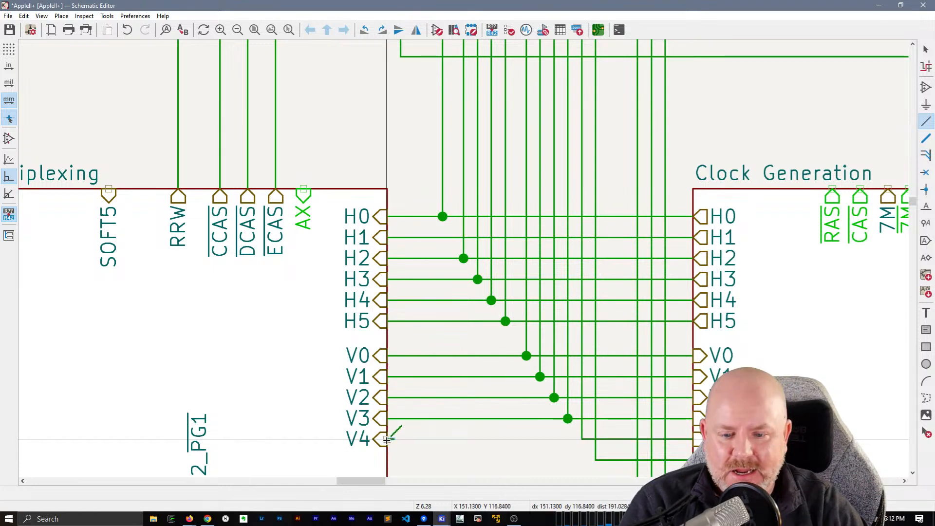
{"action": "left_click", "coordinate": [387, 439]}
{"action": "left_click", "coordinate": [581, 439]}
- Move the A12 and A13 net labels down onto their wires, just below the Clock Generation block
{"action": "scroll", "coordinate": [556, 441], "scroll_direction": "down", "scroll_amount": 3}
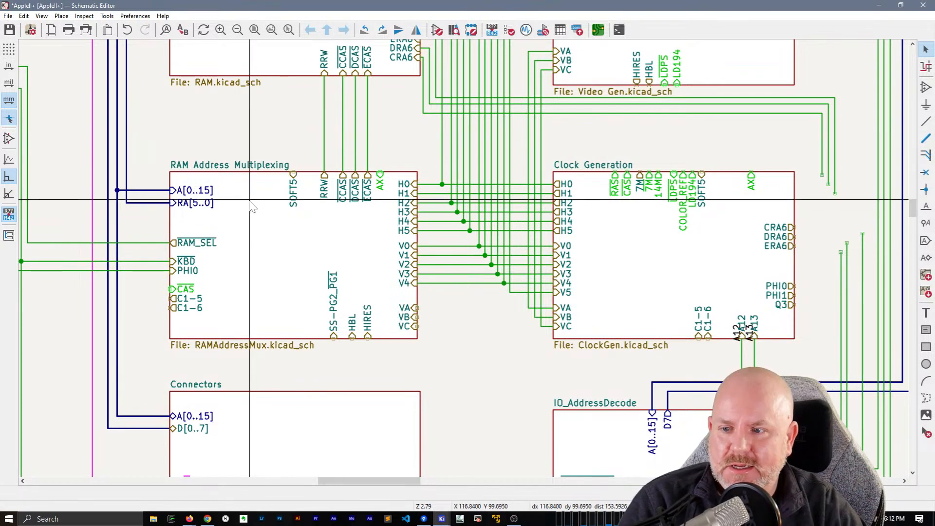
{"action": "scroll", "coordinate": [253, 189], "scroll_direction": "down", "scroll_amount": 2}
{"action": "scroll", "coordinate": [465, 256], "scroll_direction": "up", "scroll_amount": 3}
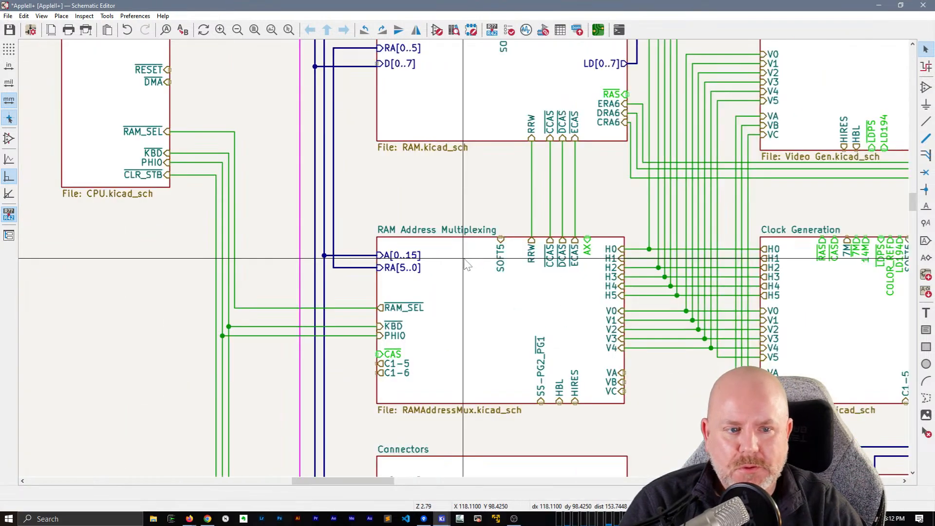
{"action": "scroll", "coordinate": [607, 239], "scroll_direction": "right", "scroll_amount": 2, "text": "ctrl"}
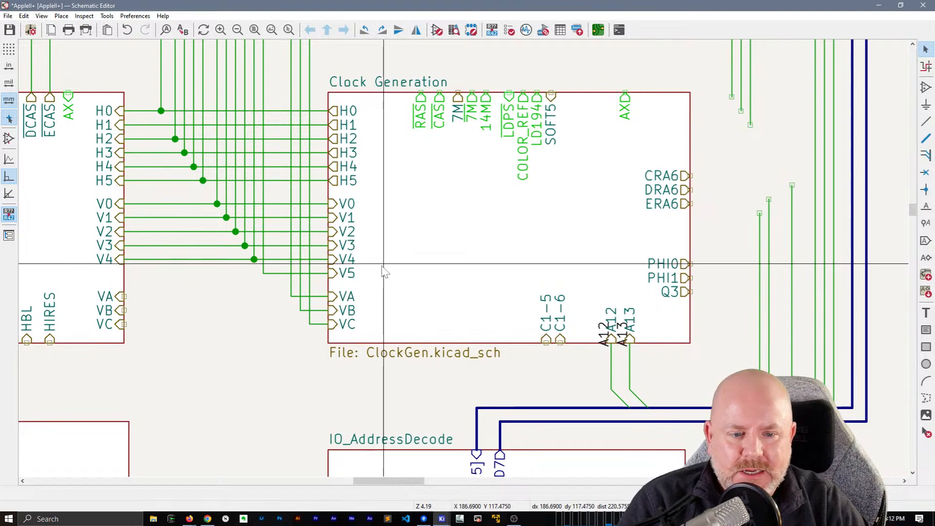
{"action": "scroll", "coordinate": [536, 253], "scroll_direction": "right", "scroll_amount": 1, "text": "ctrl"}
{"action": "left_click", "coordinate": [481, 304]}
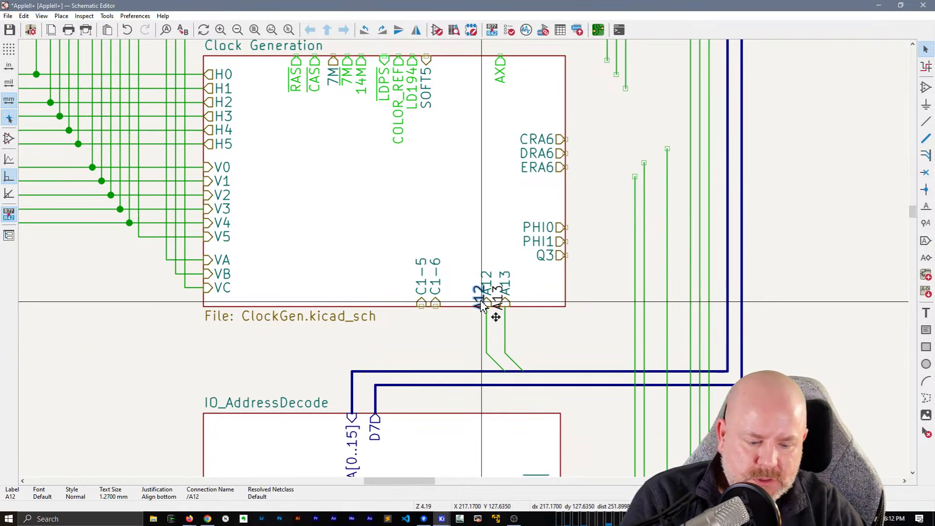
{"action": "left_click_drag", "start_coordinate": [482, 303], "coordinate": [506, 340]}
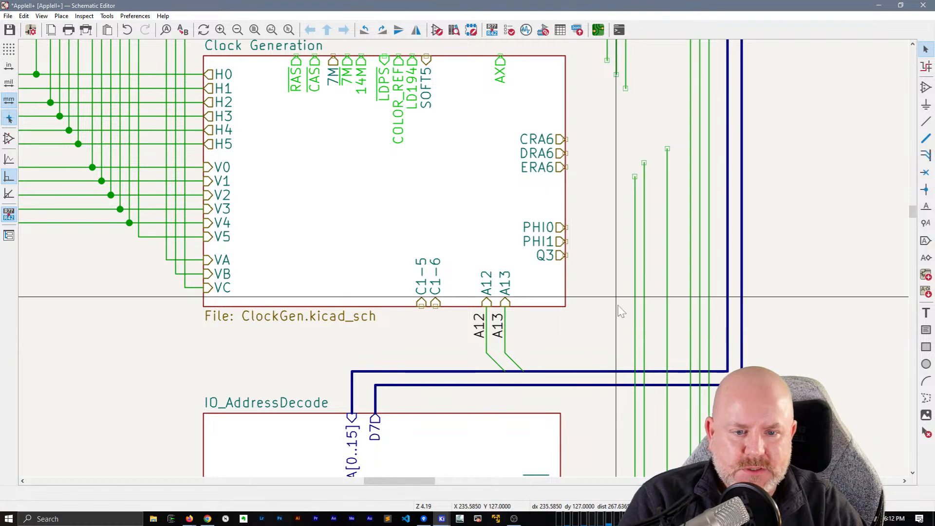
- Shift the ERA6, DRA6 and CRA6 wires coming from RAM down to just above the Clock Generation block
{"action": "middle_click_drag", "start_coordinate": [594, 263], "coordinate": [567, 335]}
{"action": "scroll", "coordinate": [566, 335], "scroll_direction": "down", "scroll_amount": 1}
{"action": "middle_click_drag", "start_coordinate": [467, 124], "coordinate": [488, 260]}
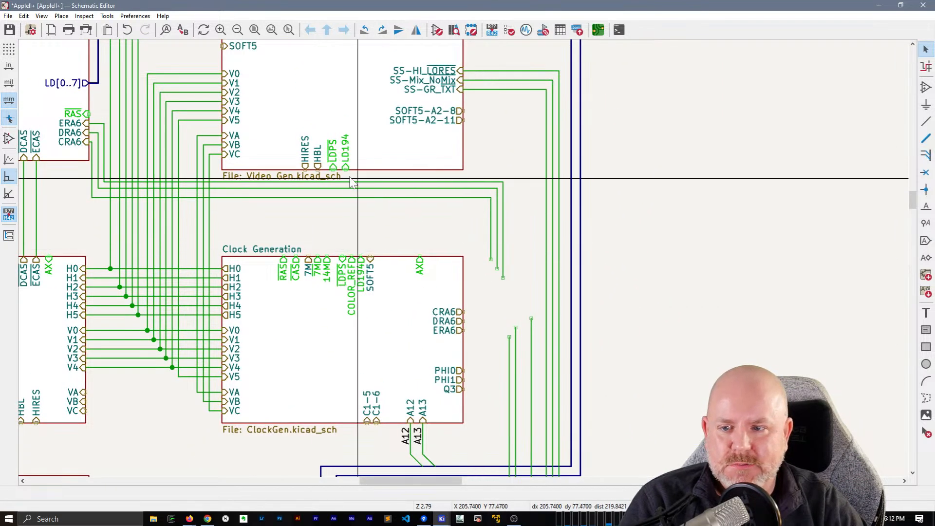
{"action": "left_click_drag", "start_coordinate": [516, 226], "coordinate": [491, 232]}
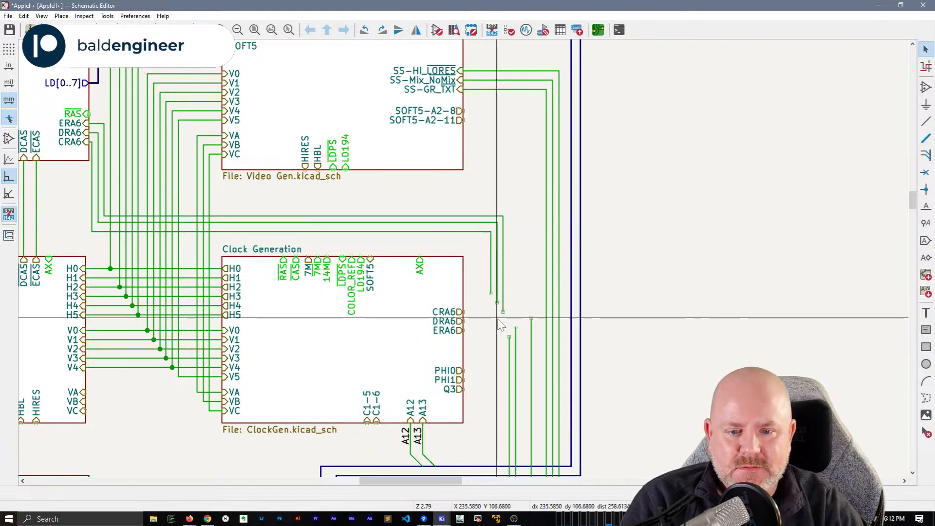
- Wire Clock Generation's CRA6, DRA6 and ERA6 pins to the loose ends of the three wires coming from RAM
{"action": "scroll", "coordinate": [497, 320], "scroll_direction": "up", "scroll_amount": 2}
{"action": "left_click", "coordinate": [454, 193]}
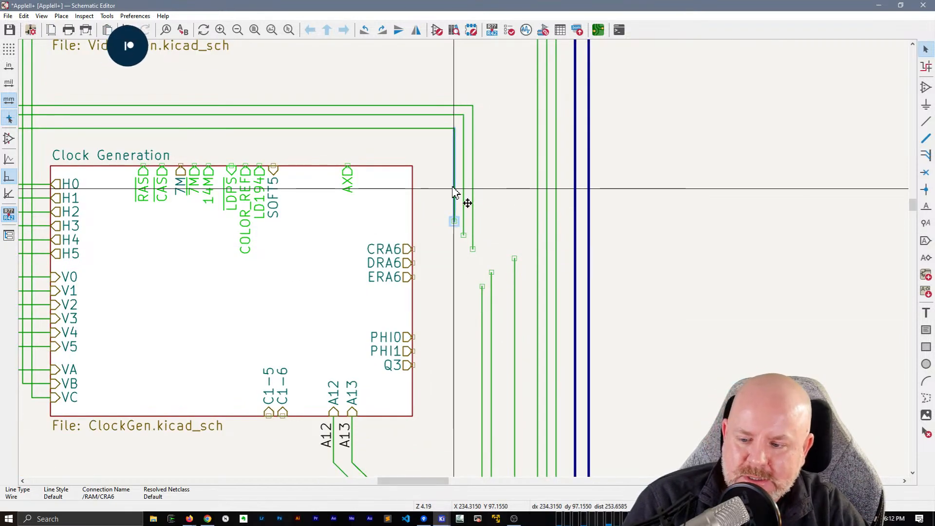
{"action": "left_click", "coordinate": [414, 248]}
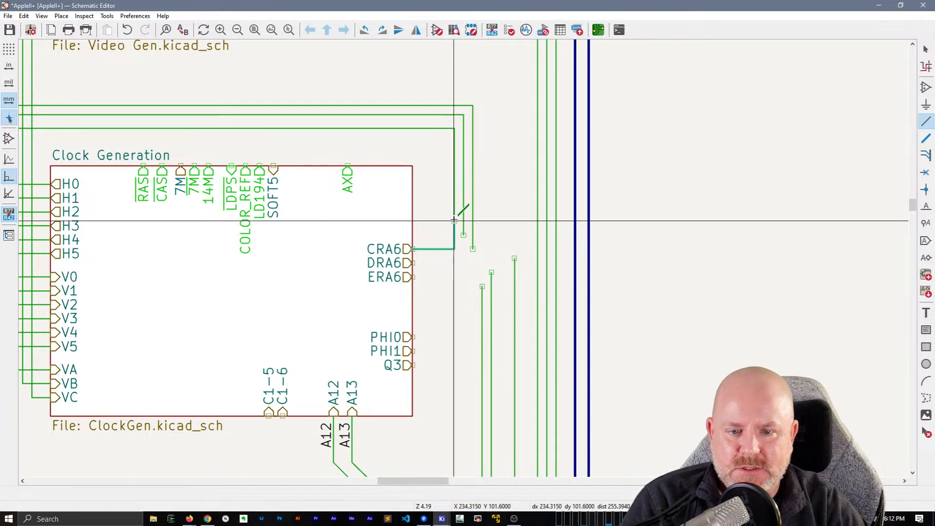
{"action": "left_click", "coordinate": [454, 248]}
{"action": "left_click", "coordinate": [413, 264]}
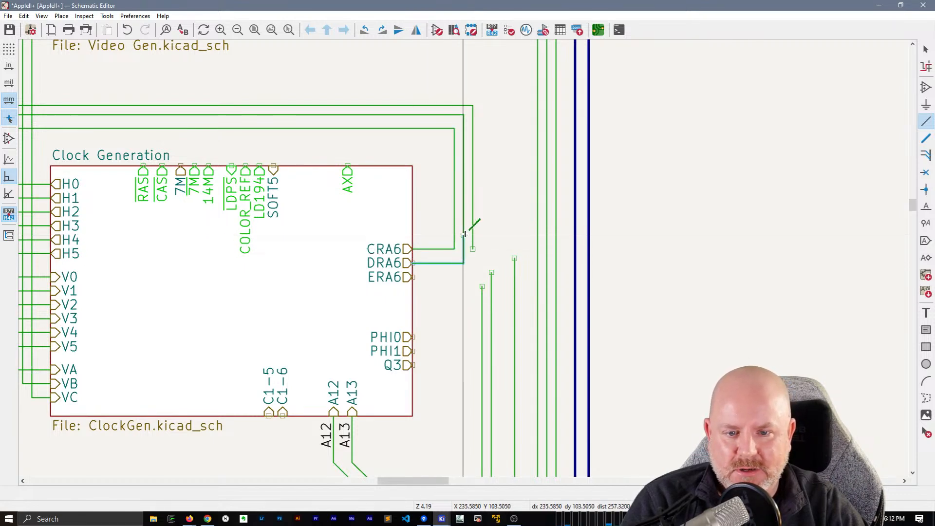
{"action": "left_click", "coordinate": [464, 238]}
{"action": "left_click", "coordinate": [413, 277]}
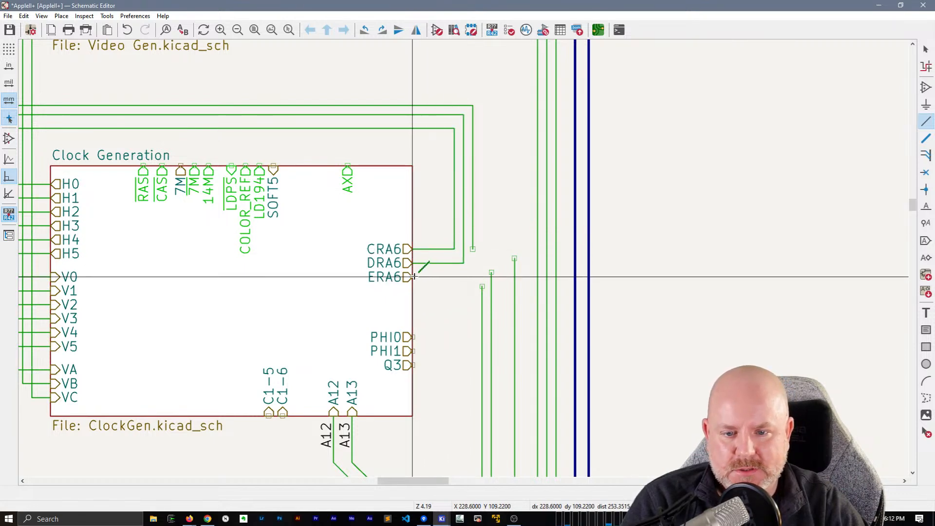
{"action": "left_click", "coordinate": [473, 250]}
{"action": "left_click", "coordinate": [482, 234]}
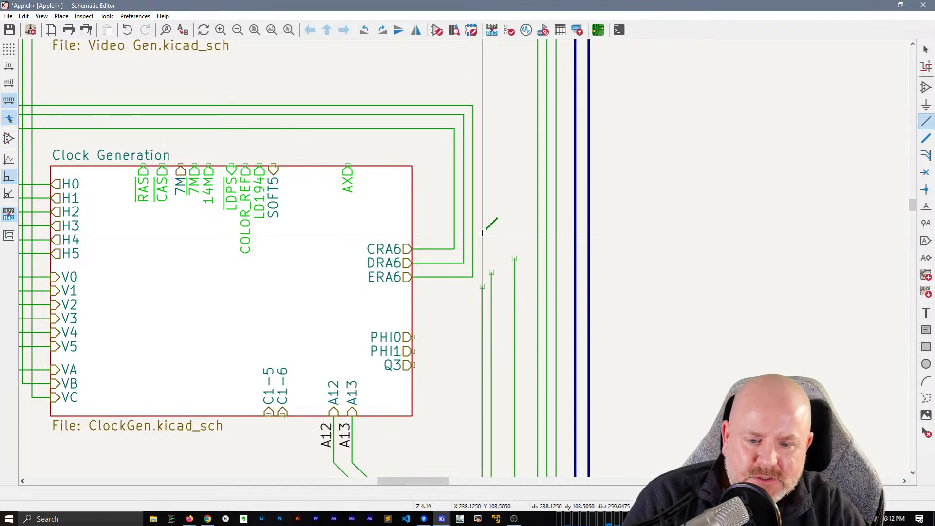
{"action": "scroll", "coordinate": [510, 307], "scroll_direction": "down", "scroll_amount": 2}
{"action": "scroll", "coordinate": [468, 247], "scroll_direction": "up", "scroll_amount": 2}
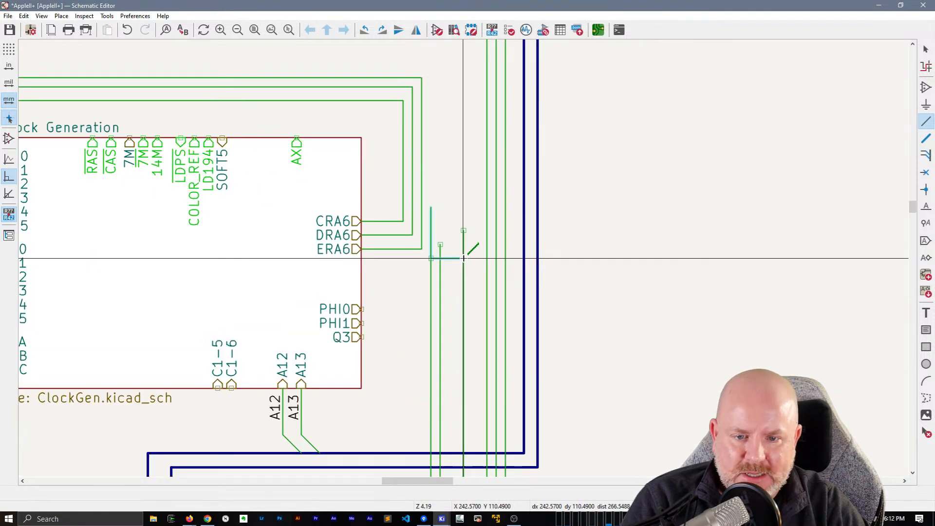
{"action": "key", "text": "Escape"}
{"action": "key", "text": "Escape"}
- Move the outermost of the three loose vertical wires beside Clock Generation inward so that all three are evenly spaced
{"action": "left_click", "coordinate": [464, 302]}
{"action": "key", "text": "g"}
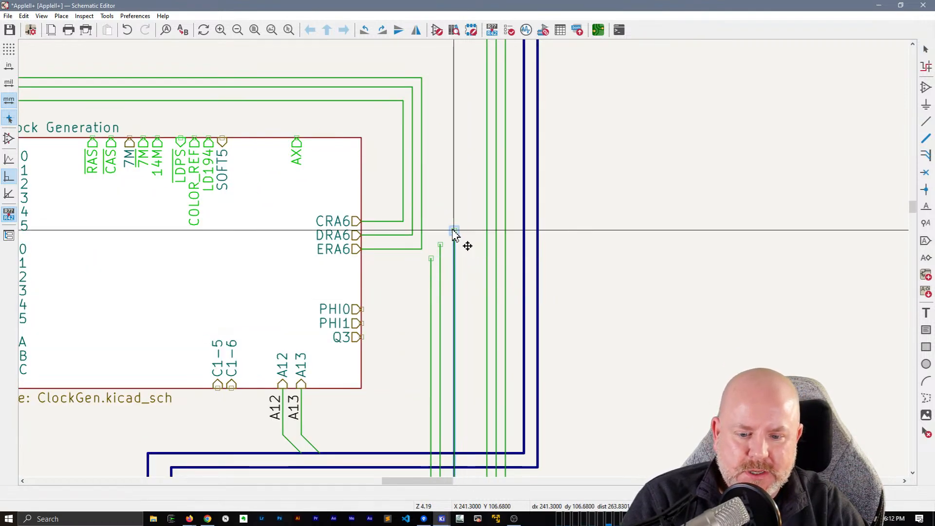
{"action": "left_click", "coordinate": [449, 230]}
{"action": "left_click", "coordinate": [450, 205]}
{"action": "scroll", "coordinate": [451, 211], "scroll_direction": "up", "scroll_amount": 2}
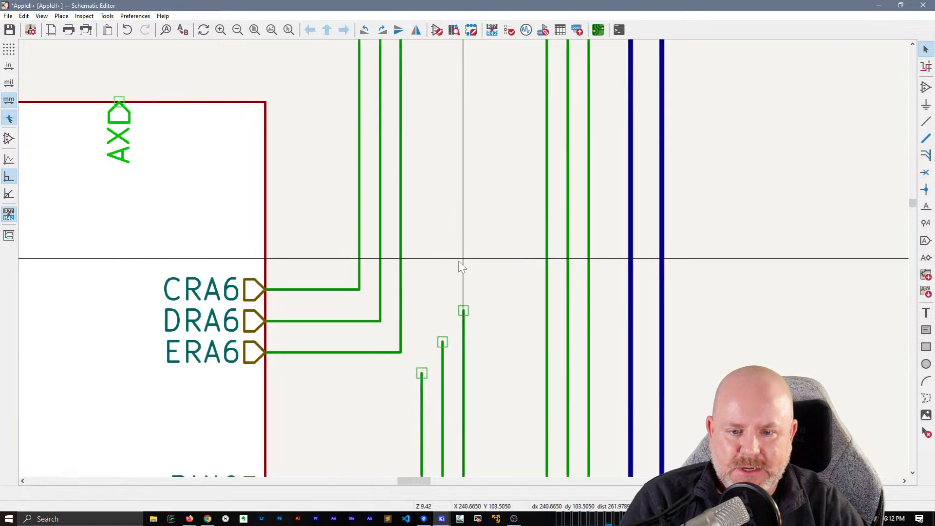
- Check the connection names of the three loose vertical wires beside Clock Generation
{"action": "left_click", "coordinate": [464, 333]}
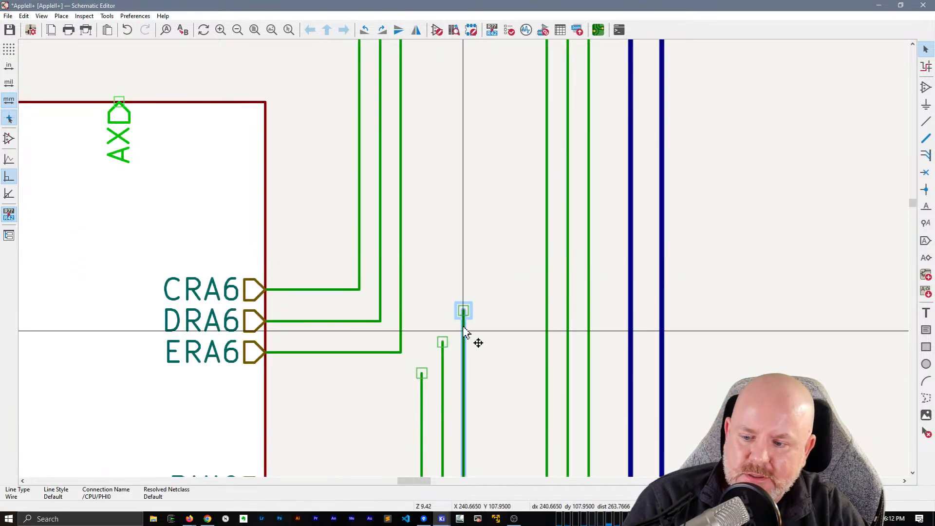
{"action": "scroll", "coordinate": [464, 333], "scroll_direction": "down", "scroll_amount": 5}
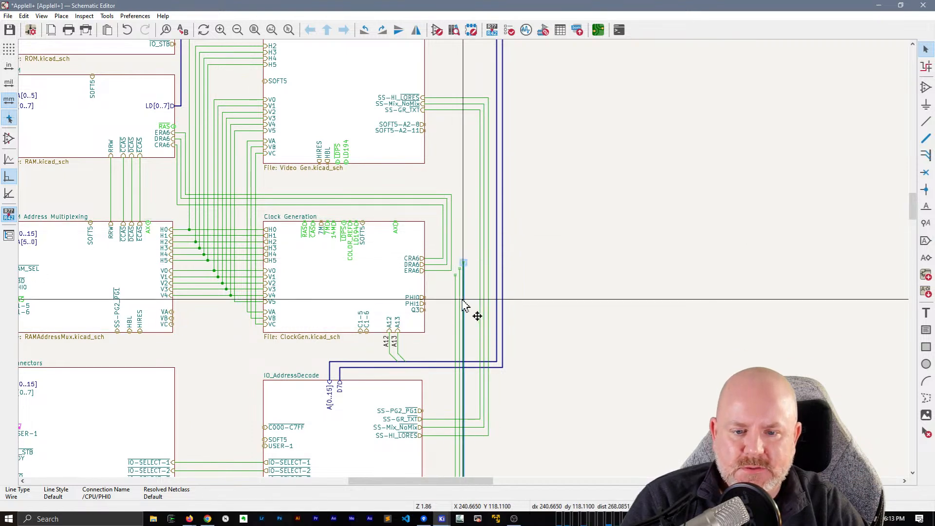
{"action": "key", "text": "Escape"}
{"action": "left_click", "coordinate": [464, 280]}
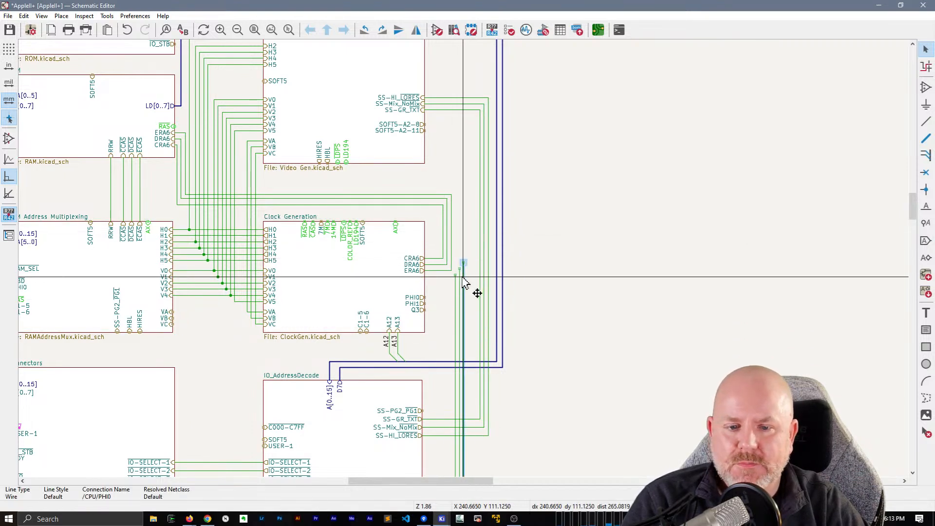
{"action": "left_click", "coordinate": [467, 272]}
{"action": "left_click", "coordinate": [464, 275]}
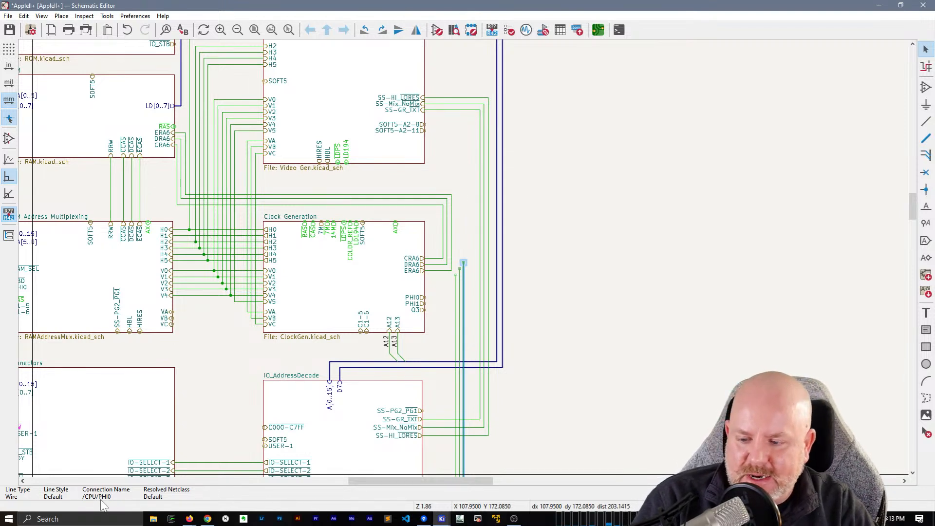
{"action": "left_click", "coordinate": [459, 279]}
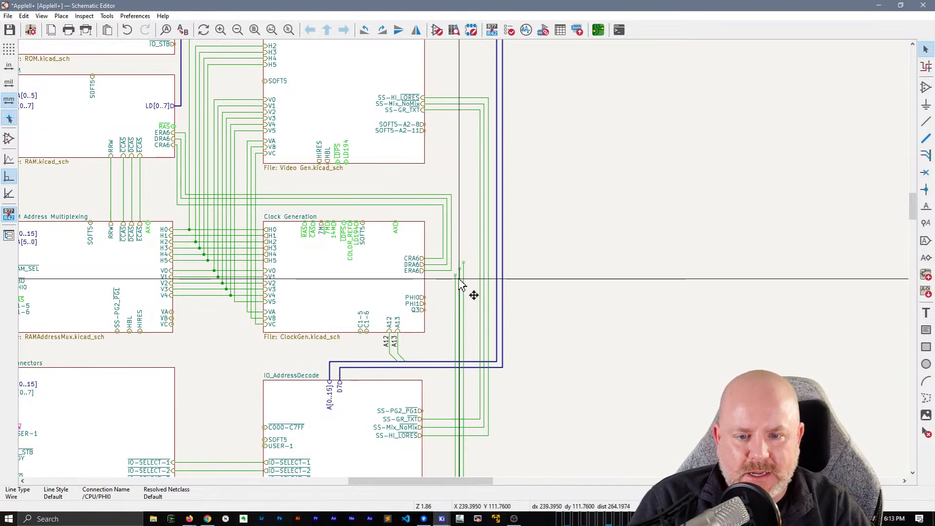
{"action": "left_click", "coordinate": [459, 312]}
{"action": "left_click", "coordinate": [454, 316]}
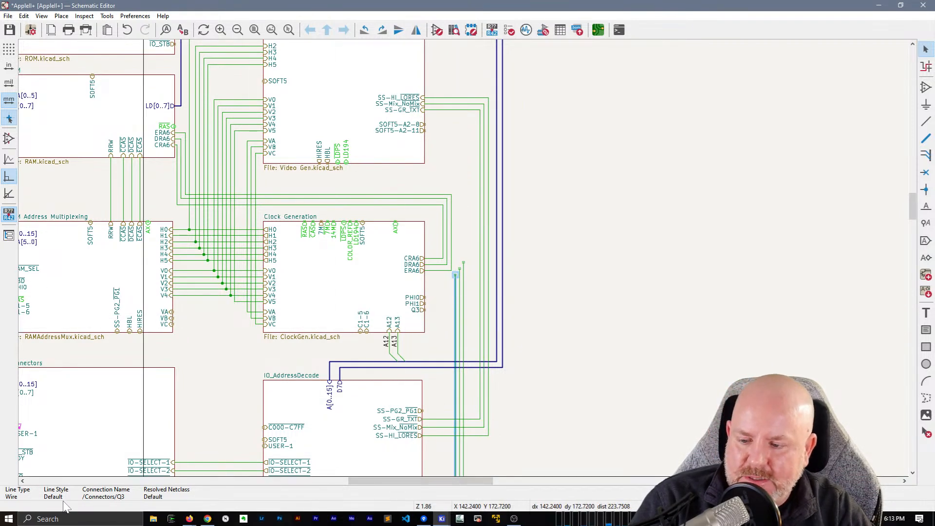
- Wire Clock Generation's Q3, PHI1 and PHI0 pins to their matching vertical wires and delete the leftover stubs above the junctions
{"action": "scroll", "coordinate": [463, 349], "scroll_direction": "up", "scroll_amount": 5}
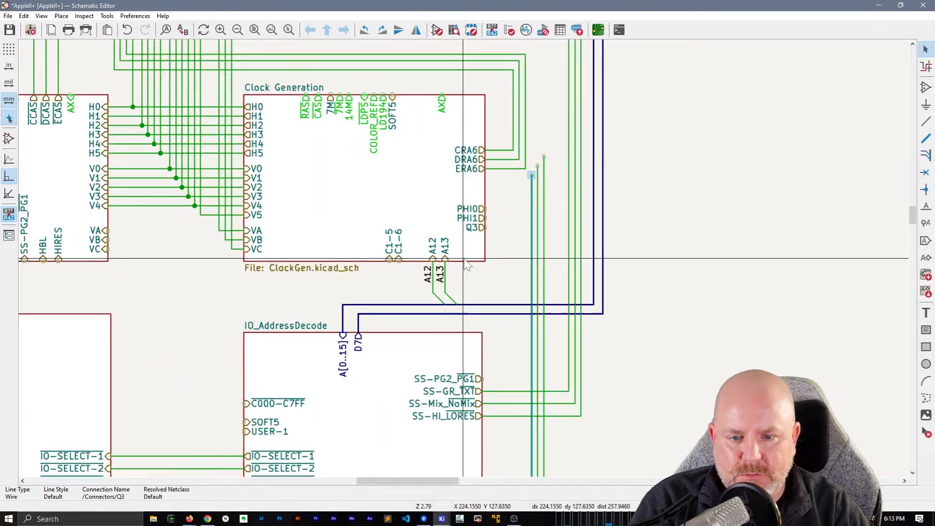
{"action": "middle_click_drag", "start_coordinate": [475, 253], "coordinate": [356, 275]}
{"action": "key", "text": "w"}
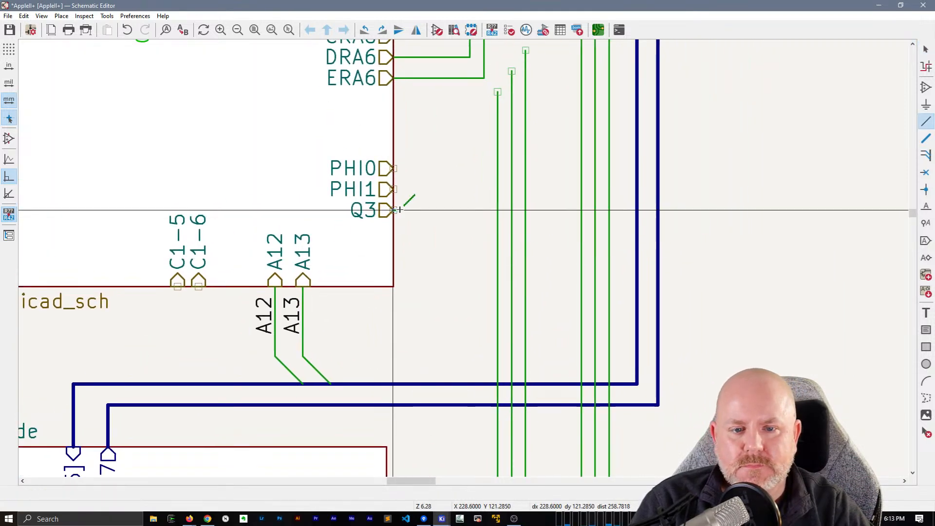
{"action": "left_click", "coordinate": [498, 210]}
{"action": "left_click", "coordinate": [394, 189]}
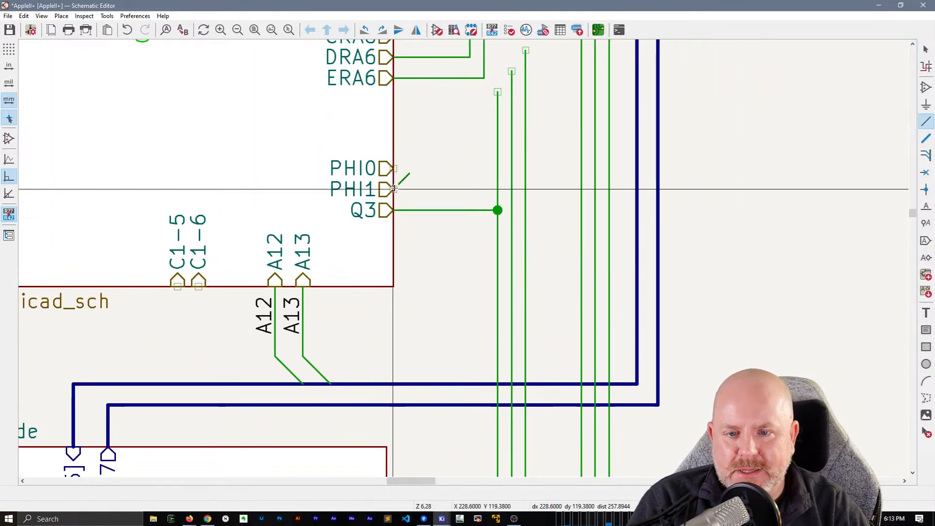
{"action": "left_click", "coordinate": [511, 189]}
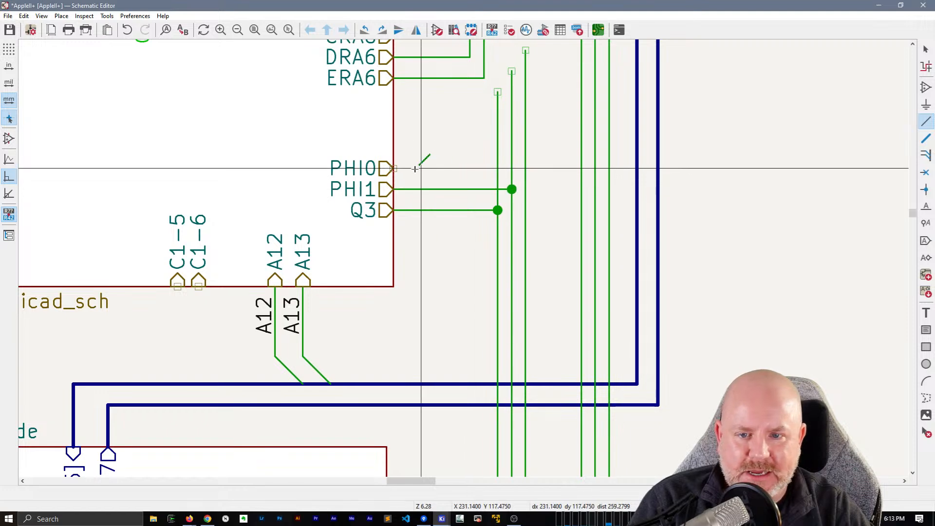
{"action": "left_click", "coordinate": [393, 168]}
{"action": "left_click", "coordinate": [525, 168]}
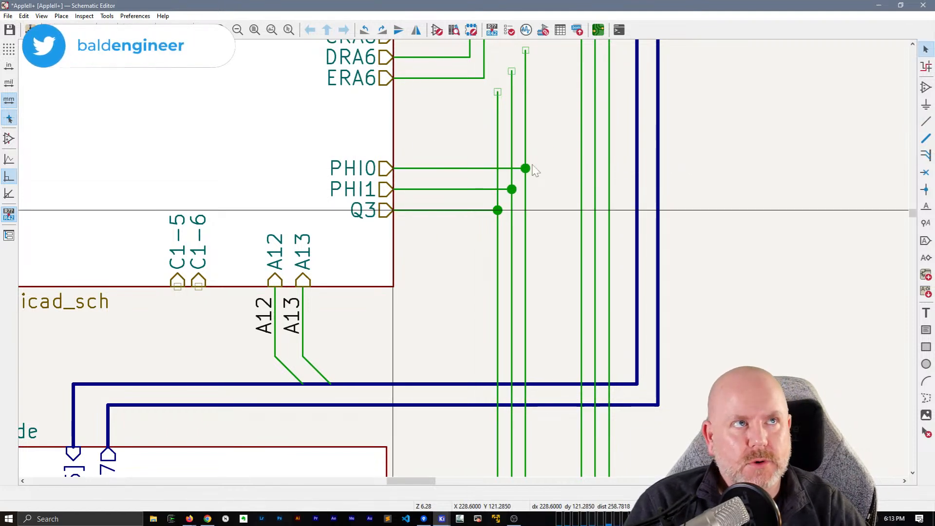
{"action": "left_click_drag", "start_coordinate": [542, 127], "coordinate": [474, 121]}
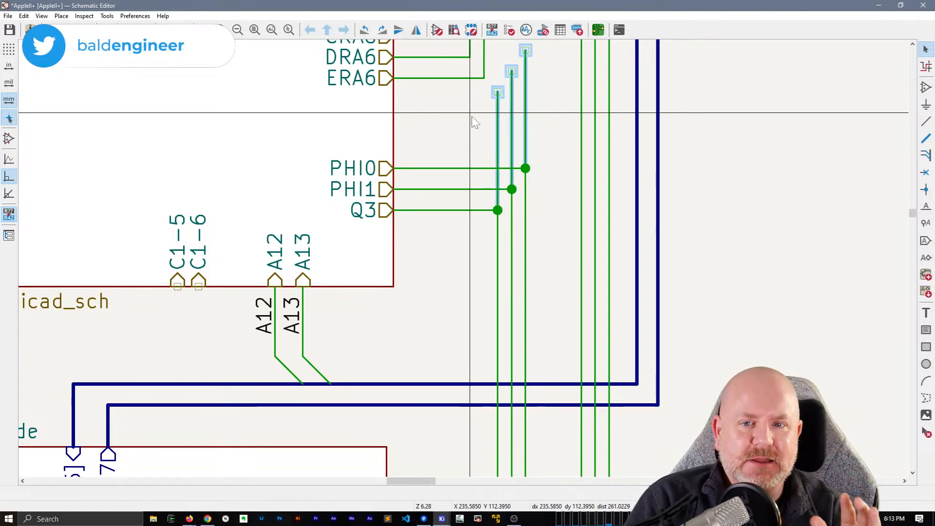
{"action": "key", "text": "Delete"}
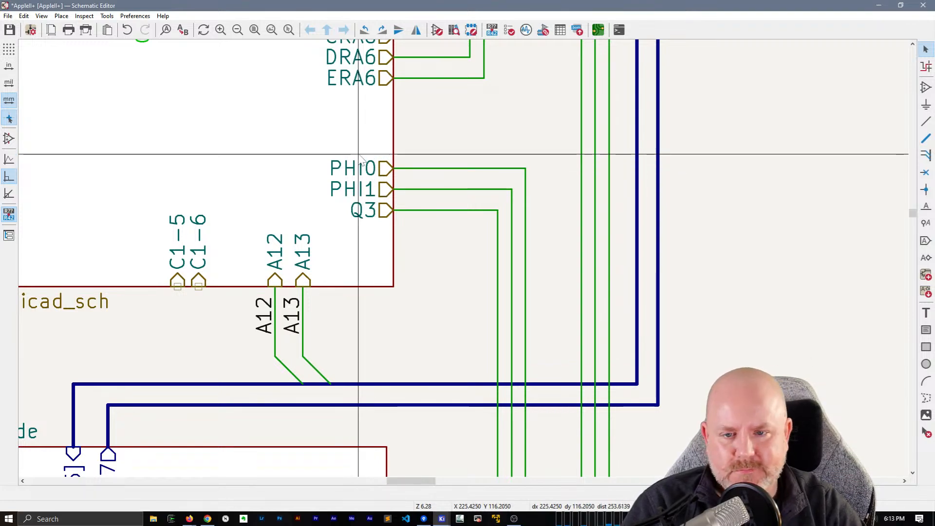
{"action": "scroll", "coordinate": [361, 158], "scroll_direction": "down", "scroll_amount": 6}
{"action": "middle_click_drag", "start_coordinate": [517, 206], "coordinate": [523, 303]}
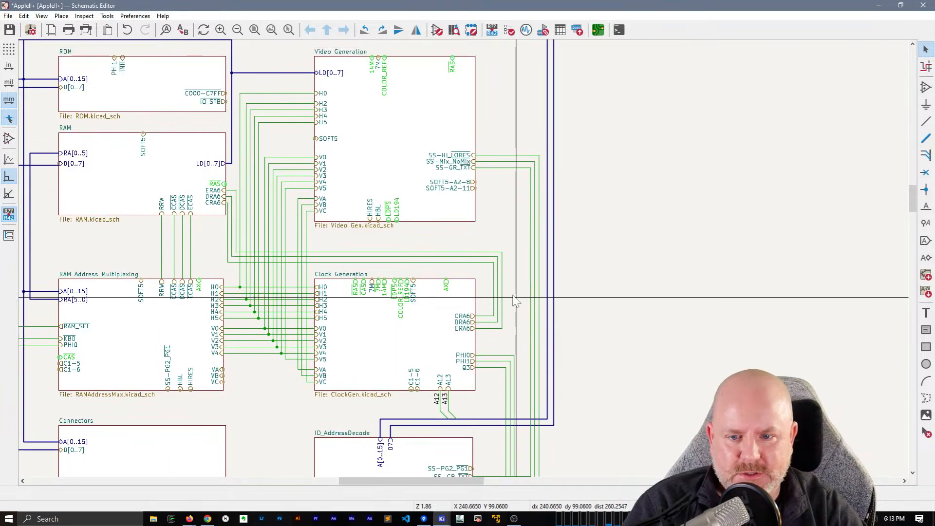
{"action": "middle_click_drag", "start_coordinate": [506, 236], "coordinate": [511, 104]}
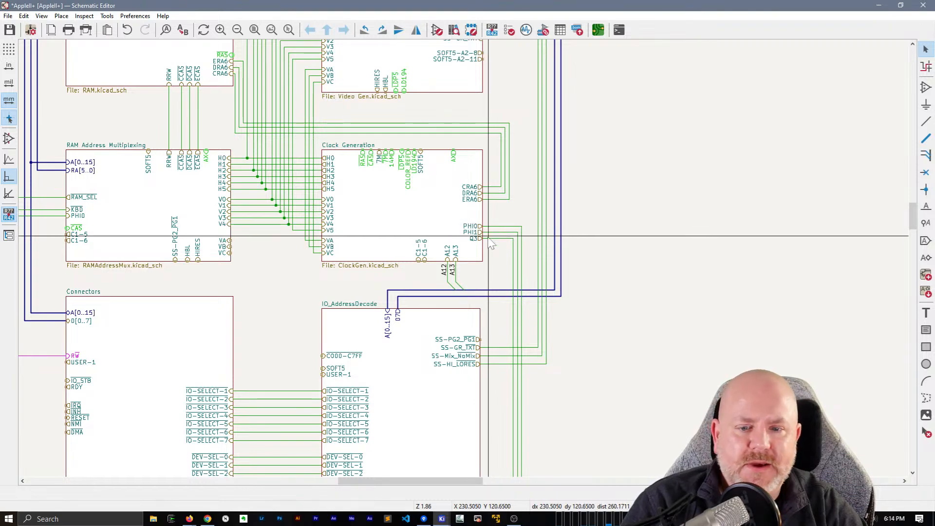
- Wire RAM Address Multiplexing's VA, VB and VC pins across to the matching vertical wires at Clock Generation
{"action": "middle_click_drag", "start_coordinate": [243, 285], "coordinate": [330, 352]}
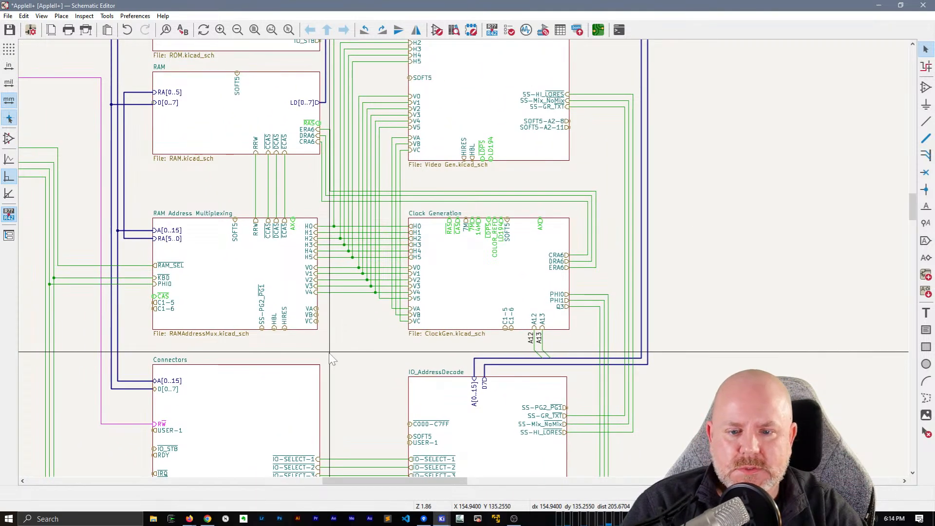
{"action": "scroll", "coordinate": [330, 359], "scroll_direction": "up", "scroll_amount": 5}
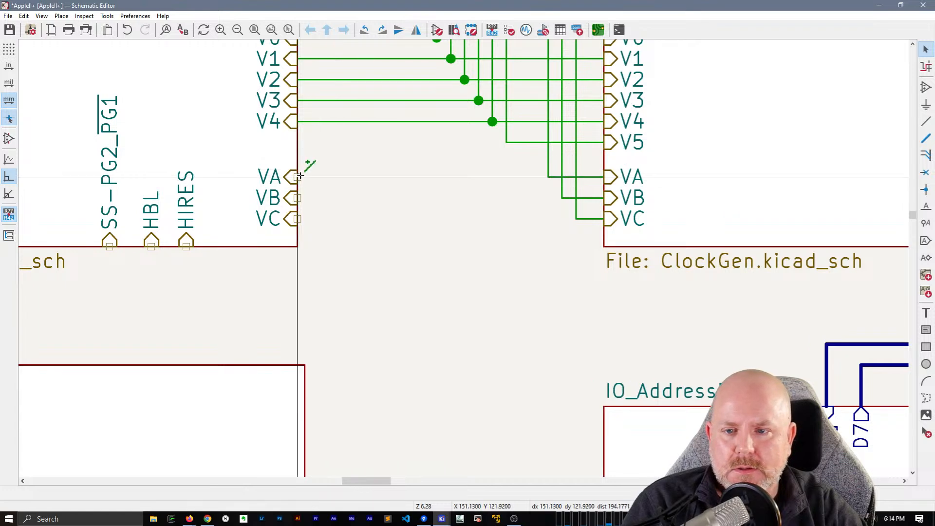
{"action": "left_click", "coordinate": [298, 176]}
{"action": "left_click", "coordinate": [549, 177]}
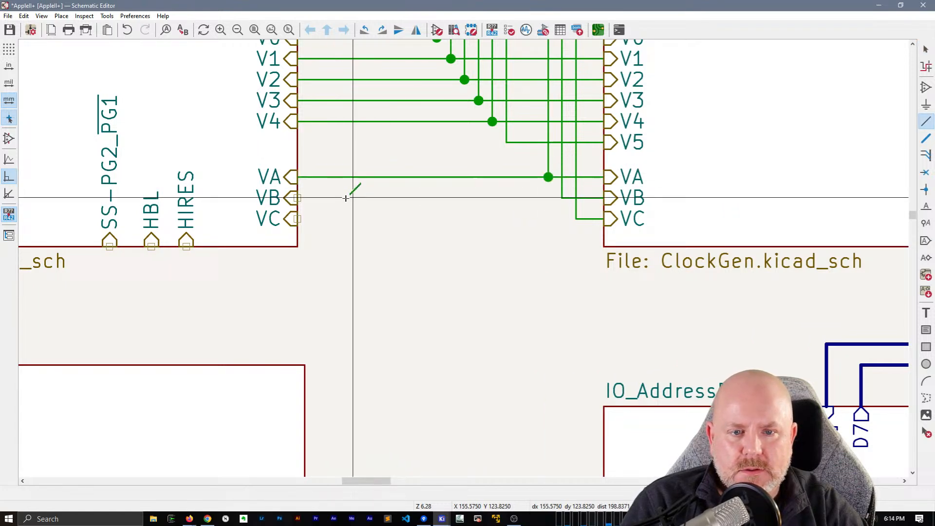
{"action": "left_click", "coordinate": [297, 198]}
{"action": "left_click", "coordinate": [562, 198]}
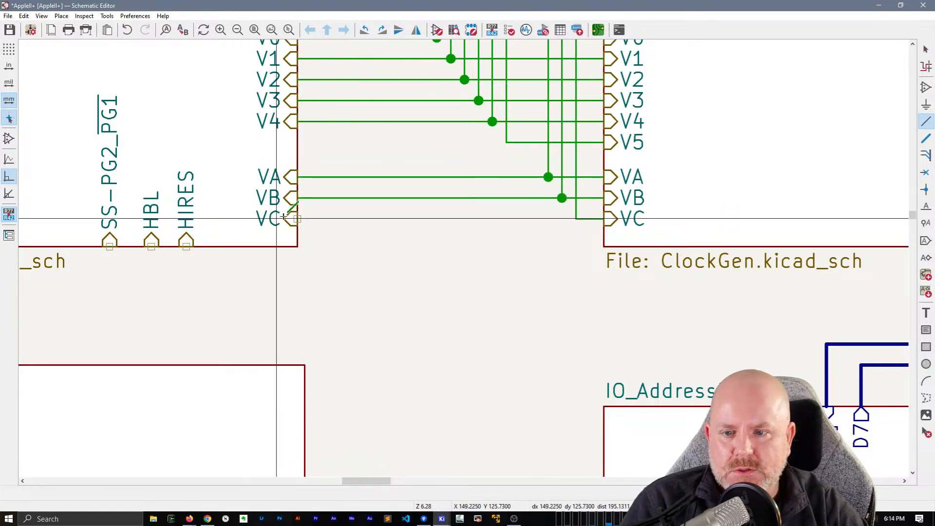
{"action": "left_click", "coordinate": [299, 219]}
{"action": "left_click", "coordinate": [577, 219]}
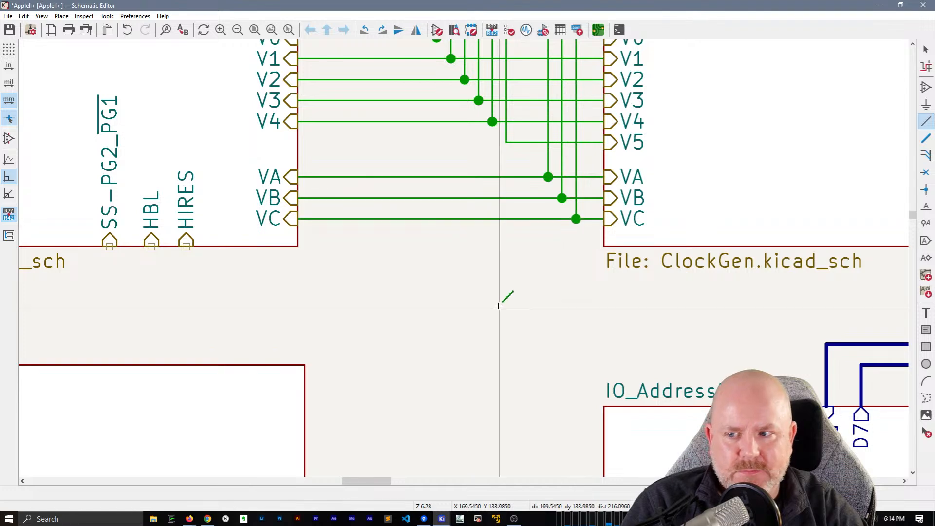
- Shift the three vertical VA, VB and VC wires from Video Generation slightly closer to the V0–V5 wires
{"action": "scroll", "coordinate": [499, 306], "scroll_direction": "down", "scroll_amount": 2}
{"action": "middle_click_drag", "start_coordinate": [463, 257], "coordinate": [402, 476]}
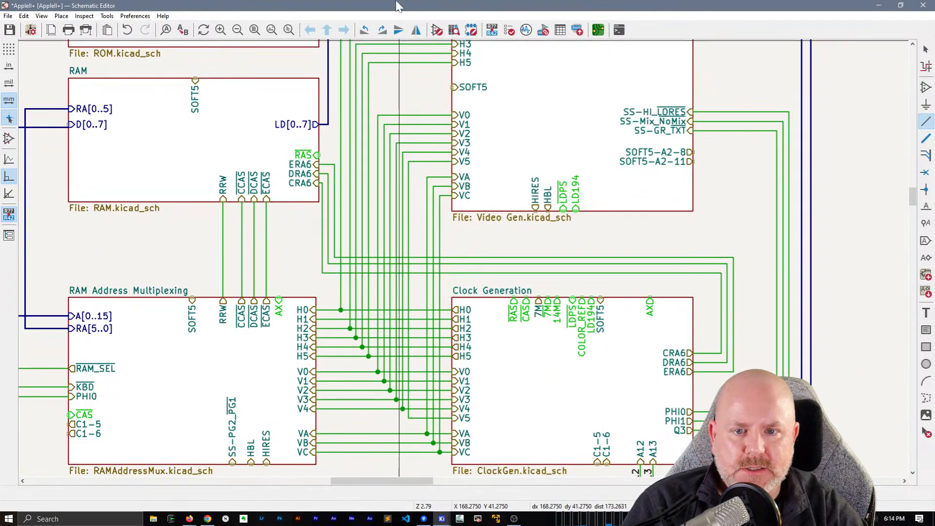
{"action": "key", "text": "Escape"}
{"action": "left_click_drag", "start_coordinate": [455, 239], "coordinate": [414, 233]}
{"action": "key", "text": "g"}
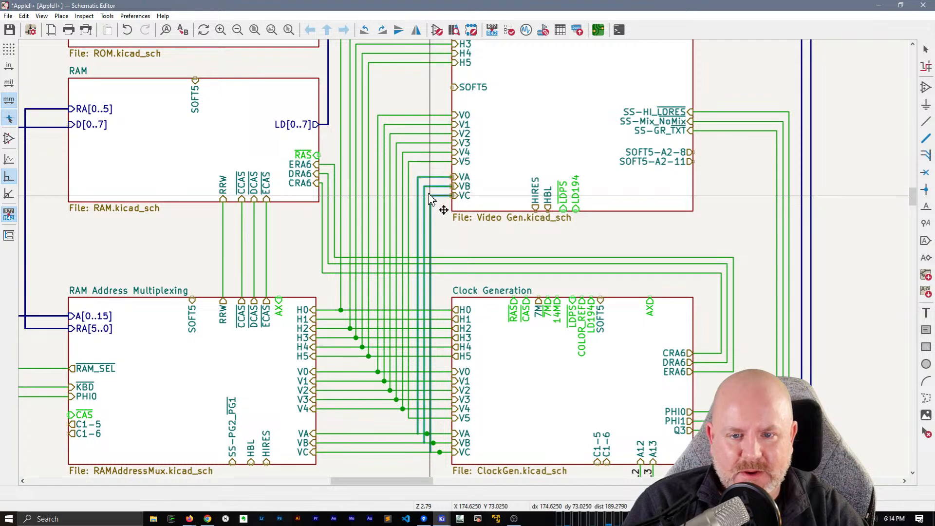
{"action": "left_click", "coordinate": [432, 195]}
{"action": "left_click", "coordinate": [446, 238]}
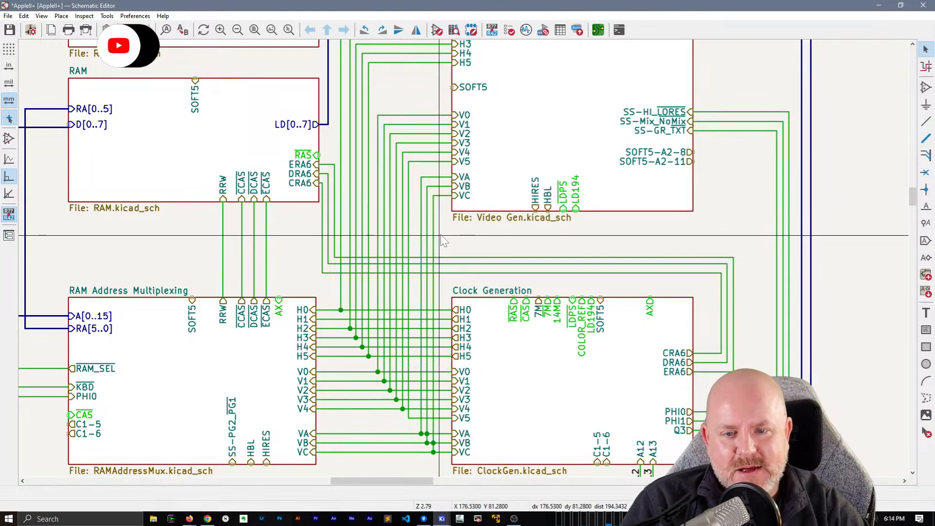
- Move the D[0..7] bus segment at the RAM block up so it meets the D[0..7] pin
{"action": "middle_click_drag", "start_coordinate": [406, 125], "coordinate": [416, 256]}
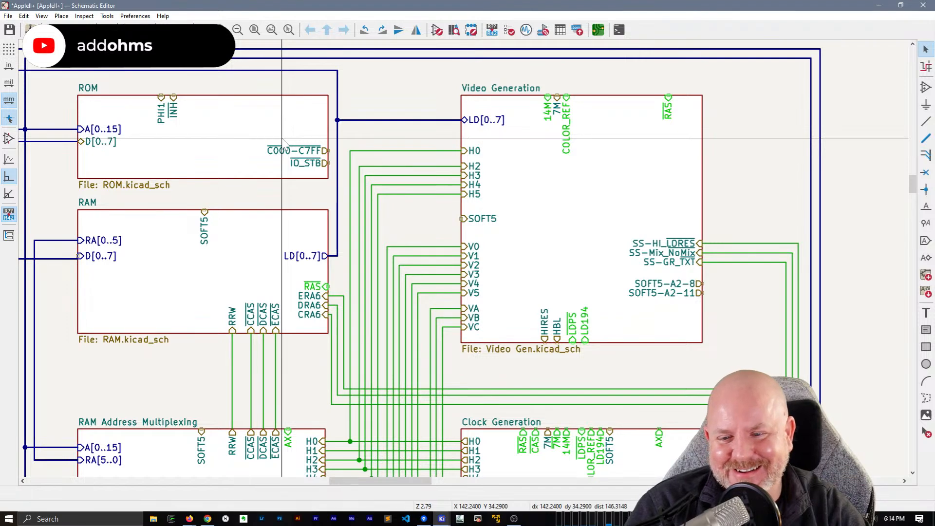
{"action": "scroll", "coordinate": [463, 253], "scroll_direction": "down", "scroll_amount": 4}
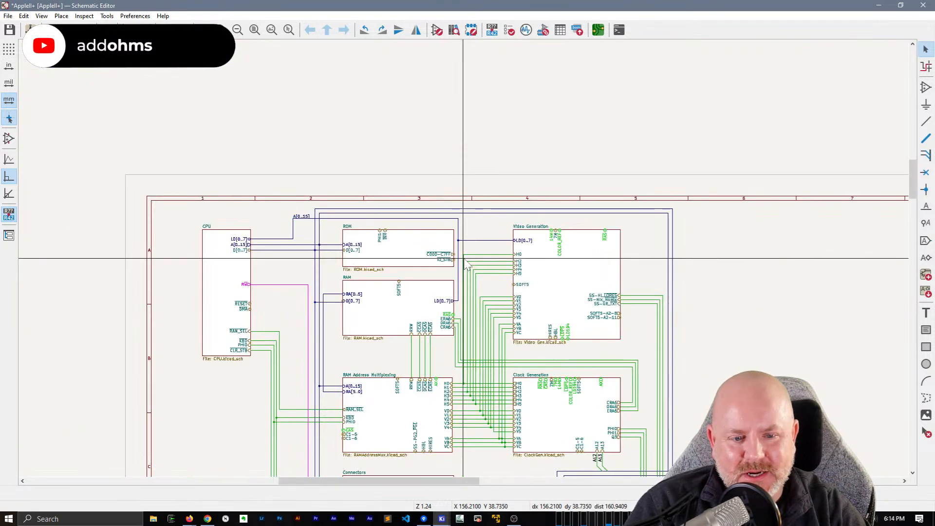
{"action": "scroll", "coordinate": [464, 261], "scroll_direction": "up", "scroll_amount": 2}
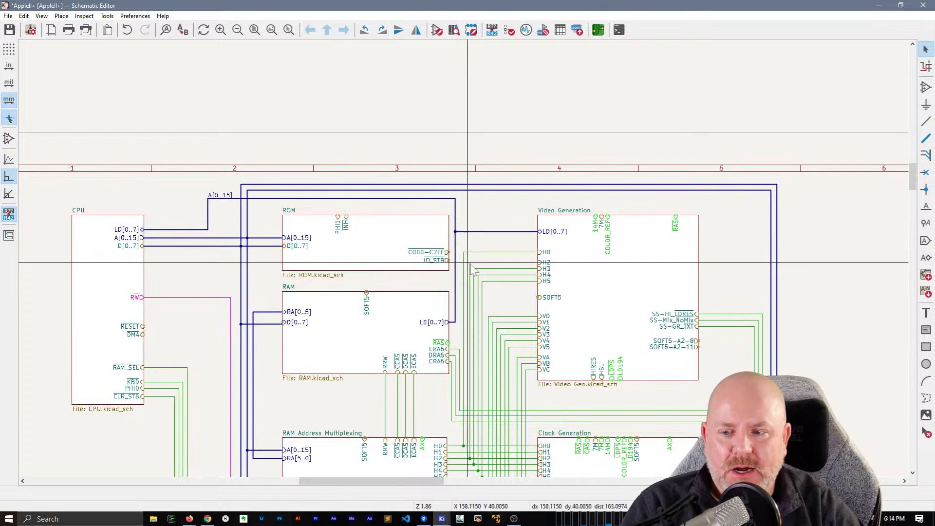
{"action": "middle_click_drag", "start_coordinate": [523, 294], "coordinate": [520, 236]}
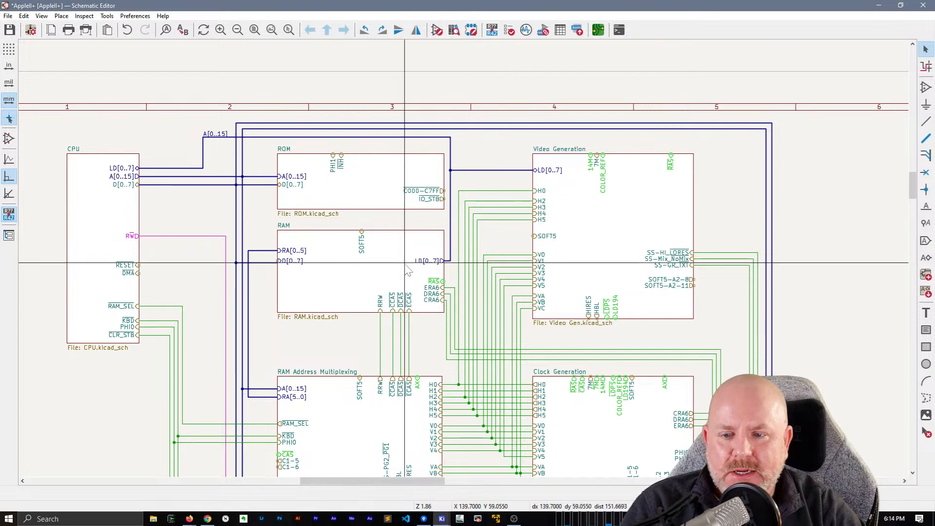
{"action": "scroll", "coordinate": [339, 305], "scroll_direction": "up", "scroll_amount": 5}
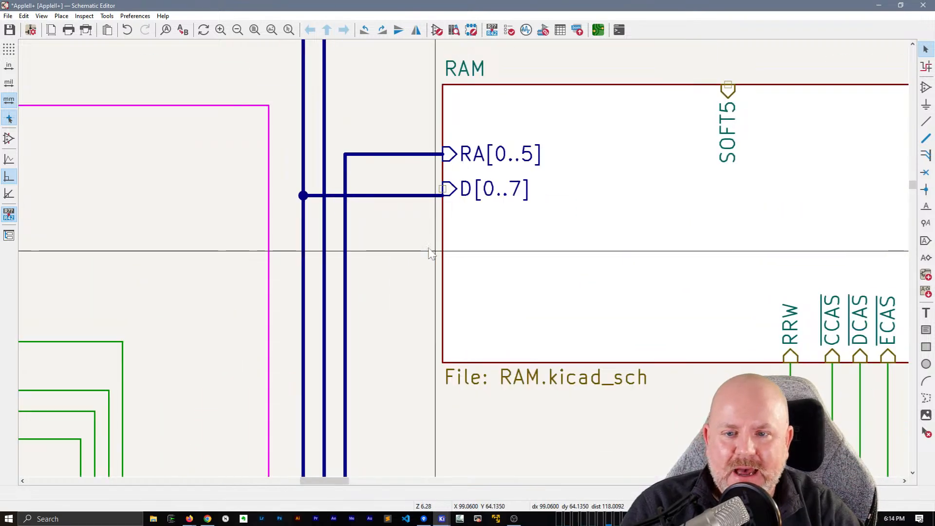
{"action": "left_click", "coordinate": [396, 196]}
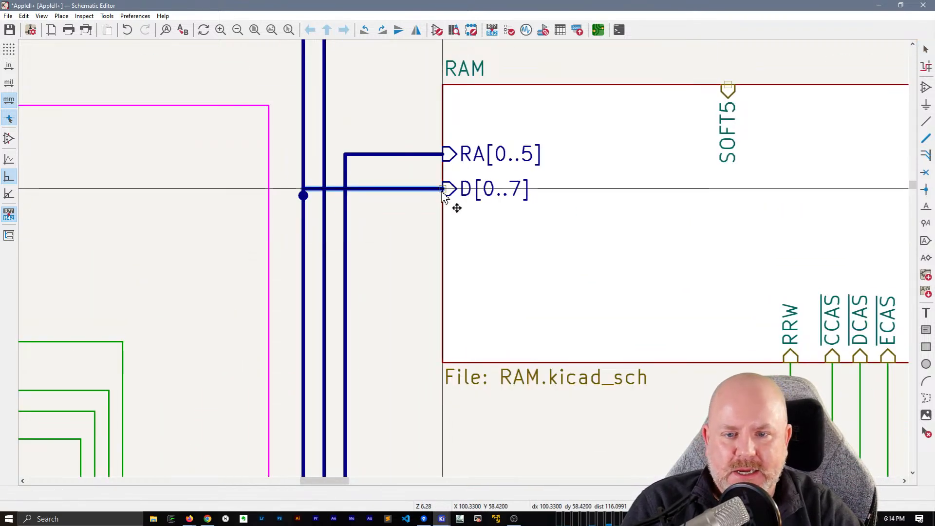
- Wire Video Generation's LDPS pin straight down to the top edge of the Clock Generation block
{"action": "scroll", "coordinate": [414, 209], "scroll_direction": "down", "scroll_amount": 3}
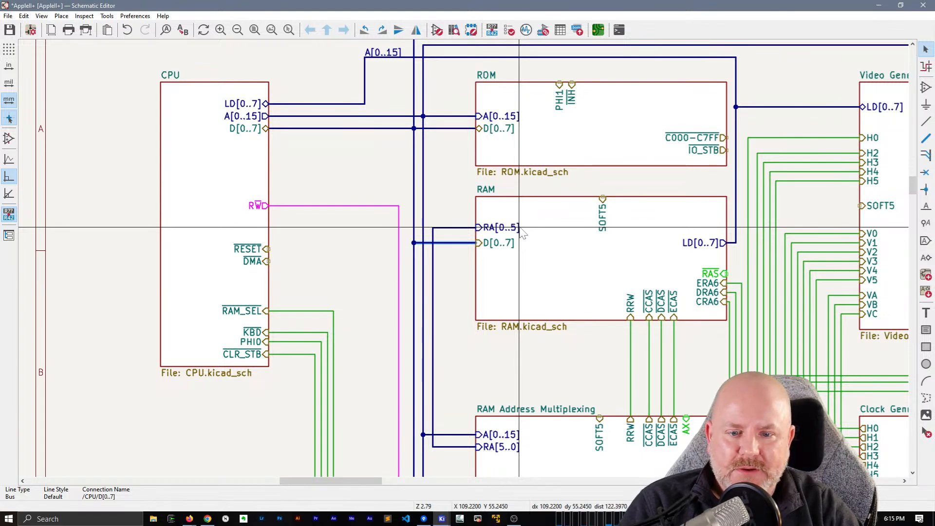
{"action": "middle_click_drag", "start_coordinate": [599, 353], "coordinate": [524, 318]}
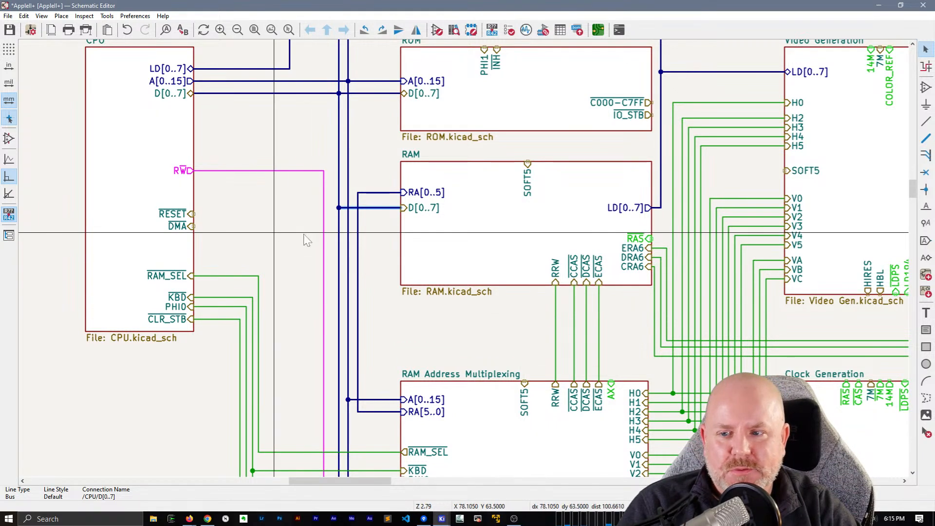
{"action": "middle_click_drag", "start_coordinate": [282, 193], "coordinate": [224, 255]}
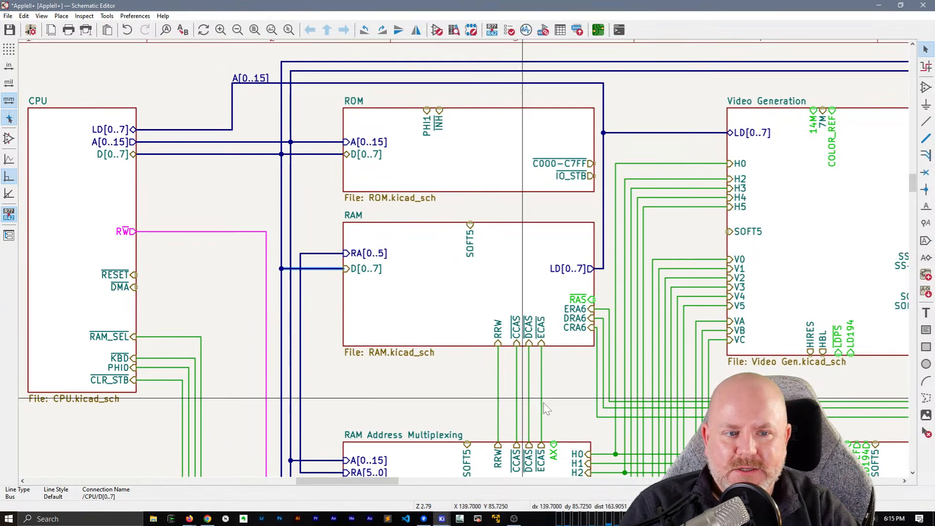
{"action": "middle_click_drag", "start_coordinate": [516, 363], "coordinate": [443, 228]}
{"action": "middle_click_drag", "start_coordinate": [407, 268], "coordinate": [446, 209]}
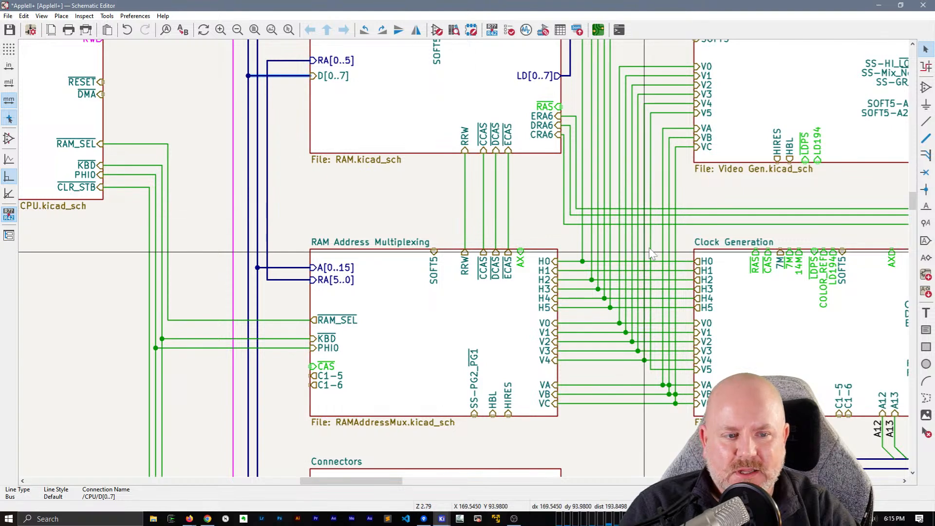
{"action": "scroll", "coordinate": [448, 215], "scroll_direction": "right", "scroll_amount": 5}
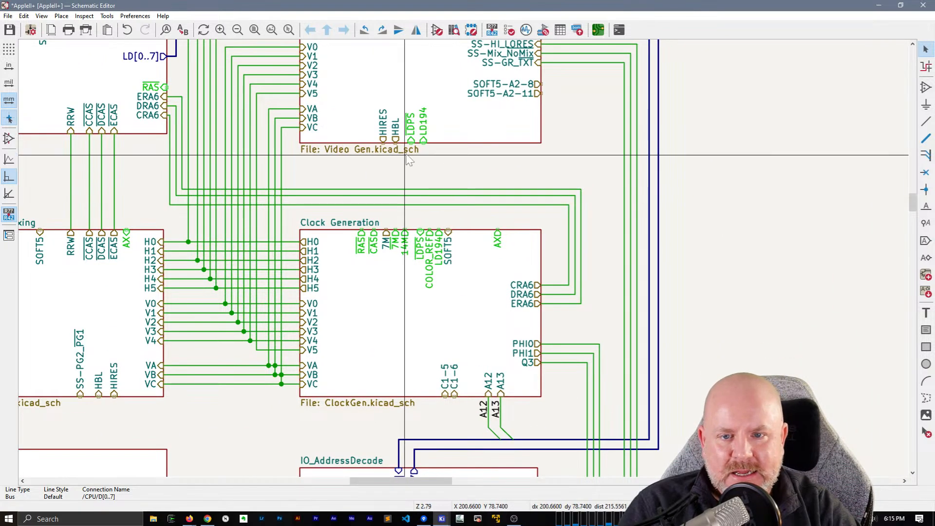
{"action": "key", "text": "w"}
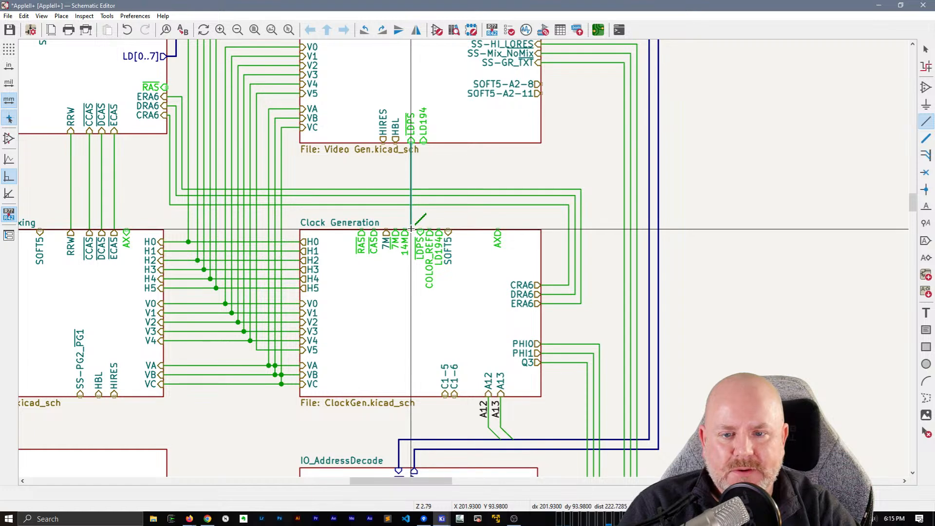
{"action": "scroll", "coordinate": [410, 229], "scroll_direction": "up", "scroll_amount": 3}
{"action": "left_click", "coordinate": [457, 264]}
- Shift Clock Generation's RAS, CAS, both 7M and 14M pins left, and align its LDPS pin with the new wire
{"action": "left_click", "coordinate": [345, 295]}
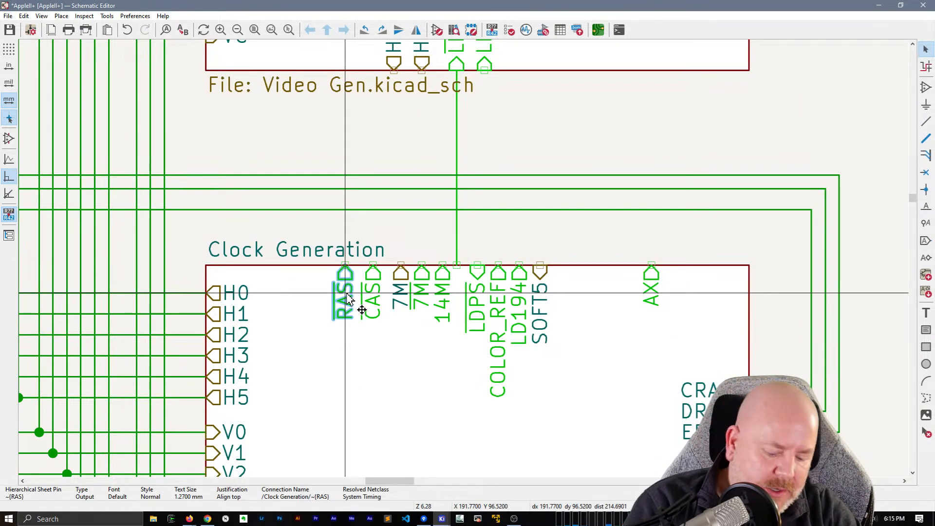
{"action": "left_click_drag", "start_coordinate": [350, 299], "coordinate": [422, 273]}
{"action": "left_click", "coordinate": [369, 278]}
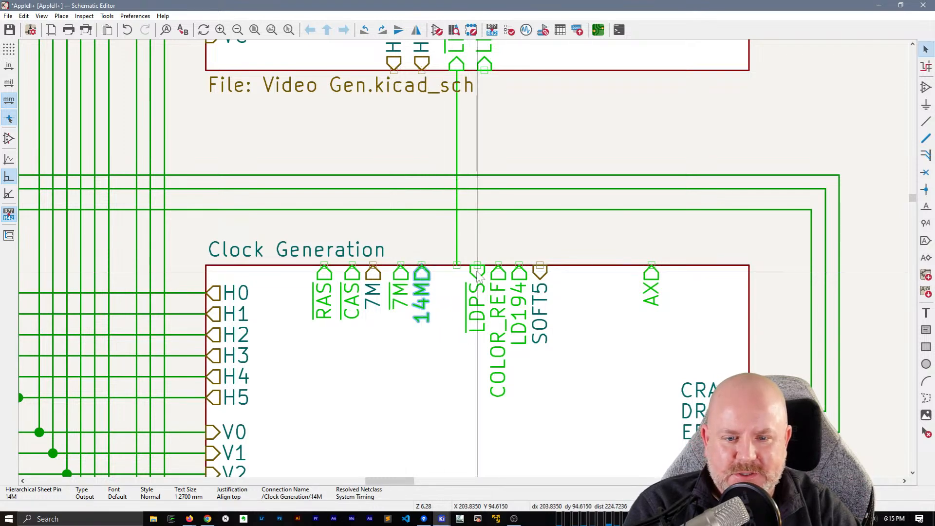
{"action": "left_click_drag", "start_coordinate": [479, 276], "coordinate": [462, 270]}
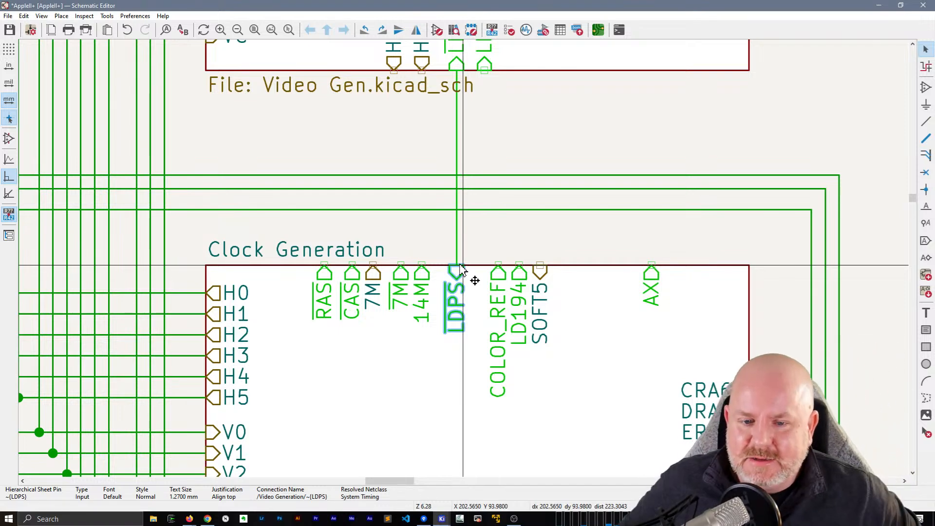
- Move Clock Generation's LD194 pin between LDPS and COLOR_REF and wire Video Generation's LD194 pin down to the block edge
{"action": "middle_click_drag", "start_coordinate": [527, 147], "coordinate": [462, 199]}
{"action": "left_click", "coordinate": [454, 342]}
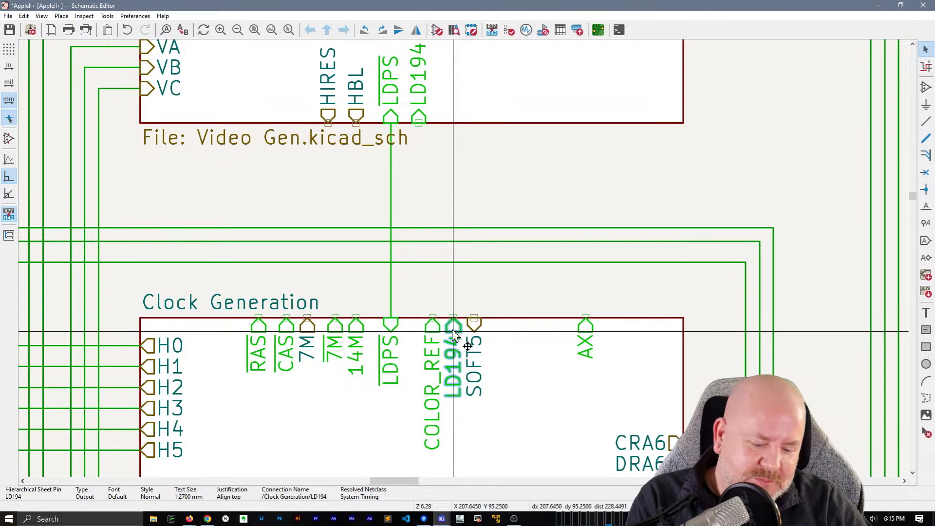
{"action": "left_click_drag", "start_coordinate": [453, 320], "coordinate": [414, 318]}
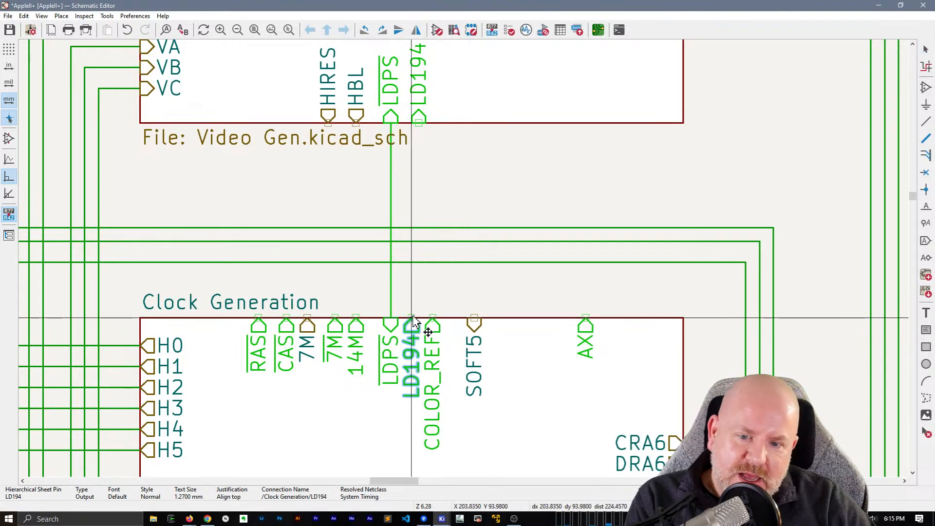
{"action": "left_click", "coordinate": [418, 121]}
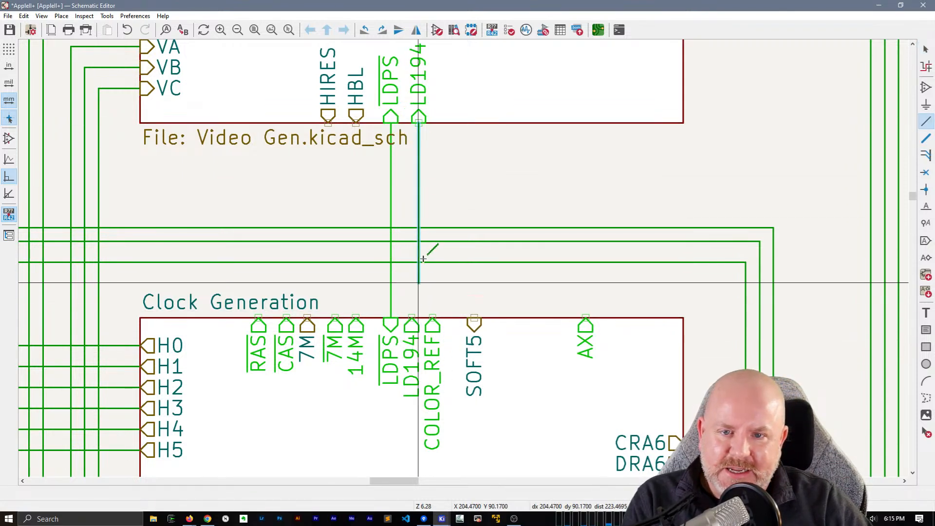
{"action": "left_click", "coordinate": [419, 317]}
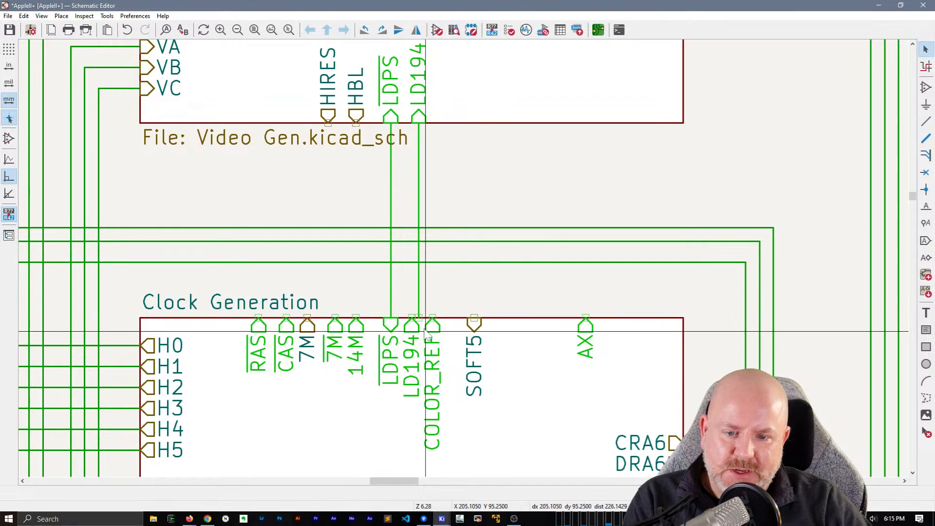
{"action": "key", "text": "Escape"}
- Shift Clock Generation's COLOR_REF pin towards SOFT5 and align its LD194 pin with the LD194 wire
{"action": "left_click", "coordinate": [431, 333]}
{"action": "left_click_drag", "start_coordinate": [431, 332], "coordinate": [445, 332]}
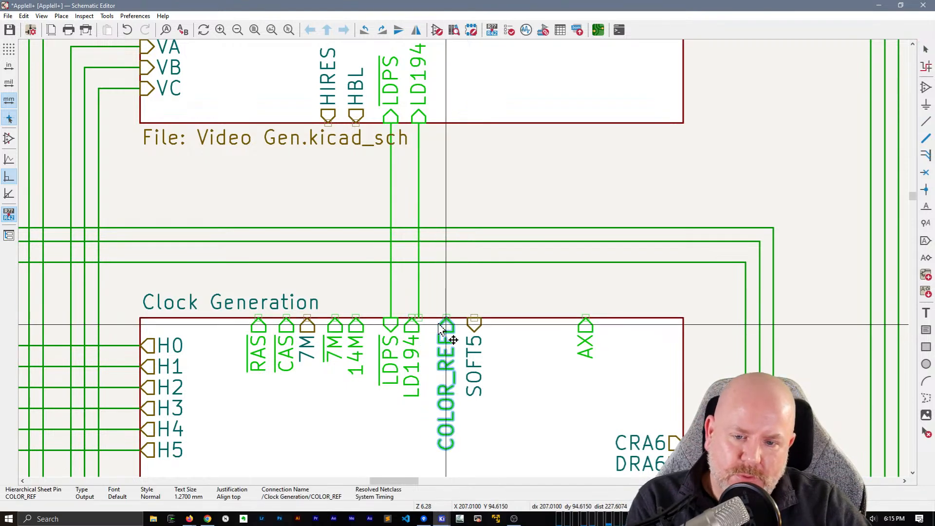
{"action": "left_click", "coordinate": [419, 323]}
{"action": "left_click", "coordinate": [444, 291]}
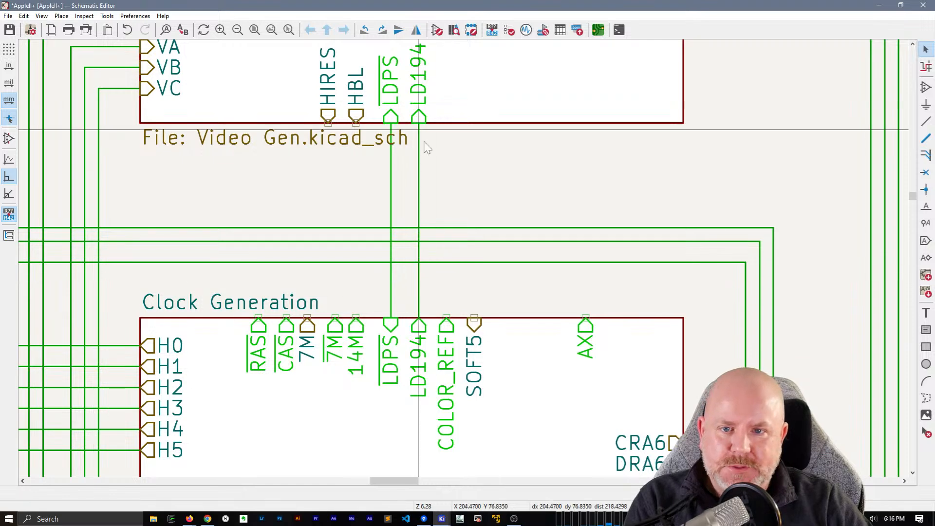
- Move both LDPS pins and their connecting wire closer to the LD194 connection, keeping them vertically aligned
{"action": "middle_click_drag", "start_coordinate": [467, 145], "coordinate": [434, 156]}
{"action": "left_click", "coordinate": [361, 128]}
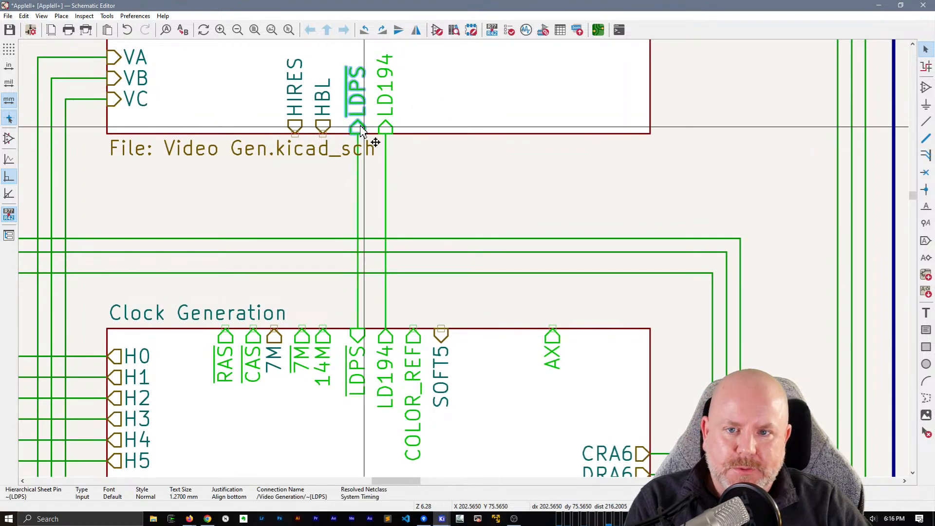
{"action": "left_click_drag", "start_coordinate": [361, 132], "coordinate": [365, 139]}
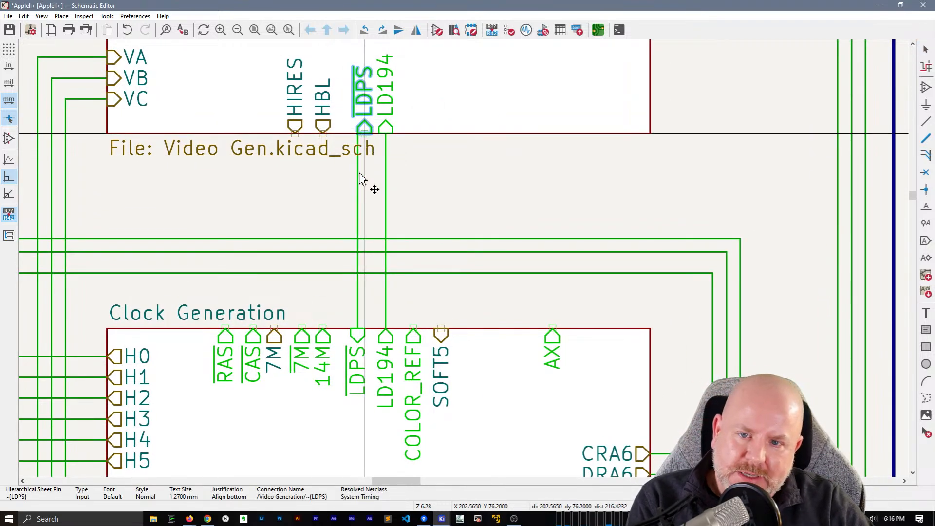
{"action": "left_click_drag", "start_coordinate": [359, 174], "coordinate": [364, 134]}
{"action": "left_click", "coordinate": [358, 200]}
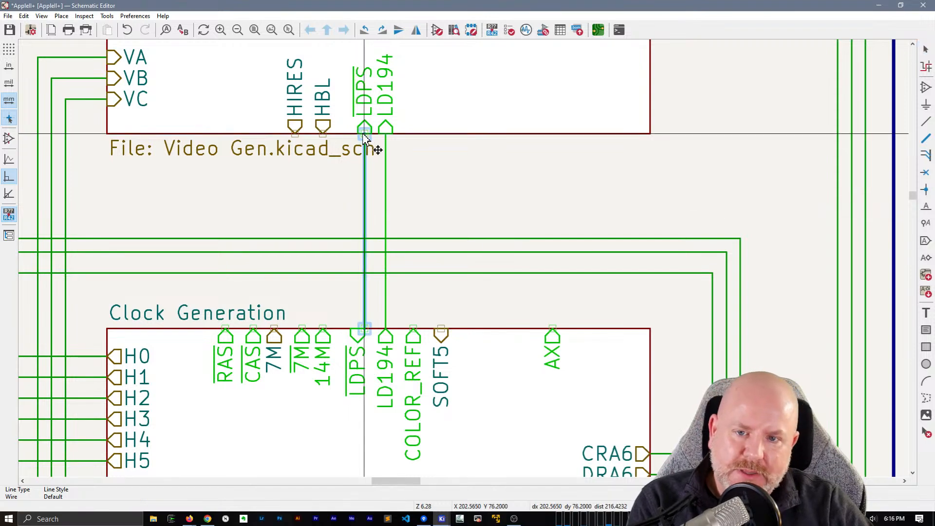
{"action": "left_click", "coordinate": [365, 333]}
{"action": "left_click", "coordinate": [469, 223]}
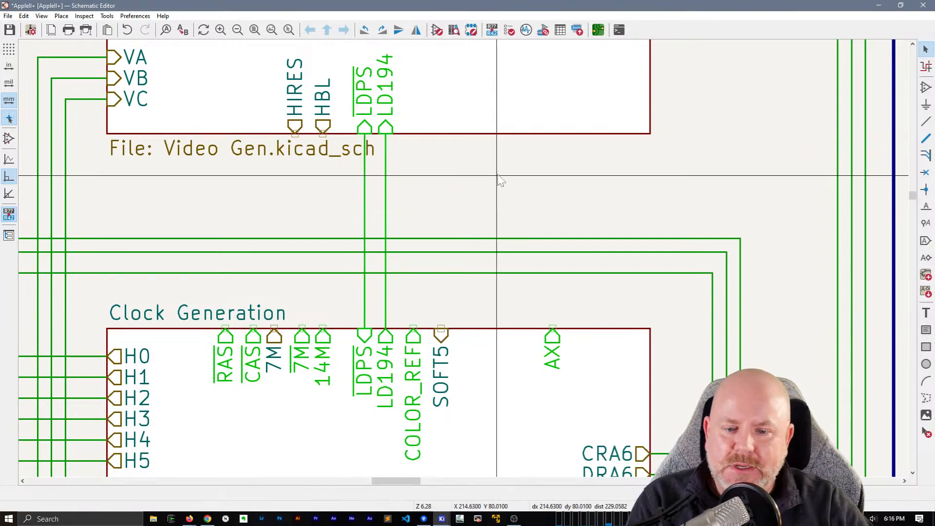
{"action": "scroll", "coordinate": [487, 256], "scroll_direction": "down", "scroll_amount": 5}
{"action": "middle_click_drag", "start_coordinate": [421, 218], "coordinate": [383, 208]}
{"action": "scroll", "coordinate": [406, 235], "scroll_direction": "up", "scroll_amount": 2}
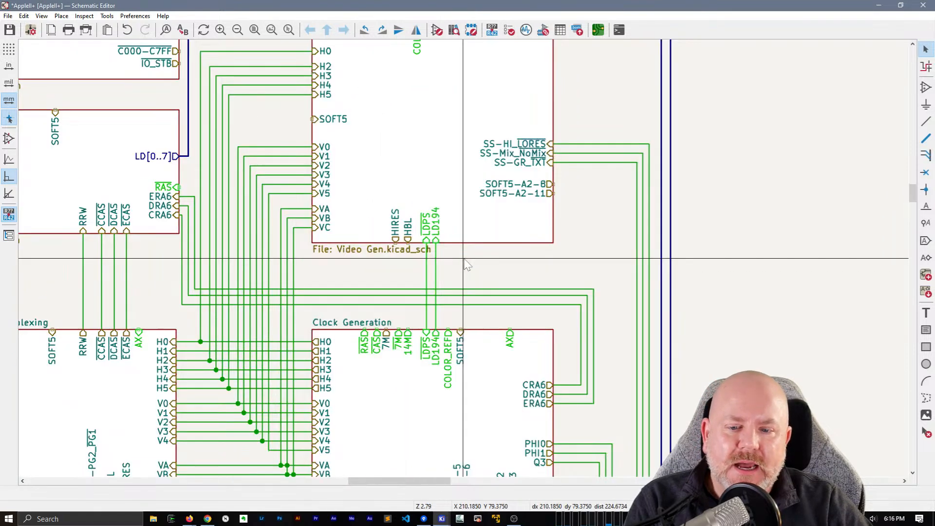
{"action": "middle_click_drag", "start_coordinate": [467, 265], "coordinate": [625, 307]}
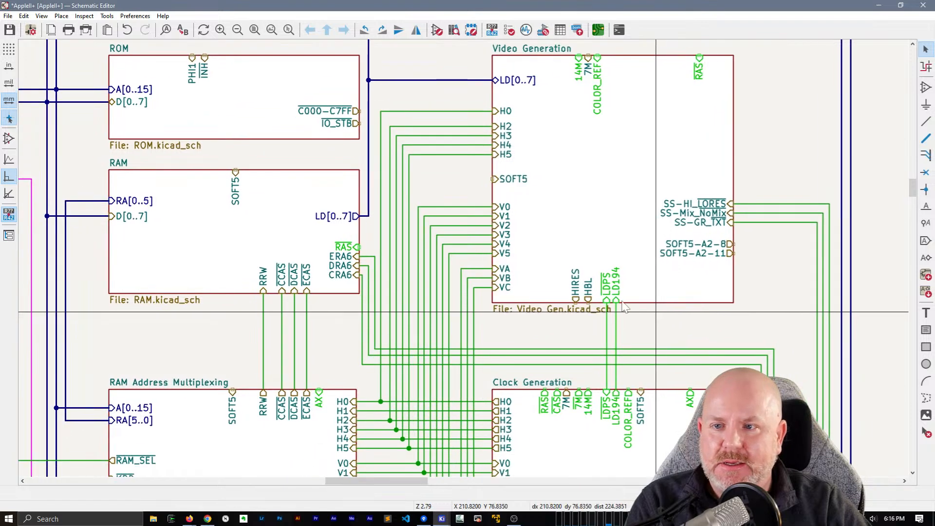
- Move Video Generation's 14M pin from its upper edge to the lower edge, between HBL and LDPS
{"action": "scroll", "coordinate": [626, 308], "scroll_direction": "down", "scroll_amount": 2}
{"action": "scroll", "coordinate": [465, 252], "scroll_direction": "up", "scroll_amount": 3}
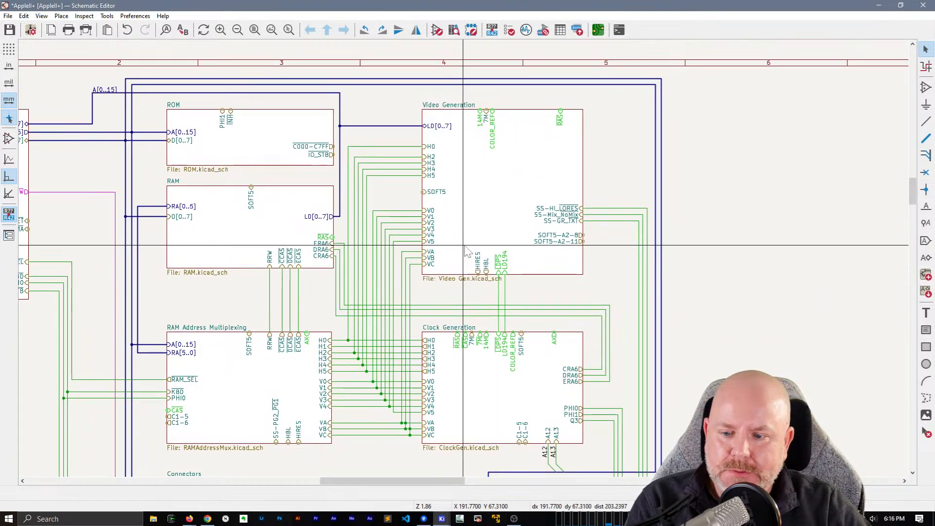
{"action": "scroll", "coordinate": [465, 263], "scroll_direction": "down", "scroll_amount": 2}
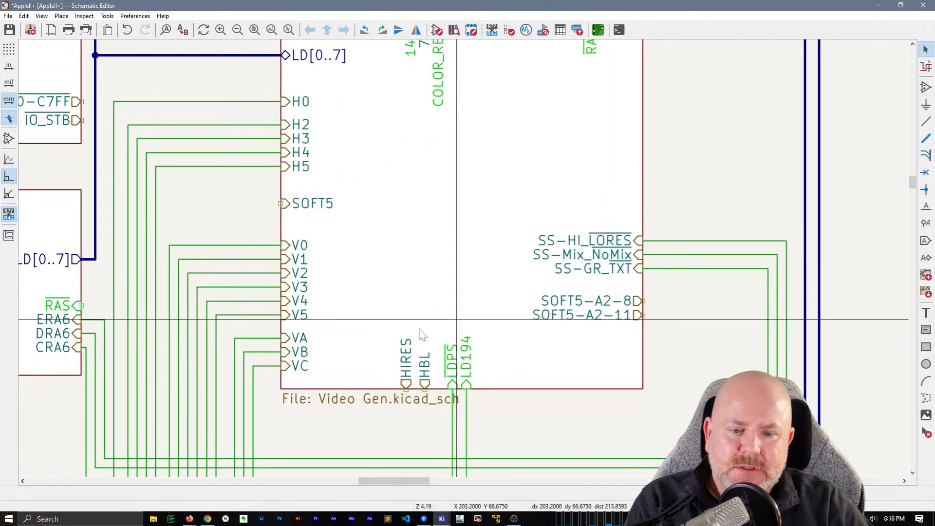
{"action": "key", "text": "m"}
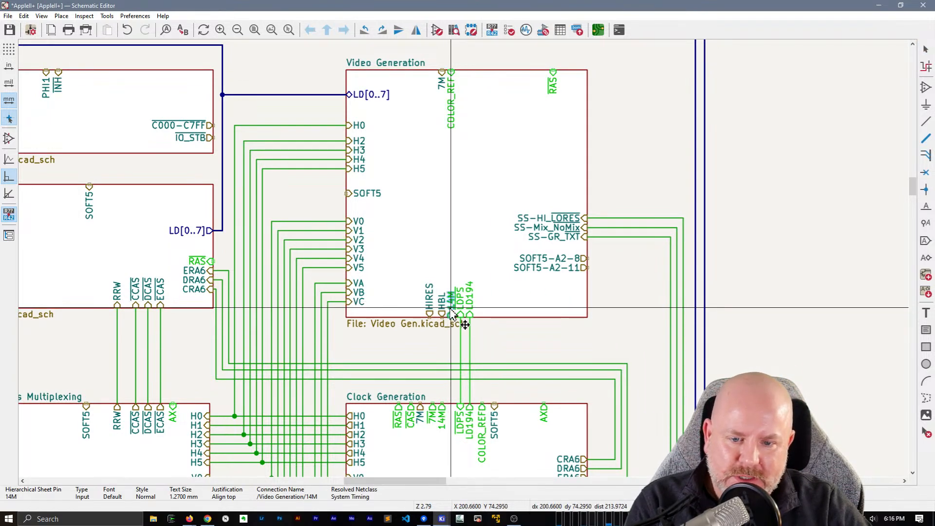
{"action": "left_click", "coordinate": [452, 309]}
{"action": "scroll", "coordinate": [464, 315], "scroll_direction": "up", "scroll_amount": 3}
{"action": "middle_click_drag", "start_coordinate": [604, 283], "coordinate": [510, 143]}
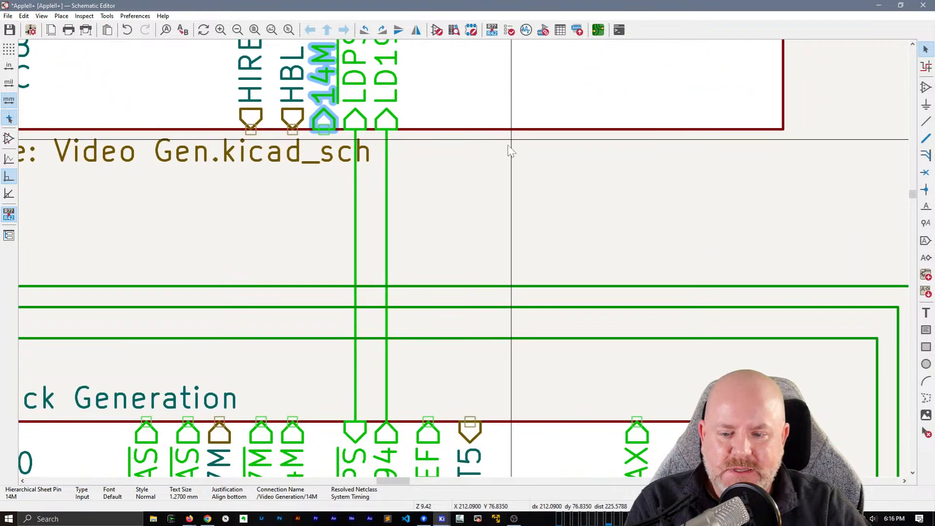
- Align Clock Generation's 14M pin under Video Generation's 14M pin, beside LDPS, and wire the two pins together
{"action": "scroll", "coordinate": [479, 306], "scroll_direction": "down", "scroll_amount": 2}
{"action": "middle_click_drag", "start_coordinate": [497, 215], "coordinate": [480, 270]}
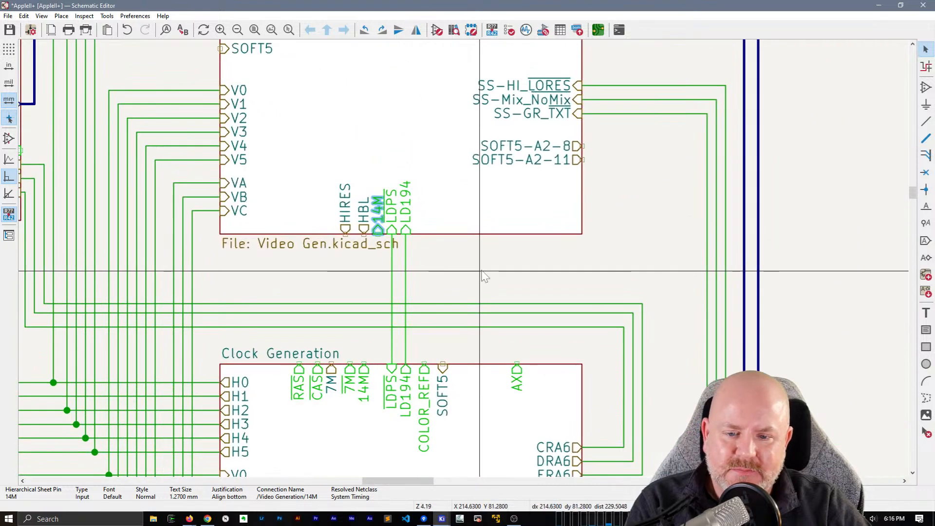
{"action": "left_click", "coordinate": [359, 373]}
{"action": "left_click_drag", "start_coordinate": [363, 379], "coordinate": [374, 373]}
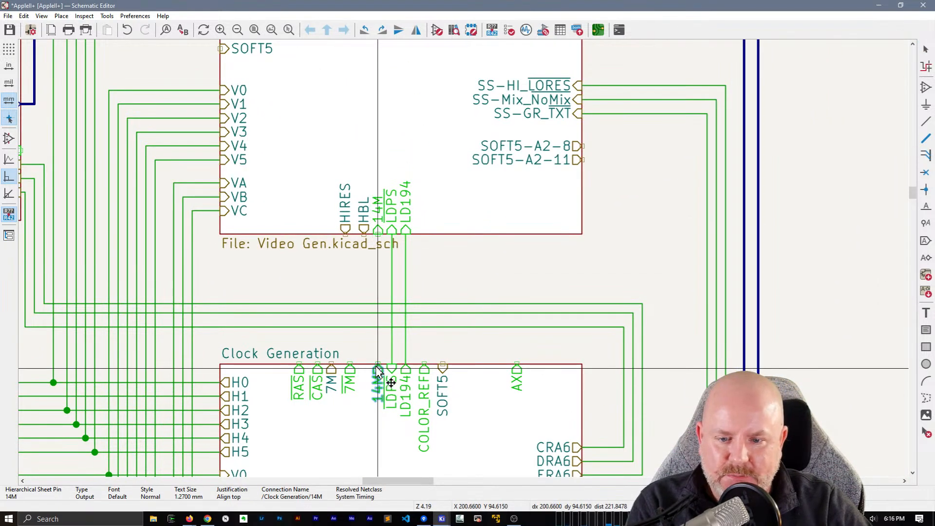
{"action": "key", "text": "w"}
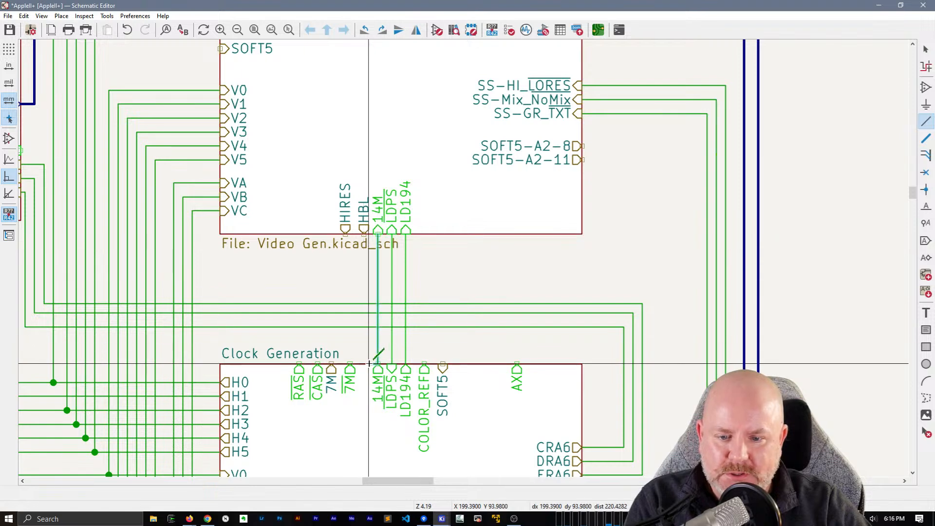
{"action": "left_click", "coordinate": [377, 364]}
{"action": "key", "text": "Escape"}
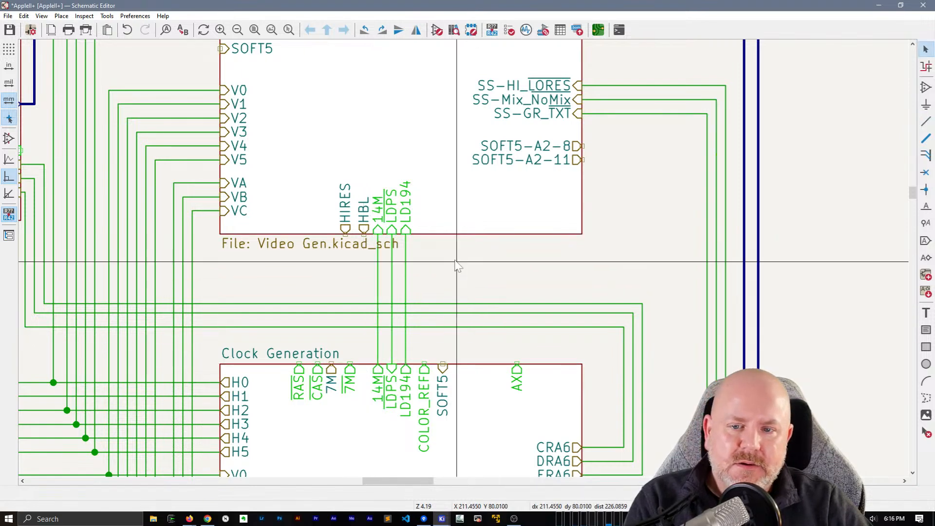
- Move Video Generation's HBL pin to the other side of HIRES and its 7M pin to the lower edge between HIRES and 14M
{"action": "left_click", "coordinate": [363, 230]}
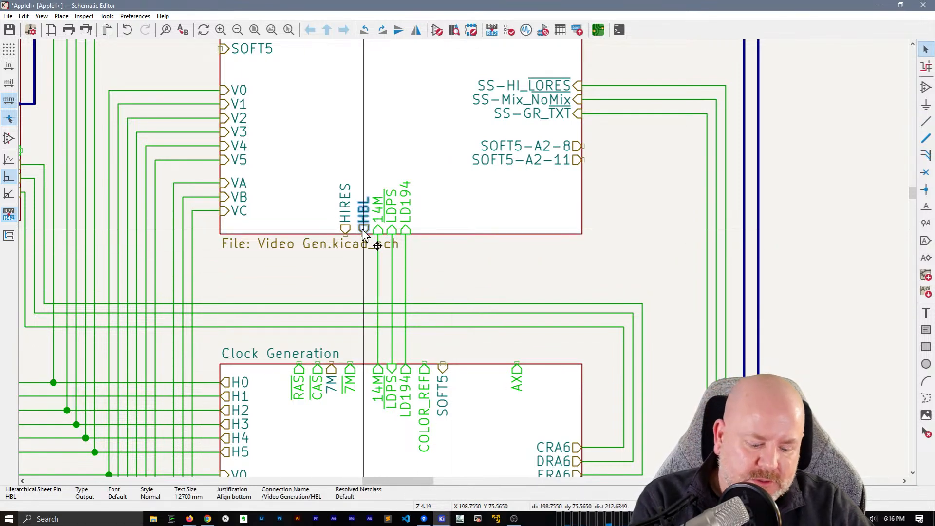
{"action": "left_click_drag", "start_coordinate": [365, 233], "coordinate": [326, 234]}
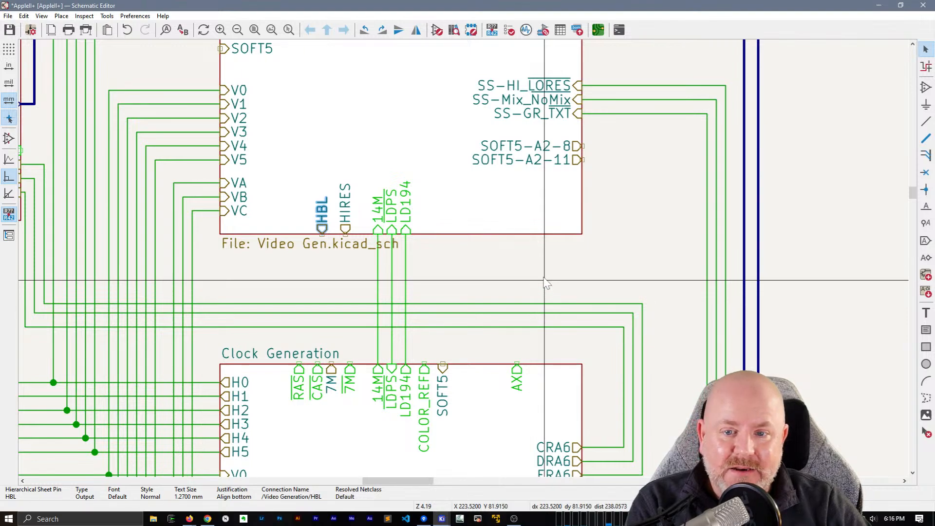
{"action": "scroll", "coordinate": [544, 279], "scroll_direction": "down", "scroll_amount": 2}
{"action": "middle_click_drag", "start_coordinate": [514, 206], "coordinate": [515, 293]}
{"action": "left_click", "coordinate": [342, 76]}
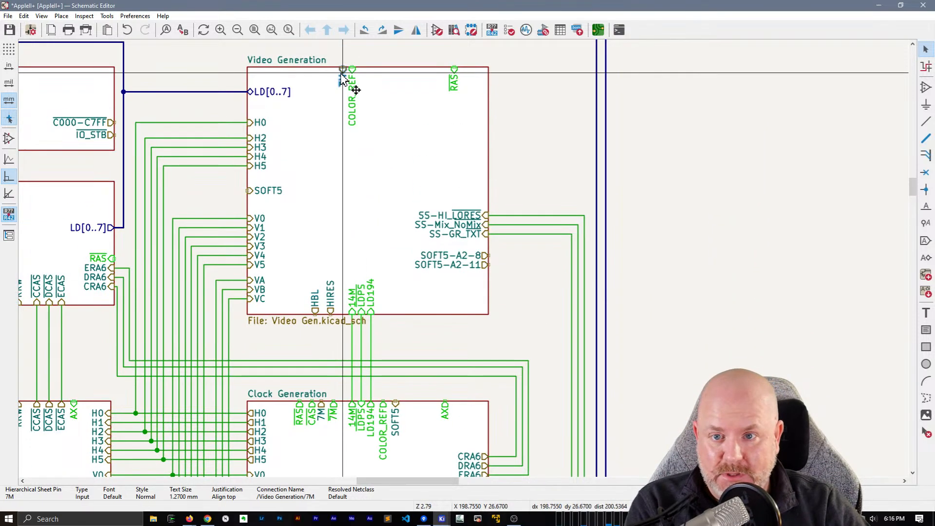
{"action": "left_click_drag", "start_coordinate": [342, 76], "coordinate": [343, 310]}
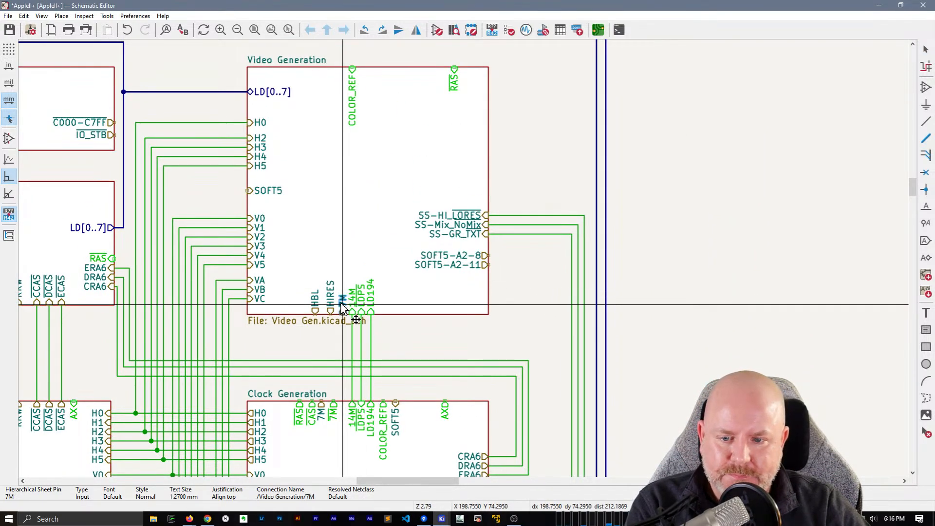
{"action": "left_click", "coordinate": [342, 305]}
- Move Clock Generation's non-inverted 7M pin beside 14M, under Video Generation's 7M pin, and wire the two pins together
{"action": "scroll", "coordinate": [337, 404], "scroll_direction": "up", "scroll_amount": 2}
{"action": "scroll", "coordinate": [463, 255], "scroll_direction": "down", "scroll_amount": 2}
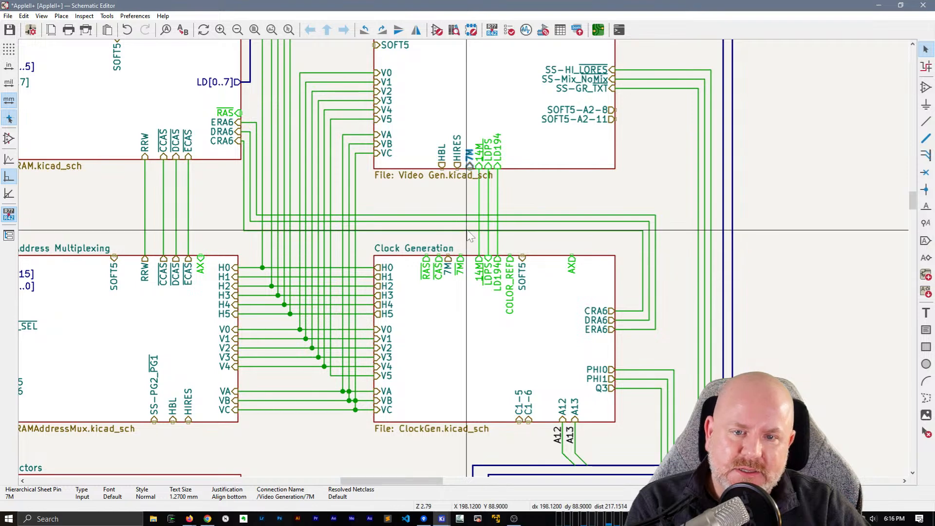
{"action": "scroll", "coordinate": [467, 230], "scroll_direction": "up", "scroll_amount": 2}
{"action": "middle_click_drag", "start_coordinate": [463, 244], "coordinate": [401, 250]}
{"action": "left_click", "coordinate": [375, 310]}
{"action": "left_click_drag", "start_coordinate": [374, 311], "coordinate": [405, 300]}
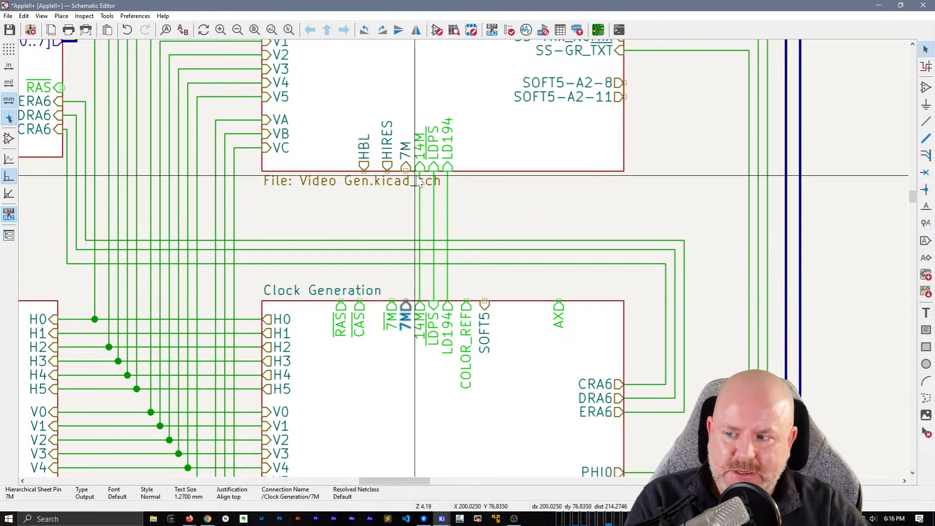
{"action": "left_click", "coordinate": [406, 171]}
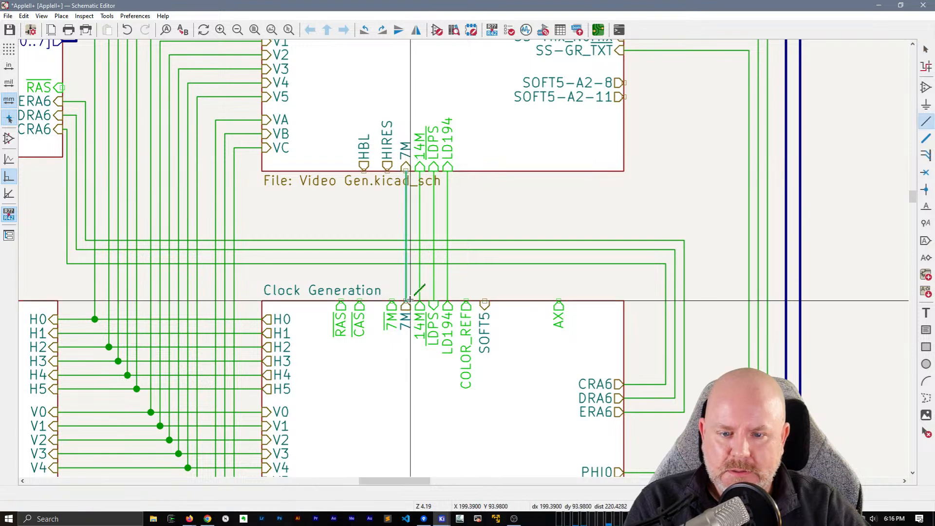
{"action": "left_click", "coordinate": [407, 301]}
{"action": "key", "text": "Escape"}
- Move Video Generation's COLOR_REF pin to its lower edge beside LD194, directly above Clock Generation's COLOR_REF pin
{"action": "middle_click_drag", "start_coordinate": [570, 215], "coordinate": [525, 216]}
{"action": "scroll", "coordinate": [521, 211], "scroll_direction": "down", "scroll_amount": 1}
{"action": "middle_click_drag", "start_coordinate": [464, 258], "coordinate": [576, 329]}
{"action": "scroll", "coordinate": [417, 303], "scroll_direction": "down", "scroll_amount": 2}
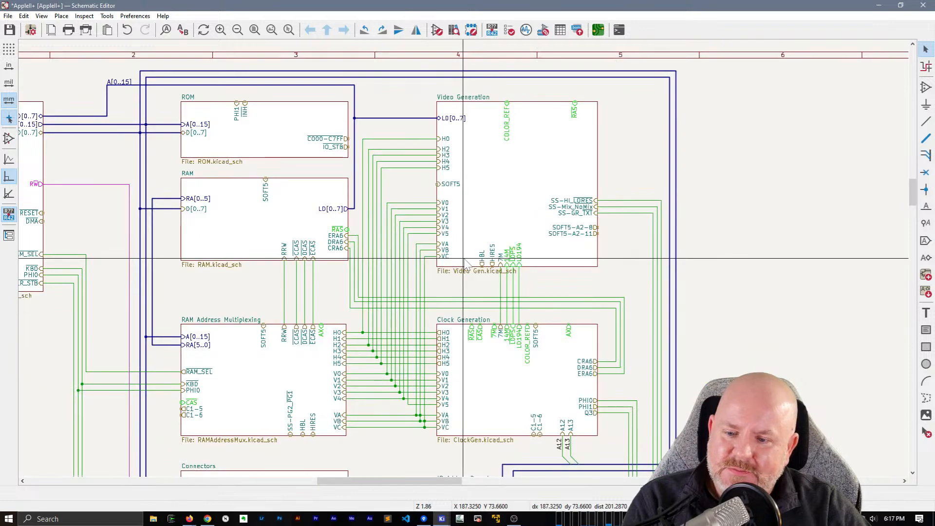
{"action": "middle_click_drag", "start_coordinate": [476, 271], "coordinate": [370, 337]}
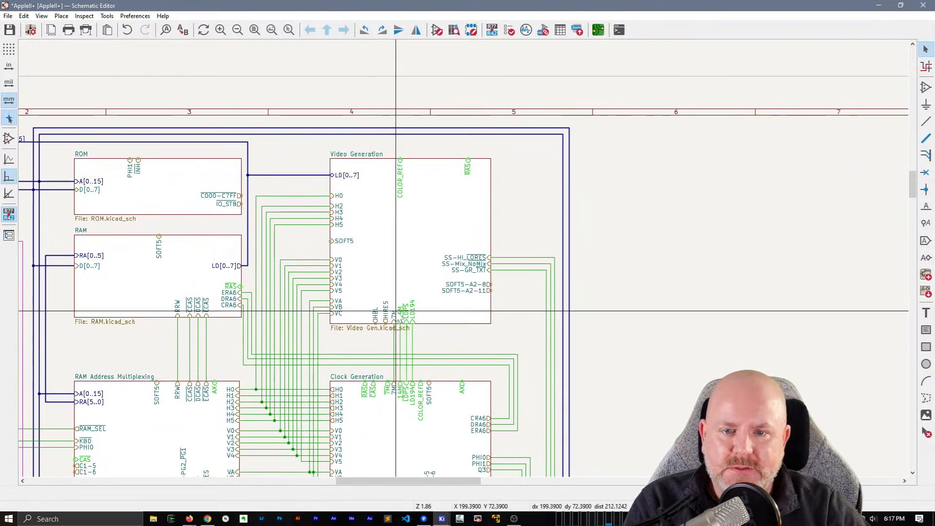
{"action": "scroll", "coordinate": [396, 313], "scroll_direction": "up", "scroll_amount": 1}
{"action": "middle_click_drag", "start_coordinate": [563, 256], "coordinate": [480, 273]}
{"action": "left_click", "coordinate": [403, 88]}
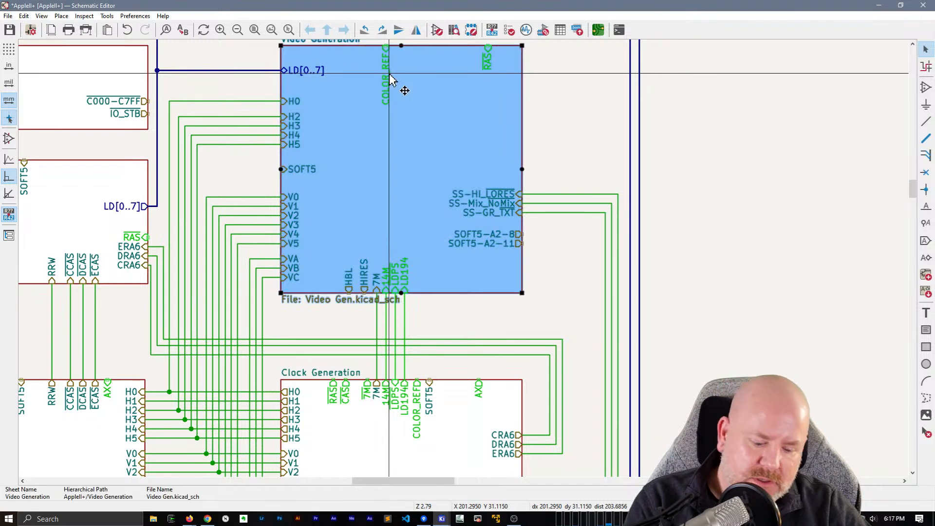
{"action": "left_click", "coordinate": [387, 68]}
{"action": "left_click_drag", "start_coordinate": [387, 68], "coordinate": [417, 285]}
{"action": "scroll", "coordinate": [418, 282], "scroll_direction": "up", "scroll_amount": 1}
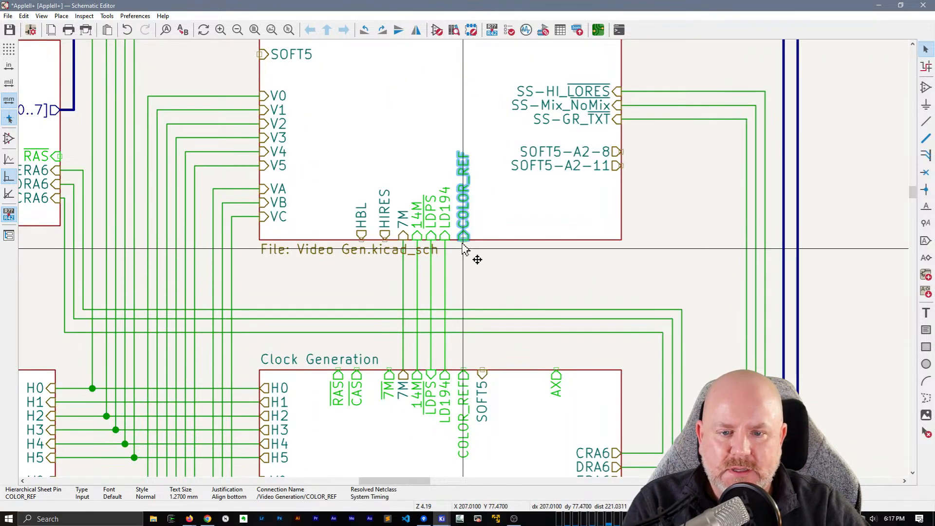
- Wire Video Generation's COLOR_REF pin straight down to Clock Generation's COLOR_REF pin
{"action": "key", "text": "w"}
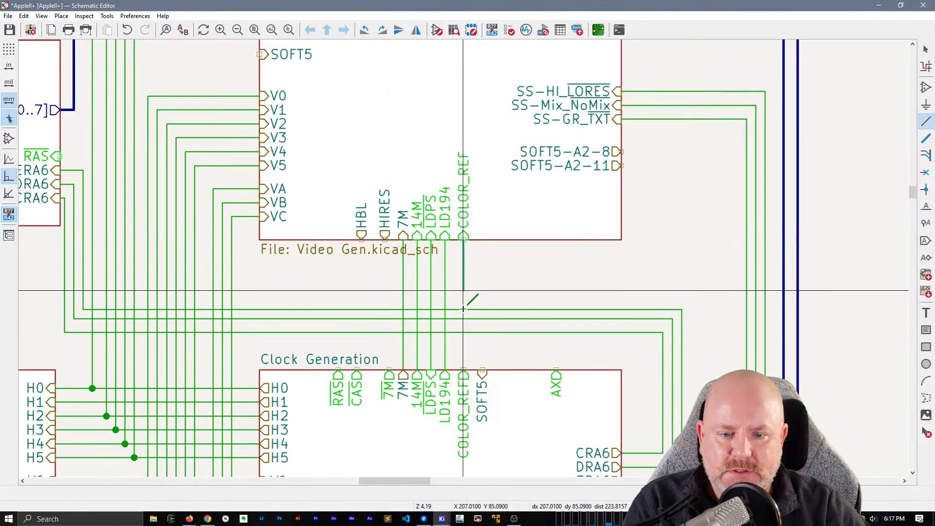
{"action": "left_click", "coordinate": [463, 369]}
{"action": "scroll", "coordinate": [548, 299], "scroll_direction": "down", "scroll_amount": 1}
{"action": "middle_click_drag", "start_coordinate": [485, 229], "coordinate": [520, 294]}
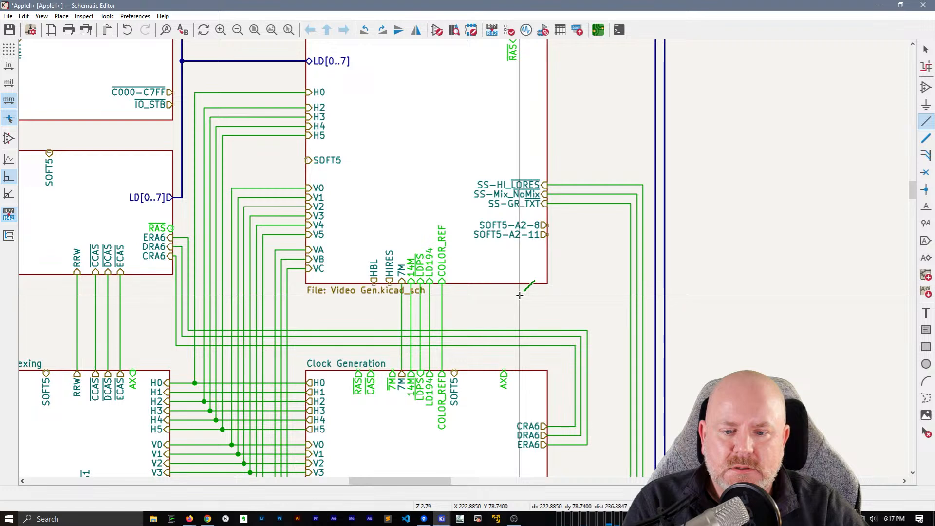
{"action": "scroll", "coordinate": [520, 295], "scroll_direction": "down", "scroll_amount": 2}
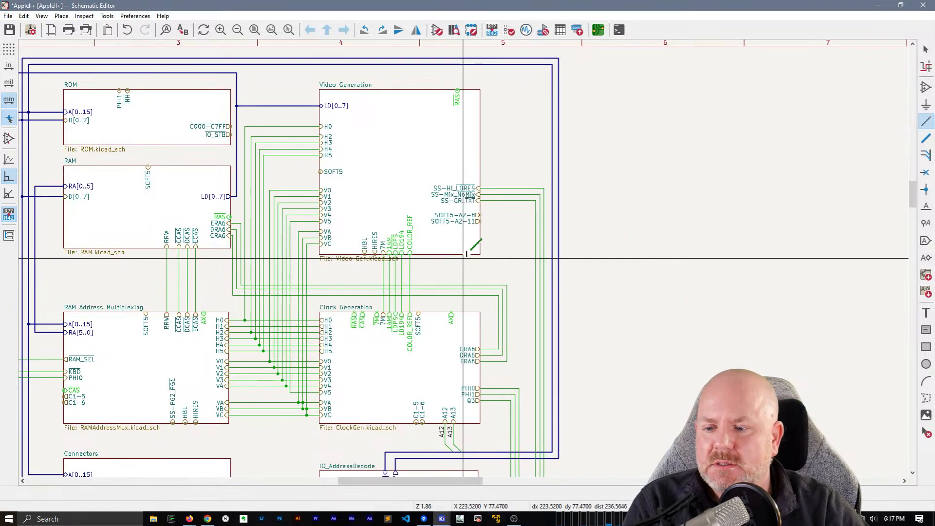
{"action": "middle_click_drag", "start_coordinate": [467, 253], "coordinate": [530, 207]}
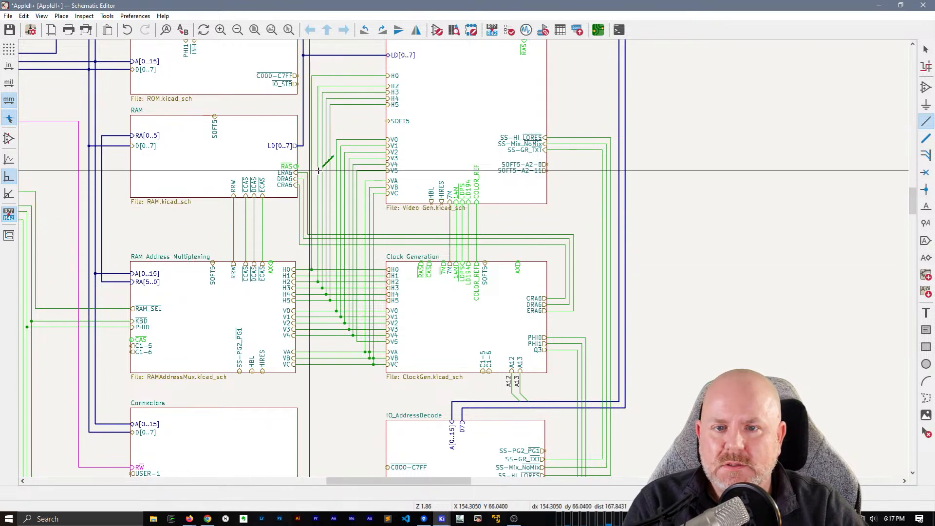
{"action": "middle_click_drag", "start_coordinate": [319, 170], "coordinate": [277, 239]}
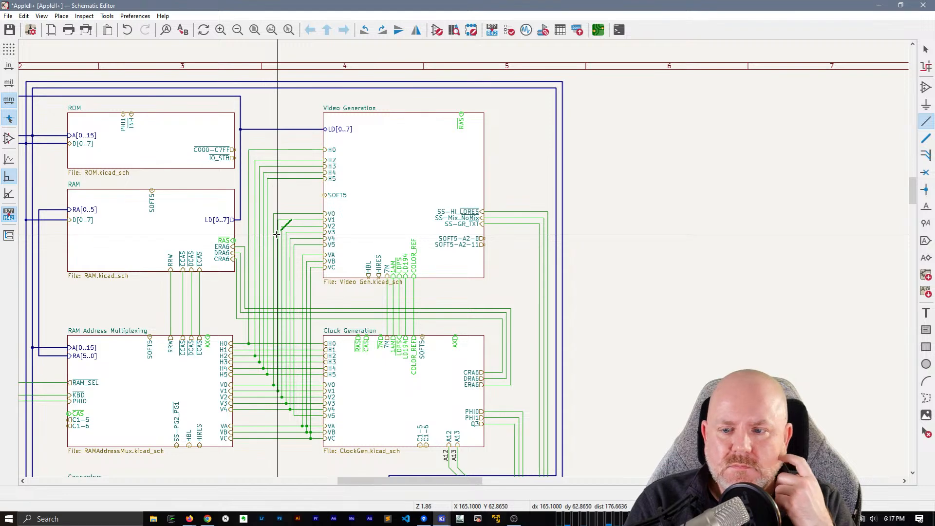
{"action": "key", "text": "Escape"}
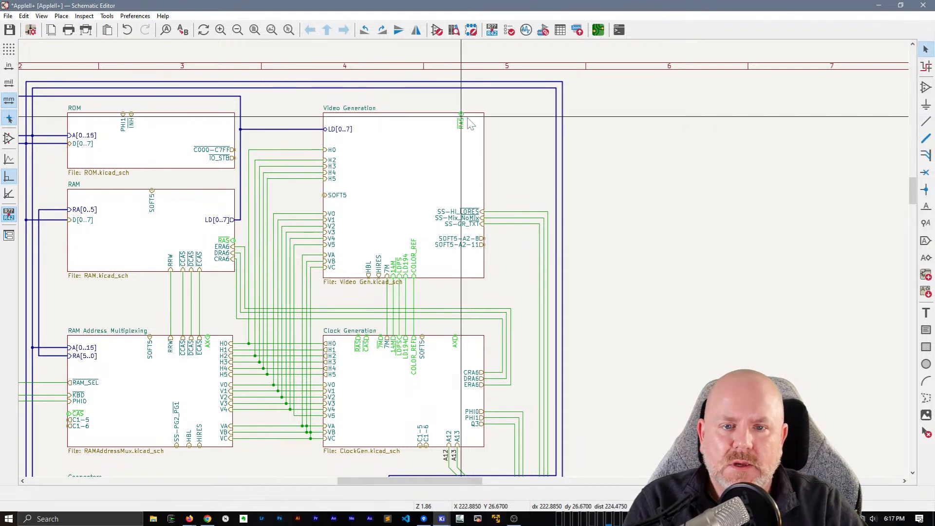
- Highlight Video Generation's RAS net and examine the routing space between the Clock Generation, Video Generation and RAM blocks
{"action": "left_click", "coordinate": [458, 124]}
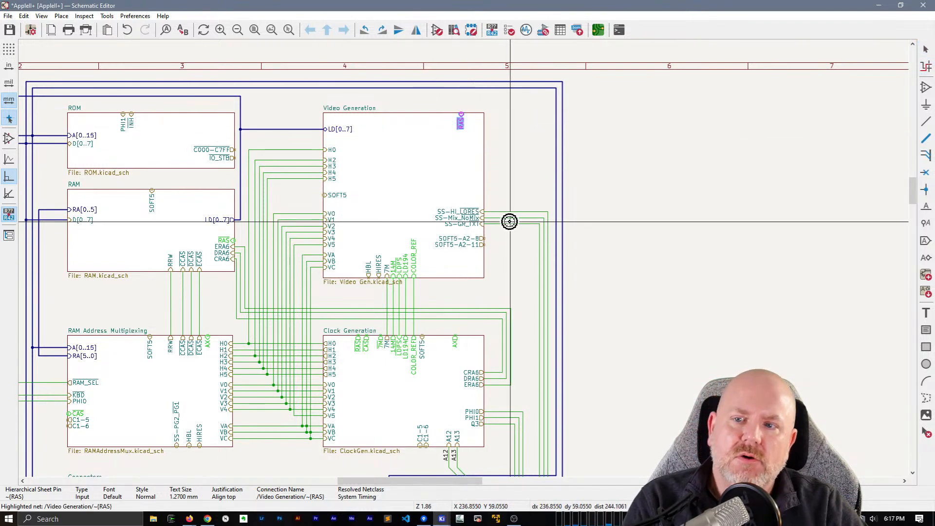
{"action": "key", "text": "Escape"}
{"action": "middle_click_drag", "start_coordinate": [482, 283], "coordinate": [550, 255]}
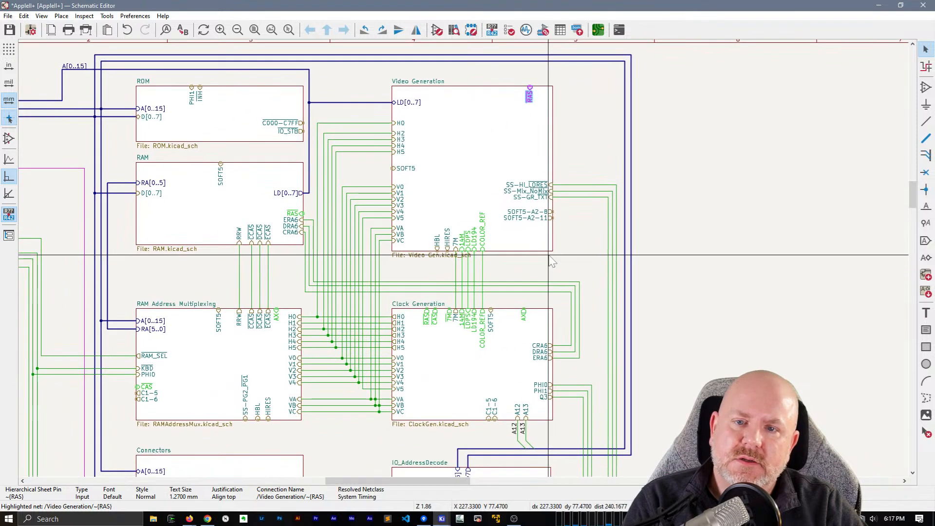
{"action": "key", "text": "Escape"}
{"action": "scroll", "coordinate": [559, 234], "scroll_direction": "down", "scroll_amount": 5}
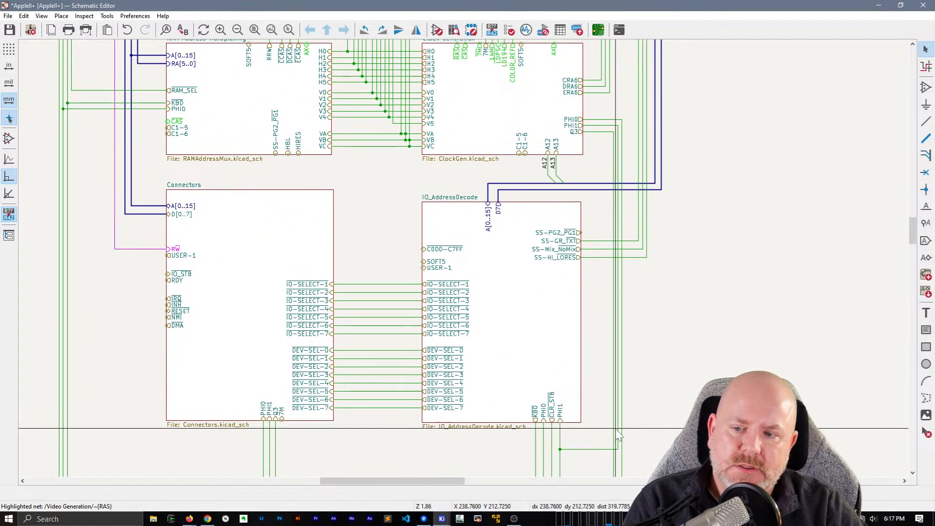
{"action": "scroll", "coordinate": [619, 436], "scroll_direction": "up", "scroll_amount": 5}
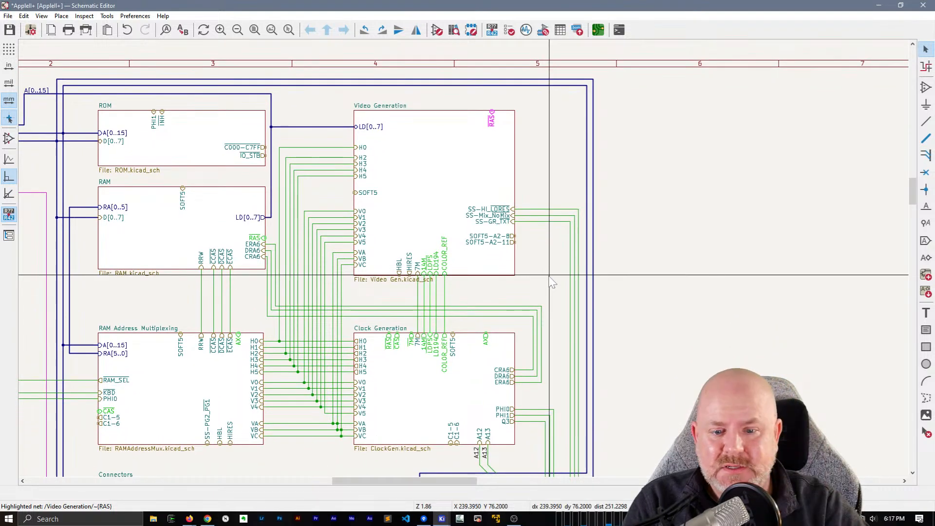
{"action": "left_click", "coordinate": [403, 376]}
{"action": "left_click", "coordinate": [449, 171]}
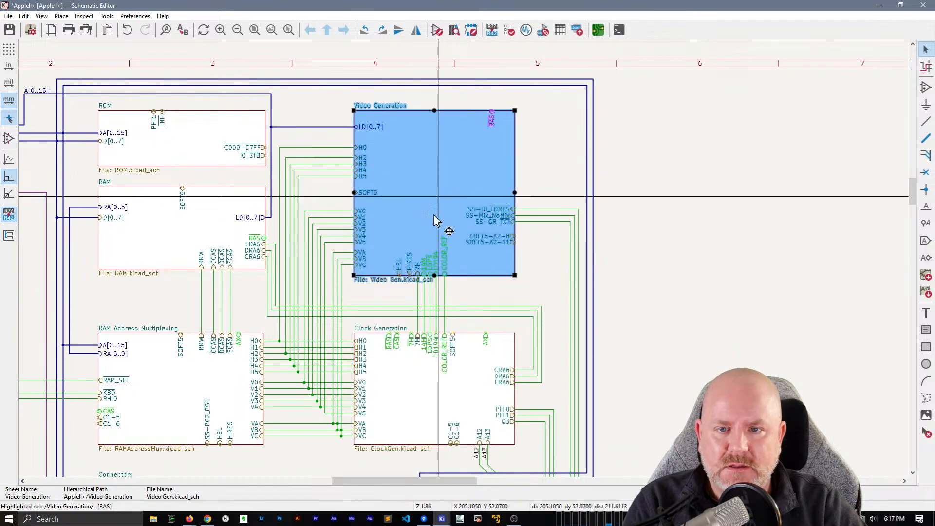
{"action": "left_click", "coordinate": [149, 221]}
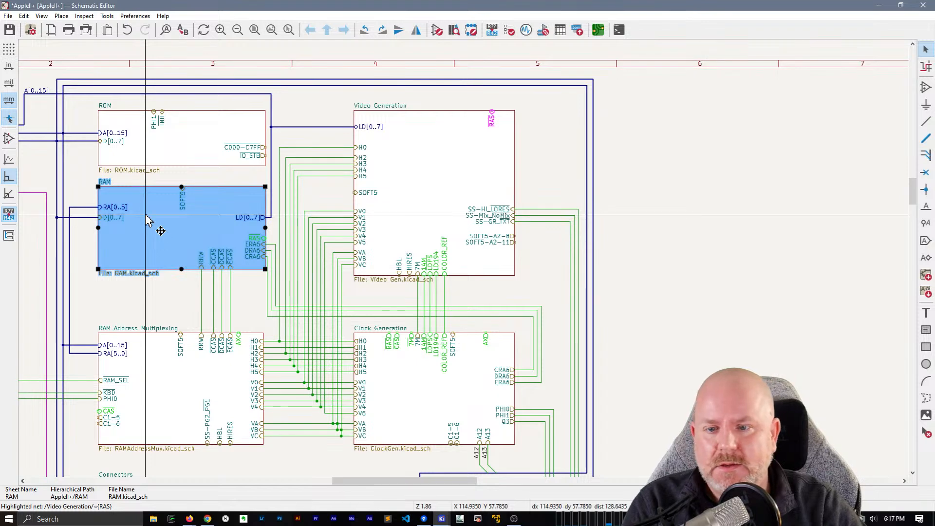
{"action": "scroll", "coordinate": [293, 231], "scroll_direction": "up", "scroll_amount": 2}
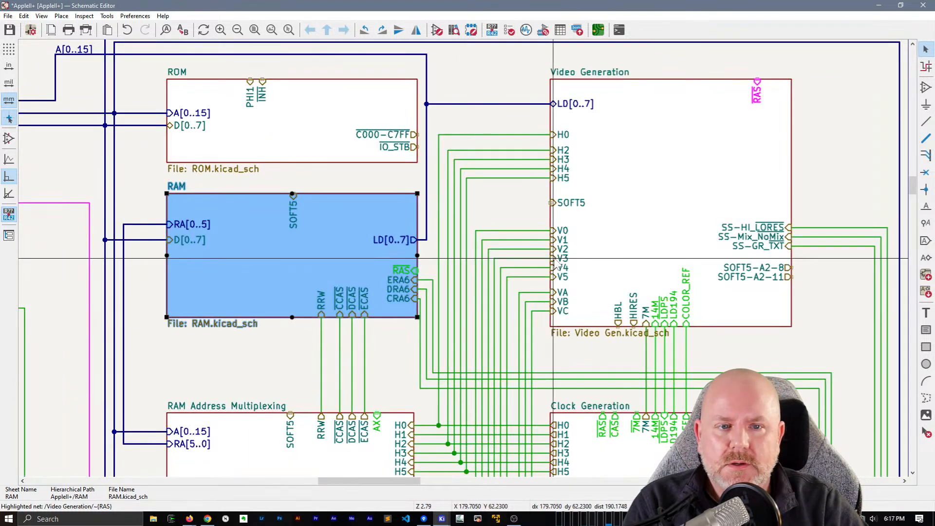
{"action": "scroll", "coordinate": [557, 264], "scroll_direction": "down", "scroll_amount": 2}
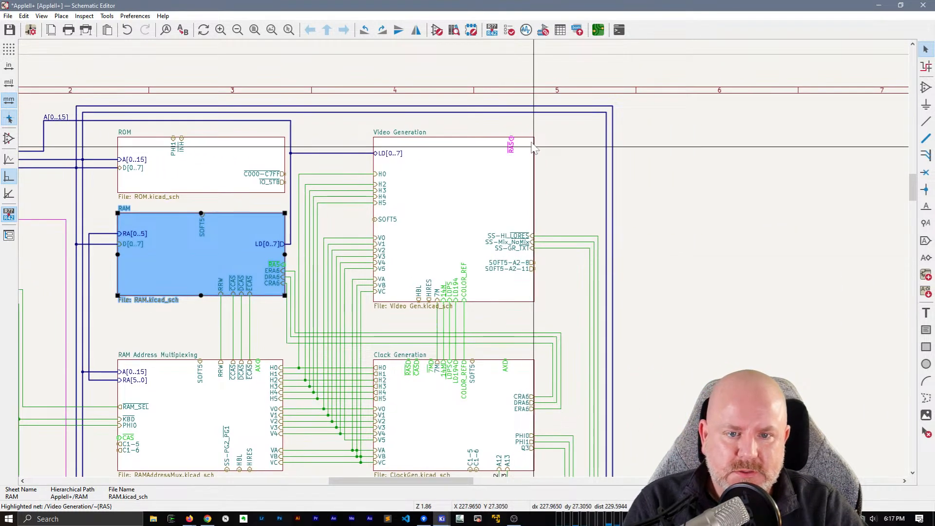
- Move Video Generation's RAS pin from its upper edge to its lower edge, beside COLOR_REF
{"action": "left_click", "coordinate": [511, 145]}
{"action": "left_click_drag", "start_coordinate": [511, 146], "coordinate": [475, 305]}
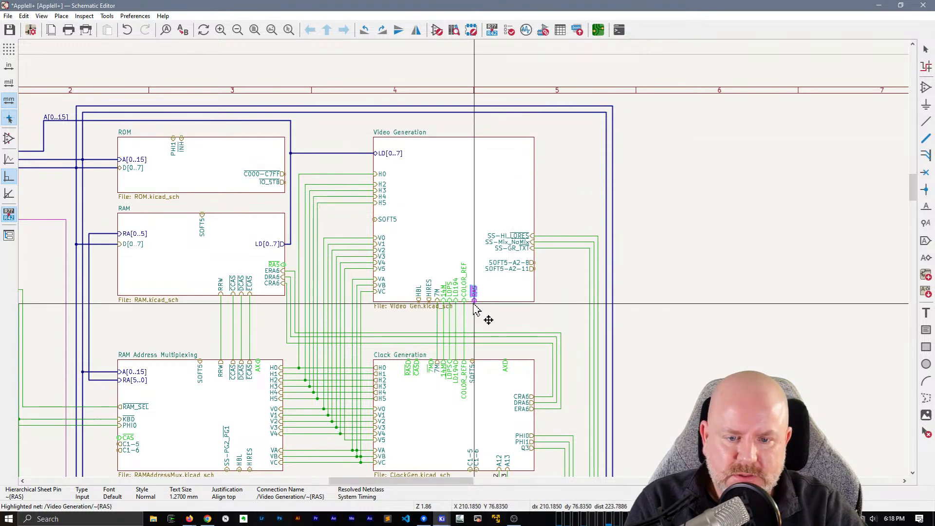
- Wire RAM's RAS pin up, over and around Video Generation to its RAS pin, saving the schematic along the way
{"action": "left_click", "coordinate": [285, 265]}
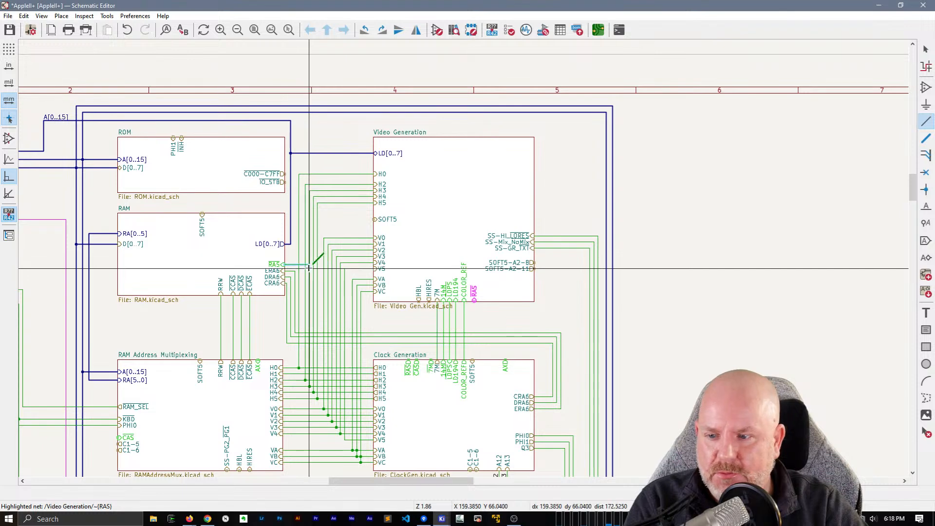
{"action": "key", "text": "ctrl+s"}
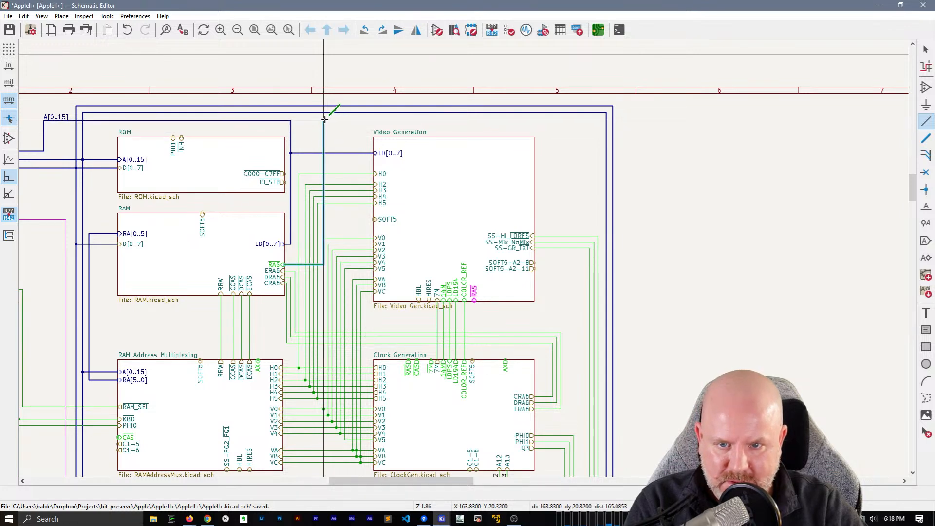
{"action": "left_click", "coordinate": [565, 122]}
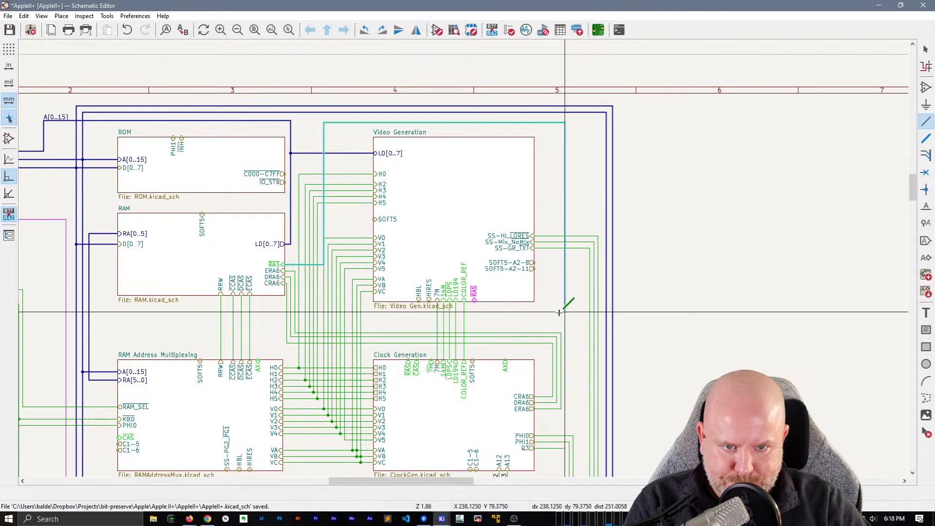
{"action": "left_click", "coordinate": [557, 310]}
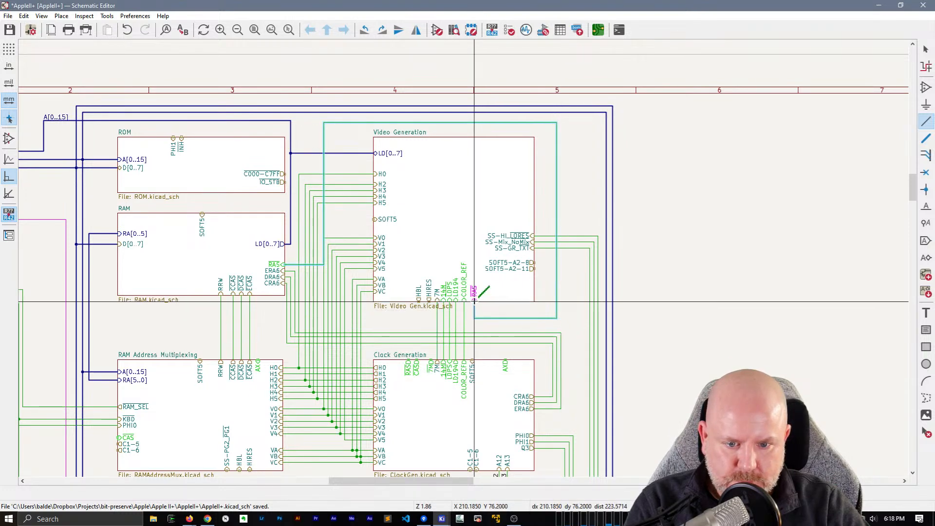
{"action": "scroll", "coordinate": [474, 301], "scroll_direction": "up", "scroll_amount": 8}
{"action": "left_click", "coordinate": [463, 259]}
{"action": "scroll", "coordinate": [463, 258], "scroll_direction": "down", "scroll_amount": 8}
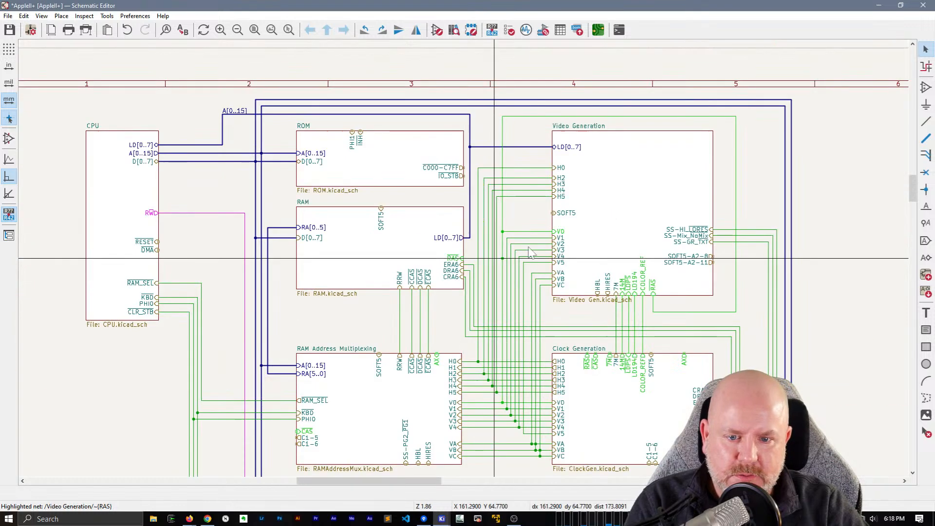
- Move Clock Generation's SOFT5 pin from its upper edge to its right edge, just above CRA6
{"action": "scroll", "coordinate": [379, 205], "scroll_direction": "up", "scroll_amount": 2}
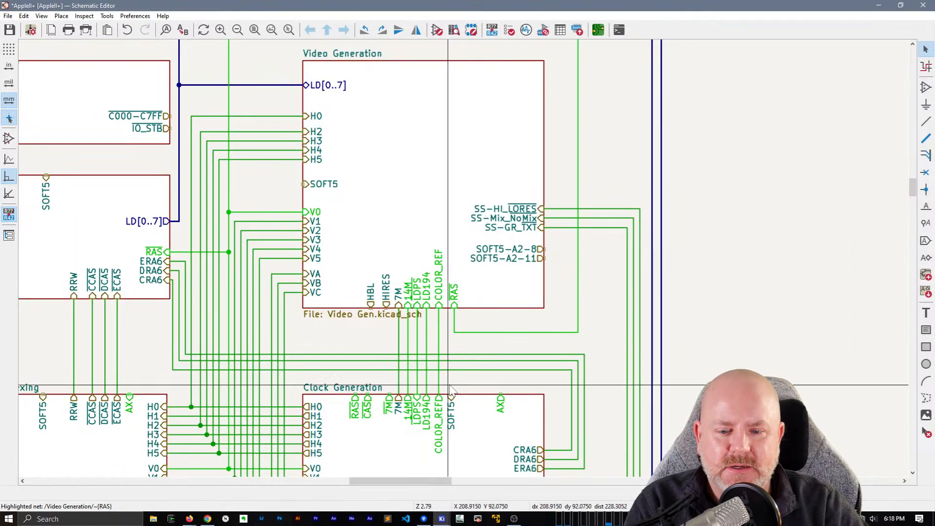
{"action": "left_click", "coordinate": [454, 424]}
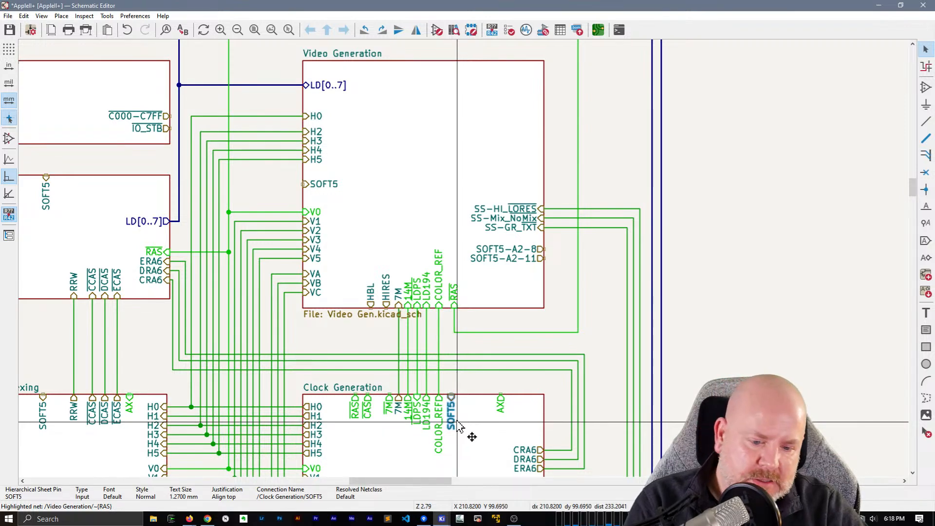
{"action": "key", "text": "m"}
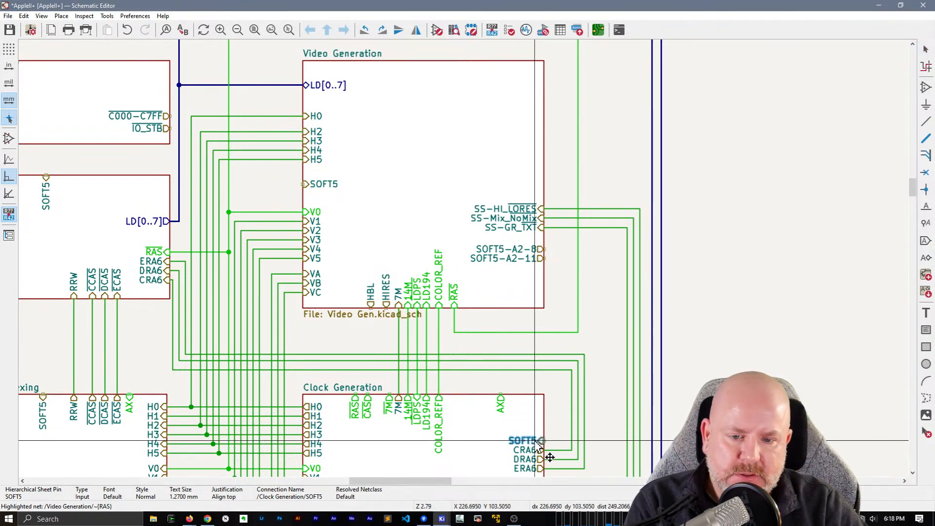
{"action": "left_click", "coordinate": [536, 442]}
- Move Clock Generation's RAS pin directly below Video Generation's RAS pin and wire the two pins together
{"action": "middle_click_drag", "start_coordinate": [427, 346], "coordinate": [310, 337]}
{"action": "left_click_drag", "start_coordinate": [310, 338], "coordinate": [314, 337]}
{"action": "key", "text": "ctrl+z"}
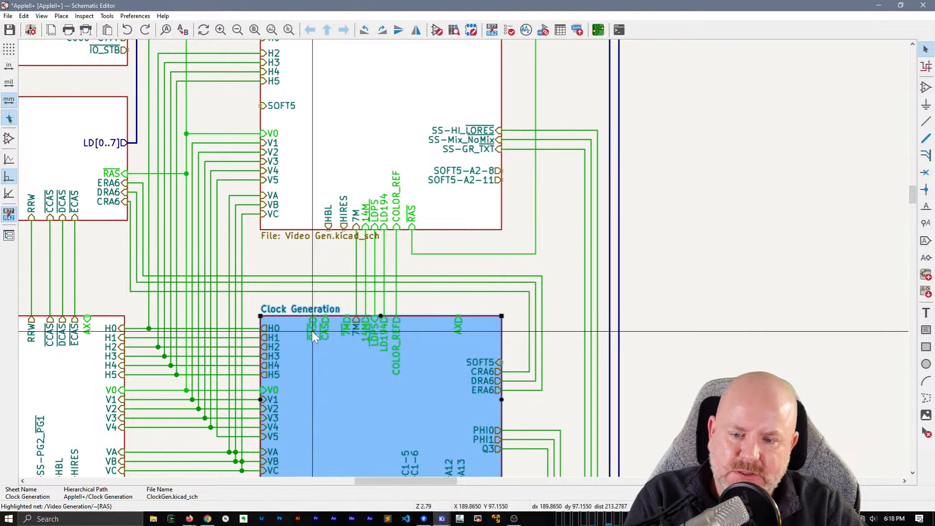
{"action": "left_click", "coordinate": [312, 333]}
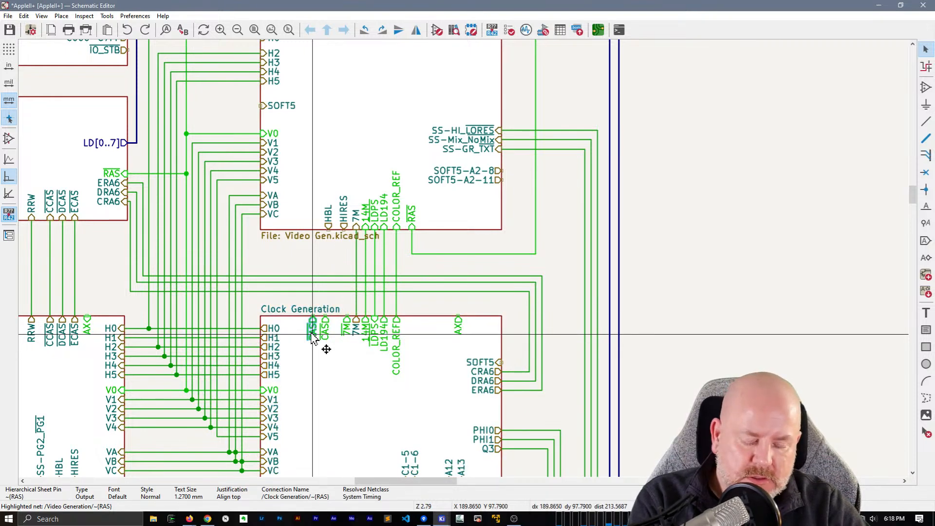
{"action": "left_click_drag", "start_coordinate": [312, 337], "coordinate": [414, 320]}
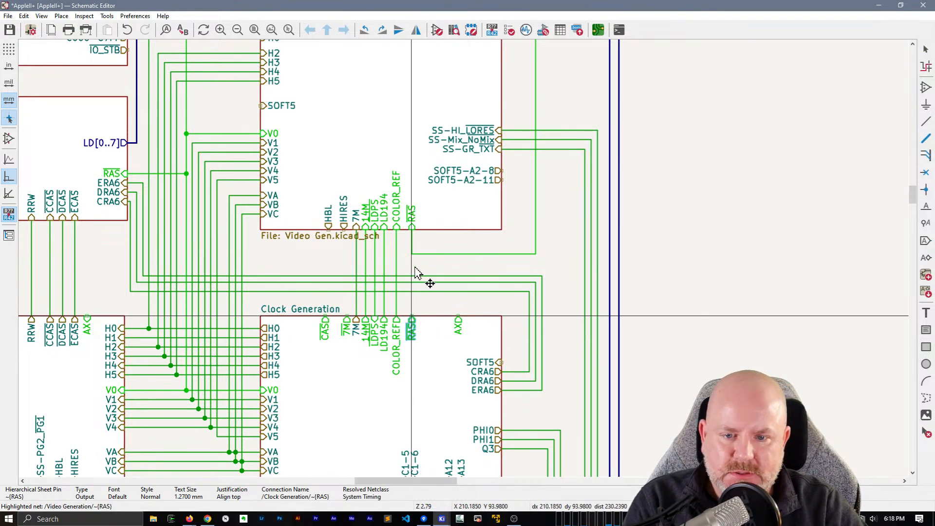
{"action": "key", "text": "w"}
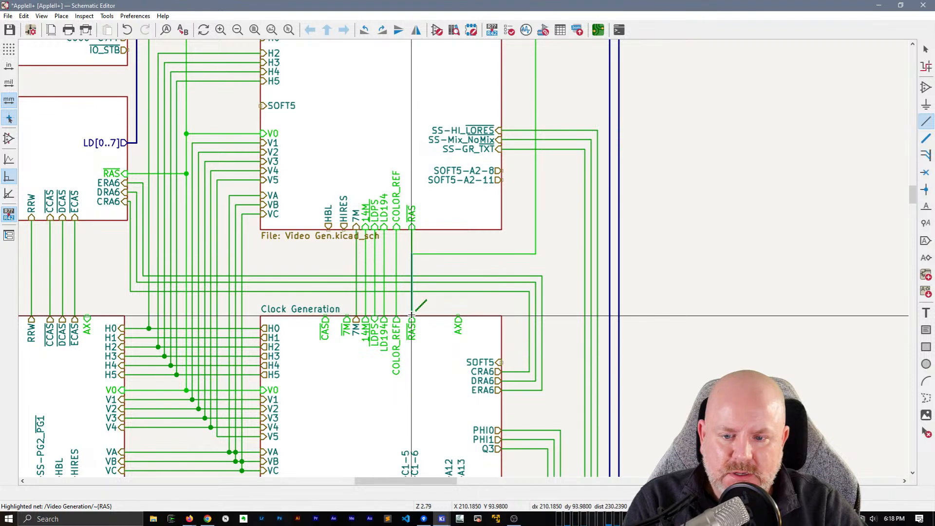
{"action": "left_click", "coordinate": [412, 316]}
{"action": "key", "text": "Escape"}
- Move Clock Generation's CAS pin from its upper edge to the left part of its lower edge
{"action": "scroll", "coordinate": [334, 355], "scroll_direction": "down", "scroll_amount": 1}
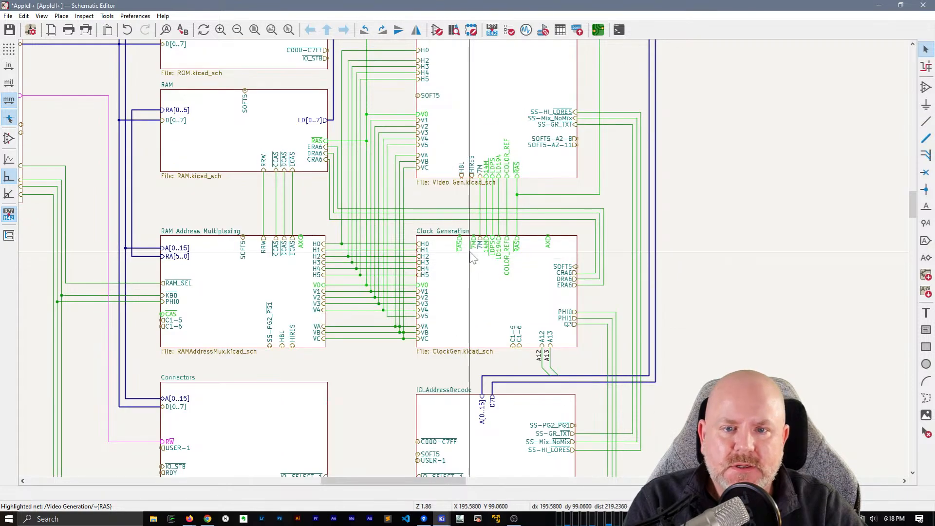
{"action": "middle_click_drag", "start_coordinate": [470, 252], "coordinate": [466, 296]}
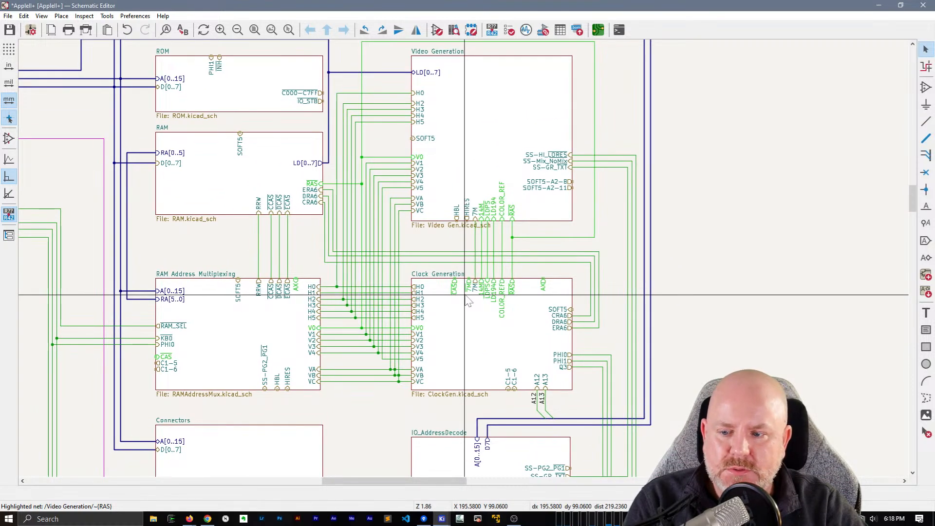
{"action": "mouse_move", "coordinate": [466, 297]}
{"action": "middle_mouse_down"}
{"action": "mouse_move", "coordinate": [461, 334]}
{"action": "mouse_move", "coordinate": [464, 286]}
{"action": "middle_mouse_up"}
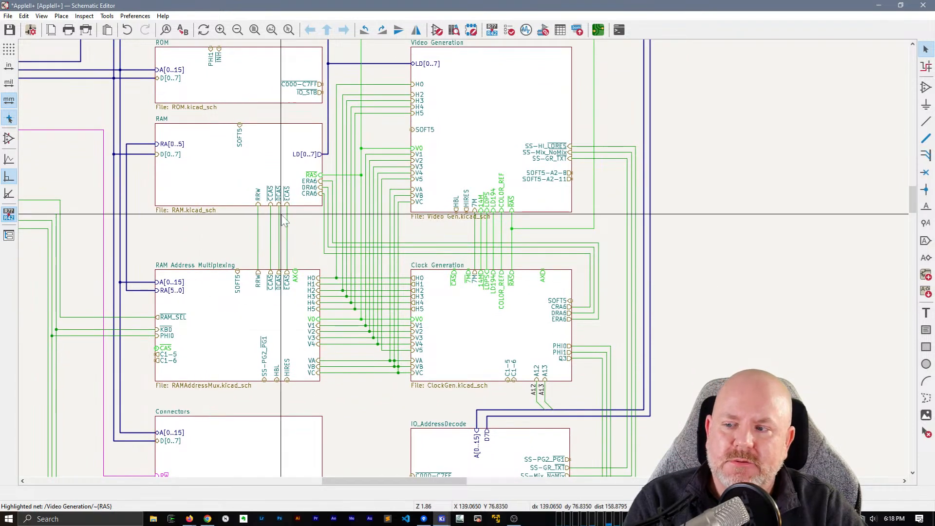
{"action": "left_click", "coordinate": [454, 279]}
{"action": "left_click_drag", "start_coordinate": [457, 277], "coordinate": [452, 374]}
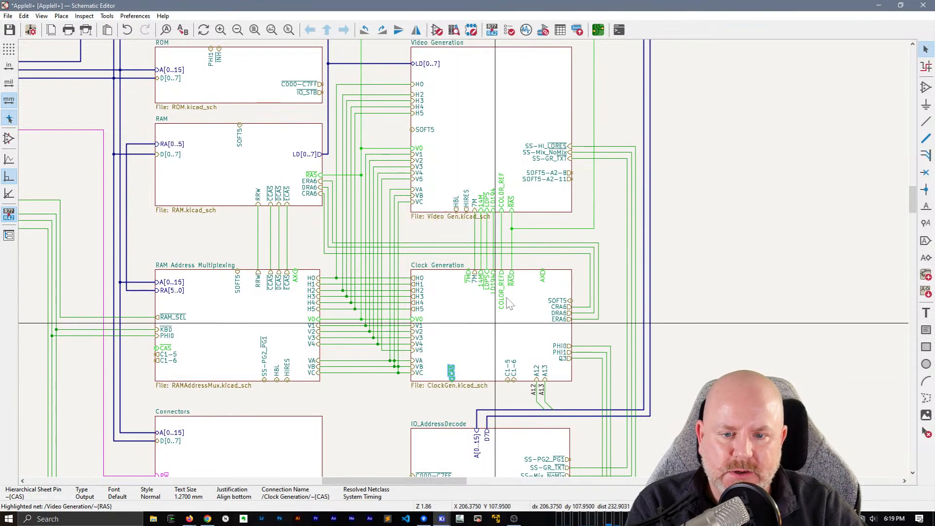
- Delete the vertical wires between Video Generation and Clock Generation and raise Clock Generation's upper edge slightly
{"action": "scroll", "coordinate": [484, 361], "scroll_direction": "up", "scroll_amount": 3}
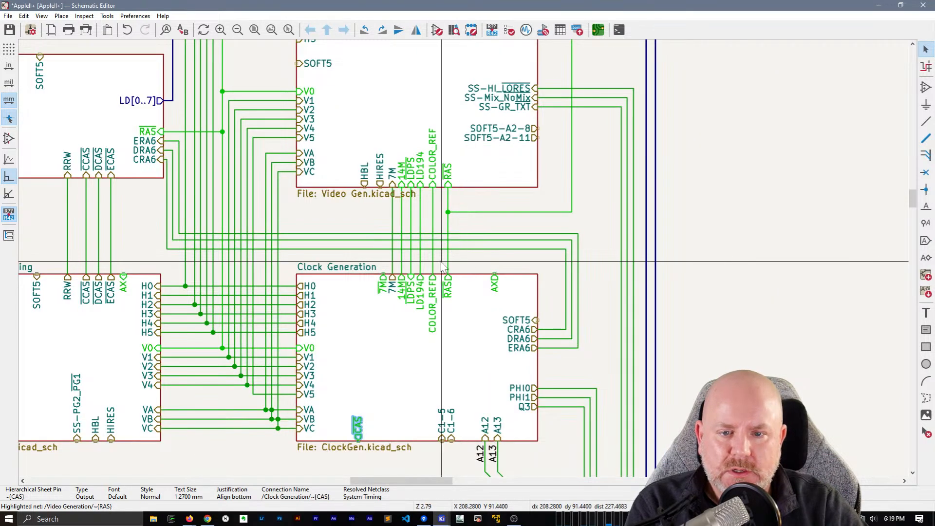
{"action": "left_click_drag", "start_coordinate": [466, 262], "coordinate": [380, 258]}
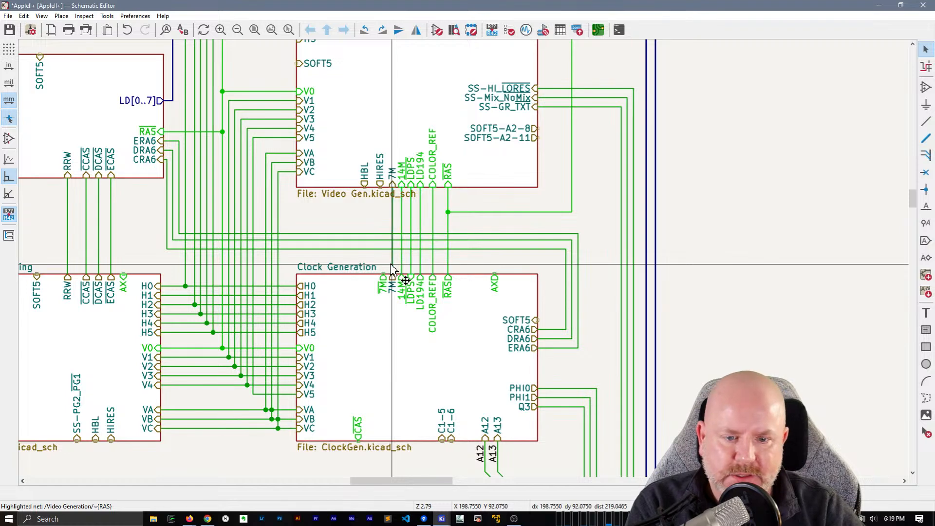
{"action": "left_click", "coordinate": [377, 287]}
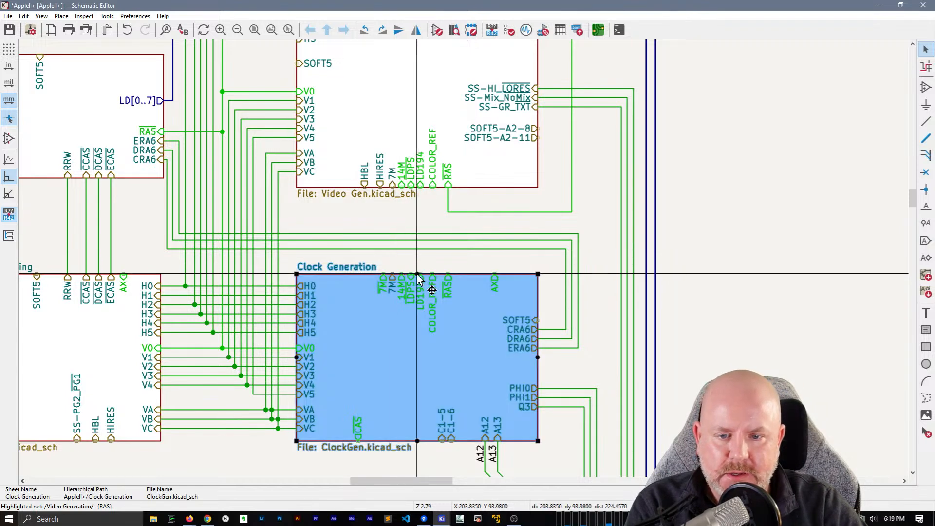
{"action": "left_click_drag", "start_coordinate": [418, 274], "coordinate": [564, 233]}
- Shift the horizontal ERA6, DRA6 and CRA6 wires up between the Video Generation and Clock Generation blocks and even out their spacing
{"action": "key", "text": "ctrl+z"}
{"action": "key", "text": "Escape"}
{"action": "left_click", "coordinate": [554, 243]}
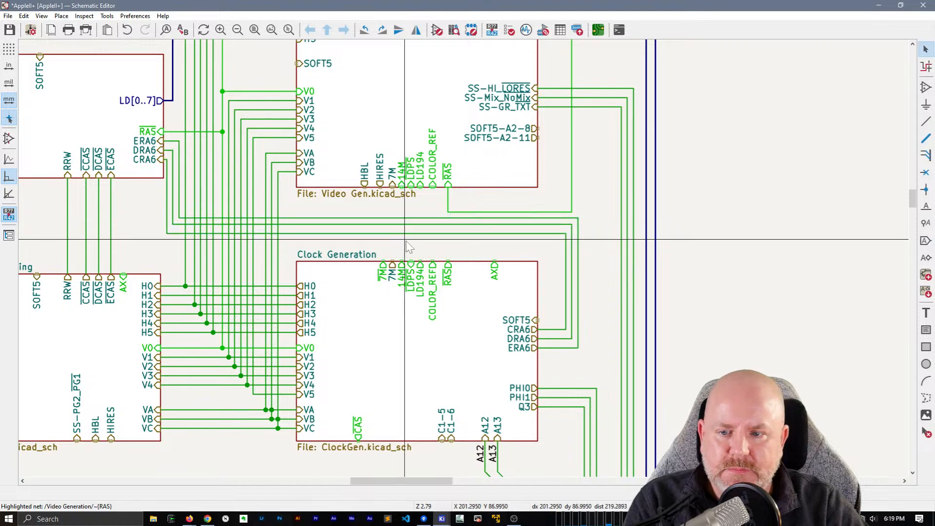
{"action": "left_click_drag", "start_coordinate": [405, 233], "coordinate": [565, 231]}
{"action": "left_click", "coordinate": [606, 226]}
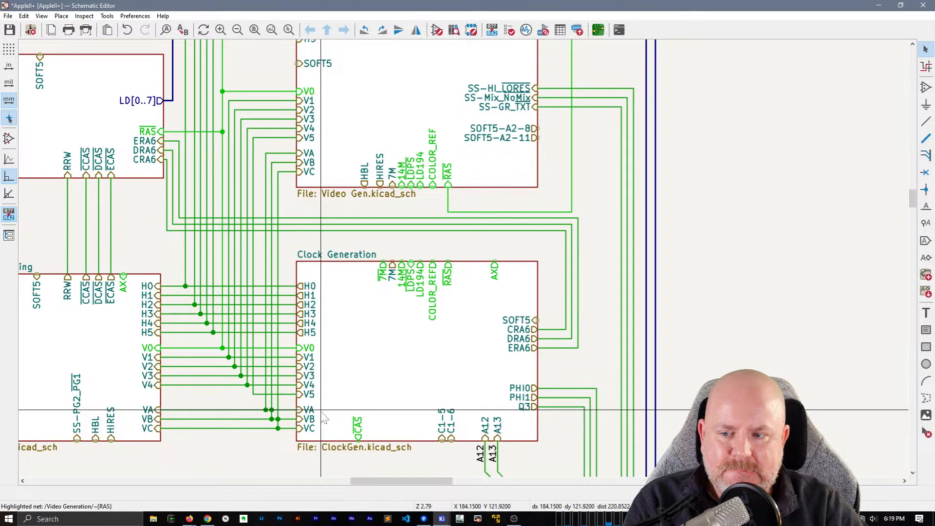
- Move Clock Generation's AX pin from its upper edge to its left edge, just above H0
{"action": "middle_click_drag", "start_coordinate": [185, 281], "coordinate": [359, 283]}
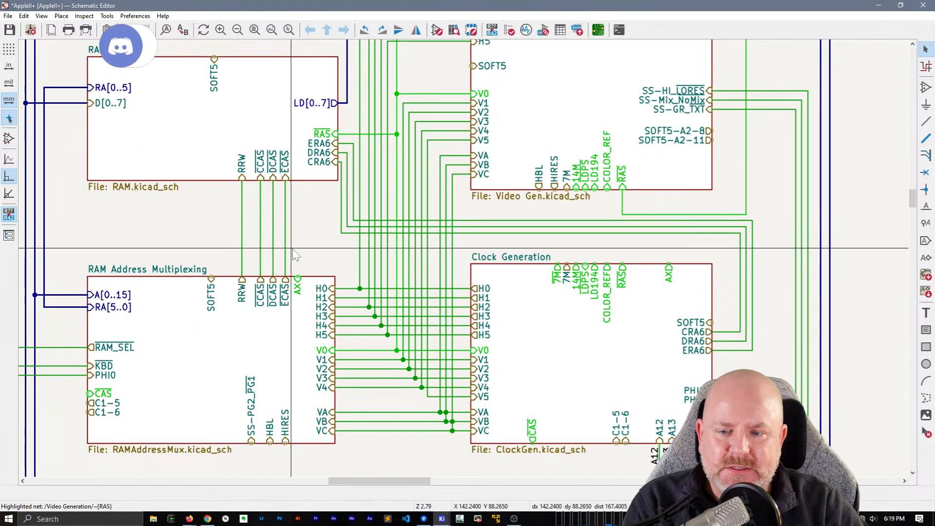
{"action": "mouse_move", "coordinate": [300, 254]}
{"action": "left_mouse_down"}
{"action": "mouse_move", "coordinate": [227, 242]}
{"action": "mouse_move", "coordinate": [307, 257]}
{"action": "left_mouse_up"}
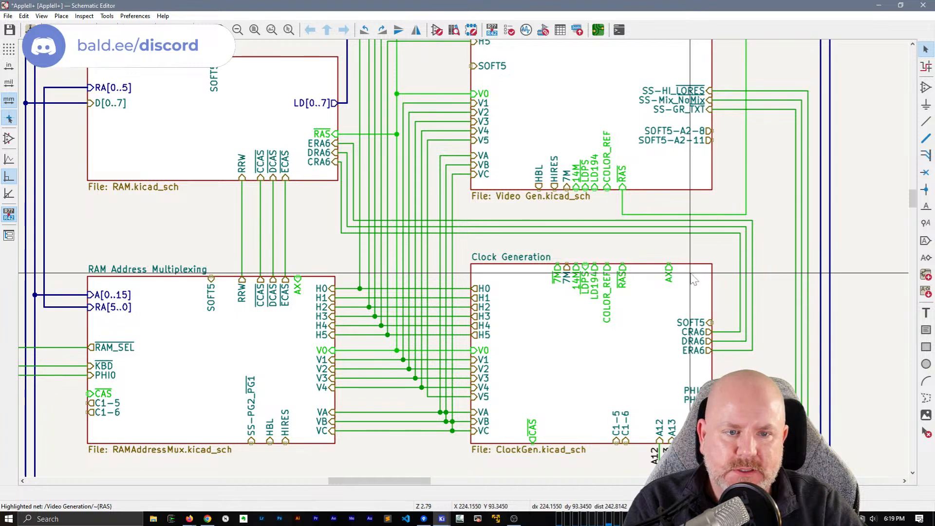
{"action": "left_click_drag", "start_coordinate": [674, 277], "coordinate": [474, 276]}
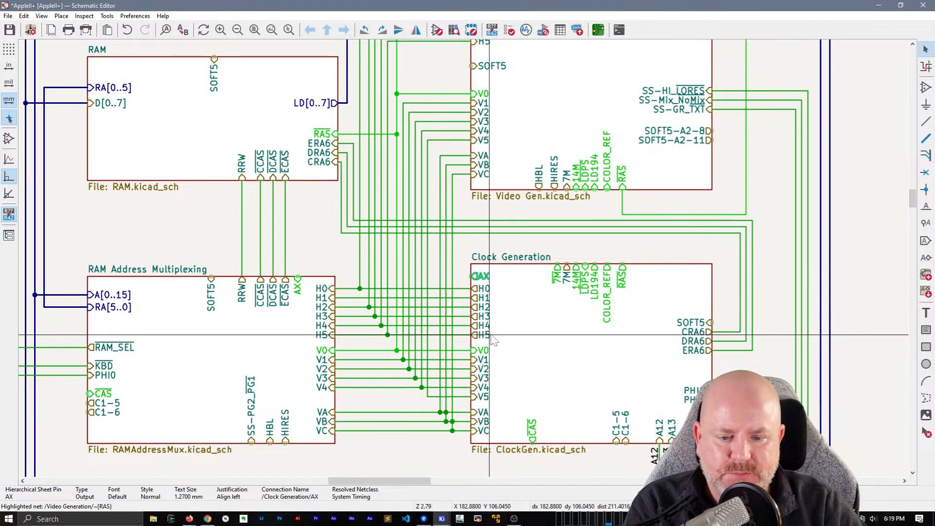
- Shift the horizontal A[0..15] and D7 buses, with the A12 and A13 bus entries, down closer to IO_AddressDecode
{"action": "scroll", "coordinate": [595, 389], "scroll_direction": "down", "scroll_amount": 2}
{"action": "middle_click_drag", "start_coordinate": [487, 262], "coordinate": [492, 216]}
{"action": "left_click_drag", "start_coordinate": [557, 288], "coordinate": [507, 271]}
{"action": "key", "text": "g"}
{"action": "key", "text": "Escape"}
{"action": "key", "text": "g"}
{"action": "key", "text": "Escape"}
{"action": "key", "text": "g"}
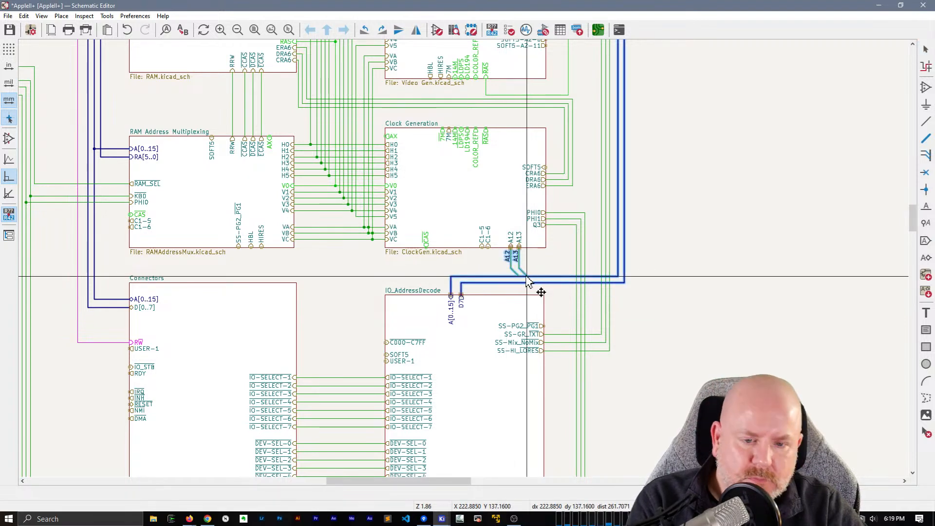
{"action": "key", "text": "Escape"}
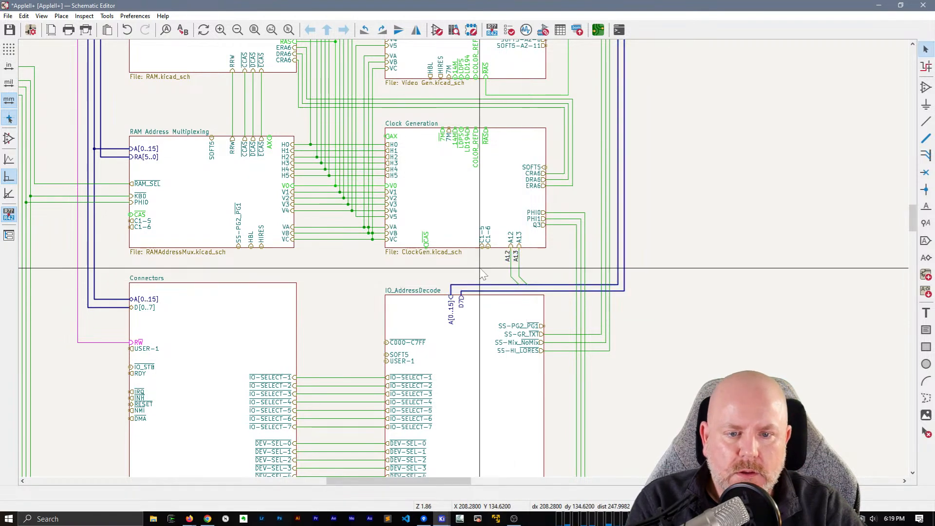
- Delete the wire segments that end at Clock Generation's H0–H5, V0–V5 and VA–VC pins
{"action": "left_click", "coordinate": [465, 249]}
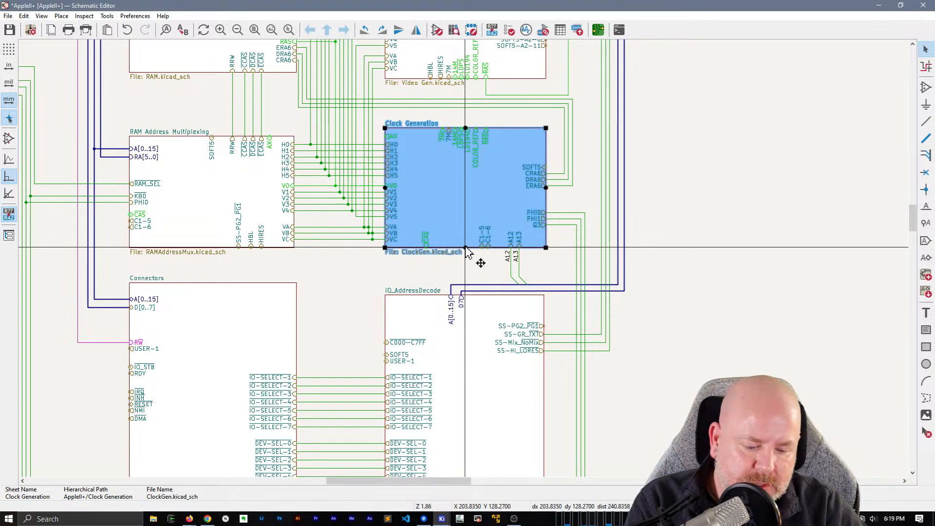
{"action": "key", "text": "Escape"}
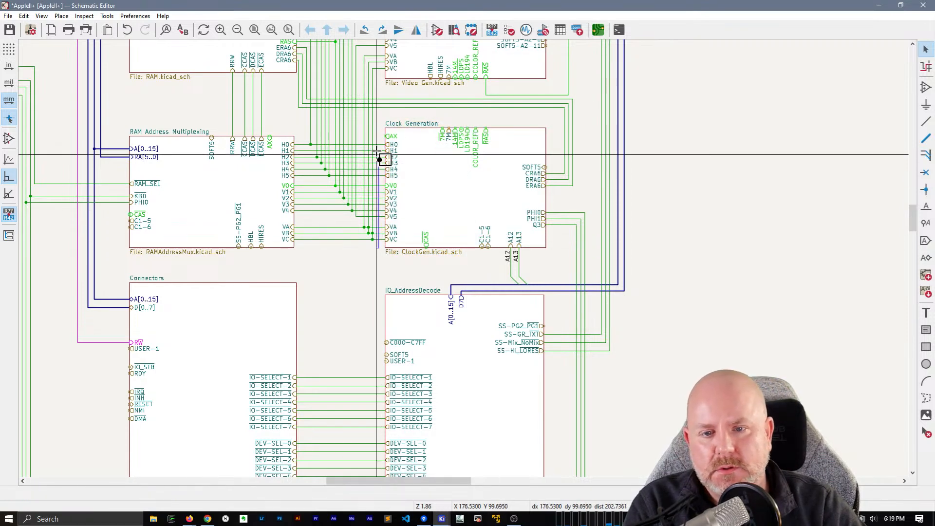
{"action": "left_click_drag", "start_coordinate": [375, 138], "coordinate": [374, 138]}
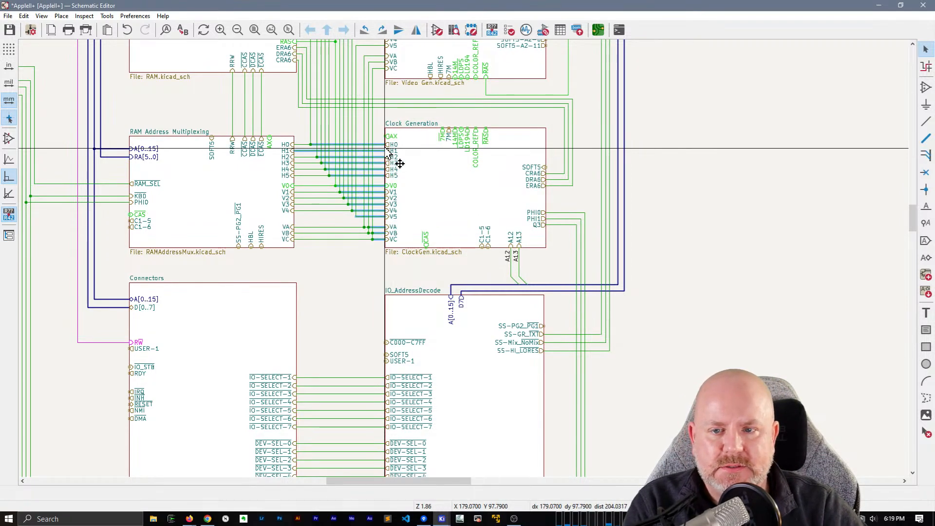
{"action": "key", "text": "Delete"}
- Shift the Clock Generation sheet down toward IO_AddressDecode, keeping its remaining wires attached
{"action": "left_click", "coordinate": [490, 211]}
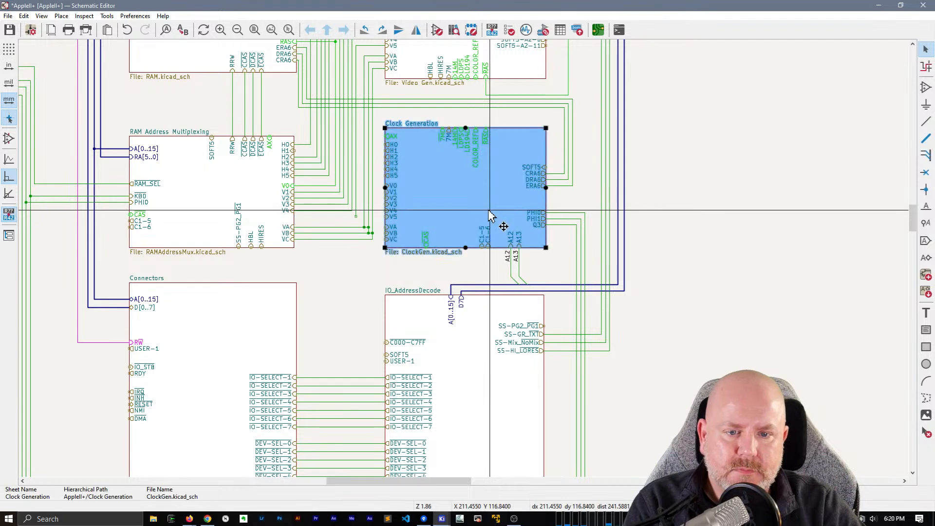
{"action": "key", "text": "g"}
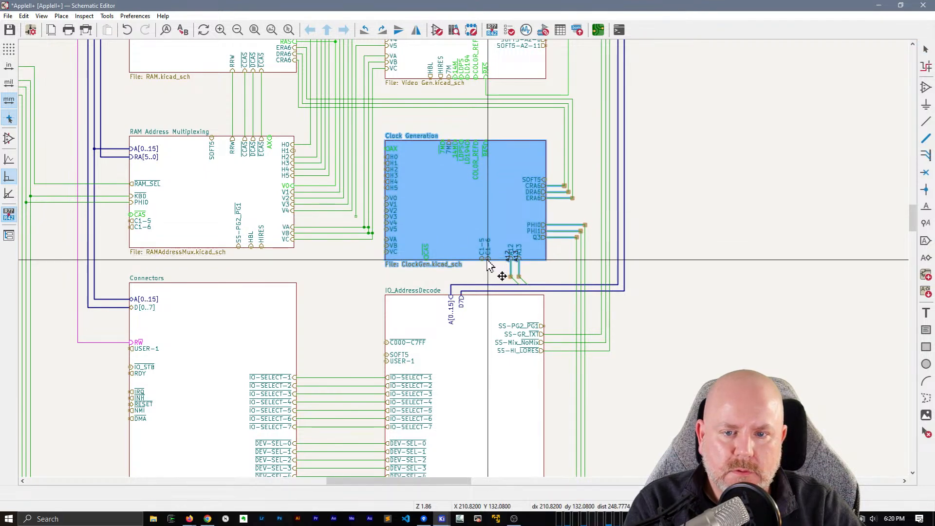
{"action": "left_click", "coordinate": [490, 266]}
- Move the A12 and A13 net labels below Clock Generation's lower edge, onto their own wires
{"action": "scroll", "coordinate": [506, 261], "scroll_direction": "up", "scroll_amount": 3}
{"action": "left_click", "coordinate": [440, 248]}
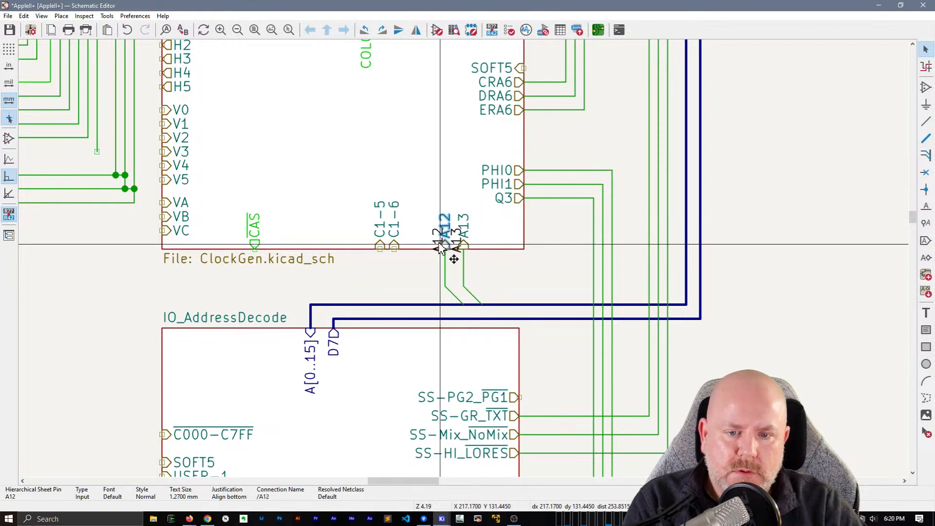
{"action": "left_click", "coordinate": [435, 250]}
{"action": "left_click_drag", "start_coordinate": [435, 250], "coordinate": [464, 279]}
{"action": "left_click", "coordinate": [455, 250]}
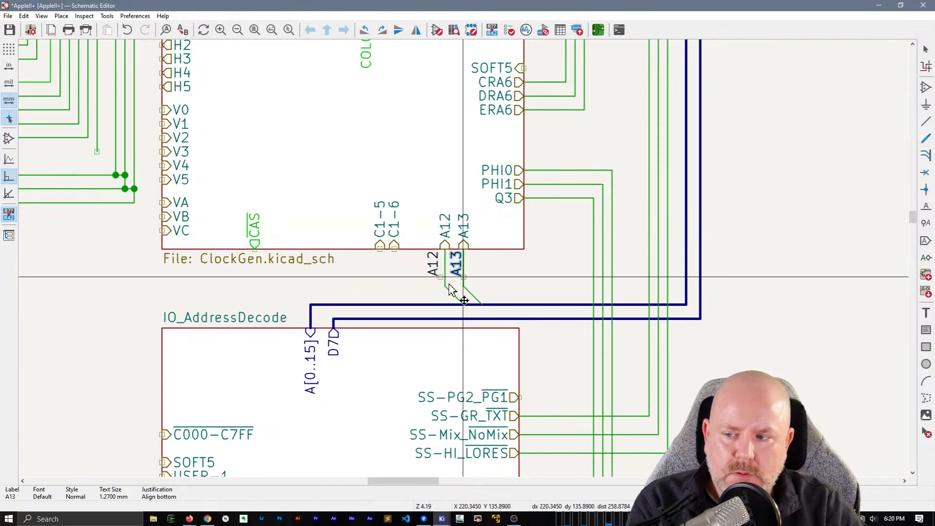
{"action": "middle_click_drag", "start_coordinate": [367, 283], "coordinate": [445, 286]}
{"action": "left_click", "coordinate": [524, 281]}
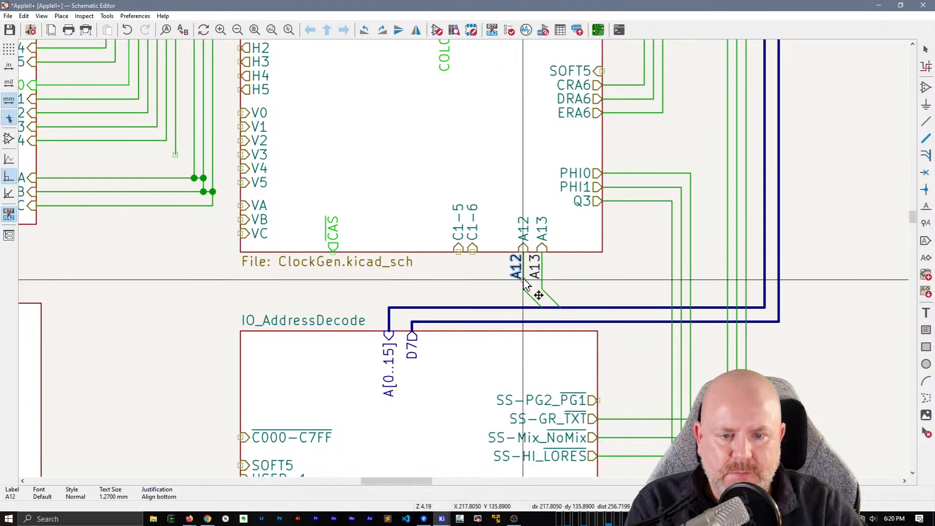
- Delete the short leftover wire segments joining the vertical VA, VB and VC wires between RAM Address Multiplexing and Clock Generation
{"action": "scroll", "coordinate": [526, 285], "scroll_direction": "down", "scroll_amount": 3}
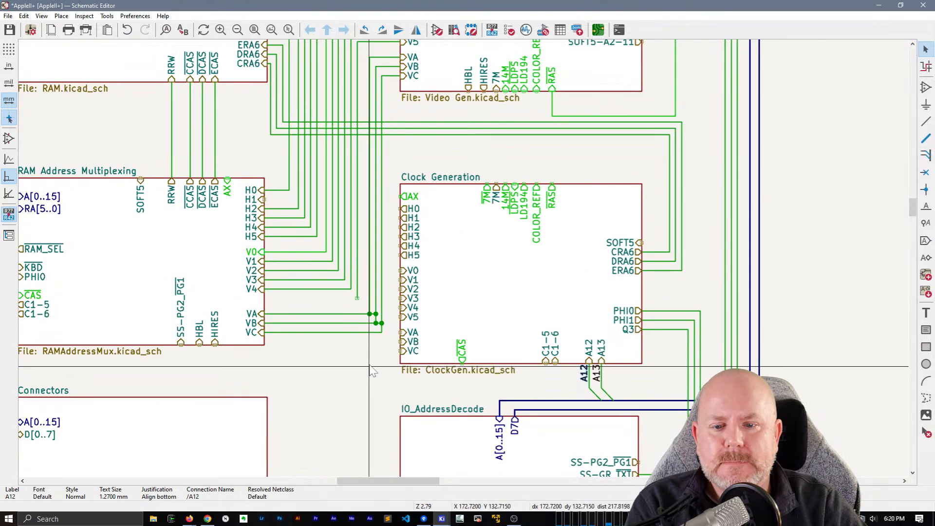
{"action": "scroll", "coordinate": [372, 341], "scroll_direction": "up", "scroll_amount": 3}
{"action": "left_click", "coordinate": [457, 236]}
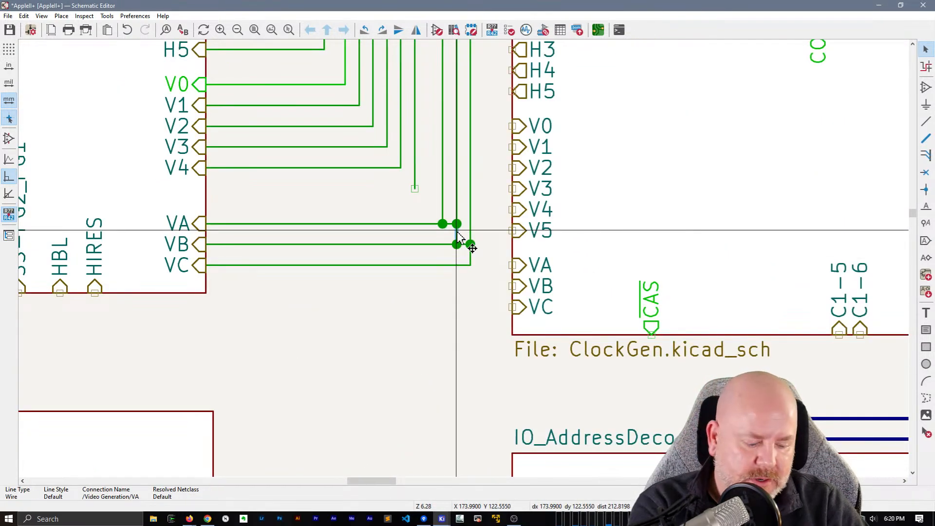
{"action": "key", "text": "Delete"}
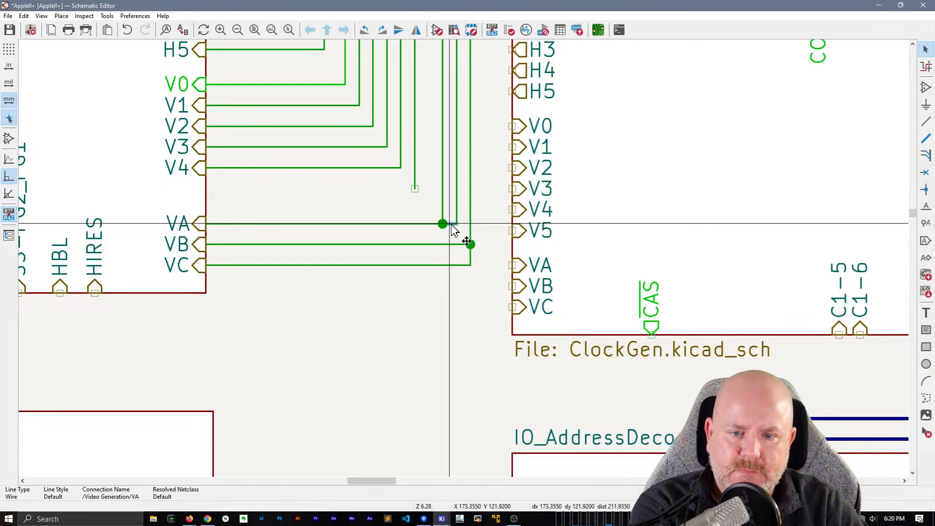
{"action": "scroll", "coordinate": [453, 229], "scroll_direction": "down", "scroll_amount": 3}
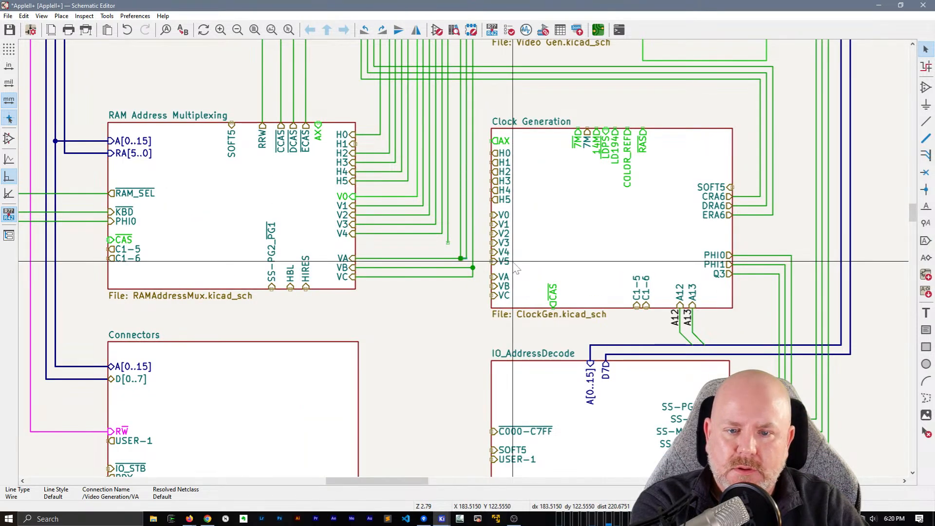
{"action": "left_click", "coordinate": [473, 273]}
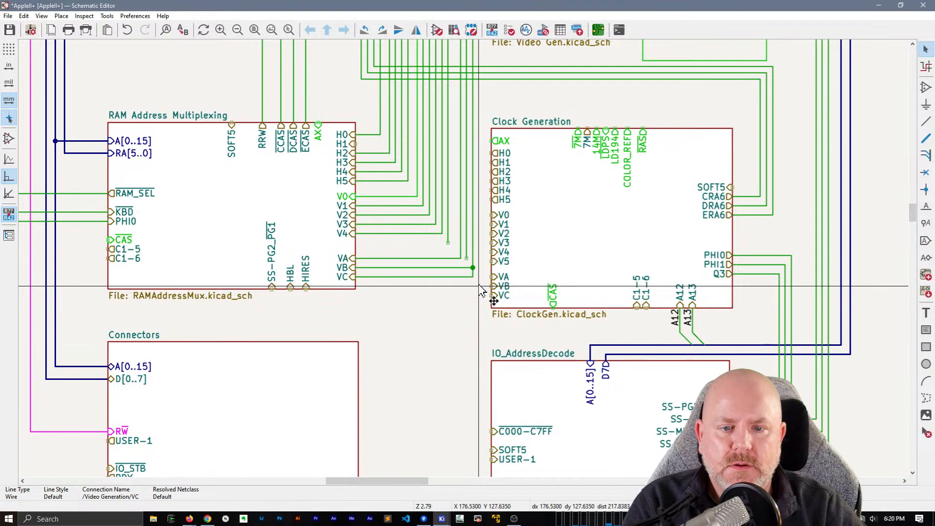
{"action": "middle_click_drag", "start_coordinate": [482, 292], "coordinate": [451, 335]}
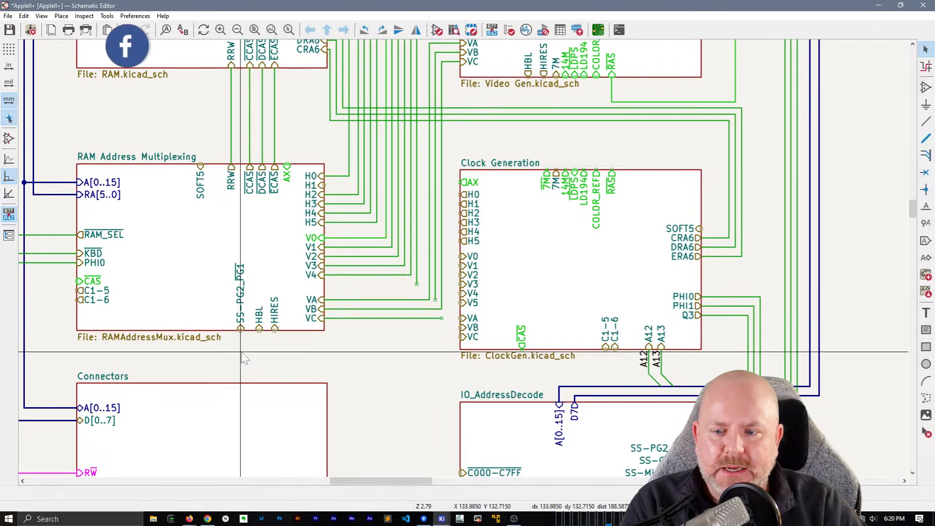
- Shift the RAM Address Multiplexing sheet down so its VA, VB and VC pins line up with Clock Generation's
{"action": "left_click_drag", "start_coordinate": [230, 345], "coordinate": [202, 194]}
{"action": "left_click_drag", "start_coordinate": [200, 188], "coordinate": [200, 186]}
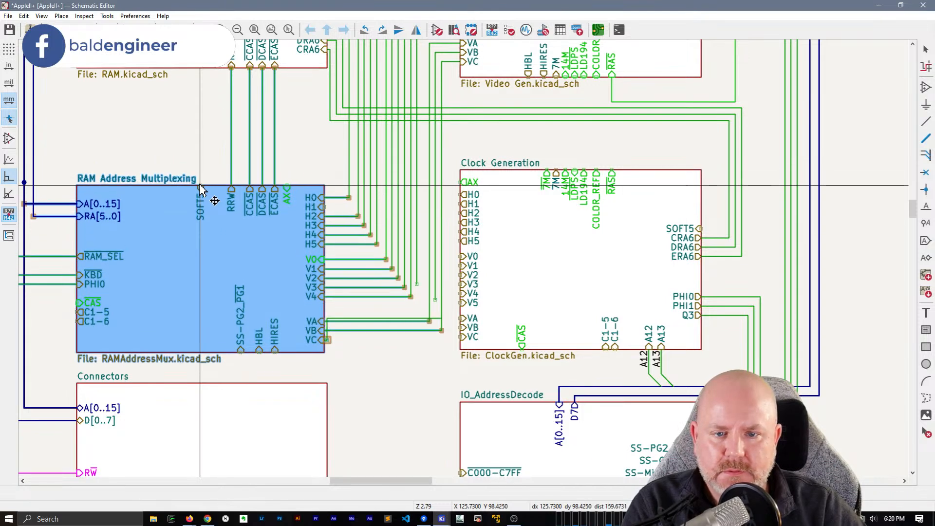
{"action": "left_click", "coordinate": [202, 189]}
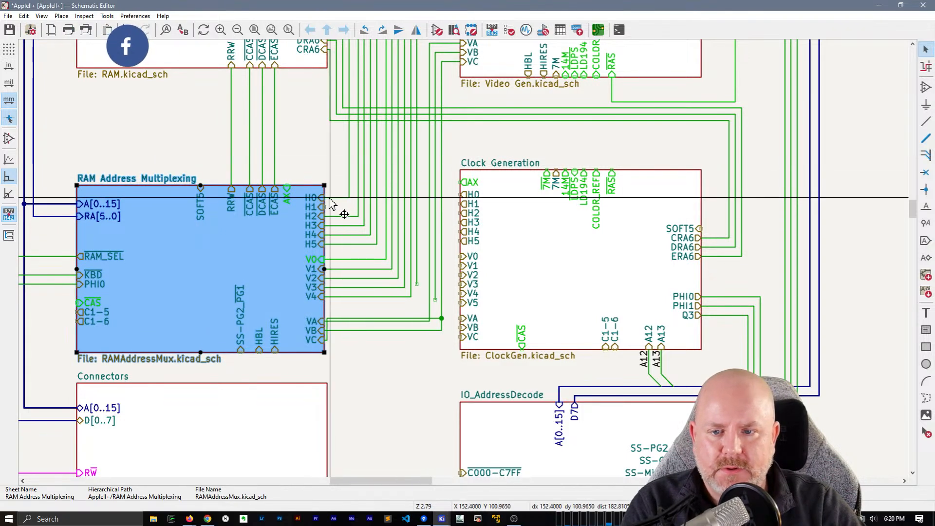
{"action": "key", "text": "m"}
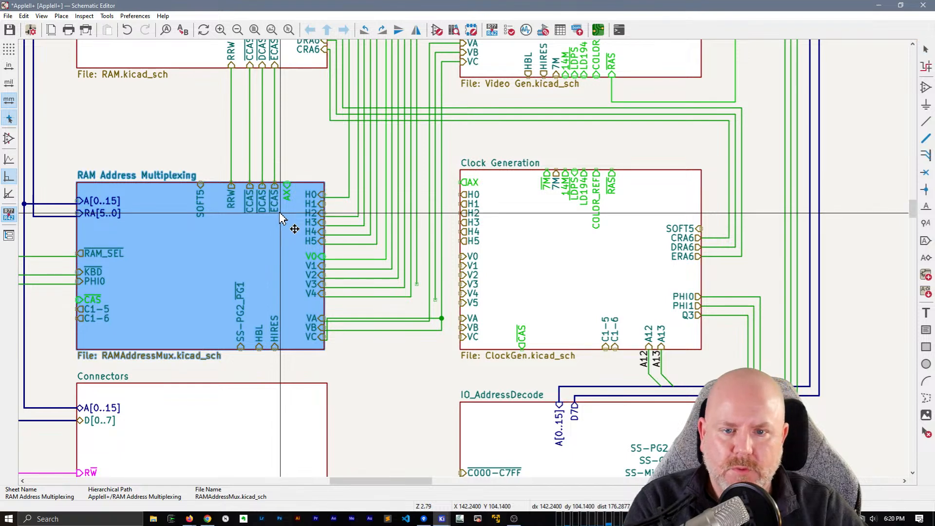
{"action": "left_click", "coordinate": [280, 214]}
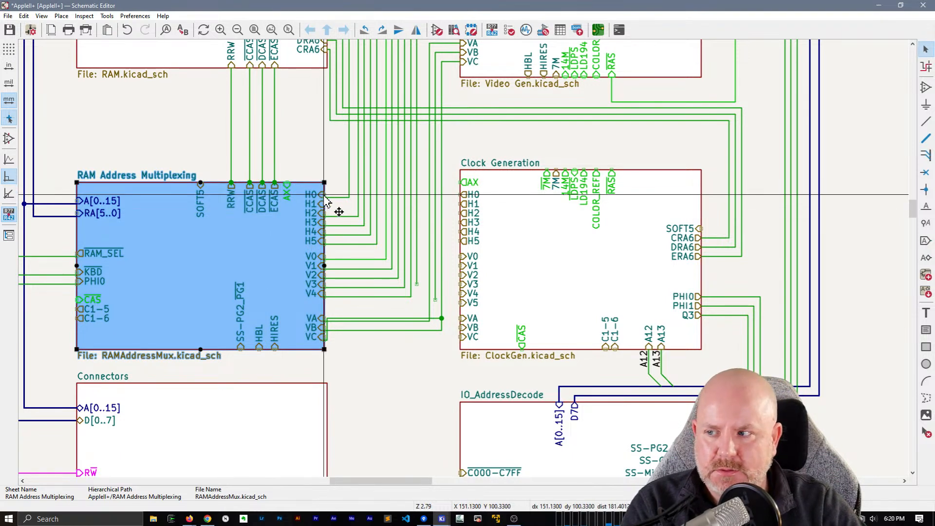
{"action": "key", "text": "Escape"}
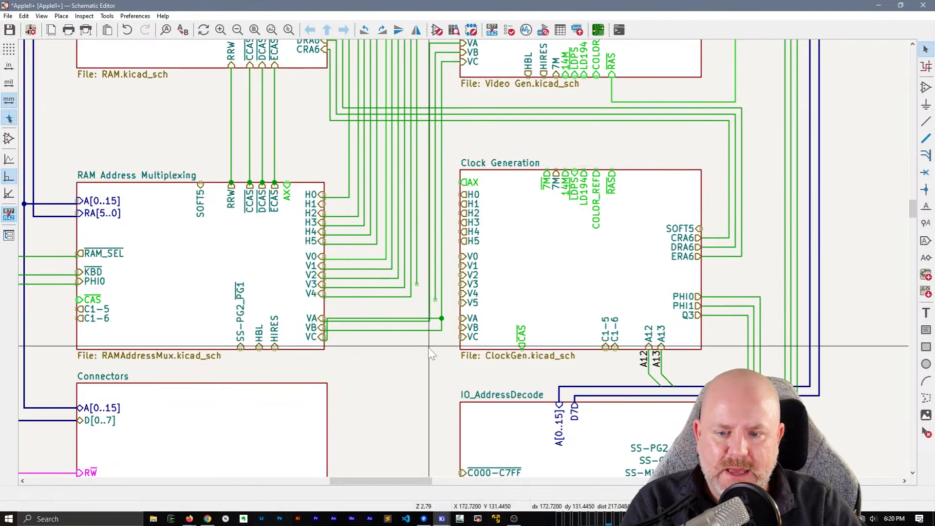
- Delete the wires and stray stubs at RAM Address Multiplexing's VA, VB and VC pins
{"action": "left_click_drag", "start_coordinate": [417, 351], "coordinate": [372, 307]}
{"action": "key", "text": "Delete"}
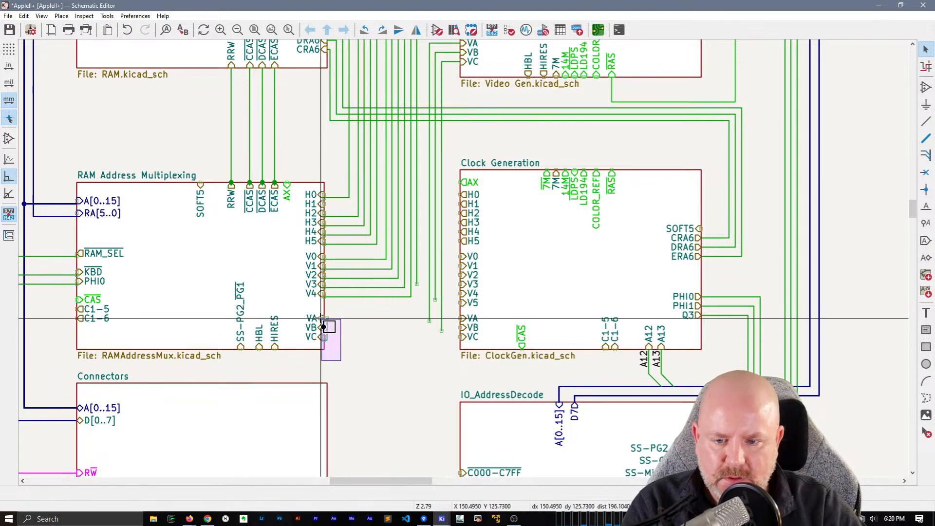
{"action": "left_click_drag", "start_coordinate": [313, 312], "coordinate": [360, 349]}
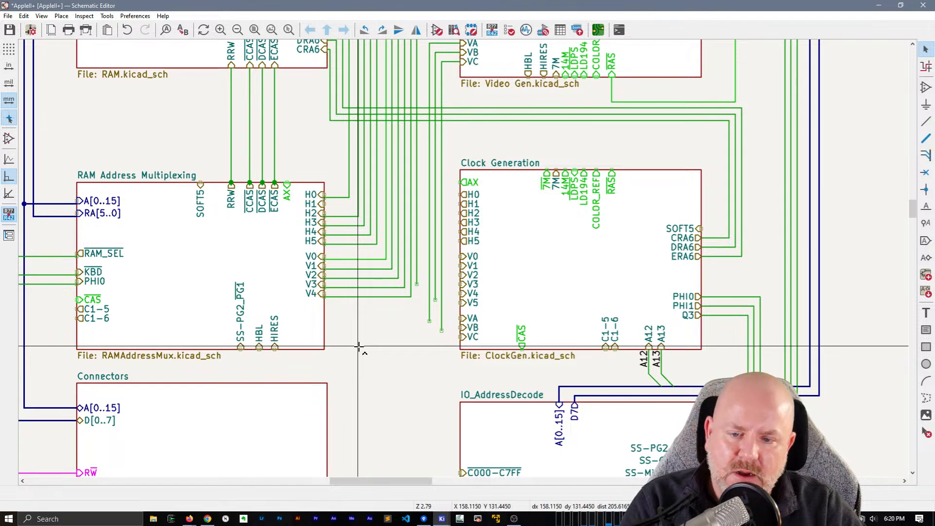
{"action": "scroll", "coordinate": [360, 345], "scroll_direction": "up", "scroll_amount": 5}
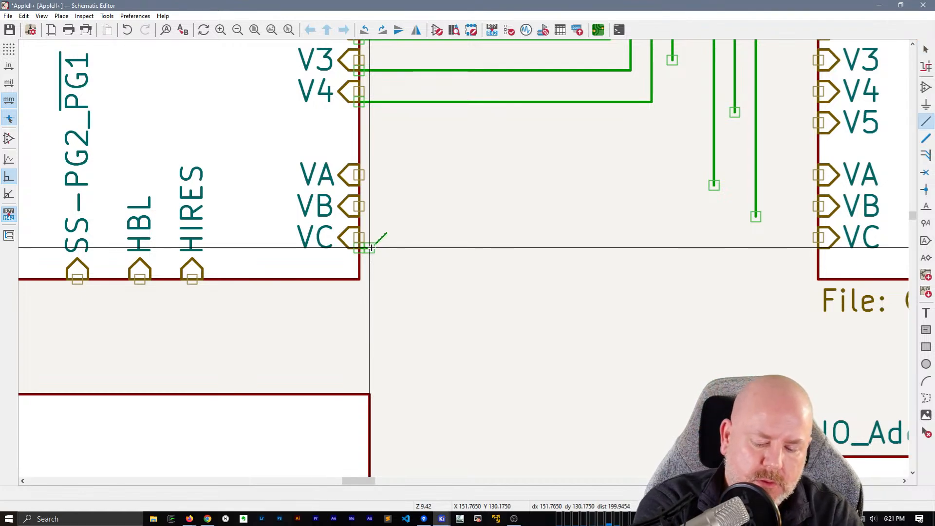
{"action": "key", "text": "Escape"}
{"action": "left_click_drag", "start_coordinate": [399, 267], "coordinate": [372, 239]}
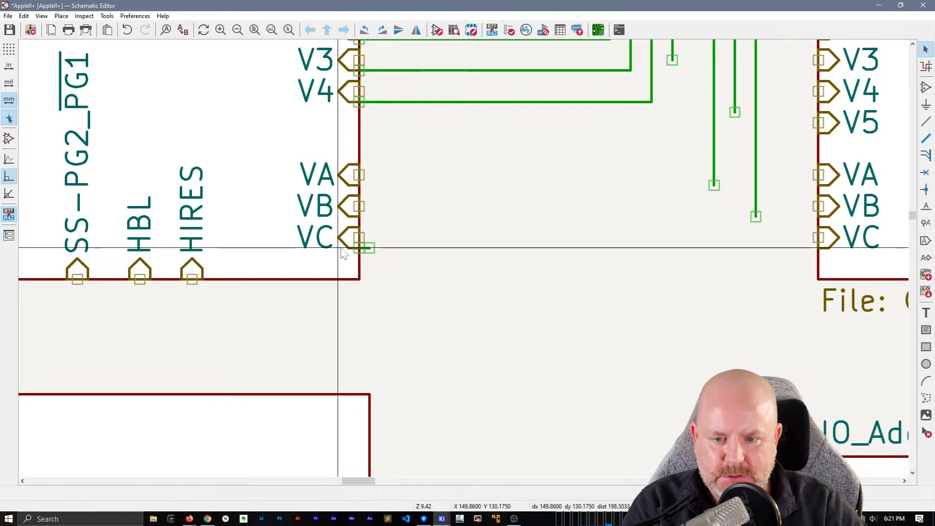
{"action": "left_click", "coordinate": [369, 248]}
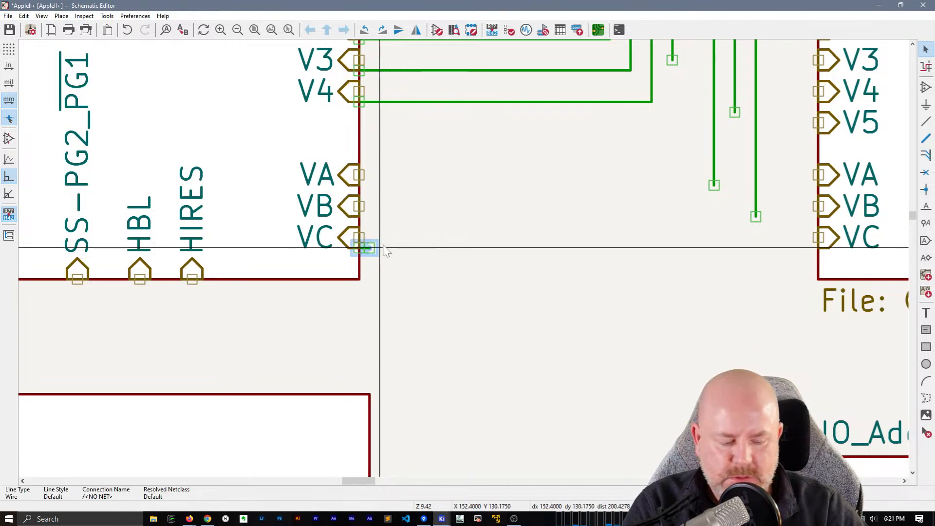
{"action": "scroll", "coordinate": [382, 248], "scroll_direction": "down", "scroll_amount": 3}
{"action": "scroll", "coordinate": [463, 265], "scroll_direction": "up", "scroll_amount": 2}
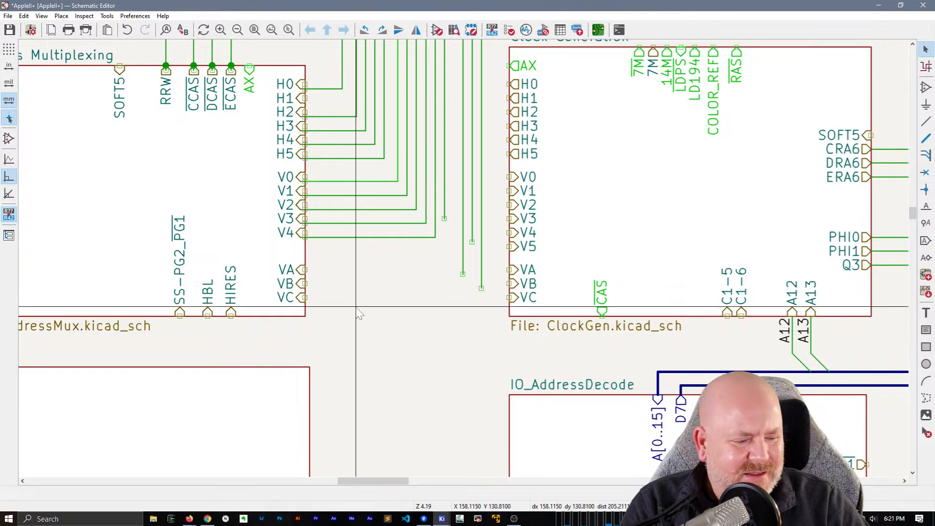
- Wire RAM Address Multiplexing's VC pin straight across to Clock Generation's VC pin
{"action": "left_click", "coordinate": [304, 297]}
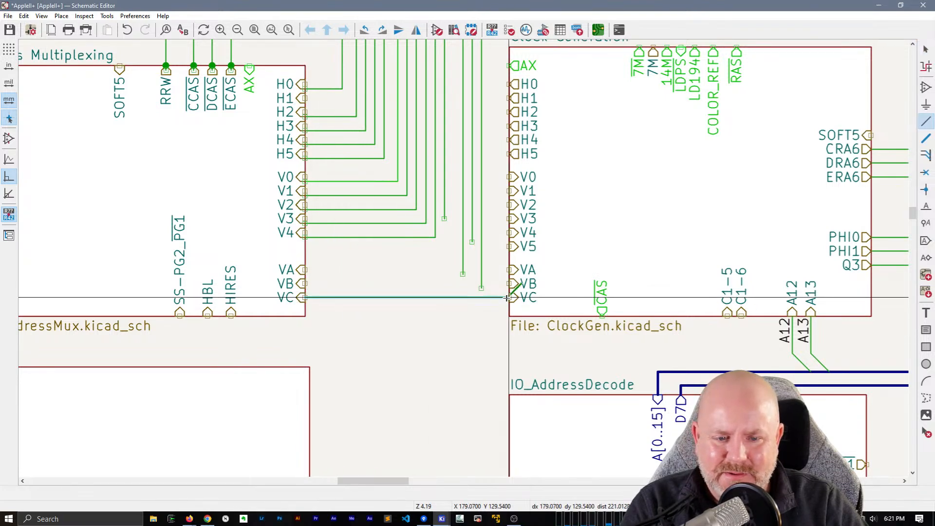
{"action": "left_click", "coordinate": [509, 297]}
{"action": "key", "text": "Escape"}
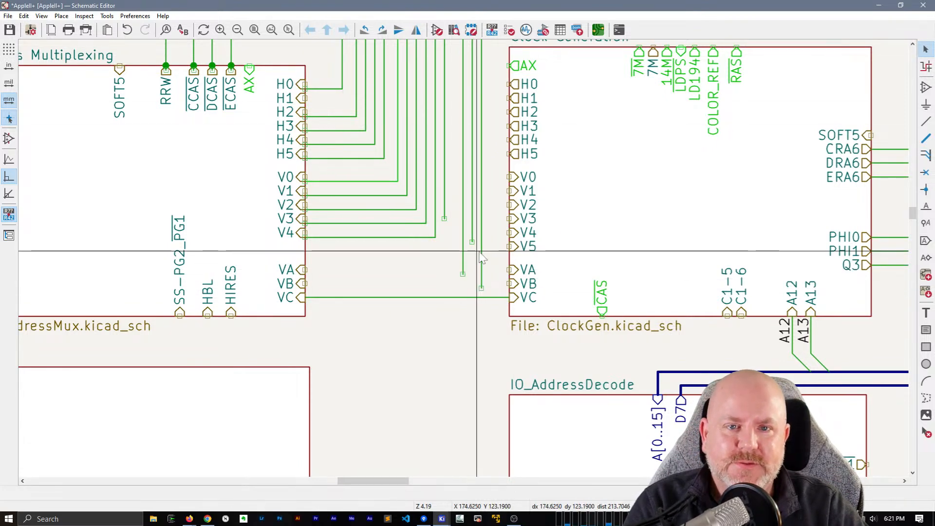
- Remove the dangling vertical VC wire that runs down beside Clock Generation
{"action": "scroll", "coordinate": [463, 260], "scroll_direction": "down", "scroll_amount": 2}
{"action": "scroll", "coordinate": [465, 263], "scroll_direction": "up", "scroll_amount": 4}
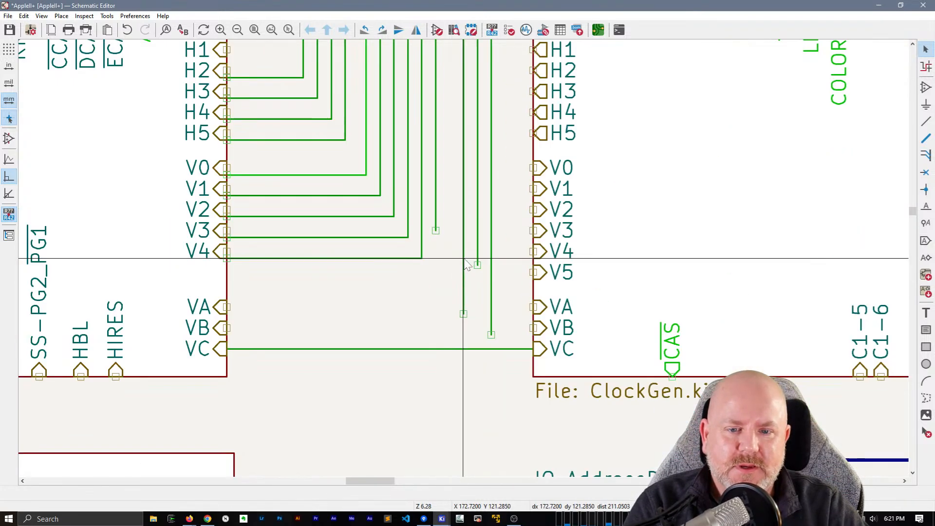
{"action": "left_click", "coordinate": [492, 329]}
{"action": "key", "text": "w"}
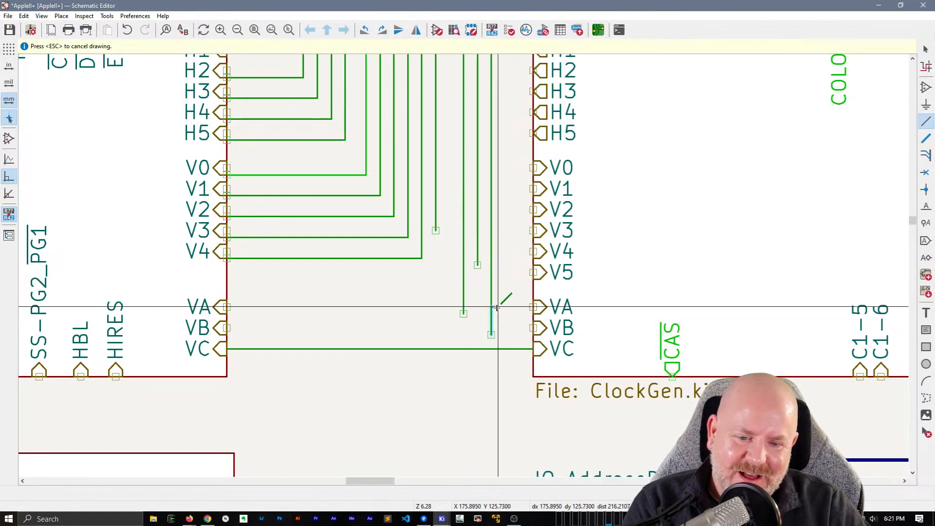
{"action": "key", "text": "Escape"}
{"action": "left_click", "coordinate": [488, 315]}
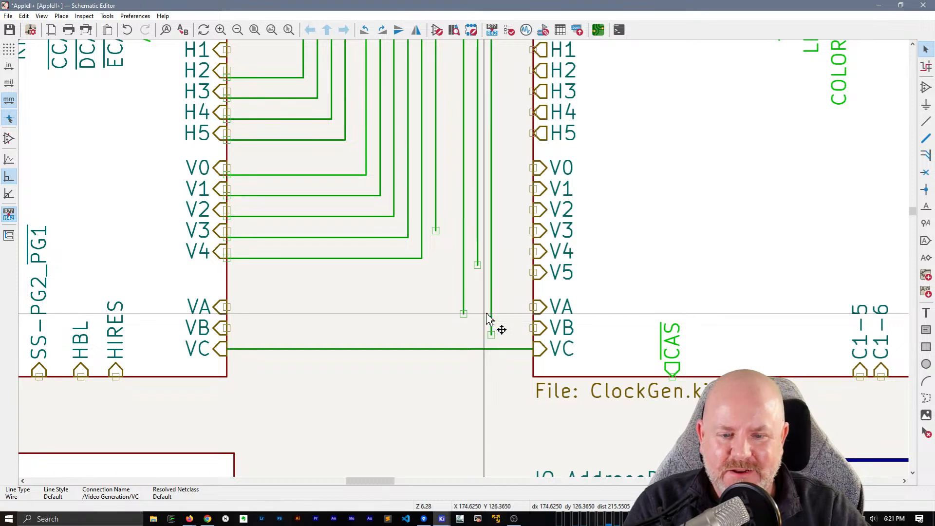
- Wire the VB and VA pins of RAM Address Multiplexing straight across to the matching Clock Generation pins
{"action": "key", "text": "w"}
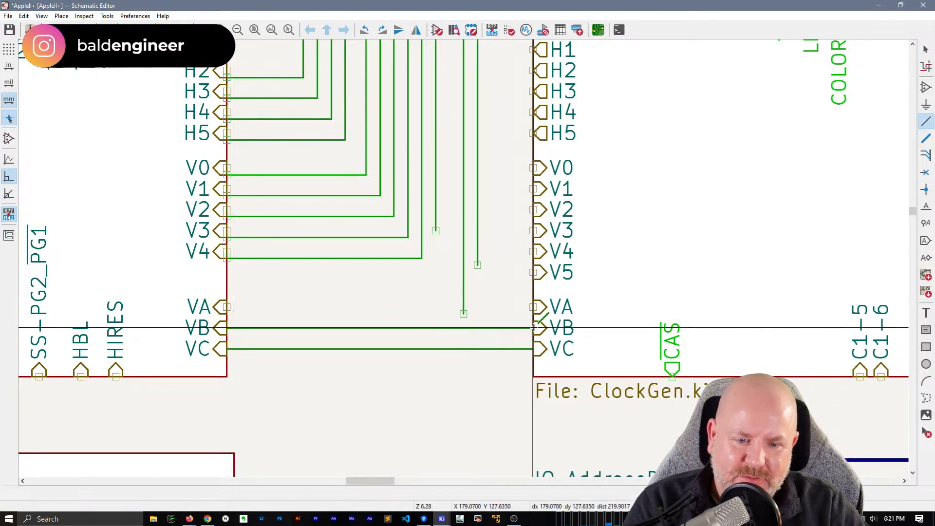
{"action": "left_click", "coordinate": [534, 328]}
{"action": "left_click", "coordinate": [227, 307]}
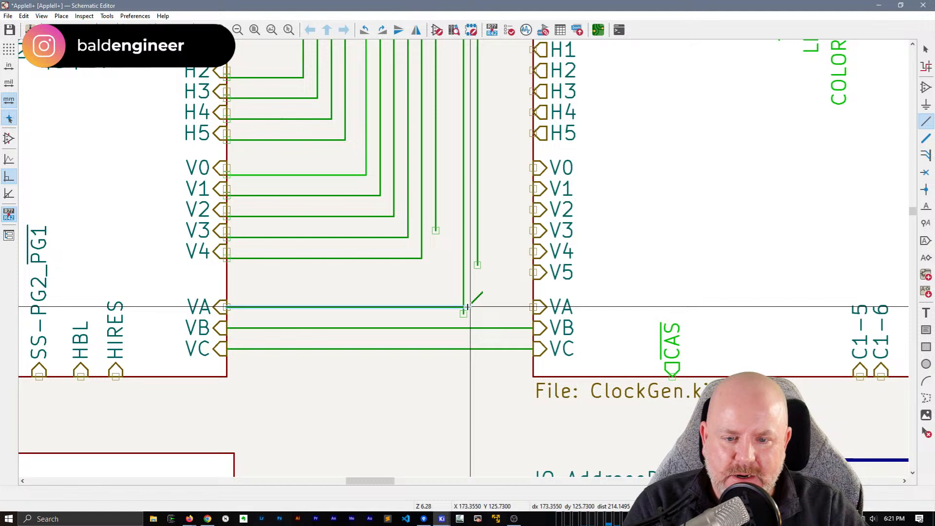
{"action": "left_click", "coordinate": [535, 307]}
{"action": "key", "text": "Escape"}
- Adjust the lower ends of the vertical VA and VB wires to meet their matching horizontal wires
{"action": "left_click", "coordinate": [463, 295]}
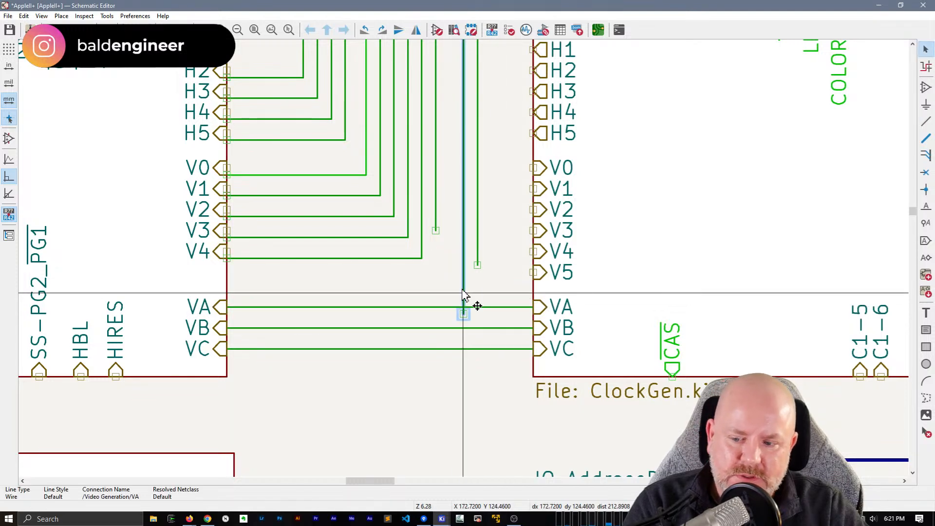
{"action": "left_click_drag", "start_coordinate": [464, 314], "coordinate": [463, 307]}
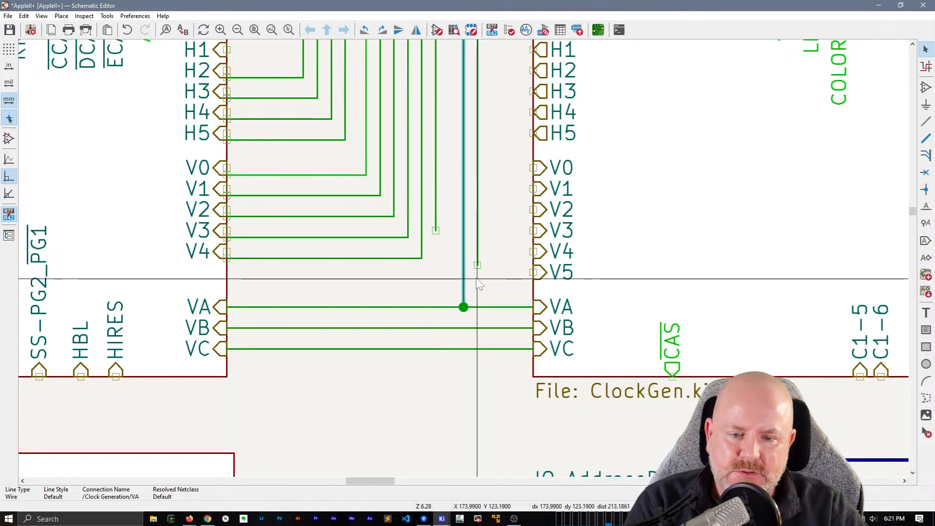
{"action": "left_click", "coordinate": [477, 252]}
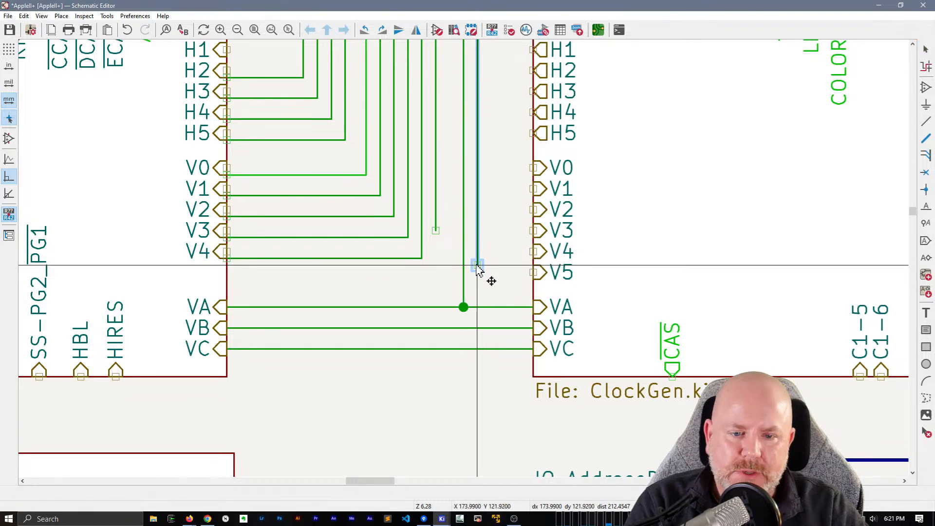
{"action": "left_click_drag", "start_coordinate": [478, 266], "coordinate": [478, 328]}
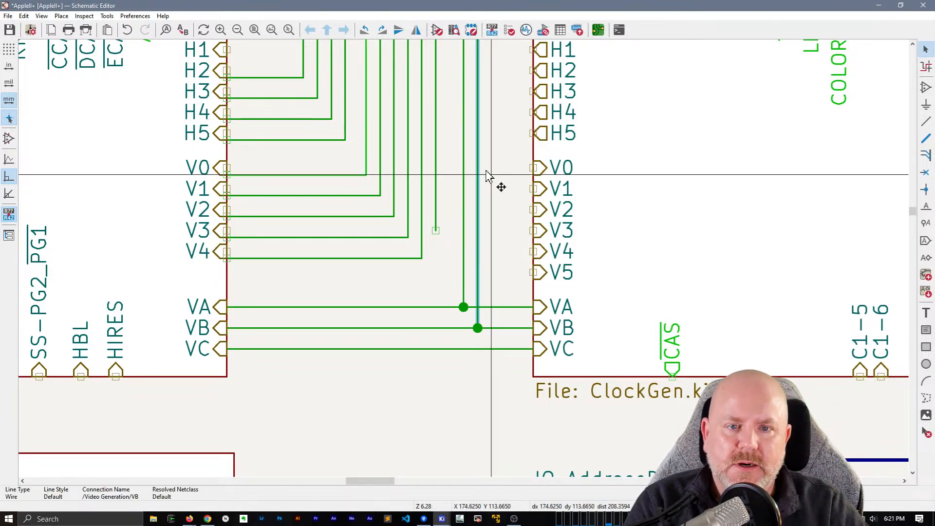
- Straighten the jogs in the VA and VB wires below Video Generation's pins
{"action": "scroll", "coordinate": [487, 178], "scroll_direction": "down", "scroll_amount": 3}
{"action": "scroll", "coordinate": [464, 259], "scroll_direction": "down", "scroll_amount": 1}
{"action": "middle_click_drag", "start_coordinate": [460, 245], "coordinate": [441, 253]}
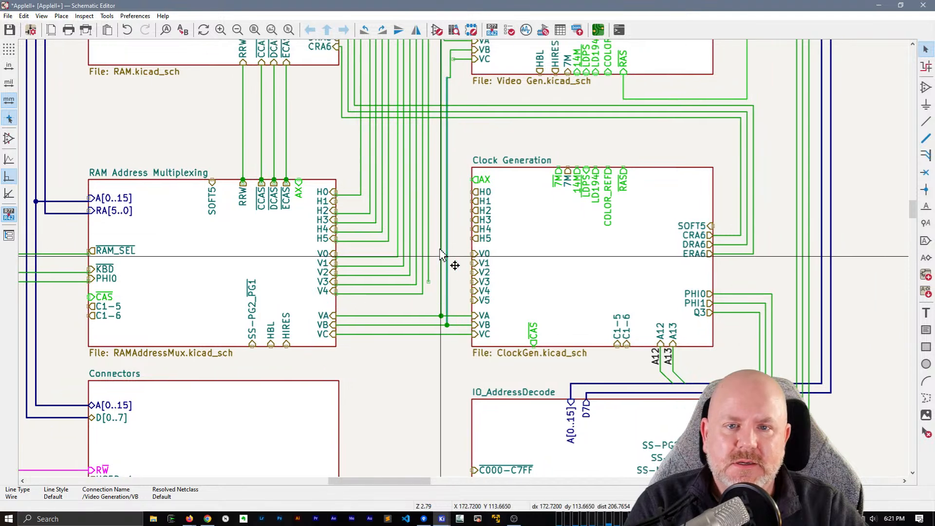
{"action": "scroll", "coordinate": [443, 81], "scroll_direction": "up", "scroll_amount": 1}
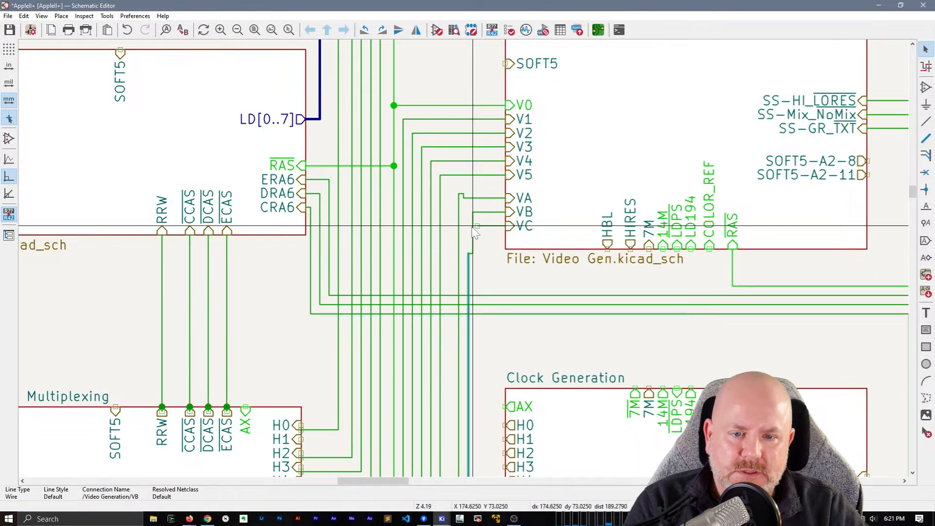
{"action": "left_click_drag", "start_coordinate": [475, 233], "coordinate": [462, 250]}
- Draw a vertical wire from Video Generation's VC stub down to the horizontal VC wire beside Clock Generation
{"action": "scroll", "coordinate": [466, 199], "scroll_direction": "up", "scroll_amount": 3}
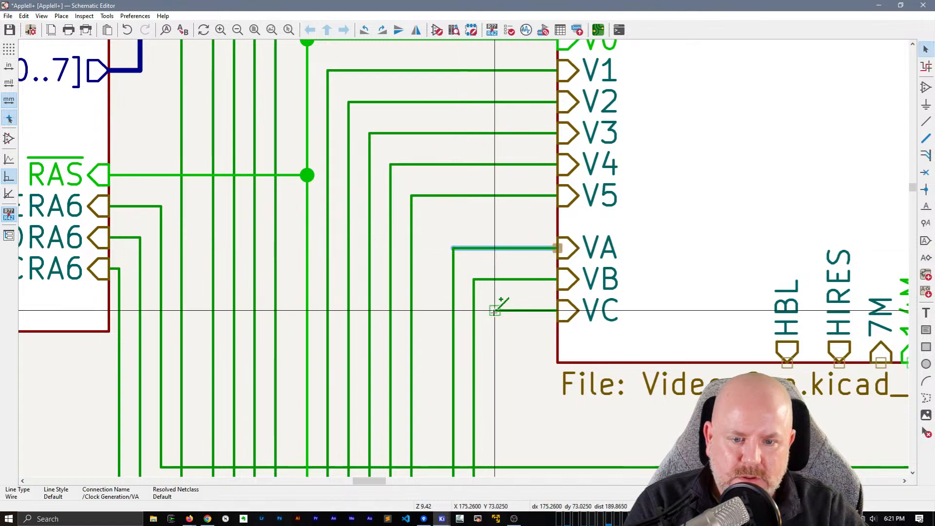
{"action": "left_click", "coordinate": [495, 310]}
{"action": "middle_click_drag", "start_coordinate": [503, 403], "coordinate": [462, 227]}
{"action": "scroll", "coordinate": [463, 215], "scroll_direction": "down", "scroll_amount": 6, "text": "shift"}
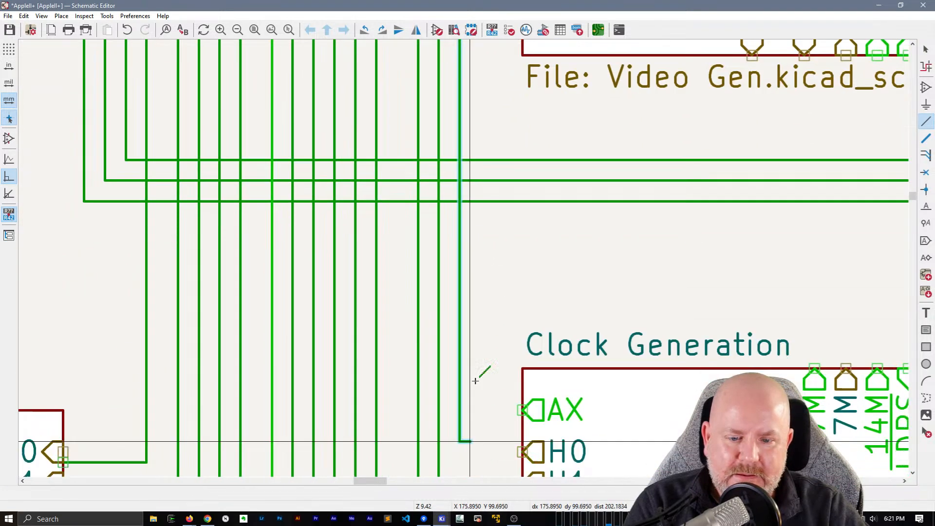
{"action": "scroll", "coordinate": [441, 234], "scroll_direction": "down", "scroll_amount": 5, "text": "shift"}
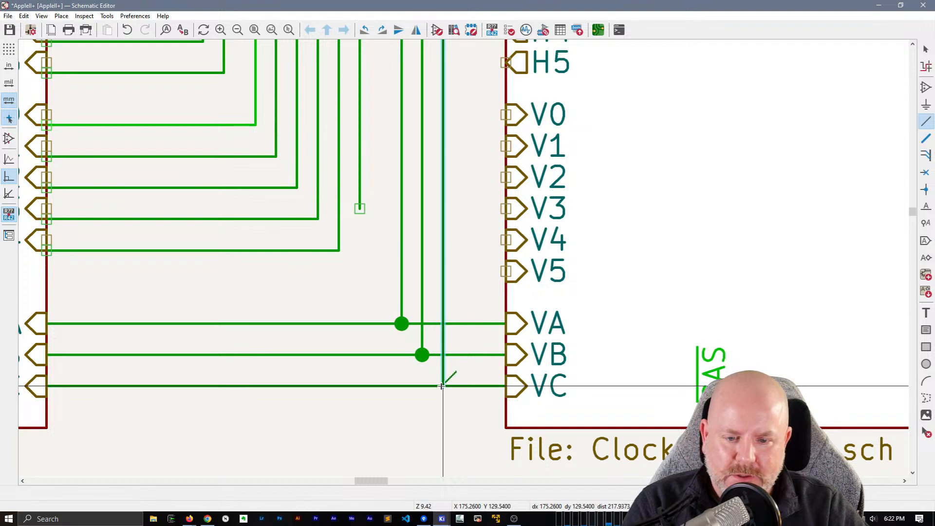
{"action": "scroll", "coordinate": [440, 385], "scroll_direction": "down", "scroll_amount": 2}
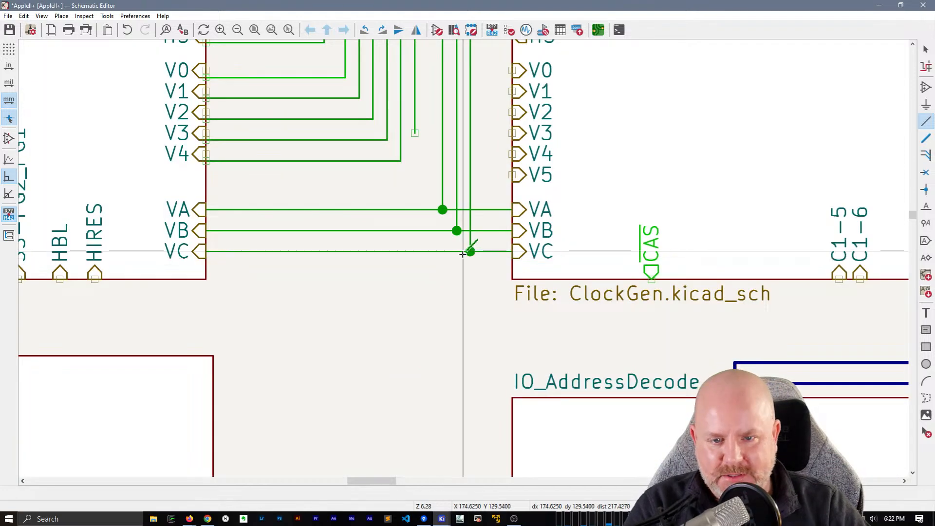
{"action": "middle_click_drag", "start_coordinate": [498, 148], "coordinate": [438, 306]}
{"action": "scroll", "coordinate": [439, 307], "scroll_direction": "down", "scroll_amount": 1}
{"action": "middle_click_drag", "start_coordinate": [529, 54], "coordinate": [443, 236]}
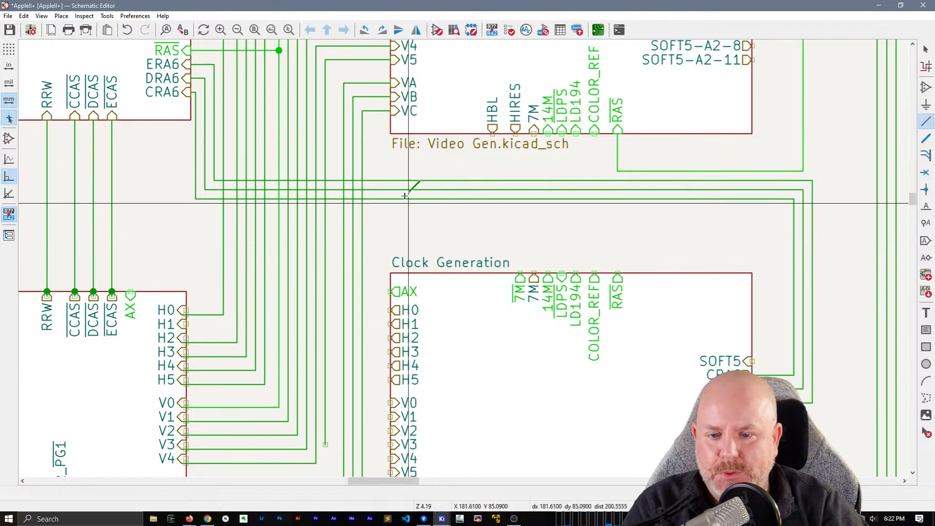
- Extend the Clock Generation sheet upward by raising its top edge above the AX pin
{"action": "middle_click_drag", "start_coordinate": [383, 206], "coordinate": [492, 50]}
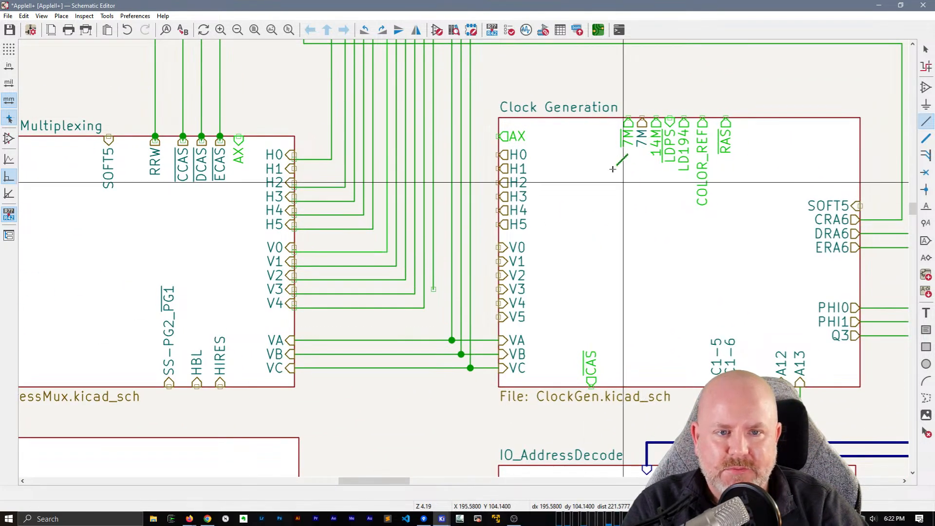
{"action": "middle_click_drag", "start_coordinate": [549, 222], "coordinate": [431, 297]}
{"action": "key", "text": "Escape"}
{"action": "left_click", "coordinate": [652, 197]}
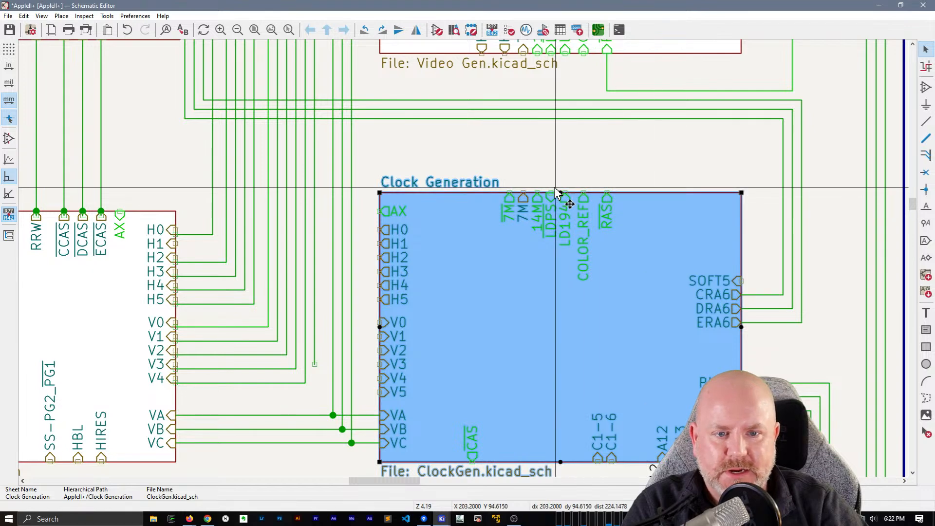
{"action": "left_click_drag", "start_coordinate": [560, 194], "coordinate": [562, 156]}
- Raise the top edge of the RAM Address Multiplexing sheet level with the top of Clock Generation
{"action": "middle_click_drag", "start_coordinate": [236, 217], "coordinate": [468, 180]}
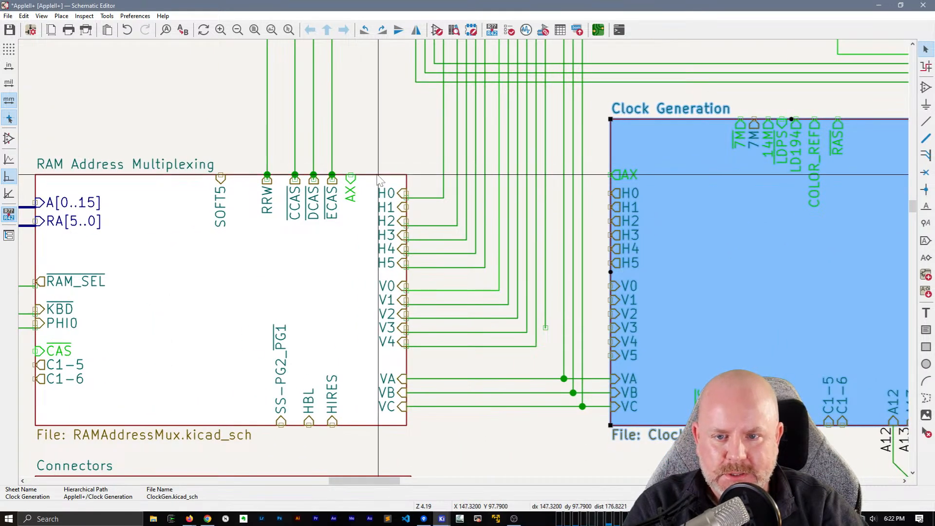
{"action": "left_click", "coordinate": [380, 179]}
{"action": "left_click_drag", "start_coordinate": [229, 175], "coordinate": [234, 119]}
{"action": "key", "text": "Escape"}
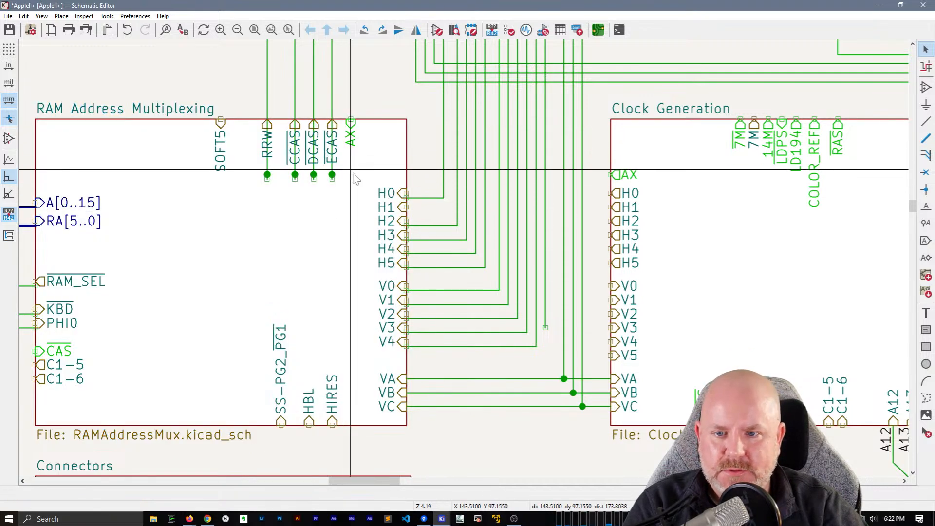
- Delete the RRW, CCAS, DCAS and ECAS wires between RAM and RAM Address Multiplexing, including their leftover ends inside the sheet
{"action": "left_click", "coordinate": [262, 175]}
{"action": "key", "text": "Escape"}
{"action": "left_click", "coordinate": [267, 167]}
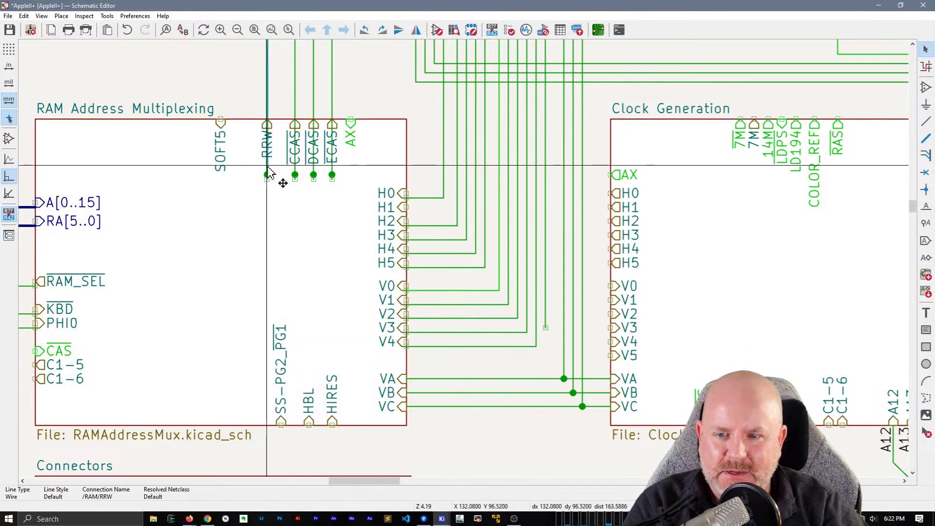
{"action": "scroll", "coordinate": [268, 167], "scroll_direction": "down", "scroll_amount": 2}
{"action": "scroll", "coordinate": [465, 261], "scroll_direction": "up", "scroll_amount": 1}
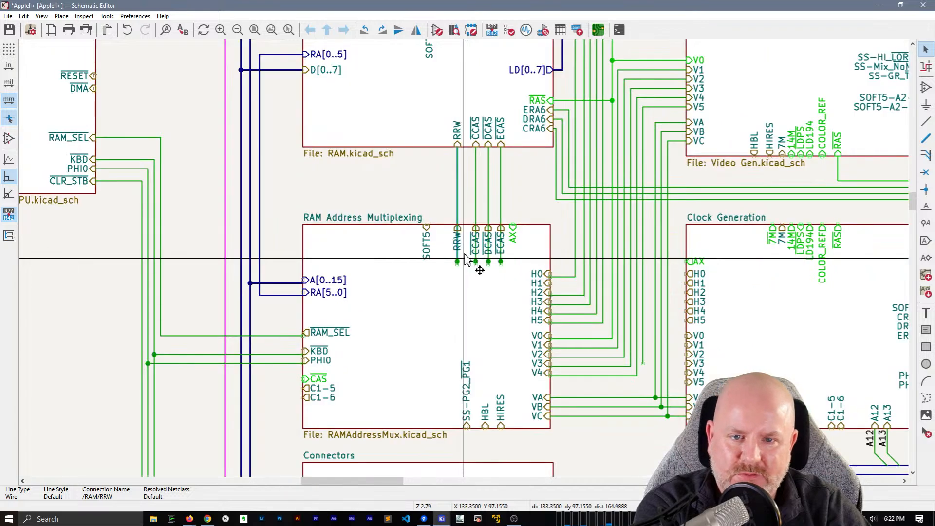
{"action": "key", "text": "Delete"}
{"action": "middle_click_drag", "start_coordinate": [470, 252], "coordinate": [390, 285]}
{"action": "left_click_drag", "start_coordinate": [436, 234], "coordinate": [429, 321]}
{"action": "key", "text": "Delete"}
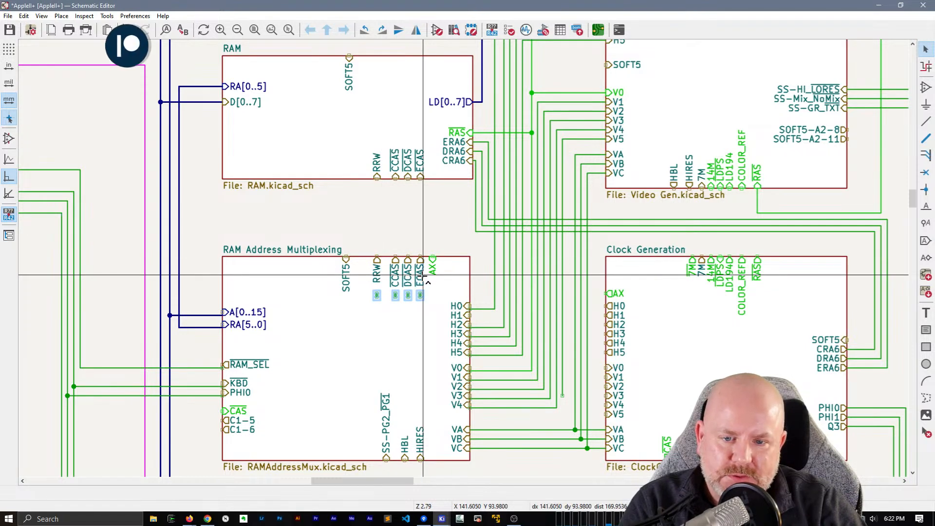
{"action": "key", "text": "Escape"}
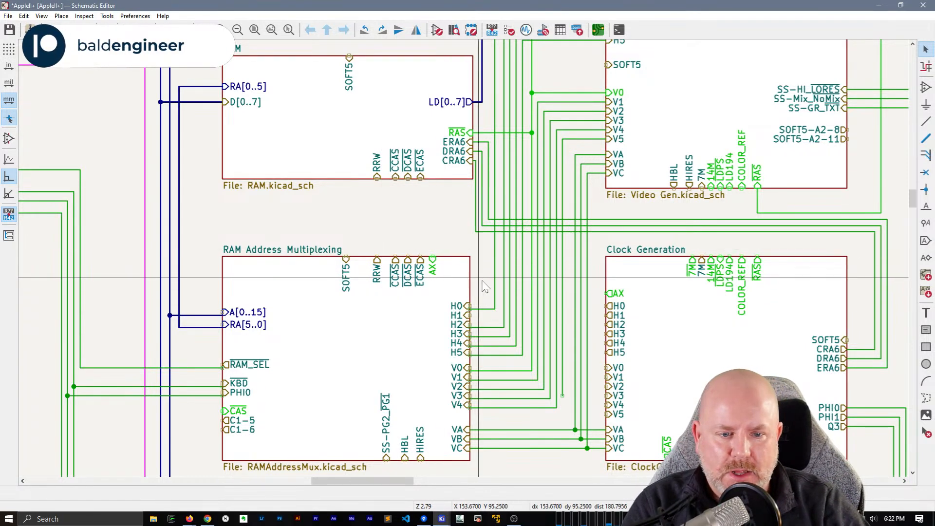
- Align the horizontal H0, H2, H3, H4 and H5 wires with their RAM Address Multiplexing pins
{"action": "scroll", "coordinate": [447, 257], "scroll_direction": "up", "scroll_amount": 3}
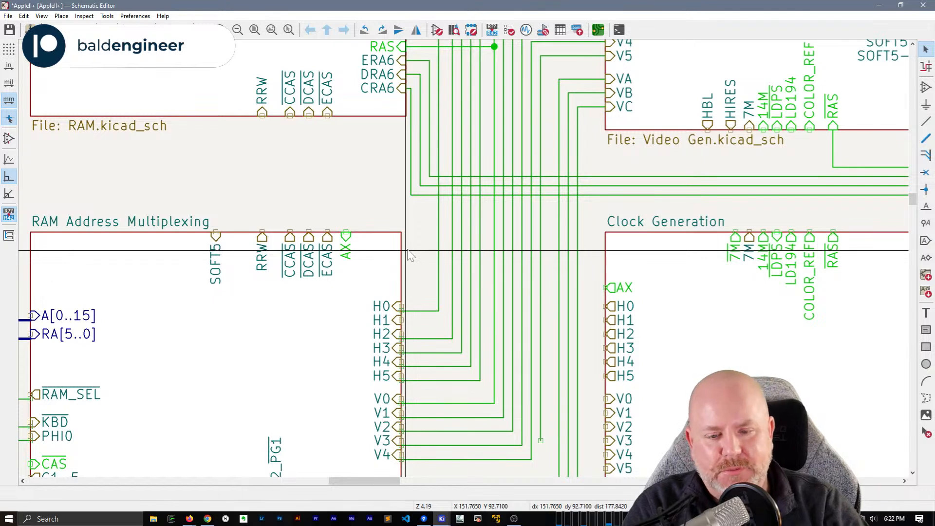
{"action": "left_click", "coordinate": [440, 311]}
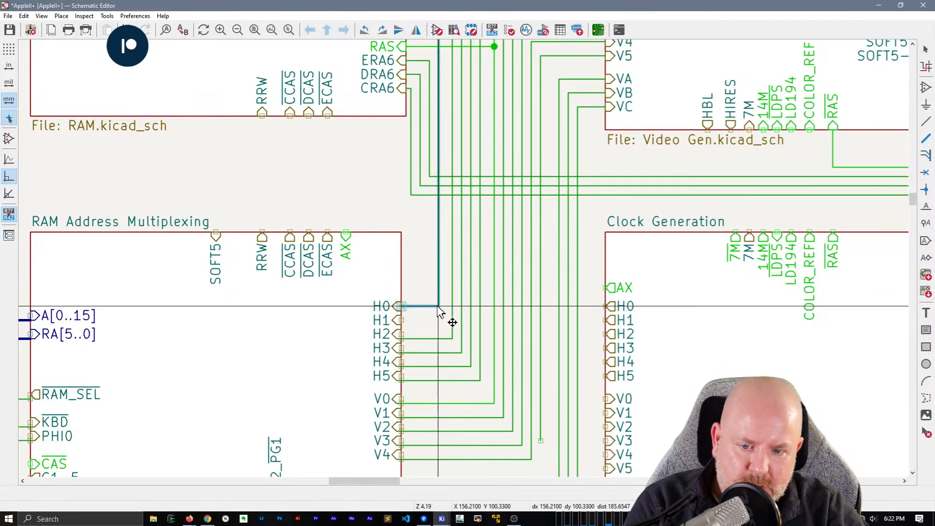
{"action": "key", "text": "Delete"}
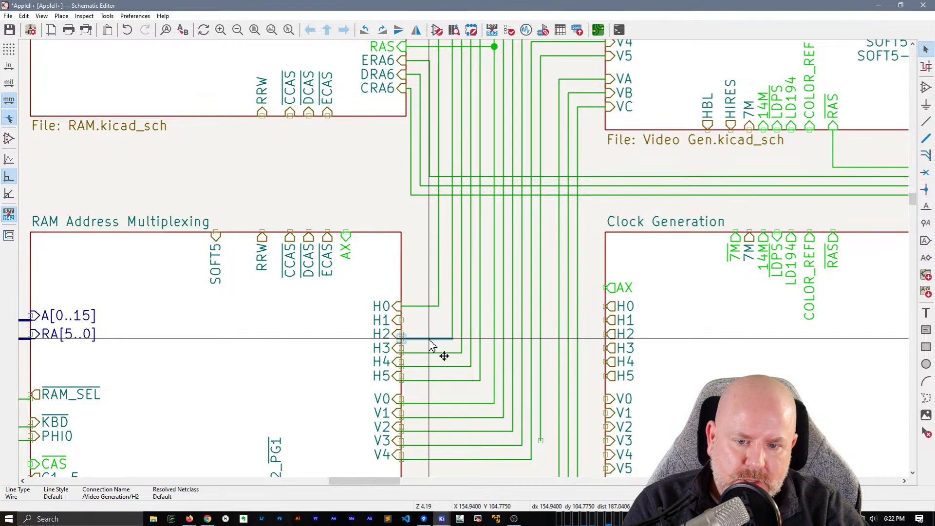
{"action": "key", "text": "g"}
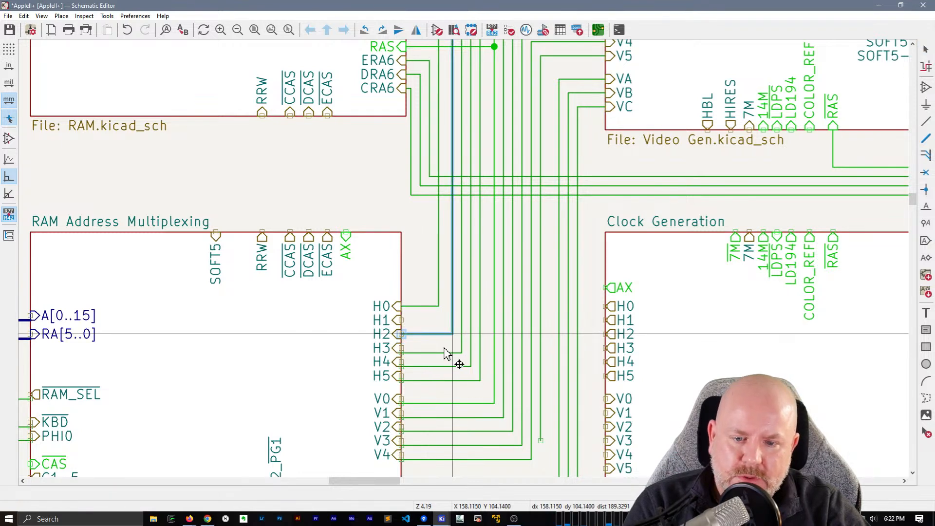
{"action": "left_click", "coordinate": [461, 349]}
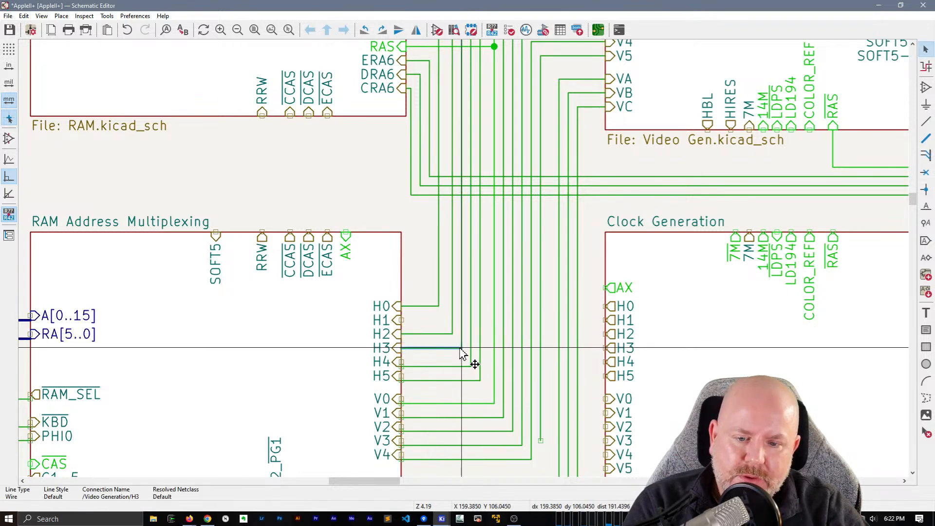
{"action": "key", "text": "g"}
{"action": "left_click", "coordinate": [468, 367]}
{"action": "left_click", "coordinate": [461, 380]}
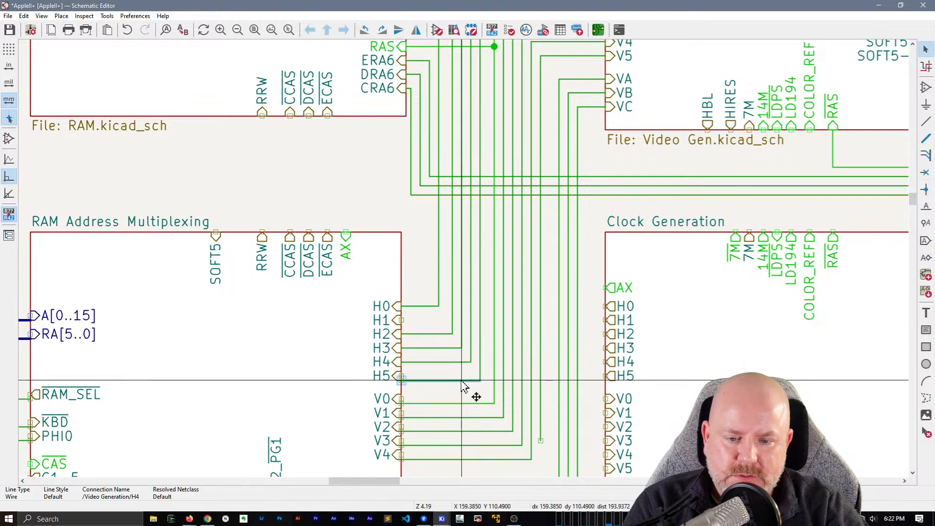
{"action": "key", "text": "g"}
{"action": "left_click", "coordinate": [480, 374]}
- Align the horizontal V0 to V4 wires with their RAM Address Multiplexing pins
{"action": "middle_click_drag", "start_coordinate": [467, 405], "coordinate": [434, 348]}
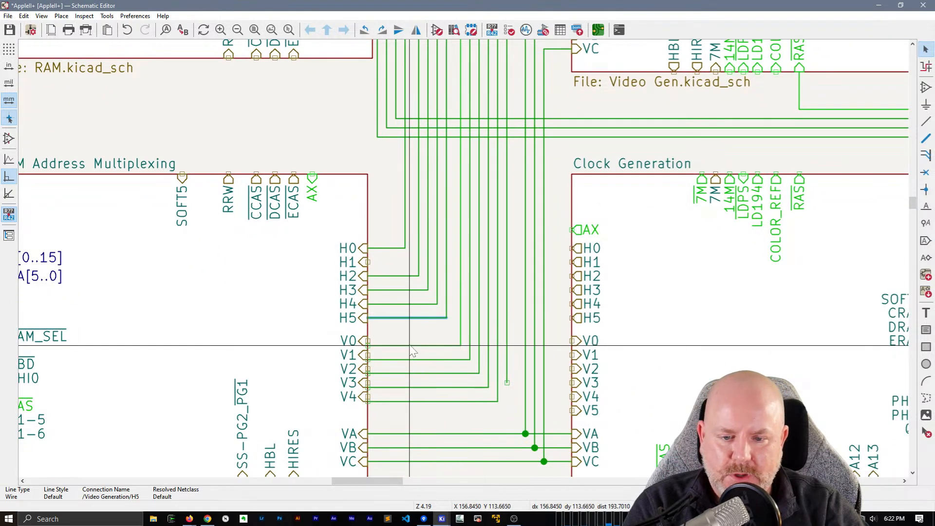
{"action": "left_click", "coordinate": [407, 346]}
{"action": "key", "text": "g"}
{"action": "left_click", "coordinate": [371, 347]}
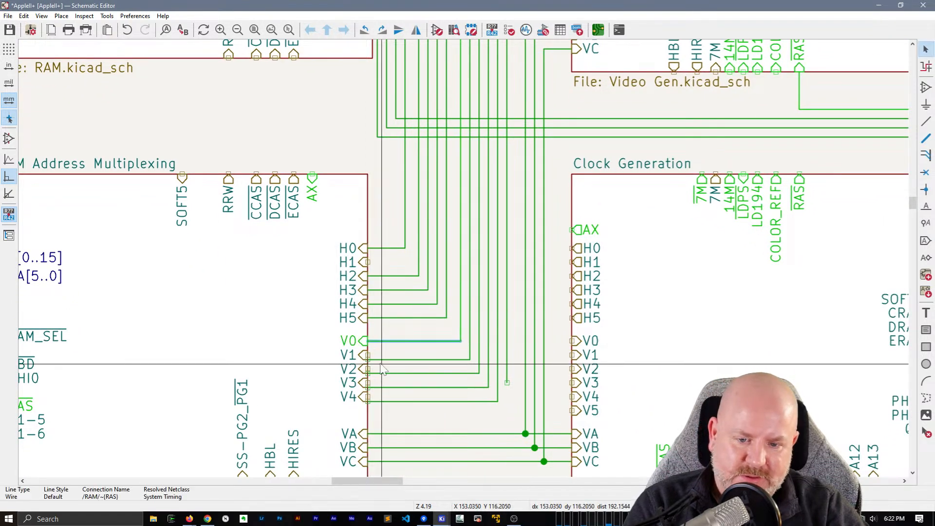
{"action": "left_click", "coordinate": [383, 357]}
{"action": "left_click", "coordinate": [380, 373]}
{"action": "key", "text": "g"}
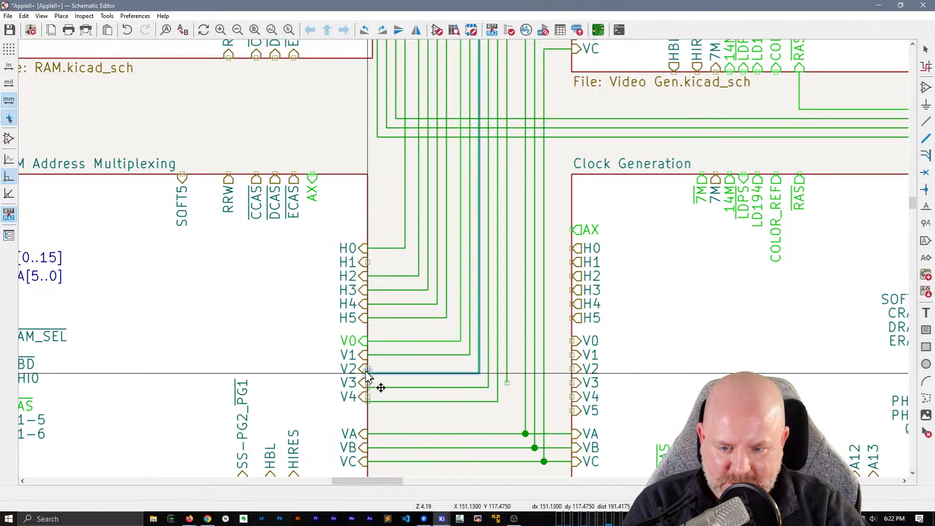
{"action": "left_click", "coordinate": [367, 370]}
{"action": "left_click", "coordinate": [377, 388]}
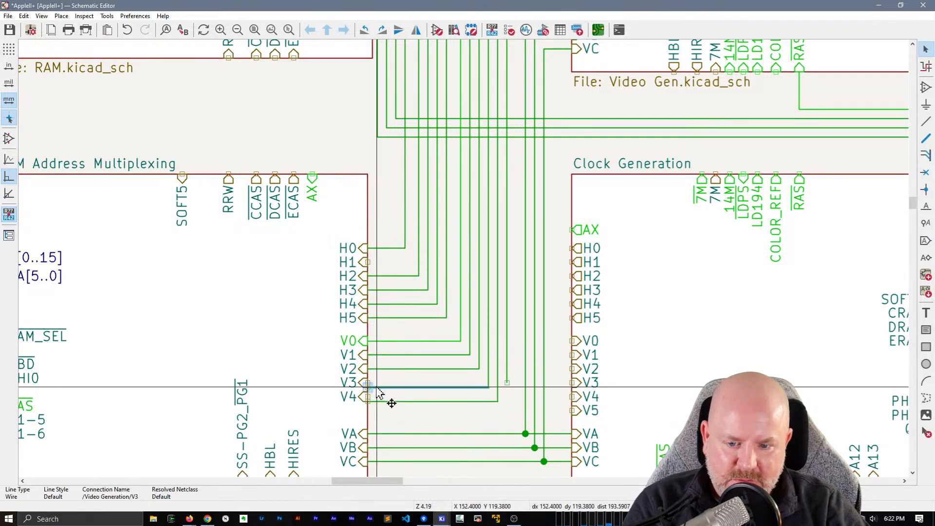
{"action": "key", "text": "g"}
{"action": "left_click", "coordinate": [367, 388]}
{"action": "left_click", "coordinate": [377, 401]}
{"action": "key", "text": "g"}
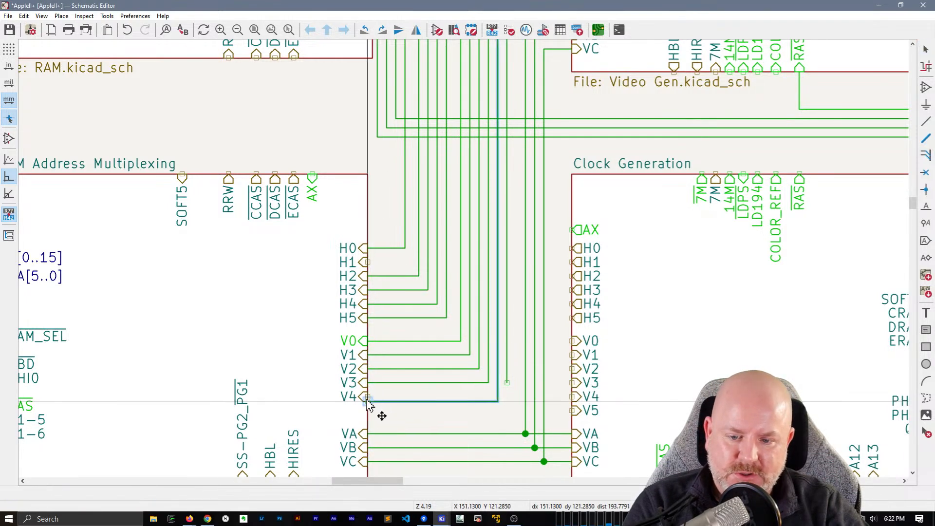
{"action": "left_click", "coordinate": [366, 396]}
{"action": "left_click", "coordinate": [431, 409]}
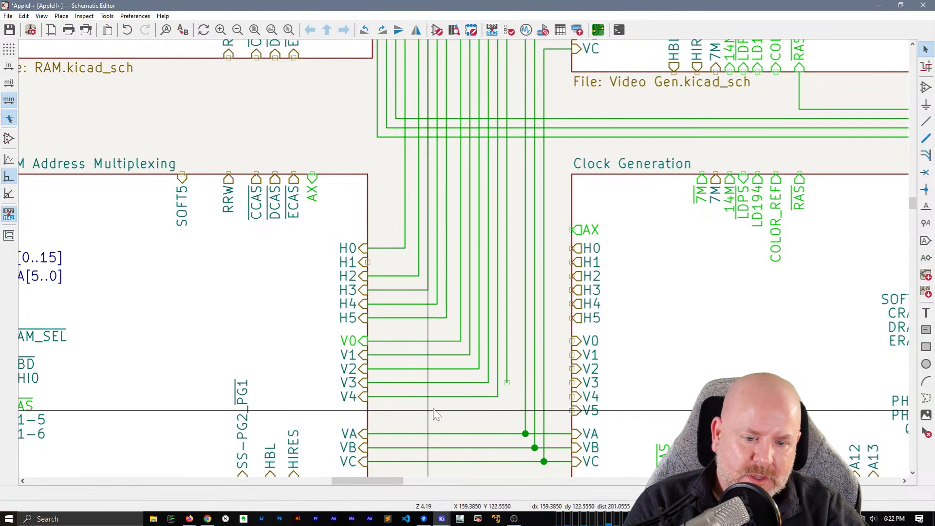
- Wire RAM Address Multiplexing's H1 and H0 lines straight across to the matching Clock Generation pins
{"action": "key", "text": "w"}
{"action": "left_click", "coordinate": [378, 262]}
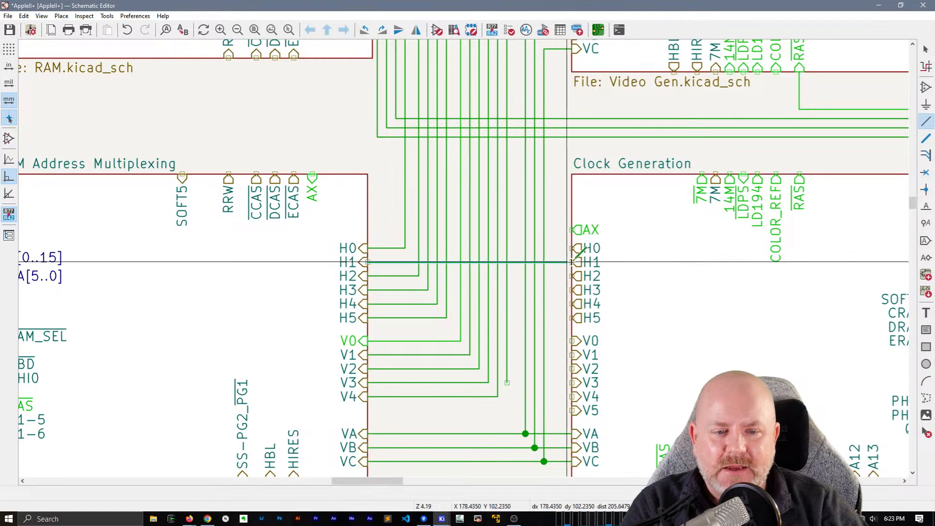
{"action": "left_click", "coordinate": [564, 267]}
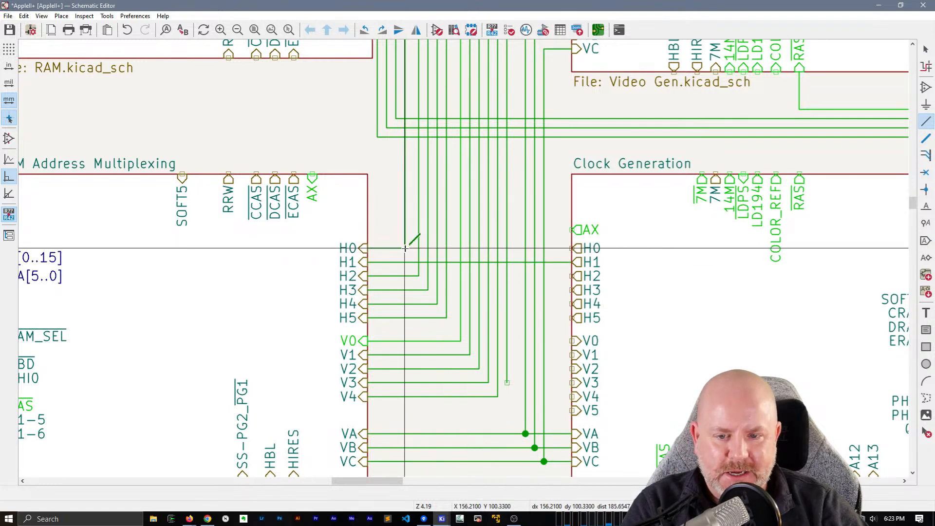
{"action": "left_click", "coordinate": [403, 249]}
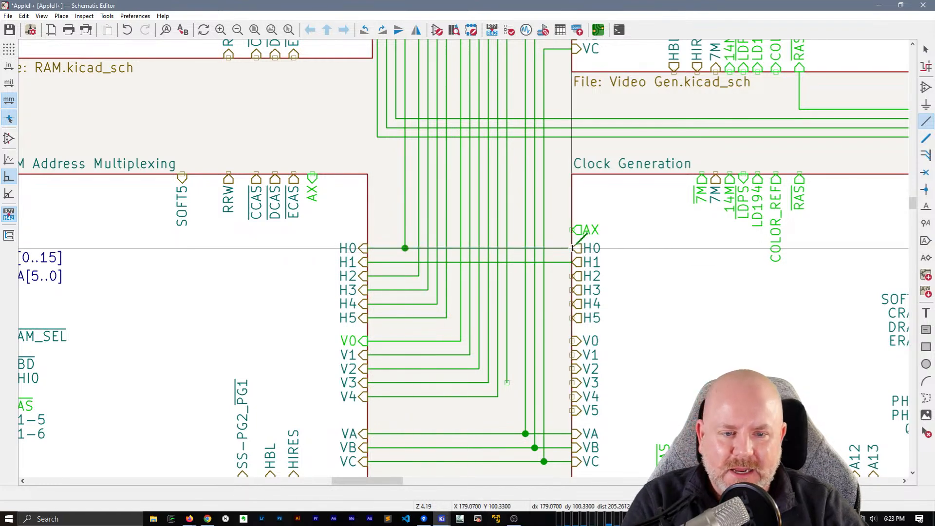
{"action": "left_click", "coordinate": [573, 249]}
{"action": "key", "text": "Escape"}
- Move RAM Address Multiplexing's AX pin to the edge facing Clock Generation, above H0, and wire it across to Clock Generation's AX
{"action": "left_click", "coordinate": [312, 185]}
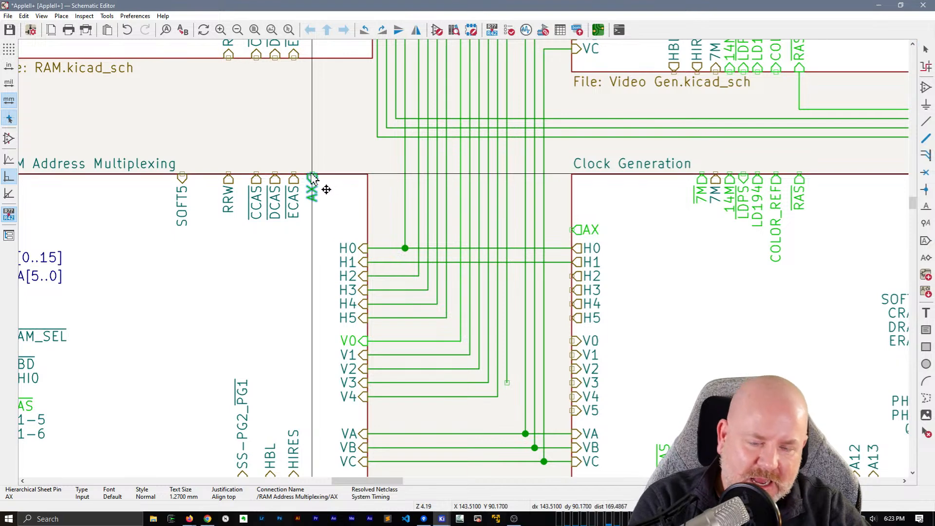
{"action": "left_click_drag", "start_coordinate": [315, 181], "coordinate": [382, 245]}
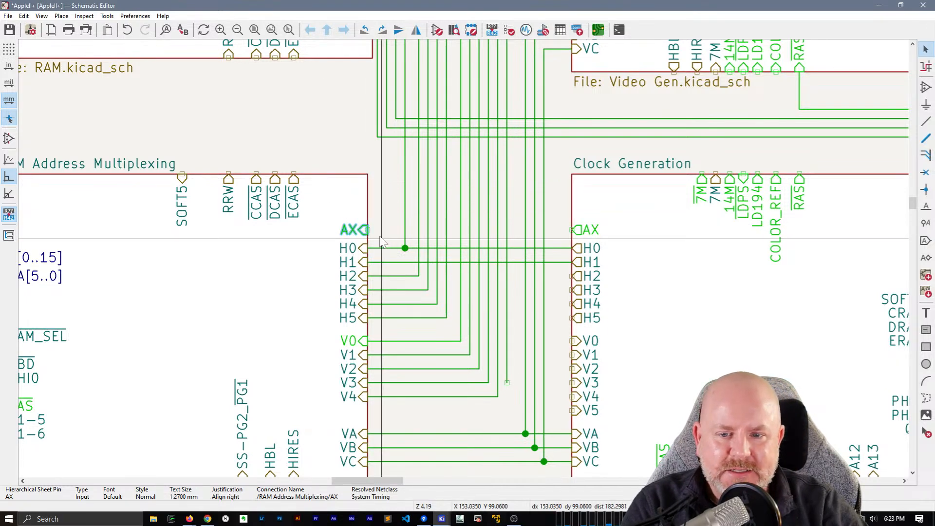
{"action": "key", "text": "w"}
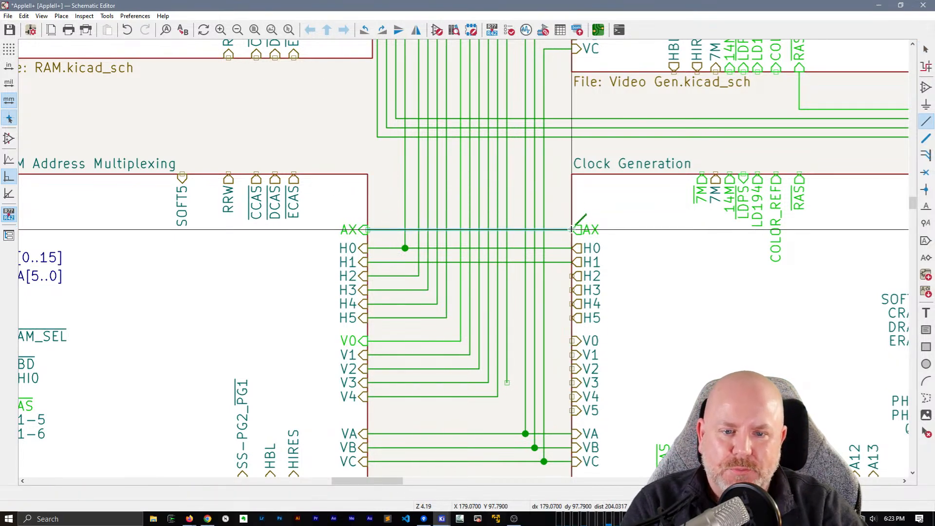
{"action": "left_click", "coordinate": [572, 230]}
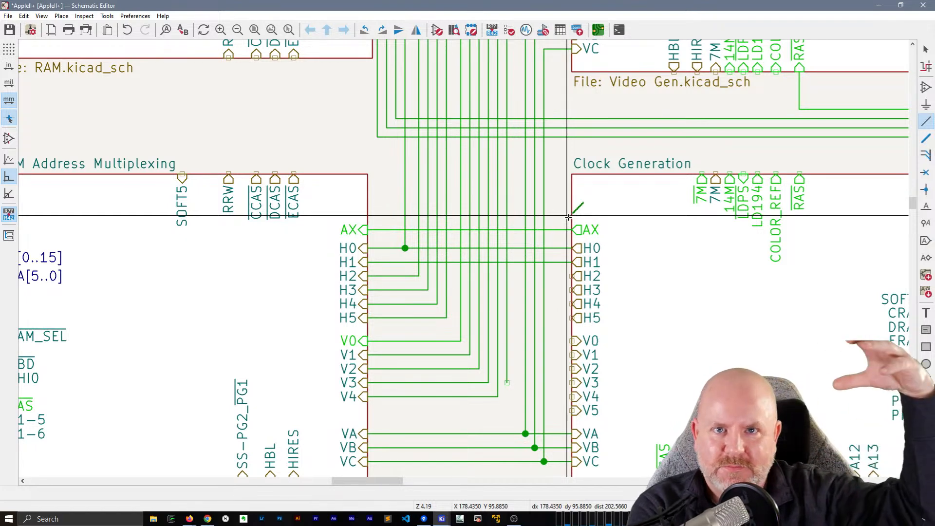
- Extend the loose end of Video Generation's vertical V5 wire to the V5 pin of Clock Generation
{"action": "middle_click_drag", "start_coordinate": [516, 276], "coordinate": [477, 218]}
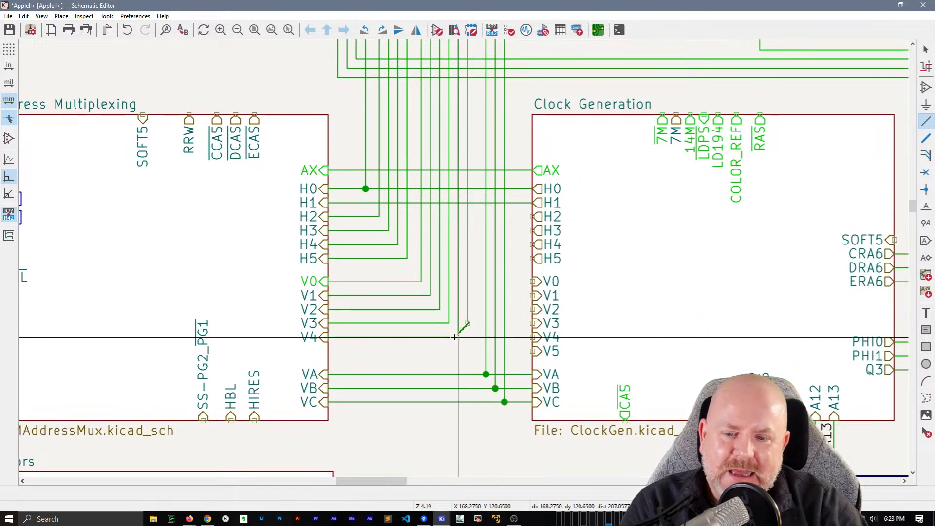
{"action": "key", "text": "Escape"}
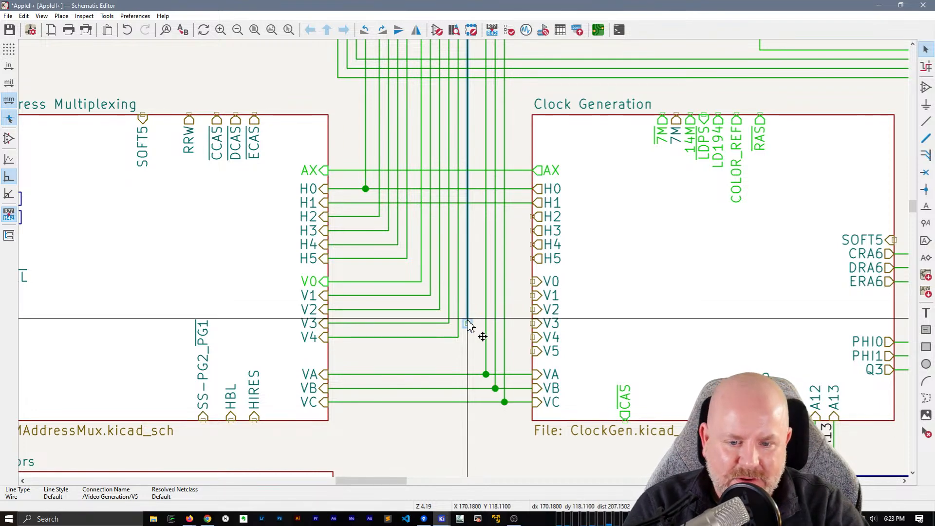
{"action": "key", "text": "Delete"}
{"action": "key", "text": "w"}
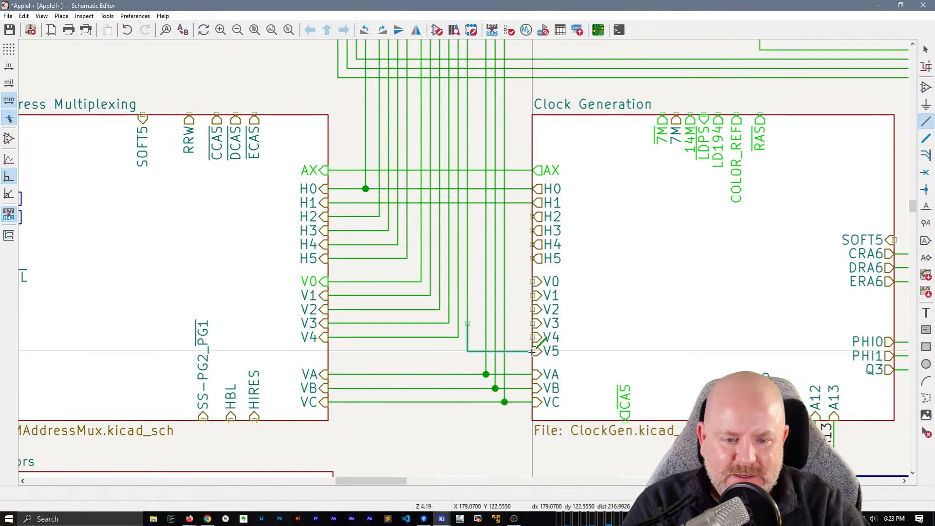
{"action": "left_click", "coordinate": [533, 350]}
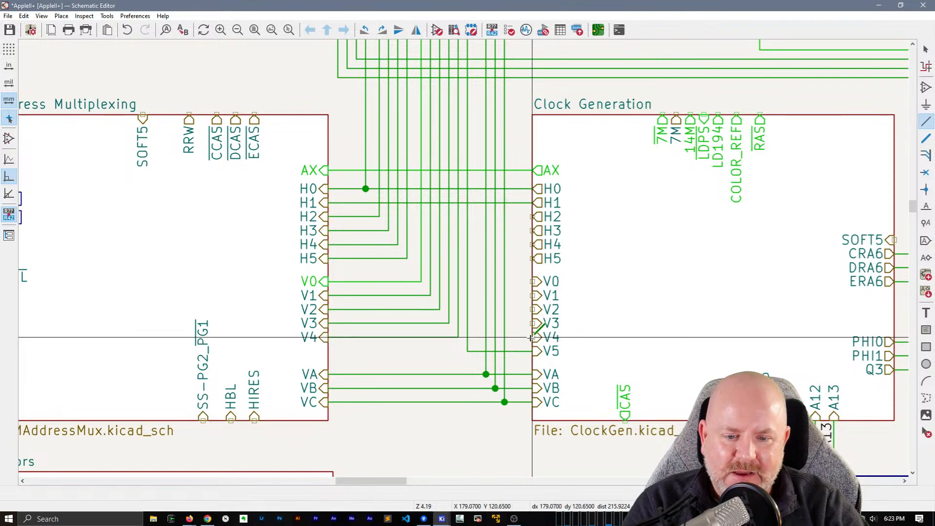
- Wire Clock Generation's V4, V3 and V2 pins to the corners of the matching RAM Address Multiplexing wires
{"action": "left_click", "coordinate": [459, 337]}
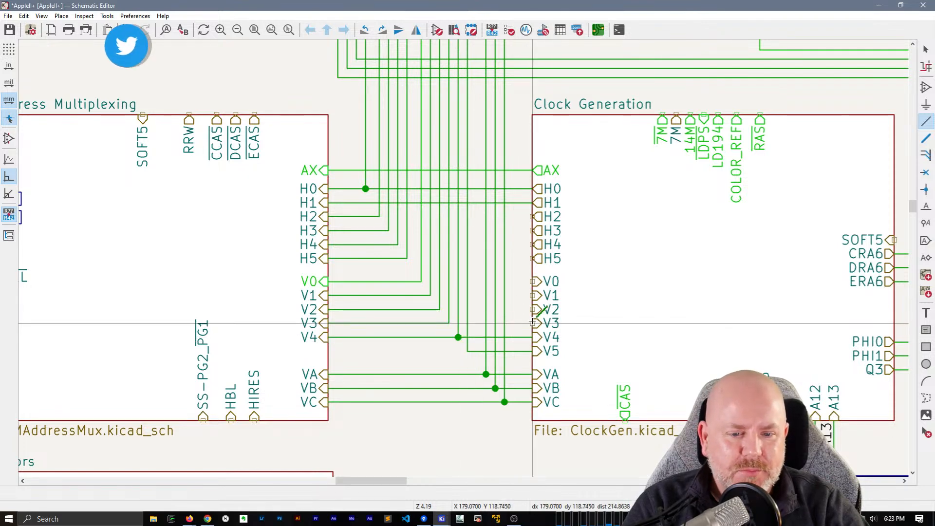
{"action": "left_click", "coordinate": [533, 324]}
{"action": "left_click", "coordinate": [449, 323]}
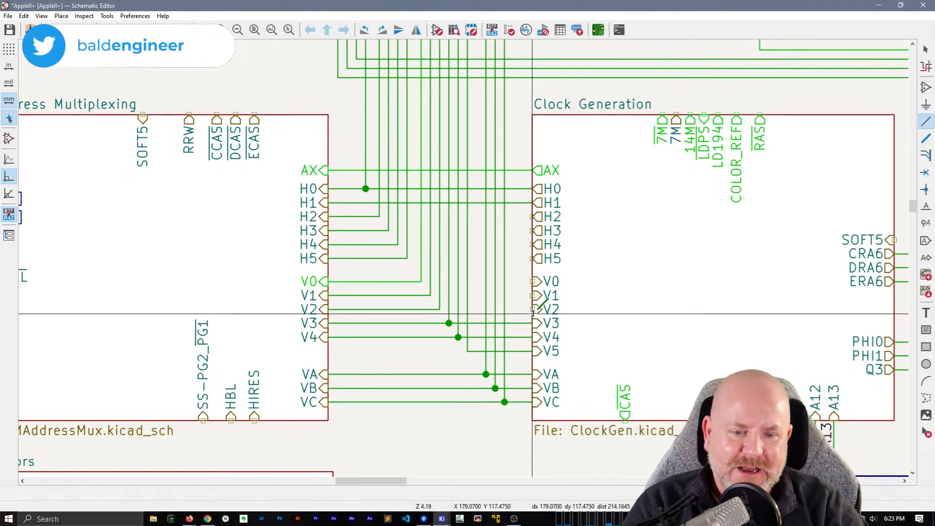
{"action": "left_click", "coordinate": [533, 310]}
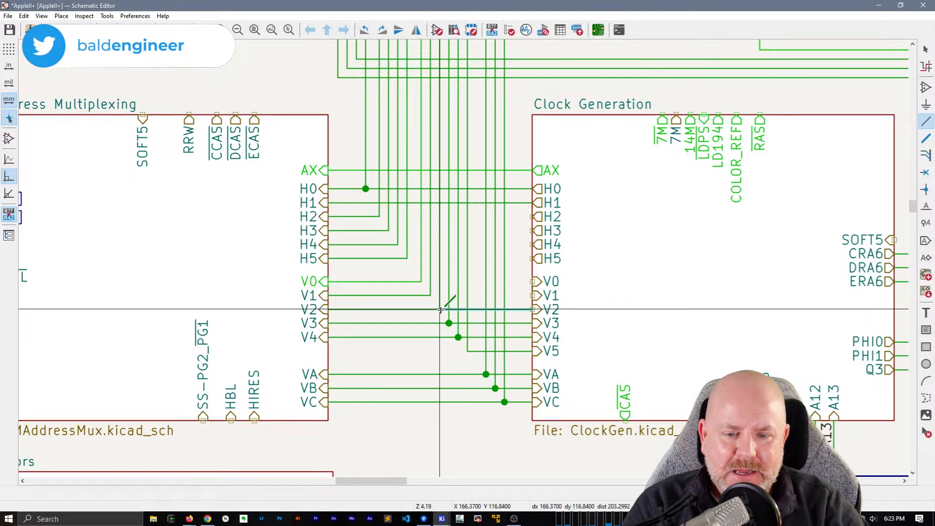
{"action": "left_click", "coordinate": [440, 309]}
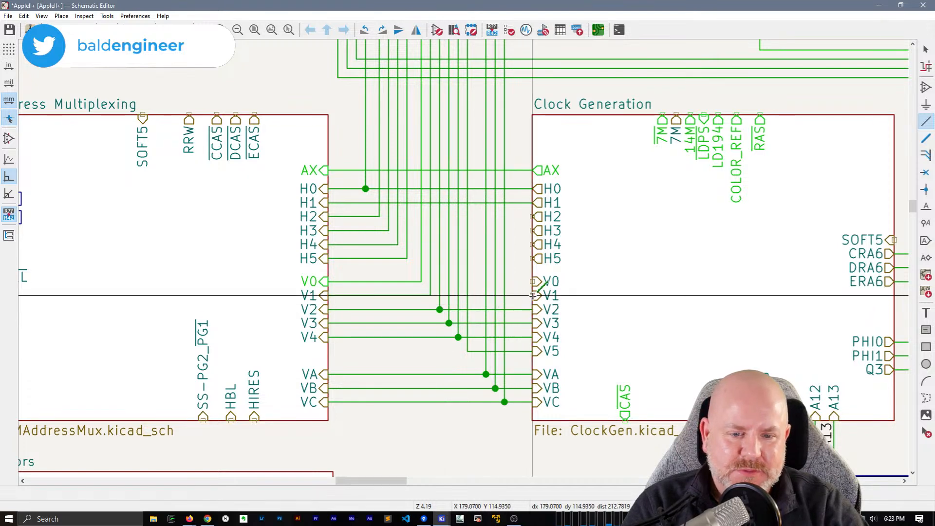
- Wire Clock Generation's V1 and V0 pins to the corners of the matching RAM Address Multiplexing wires
{"action": "left_click", "coordinate": [430, 295]}
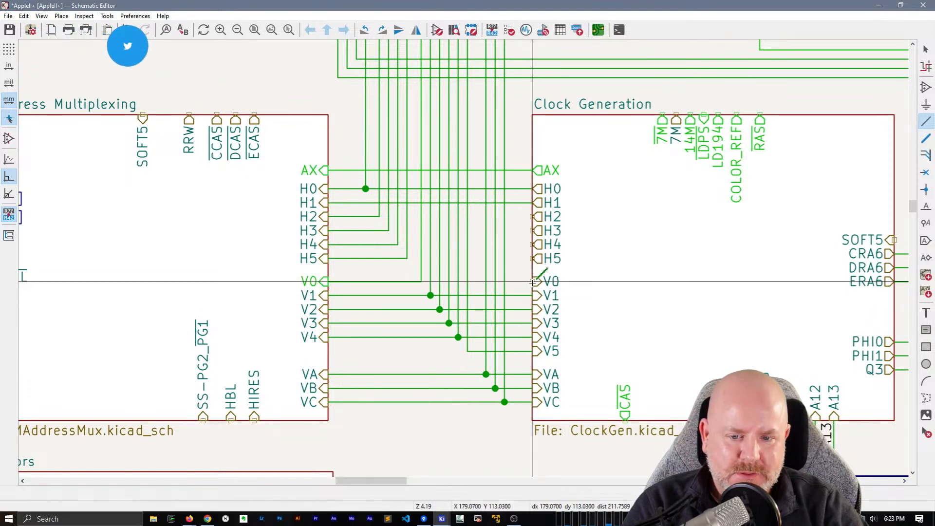
{"action": "left_click", "coordinate": [532, 282]}
{"action": "left_click", "coordinate": [421, 282]}
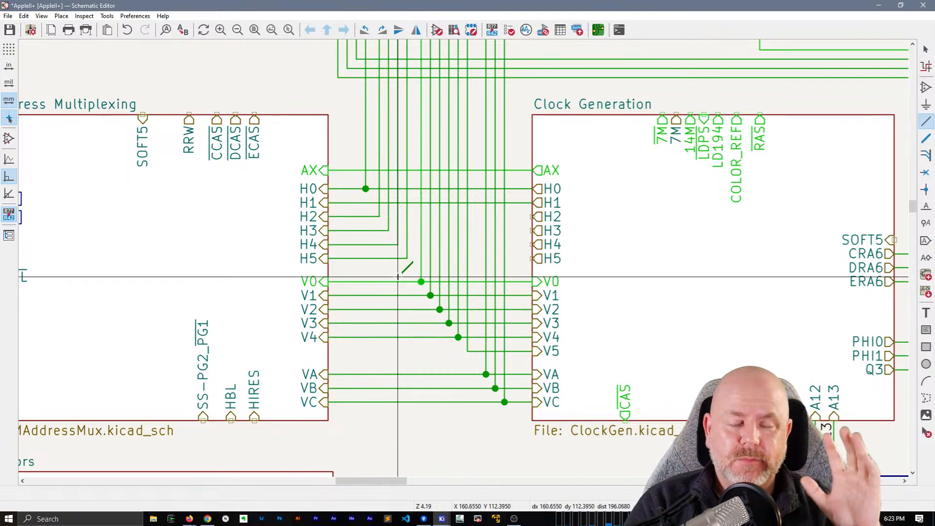
{"action": "key", "text": "Escape"}
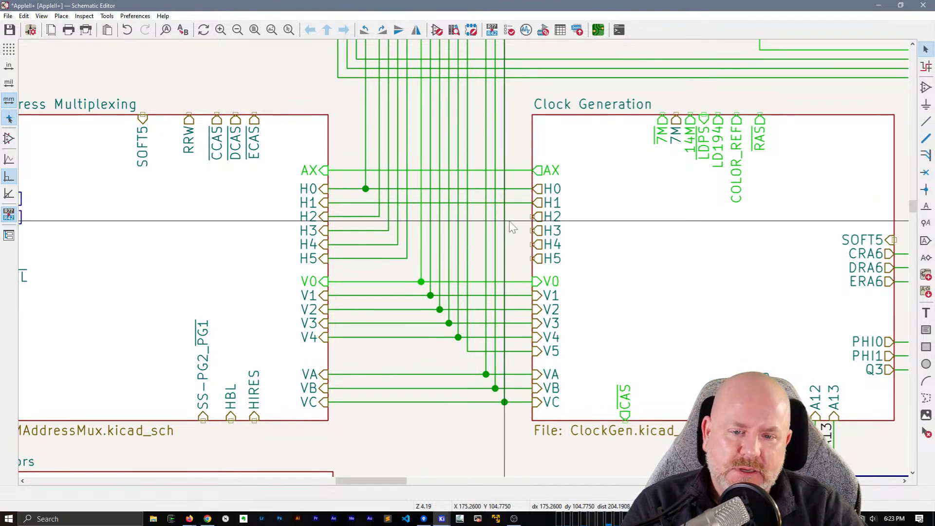
- Delete the vertical wire segment that ties V0 to the RAS net and the horizontal stub from RAM's RAS pin
{"action": "left_click", "coordinate": [505, 227]}
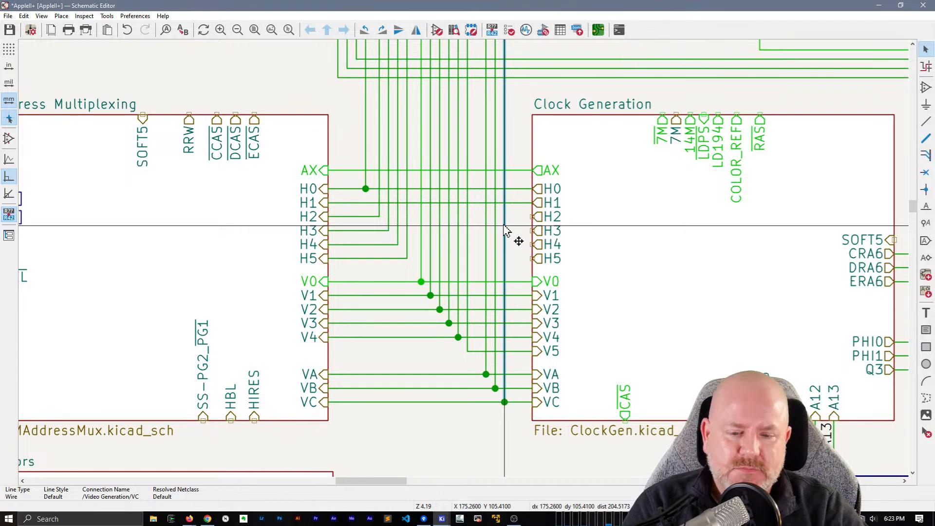
{"action": "key", "text": "Escape"}
{"action": "left_click", "coordinate": [421, 225]}
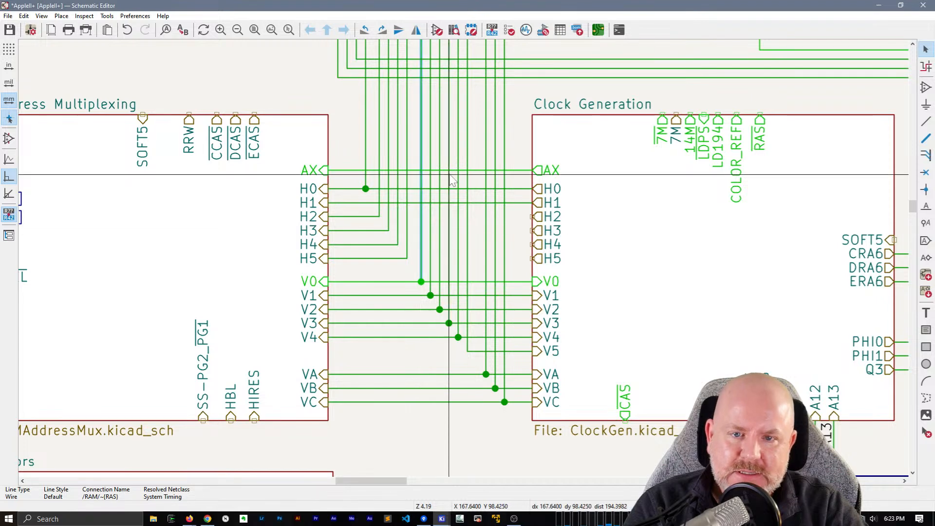
{"action": "scroll", "coordinate": [428, 232], "scroll_direction": "down", "scroll_amount": 2}
{"action": "middle_click_drag", "start_coordinate": [448, 282], "coordinate": [491, 341]}
{"action": "left_click", "coordinate": [406, 258]}
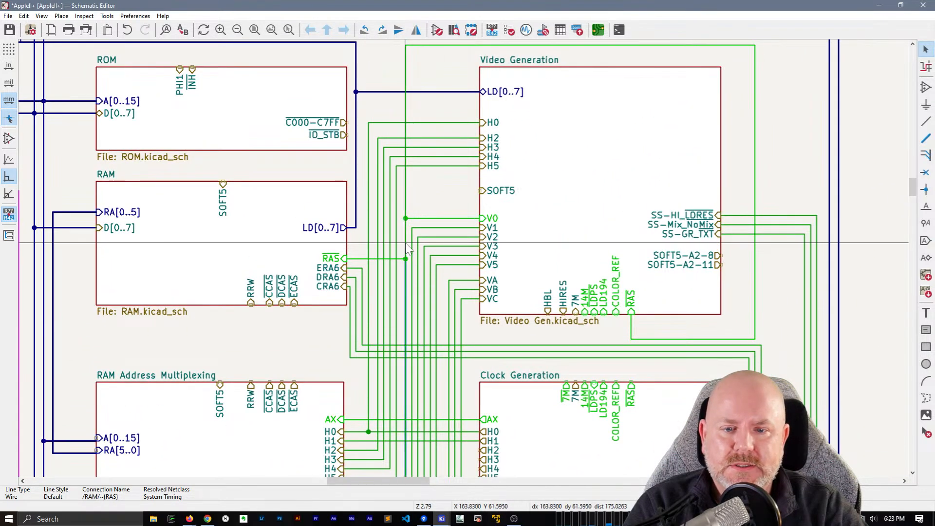
{"action": "left_click", "coordinate": [409, 201]}
{"action": "key", "text": "Delete"}
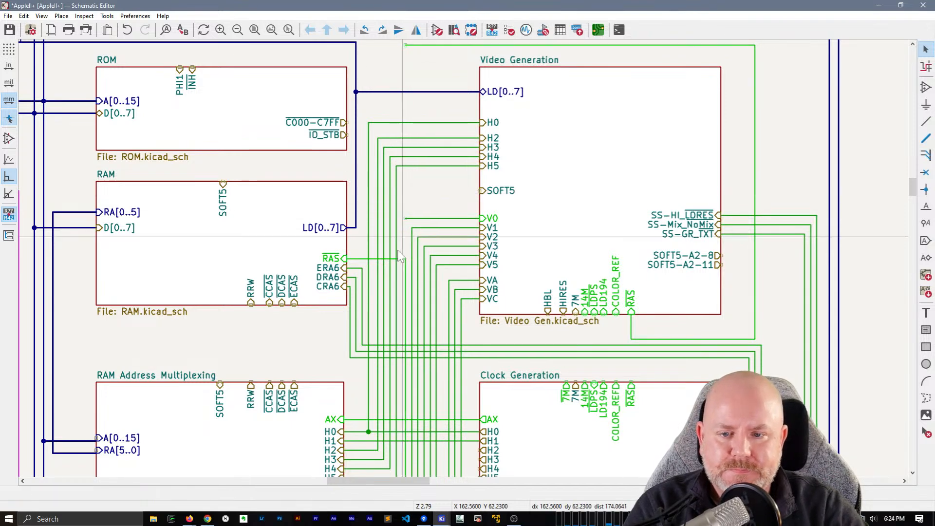
{"action": "left_click", "coordinate": [399, 259]}
{"action": "key", "text": "Delete"}
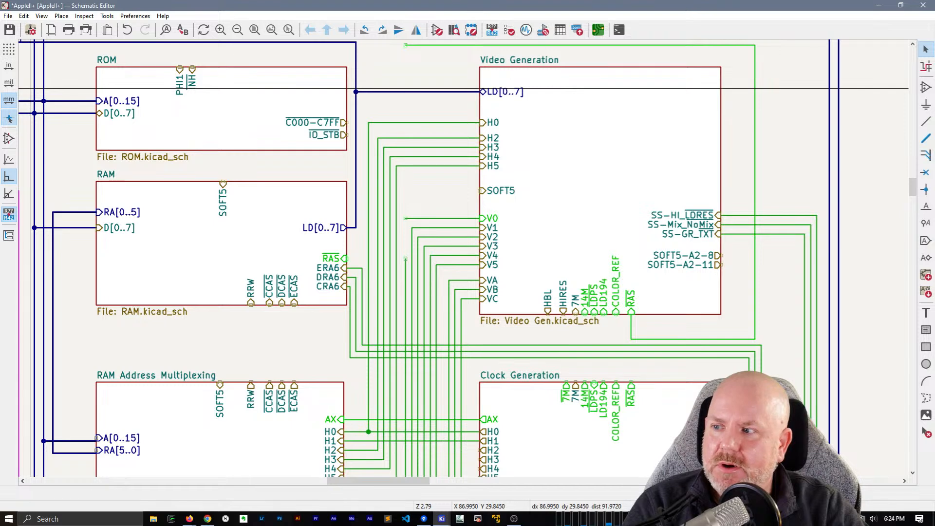
{"action": "key", "text": "alt+Tab"}
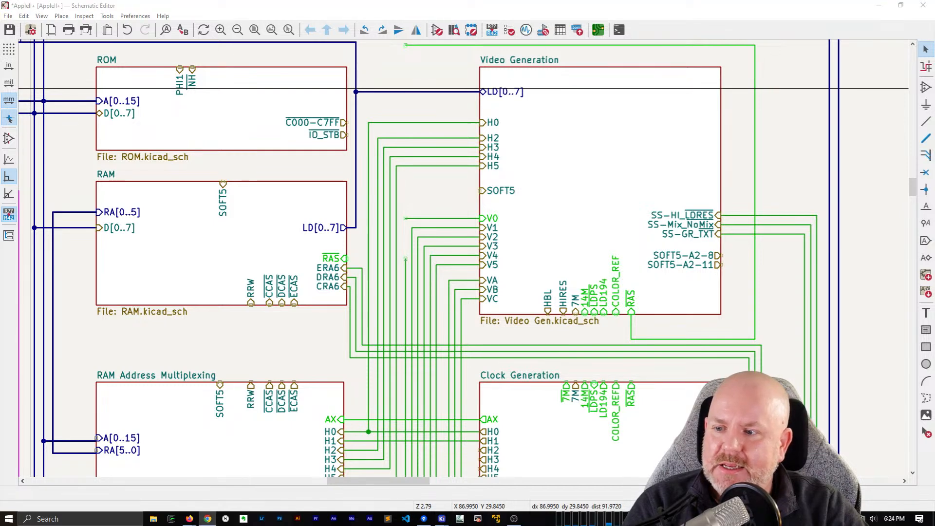
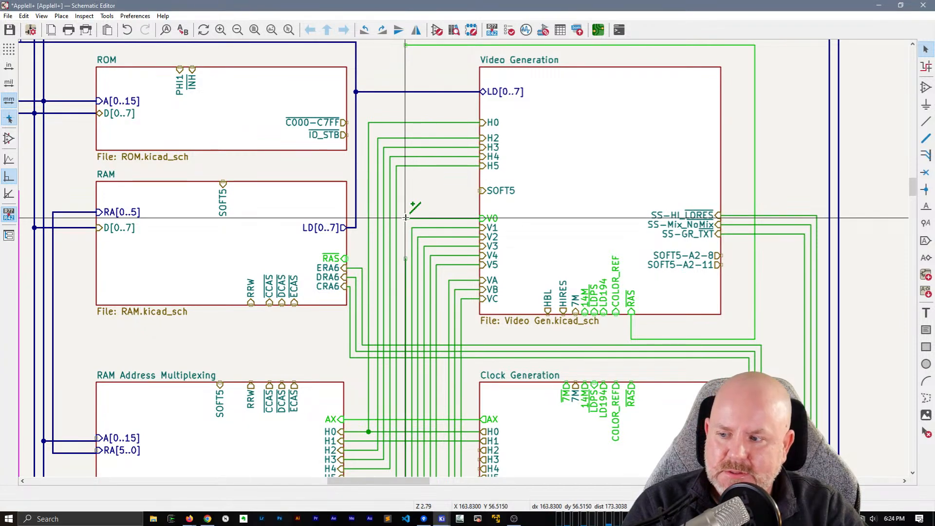
- Bridge the gap between Video Generation's V0 wire corner and the loose end of the vertical V0 wire below it
{"action": "scroll", "coordinate": [406, 217], "scroll_direction": "up", "scroll_amount": 2}
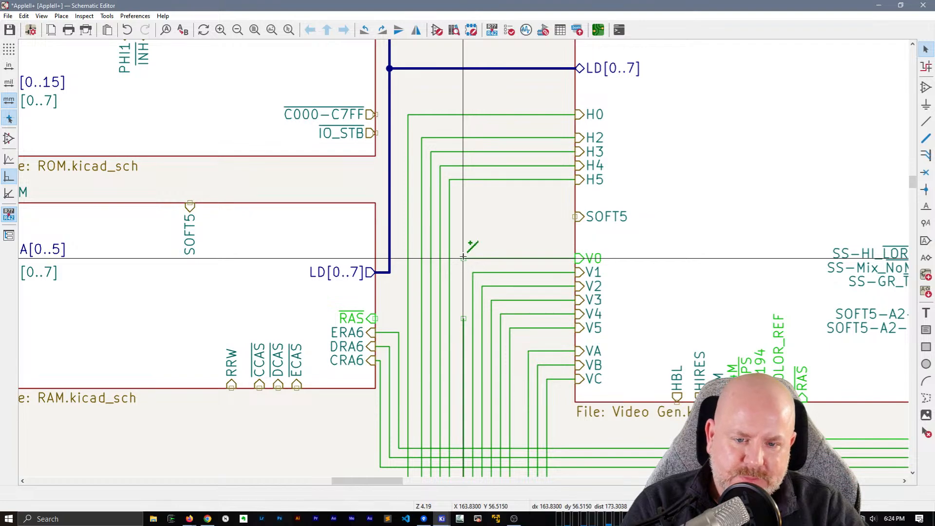
{"action": "left_click", "coordinate": [464, 257]}
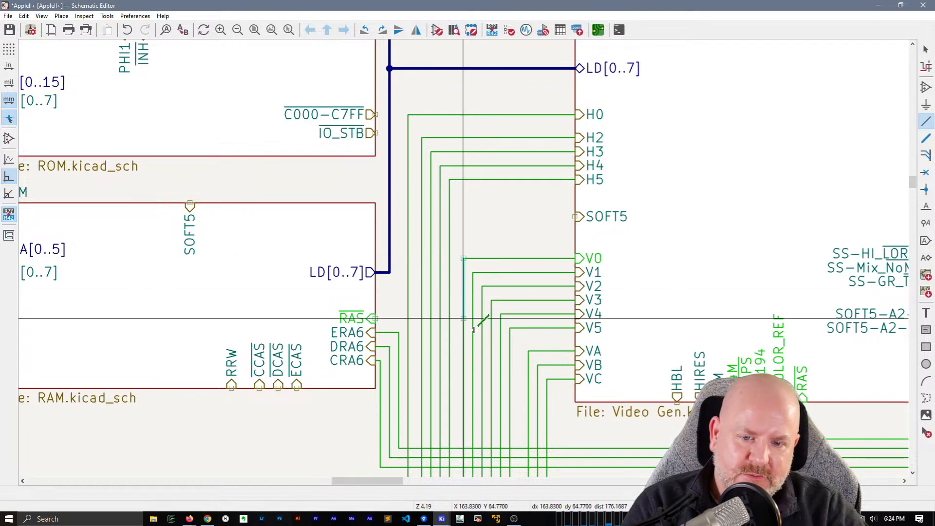
{"action": "key", "text": "Escape"}
{"action": "scroll", "coordinate": [474, 331], "scroll_direction": "down", "scroll_amount": 2}
{"action": "middle_click_drag", "start_coordinate": [465, 330], "coordinate": [469, 190]}
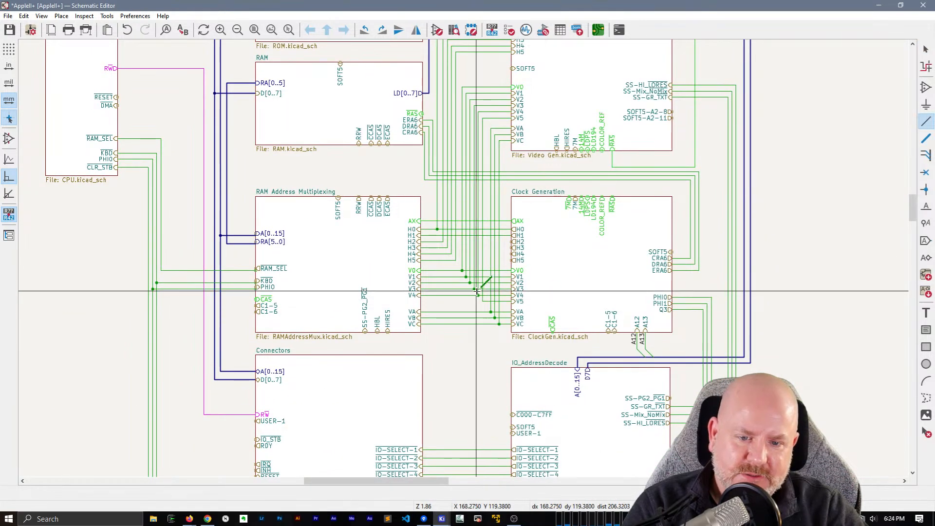
{"action": "scroll", "coordinate": [477, 291], "scroll_direction": "up", "scroll_amount": 1}
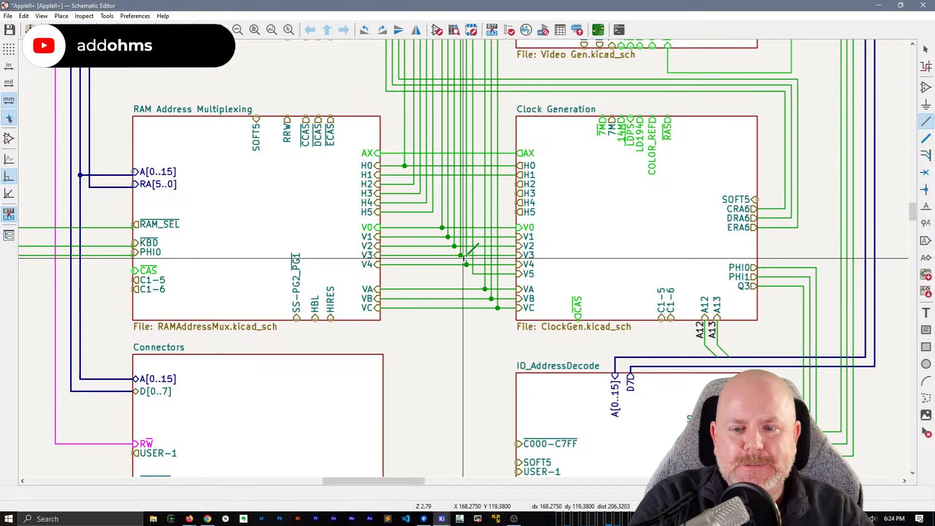
{"action": "key", "text": "Escape"}
{"action": "key", "text": "Escape"}
- Move the CAS pins of Clock Generation and RAM Address Multiplexing to their facing edges above AX and wire them together
{"action": "left_click", "coordinate": [580, 308]}
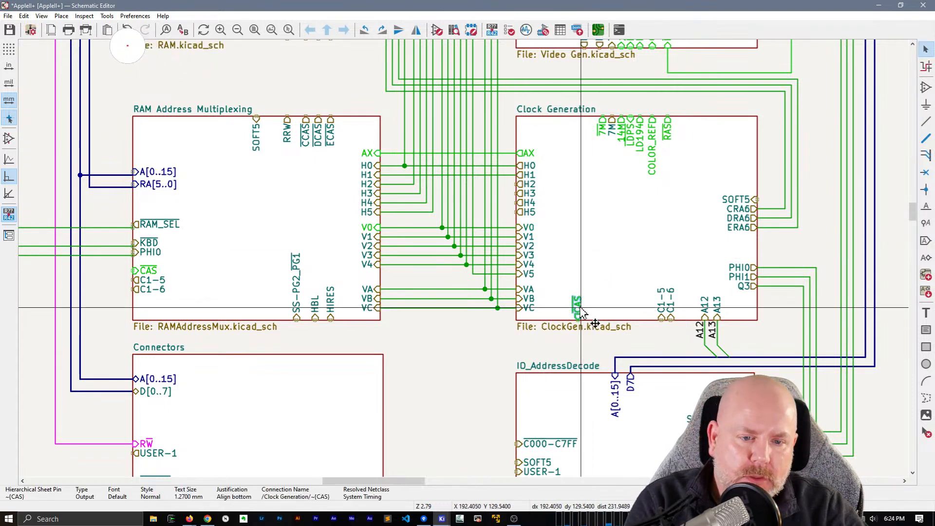
{"action": "left_click_drag", "start_coordinate": [581, 309], "coordinate": [530, 144]}
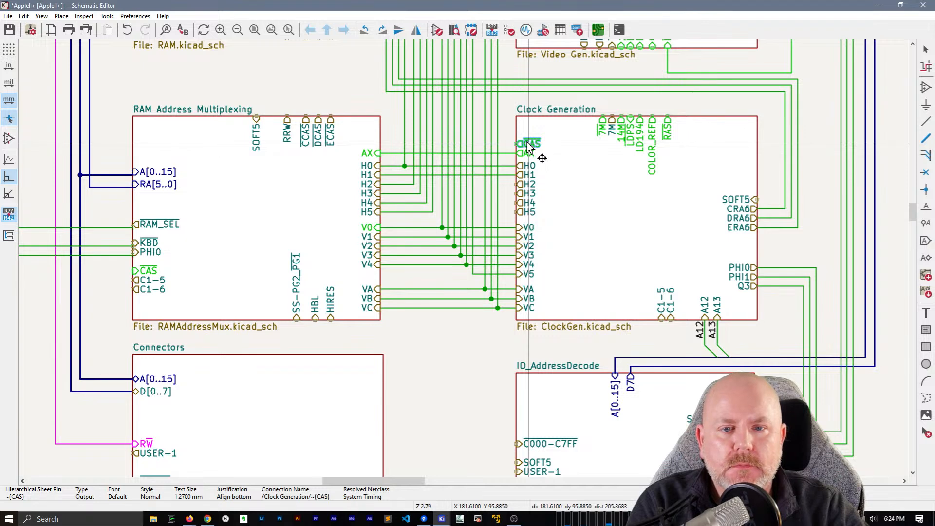
{"action": "left_click", "coordinate": [148, 272]}
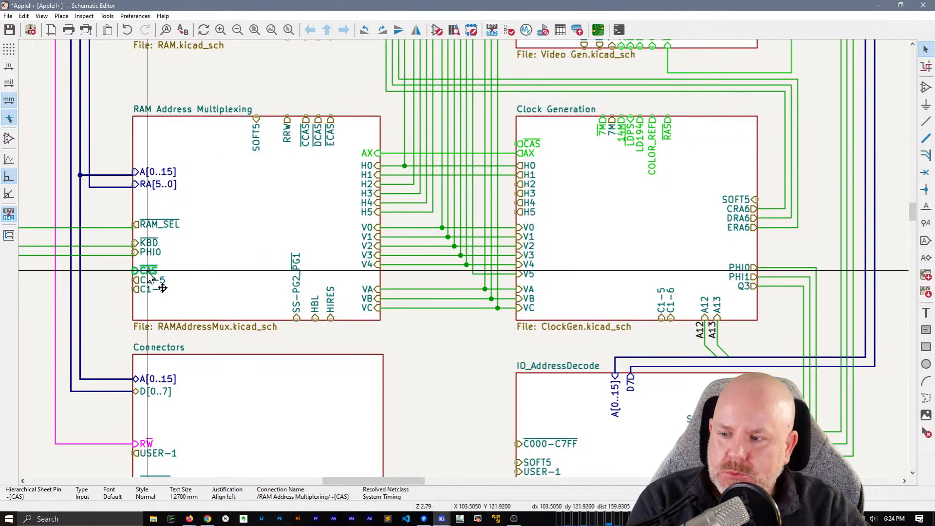
{"action": "left_click_drag", "start_coordinate": [151, 274], "coordinate": [385, 148]}
{"action": "key", "text": "w"}
{"action": "left_click", "coordinate": [518, 144]}
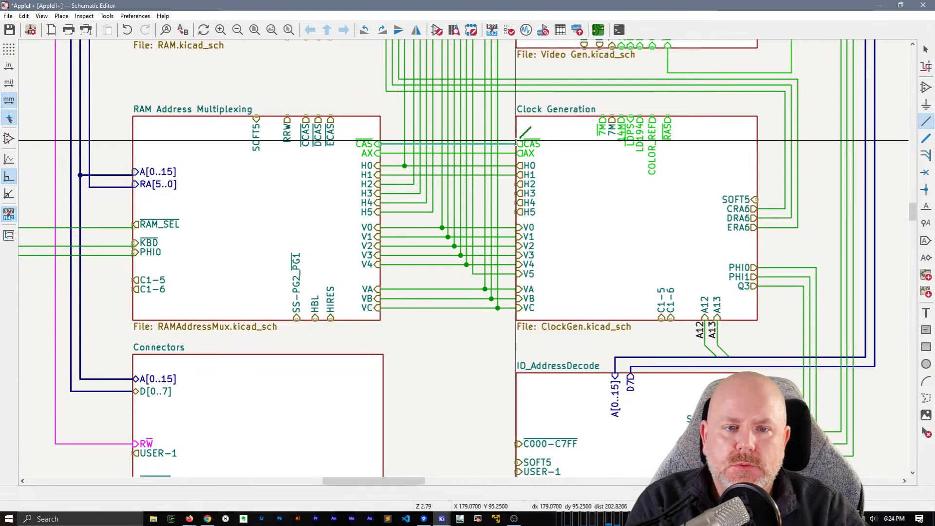
{"action": "key", "text": "Escape"}
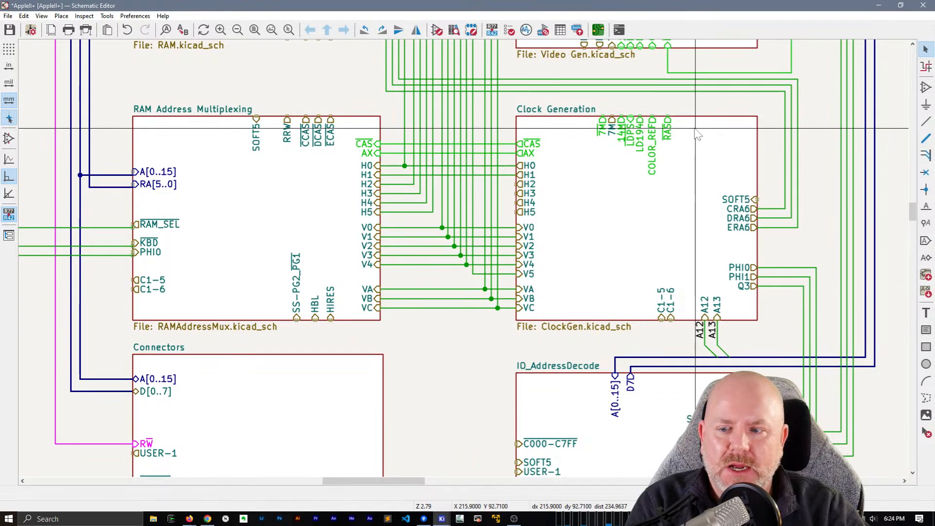
- Shift the vertical H0 wire toward the H2 wire to even out the spacing of the H lines
{"action": "scroll", "coordinate": [490, 78], "scroll_direction": "down", "scroll_amount": 3}
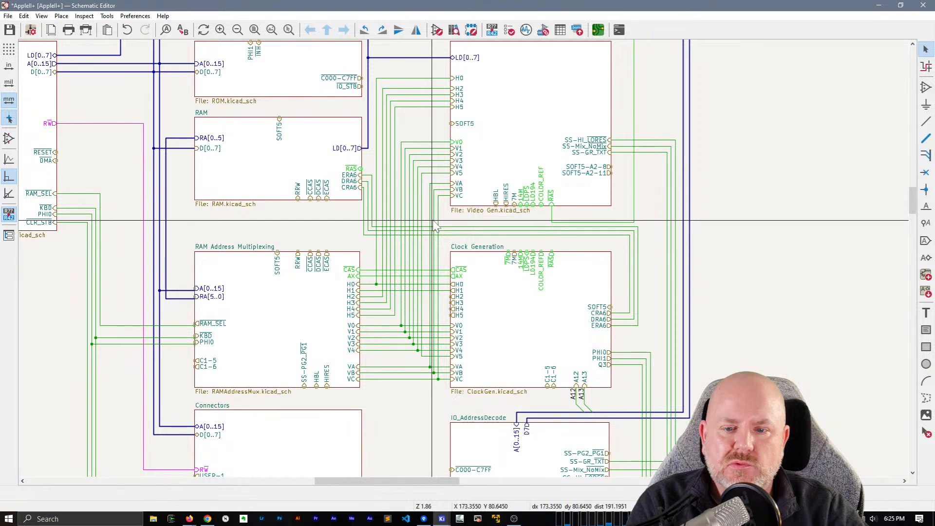
{"action": "scroll", "coordinate": [435, 225], "scroll_direction": "up", "scroll_amount": 3}
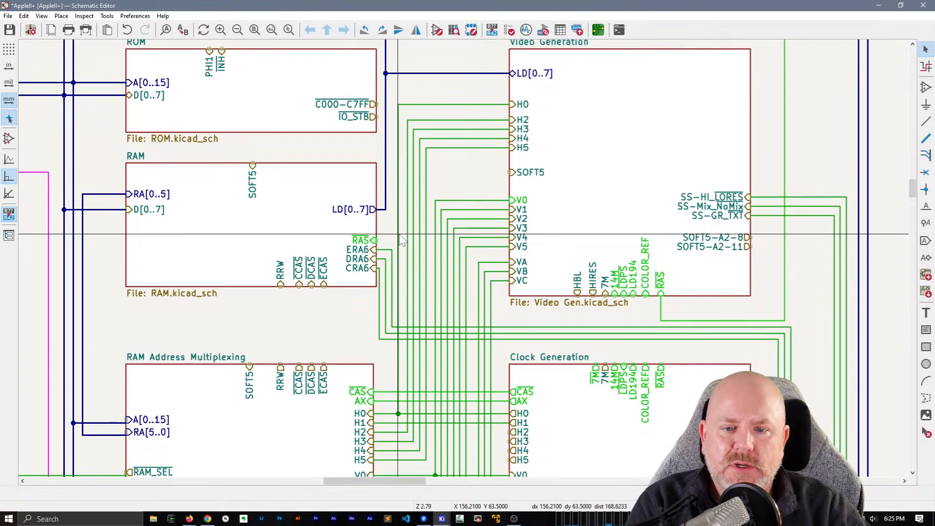
{"action": "left_click", "coordinate": [399, 234]}
{"action": "key", "text": "g"}
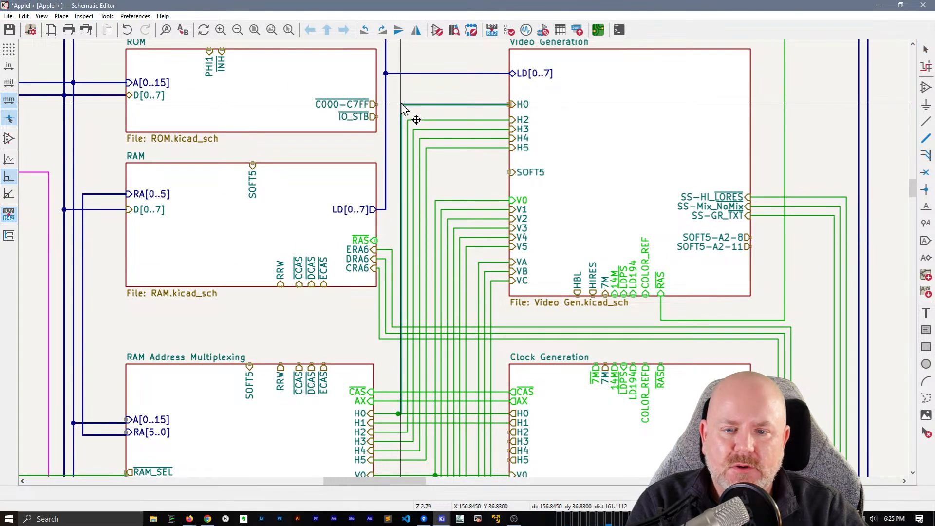
{"action": "left_click", "coordinate": [401, 104]}
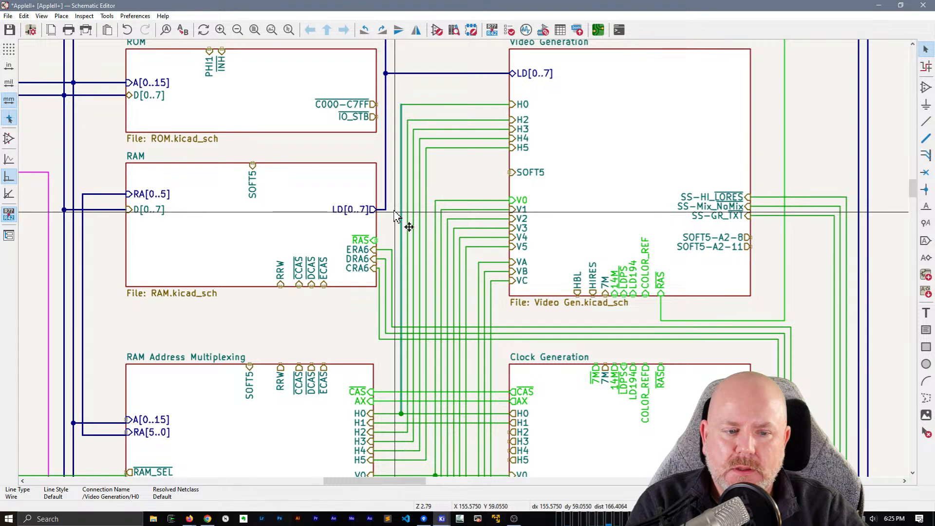
- Wire the corner of Video Generation's RAS line straight down to the RAS pin of Clock Generation
{"action": "middle_click_drag", "start_coordinate": [432, 206], "coordinate": [372, 182]}
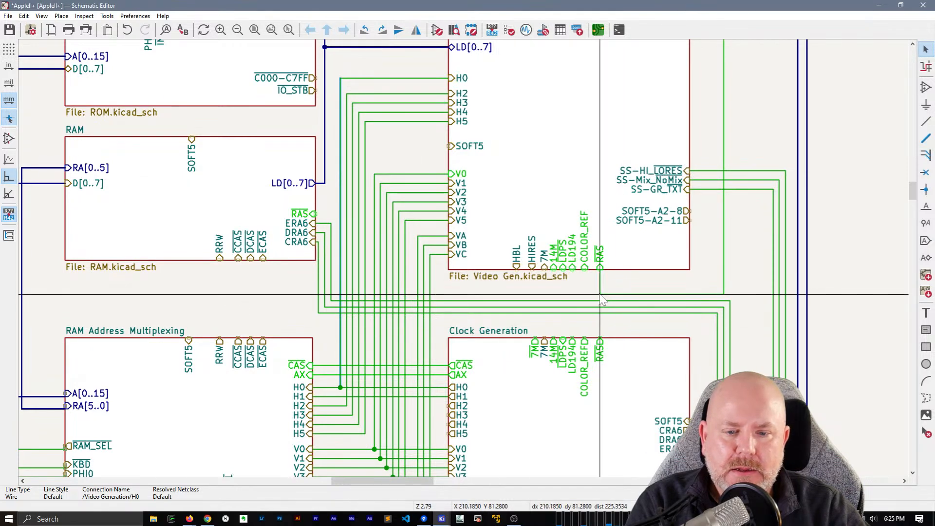
{"action": "key", "text": "w"}
{"action": "left_click", "coordinate": [595, 341]}
{"action": "key", "text": "Escape"}
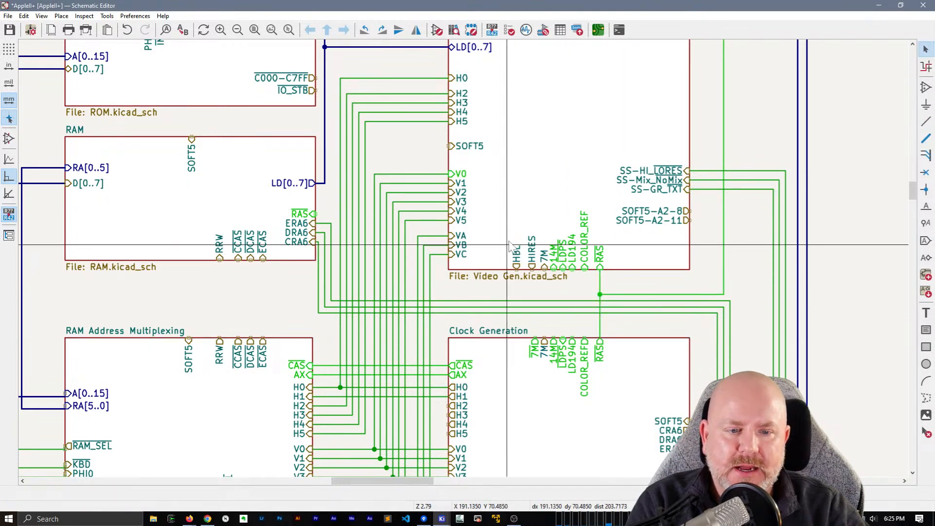
- Route a wire from RAM's RAS pin down and across to the RAS junction between Video Generation and Clock Generation
{"action": "middle_click_drag", "start_coordinate": [534, 227], "coordinate": [548, 310]}
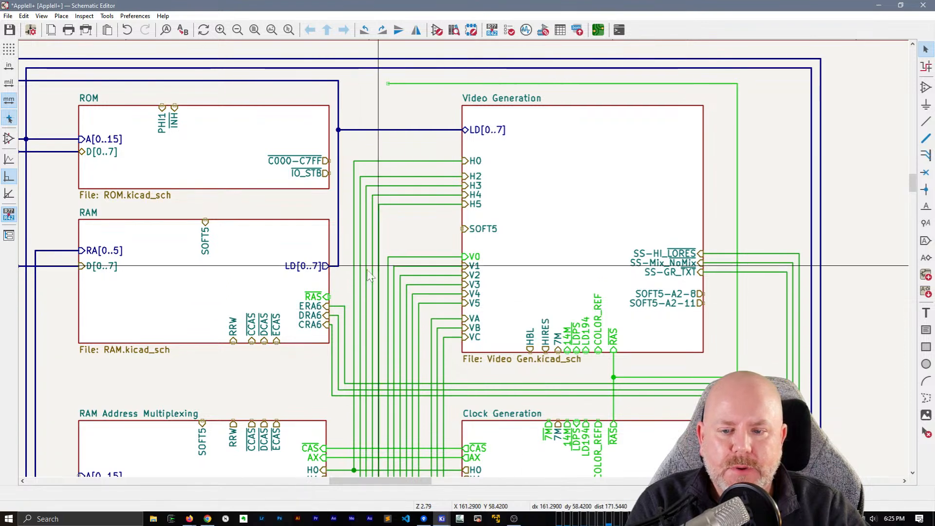
{"action": "key", "text": "w"}
{"action": "left_click", "coordinate": [330, 297]}
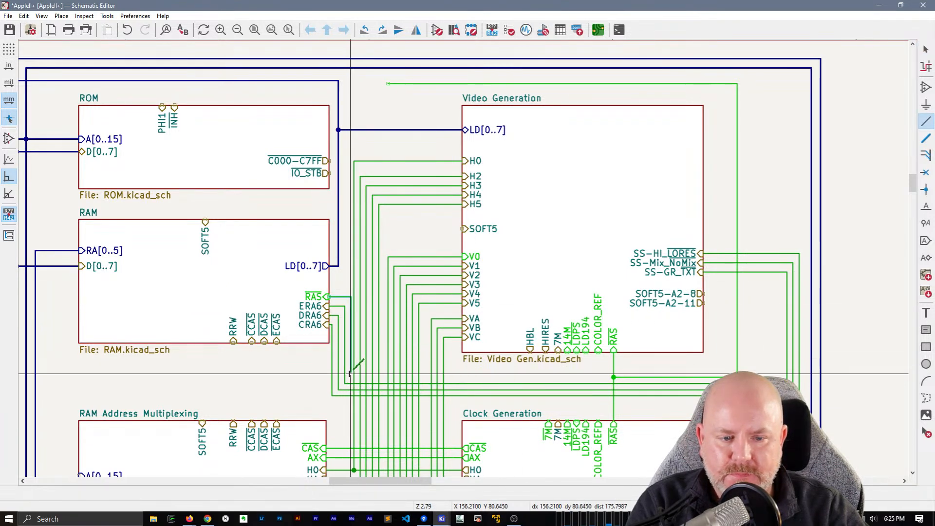
{"action": "left_click", "coordinate": [350, 376]}
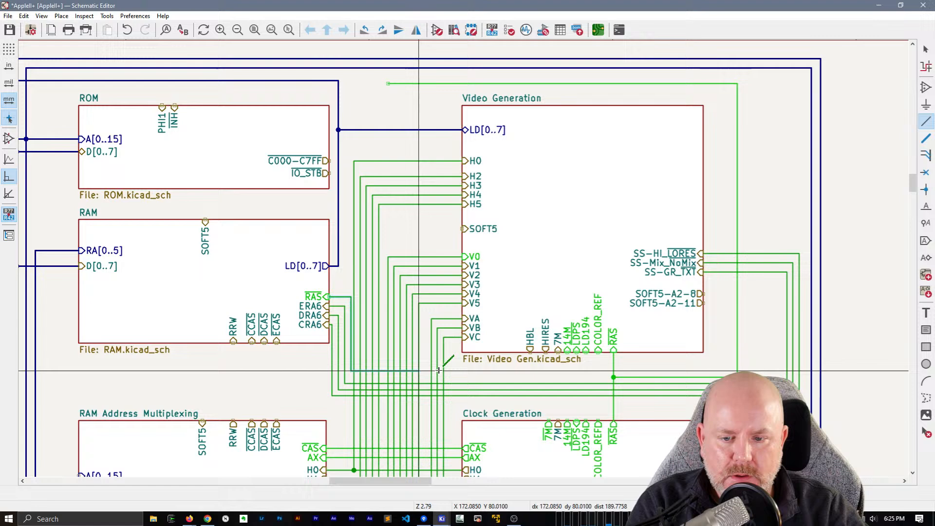
{"action": "left_click", "coordinate": [614, 377]}
{"action": "key", "text": "Escape"}
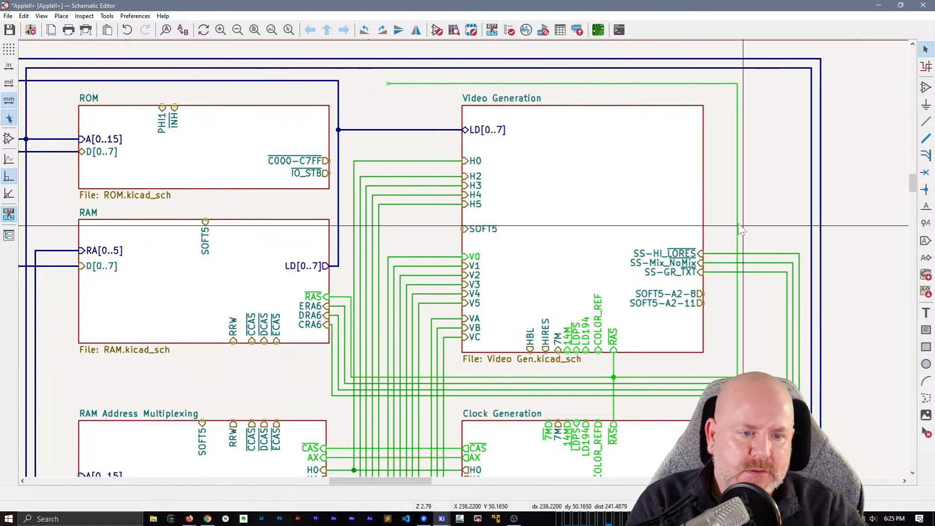
- Delete the leftover vertical and horizontal wires of the old RAS route around Video Generation
{"action": "left_click", "coordinate": [736, 225]}
{"action": "key", "text": "Delete"}
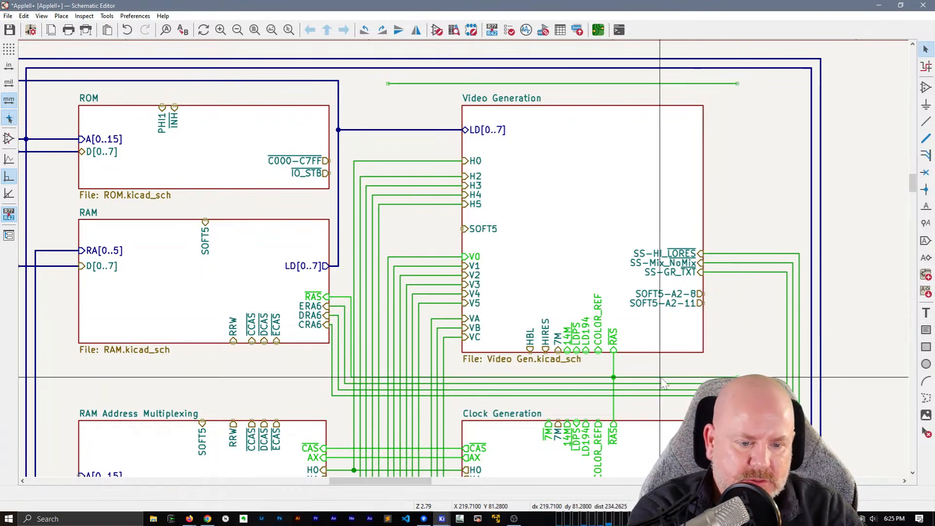
{"action": "left_click", "coordinate": [629, 84]}
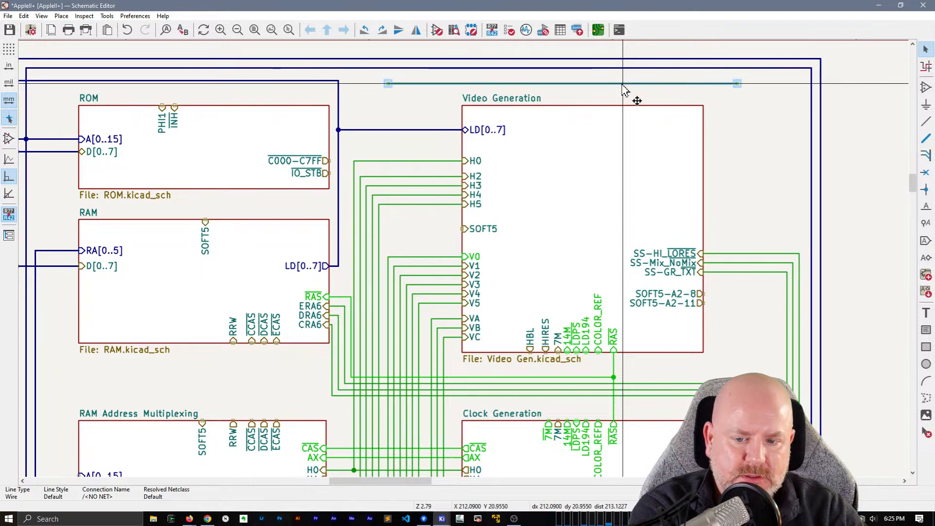
{"action": "key", "text": "Delete"}
- Shift the vertical H5, H4, H3, H2 and H0 wires one by one toward the V0 wire, keeping their spacing even
{"action": "scroll", "coordinate": [463, 258], "scroll_direction": "up", "scroll_amount": 3}
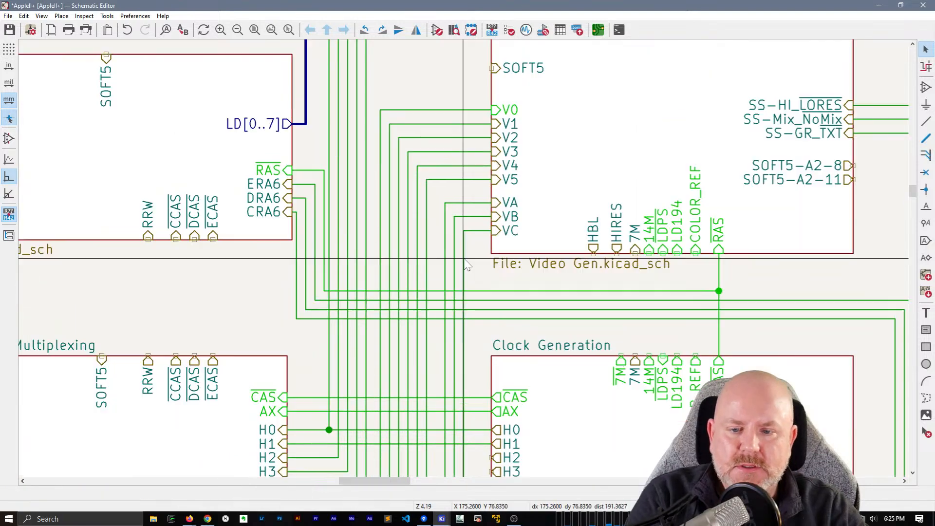
{"action": "scroll", "coordinate": [464, 258], "scroll_direction": "down", "scroll_amount": 3}
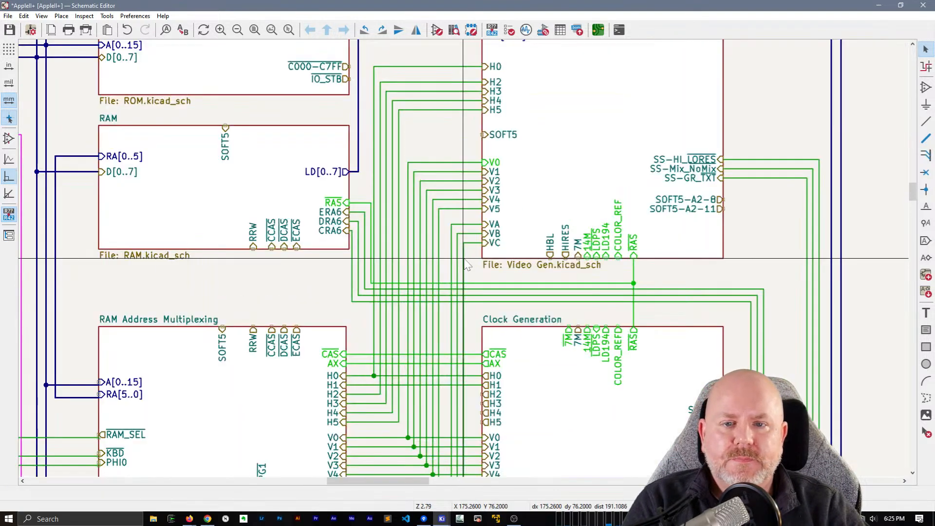
{"action": "key", "text": "g"}
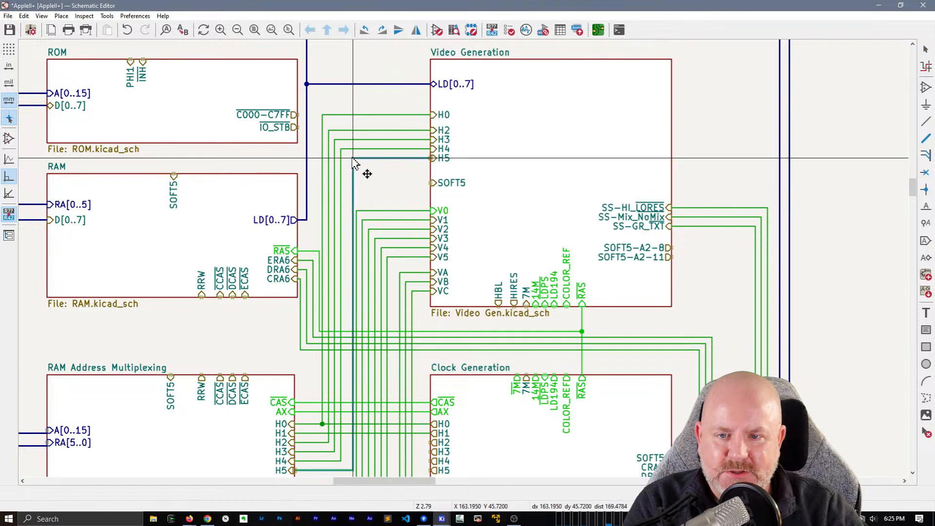
{"action": "left_click", "coordinate": [339, 165]}
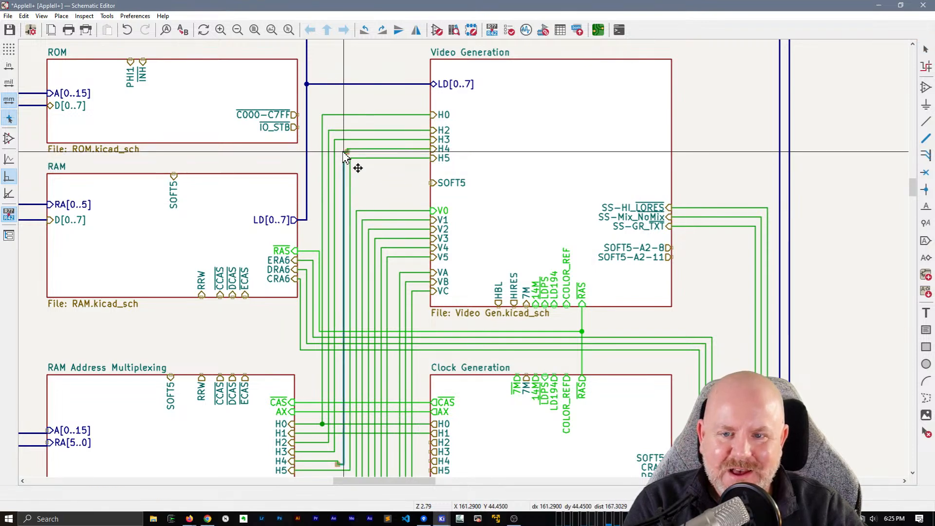
{"action": "key", "text": "g"}
{"action": "left_click", "coordinate": [344, 152]}
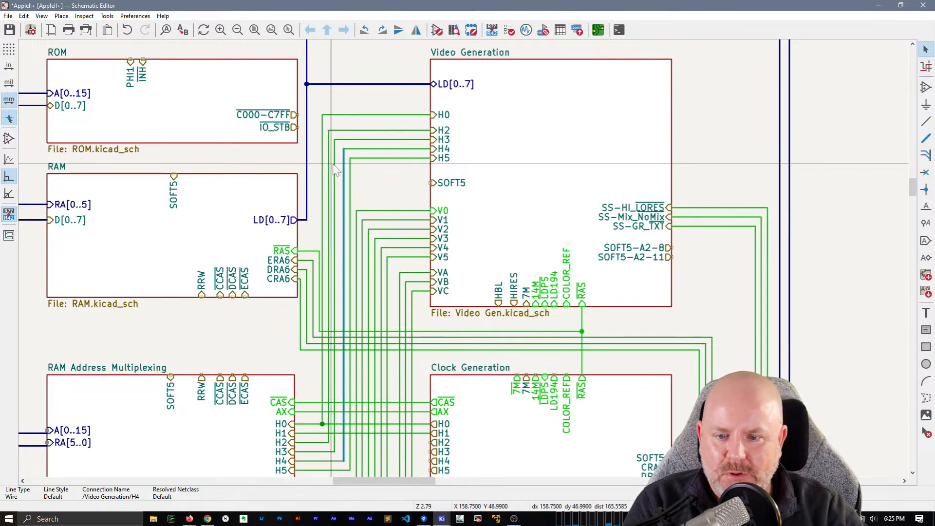
{"action": "key", "text": "g"}
{"action": "left_click", "coordinate": [338, 141]}
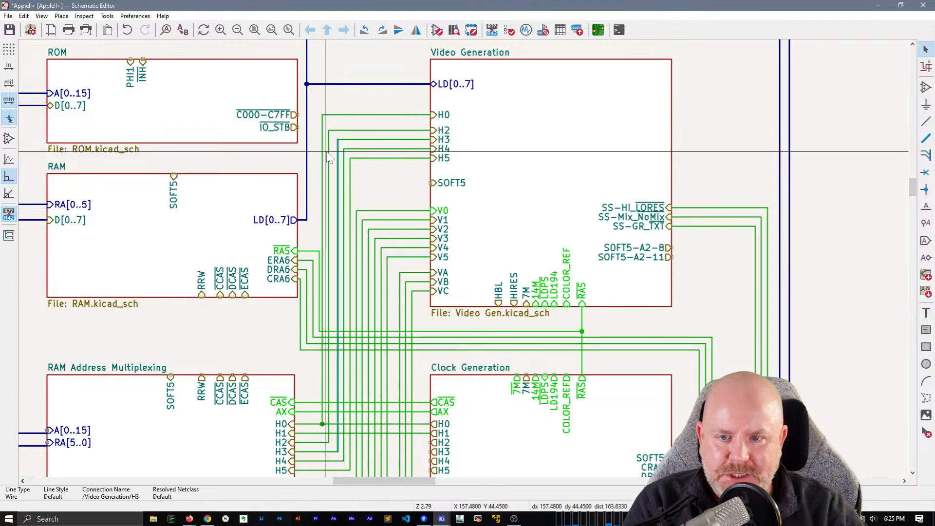
{"action": "key", "text": "g"}
{"action": "left_click", "coordinate": [331, 130]}
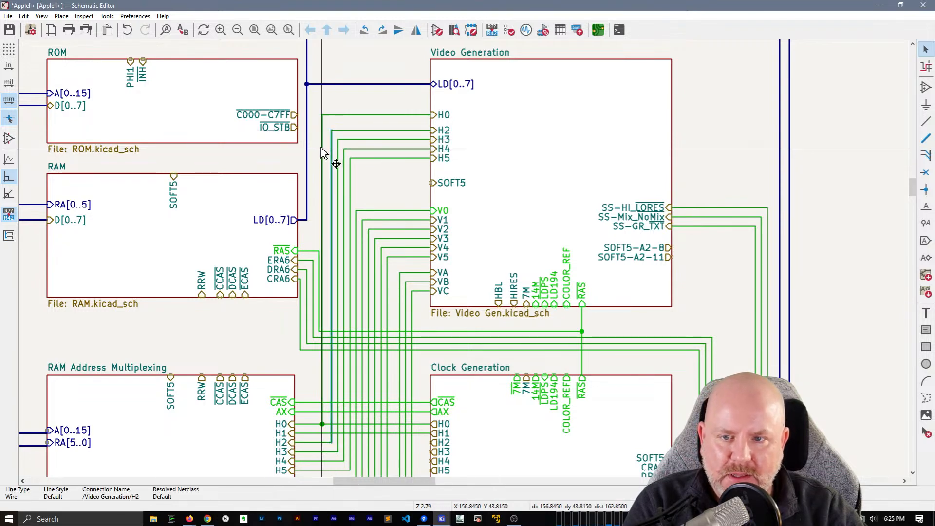
{"action": "key", "text": "g"}
{"action": "left_click", "coordinate": [325, 115]}
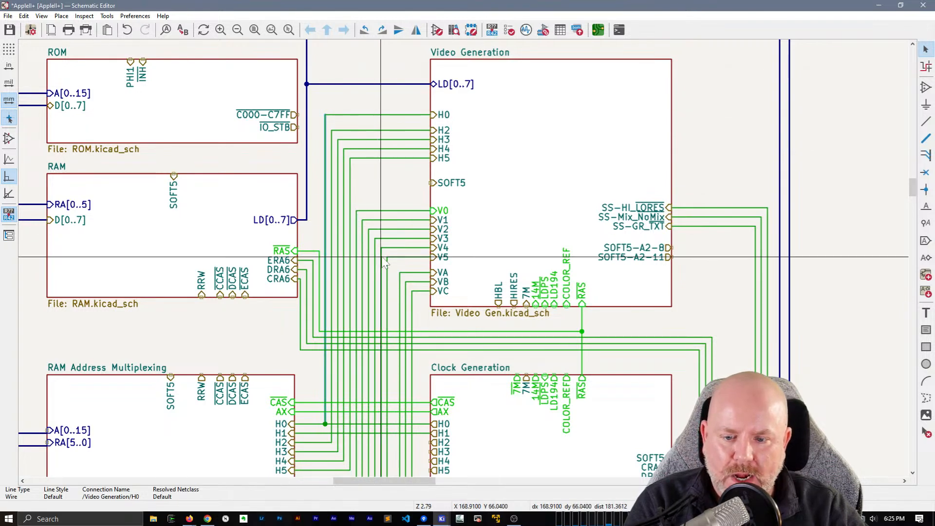
{"action": "left_click", "coordinate": [402, 192]}
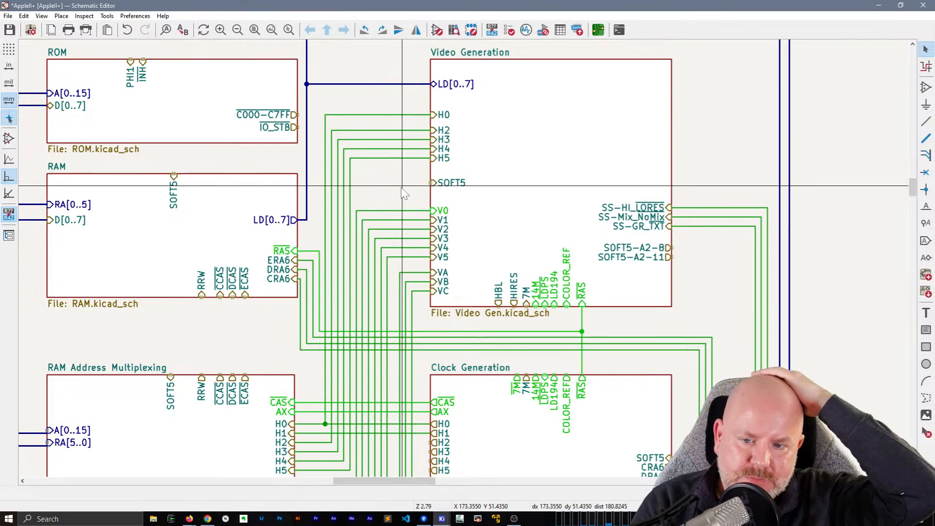
- Align the A[0..15], RA[5..0], RAM_SEL, KBD and PHI0 wires with their pins on the RAM Address Multiplexing block
{"action": "scroll", "coordinate": [403, 192], "scroll_direction": "down", "scroll_amount": 3}
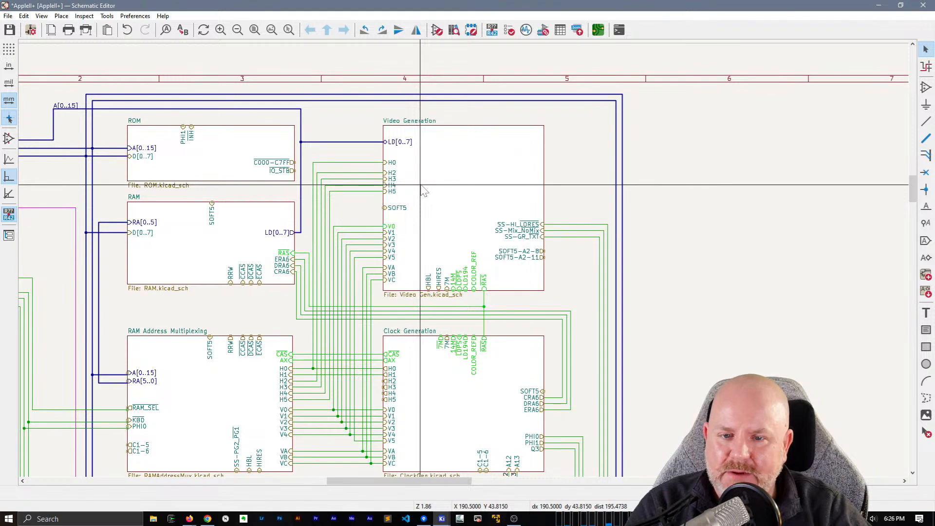
{"action": "middle_click_drag", "start_coordinate": [571, 181], "coordinate": [646, 163]}
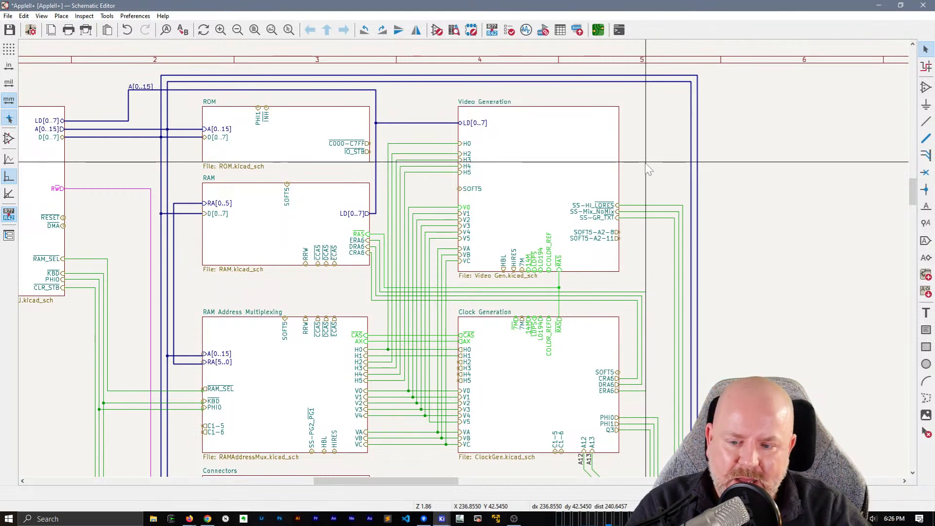
{"action": "scroll", "coordinate": [237, 370], "scroll_direction": "up", "scroll_amount": 3}
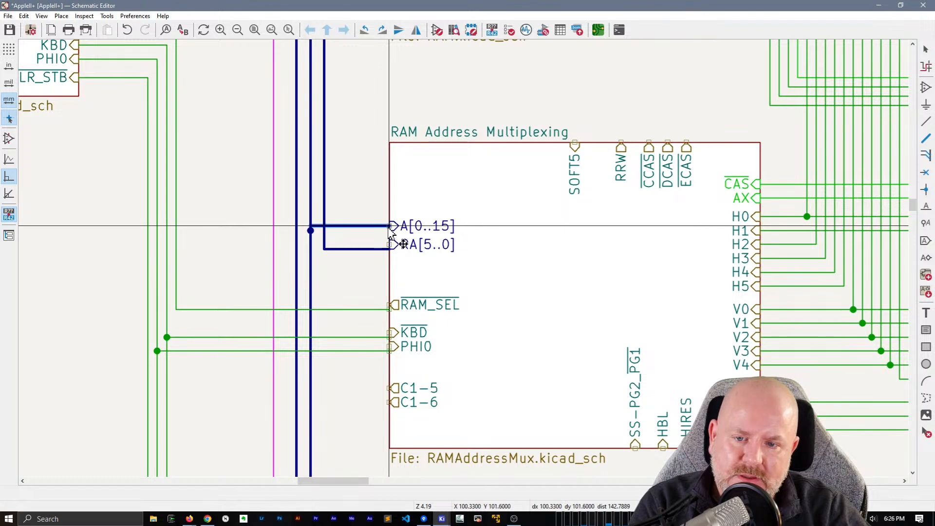
{"action": "left_click_drag", "start_coordinate": [389, 227], "coordinate": [389, 245]}
{"action": "left_click_drag", "start_coordinate": [353, 310], "coordinate": [389, 305]}
{"action": "left_click_drag", "start_coordinate": [361, 376], "coordinate": [349, 324]}
{"action": "left_click_drag", "start_coordinate": [347, 338], "coordinate": [390, 334]}
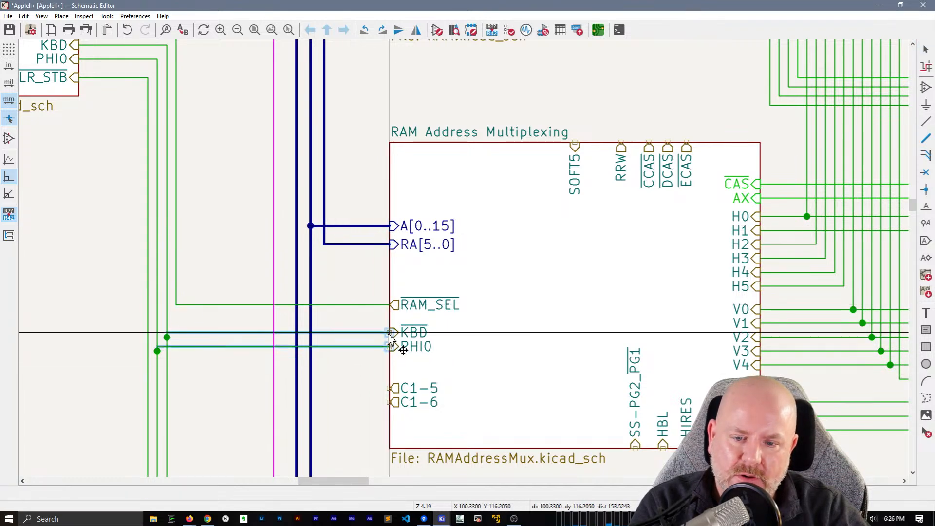
{"action": "scroll", "coordinate": [385, 343], "scroll_direction": "down", "scroll_amount": 2}
{"action": "scroll", "coordinate": [613, 242], "scroll_direction": "up", "scroll_amount": 1}
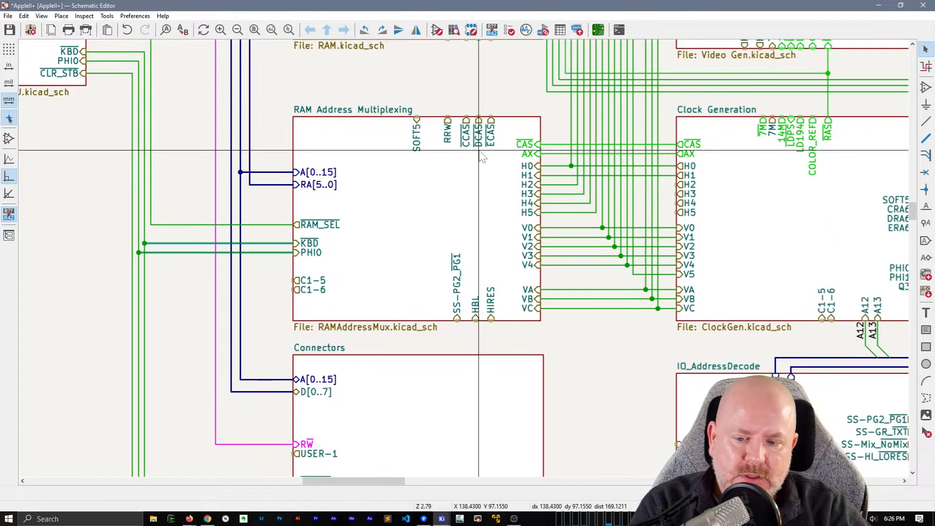
- Move Video Generation's SOFT5 pin to its bottom edge and Clock Generation's SOFT5 pin to its top edge, both just right of RAS
{"action": "scroll", "coordinate": [482, 156], "scroll_direction": "down", "scroll_amount": 4}
{"action": "scroll", "coordinate": [463, 259], "scroll_direction": "up", "scroll_amount": 2}
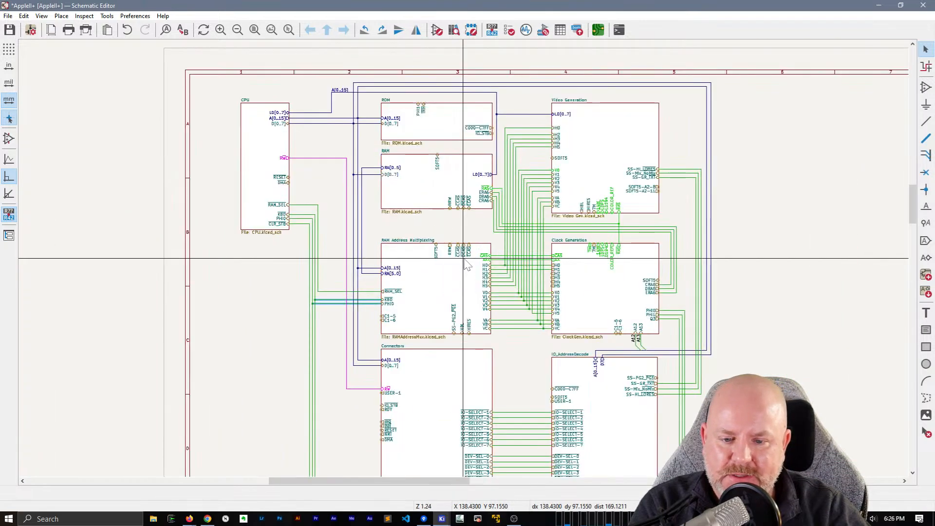
{"action": "middle_click_drag", "start_coordinate": [501, 204], "coordinate": [483, 327]}
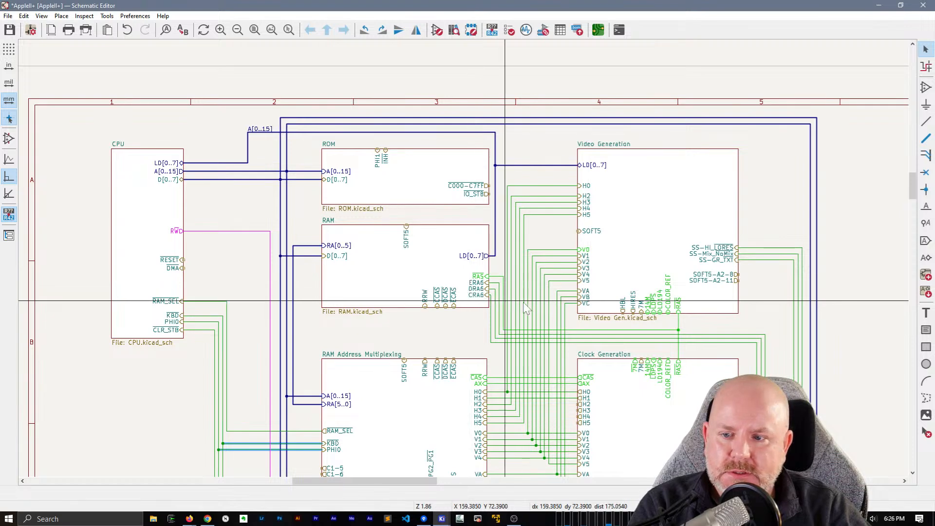
{"action": "middle_click_drag", "start_coordinate": [526, 304], "coordinate": [479, 254]}
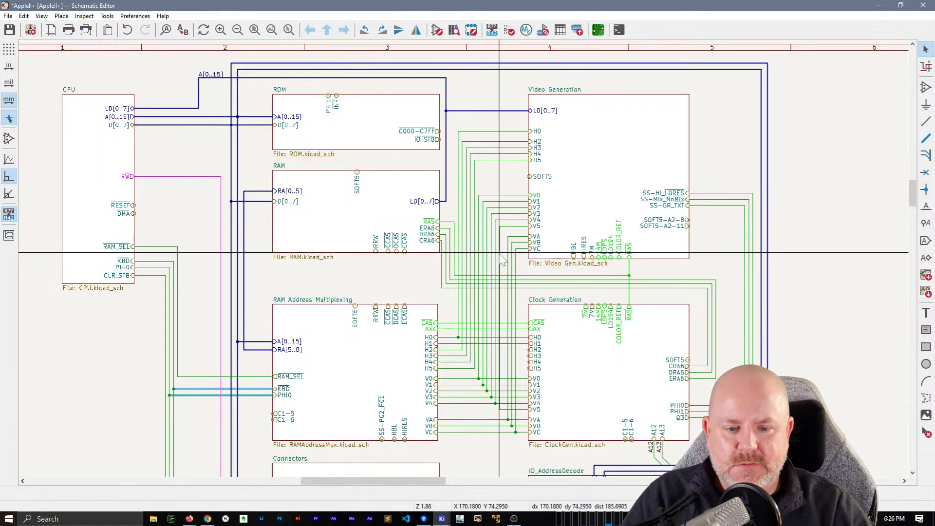
{"action": "middle_click_drag", "start_coordinate": [504, 257], "coordinate": [416, 254]}
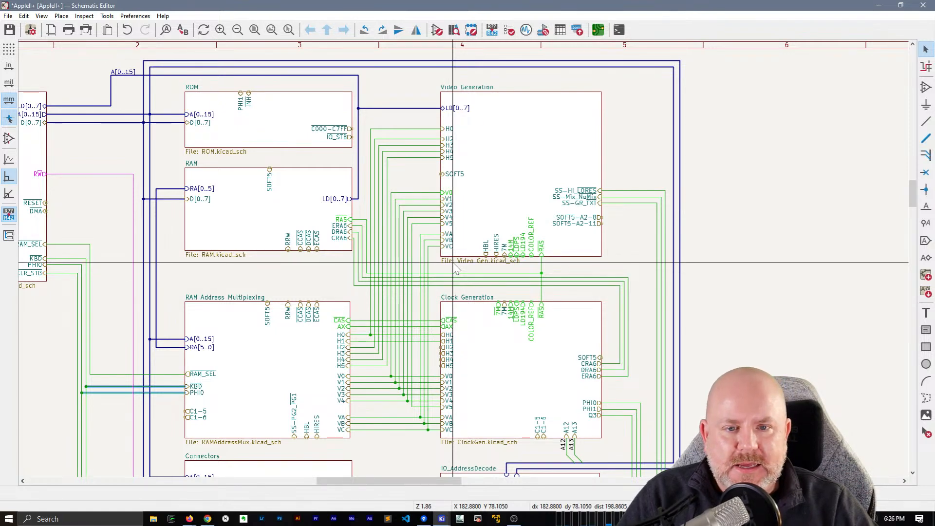
{"action": "left_click", "coordinate": [463, 176]}
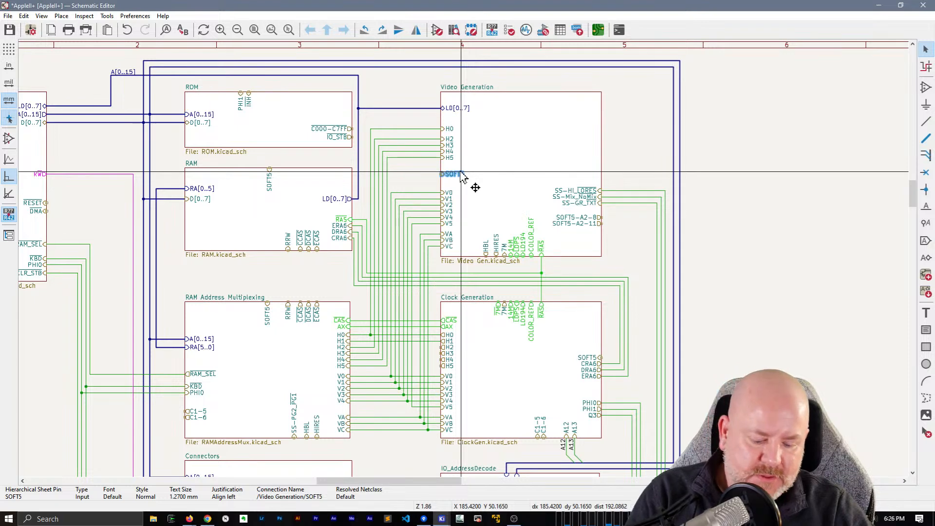
{"action": "left_click_drag", "start_coordinate": [463, 177], "coordinate": [553, 258]}
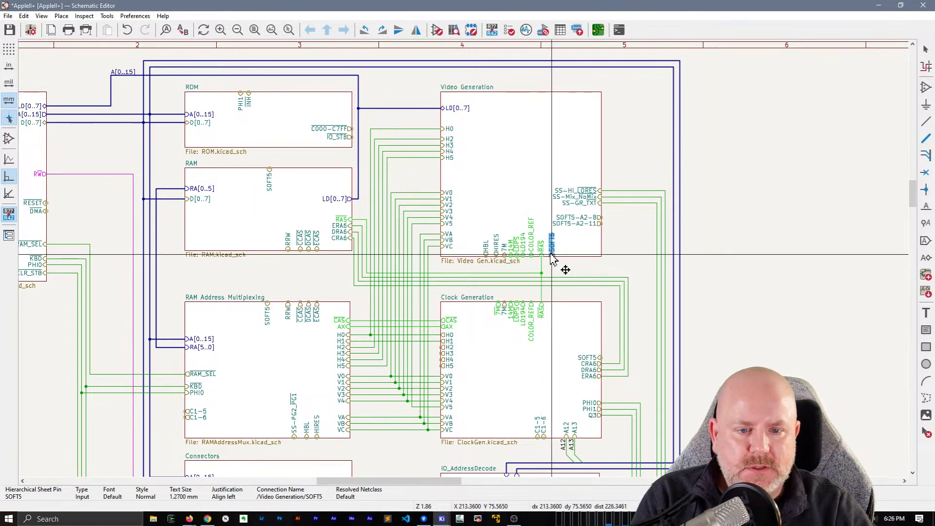
{"action": "left_click", "coordinate": [589, 358]}
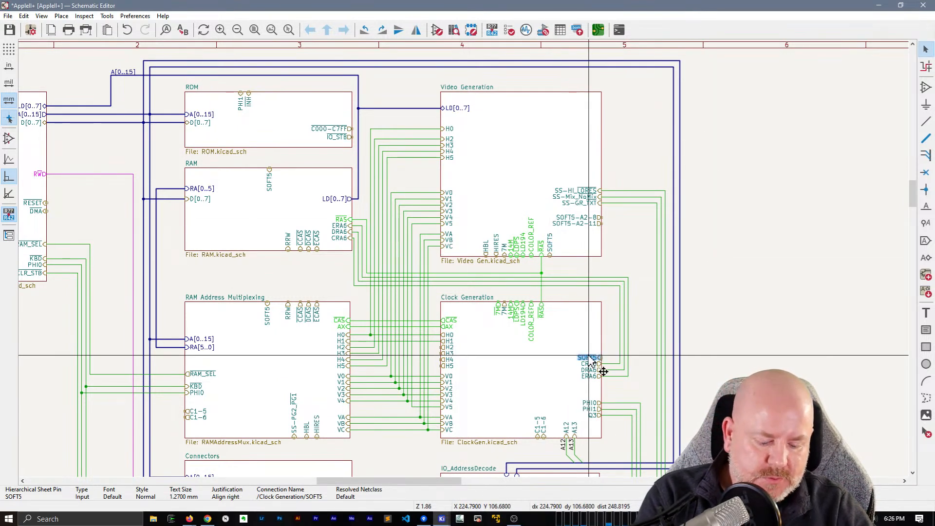
{"action": "left_click_drag", "start_coordinate": [591, 359], "coordinate": [553, 291]}
- Wire Video Generation's SOFT5 pin straight down to Clock Generation's SOFT5 pin
{"action": "scroll", "coordinate": [554, 290], "scroll_direction": "up", "scroll_amount": 4}
{"action": "left_click", "coordinate": [449, 147]}
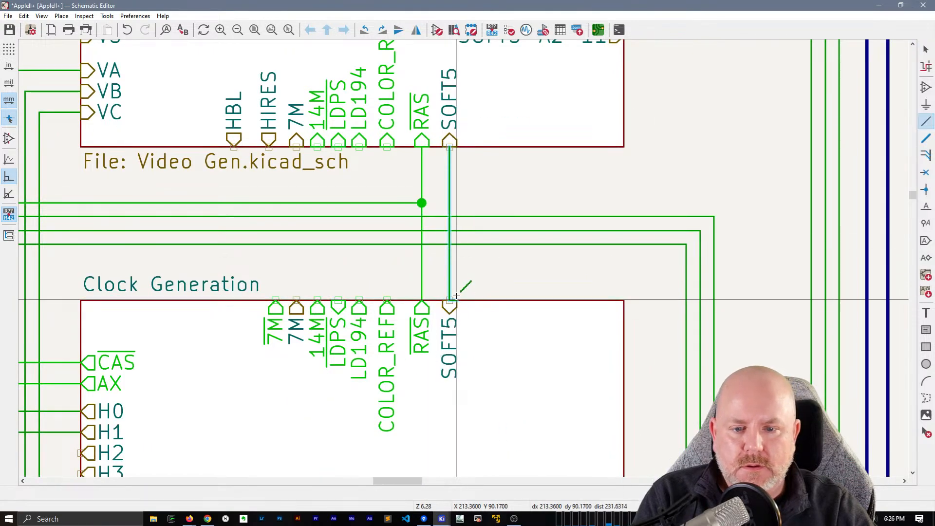
{"action": "left_click", "coordinate": [449, 300]}
{"action": "scroll", "coordinate": [504, 292], "scroll_direction": "down", "scroll_amount": 5}
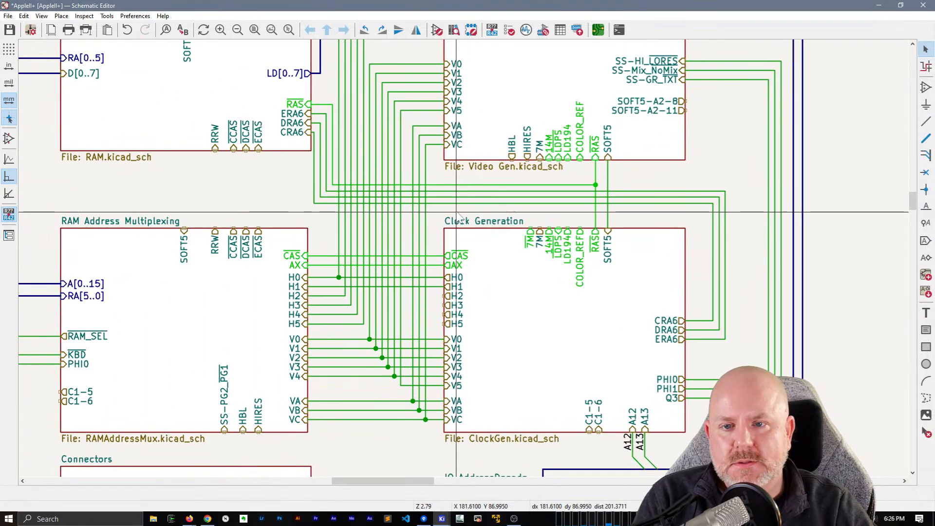
- Route a wire from ROM's PHI1 pin up, across above Video Generation and down to Clock Generation's PHI1 wire
{"action": "scroll", "coordinate": [318, 254], "scroll_direction": "up", "scroll_amount": 1}
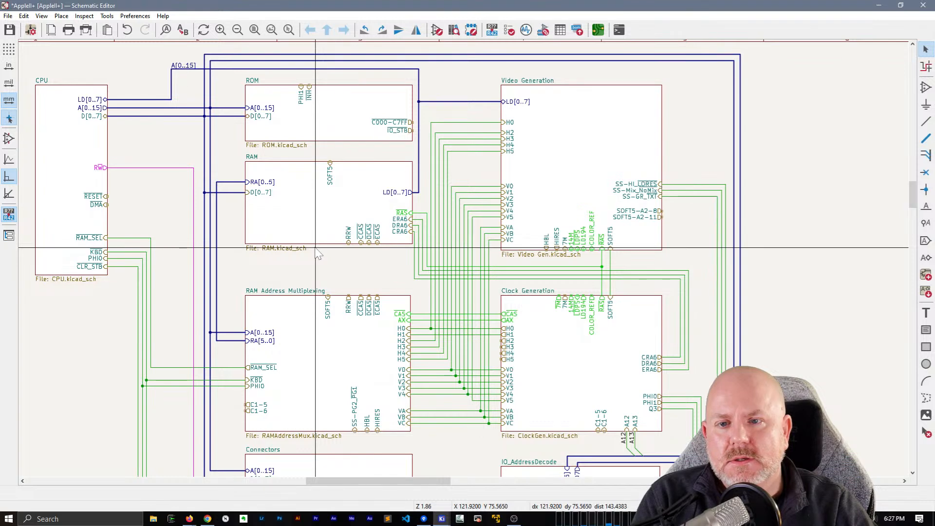
{"action": "middle_click_drag", "start_coordinate": [373, 207], "coordinate": [350, 206]}
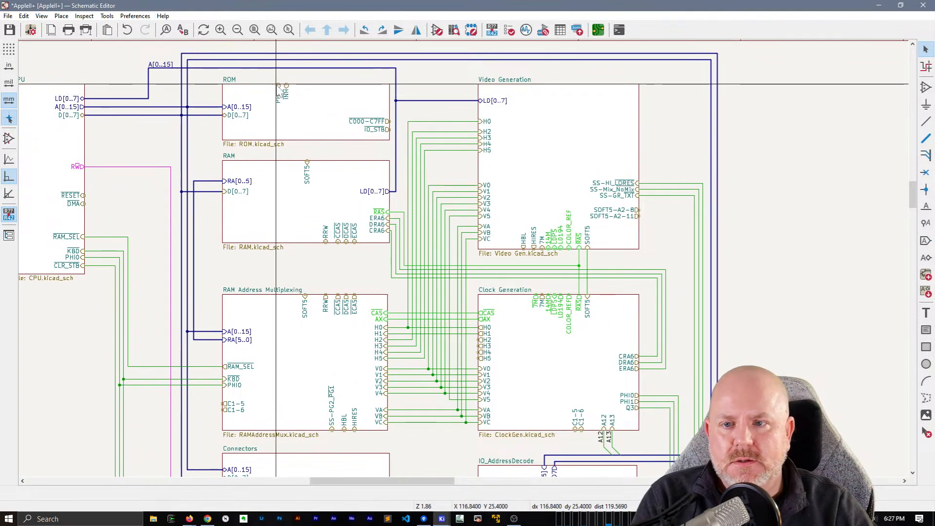
{"action": "scroll", "coordinate": [276, 88], "scroll_direction": "up", "scroll_amount": 1}
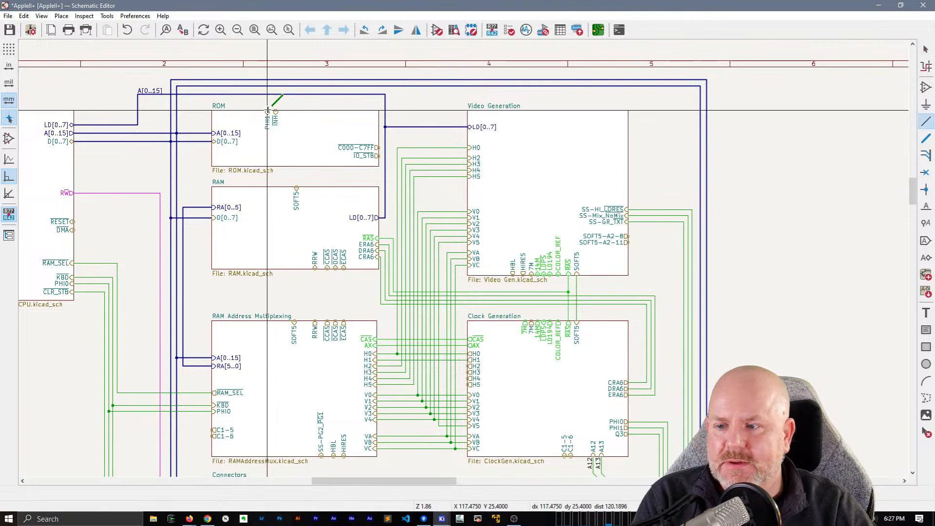
{"action": "left_click", "coordinate": [268, 110]}
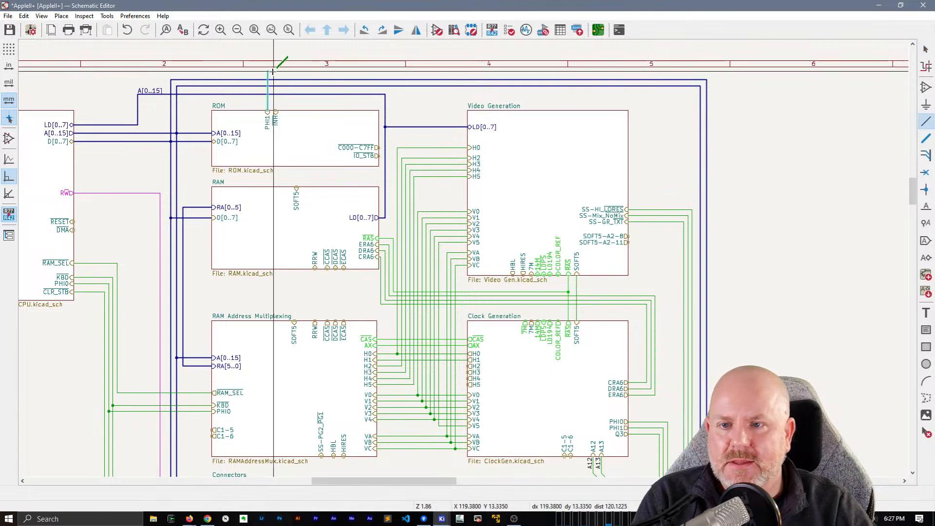
{"action": "left_click", "coordinate": [663, 74]}
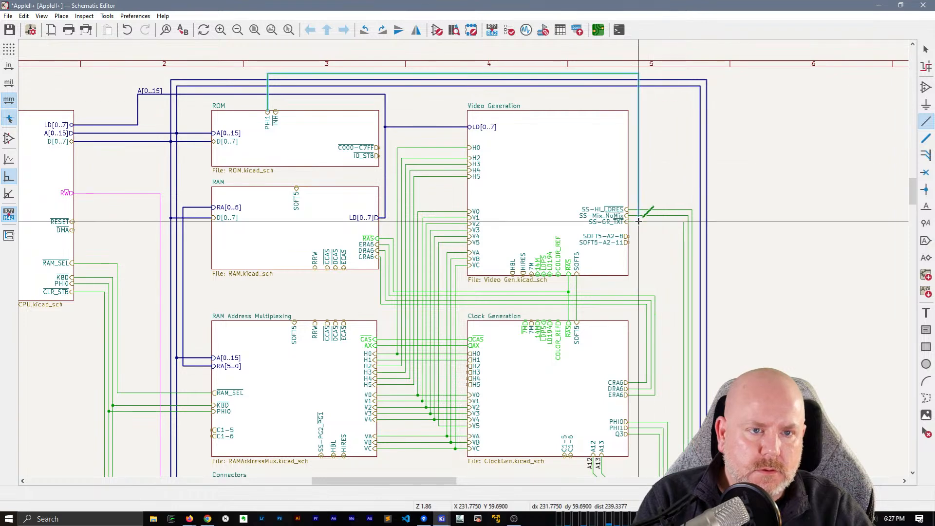
{"action": "left_click", "coordinate": [663, 428]}
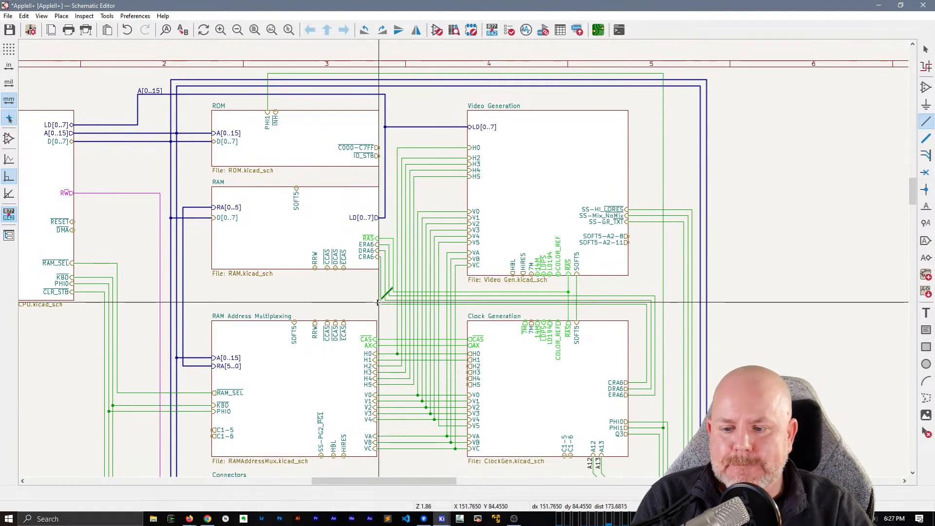
- Look over the unwired pins on the left edge of the Connectors block and open the CPU sheet
{"action": "middle_click_drag", "start_coordinate": [339, 309], "coordinate": [409, 284]}
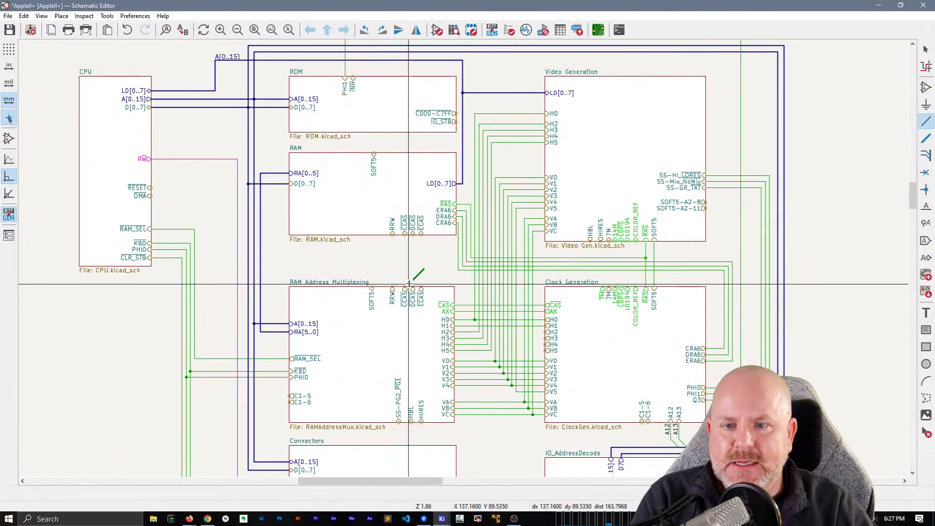
{"action": "middle_click_drag", "start_coordinate": [410, 284], "coordinate": [419, 156]}
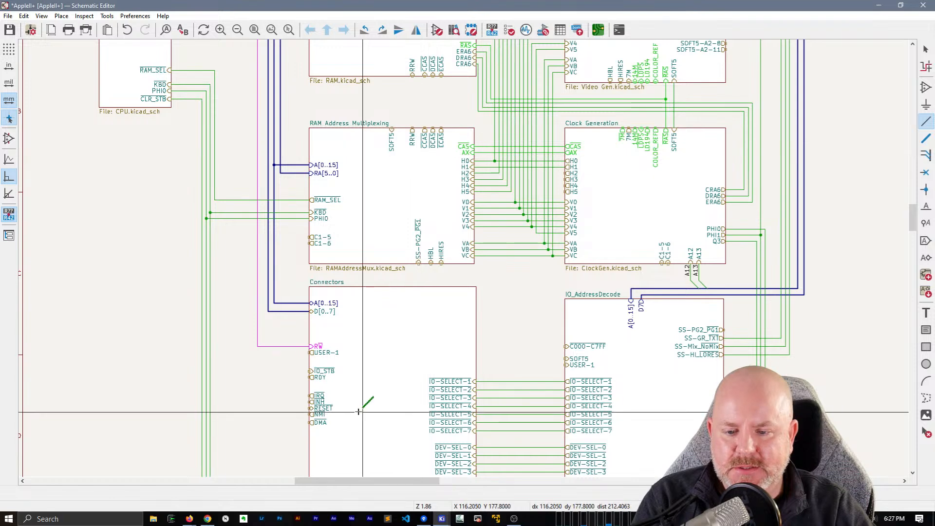
{"action": "scroll", "coordinate": [366, 406], "scroll_direction": "up", "scroll_amount": 3}
{"action": "scroll", "coordinate": [362, 249], "scroll_direction": "down", "scroll_amount": 5}
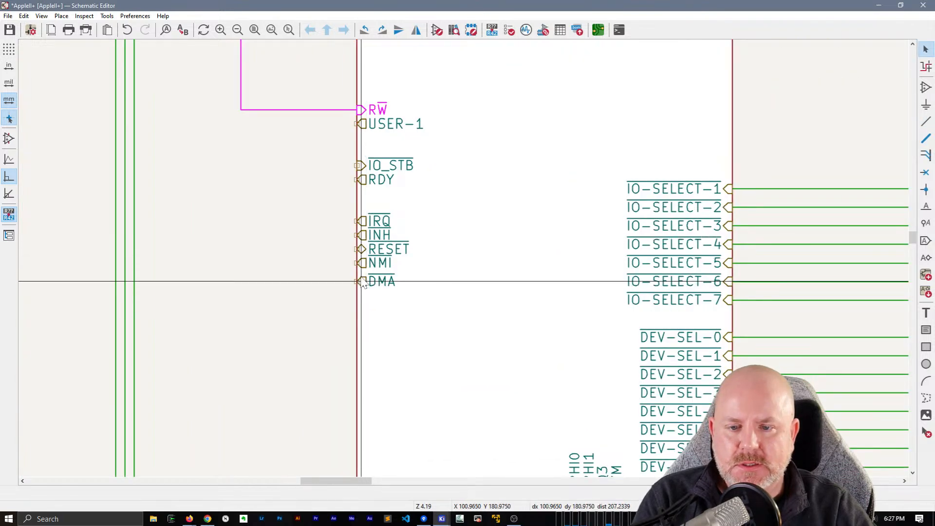
{"action": "middle_click_drag", "start_coordinate": [407, 237], "coordinate": [407, 254]}
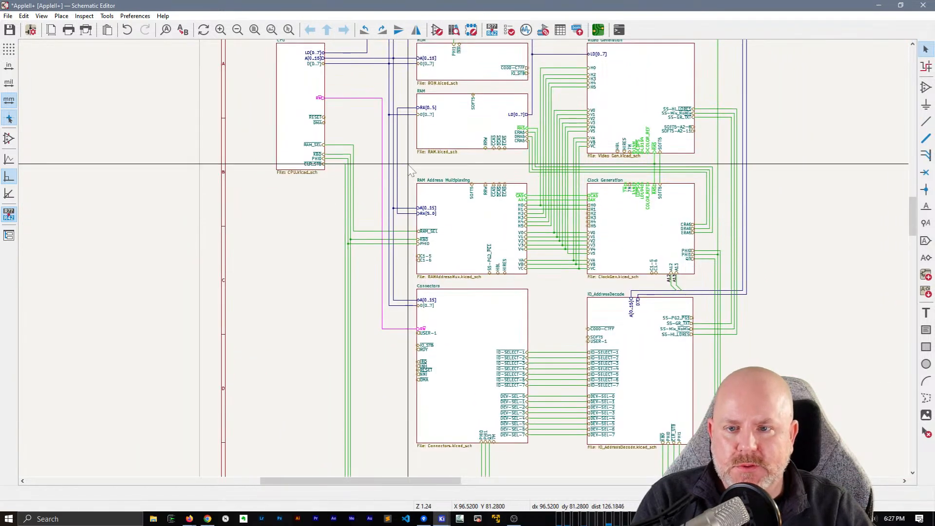
{"action": "middle_click_drag", "start_coordinate": [379, 151], "coordinate": [368, 168]}
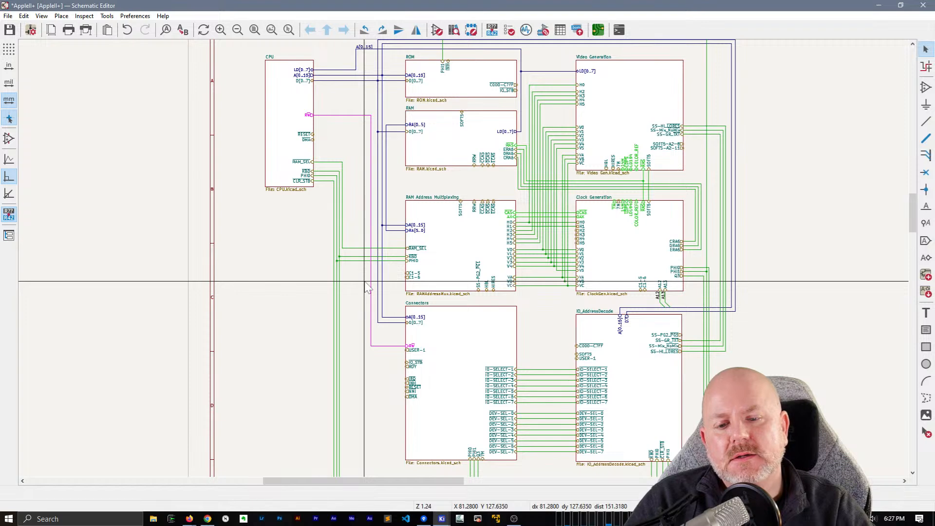
{"action": "double_click", "coordinate": [287, 117]}
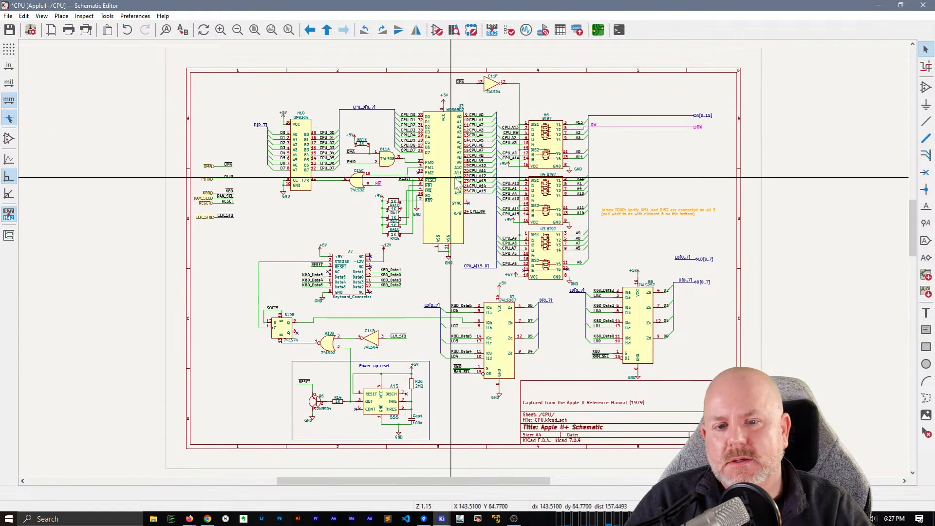
- Check the wire on the MOS6502's IRQ pin in the CPU sheet and save the schematic
{"action": "scroll", "coordinate": [444, 180], "scroll_direction": "up", "scroll_amount": 2}
{"action": "scroll", "coordinate": [464, 261], "scroll_direction": "up", "scroll_amount": 2}
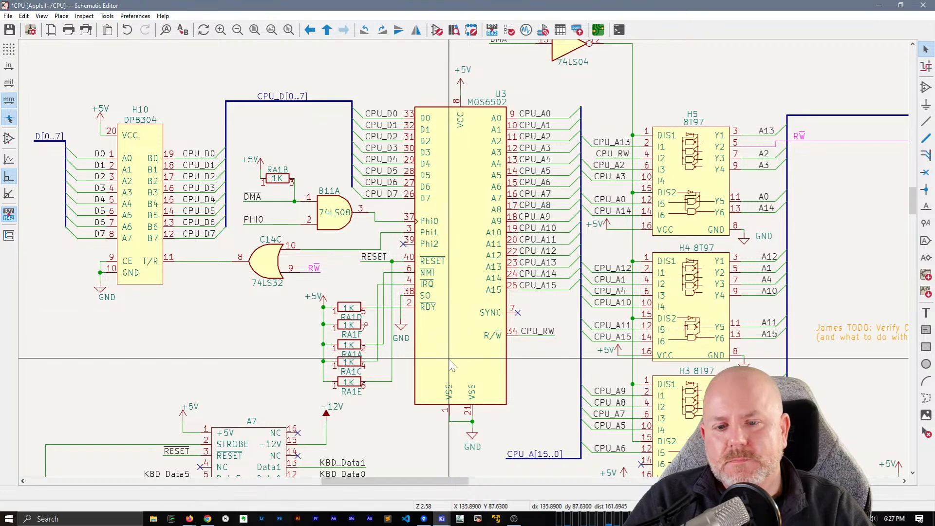
{"action": "left_click", "coordinate": [395, 289]}
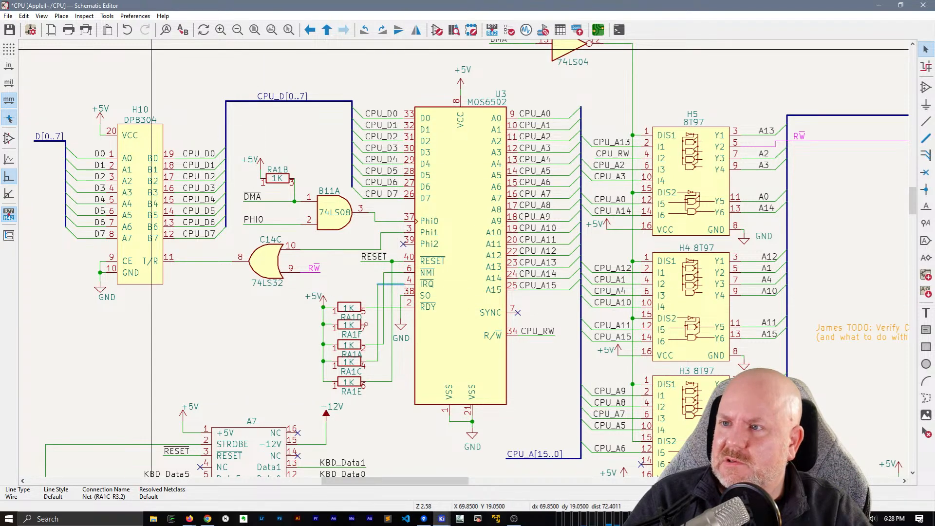
{"action": "key", "text": "alt+Tab"}
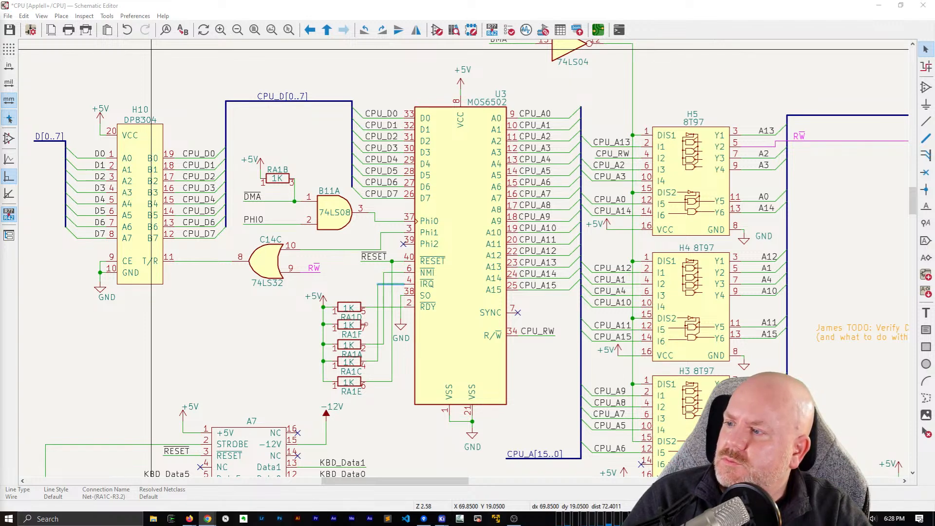
{"action": "key", "text": "ctrl+s"}
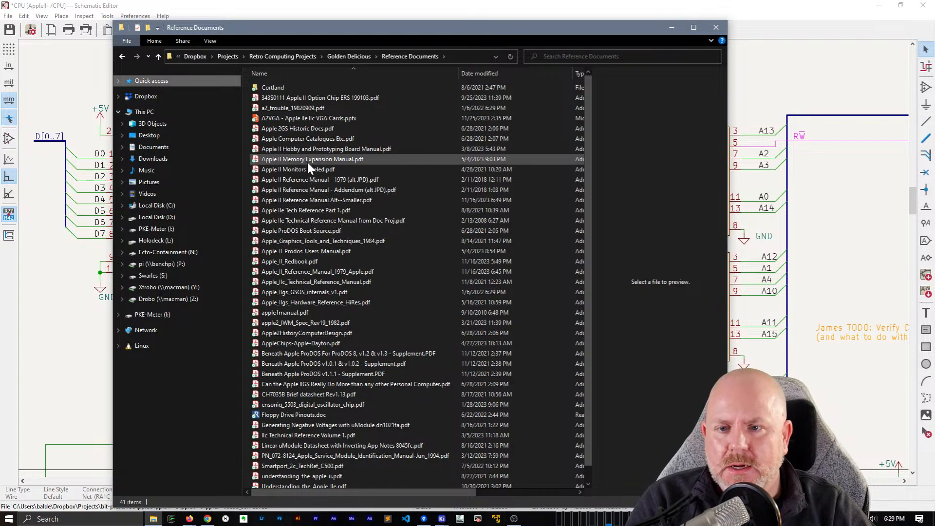
- Find understanding_the_apple_ii.pdf in the Reference Documents folder and open it in Adobe Acrobat
{"action": "scroll", "coordinate": [308, 163], "scroll_direction": "down", "scroll_amount": 1}
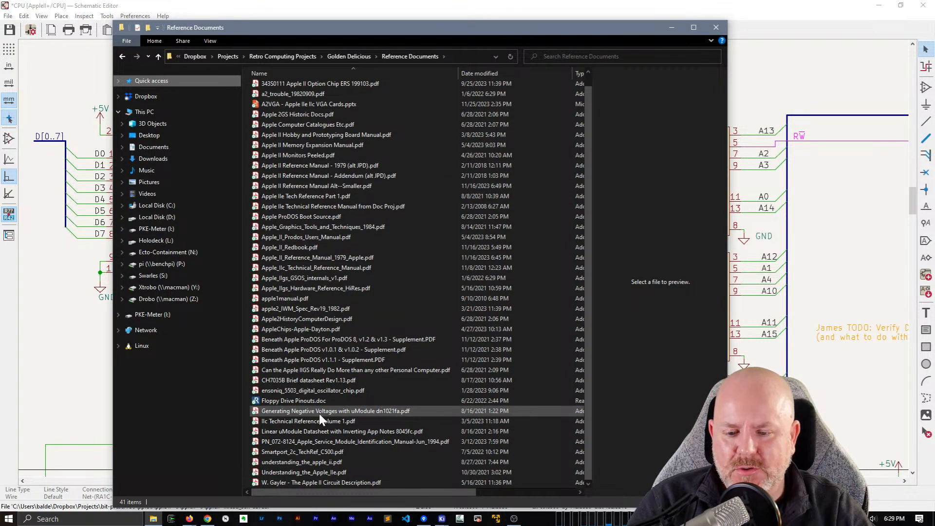
{"action": "left_click", "coordinate": [341, 485]}
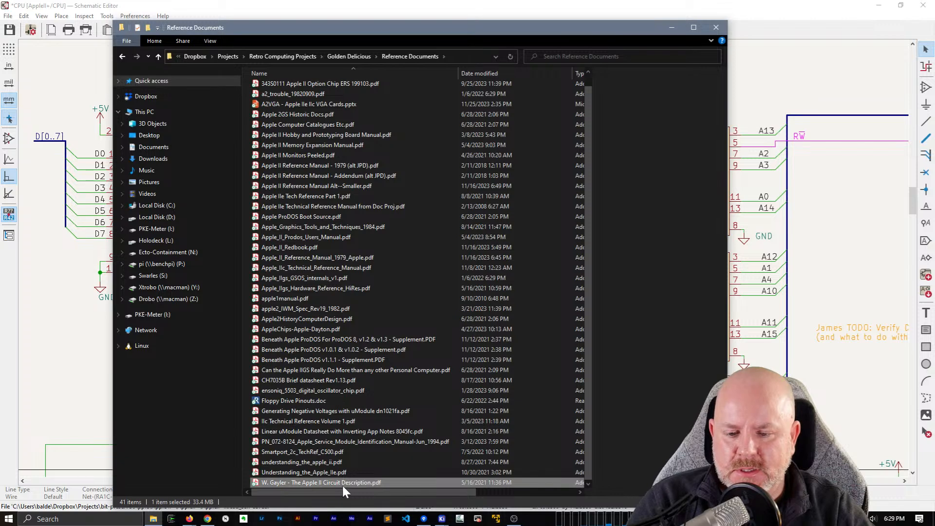
{"action": "left_click", "coordinate": [341, 464]}
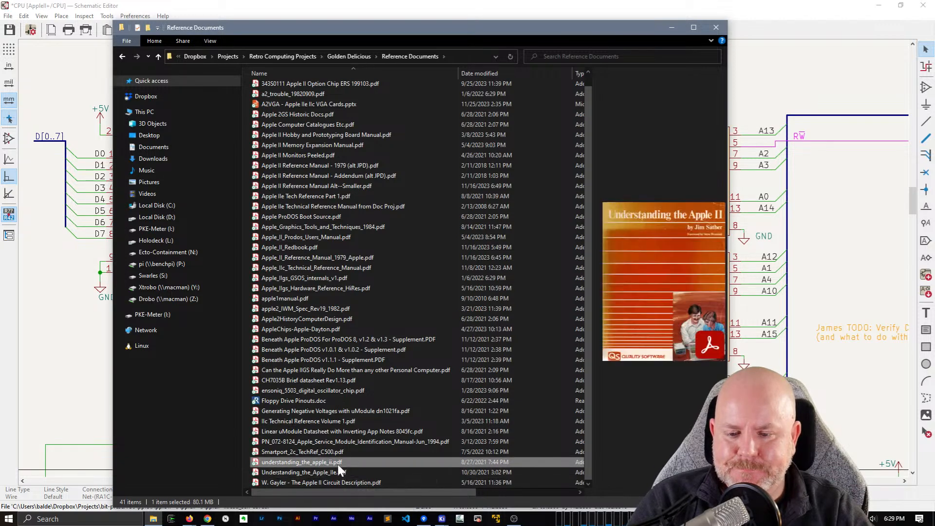
{"action": "double_click", "coordinate": [338, 464]}
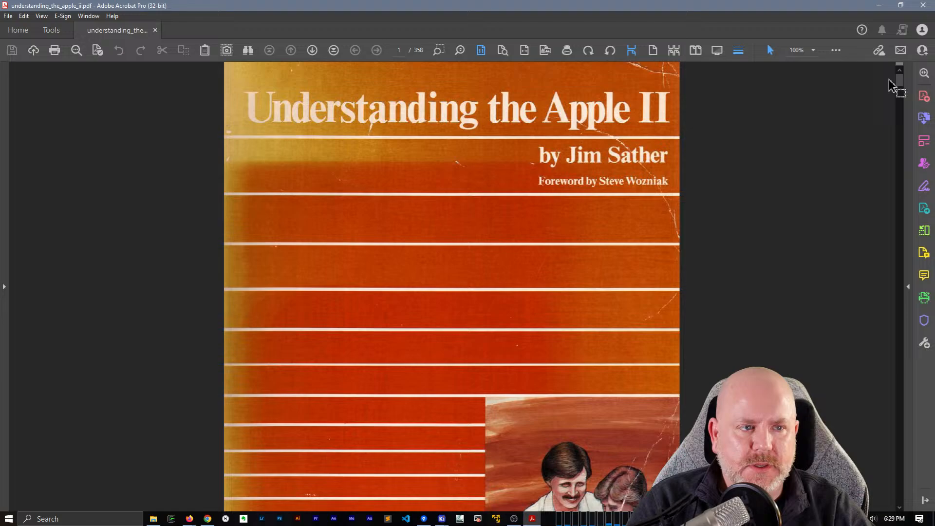
- Browse the schematics near the end of the book, past the Timing Generator and Video Scanner figures, to the 6502 MPU schematic
{"action": "left_click_drag", "start_coordinate": [896, 83], "coordinate": [868, 464]}
{"action": "scroll", "coordinate": [872, 470], "scroll_direction": "up", "scroll_amount": 5}
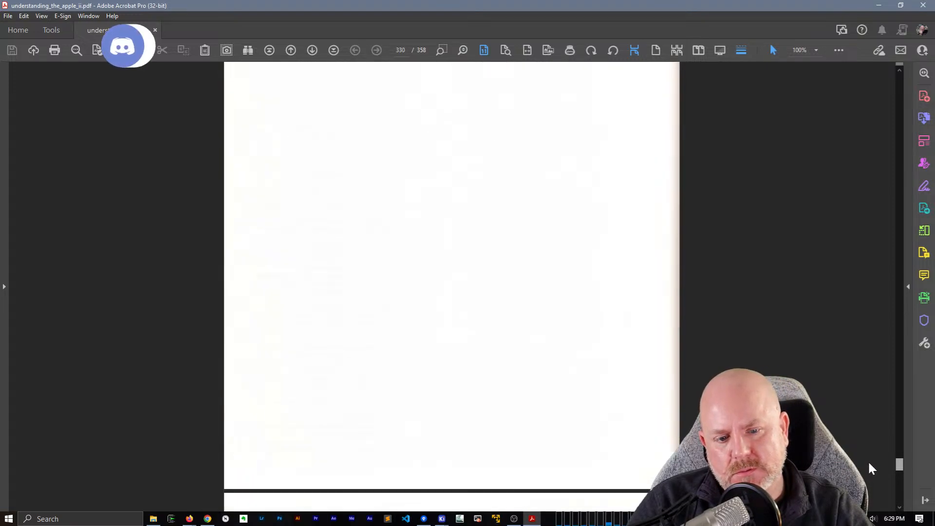
{"action": "scroll", "coordinate": [871, 466], "scroll_direction": "up", "scroll_amount": 5}
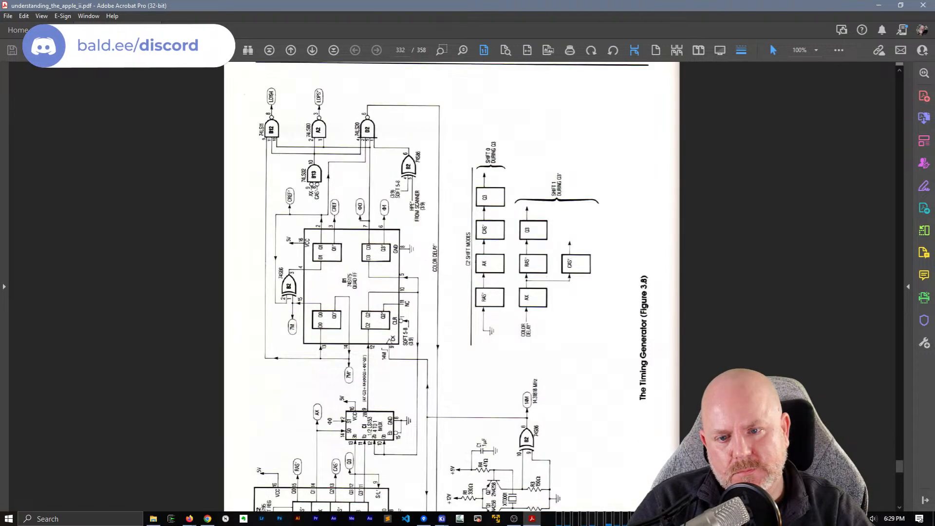
{"action": "scroll", "coordinate": [870, 467], "scroll_direction": "down", "scroll_amount": 10}
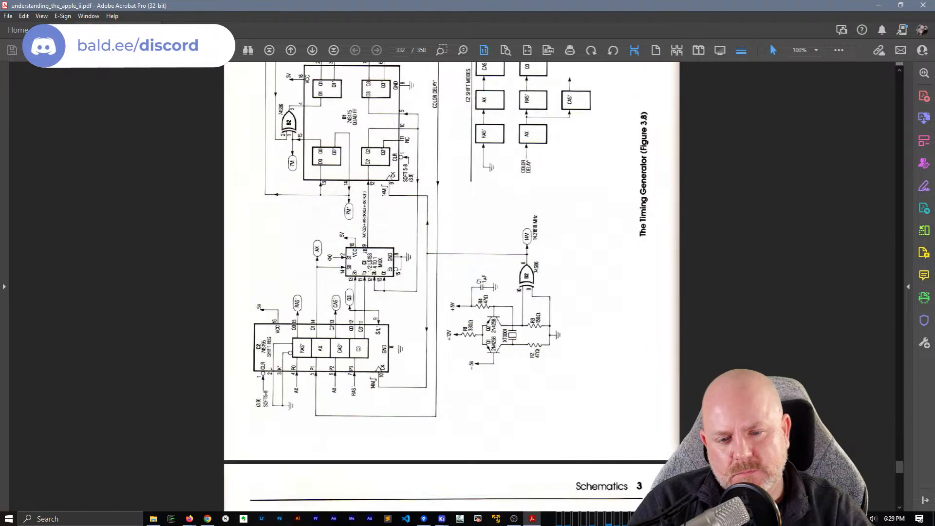
{"action": "scroll", "coordinate": [414, 292], "scroll_direction": "down", "scroll_amount": 8}
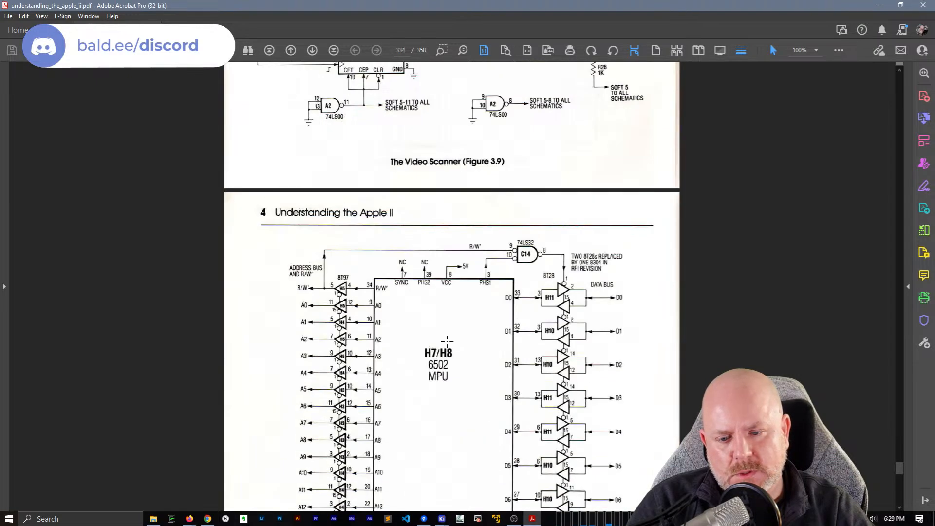
- Examine the 6502 Connections figure in the Apple II PDF, close the document, and return to the KiCad CPU schematic
{"action": "scroll", "coordinate": [411, 307], "scroll_direction": "up", "scroll_amount": 5}
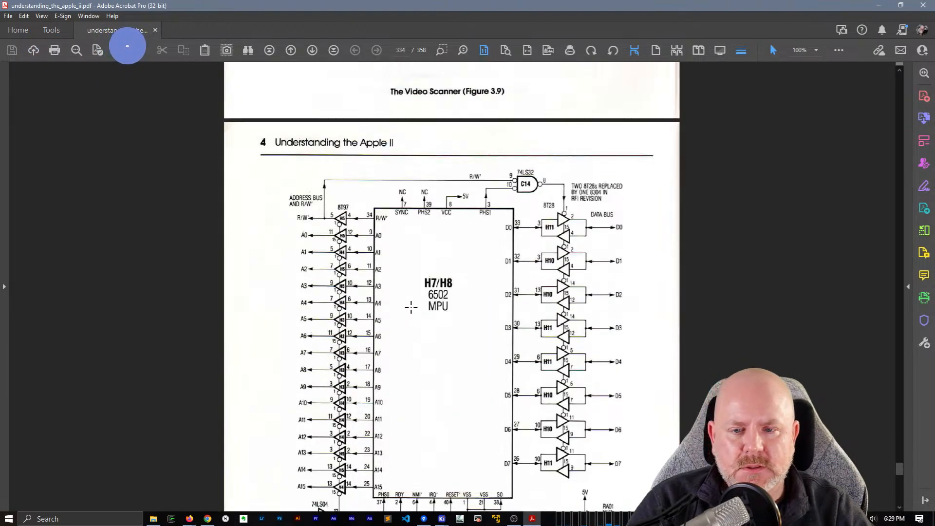
{"action": "scroll", "coordinate": [411, 307], "scroll_direction": "down", "scroll_amount": 3}
{"action": "scroll", "coordinate": [361, 409], "scroll_direction": "down", "scroll_amount": 4}
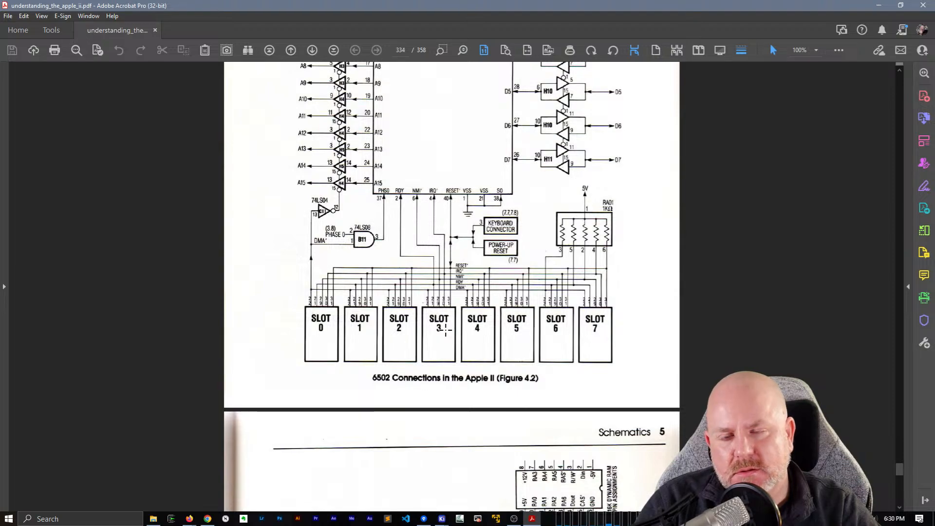
{"action": "left_click", "coordinate": [923, 5]}
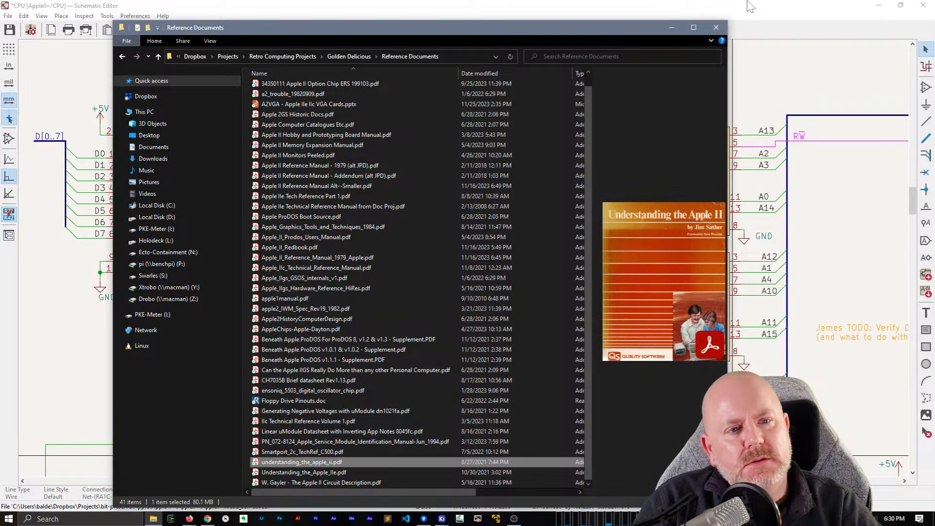
{"action": "left_click", "coordinate": [750, 6]}
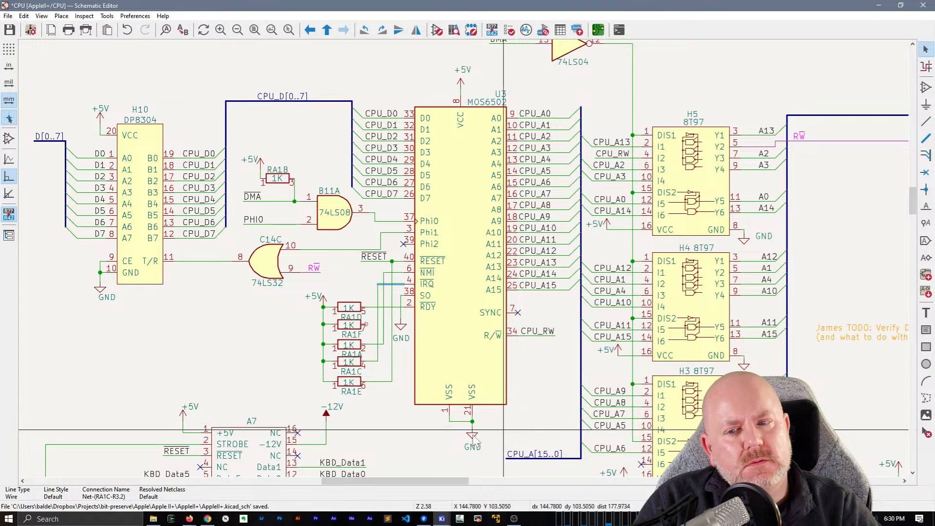
{"action": "scroll", "coordinate": [475, 441], "scroll_direction": "down", "scroll_amount": 3}
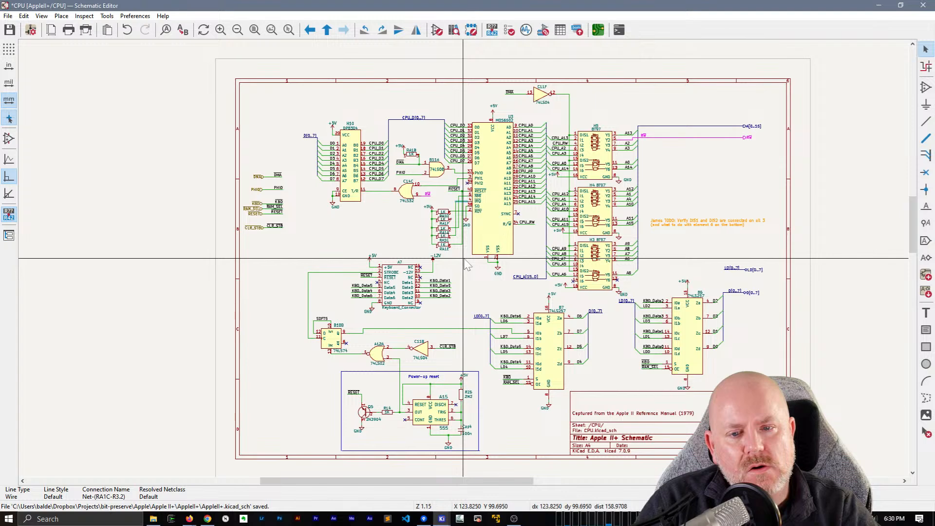
{"action": "scroll", "coordinate": [466, 264], "scroll_direction": "up", "scroll_amount": 5}
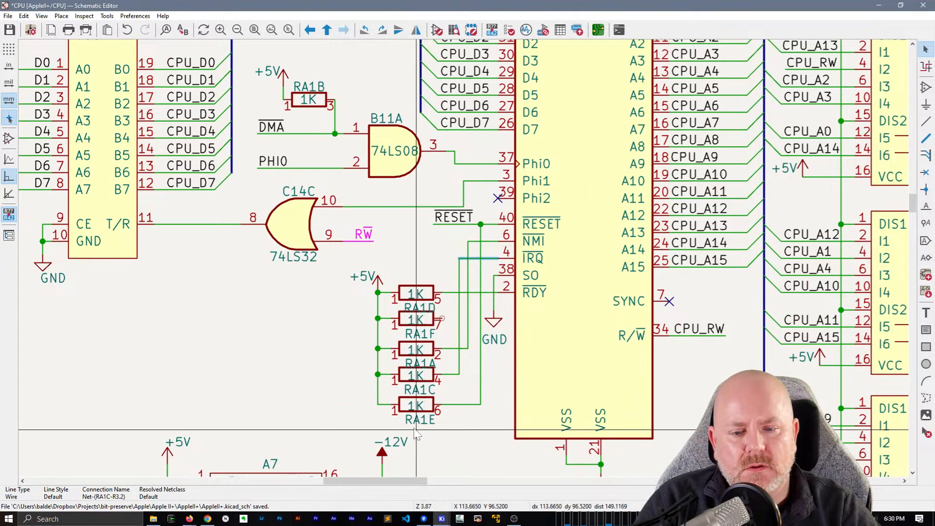
{"action": "left_click_drag", "start_coordinate": [414, 433], "coordinate": [360, 262]}
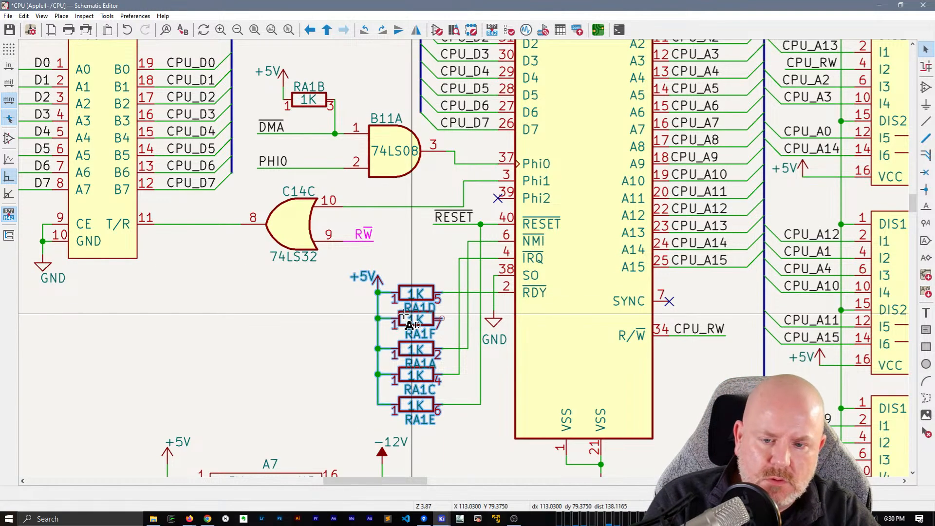
{"action": "key", "text": "ctrl+l"}
{"action": "key", "text": "Escape"}
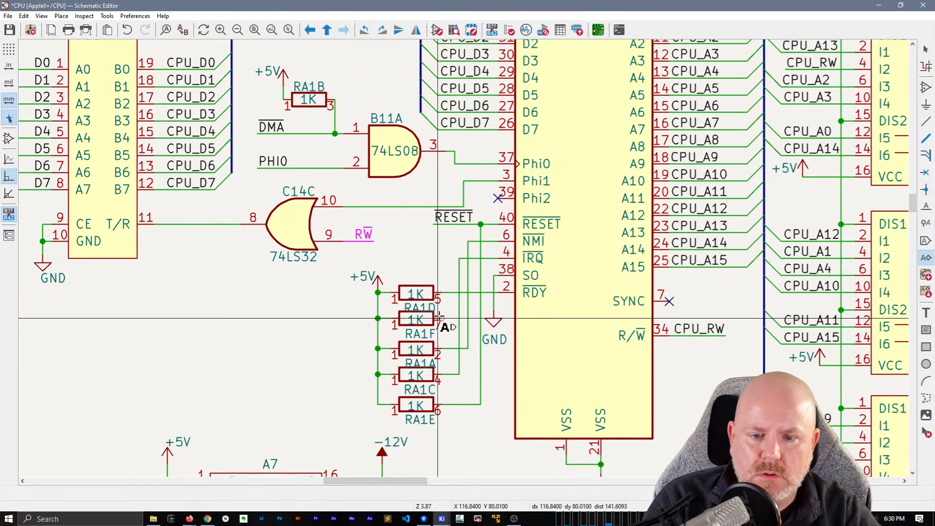
{"action": "key", "text": "Escape"}
- Set the text size of resistor RA1D's 1K value to 1 mm
{"action": "scroll", "coordinate": [436, 316], "scroll_direction": "up", "scroll_amount": 2}
{"action": "middle_click_drag", "start_coordinate": [403, 192], "coordinate": [347, 213]}
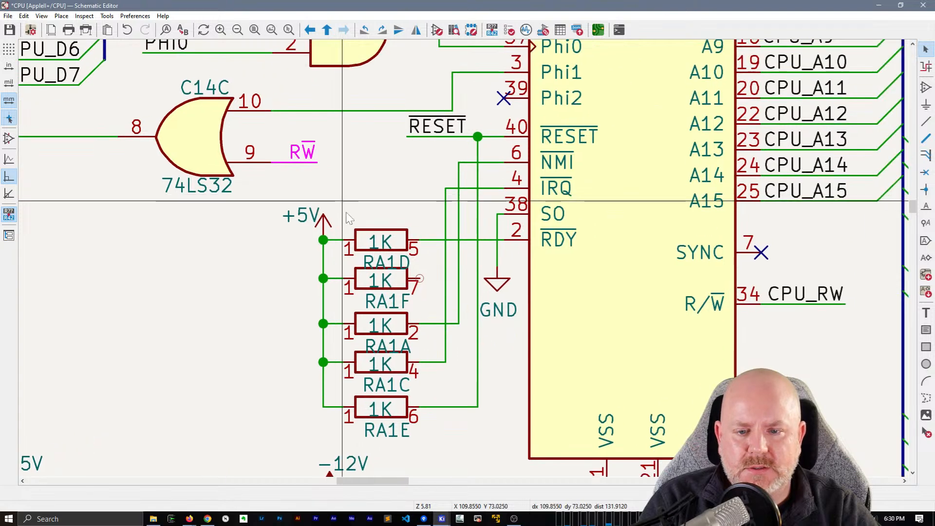
{"action": "double_click", "coordinate": [384, 244]}
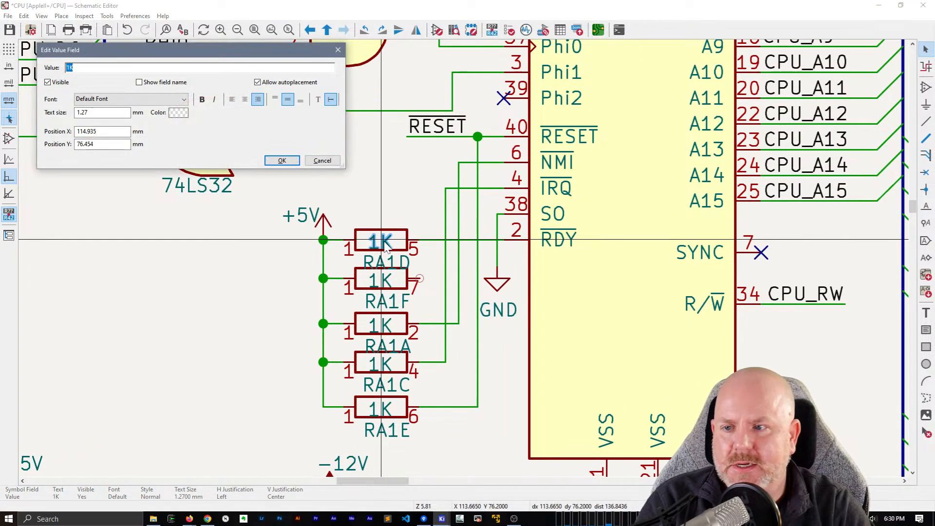
{"action": "left_click", "coordinate": [101, 113]}
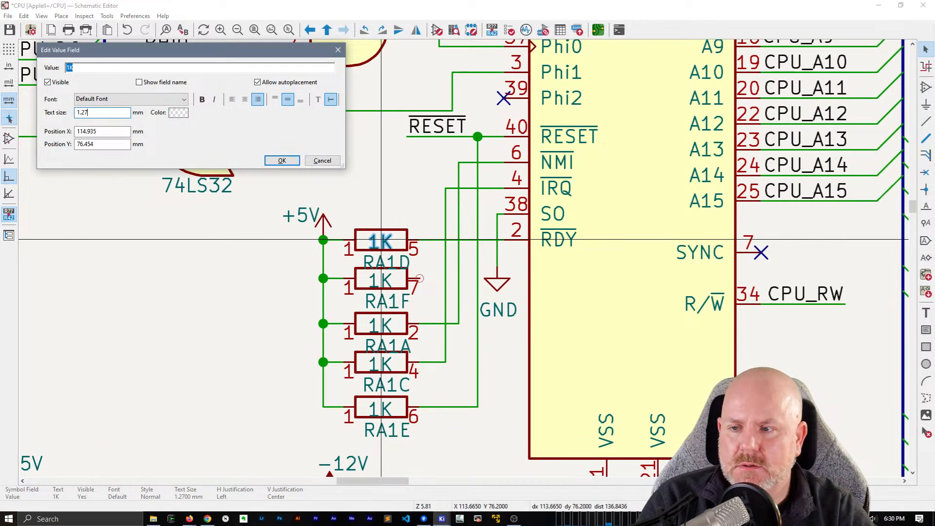
{"action": "key", "text": "BackSpace"}
{"action": "key", "text": "BackSpace"}
{"action": "key", "text": "BackSpace"}
{"action": "key", "text": "Return"}
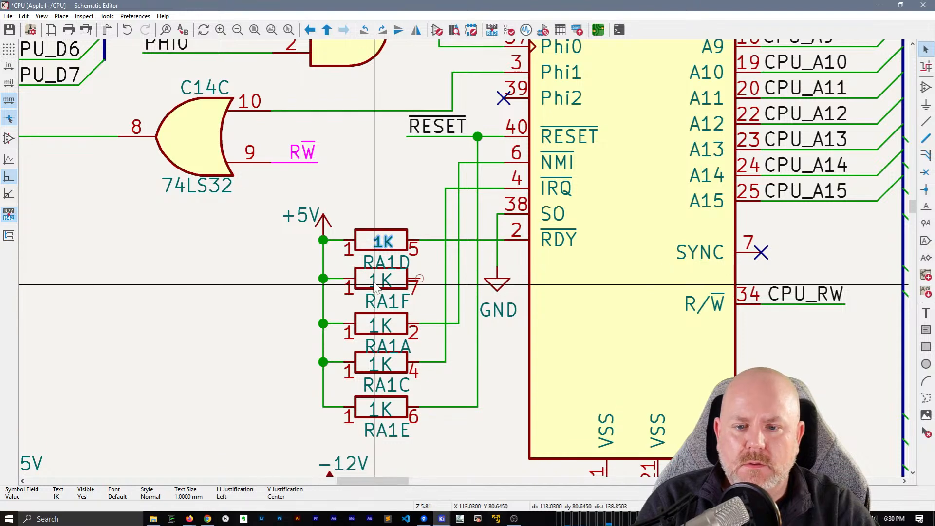
- Set the text size of resistor RA1F's 1K value to 1 mm
{"action": "double_click", "coordinate": [381, 280]}
{"action": "left_click", "coordinate": [101, 113]}
{"action": "key", "text": "BackSpace"}
{"action": "key", "text": "BackSpace"}
{"action": "key", "text": "BackSpace"}
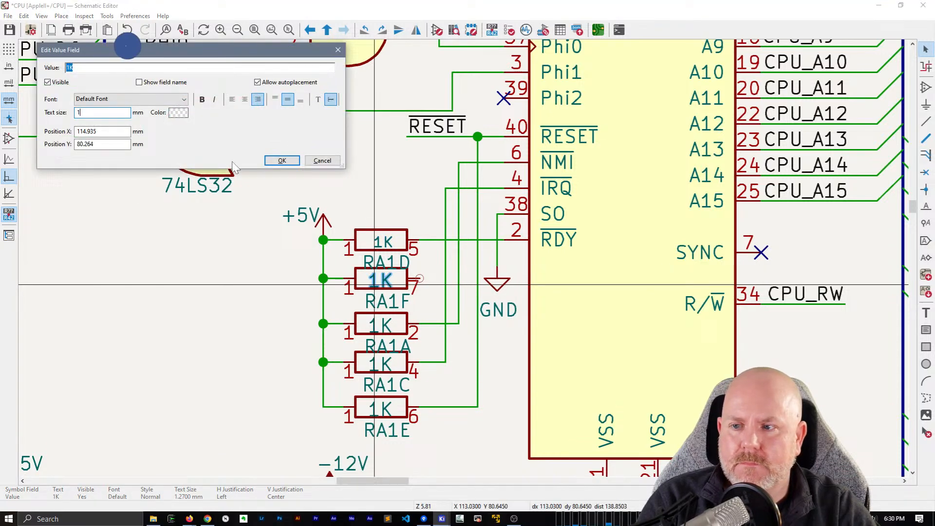
{"action": "left_click", "coordinate": [282, 161]}
- Set the text size of the 1K values on resistors RA1A, RA1C and RA1E to 1 mm
{"action": "double_click", "coordinate": [379, 327]}
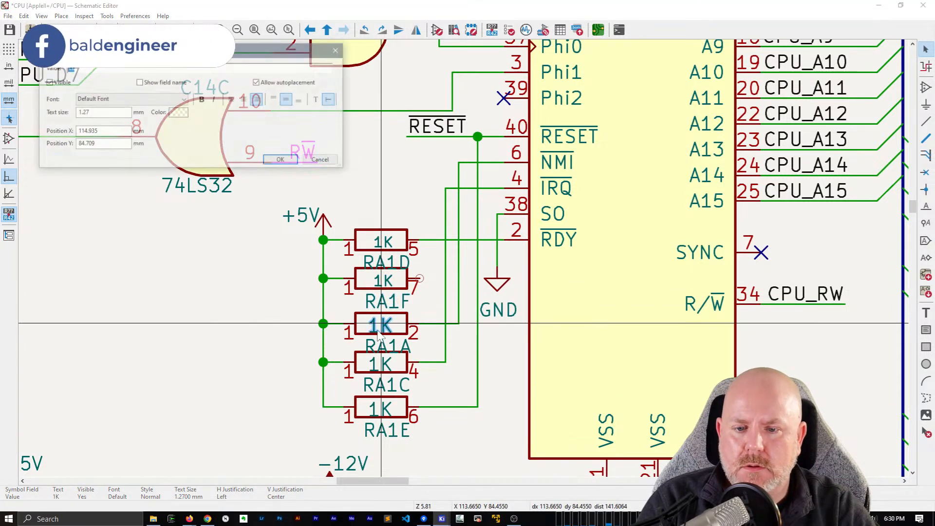
{"action": "left_click_drag", "start_coordinate": [98, 112], "coordinate": [77, 141]}
{"action": "type", "text": "1"}
{"action": "left_click", "coordinate": [287, 161]}
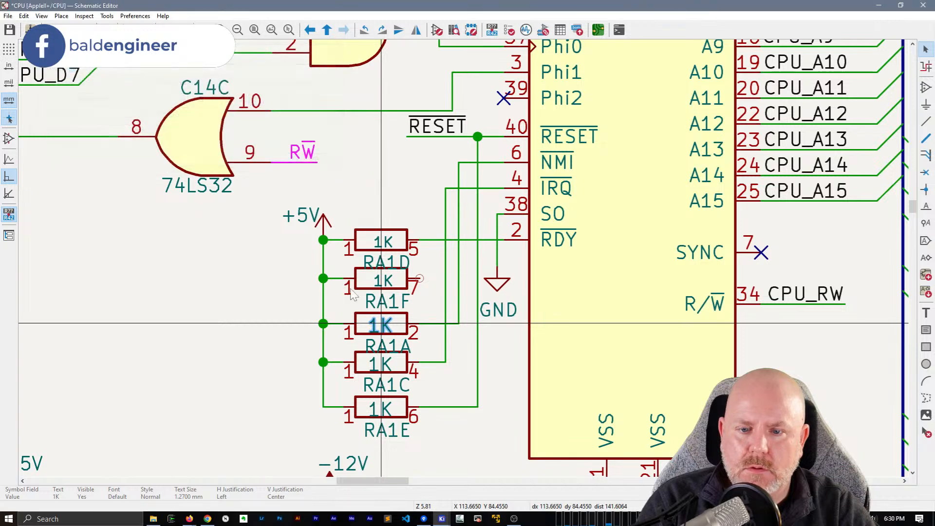
{"action": "double_click", "coordinate": [387, 359]}
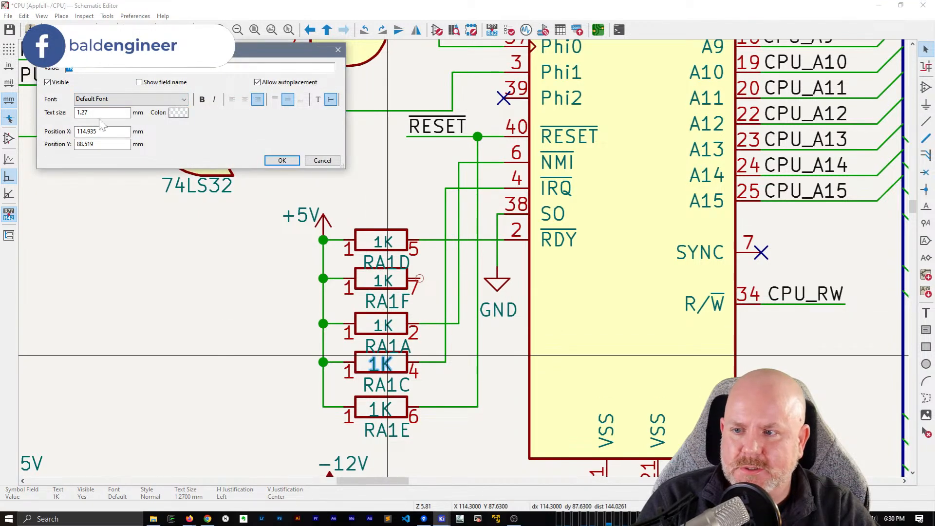
{"action": "left_click", "coordinate": [275, 161]}
{"action": "double_click", "coordinate": [381, 408]}
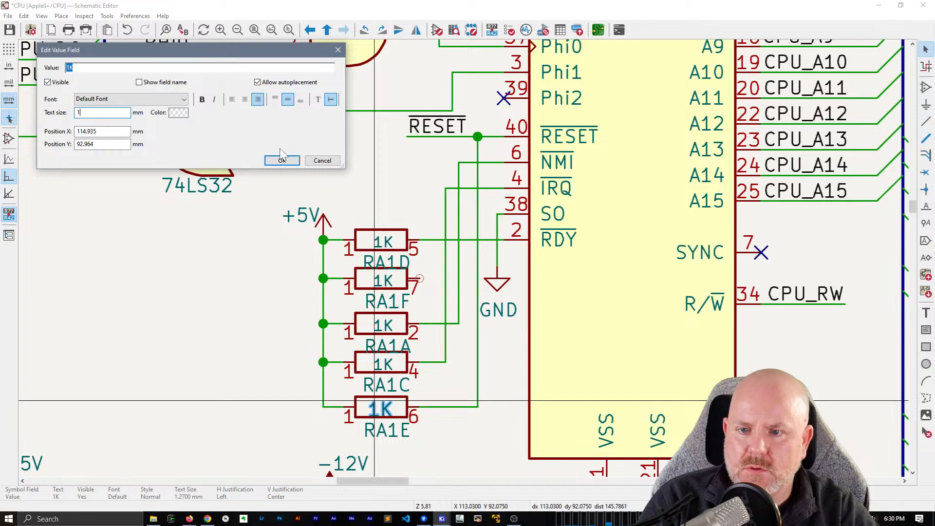
{"action": "left_click", "coordinate": [282, 161]}
- Move the reference labels RA1D, RA1F, RA1A, RA1C and RA1E from below to just above their resistor bodies
{"action": "left_click", "coordinate": [400, 264]}
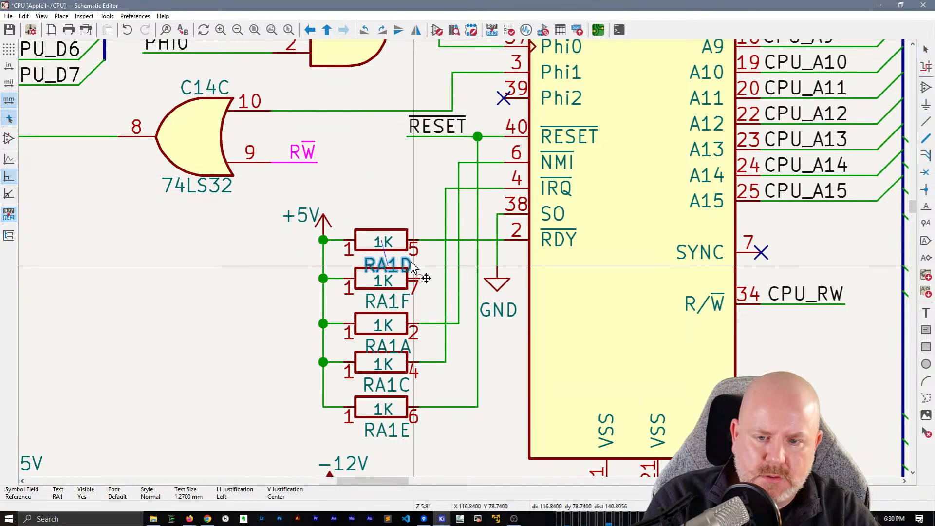
{"action": "left_click_drag", "start_coordinate": [412, 267], "coordinate": [407, 222]}
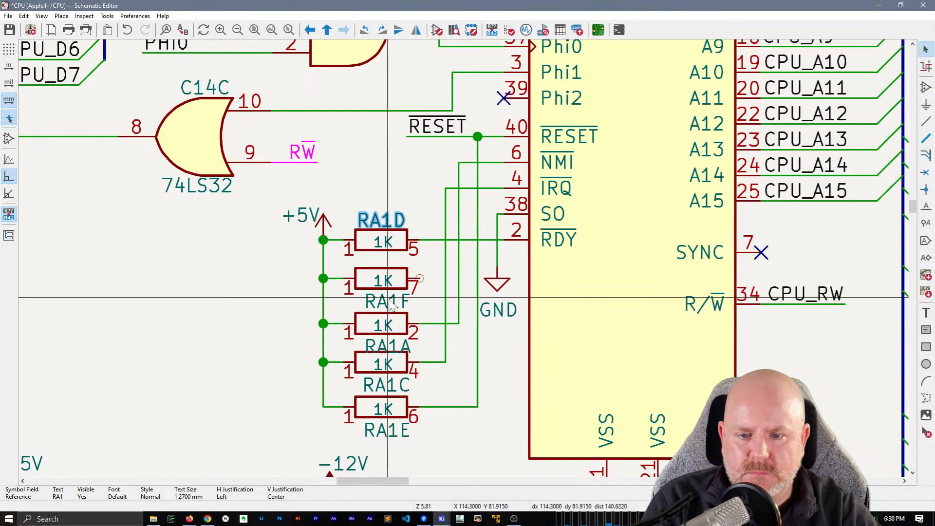
{"action": "left_click_drag", "start_coordinate": [388, 301], "coordinate": [408, 260]}
{"action": "left_click_drag", "start_coordinate": [404, 347], "coordinate": [408, 306]}
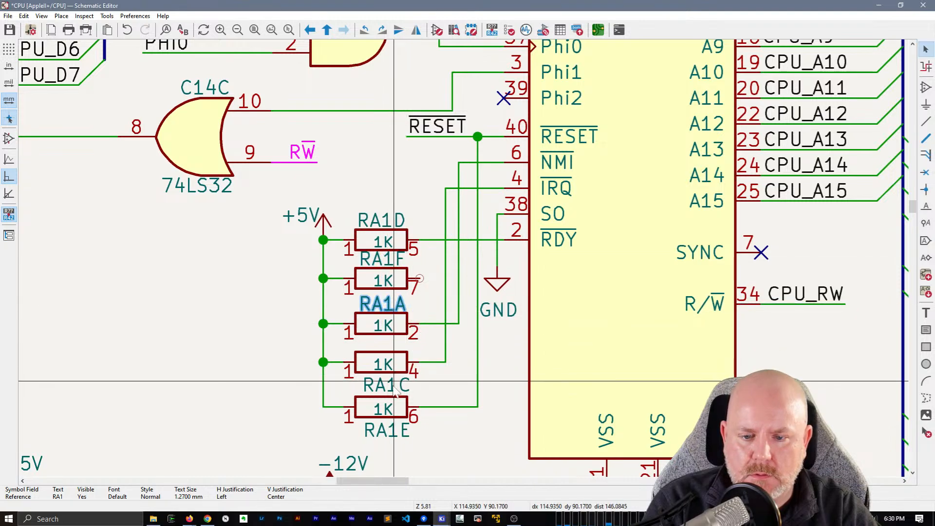
{"action": "left_click_drag", "start_coordinate": [392, 385], "coordinate": [395, 344]}
{"action": "left_click_drag", "start_coordinate": [399, 433], "coordinate": [408, 392]}
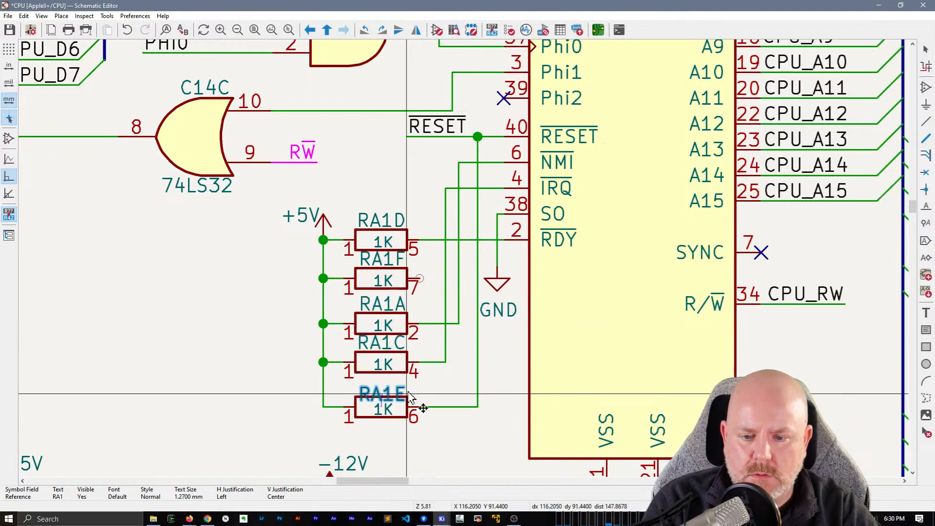
- Try to move resistor RA1E slightly downward without its wires
{"action": "left_click", "coordinate": [399, 418]}
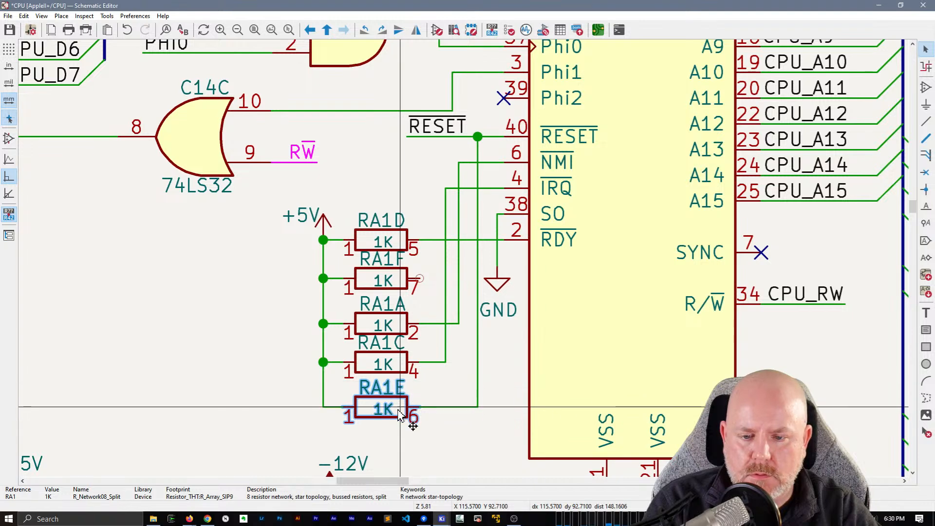
{"action": "key", "text": "m"}
{"action": "left_click", "coordinate": [385, 417]}
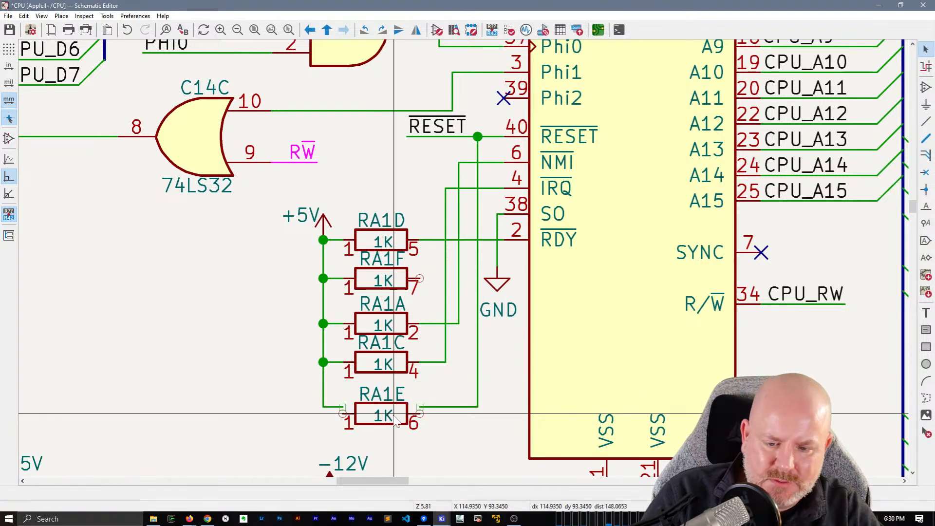
{"action": "key", "text": "ctrl+z"}
{"action": "left_click", "coordinate": [395, 417]}
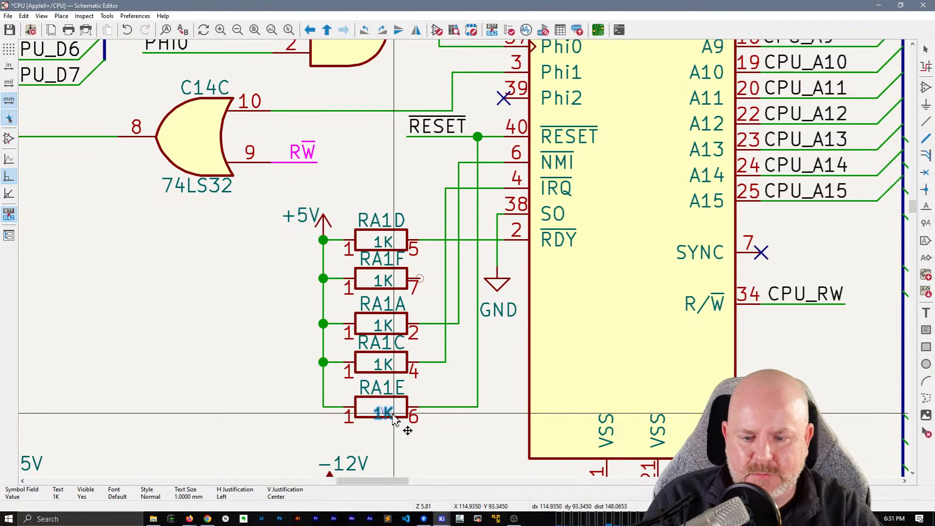
{"action": "key", "text": "Escape"}
- Shift resistors RA1E and RA1C down one grid step each, keeping their wires attached
{"action": "left_click", "coordinate": [407, 408]}
{"action": "key", "text": "g"}
{"action": "left_click", "coordinate": [419, 413]}
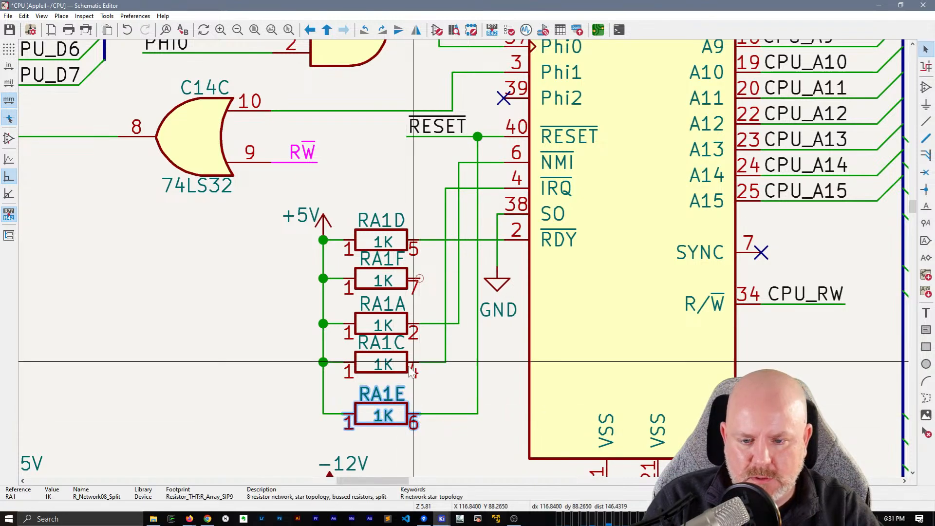
{"action": "left_click", "coordinate": [412, 369]}
{"action": "key", "text": "g"}
{"action": "left_click", "coordinate": [422, 371]}
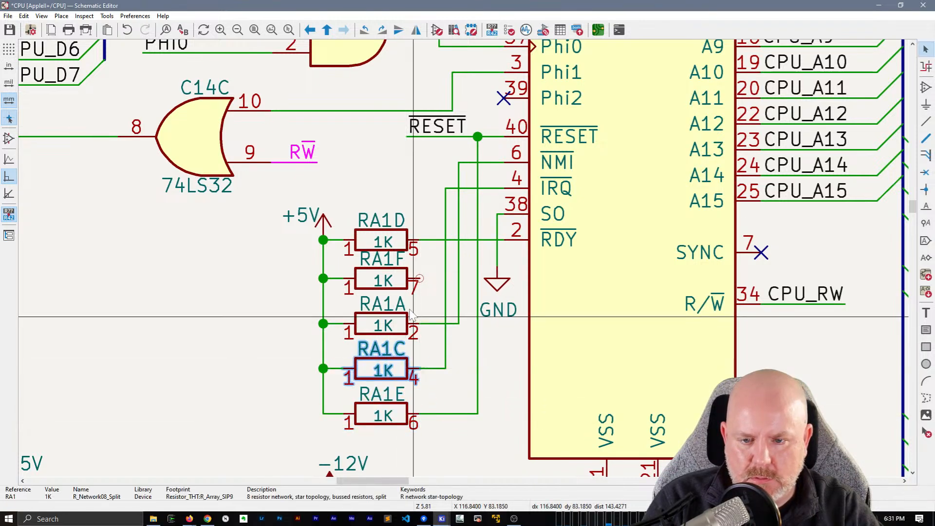
- Raise the +5V power symbol higher above the resistor bank and shift RA1D up one grid step, keeping the wires attached
{"action": "left_click", "coordinate": [414, 242]}
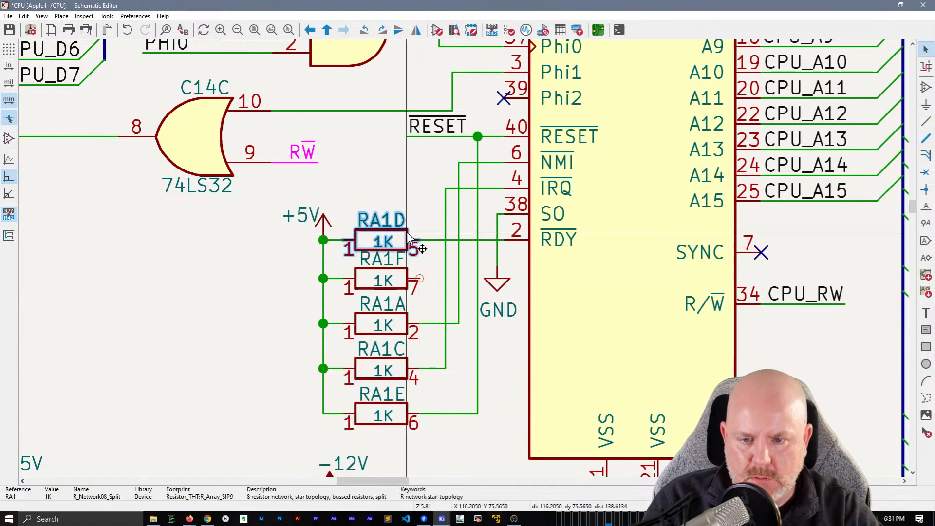
{"action": "left_click", "coordinate": [325, 217]}
{"action": "key", "text": "g"}
{"action": "left_click", "coordinate": [381, 229]}
{"action": "left_click", "coordinate": [382, 231]}
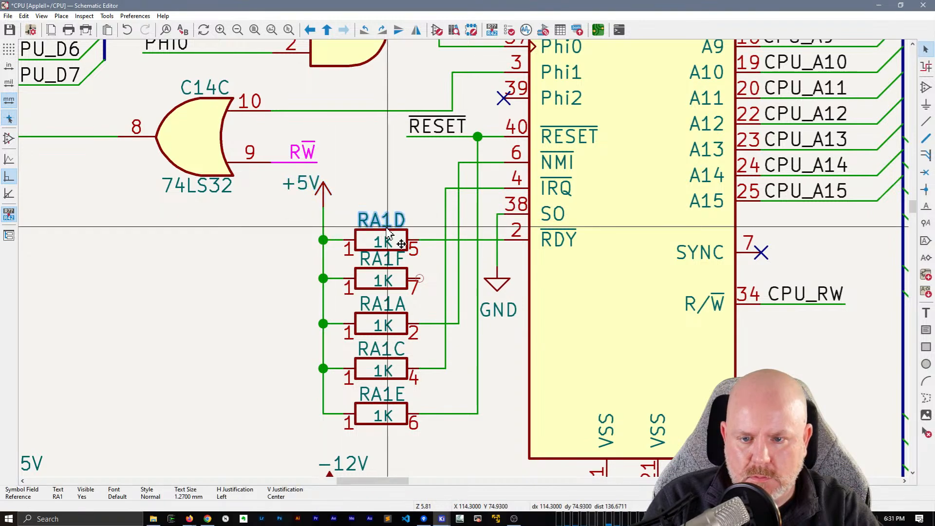
{"action": "key", "text": "g"}
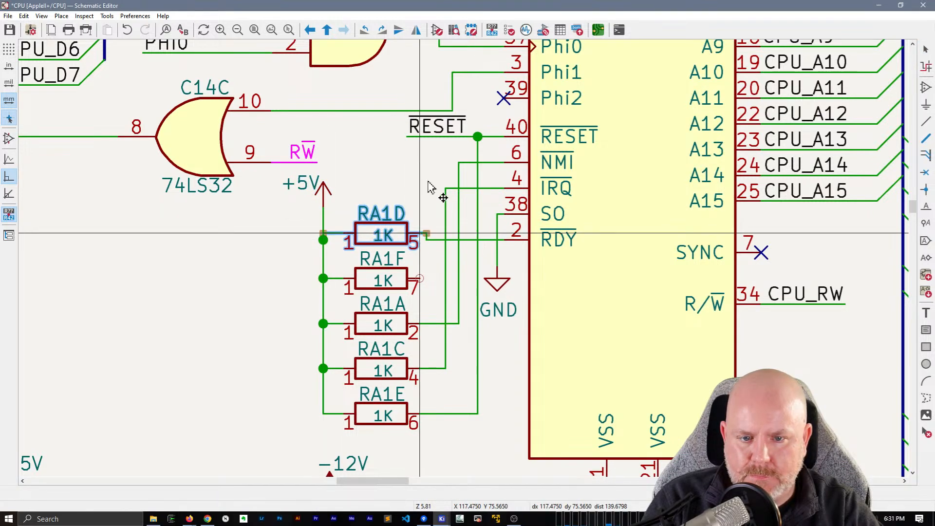
{"action": "left_click", "coordinate": [429, 188]}
- Shift all five resistors in the RA1 pull-up bank down one grid step together, keeping their wires attached
{"action": "left_click_drag", "start_coordinate": [389, 442], "coordinate": [363, 195]}
{"action": "key", "text": "g"}
{"action": "left_click", "coordinate": [383, 240]}
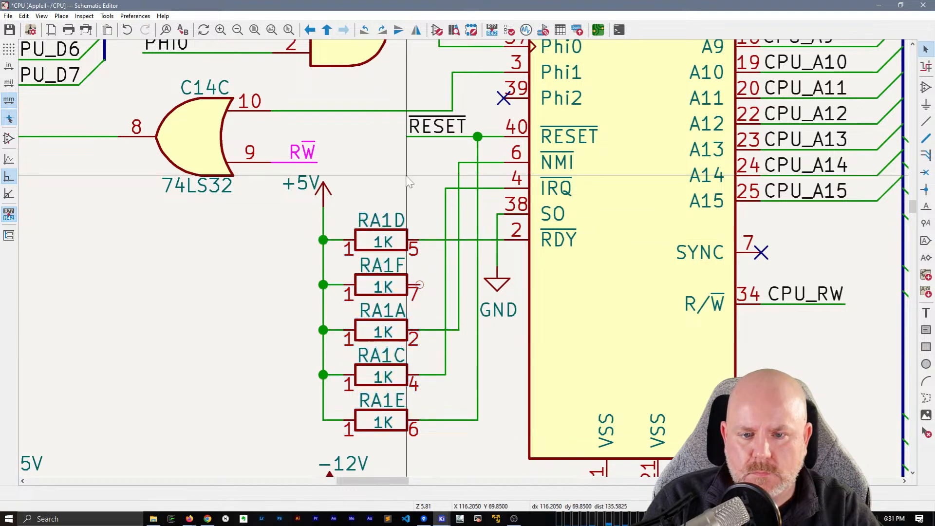
- Shift the vertical segments of the NMI and IRQ wires one grid step toward the CPU, keeping them connected
{"action": "left_click", "coordinate": [445, 218]}
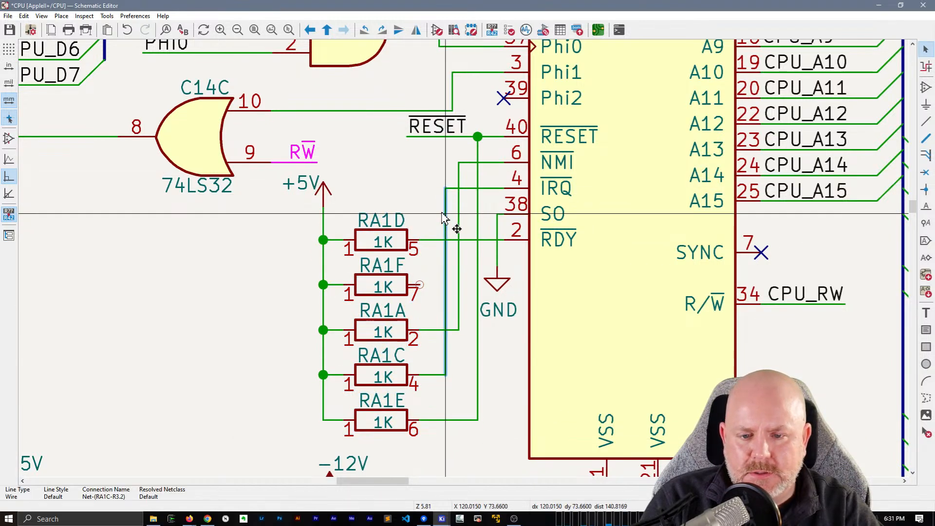
{"action": "left_click", "coordinate": [459, 221]}
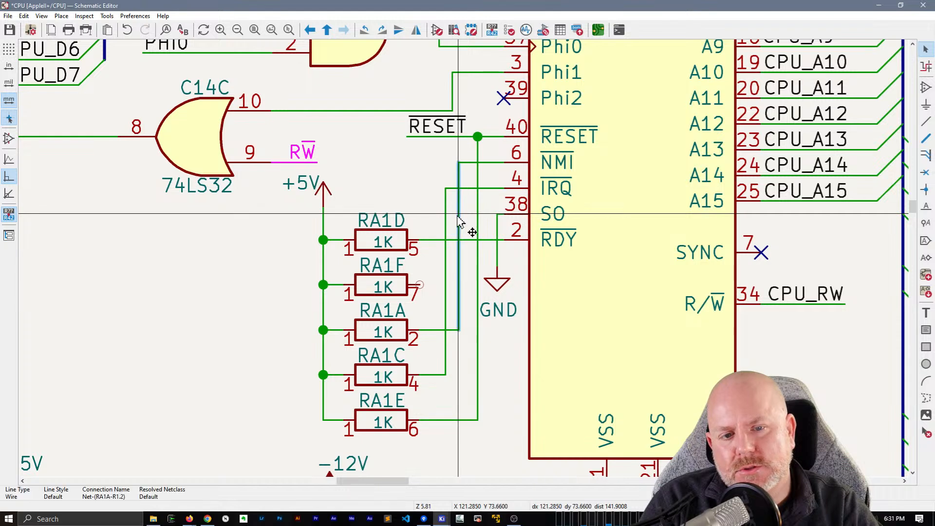
{"action": "left_click_drag", "start_coordinate": [458, 222], "coordinate": [468, 168]}
{"action": "left_click", "coordinate": [465, 162]}
{"action": "left_click", "coordinate": [445, 215]}
{"action": "key", "text": "g"}
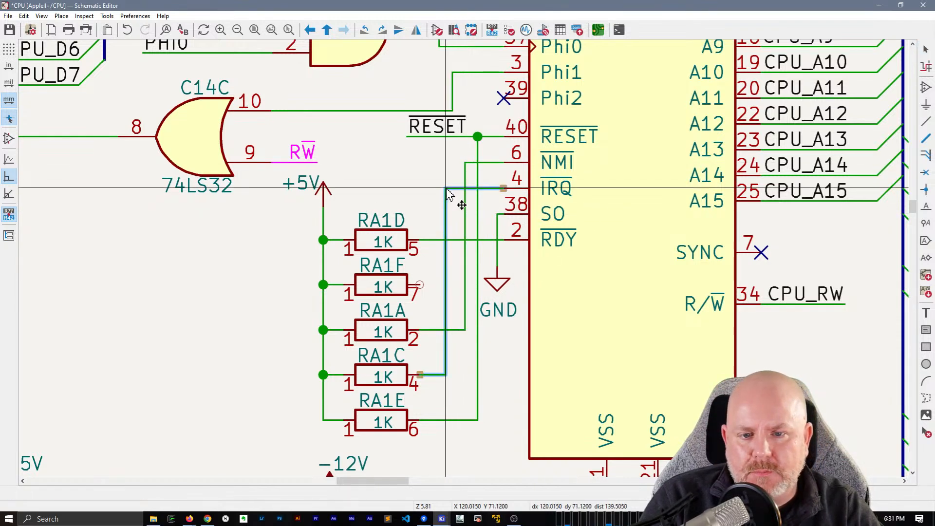
{"action": "left_click", "coordinate": [452, 189]}
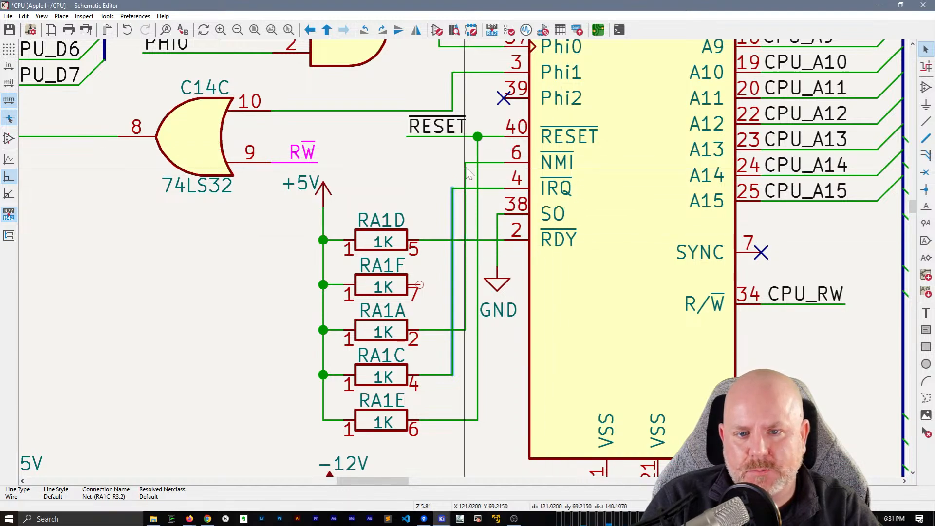
- Inspect the SLOT4 signal labels on the Connectors sheet, including NMI, IRQ and RESET, and return to the CPU sheet
{"action": "right_click", "coordinate": [446, 188]}
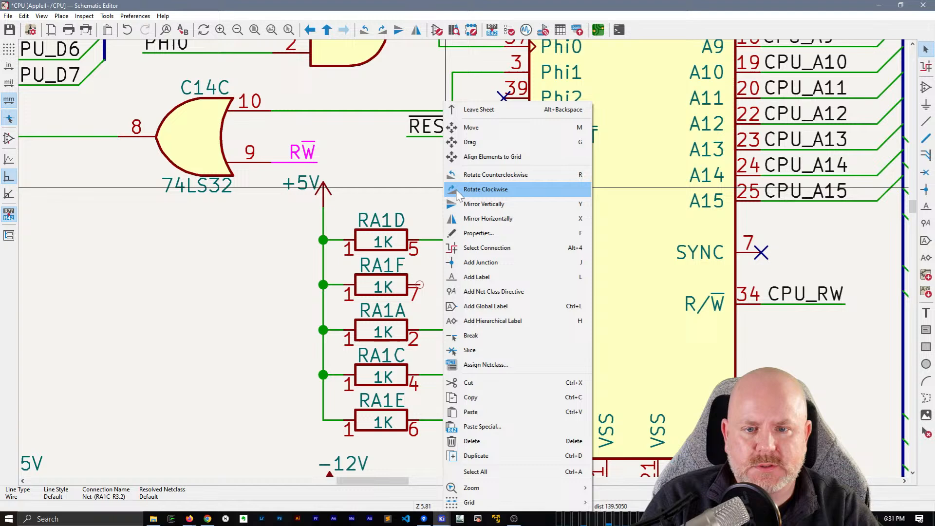
{"action": "left_click", "coordinate": [459, 109]}
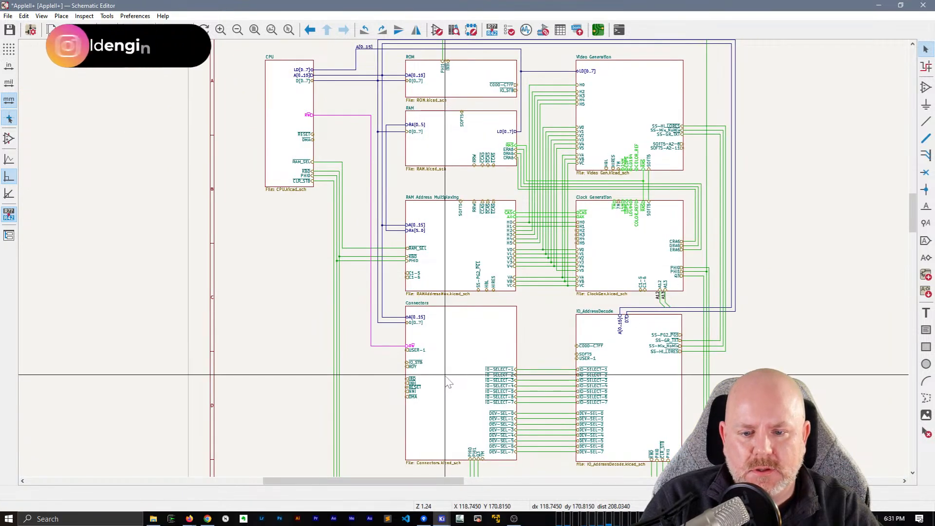
{"action": "double_click", "coordinate": [424, 409]}
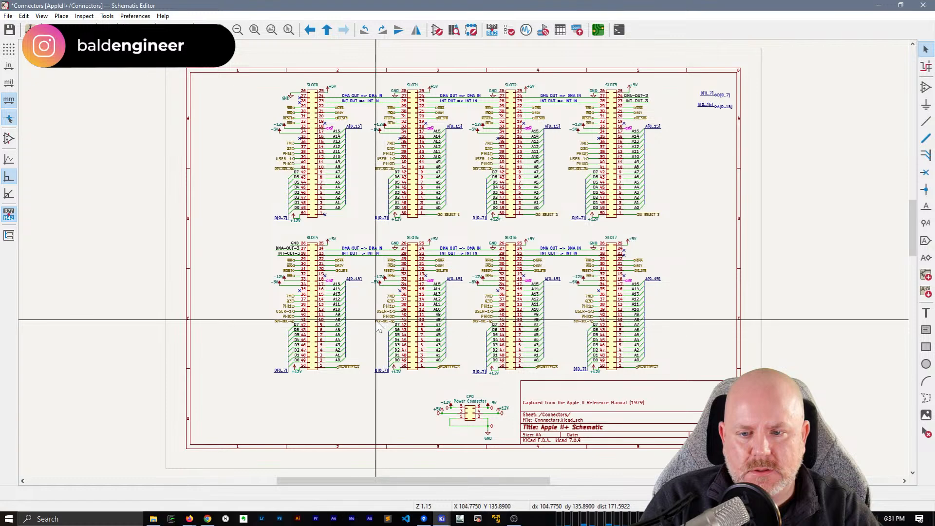
{"action": "scroll", "coordinate": [378, 325], "scroll_direction": "up", "scroll_amount": 5}
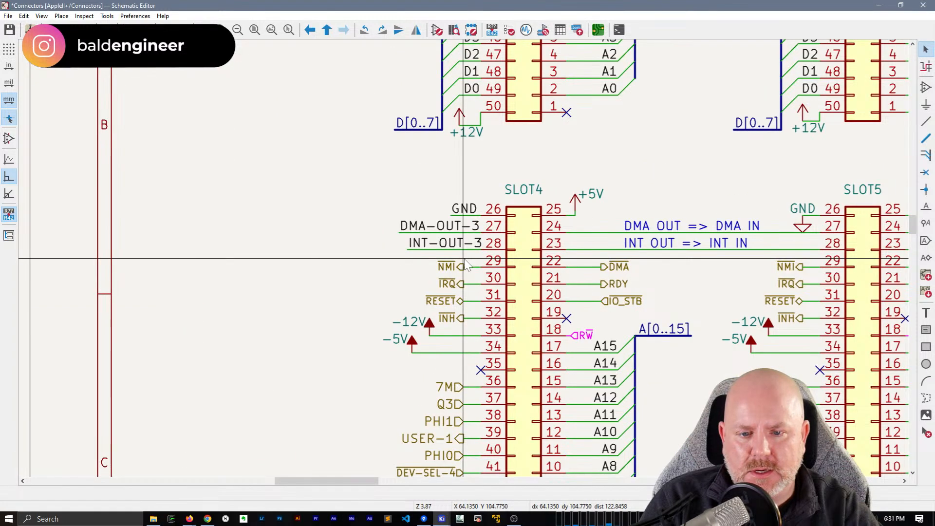
{"action": "right_click", "coordinate": [302, 171]}
{"action": "left_click", "coordinate": [321, 176]}
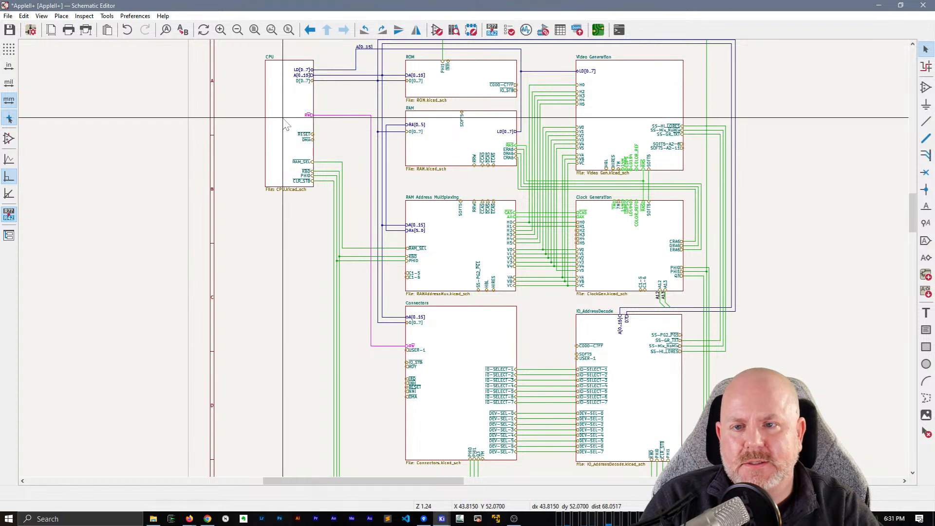
{"action": "double_click", "coordinate": [286, 124]}
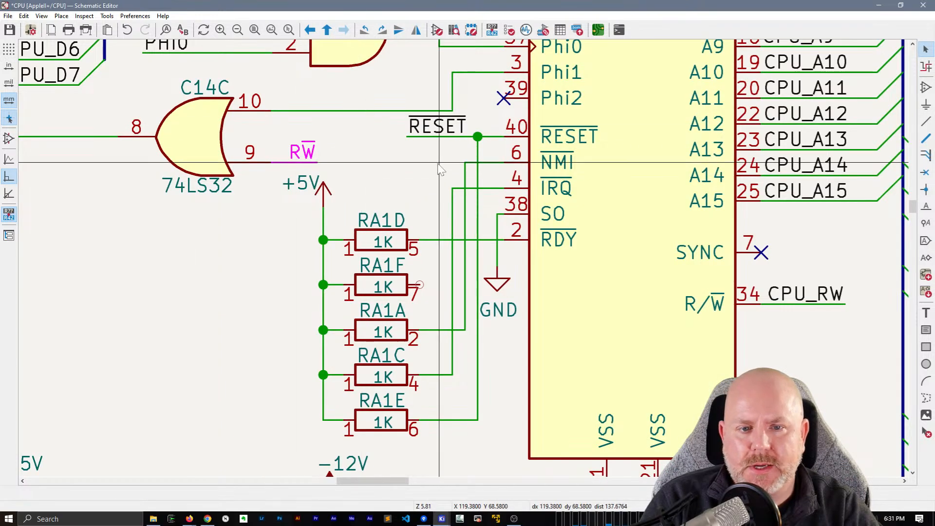
- Duplicate the DMA hierarchical label with its wire and net label, placing the copy just above the original
{"action": "scroll", "coordinate": [444, 166], "scroll_direction": "down", "scroll_amount": 6}
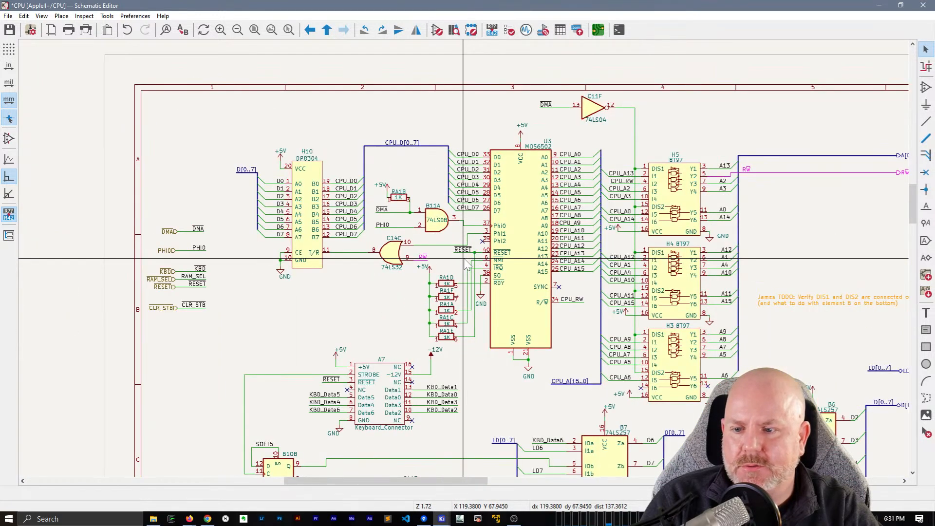
{"action": "left_click", "coordinate": [178, 232]}
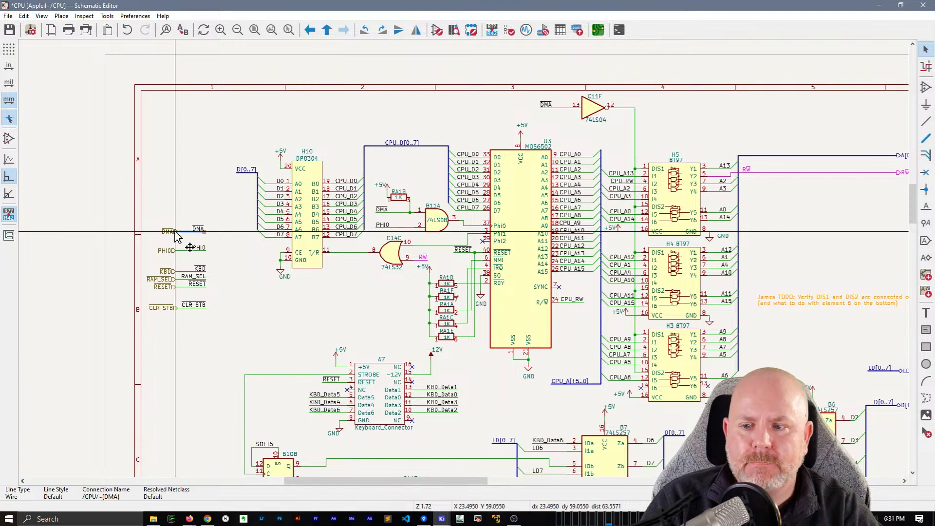
{"action": "left_click", "coordinate": [163, 233]}
{"action": "scroll", "coordinate": [165, 238], "scroll_direction": "up", "scroll_amount": 3}
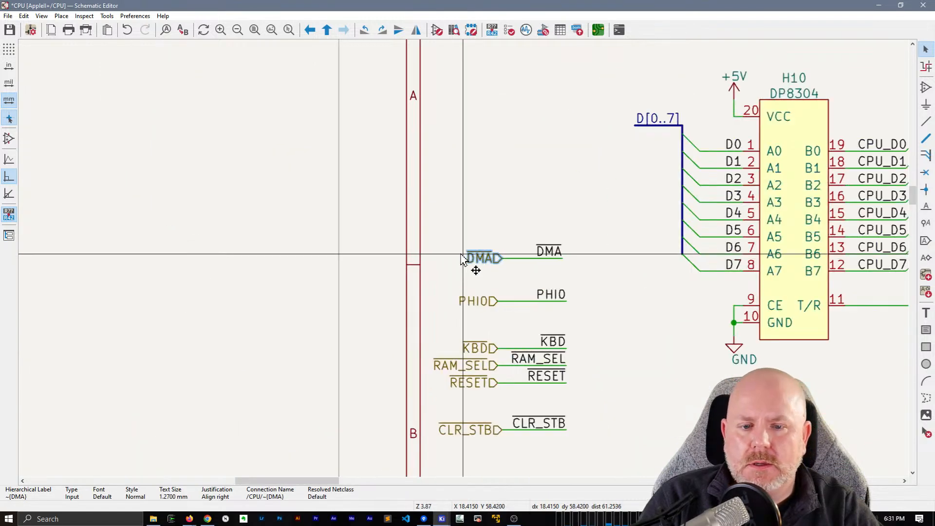
{"action": "left_click_drag", "start_coordinate": [477, 303], "coordinate": [377, 257]}
{"action": "key", "text": "ctrl+d"}
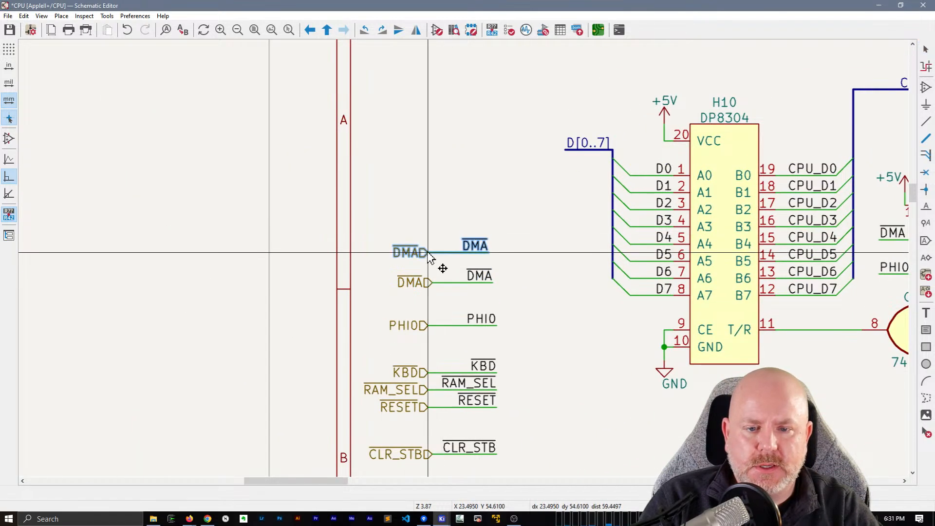
{"action": "left_click", "coordinate": [428, 257]}
- Rename the upper DMA copy's hierarchical label and net label to ~{IRQ}
{"action": "double_click", "coordinate": [425, 260]}
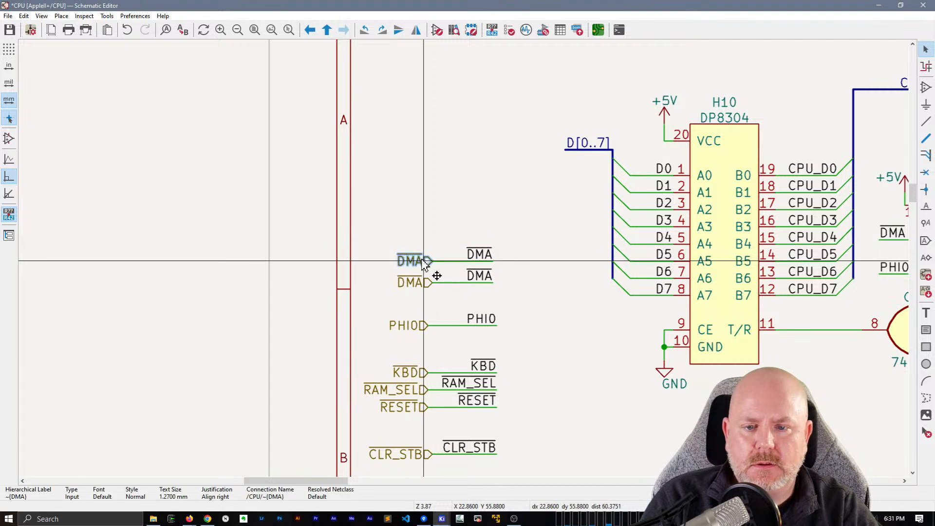
{"action": "double_click", "coordinate": [77, 69]}
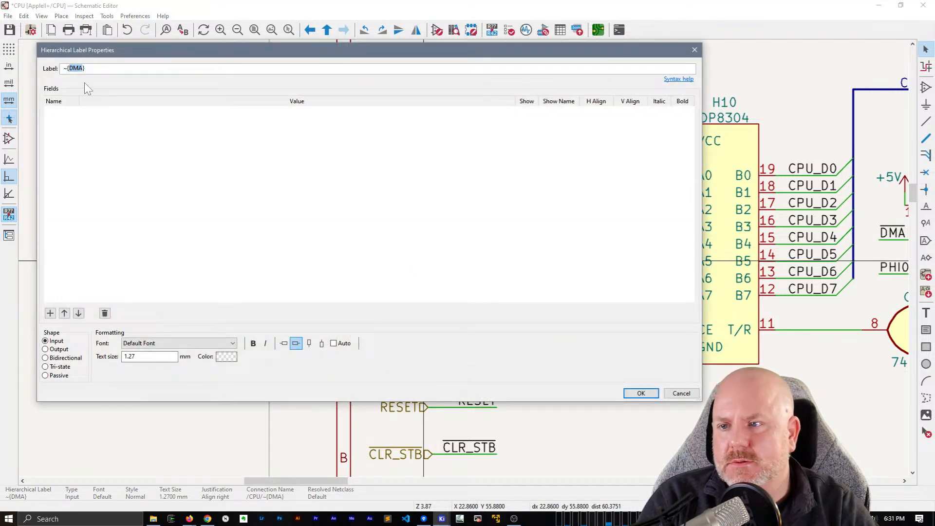
{"action": "type", "text": "IRQ"}
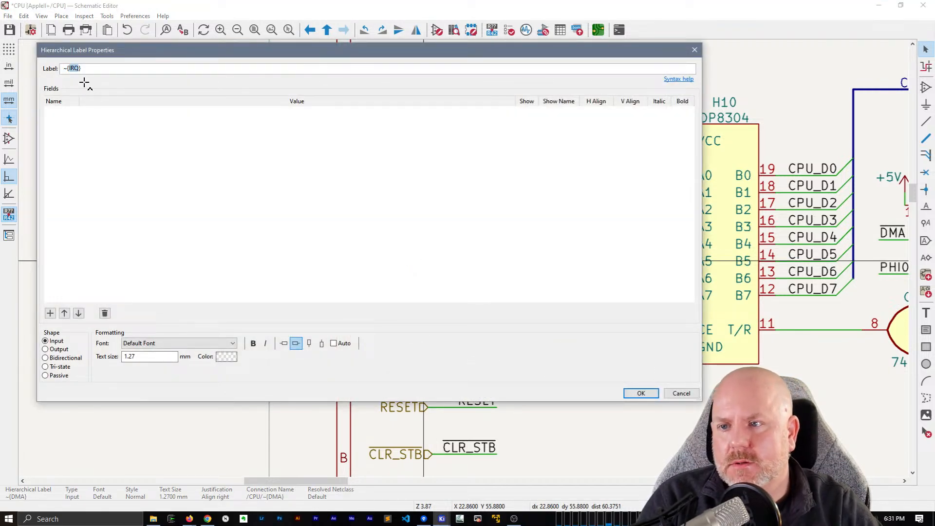
{"action": "key", "text": "Return"}
{"action": "double_click", "coordinate": [479, 253]}
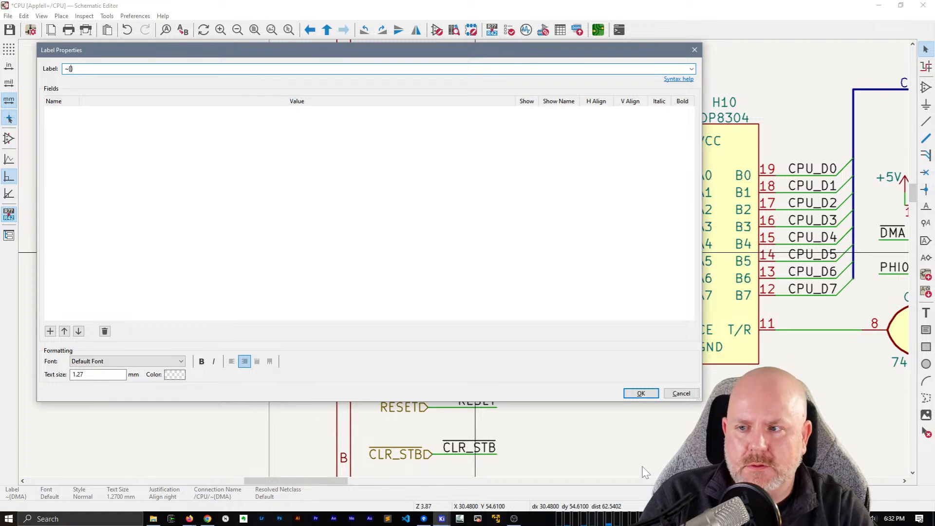
{"action": "key", "text": "Return"}
- Duplicate the IRQ hierarchical label with its wire and net label, placing the copy just above the original
{"action": "middle_click_drag", "start_coordinate": [572, 334], "coordinate": [284, 291]}
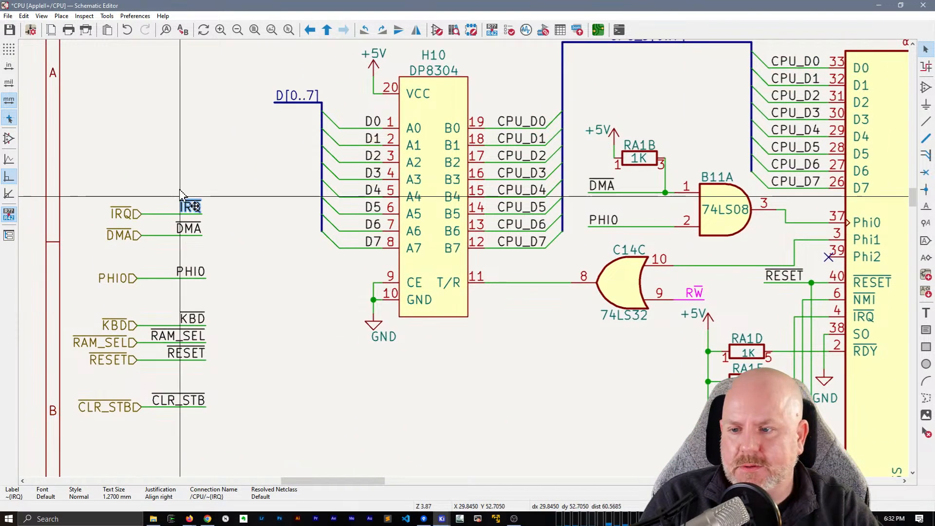
{"action": "left_click", "coordinate": [218, 210]}
{"action": "left_click_drag", "start_coordinate": [221, 219], "coordinate": [115, 202]}
{"action": "key", "text": "ctrl+d"}
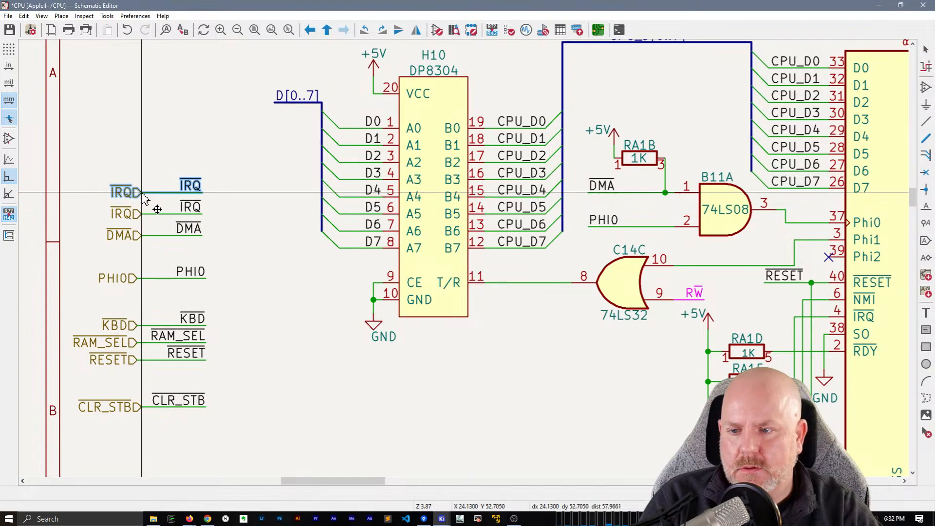
{"action": "left_click", "coordinate": [138, 193]}
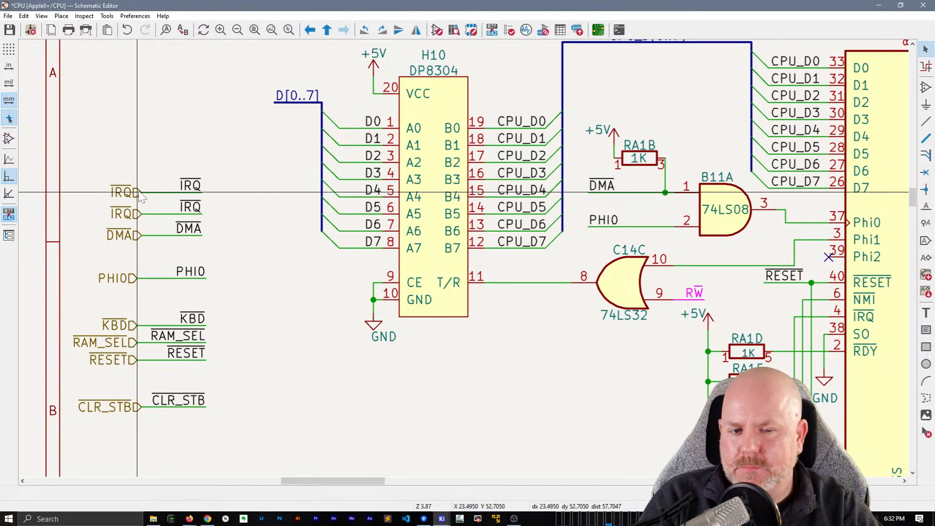
- Rename the upper IRQ copy's hierarchical label and net label to ~{NMI}
{"action": "double_click", "coordinate": [139, 194]}
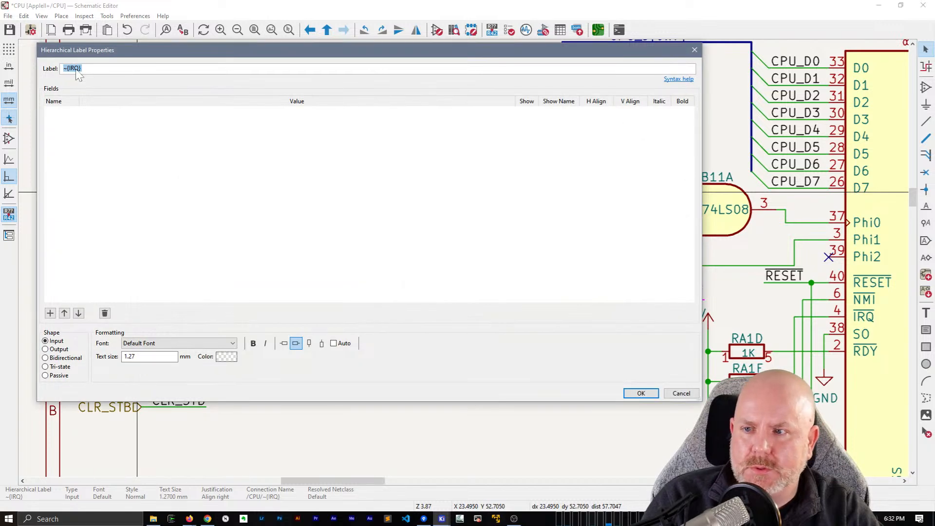
{"action": "key", "text": "BackSpace"}
{"action": "type", "text": "NM"}
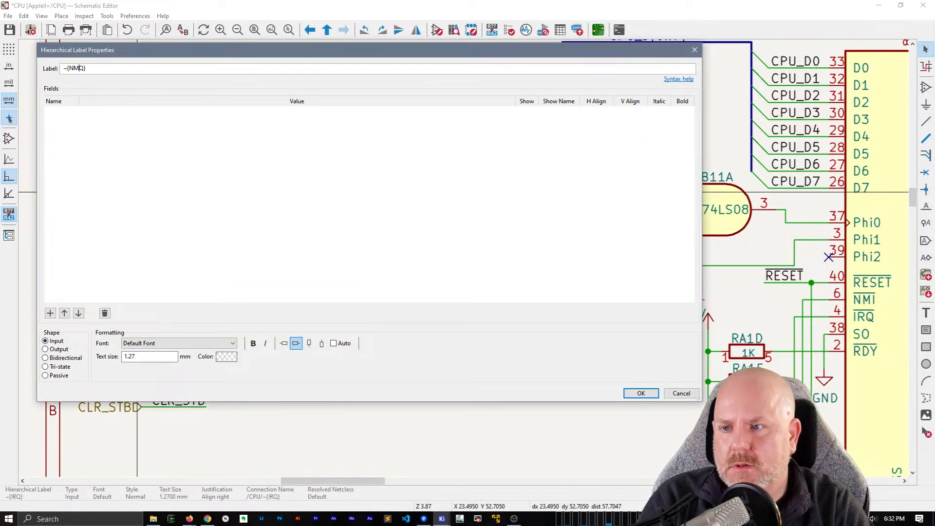
{"action": "key", "text": "Delete"}
{"action": "type", "text": "I"}
{"action": "key", "text": "Return"}
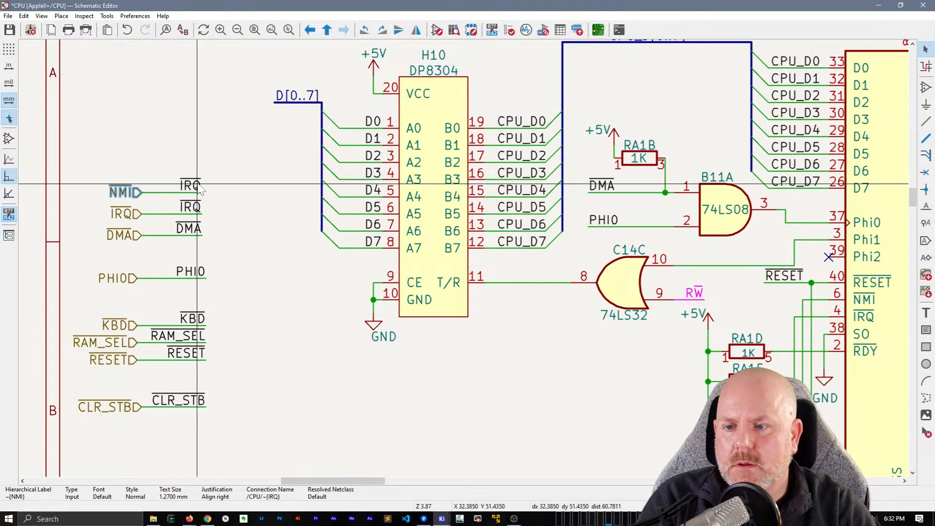
{"action": "double_click", "coordinate": [200, 188]}
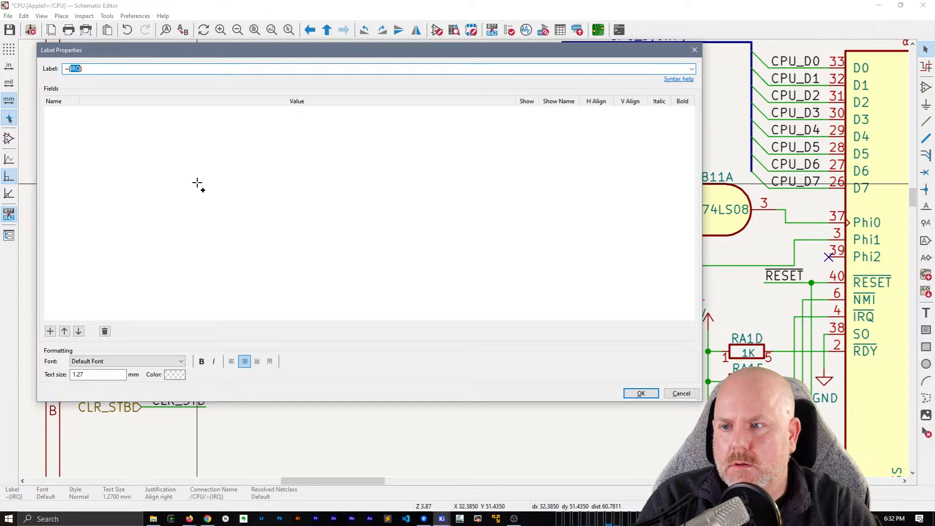
{"action": "key", "text": "Return"}
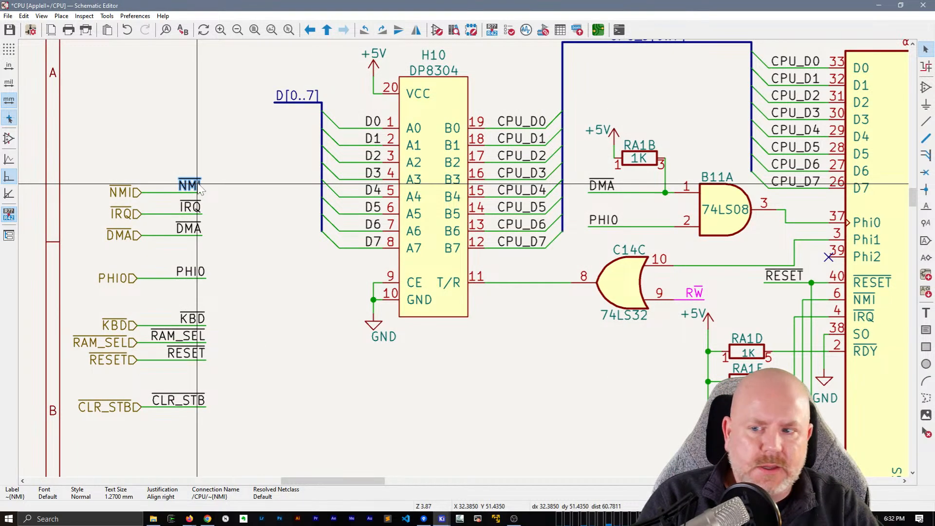
- Paste another IRQ label, wire and net label group above NMI and shift it up to match the row spacing
{"action": "key", "text": "ctrl+v"}
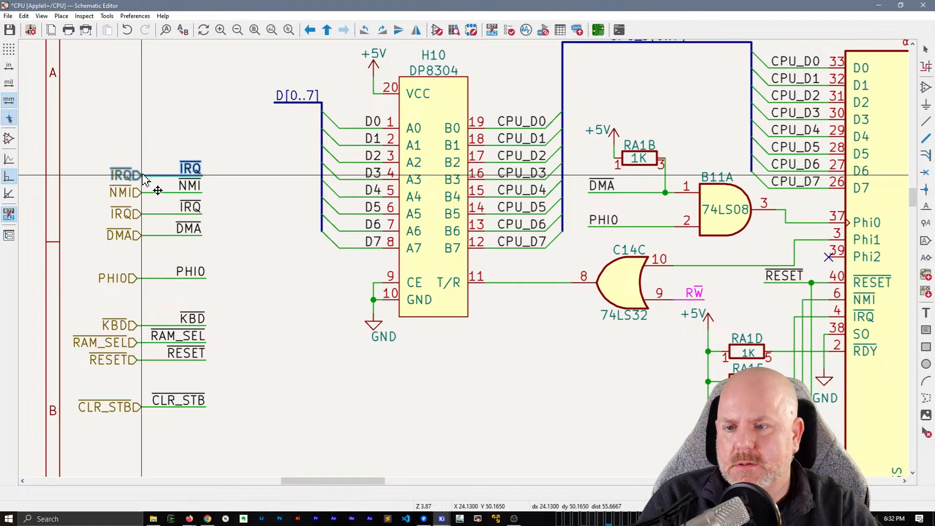
{"action": "left_click", "coordinate": [142, 176]}
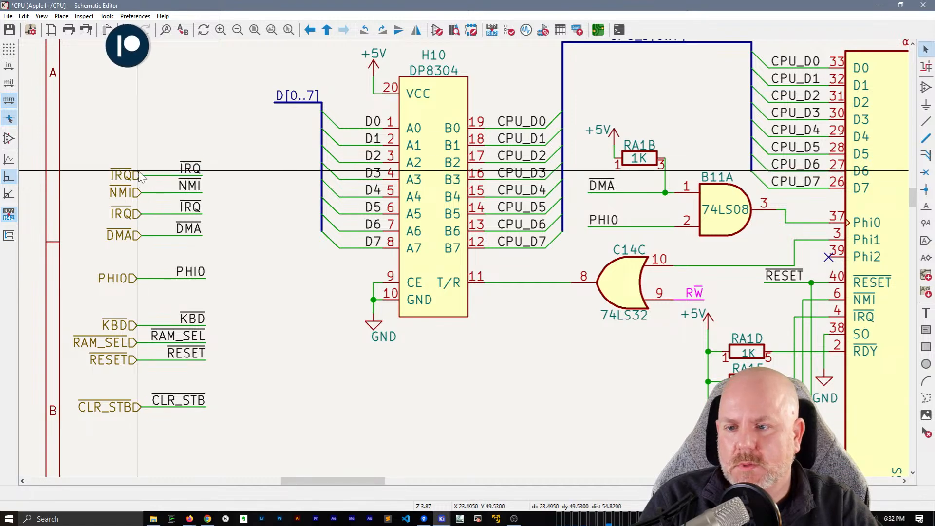
{"action": "left_click", "coordinate": [163, 174]}
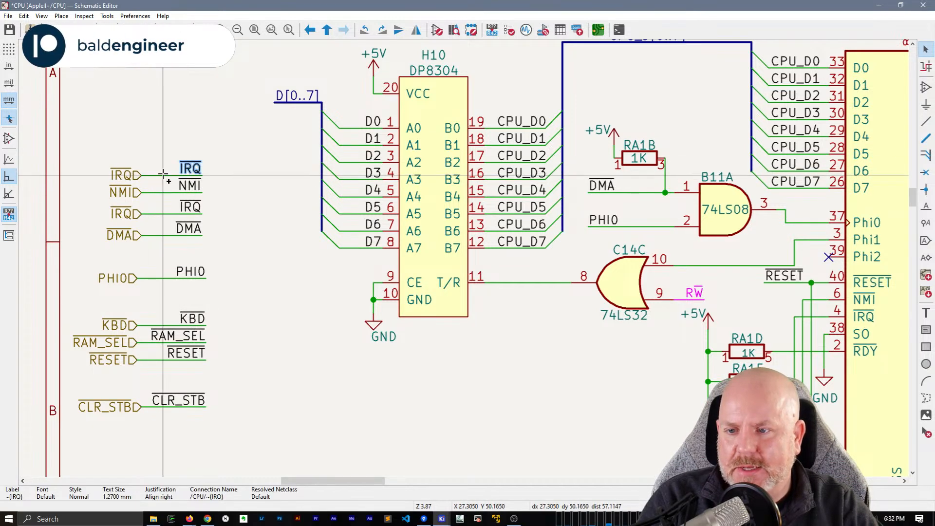
{"action": "left_click", "coordinate": [164, 174], "text": "shift"}
{"action": "left_click", "coordinate": [176, 171]}
{"action": "left_click", "coordinate": [185, 170]}
{"action": "left_click", "coordinate": [155, 175], "text": "shift"}
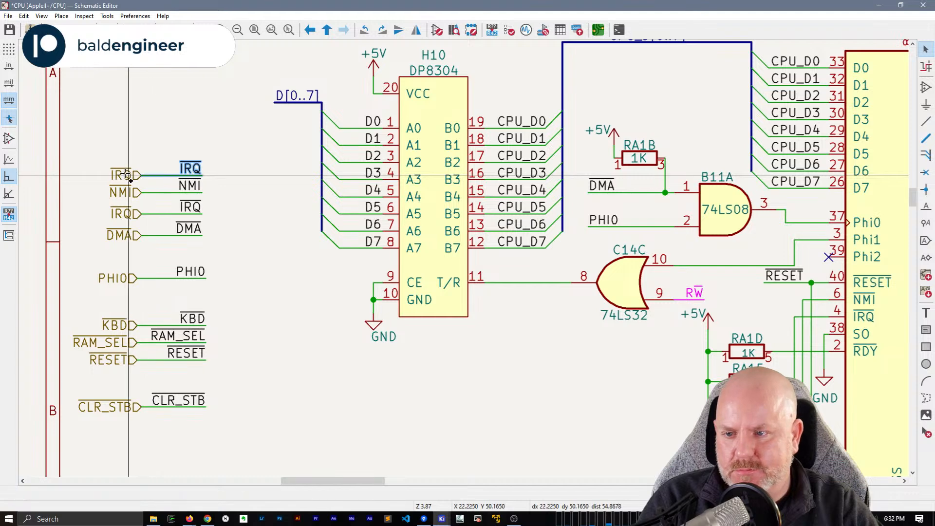
{"action": "left_click", "coordinate": [126, 175], "text": "shift"}
{"action": "left_click_drag", "start_coordinate": [126, 176], "coordinate": [126, 171]}
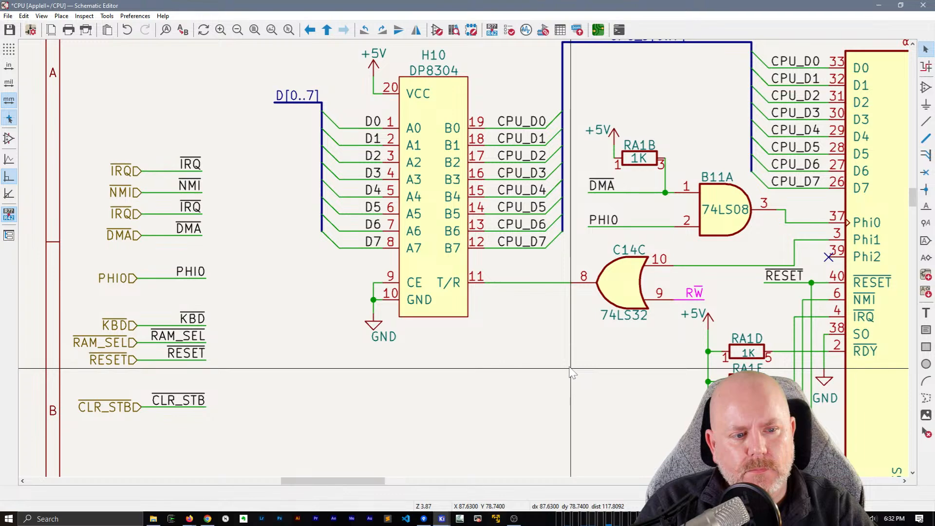
- Compare the sheet's hierarchical input labels with the CPU's control pins and the RA1 pull-up wiring
{"action": "scroll", "coordinate": [572, 373], "scroll_direction": "down", "scroll_amount": 1}
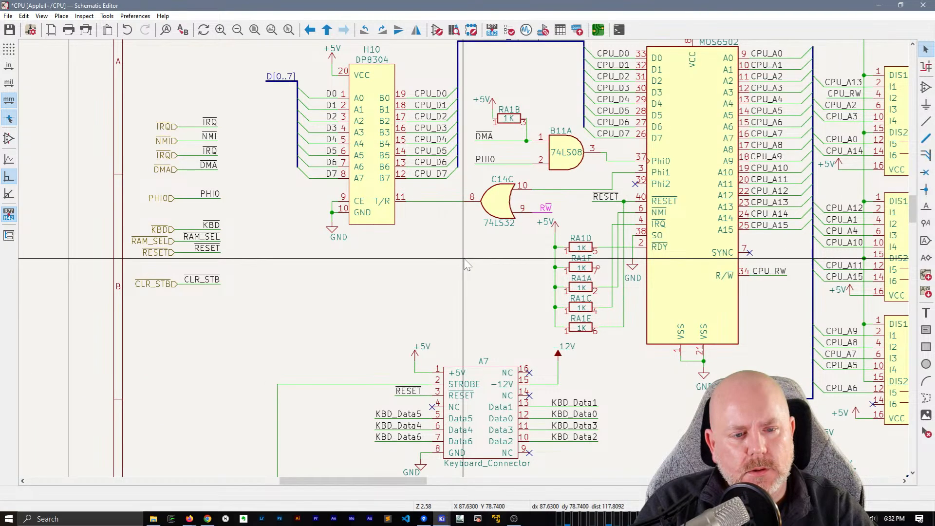
{"action": "scroll", "coordinate": [465, 265], "scroll_direction": "up", "scroll_amount": 1}
{"action": "scroll", "coordinate": [466, 265], "scroll_direction": "down", "scroll_amount": 1}
{"action": "scroll", "coordinate": [465, 264], "scroll_direction": "up", "scroll_amount": 1}
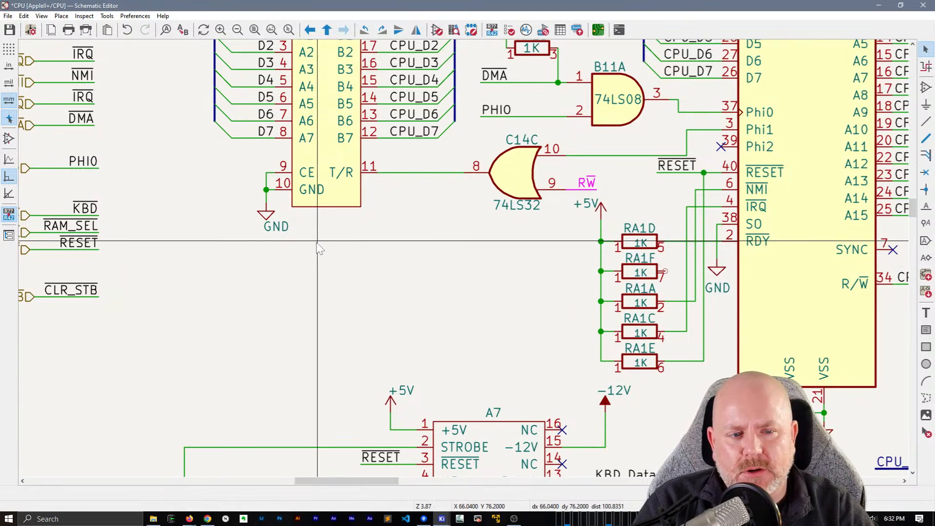
{"action": "scroll", "coordinate": [319, 249], "scroll_direction": "down", "scroll_amount": 1}
{"action": "scroll", "coordinate": [194, 253], "scroll_direction": "up", "scroll_amount": 1}
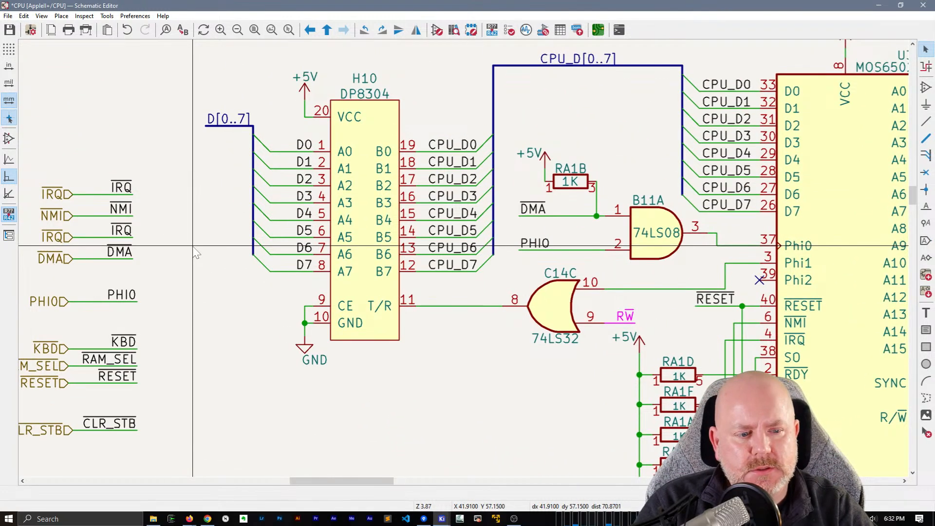
{"action": "middle_click_drag", "start_coordinate": [193, 247], "coordinate": [193, 249]}
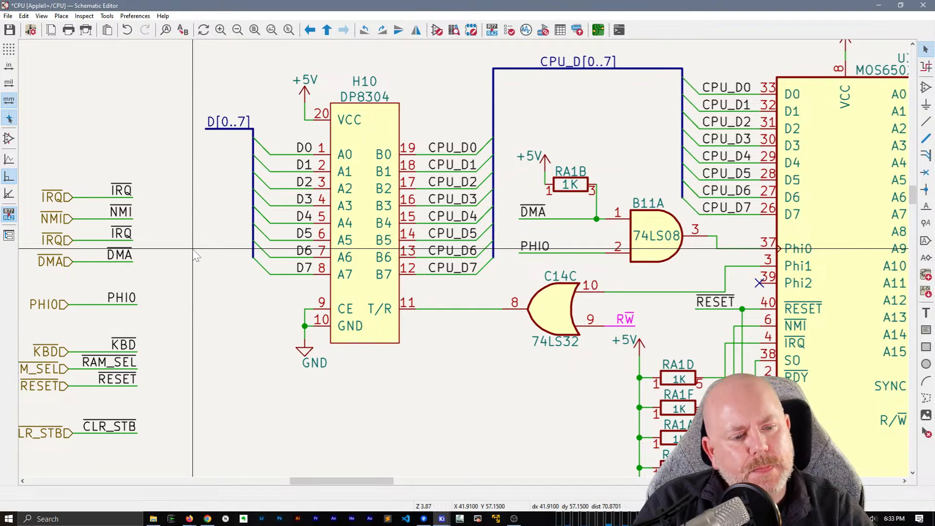
{"action": "middle_click_drag", "start_coordinate": [193, 249], "coordinate": [207, 249]}
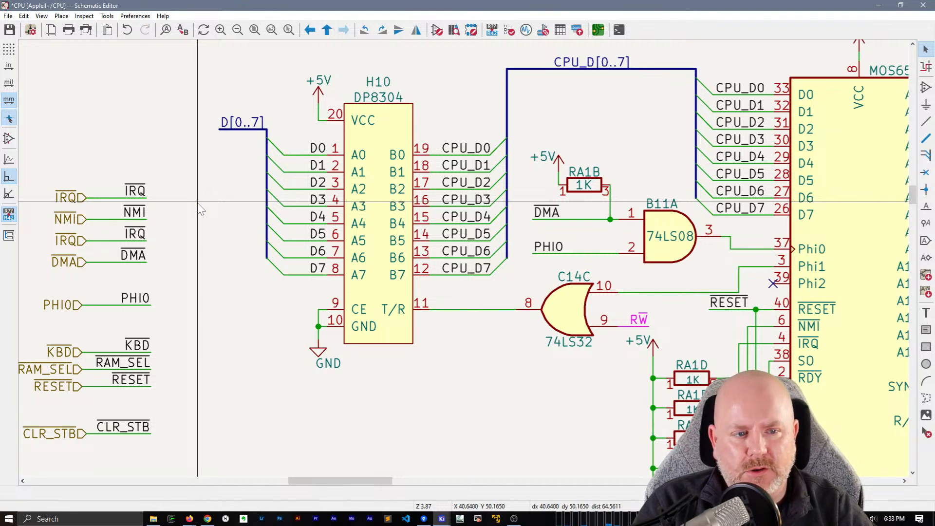
{"action": "middle_click_drag", "start_coordinate": [192, 195], "coordinate": [214, 195]}
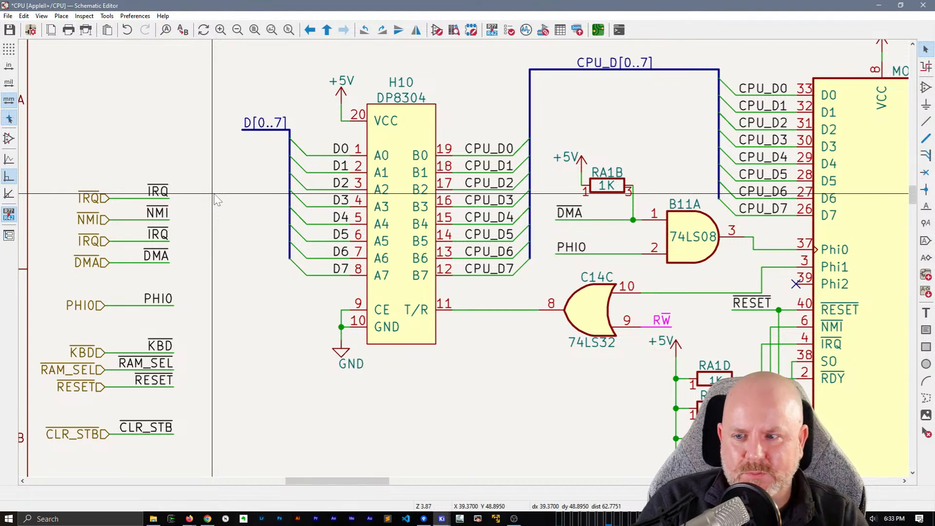
- Duplicate the topmost IRQ label, wire and net label group and place the copy one row above it
{"action": "left_click_drag", "start_coordinate": [186, 202], "coordinate": [87, 172]}
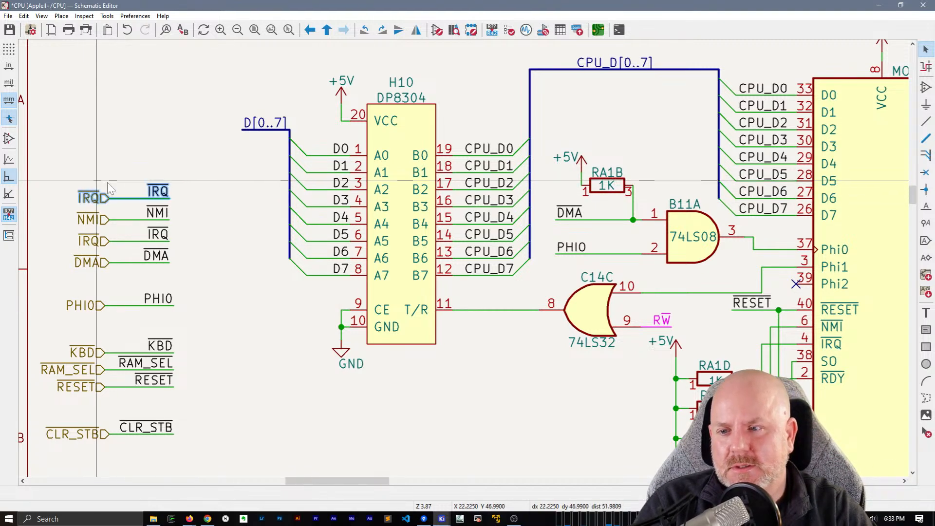
{"action": "key", "text": "ctrl+d"}
{"action": "left_click", "coordinate": [112, 181]}
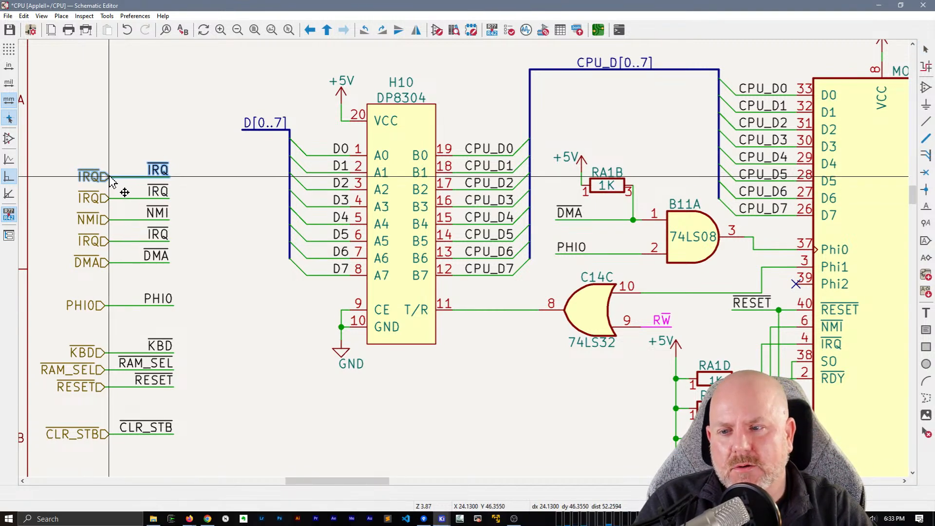
{"action": "left_click", "coordinate": [166, 171]}
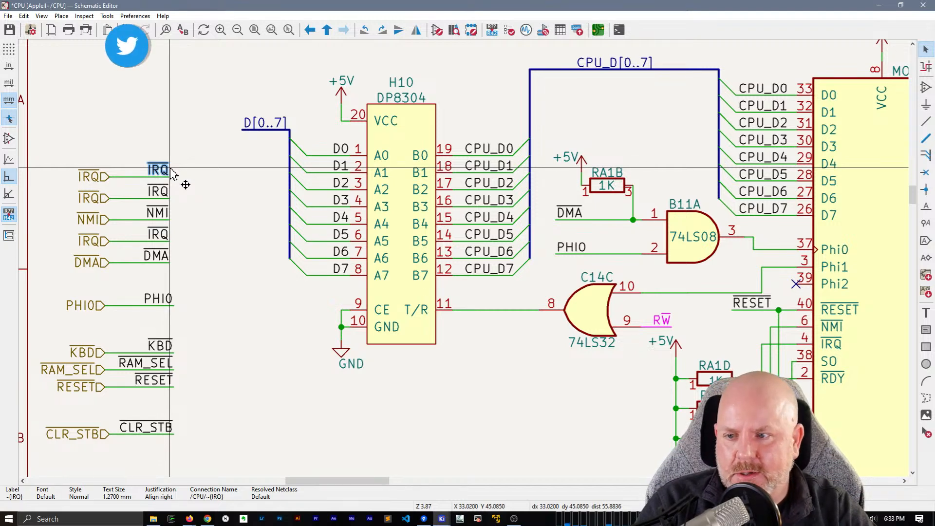
{"action": "double_click", "coordinate": [166, 171]}
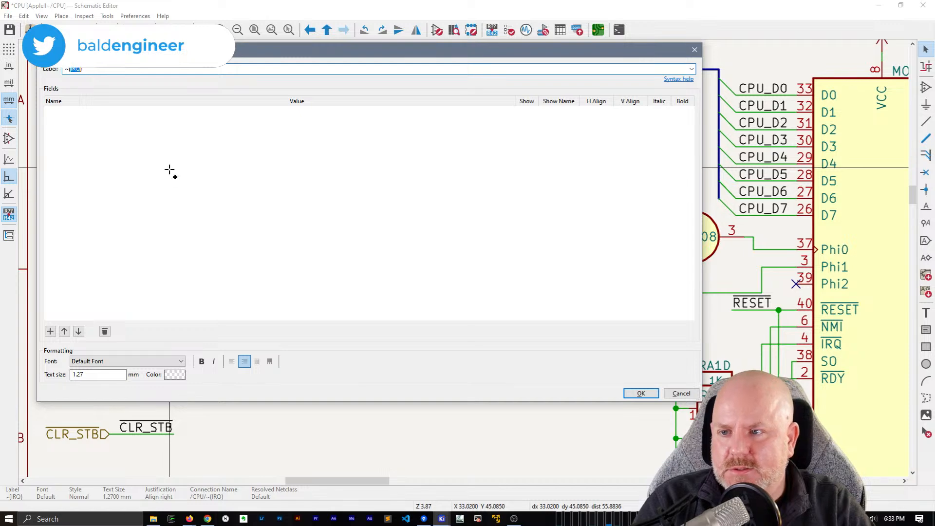
{"action": "type", "text": "~{DMA}"}
{"action": "key", "text": "Return"}
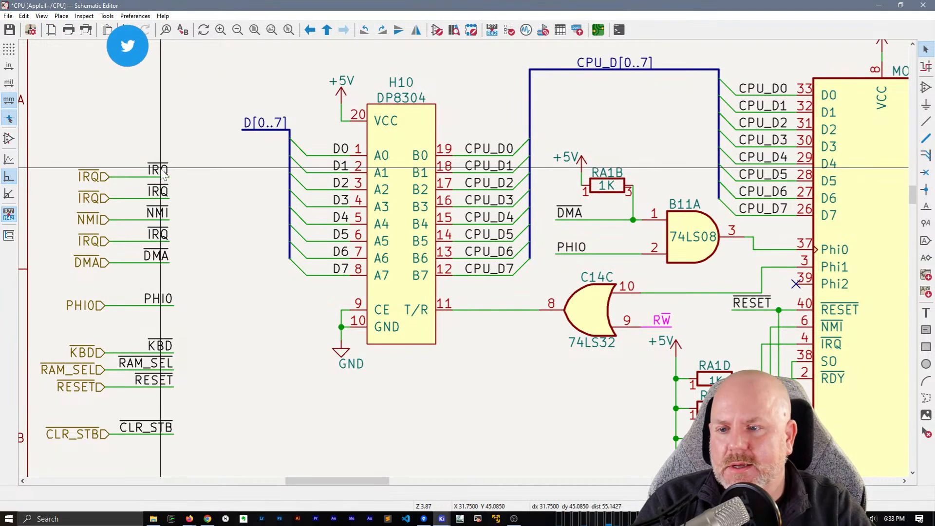
- Rename the topmost IRQ copy's net label and hierarchical label to ~{RDY}
{"action": "double_click", "coordinate": [162, 172]}
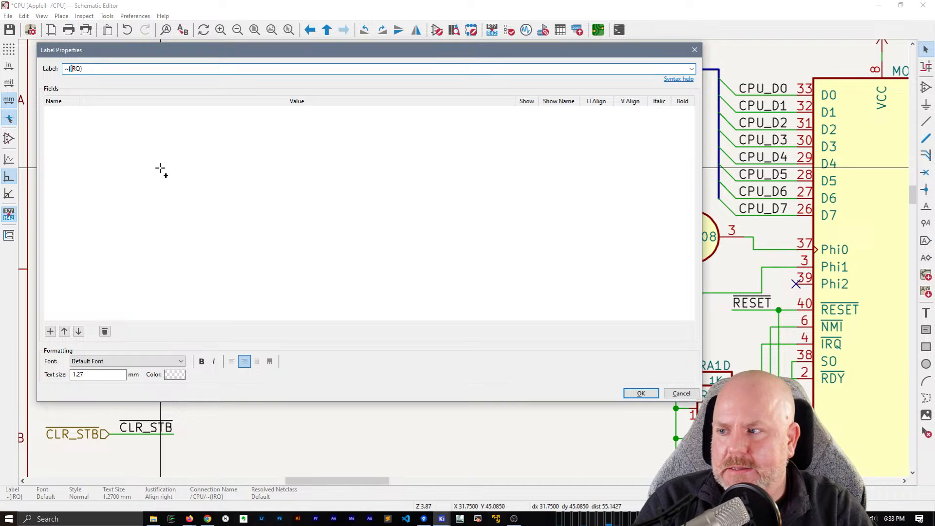
{"action": "type", "text": "~{RDY}"}
{"action": "key", "text": "Return"}
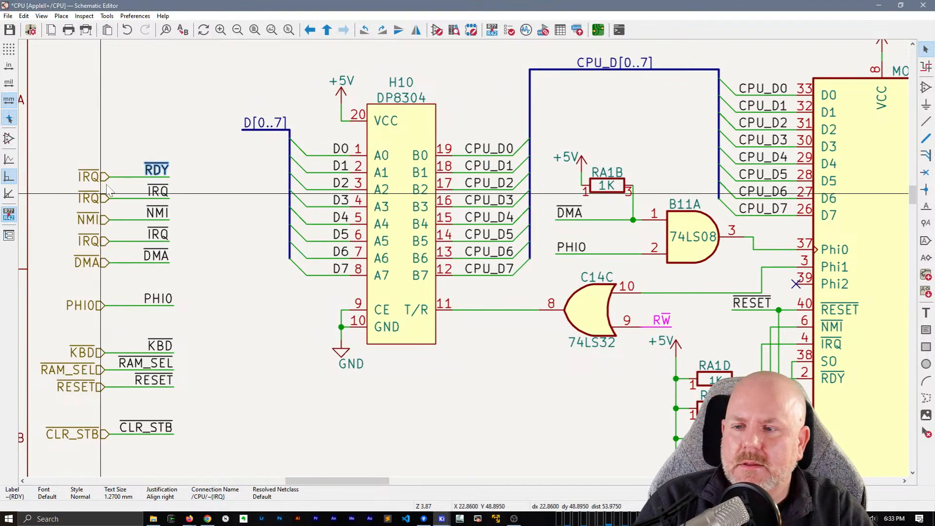
{"action": "double_click", "coordinate": [92, 174]}
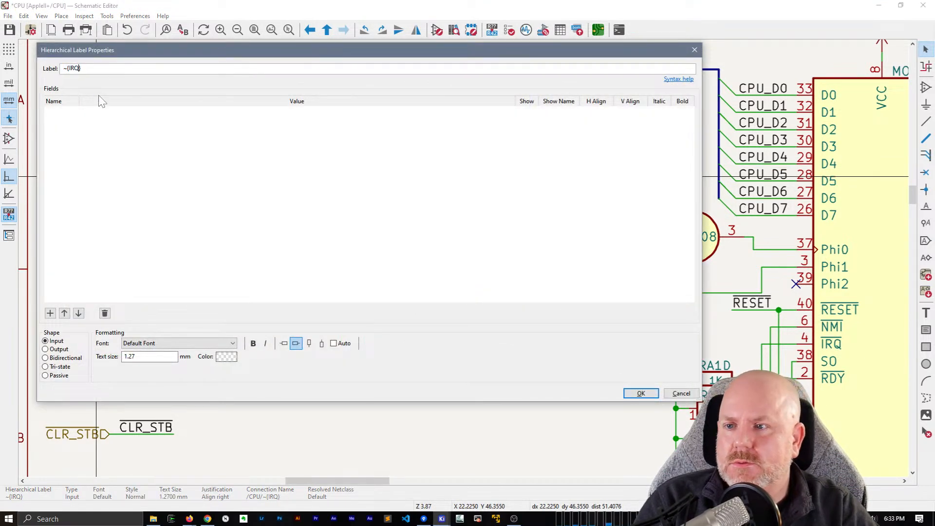
{"action": "type", "text": "~{RDY"}
{"action": "key", "text": "Return"}
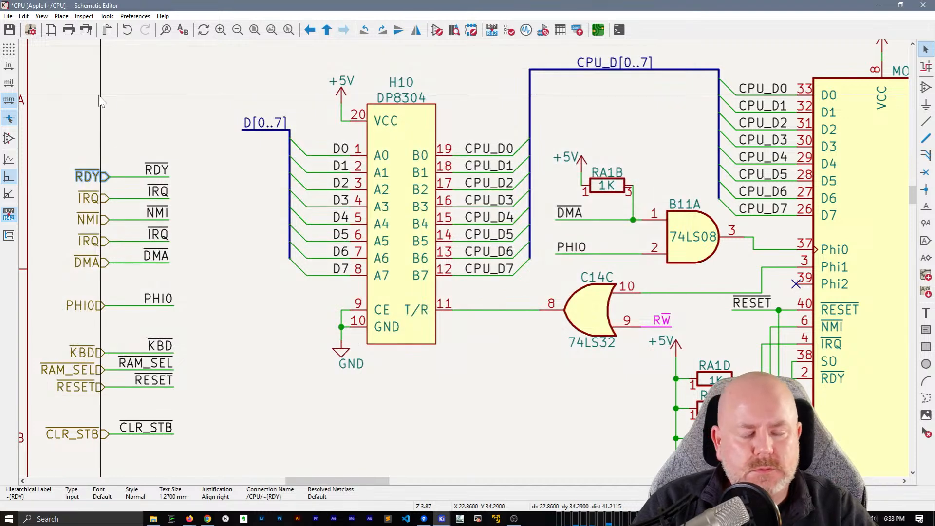
- Leave the CPU sheet and return to the root sheet
{"action": "scroll", "coordinate": [285, 358], "scroll_direction": "down", "scroll_amount": 2}
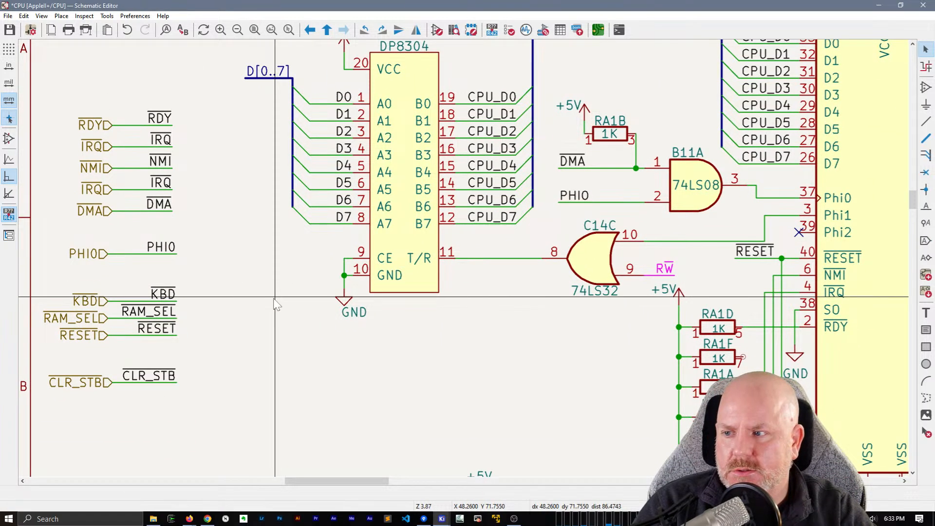
{"action": "middle_click_drag", "start_coordinate": [249, 244], "coordinate": [252, 246]}
{"action": "right_click", "coordinate": [255, 252]}
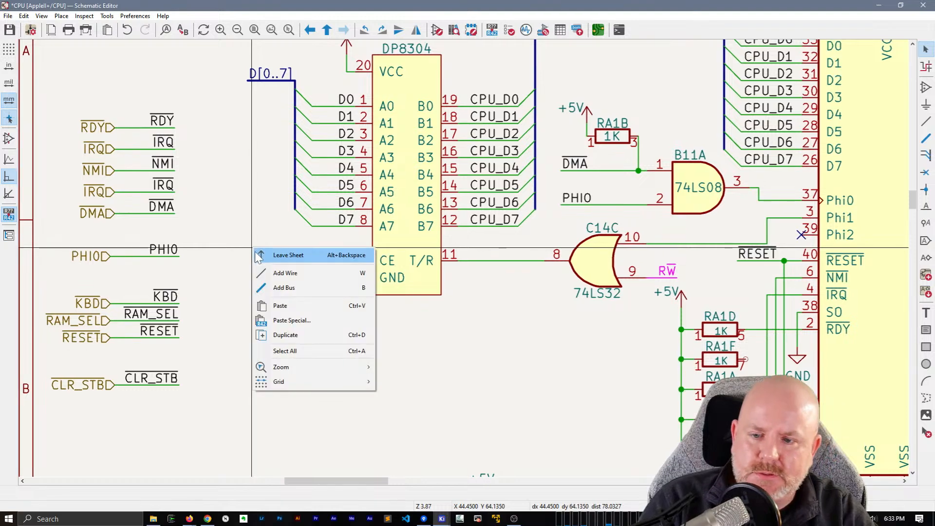
{"action": "left_click", "coordinate": [293, 260]}
{"action": "right_click", "coordinate": [288, 112]}
{"action": "left_click", "coordinate": [298, 109]}
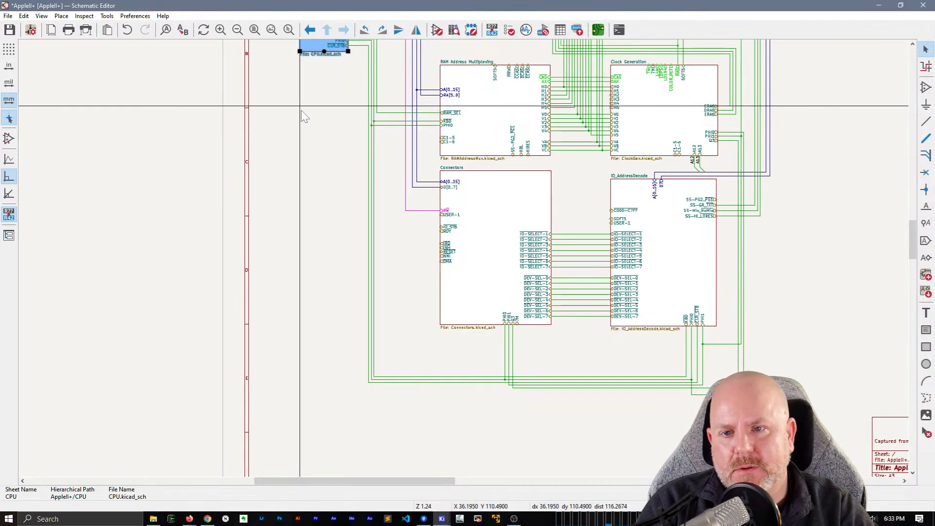
- Import the IRQ, NMI and RDY sheet pins and place them bottom to top along the CPU sheet symbol's left edge
{"action": "middle_click_drag", "start_coordinate": [327, 113], "coordinate": [262, 385]}
{"action": "right_click", "coordinate": [260, 240]}
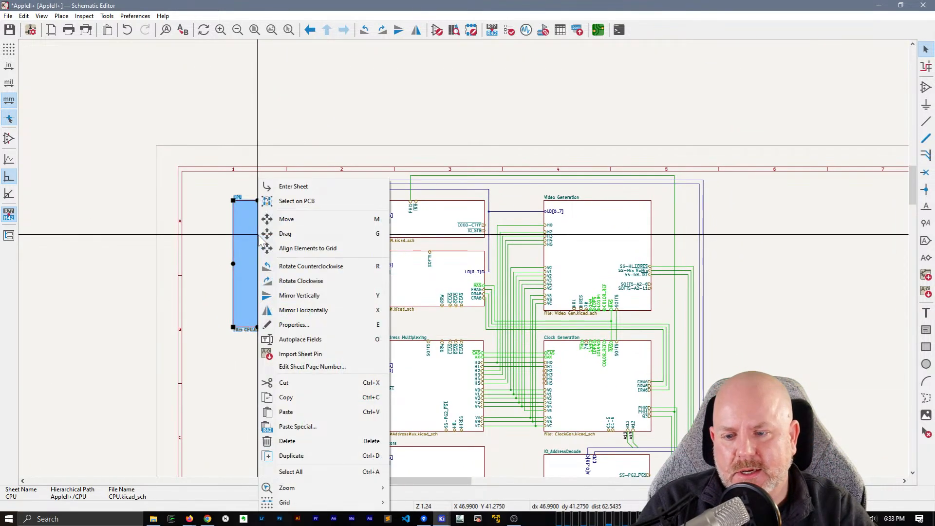
{"action": "left_click", "coordinate": [295, 354]}
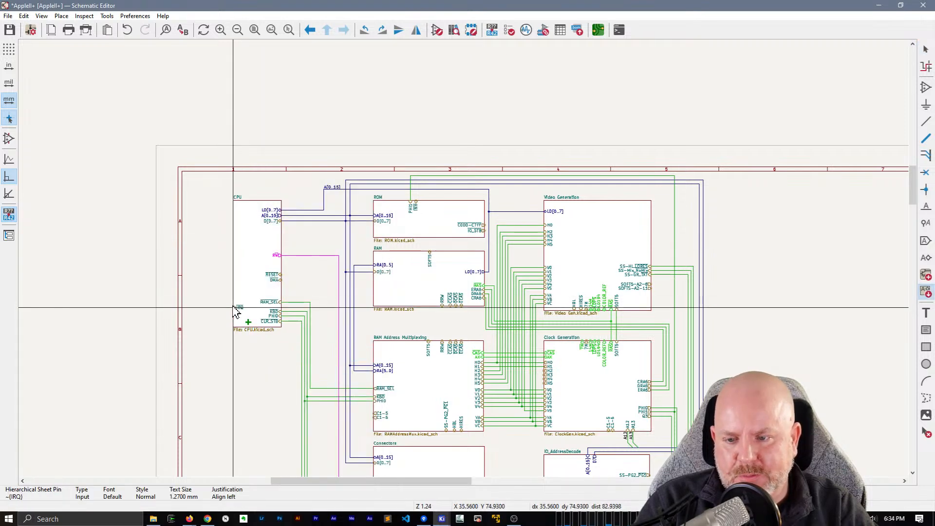
{"action": "left_click", "coordinate": [238, 308]}
{"action": "left_click", "coordinate": [238, 296]}
{"action": "left_click", "coordinate": [238, 285]}
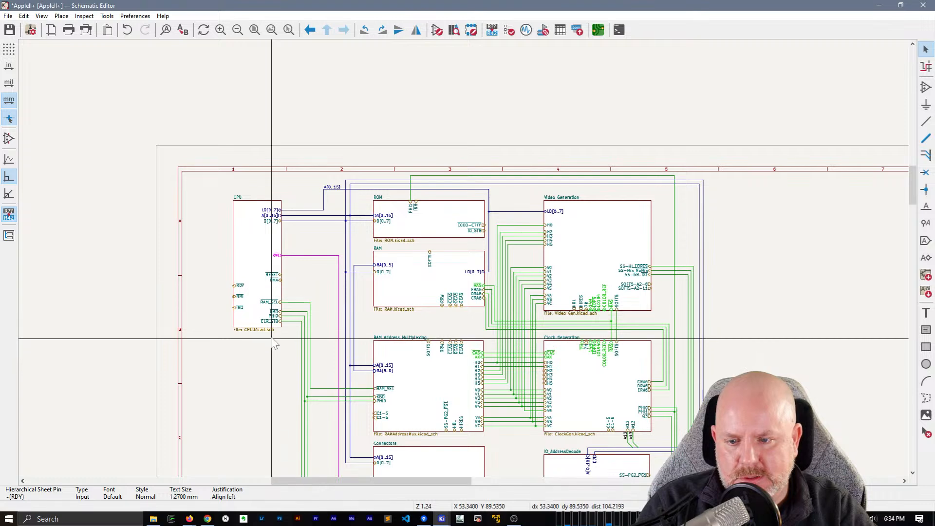
- Move the RAM_SEL, KBD, CLR_STB and PHI0 pins with their wires up beneath RW, leaving DMA and RESET below them
{"action": "scroll", "coordinate": [273, 337], "scroll_direction": "up", "scroll_amount": 3}
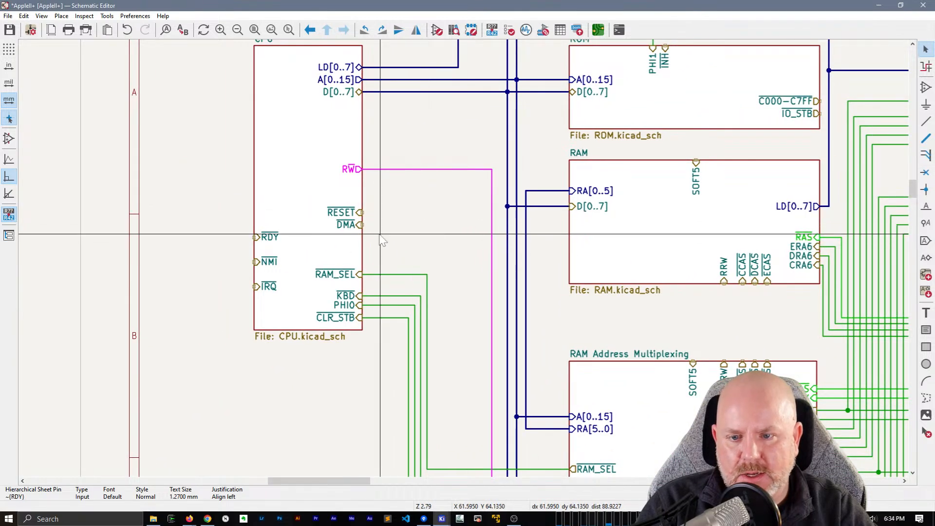
{"action": "left_click", "coordinate": [344, 275]}
{"action": "left_click_drag", "start_coordinate": [344, 275], "coordinate": [360, 198]}
{"action": "left_click_drag", "start_coordinate": [361, 224], "coordinate": [392, 223]}
{"action": "left_click", "coordinate": [363, 306]}
{"action": "left_click", "coordinate": [363, 248]}
{"action": "scroll", "coordinate": [409, 277], "scroll_direction": "up", "scroll_amount": 1}
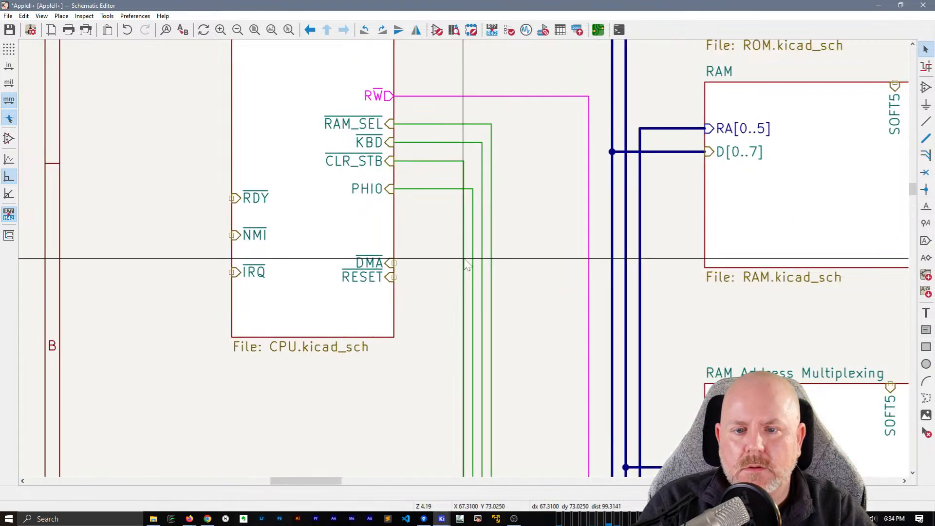
- Open the CPU sheet, capture it with PicPick showing the RESET, NMI, IRQ and RDY pins, and move the capture window off this screen
{"action": "middle_click_drag", "start_coordinate": [465, 259], "coordinate": [395, 214]}
{"action": "scroll", "coordinate": [397, 219], "scroll_direction": "down", "scroll_amount": 2}
{"action": "middle_click_drag", "start_coordinate": [511, 375], "coordinate": [456, 479]}
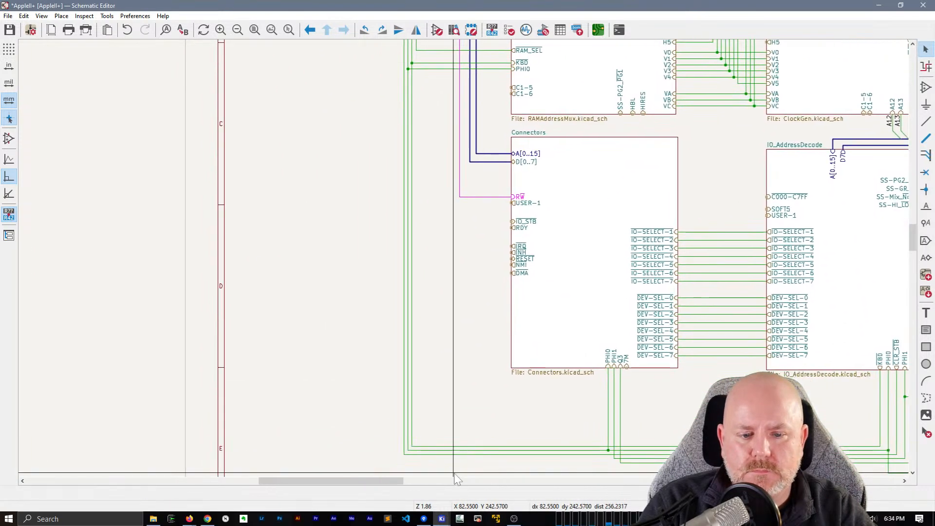
{"action": "middle_click_drag", "start_coordinate": [460, 61], "coordinate": [458, 209]}
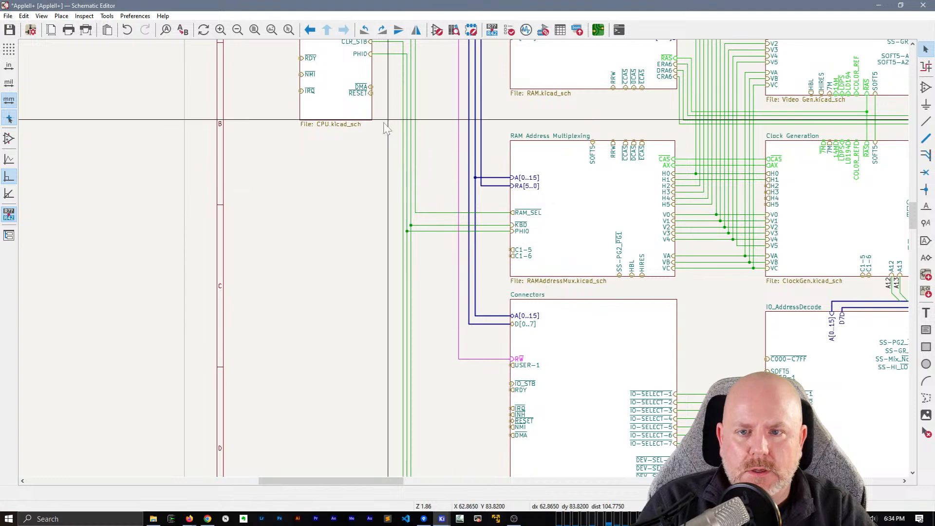
{"action": "middle_click_drag", "start_coordinate": [387, 119], "coordinate": [351, 154]}
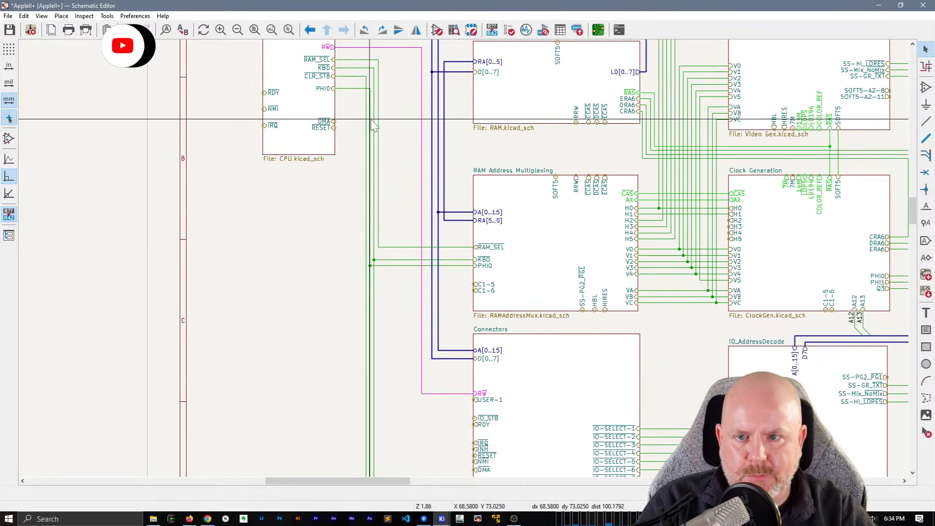
{"action": "double_click", "coordinate": [320, 103]}
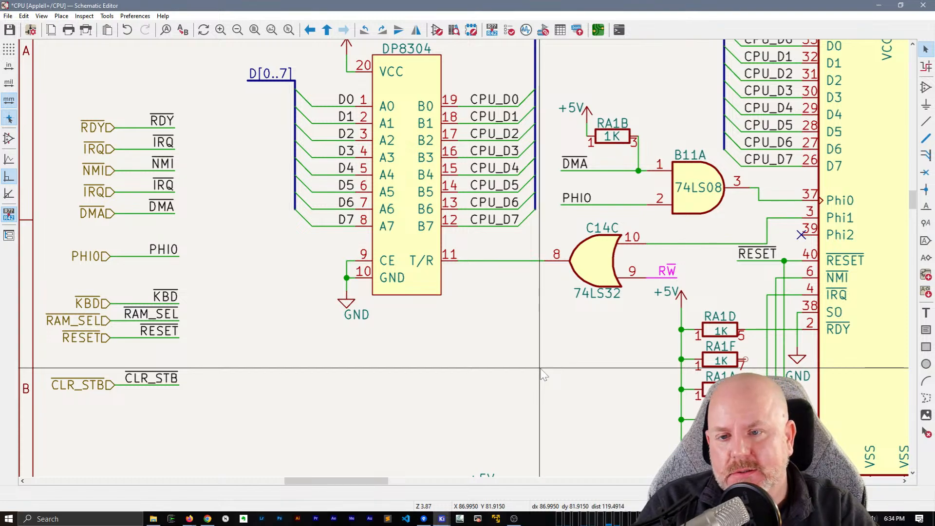
{"action": "key", "text": "Print"}
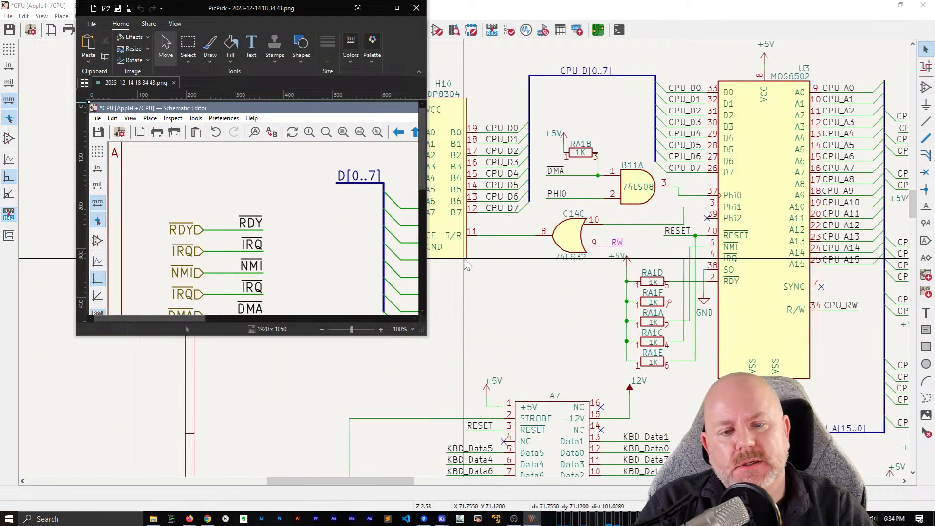
{"action": "scroll", "coordinate": [279, 254], "scroll_direction": "down", "scroll_amount": 3}
{"action": "scroll", "coordinate": [279, 253], "scroll_direction": "down", "scroll_amount": 1}
{"action": "left_click_drag", "start_coordinate": [177, 315], "coordinate": [386, 315]}
{"action": "scroll", "coordinate": [365, 236], "scroll_direction": "down", "scroll_amount": 2}
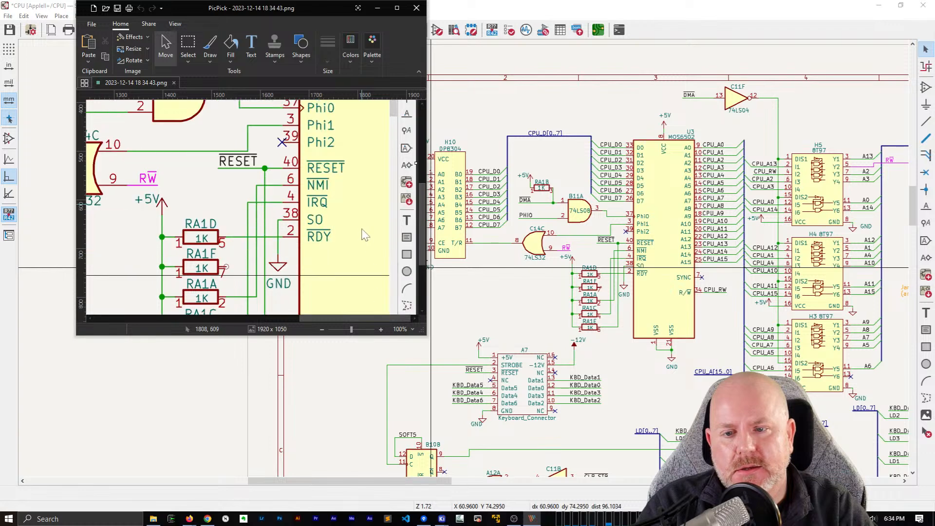
{"action": "left_click_drag", "start_coordinate": [320, 10], "coordinate": [0, 120]}
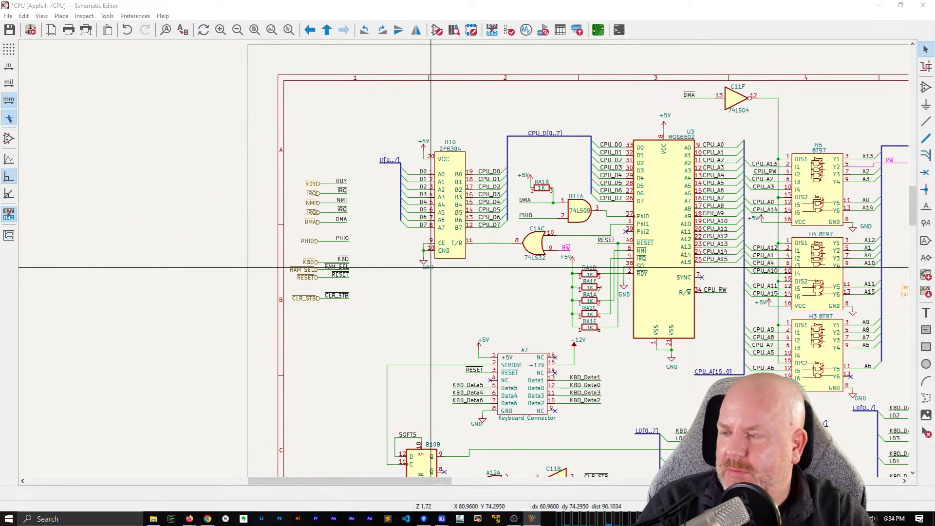
- Return to the root sheet and arrange the RESET, NMI, IRQ and DMA pins top to bottom on the CPU symbol's right edge
{"action": "right_click", "coordinate": [415, 298]}
{"action": "left_click", "coordinate": [426, 302]}
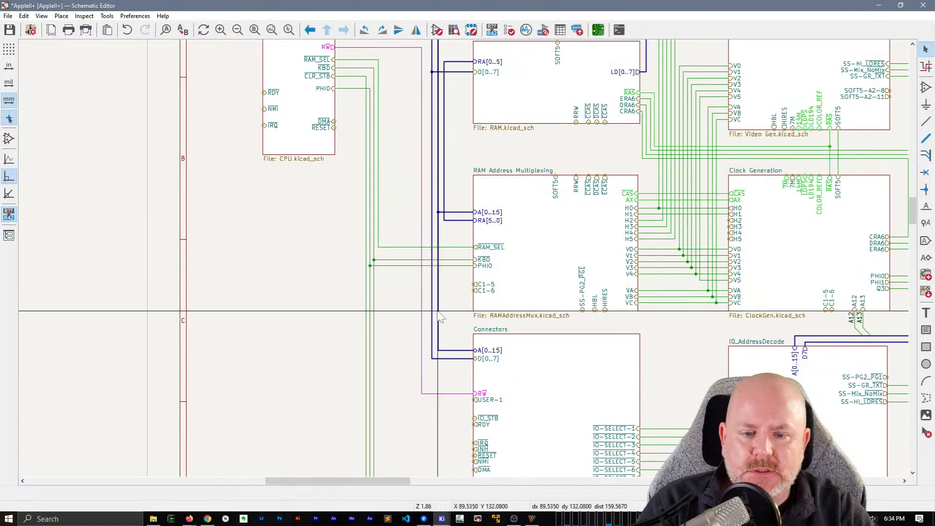
{"action": "scroll", "coordinate": [358, 86], "scroll_direction": "up", "scroll_amount": 3}
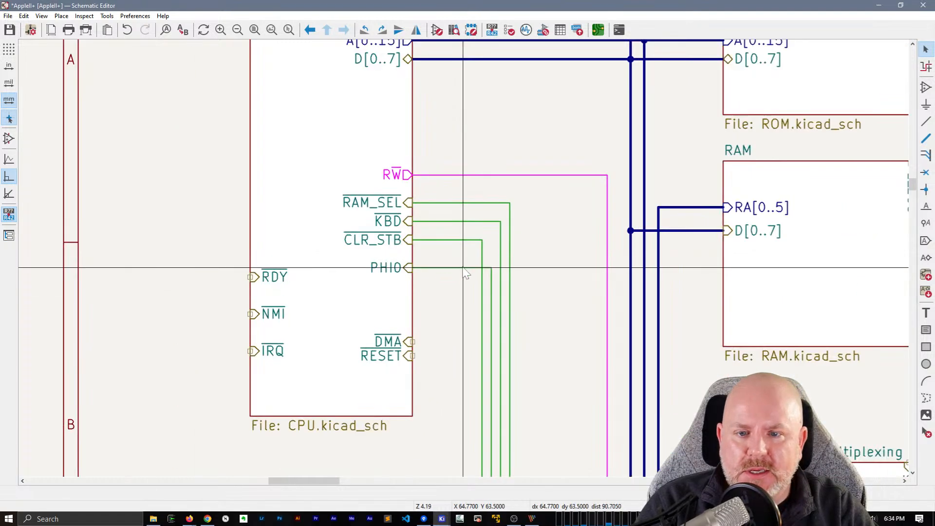
{"action": "left_click", "coordinate": [388, 356]}
{"action": "key", "text": "m"}
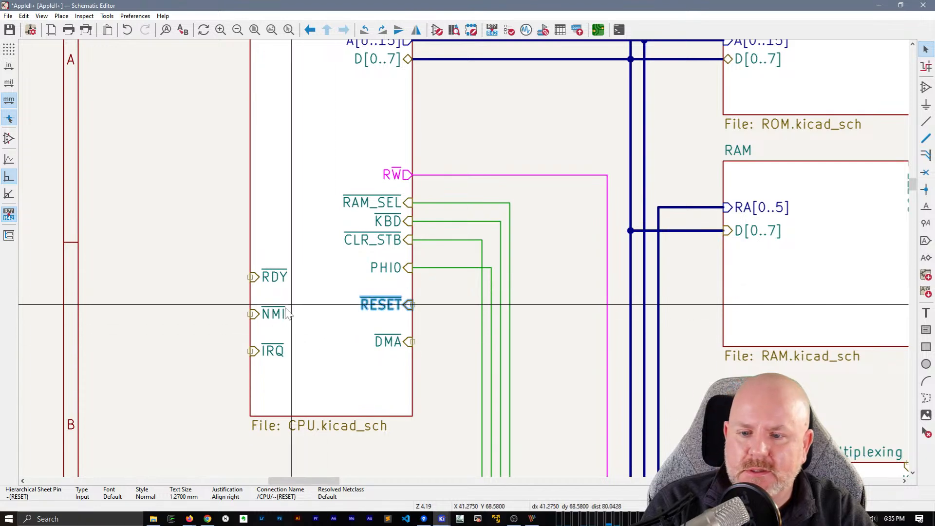
{"action": "left_click_drag", "start_coordinate": [267, 315], "coordinate": [418, 320]}
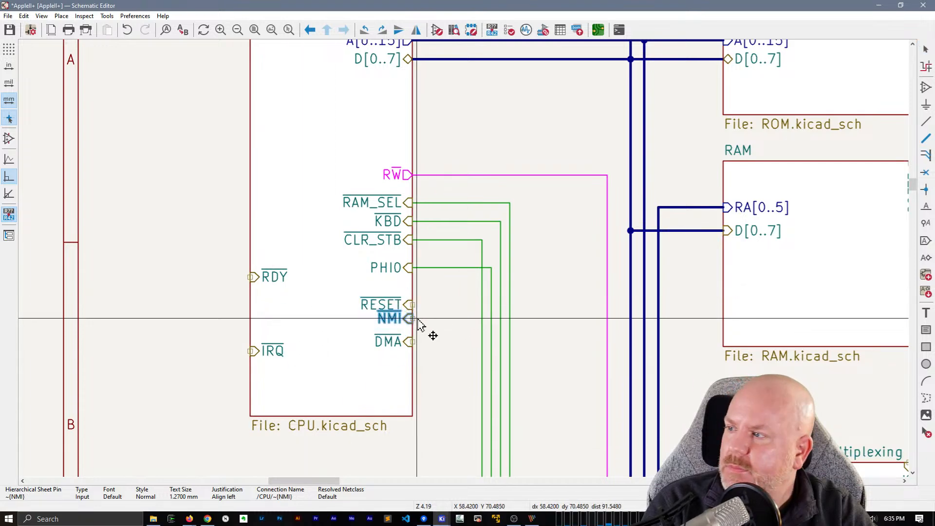
{"action": "left_click_drag", "start_coordinate": [273, 352], "coordinate": [396, 384]}
{"action": "left_click", "coordinate": [393, 341]}
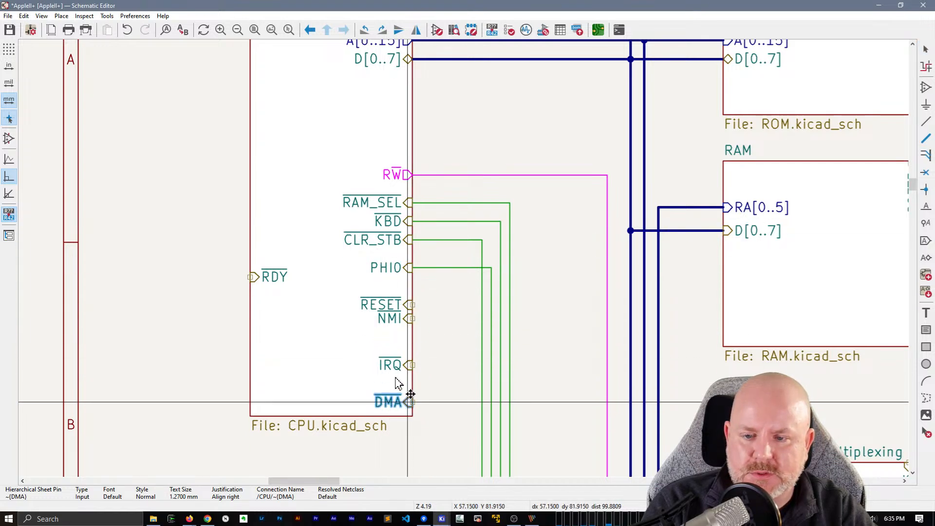
{"action": "left_click", "coordinate": [269, 269]}
{"action": "left_click_drag", "start_coordinate": [267, 264], "coordinate": [263, 277]}
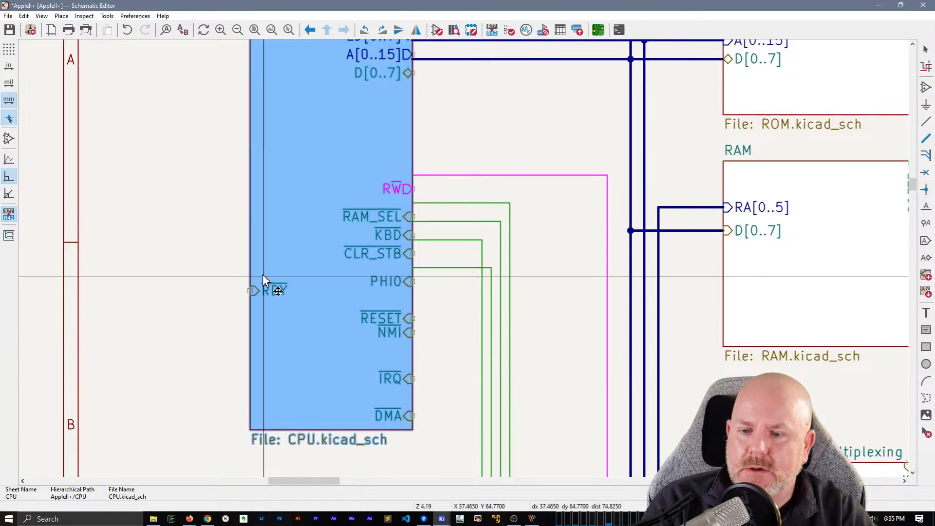
{"action": "key", "text": "ctrl+z"}
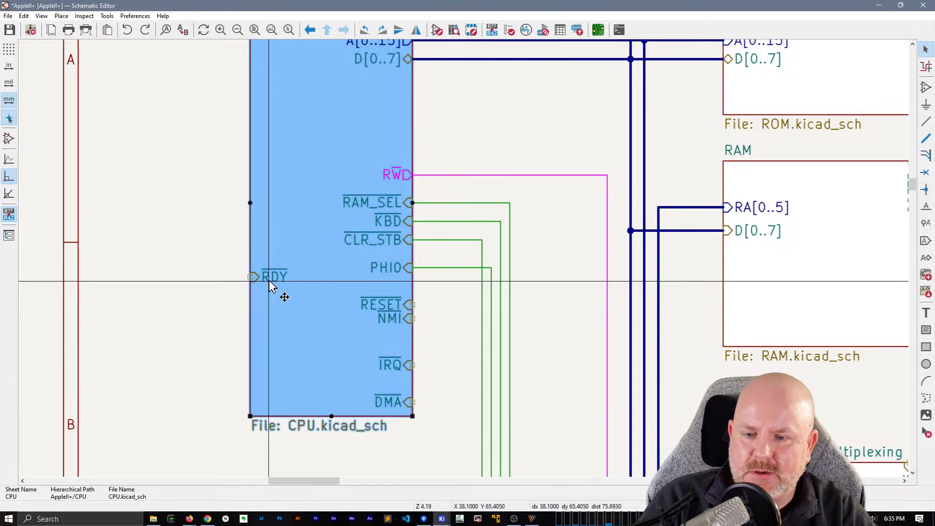
- Move the RDY pin to the CPU symbol's right edge and stack RESET, NMI, IRQ, RDY and DMA closely in that order
{"action": "left_click", "coordinate": [274, 277]}
{"action": "left_click_drag", "start_coordinate": [275, 282], "coordinate": [410, 333]}
{"action": "left_click", "coordinate": [413, 367]}
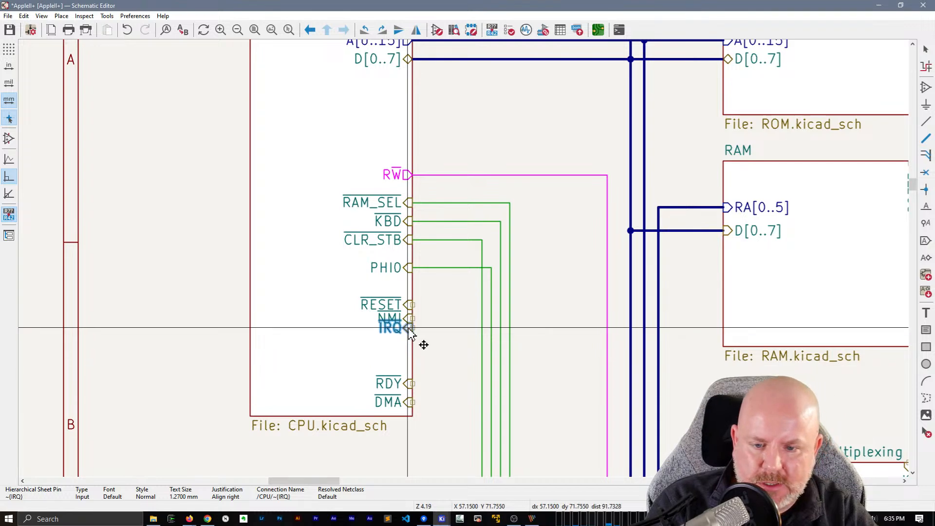
{"action": "left_click", "coordinate": [410, 383]}
{"action": "left_click_drag", "start_coordinate": [410, 384], "coordinate": [409, 346]}
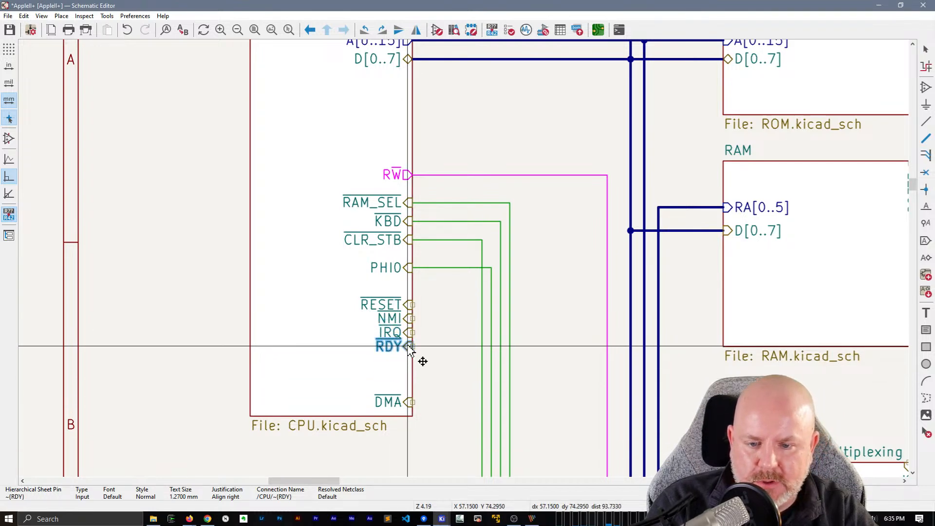
{"action": "left_click_drag", "start_coordinate": [410, 400], "coordinate": [416, 363]}
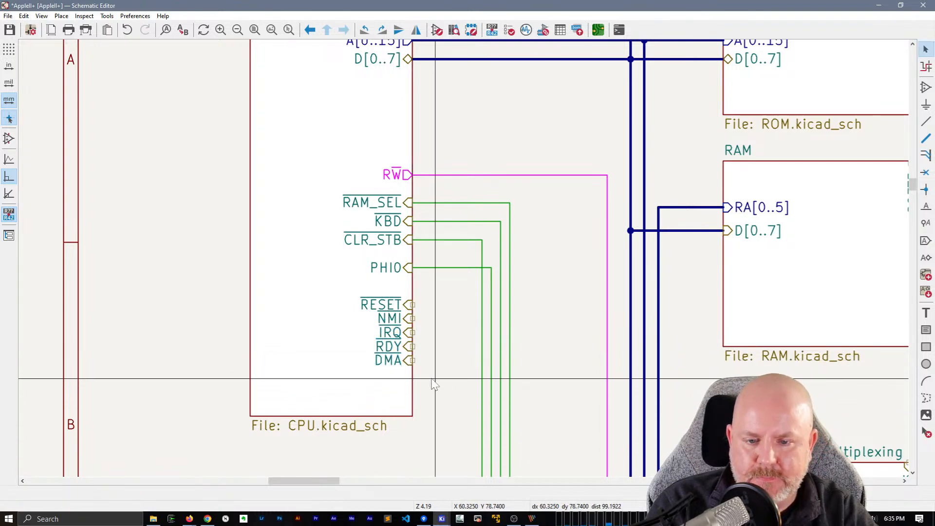
- On the Connectors symbol, move RESET and NMI beneath RDY, set IRQ aside lower down, and place INH below DMA
{"action": "scroll", "coordinate": [427, 379], "scroll_direction": "down", "scroll_amount": 2}
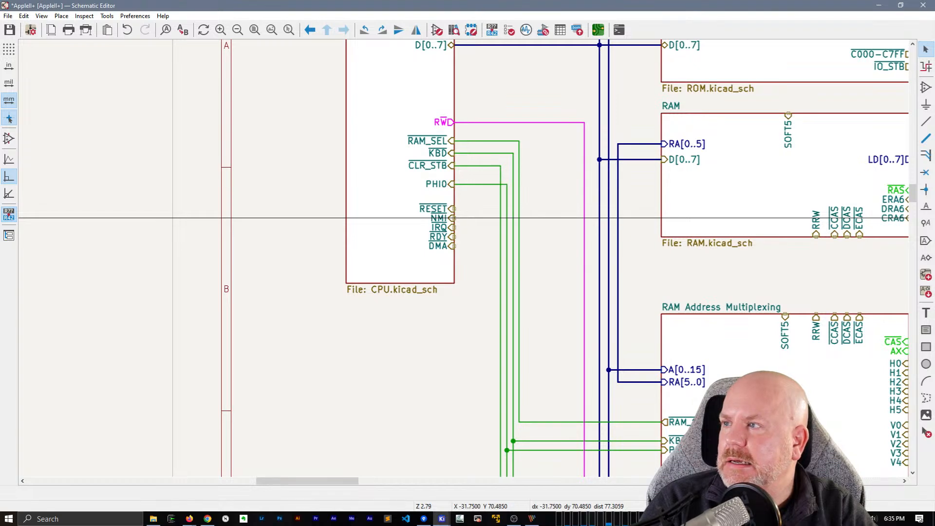
{"action": "middle_click_drag", "start_coordinate": [662, 396], "coordinate": [508, 292]}
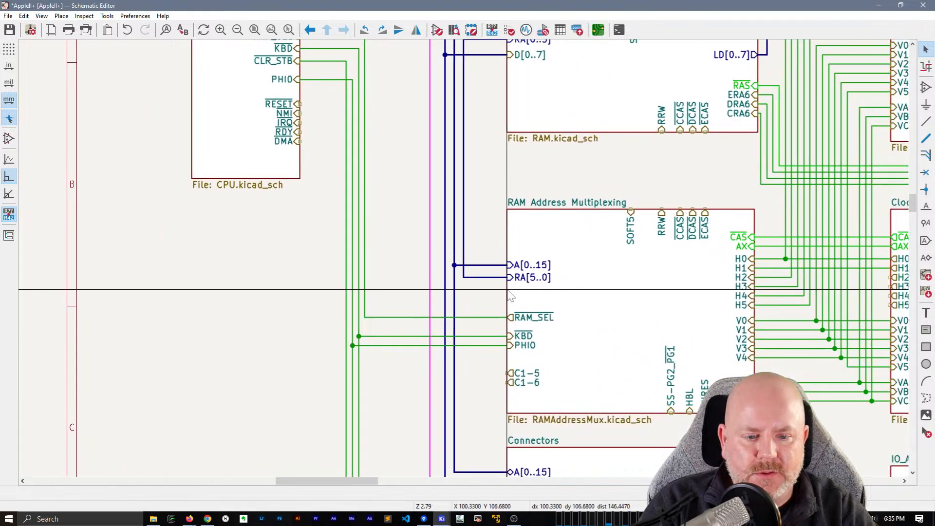
{"action": "scroll", "coordinate": [507, 290], "scroll_direction": "down", "scroll_amount": 1}
{"action": "middle_click_drag", "start_coordinate": [467, 320], "coordinate": [492, 250]}
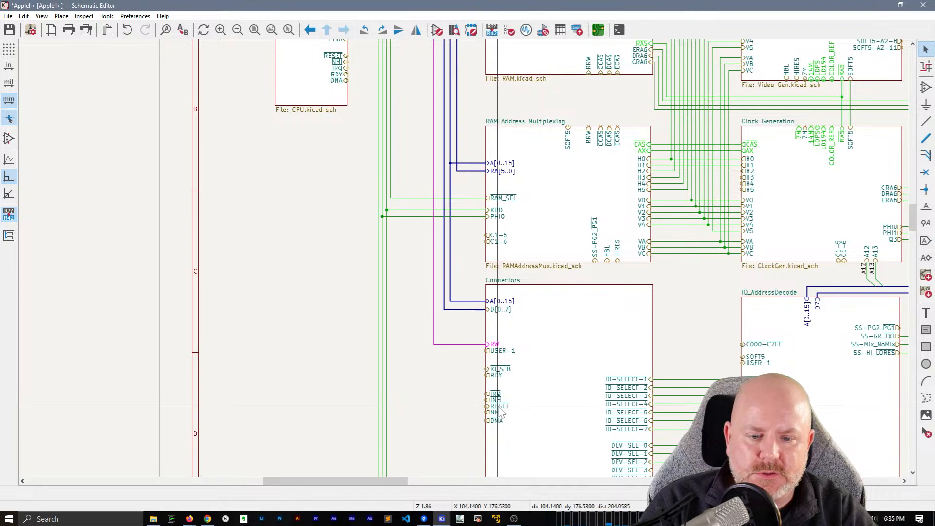
{"action": "left_click_drag", "start_coordinate": [497, 406], "coordinate": [495, 448]}
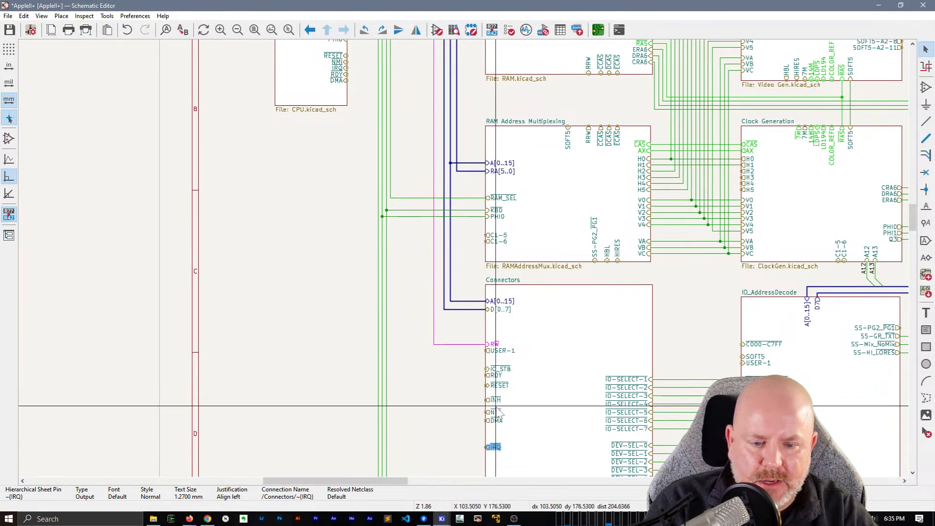
{"action": "mouse_move", "coordinate": [497, 412]}
{"action": "left_mouse_down"}
{"action": "mouse_move", "coordinate": [485, 403]}
{"action": "mouse_move", "coordinate": [495, 402]}
{"action": "mouse_move", "coordinate": [494, 431]}
{"action": "left_mouse_up"}
{"action": "left_click", "coordinate": [484, 394]}
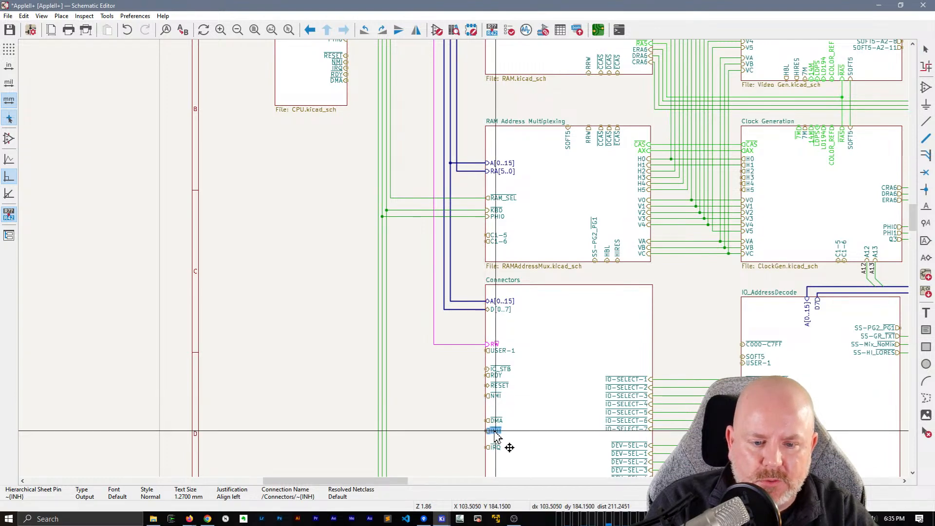
{"action": "left_click", "coordinate": [495, 431]}
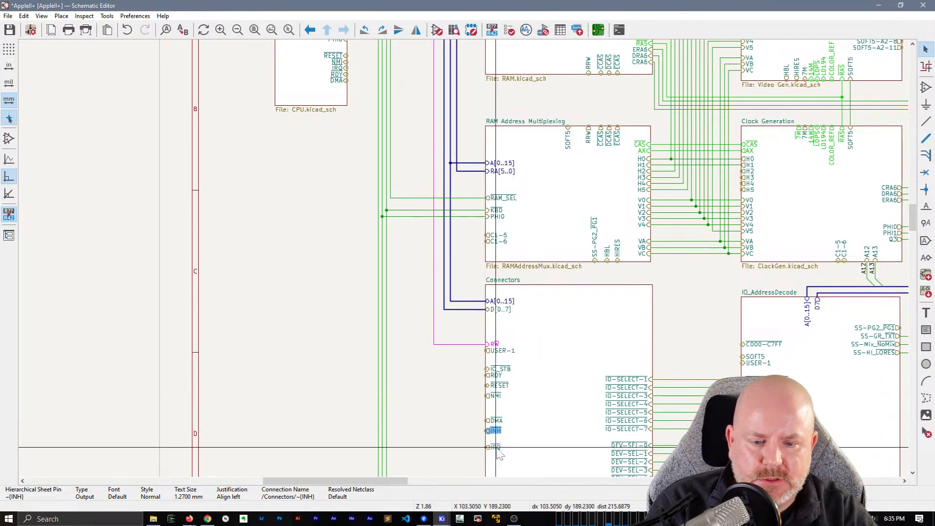
- Place the Connectors symbol's IRQ pin beneath NMI and its RDY pin between IRQ and DMA
{"action": "left_click_drag", "start_coordinate": [496, 447], "coordinate": [484, 406]}
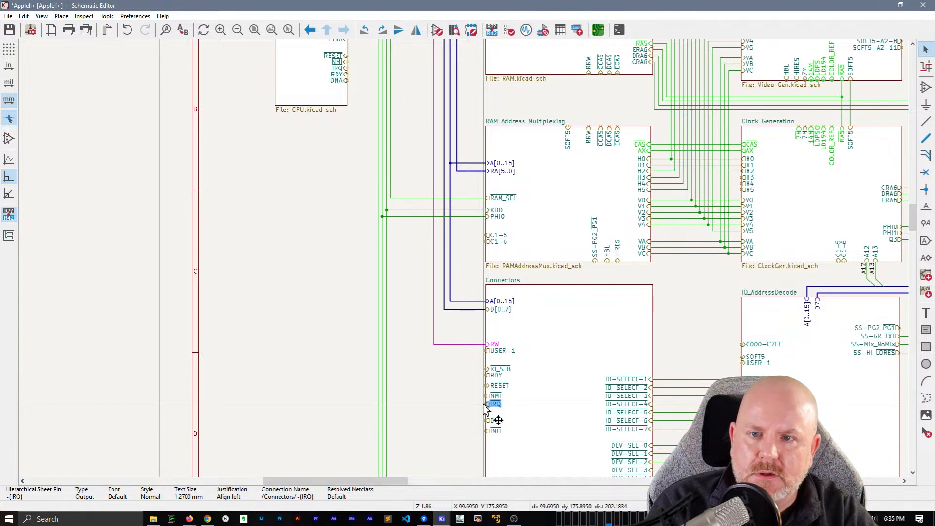
{"action": "left_click", "coordinate": [487, 410]}
{"action": "left_click_drag", "start_coordinate": [487, 376], "coordinate": [483, 406]}
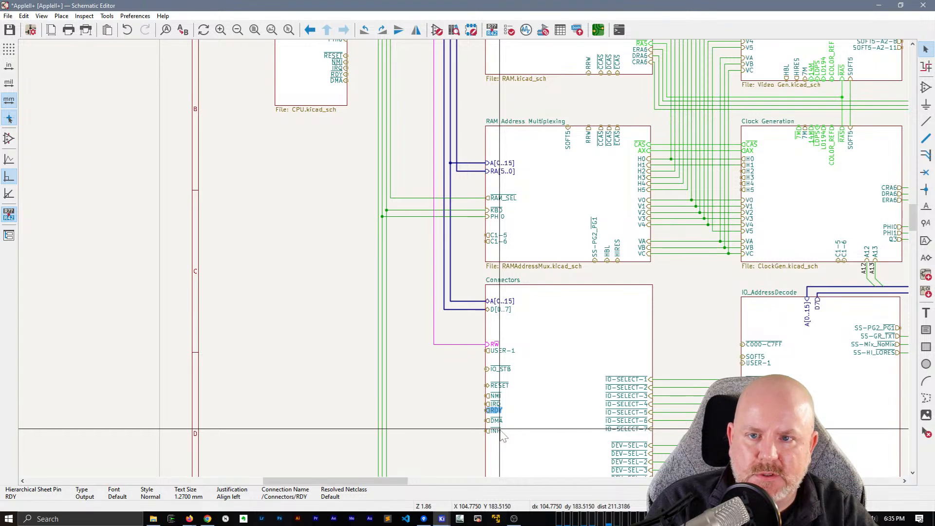
- Inspect the CPU sheet's hierarchical labels and circuitry, and return to the root sheet
{"action": "middle_click_drag", "start_coordinate": [298, 267], "coordinate": [288, 400]}
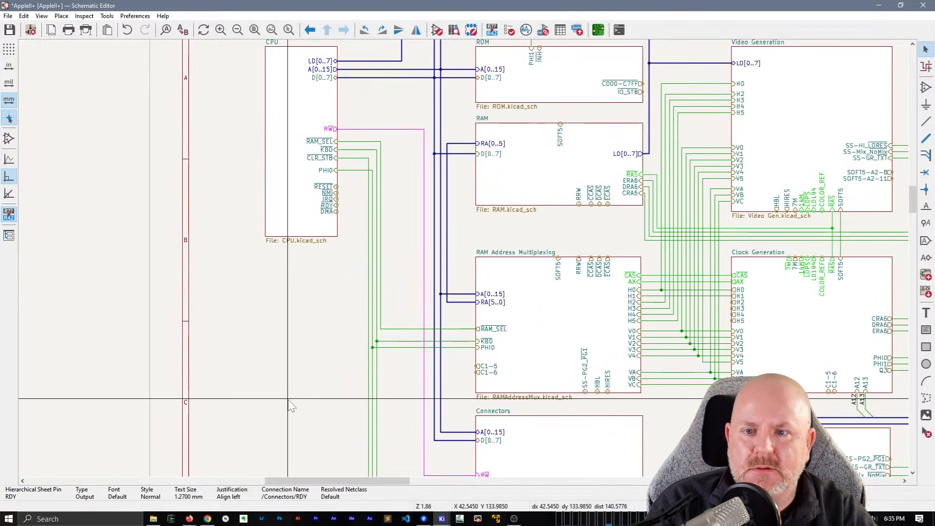
{"action": "double_click", "coordinate": [303, 195]}
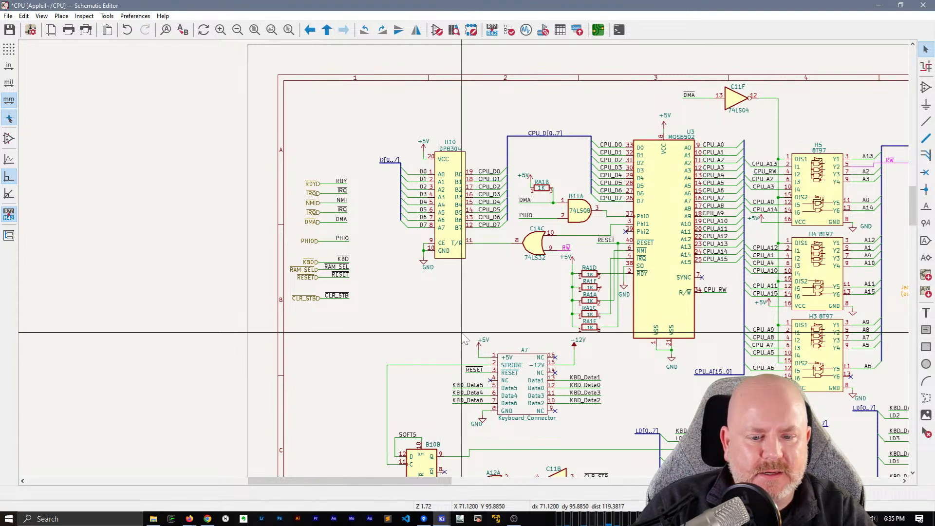
{"action": "middle_click_drag", "start_coordinate": [694, 413], "coordinate": [520, 323]}
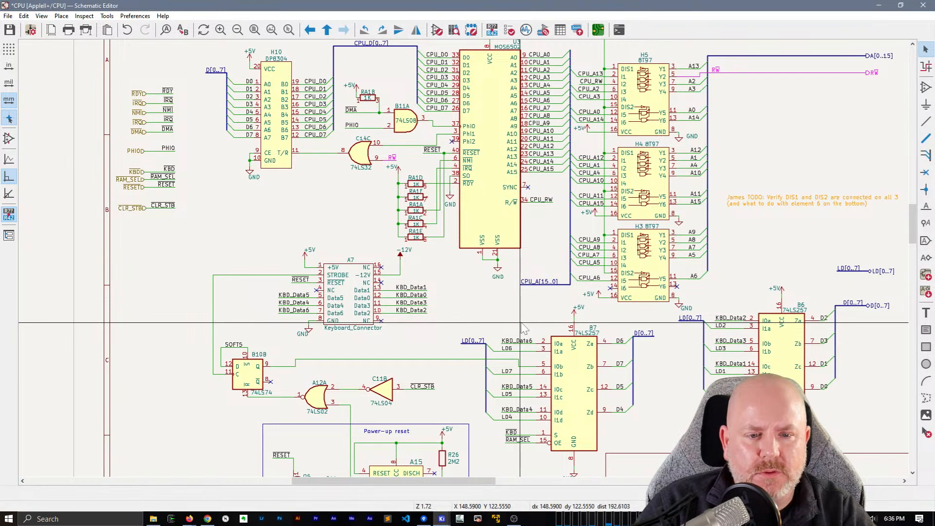
{"action": "right_click", "coordinate": [240, 191]}
{"action": "left_click", "coordinate": [259, 201]}
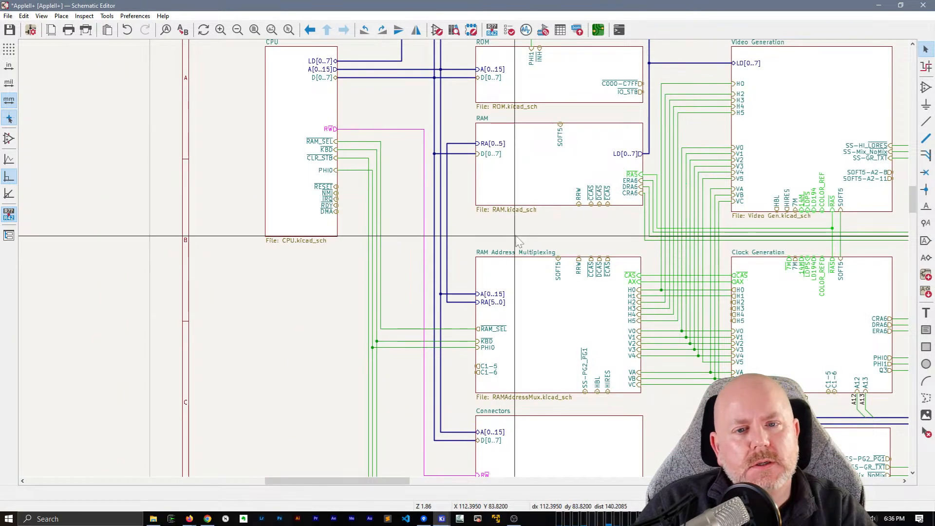
- Move the ROM symbol's INH pin from its top edge to its left edge, below the data bus pin
{"action": "middle_click_drag", "start_coordinate": [521, 231], "coordinate": [513, 252]}
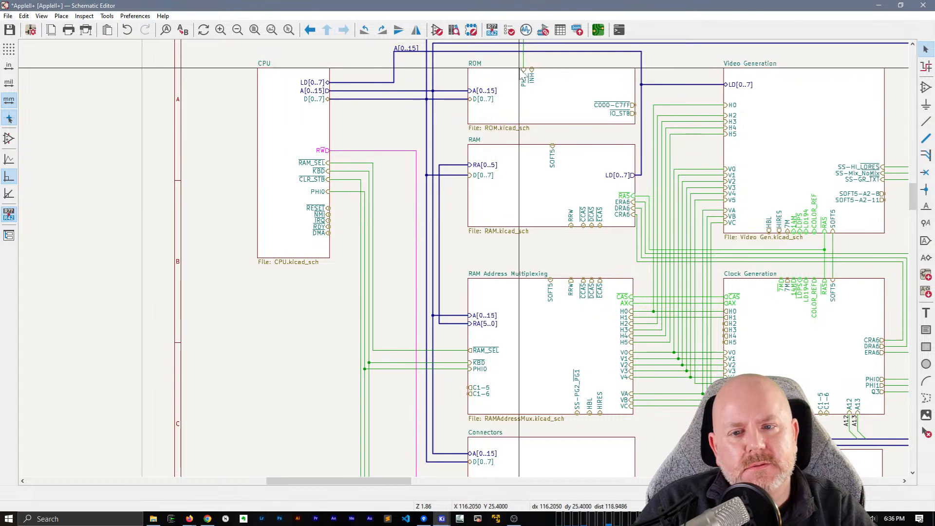
{"action": "left_click", "coordinate": [534, 78]}
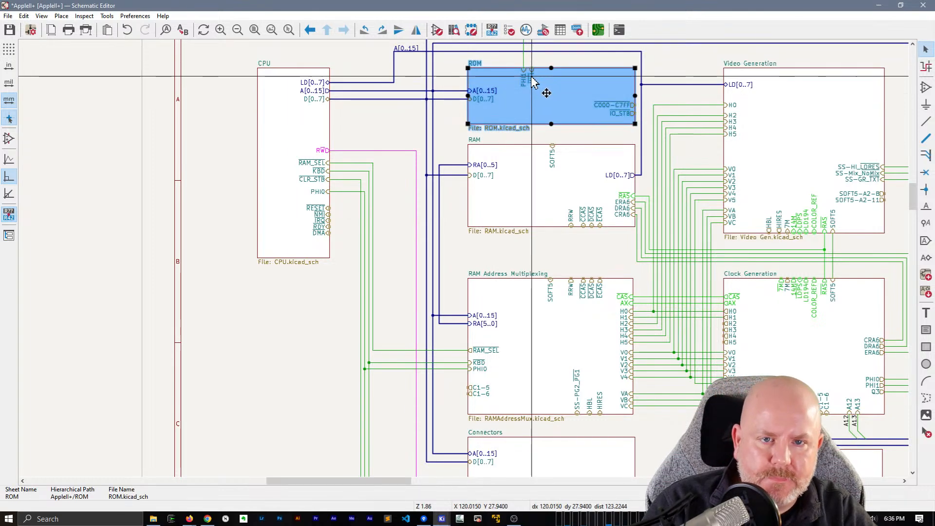
{"action": "left_click", "coordinate": [532, 77]}
{"action": "left_click_drag", "start_coordinate": [533, 80], "coordinate": [453, 137]}
{"action": "left_click", "coordinate": [452, 131]}
- On the Connectors symbol, move INH between IO_STB and RESET, and shift DMA and RDY farther down the left edge
{"action": "middle_click_drag", "start_coordinate": [401, 251], "coordinate": [375, 112]}
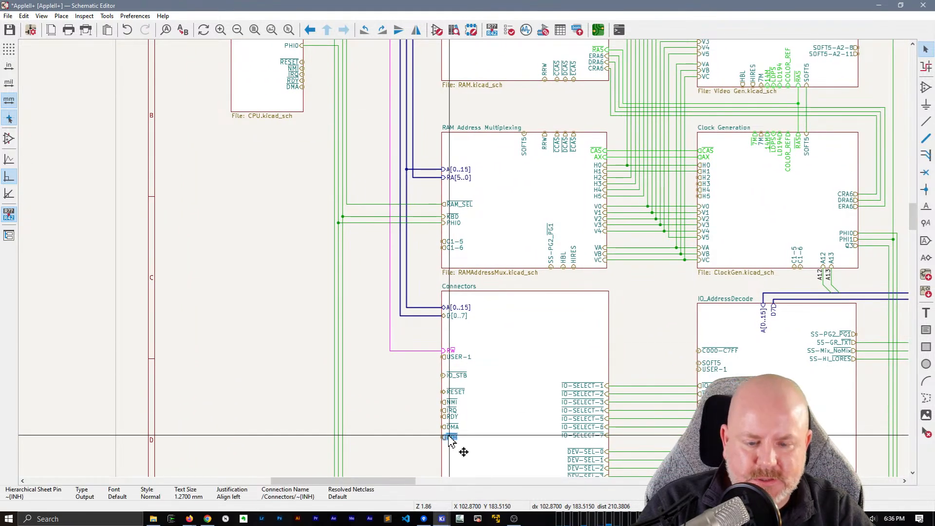
{"action": "left_click", "coordinate": [451, 386]}
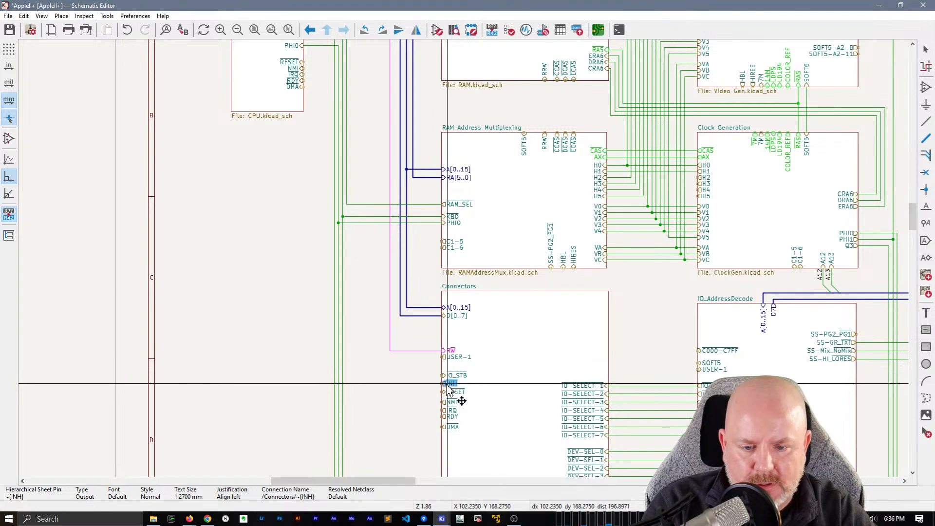
{"action": "key", "text": "m"}
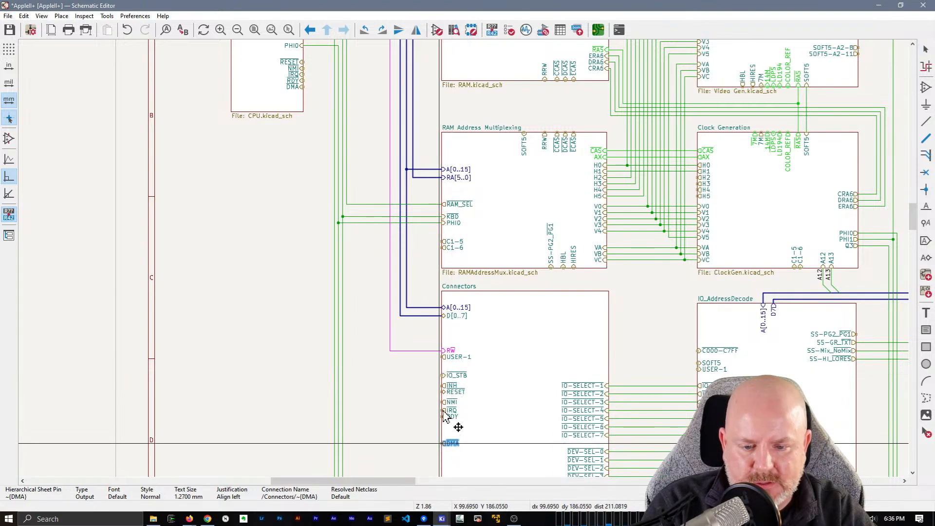
{"action": "key", "text": "m"}
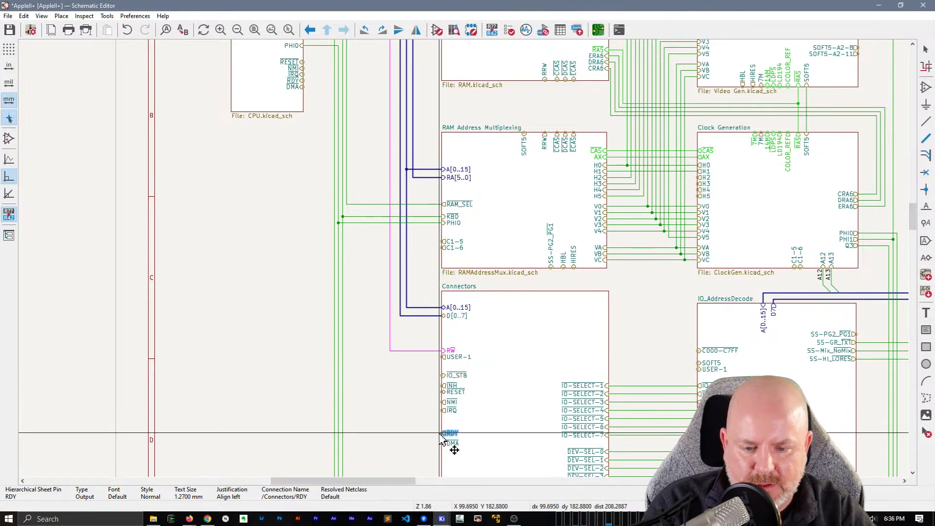
{"action": "left_click", "coordinate": [444, 434]}
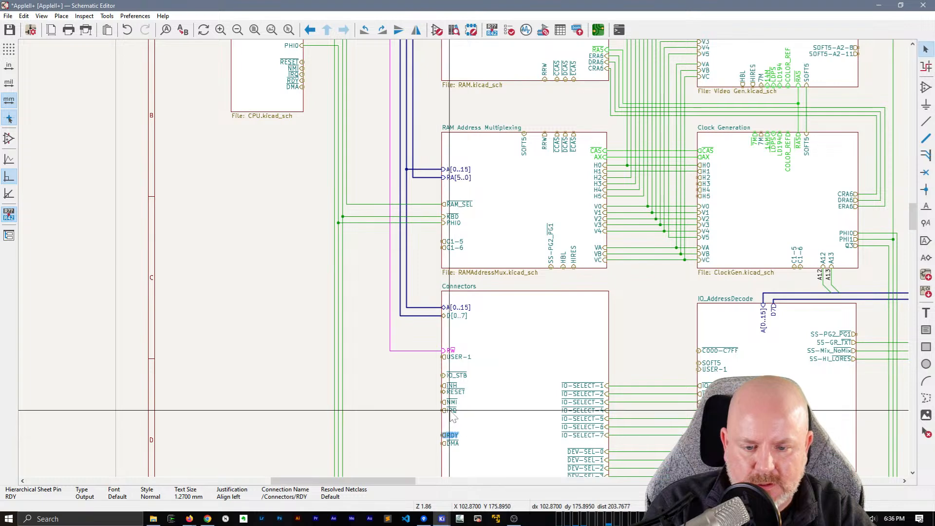
- Move the Connectors symbol's IRQ and NMI pins down to sit directly above RDY in matching order
{"action": "key", "text": "m"}
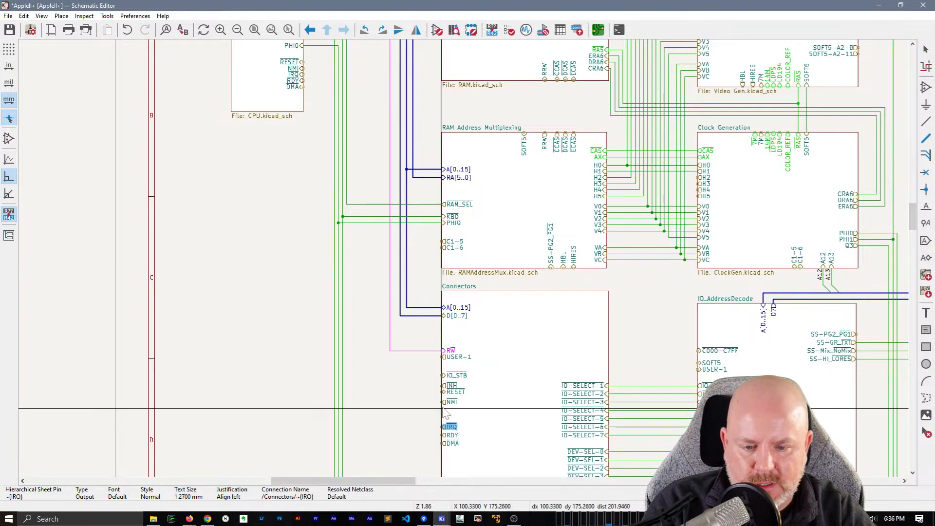
{"action": "left_click", "coordinate": [446, 429]}
{"action": "key", "text": "m"}
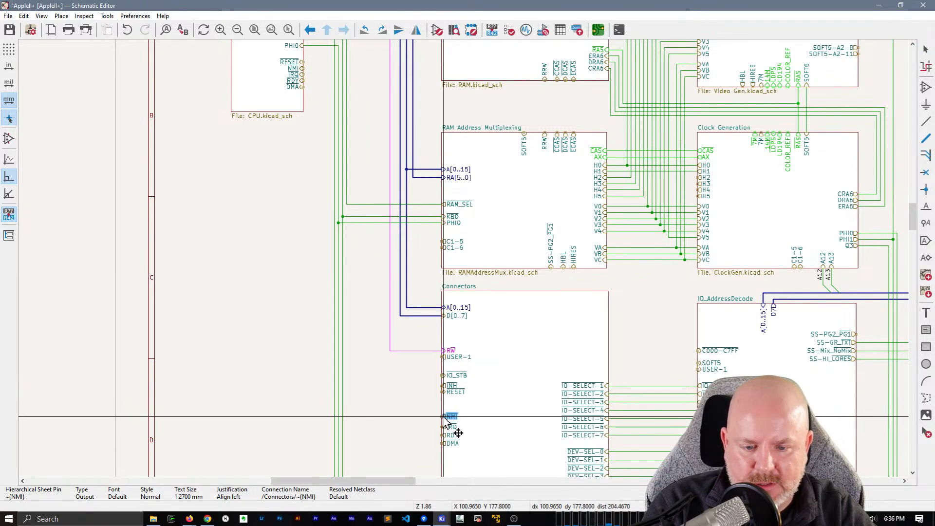
{"action": "left_click", "coordinate": [444, 417]}
- Move the Connectors symbol's RESET pin down to just above NMI and its INH pin to just above RESET
{"action": "left_click", "coordinate": [454, 390]}
{"action": "left_click", "coordinate": [454, 391]}
{"action": "key", "text": "m"}
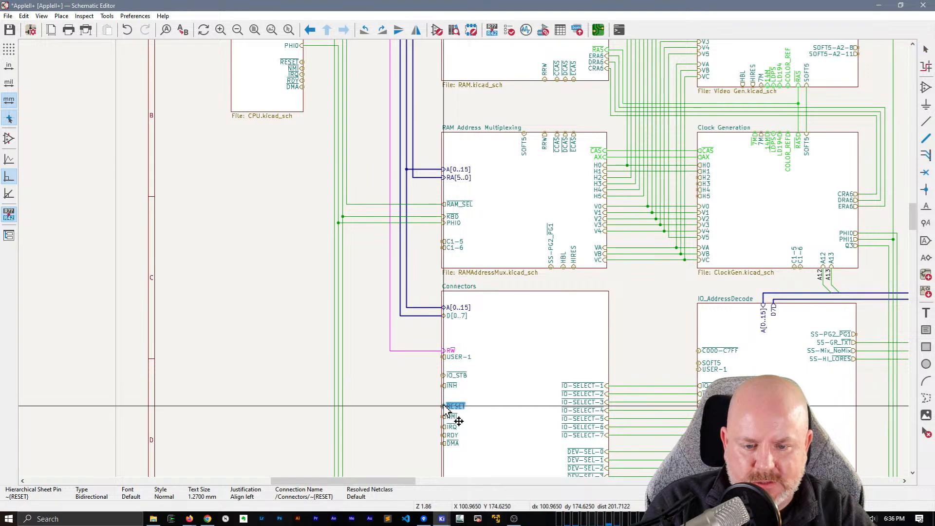
{"action": "left_click", "coordinate": [445, 410]}
{"action": "left_click", "coordinate": [449, 385]}
{"action": "key", "text": "m"}
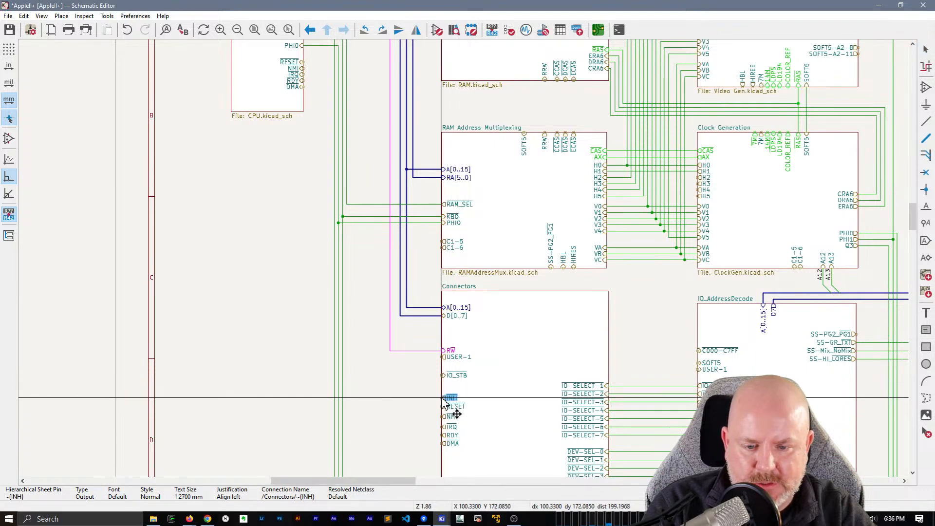
{"action": "left_click", "coordinate": [445, 396]}
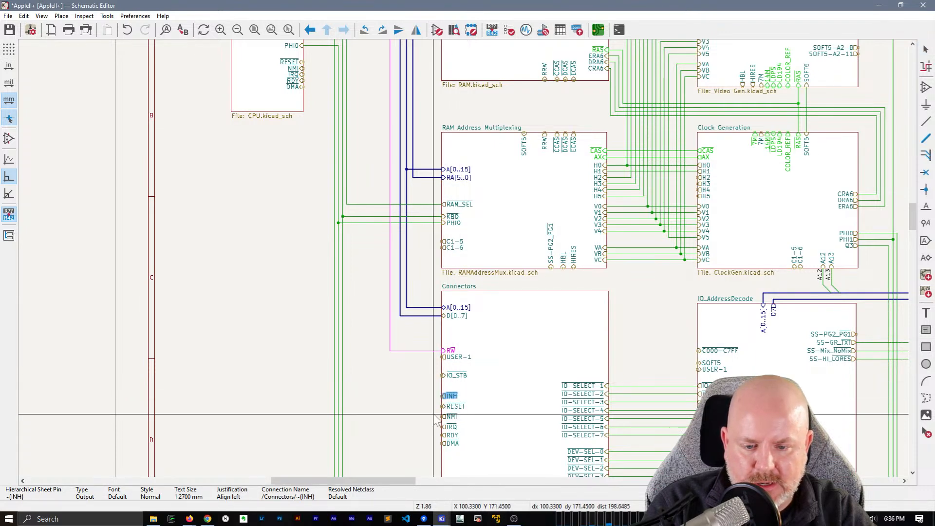
- Wire the DMA and RDY pins between the CPU and Connectors symbols, running the wires side by side
{"action": "left_click", "coordinate": [442, 443]}
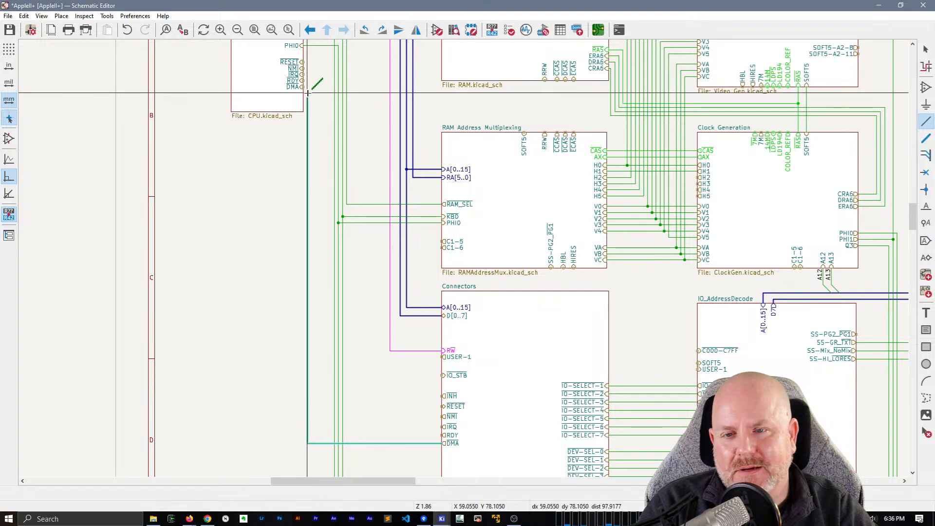
{"action": "scroll", "coordinate": [306, 87], "scroll_direction": "up", "scroll_amount": 3}
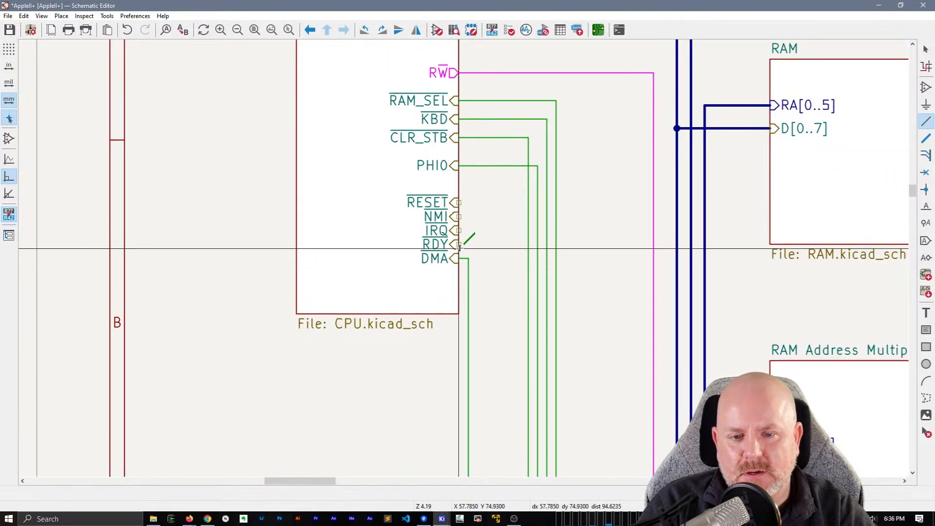
{"action": "left_click", "coordinate": [462, 244]}
{"action": "middle_click_drag", "start_coordinate": [485, 322], "coordinate": [404, 109]}
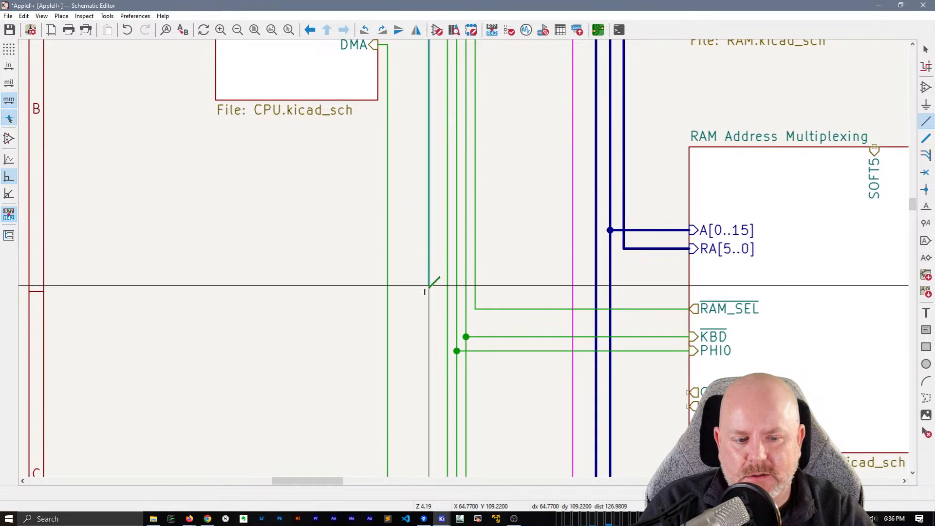
{"action": "scroll", "coordinate": [425, 291], "scroll_direction": "down", "scroll_amount": 1}
{"action": "middle_click_drag", "start_coordinate": [478, 352], "coordinate": [480, 52]}
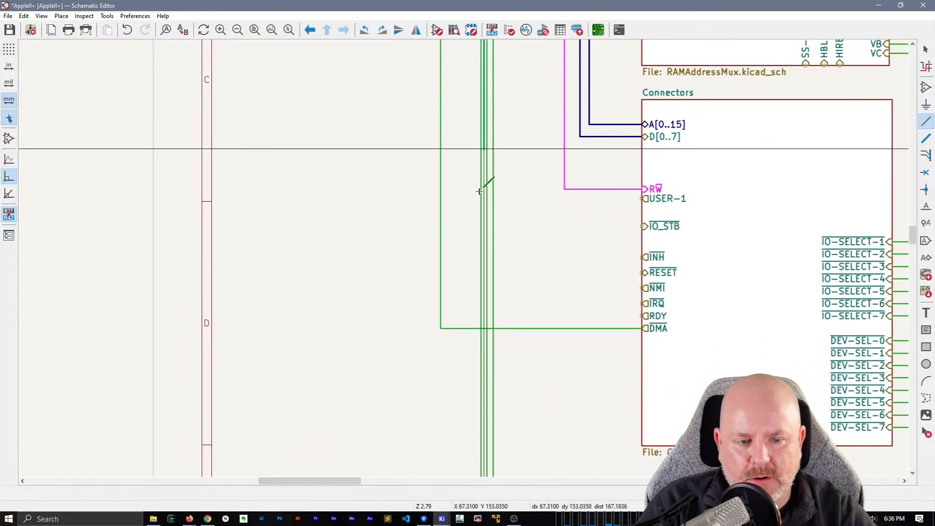
{"action": "left_click", "coordinate": [641, 316]}
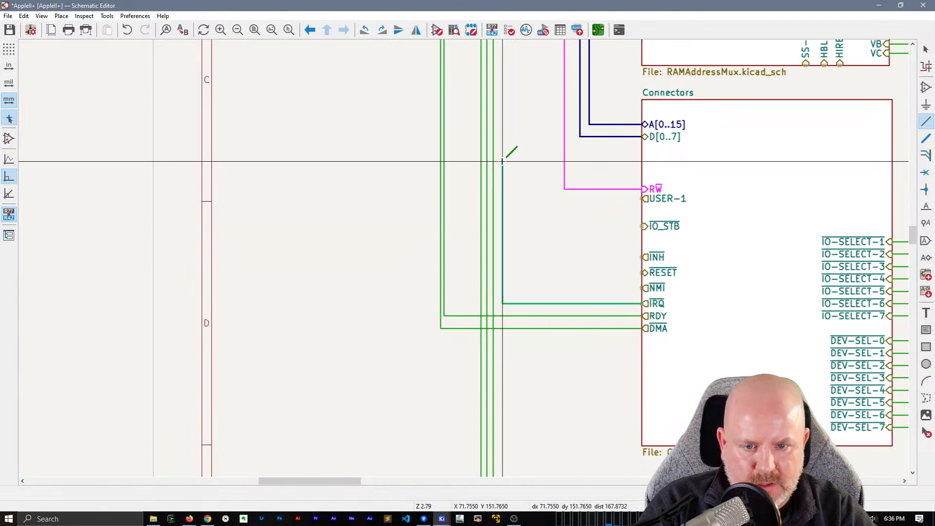
- Wire the IRQ, NMI and RESET pins between the CPU and Connectors symbols, parallel to the DMA and RDY wires
{"action": "scroll", "coordinate": [507, 156], "scroll_direction": "up", "scroll_amount": 5}
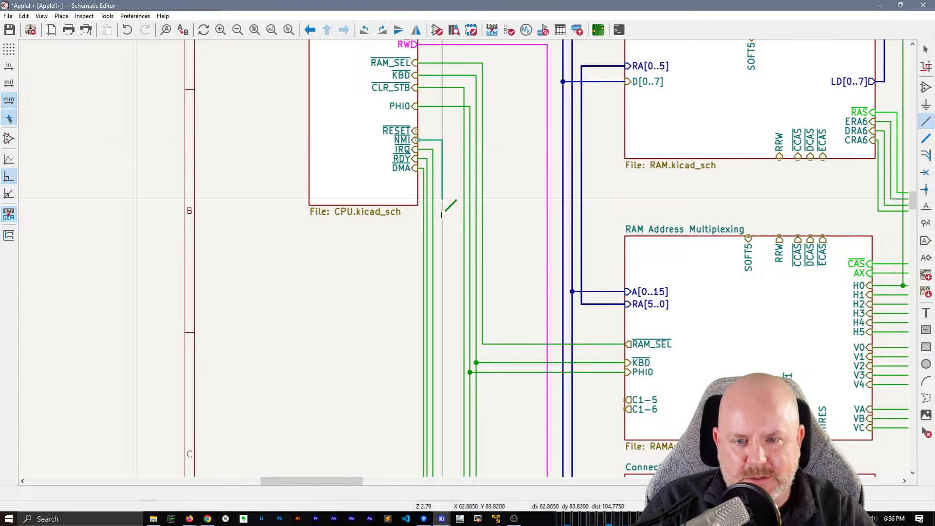
{"action": "scroll", "coordinate": [460, 370], "scroll_direction": "down", "scroll_amount": 5}
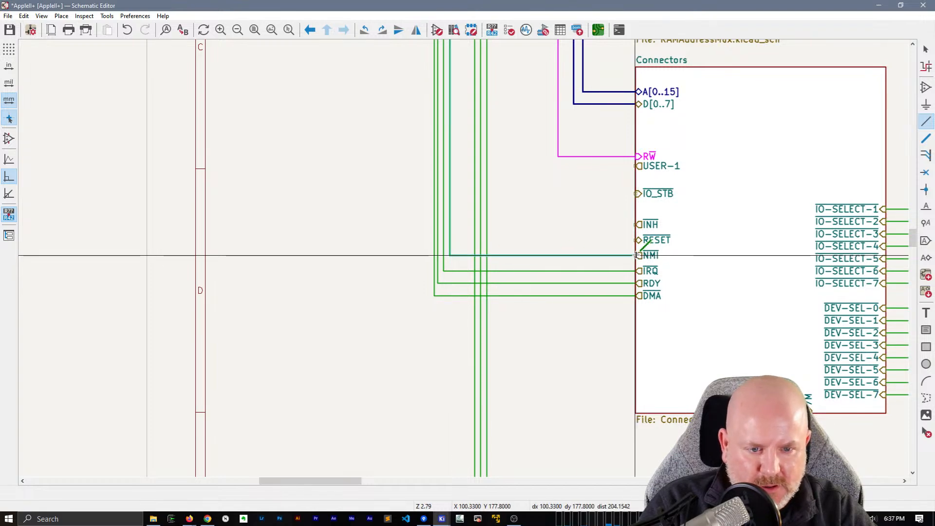
{"action": "left_click", "coordinate": [636, 240]}
{"action": "middle_click_drag", "start_coordinate": [523, 174], "coordinate": [591, 149]}
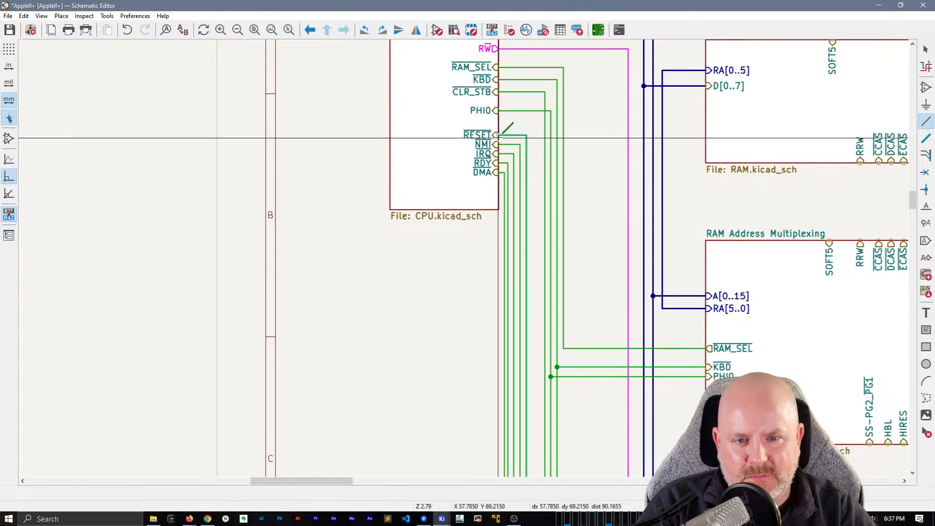
{"action": "scroll", "coordinate": [461, 259], "scroll_direction": "down", "scroll_amount": 3}
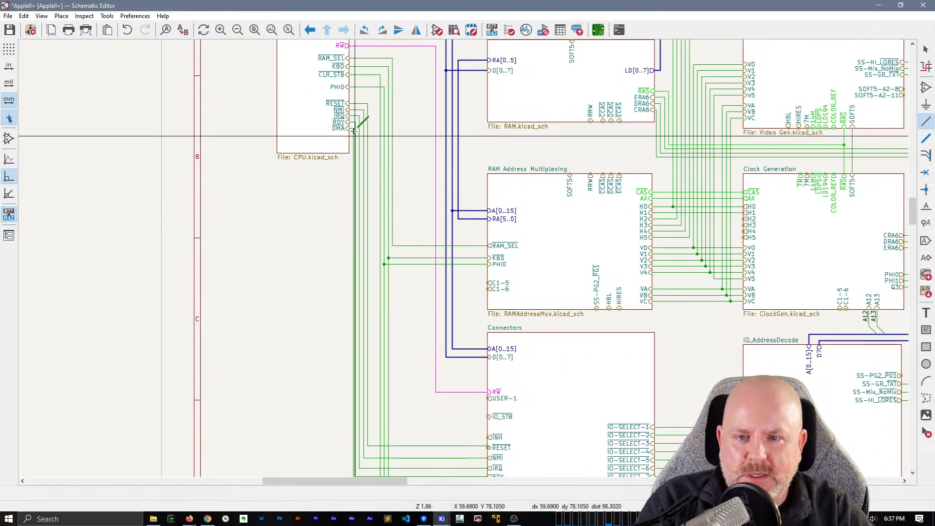
{"action": "scroll", "coordinate": [486, 475], "scroll_direction": "up", "scroll_amount": 2}
{"action": "scroll", "coordinate": [394, 177], "scroll_direction": "up", "scroll_amount": 6}
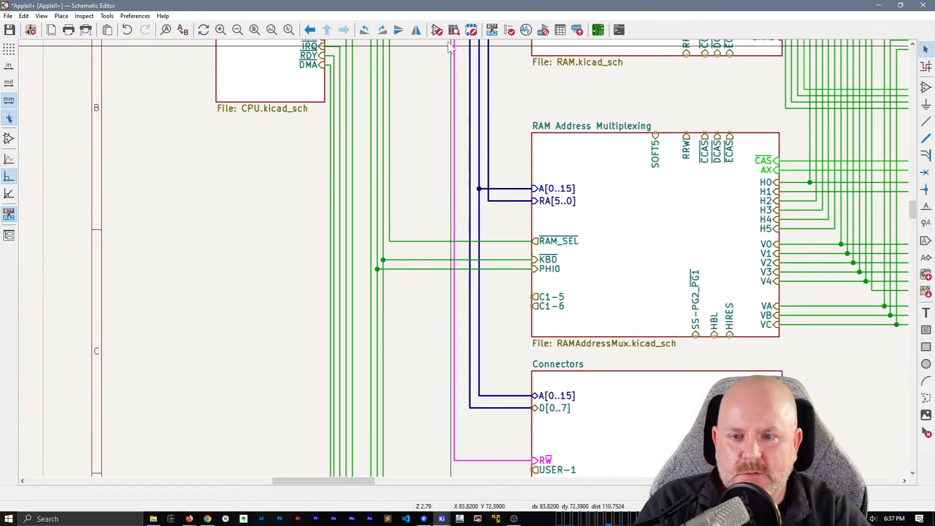
{"action": "scroll", "coordinate": [358, 184], "scroll_direction": "up", "scroll_amount": 2}
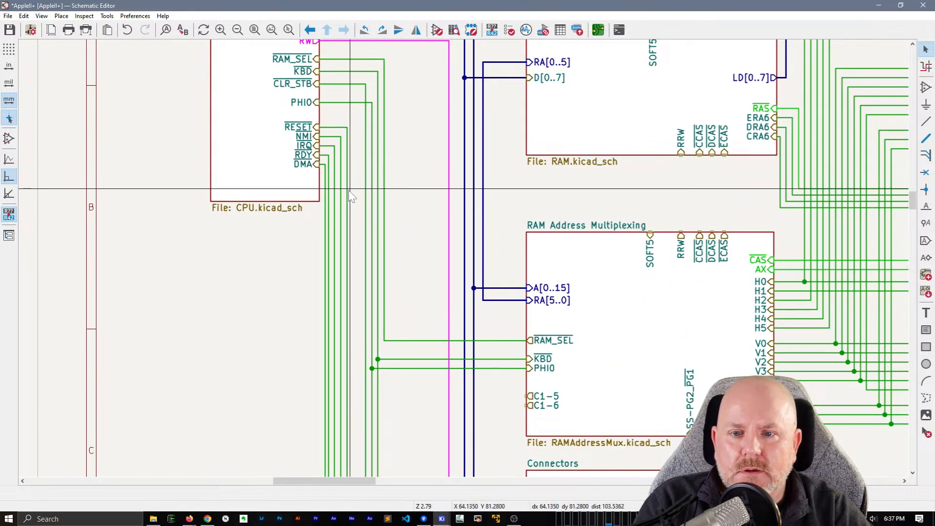
- Space out the vertical RESET, NMI, IRQ and RDY wires below the CPU and line the RESET wire up with its Connectors pin
{"action": "key", "text": "g"}
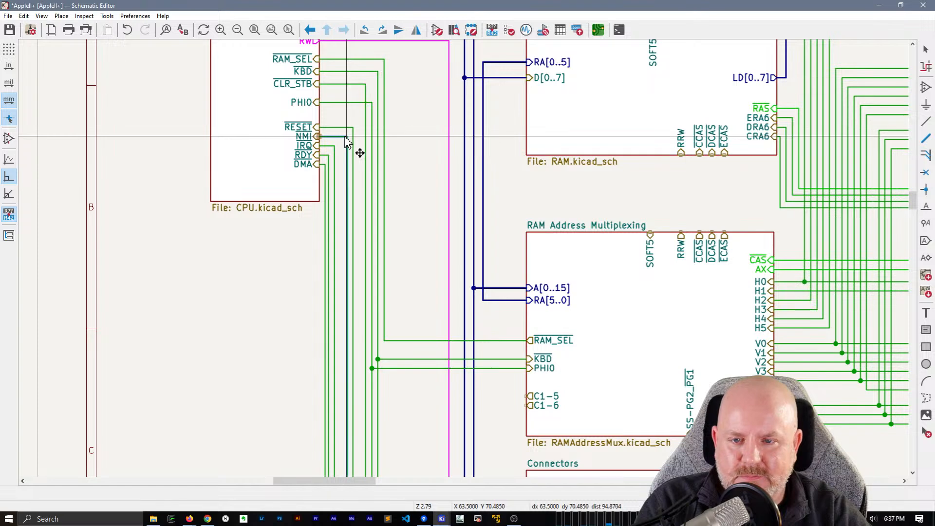
{"action": "left_click", "coordinate": [328, 156]}
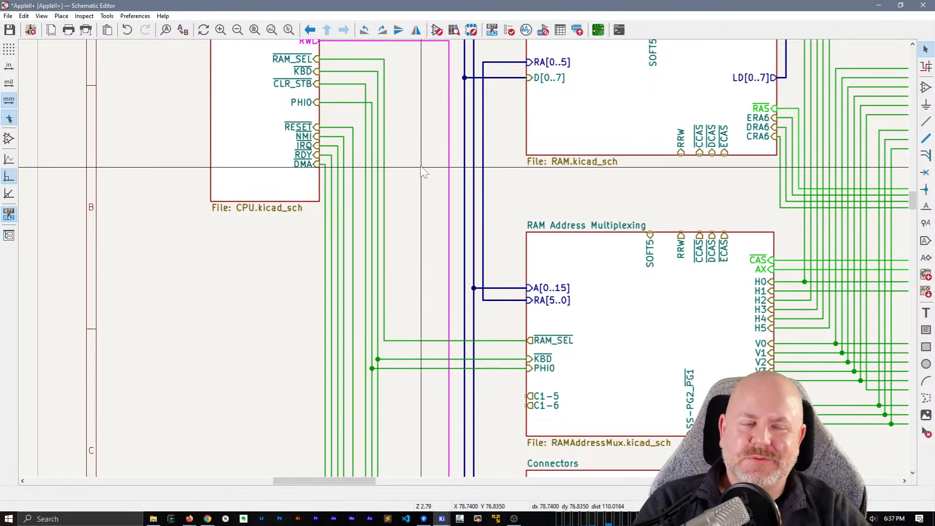
{"action": "scroll", "coordinate": [422, 167], "scroll_direction": "down", "scroll_amount": 1}
{"action": "middle_click_drag", "start_coordinate": [483, 344], "coordinate": [421, 164]}
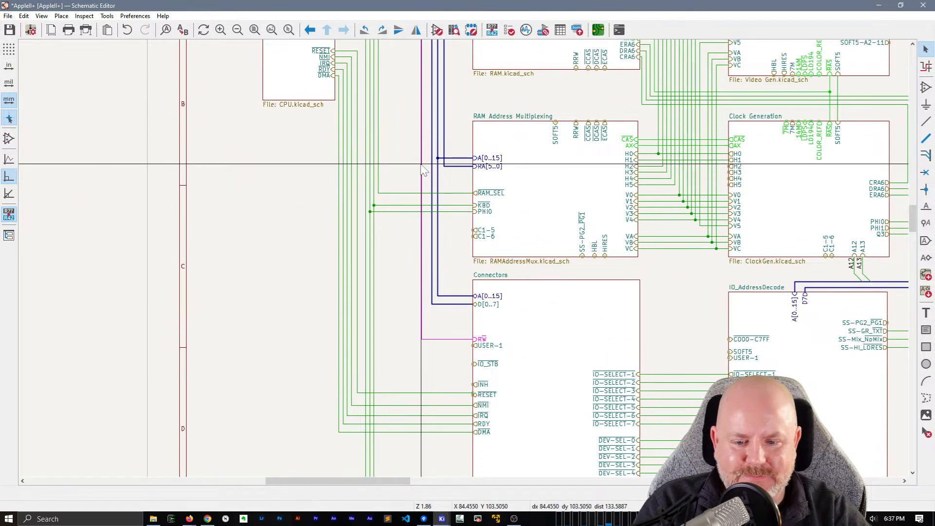
{"action": "scroll", "coordinate": [450, 300], "scroll_direction": "up", "scroll_amount": 2}
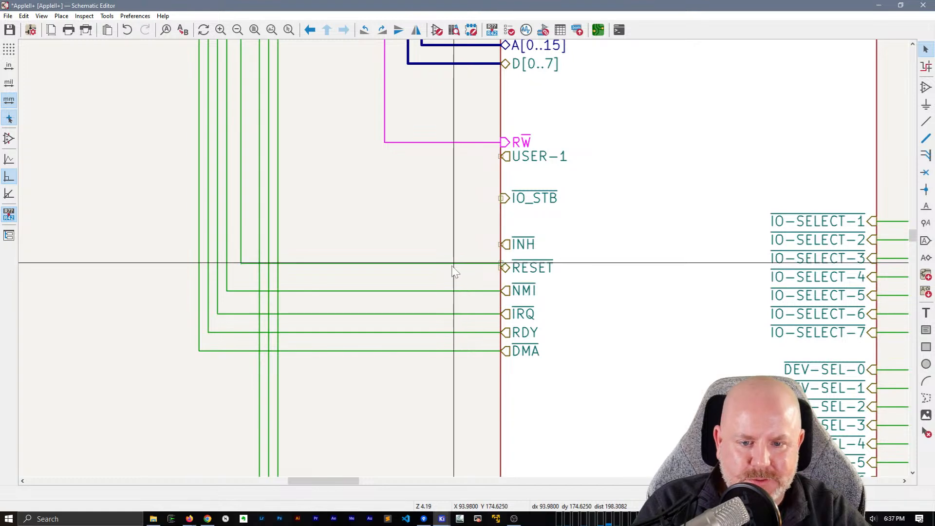
{"action": "left_click", "coordinate": [510, 273]}
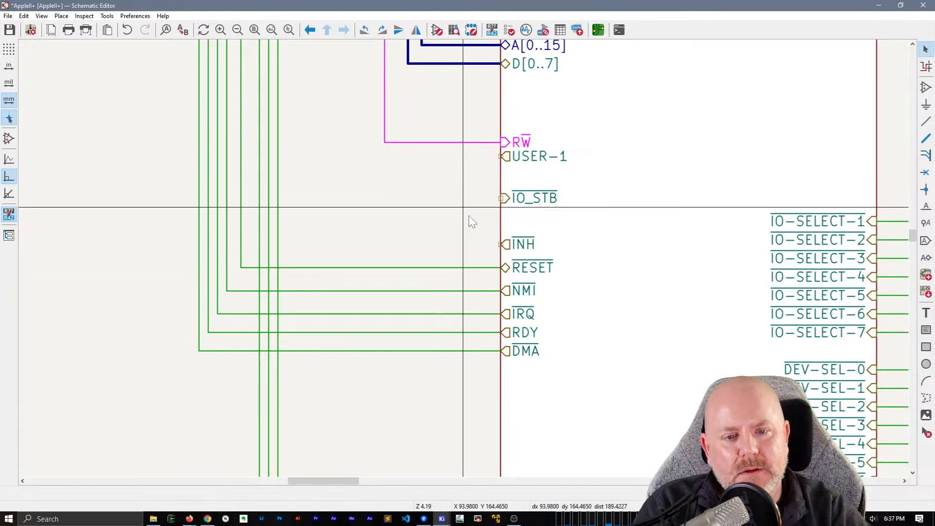
- Draw a wire from the Connectors symbol's INH pin up past the CPU and across towards the ROM symbol's INH pin
{"action": "left_click", "coordinate": [507, 244]}
{"action": "scroll", "coordinate": [338, 193], "scroll_direction": "down", "scroll_amount": 2}
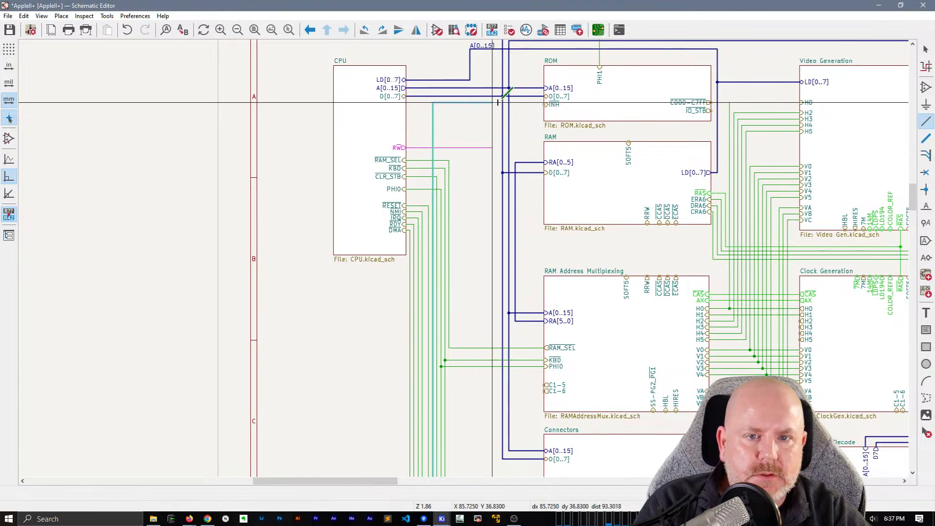
{"action": "double_click", "coordinate": [526, 104]}
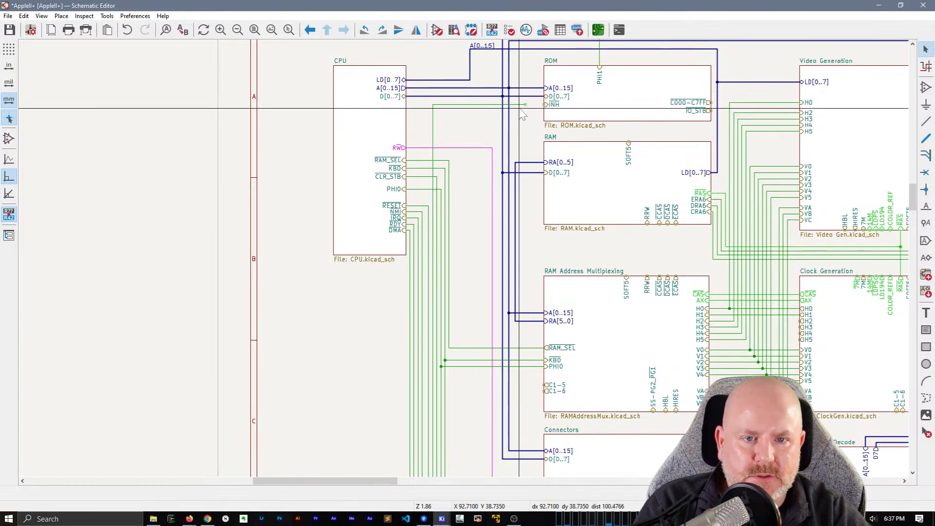
- Delete the horizontal INH wire segment at the ROM symbol, including the attempted extension into its pin, keeping the vertical wire
{"action": "left_click", "coordinate": [519, 106]}
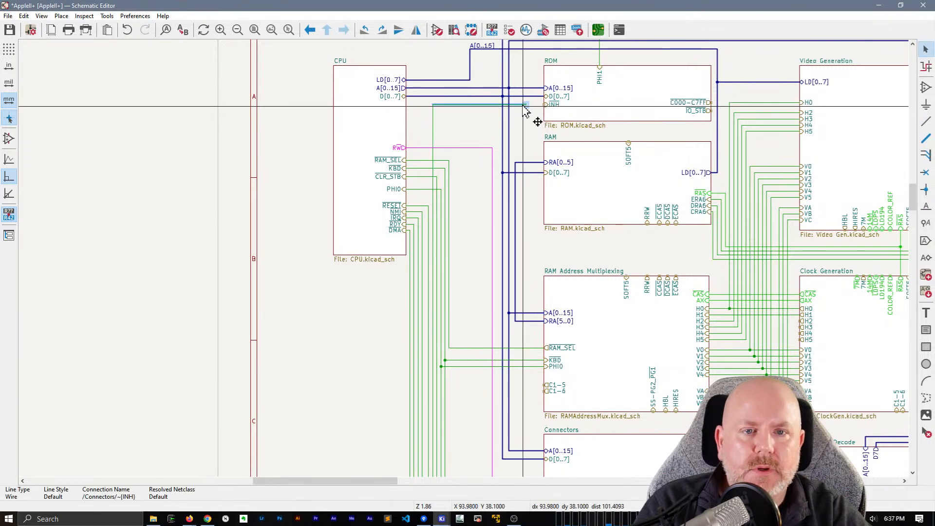
{"action": "key", "text": "Delete"}
{"action": "key", "text": "w"}
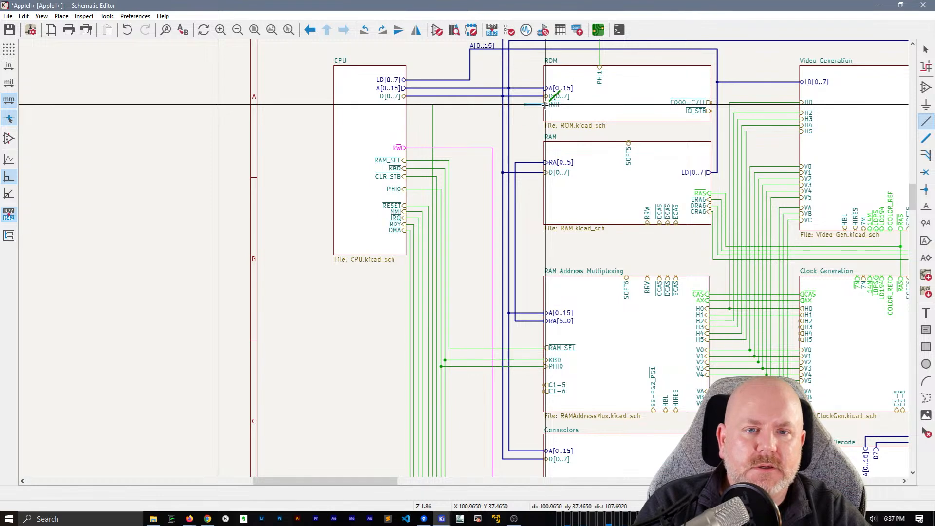
{"action": "scroll", "coordinate": [544, 105], "scroll_direction": "up", "scroll_amount": 13}
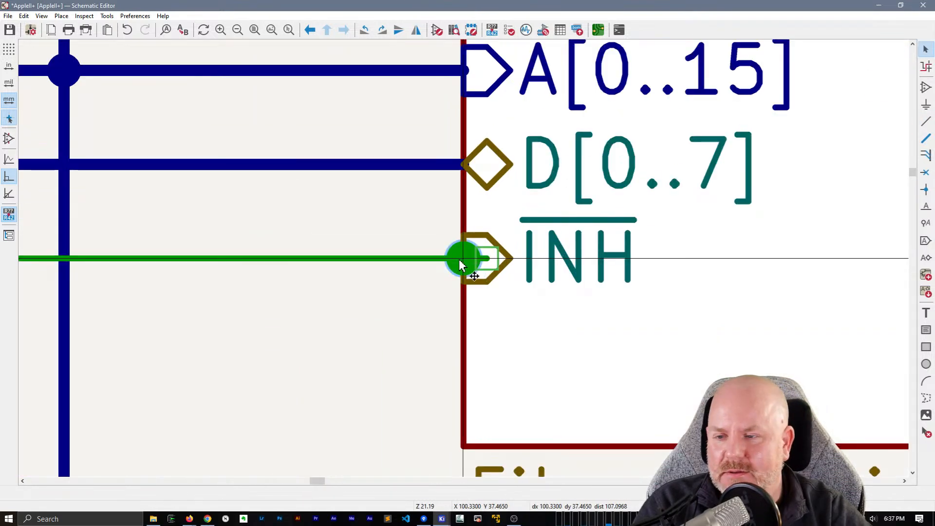
{"action": "left_click", "coordinate": [488, 259]}
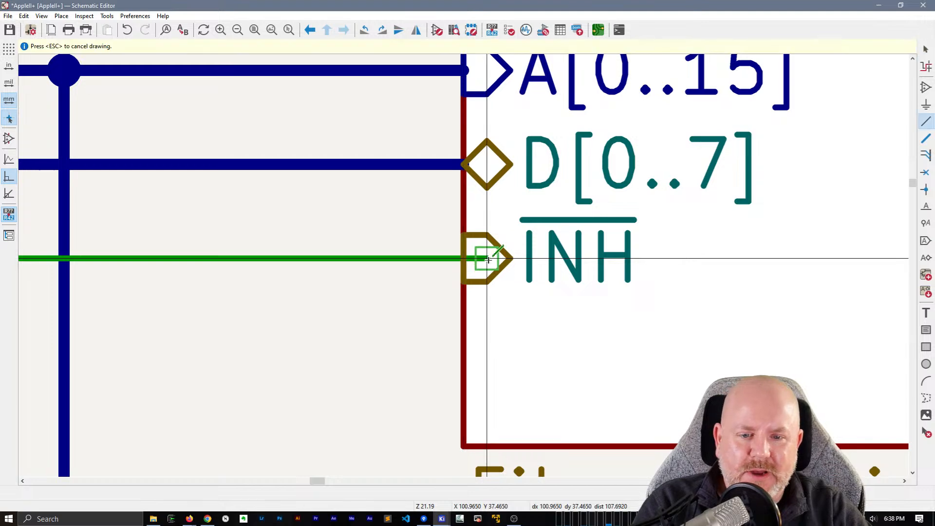
{"action": "key", "text": "Escape"}
{"action": "left_click", "coordinate": [428, 259]}
{"action": "scroll", "coordinate": [465, 262], "scroll_direction": "down", "scroll_amount": 4}
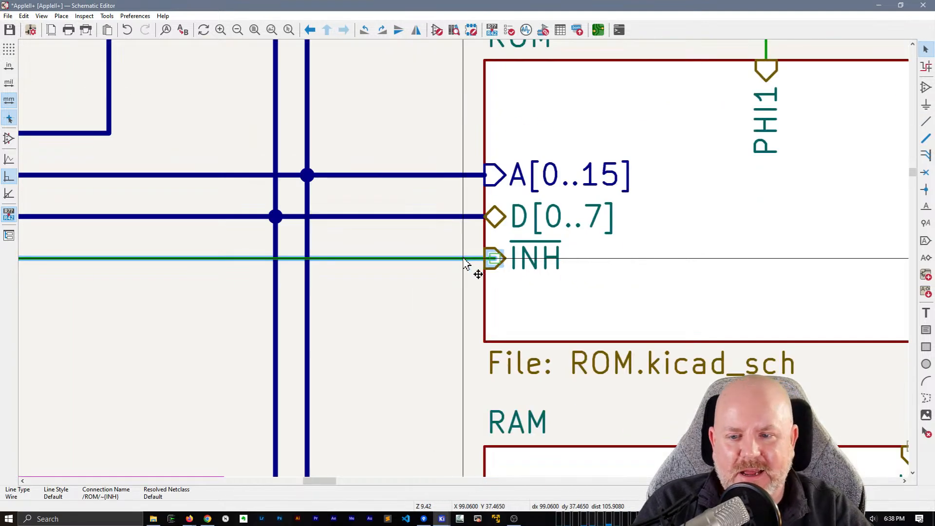
{"action": "key", "text": "Delete"}
- Draw a wire from the ROM symbol's INH pin to the upper end of the vertical INH wire
{"action": "scroll", "coordinate": [433, 265], "scroll_direction": "down", "scroll_amount": 2}
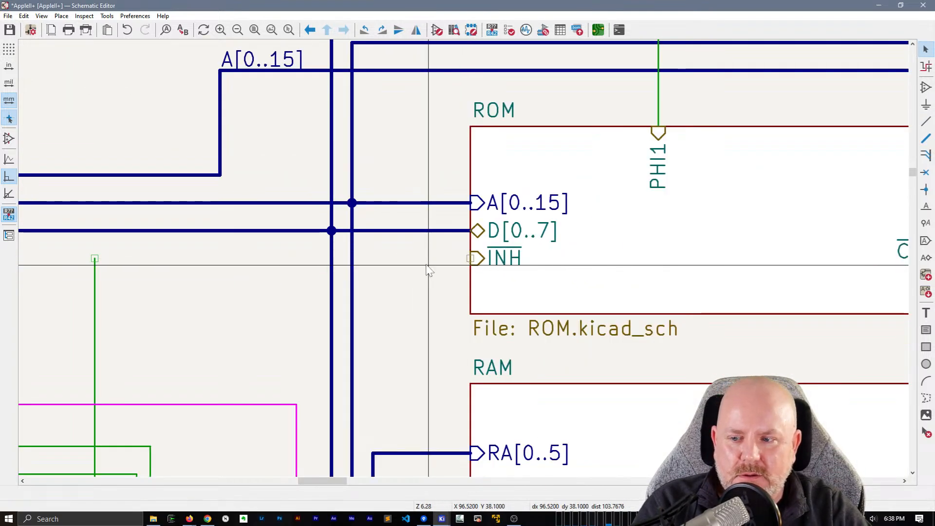
{"action": "key", "text": "w"}
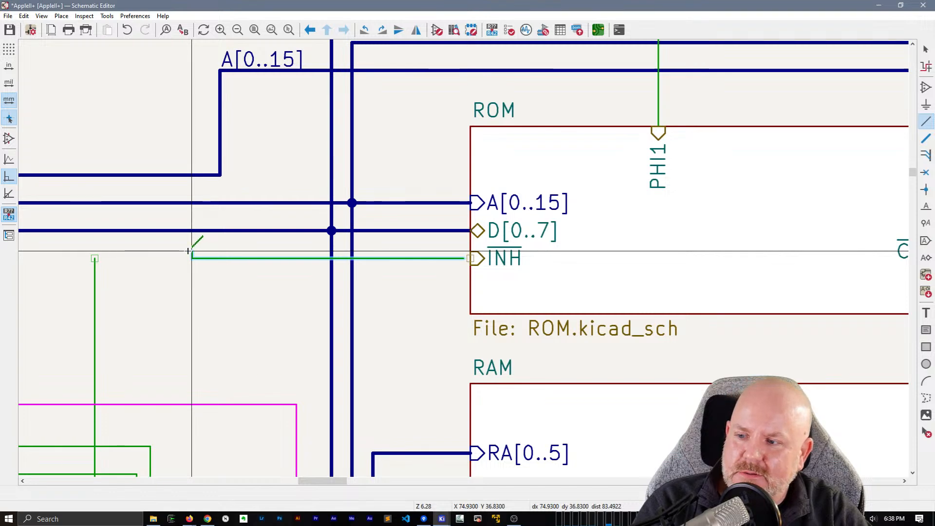
{"action": "left_click", "coordinate": [95, 259]}
{"action": "key", "text": "Escape"}
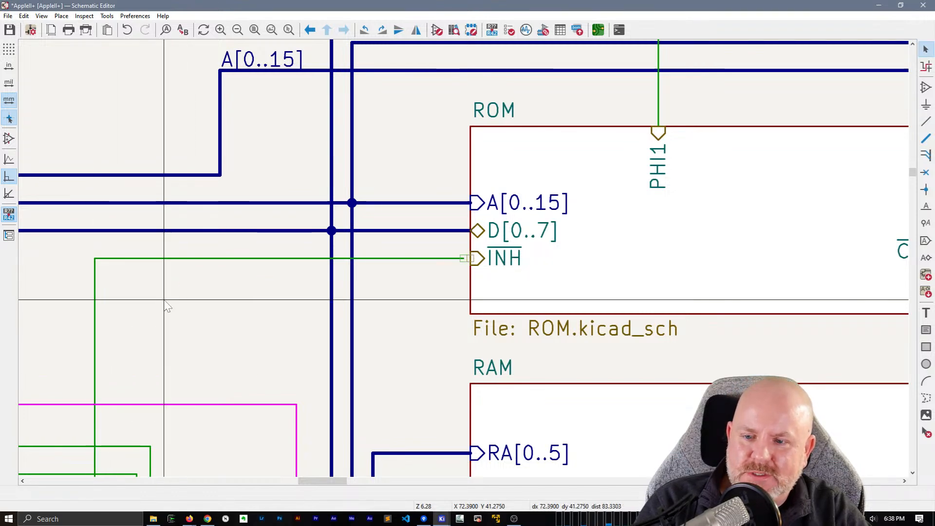
- Look over the ROM, RAM, RAM Address Multiplexing, Connectors and IO_AddressDecode symbols for pins that still need wiring
{"action": "scroll", "coordinate": [164, 300], "scroll_direction": "down", "scroll_amount": 2}
{"action": "middle_click_drag", "start_coordinate": [540, 284], "coordinate": [412, 187]}
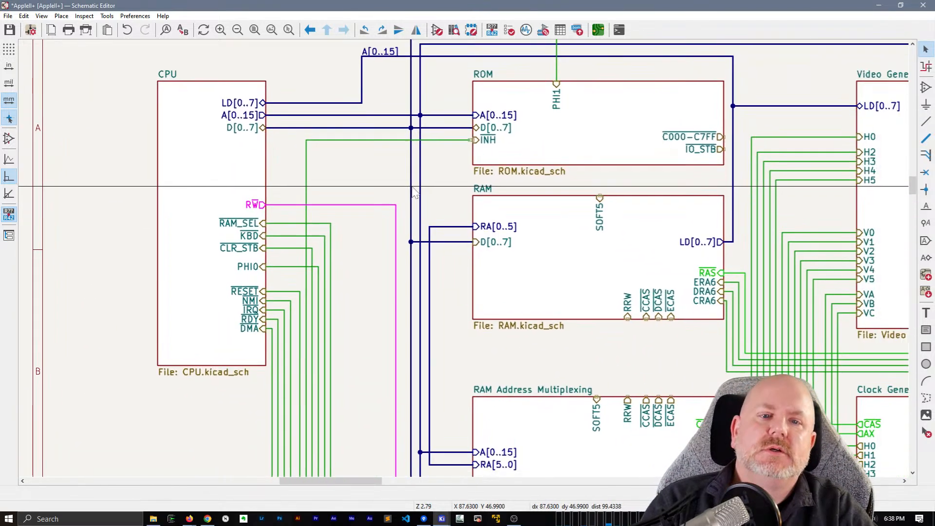
{"action": "scroll", "coordinate": [412, 187], "scroll_direction": "down", "scroll_amount": 1}
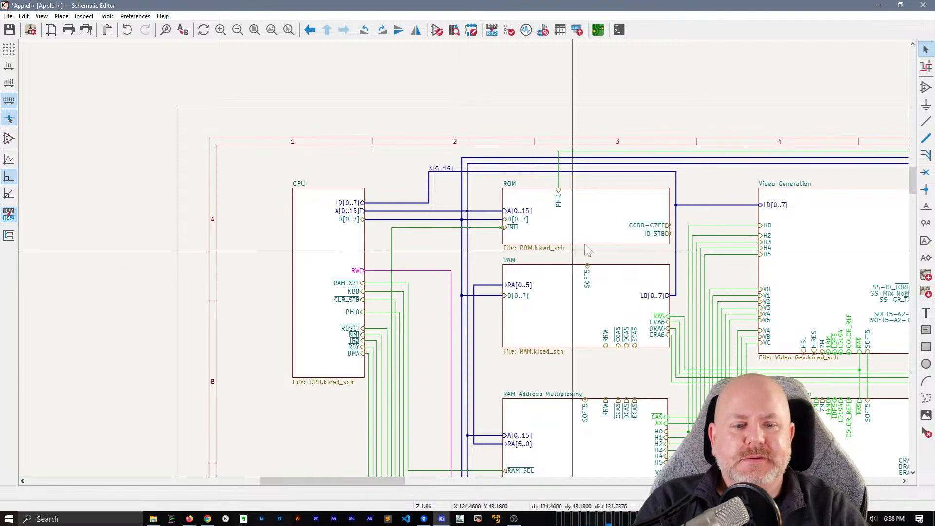
{"action": "middle_click_drag", "start_coordinate": [587, 249], "coordinate": [418, 131]}
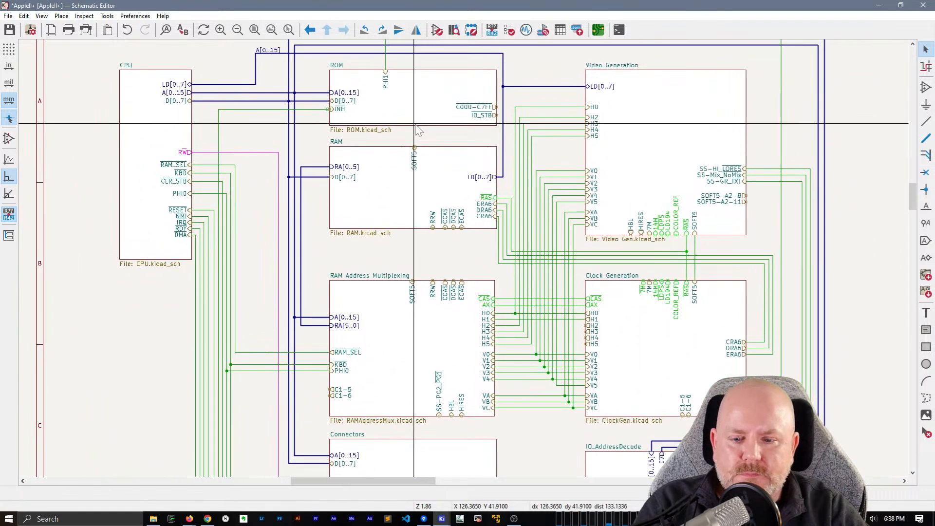
{"action": "middle_click_drag", "start_coordinate": [373, 448], "coordinate": [417, 428]}
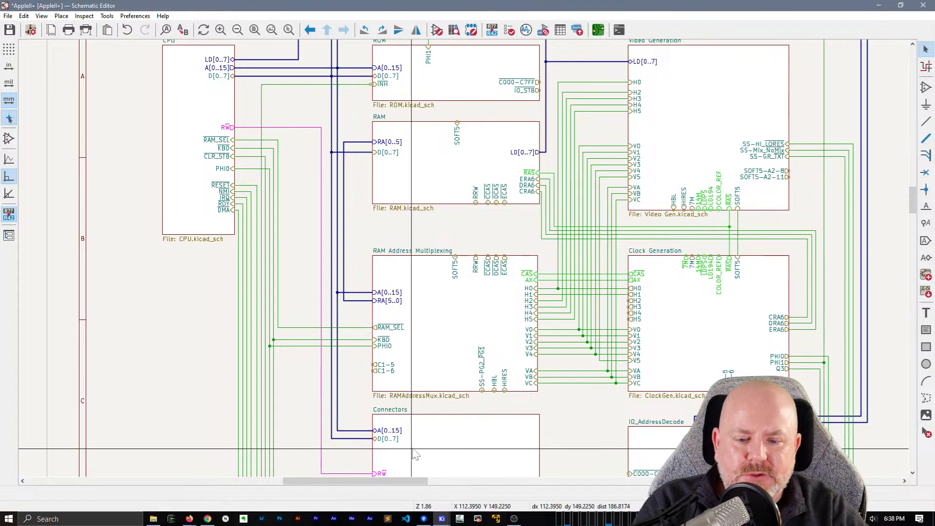
{"action": "middle_click_drag", "start_coordinate": [418, 427], "coordinate": [404, 388]}
{"action": "left_click", "coordinate": [380, 433]}
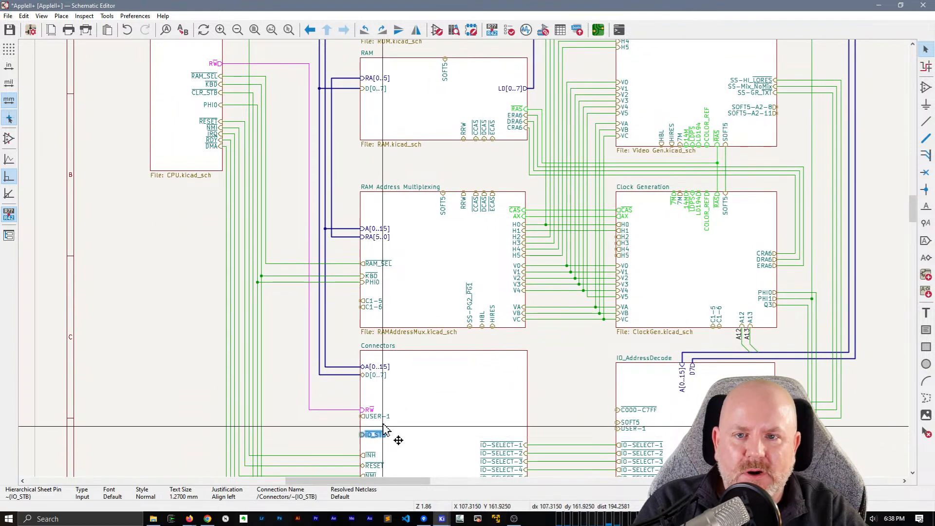
{"action": "left_click", "coordinate": [443, 269]}
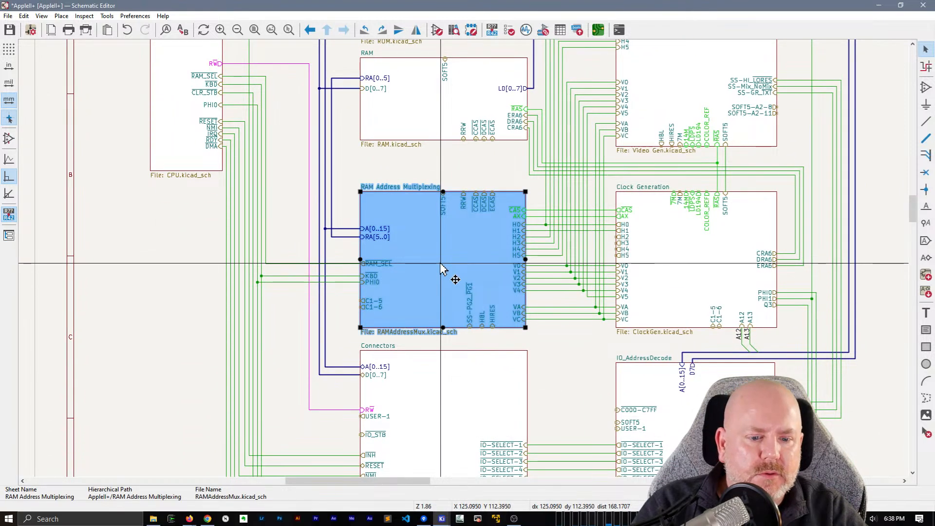
{"action": "scroll", "coordinate": [547, 311], "scroll_direction": "up", "scroll_amount": 3}
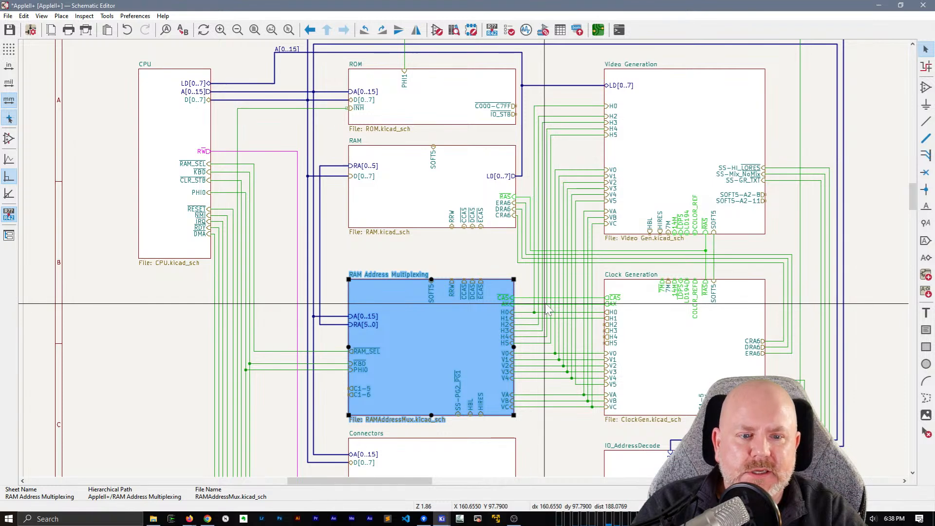
{"action": "middle_click_drag", "start_coordinate": [547, 306], "coordinate": [414, 58]}
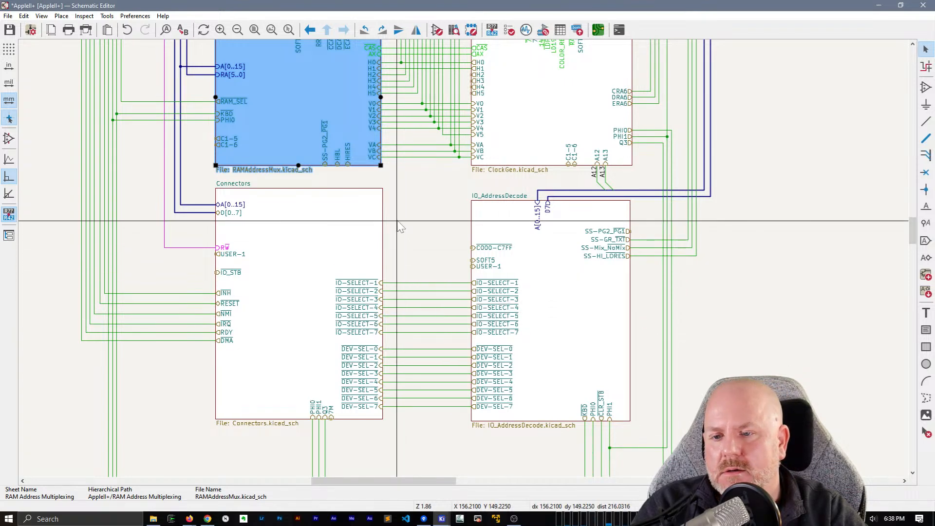
{"action": "middle_click_drag", "start_coordinate": [398, 226], "coordinate": [390, 256]}
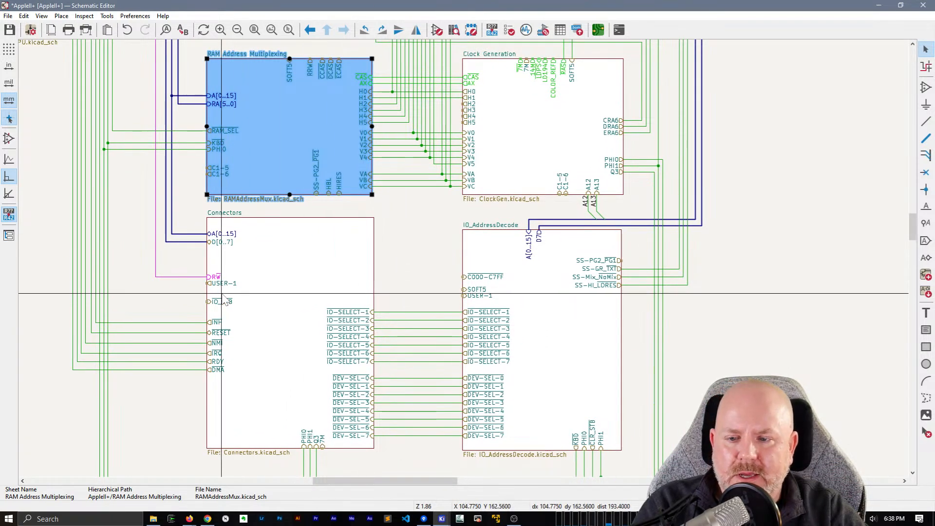
- Move the Connectors symbol's USER-1 pin to the edge facing IO_AddressDecode, level with that symbol's USER-1 pin, and wire the two together
{"action": "left_click_drag", "start_coordinate": [220, 284], "coordinate": [391, 295]}
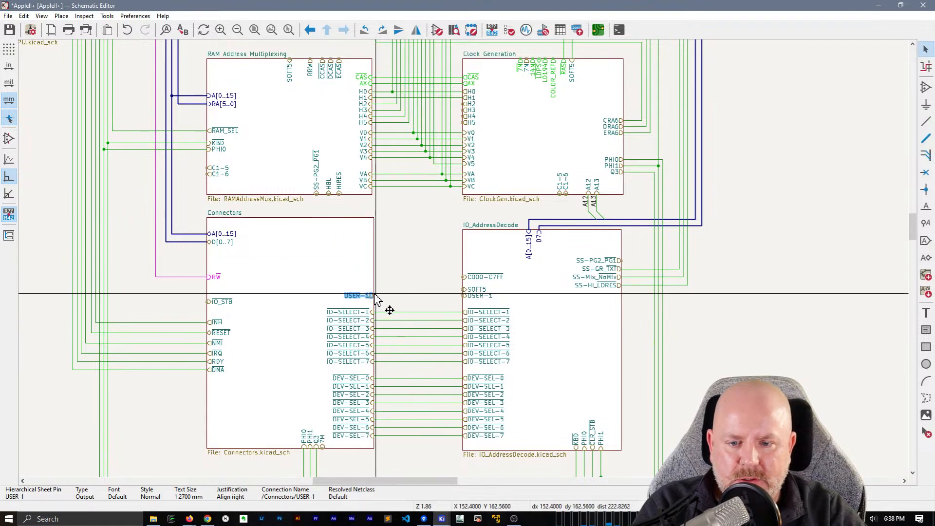
{"action": "left_click", "coordinate": [392, 298]}
{"action": "key", "text": "w"}
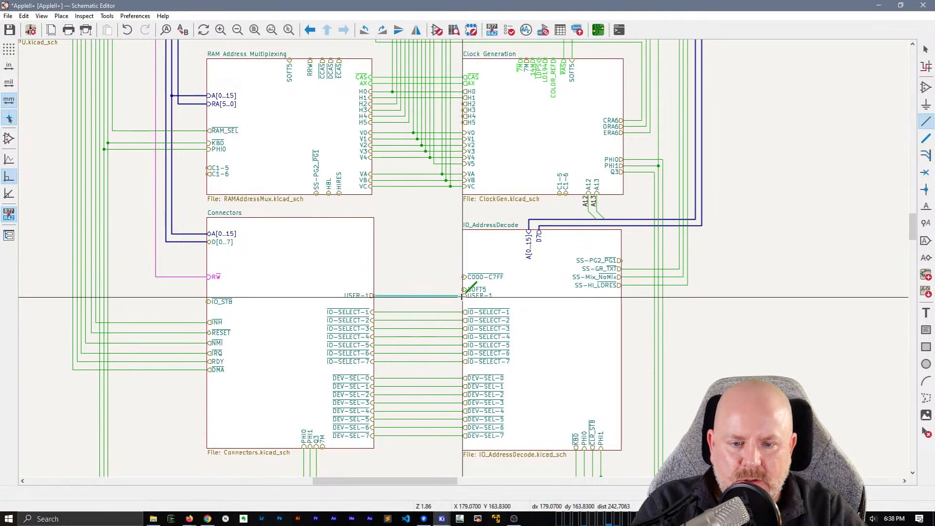
{"action": "key", "text": "Escape"}
{"action": "scroll", "coordinate": [463, 297], "scroll_direction": "up", "scroll_amount": 3}
{"action": "left_click", "coordinate": [462, 254]}
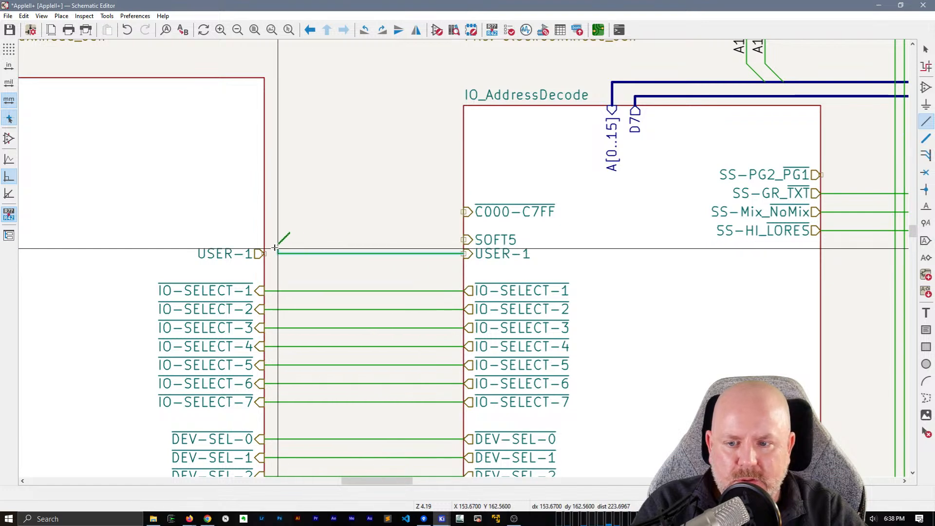
{"action": "left_click", "coordinate": [262, 254]}
{"action": "scroll", "coordinate": [348, 237], "scroll_direction": "down", "scroll_amount": 3}
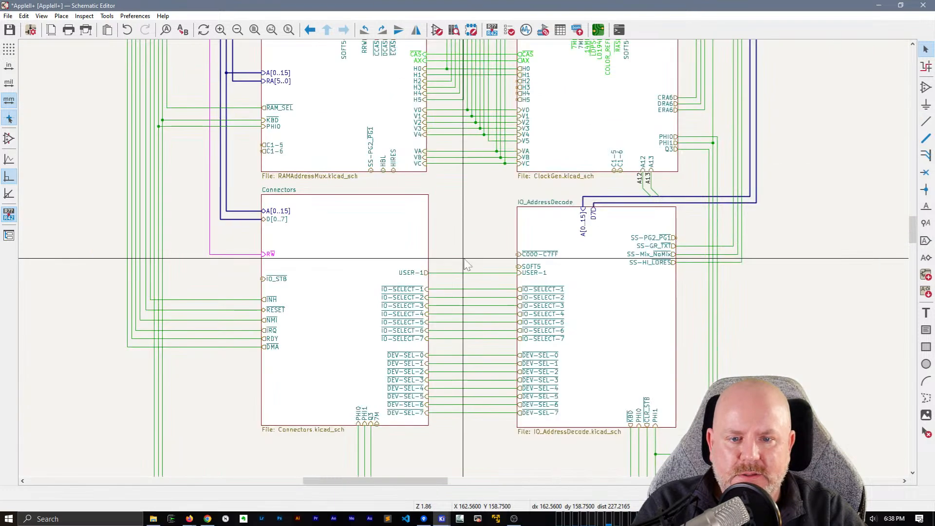
- Delete the vertical wire segment that drops into the ROM symbol's PHI1 pin
{"action": "middle_click_drag", "start_coordinate": [467, 263], "coordinate": [453, 279]}
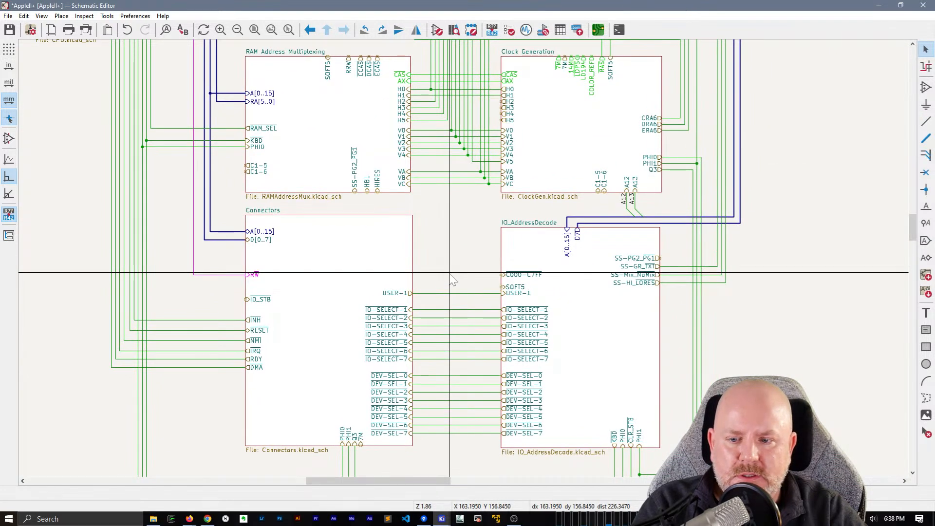
{"action": "middle_click_drag", "start_coordinate": [472, 176], "coordinate": [441, 399]}
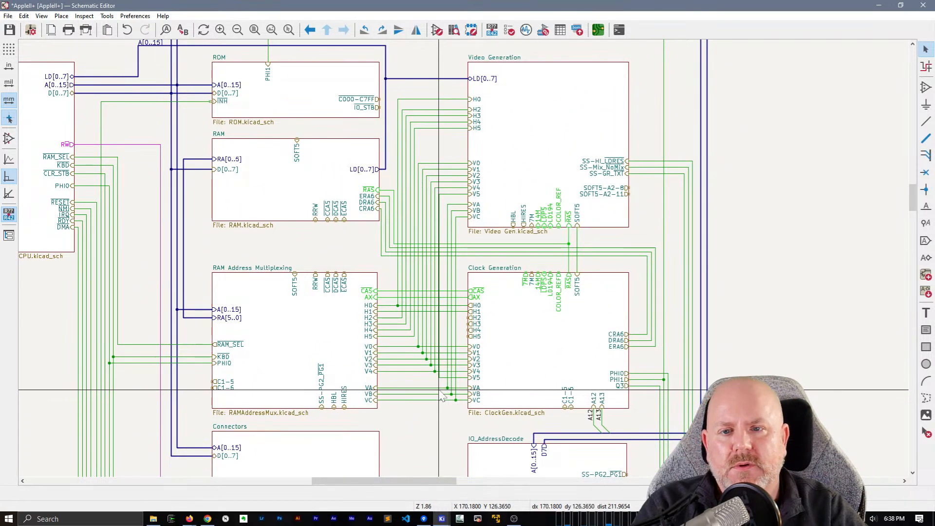
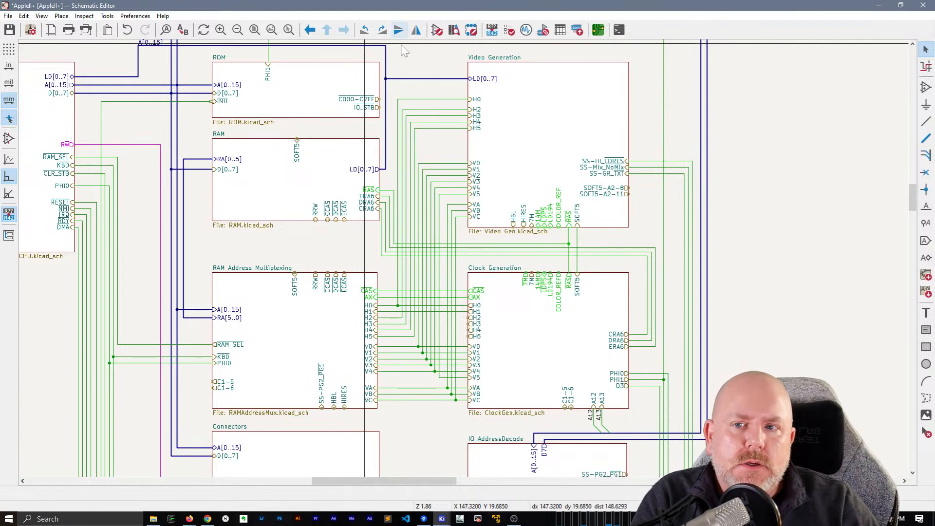
{"action": "scroll", "coordinate": [363, 87], "scroll_direction": "up", "scroll_amount": 3}
{"action": "middle_click_drag", "start_coordinate": [573, 223], "coordinate": [542, 230]}
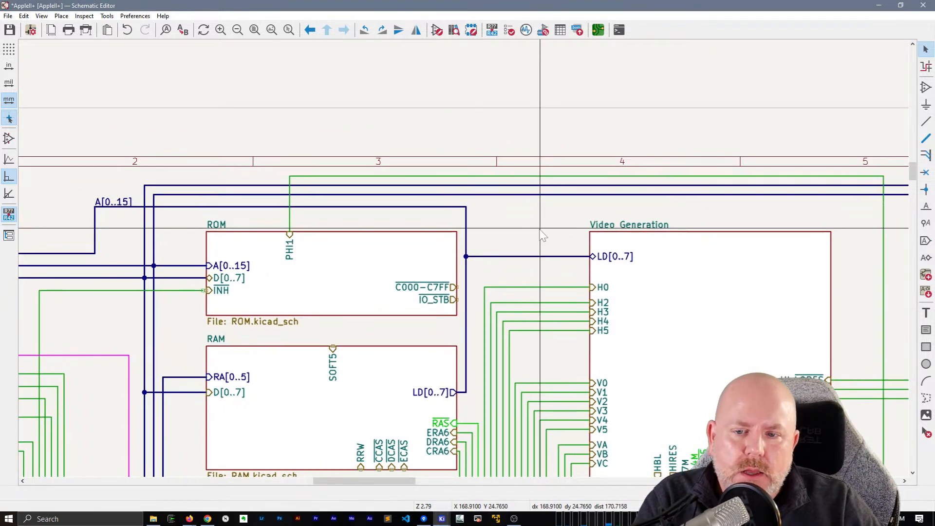
{"action": "left_click", "coordinate": [292, 223]}
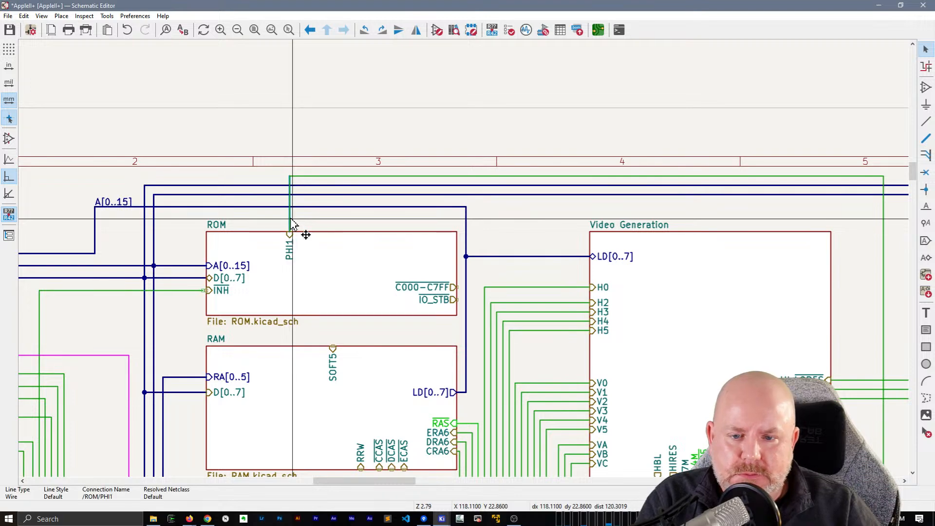
{"action": "key", "text": "Delete"}
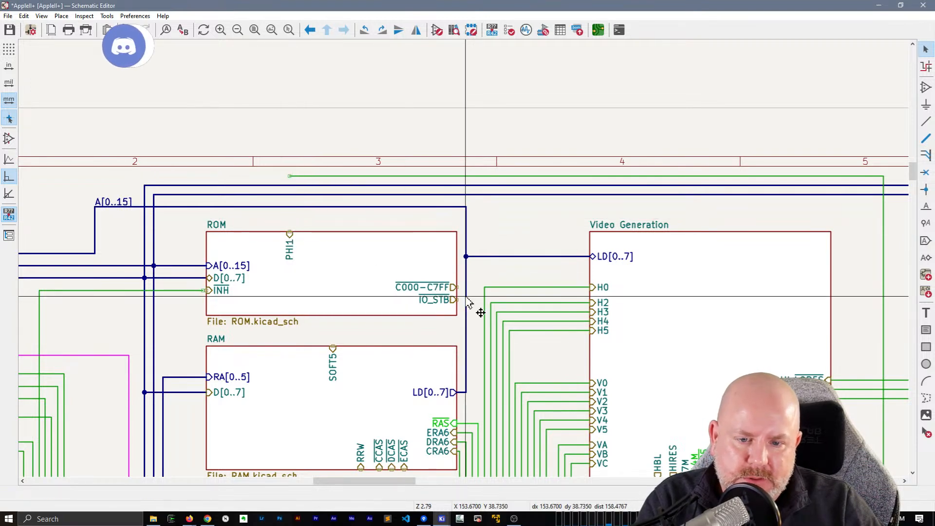
- Move the ROM symbol's C000-C7FF and IO_STB pins to its upper edge and shift the vertical LD bus segment slightly away from ROM
{"action": "left_click_drag", "start_coordinate": [467, 308], "coordinate": [343, 237]}
{"action": "left_click", "coordinate": [433, 301]}
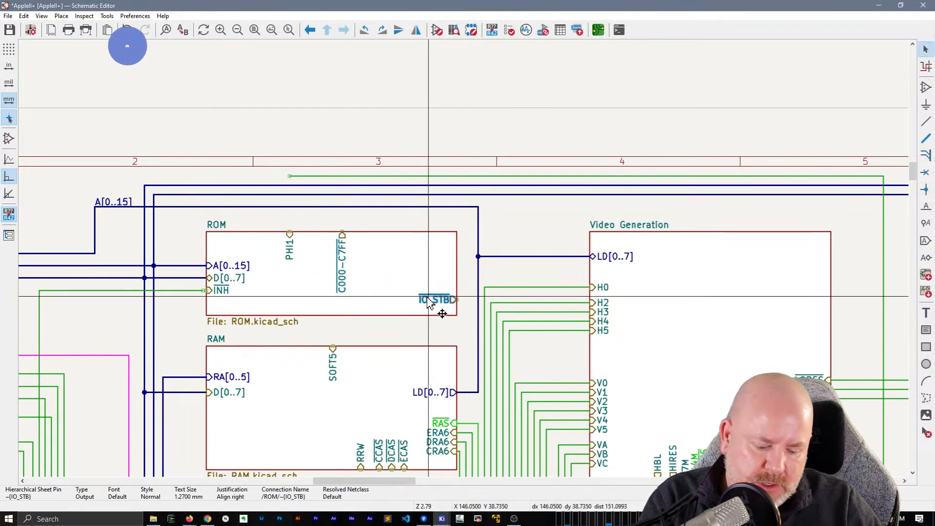
{"action": "left_click_drag", "start_coordinate": [433, 301], "coordinate": [367, 264]}
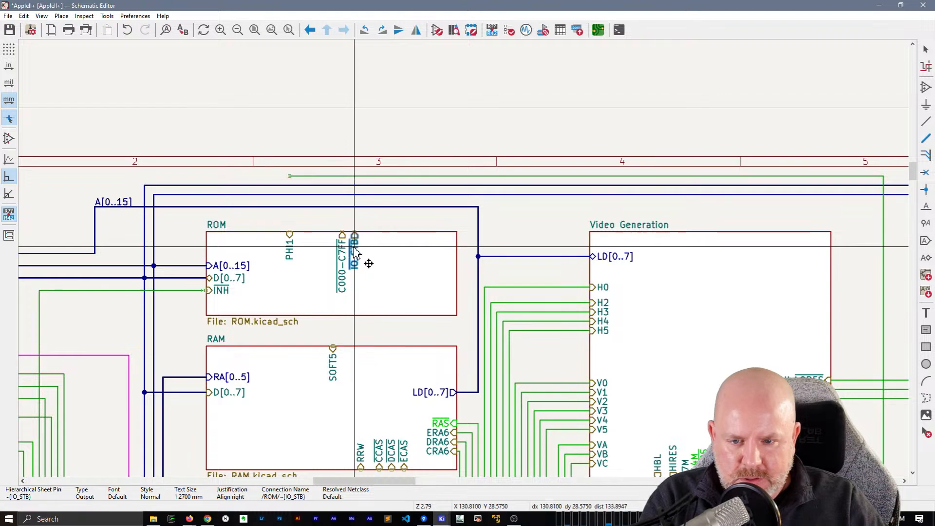
- Wire the COLOR_REF pins of the Video Generation and Clock Generation symbols together and save the schematic
{"action": "scroll", "coordinate": [439, 260], "scroll_direction": "down", "scroll_amount": 2}
{"action": "middle_click_drag", "start_coordinate": [522, 352], "coordinate": [452, 129]}
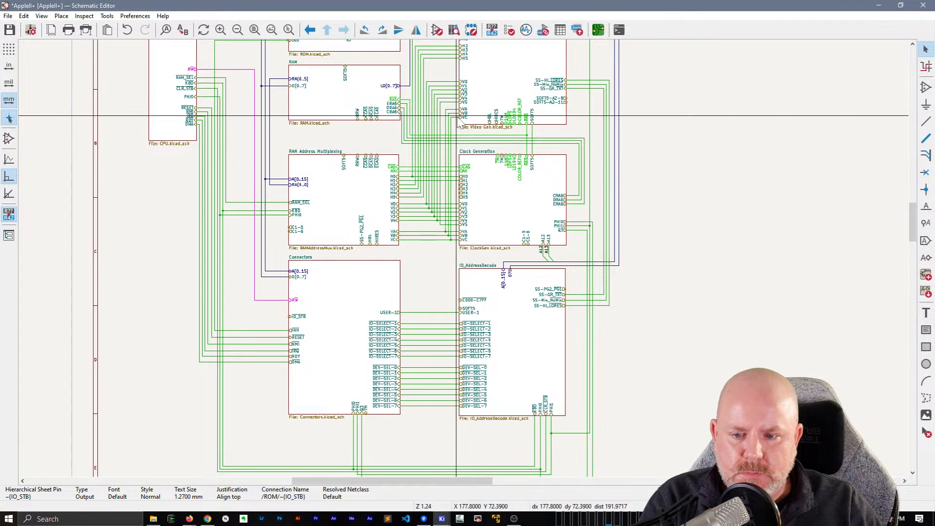
{"action": "scroll", "coordinate": [458, 273], "scroll_direction": "up", "scroll_amount": 2}
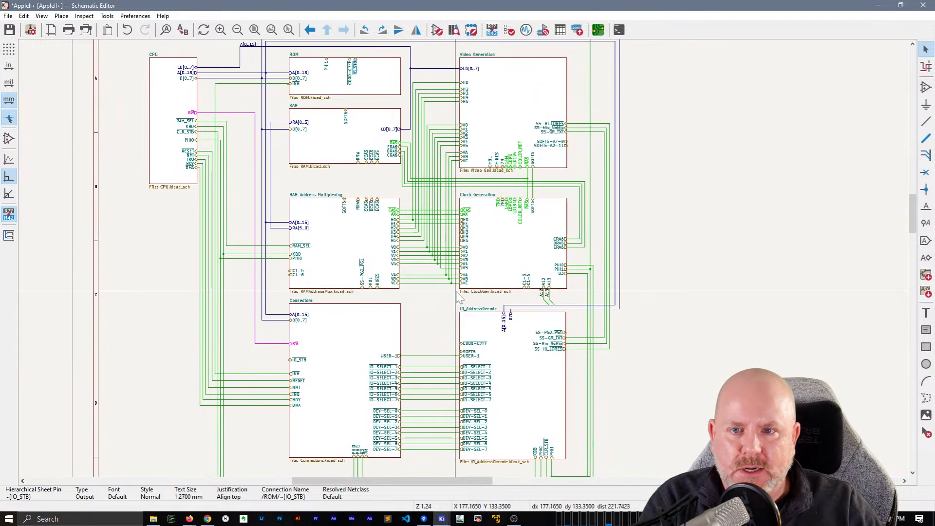
{"action": "middle_click_drag", "start_coordinate": [456, 292], "coordinate": [459, 280]}
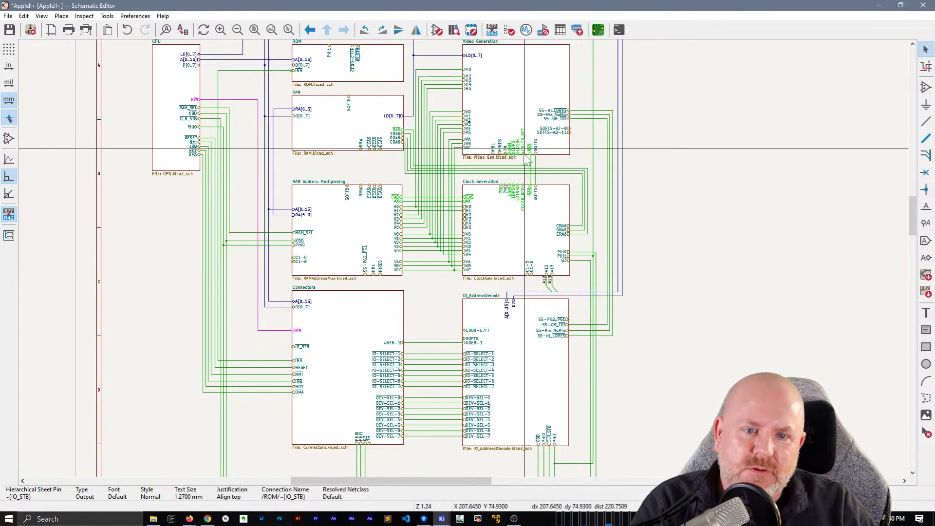
{"action": "scroll", "coordinate": [524, 165], "scroll_direction": "up", "scroll_amount": 4}
{"action": "scroll", "coordinate": [466, 265], "scroll_direction": "up", "scroll_amount": 2}
{"action": "key", "text": "w"}
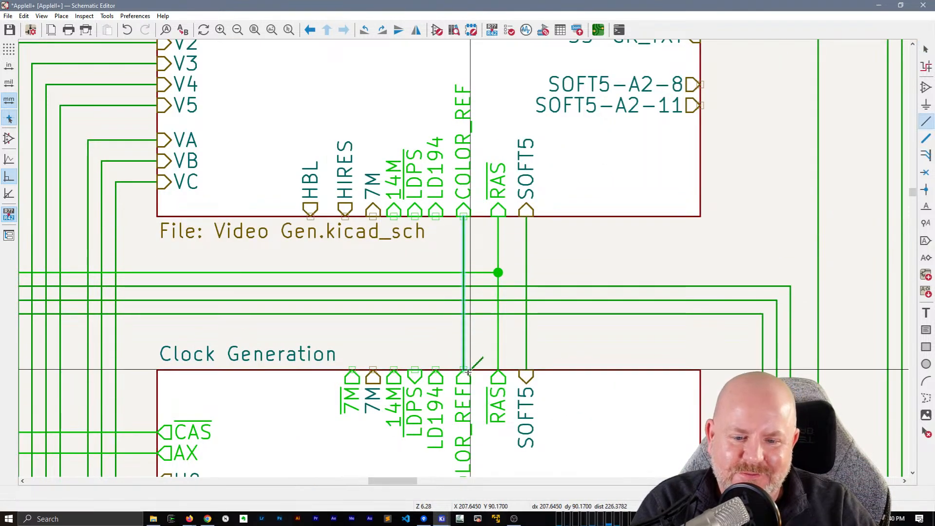
{"action": "left_click", "coordinate": [464, 370]}
{"action": "key", "text": "ctrl+s"}
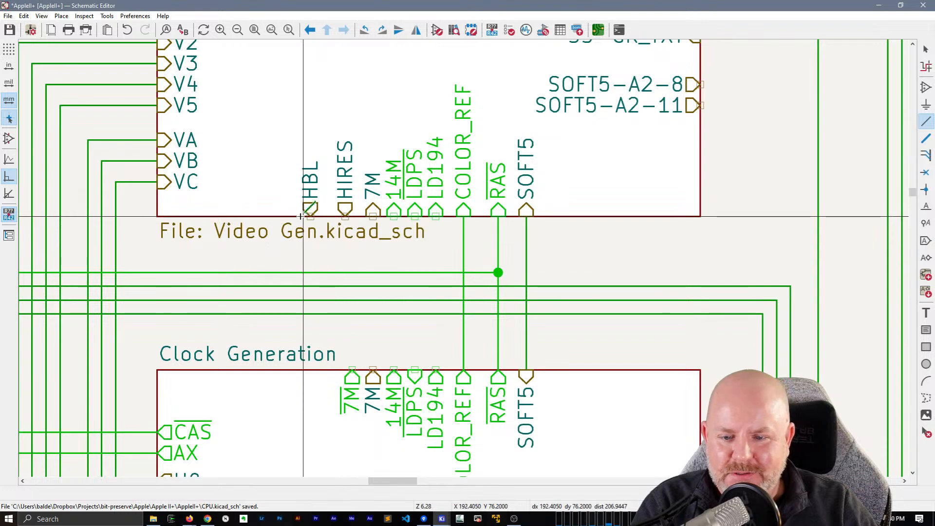
- Wire the 14M, 7M, LDPS and LD194 pins straight between the Video Generation and Clock Generation symbols
{"action": "left_click", "coordinate": [394, 216]}
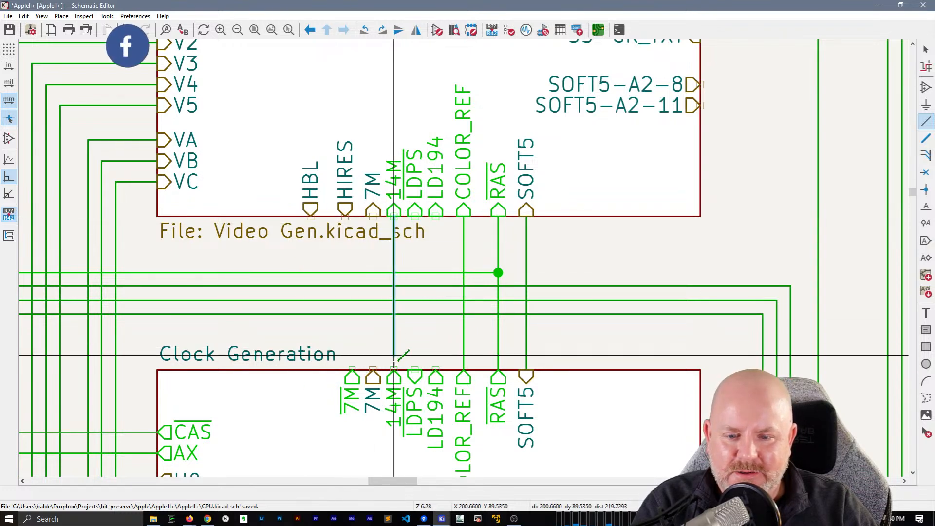
{"action": "left_click", "coordinate": [393, 369]}
{"action": "left_click", "coordinate": [373, 216]}
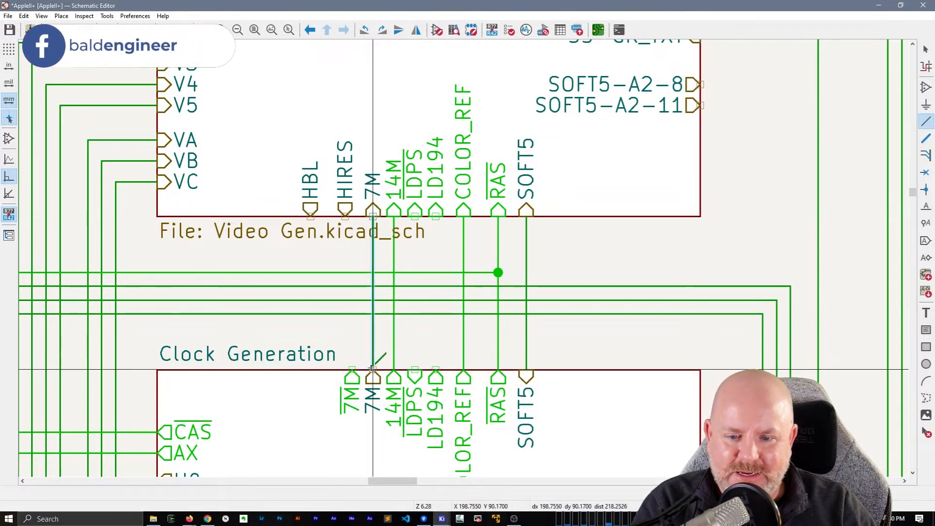
{"action": "left_click", "coordinate": [373, 370]}
{"action": "left_click", "coordinate": [415, 216]}
{"action": "left_click", "coordinate": [415, 370]}
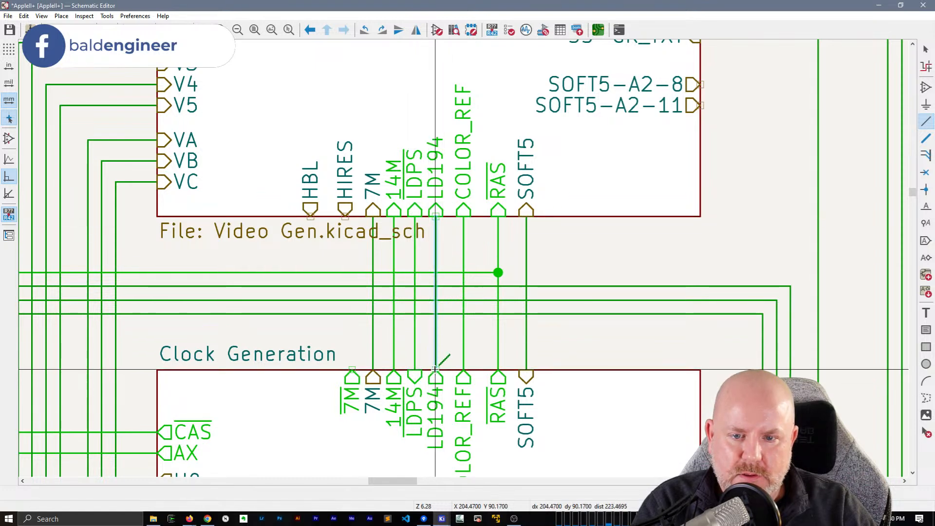
- Draw a wire from the open end of the horizontal PHI1 wire down to the ROM symbol's PHI1 pin
{"action": "scroll", "coordinate": [435, 369], "scroll_direction": "down", "scroll_amount": 5}
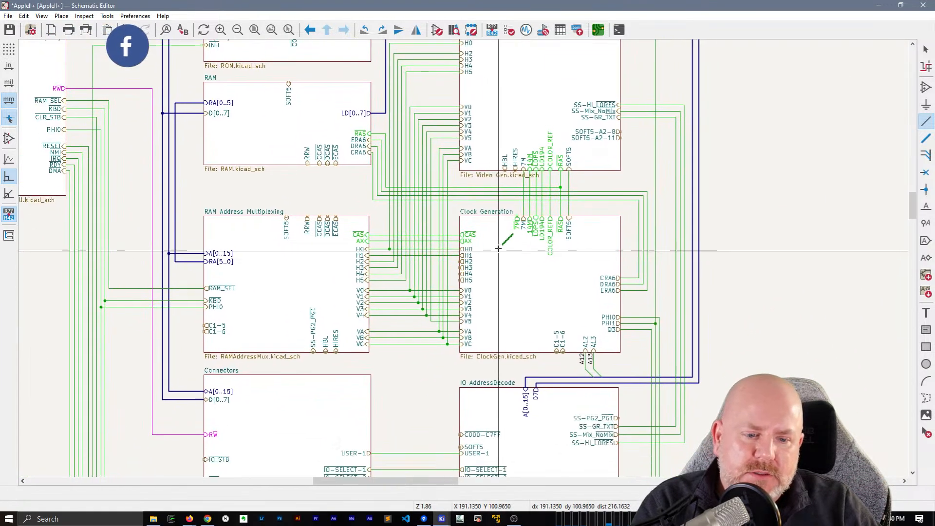
{"action": "middle_click_drag", "start_coordinate": [499, 249], "coordinate": [542, 71]}
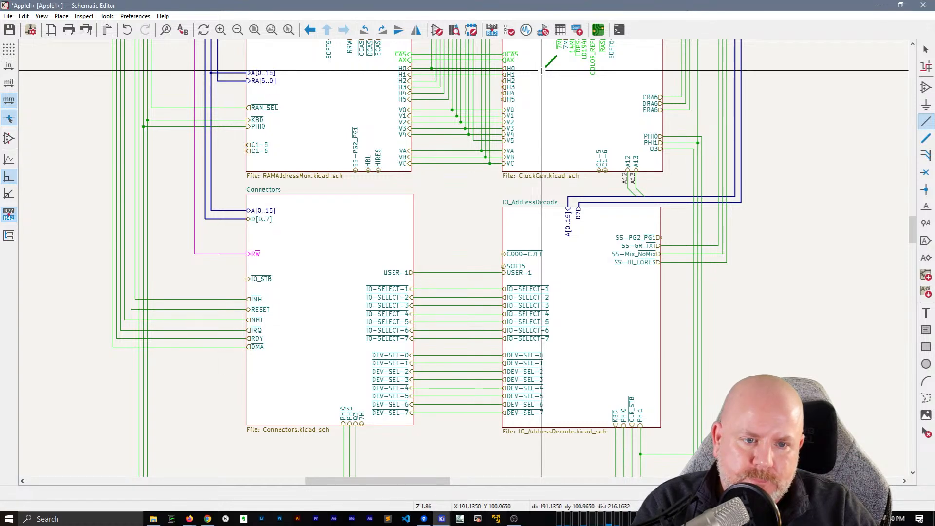
{"action": "middle_click_drag", "start_coordinate": [541, 71], "coordinate": [578, 71]}
{"action": "scroll", "coordinate": [563, 288], "scroll_direction": "down", "scroll_amount": 1}
{"action": "middle_click_drag", "start_coordinate": [470, 150], "coordinate": [537, 339]}
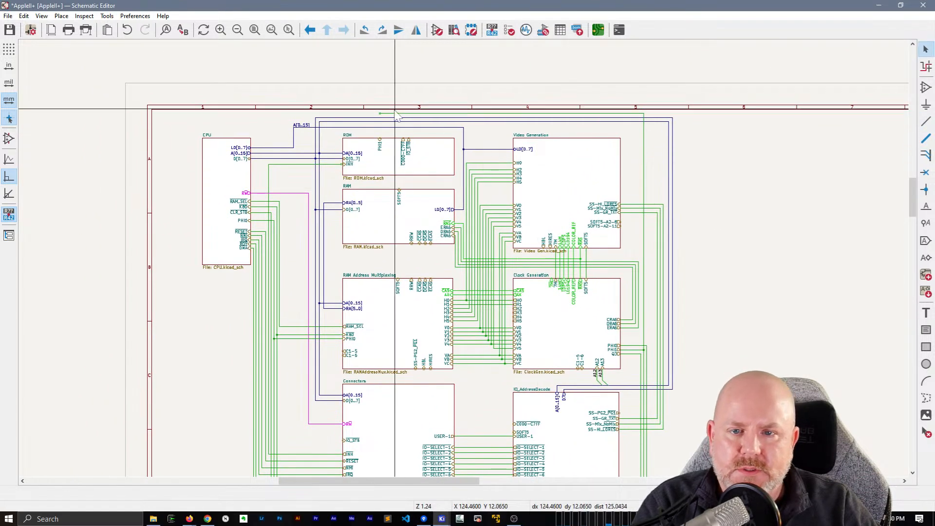
{"action": "key", "text": "Escape"}
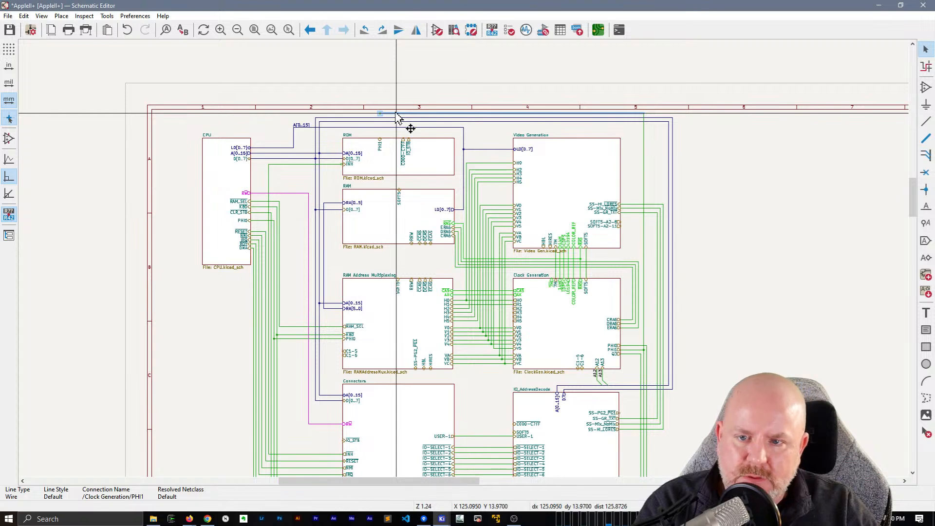
{"action": "key", "text": "w"}
{"action": "scroll", "coordinate": [391, 113], "scroll_direction": "up", "scroll_amount": 3}
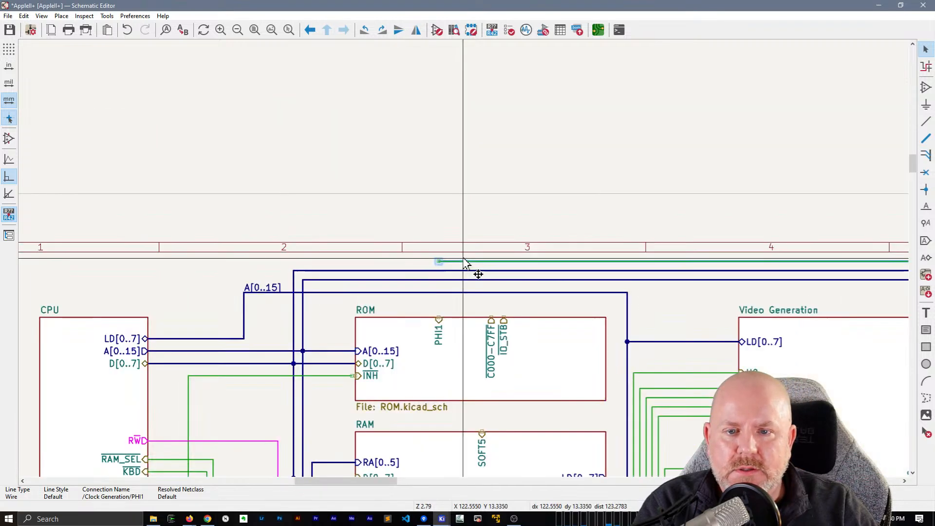
{"action": "left_click", "coordinate": [438, 316]}
{"action": "key", "text": "Escape"}
- Move the ROM symbol's PHI1 pin with its wire along the upper edge, past IO_STB toward the Video Generation side
{"action": "scroll", "coordinate": [438, 315], "scroll_direction": "down", "scroll_amount": 4}
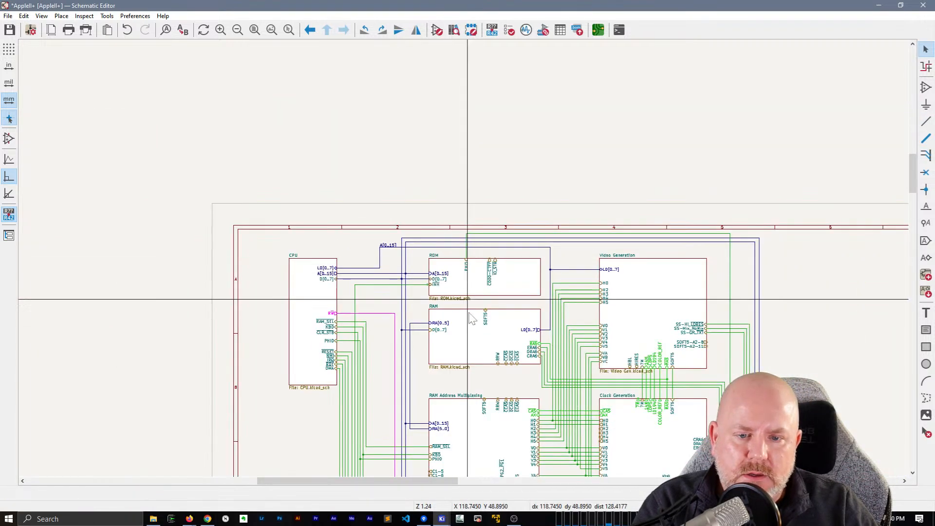
{"action": "middle_click_drag", "start_coordinate": [487, 243], "coordinate": [387, 282]}
{"action": "scroll", "coordinate": [391, 257], "scroll_direction": "up", "scroll_amount": 4}
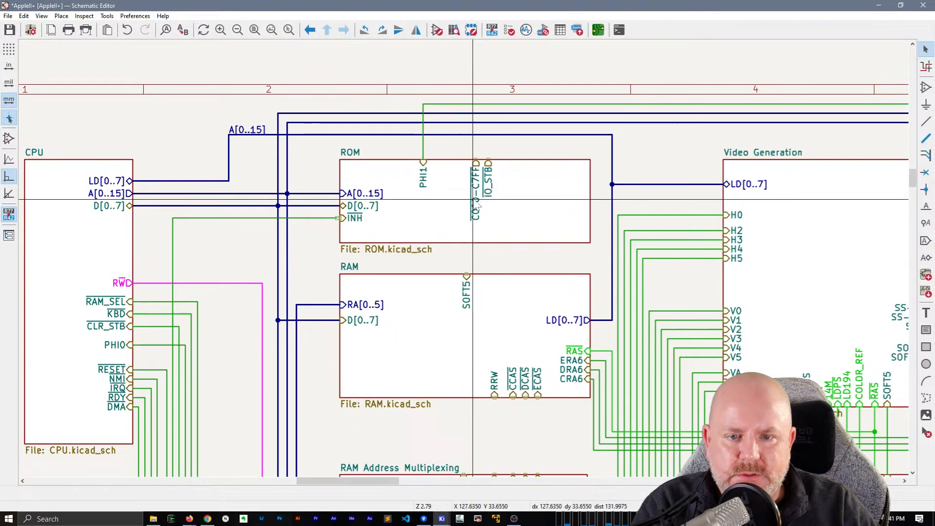
{"action": "left_click", "coordinate": [424, 183]}
{"action": "left_click_drag", "start_coordinate": [424, 183], "coordinate": [543, 178]}
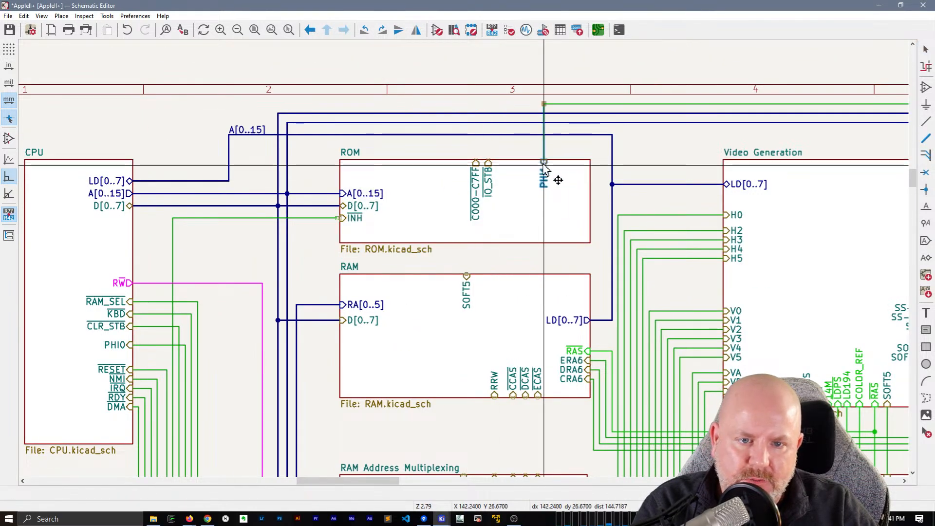
- Move the ROM symbol's IO_STB and C000-C7FF pins along the upper edge toward the CPU, with IO_STB nearest the CPU
{"action": "scroll", "coordinate": [466, 264], "scroll_direction": "down", "scroll_amount": 2}
{"action": "scroll", "coordinate": [465, 263], "scroll_direction": "down", "scroll_amount": 5, "text": "shift"}
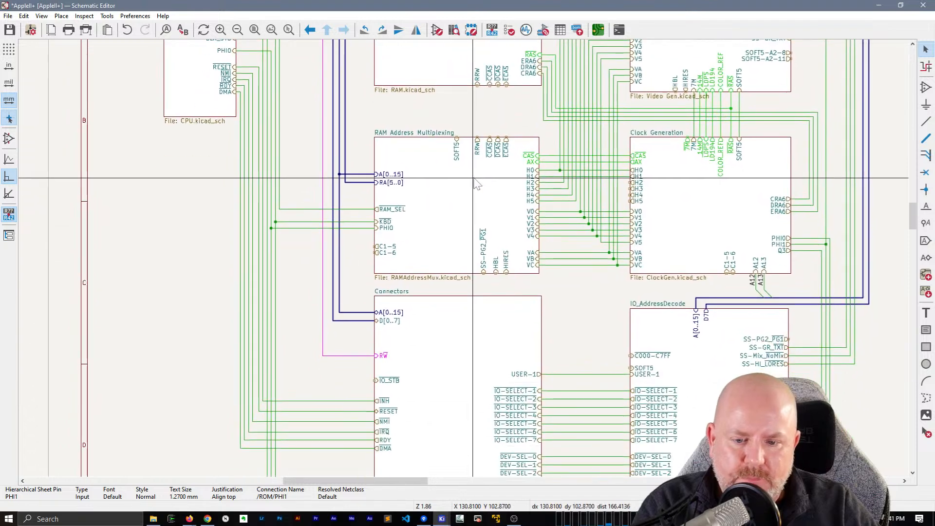
{"action": "middle_click_drag", "start_coordinate": [476, 183], "coordinate": [495, 362]}
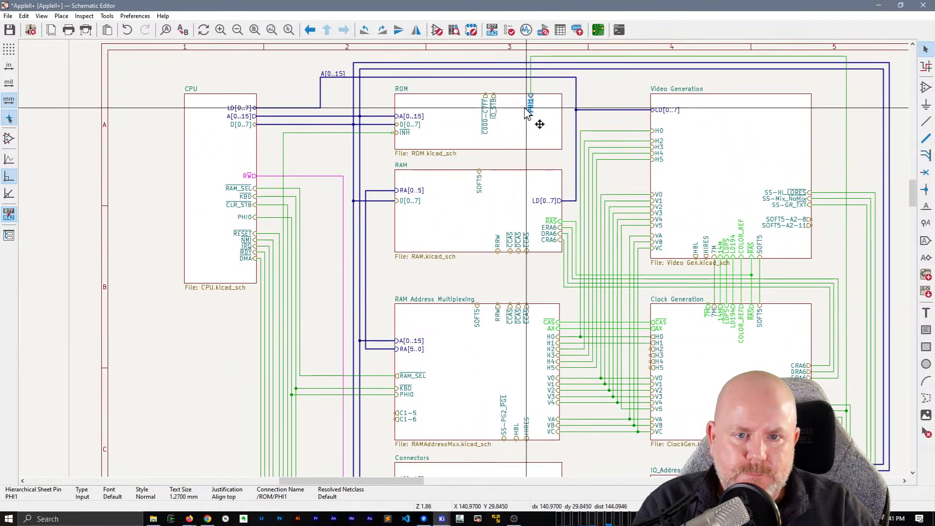
{"action": "left_click_drag", "start_coordinate": [494, 96], "coordinate": [450, 92]}
{"action": "left_click", "coordinate": [445, 94]}
- Route a wire from the ROM symbol's IO_STB pin down beside the RAM symbols and above Connectors to IO_AddressDecode's C000-C7FF pin
{"action": "key", "text": "w"}
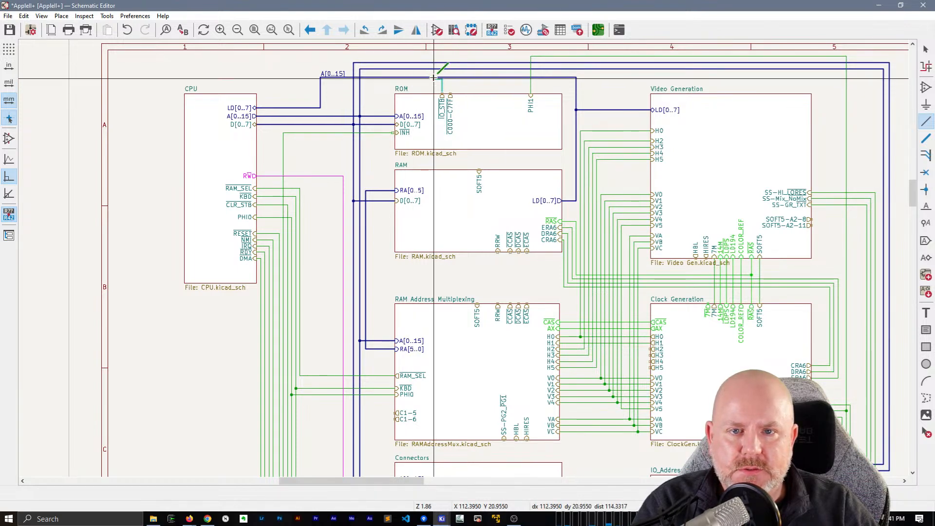
{"action": "left_click", "coordinate": [430, 84]}
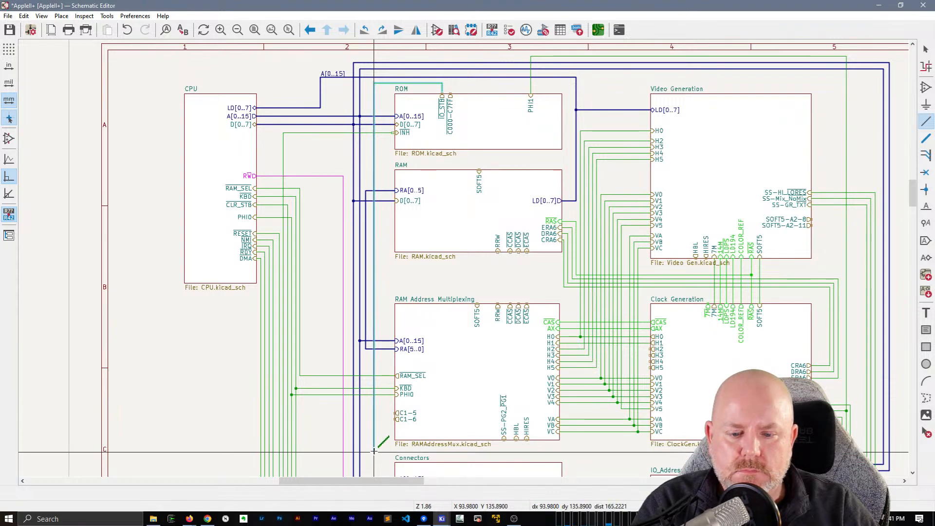
{"action": "middle_click_drag", "start_coordinate": [599, 456], "coordinate": [490, 249]}
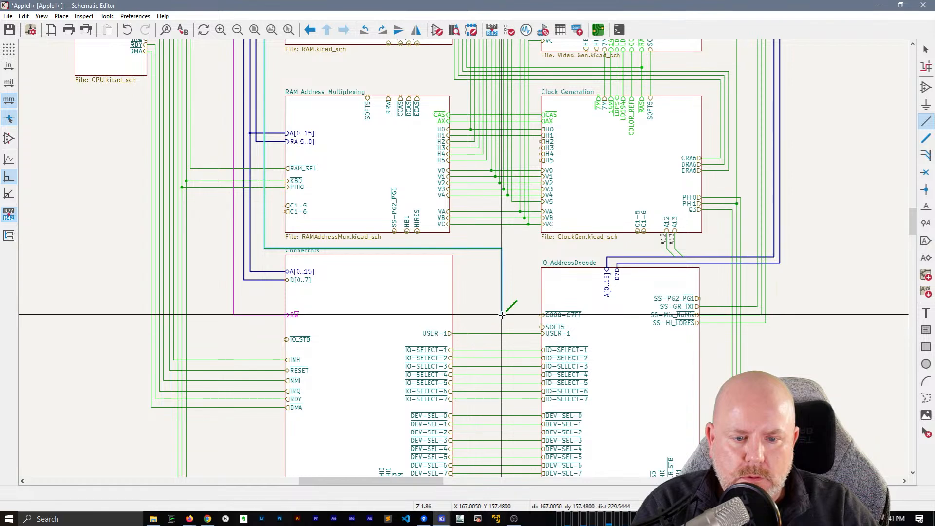
{"action": "left_click", "coordinate": [542, 315]}
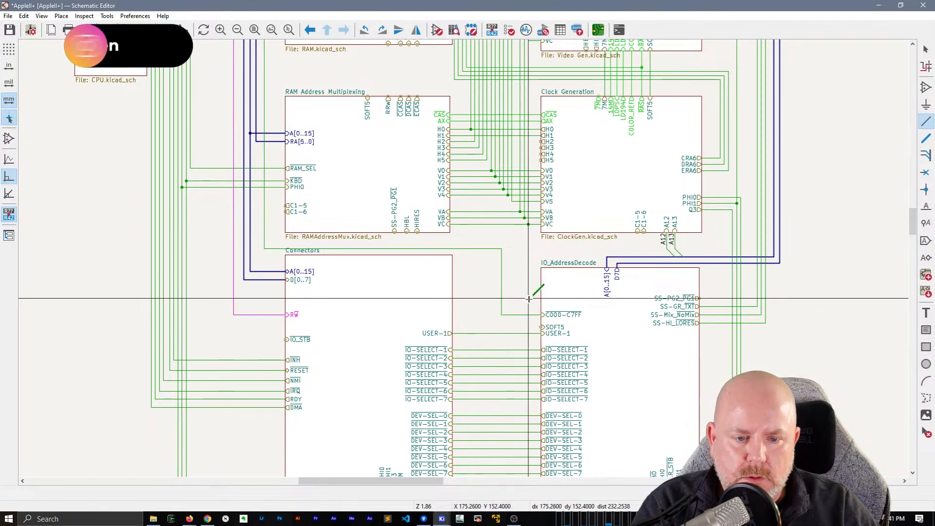
- Move the IO_AddressDecode symbol's SOFT5 pin up its edge to near the symbol's upper corner
{"action": "key", "text": "Escape"}
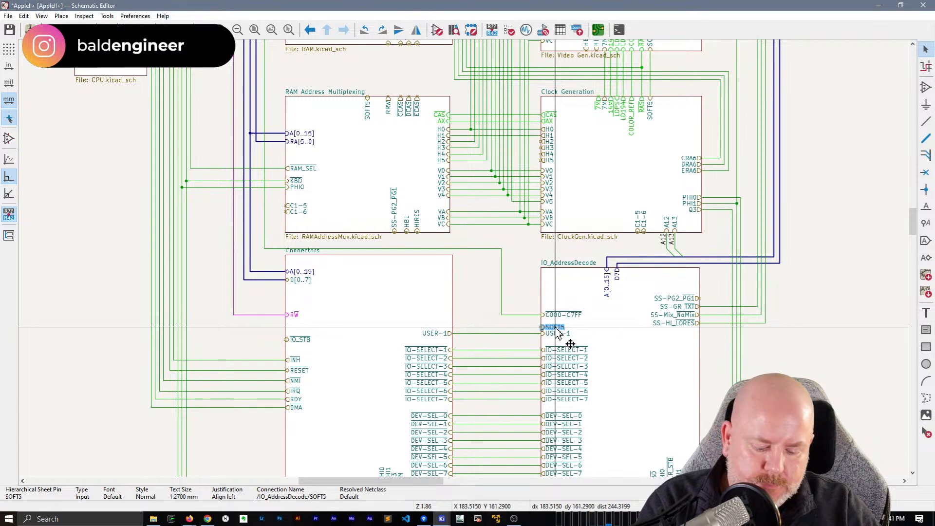
{"action": "key", "text": "m"}
{"action": "left_click", "coordinate": [556, 282]}
{"action": "left_click", "coordinate": [559, 313]}
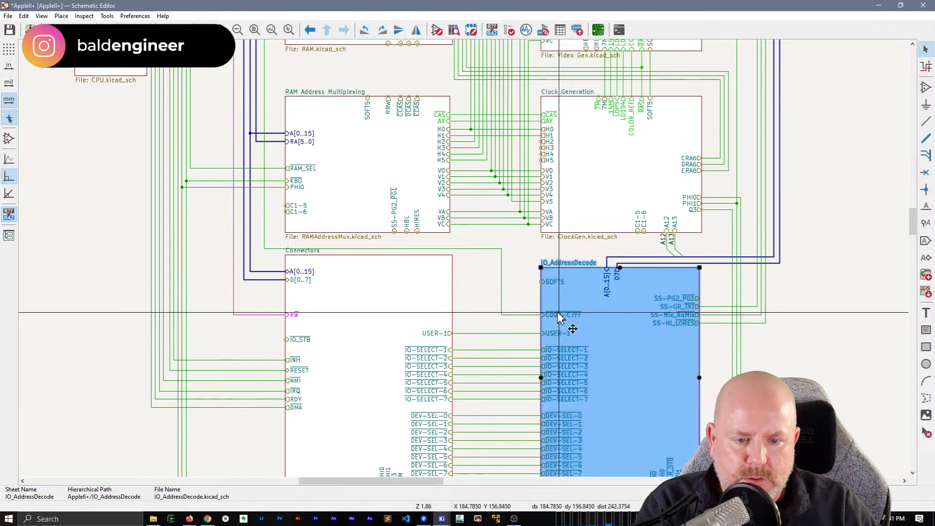
{"action": "left_click", "coordinate": [559, 316]}
{"action": "key", "text": "m"}
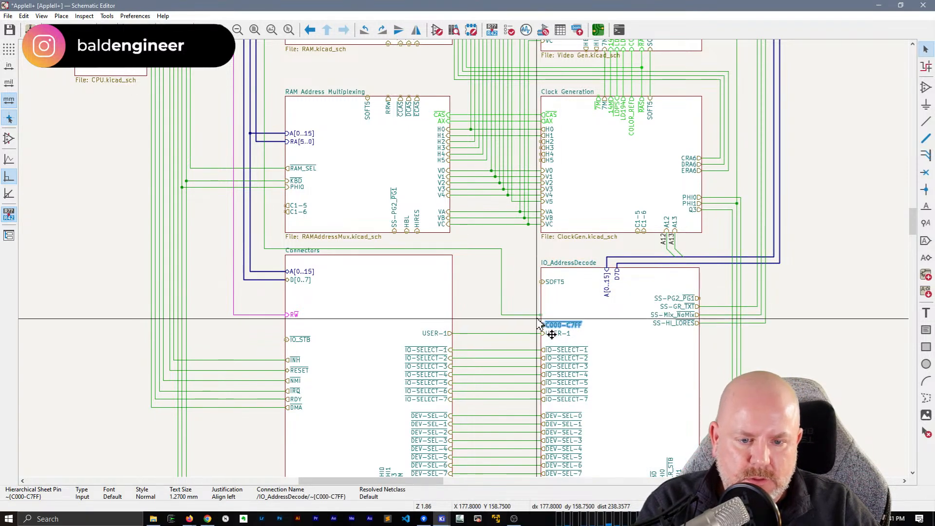
{"action": "key", "text": "ctrl+z"}
- Lower IO_AddressDecode's C000-C7FF pin with its wire to just above USER-1, and raise the wire's horizontal run clear of the Connectors title
{"action": "left_click", "coordinate": [559, 315]}
{"action": "key", "text": "g"}
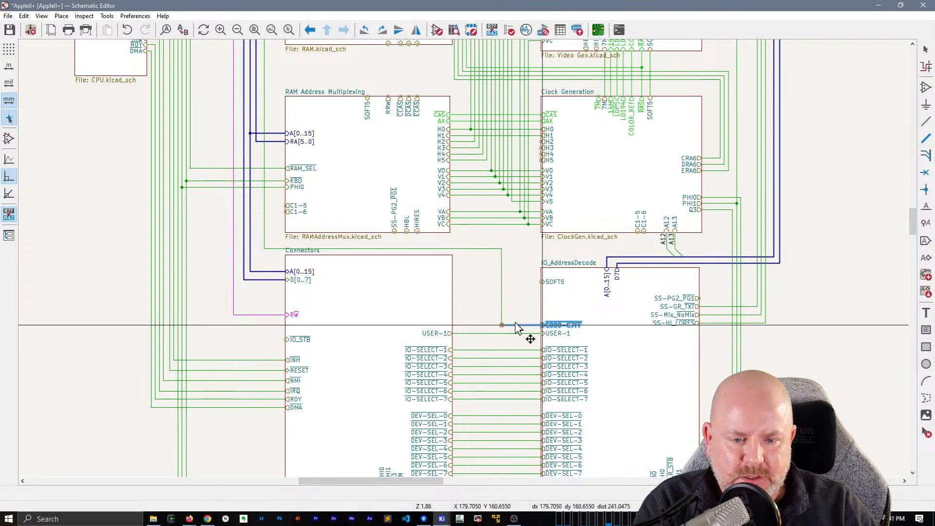
{"action": "left_click", "coordinate": [518, 329]}
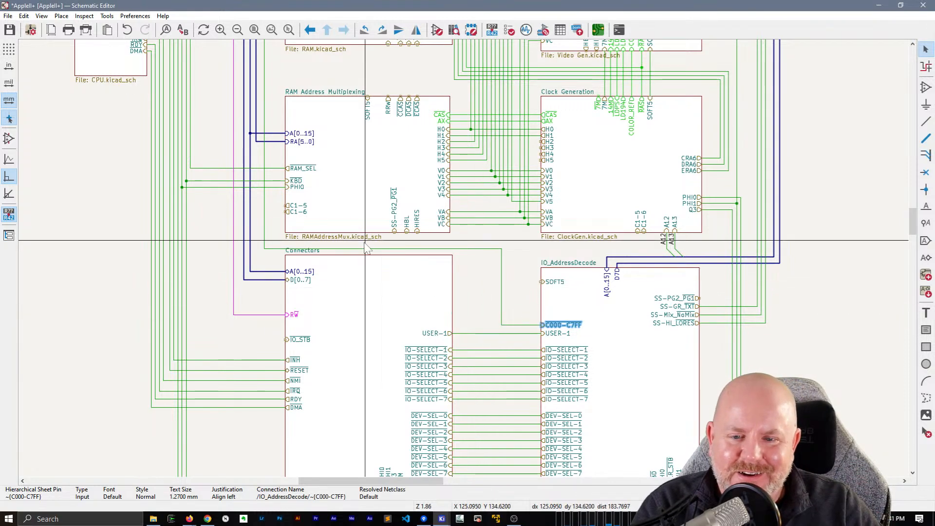
{"action": "key", "text": "Escape"}
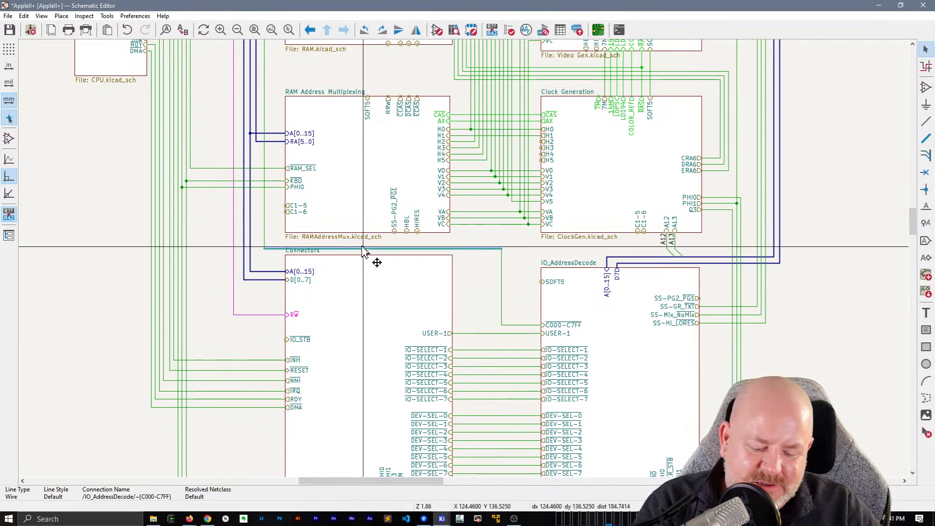
{"action": "key", "text": "g"}
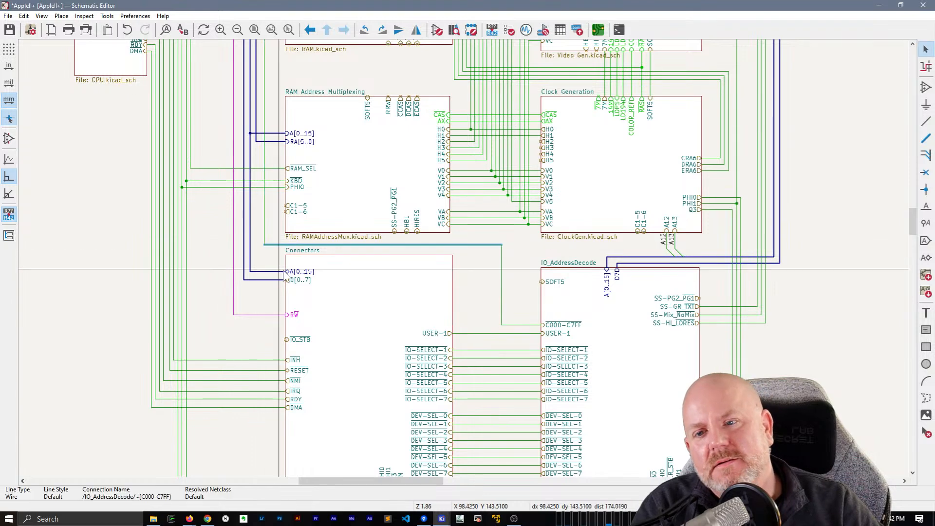
- Shift the vertical bus segment from the CPU's LD[0..7] pin, together with its A[0..15] label, closer to the CPU symbol
{"action": "scroll", "coordinate": [265, 249], "scroll_direction": "down", "scroll_amount": 2}
{"action": "middle_click_drag", "start_coordinate": [512, 129], "coordinate": [449, 252]}
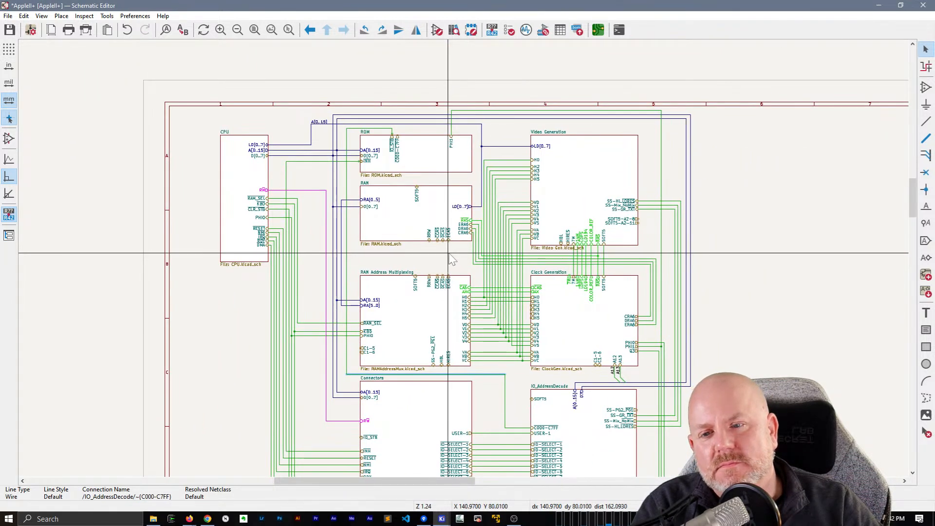
{"action": "left_click", "coordinate": [302, 132]}
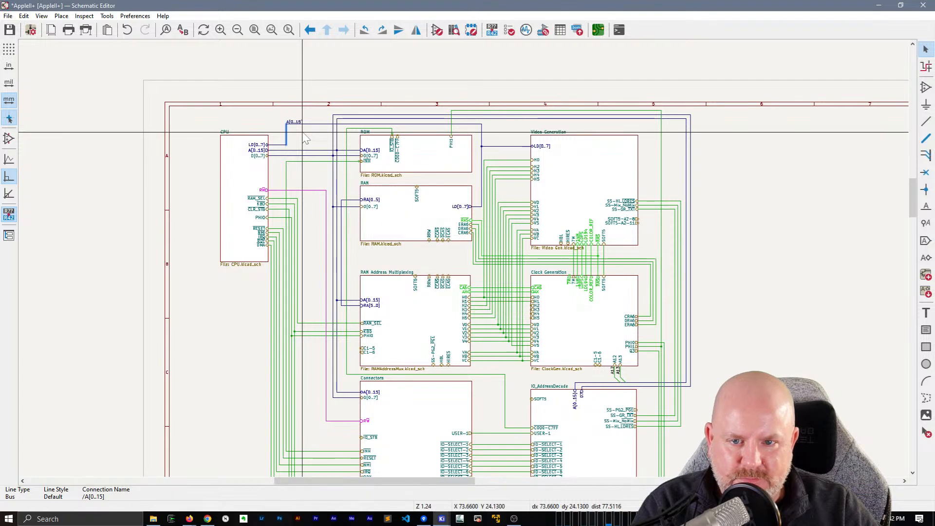
{"action": "middle_click_drag", "start_coordinate": [375, 267], "coordinate": [379, 211]}
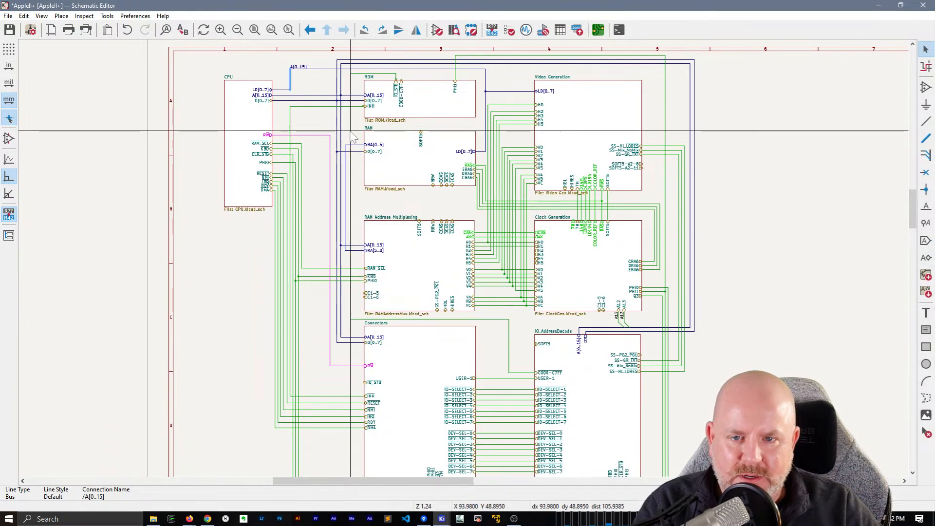
{"action": "scroll", "coordinate": [465, 268], "scroll_direction": "up", "scroll_amount": 5}
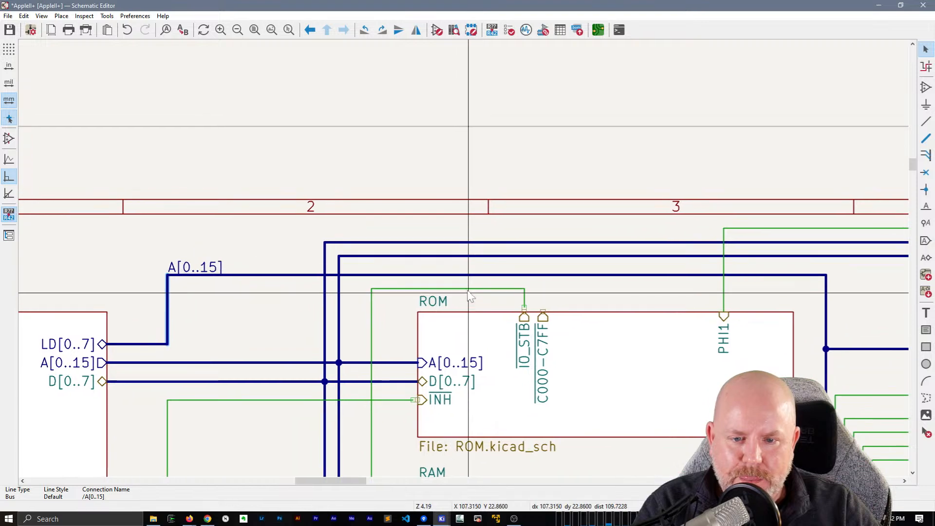
- Raise the C000-C7FF wire's horizontal run above the buses over ROM and delete its vertical segment at ROM's IO_STB pin
{"action": "left_click", "coordinate": [525, 283]}
{"action": "left_click_drag", "start_coordinate": [526, 282], "coordinate": [528, 229]}
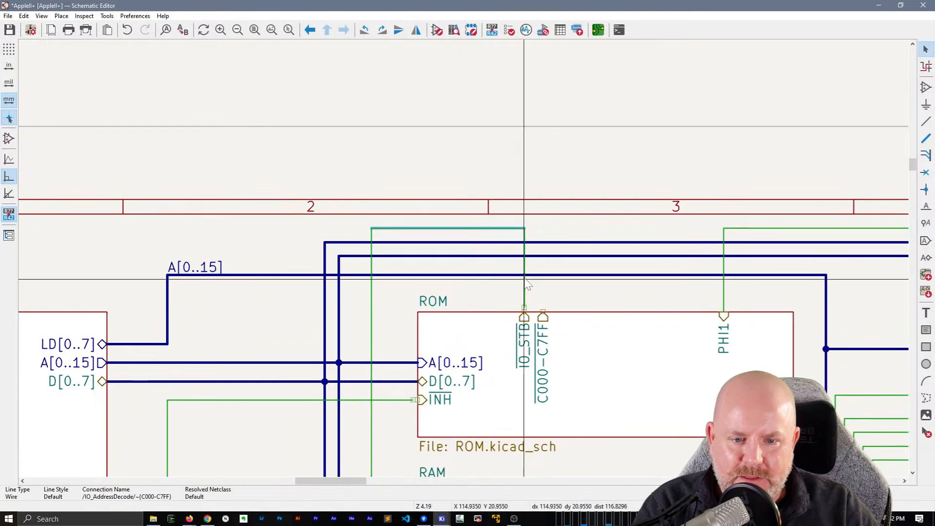
{"action": "key", "text": "Delete"}
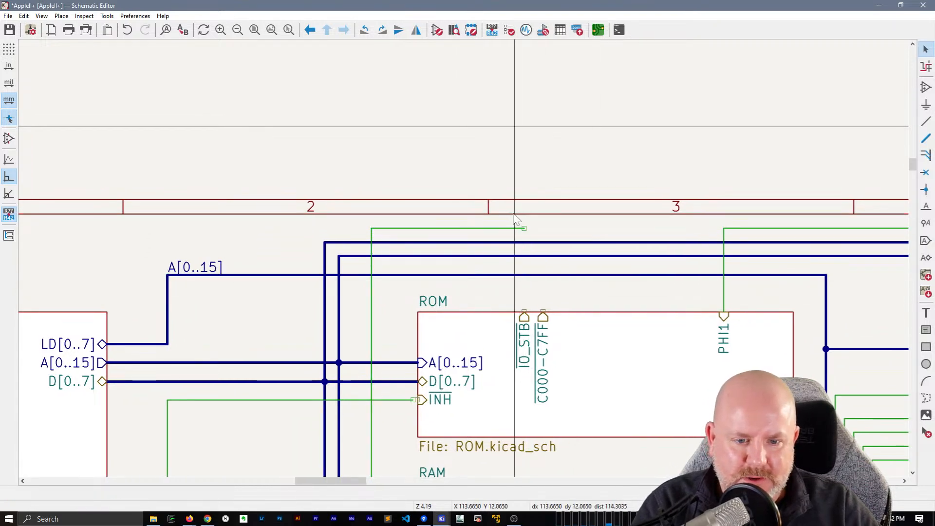
- Swap ROM's C000-C7FF and IO_STB pins, and lower the loose wire to just above ROM and connect it to C000-C7FF
{"action": "left_click", "coordinate": [545, 359]}
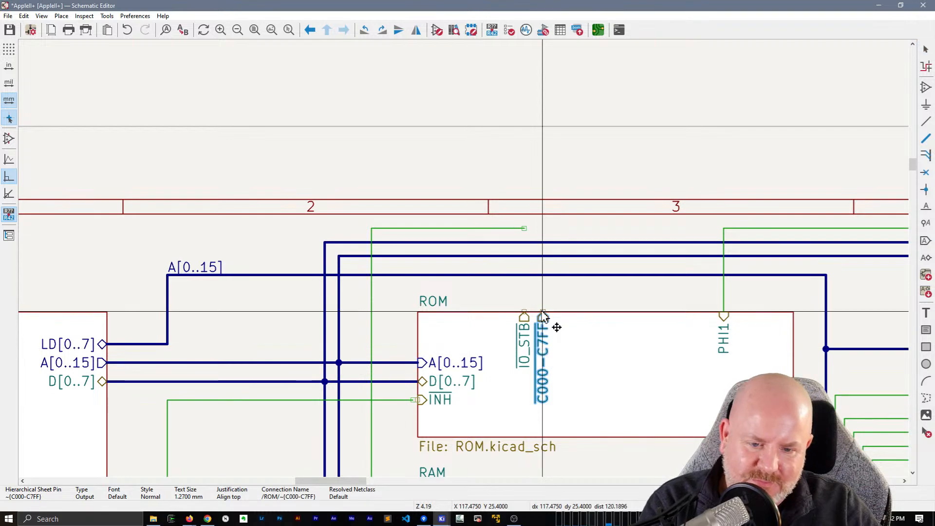
{"action": "mouse_move", "coordinate": [544, 316]}
{"action": "left_mouse_down"}
{"action": "mouse_move", "coordinate": [505, 318]}
{"action": "mouse_move", "coordinate": [511, 333]}
{"action": "mouse_move", "coordinate": [538, 312]}
{"action": "left_mouse_up"}
{"action": "left_click_drag", "start_coordinate": [524, 228], "coordinate": [520, 293]}
{"action": "key", "text": "w"}
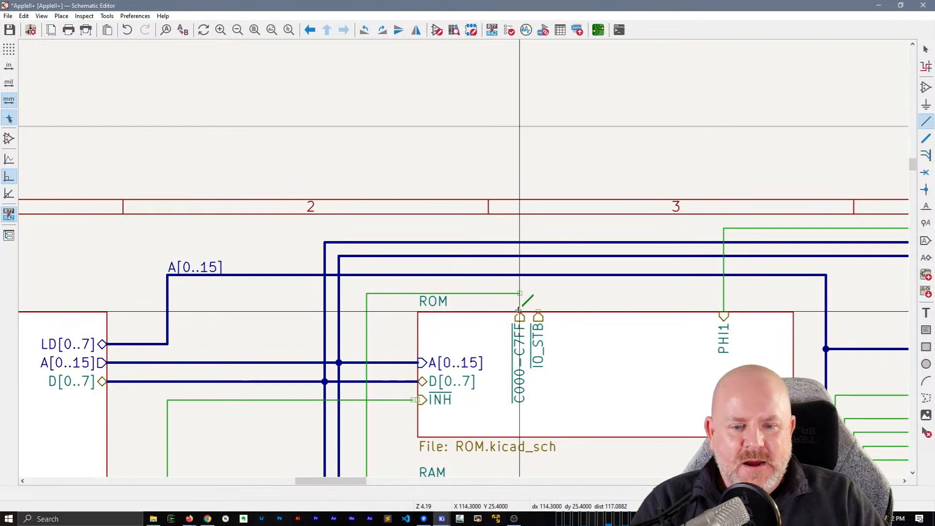
- Route a wire from ROM's IO_STB pin over the buses and down beside the RW wire to Connectors' IO_STB pin
{"action": "scroll", "coordinate": [495, 265], "scroll_direction": "down", "scroll_amount": 5}
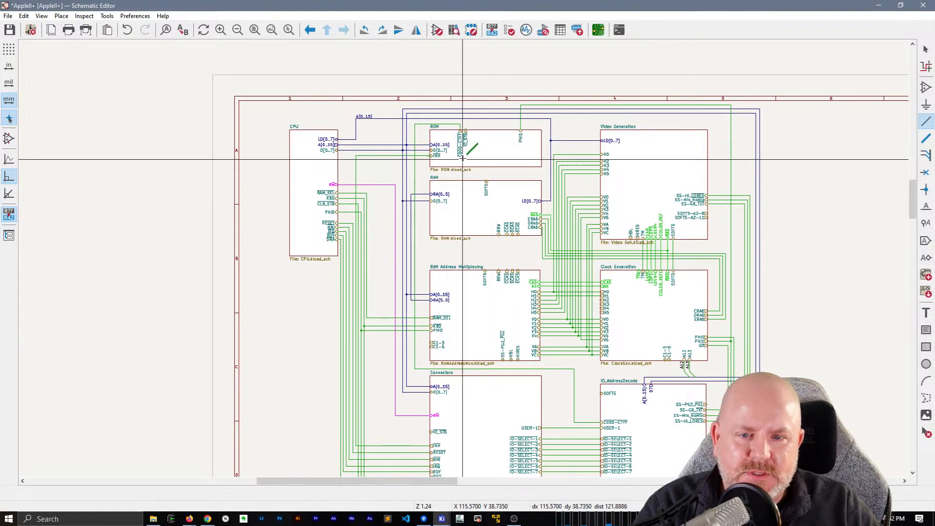
{"action": "left_click", "coordinate": [466, 130]}
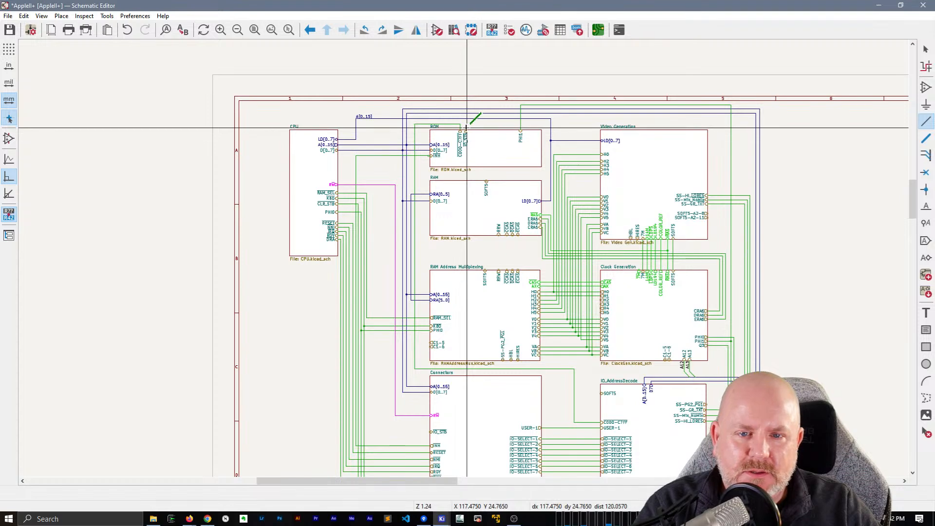
{"action": "left_click", "coordinate": [387, 106]}
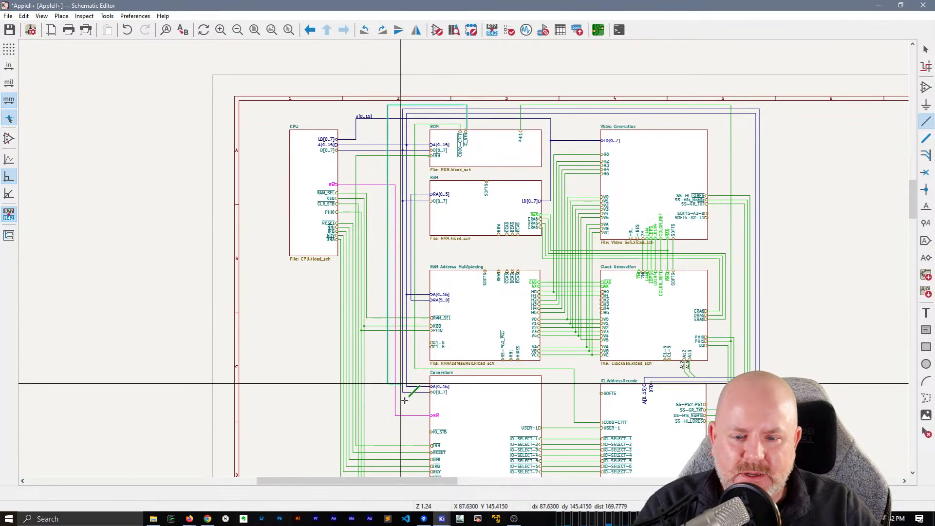
{"action": "scroll", "coordinate": [416, 427], "scroll_direction": "up", "scroll_amount": 5}
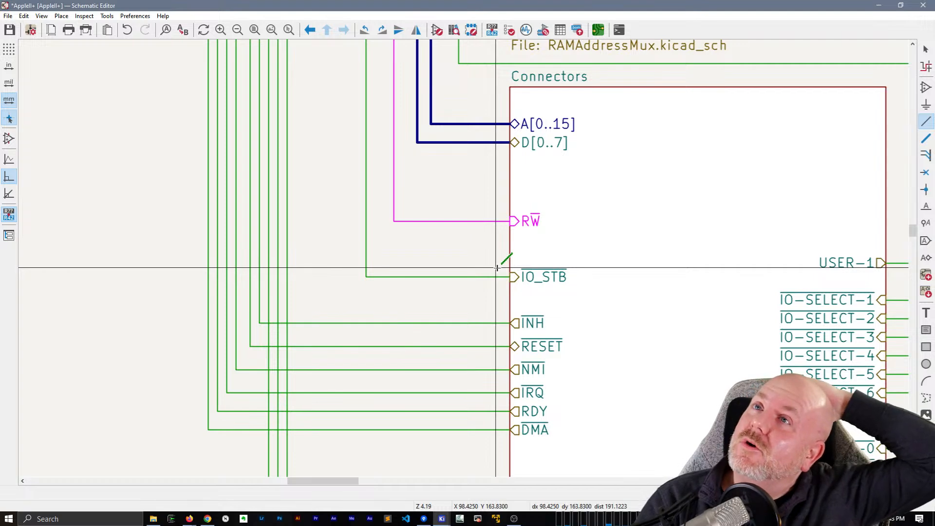
{"action": "scroll", "coordinate": [497, 267], "scroll_direction": "down", "scroll_amount": 6}
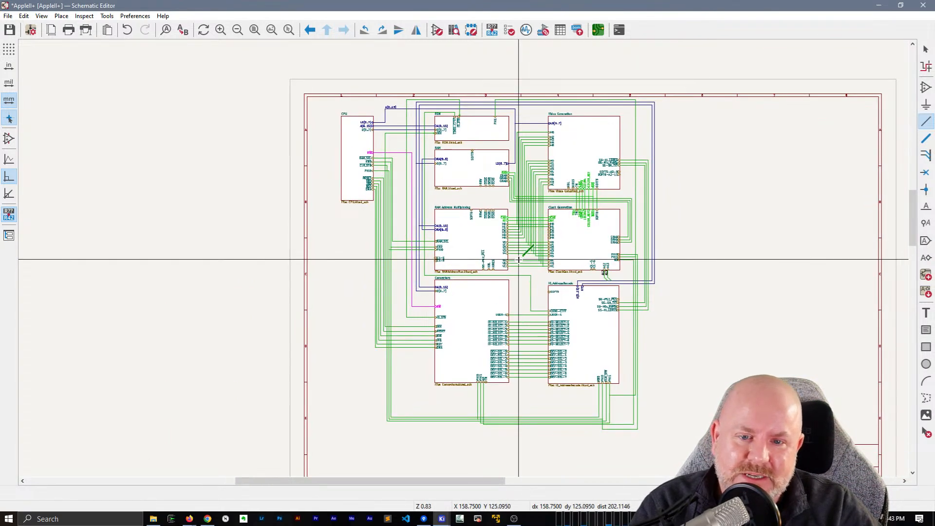
{"action": "key", "text": "Escape"}
- Select all sheet symbols with their wiring and move them down and across toward the middle of the drawing frame
{"action": "middle_click_drag", "start_coordinate": [656, 333], "coordinate": [606, 309]}
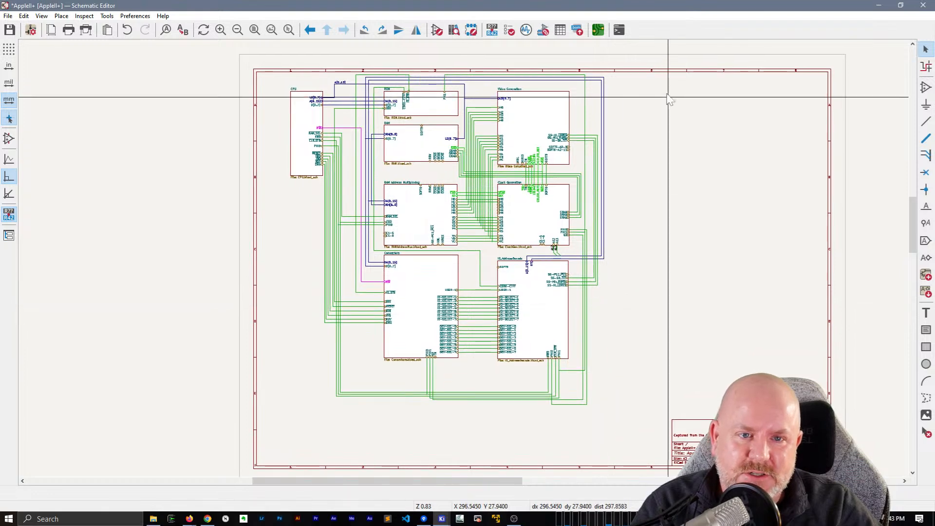
{"action": "left_click_drag", "start_coordinate": [635, 57], "coordinate": [241, 430]}
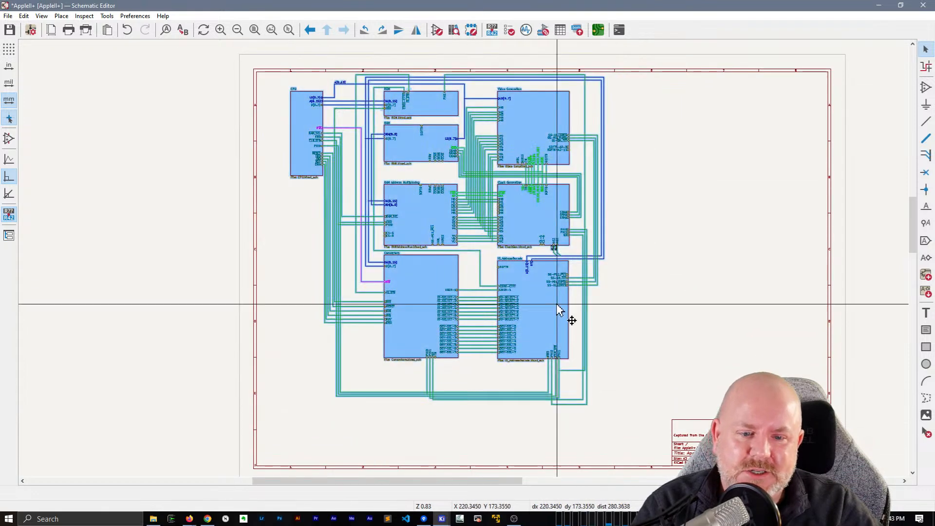
{"action": "left_click_drag", "start_coordinate": [544, 226], "coordinate": [573, 274]}
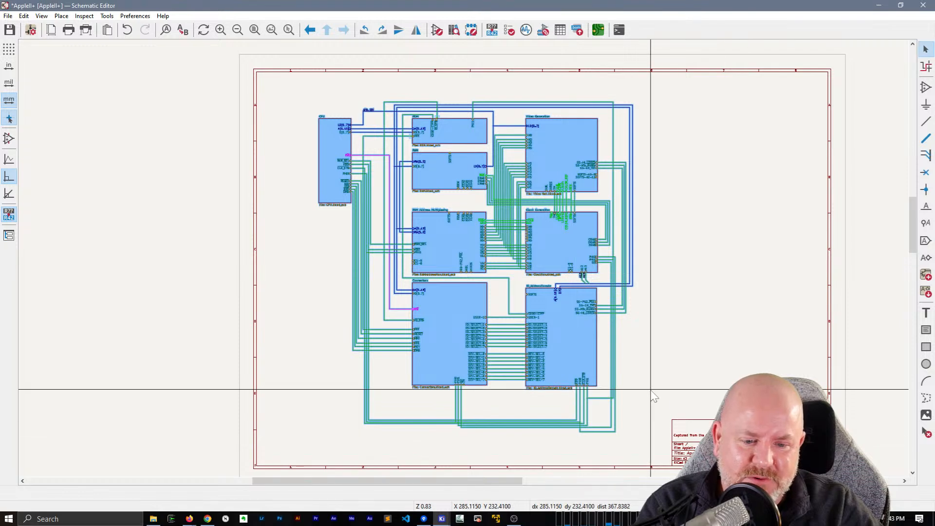
- Raise the lowest horizontal PHI0 wire segment below IO_AddressDecode closer to the wires above it
{"action": "scroll", "coordinate": [572, 272], "scroll_direction": "up", "scroll_amount": 5}
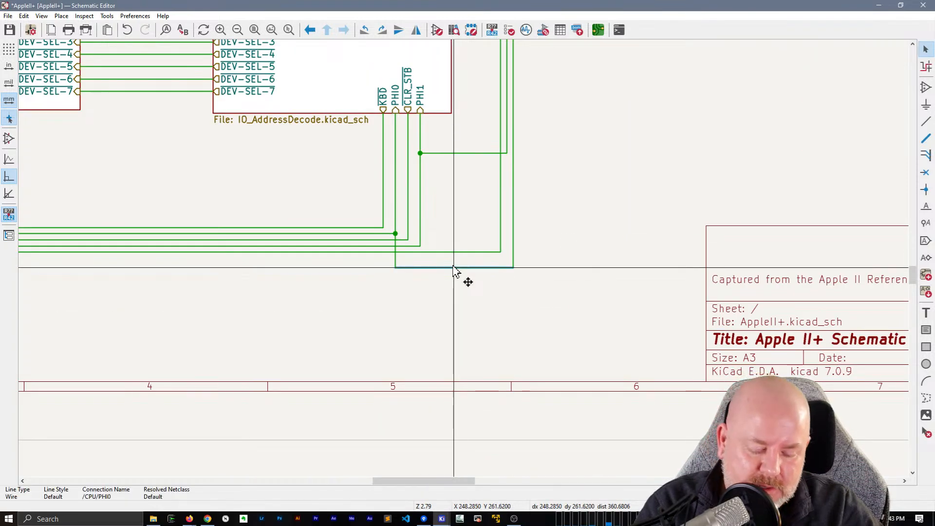
{"action": "key", "text": "g"}
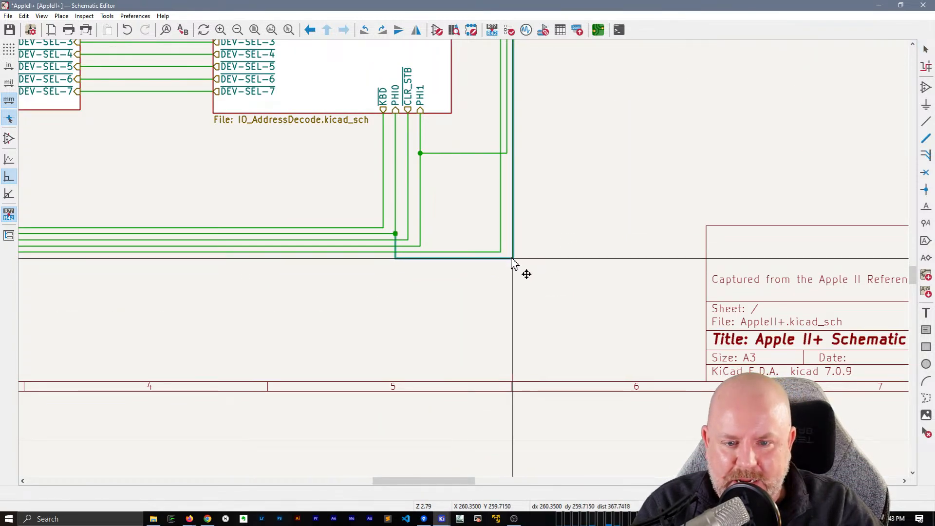
{"action": "left_click", "coordinate": [514, 259]}
{"action": "scroll", "coordinate": [453, 267], "scroll_direction": "down", "scroll_amount": 5}
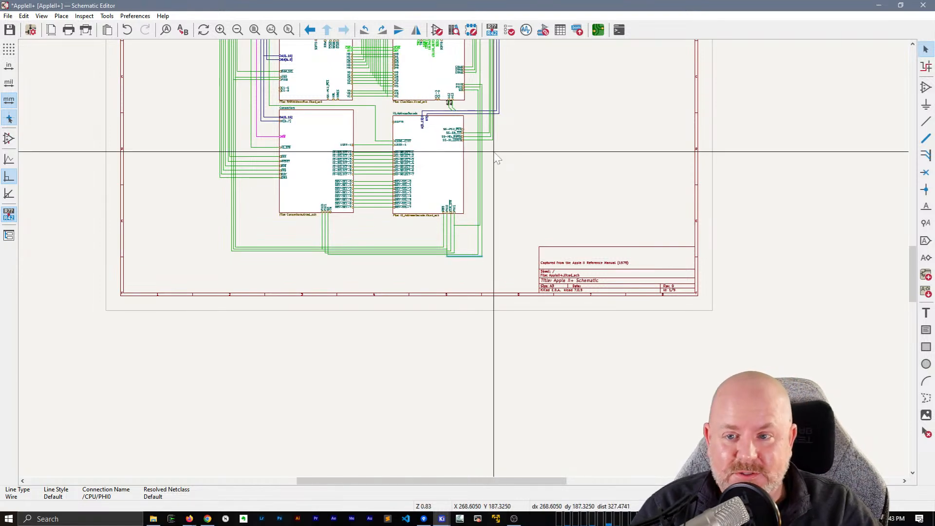
{"action": "middle_click_drag", "start_coordinate": [389, 176], "coordinate": [402, 337]}
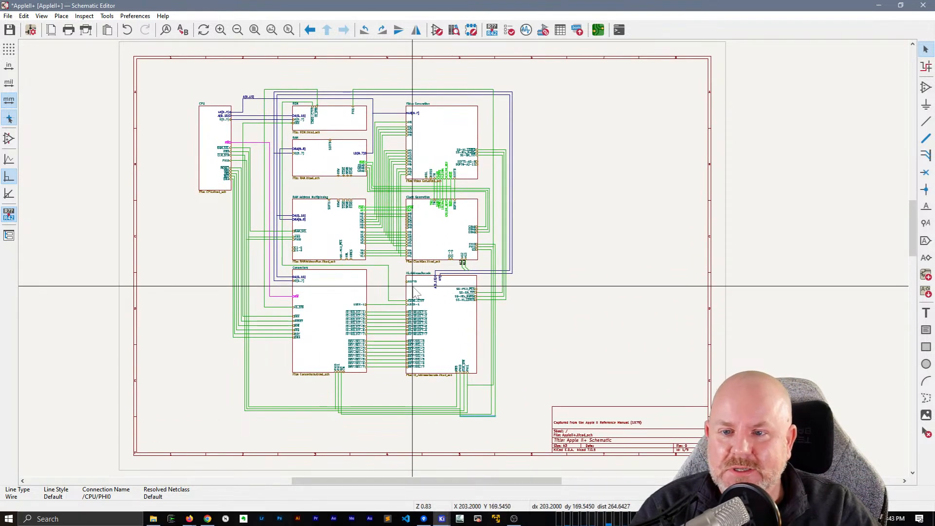
{"action": "scroll", "coordinate": [275, 209], "scroll_direction": "up", "scroll_amount": 4}
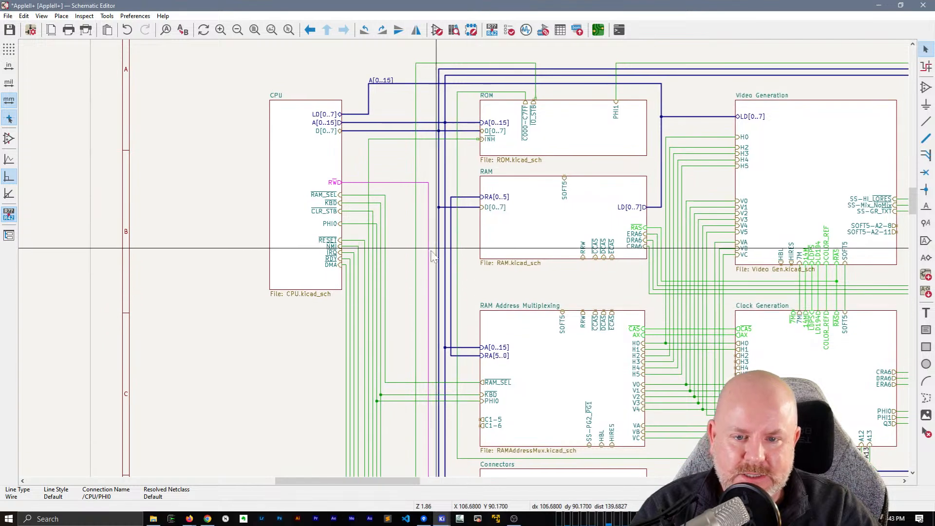
{"action": "left_click", "coordinate": [430, 253]}
{"action": "left_click", "coordinate": [600, 295]}
{"action": "middle_click_drag", "start_coordinate": [601, 282], "coordinate": [413, 210]}
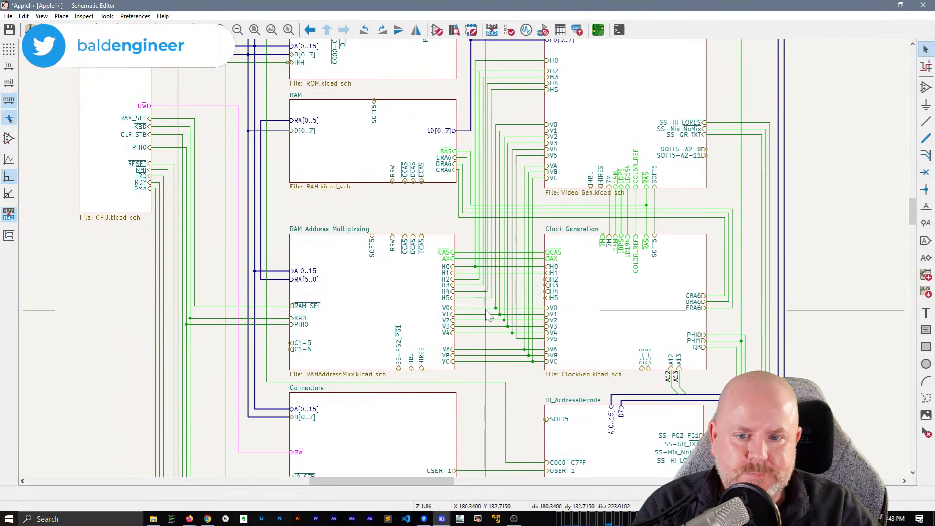
{"action": "scroll", "coordinate": [439, 264], "scroll_direction": "up", "scroll_amount": 4}
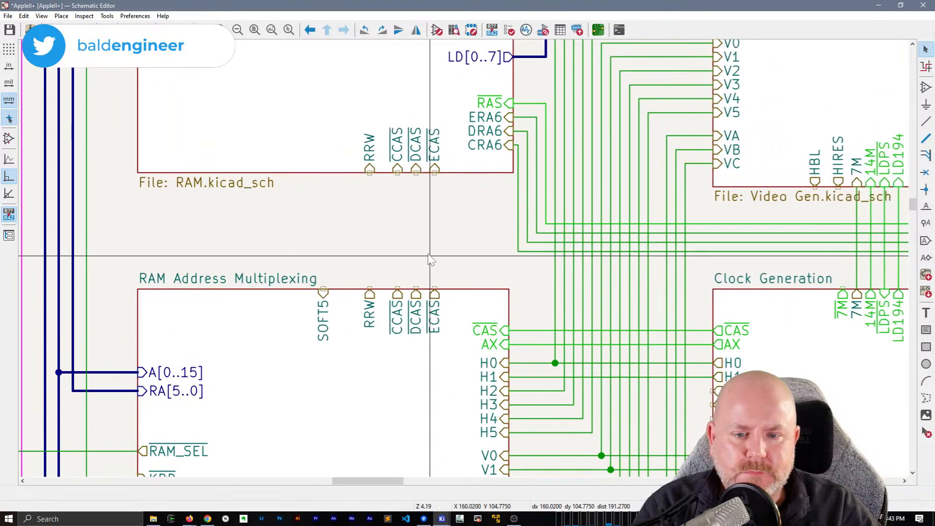
{"action": "left_click", "coordinate": [373, 163]}
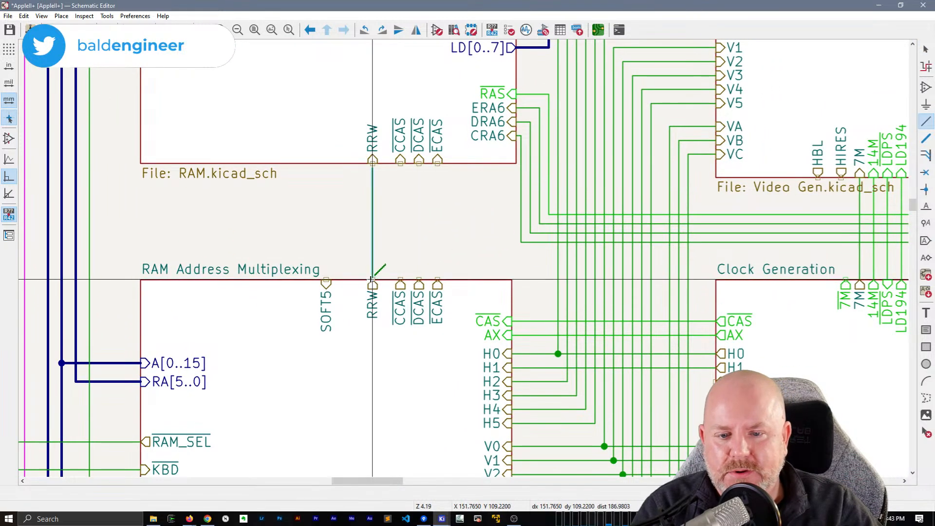
{"action": "key", "text": "Escape"}
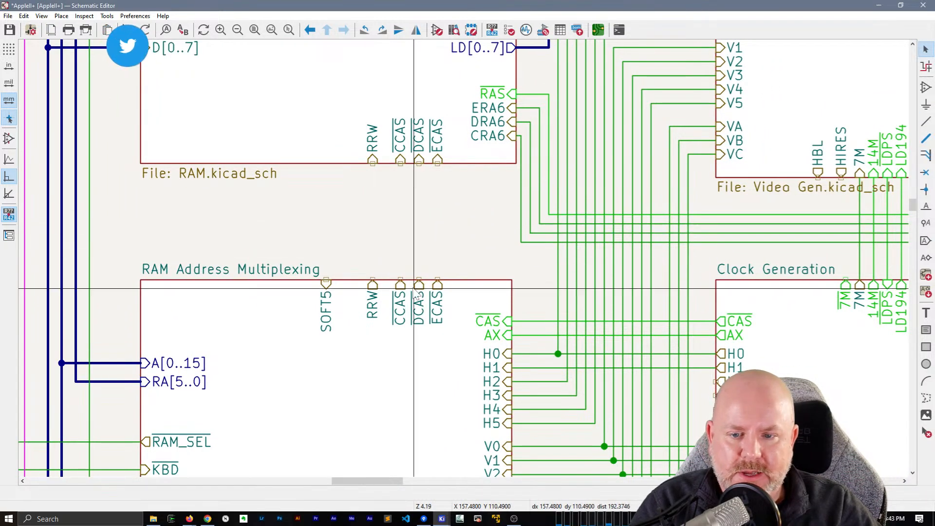
- Shift RAM Address Multiplexing's RRW, CCAS, DCAS and ECAS pins toward SOFT5, and wire RRW straight up to RAM's lower edge
{"action": "left_click_drag", "start_coordinate": [456, 309], "coordinate": [358, 292]}
{"action": "key", "text": "Escape"}
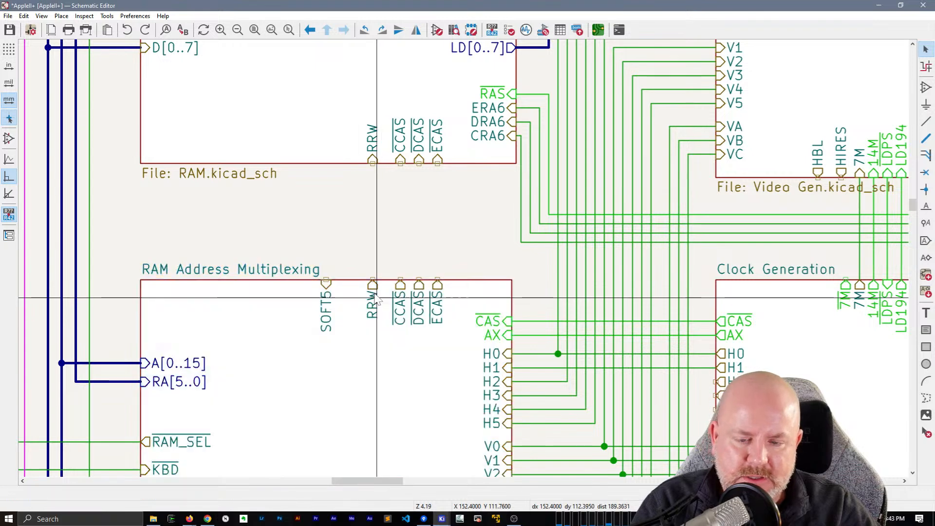
{"action": "left_click_drag", "start_coordinate": [369, 248], "coordinate": [414, 285]}
{"action": "key", "text": "w"}
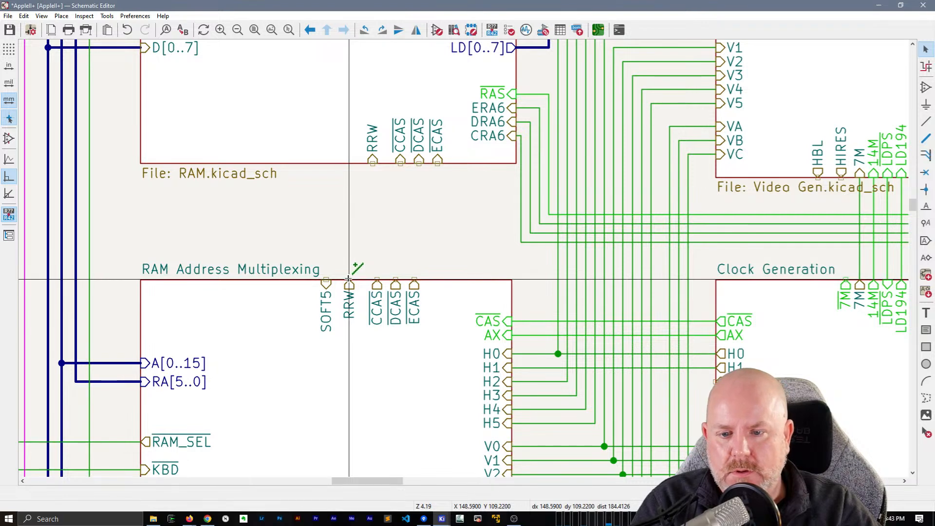
{"action": "double_click", "coordinate": [349, 162]}
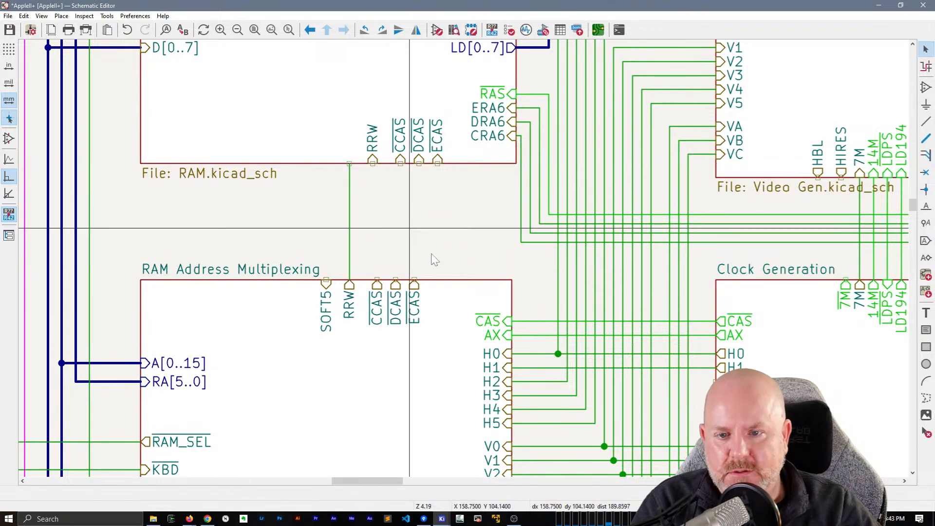
- Move the RAM symbol's RRW, CCAS, DCAS and ECAS pins together to line up with the matching RAM Address Multiplexing pins
{"action": "left_click_drag", "start_coordinate": [359, 110], "coordinate": [456, 166]}
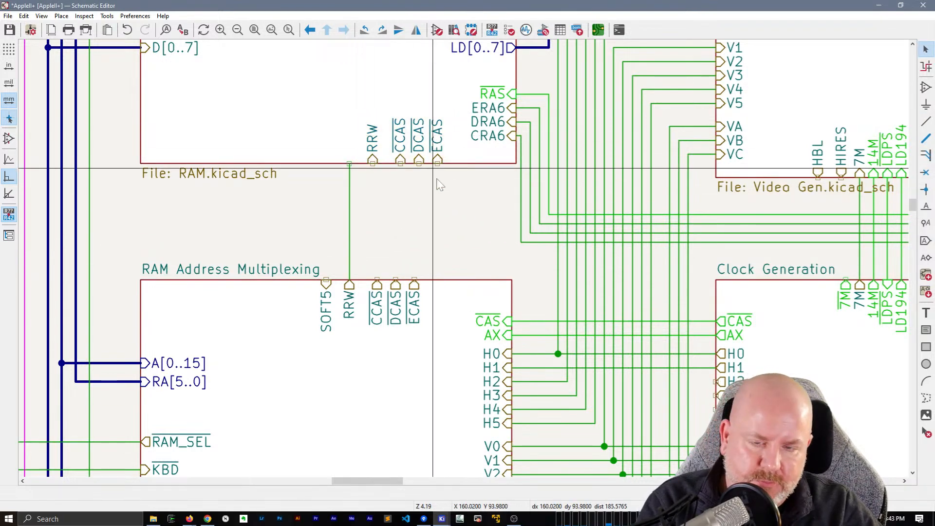
{"action": "left_click_drag", "start_coordinate": [352, 95], "coordinate": [454, 190]}
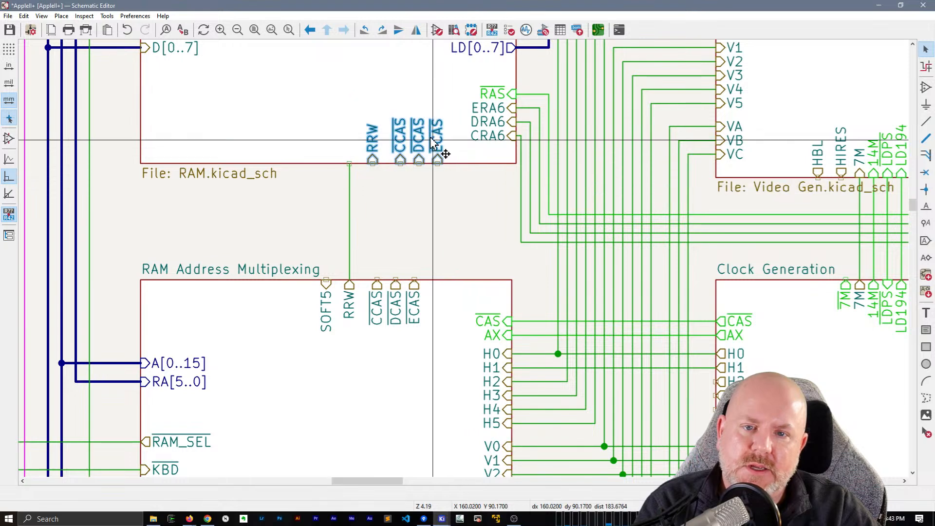
{"action": "key", "text": "m"}
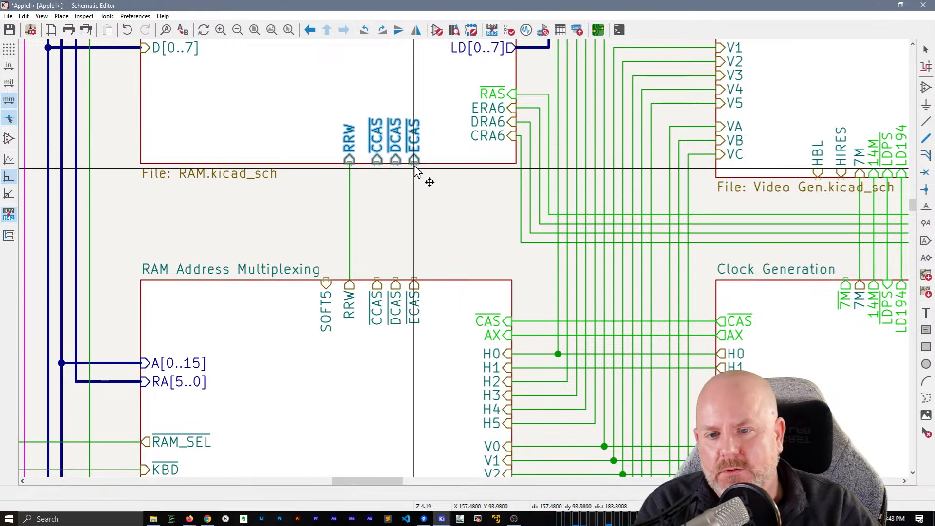
{"action": "left_click", "coordinate": [415, 178]}
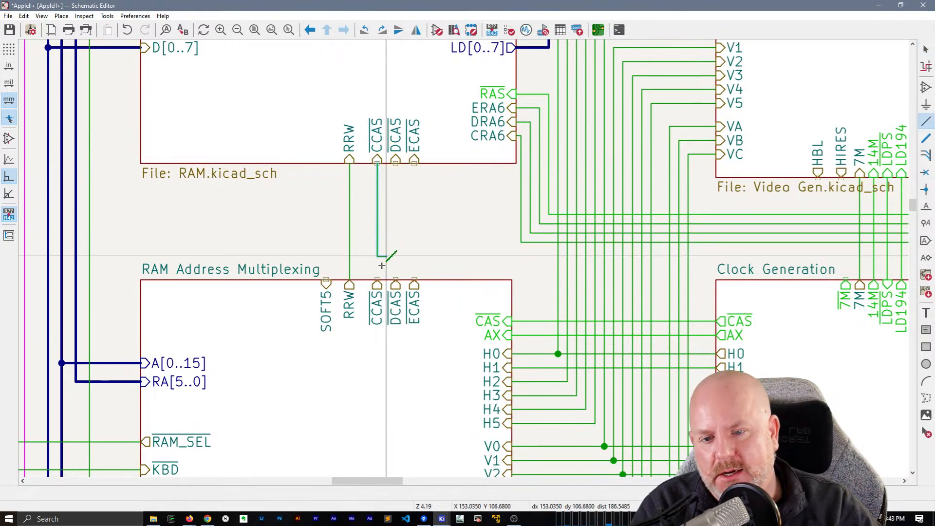
- Wire the CCAS, DCAS and ECAS pins of RAM straight down to the matching pins of RAM Address Multiplexing
{"action": "left_click", "coordinate": [377, 283]}
{"action": "left_click", "coordinate": [395, 160]}
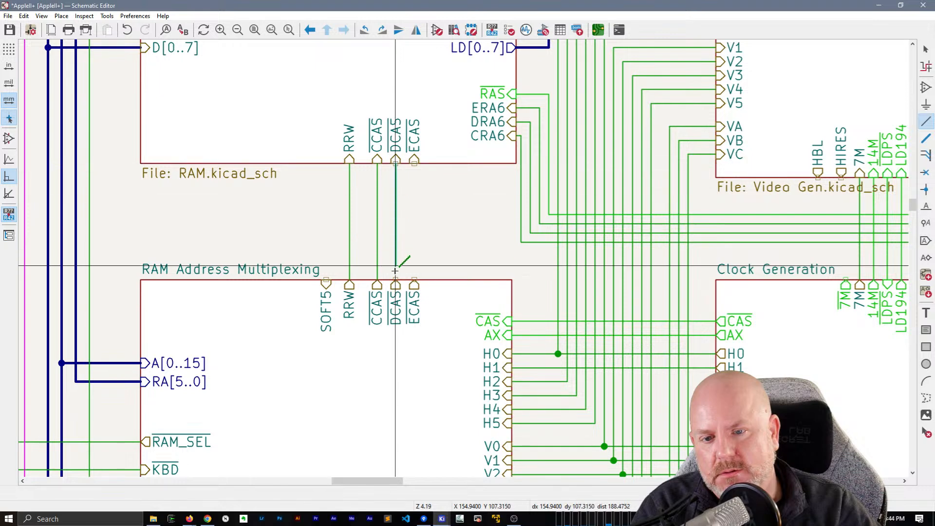
{"action": "left_click", "coordinate": [396, 283]}
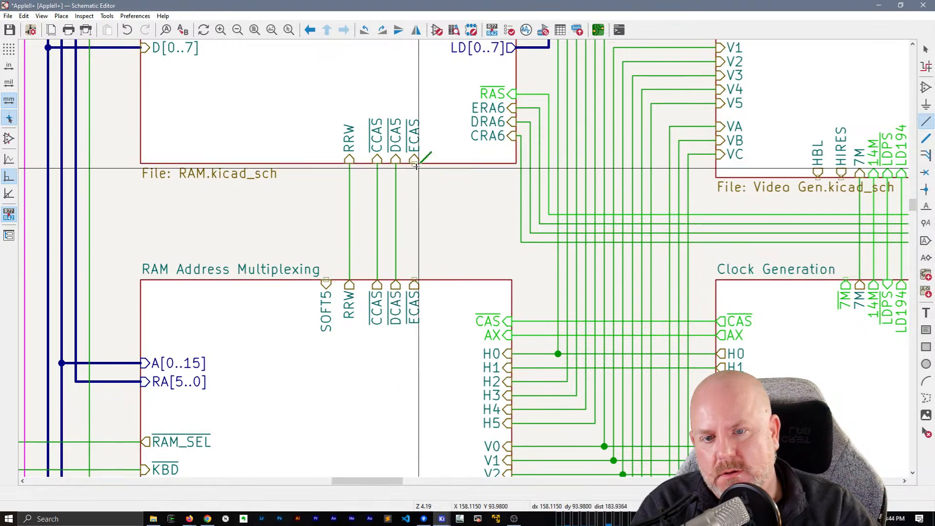
{"action": "left_click", "coordinate": [415, 163]}
{"action": "left_click", "coordinate": [415, 280]}
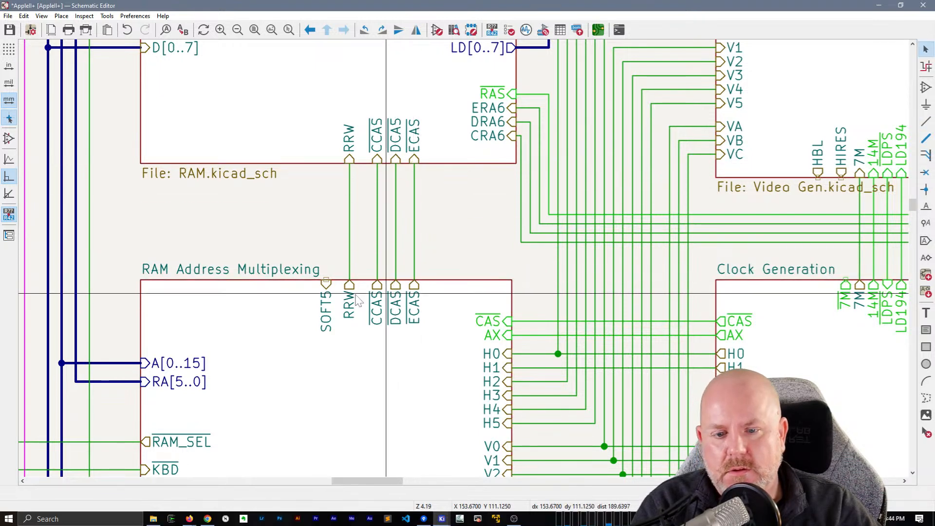
- Move RAM Address Multiplexing's SOFT5 pin along its upper edge to the other side of the ECAS pin
{"action": "left_click", "coordinate": [327, 305]}
{"action": "key", "text": "m"}
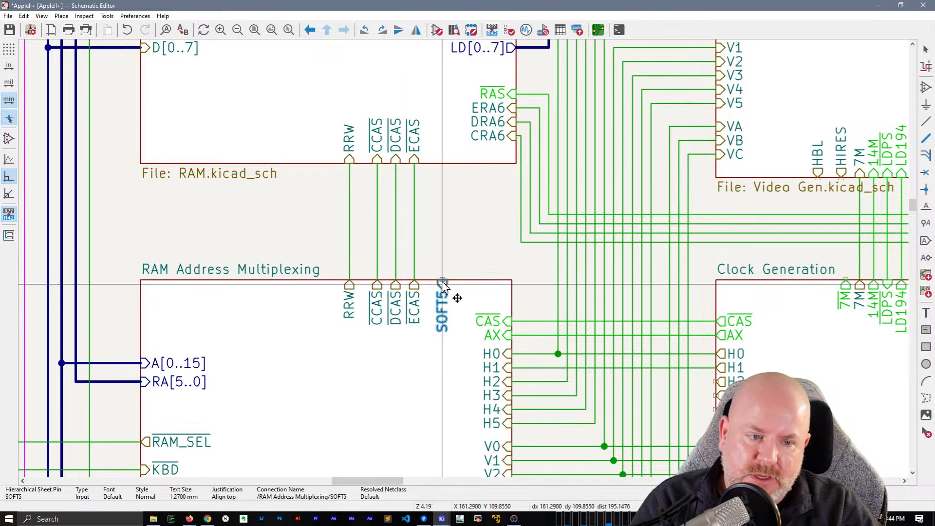
{"action": "left_click", "coordinate": [452, 285]}
- Wire RAM Address Multiplexing's SOFT5 pin across to the SOFT5 wire between Video Generation and Clock Generation
{"action": "scroll", "coordinate": [452, 285], "scroll_direction": "down", "scroll_amount": 6}
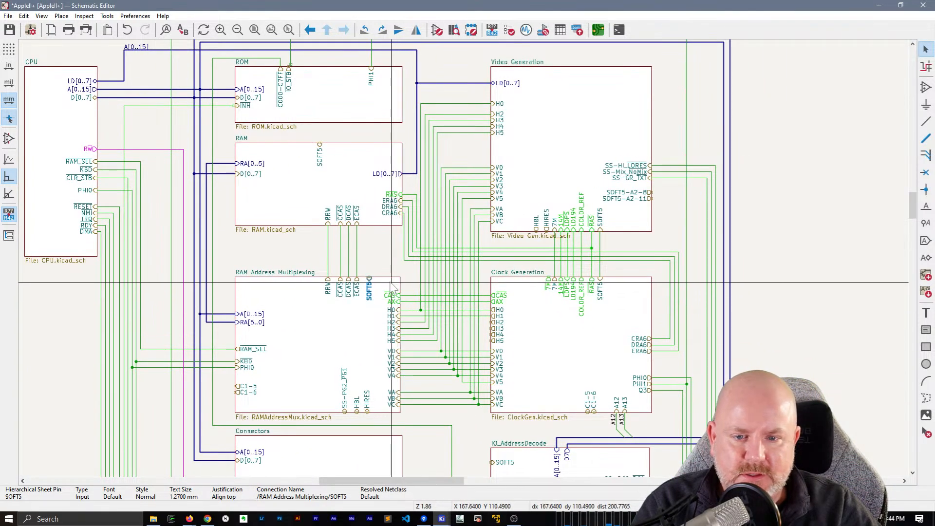
{"action": "key", "text": "w"}
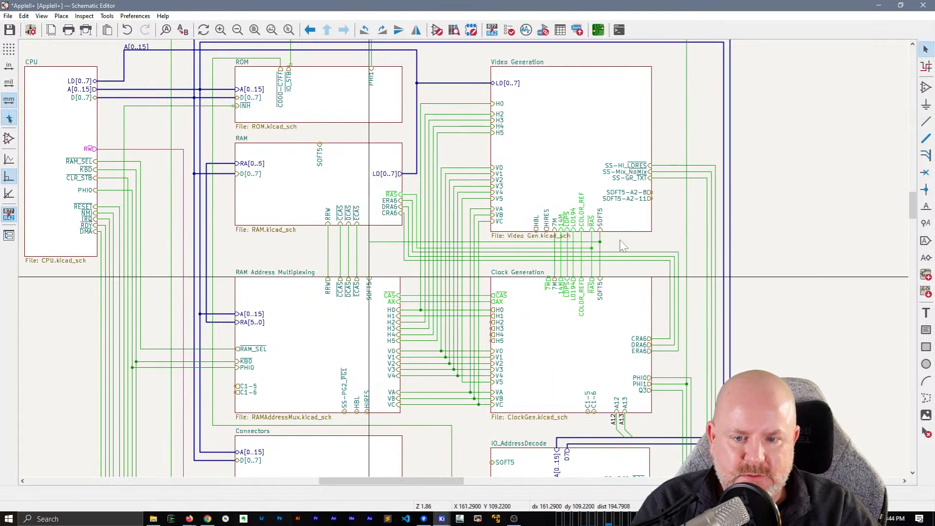
{"action": "scroll", "coordinate": [605, 241], "scroll_direction": "down", "scroll_amount": 3}
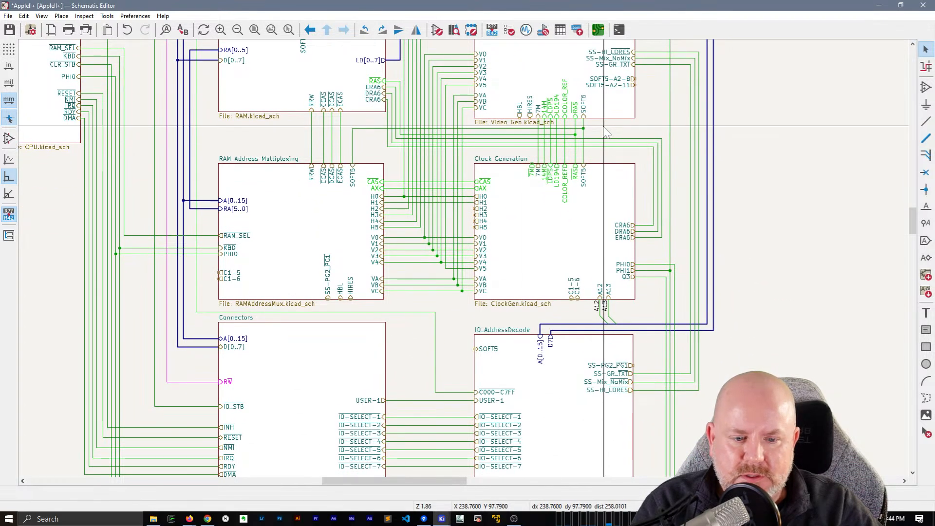
- Move IO_AddressDecode's SOFT5 pin to the sheet's opposite side edge and wire it up to the SOFT5 wire between Video Generation and Clock Generation
{"action": "middle_click_drag", "start_coordinate": [606, 132], "coordinate": [551, 184]}
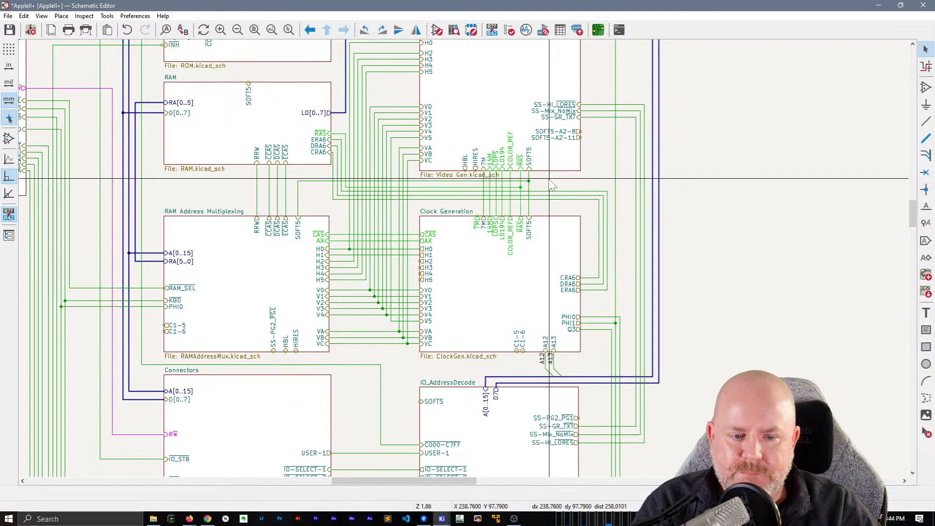
{"action": "left_click", "coordinate": [442, 403]}
{"action": "left_click_drag", "start_coordinate": [443, 407], "coordinate": [622, 413]}
{"action": "key", "text": "w"}
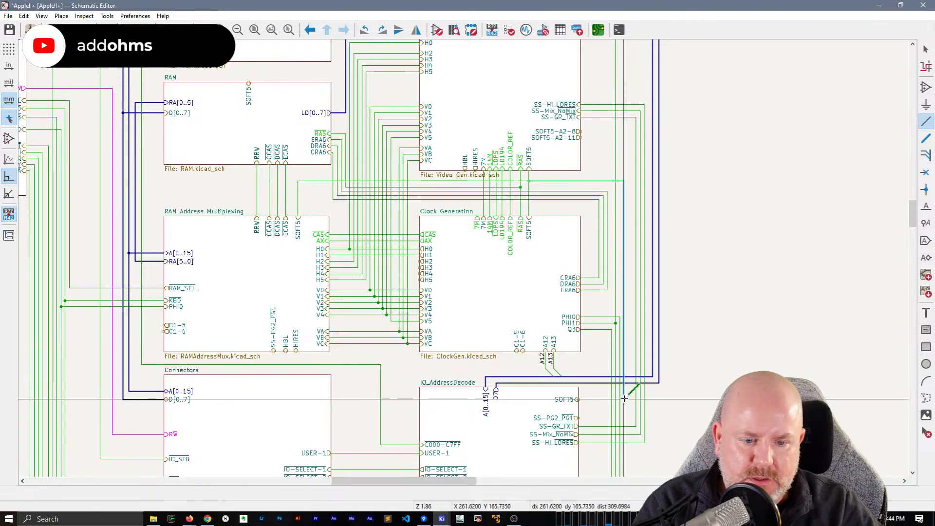
{"action": "left_click", "coordinate": [624, 398]}
{"action": "left_click", "coordinate": [578, 399]}
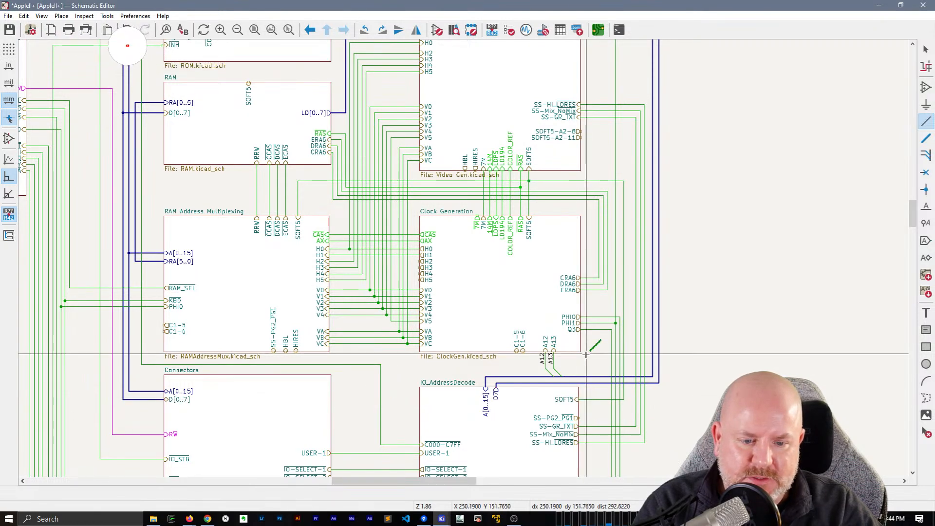
- Review the root sheet, especially Connectors and IO_AddressDecode, for pins that still need wires
{"action": "scroll", "coordinate": [490, 271], "scroll_direction": "down", "scroll_amount": 2}
{"action": "scroll", "coordinate": [463, 258], "scroll_direction": "down", "scroll_amount": 1}
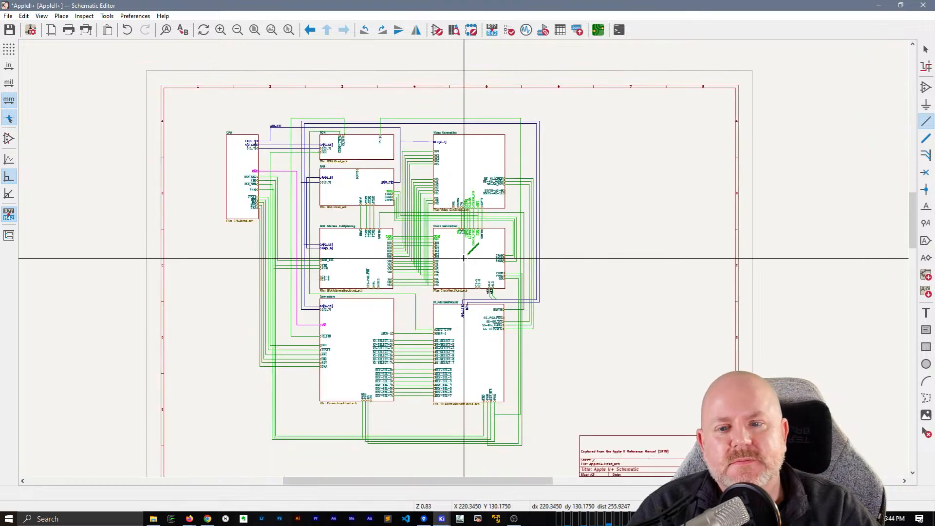
{"action": "middle_click_drag", "start_coordinate": [463, 258], "coordinate": [491, 203]}
{"action": "scroll", "coordinate": [493, 203], "scroll_direction": "up", "scroll_amount": 1}
{"action": "middle_click_drag", "start_coordinate": [463, 259], "coordinate": [532, 246]}
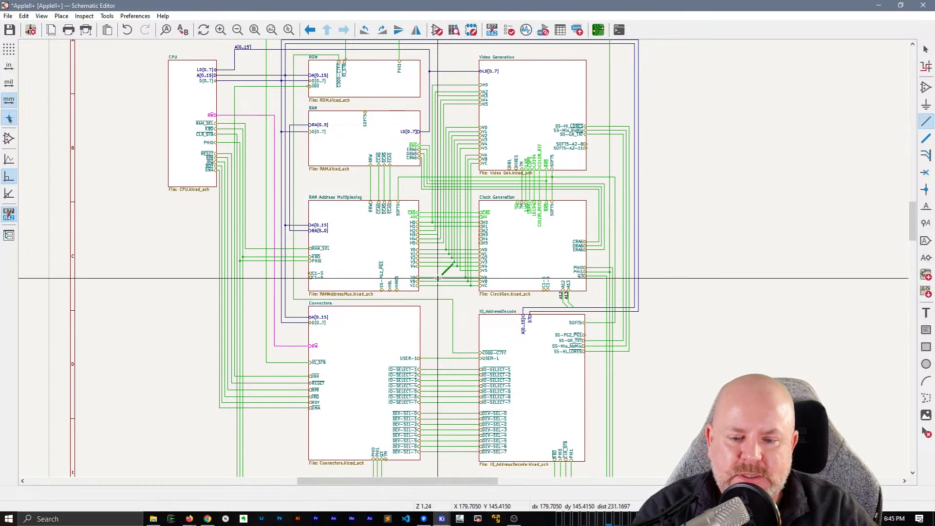
{"action": "middle_click_drag", "start_coordinate": [443, 359], "coordinate": [413, 308]}
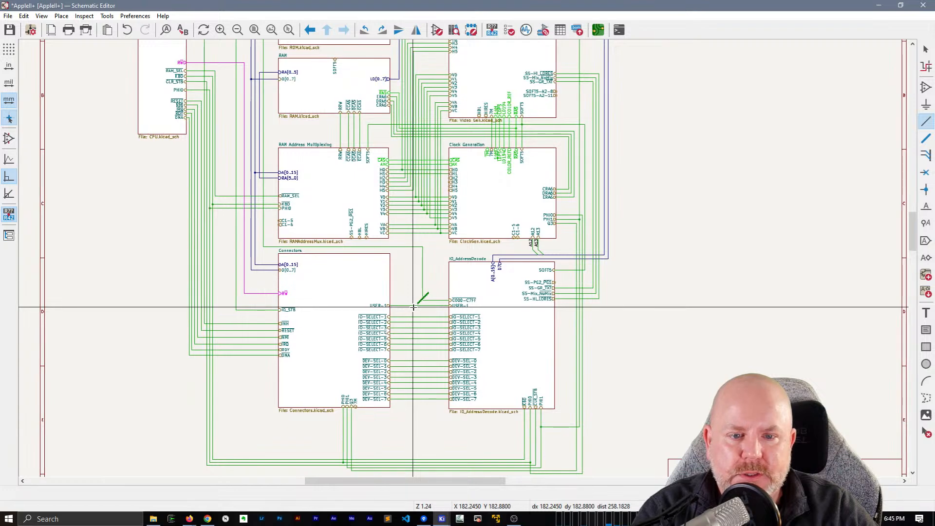
{"action": "scroll", "coordinate": [413, 307], "scroll_direction": "up", "scroll_amount": 2}
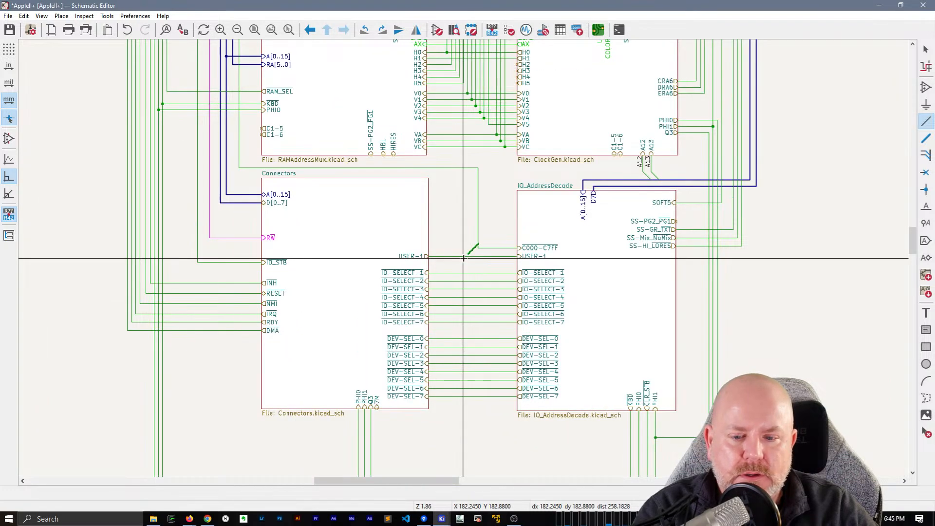
{"action": "scroll", "coordinate": [397, 256], "scroll_direction": "down", "scroll_amount": 2}
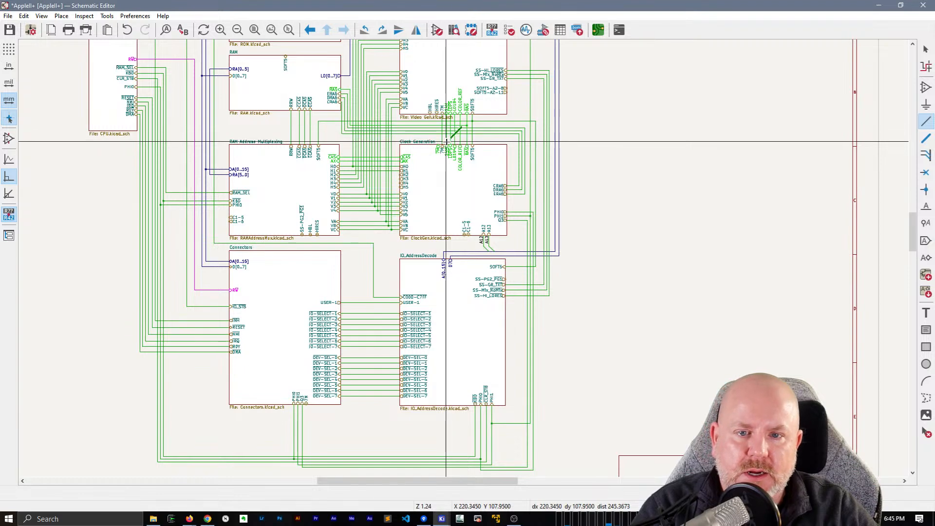
- Highlight the 7M net between Video Generation and Clock Generation and locate the 7M pin on Connectors
{"action": "key", "text": "Escape"}
{"action": "left_click", "coordinate": [445, 145]}
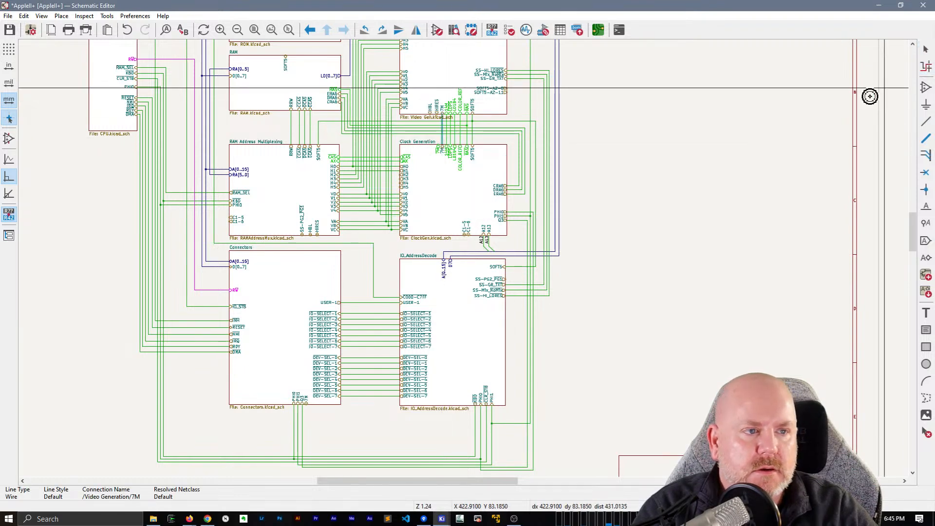
{"action": "key", "text": "grave"}
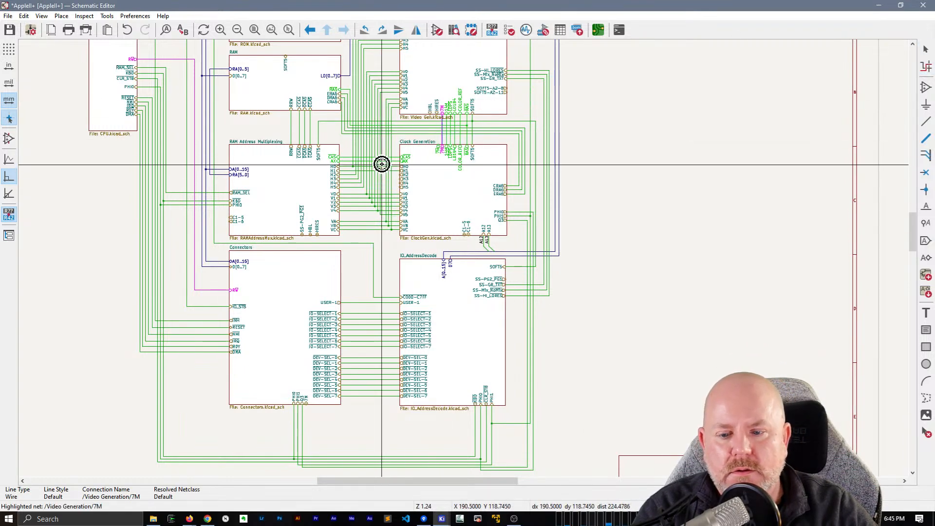
{"action": "scroll", "coordinate": [457, 187], "scroll_direction": "down", "scroll_amount": 1, "text": "shift"}
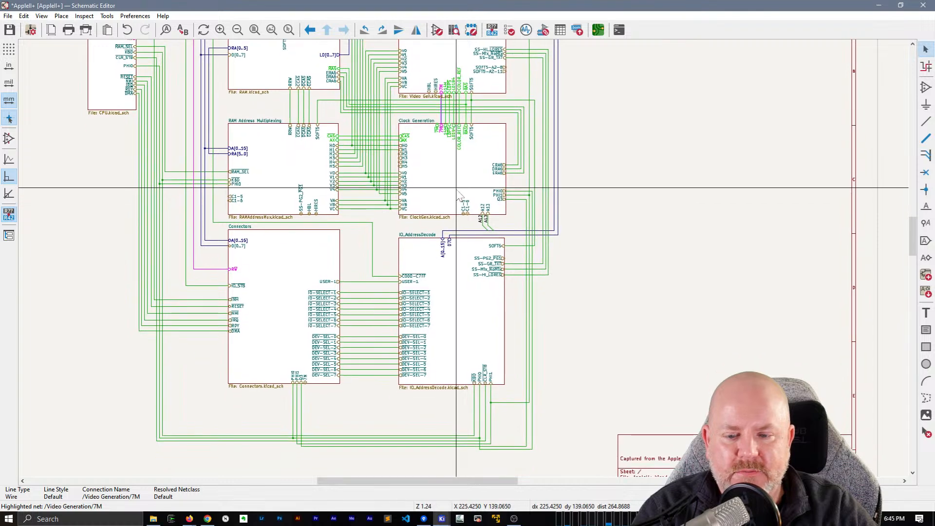
{"action": "key", "text": "Escape"}
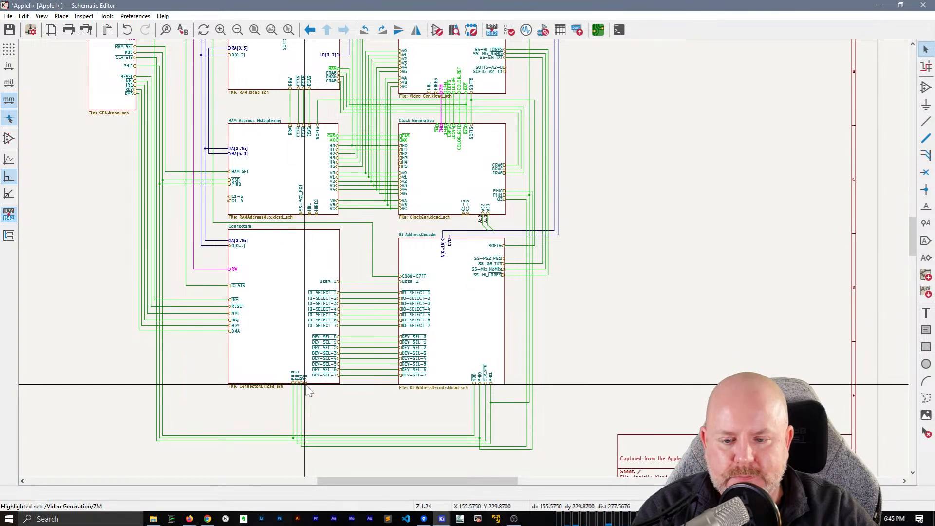
- Wire Connectors' 7M pin around the outside of IO_AddressDecode and up to the 7M wire between Video Generation and Clock Generation
{"action": "key", "text": "w"}
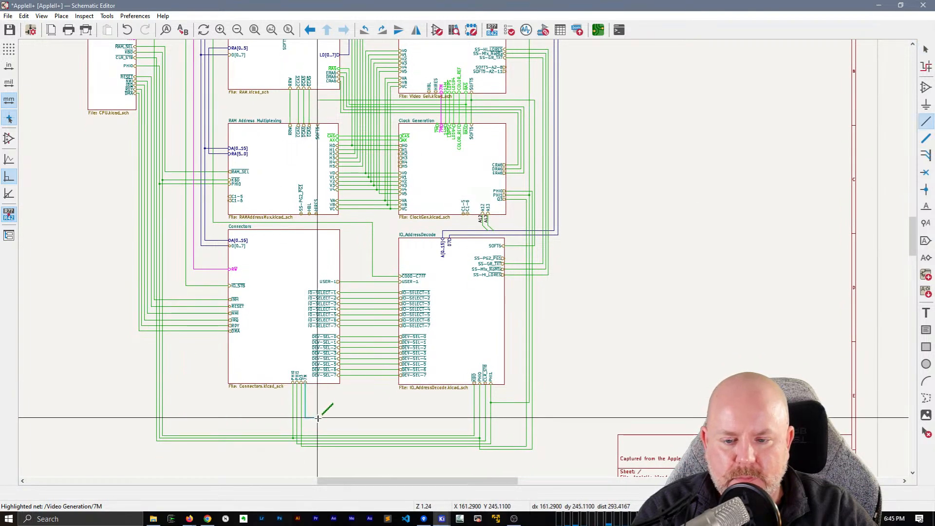
{"action": "left_click", "coordinate": [577, 431]}
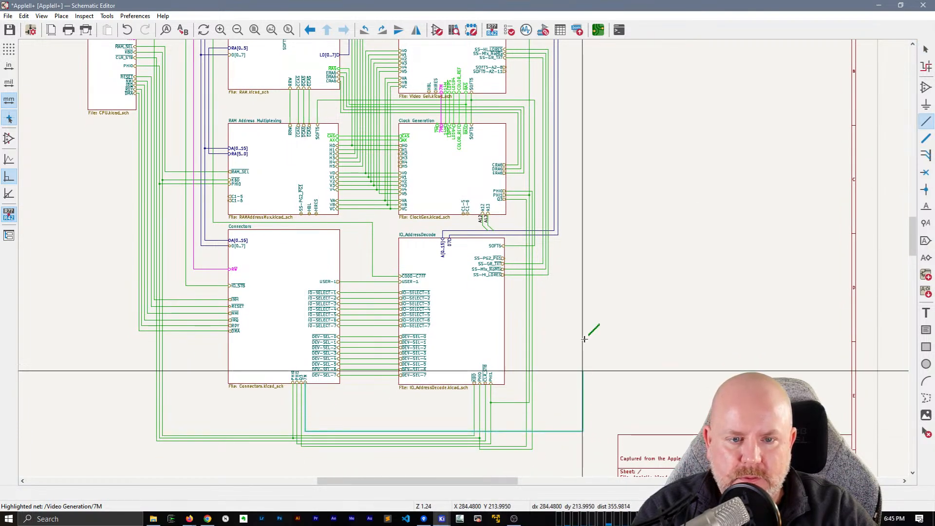
{"action": "left_click", "coordinate": [605, 112]}
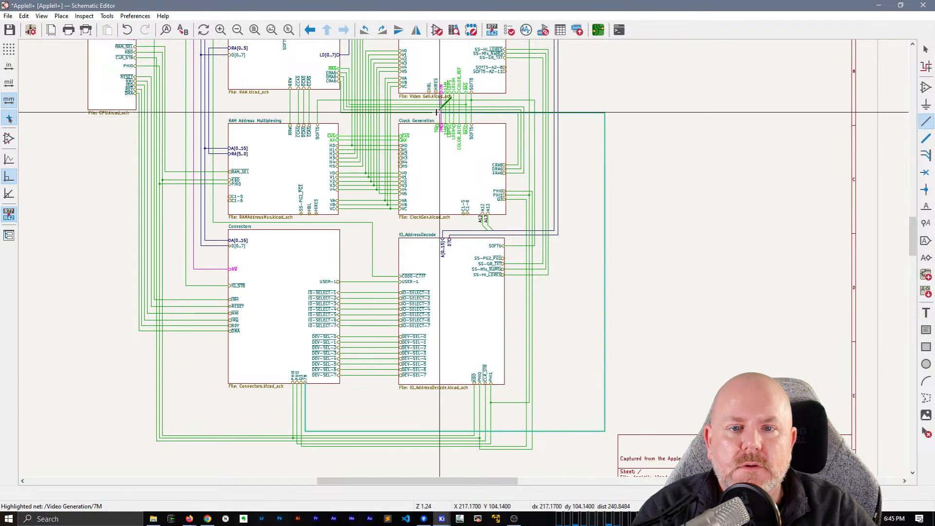
{"action": "scroll", "coordinate": [438, 113], "scroll_direction": "up", "scroll_amount": 5}
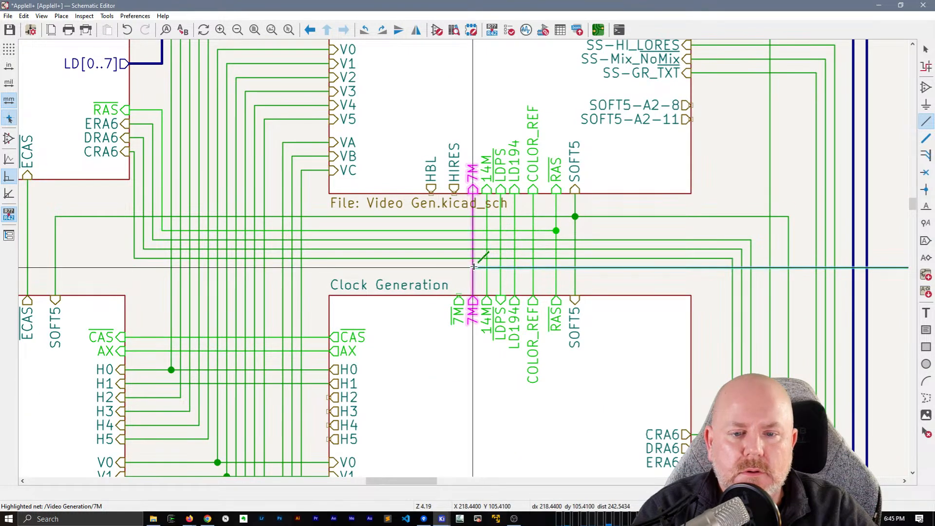
{"action": "left_click", "coordinate": [473, 267]}
{"action": "key", "text": "Escape"}
- Move the long vertical run of the 7M wire in close beside the address and data buses, and save the schematic
{"action": "scroll", "coordinate": [493, 173], "scroll_direction": "down", "scroll_amount": 3}
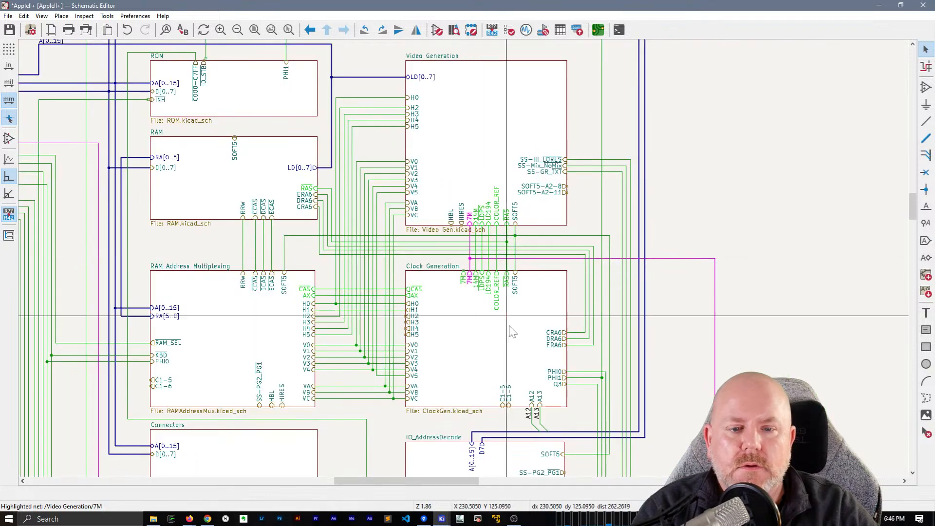
{"action": "scroll", "coordinate": [493, 173], "scroll_direction": "down", "scroll_amount": 3}
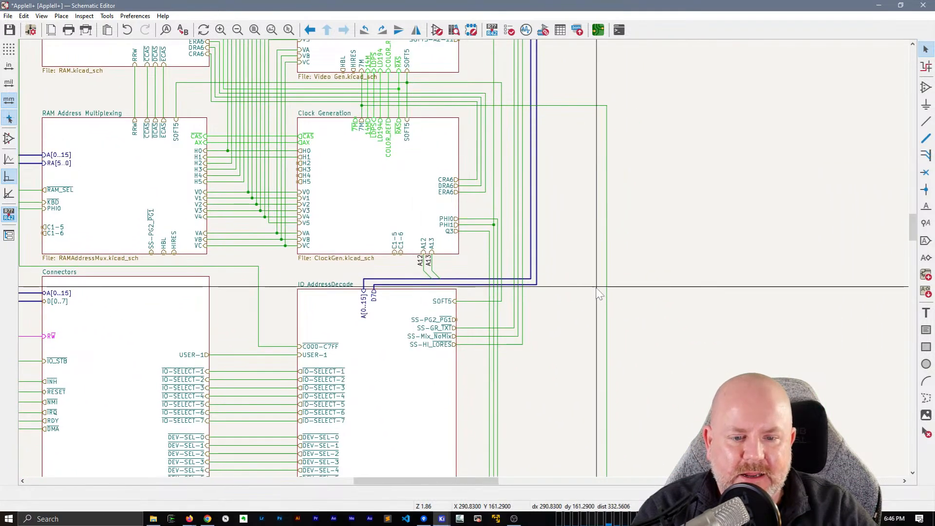
{"action": "mouse_move", "coordinate": [474, 303]}
{"action": "left_mouse_down"}
{"action": "mouse_move", "coordinate": [455, 454]}
{"action": "mouse_move", "coordinate": [432, 455]}
{"action": "left_mouse_up"}
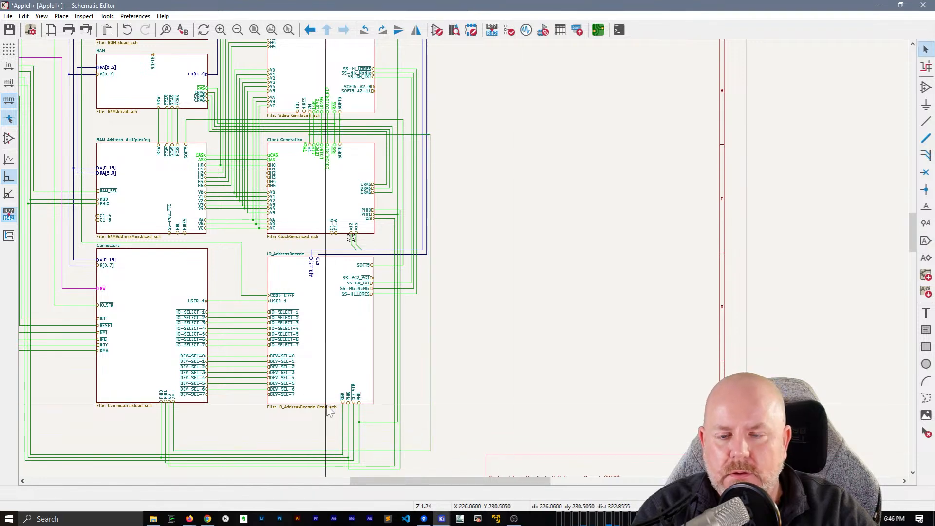
{"action": "middle_click_drag", "start_coordinate": [326, 409], "coordinate": [540, 372]}
{"action": "key", "text": "ctrl+s"}
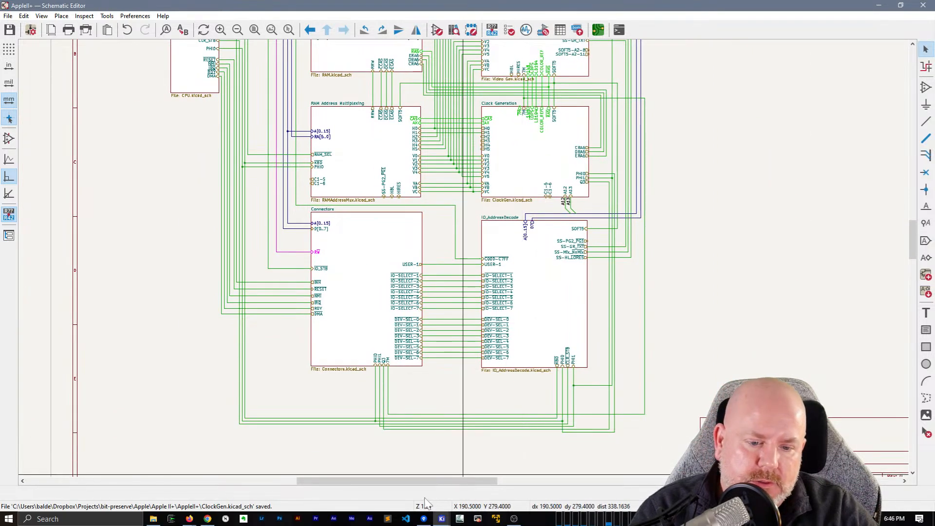
- Move the lowest horizontal run of the PHI0 wire up in line with the PHI0 junction below IO_AddressDecode
{"action": "scroll", "coordinate": [424, 319], "scroll_direction": "up", "scroll_amount": 4}
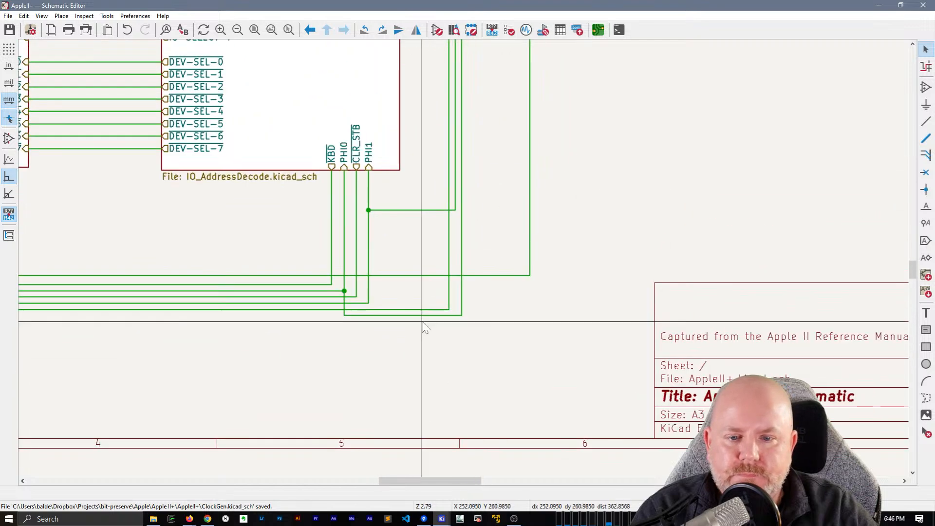
{"action": "left_click", "coordinate": [424, 319]}
{"action": "key", "text": "g"}
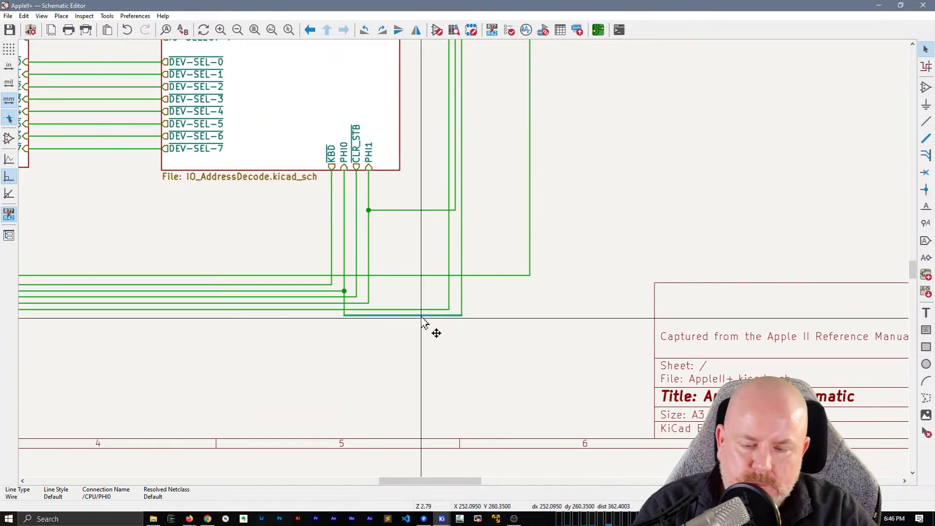
{"action": "left_click", "coordinate": [462, 296]}
{"action": "scroll", "coordinate": [462, 296], "scroll_direction": "down", "scroll_amount": 4}
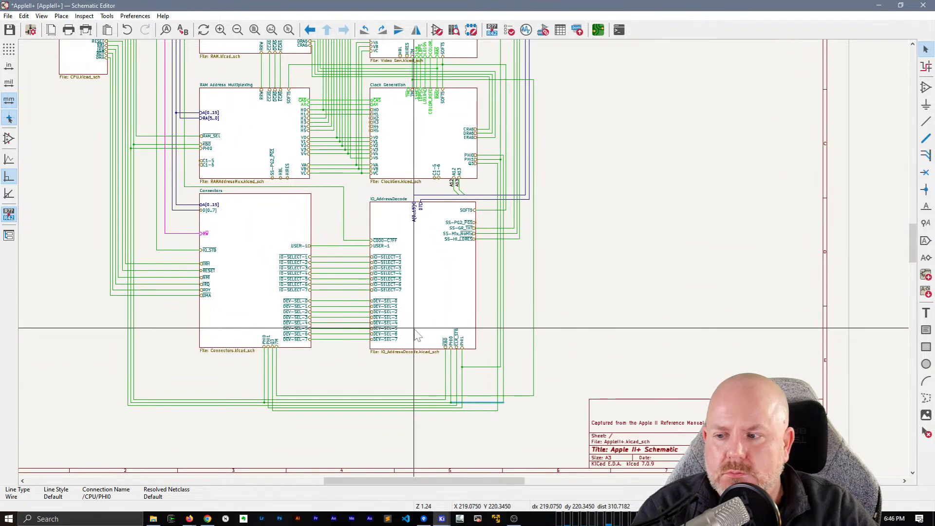
- Shift IO_AddressDecode's PHI1 pin along the lower edge away from CLR_STB and straighten its vertical wire directly beneath it
{"action": "middle_click_drag", "start_coordinate": [416, 333], "coordinate": [464, 388]}
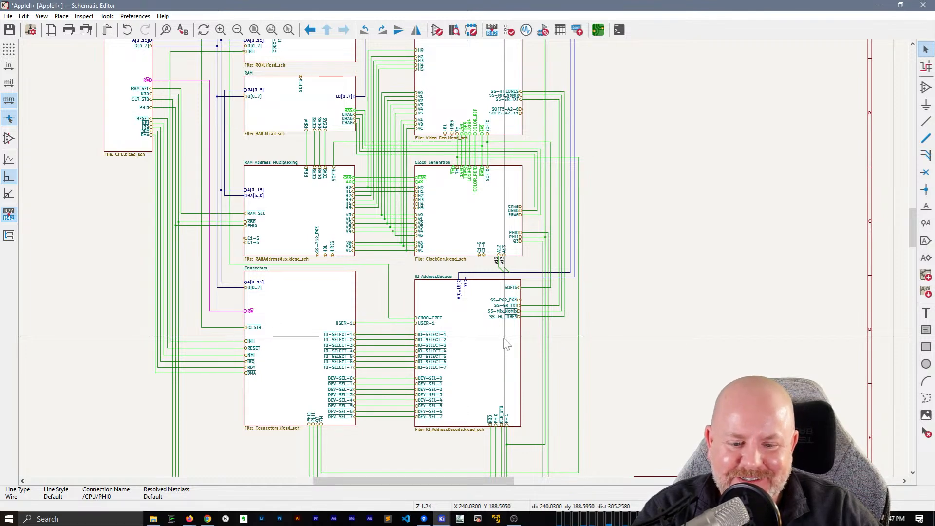
{"action": "scroll", "coordinate": [507, 345], "scroll_direction": "up", "scroll_amount": 3}
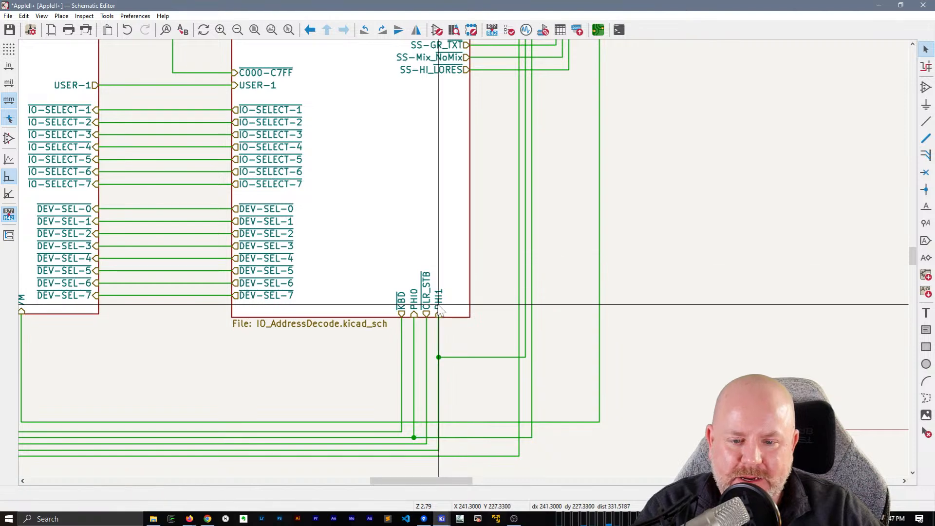
{"action": "left_click", "coordinate": [438, 305]}
{"action": "key", "text": "g"}
{"action": "left_click", "coordinate": [454, 317]}
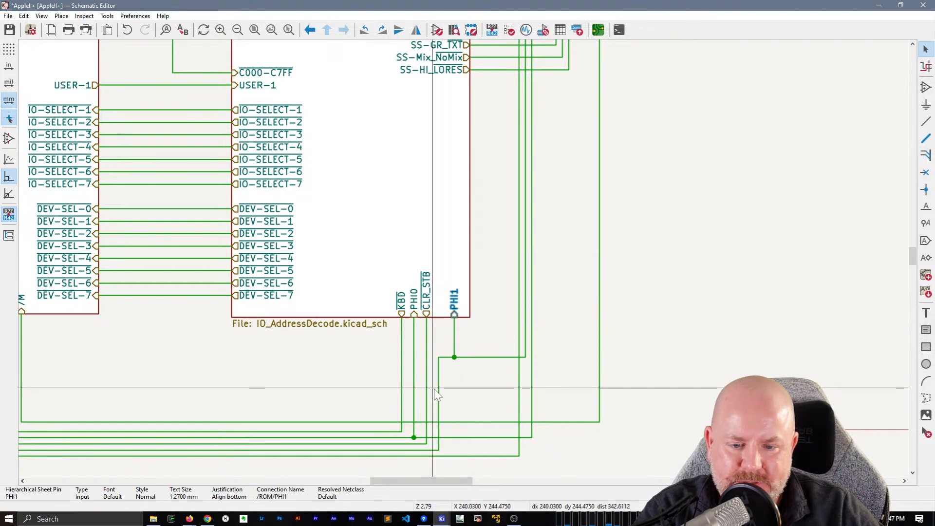
{"action": "left_click", "coordinate": [438, 389]}
{"action": "key", "text": "g"}
{"action": "left_click", "coordinate": [454, 361]}
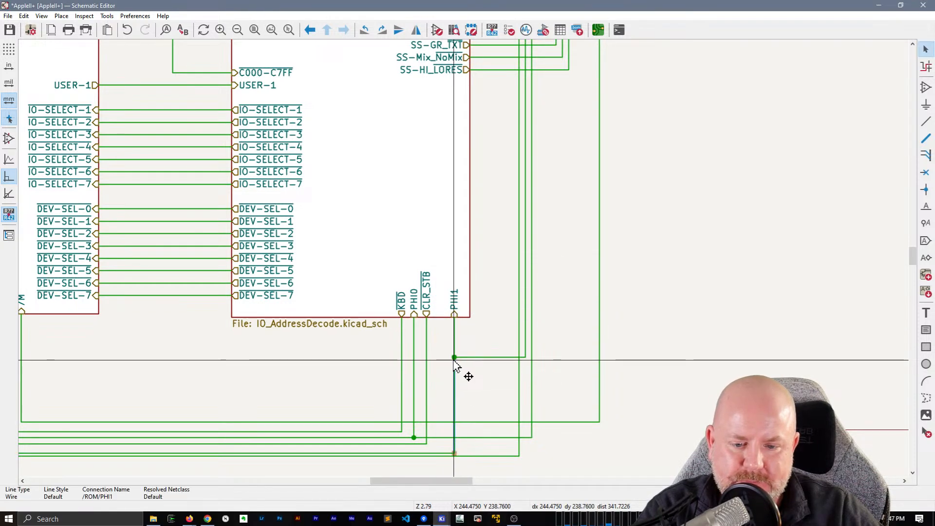
{"action": "key", "text": "ctrl+z"}
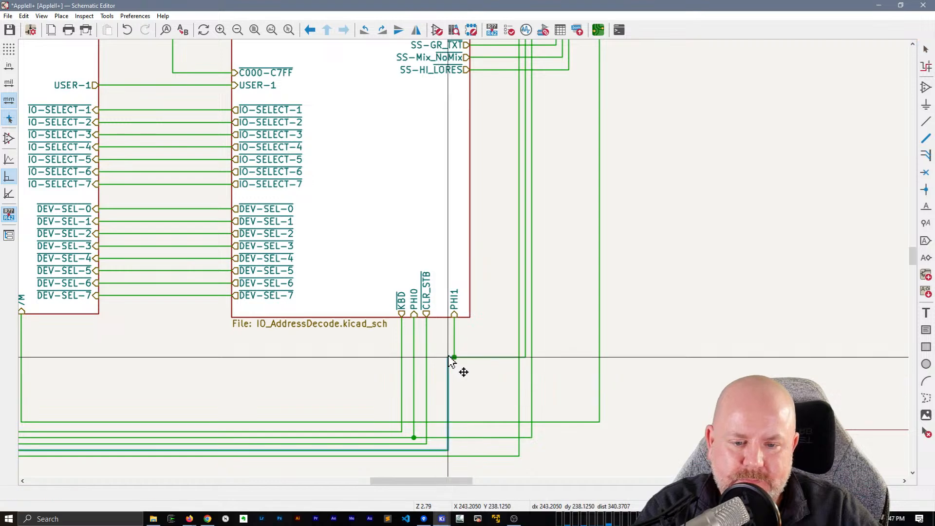
{"action": "left_click", "coordinate": [466, 374]}
- Move IO_AddressDecode's KBD, PHI0 and CLR_STB pins together along the lower edge to sit evenly beside PHI1
{"action": "left_click_drag", "start_coordinate": [423, 298], "coordinate": [421, 301]}
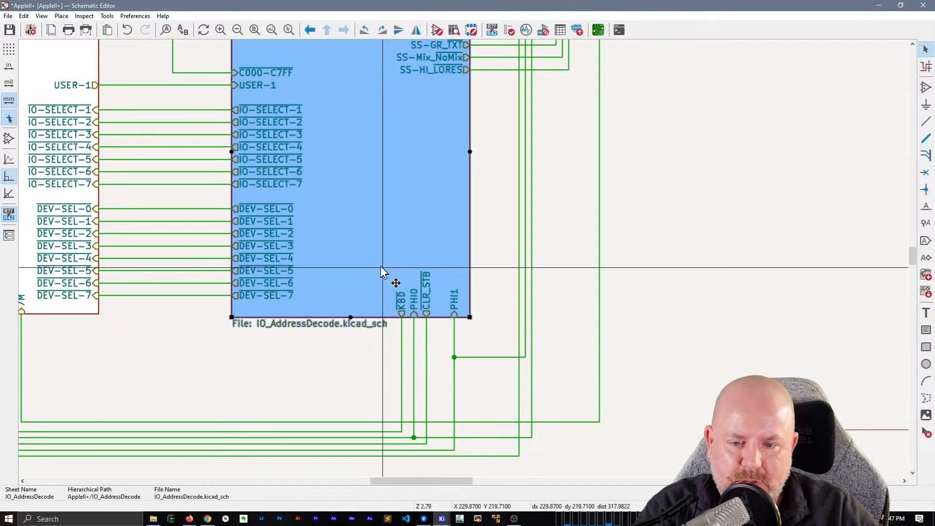
{"action": "key", "text": "Escape"}
{"action": "left_click_drag", "start_coordinate": [391, 255], "coordinate": [441, 312]}
{"action": "left_click_drag", "start_coordinate": [389, 267], "coordinate": [441, 318]}
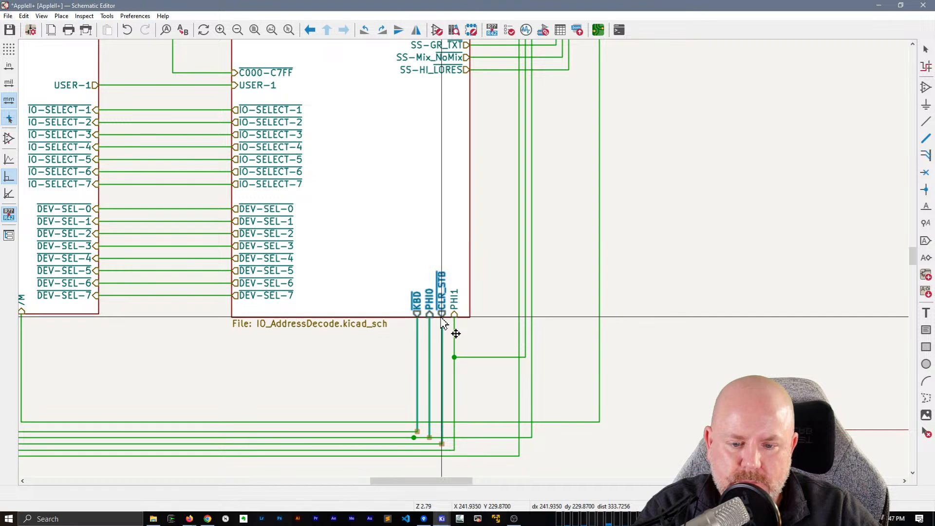
{"action": "scroll", "coordinate": [447, 255], "scroll_direction": "down", "scroll_amount": 2}
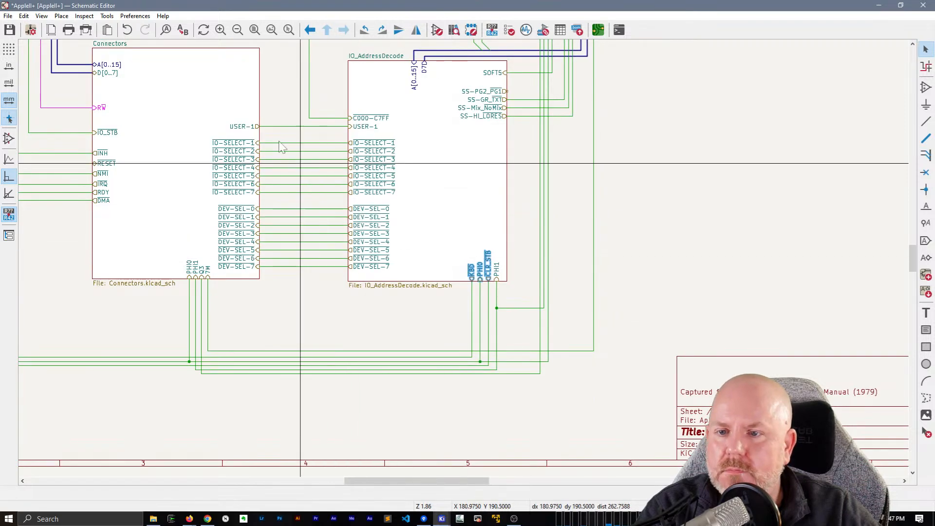
- Move IO_AddressDecode's C000-C7FF pin from the side edge to the lower edge, beside the KBD pin
{"action": "middle_click_drag", "start_coordinate": [169, 161], "coordinate": [211, 200]}
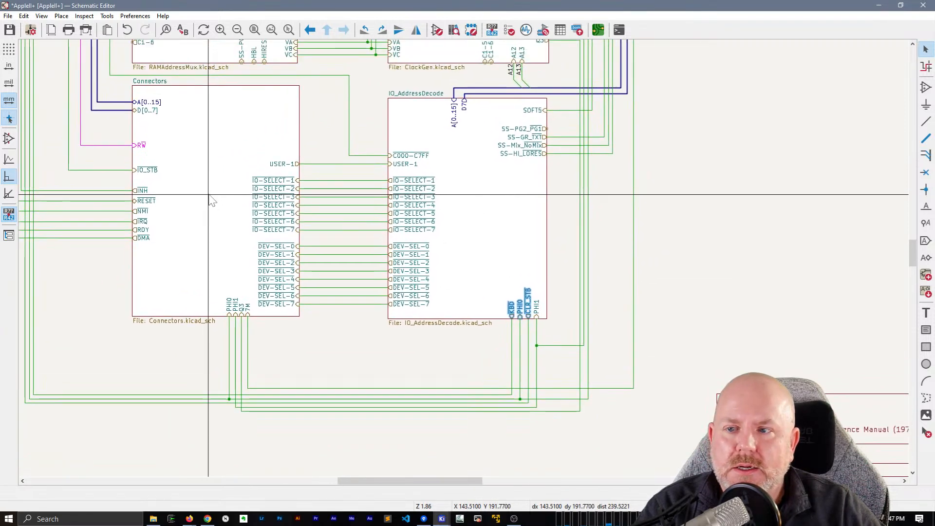
{"action": "left_click", "coordinate": [412, 157]}
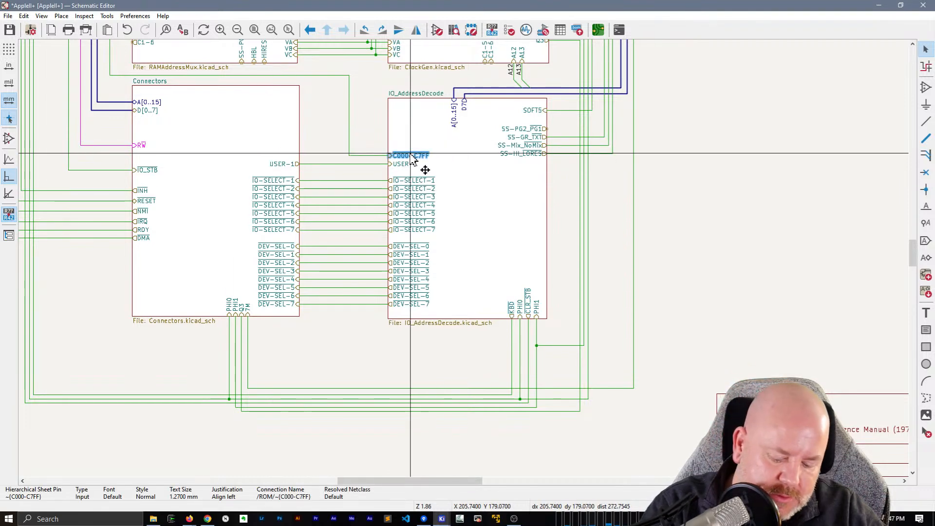
{"action": "left_click_drag", "start_coordinate": [411, 156], "coordinate": [500, 299]}
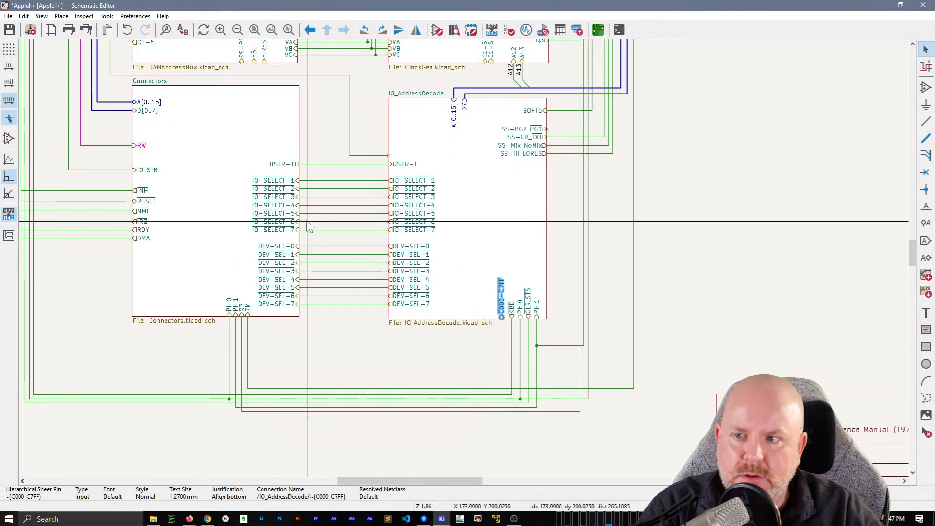
{"action": "scroll", "coordinate": [308, 225], "scroll_direction": "down", "scroll_amount": 4}
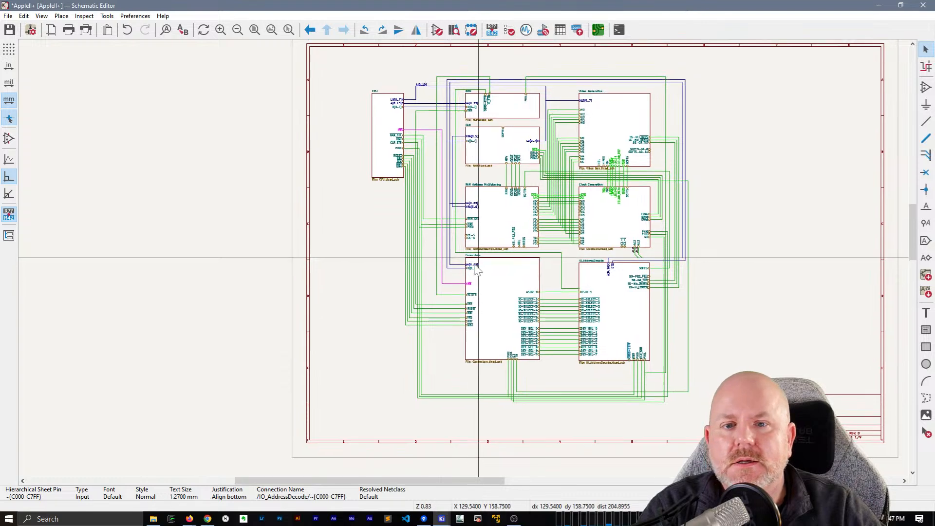
- Highlight the ROM's C000-C7FF net and delete its wire runs above Connectors that led to the old pin location on IO_AddressDecode
{"action": "scroll", "coordinate": [476, 269], "scroll_direction": "up", "scroll_amount": 3}
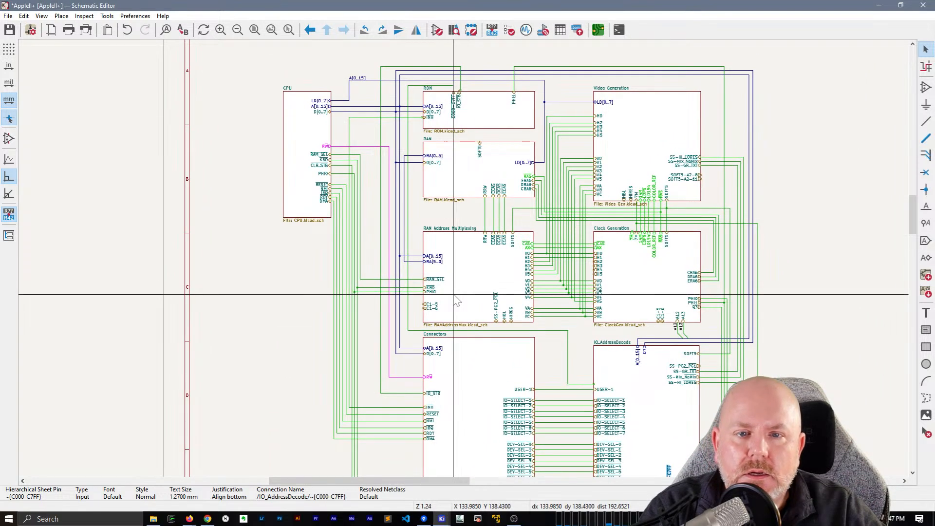
{"action": "key", "text": "Escape"}
{"action": "left_click", "coordinate": [421, 331]}
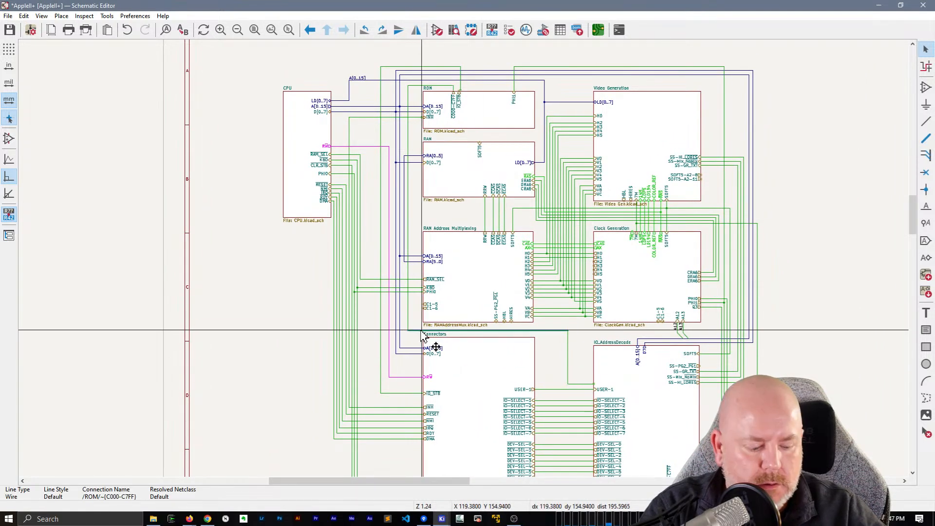
{"action": "key", "text": "grave"}
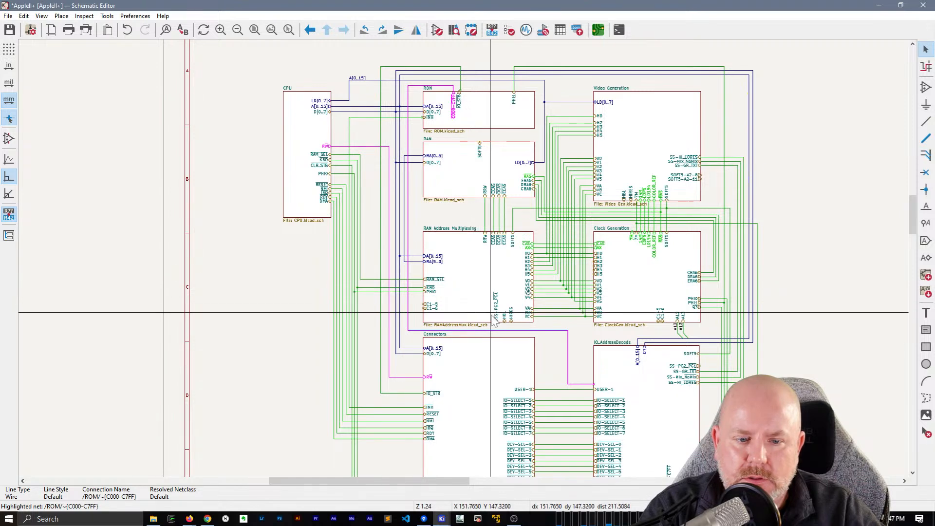
{"action": "left_click", "coordinate": [586, 389]}
{"action": "key", "text": "Escape"}
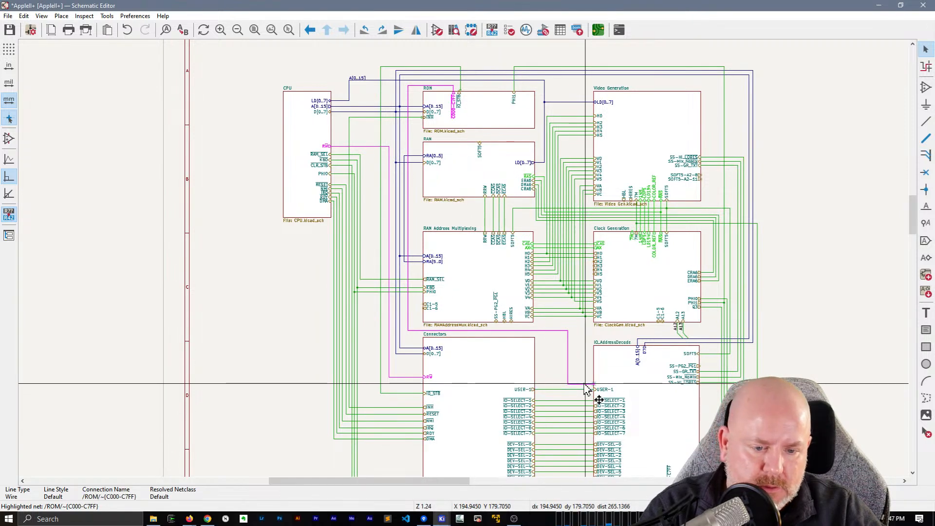
{"action": "left_click", "coordinate": [568, 370]}
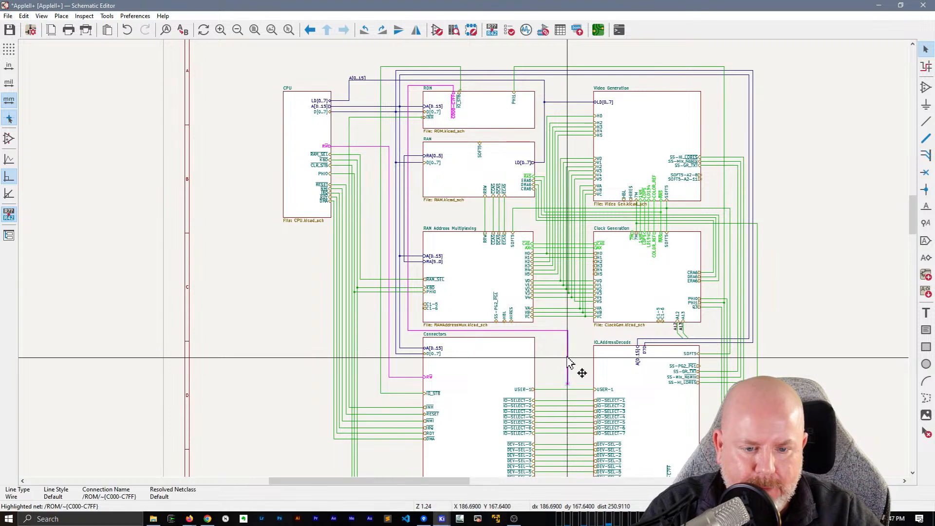
{"action": "key", "text": "Delete"}
{"action": "left_click", "coordinate": [517, 333]}
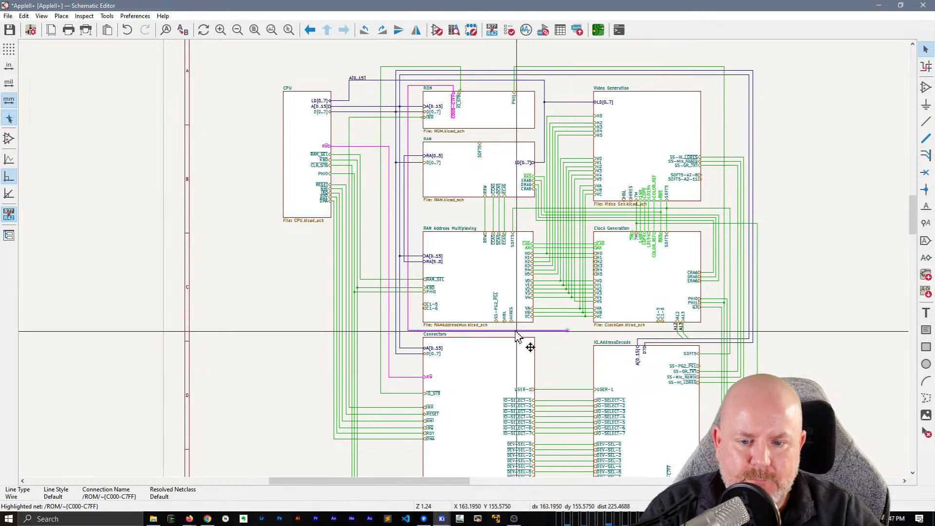
{"action": "key", "text": "Delete"}
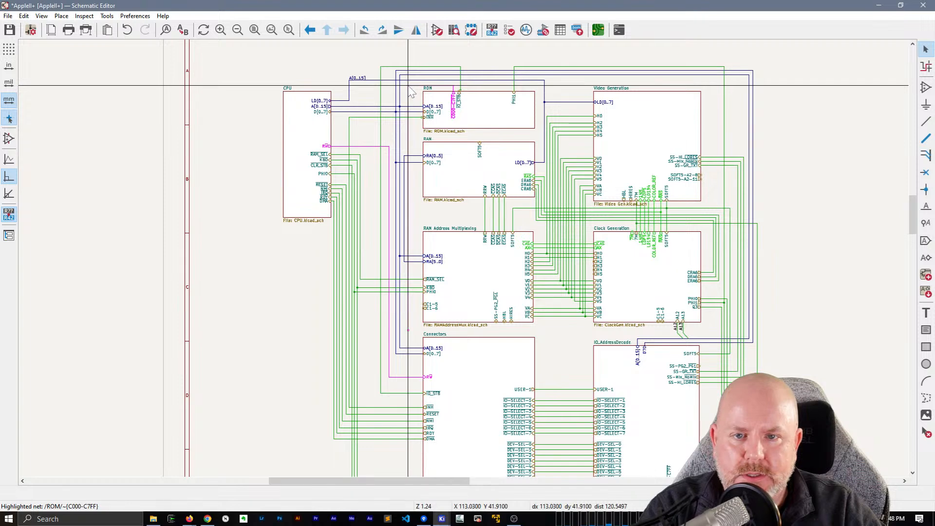
- Wire the ROM's C000-C7FF line down outside the IO_STB wire and beneath Connectors to IO_AddressDecode's C000-C7FF pin, and clear the net highlight
{"action": "key", "text": "w"}
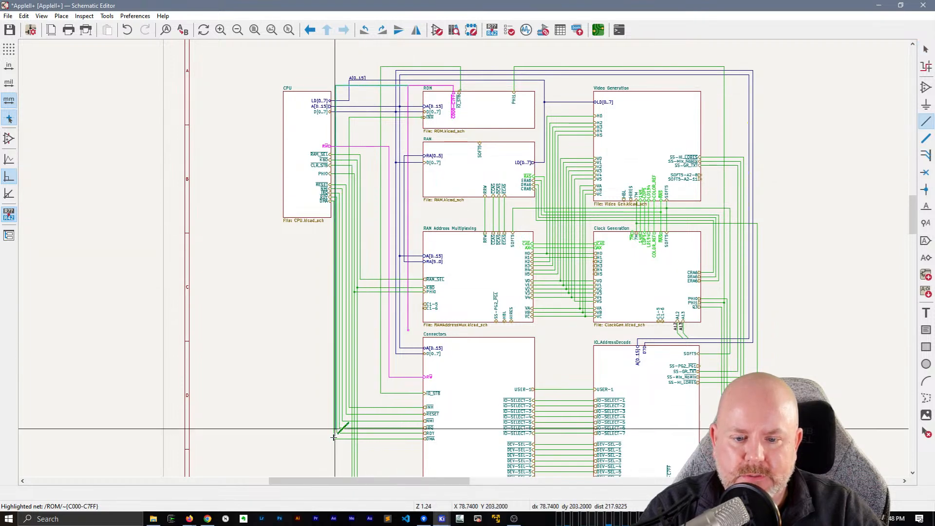
{"action": "middle_click_drag", "start_coordinate": [389, 405], "coordinate": [380, 224]}
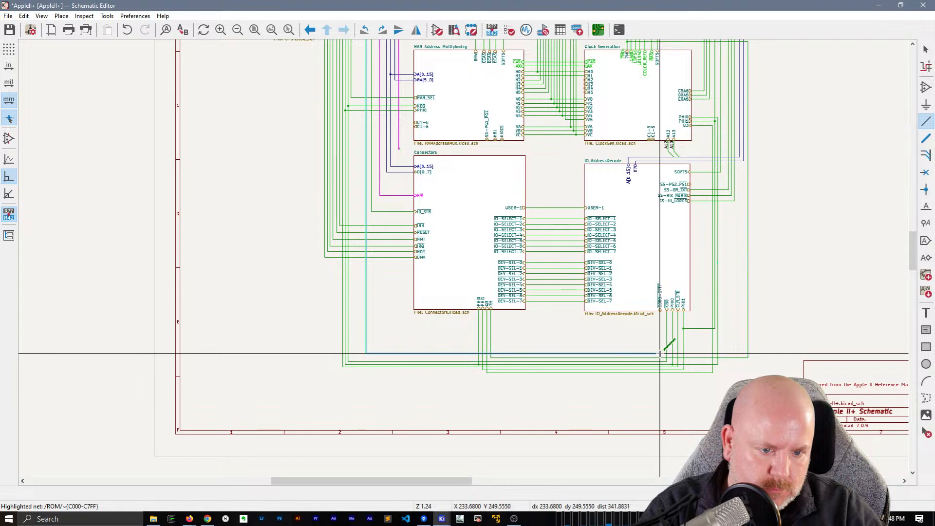
{"action": "scroll", "coordinate": [660, 353], "scroll_direction": "up", "scroll_amount": 3}
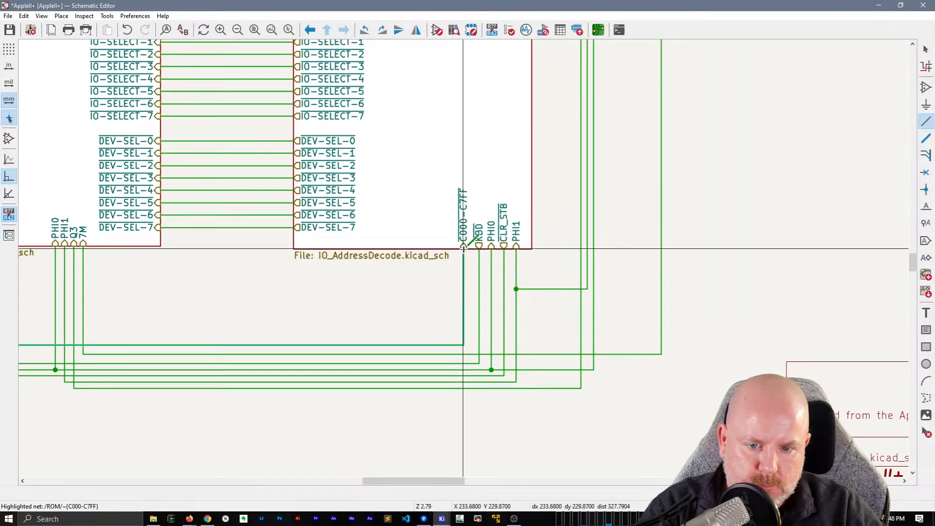
{"action": "left_click", "coordinate": [464, 248]}
{"action": "key", "text": "Escape"}
{"action": "scroll", "coordinate": [464, 251], "scroll_direction": "down", "scroll_amount": 5}
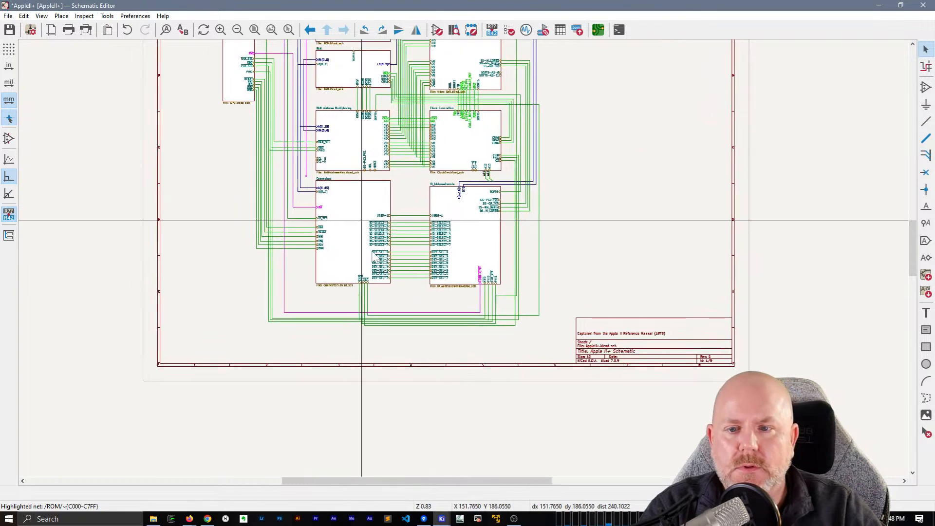
{"action": "scroll", "coordinate": [377, 305], "scroll_direction": "up", "scroll_amount": 2}
{"action": "key", "text": "Escape"}
{"action": "scroll", "coordinate": [426, 138], "scroll_direction": "down", "scroll_amount": 1}
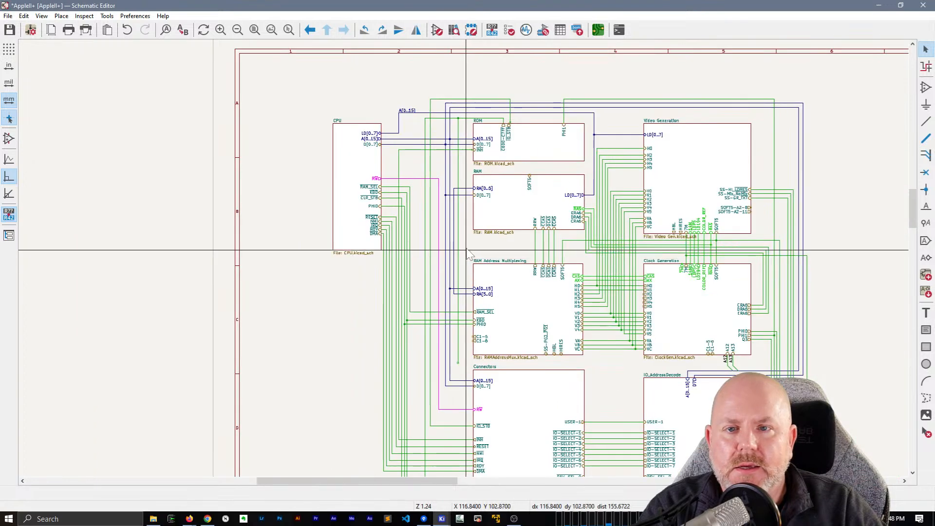
- Delete the leftover vertical C000-C7FF wire segment running beside the ROM, RAM and RAM Address Multiplexing sheets
{"action": "middle_click_drag", "start_coordinate": [466, 250], "coordinate": [462, 281]}
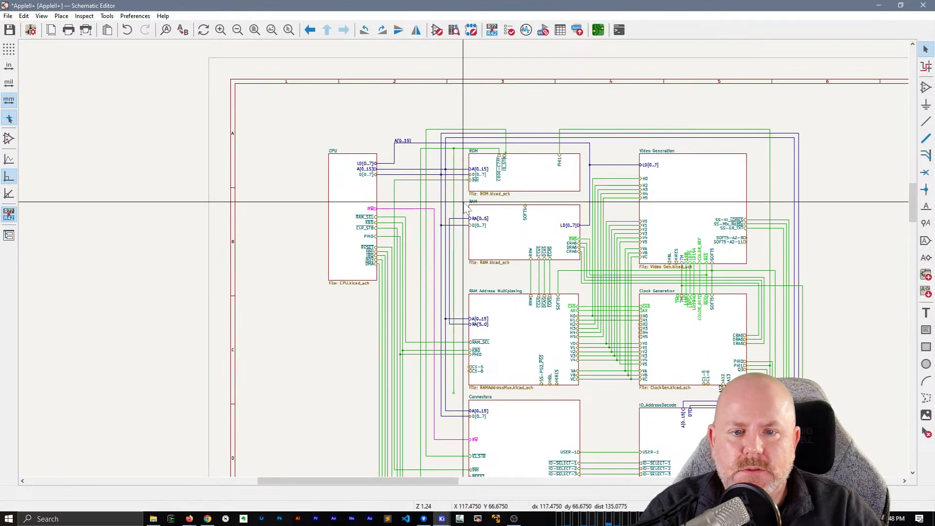
{"action": "left_click", "coordinate": [430, 209]}
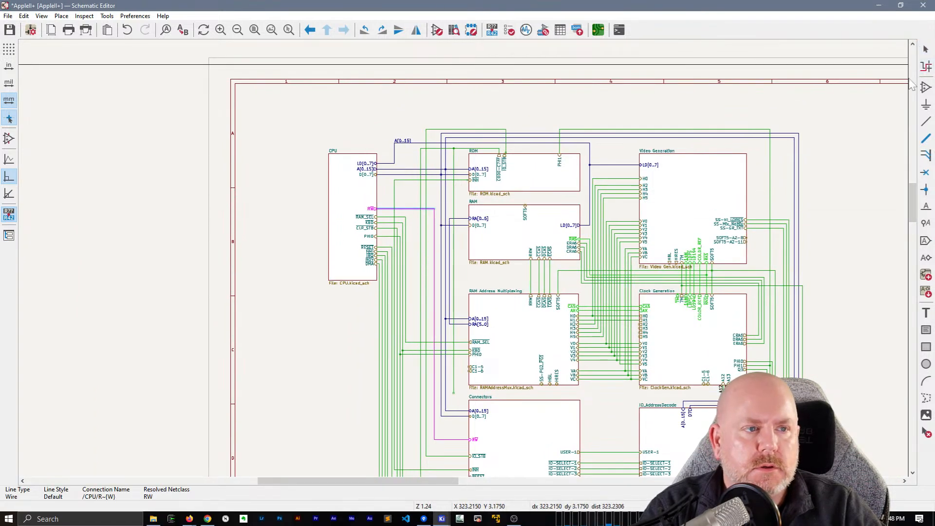
{"action": "left_click", "coordinate": [413, 212]}
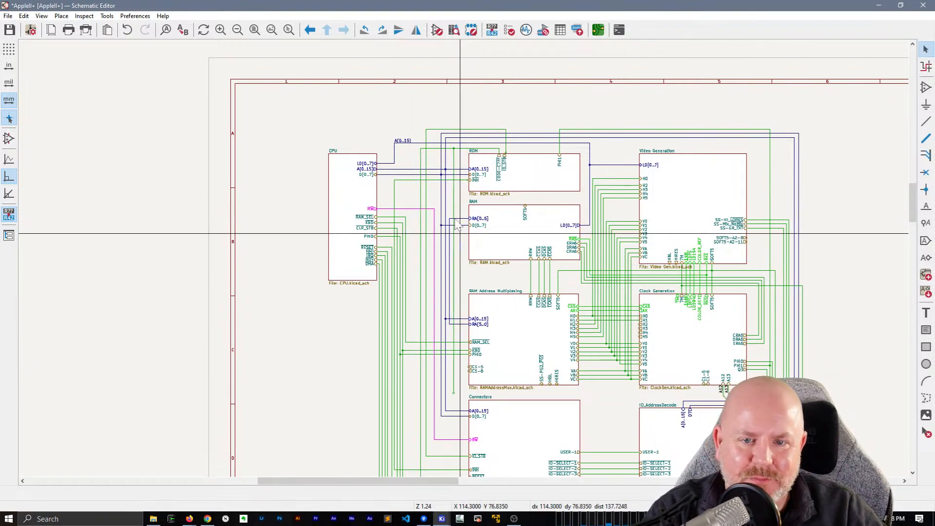
{"action": "left_click", "coordinate": [452, 197]}
{"action": "key", "text": "Delete"}
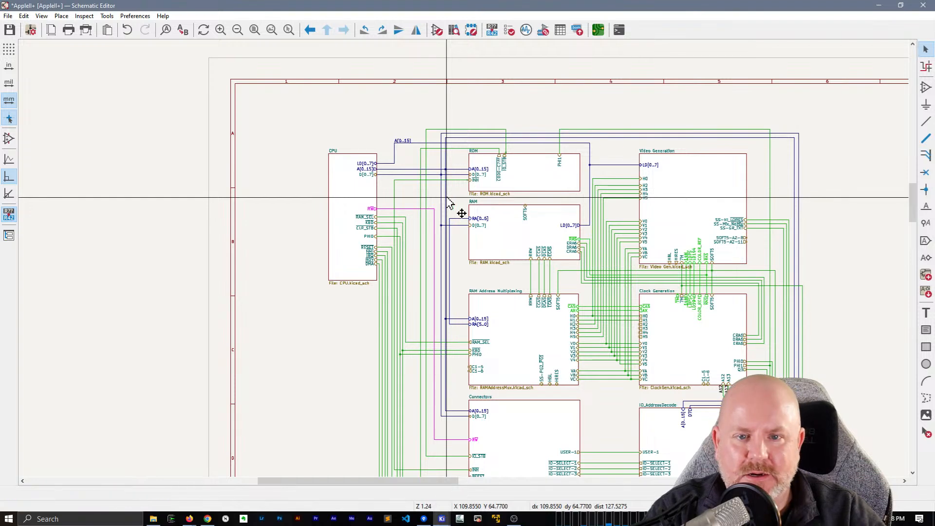
- Change the RW net class colour to Magenta 2 in the schematic setup and save the schematic
{"action": "left_click", "coordinate": [30, 30]}
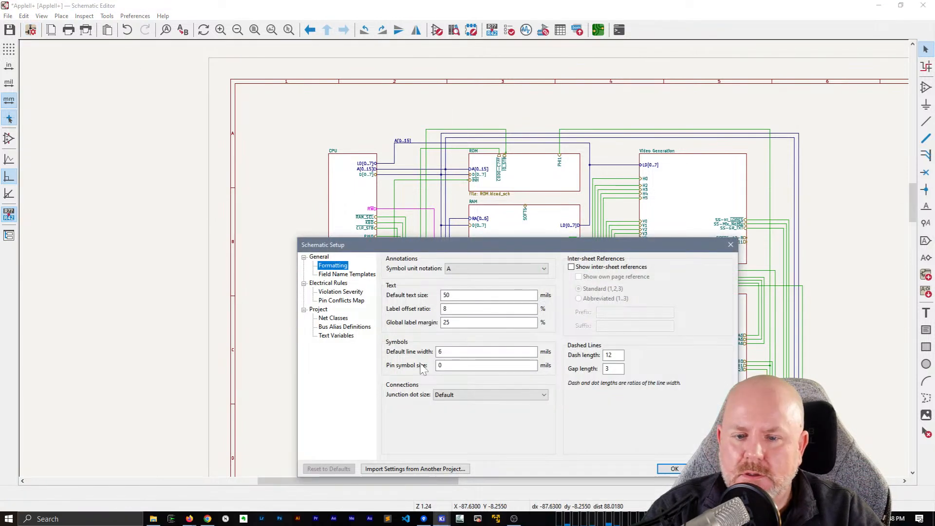
{"action": "left_click", "coordinate": [334, 319]}
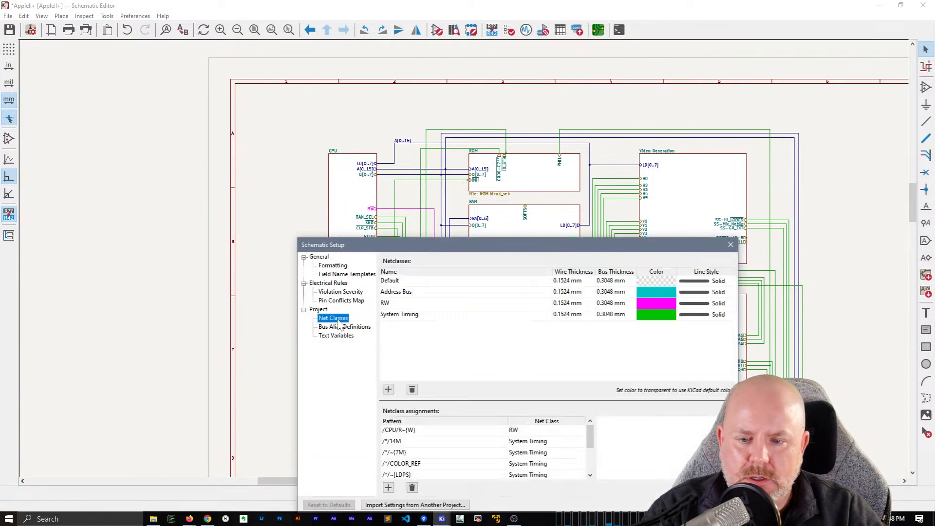
{"action": "double_click", "coordinate": [648, 306]}
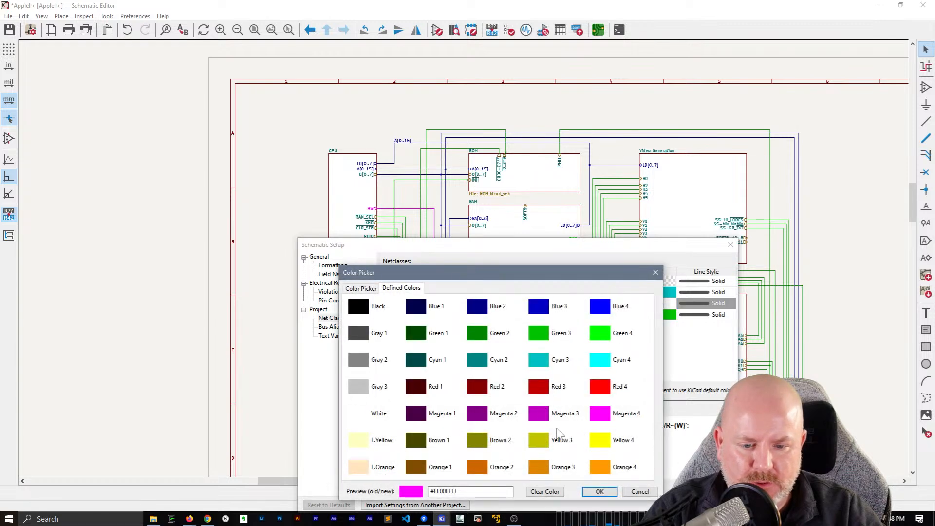
{"action": "left_click", "coordinate": [632, 491]}
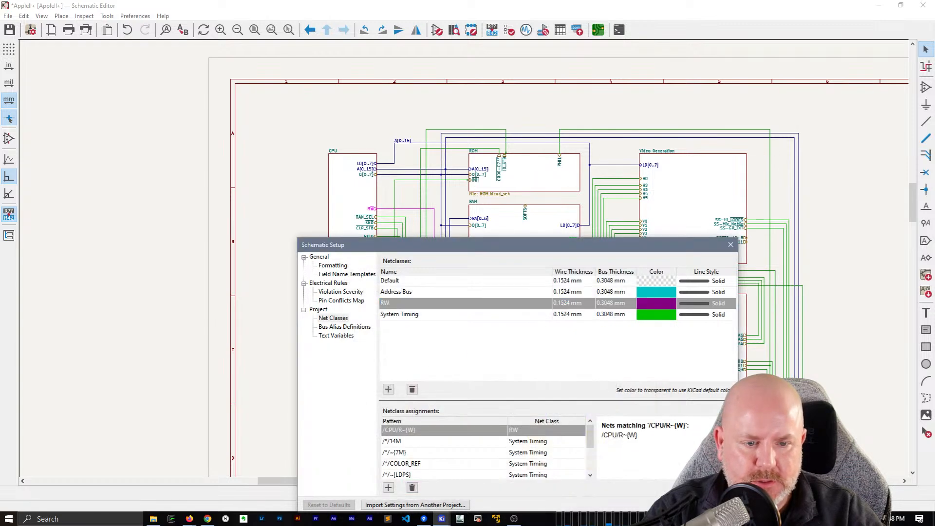
{"action": "key", "text": "Escape"}
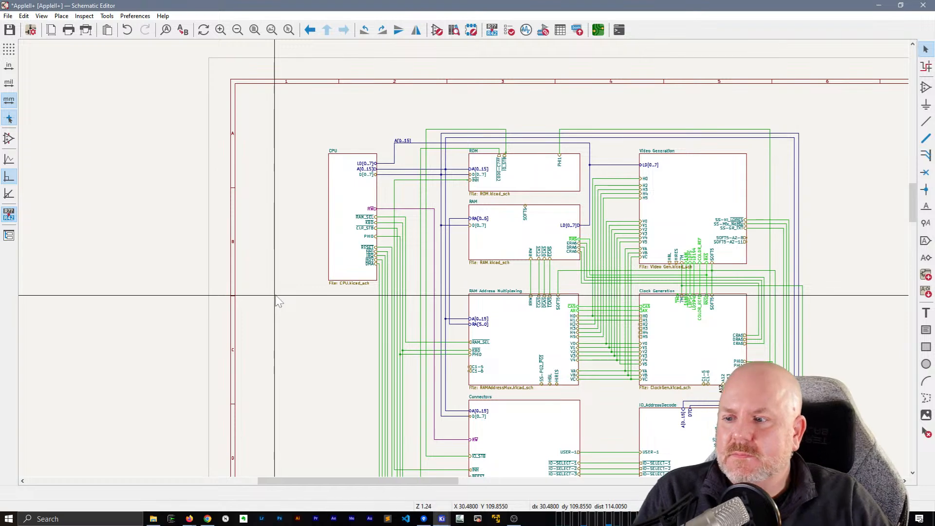
{"action": "middle_click_drag", "start_coordinate": [303, 389], "coordinate": [244, 299]}
{"action": "key", "text": "ctrl+s"}
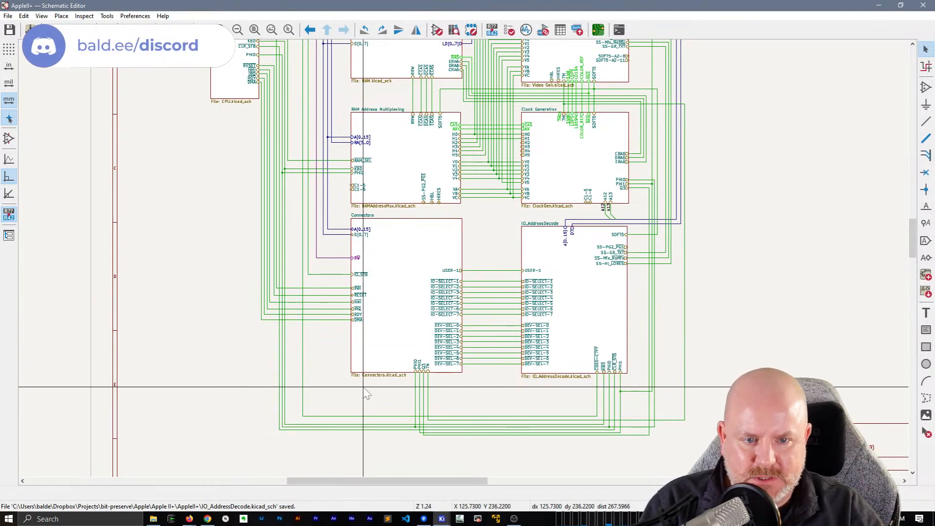
- Rearrange RAM Address Multiplexing's lower-edge pins, with SS-PG2_PG1 near the VC corner and HIRES and HBL shifted the opposite way
{"action": "scroll", "coordinate": [506, 375], "scroll_direction": "up", "scroll_amount": 3}
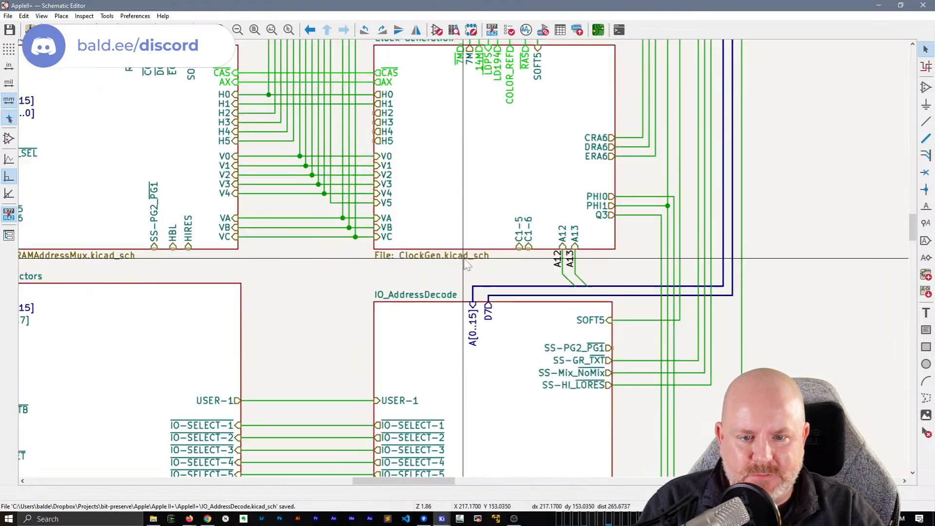
{"action": "middle_click_drag", "start_coordinate": [442, 259], "coordinate": [608, 270]}
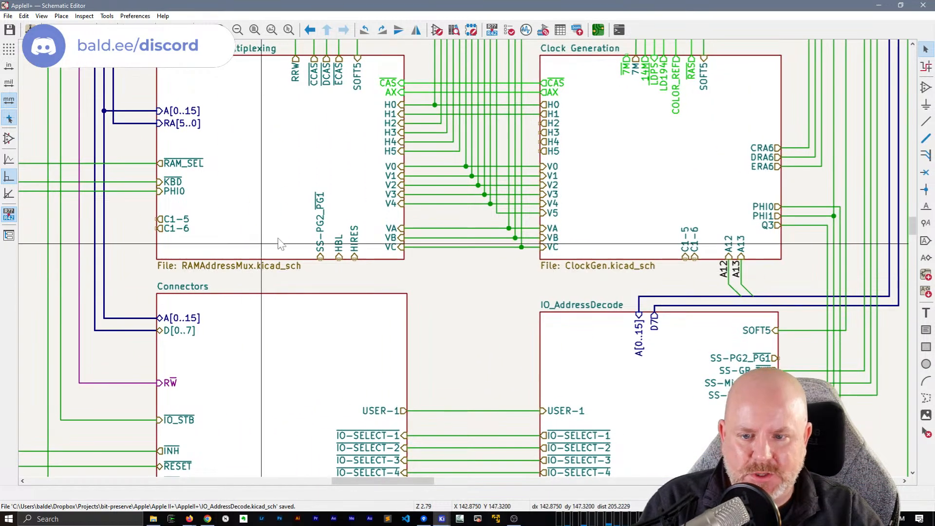
{"action": "scroll", "coordinate": [447, 312], "scroll_direction": "up", "scroll_amount": 3, "text": "shift"}
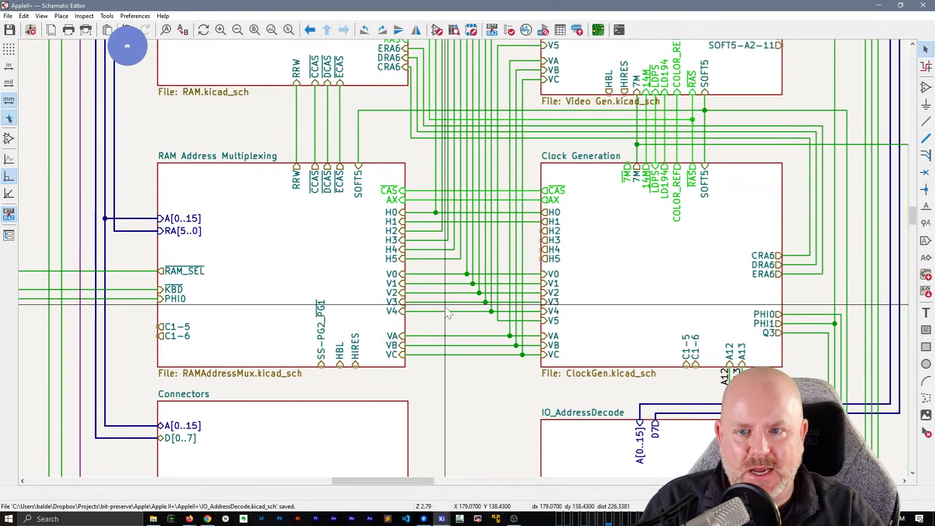
{"action": "scroll", "coordinate": [448, 312], "scroll_direction": "up", "scroll_amount": 1, "text": "shift"}
{"action": "scroll", "coordinate": [440, 222], "scroll_direction": "up", "scroll_amount": 2}
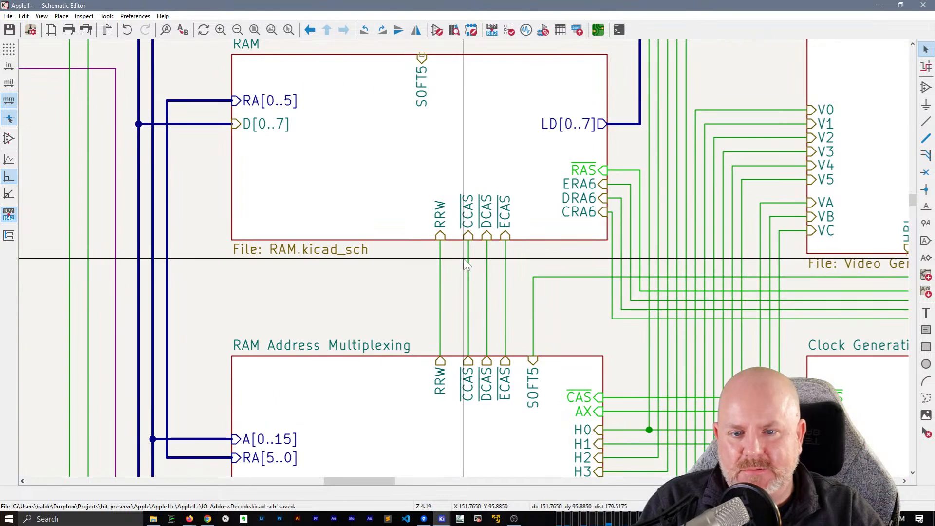
{"action": "scroll", "coordinate": [440, 221], "scroll_direction": "down", "scroll_amount": 3}
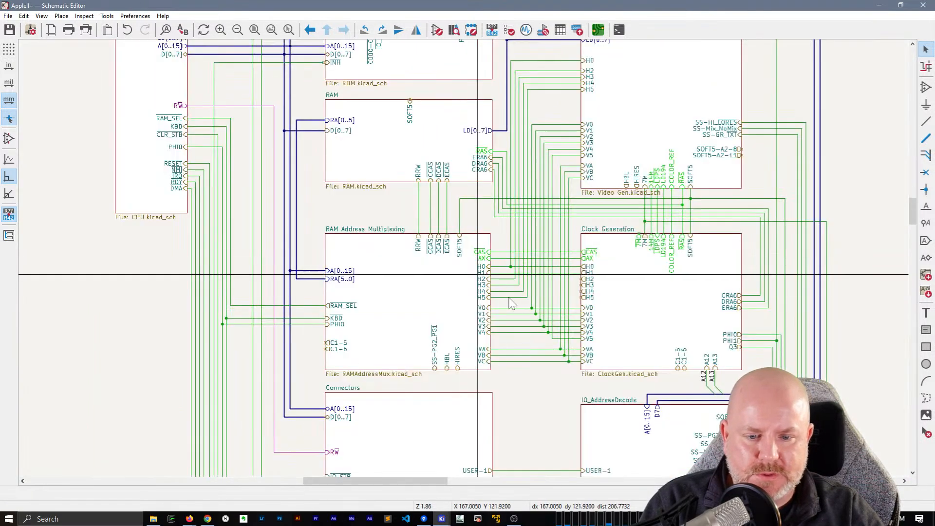
{"action": "middle_click_drag", "start_coordinate": [512, 303], "coordinate": [448, 188]}
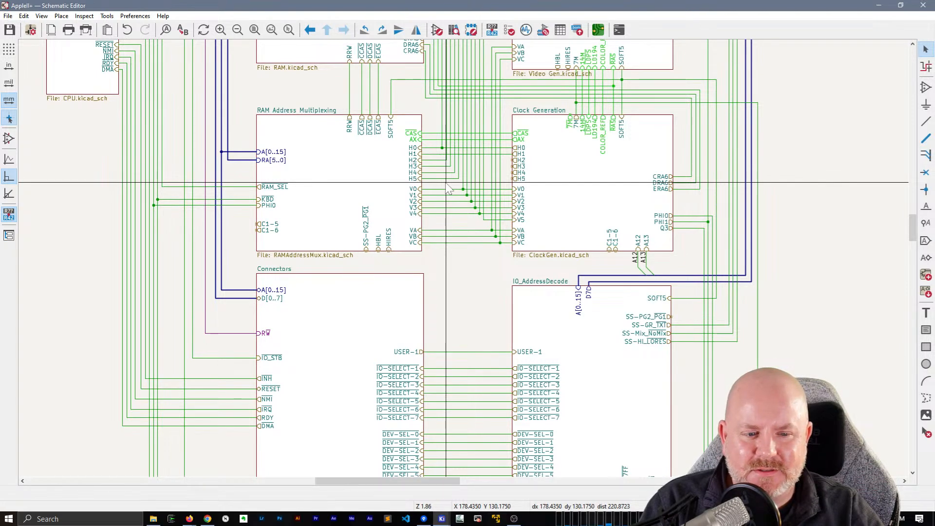
{"action": "left_click", "coordinate": [371, 249]}
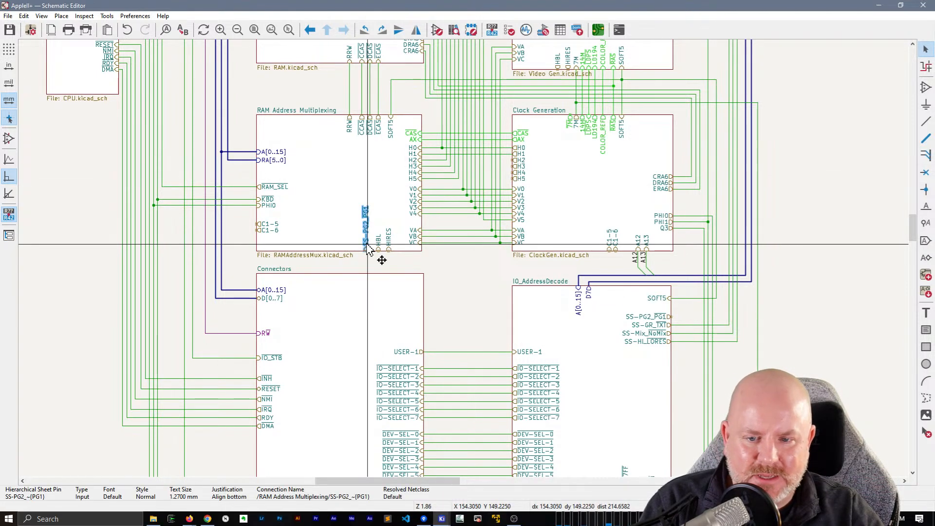
{"action": "mouse_move", "coordinate": [373, 256]}
{"action": "left_mouse_down"}
{"action": "mouse_move", "coordinate": [403, 260]}
{"action": "mouse_move", "coordinate": [355, 252]}
{"action": "mouse_move", "coordinate": [363, 253]}
{"action": "left_mouse_up"}
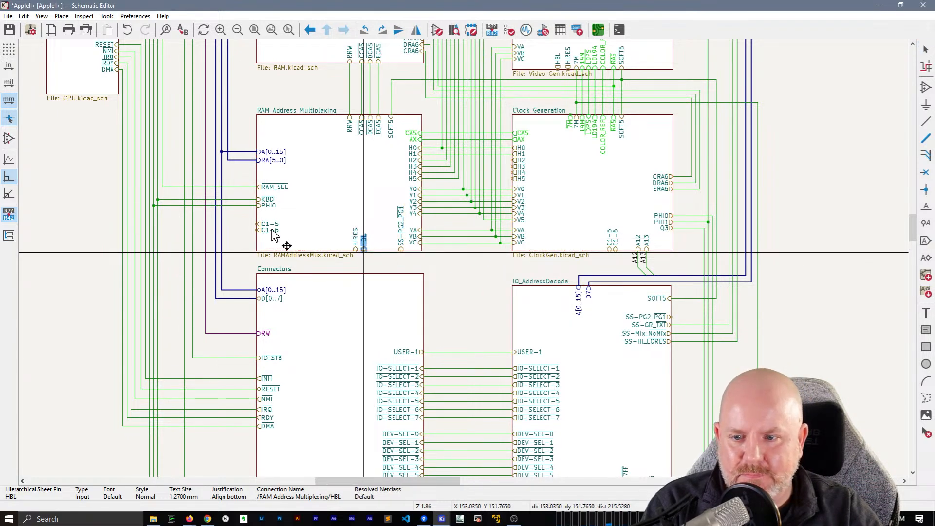
- Move RAM Address Multiplexing's C1-5 and C1-6 pins from the side edge to the lower edge, beside SS-PG2_PG1
{"action": "left_click_drag", "start_coordinate": [274, 236], "coordinate": [393, 240]}
{"action": "left_click_drag", "start_coordinate": [269, 225], "coordinate": [388, 253]}
{"action": "scroll", "coordinate": [393, 270], "scroll_direction": "up", "scroll_amount": 3}
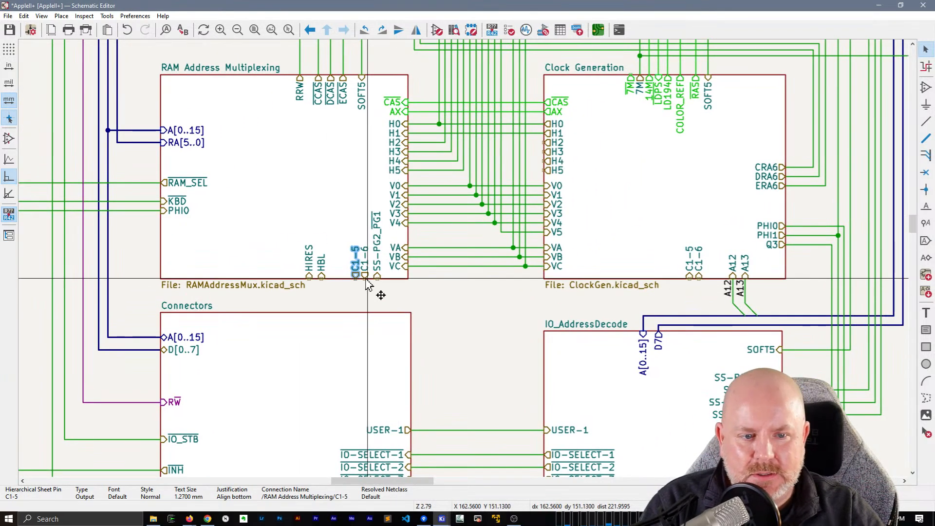
- Swap the order of Clock Generation's C1-5 and C1-6 pins and shift both along the lower edge away from A12
{"action": "left_click", "coordinate": [698, 271]}
{"action": "left_click_drag", "start_coordinate": [699, 271], "coordinate": [681, 283]}
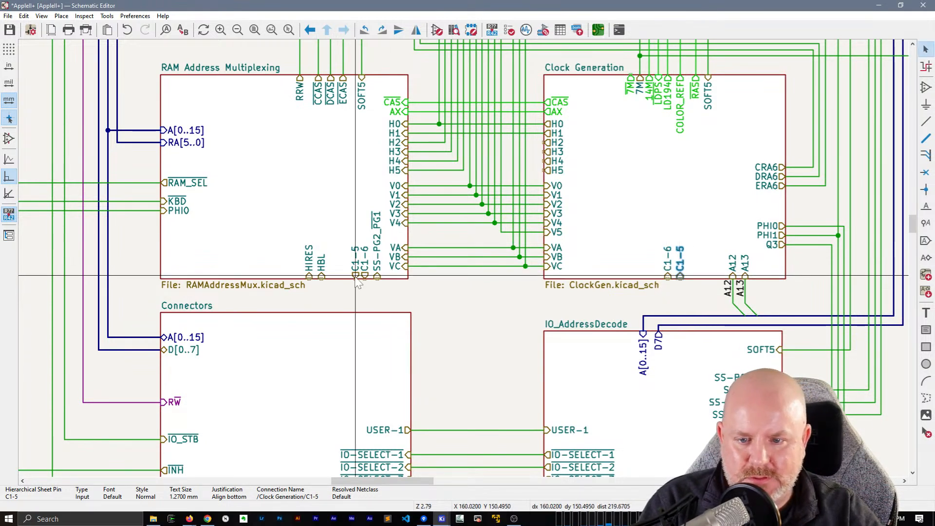
- Move the horizontal A[0..15] bus run above IO_AddressDecode slightly down toward the D7 bus
{"action": "middle_click_drag", "start_coordinate": [464, 321], "coordinate": [371, 254]}
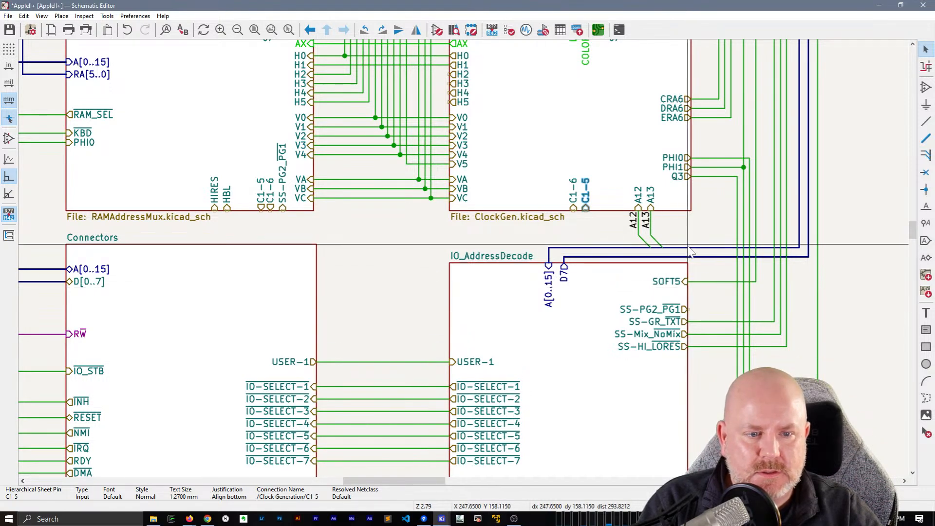
{"action": "left_click", "coordinate": [662, 251]}
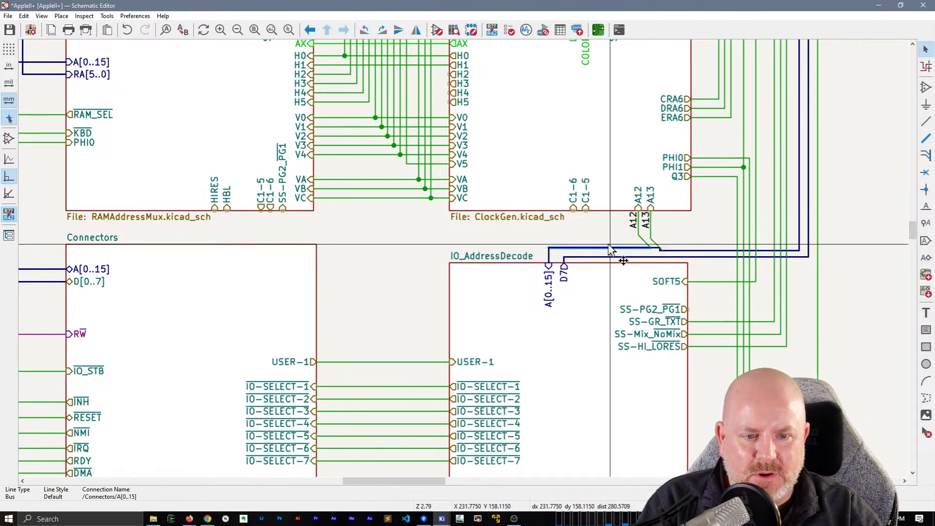
{"action": "left_click", "coordinate": [639, 242]}
{"action": "key", "text": "Escape"}
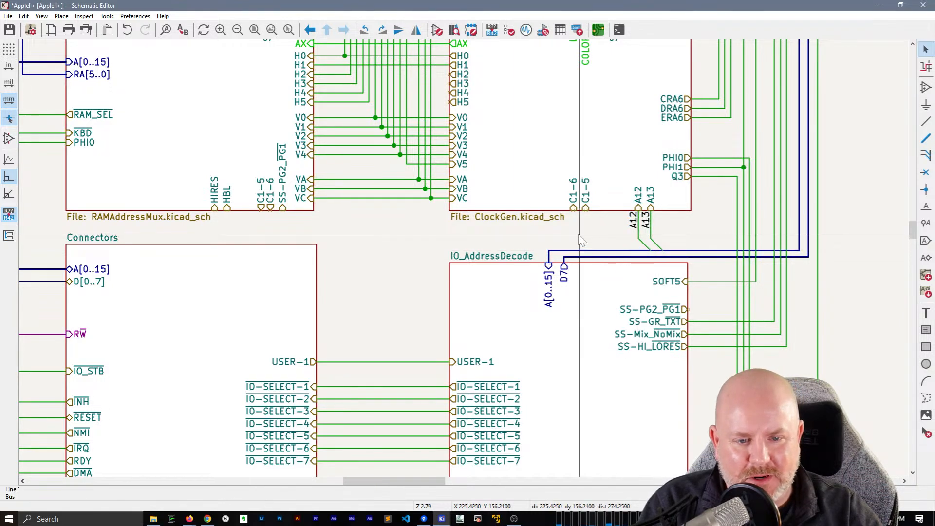
- Wire SS-PG2_PG1 from RAM Address Multiplexing to IO_AddressDecode above its A[0..15] bus, and shift the vertical run toward the Q3 wire
{"action": "left_click", "coordinate": [283, 209]}
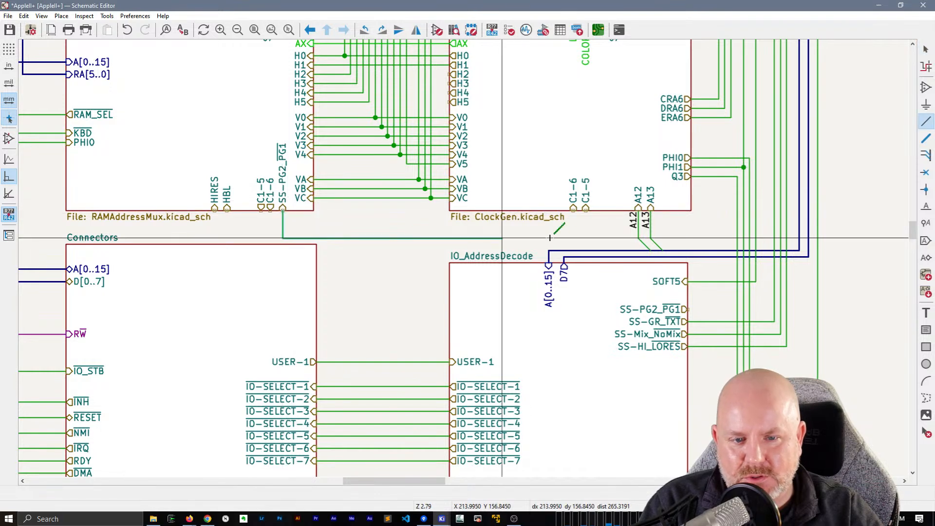
{"action": "left_click", "coordinate": [575, 244]}
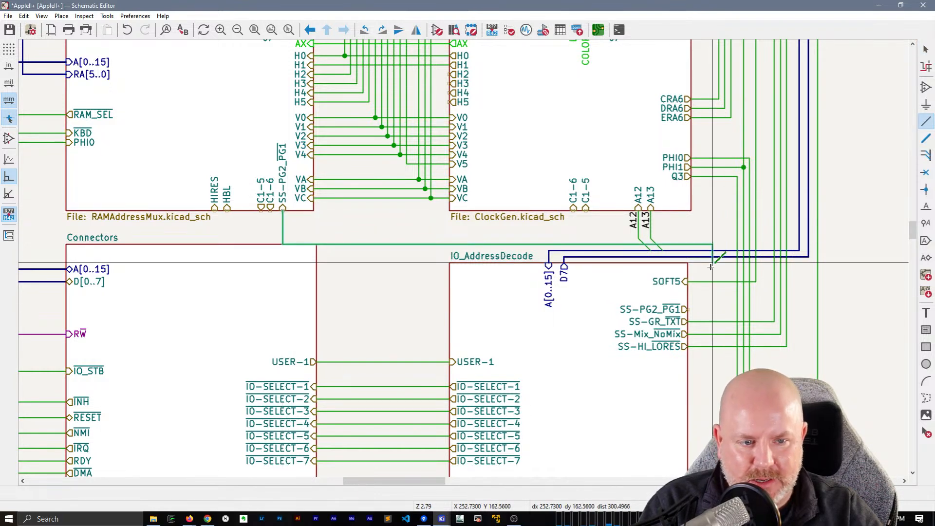
{"action": "left_click", "coordinate": [713, 309]}
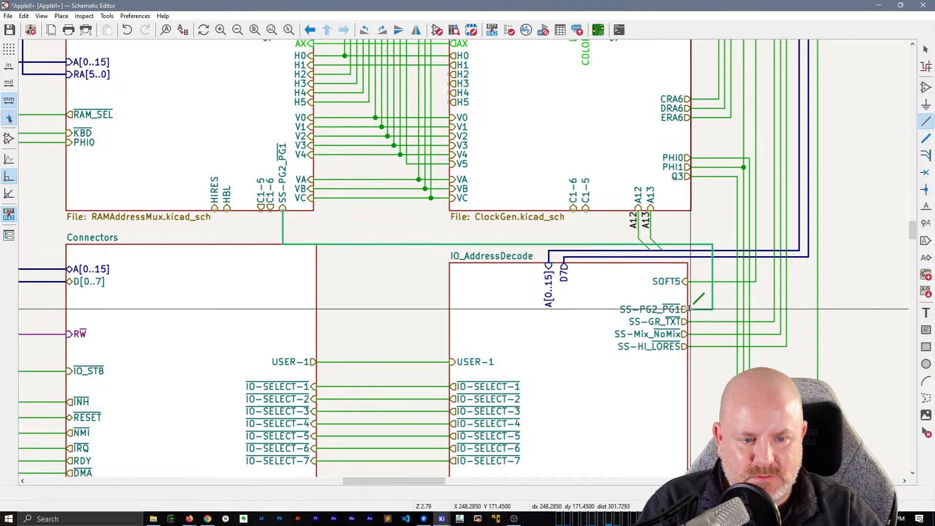
{"action": "left_click", "coordinate": [689, 309]}
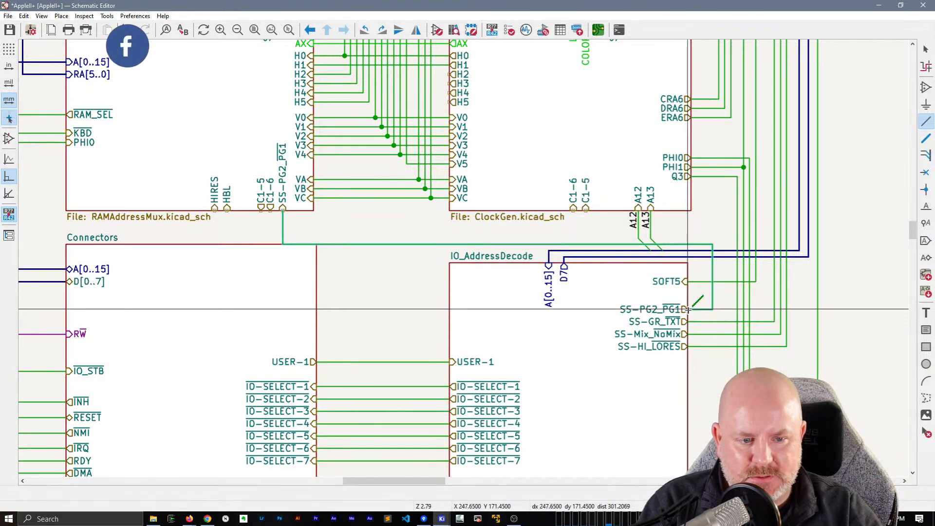
{"action": "left_click_drag", "start_coordinate": [711, 269], "coordinate": [723, 230]}
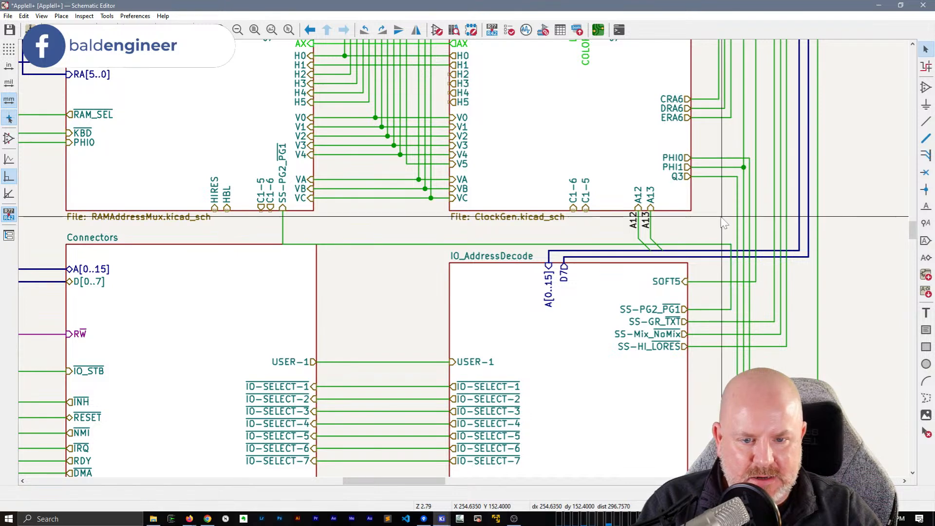
{"action": "scroll", "coordinate": [419, 291], "scroll_direction": "up", "scroll_amount": 2}
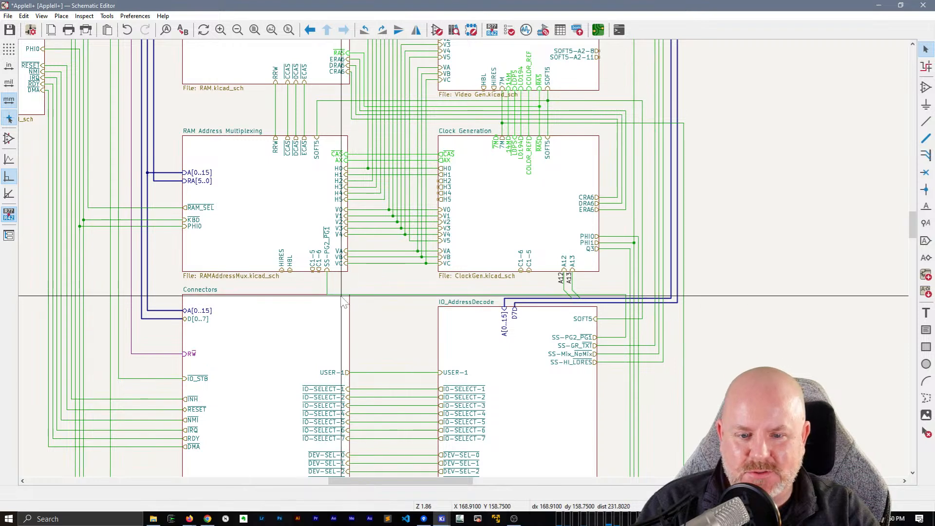
{"action": "scroll", "coordinate": [419, 291], "scroll_direction": "up", "scroll_amount": 2}
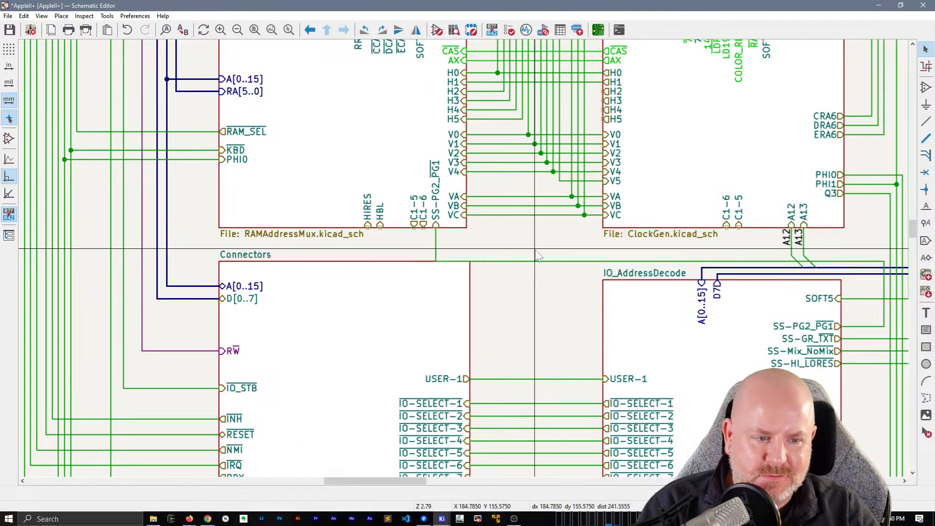
{"action": "middle_click_drag", "start_coordinate": [603, 304], "coordinate": [489, 242]}
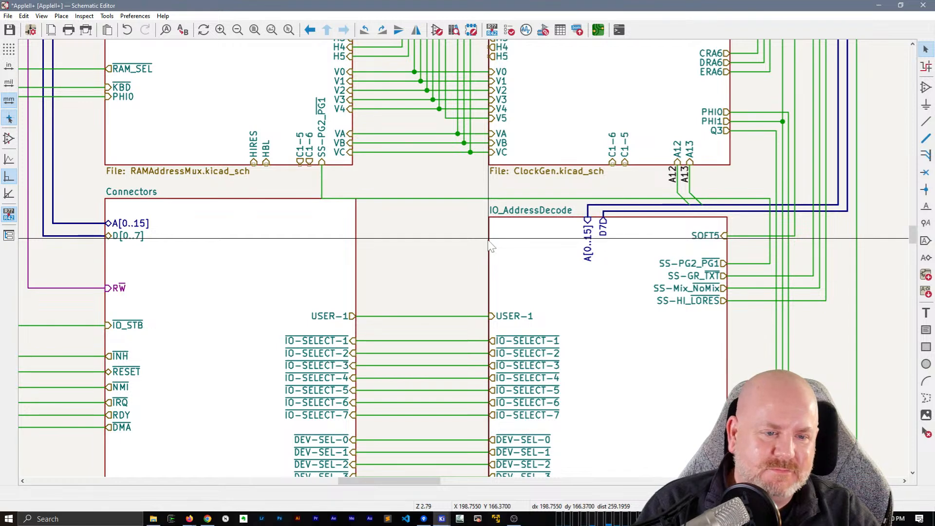
{"action": "scroll", "coordinate": [489, 242], "scroll_direction": "down", "scroll_amount": 2}
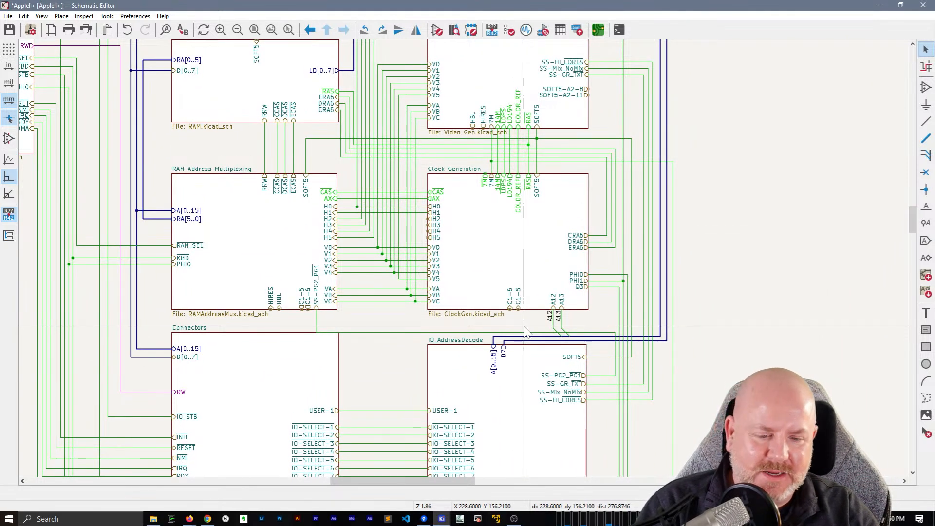
- Delete the SS-PG2_PG1 wire between RAM Address Multiplexing and IO_AddressDecode
{"action": "left_click", "coordinate": [402, 333]}
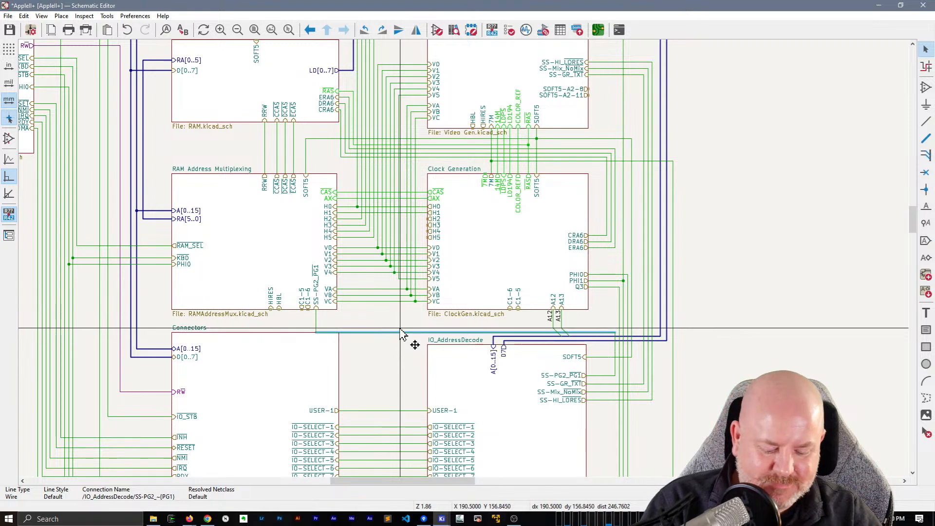
{"action": "key", "text": "Delete"}
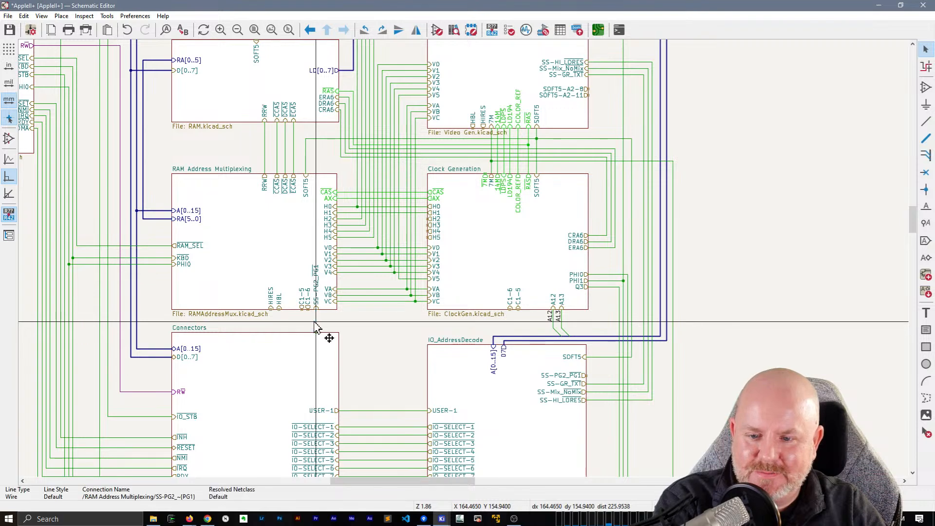
- Move Connectors' INH, RESET, NMI, IRQ, RDY and DMA pins with their wires down the side edge, near the lower corner
{"action": "middle_click_drag", "start_coordinate": [353, 347], "coordinate": [351, 338]}
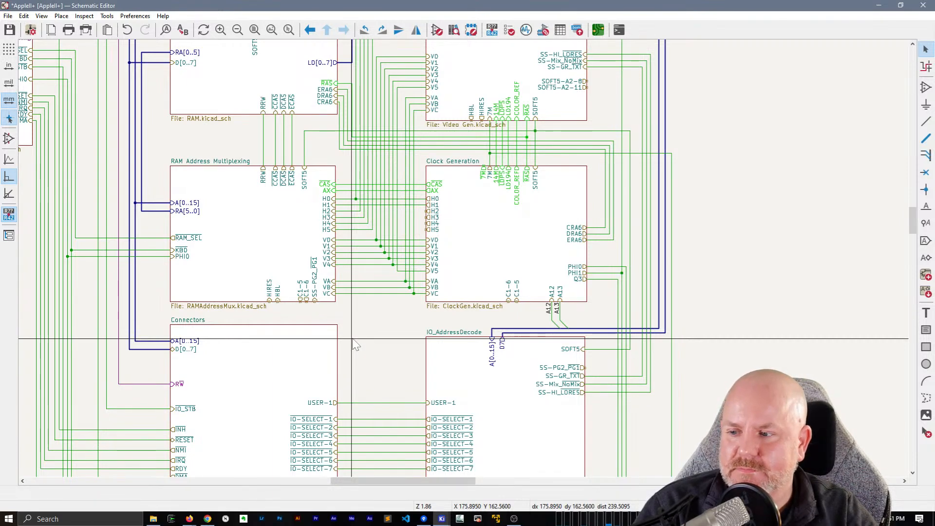
{"action": "scroll", "coordinate": [356, 345], "scroll_direction": "up", "scroll_amount": 3}
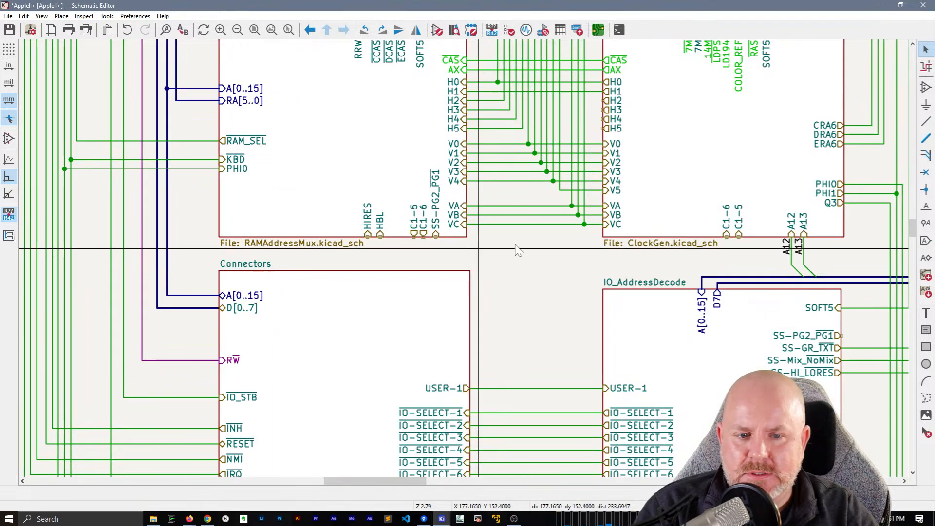
{"action": "scroll", "coordinate": [306, 227], "scroll_direction": "down", "scroll_amount": 3}
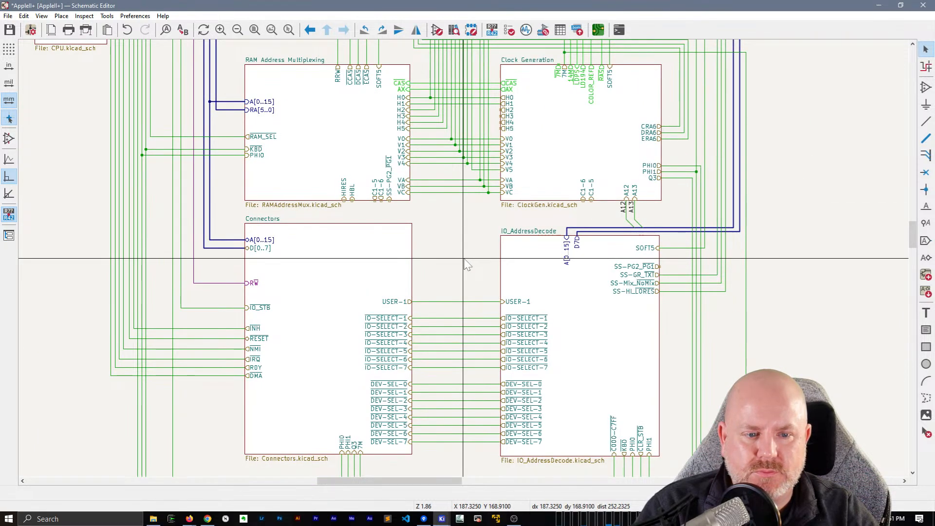
{"action": "mouse_move", "coordinate": [557, 286]}
{"action": "middle_mouse_down"}
{"action": "mouse_move", "coordinate": [528, 334]}
{"action": "mouse_move", "coordinate": [547, 283]}
{"action": "middle_mouse_up"}
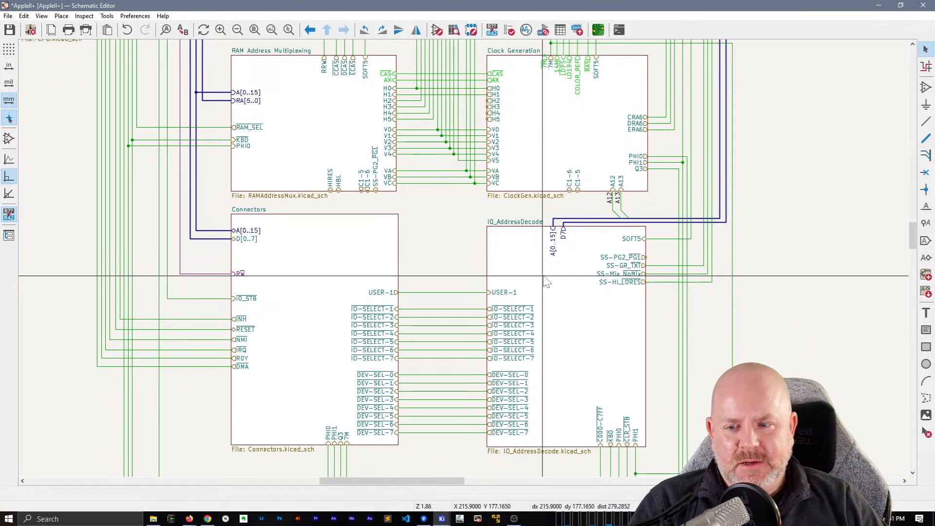
{"action": "middle_click_drag", "start_coordinate": [398, 338], "coordinate": [442, 322]}
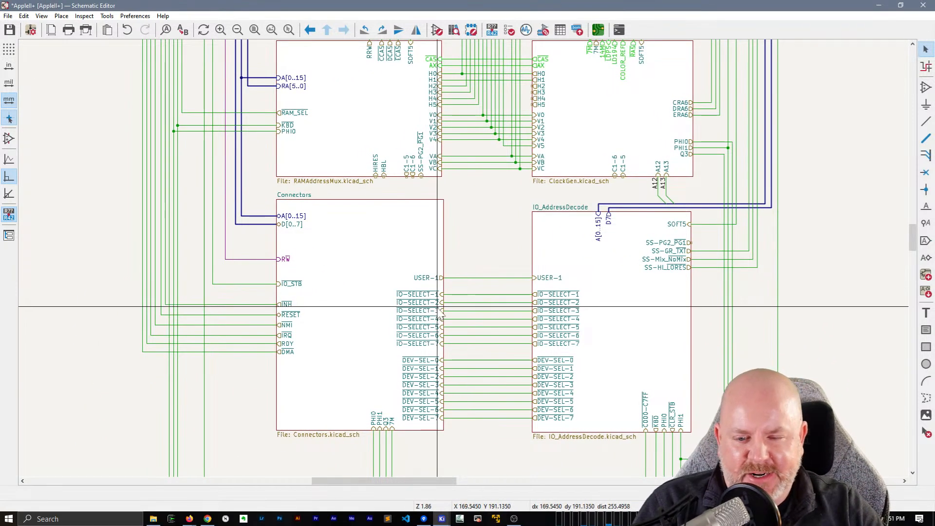
{"action": "left_click", "coordinate": [294, 360]}
{"action": "left_click_drag", "start_coordinate": [294, 359], "coordinate": [256, 293]}
{"action": "key", "text": "Escape"}
{"action": "key", "text": "Escape"}
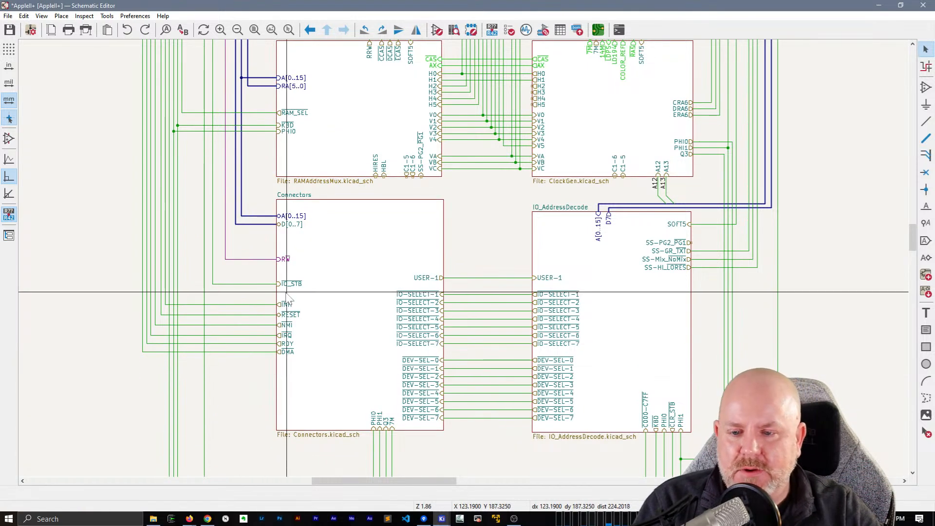
{"action": "left_click", "coordinate": [280, 326]}
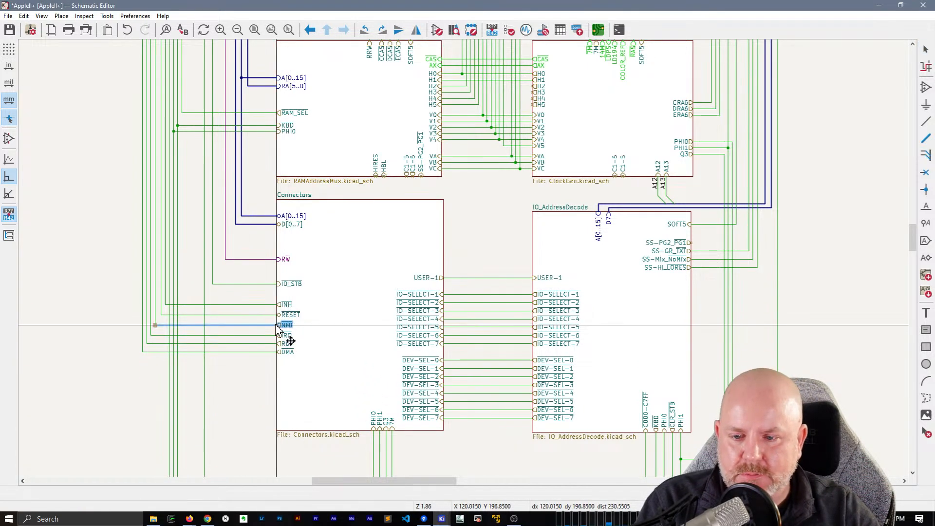
{"action": "left_click_drag", "start_coordinate": [272, 295], "coordinate": [292, 377]}
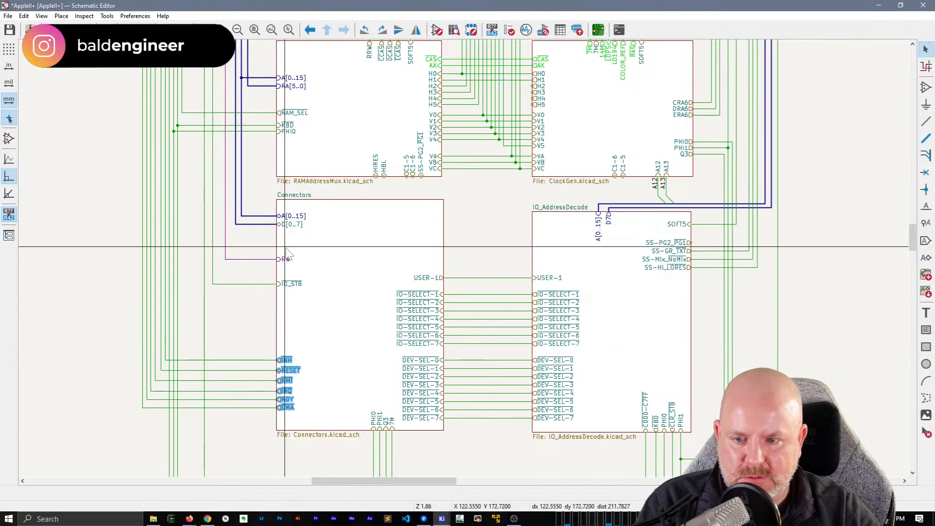
- Move Connectors' IO_STB and RW pins down the side edge to sit just above INH
{"action": "left_click", "coordinate": [280, 285]}
{"action": "left_click_drag", "start_coordinate": [281, 288], "coordinate": [279, 337]}
{"action": "key", "text": "Escape"}
{"action": "left_click_drag", "start_coordinate": [290, 285], "coordinate": [278, 346]}
{"action": "left_click_drag", "start_coordinate": [280, 262], "coordinate": [278, 334]}
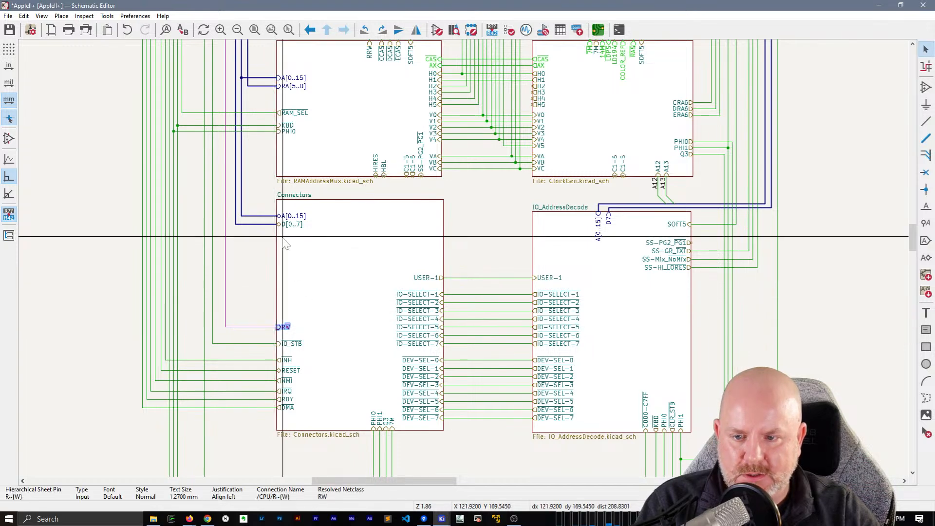
- Move Connectors' A[0..15] and D[0..7] pins together with their buses down to the height of USER-1
{"action": "left_click", "coordinate": [283, 224]}
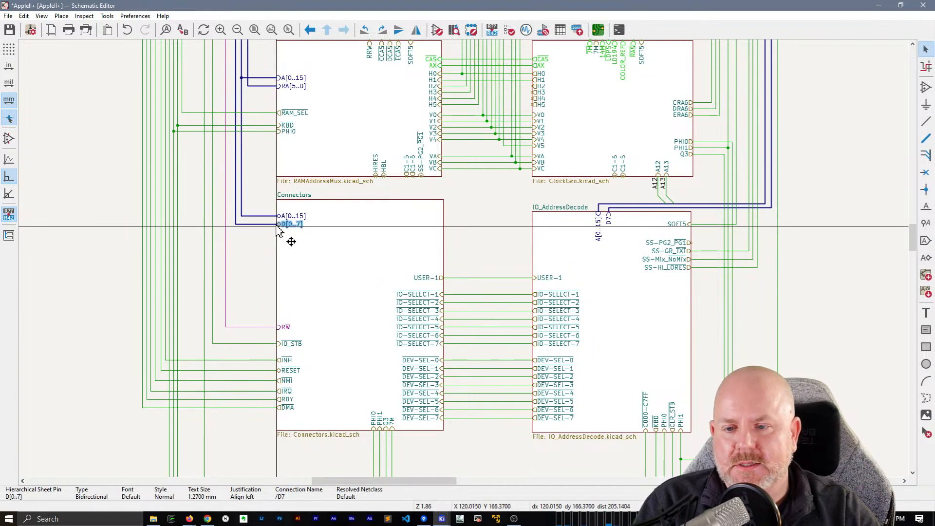
{"action": "left_click", "coordinate": [279, 216], "text": "shift"}
{"action": "key", "text": "g"}
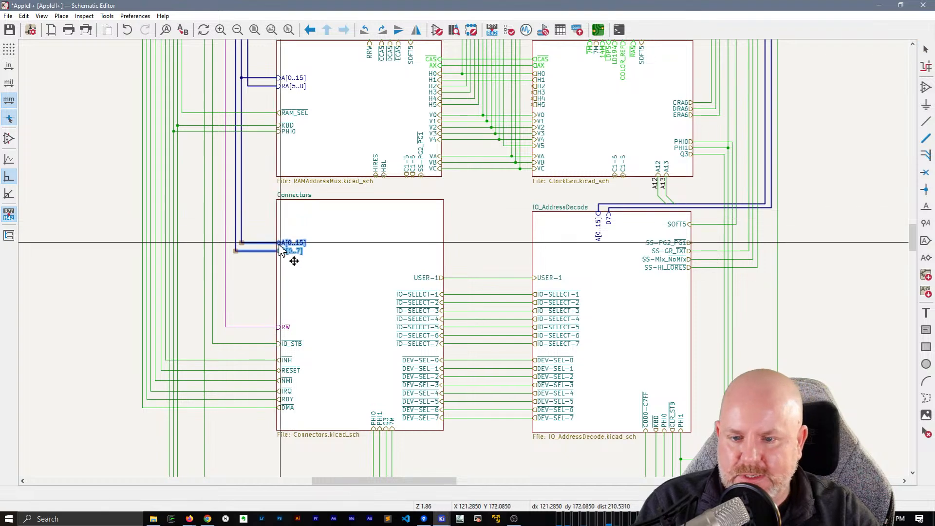
{"action": "left_click", "coordinate": [279, 279]}
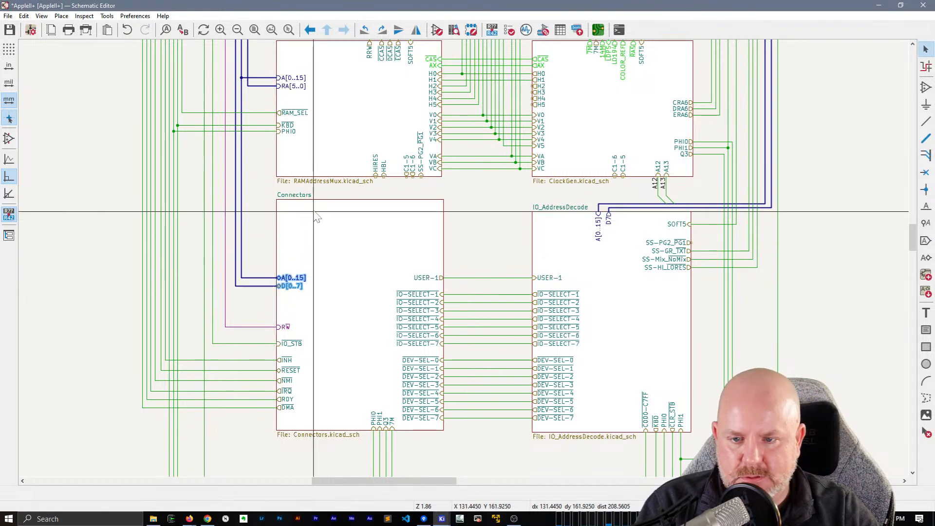
- Shorten the Connectors sheet by lowering its upper edge to just above the A[0..15] and USER-1 pins
{"action": "left_click", "coordinate": [344, 209]}
{"action": "left_click_drag", "start_coordinate": [360, 200], "coordinate": [352, 263]}
{"action": "left_click", "coordinate": [368, 228]}
- Extend RAM Address Multiplexing's lower edge down toward Connectors and move its SS-PG2_PG1 pin to the side edge below VC
{"action": "left_click", "coordinate": [390, 177]}
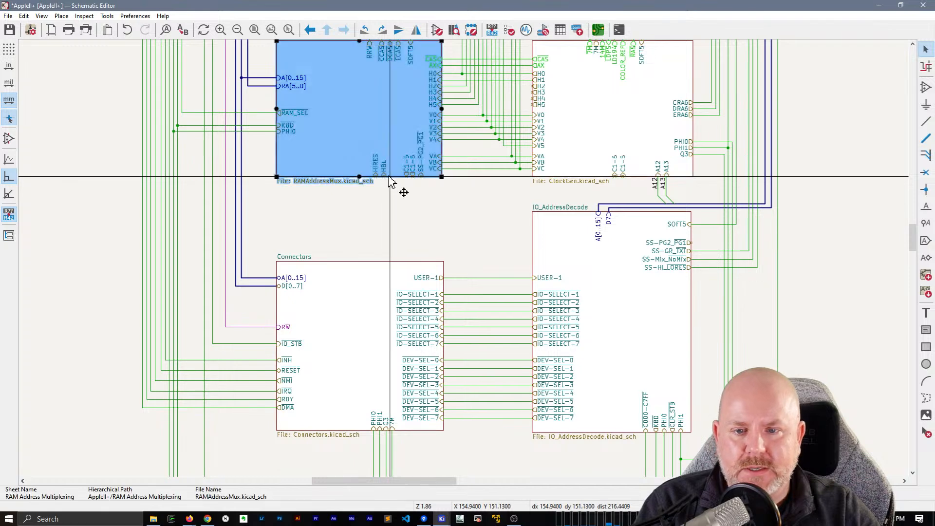
{"action": "left_click_drag", "start_coordinate": [361, 176], "coordinate": [353, 233]}
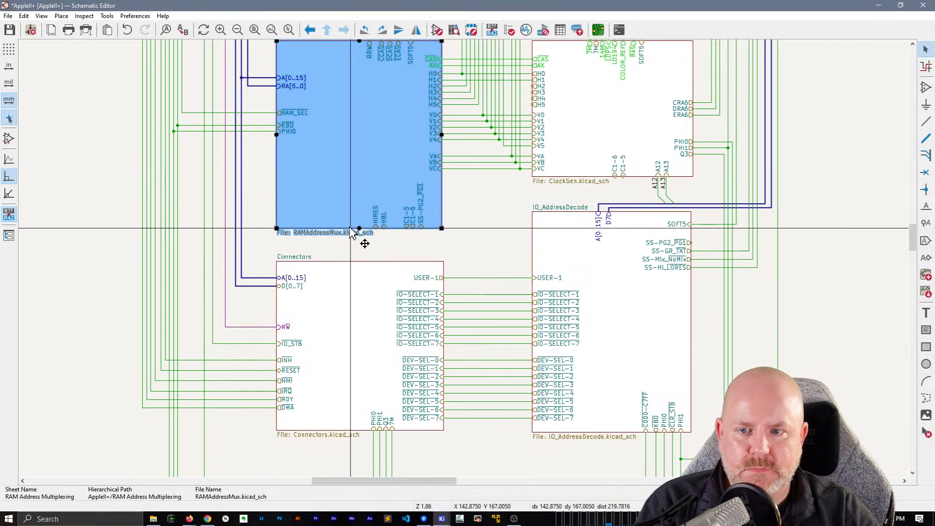
{"action": "left_click", "coordinate": [464, 234]}
{"action": "scroll", "coordinate": [463, 199], "scroll_direction": "up", "scroll_amount": 1}
{"action": "left_click_drag", "start_coordinate": [400, 287], "coordinate": [418, 247]}
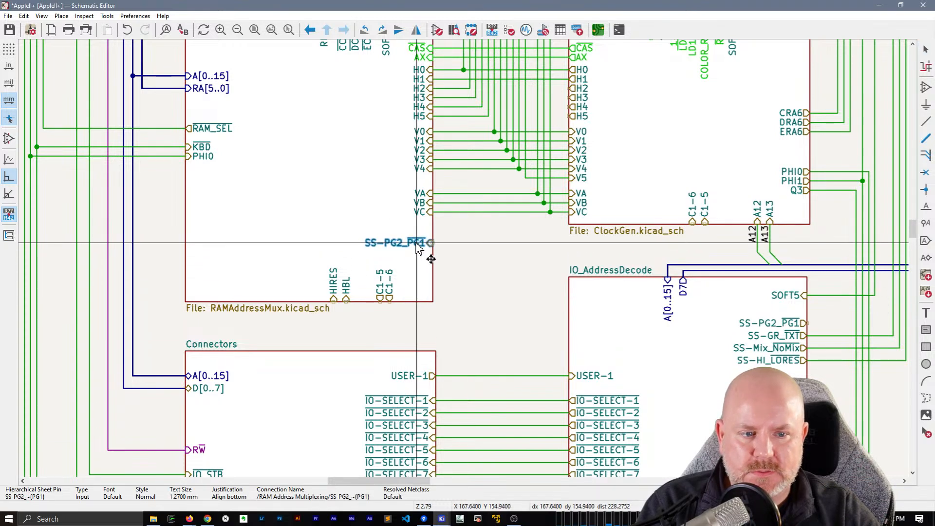
- Move IO_AddressDecode's four SS pins down beside the IO-SELECT rows, and lower SOFT5 to just above SS-PG2_PG1
{"action": "scroll", "coordinate": [418, 247], "scroll_direction": "down", "scroll_amount": 3}
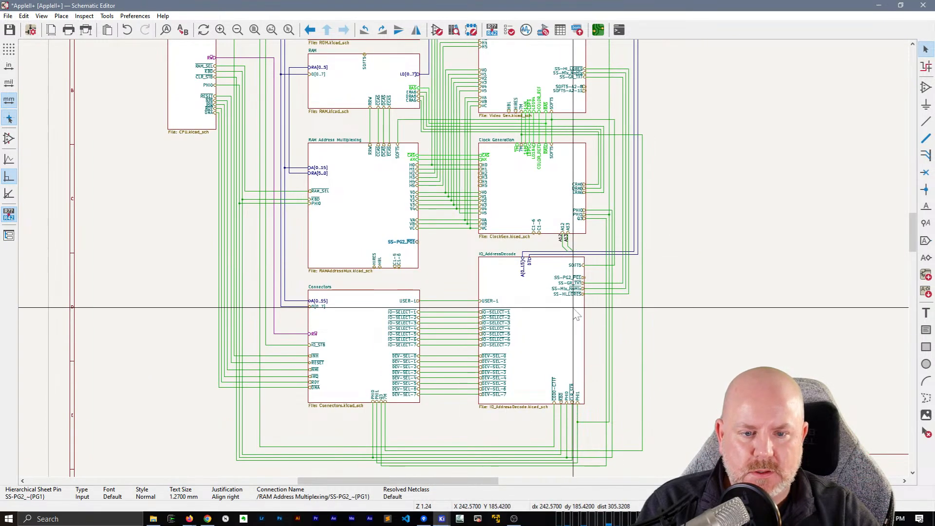
{"action": "scroll", "coordinate": [561, 307], "scroll_direction": "up", "scroll_amount": 2}
{"action": "left_click_drag", "start_coordinate": [477, 247], "coordinate": [486, 265]}
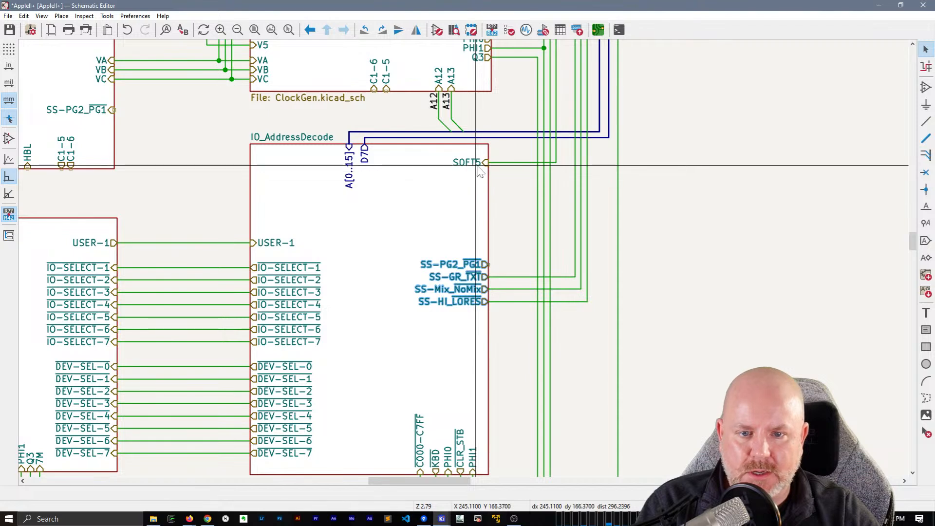
{"action": "left_click_drag", "start_coordinate": [486, 162], "coordinate": [488, 247]}
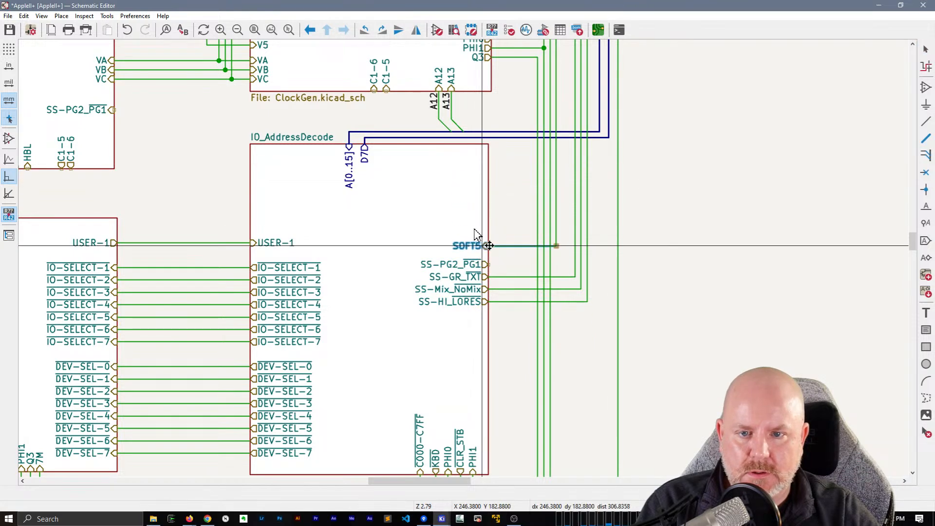
- Shorten the IO_AddressDecode sheet by lowering its upper edge to just above USER-1 and SOFT5
{"action": "left_click", "coordinate": [382, 153]}
{"action": "left_click_drag", "start_coordinate": [382, 153], "coordinate": [363, 228]}
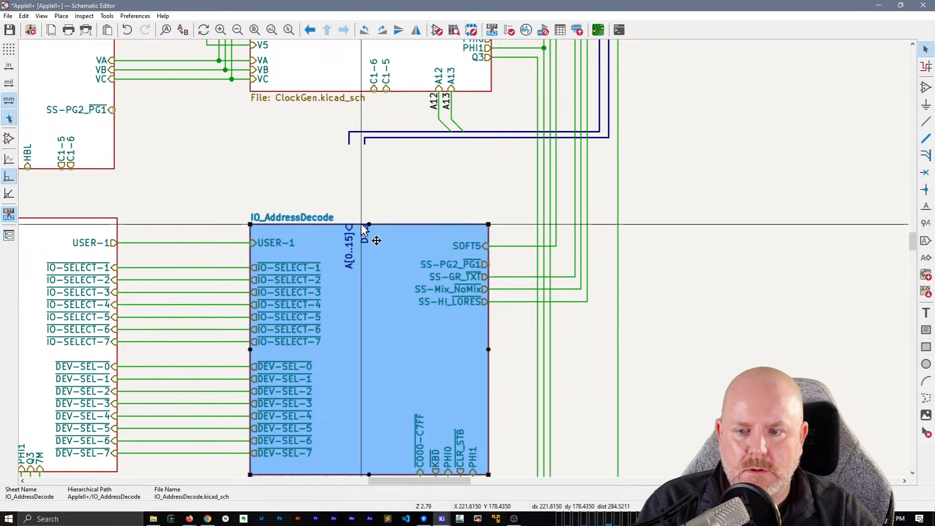
{"action": "left_click_drag", "start_coordinate": [375, 175], "coordinate": [366, 205]}
{"action": "key", "text": "Escape"}
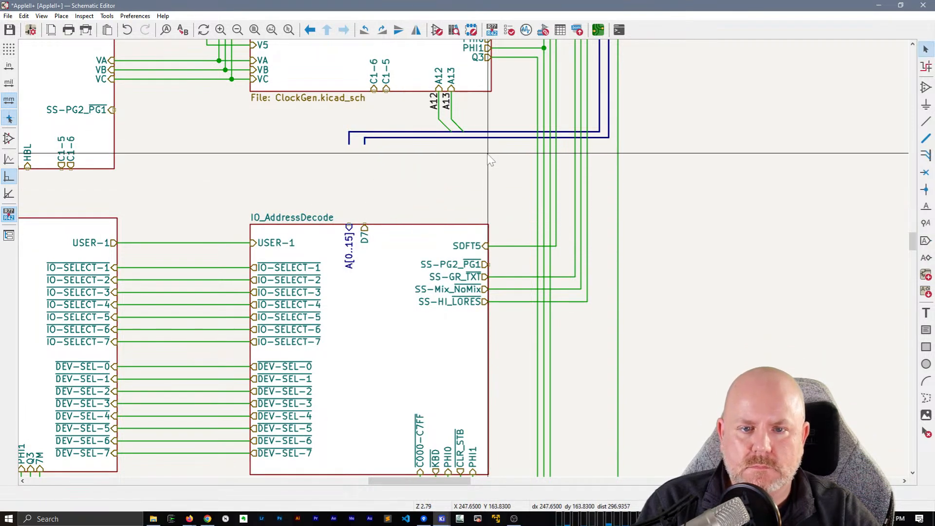
{"action": "left_click_drag", "start_coordinate": [496, 155], "coordinate": [492, 127]}
{"action": "left_click", "coordinate": [489, 155]}
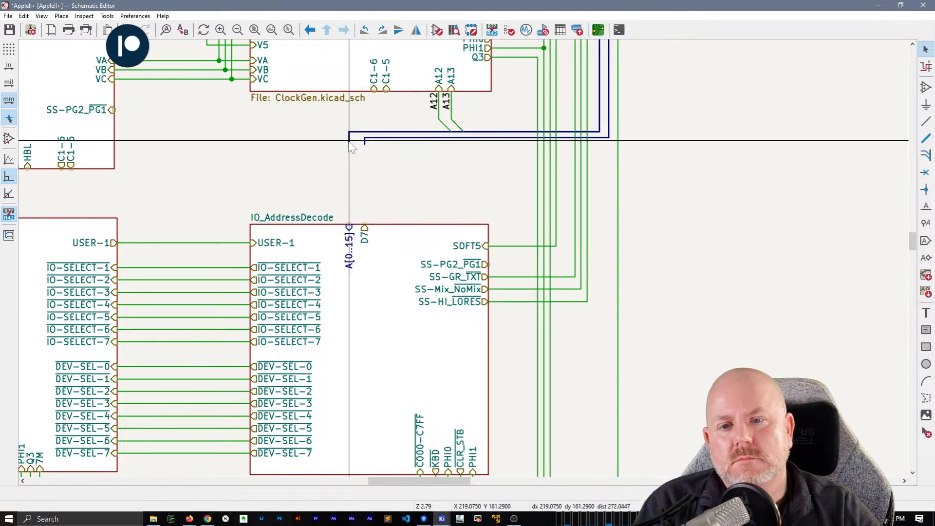
- Extend the A[0..15] and D7 buses down to their pins on IO_AddressDecode's lowered upper edge
{"action": "key", "text": "b"}
{"action": "left_click", "coordinate": [349, 225]}
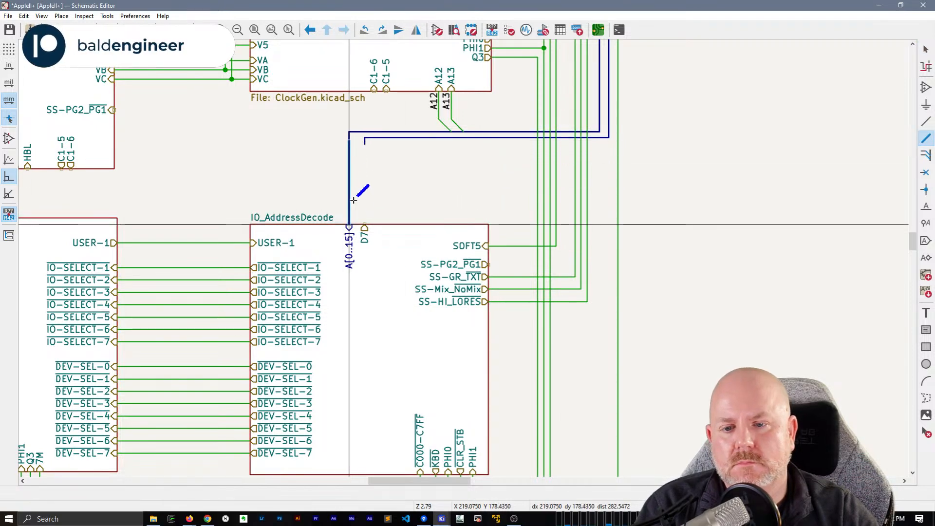
{"action": "left_click", "coordinate": [365, 139]}
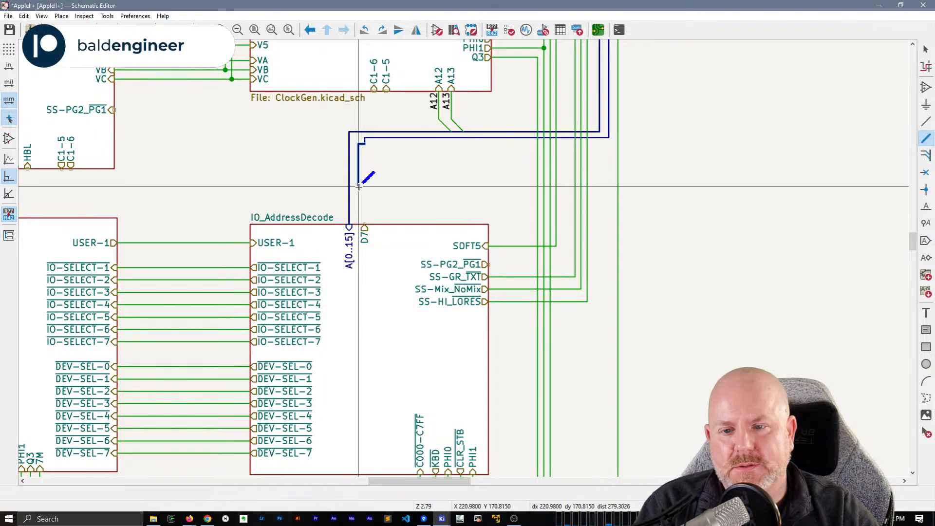
{"action": "left_click", "coordinate": [365, 224]}
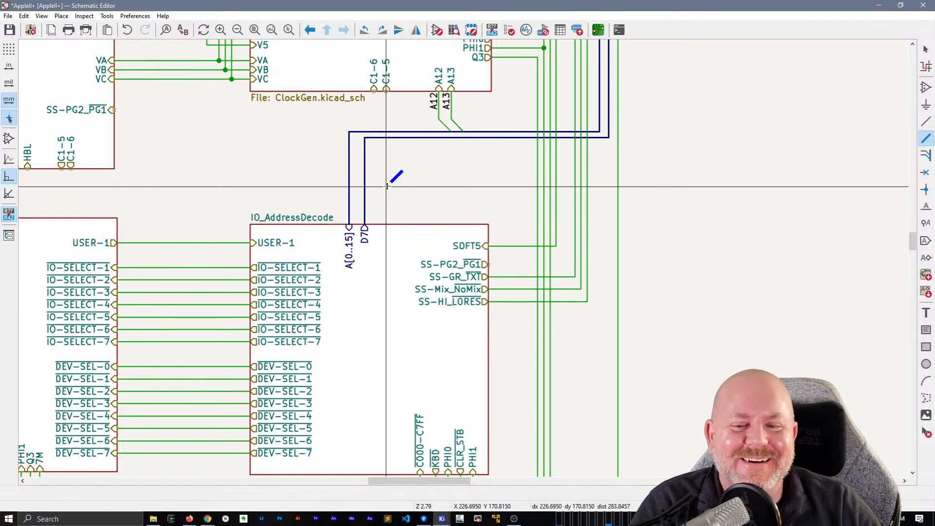
- Move the D7 pin and its bus slightly closer to A[0..15] along IO_AddressDecode's upper edge
{"action": "scroll", "coordinate": [365, 227], "scroll_direction": "up", "scroll_amount": 2}
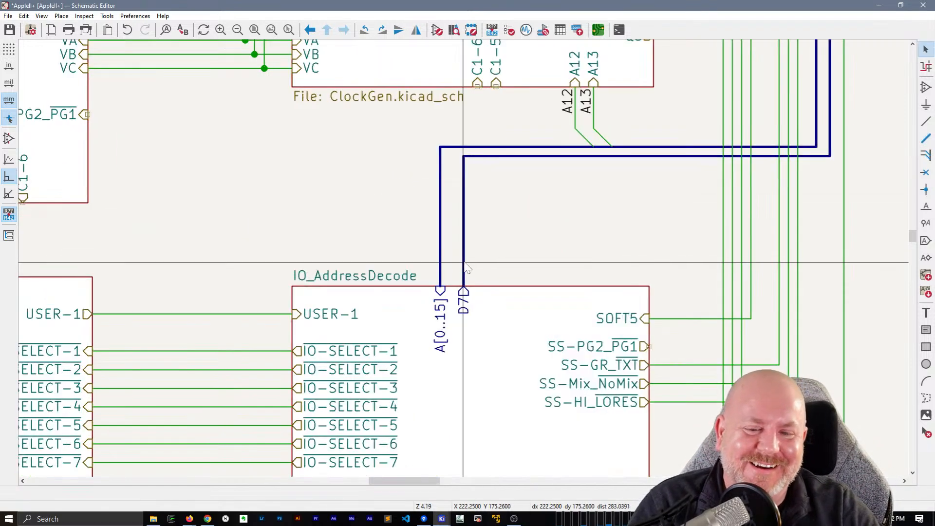
{"action": "left_click", "coordinate": [463, 304]}
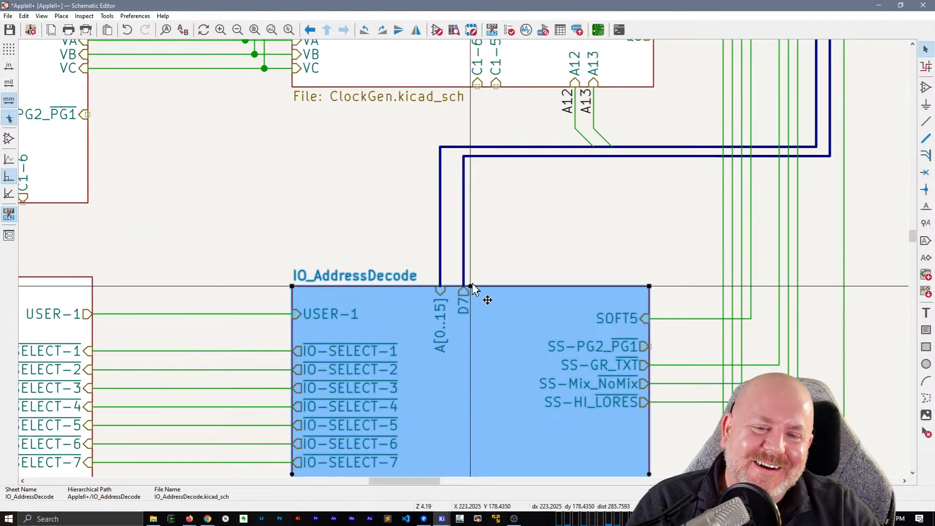
{"action": "left_click", "coordinate": [463, 300]}
{"action": "left_click_drag", "start_coordinate": [463, 300], "coordinate": [459, 288]}
{"action": "left_click", "coordinate": [485, 256]}
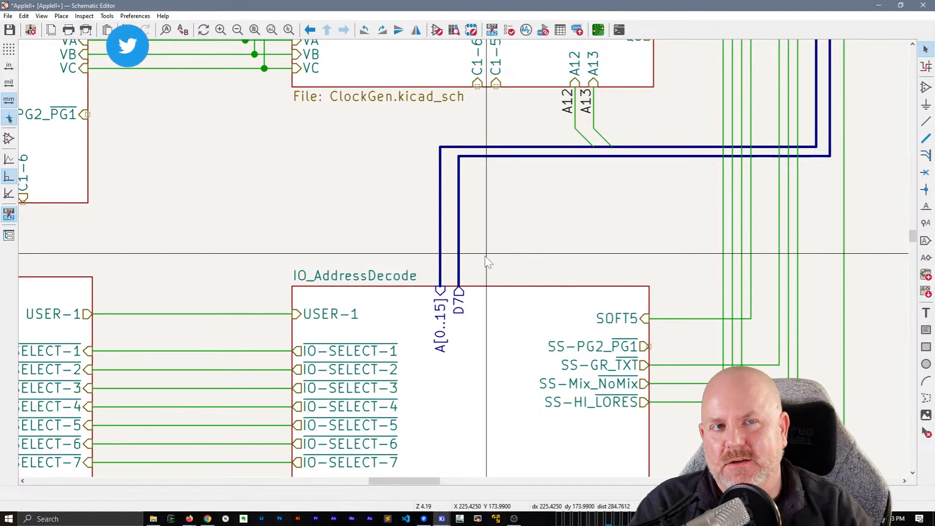
- Route a wire from RAM Address Multiplexing's SS-PG2_PG1 pin between the sheets and around to SS-PG2_PG1 on IO_AddressDecode
{"action": "scroll", "coordinate": [488, 262], "scroll_direction": "down", "scroll_amount": 3}
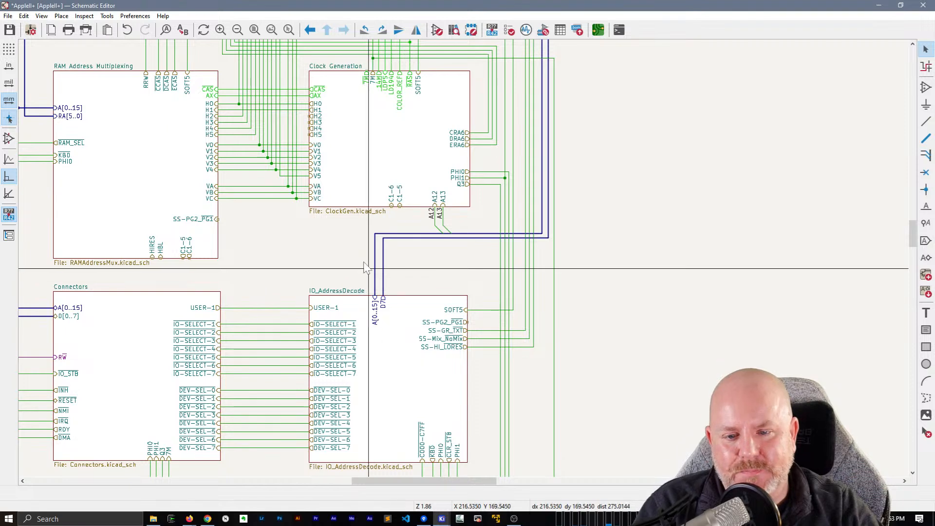
{"action": "left_click", "coordinate": [218, 219]}
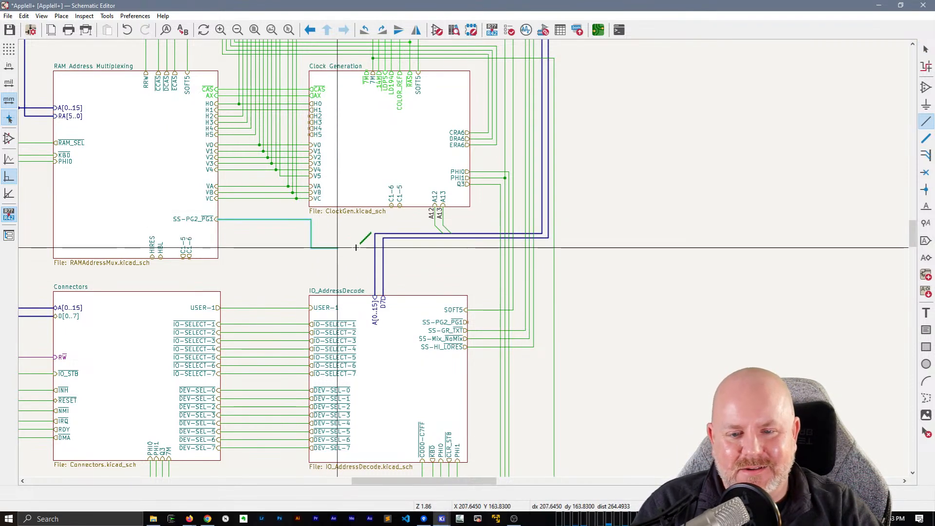
{"action": "left_click", "coordinate": [311, 247]}
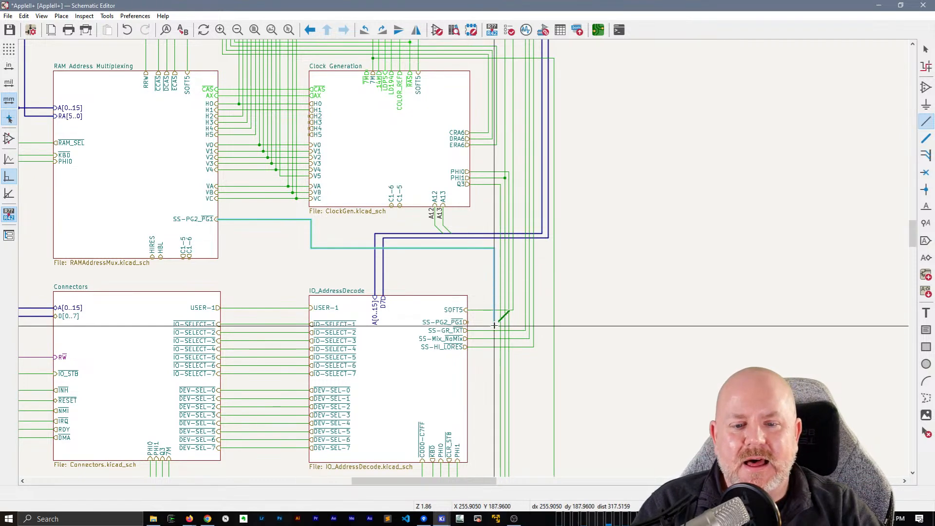
- Finish the SS-PG2_PG1 wire from the RAM Address Multiplexing sheet at the matching pin on the IO_AddressDecode sheet
{"action": "scroll", "coordinate": [479, 323], "scroll_direction": "up", "scroll_amount": 3}
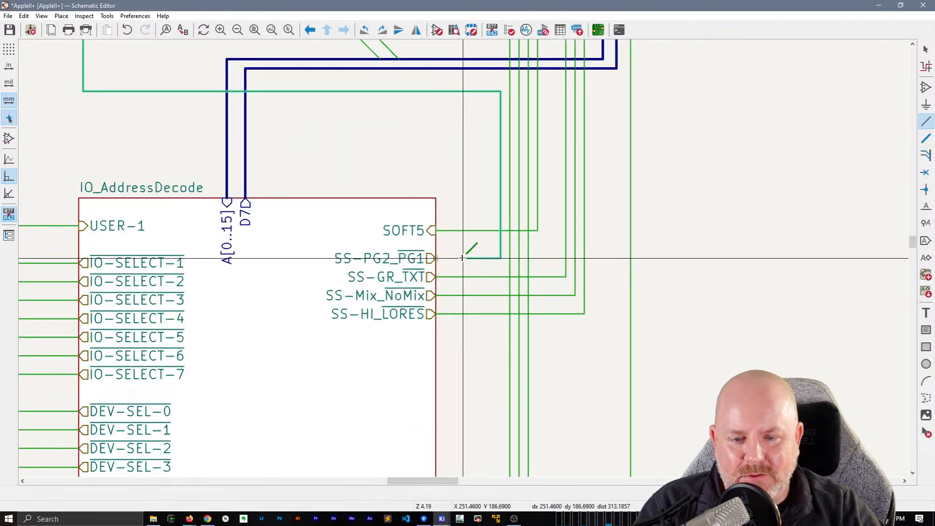
{"action": "left_click", "coordinate": [437, 259]}
{"action": "scroll", "coordinate": [424, 204], "scroll_direction": "down", "scroll_amount": 4}
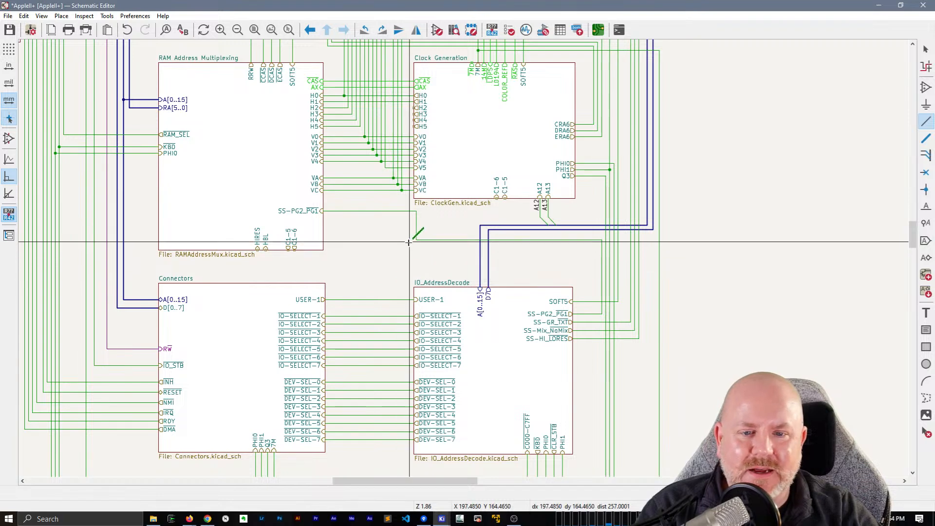
- Move the RAM Address Multiplexing sheet's C1-6 pin to its right edge and lower the SS-PG2_PG1 pin so its wire runs straight
{"action": "scroll", "coordinate": [408, 242], "scroll_direction": "up", "scroll_amount": 2}
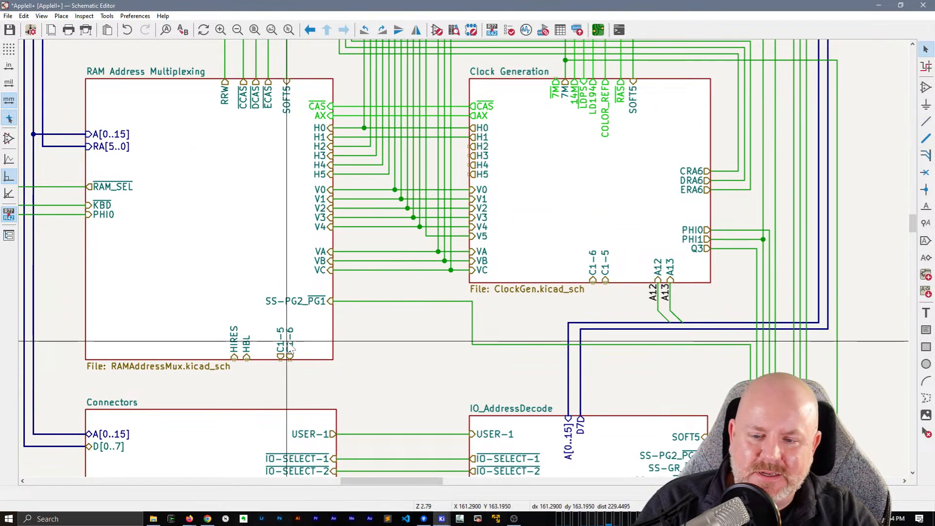
{"action": "left_click", "coordinate": [291, 347]}
{"action": "left_click_drag", "start_coordinate": [291, 347], "coordinate": [333, 346]}
{"action": "left_click", "coordinate": [335, 301]}
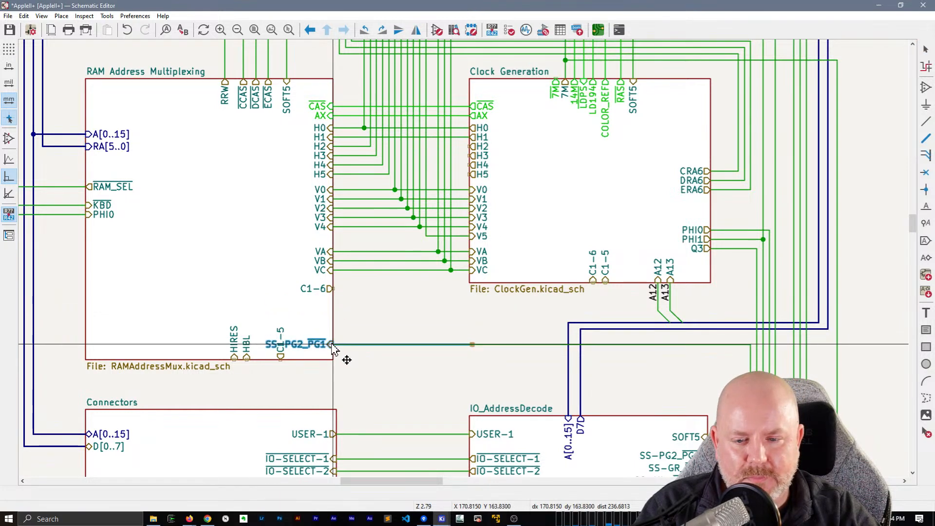
{"action": "left_click", "coordinate": [333, 345]}
- Move the C1-5 pin to the right edge of the RAM Address Multiplexing sheet and place the C1-6 pin directly above it
{"action": "left_click", "coordinate": [308, 317]}
{"action": "left_click", "coordinate": [283, 335]}
{"action": "key", "text": "g"}
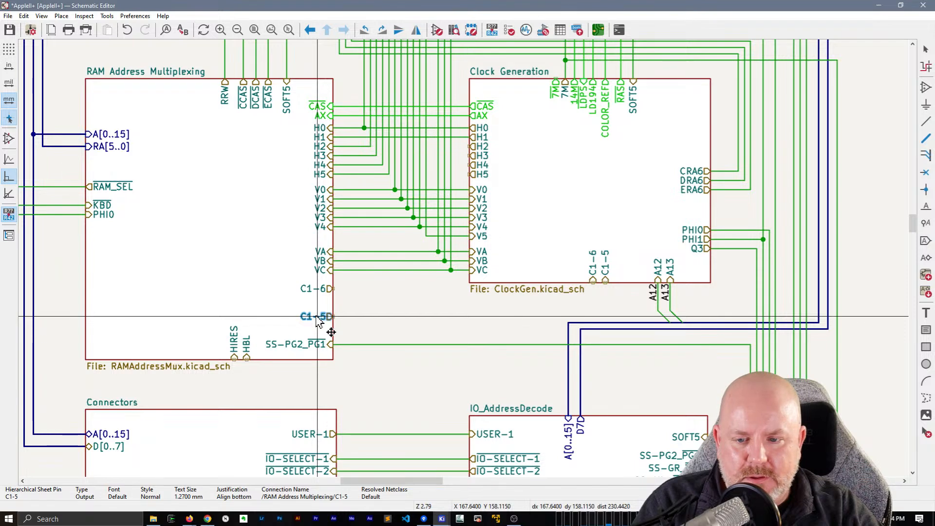
{"action": "left_click", "coordinate": [317, 318]}
{"action": "left_click", "coordinate": [326, 291]}
{"action": "key", "text": "g"}
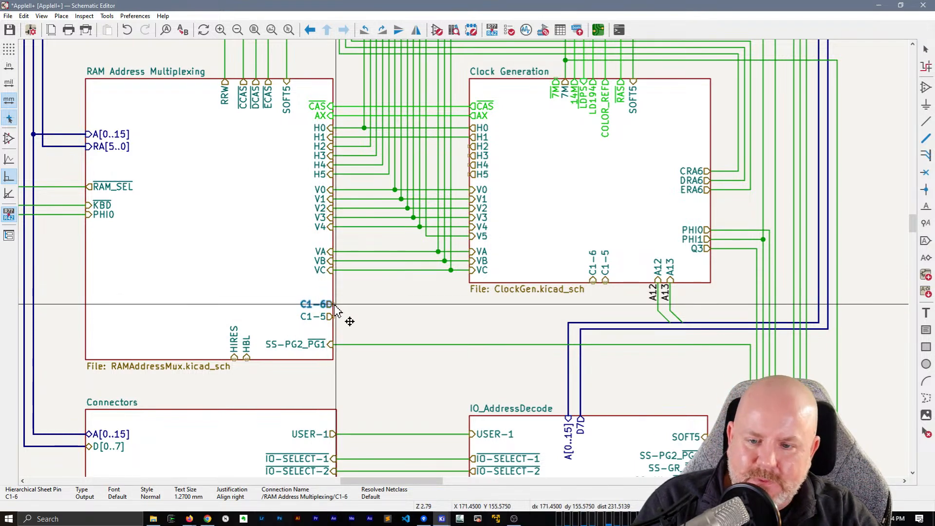
{"action": "left_click", "coordinate": [336, 304]}
- Wire the C1-6 and C1-5 pins of the RAM Address Multiplexing sheet to the matching pins on the Clock Generation sheet
{"action": "key", "text": "w"}
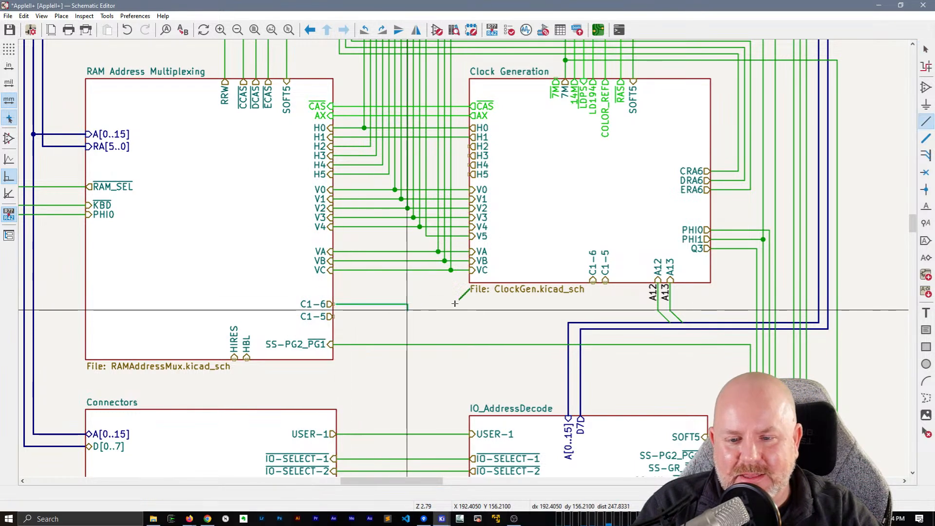
{"action": "left_click", "coordinate": [593, 281]}
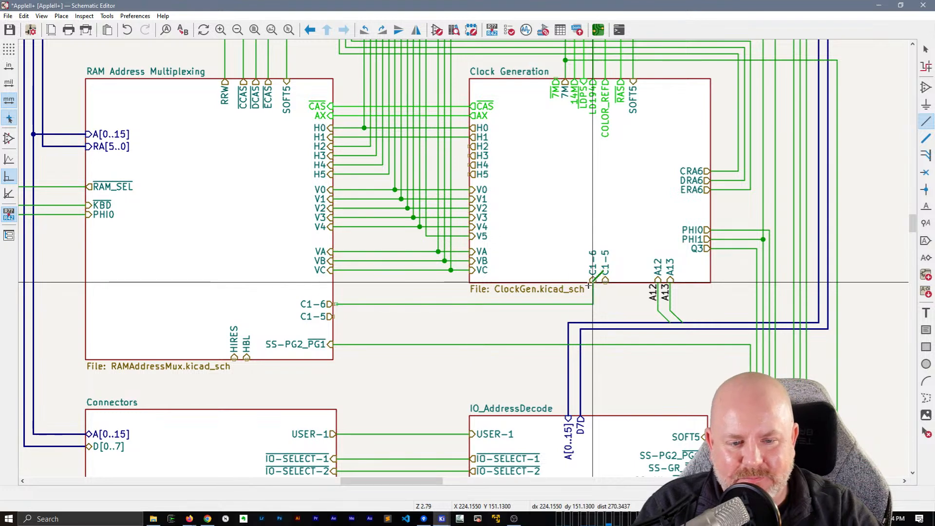
{"action": "scroll", "coordinate": [409, 304], "scroll_direction": "up", "scroll_amount": 2}
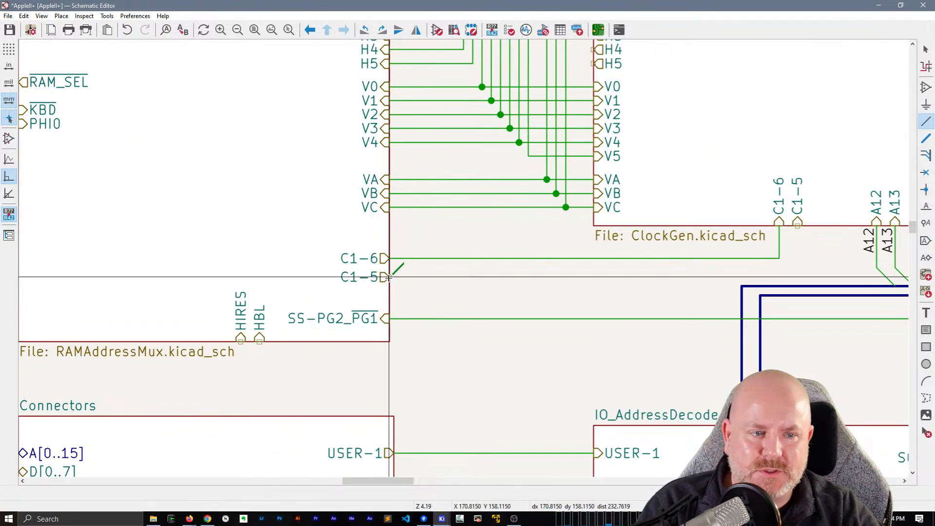
{"action": "left_click", "coordinate": [388, 277]}
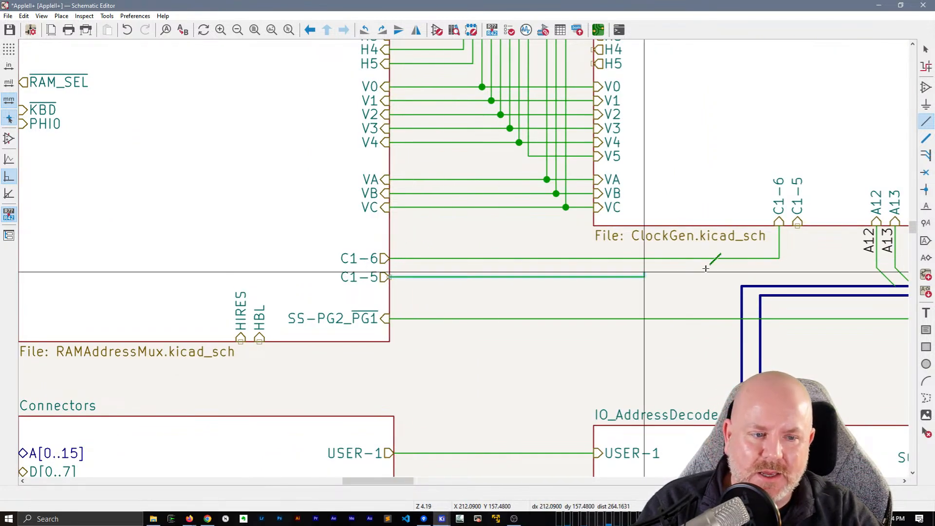
{"action": "left_click", "coordinate": [798, 225]}
{"action": "scroll", "coordinate": [424, 214], "scroll_direction": "down", "scroll_amount": 2}
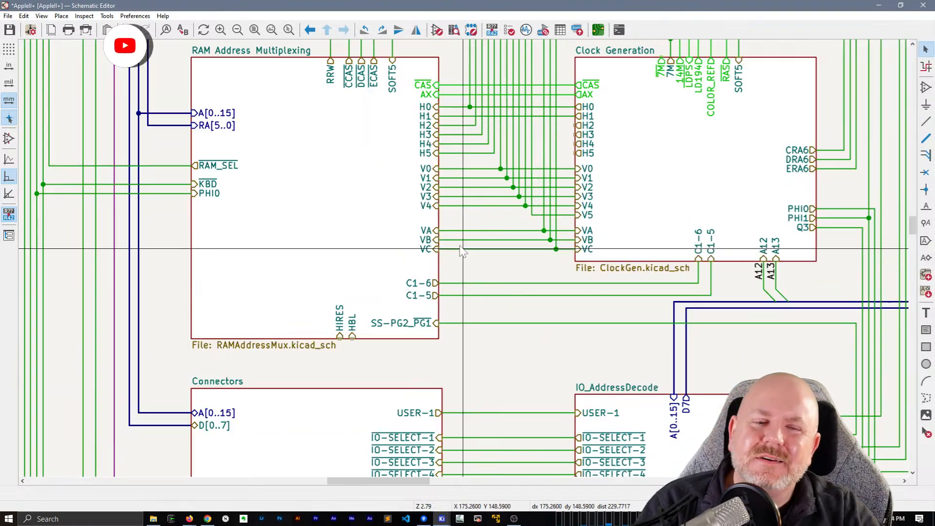
- Review the connections between the RAM Address Multiplexing, Clock Generation, Connectors and IO_AddressDecode sheets, including the C1-5 pin
{"action": "middle_click_drag", "start_coordinate": [463, 250], "coordinate": [370, 254]}
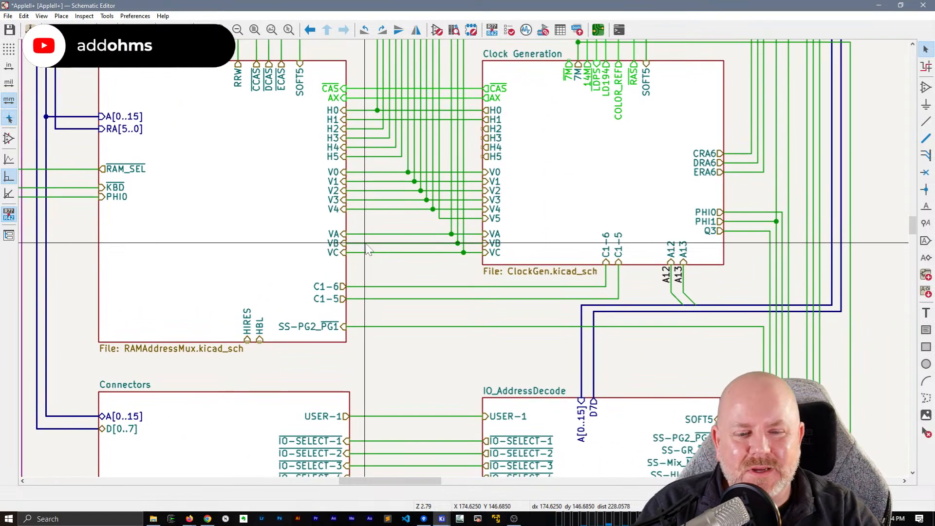
{"action": "left_click", "coordinate": [331, 302]}
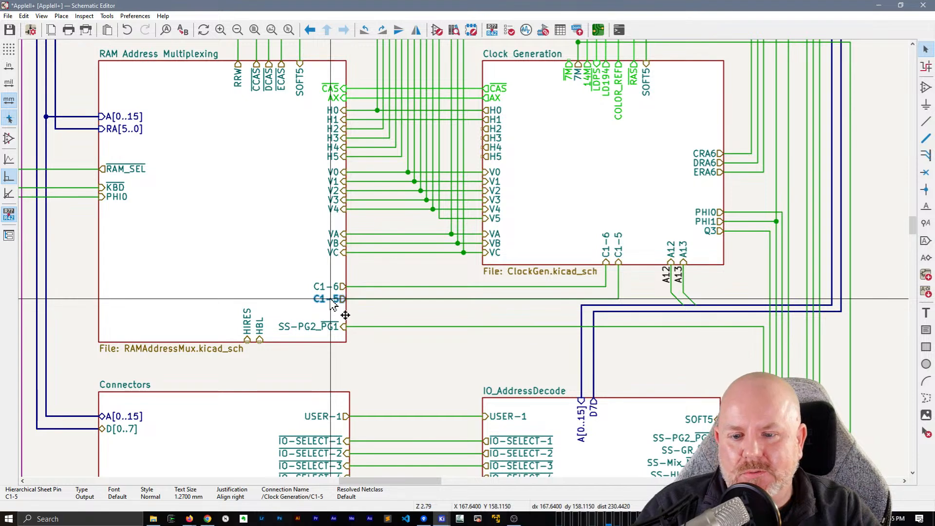
{"action": "scroll", "coordinate": [334, 305], "scroll_direction": "down", "scroll_amount": 3}
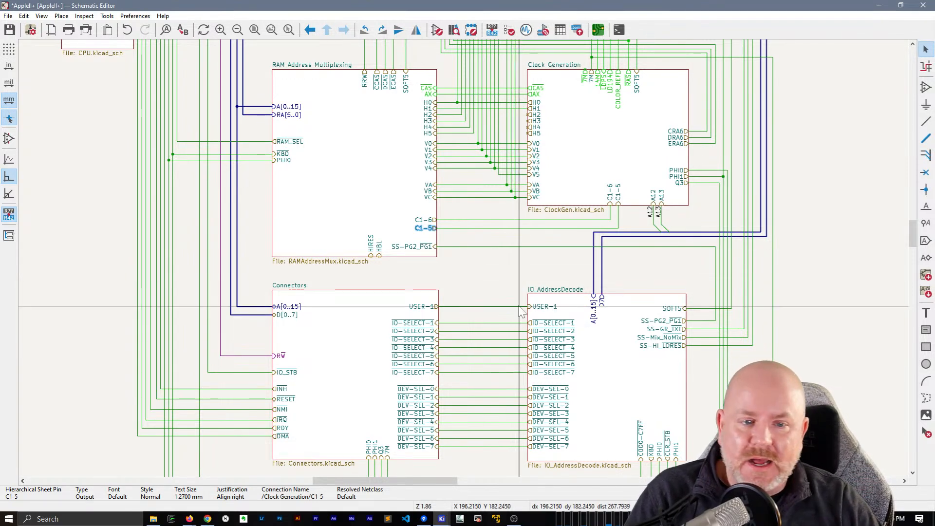
{"action": "middle_click_drag", "start_coordinate": [520, 306], "coordinate": [478, 389]}
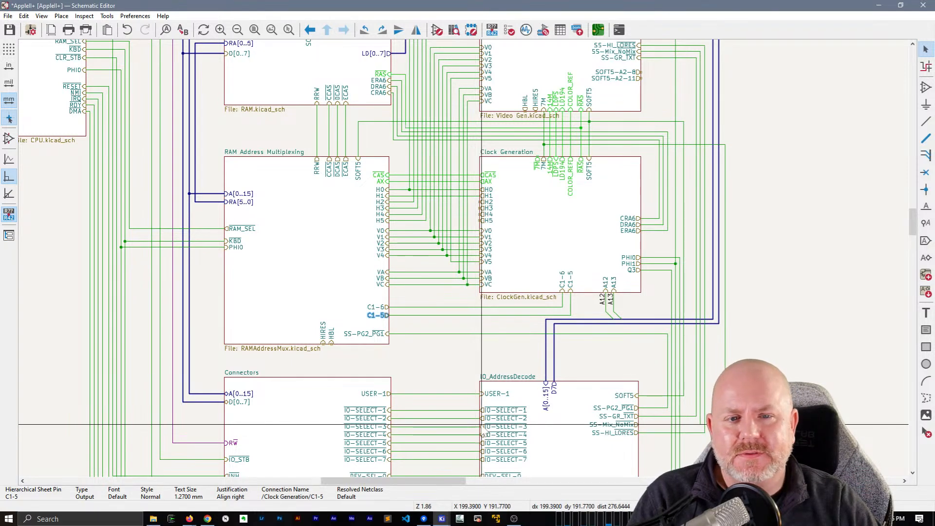
{"action": "scroll", "coordinate": [470, 385], "scroll_direction": "down", "scroll_amount": 2}
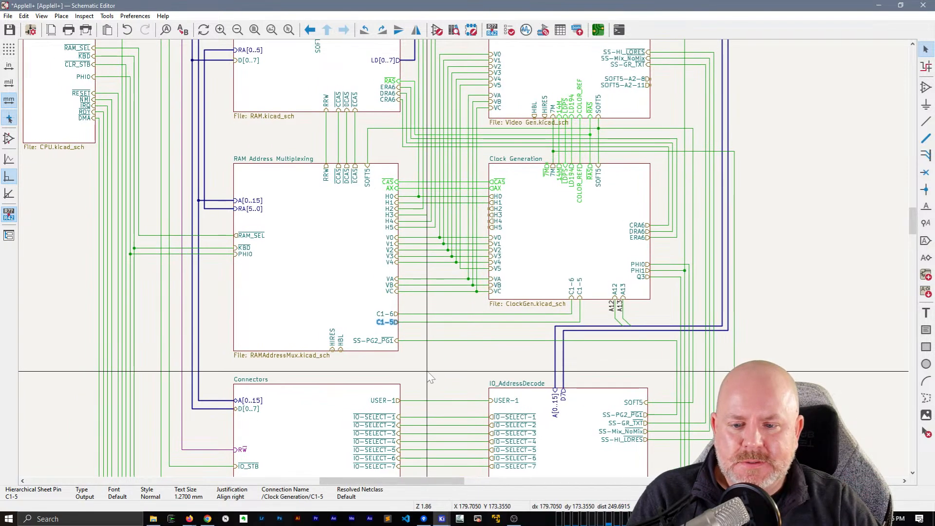
{"action": "scroll", "coordinate": [507, 154], "scroll_direction": "up", "scroll_amount": 2}
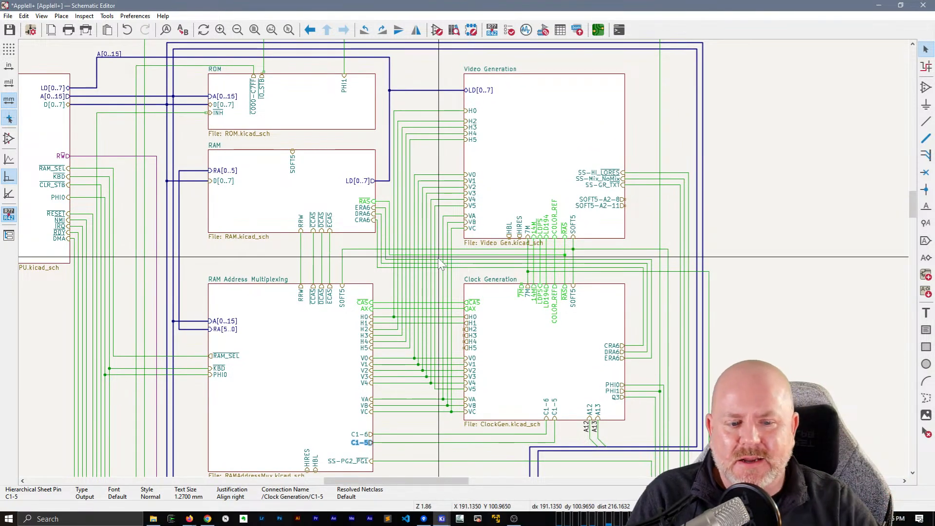
{"action": "scroll", "coordinate": [390, 370], "scroll_direction": "down", "scroll_amount": 2}
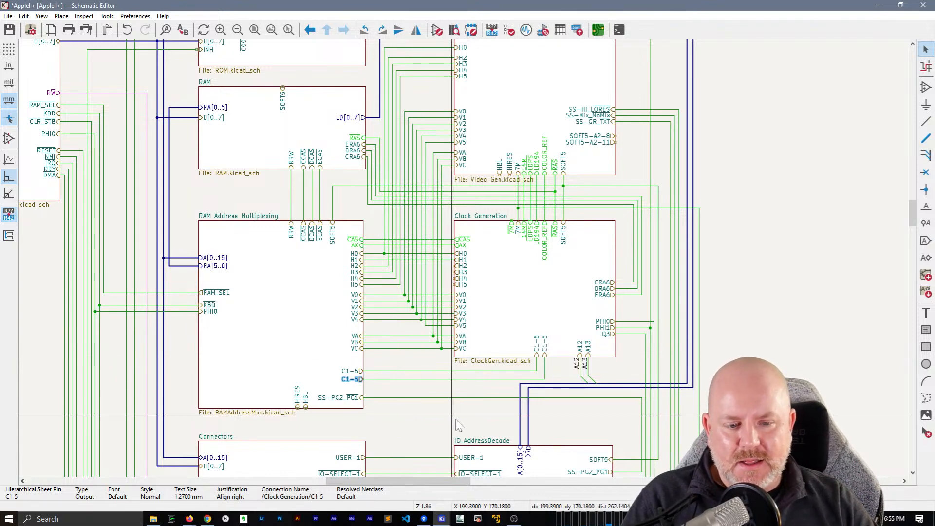
{"action": "scroll", "coordinate": [451, 217], "scroll_direction": "down", "scroll_amount": 6}
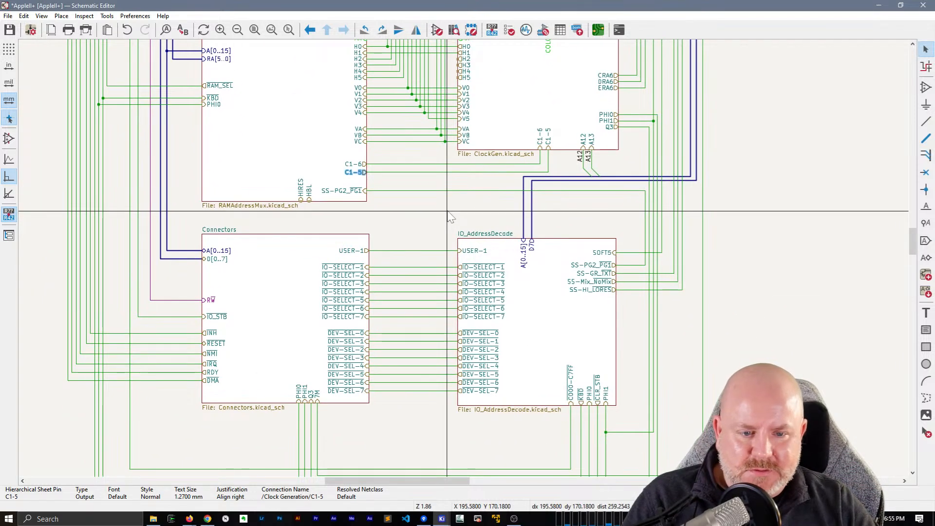
{"action": "middle_click_drag", "start_coordinate": [448, 213], "coordinate": [383, 352]}
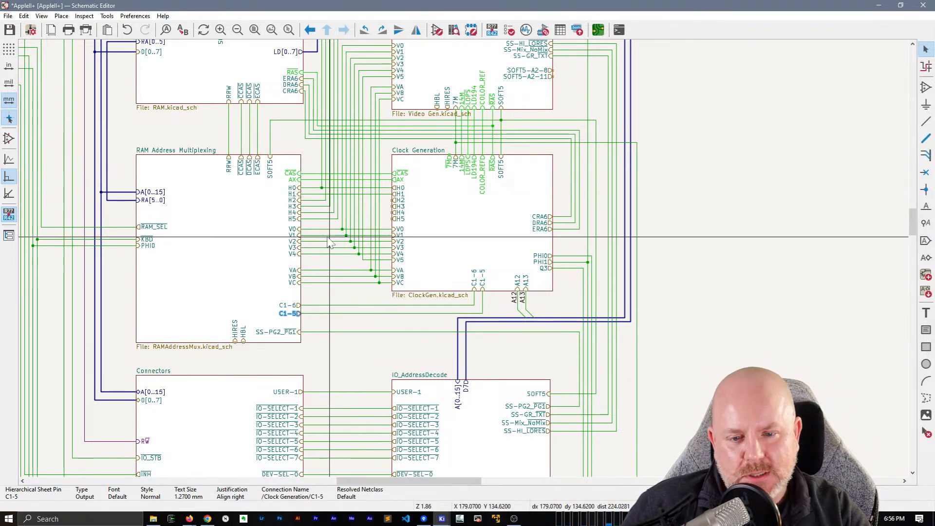
{"action": "scroll", "coordinate": [382, 328], "scroll_direction": "up", "scroll_amount": 2}
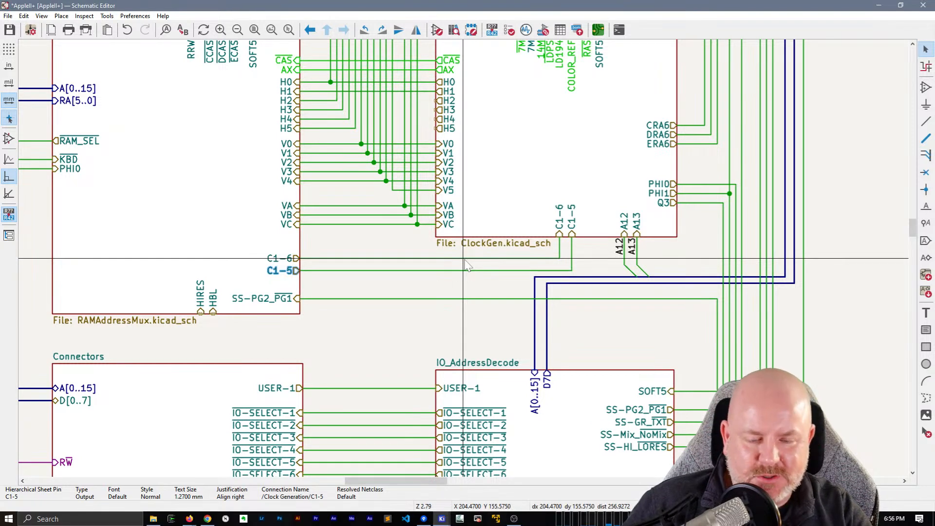
{"action": "left_click", "coordinate": [451, 272]}
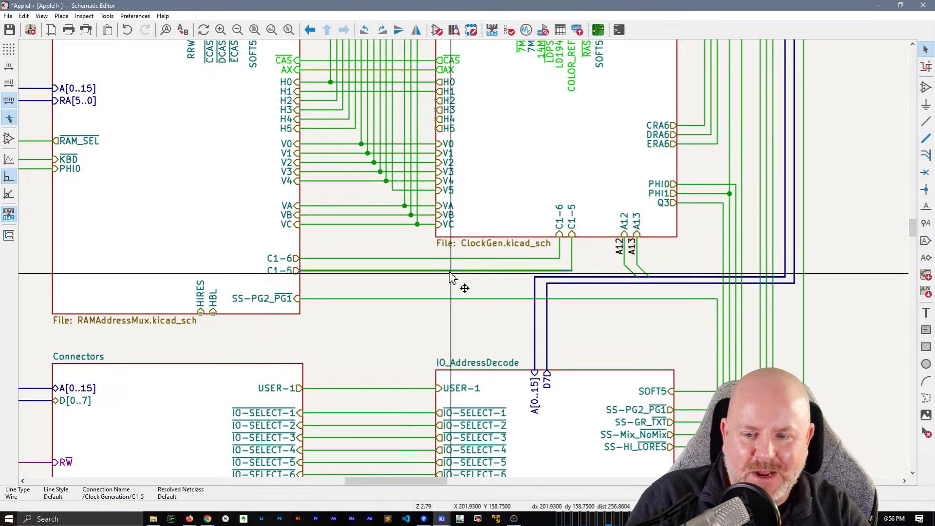
{"action": "key", "text": "g"}
{"action": "key", "text": "Escape"}
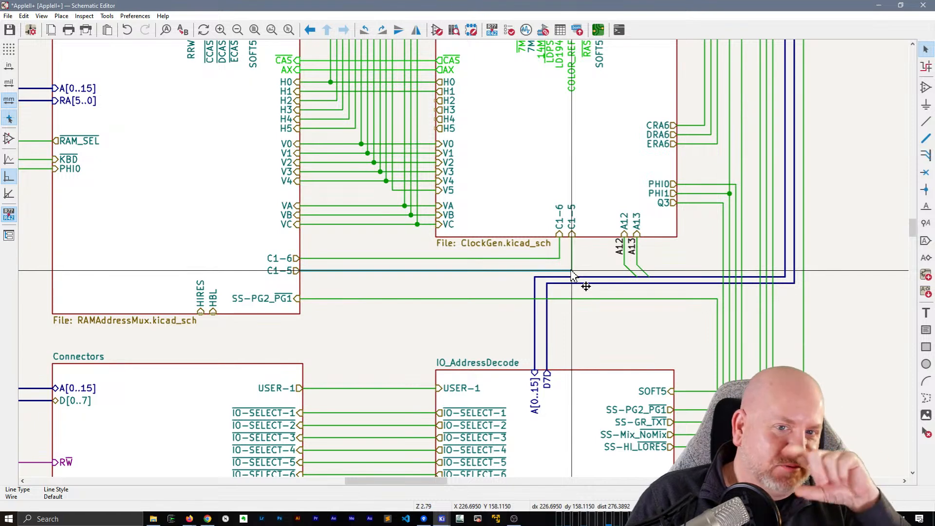
- Save the AppleII+ schematic with its new sheet connections
{"action": "scroll", "coordinate": [419, 259], "scroll_direction": "down", "scroll_amount": 2}
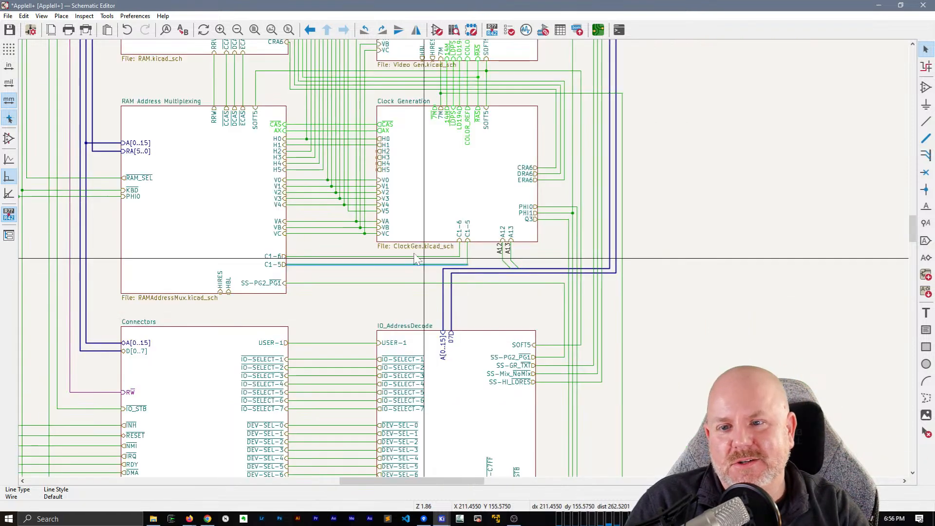
{"action": "middle_click_drag", "start_coordinate": [414, 254], "coordinate": [409, 270]}
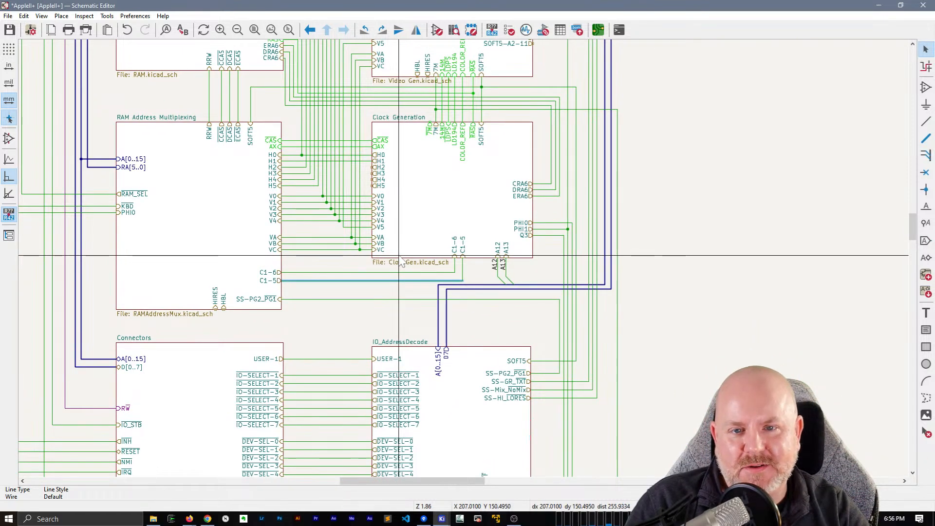
{"action": "middle_click_drag", "start_coordinate": [495, 235], "coordinate": [451, 289]}
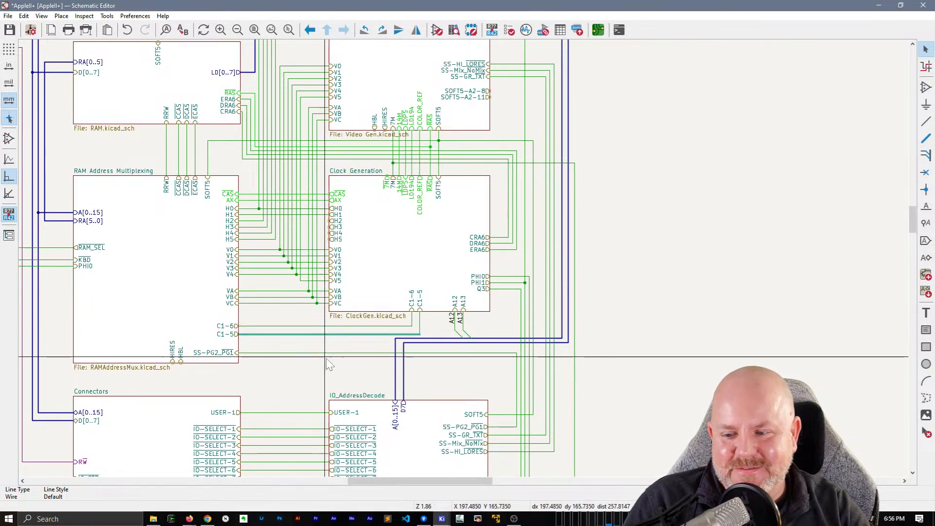
{"action": "middle_click_drag", "start_coordinate": [331, 351], "coordinate": [422, 163]}
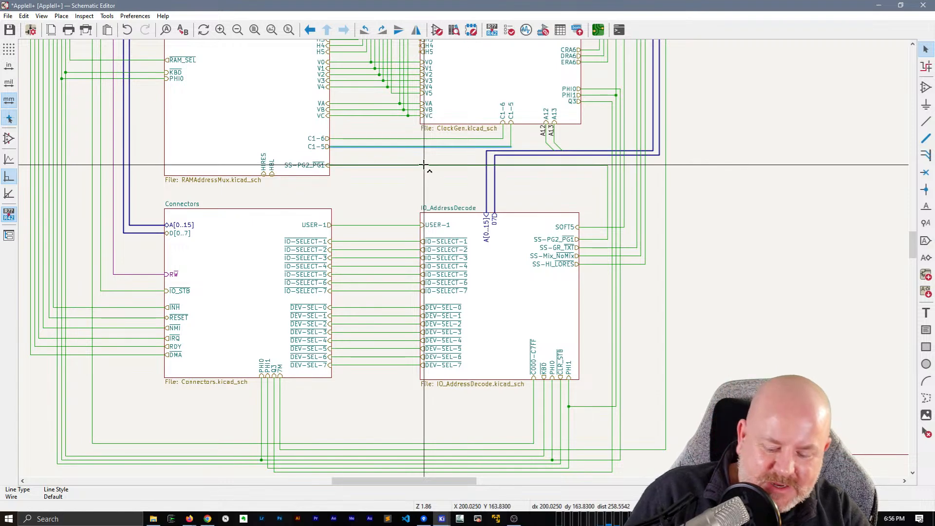
{"action": "key", "text": "ctrl+s"}
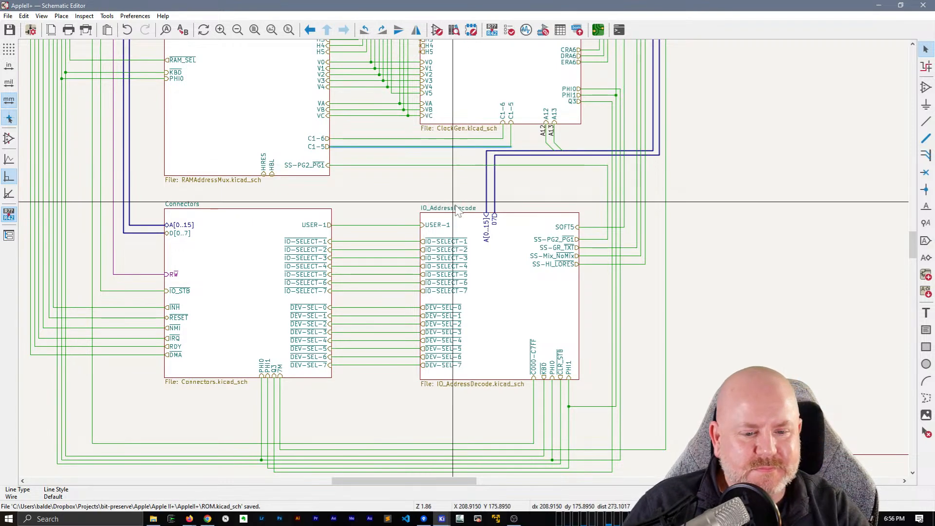
- Inspect the SOFT5-A2-8 pin on the Video Generation sheet and check the surrounding sheets for unconnected pins
{"action": "middle_click_drag", "start_coordinate": [568, 181], "coordinate": [489, 379]}
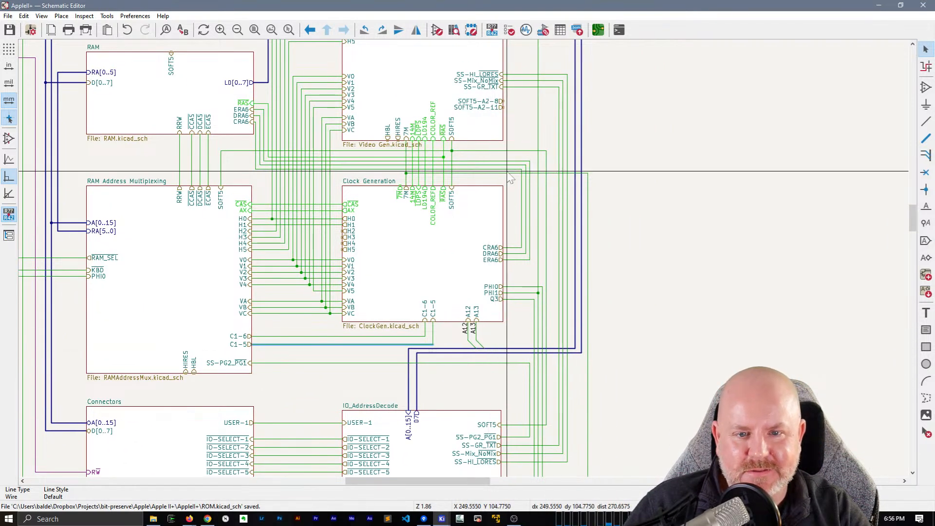
{"action": "middle_click_drag", "start_coordinate": [510, 179], "coordinate": [474, 260]}
{"action": "left_click", "coordinate": [448, 184]}
{"action": "left_click", "coordinate": [449, 184]}
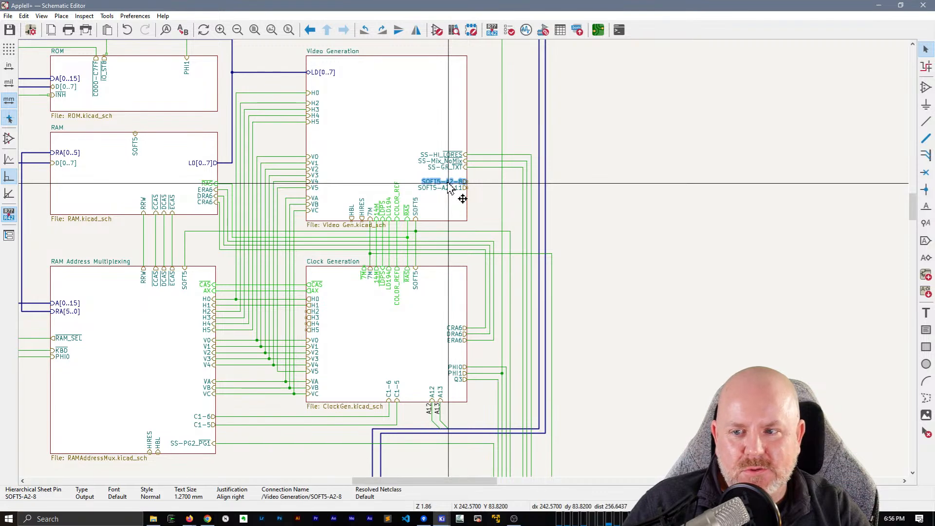
{"action": "middle_click_drag", "start_coordinate": [432, 255], "coordinate": [542, 306]}
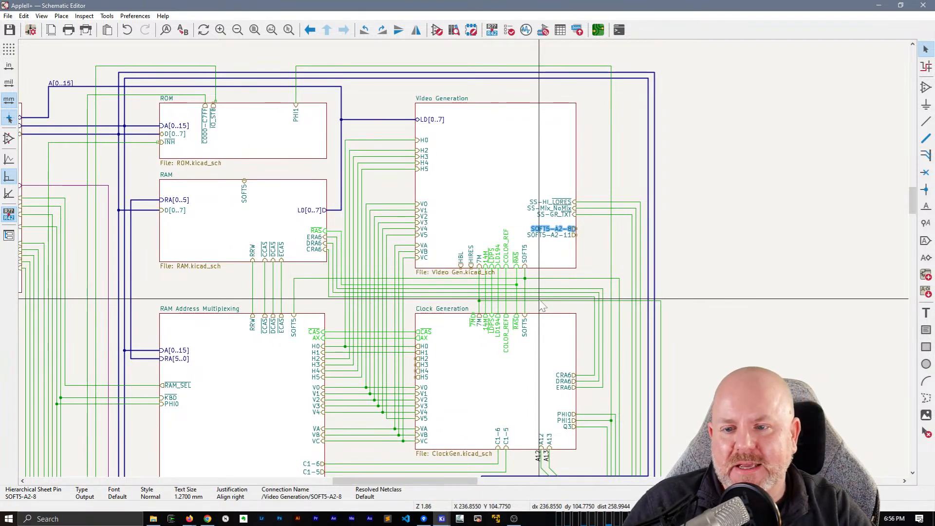
{"action": "middle_click_drag", "start_coordinate": [331, 353], "coordinate": [458, 318]}
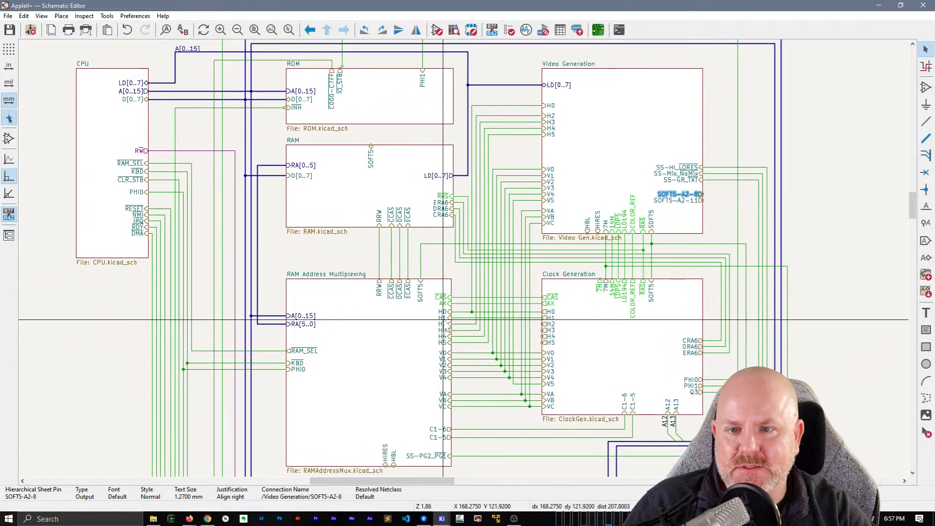
- Align the IO_STB wire with the ROM sheet's IO_STB pin and connect its loose end to that pin
{"action": "scroll", "coordinate": [406, 138], "scroll_direction": "up", "scroll_amount": 3}
{"action": "left_click", "coordinate": [334, 198]}
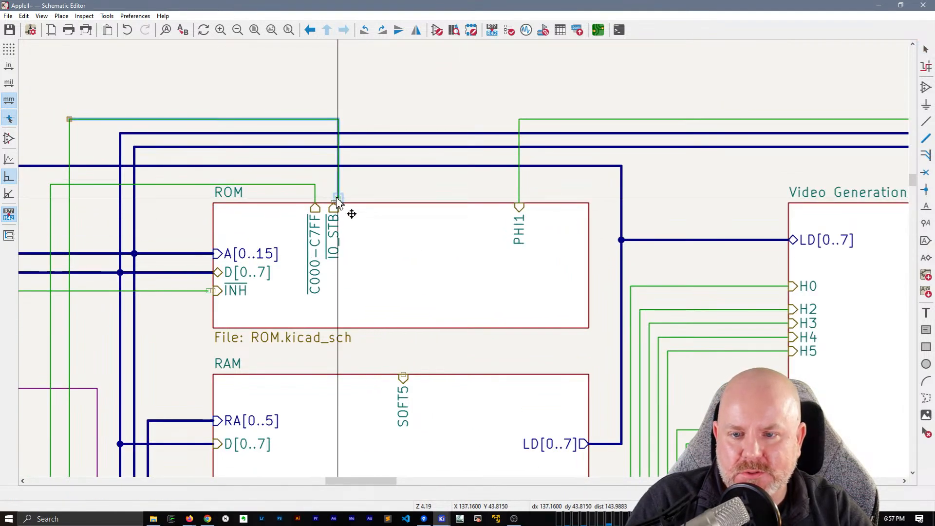
{"action": "scroll", "coordinate": [334, 194], "scroll_direction": "up", "scroll_amount": 1}
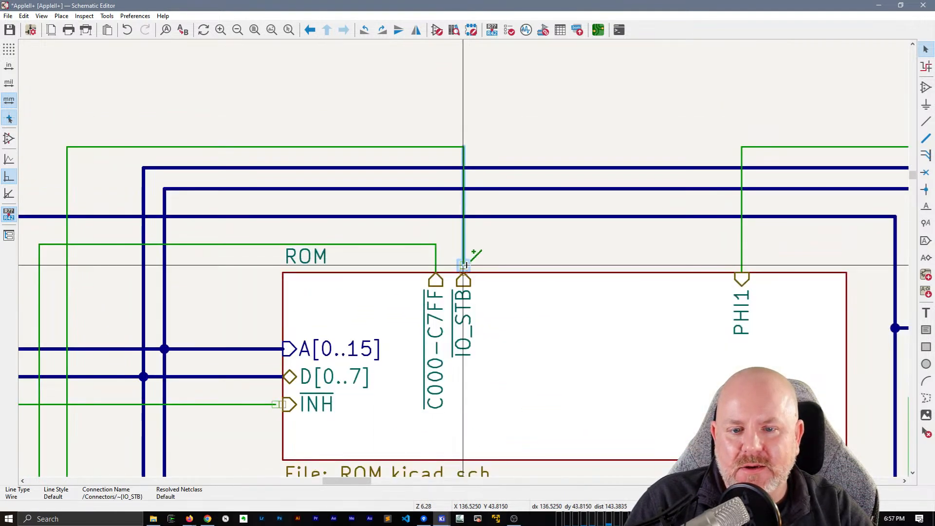
{"action": "left_click", "coordinate": [464, 266]}
{"action": "scroll", "coordinate": [464, 269], "scroll_direction": "down", "scroll_amount": 5}
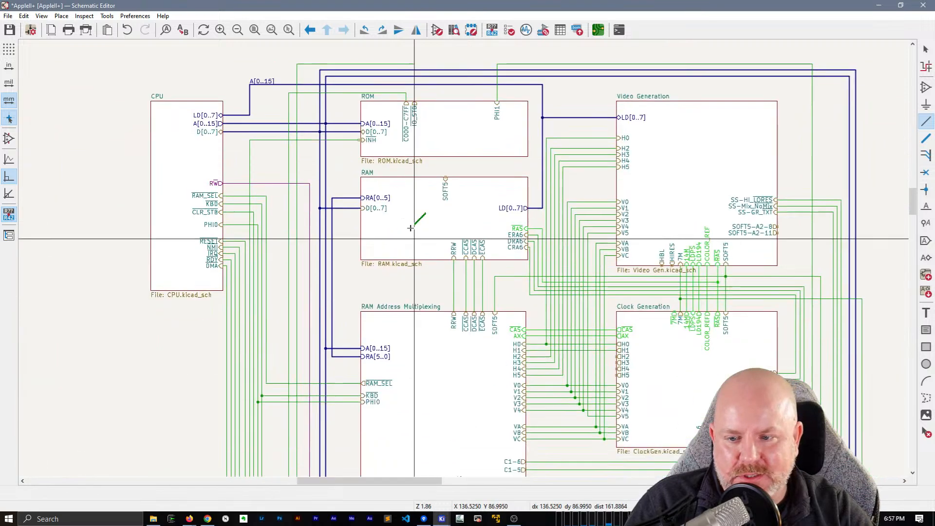
- Examine the HBL and HIRES pins on the RAM Address Multiplexing sheet and find their counterparts on the Video Generation sheet
{"action": "middle_click_drag", "start_coordinate": [411, 228], "coordinate": [352, 168]}
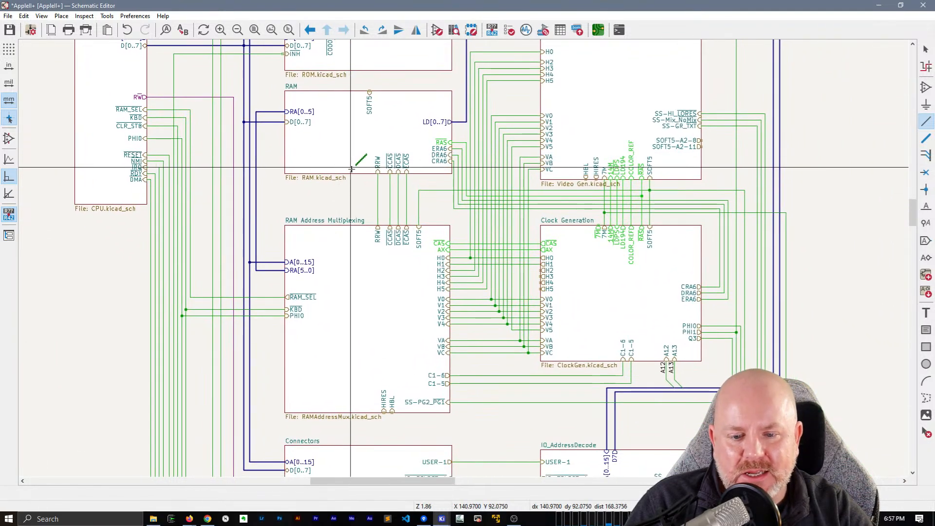
{"action": "key", "text": "Escape"}
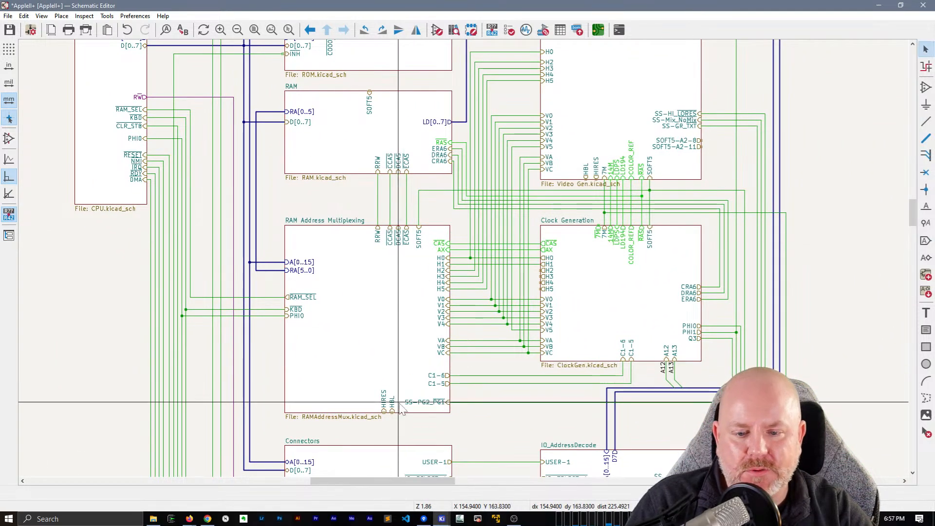
{"action": "left_click", "coordinate": [394, 405]}
{"action": "left_click", "coordinate": [392, 409]}
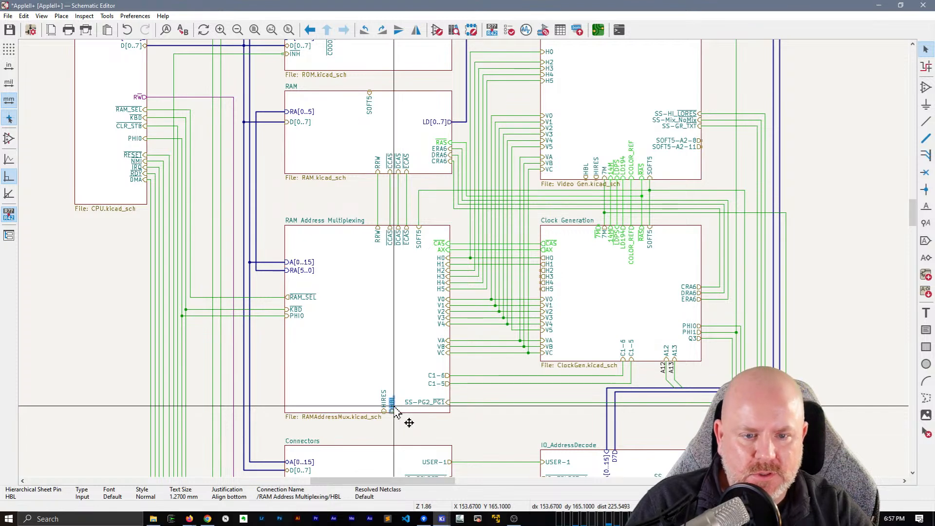
{"action": "middle_click_drag", "start_coordinate": [529, 365], "coordinate": [514, 345]}
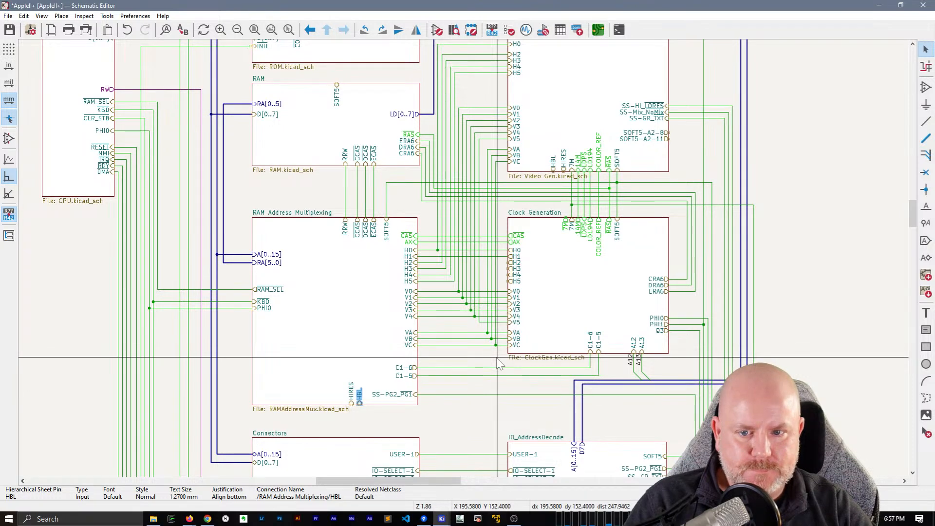
{"action": "middle_click_drag", "start_coordinate": [497, 357], "coordinate": [497, 359]}
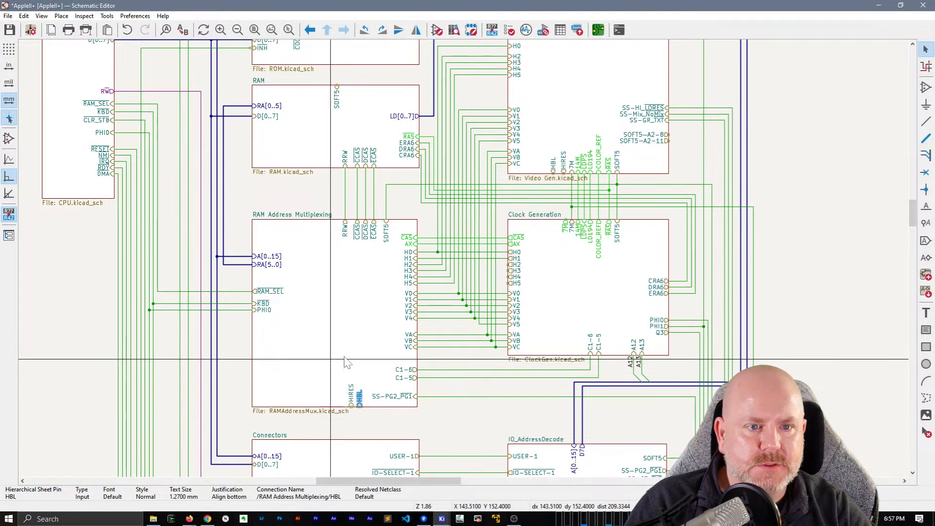
{"action": "middle_click_drag", "start_coordinate": [743, 178], "coordinate": [631, 239]}
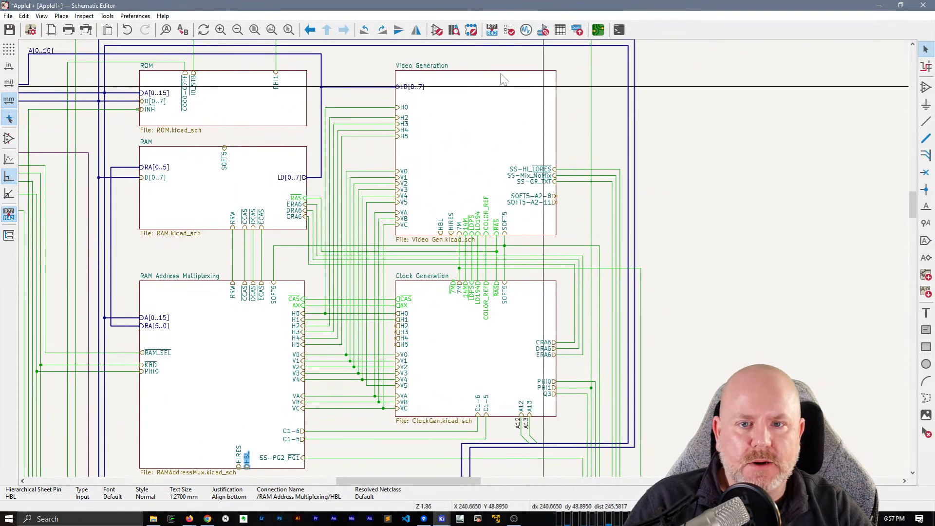
- Move the Video Generation sheet's HBL and HIRES pins to its right edge, above SS-HI_LORES, with HIRES above HBL
{"action": "left_click", "coordinate": [441, 227]}
{"action": "key", "text": "m"}
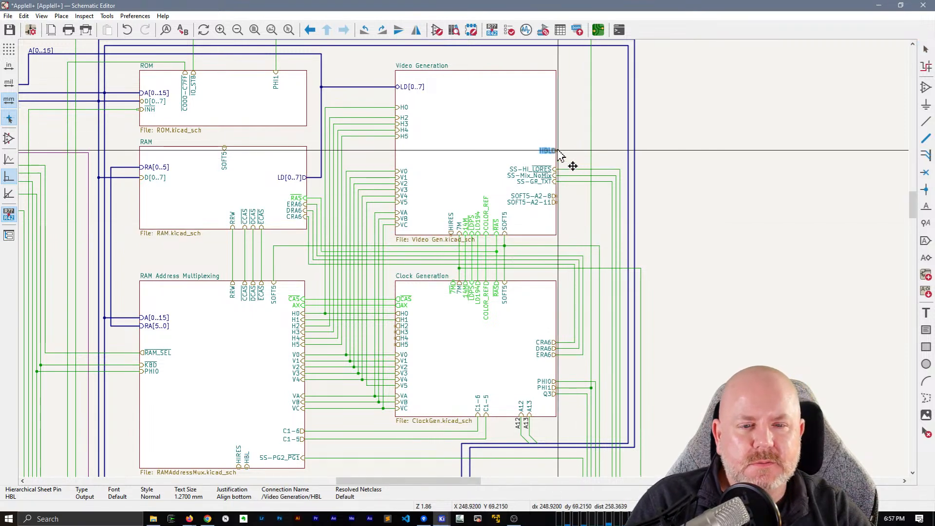
{"action": "left_click", "coordinate": [557, 150]}
{"action": "left_click", "coordinate": [450, 229]}
{"action": "key", "text": "m"}
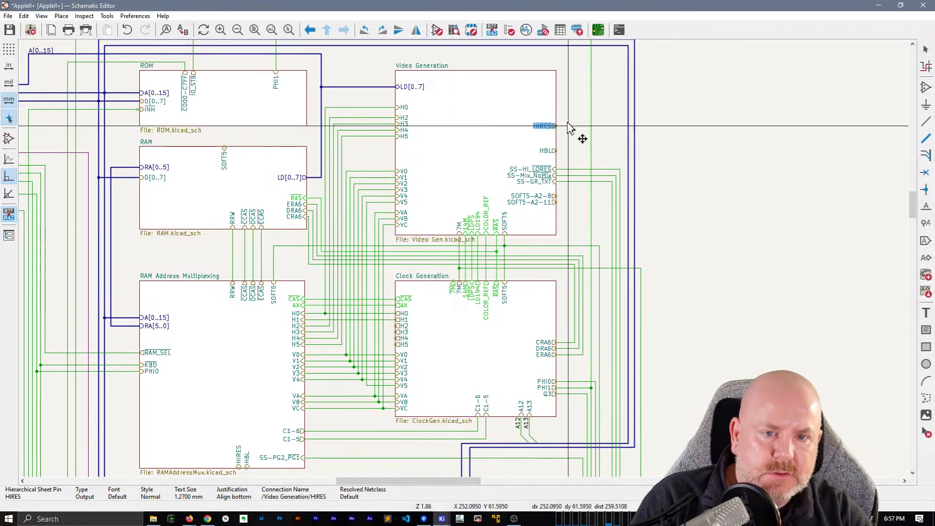
{"action": "left_click", "coordinate": [569, 146]}
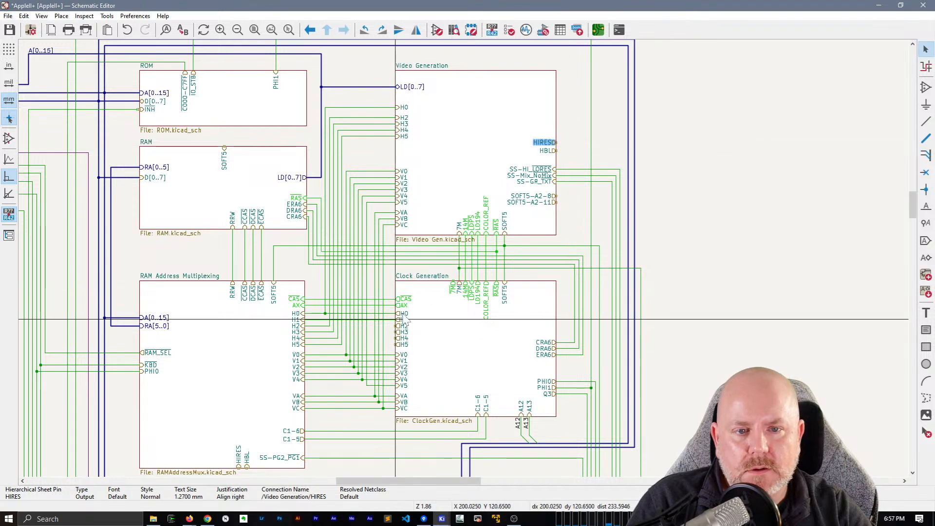
- Wire the RAM Address Multiplexing sheet's HBL pin around the outer right side to the Video Generation sheet's HBL pin
{"action": "scroll", "coordinate": [341, 341], "scroll_direction": "down", "scroll_amount": 3}
{"action": "key", "text": "w"}
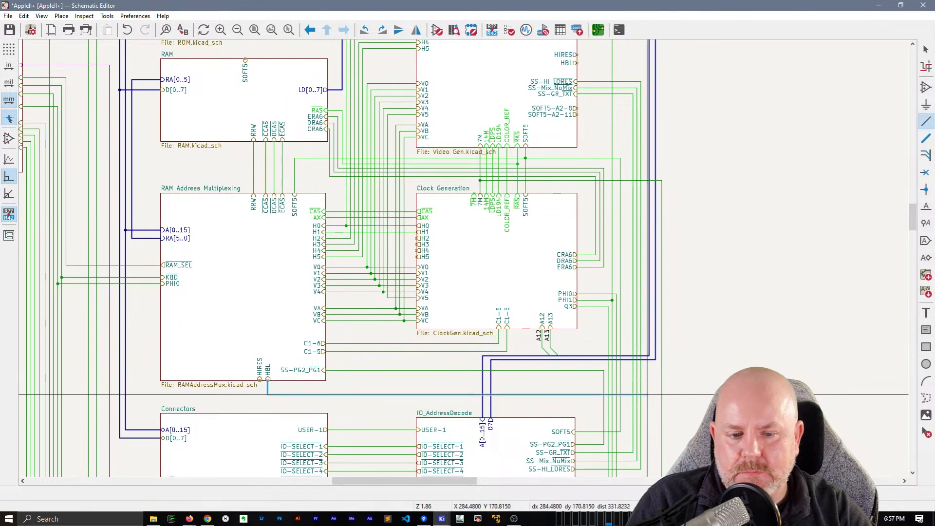
{"action": "left_click", "coordinate": [681, 62]}
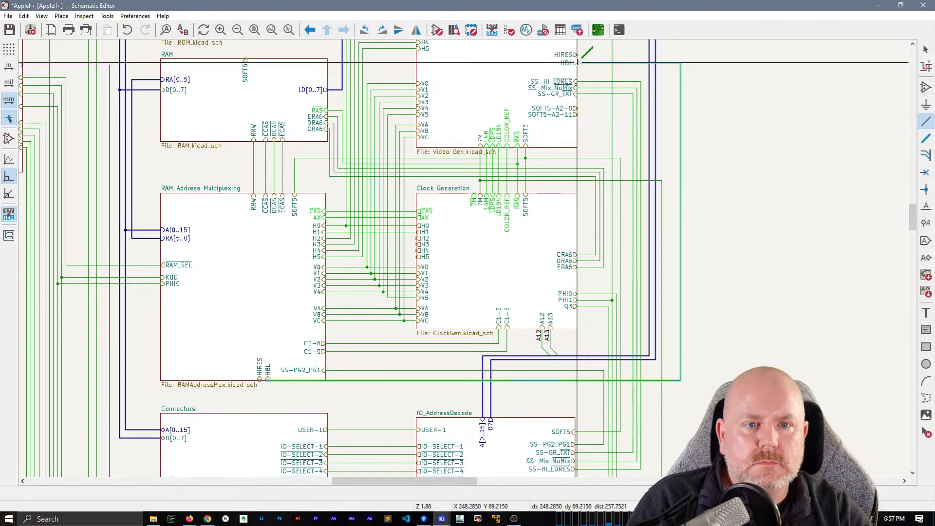
{"action": "left_click", "coordinate": [577, 63]}
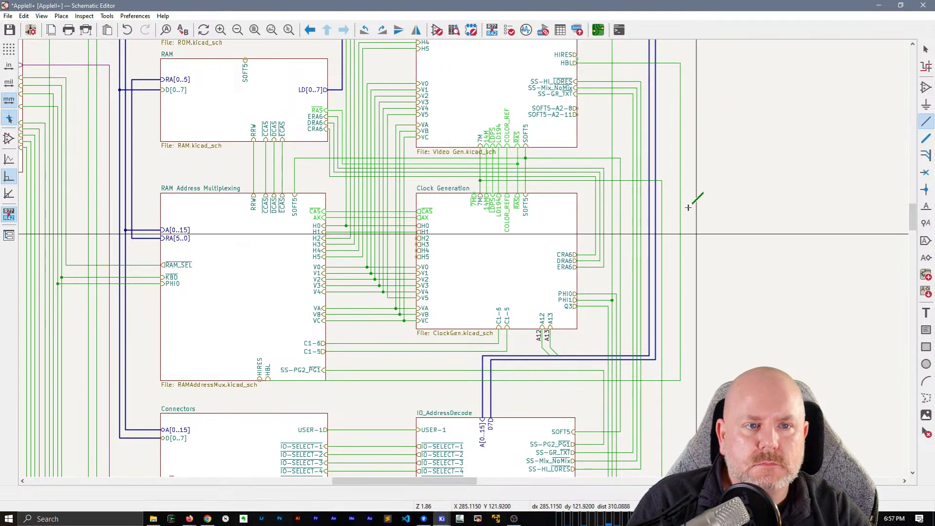
- Wire the Video Generation sheet's HIRES pin outside the HBL wire to the RAM Address Multiplexing sheet's HIRES pin
{"action": "left_click", "coordinate": [577, 55]}
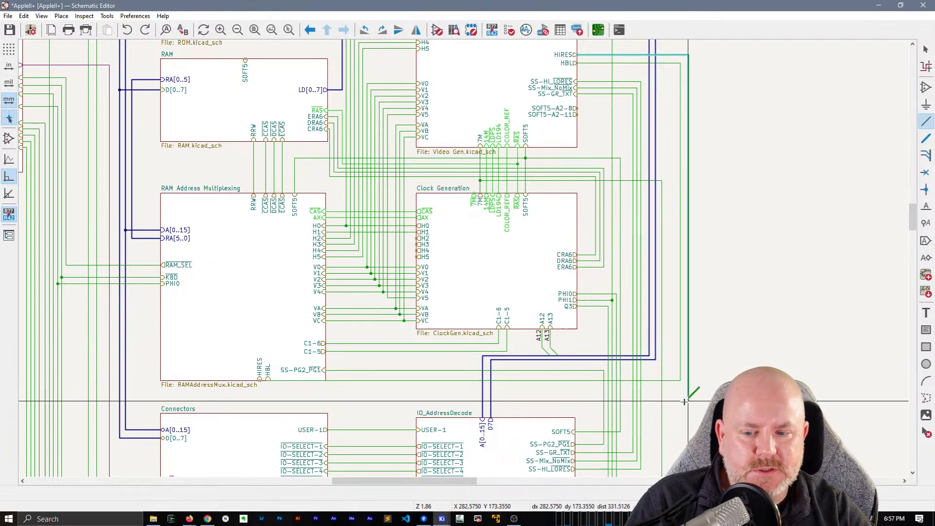
{"action": "left_click", "coordinate": [687, 409]}
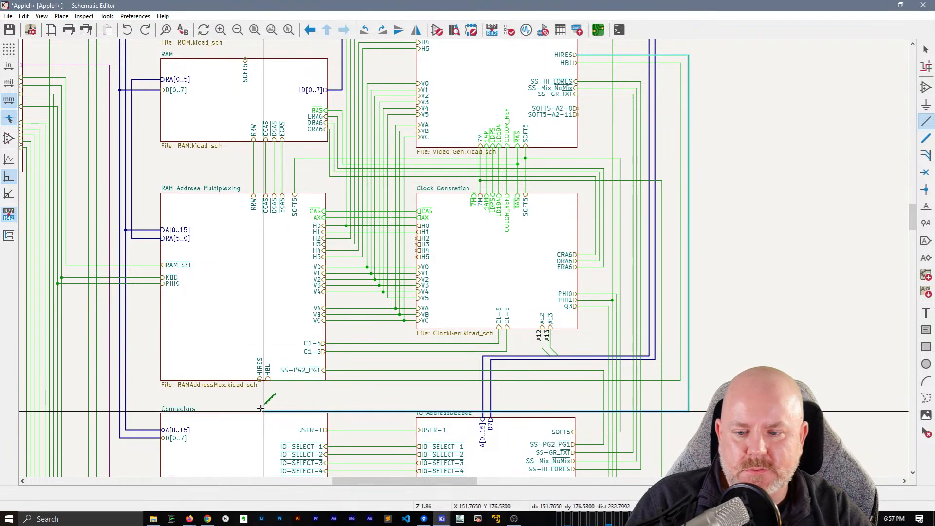
{"action": "left_click", "coordinate": [260, 381]}
{"action": "key", "text": "Escape"}
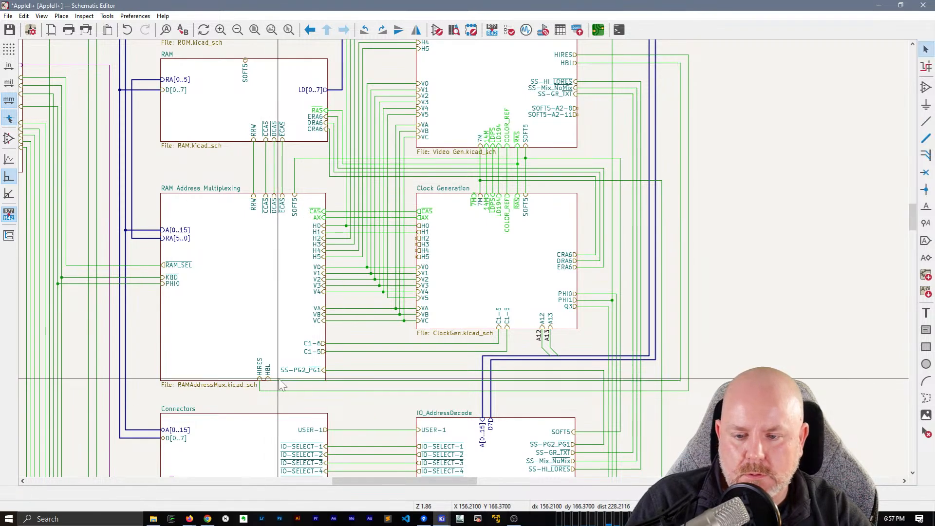
- Replace the horizontal HBL wire segment along the RAM Address Multiplexing sheet's edge with one running just below the sheet, above the HIRES wire
{"action": "left_click", "coordinate": [410, 381]}
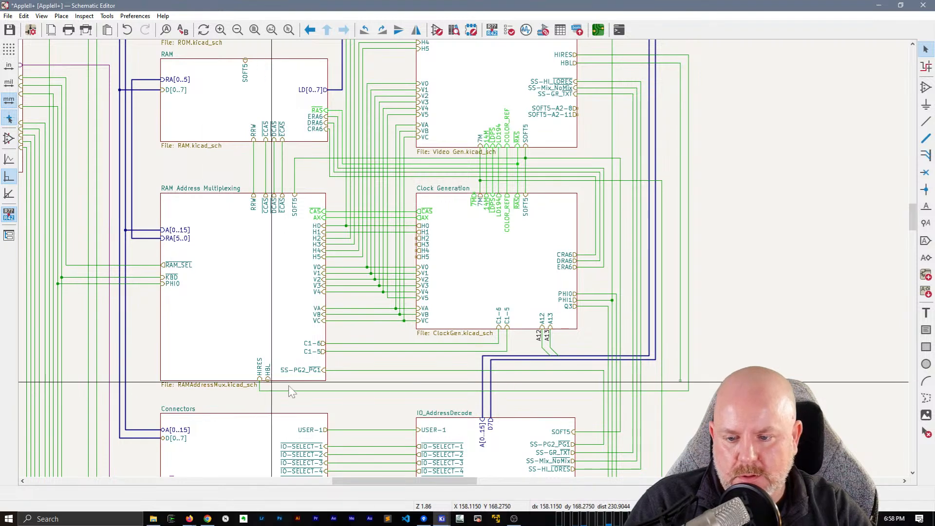
{"action": "scroll", "coordinate": [291, 386], "scroll_direction": "up", "scroll_amount": 3}
{"action": "key", "text": "w"}
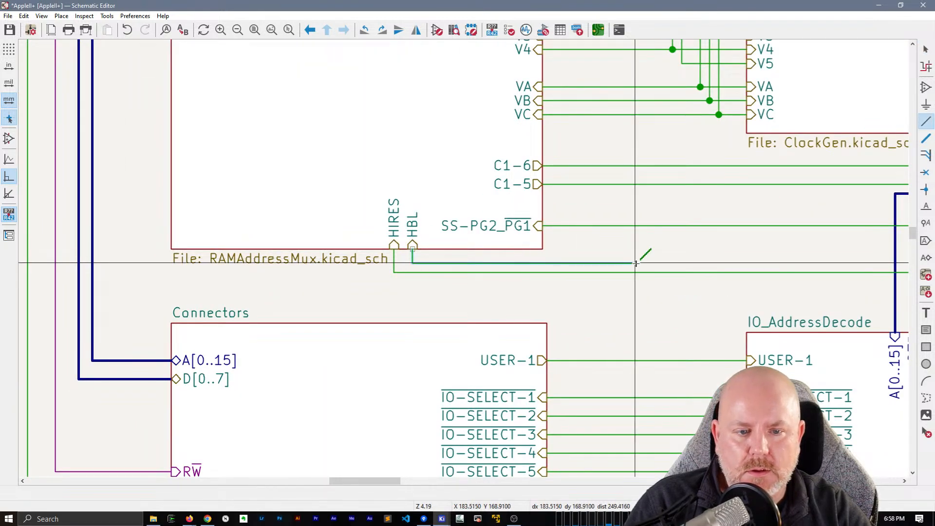
{"action": "middle_click_drag", "start_coordinate": [651, 250], "coordinate": [117, 319]}
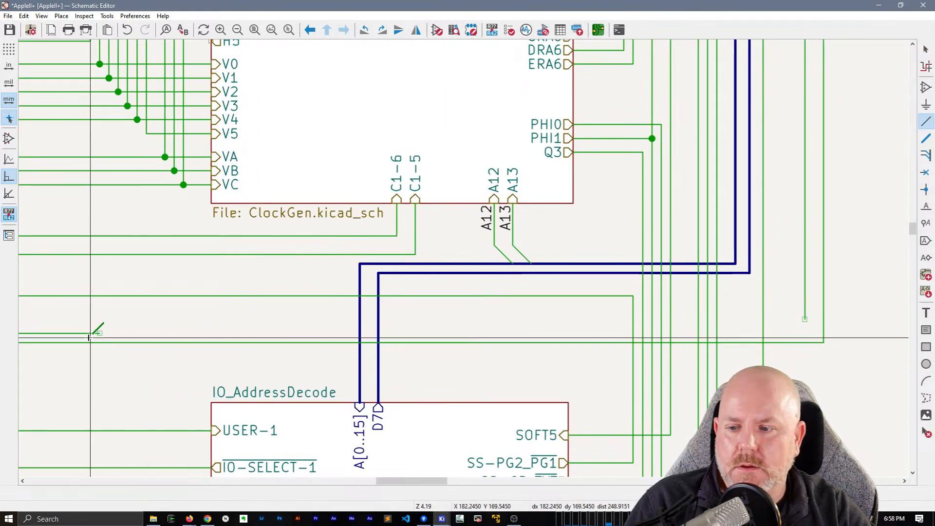
{"action": "left_click", "coordinate": [805, 319]}
- Move the RAM sheet's SOFT5 pin to its bottom edge above the RAM Address Multiplexing SOFT5 pin and wire it to the SOFT5 net
{"action": "scroll", "coordinate": [630, 277], "scroll_direction": "down", "scroll_amount": 5}
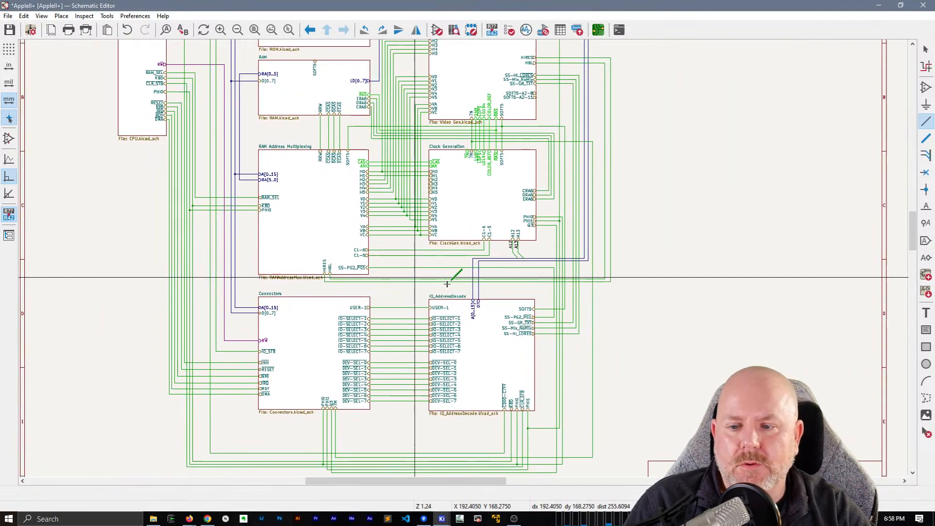
{"action": "scroll", "coordinate": [447, 284], "scroll_direction": "up", "scroll_amount": 2}
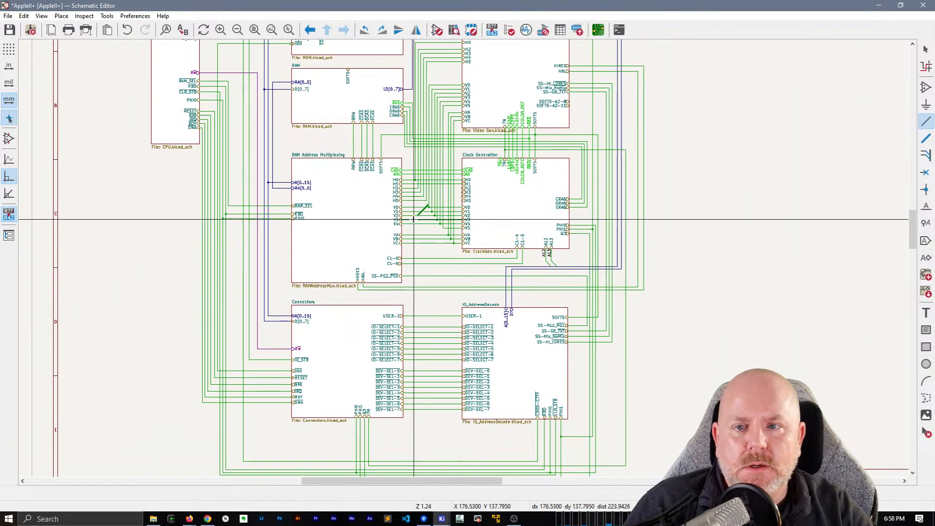
{"action": "middle_click_drag", "start_coordinate": [412, 219], "coordinate": [412, 272]}
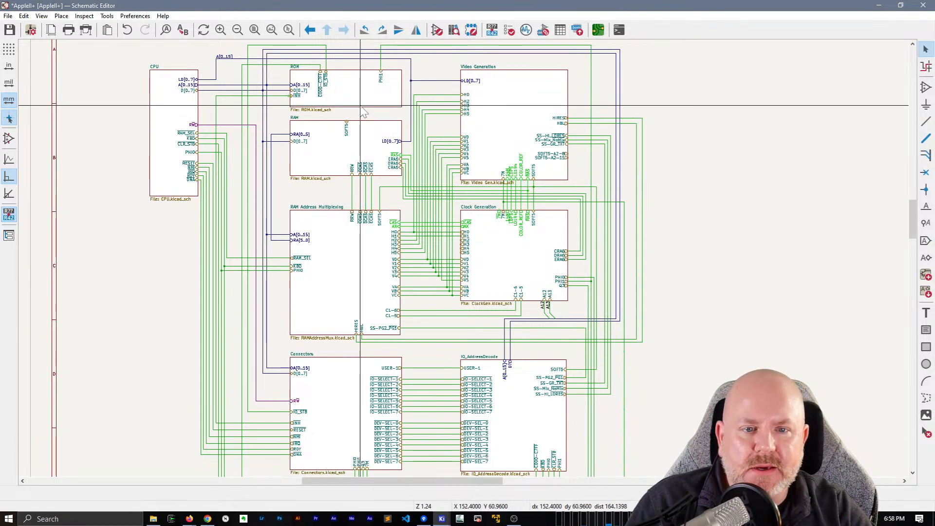
{"action": "key", "text": "Escape"}
{"action": "middle_click_drag", "start_coordinate": [361, 118], "coordinate": [341, 138]}
{"action": "scroll", "coordinate": [341, 139], "scroll_direction": "up", "scroll_amount": 3}
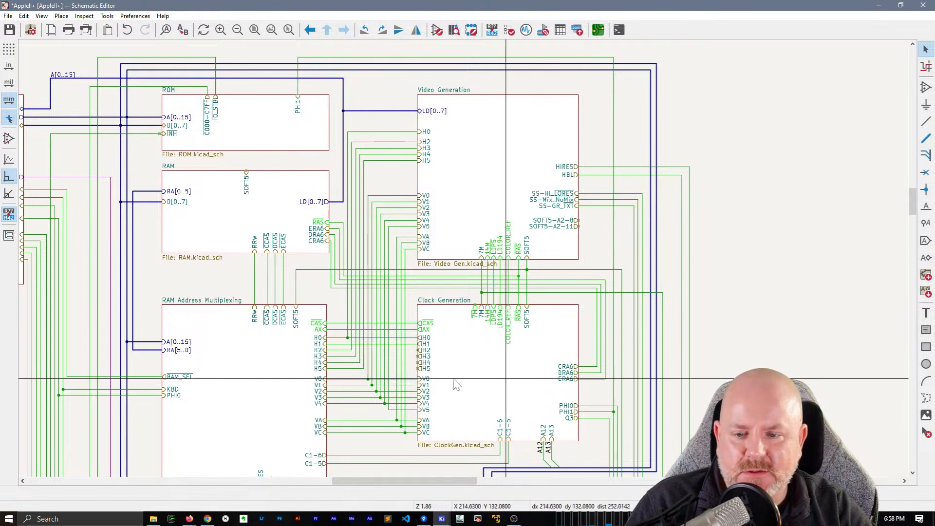
{"action": "left_click", "coordinate": [247, 184]}
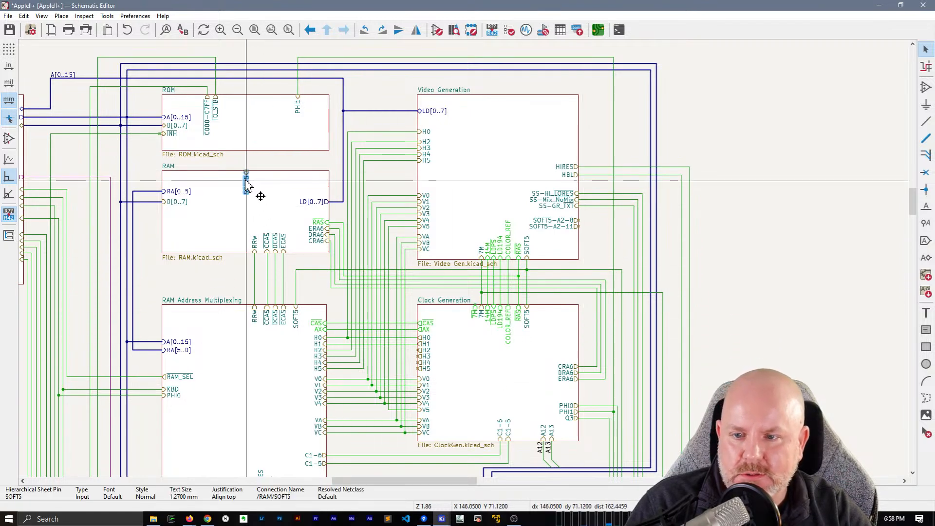
{"action": "left_click_drag", "start_coordinate": [246, 184], "coordinate": [298, 251]}
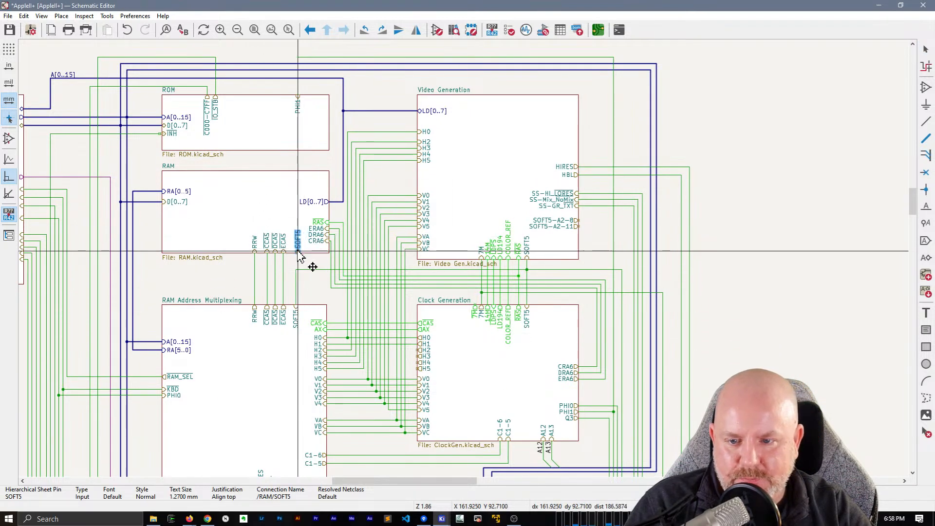
{"action": "left_click", "coordinate": [296, 252]}
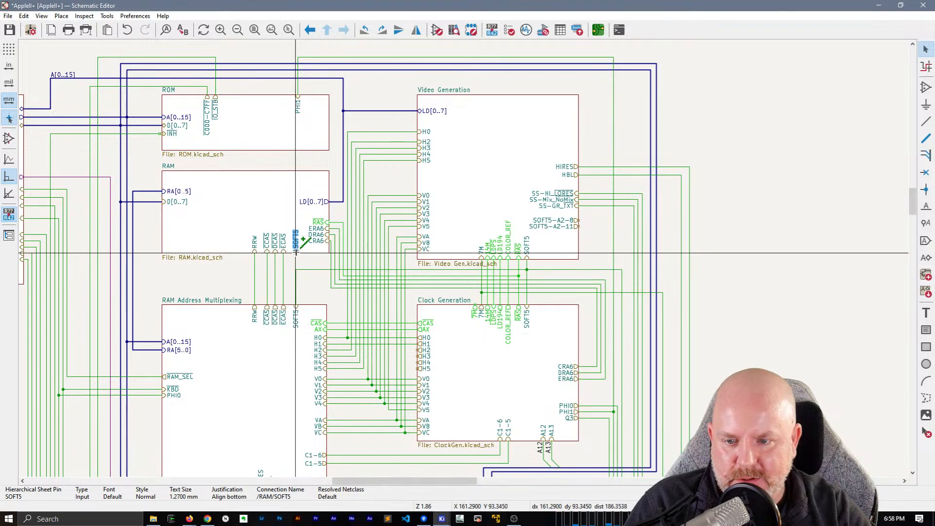
{"action": "key", "text": "w"}
{"action": "left_click", "coordinate": [295, 270]}
{"action": "key", "text": "Escape"}
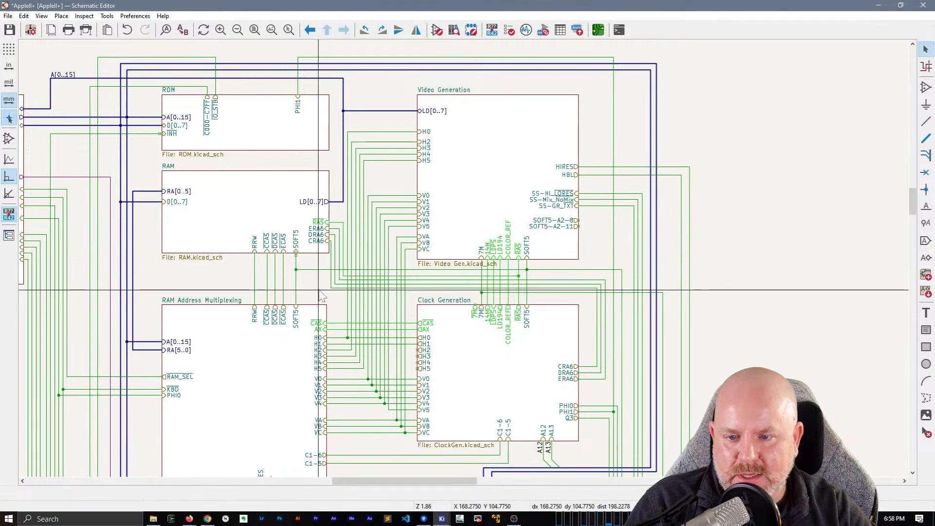
- Close the small gap between the SOFT5 wire and the RAM sheet's SOFT5 pin
{"action": "scroll", "coordinate": [295, 261], "scroll_direction": "up", "scroll_amount": 3}
{"action": "key", "text": "w"}
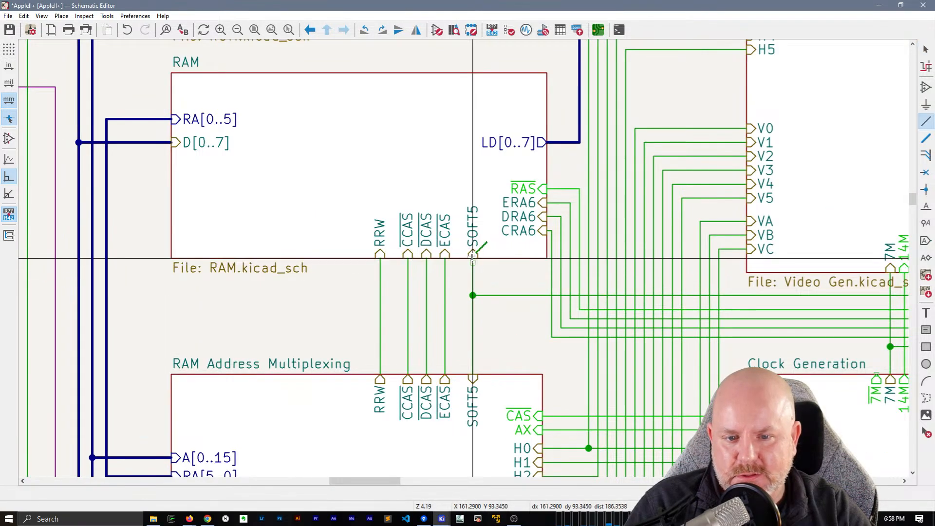
{"action": "key", "text": "Escape"}
{"action": "key", "text": "Escape"}
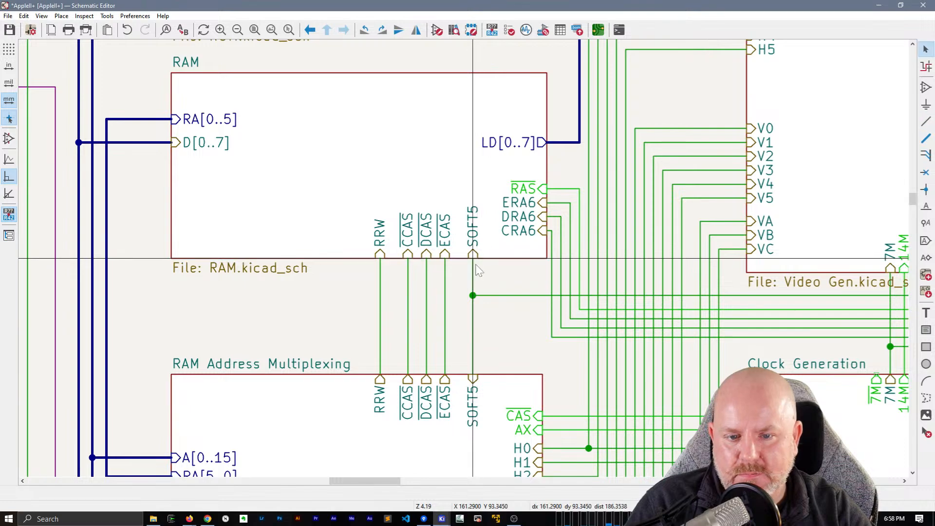
- Connect the loose end of the INH wire to the ROM sheet's INH pin
{"action": "scroll", "coordinate": [477, 266], "scroll_direction": "down", "scroll_amount": 3}
{"action": "middle_click_drag", "start_coordinate": [552, 296], "coordinate": [602, 299]}
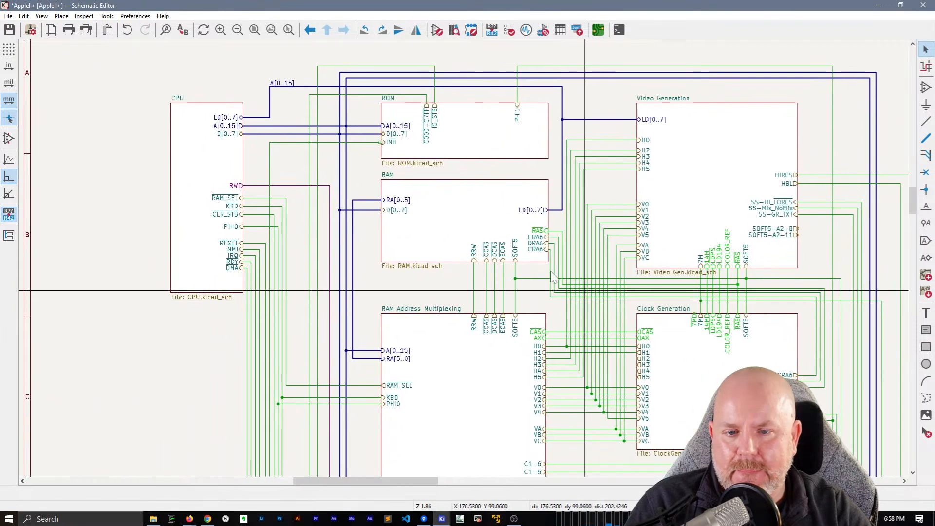
{"action": "scroll", "coordinate": [390, 150], "scroll_direction": "up", "scroll_amount": 3}
{"action": "left_click", "coordinate": [431, 245]}
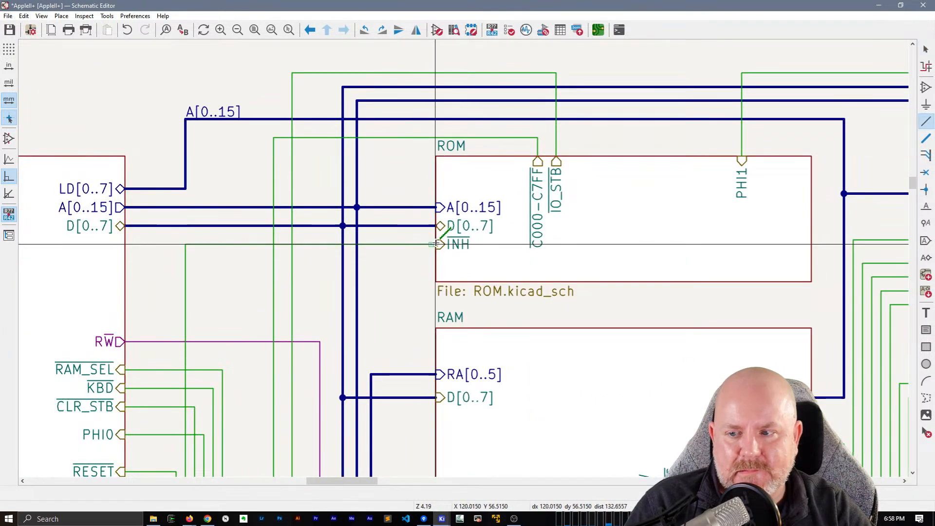
{"action": "left_click", "coordinate": [436, 244]}
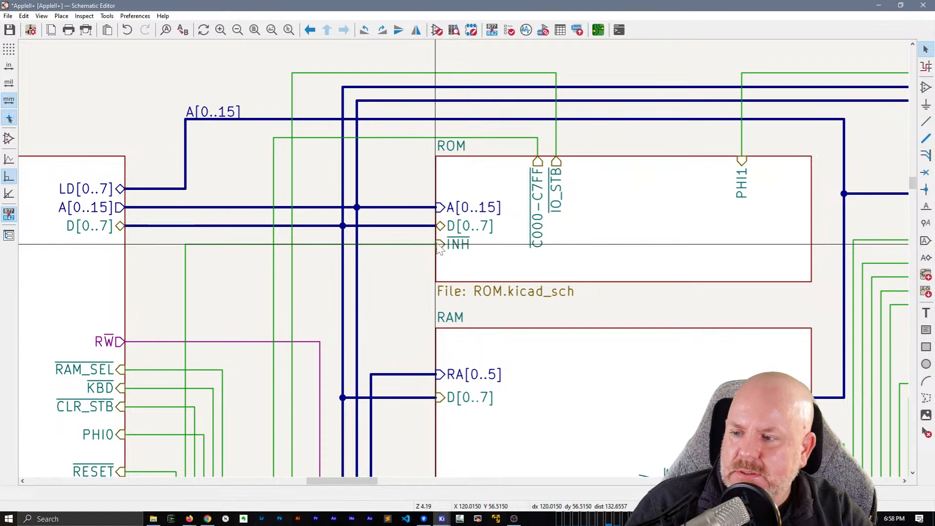
- Review the wiring across all the hierarchical sheets for pins that are still unconnected
{"action": "scroll", "coordinate": [440, 248], "scroll_direction": "down", "scroll_amount": 2}
{"action": "middle_click_drag", "start_coordinate": [553, 341], "coordinate": [476, 282]}
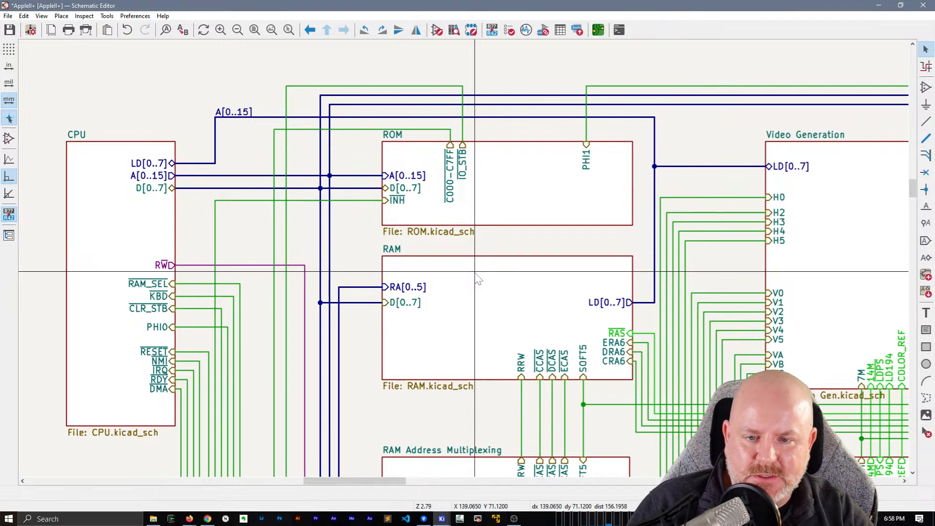
{"action": "scroll", "coordinate": [476, 275], "scroll_direction": "down", "scroll_amount": 2}
{"action": "middle_click_drag", "start_coordinate": [536, 323], "coordinate": [504, 287]}
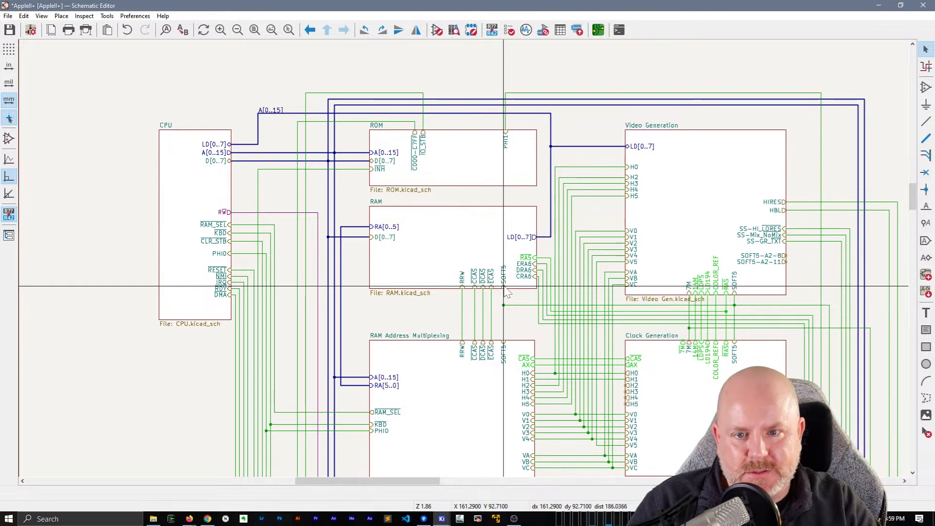
{"action": "scroll", "coordinate": [535, 258], "scroll_direction": "down", "scroll_amount": 3}
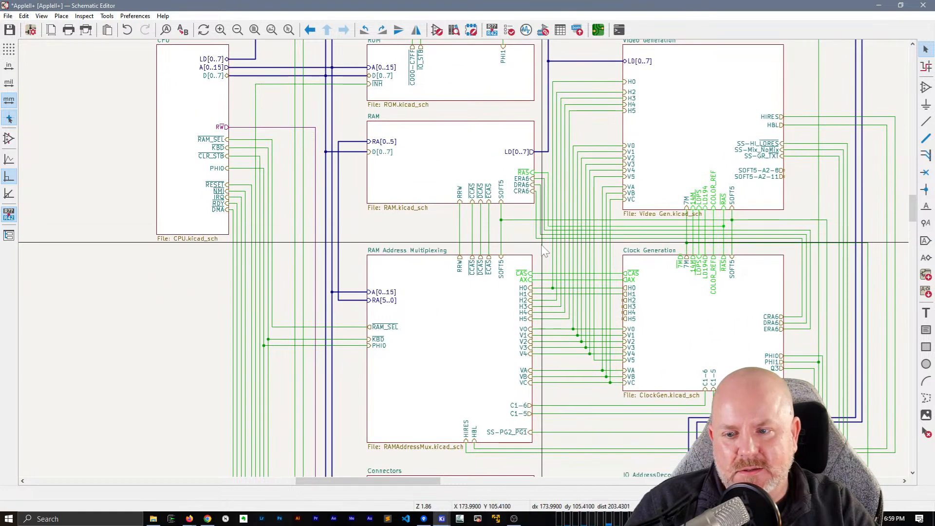
{"action": "scroll", "coordinate": [541, 253], "scroll_direction": "down", "scroll_amount": 5}
{"action": "scroll", "coordinate": [497, 255], "scroll_direction": "up", "scroll_amount": 3}
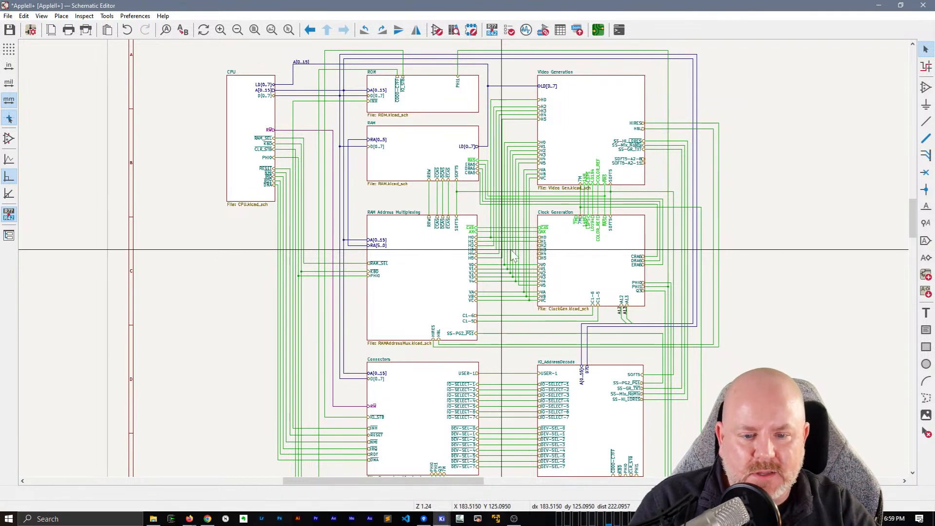
- Move the horizontal HIRES and HBL wire runs below the RAM Address Multiplexing sheet downward to space them apart evenly
{"action": "scroll", "coordinate": [512, 256], "scroll_direction": "up", "scroll_amount": 2}
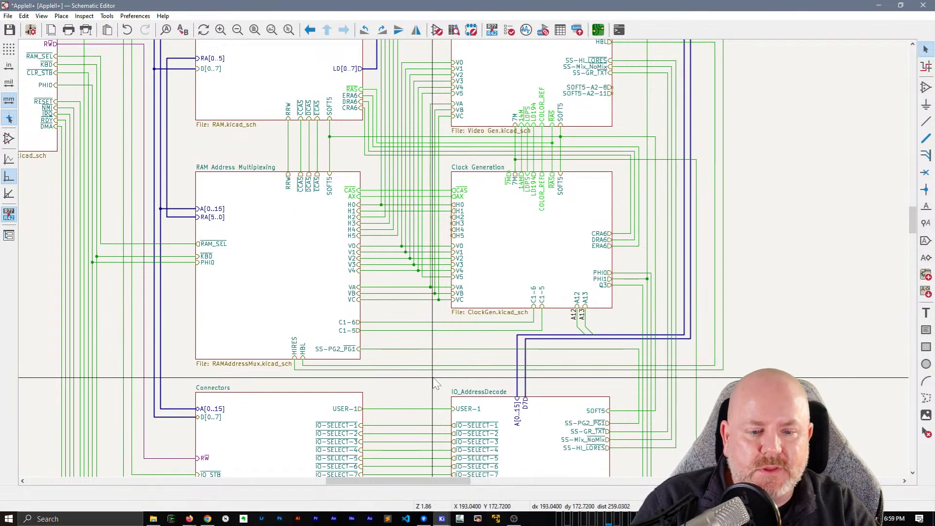
{"action": "key", "text": "g"}
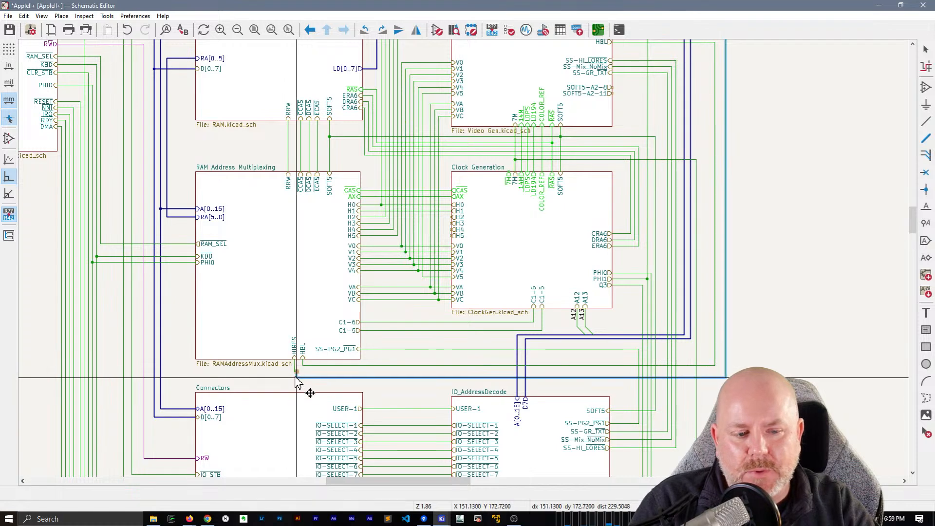
{"action": "left_click", "coordinate": [294, 378]}
{"action": "left_click", "coordinate": [384, 366]}
{"action": "key", "text": "g"}
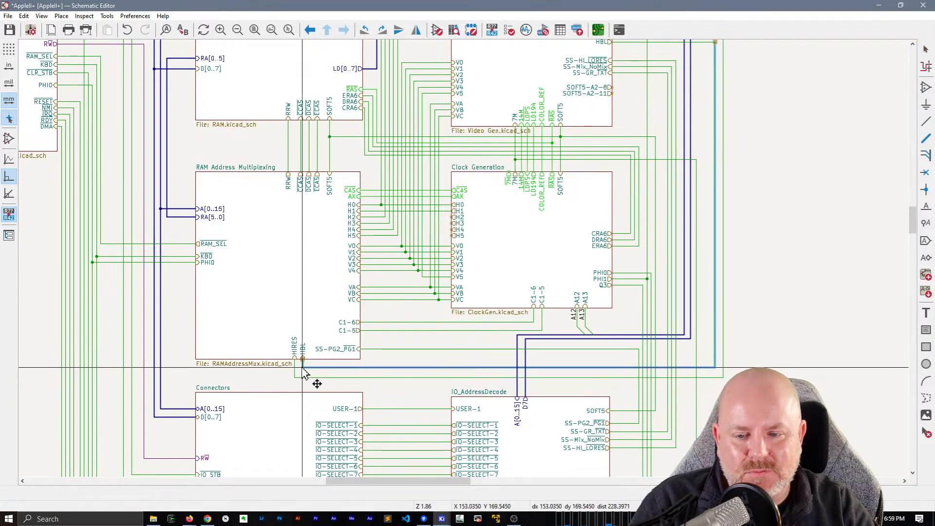
{"action": "left_click", "coordinate": [302, 369]}
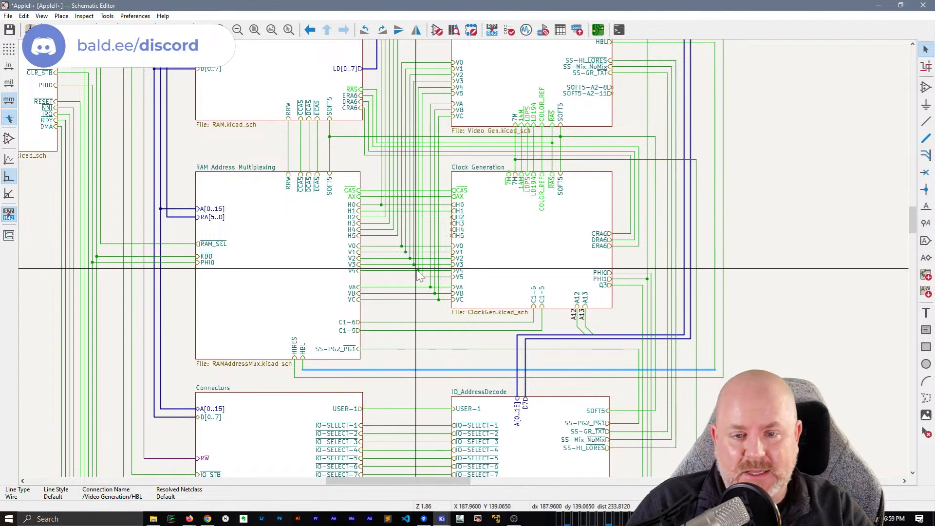
- Examine the wiring between the CPU, ROM, RAM, RAM Address Multiplexing, Video Generation and Clock Generation sheets
{"action": "middle_click_drag", "start_coordinate": [402, 316], "coordinate": [423, 425]}
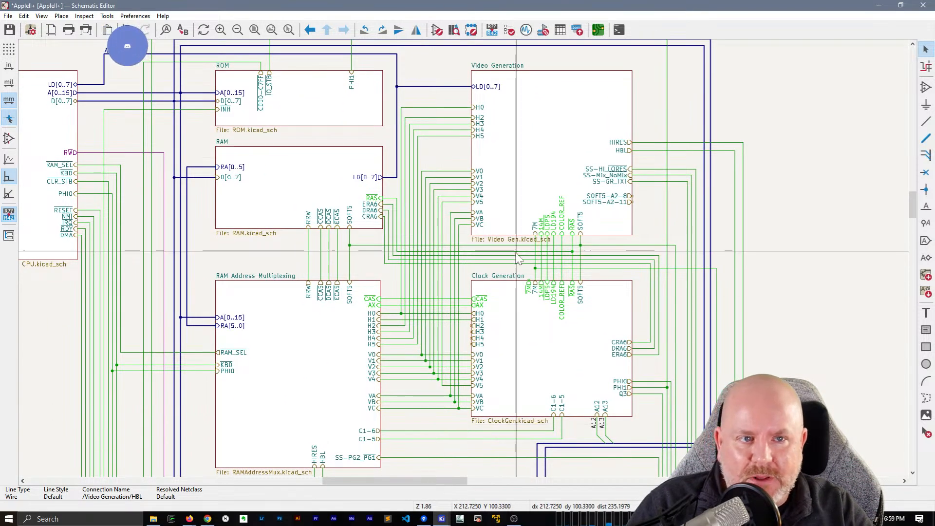
{"action": "middle_click_drag", "start_coordinate": [525, 253], "coordinate": [531, 372]}
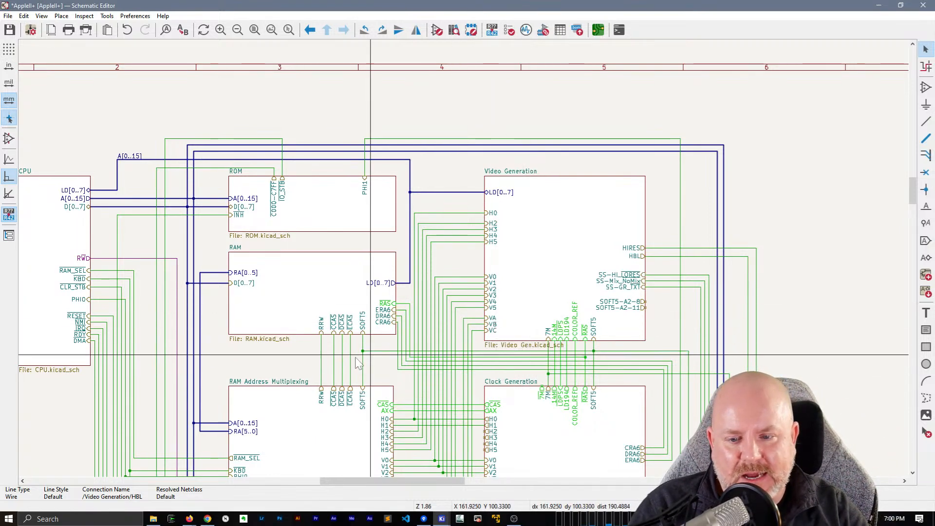
{"action": "left_click", "coordinate": [298, 357]}
{"action": "middle_click_drag", "start_coordinate": [298, 357], "coordinate": [419, 142]}
{"action": "scroll", "coordinate": [419, 143], "scroll_direction": "down", "scroll_amount": 2}
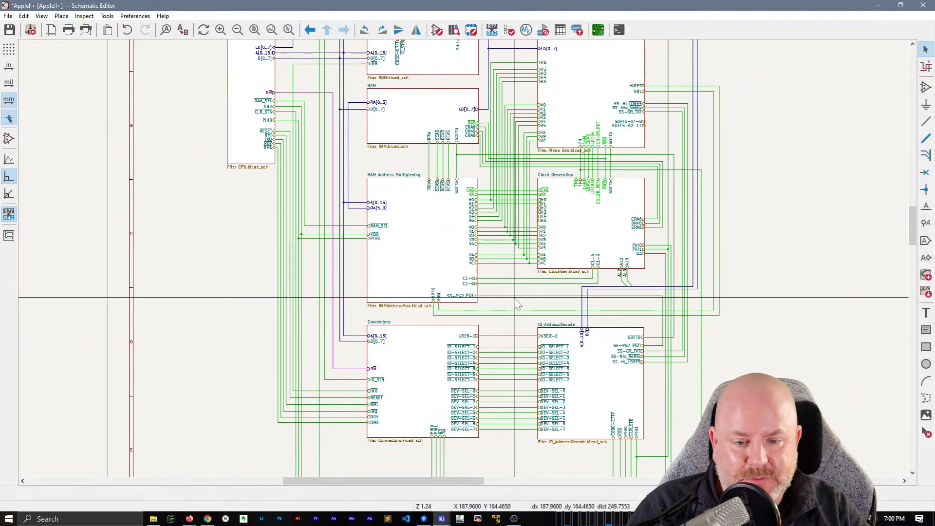
{"action": "scroll", "coordinate": [517, 304], "scroll_direction": "up", "scroll_amount": 2}
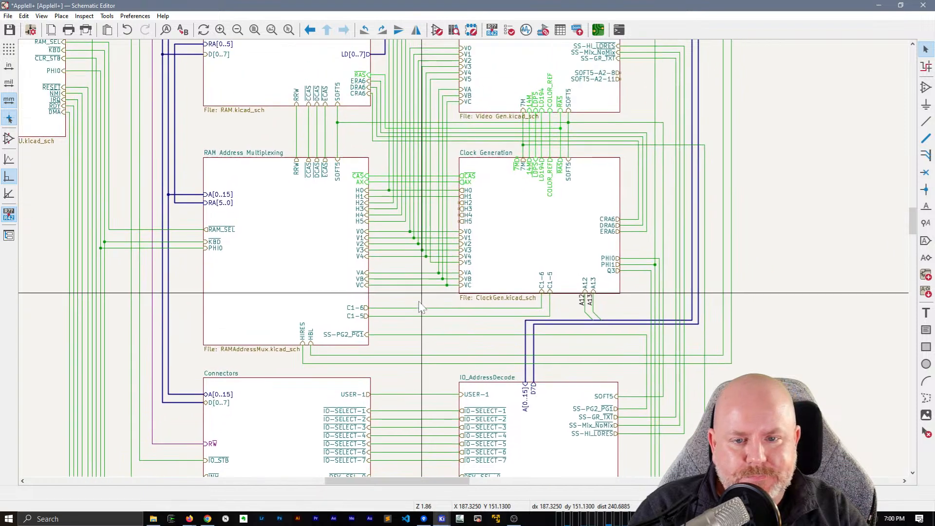
{"action": "middle_click_drag", "start_coordinate": [422, 293], "coordinate": [419, 301]}
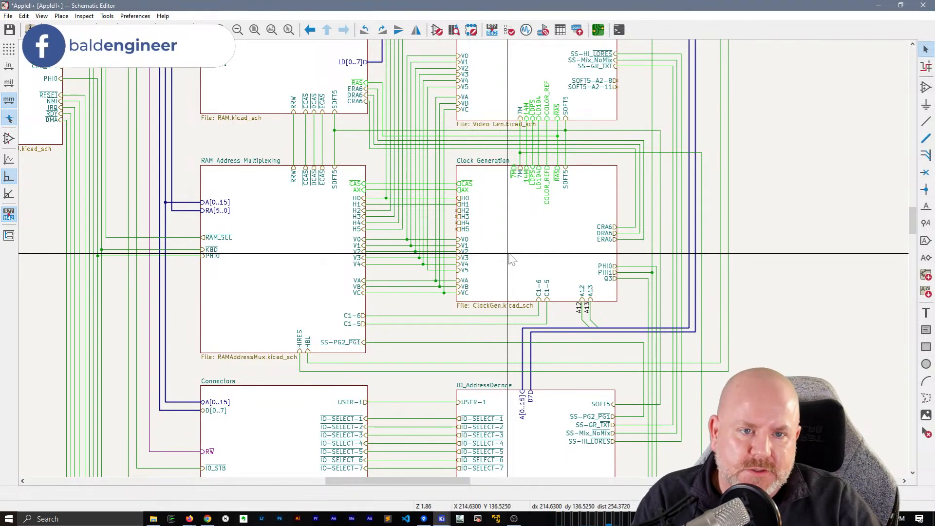
{"action": "middle_click_drag", "start_coordinate": [580, 122], "coordinate": [476, 143]}
{"action": "middle_click_drag", "start_coordinate": [526, 109], "coordinate": [509, 141]}
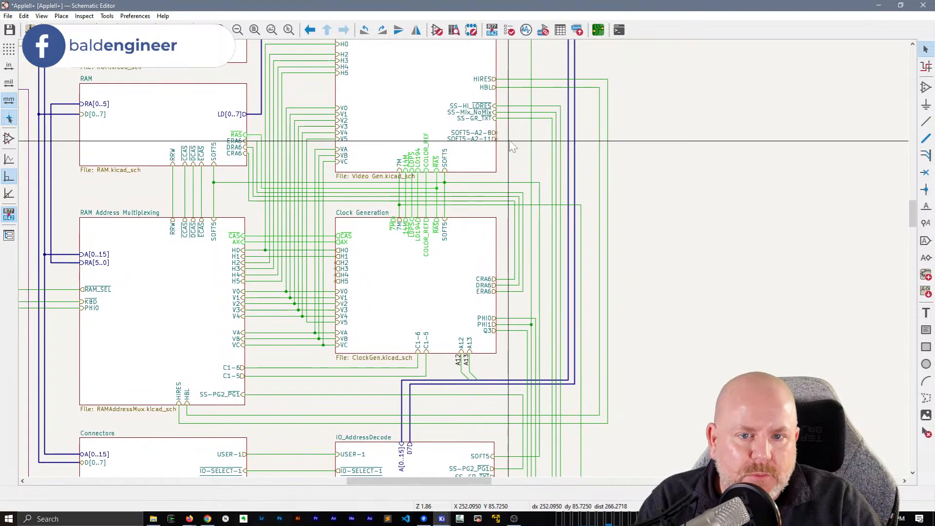
{"action": "middle_click_drag", "start_coordinate": [527, 174], "coordinate": [748, 245]}
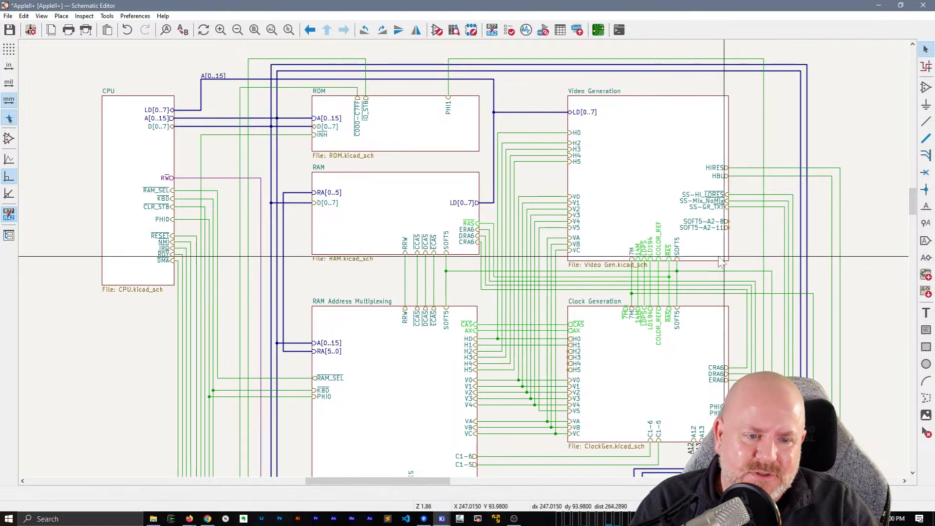
{"action": "middle_click_drag", "start_coordinate": [721, 261], "coordinate": [621, 238]}
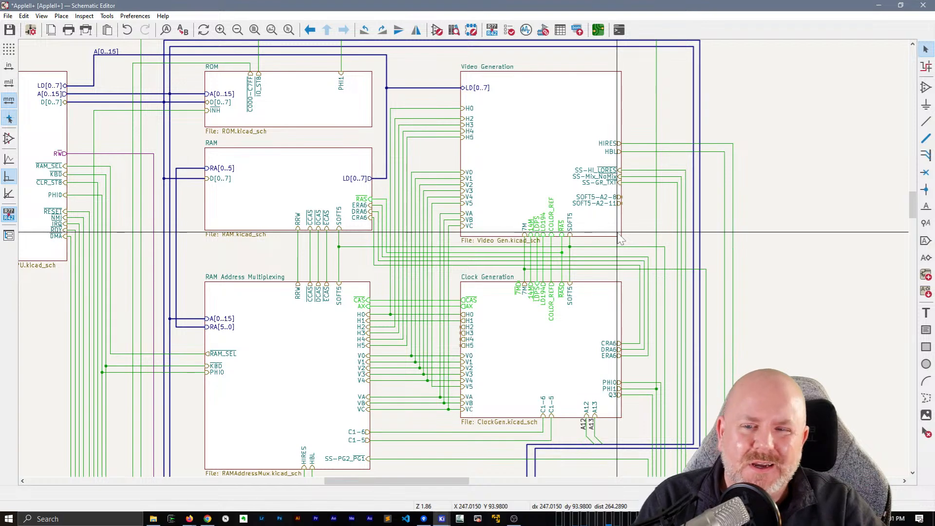
{"action": "middle_click_drag", "start_coordinate": [435, 157], "coordinate": [556, 172]}
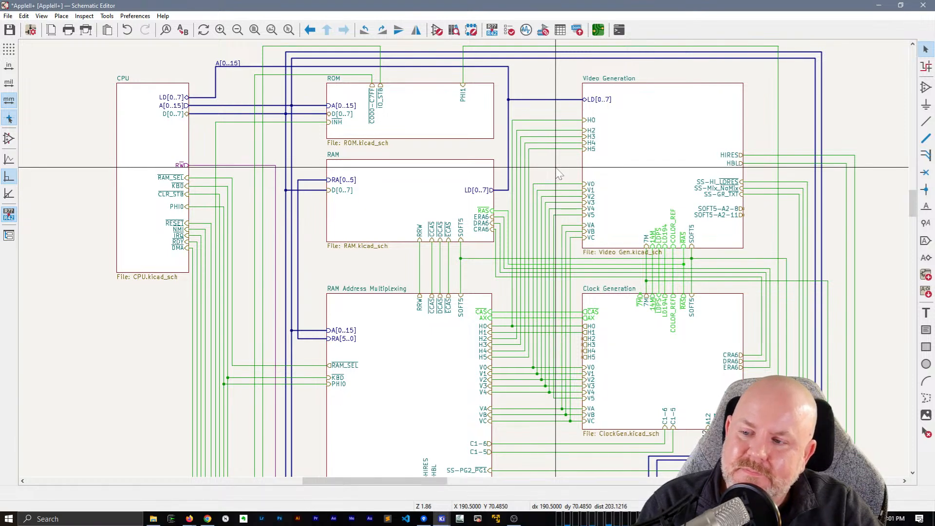
{"action": "scroll", "coordinate": [500, 263], "scroll_direction": "down", "scroll_amount": 2}
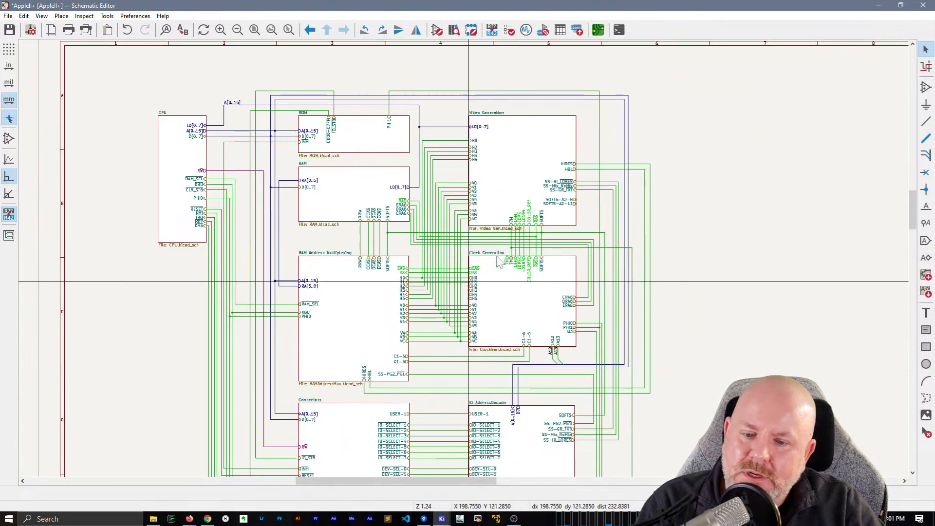
- Save the AppleII+ schematic and close the schematic editor and the KiCad project window
{"action": "middle_click_drag", "start_coordinate": [497, 257], "coordinate": [522, 179]}
{"action": "key", "text": "ctrl+s"}
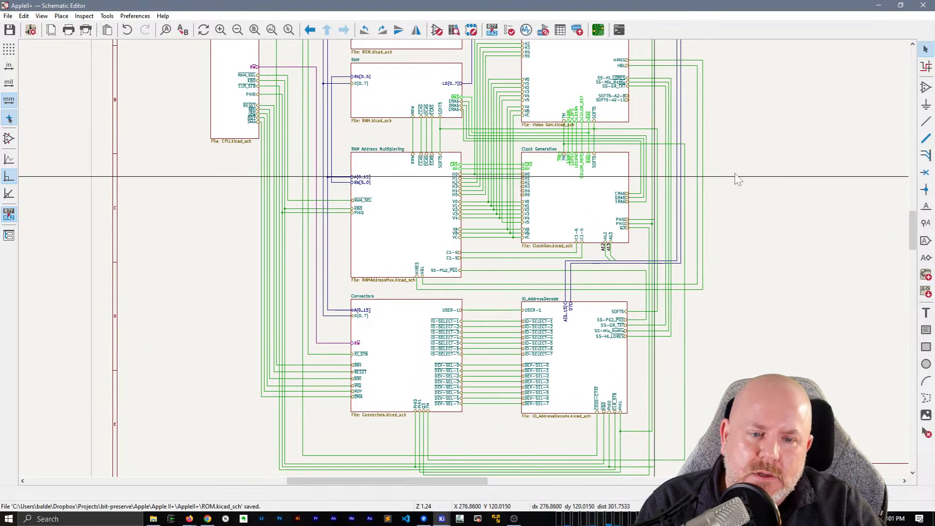
{"action": "middle_click_drag", "start_coordinate": [737, 178], "coordinate": [703, 258]}
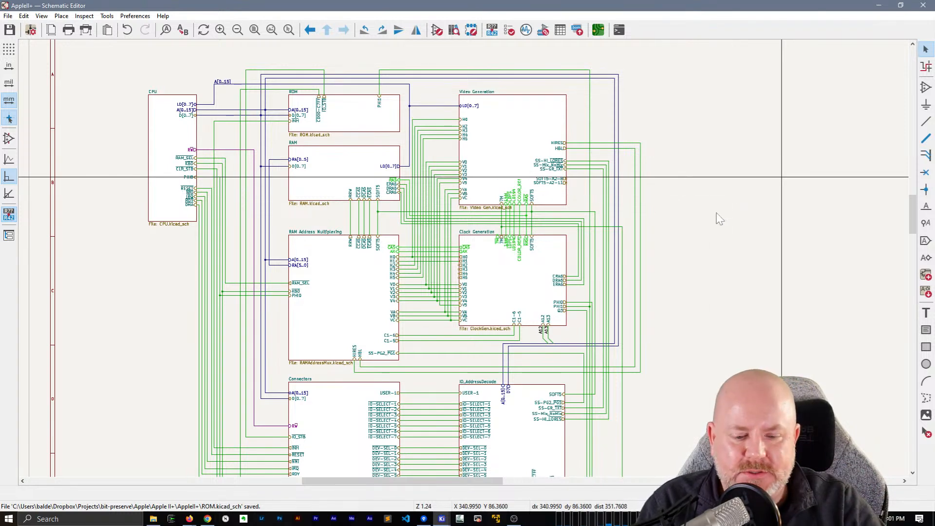
{"action": "left_click", "coordinate": [424, 519]}
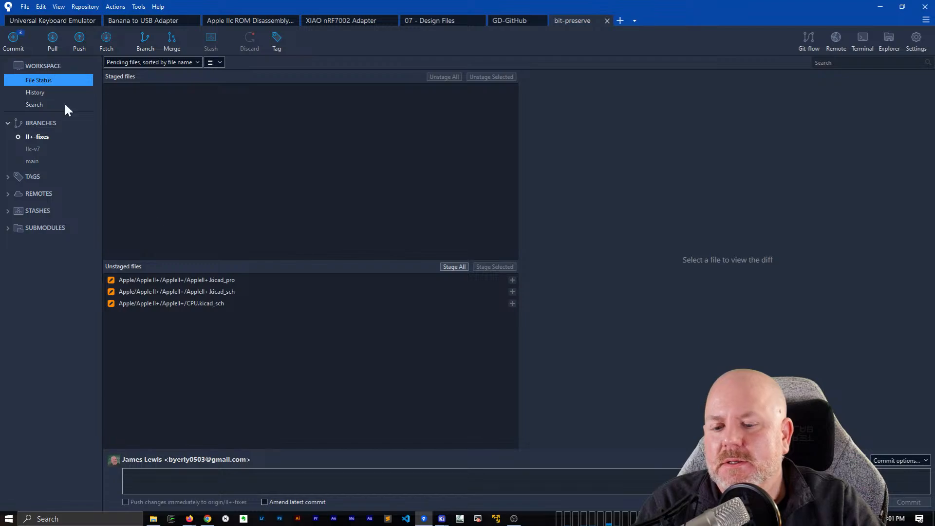
{"action": "left_click", "coordinate": [880, 7]}
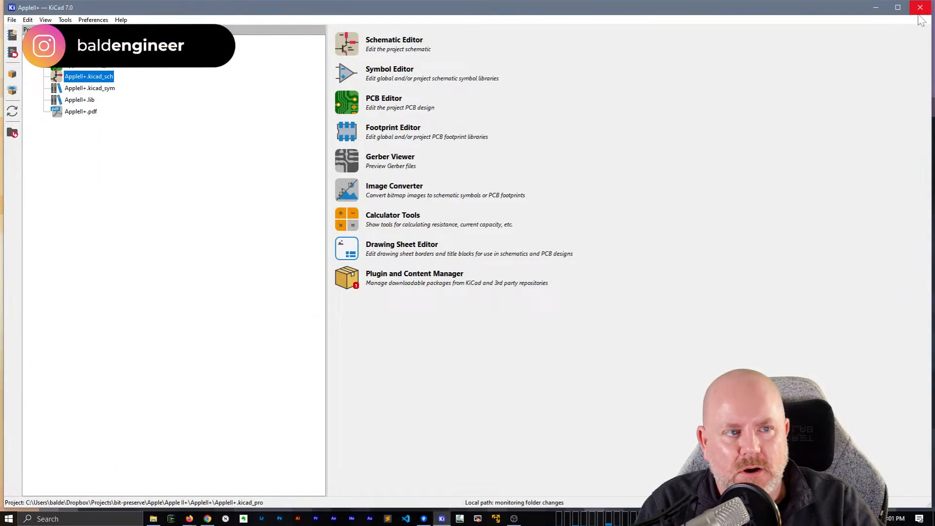
{"action": "left_click", "coordinate": [925, 7]}
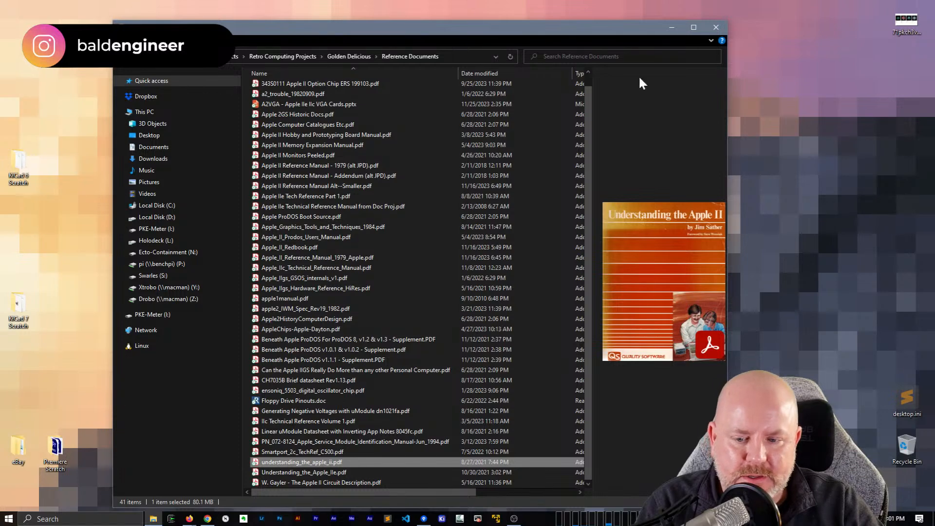
{"action": "left_click_drag", "start_coordinate": [563, 39], "coordinate": [593, 21]}
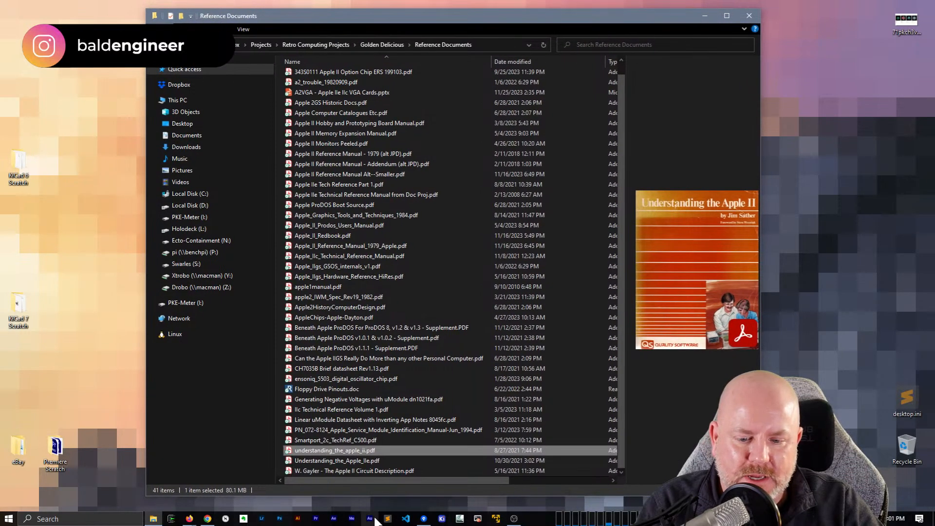
- Switch to Sourcetree, stage all changed files in bit-preserve and enable pushing changes immediately to origin/II+-fixes
{"action": "left_click", "coordinate": [424, 518]}
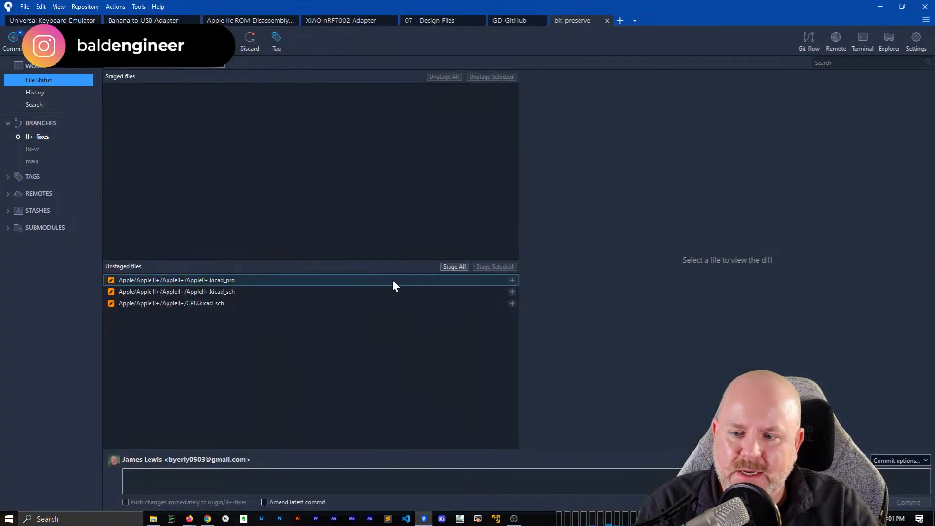
{"action": "left_click", "coordinate": [454, 267]}
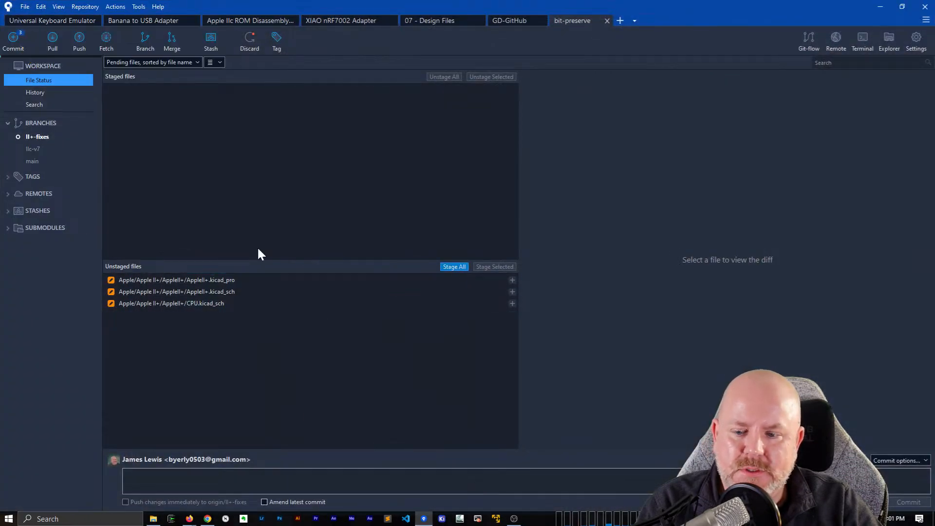
{"action": "left_click", "coordinate": [152, 502]}
- Commit and push the staged files with the message "first time re-running ERC"
{"action": "type", "text": "first"}
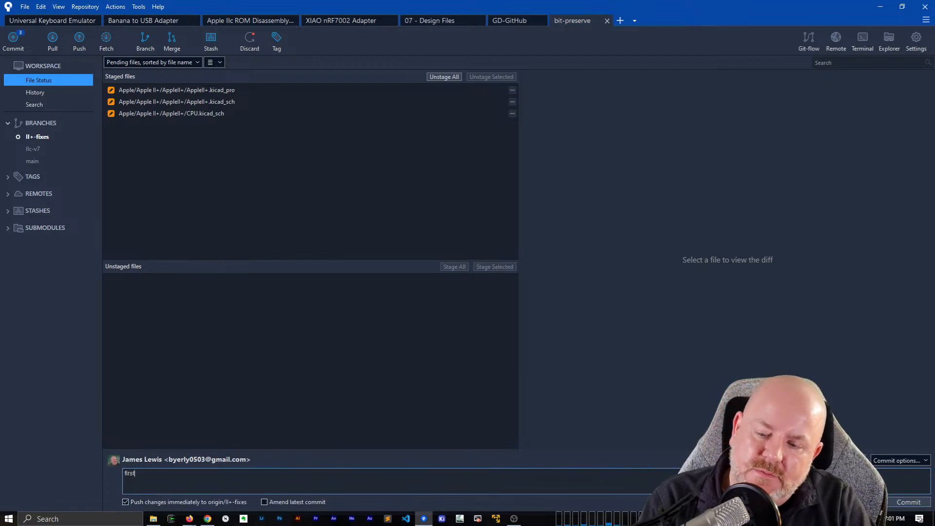
{"action": "type", "text": " time re-ruinn"}
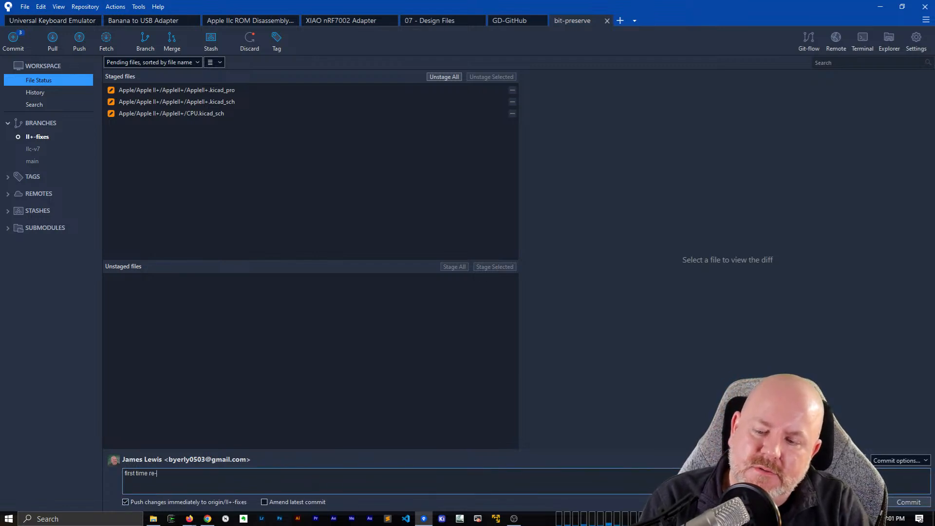
{"action": "key", "text": "BackSpace"}
{"action": "key", "text": "BackSpace"}
{"action": "key", "text": "BackSpace"}
{"action": "type", "text": "n"}
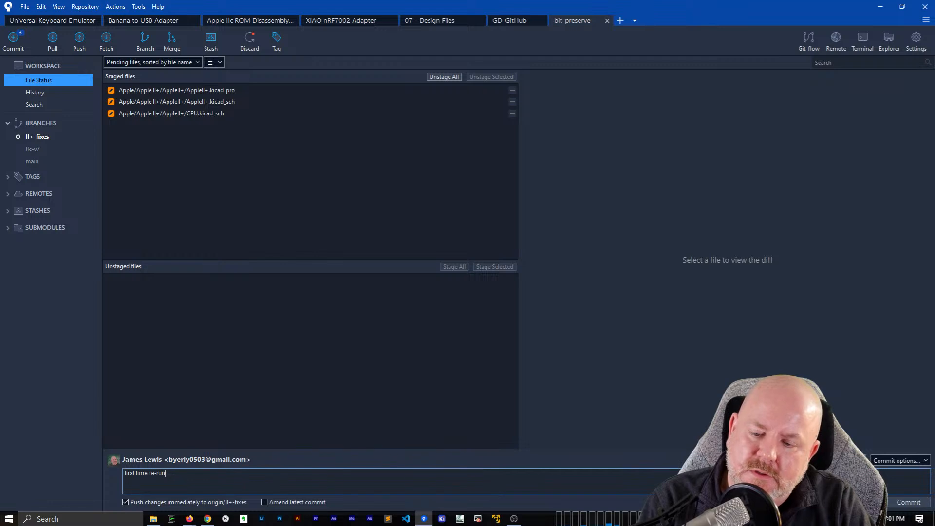
{"action": "type", "text": "ning ERC"}
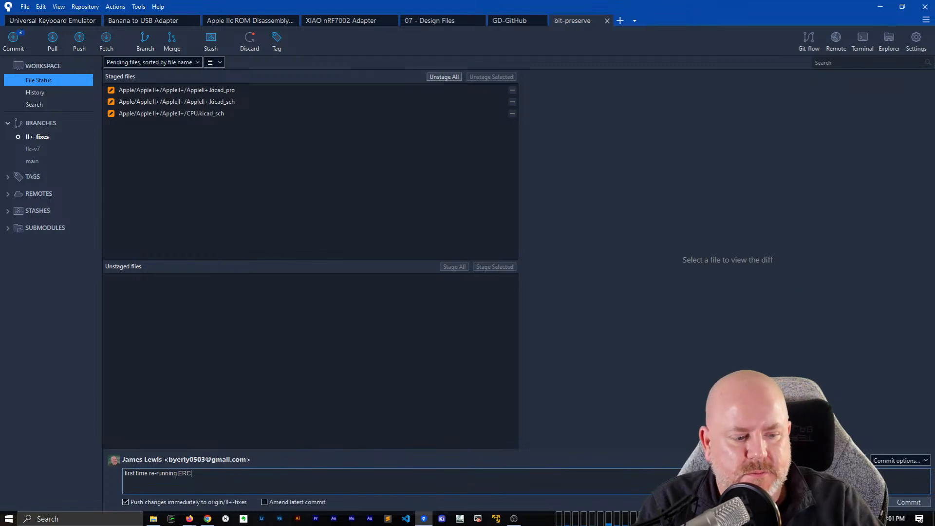
{"action": "left_click", "coordinate": [901, 505]}
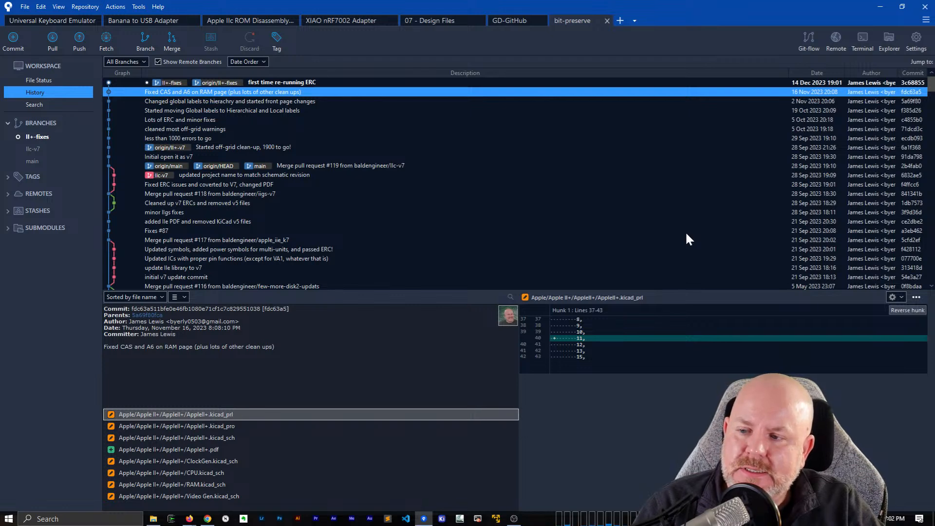
- Switch back to the AppleII+ project in KiCad and open the schematic AppleII+.kicad_sch
{"action": "left_click", "coordinate": [883, 7]}
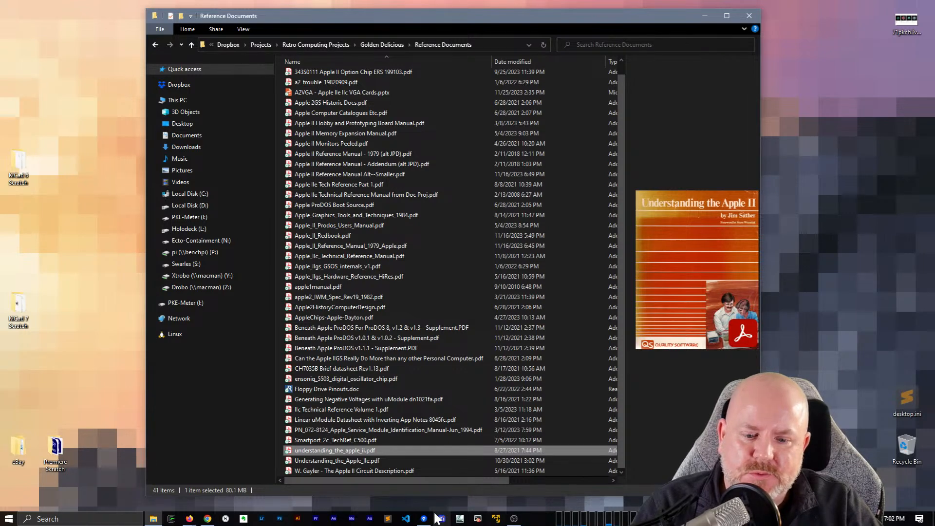
{"action": "left_click", "coordinate": [439, 518]}
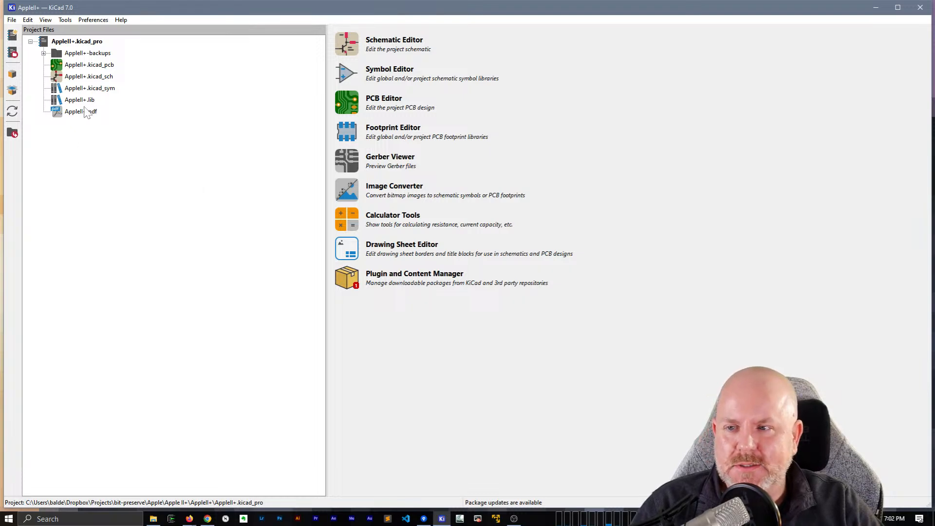
{"action": "left_click", "coordinate": [100, 77]}
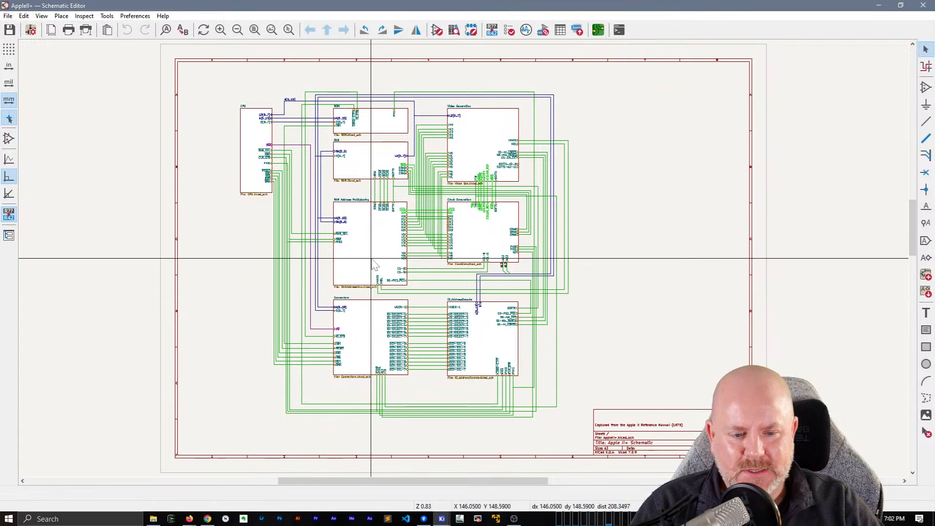
{"action": "scroll", "coordinate": [371, 257], "scroll_direction": "up", "scroll_amount": 3}
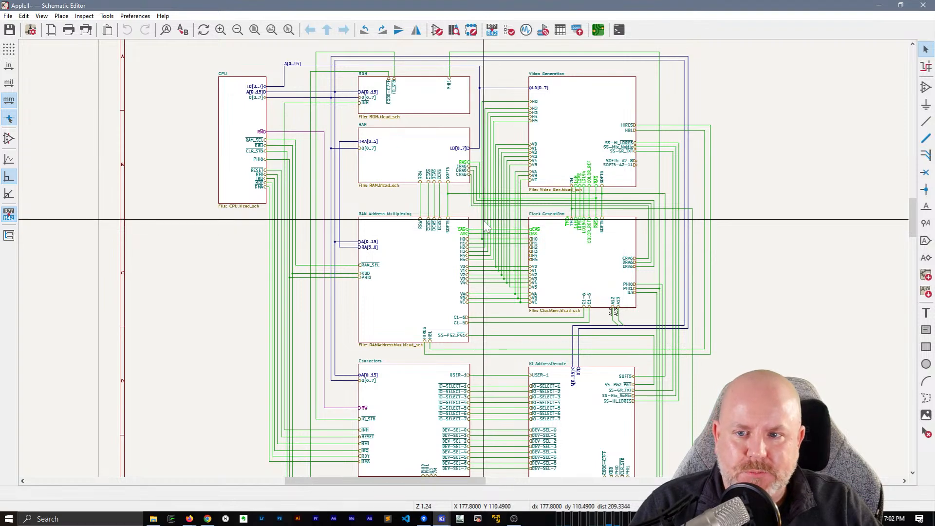
{"action": "scroll", "coordinate": [341, 167], "scroll_direction": "up", "scroll_amount": 3}
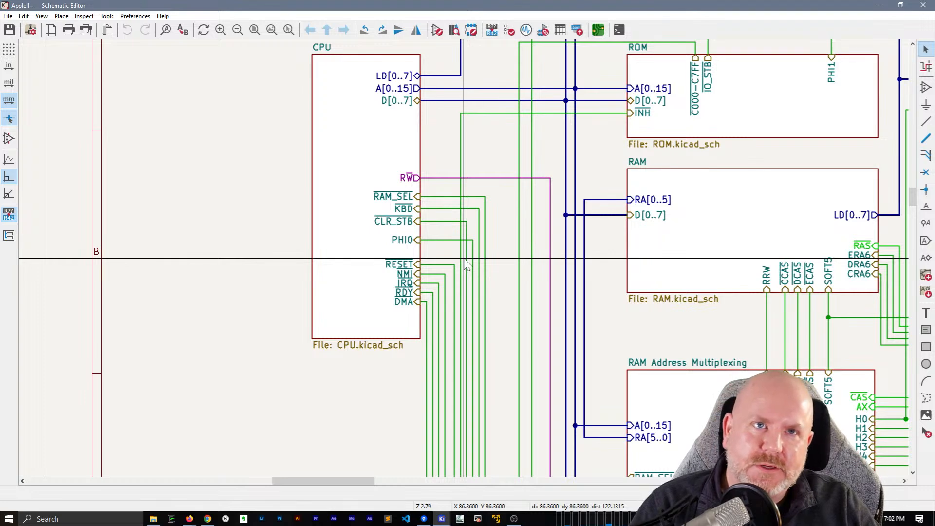
{"action": "scroll", "coordinate": [467, 264], "scroll_direction": "down", "scroll_amount": 2}
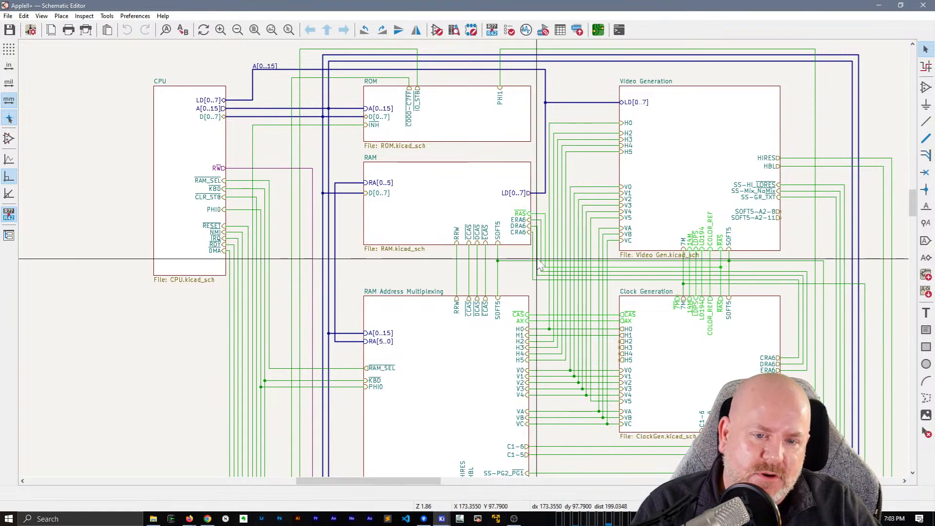
{"action": "scroll", "coordinate": [537, 261], "scroll_direction": "up", "scroll_amount": 2}
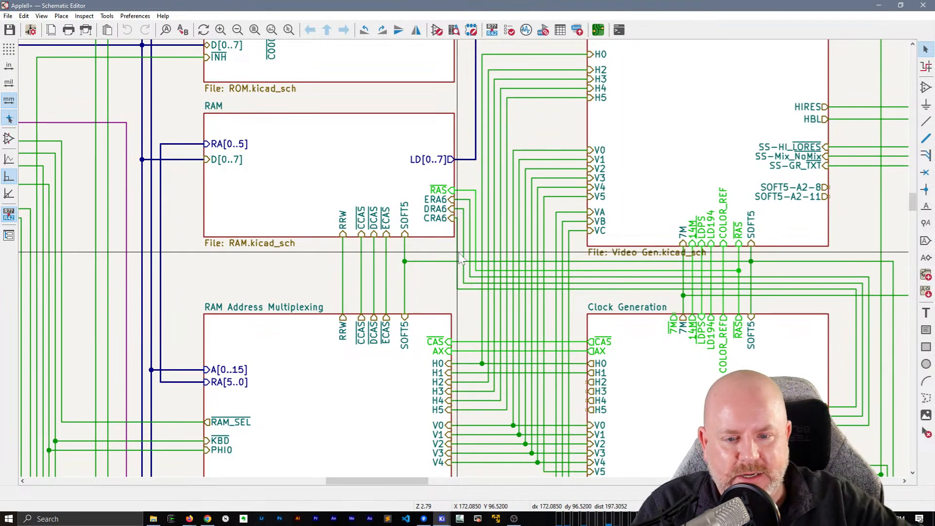
{"action": "scroll", "coordinate": [459, 258], "scroll_direction": "down", "scroll_amount": 4}
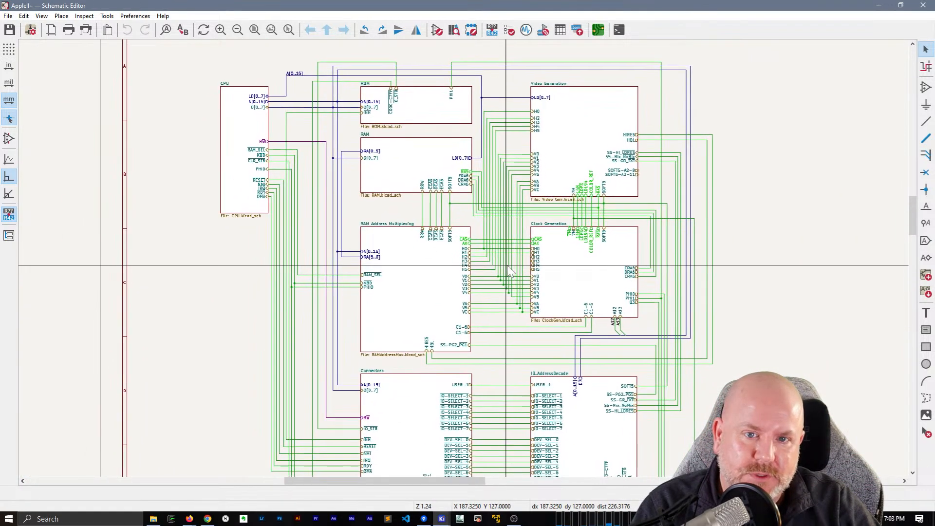
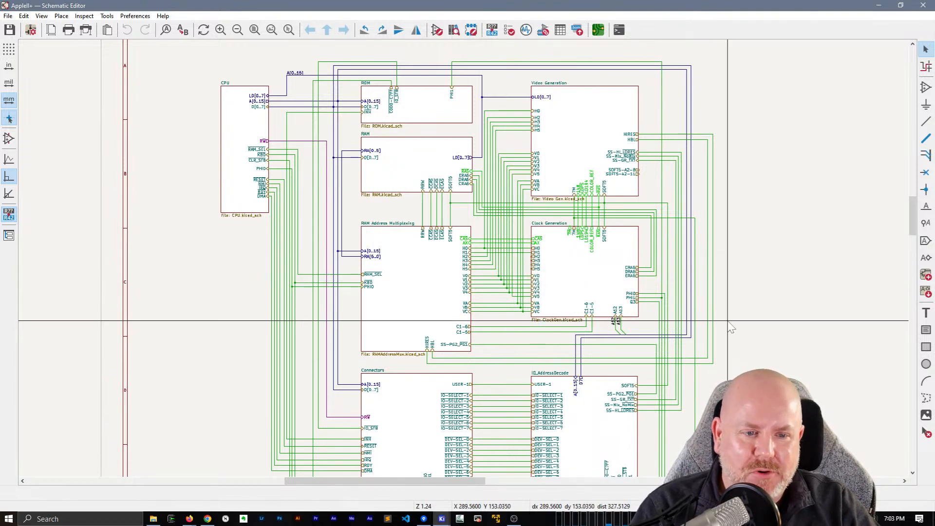
- Shift the vertical A[0..15] and D[0..7] bus segments beside Video Generation slightly closer to the sheet, keeping them connected
{"action": "scroll", "coordinate": [758, 207], "scroll_direction": "up", "scroll_amount": 2}
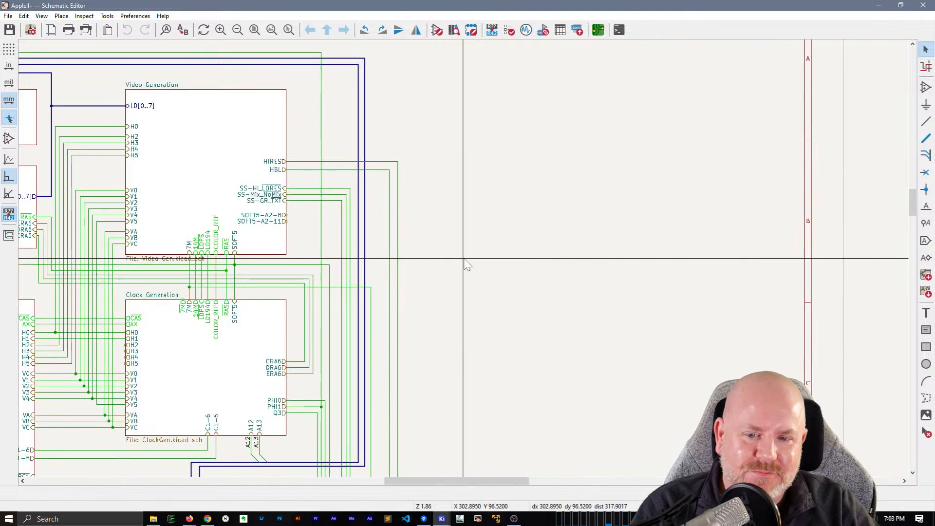
{"action": "middle_click_drag", "start_coordinate": [425, 254], "coordinate": [450, 256]}
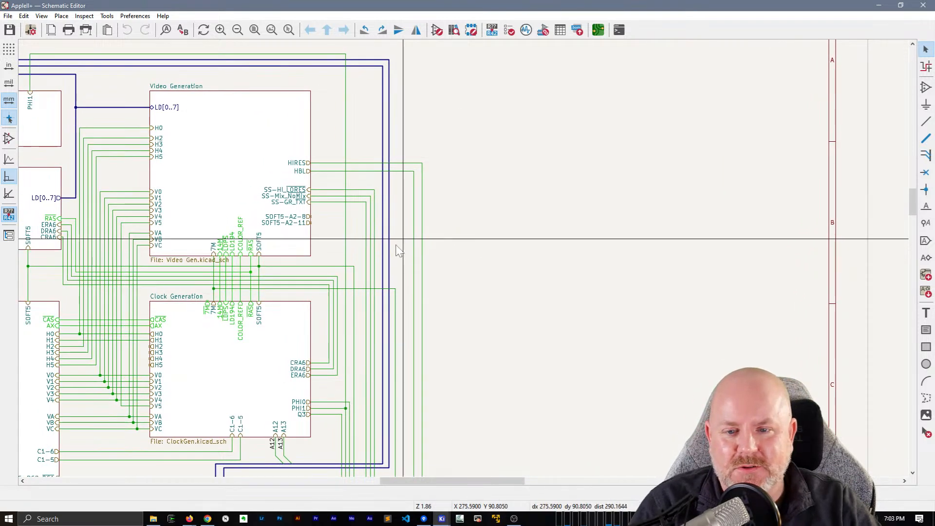
{"action": "key", "text": "g"}
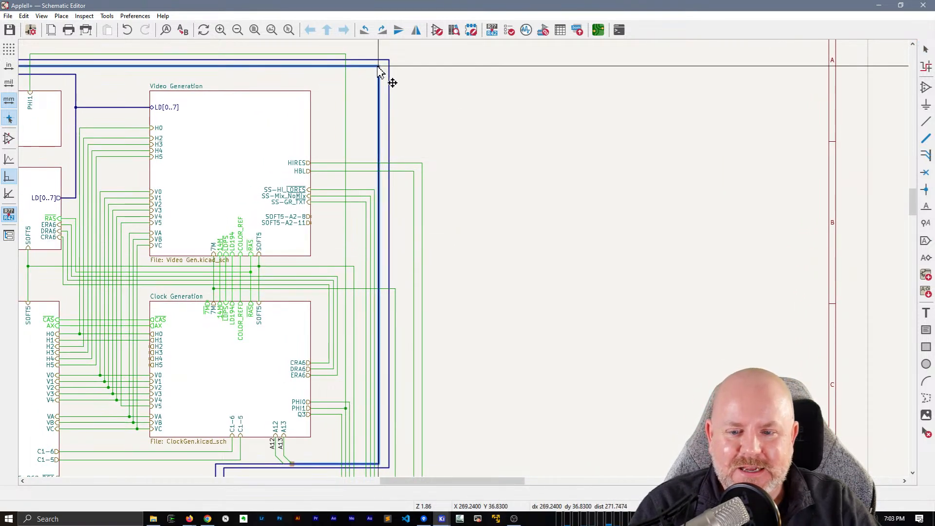
{"action": "left_click", "coordinate": [396, 80]}
{"action": "key", "text": "g"}
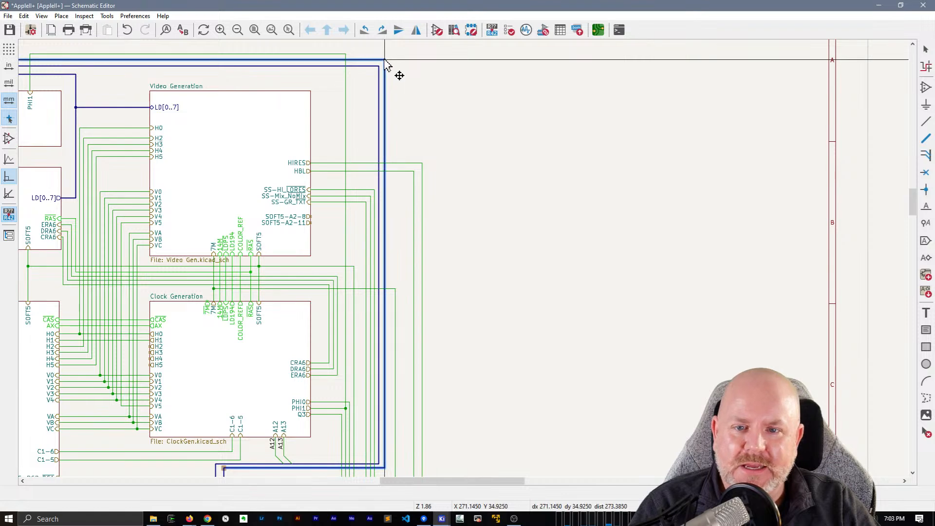
{"action": "left_click", "coordinate": [386, 61]}
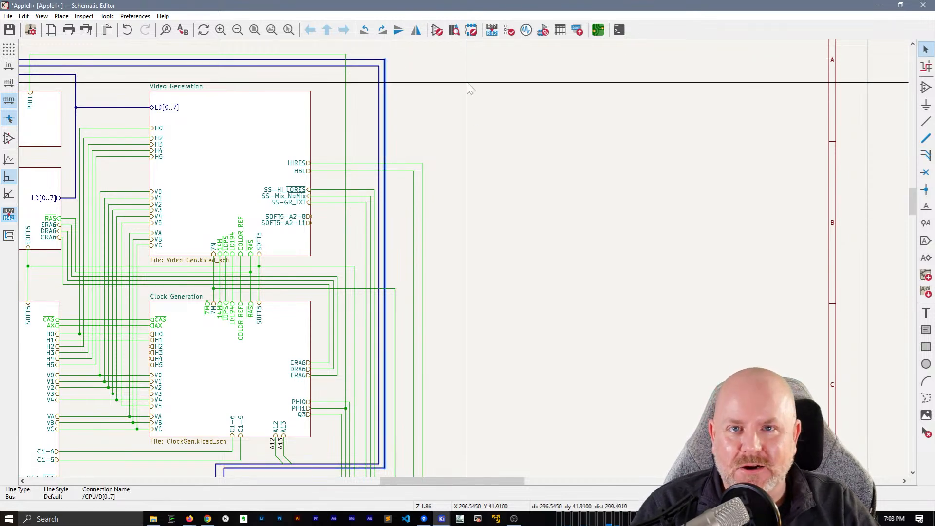
- Shift the horizontal A[0..15] and D[0..7] bus segments above the ROM and Video Generation sheets slightly downward, keeping them connected
{"action": "middle_click_drag", "start_coordinate": [443, 107], "coordinate": [757, 121]}
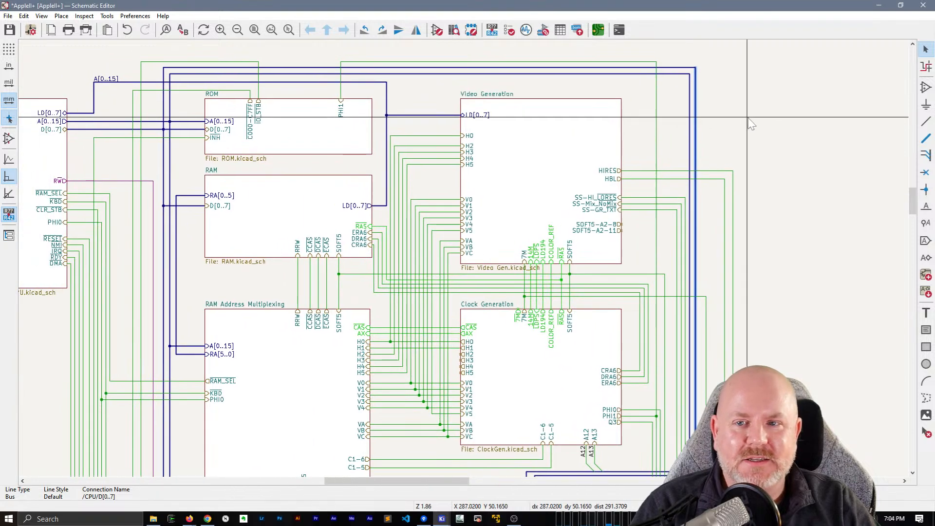
{"action": "left_click", "coordinate": [312, 75]}
{"action": "left_click", "coordinate": [171, 76]}
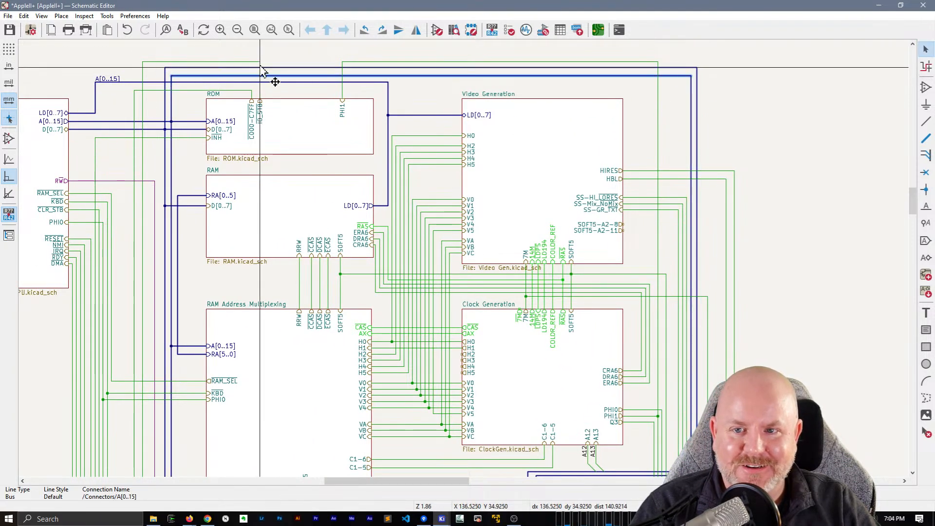
{"action": "left_click", "coordinate": [277, 68]}
{"action": "key", "text": "g"}
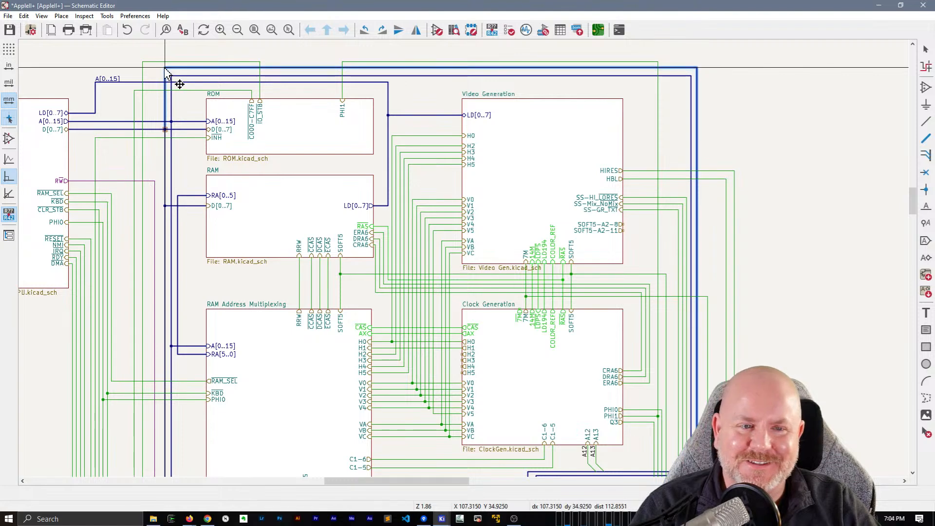
{"action": "left_click", "coordinate": [165, 67]}
{"action": "key", "text": "g"}
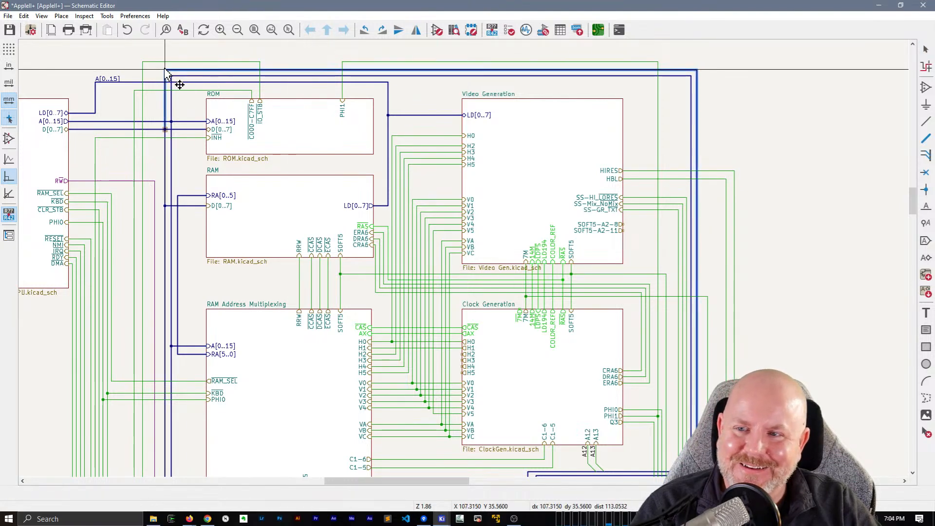
{"action": "left_click", "coordinate": [164, 69]}
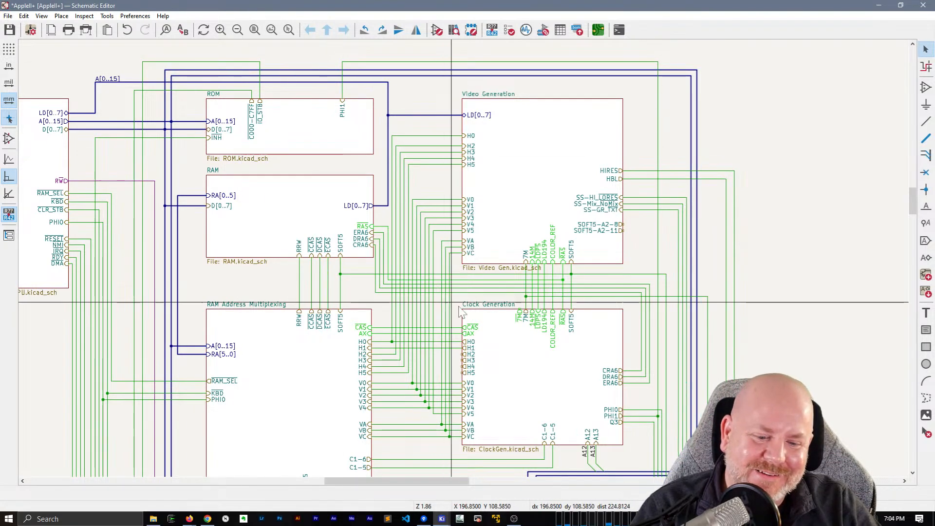
{"action": "middle_click_drag", "start_coordinate": [458, 309], "coordinate": [517, 179]}
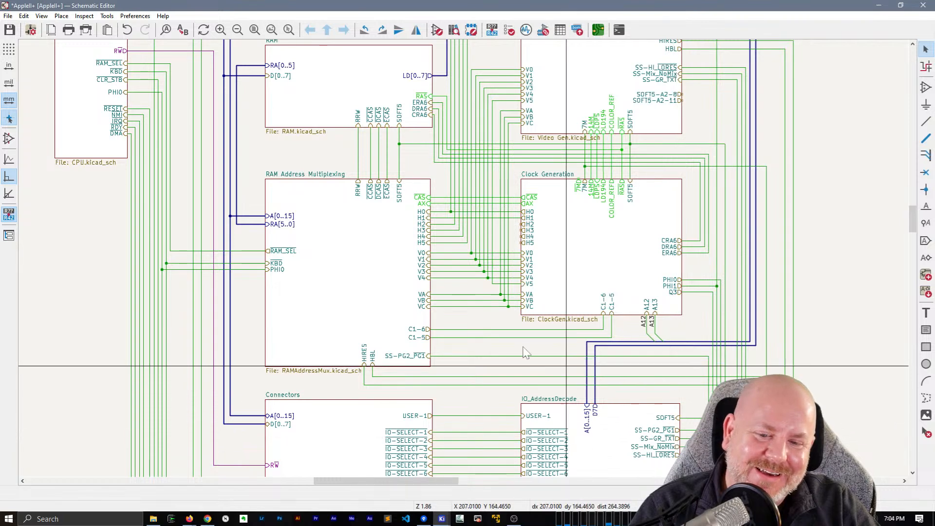
{"action": "left_click", "coordinate": [475, 329]}
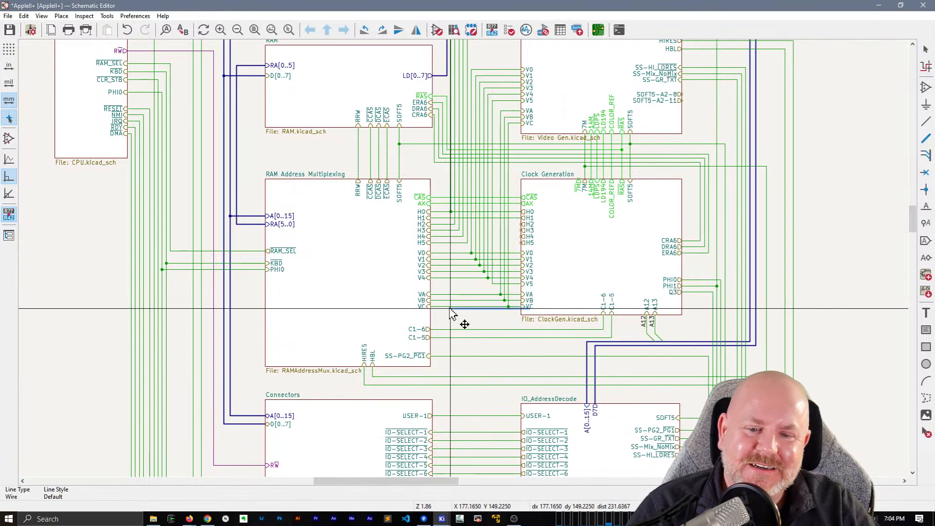
{"action": "key", "text": "Escape"}
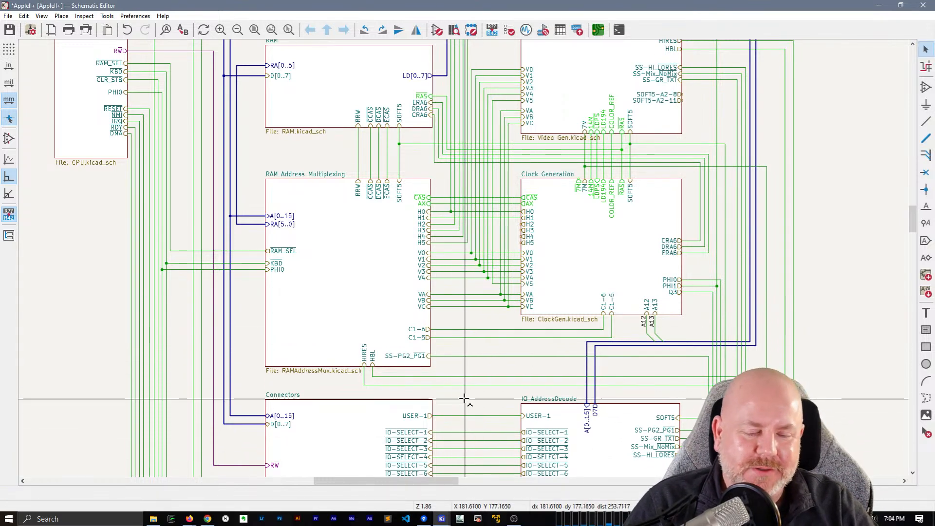
- Save the AppleII+ schematic and run the Electrical Rules Checker on it
{"action": "key", "text": "ctrl+s"}
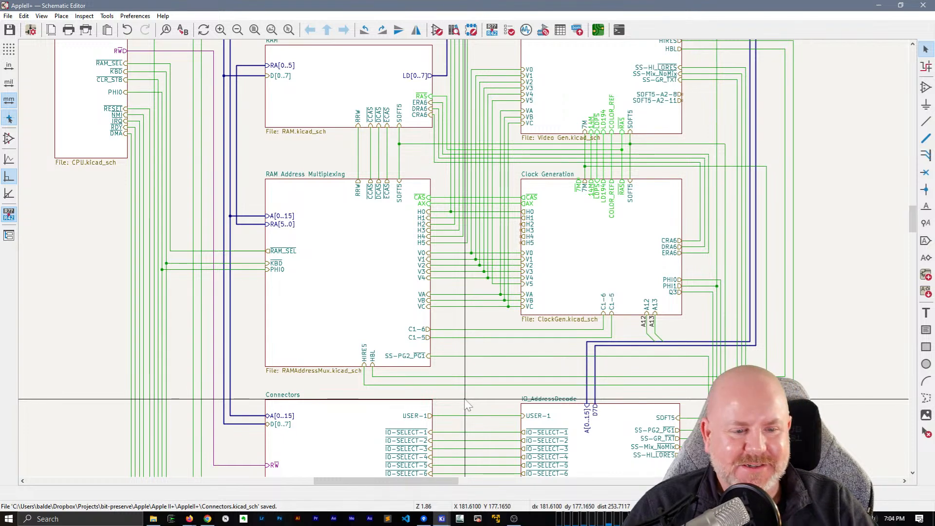
{"action": "middle_click_drag", "start_coordinate": [558, 320], "coordinate": [609, 331]}
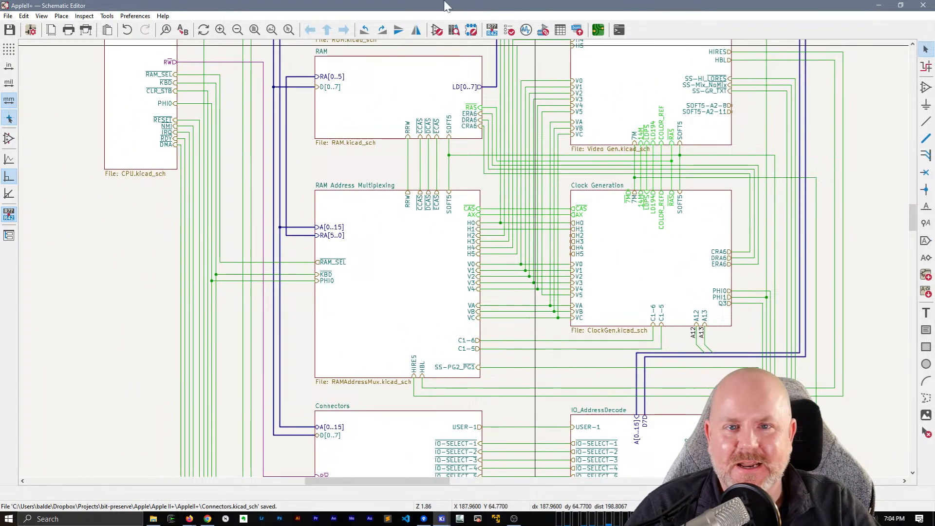
{"action": "left_click", "coordinate": [510, 30]}
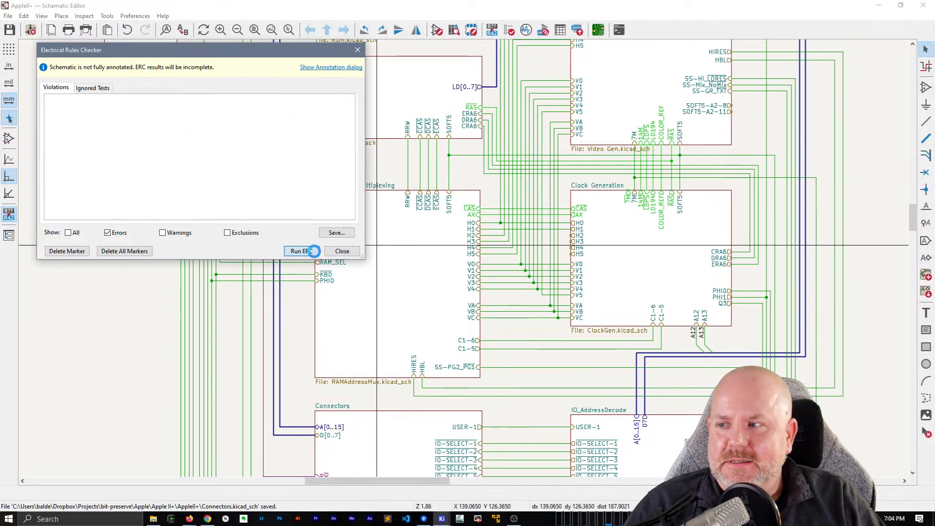
{"action": "left_click", "coordinate": [304, 251]}
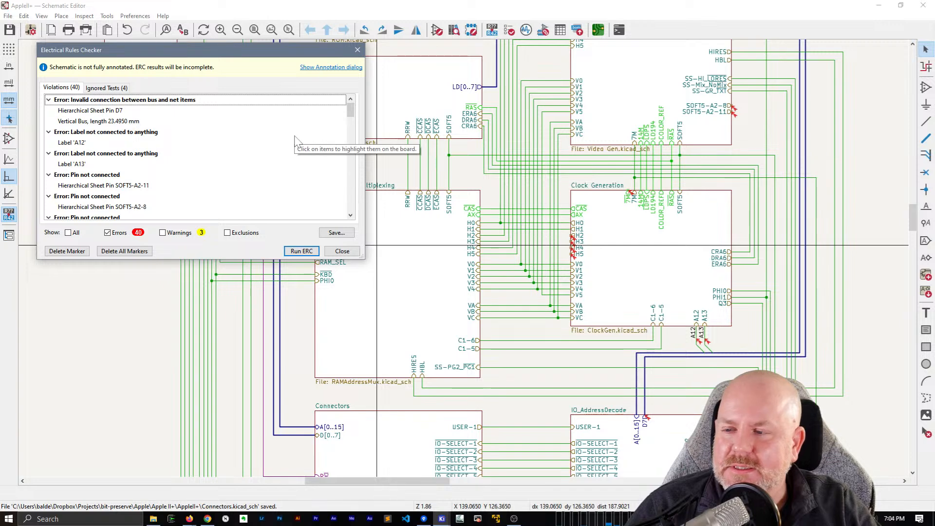
- Locate the invalid bus-to-net connection at hierarchical sheet pin D7 from the ERC violations, moving the checker window clear of the IO_AddressDecode sheet
{"action": "left_click_drag", "start_coordinate": [253, 54], "coordinate": [407, 58]}
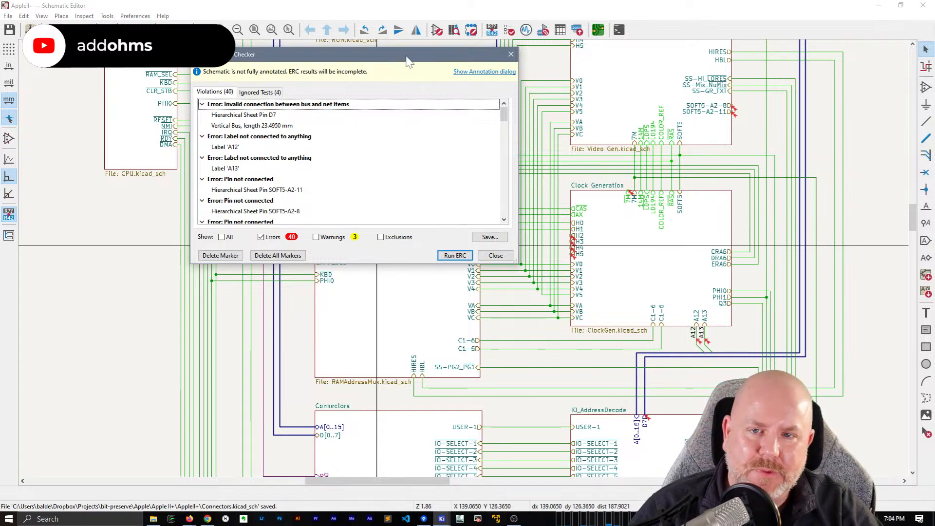
{"action": "left_click_drag", "start_coordinate": [408, 61], "coordinate": [545, 67]}
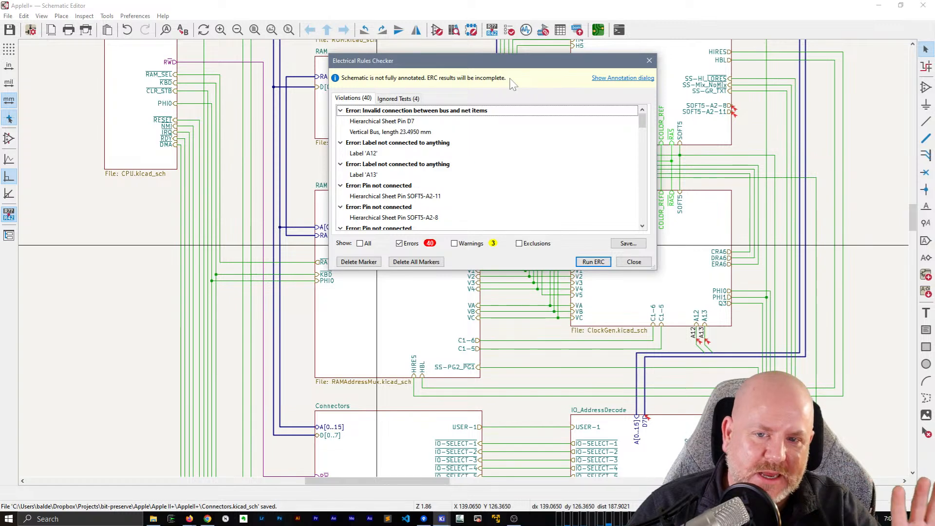
{"action": "left_click", "coordinate": [462, 121]}
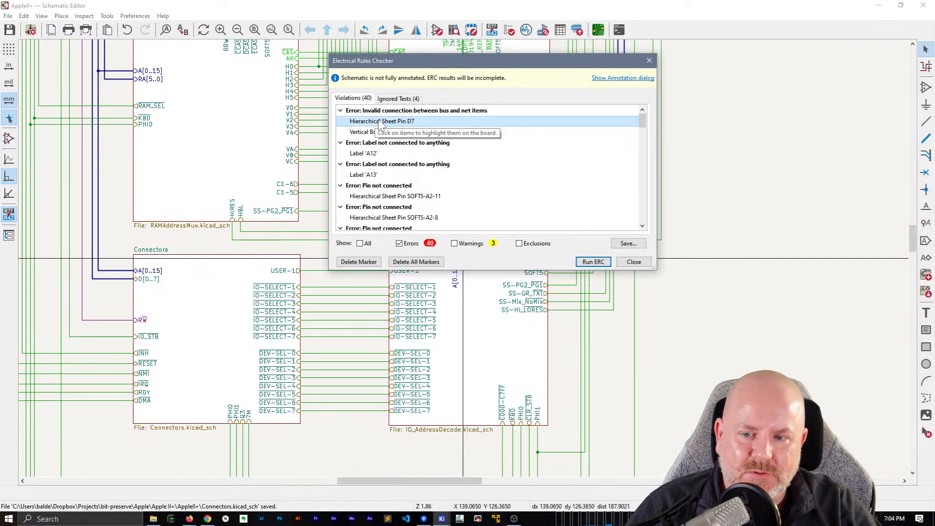
{"action": "mouse_move", "coordinate": [443, 65]}
{"action": "left_mouse_down"}
{"action": "mouse_move", "coordinate": [517, 72]}
{"action": "mouse_move", "coordinate": [739, 57]}
{"action": "left_mouse_up"}
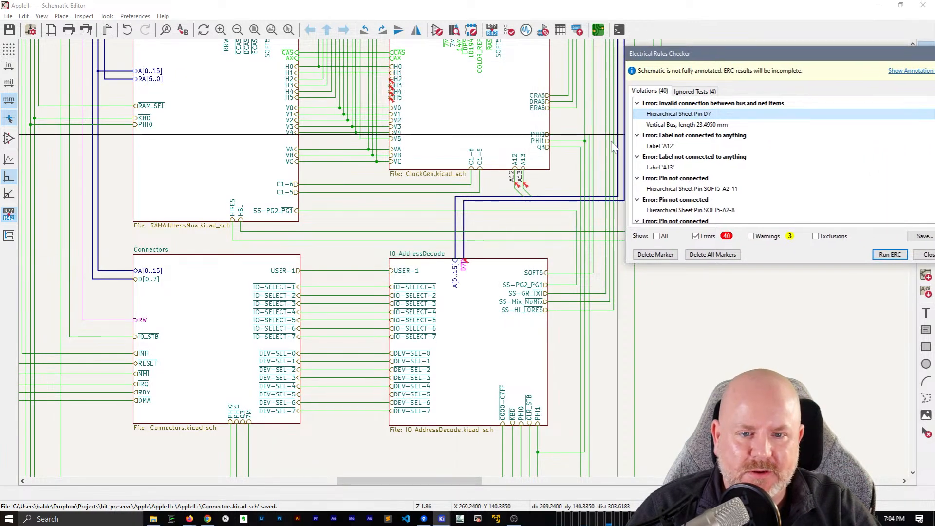
{"action": "scroll", "coordinate": [466, 263], "scroll_direction": "up", "scroll_amount": 3}
{"action": "scroll", "coordinate": [466, 263], "scroll_direction": "down", "scroll_amount": 2}
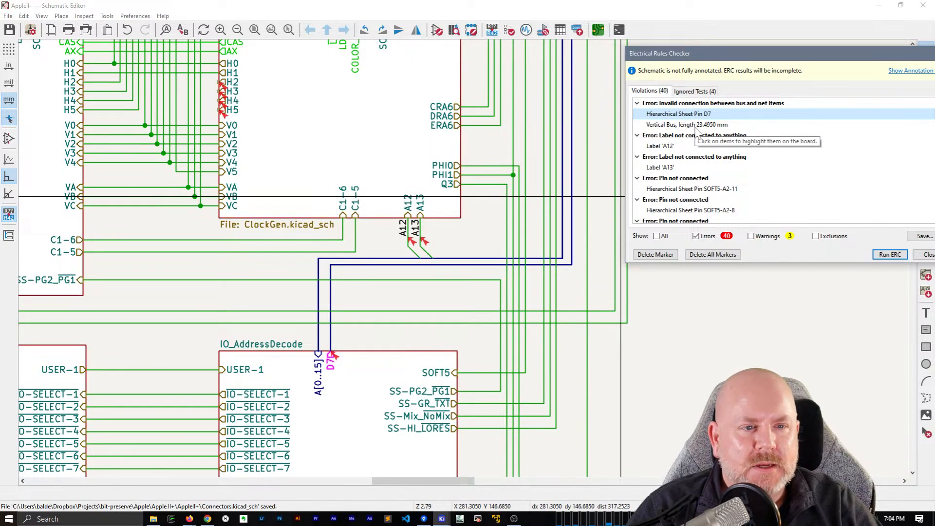
{"action": "left_click", "coordinate": [683, 382]}
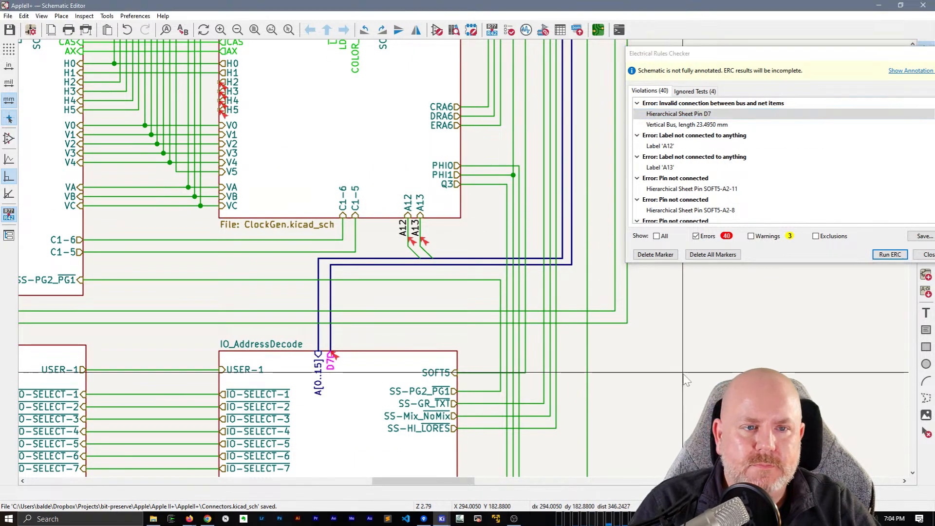
{"action": "key", "text": "Escape"}
- Delete the vertical bus segment that runs into pin D7 of the IO_AddressDecode sheet
{"action": "double_click", "coordinate": [355, 388]}
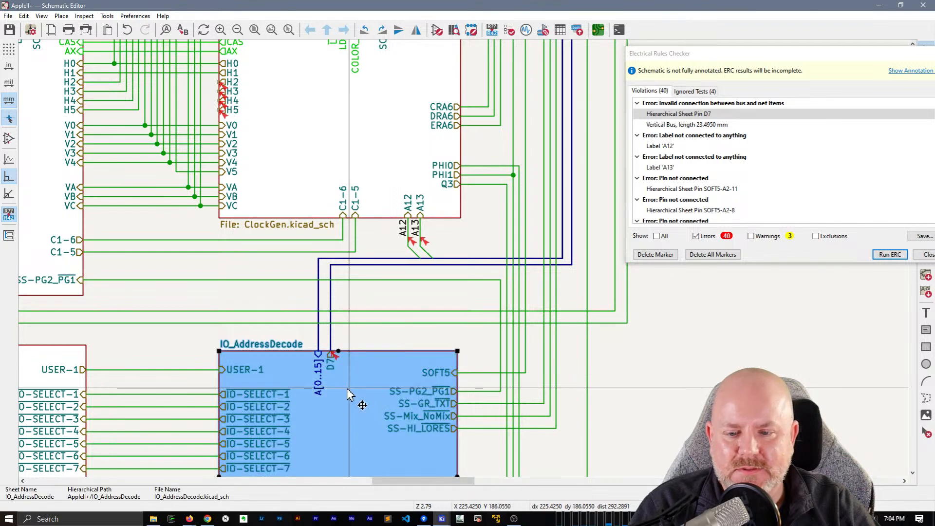
{"action": "left_click", "coordinate": [531, 244]}
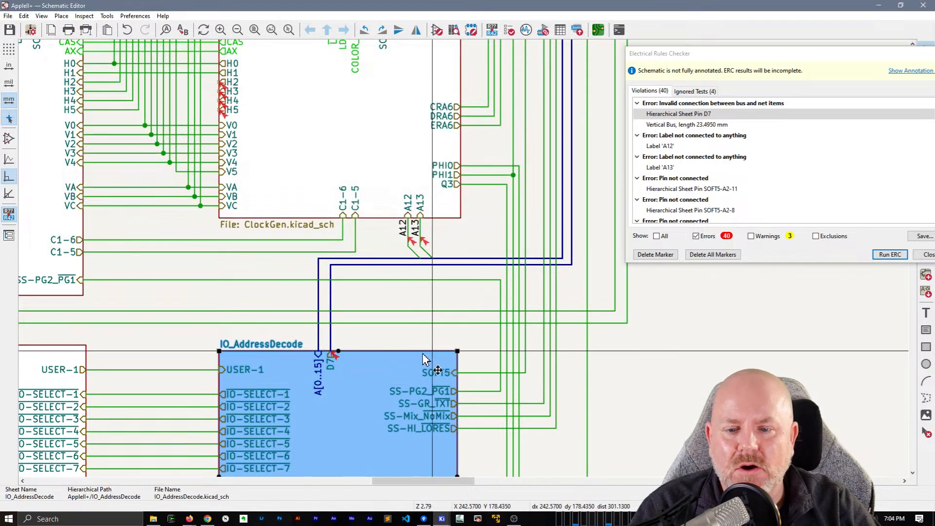
{"action": "left_click", "coordinate": [330, 336]}
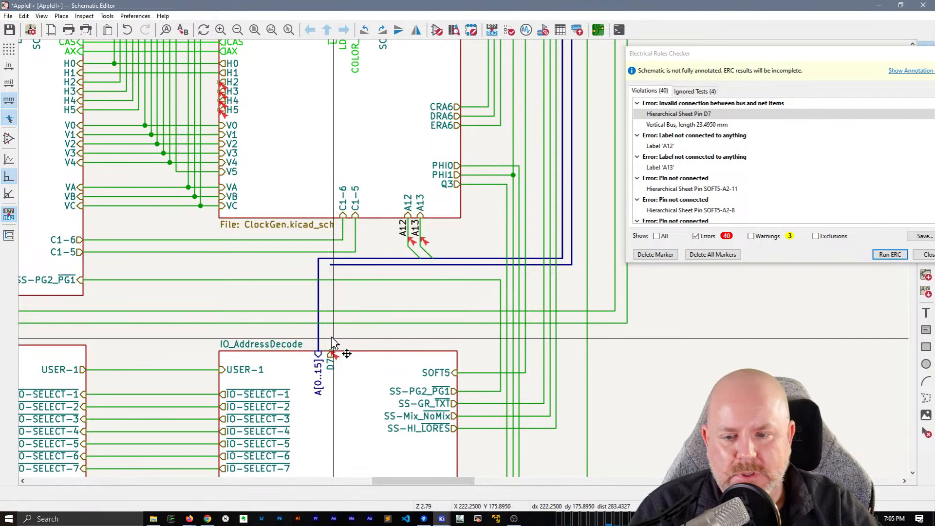
{"action": "key", "text": "Delete"}
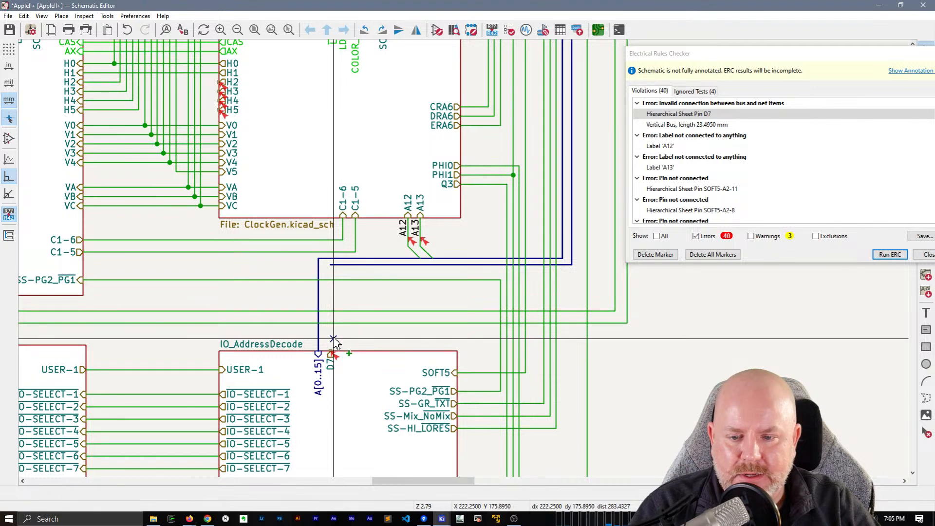
- Place a rotated wire-to-bus entry on pin D7 of the IO_AddressDecode sheet, slanting away from the A[0..15] bus
{"action": "key", "text": "z"}
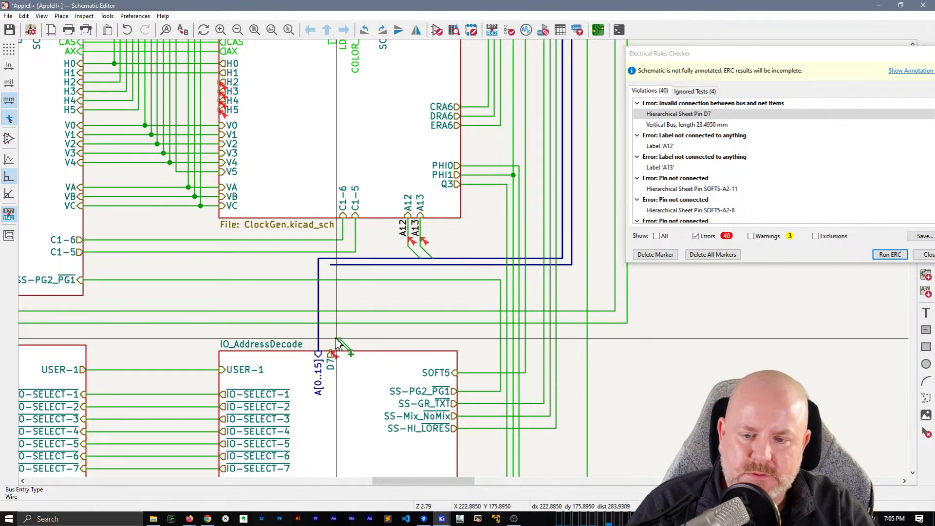
{"action": "key", "text": "r"}
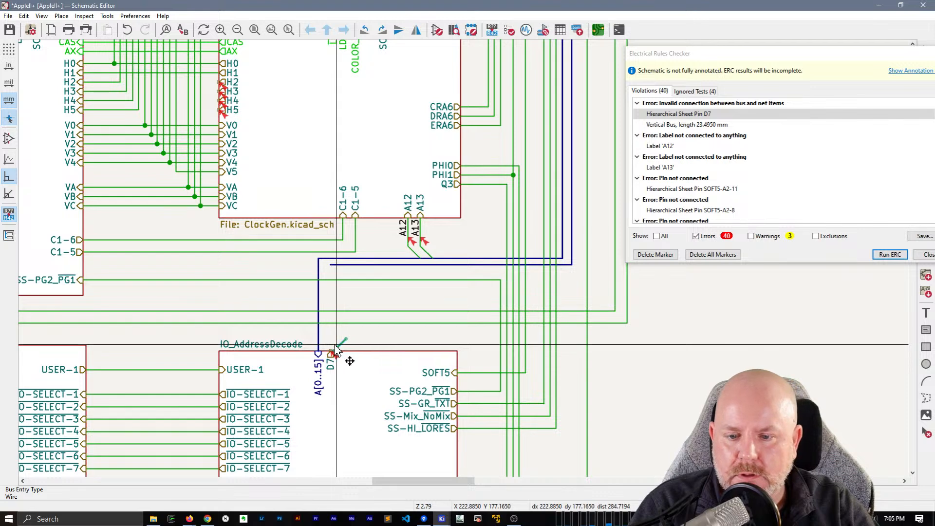
{"action": "left_click", "coordinate": [331, 351]}
- Draw a vertical wire from the free end of the D7 bus entry up to the D[0..7] bus
{"action": "left_click", "coordinate": [342, 338]}
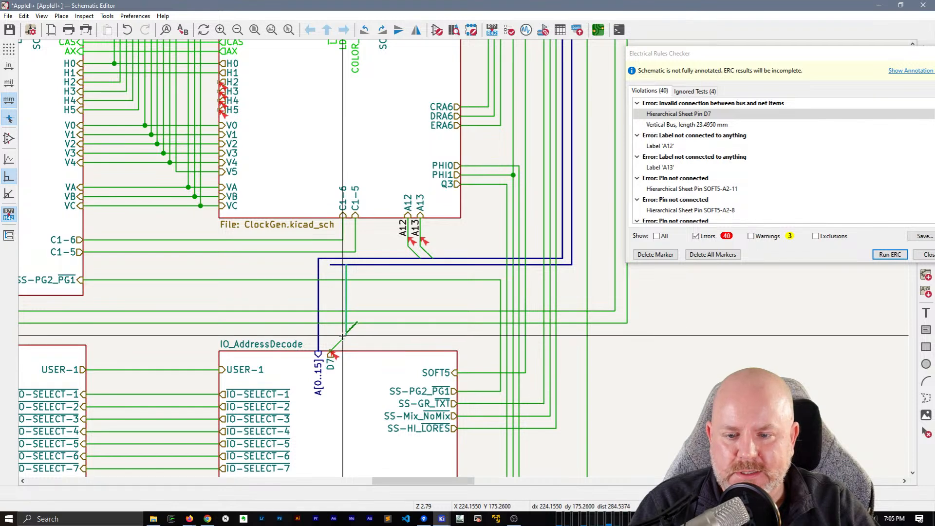
{"action": "scroll", "coordinate": [347, 335], "scroll_direction": "up", "scroll_amount": 2}
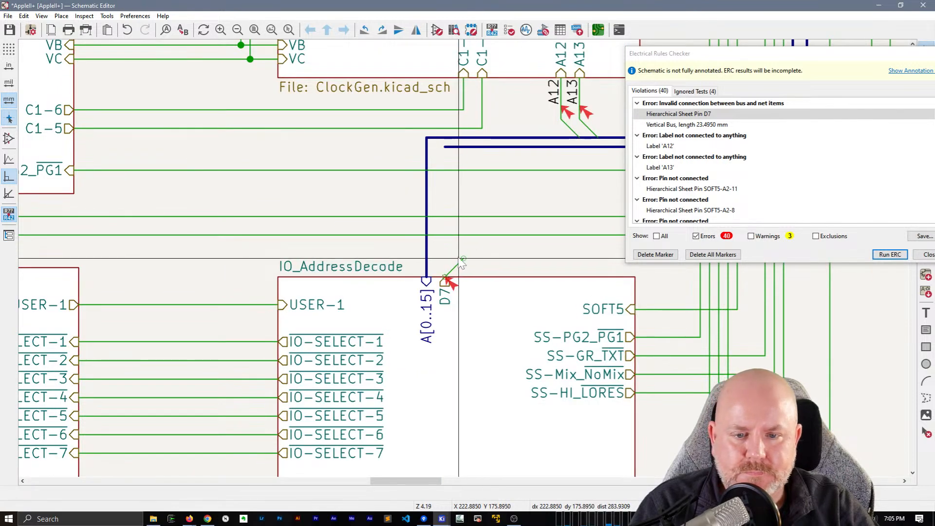
{"action": "key", "text": "Escape"}
{"action": "left_click", "coordinate": [459, 147]}
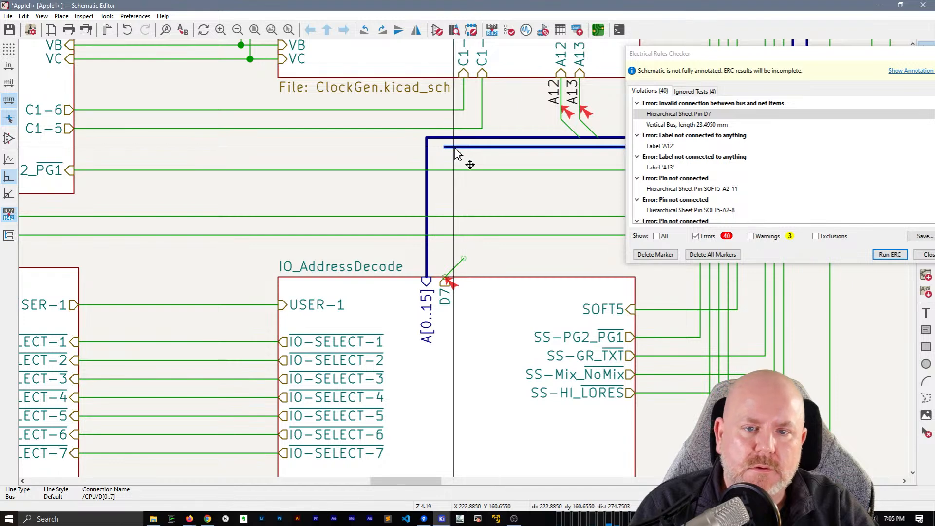
{"action": "left_click", "coordinate": [463, 258]}
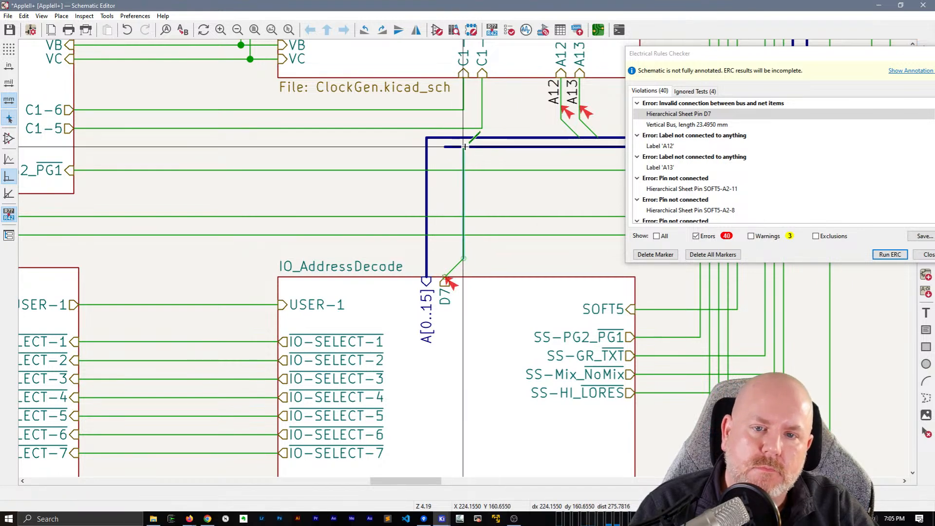
{"action": "double_click", "coordinate": [462, 146]}
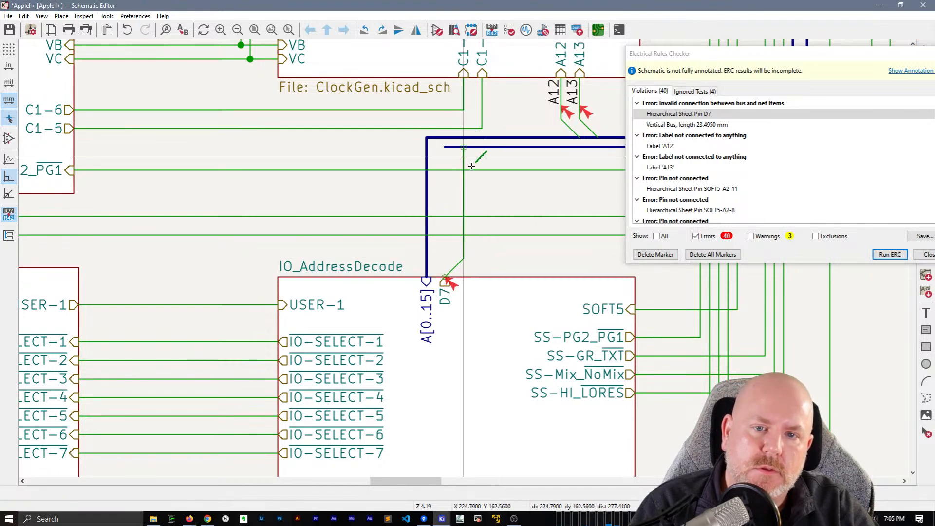
- Undo the vertical D7 wire and move its bus entry up onto the D[0..7] bus
{"action": "key", "text": "ctrl+z"}
{"action": "key", "text": "z"}
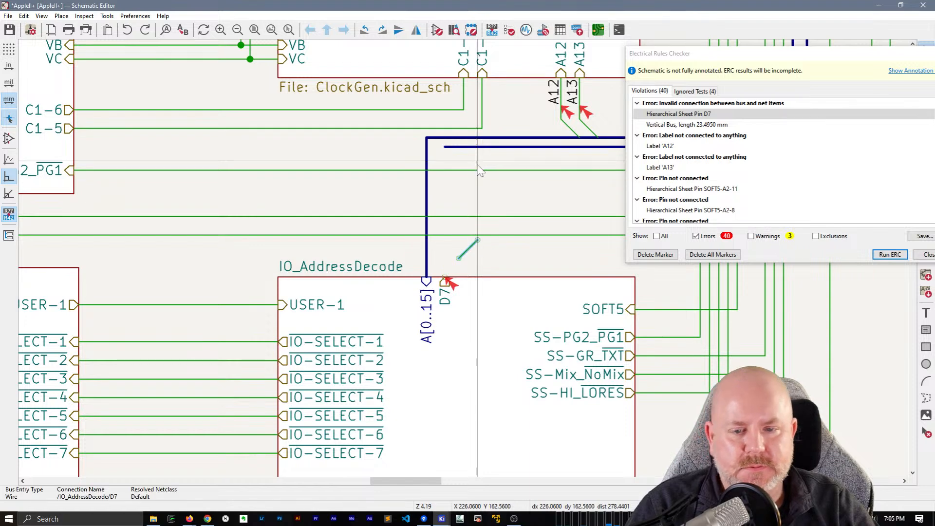
{"action": "left_click", "coordinate": [466, 251]}
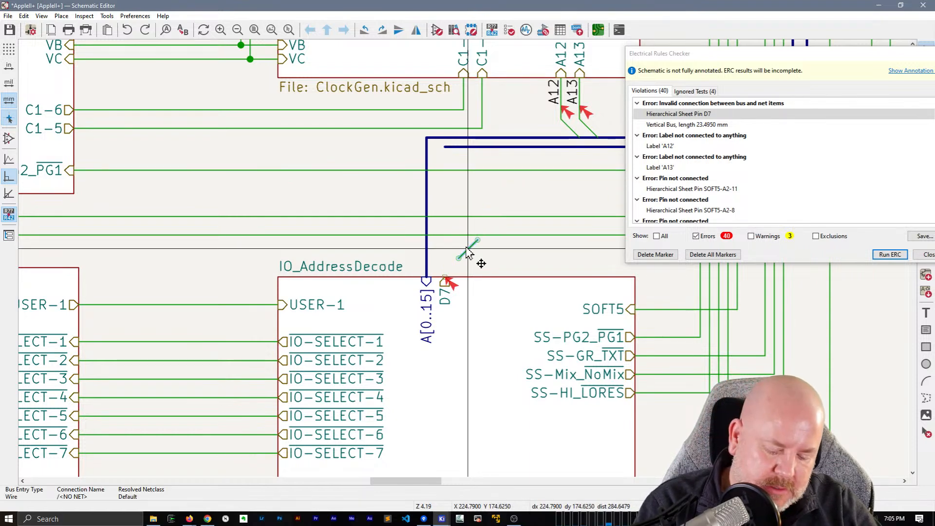
{"action": "key", "text": "r"}
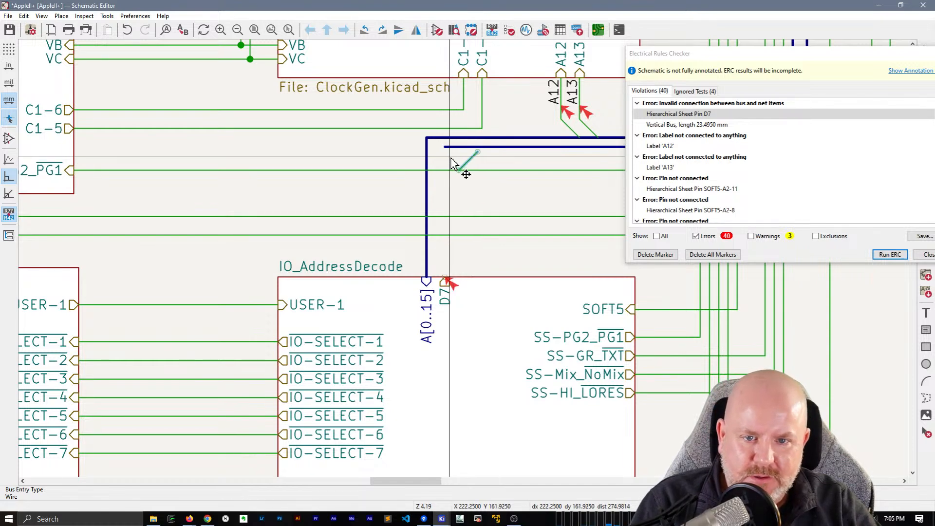
{"action": "key", "text": "r"}
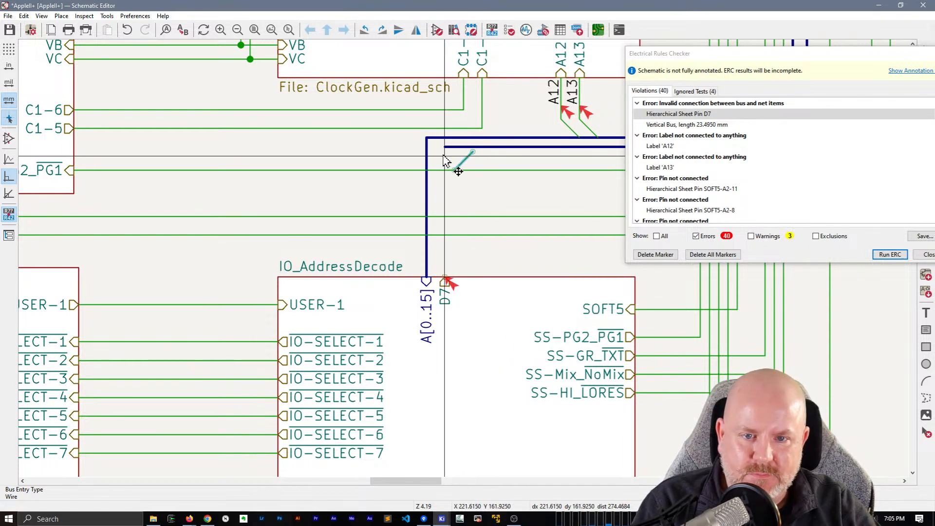
{"action": "left_click", "coordinate": [443, 171]}
{"action": "key", "text": "w"}
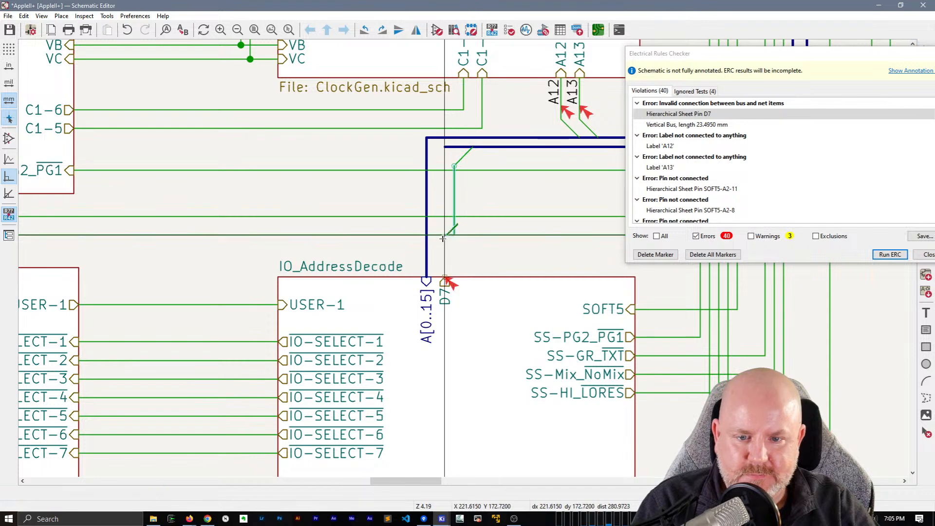
{"action": "key", "text": "Escape"}
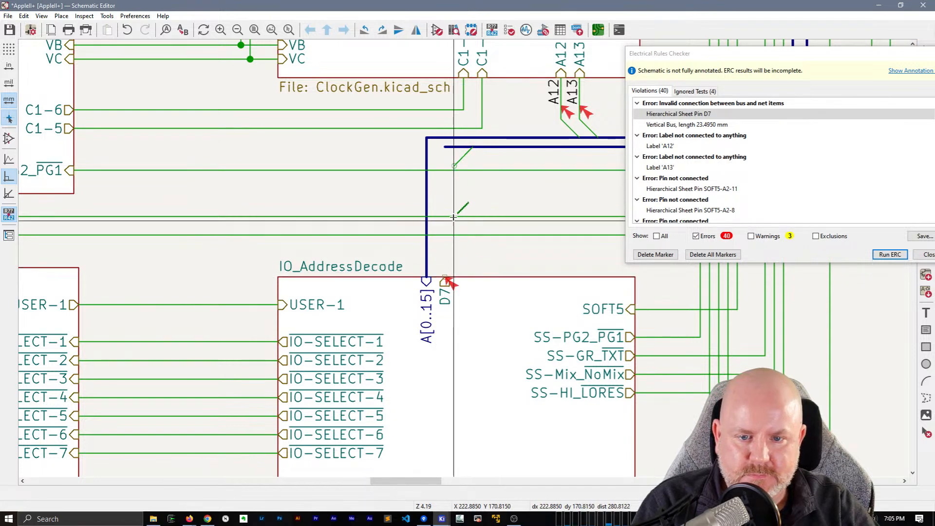
{"action": "key", "text": "Escape"}
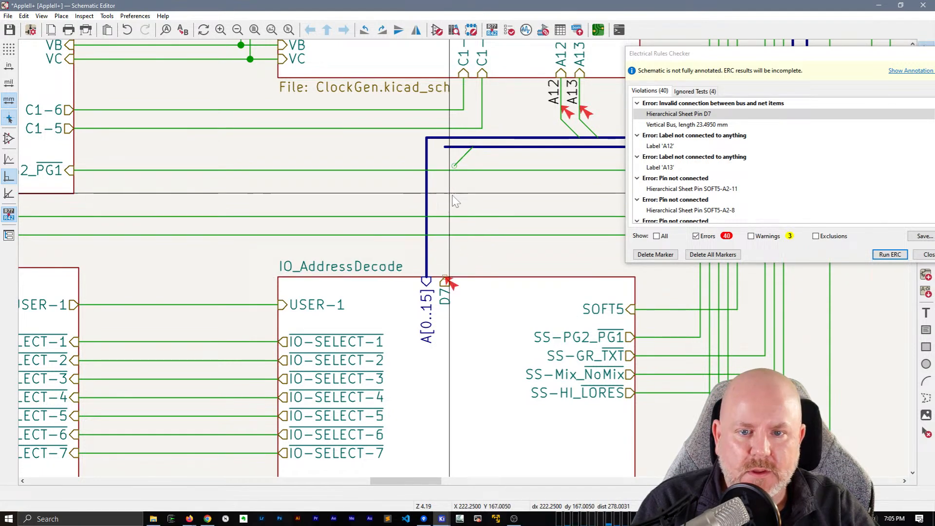
- Shift the bus entry until its free end is directly above pin D7, and wire it straight down to the pin
{"action": "left_click_drag", "start_coordinate": [460, 160], "coordinate": [445, 166]}
{"action": "left_click", "coordinate": [445, 166]}
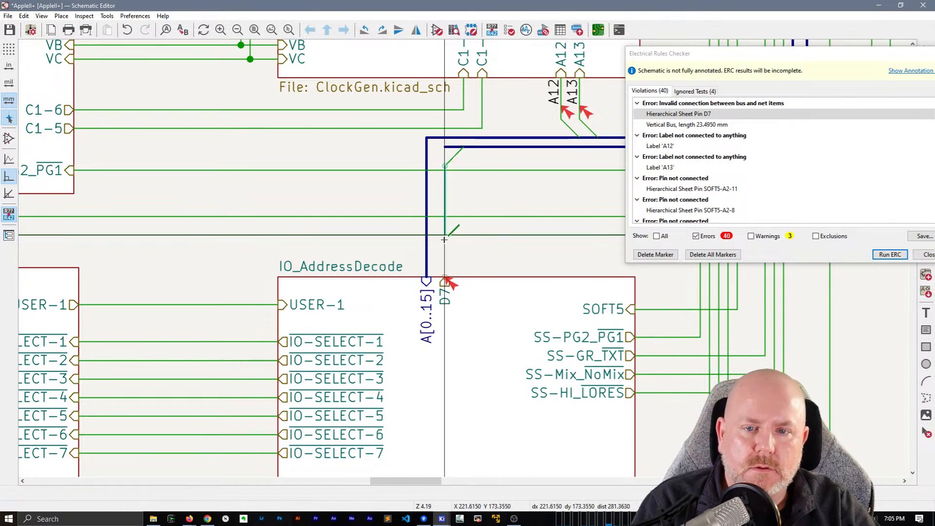
{"action": "left_click", "coordinate": [444, 277]}
{"action": "key", "text": "Escape"}
- Delete the leftover stub of the D[0..7] bus that extends past the new D7 bus entry
{"action": "scroll", "coordinate": [445, 277], "scroll_direction": "down", "scroll_amount": 3}
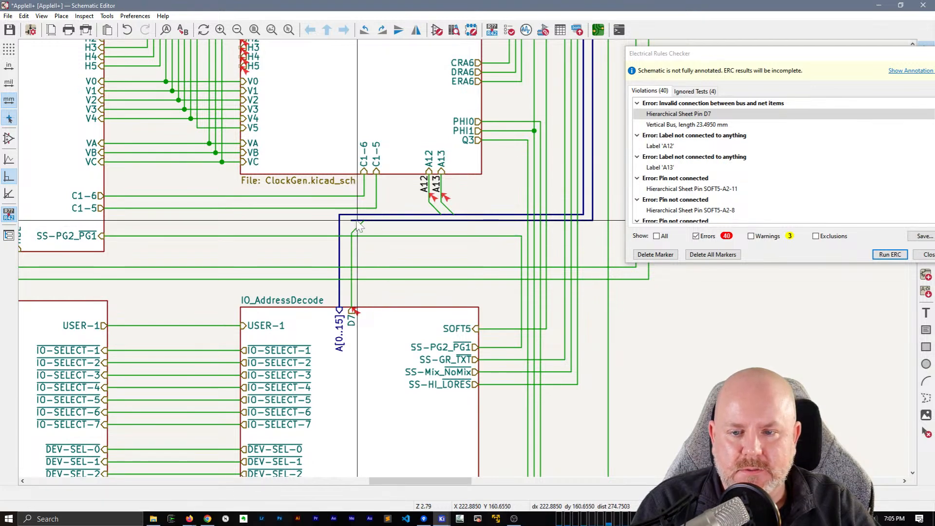
{"action": "left_click", "coordinate": [358, 220]}
{"action": "key", "text": "Delete"}
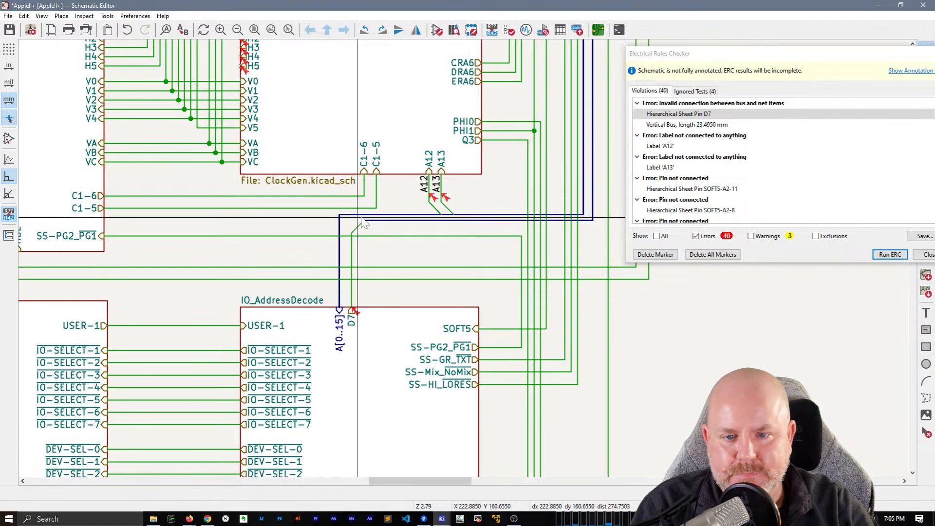
- Duplicate the A12 label onto the vertical wire above IO_AddressDecode pin D7 and rename the copy D7
{"action": "left_click", "coordinate": [425, 188]}
{"action": "key", "text": "ctrl+d"}
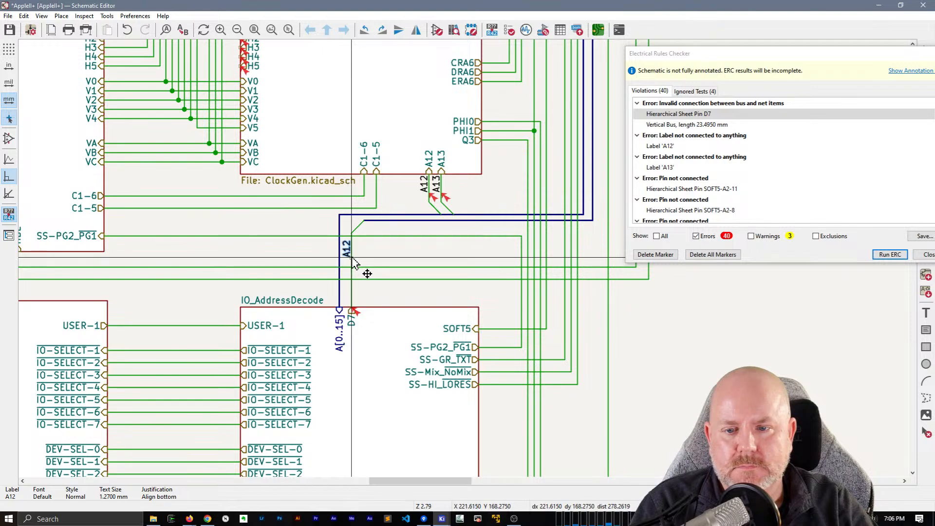
{"action": "left_click", "coordinate": [349, 253]}
{"action": "type", "text": "ed"}
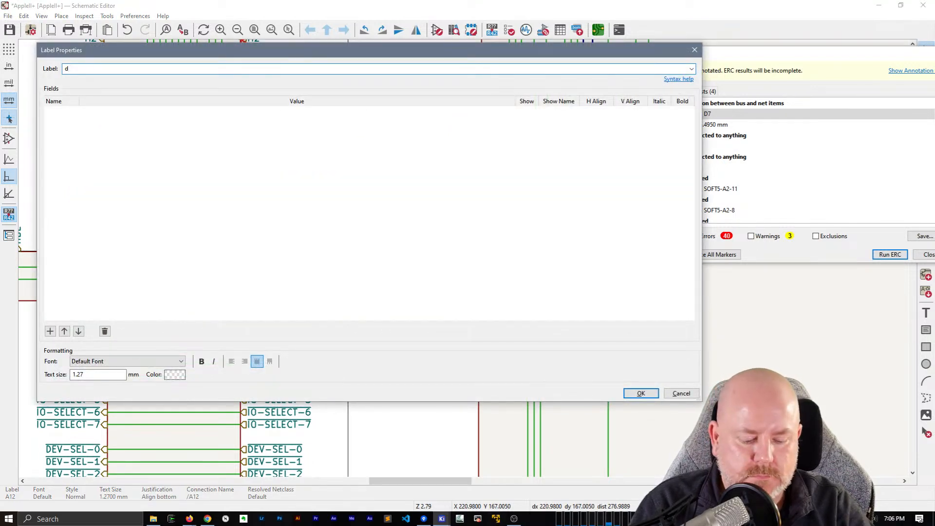
{"action": "key", "text": "BackSpace"}
{"action": "type", "text": "D7"}
{"action": "key", "text": "Return"}
- Rerun the ERC and locate the unconnected label A12 from the violations
{"action": "left_click", "coordinate": [890, 254]}
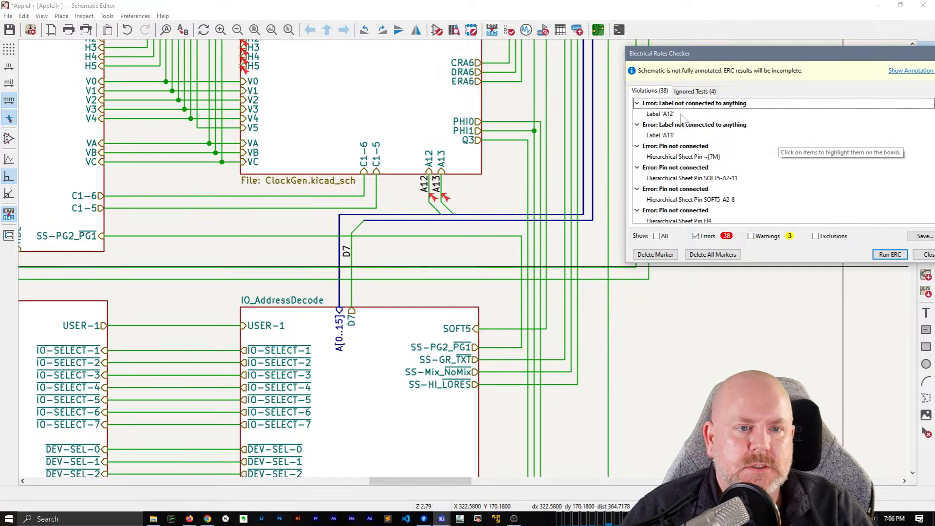
{"action": "left_click", "coordinate": [661, 114]}
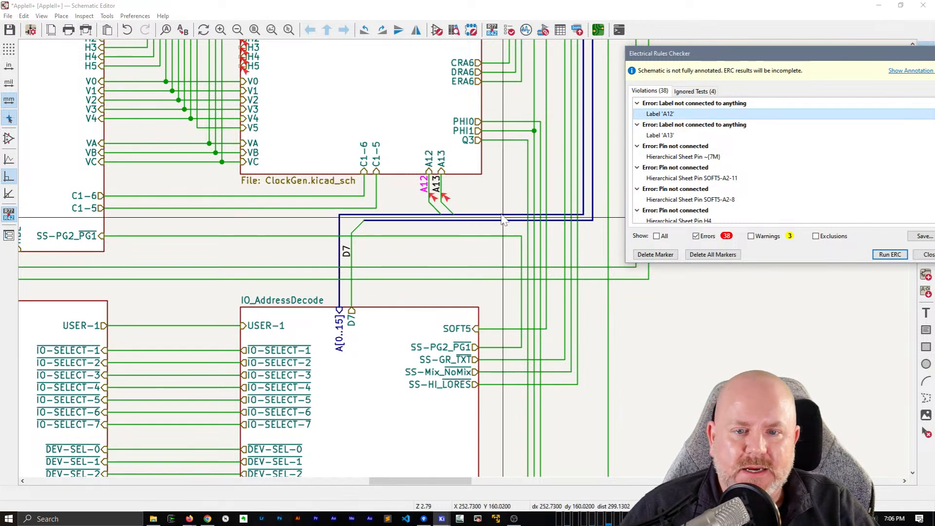
{"action": "scroll", "coordinate": [455, 180], "scroll_direction": "up", "scroll_amount": 3}
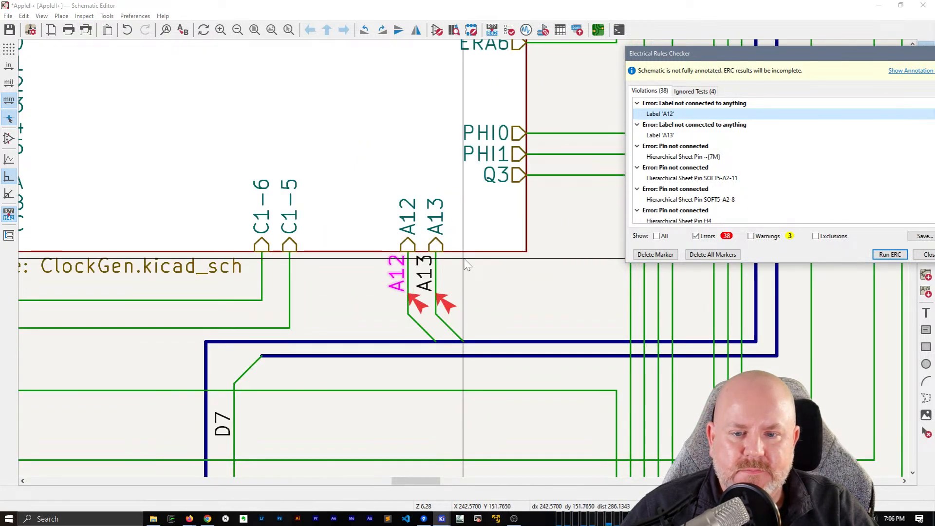
- Shift the A12 and A13 labels slightly down along their wires below the Clock Generation sheet
{"action": "left_click", "coordinate": [397, 283]}
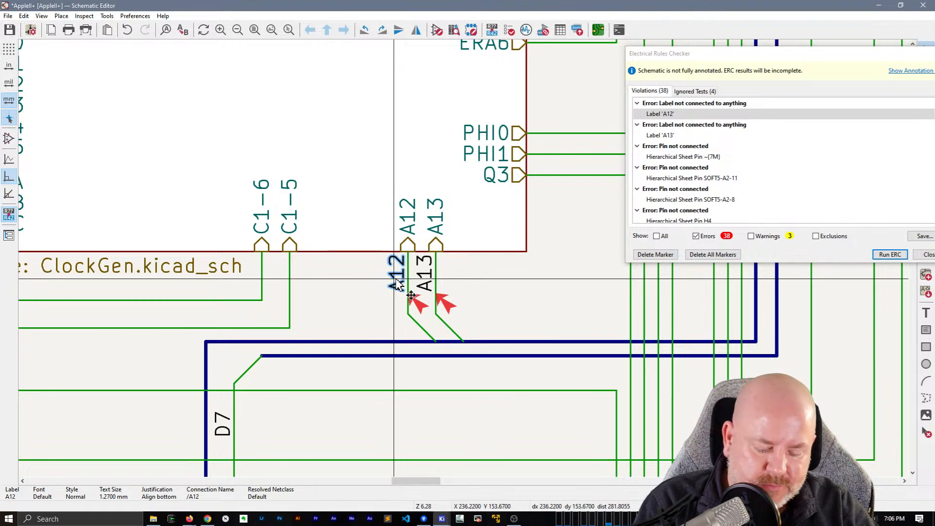
{"action": "left_click_drag", "start_coordinate": [397, 283], "coordinate": [436, 300]}
{"action": "left_click", "coordinate": [437, 300]}
- Highlight the A[0..15] bus net and trace it back to the CPU sheet, moving the checker window aside
{"action": "left_click", "coordinate": [497, 342]}
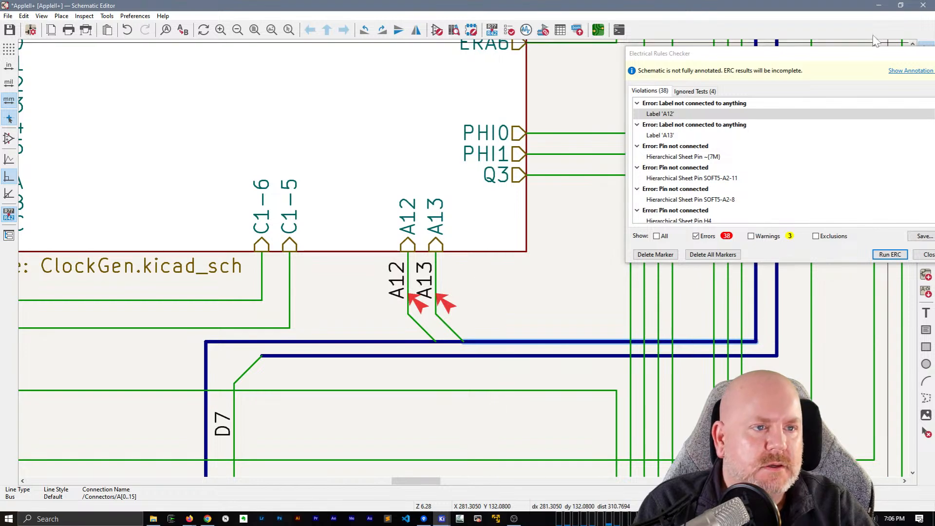
{"action": "left_click_drag", "start_coordinate": [707, 53], "coordinate": [565, 51]}
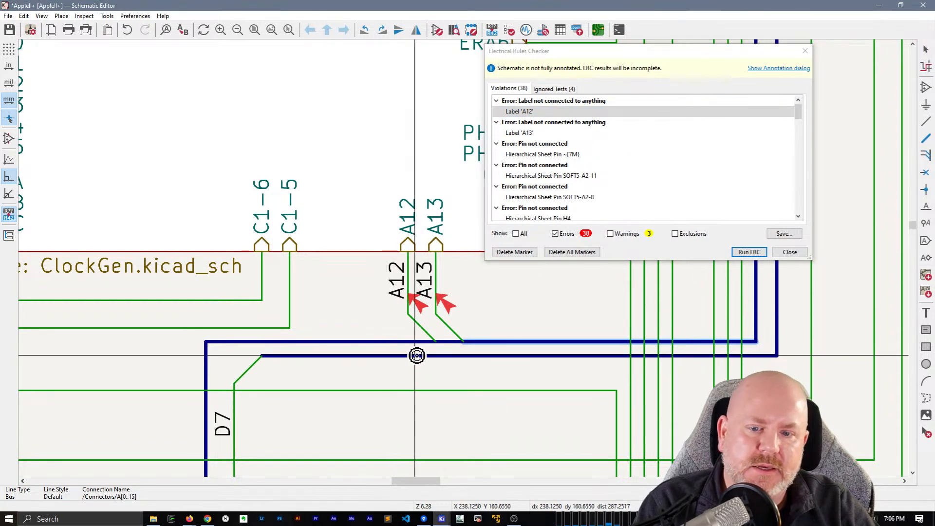
{"action": "key", "text": "grave"}
{"action": "scroll", "coordinate": [463, 258], "scroll_direction": "down", "scroll_amount": 3}
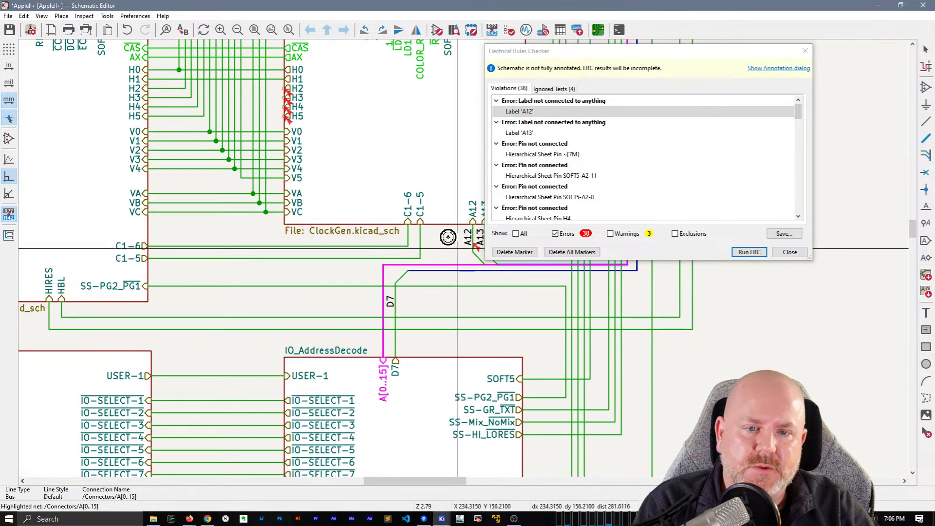
{"action": "middle_click_drag", "start_coordinate": [433, 181], "coordinate": [161, 459]}
{"action": "middle_click_drag", "start_coordinate": [229, 236], "coordinate": [900, 409]}
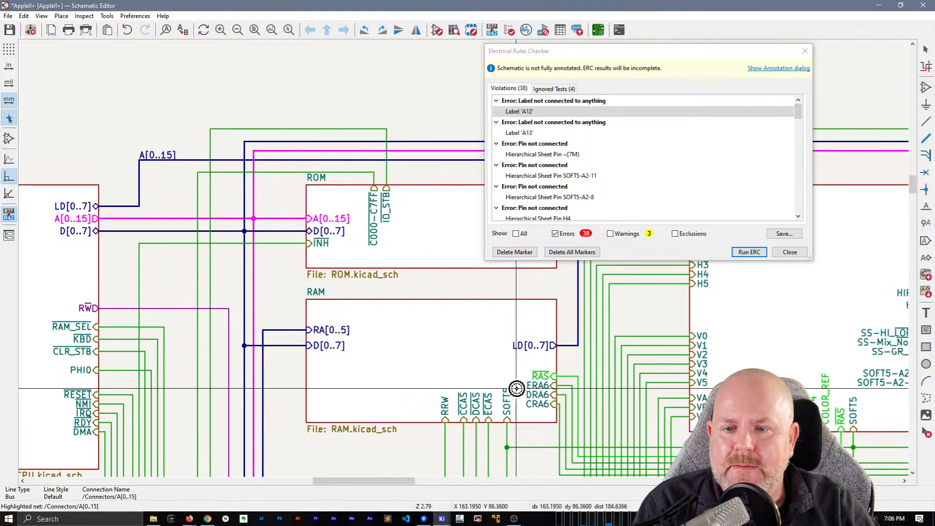
- Move the A[0..15] label from the LD[0..7] bus onto the CPU sheet's A[0..15] bus and rerun the ERC
{"action": "left_click", "coordinate": [168, 157]}
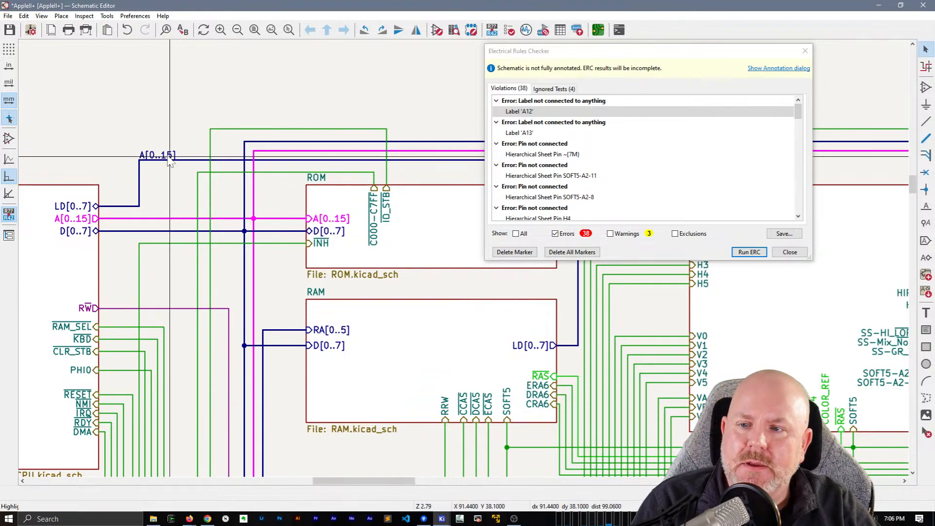
{"action": "left_click_drag", "start_coordinate": [168, 156], "coordinate": [150, 221]}
{"action": "left_click", "coordinate": [749, 252]}
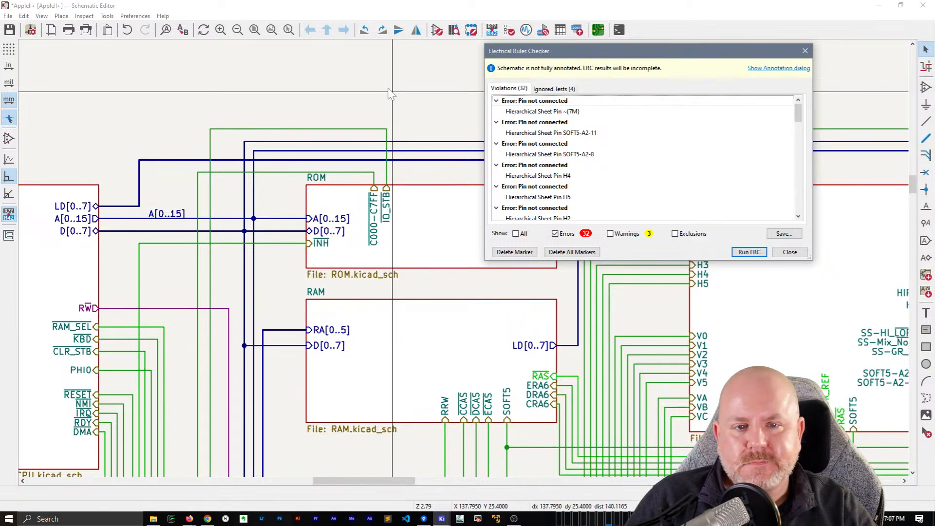
- Locate the unconnected inverted 7M pin on the Clock Generation sheet and examine its surroundings
{"action": "left_click", "coordinate": [541, 112]}
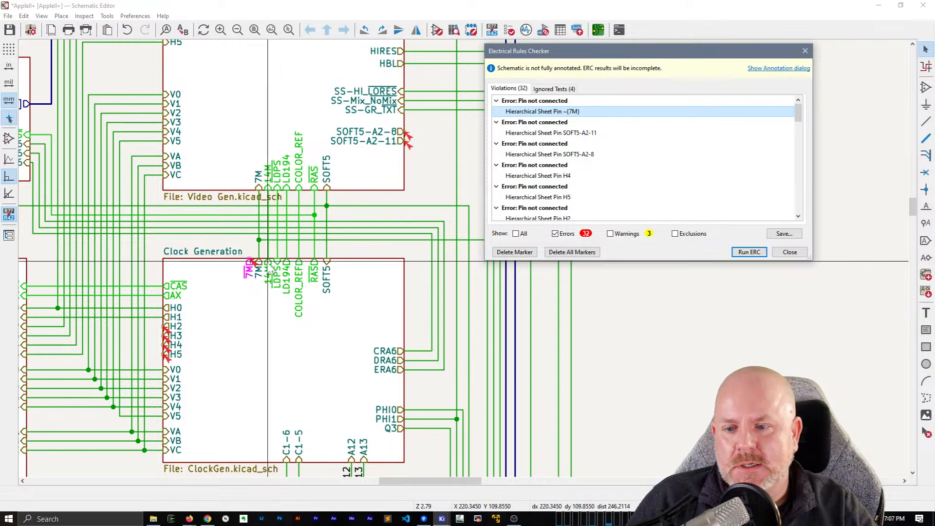
{"action": "scroll", "coordinate": [275, 258], "scroll_direction": "up", "scroll_amount": 2}
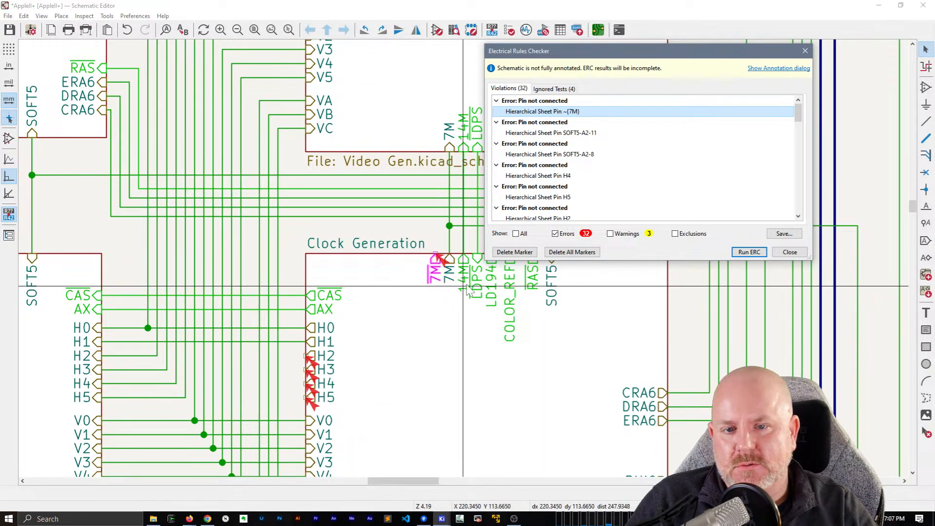
{"action": "middle_click_drag", "start_coordinate": [463, 273], "coordinate": [365, 284]}
{"action": "scroll", "coordinate": [331, 282], "scroll_direction": "down", "scroll_amount": 2}
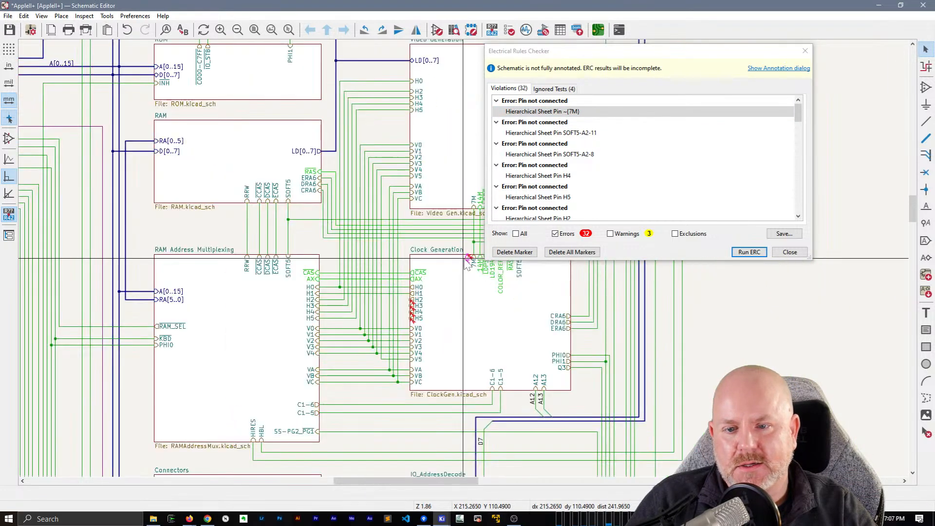
{"action": "scroll", "coordinate": [467, 267], "scroll_direction": "up", "scroll_amount": 2}
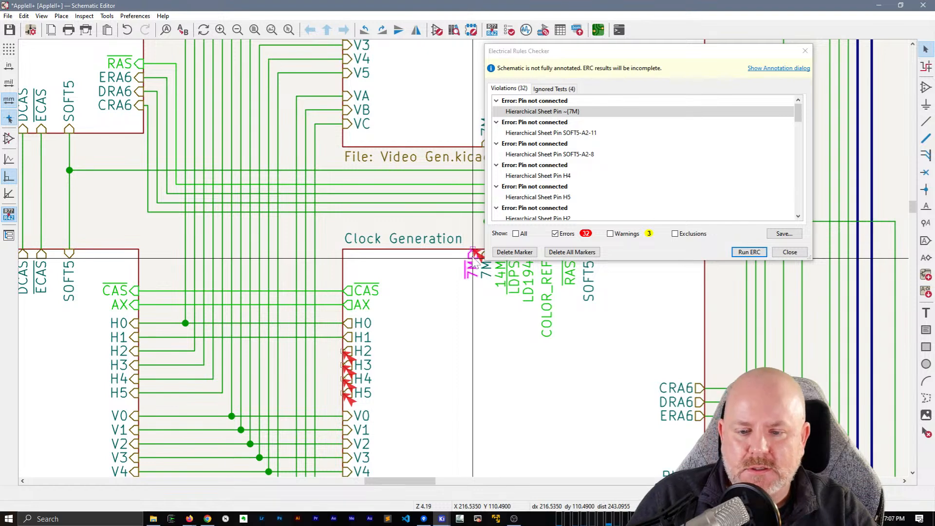
{"action": "scroll", "coordinate": [422, 265], "scroll_direction": "up", "scroll_amount": 3}
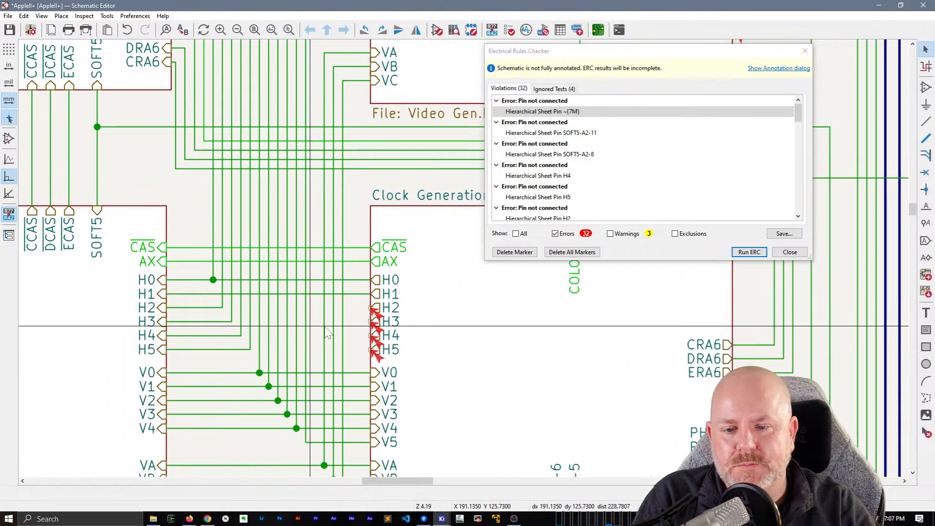
- Wire Clock Generation pins H2, H3, H4 and H5 to the matching lines from the RAM Address Multiplexing sheet
{"action": "middle_click_drag", "start_coordinate": [419, 259], "coordinate": [285, 254]}
{"action": "scroll", "coordinate": [285, 254], "scroll_direction": "down", "scroll_amount": 1}
{"action": "middle_click_drag", "start_coordinate": [372, 237], "coordinate": [246, 223]}
{"action": "key", "text": "w"}
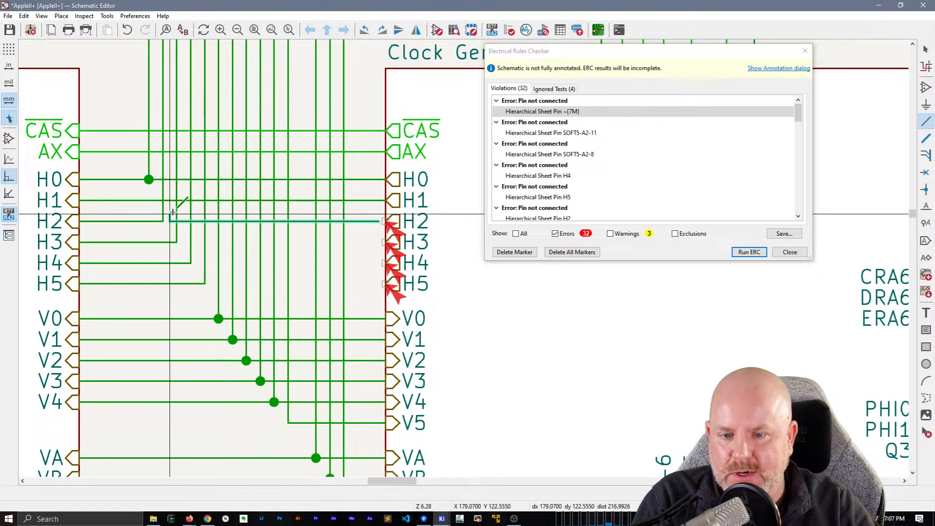
{"action": "left_click", "coordinate": [163, 220]}
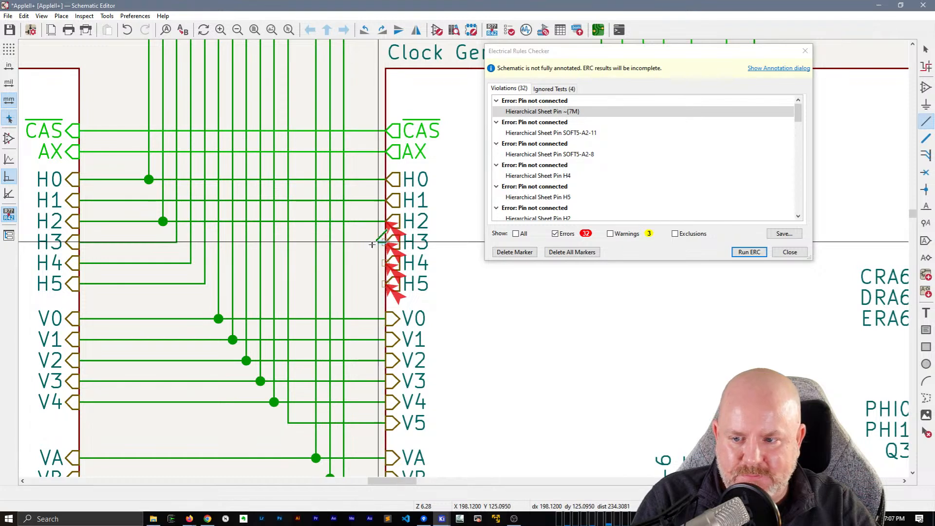
{"action": "left_click", "coordinate": [372, 244]}
{"action": "left_click", "coordinate": [177, 242]}
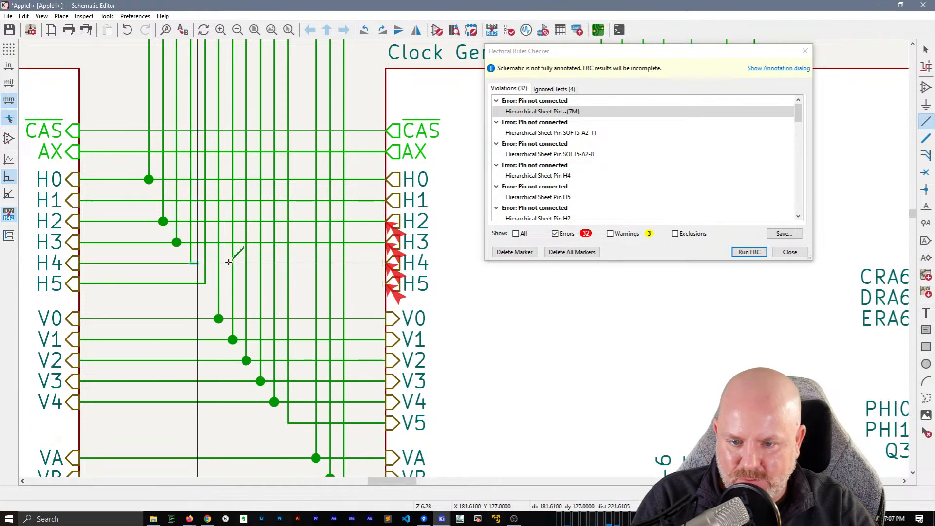
{"action": "left_click", "coordinate": [385, 263]}
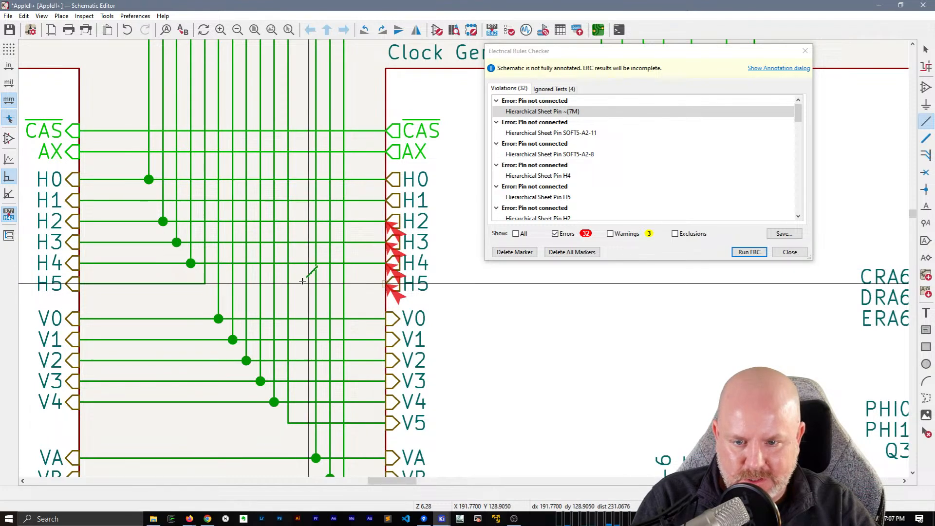
{"action": "left_click", "coordinate": [205, 282]}
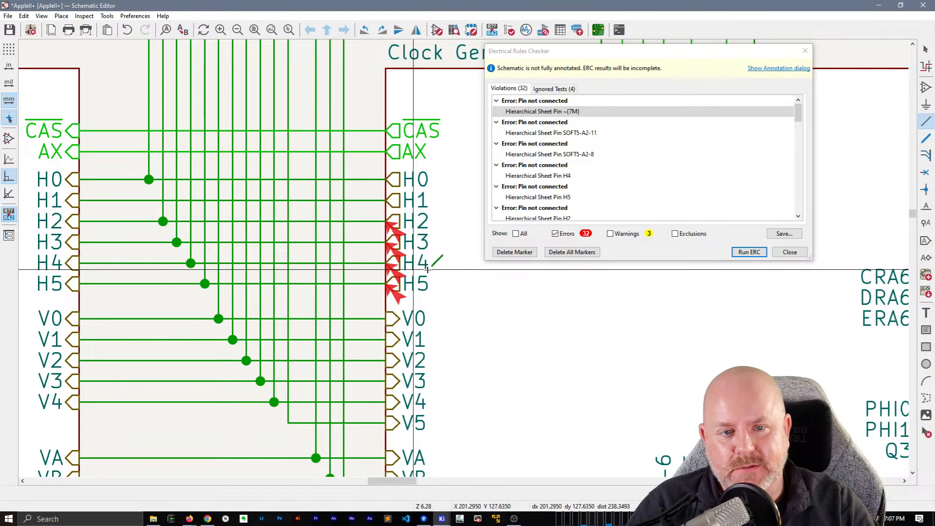
- Rerun the ERC and locate the unconnected pins SOFT5-A2-11, SOFT5-A2-8 and RA1 pin 7
{"action": "left_click", "coordinate": [750, 252]}
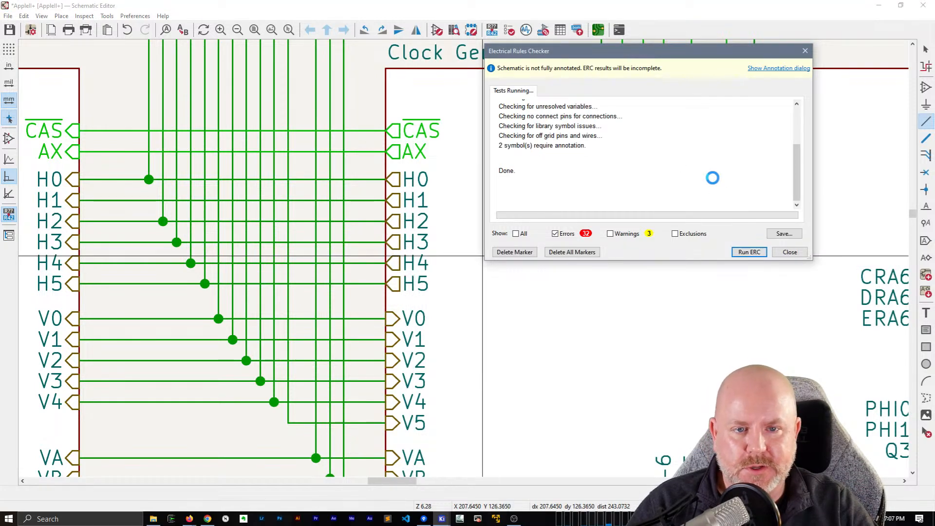
{"action": "left_click", "coordinate": [559, 136]}
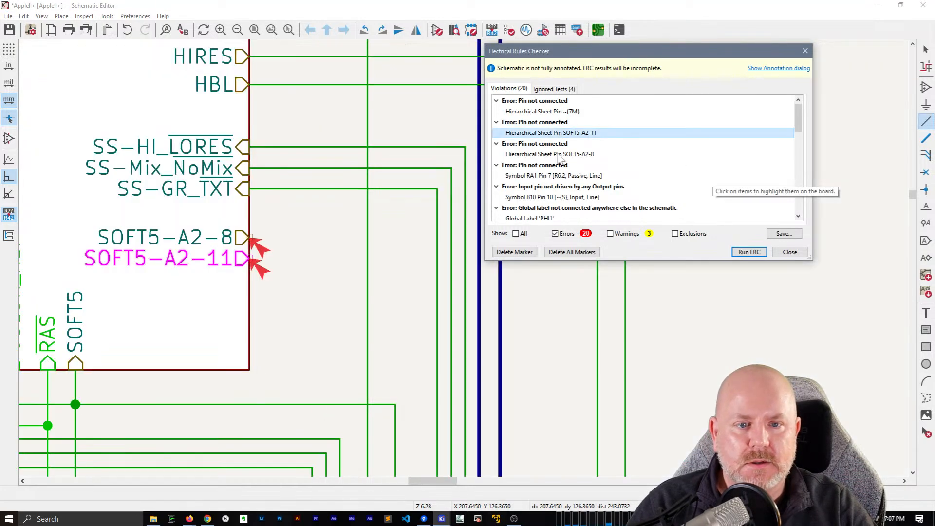
{"action": "left_click", "coordinate": [561, 154]}
{"action": "left_click", "coordinate": [561, 175]}
{"action": "scroll", "coordinate": [390, 246], "scroll_direction": "up", "scroll_amount": 6}
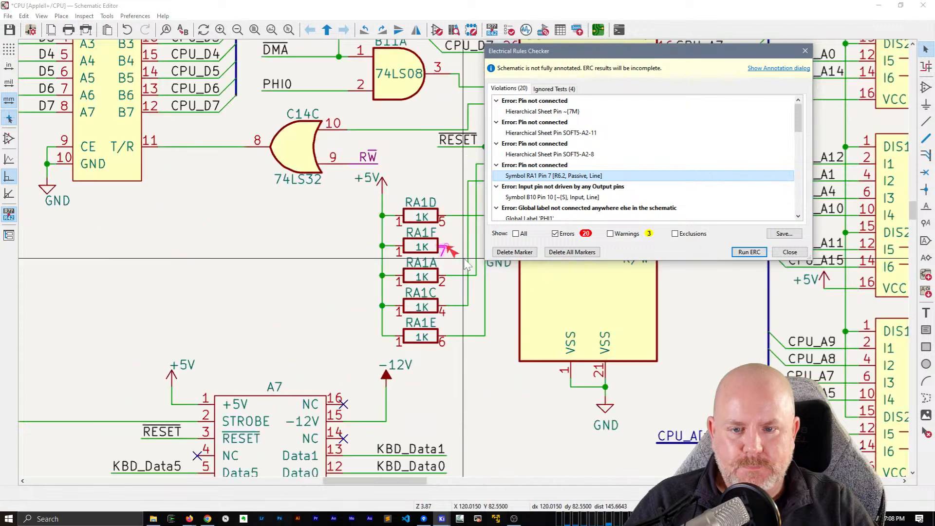
- Mark pin 7 of resistor RA1F on the CPU sheet as no-connect and rerun the ERC
{"action": "left_click", "coordinate": [441, 244]}
{"action": "key", "text": "q"}
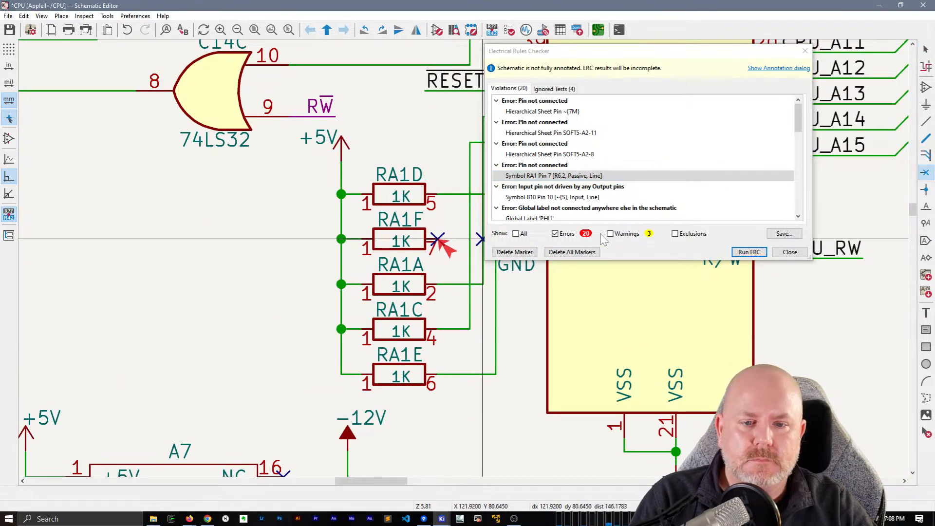
{"action": "left_click", "coordinate": [746, 251]}
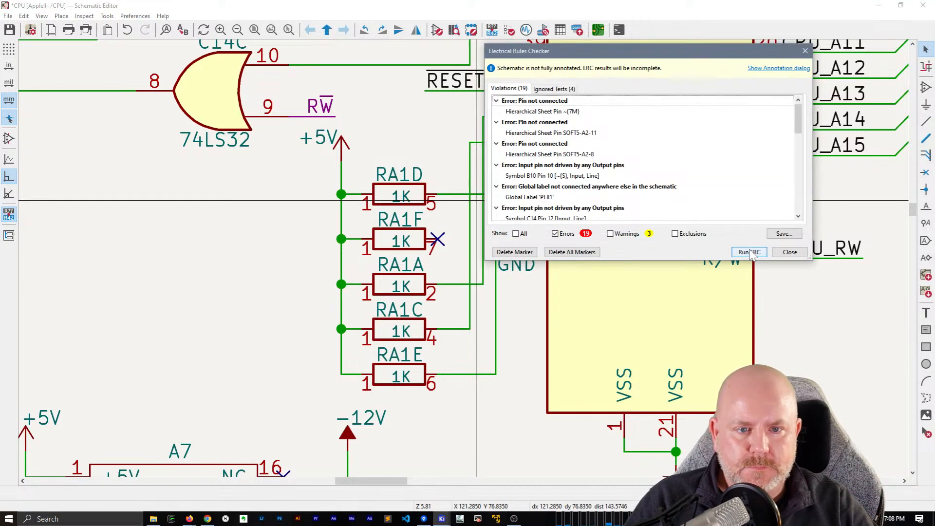
- Locate the violations for B10 pin 10 and the global label PHI1, and examine the gates around PHI1
{"action": "left_click", "coordinate": [526, 177]}
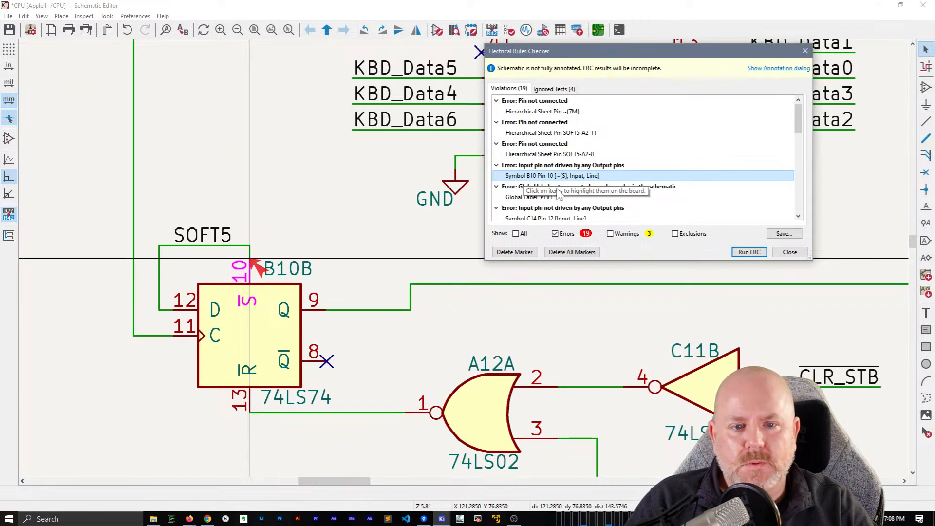
{"action": "left_click", "coordinate": [531, 198]}
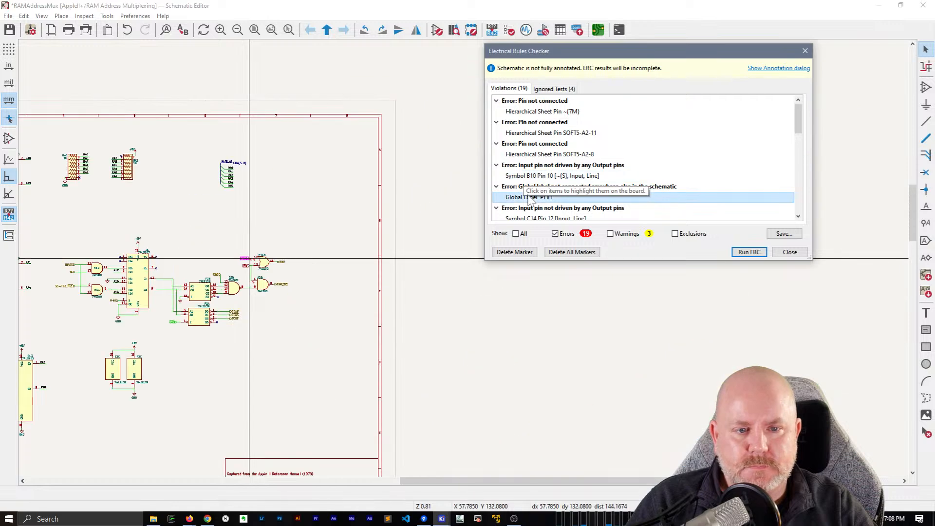
{"action": "left_click", "coordinate": [559, 143]}
{"action": "left_click", "coordinate": [533, 197]}
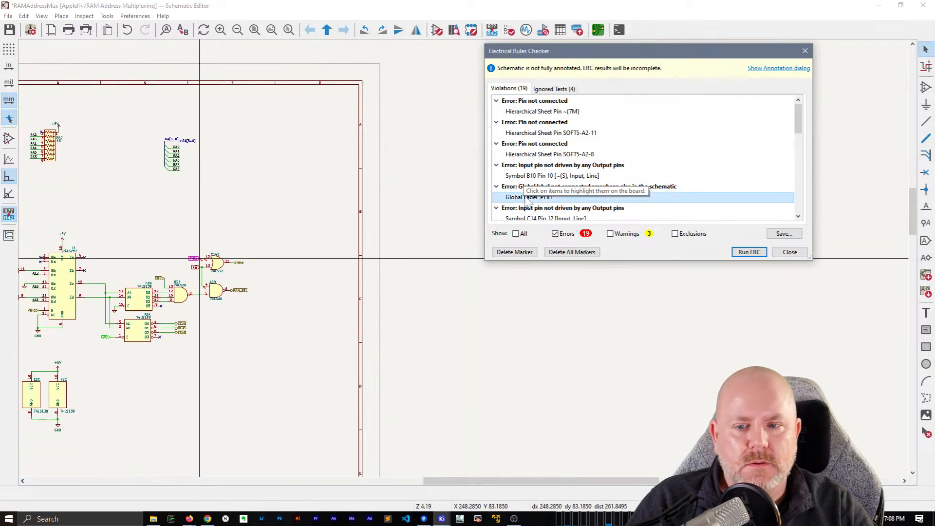
{"action": "scroll", "coordinate": [250, 258], "scroll_direction": "up", "scroll_amount": 3}
{"action": "scroll", "coordinate": [463, 259], "scroll_direction": "up", "scroll_amount": 4}
{"action": "scroll", "coordinate": [459, 255], "scroll_direction": "down", "scroll_amount": 2}
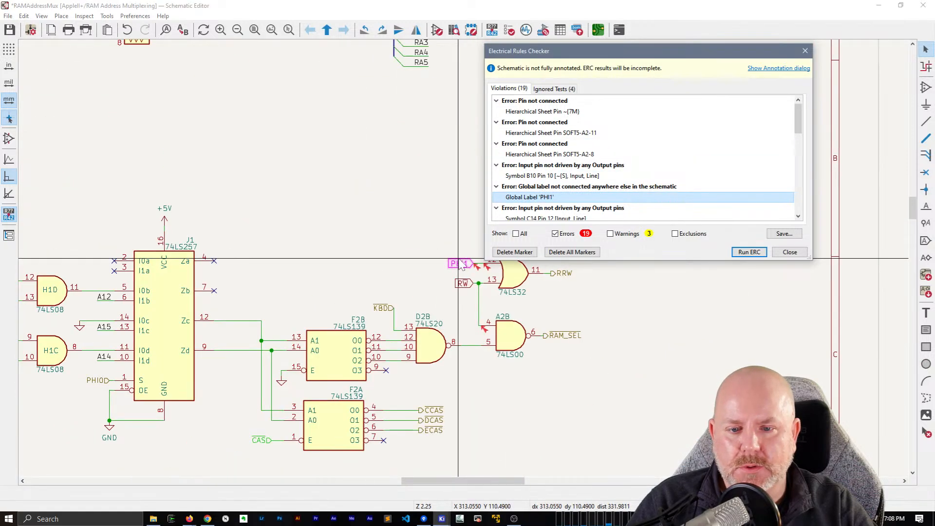
{"action": "middle_click_drag", "start_coordinate": [426, 215], "coordinate": [244, 206]}
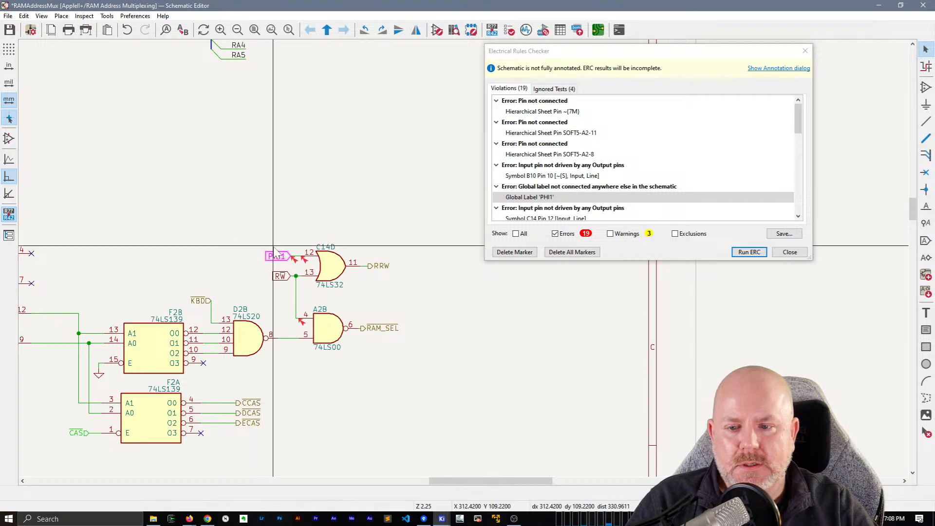
{"action": "scroll", "coordinate": [269, 211], "scroll_direction": "down", "scroll_amount": 4}
{"action": "scroll", "coordinate": [467, 262], "scroll_direction": "up", "scroll_amount": 3}
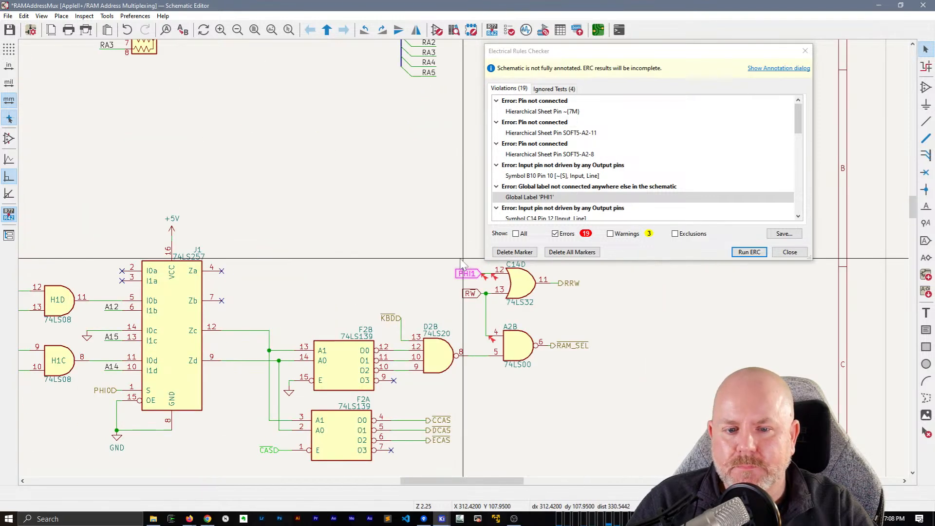
{"action": "right_click", "coordinate": [349, 257]}
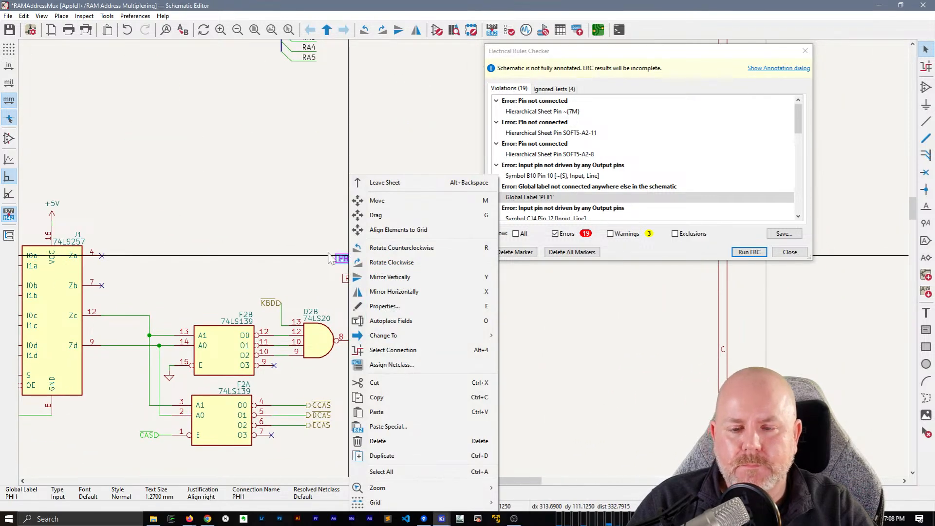
{"action": "left_click", "coordinate": [328, 252]}
{"action": "right_click", "coordinate": [343, 258]}
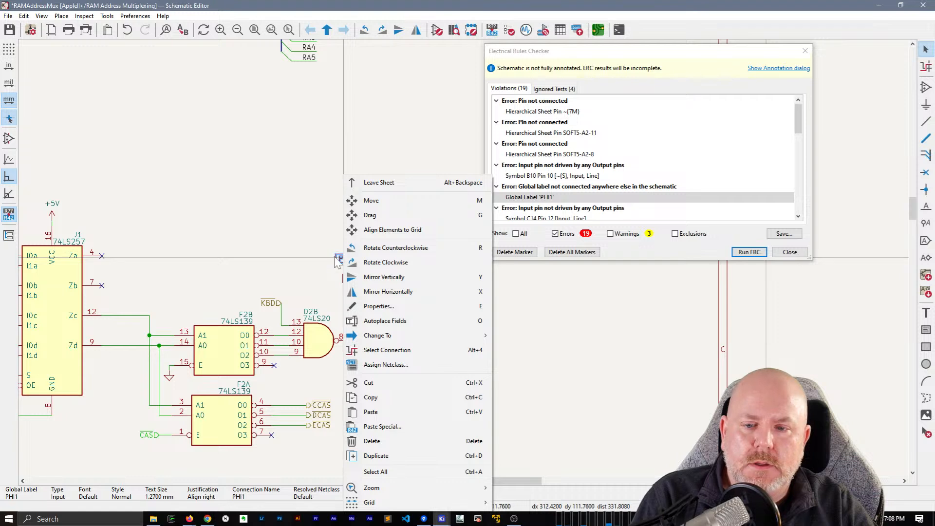
{"action": "key", "text": "Escape"}
- Search the current RAM Address Multiplexing sheet for PHI1
{"action": "key", "text": "ctrl+f"}
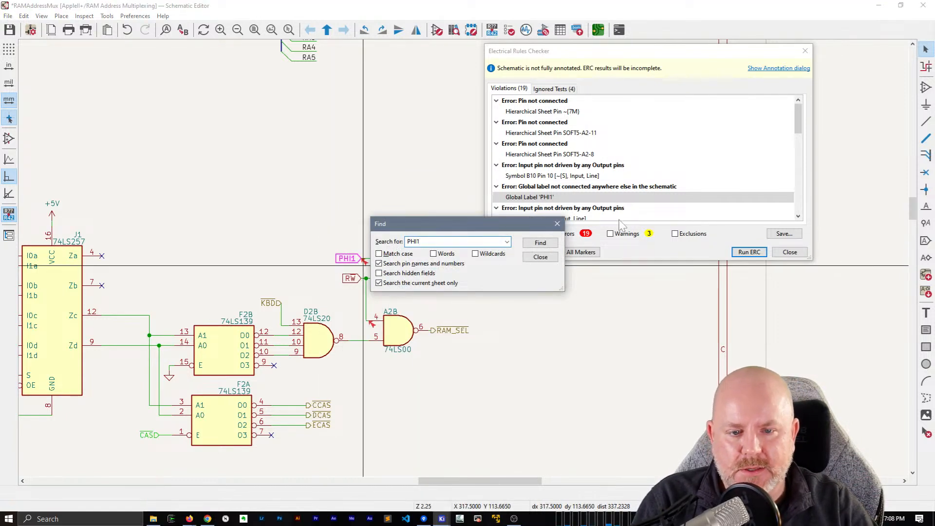
{"action": "left_click", "coordinate": [541, 243]}
{"action": "left_click", "coordinate": [540, 242]}
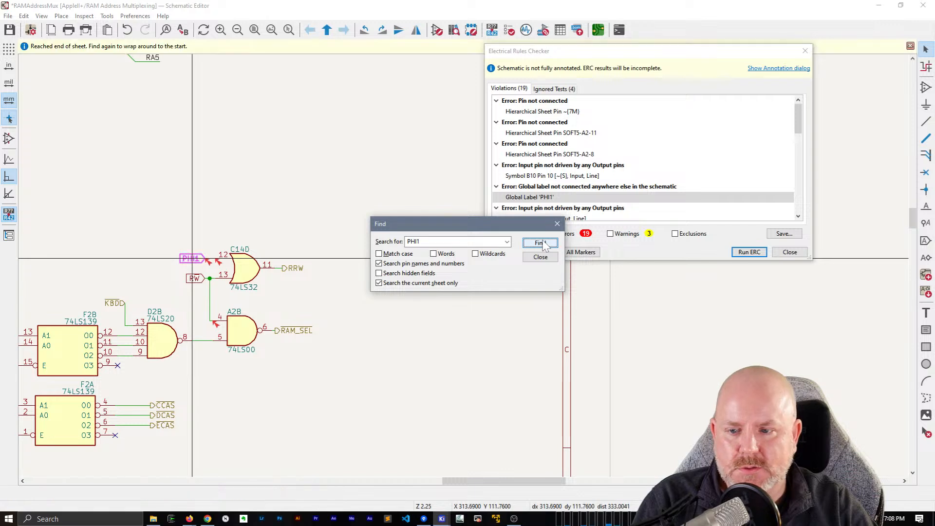
{"action": "left_click", "coordinate": [541, 243]}
{"action": "left_click", "coordinate": [540, 256]}
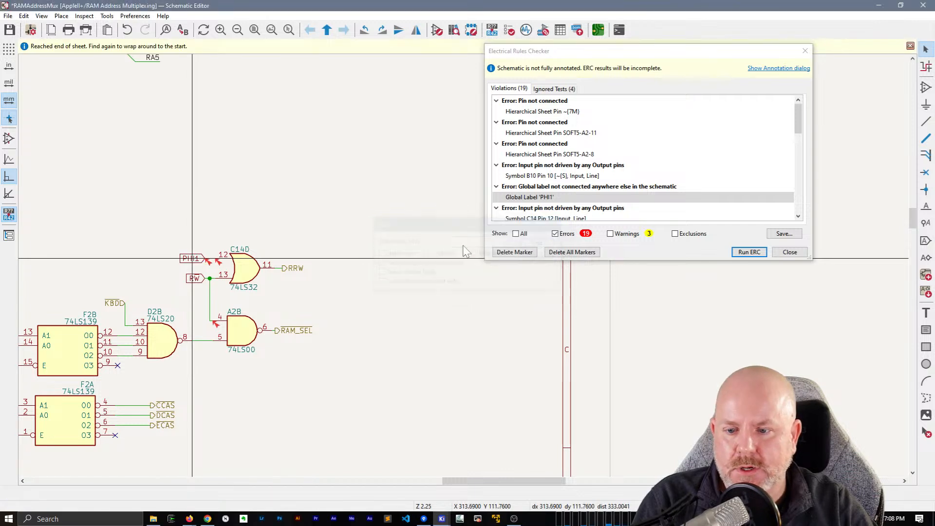
- Change the PHI1 and inverted-W RW global labels feeding C14D into hierarchical labels
{"action": "scroll", "coordinate": [409, 222], "scroll_direction": "up", "scroll_amount": 2}
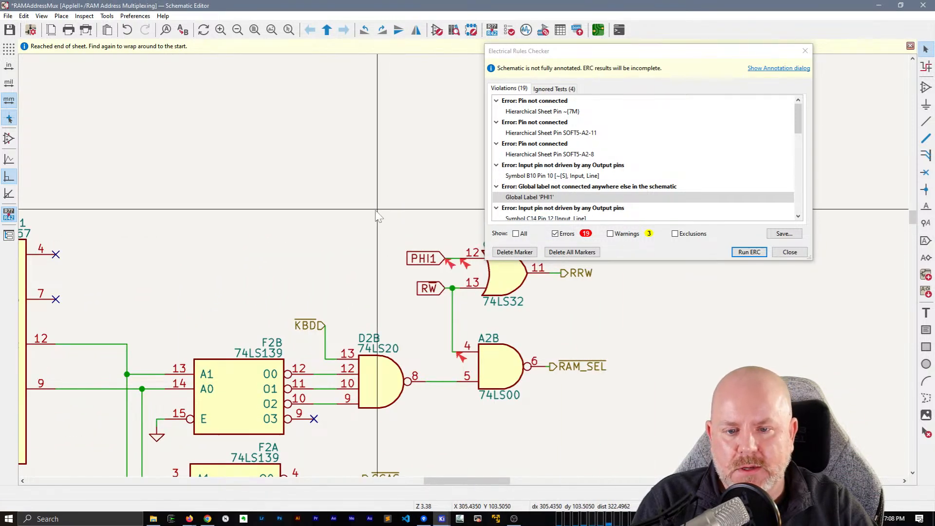
{"action": "right_click", "coordinate": [418, 264]}
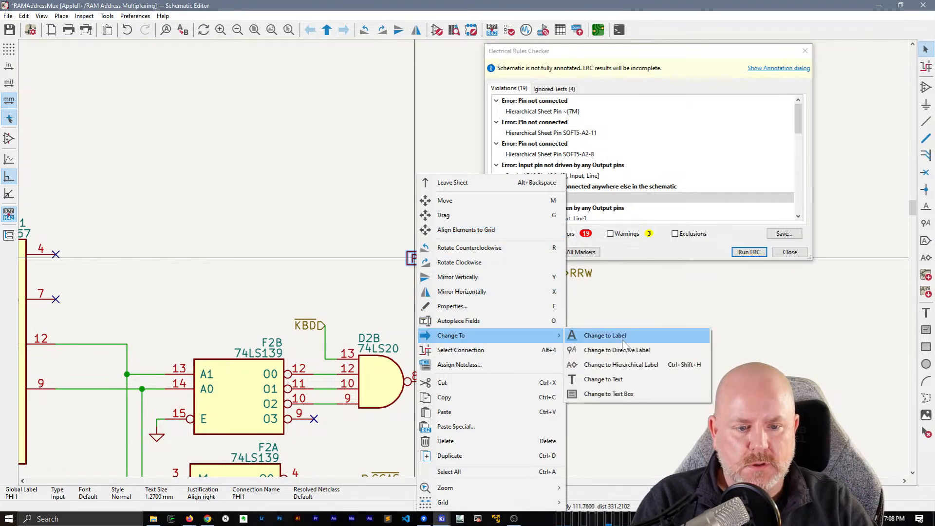
{"action": "left_click", "coordinate": [581, 365]}
{"action": "right_click", "coordinate": [430, 285]}
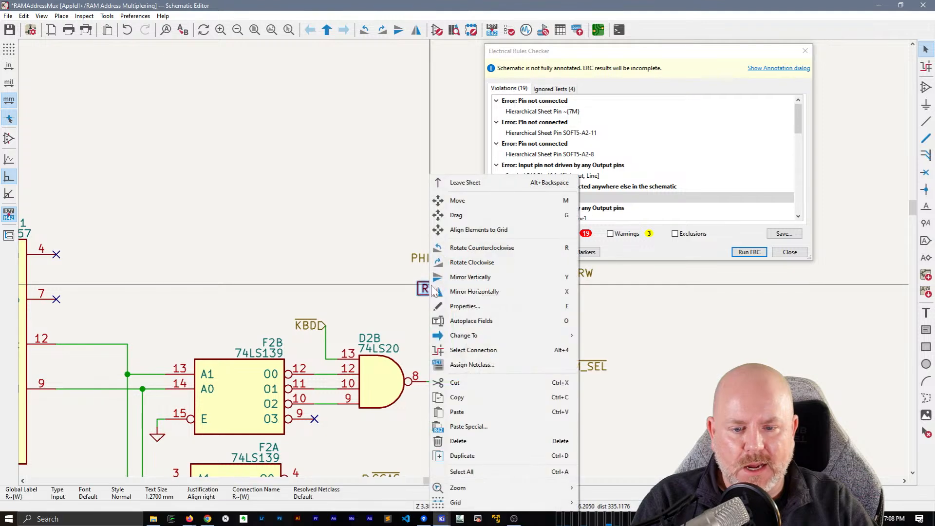
{"action": "mouse_move", "coordinate": [509, 342]}
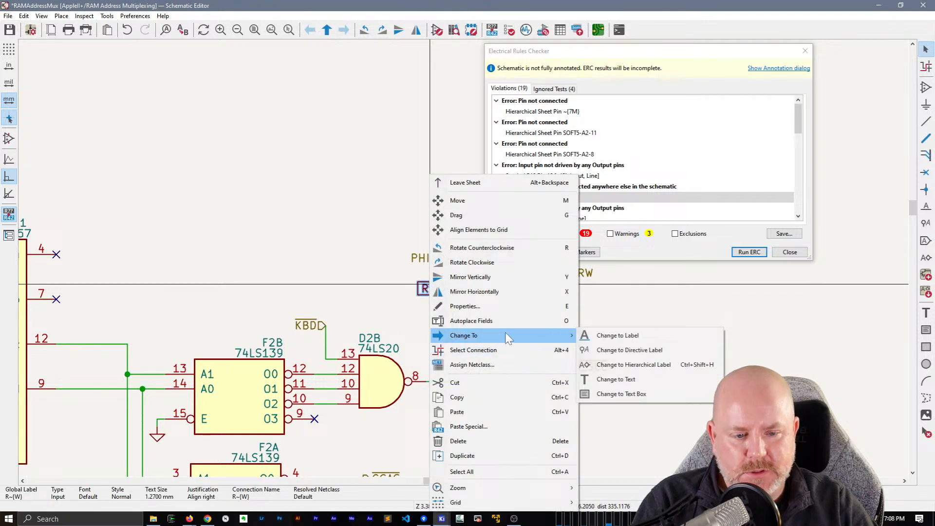
{"action": "left_click", "coordinate": [644, 373]}
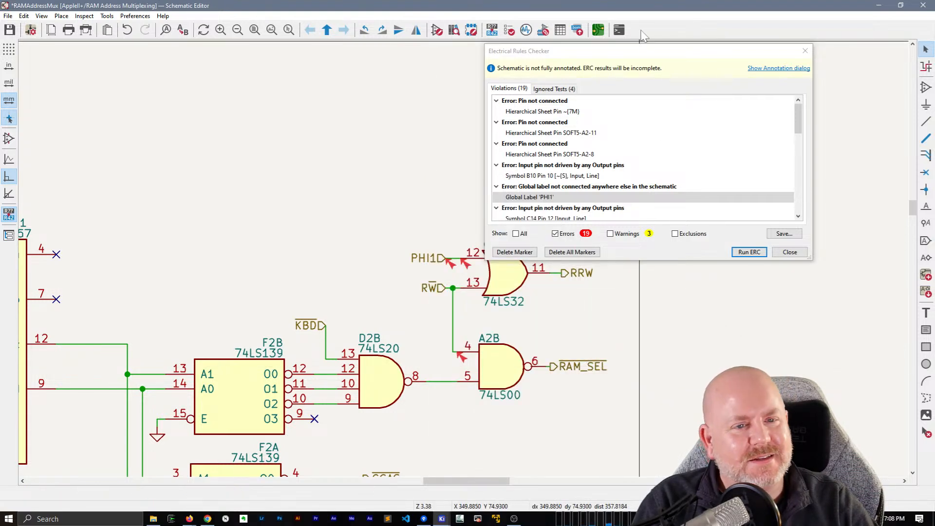
- Move the Electrical Rules Checker window aside and return to the root sheet
{"action": "left_click_drag", "start_coordinate": [632, 58], "coordinate": [693, 58]}
{"action": "right_click", "coordinate": [441, 178]}
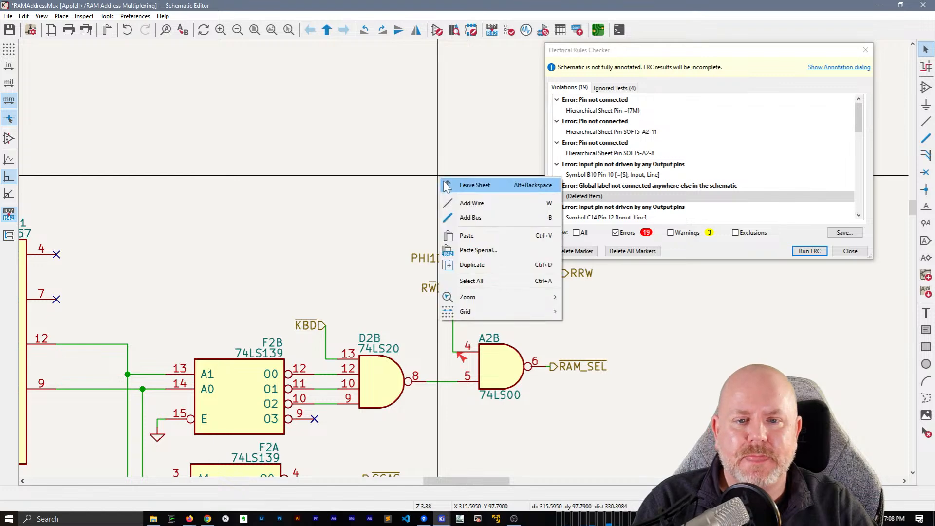
{"action": "left_click", "coordinate": [444, 185]}
{"action": "scroll", "coordinate": [442, 190], "scroll_direction": "down", "scroll_amount": 4}
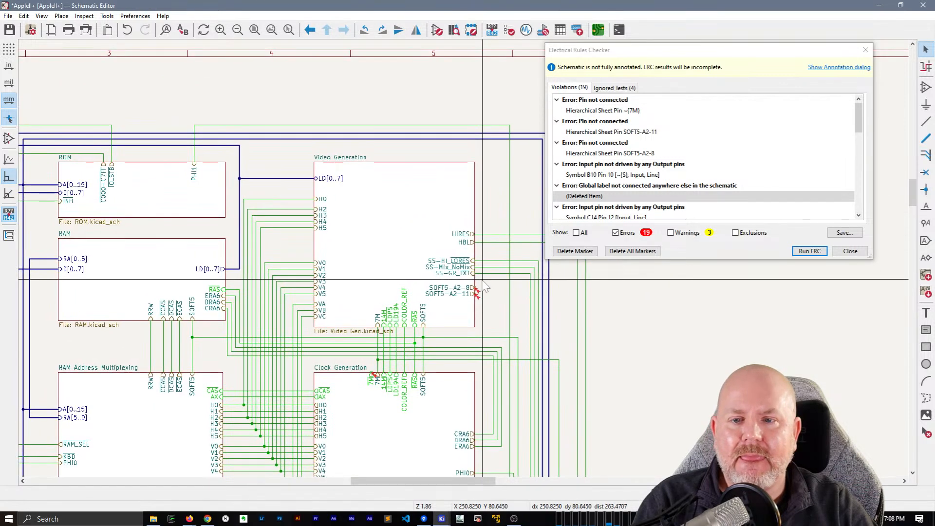
- Check the Video Generation, Clock Generation, RAM and ROM sheets for hierarchical labels not yet imported as sheet pins
{"action": "right_click", "coordinate": [403, 215]}
{"action": "left_click", "coordinate": [445, 352]}
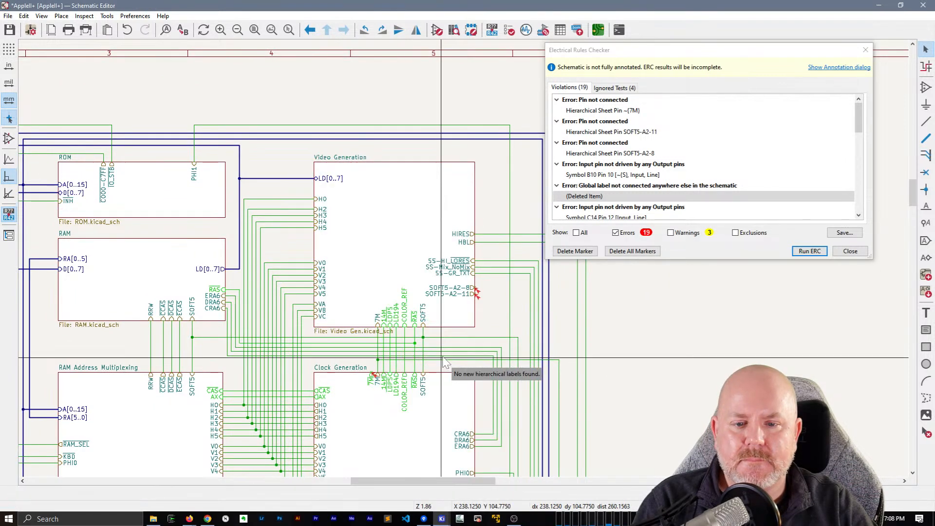
{"action": "right_click", "coordinate": [404, 416]}
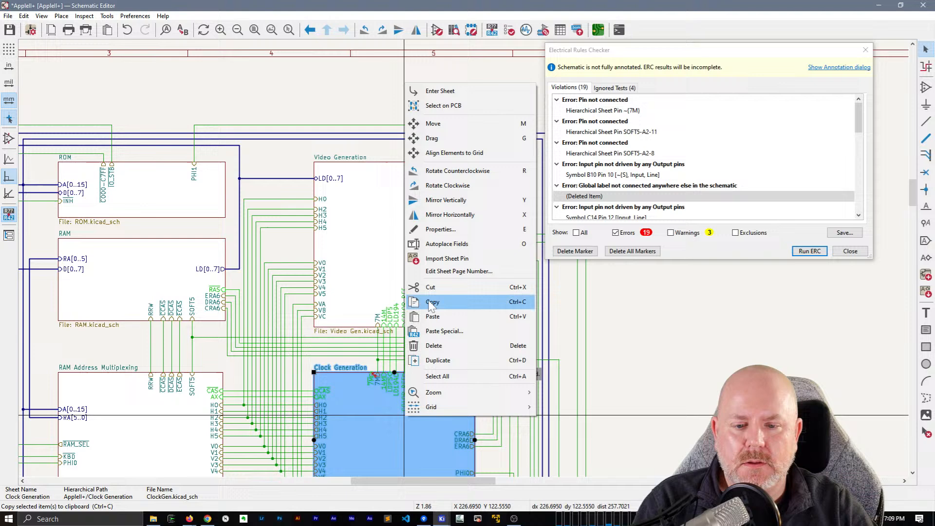
{"action": "left_click", "coordinate": [447, 258]}
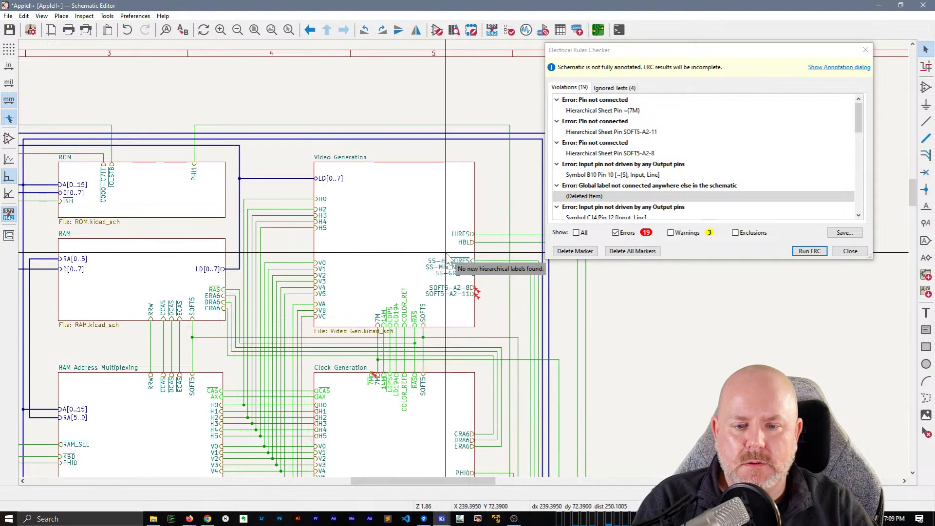
{"action": "right_click", "coordinate": [170, 267]}
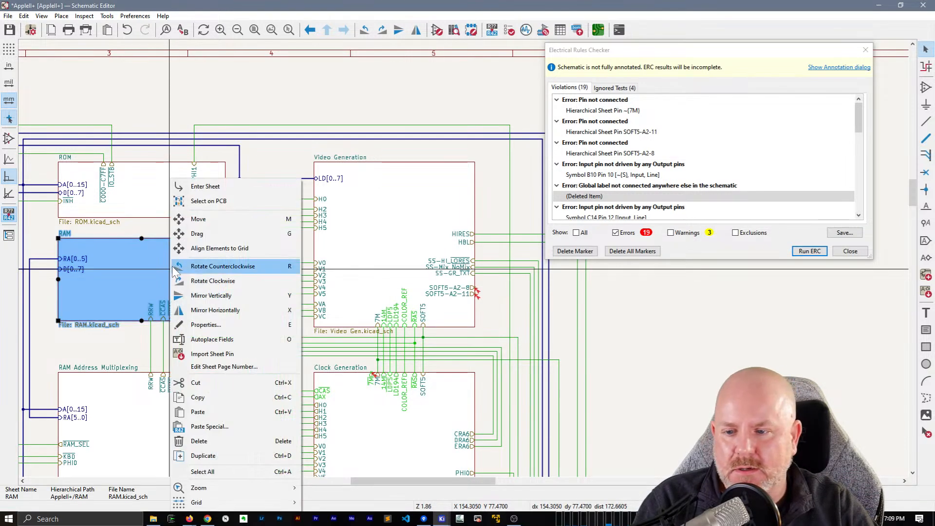
{"action": "left_click", "coordinate": [211, 360]}
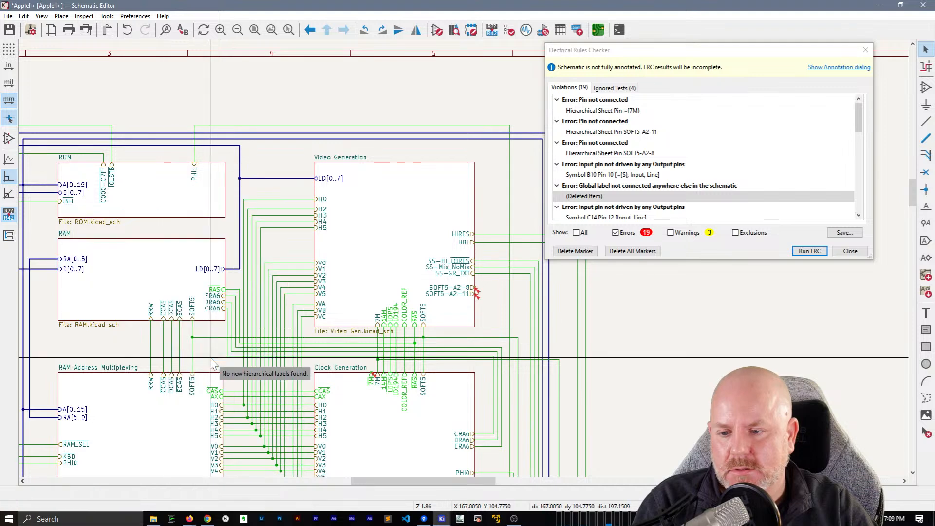
{"action": "right_click", "coordinate": [177, 179]}
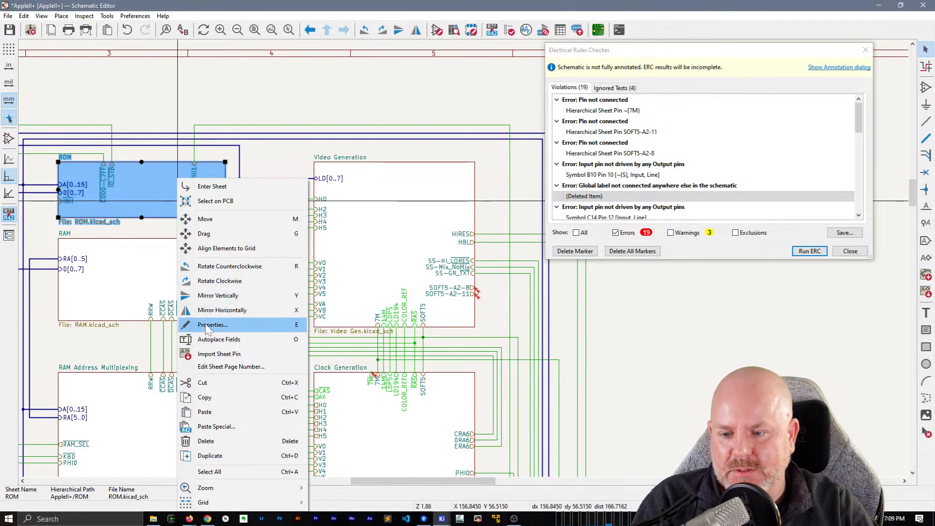
{"action": "left_click", "coordinate": [211, 354]}
- Import the PHI1 sheet pin into the RAM Address Multiplexing sheet and place it on the sheet's lower edge by HIRES
{"action": "middle_click_drag", "start_coordinate": [228, 312], "coordinate": [276, 102]}
{"action": "right_click", "coordinate": [199, 232]}
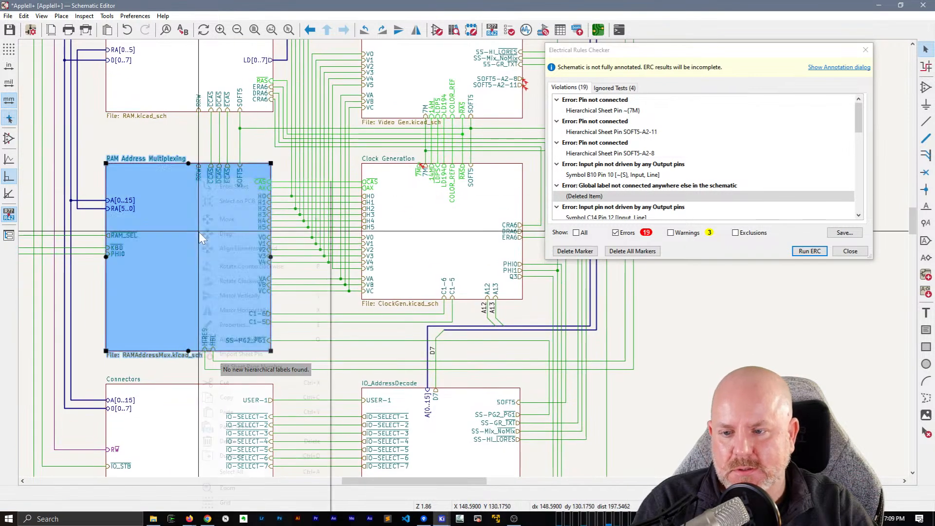
{"action": "left_click", "coordinate": [214, 355]}
{"action": "middle_click_drag", "start_coordinate": [210, 246], "coordinate": [230, 58]}
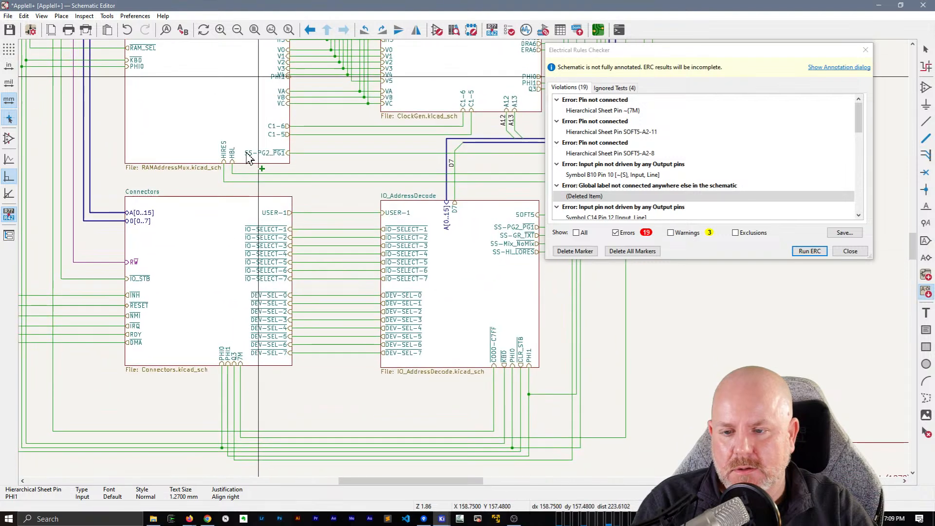
{"action": "right_click", "coordinate": [185, 233]}
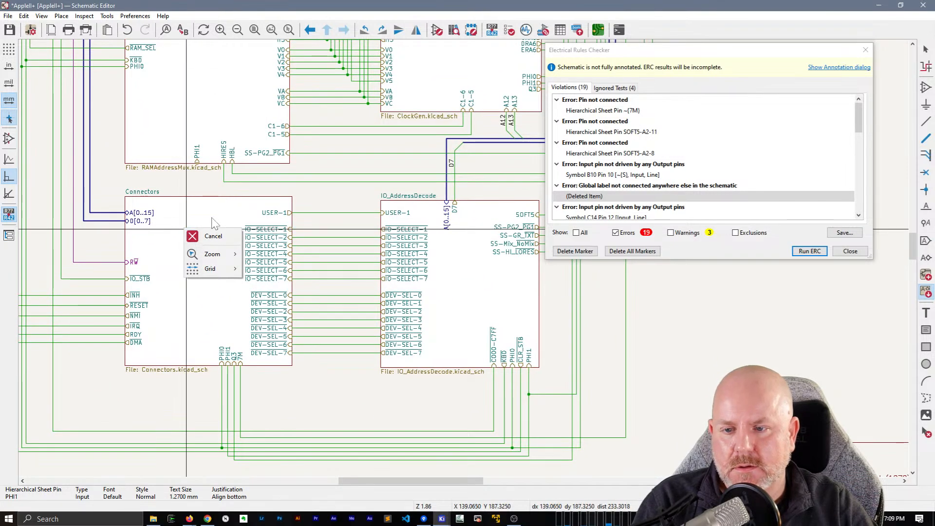
{"action": "left_click", "coordinate": [213, 221]}
{"action": "left_click", "coordinate": [226, 209]}
{"action": "key", "text": "Escape"}
{"action": "key", "text": "Escape"}
{"action": "left_click", "coordinate": [199, 222]}
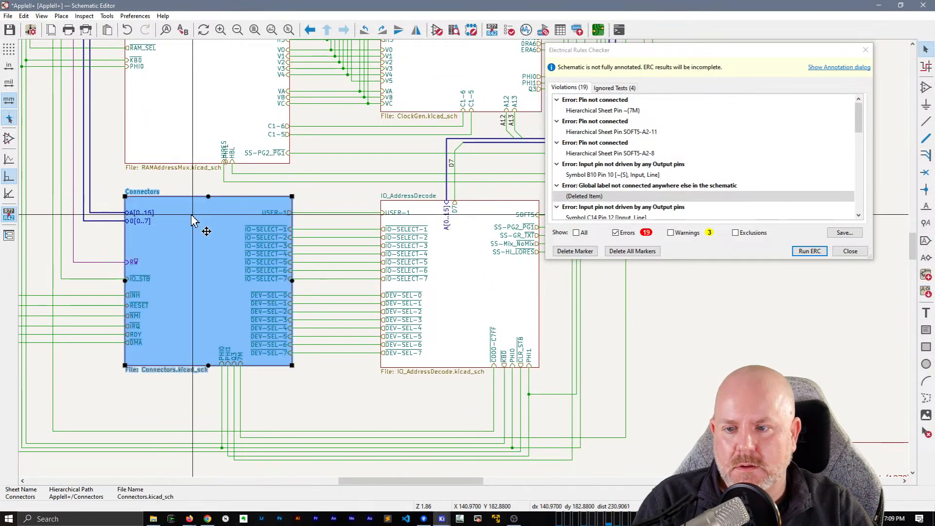
{"action": "left_click", "coordinate": [194, 130]}
{"action": "right_click", "coordinate": [184, 119]}
{"action": "key", "text": "Escape"}
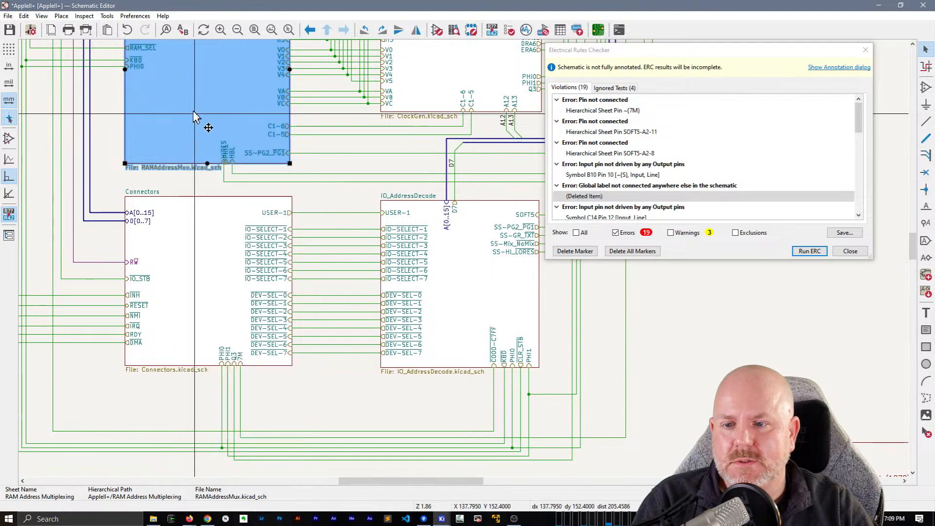
- Move the PHI1 sheet pin from beside HIRES to the RAM Address Multiplexing sheet's left edge, below PHI0
{"action": "scroll", "coordinate": [197, 126], "scroll_direction": "up", "scroll_amount": 3}
{"action": "key", "text": "Escape"}
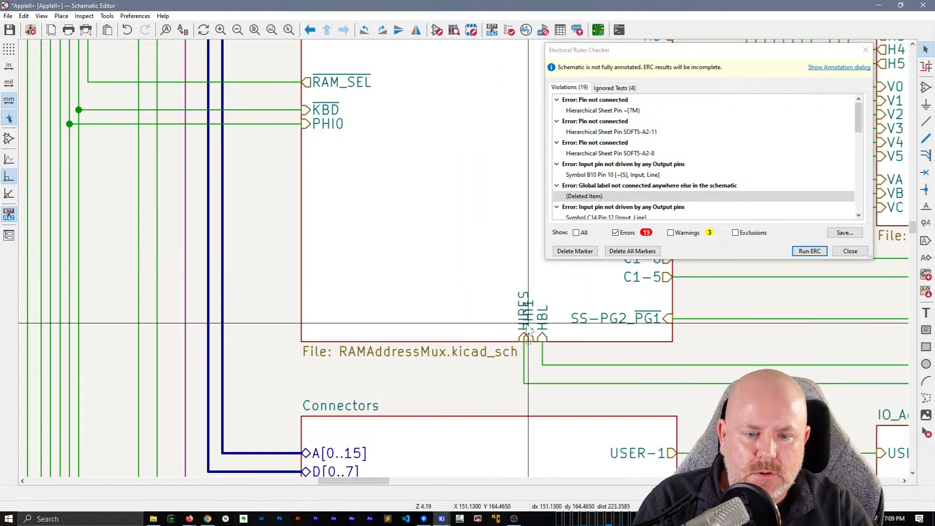
{"action": "left_click", "coordinate": [529, 323]}
{"action": "left_click_drag", "start_coordinate": [527, 327], "coordinate": [317, 272]}
- Import the RW sheet pin into the RAM Address Multiplexing sheet and place it directly above PHI1 on the left edge
{"action": "right_click", "coordinate": [333, 225]}
{"action": "left_click", "coordinate": [375, 354]}
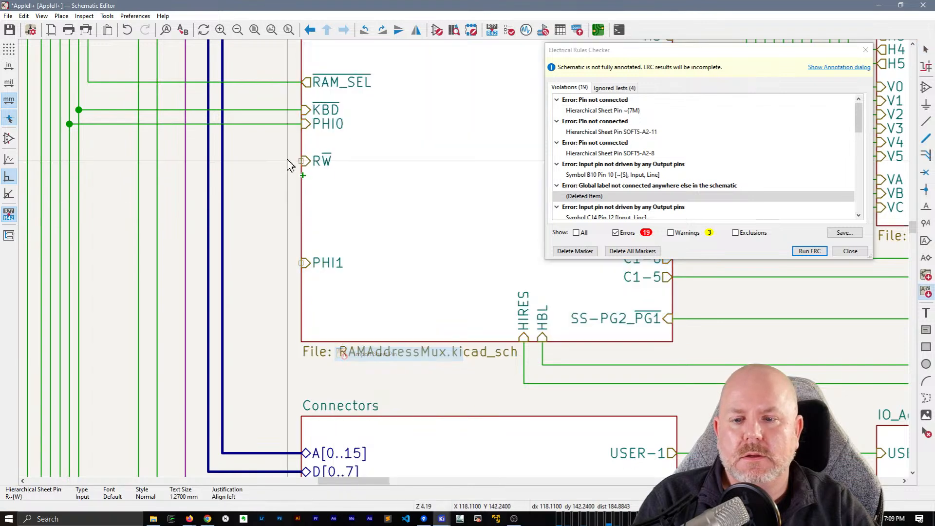
{"action": "left_click", "coordinate": [290, 250]}
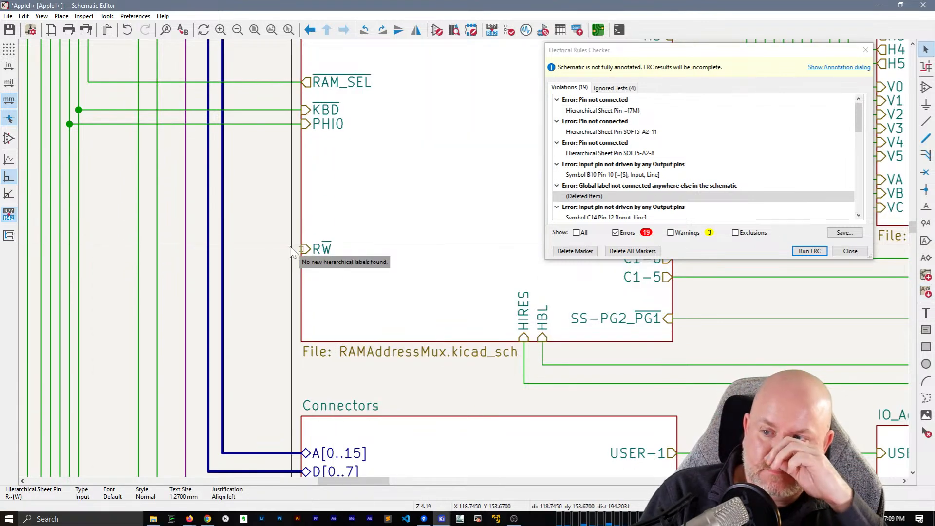
{"action": "middle_click_drag", "start_coordinate": [425, 194], "coordinate": [203, 162]}
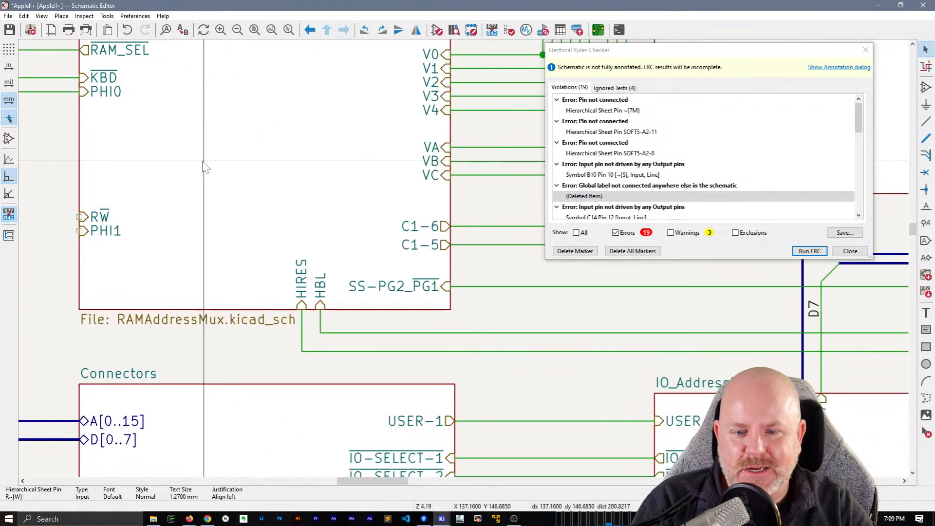
- Highlight the PHI1 net below the Connectors sheet and trace a wire route to the RAM Address Multiplexing sheet's PHI1 pin
{"action": "scroll", "coordinate": [203, 162], "scroll_direction": "down", "scroll_amount": 1}
{"action": "middle_click_drag", "start_coordinate": [550, 312], "coordinate": [366, 78]}
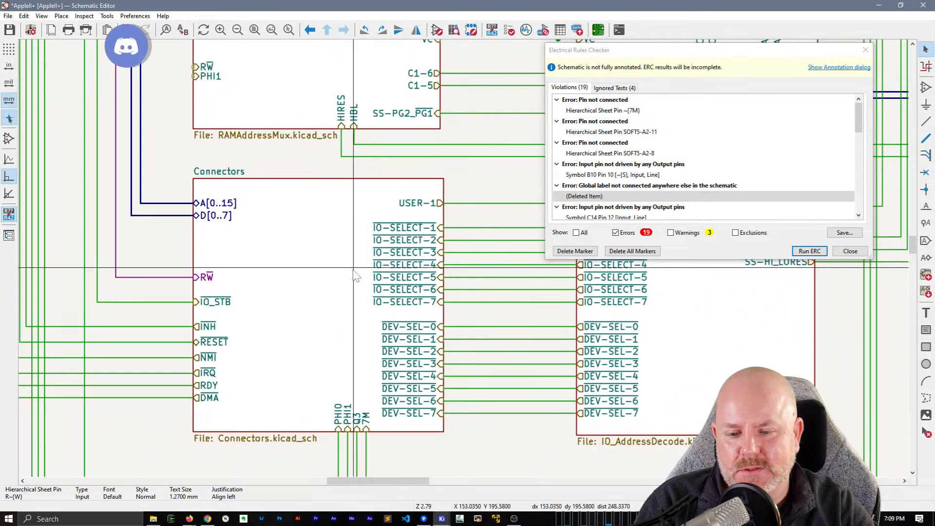
{"action": "scroll", "coordinate": [354, 269], "scroll_direction": "down", "scroll_amount": 1}
{"action": "middle_click_drag", "start_coordinate": [464, 258], "coordinate": [416, 274]}
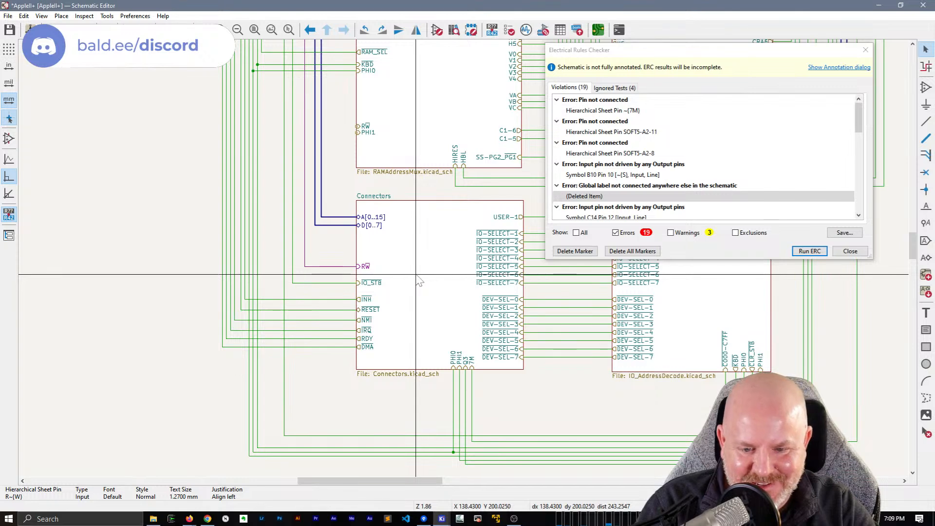
{"action": "left_click", "coordinate": [459, 392]}
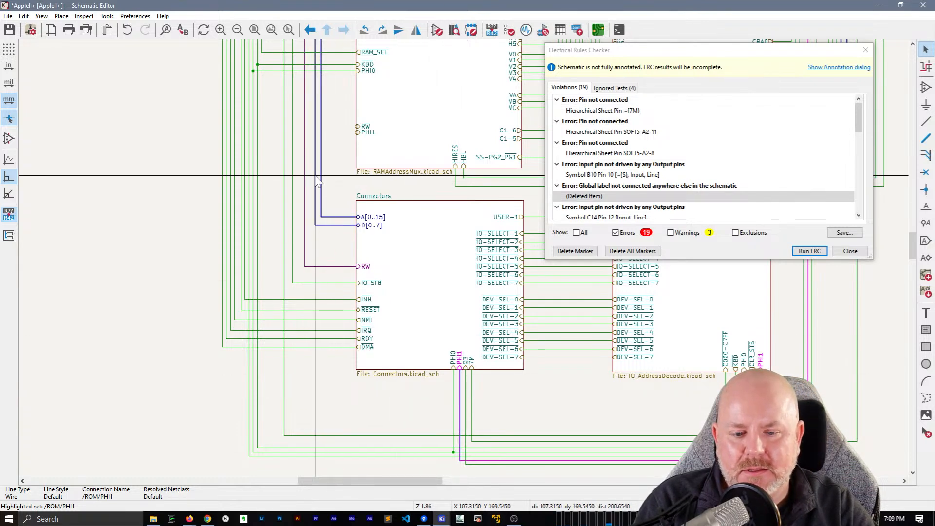
{"action": "scroll", "coordinate": [317, 182], "scroll_direction": "up", "scroll_amount": 5}
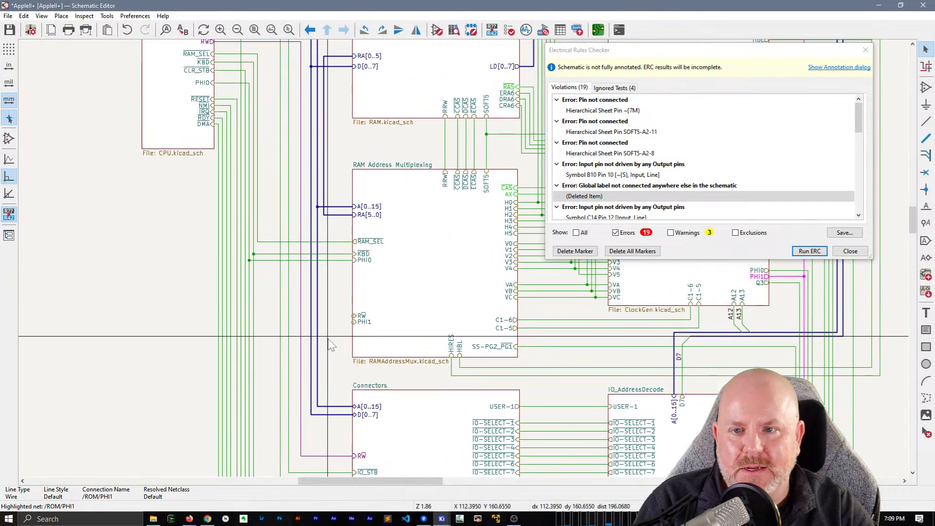
{"action": "scroll", "coordinate": [327, 394], "scroll_direction": "down", "scroll_amount": 5}
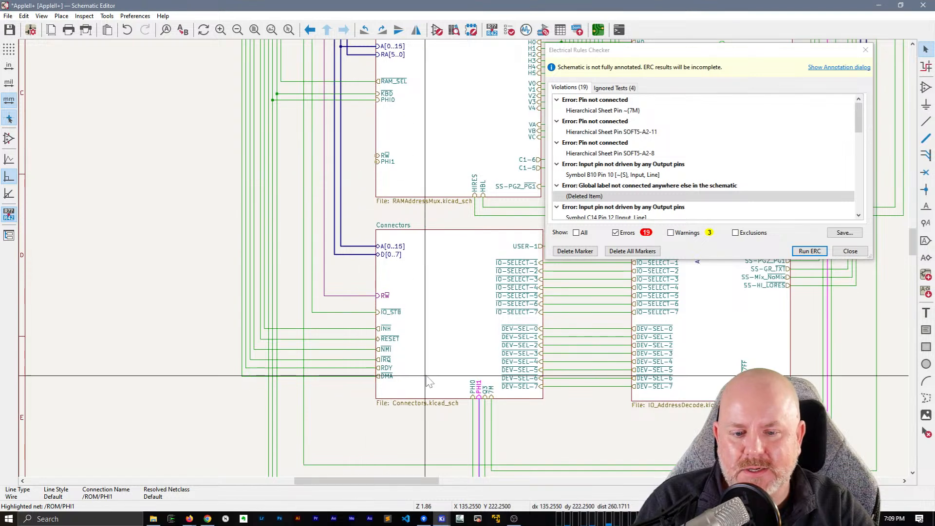
{"action": "scroll", "coordinate": [425, 446], "scroll_direction": "down", "scroll_amount": 3}
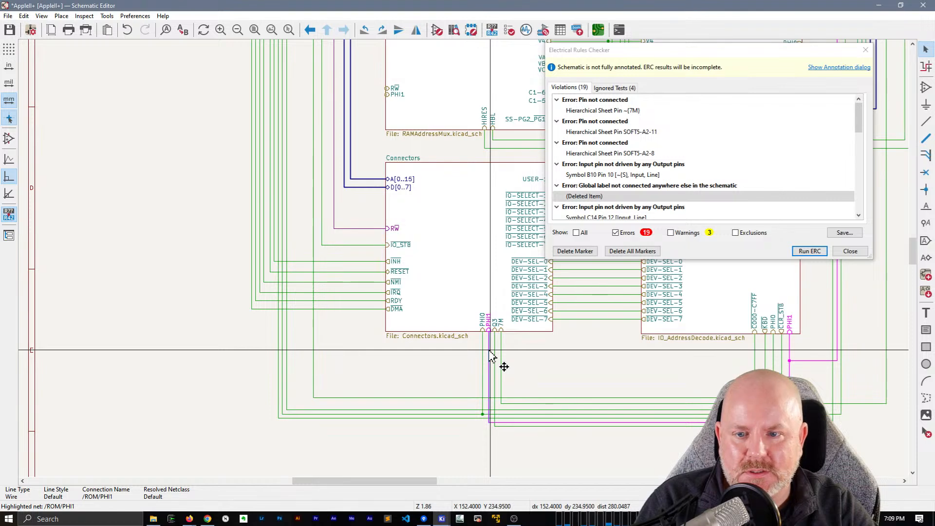
- Wire the RAM Address Multiplexing sheet's PHI1 pin to the PHI1 line below Connectors, and its RW pin to the Connectors RW wire
{"action": "key", "text": "Escape"}
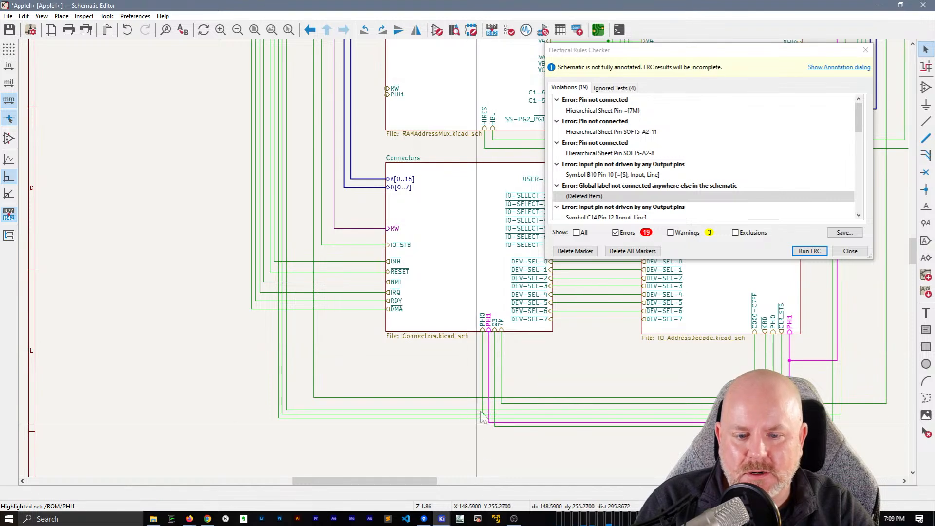
{"action": "left_click", "coordinate": [386, 94]}
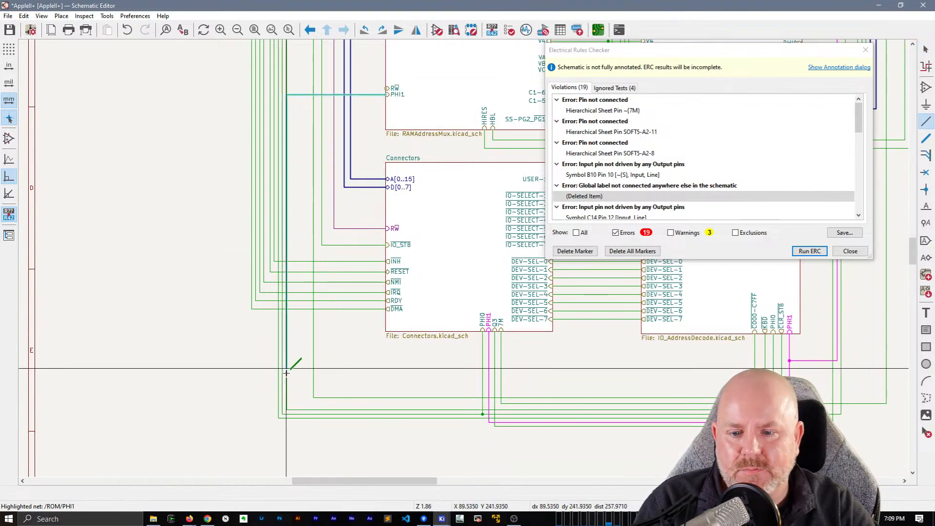
{"action": "left_click", "coordinate": [292, 422]}
{"action": "left_click", "coordinate": [489, 421]}
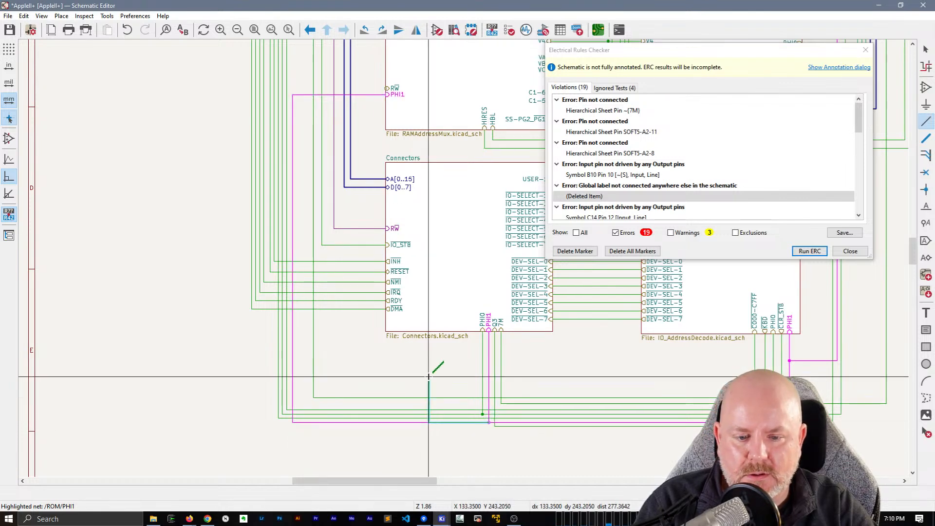
{"action": "middle_click_drag", "start_coordinate": [405, 345], "coordinate": [383, 369]}
{"action": "key", "text": "Escape"}
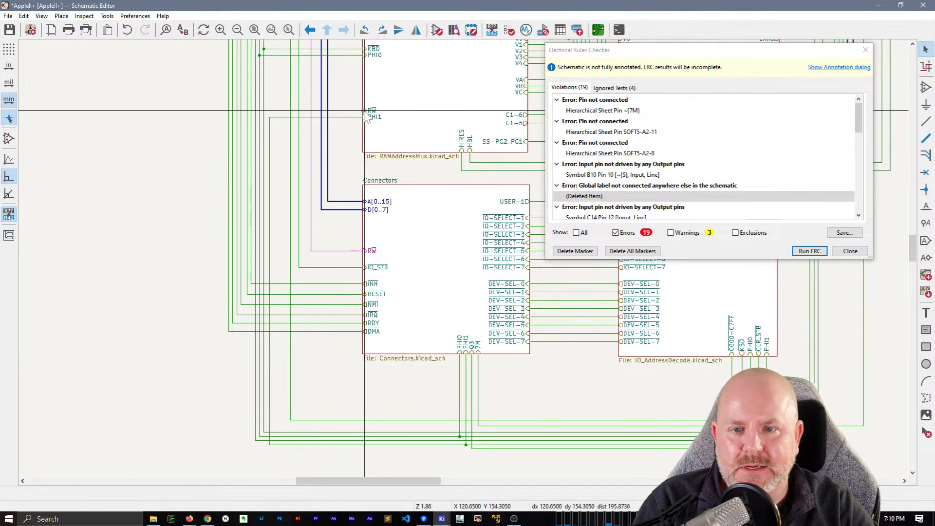
{"action": "key", "text": "w"}
{"action": "left_click", "coordinate": [311, 251]}
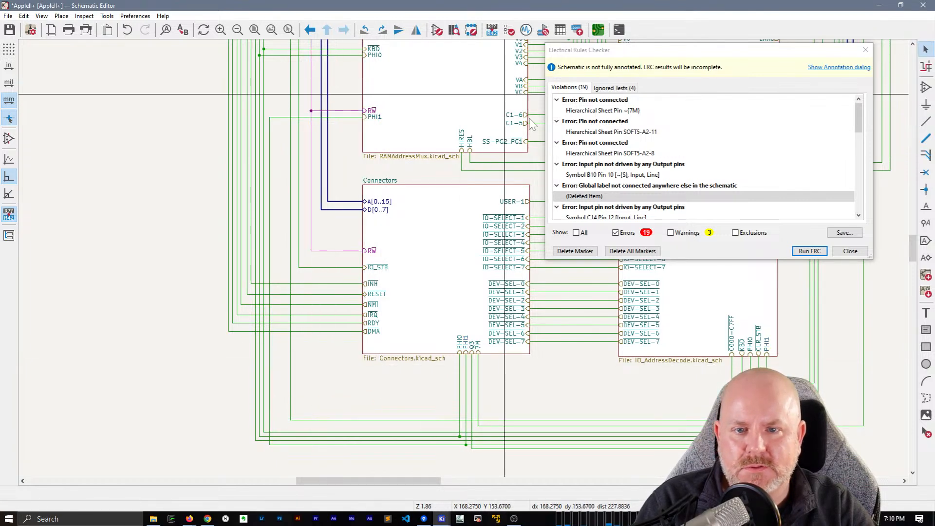
- Rerun the electrical rules check and examine the SOFT5-A2-8, SOFT5-A2-11 and A8 pin 10 violations on the Video Generation sheet
{"action": "left_click", "coordinate": [806, 253]}
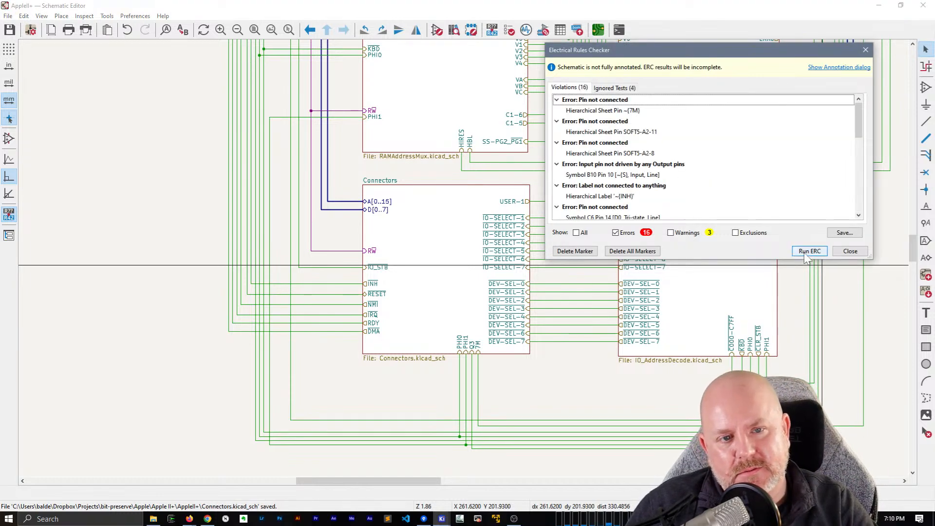
{"action": "scroll", "coordinate": [700, 203], "scroll_direction": "down", "scroll_amount": 5}
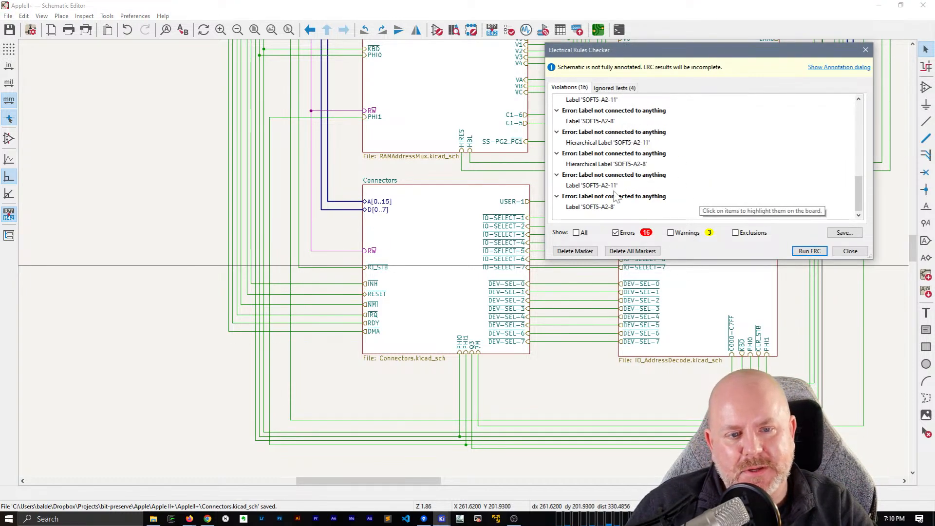
{"action": "left_click", "coordinate": [593, 207]}
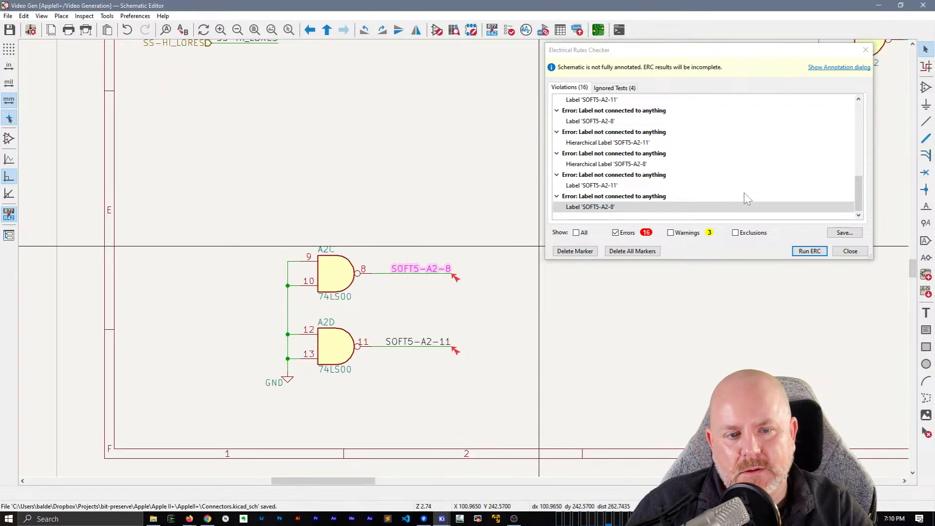
{"action": "left_click", "coordinate": [608, 186]}
{"action": "left_click", "coordinate": [608, 165]}
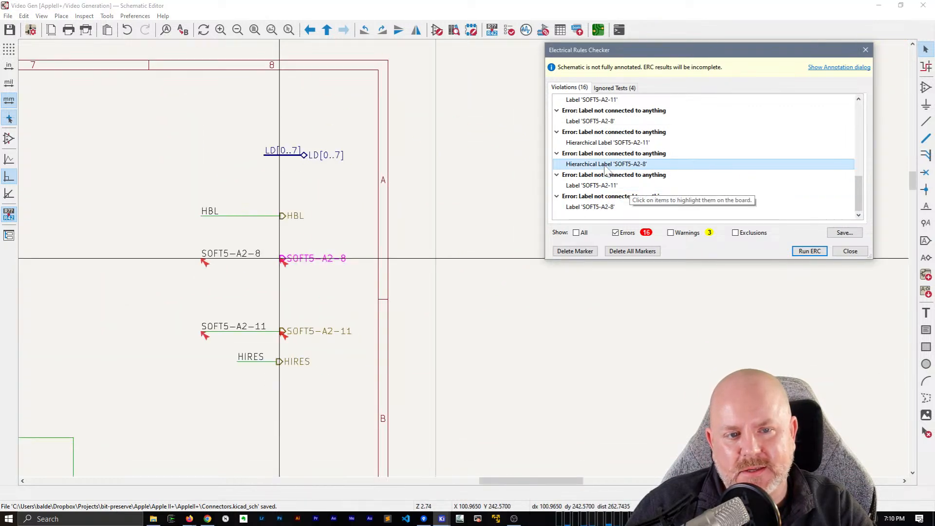
{"action": "left_click", "coordinate": [616, 154]}
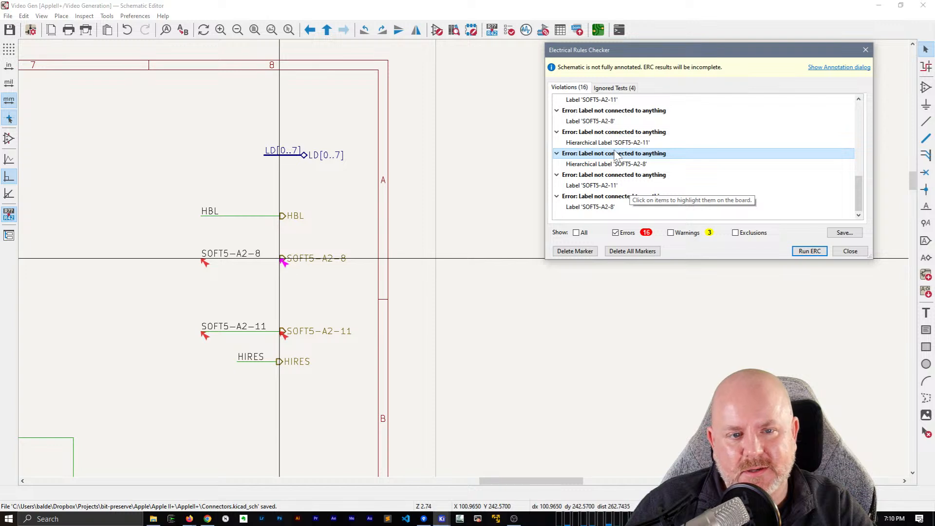
{"action": "left_click", "coordinate": [619, 143]}
{"action": "left_click", "coordinate": [618, 122]}
{"action": "scroll", "coordinate": [624, 155], "scroll_direction": "up", "scroll_amount": 2}
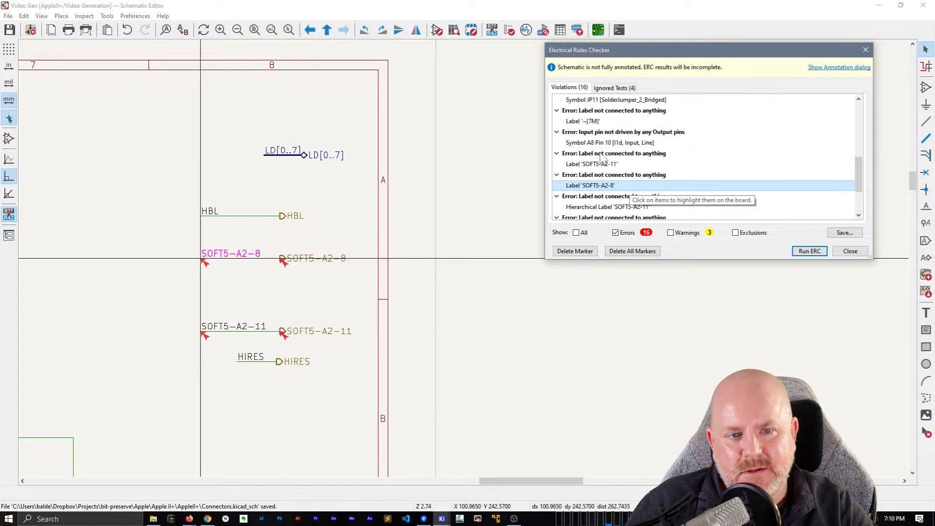
{"action": "left_click", "coordinate": [603, 164]}
{"action": "left_click", "coordinate": [609, 143]}
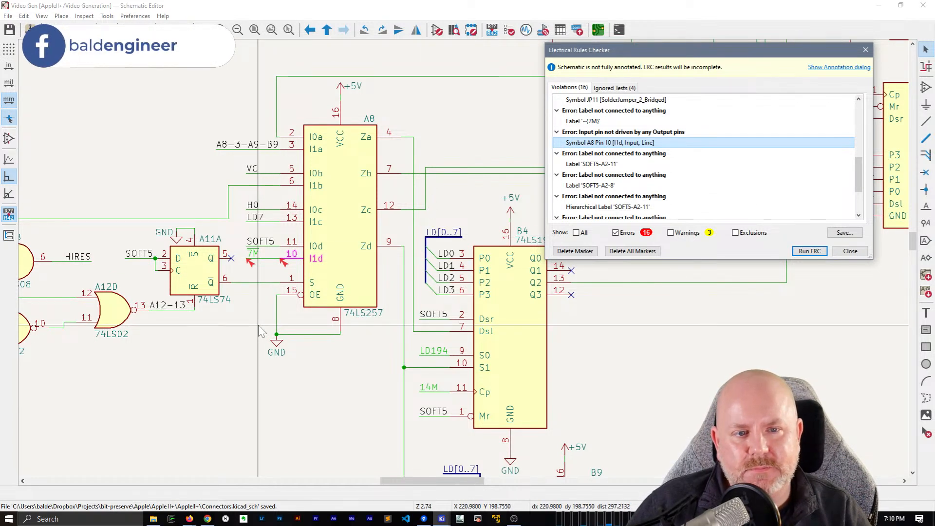
- Locate the duplicate JP10 violation on the Video Generation sheet and view its exclusion and severity options without applying any
{"action": "scroll", "coordinate": [647, 161], "scroll_direction": "up", "scroll_amount": 2}
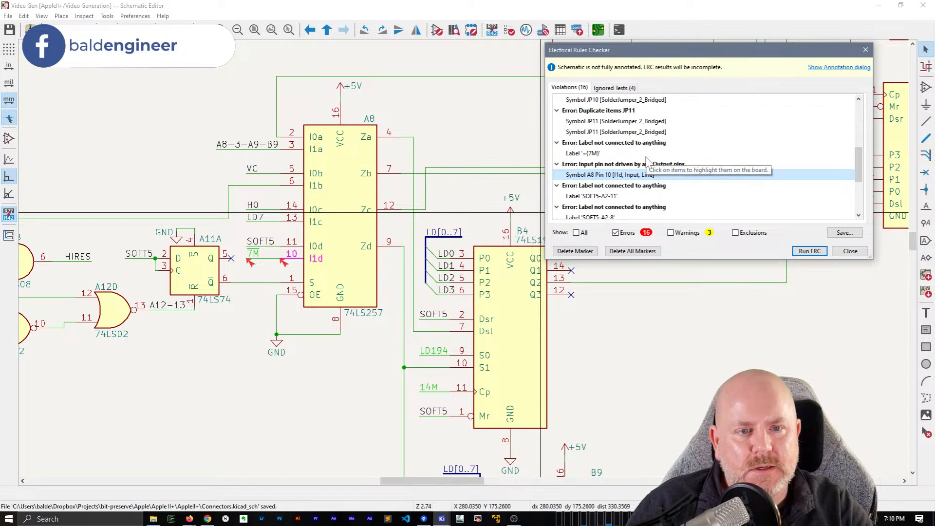
{"action": "scroll", "coordinate": [647, 161], "scroll_direction": "up", "scroll_amount": 1}
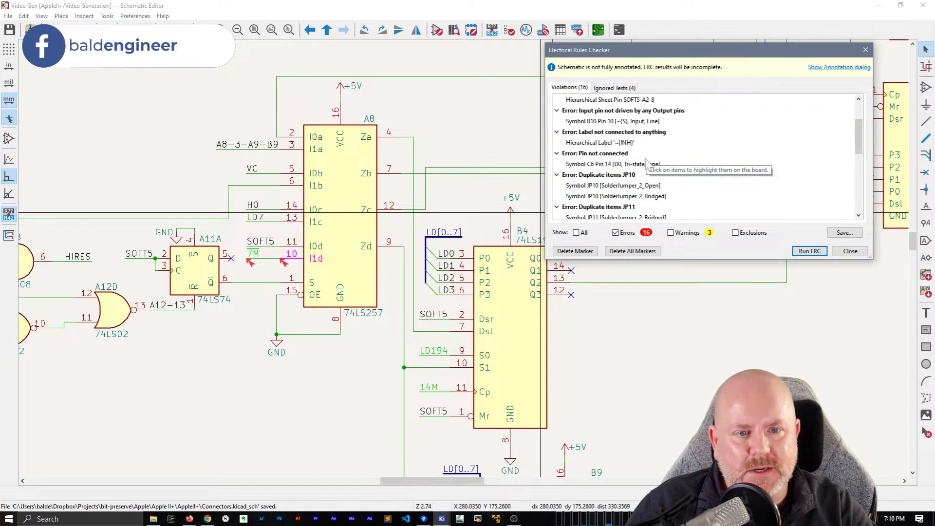
{"action": "left_click", "coordinate": [627, 179]}
{"action": "right_click", "coordinate": [626, 178]}
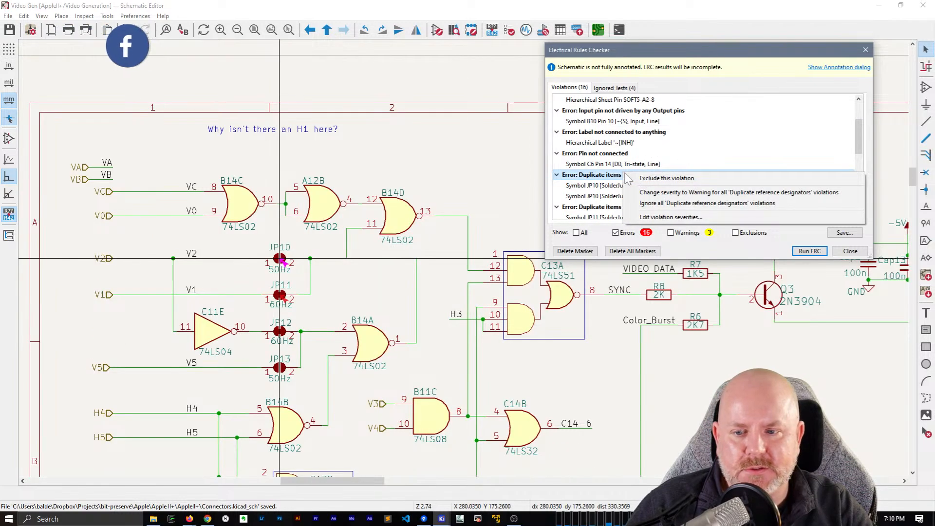
{"action": "left_click", "coordinate": [614, 179]}
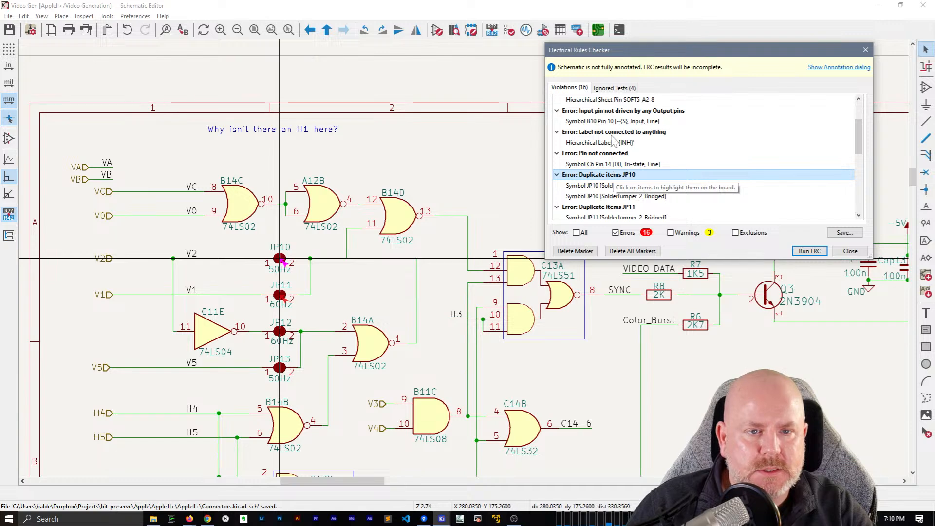
- Locate the unconnected INH hierarchical label on the ROM sheet and move it onto the end of the INH wire
{"action": "left_click", "coordinate": [614, 142]}
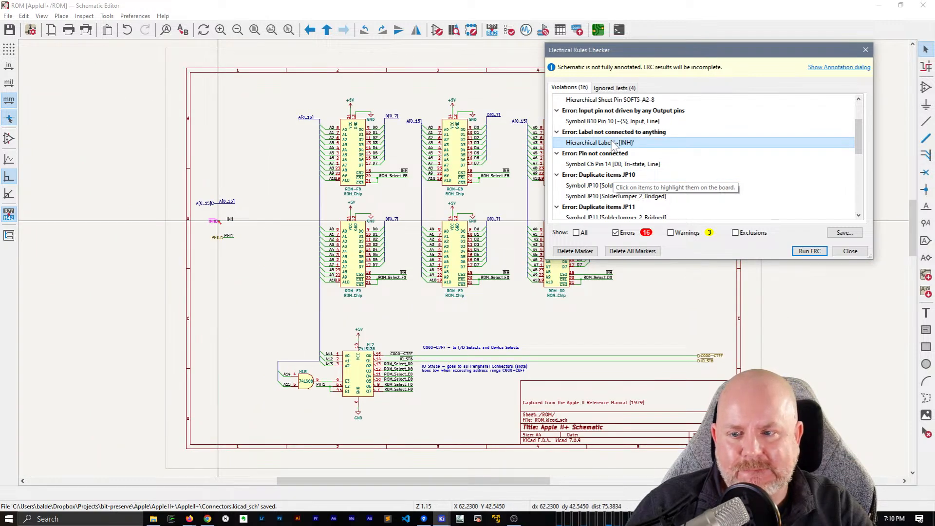
{"action": "scroll", "coordinate": [222, 227], "scroll_direction": "up", "scroll_amount": 3}
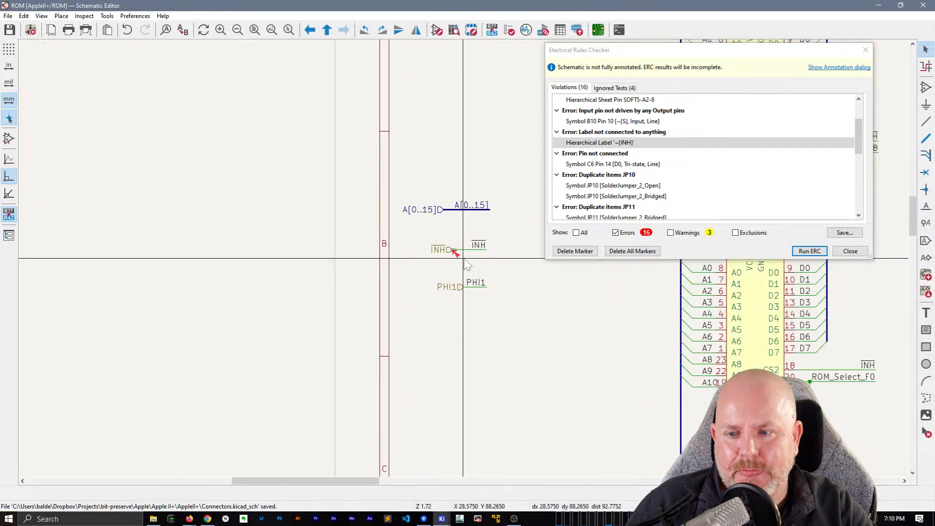
{"action": "middle_click_drag", "start_coordinate": [515, 274], "coordinate": [320, 284]}
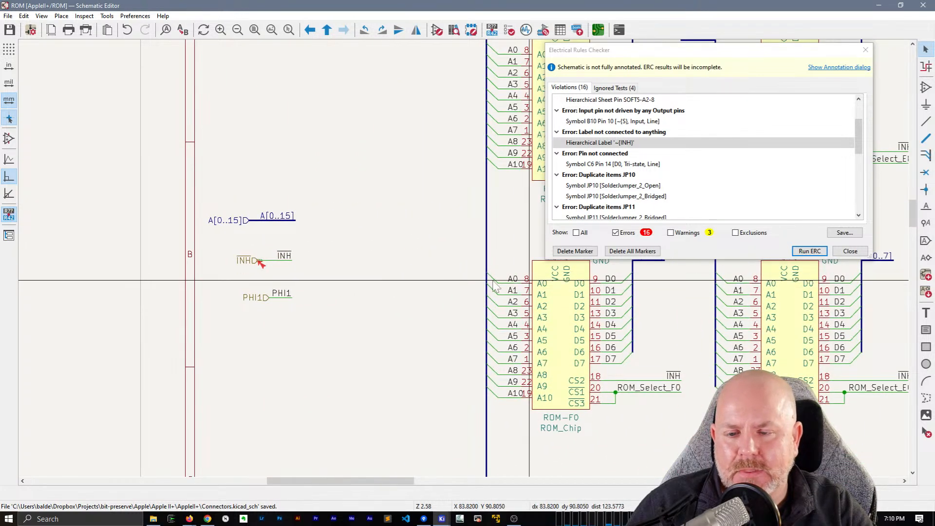
{"action": "scroll", "coordinate": [374, 283], "scroll_direction": "up", "scroll_amount": 1}
{"action": "scroll", "coordinate": [293, 239], "scroll_direction": "up", "scroll_amount": 2}
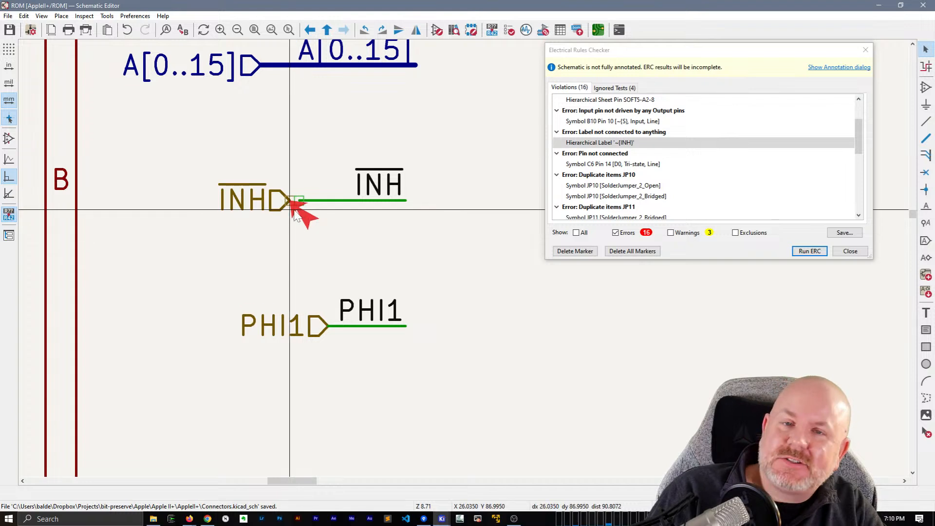
{"action": "left_click", "coordinate": [281, 208]}
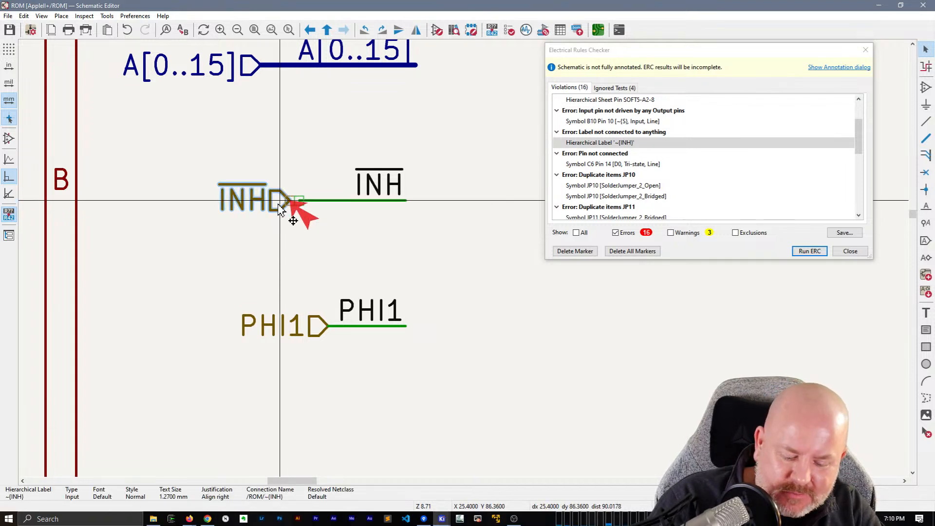
{"action": "left_click_drag", "start_coordinate": [281, 207], "coordinate": [290, 208]}
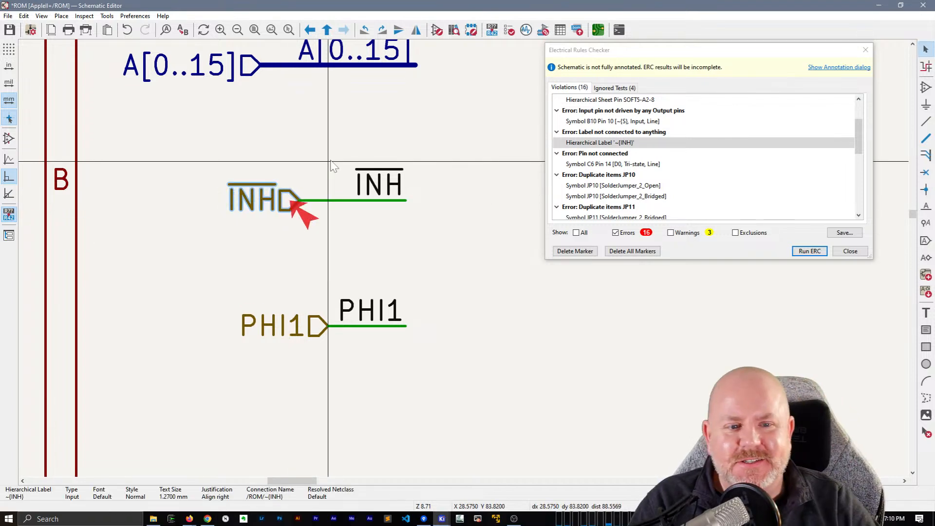
- Locate the B10 pin 10 violation on the CPU sheet and rerun the electrical rules check to refresh the violations list
{"action": "scroll", "coordinate": [696, 163], "scroll_direction": "up", "scroll_amount": 1}
{"action": "left_click", "coordinate": [643, 154]}
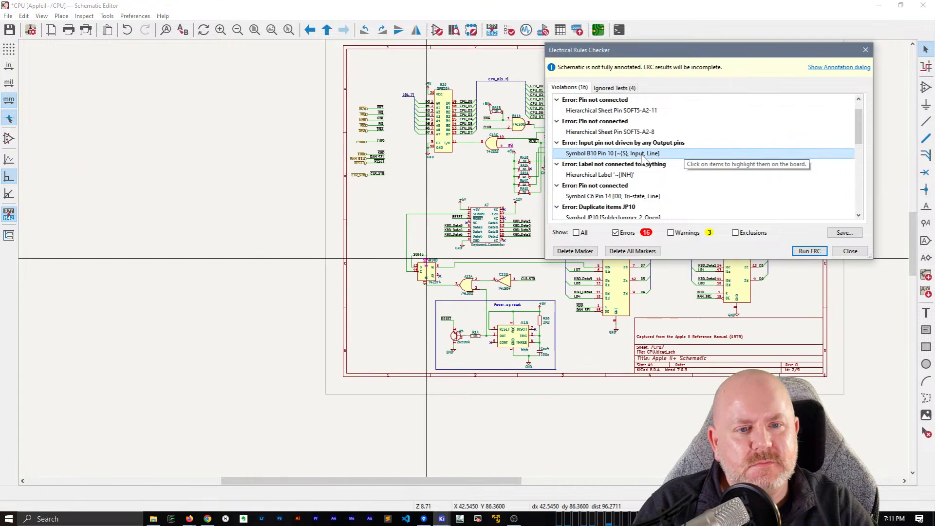
{"action": "scroll", "coordinate": [647, 163], "scroll_direction": "up", "scroll_amount": 1}
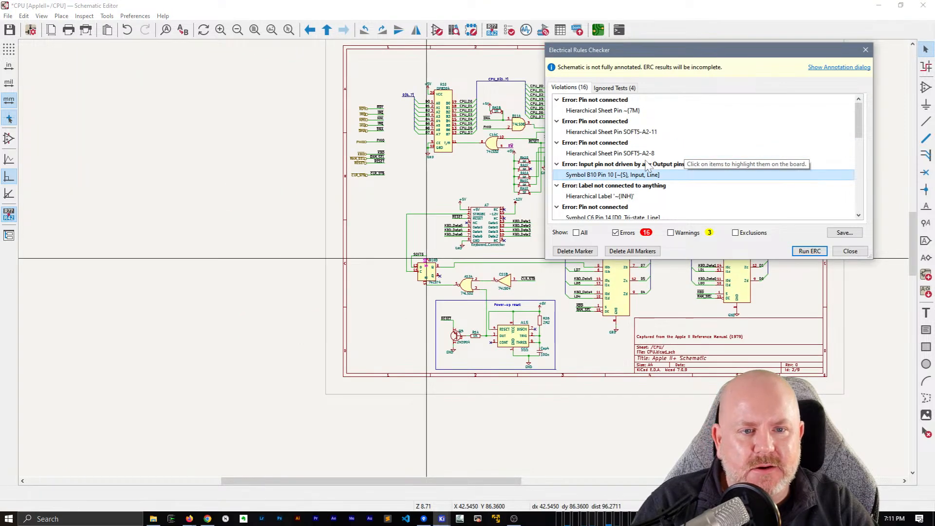
{"action": "left_click", "coordinate": [810, 251]}
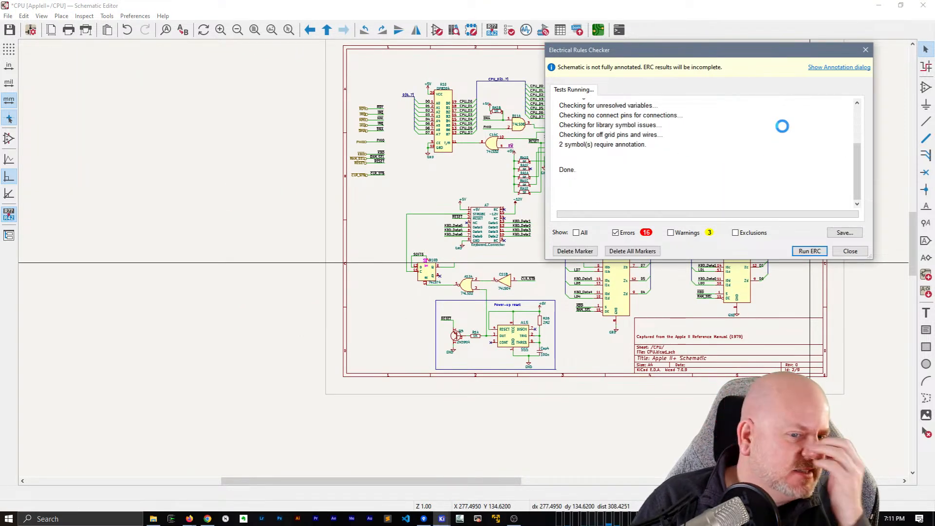
{"action": "scroll", "coordinate": [686, 144], "scroll_direction": "down", "scroll_amount": 1}
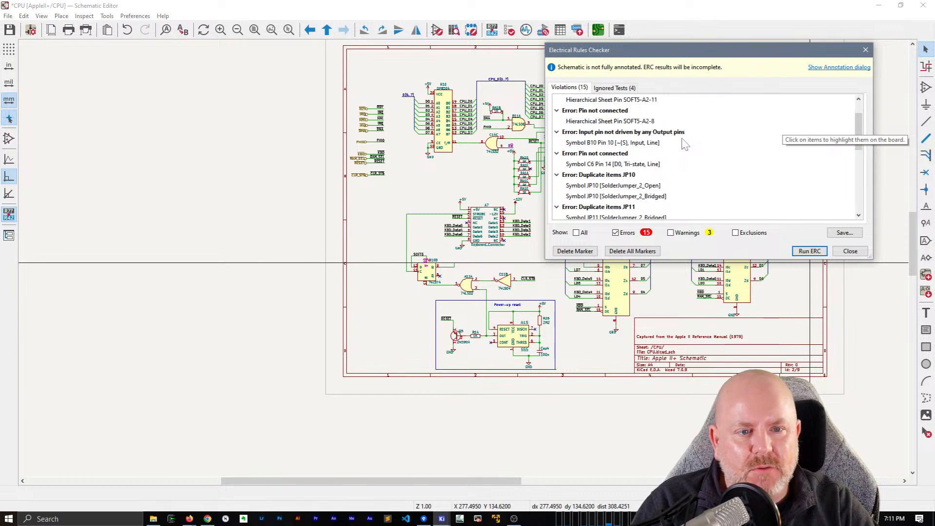
- Locate the undriven B10 pin 10 from its violation and examine the wiring around the flip-flop, closing the rules checker
{"action": "left_click", "coordinate": [647, 143]}
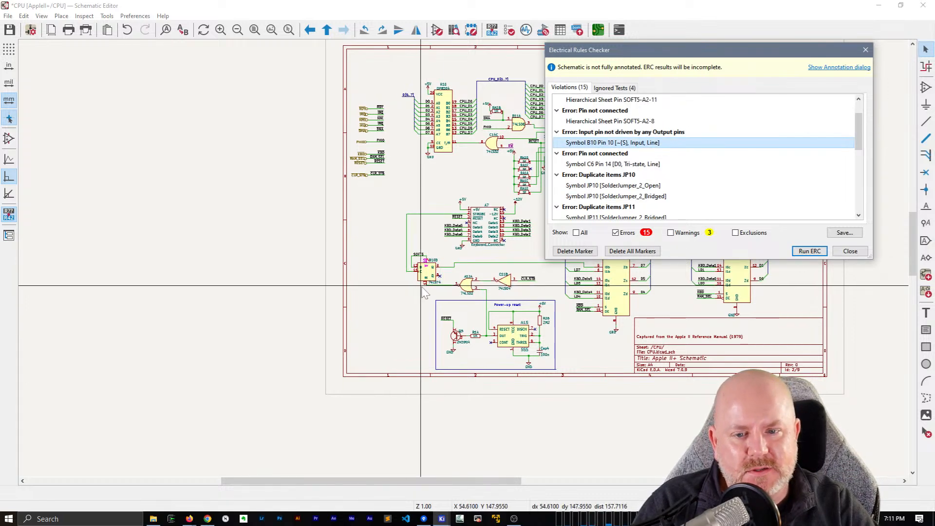
{"action": "middle_click_drag", "start_coordinate": [467, 190], "coordinate": [274, 174]}
{"action": "scroll", "coordinate": [277, 183], "scroll_direction": "up", "scroll_amount": 1}
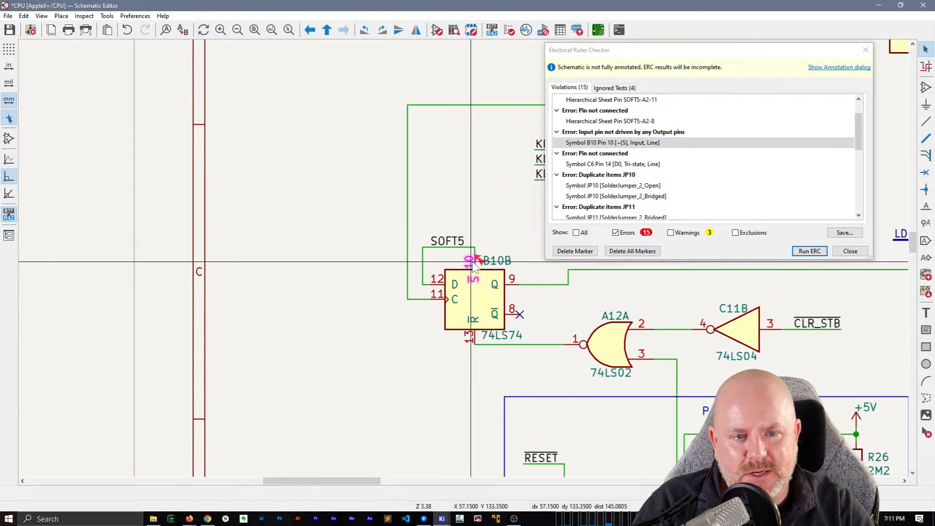
{"action": "middle_click_drag", "start_coordinate": [406, 213], "coordinate": [188, 176]}
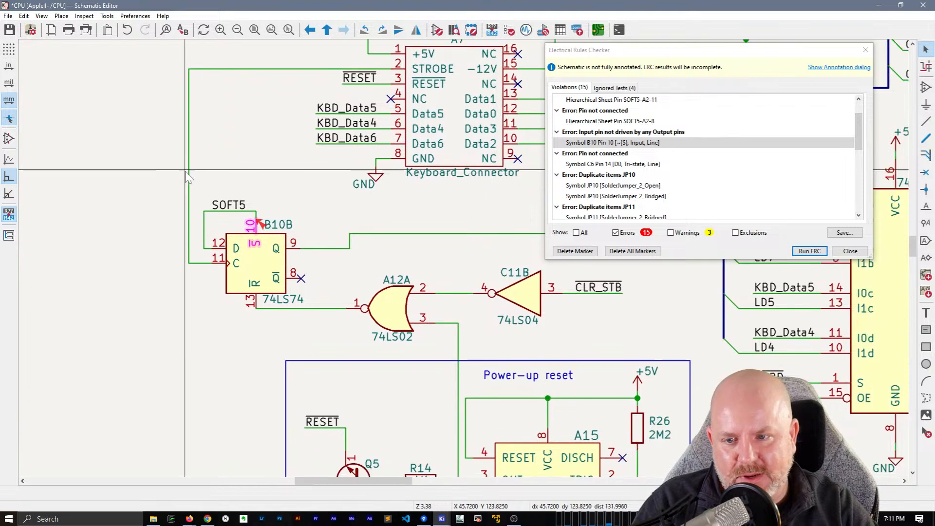
{"action": "left_click", "coordinate": [259, 266]}
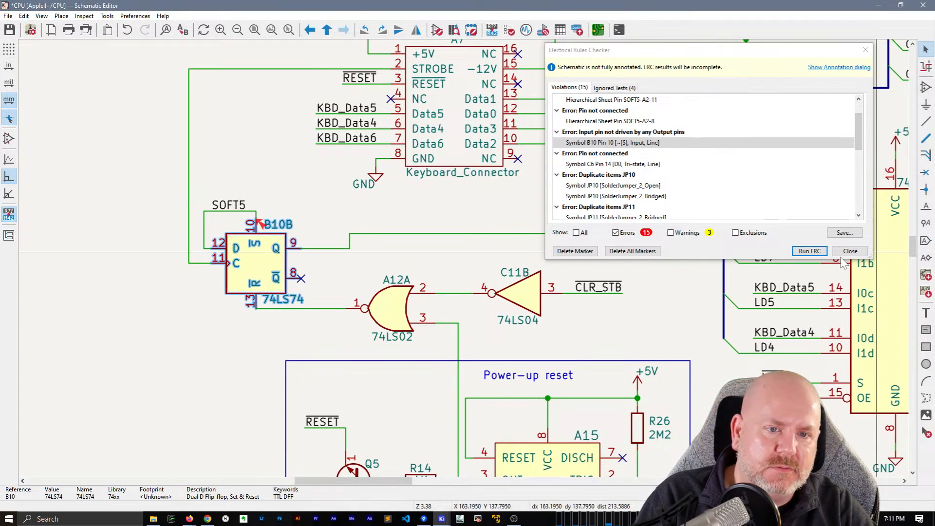
{"action": "left_click", "coordinate": [694, 57]}
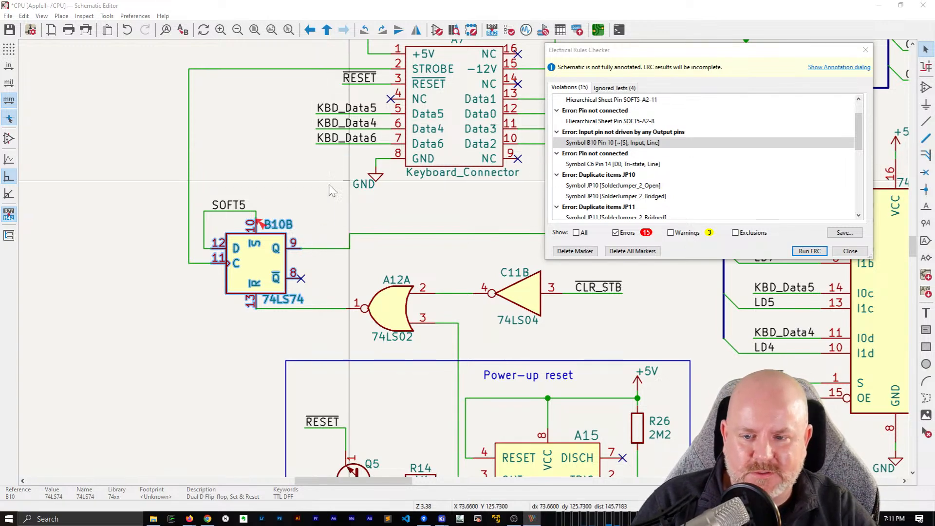
{"action": "left_click", "coordinate": [851, 252]}
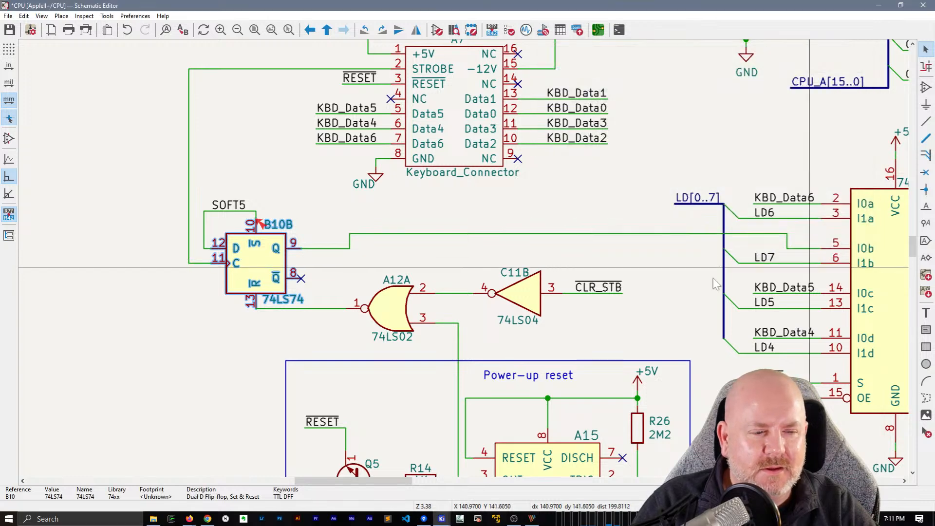
- Open flip-flop B10's symbol for editing and examine the electrical types of its D and S pins without changing them
{"action": "double_click", "coordinate": [273, 261]}
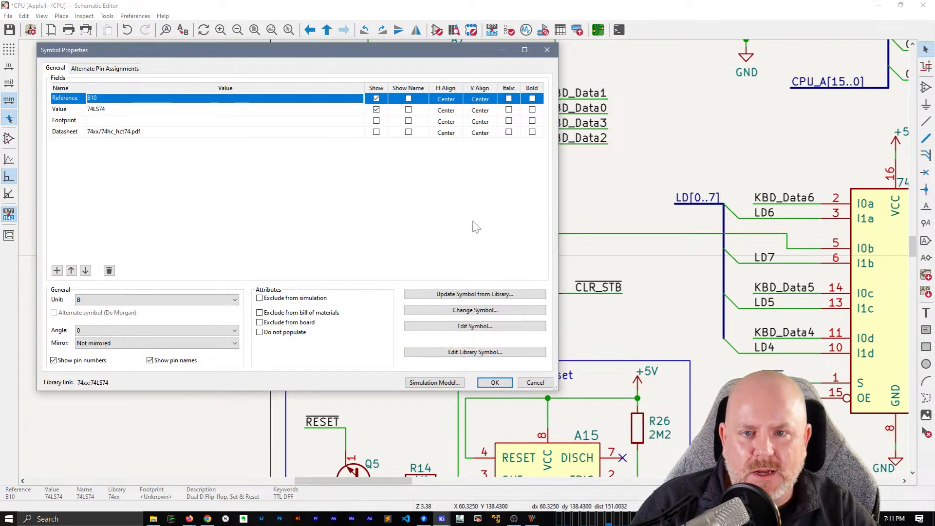
{"action": "left_click_drag", "start_coordinate": [425, 55], "coordinate": [574, 47]}
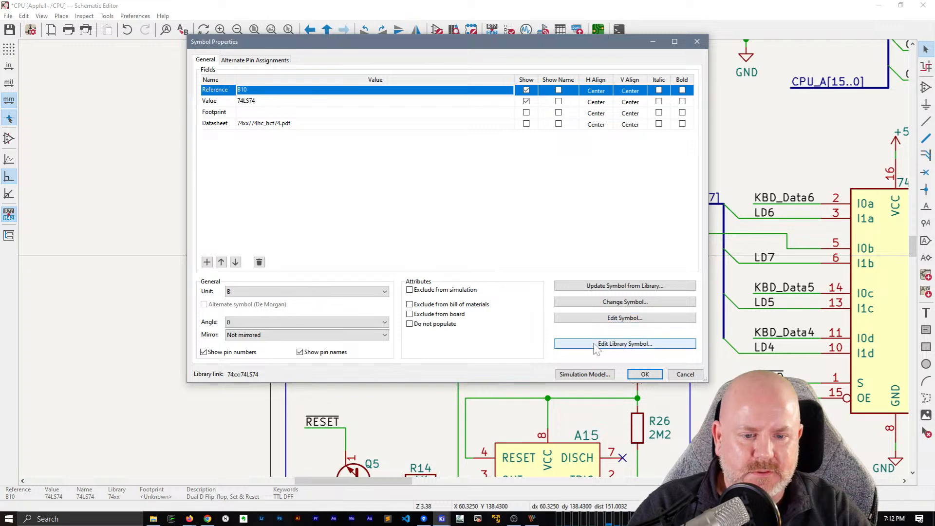
{"action": "left_click", "coordinate": [598, 319]}
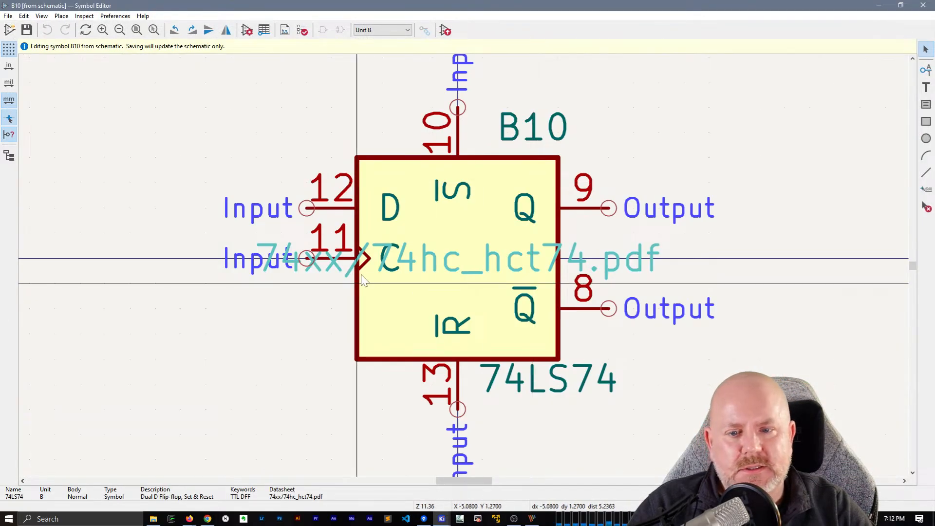
{"action": "left_click", "coordinate": [467, 249]}
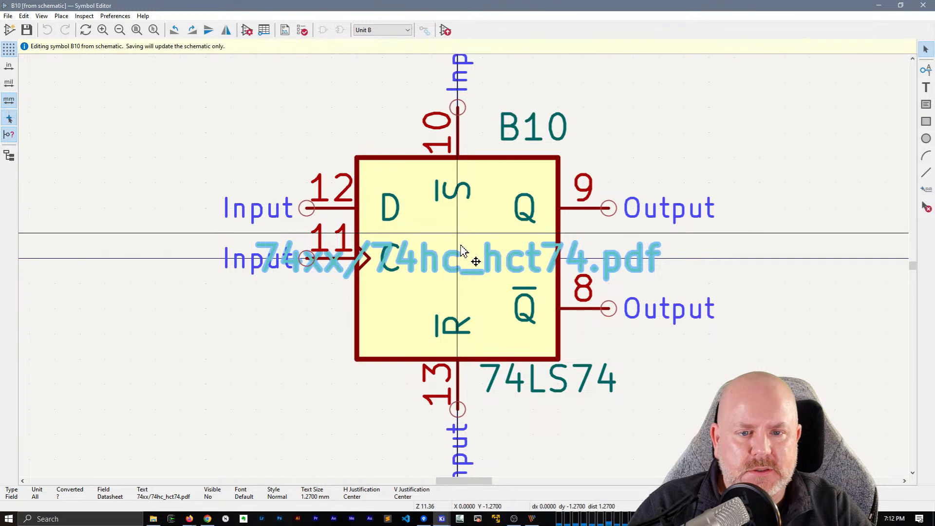
{"action": "scroll", "coordinate": [463, 249], "scroll_direction": "down", "scroll_amount": 2}
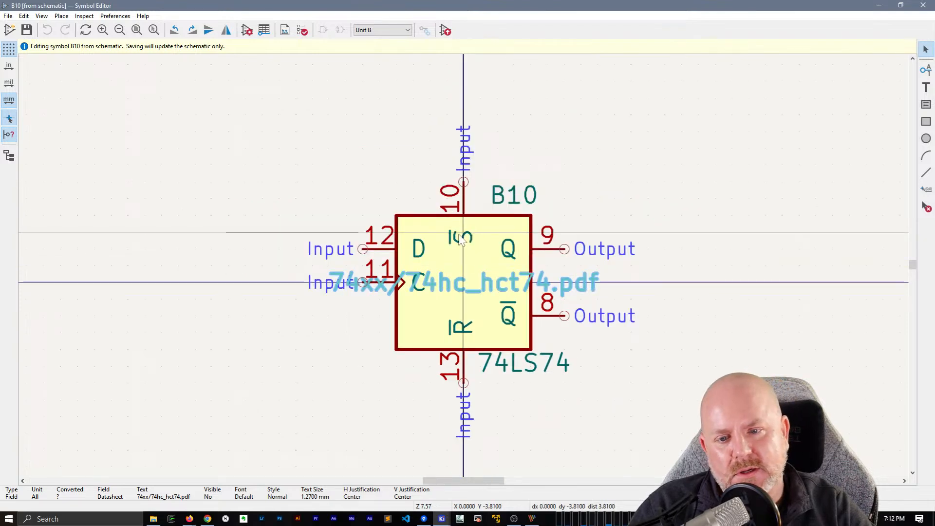
{"action": "left_click", "coordinate": [432, 245]}
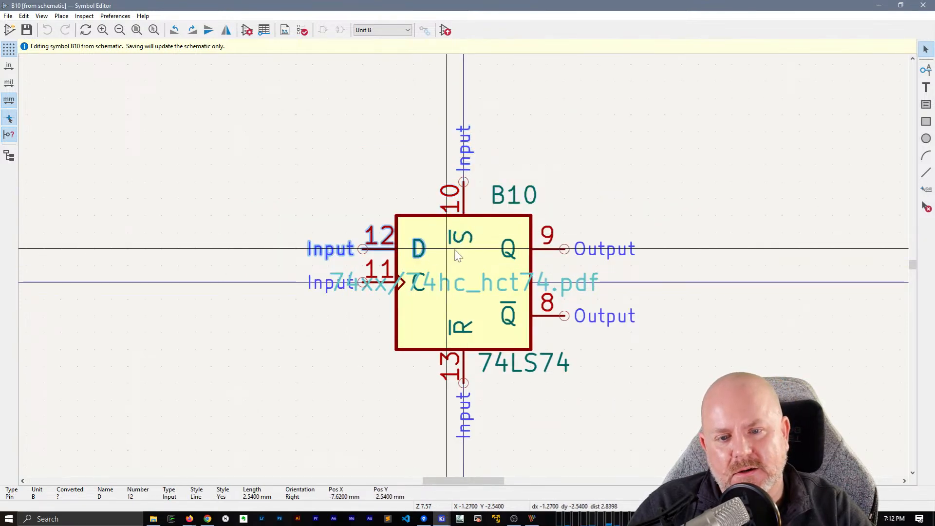
{"action": "left_click", "coordinate": [432, 250]}
{"action": "left_click", "coordinate": [455, 239]}
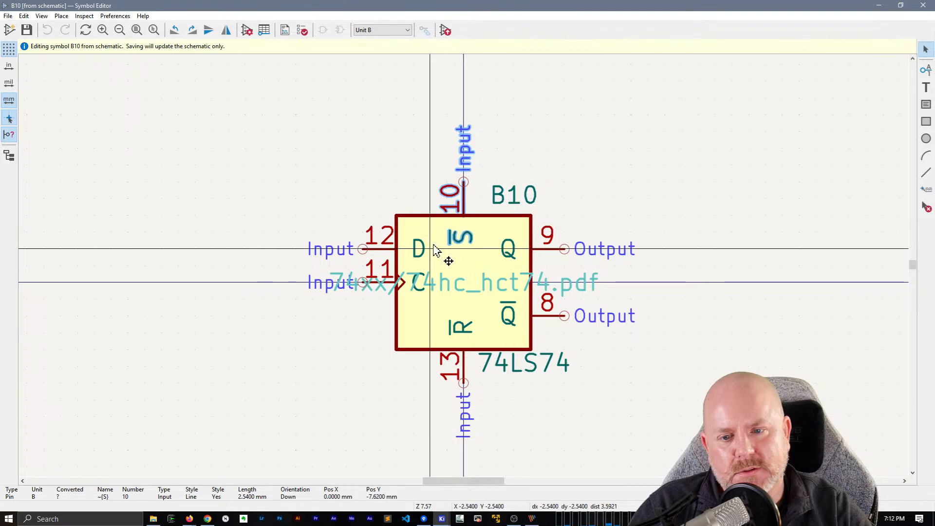
{"action": "left_click", "coordinate": [420, 250]}
{"action": "left_click", "coordinate": [462, 237]}
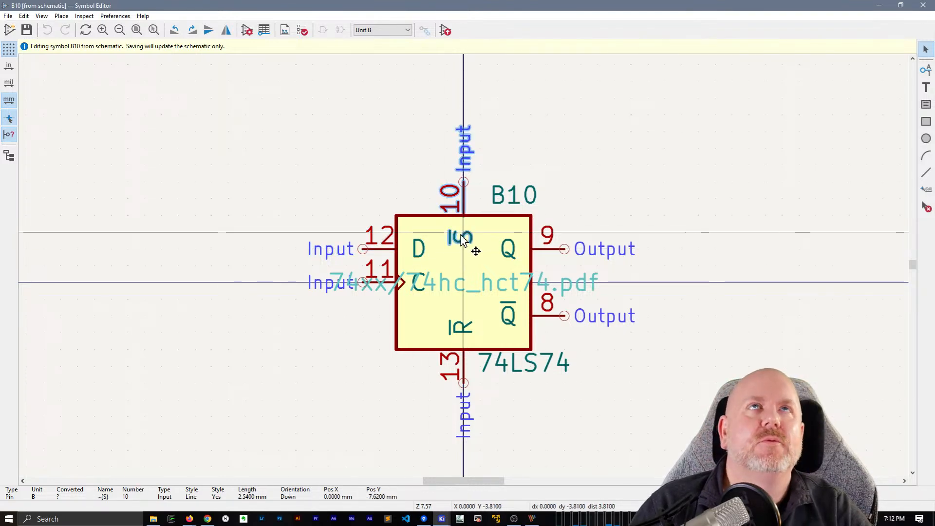
{"action": "left_click", "coordinate": [923, 5]}
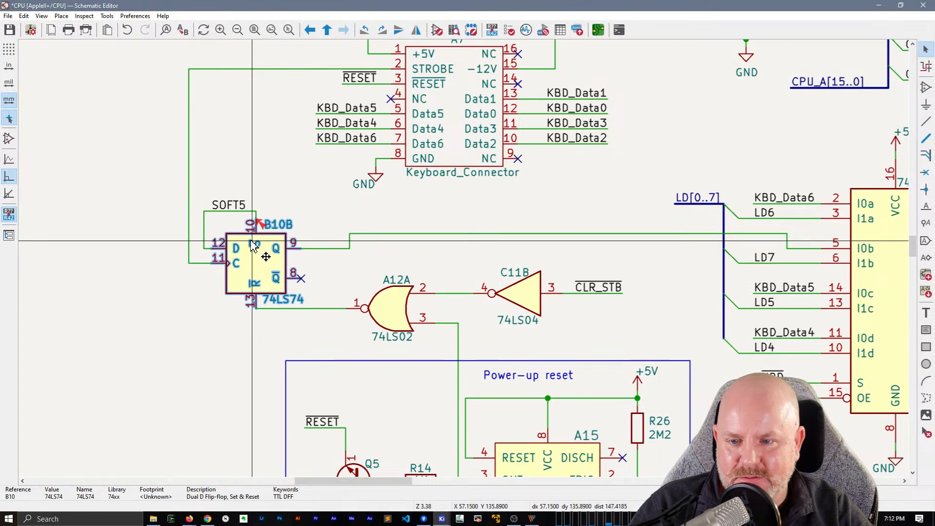
{"action": "key", "text": "Escape"}
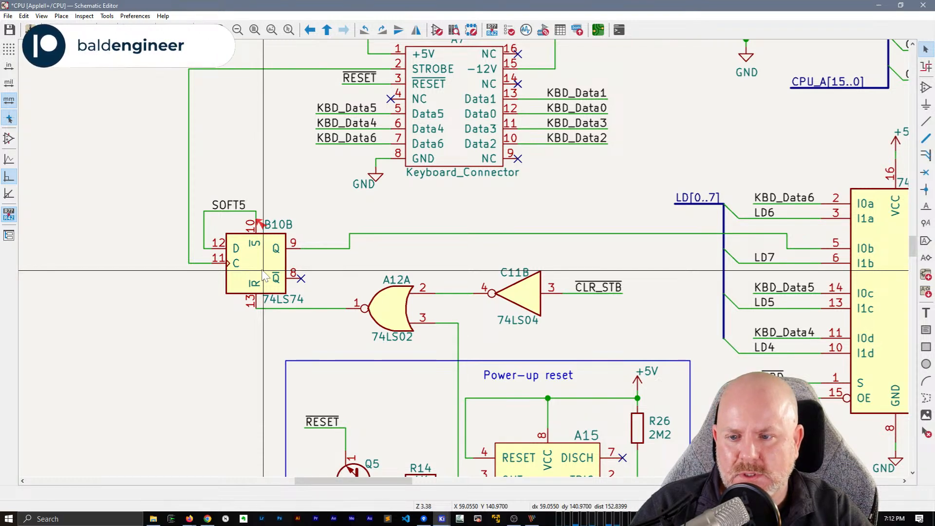
- Examine the SOFT5 label at B10B and search the current sheet for other uses of SOFT5
{"action": "left_click", "coordinate": [235, 196]}
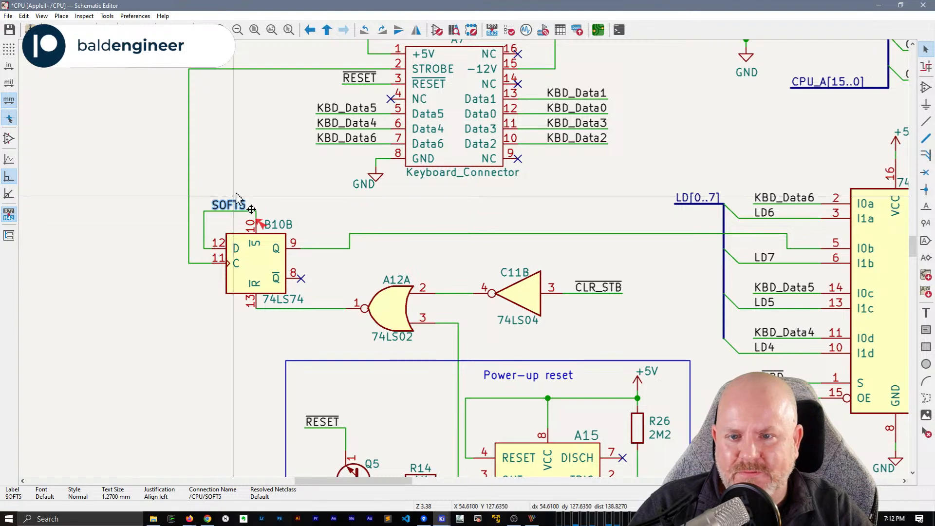
{"action": "scroll", "coordinate": [236, 196], "scroll_direction": "down", "scroll_amount": 2}
{"action": "middle_click_drag", "start_coordinate": [465, 265], "coordinate": [287, 405]}
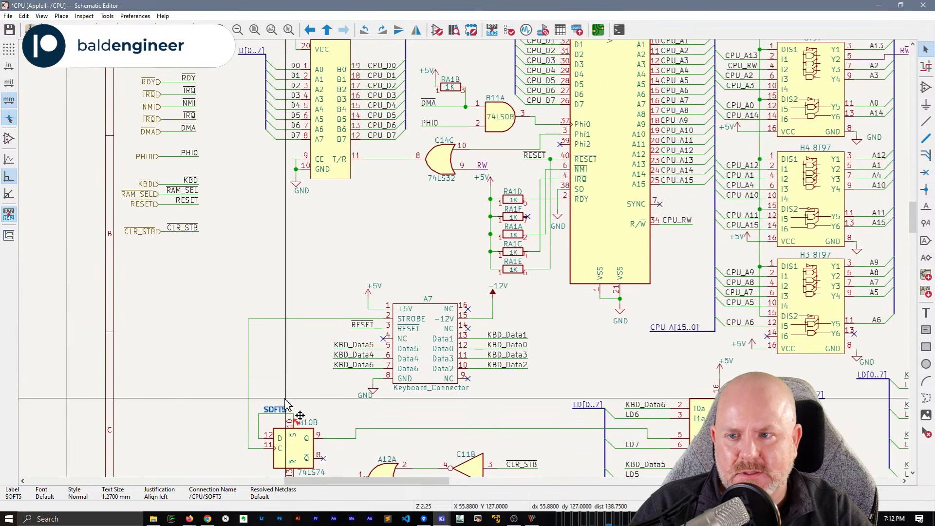
{"action": "scroll", "coordinate": [286, 400], "scroll_direction": "down", "scroll_amount": 1}
{"action": "middle_click_drag", "start_coordinate": [599, 268], "coordinate": [525, 332]}
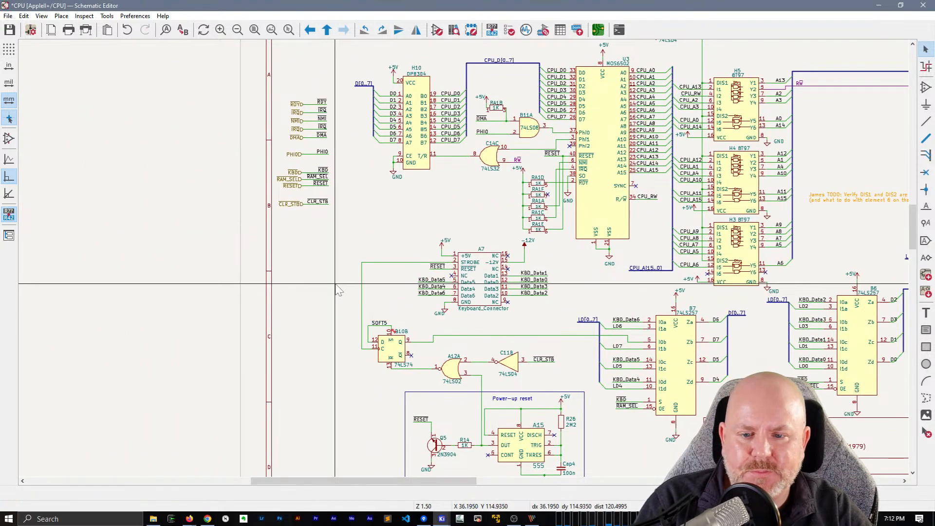
{"action": "key", "text": "ctrl+f"}
{"action": "type", "text": "SOFT56"}
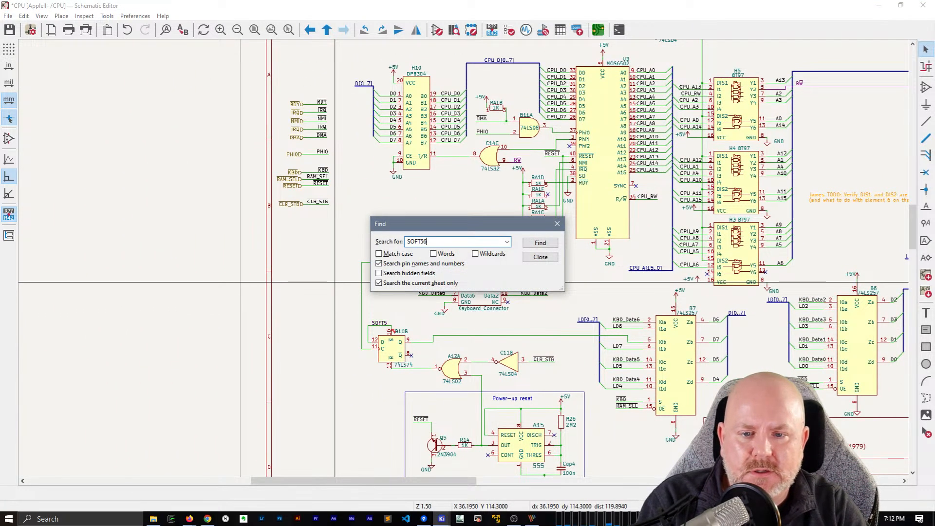
{"action": "key", "text": "Return"}
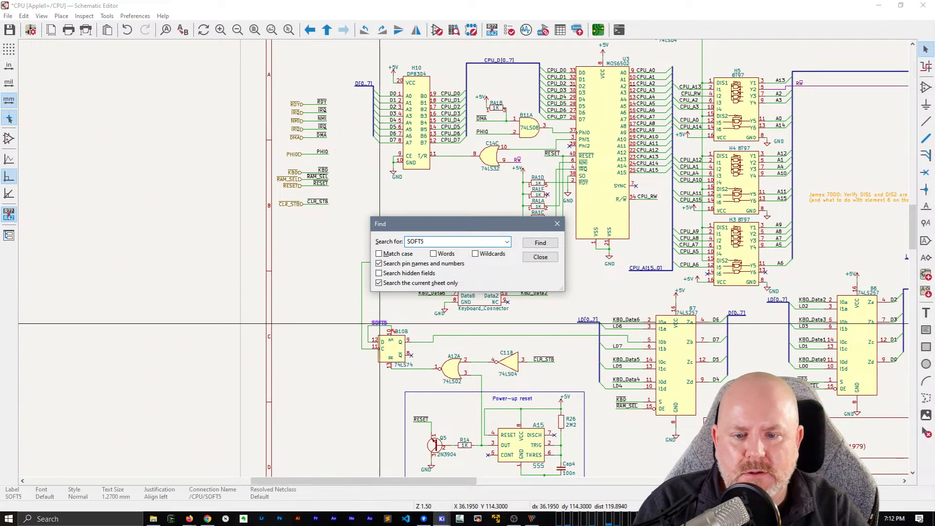
{"action": "left_click", "coordinate": [540, 242]}
{"action": "left_click", "coordinate": [540, 256]}
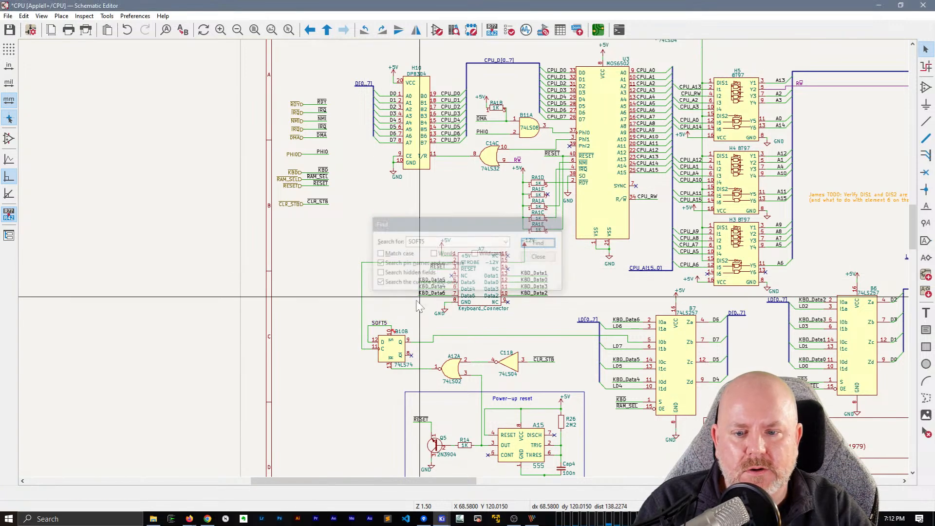
- Duplicate the SOFT5 net label and place the copy below the CLR_STB hierarchical label
{"action": "left_click", "coordinate": [383, 324]}
{"action": "key", "text": "ctrl+d"}
{"action": "scroll", "coordinate": [315, 235], "scroll_direction": "up", "scroll_amount": 2}
{"action": "middle_click_drag", "start_coordinate": [464, 258], "coordinate": [385, 336]}
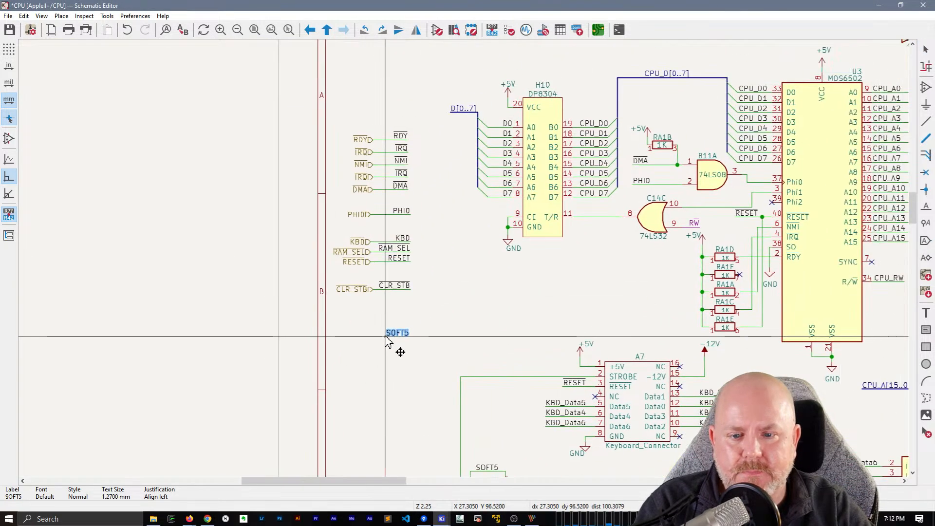
{"action": "left_click", "coordinate": [395, 352]}
- Duplicate the DMA hierarchical label with its wire and net label, placing the copy between CLR_STB and the loose SOFT5 label
{"action": "left_click_drag", "start_coordinate": [408, 198], "coordinate": [352, 184]}
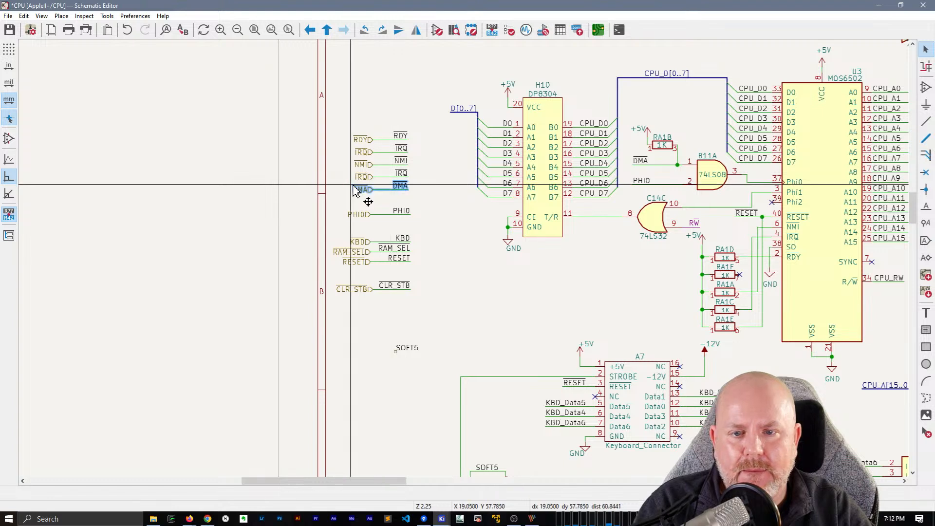
{"action": "key", "text": "ctrl+d"}
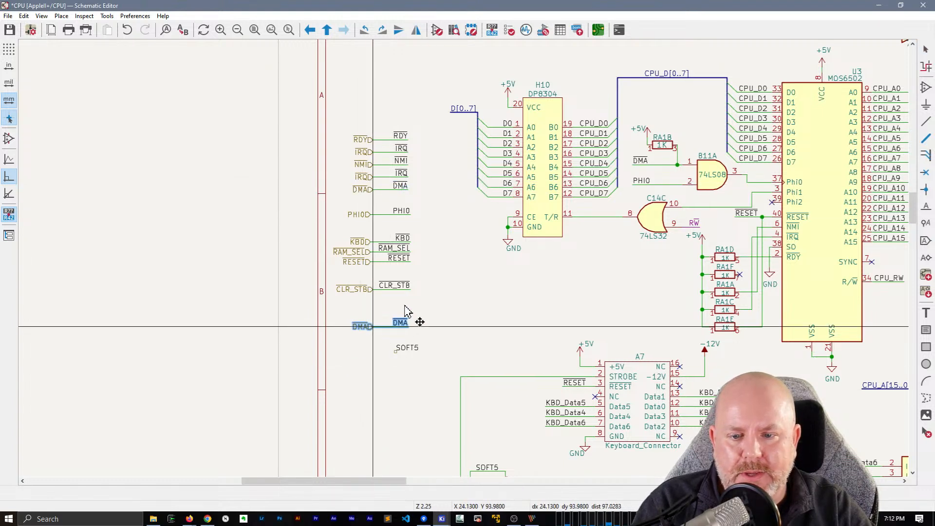
{"action": "left_click", "coordinate": [406, 323]}
- Replace the net label on the copied DMA wire with the loose SOFT5 label, attached at the wire's end
{"action": "left_click", "coordinate": [407, 347]}
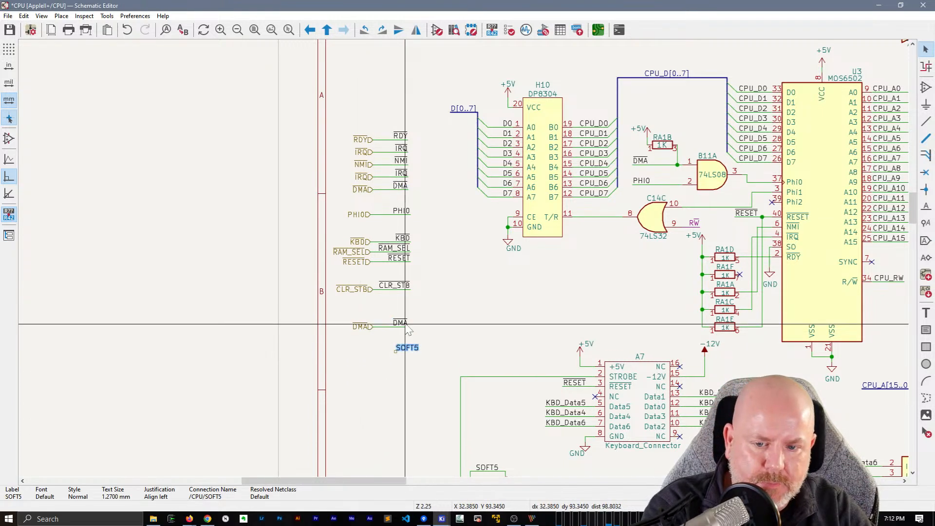
{"action": "left_click", "coordinate": [406, 323]}
{"action": "key", "text": "Delete"}
{"action": "left_click", "coordinate": [414, 350]}
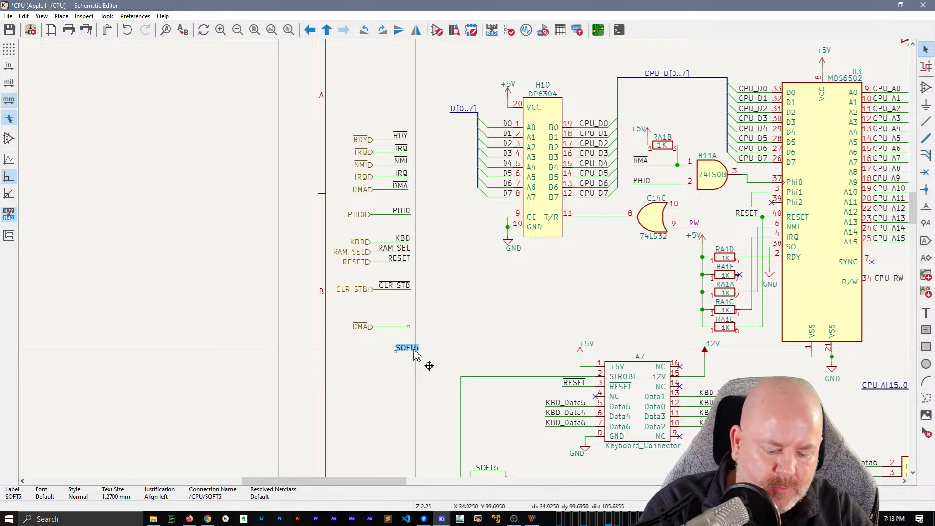
{"action": "left_click_drag", "start_coordinate": [415, 349], "coordinate": [408, 328]}
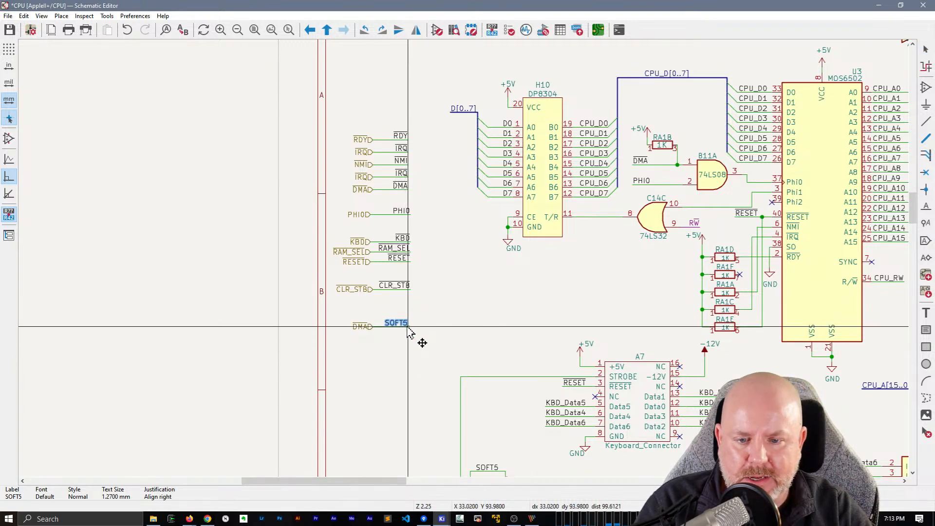
- Rename the copied DMA hierarchical label as SOFT5
{"action": "double_click", "coordinate": [362, 326]}
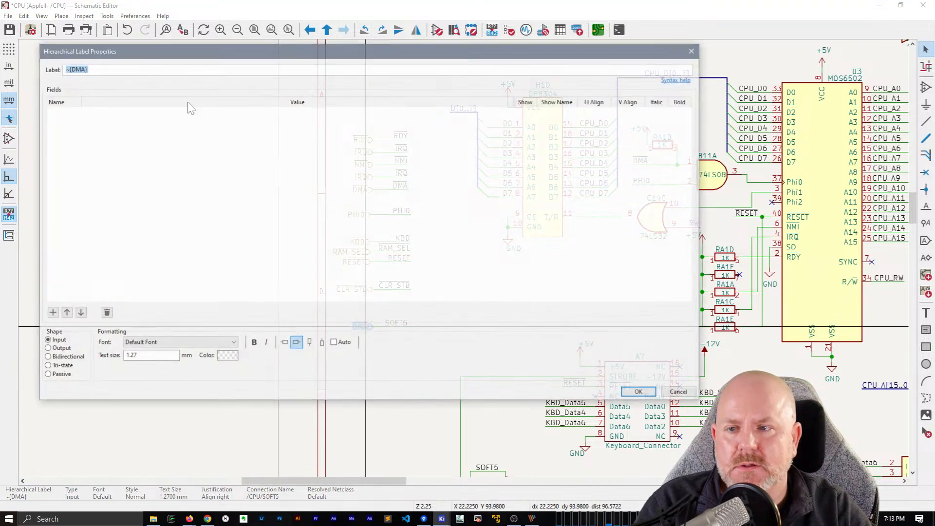
{"action": "type", "text": "SOFT5"}
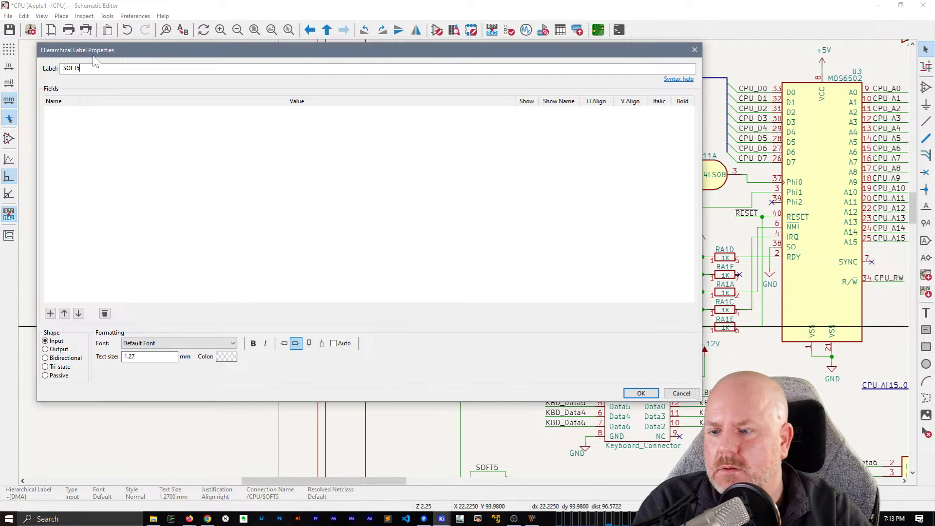
{"action": "left_click", "coordinate": [644, 392]}
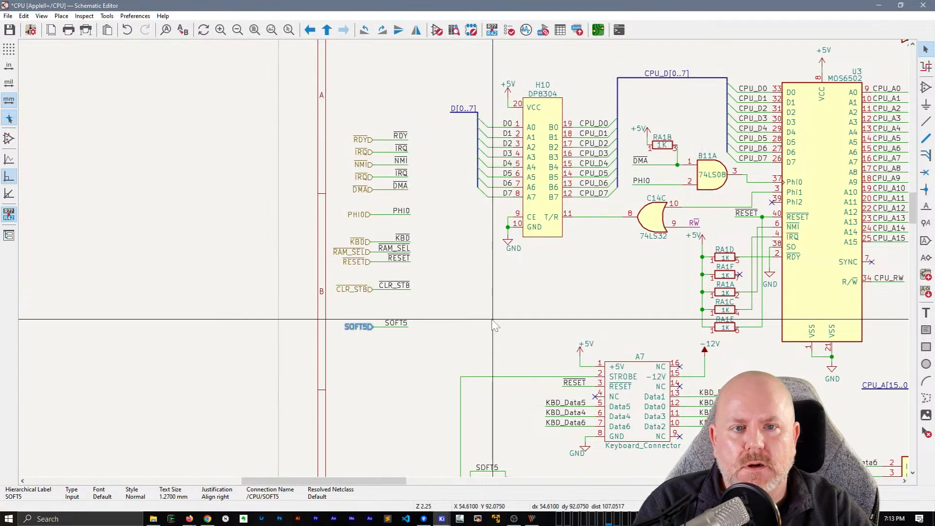
- Return to the root sheet and import the SOFT5 hierarchical pin onto the CPU sheet block's left edge, near its lower corner
{"action": "middle_click_drag", "start_coordinate": [560, 302], "coordinate": [433, 296]}
{"action": "right_click", "coordinate": [434, 296]}
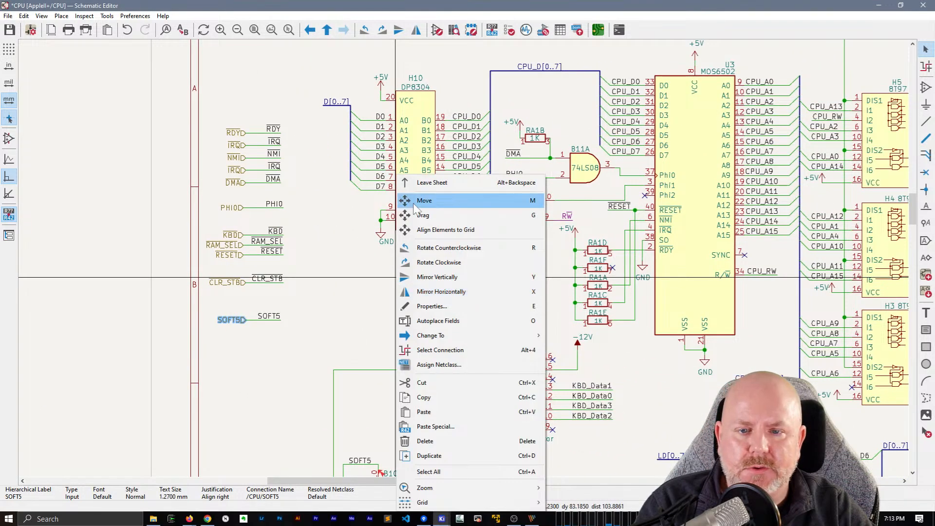
{"action": "left_click", "coordinate": [424, 182]}
{"action": "scroll", "coordinate": [405, 253], "scroll_direction": "down", "scroll_amount": 5}
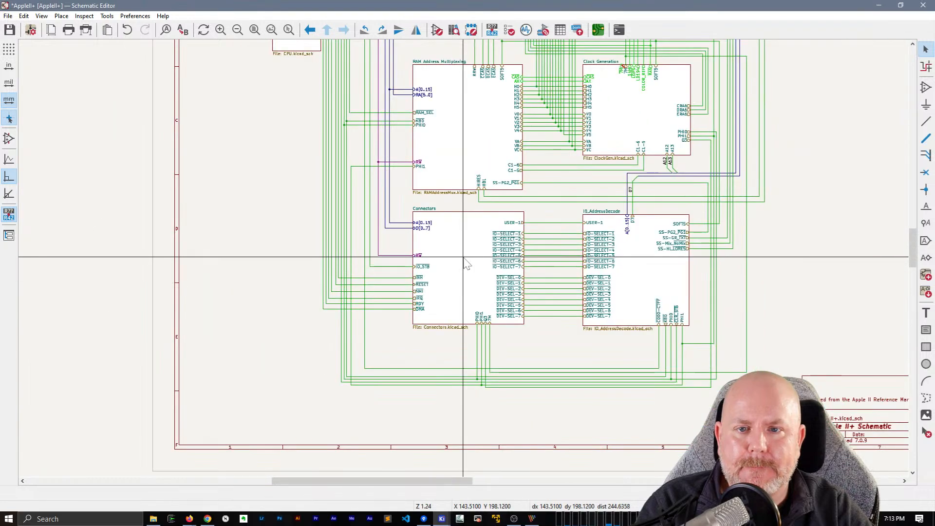
{"action": "right_click", "coordinate": [341, 161]}
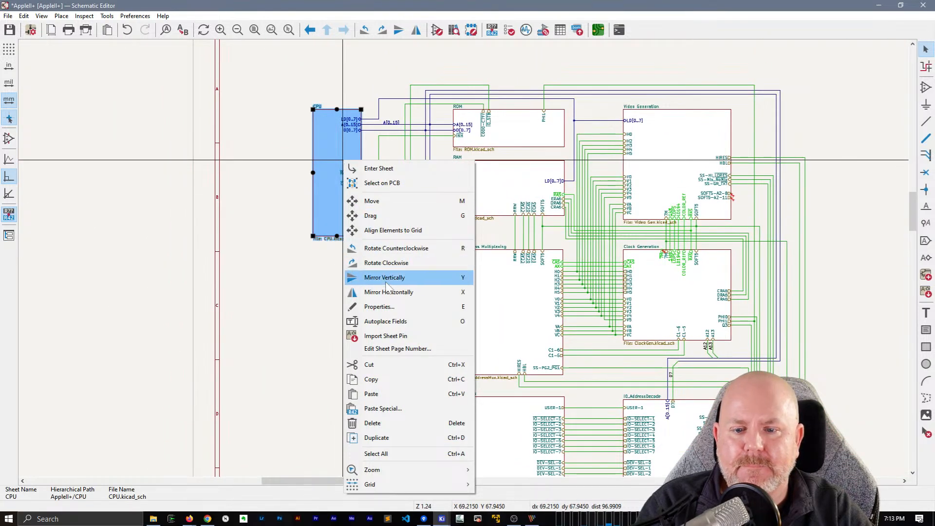
{"action": "left_click", "coordinate": [385, 335]}
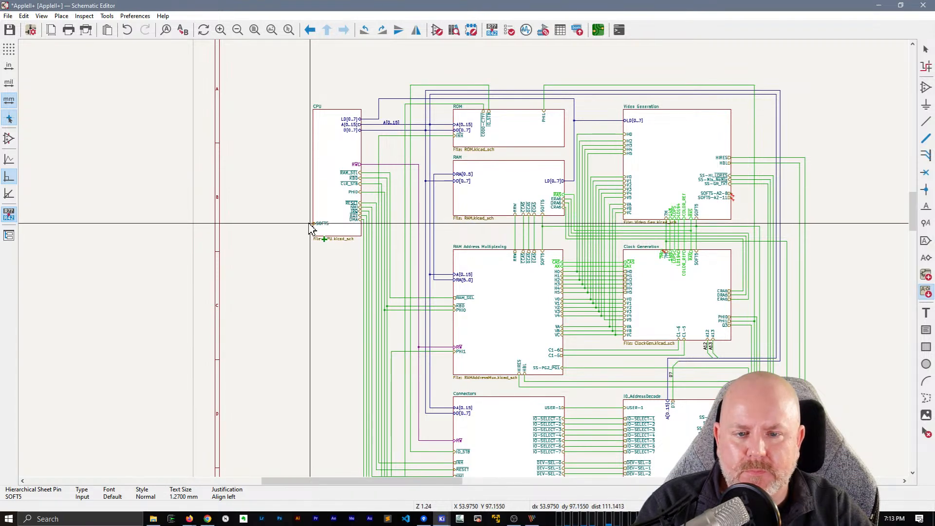
{"action": "left_click", "coordinate": [310, 224]}
- Highlight the existing SOFT5 net that links the RAM, Video Generation and Clock Generation sheets
{"action": "middle_click_drag", "start_coordinate": [317, 282], "coordinate": [174, 291]}
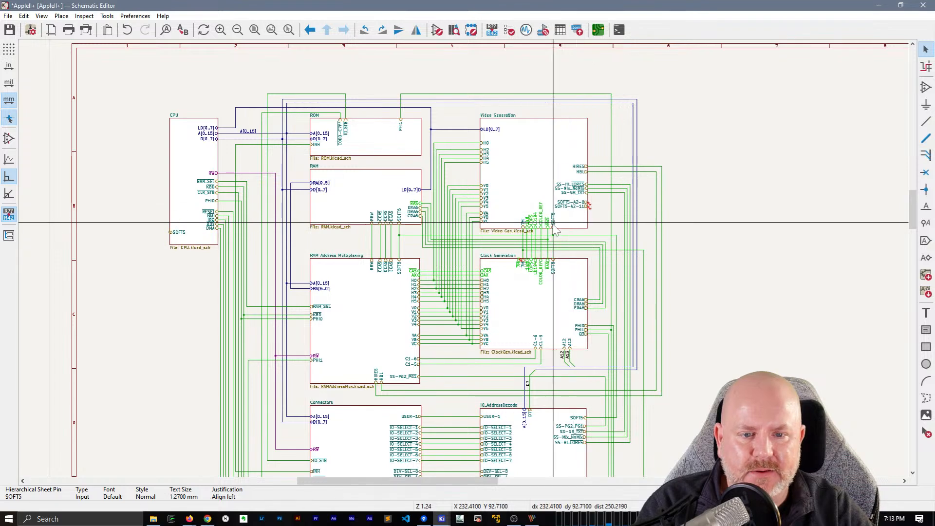
{"action": "left_click", "coordinate": [578, 235]}
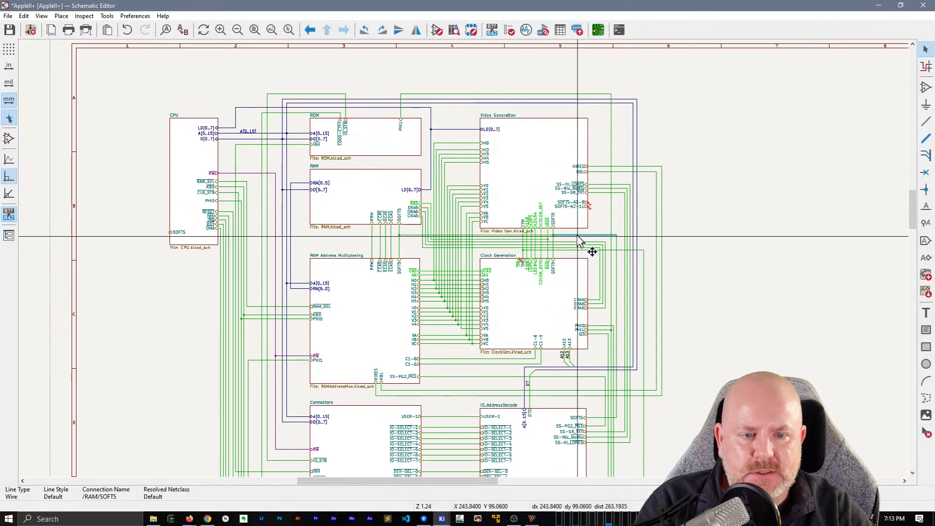
{"action": "key", "text": "grave"}
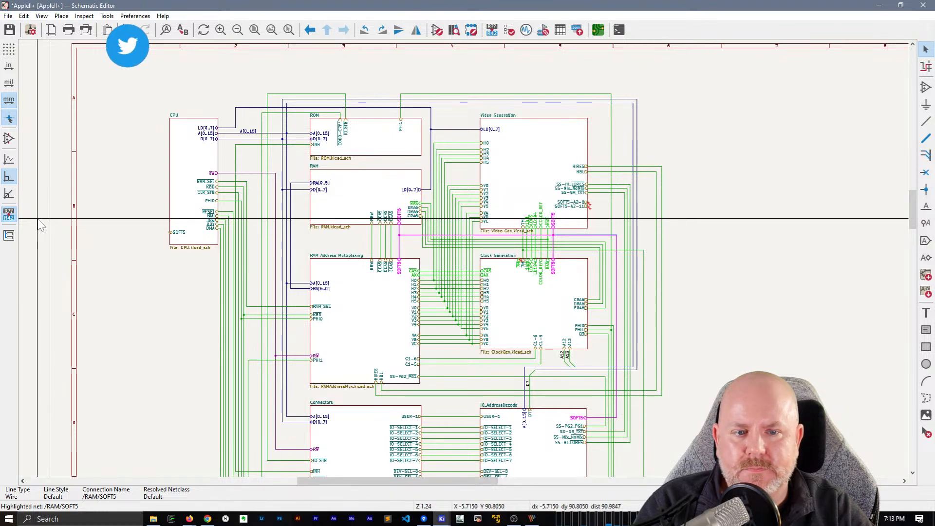
- Move the SOFT5 sheet pin to the CPU block's right edge, just above the RW pin
{"action": "left_click", "coordinate": [179, 233]}
{"action": "left_click_drag", "start_coordinate": [180, 239], "coordinate": [226, 165]}
{"action": "left_click", "coordinate": [226, 165]}
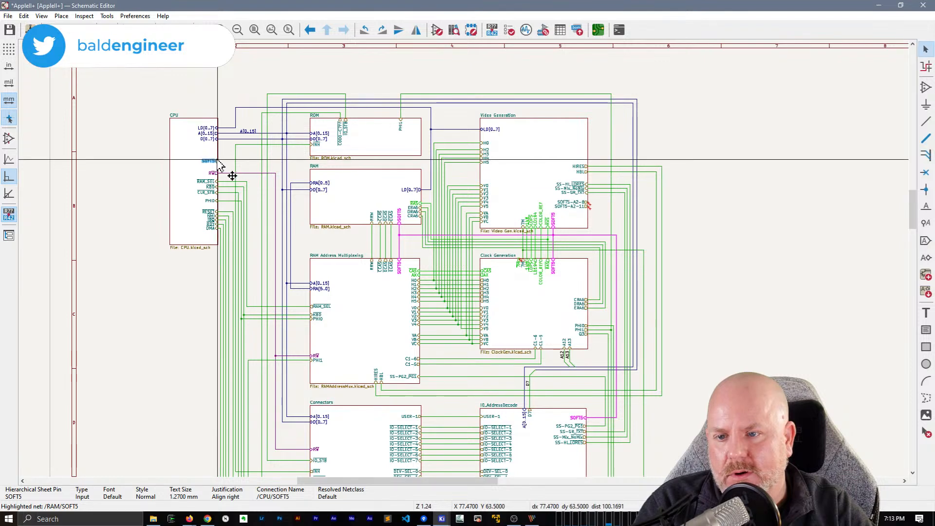
- Wire the CPU block's SOFT5 pin over the top of the other sheets and down to the existing SOFT5 net's corner beside Video Generation
{"action": "key", "text": "w"}
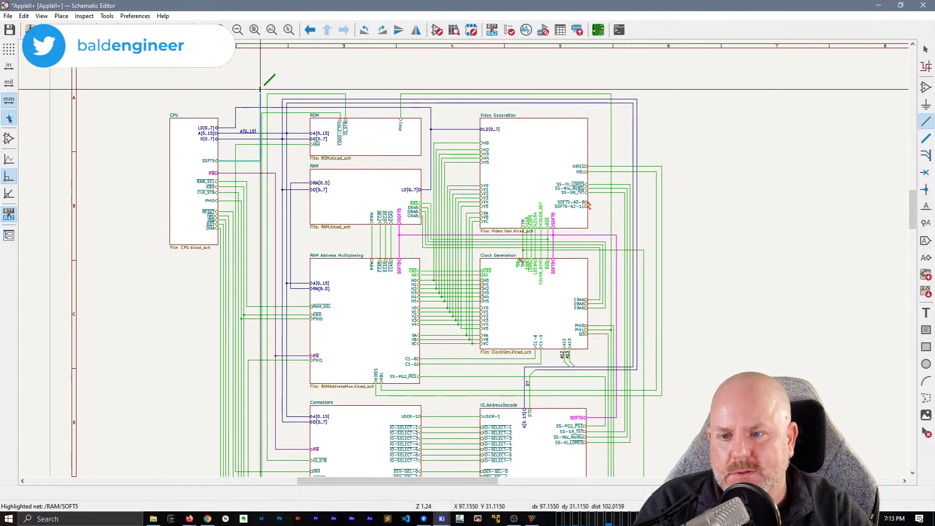
{"action": "left_click", "coordinate": [258, 90]}
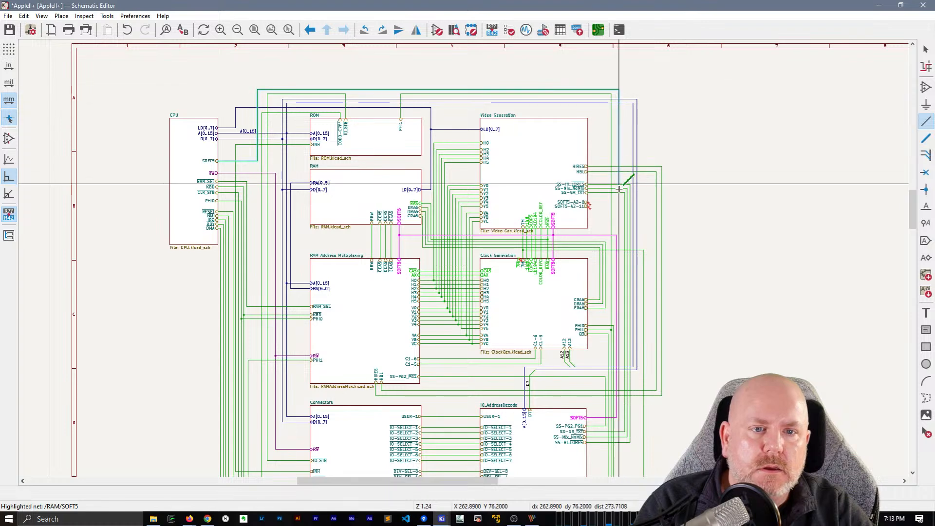
{"action": "left_click", "coordinate": [616, 235]}
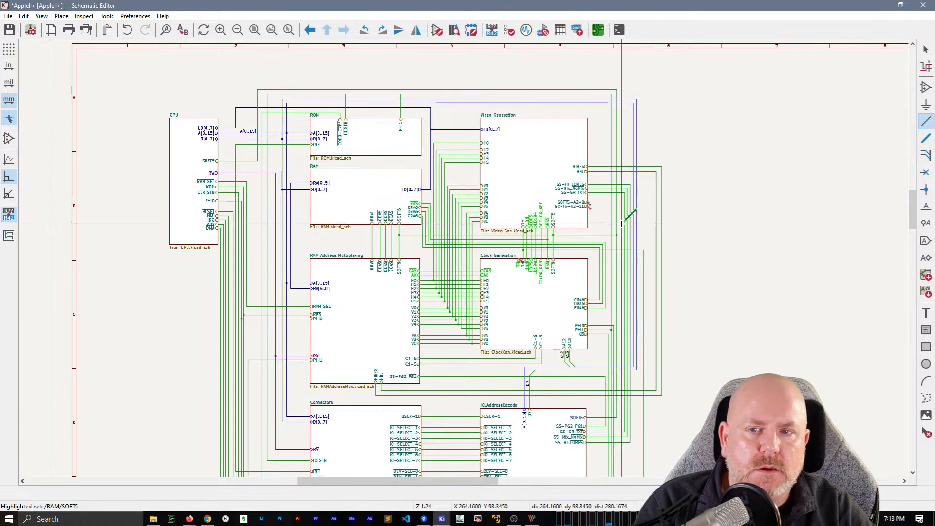
{"action": "key", "text": "Escape"}
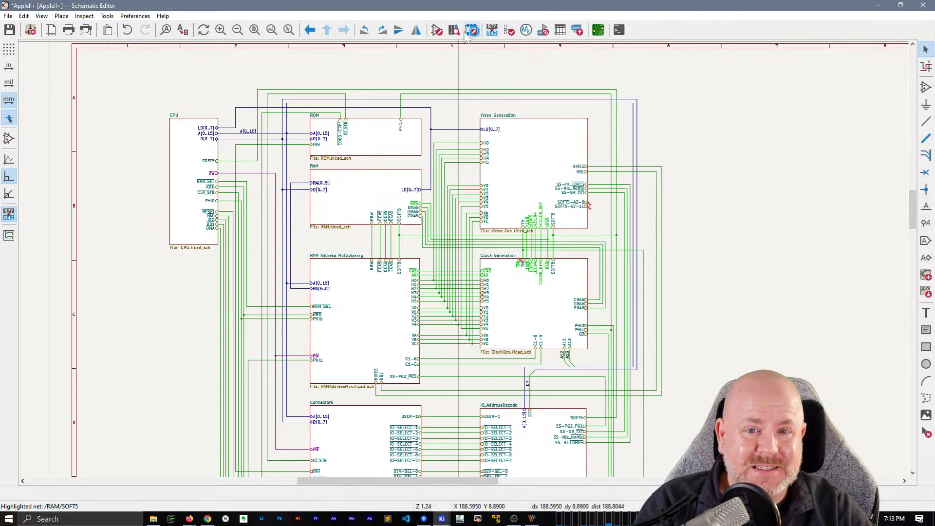
- Show the undriven B10 pin 10 violation in the Electrical Rules Checker and rerun the ERC
{"action": "left_click", "coordinate": [509, 30]}
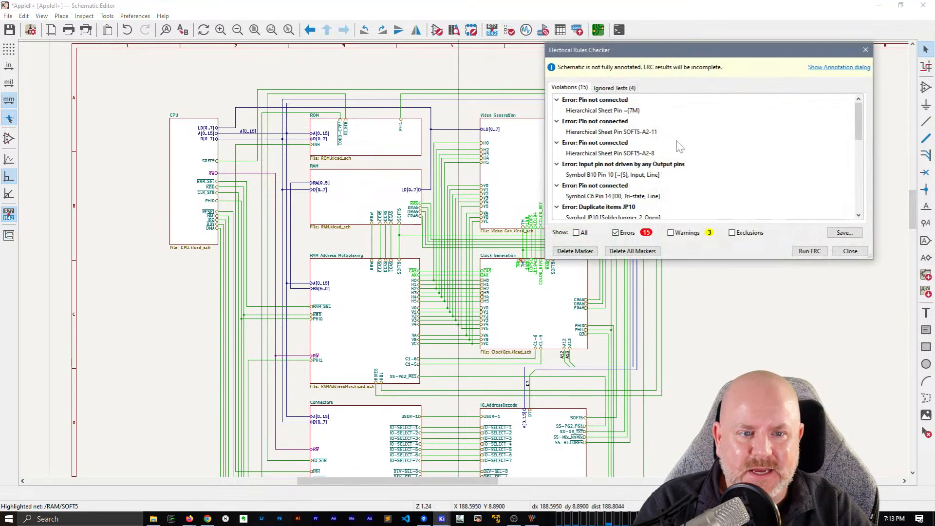
{"action": "left_click", "coordinate": [640, 165]}
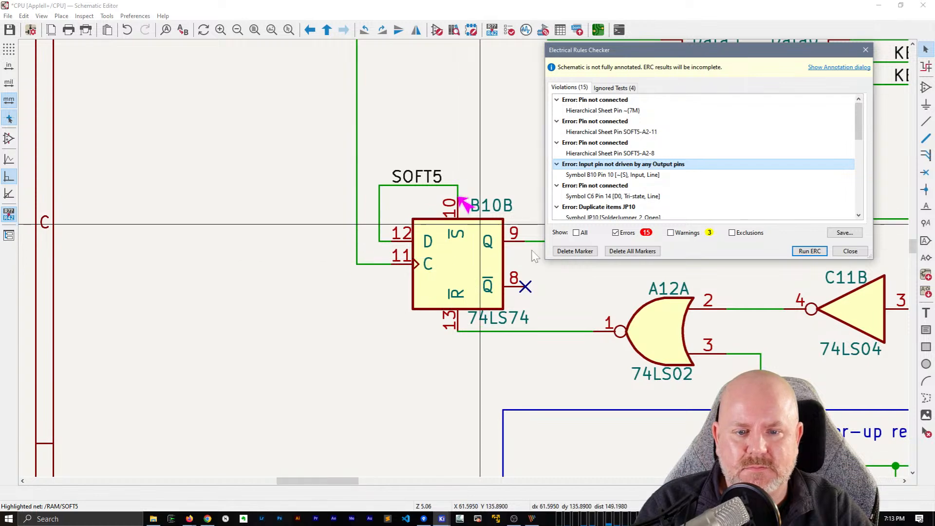
{"action": "left_click", "coordinate": [810, 251]}
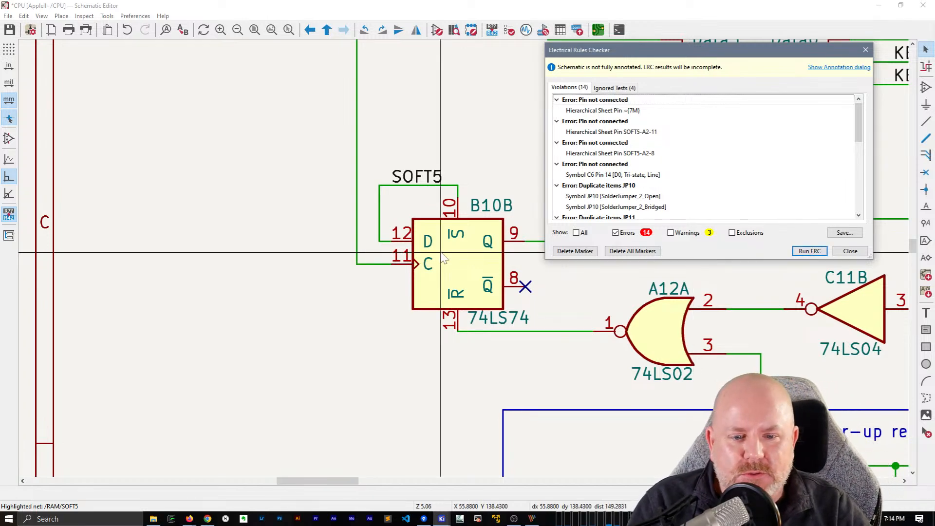
{"action": "middle_click_drag", "start_coordinate": [444, 207], "coordinate": [229, 210]}
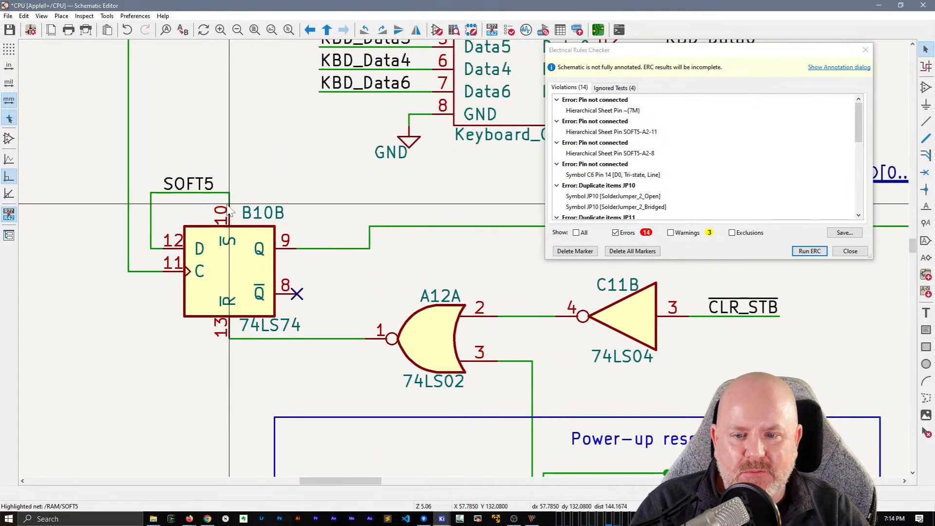
{"action": "scroll", "coordinate": [229, 206], "scroll_direction": "down", "scroll_amount": 1}
{"action": "middle_click_drag", "start_coordinate": [529, 266], "coordinate": [173, 292]}
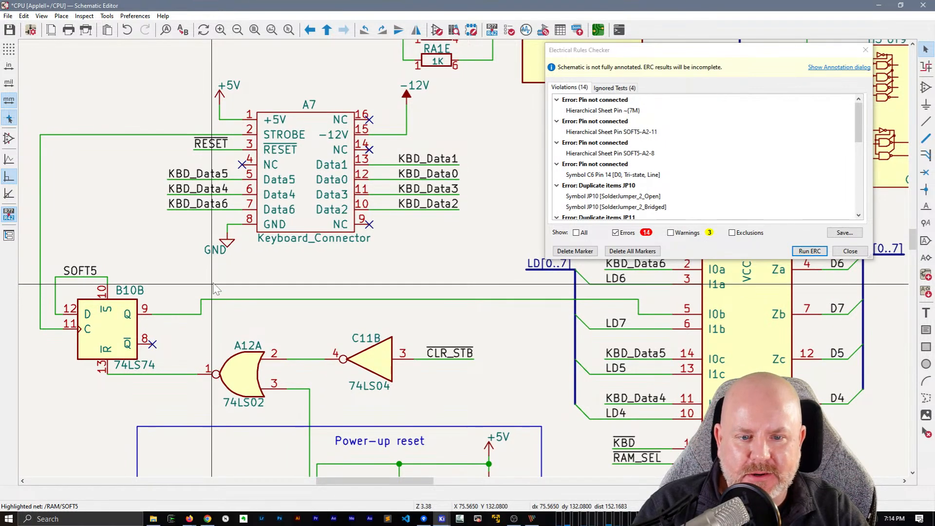
- Go to the unconnected C6 pin 14 violation and place a duplicate of C5's RDO2 net label on that pin's wire
{"action": "left_click", "coordinate": [606, 175]}
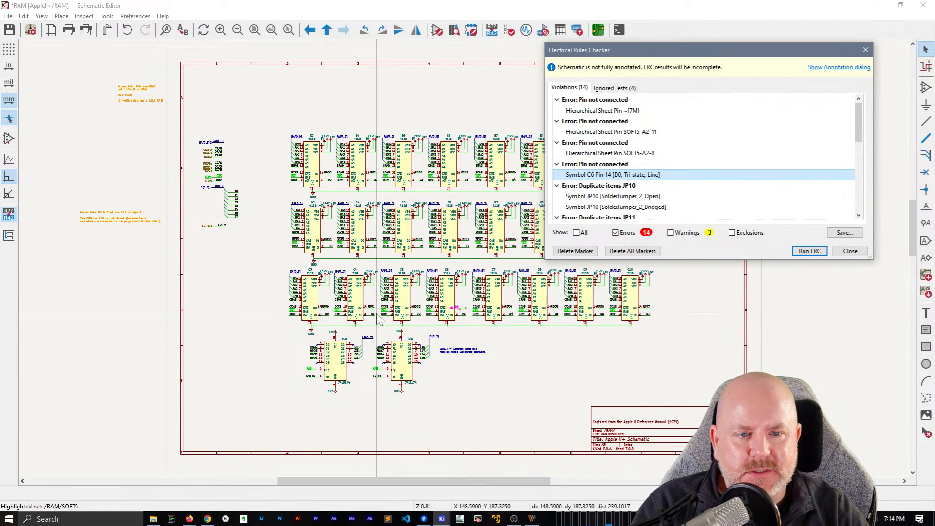
{"action": "scroll", "coordinate": [380, 321], "scroll_direction": "up", "scroll_amount": 5}
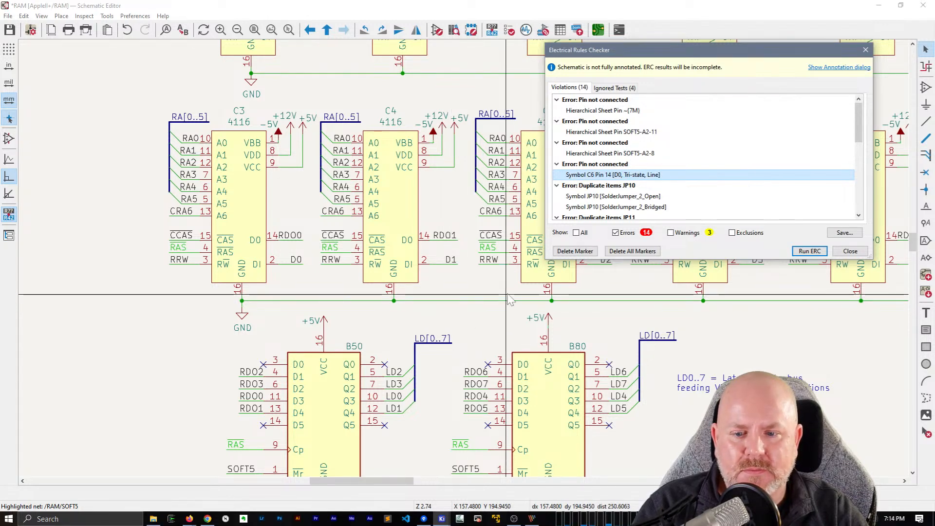
{"action": "mouse_move", "coordinate": [449, 302]}
{"action": "middle_mouse_down"}
{"action": "mouse_move", "coordinate": [173, 293]}
{"action": "mouse_move", "coordinate": [47, 301]}
{"action": "middle_mouse_up"}
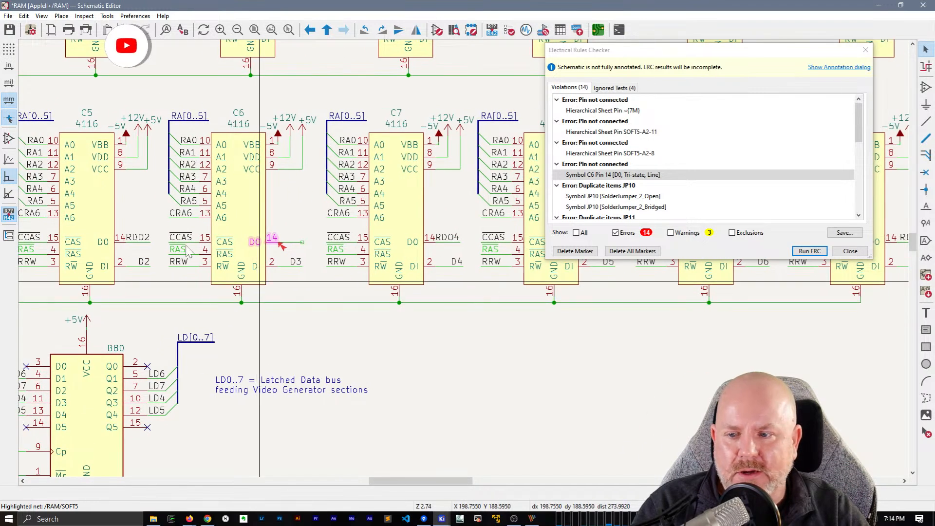
{"action": "left_click", "coordinate": [145, 238]}
{"action": "key", "text": "ctrl+d"}
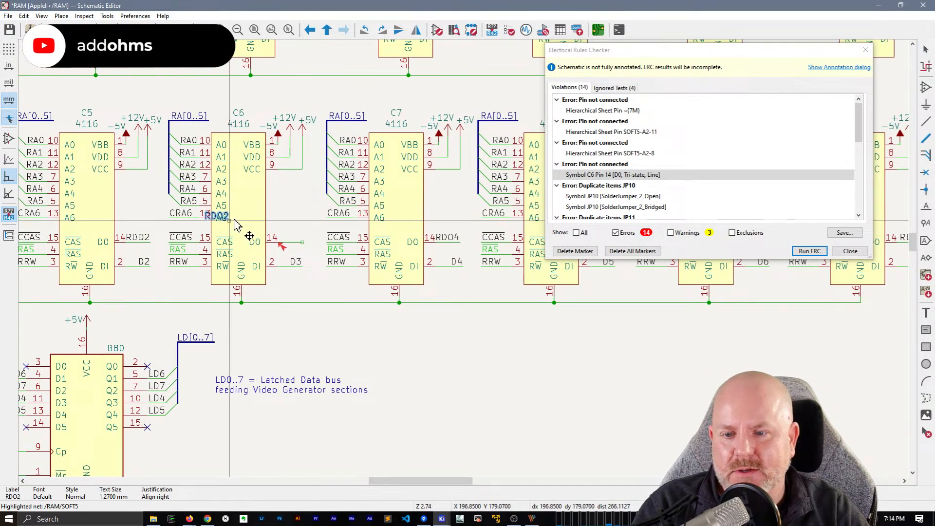
{"action": "left_click", "coordinate": [302, 242]}
- Rename the copied label on C6 pin 14 as RDO3 and rerun the ERC
{"action": "double_click", "coordinate": [295, 237]}
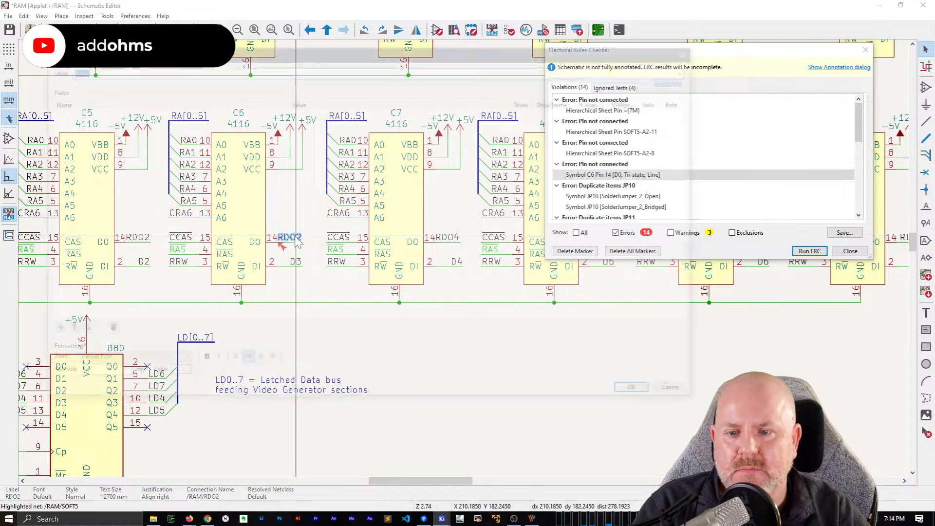
{"action": "type", "text": "RDO3"}
{"action": "key", "text": "Return"}
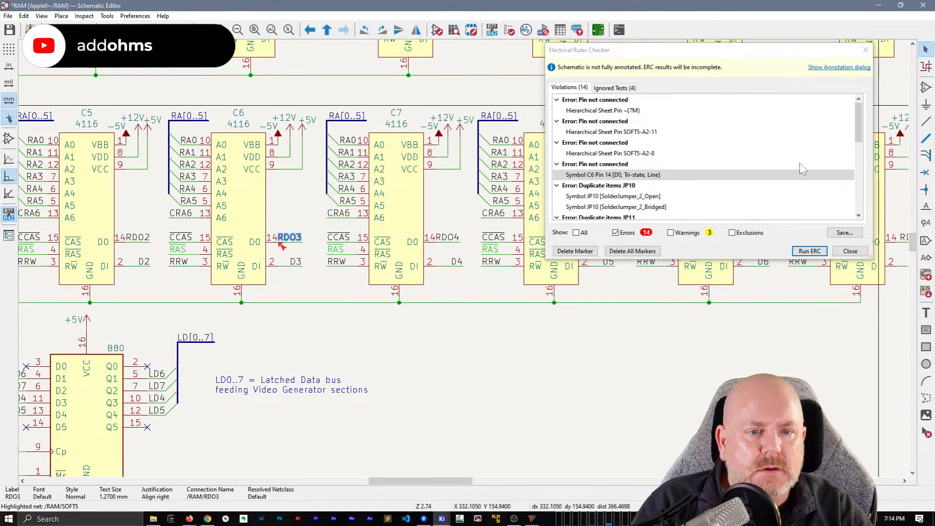
{"action": "left_click", "coordinate": [810, 251]}
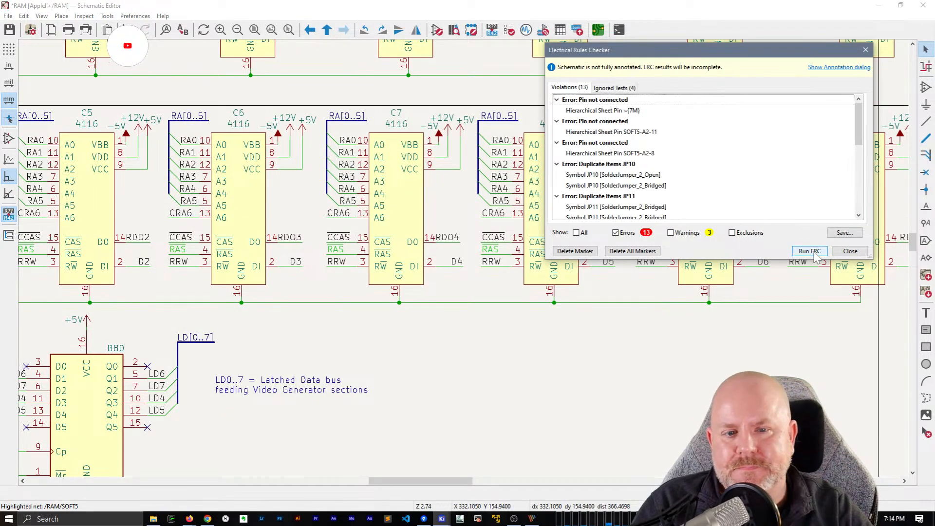
- Locate the undriven A8 pin 10 violation in the Video Generation sheet and select its inverted 7M wire
{"action": "scroll", "coordinate": [681, 191], "scroll_direction": "down", "scroll_amount": 1}
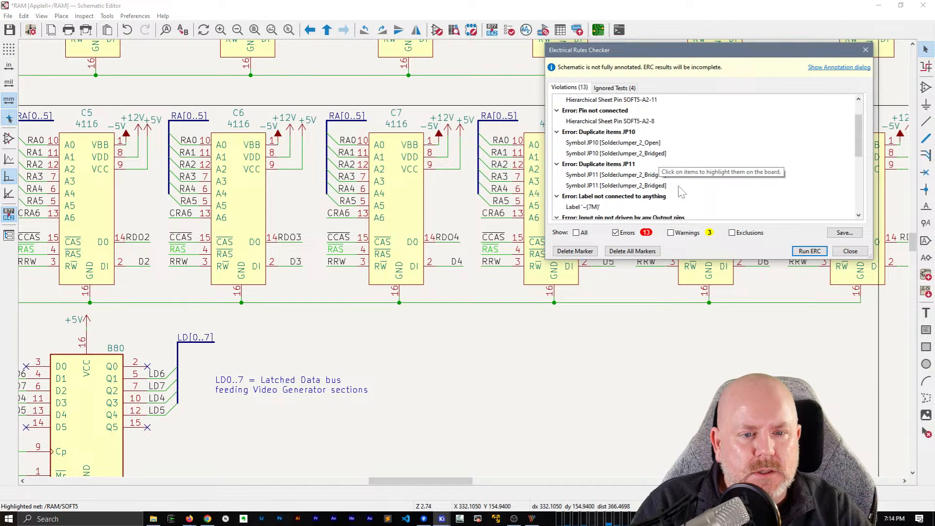
{"action": "scroll", "coordinate": [681, 191], "scroll_direction": "down", "scroll_amount": 2}
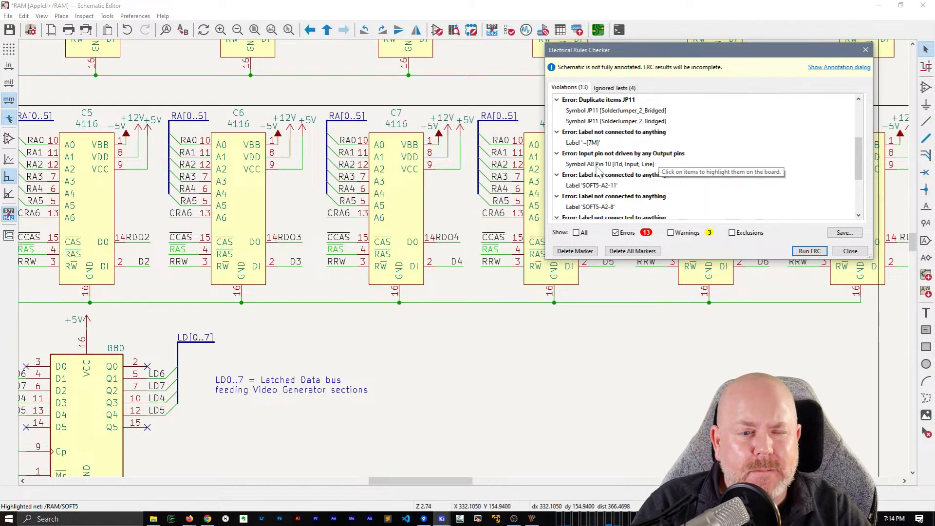
{"action": "left_click", "coordinate": [598, 166]}
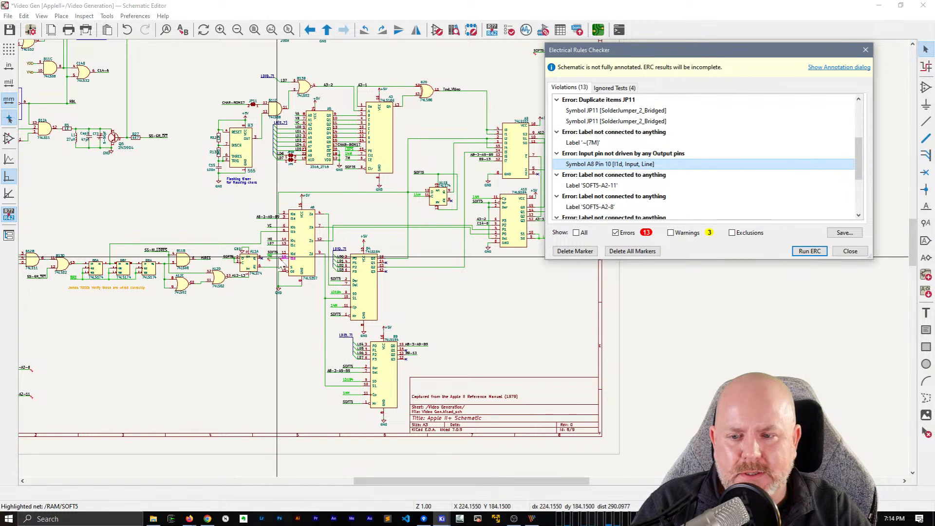
{"action": "scroll", "coordinate": [289, 259], "scroll_direction": "up", "scroll_amount": 4}
{"action": "middle_click_drag", "start_coordinate": [401, 256], "coordinate": [252, 255]}
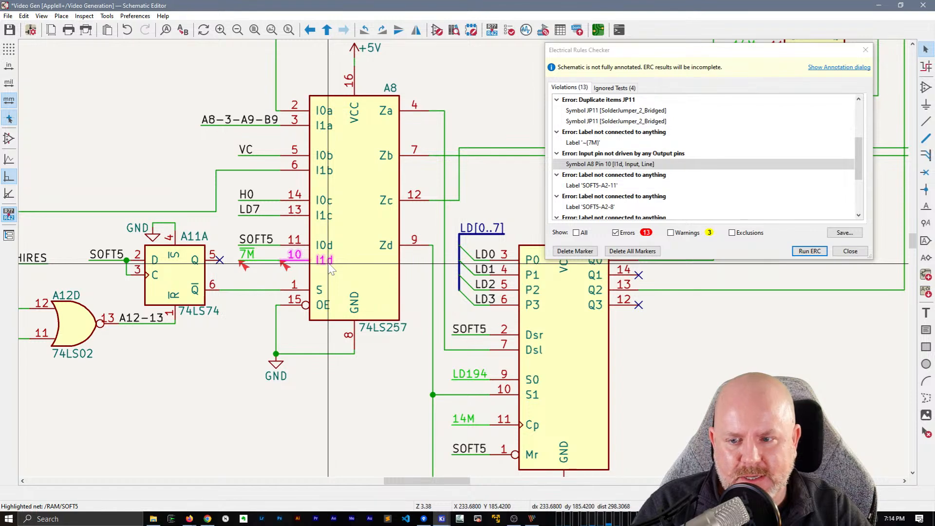
{"action": "left_click", "coordinate": [251, 262]}
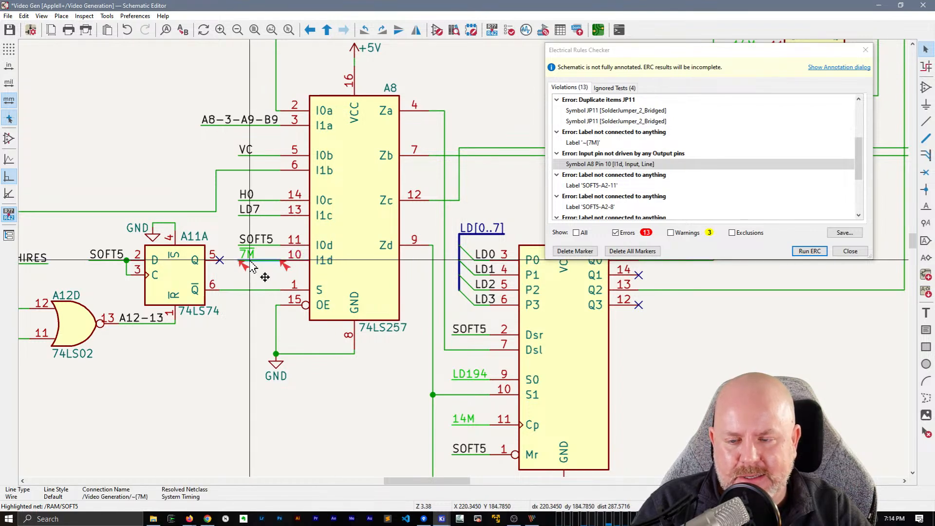
- Examine the Video Generation sheet around A8 and its hierarchical labels for a source of the inverted 7M signal
{"action": "scroll", "coordinate": [251, 266], "scroll_direction": "down", "scroll_amount": 2}
{"action": "scroll", "coordinate": [466, 263], "scroll_direction": "down", "scroll_amount": 3}
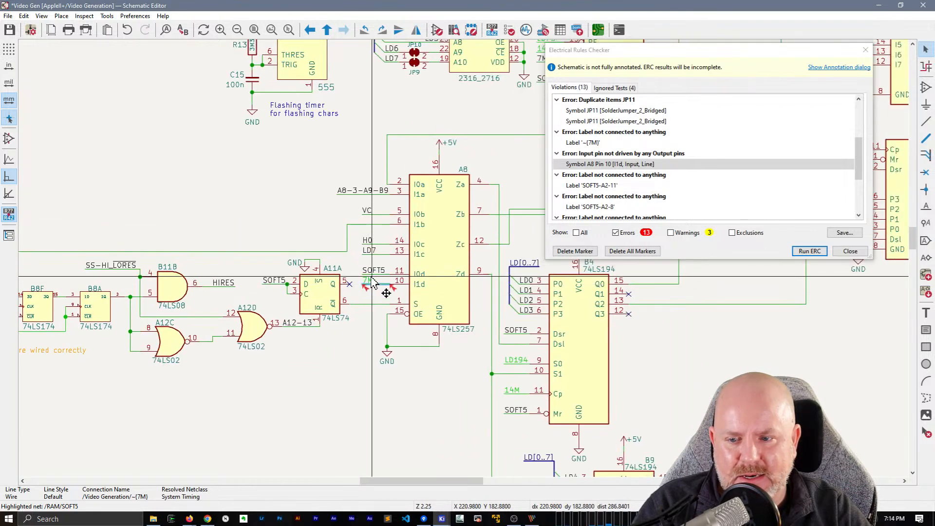
{"action": "scroll", "coordinate": [336, 272], "scroll_direction": "down", "scroll_amount": 1}
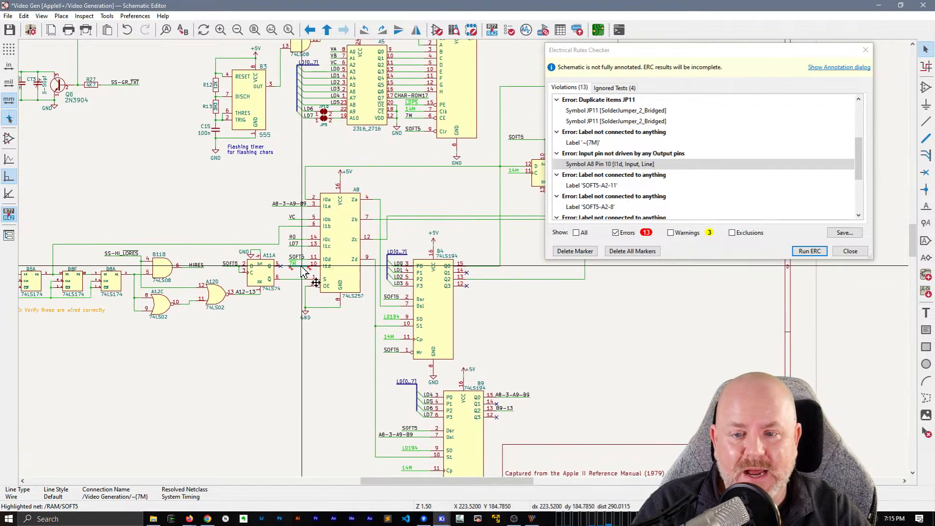
{"action": "scroll", "coordinate": [466, 265], "scroll_direction": "down", "scroll_amount": 1}
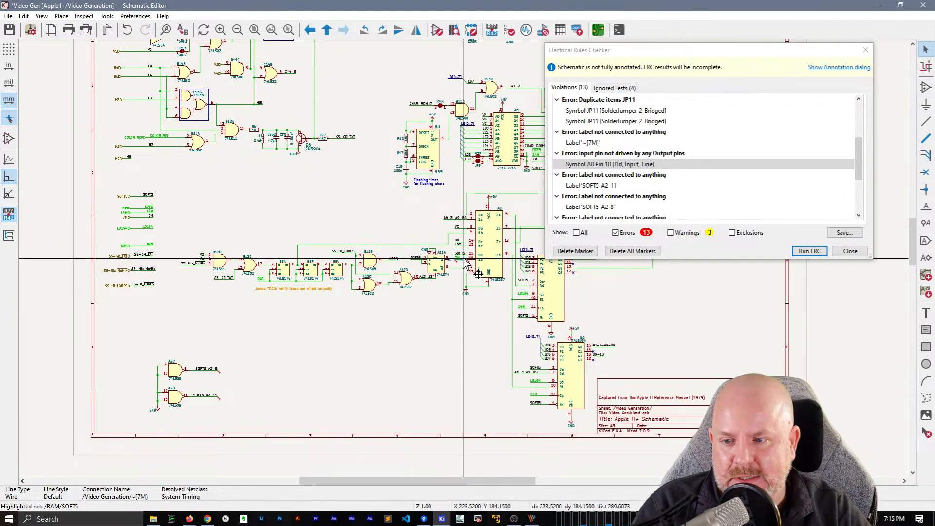
{"action": "scroll", "coordinate": [479, 274], "scroll_direction": "up", "scroll_amount": 3}
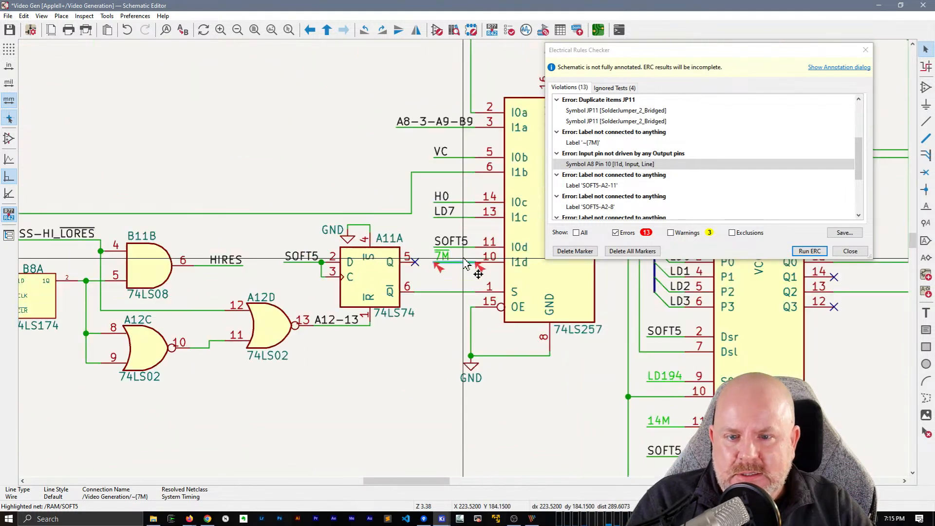
{"action": "scroll", "coordinate": [467, 264], "scroll_direction": "down", "scroll_amount": 3}
{"action": "scroll", "coordinate": [437, 200], "scroll_direction": "up", "scroll_amount": 1}
{"action": "scroll", "coordinate": [437, 199], "scroll_direction": "down", "scroll_amount": 2}
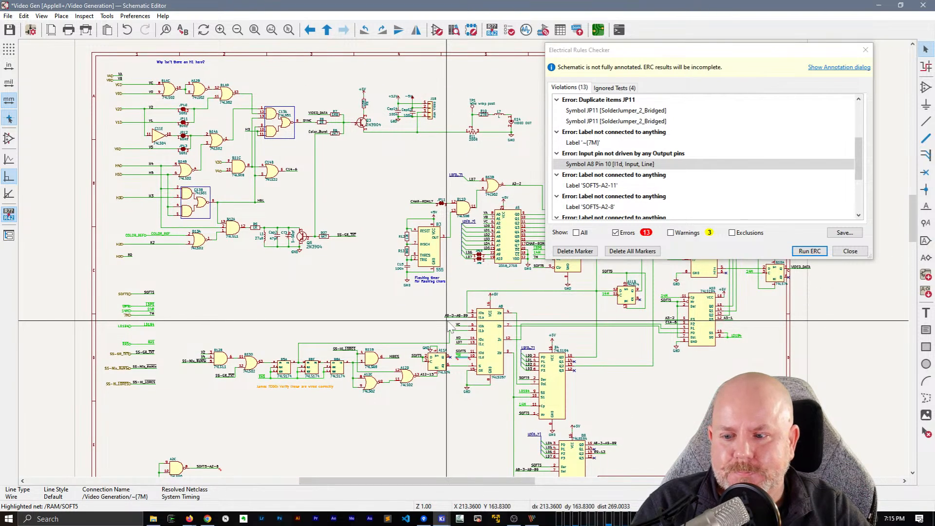
{"action": "middle_click_drag", "start_coordinate": [447, 322], "coordinate": [386, 295]}
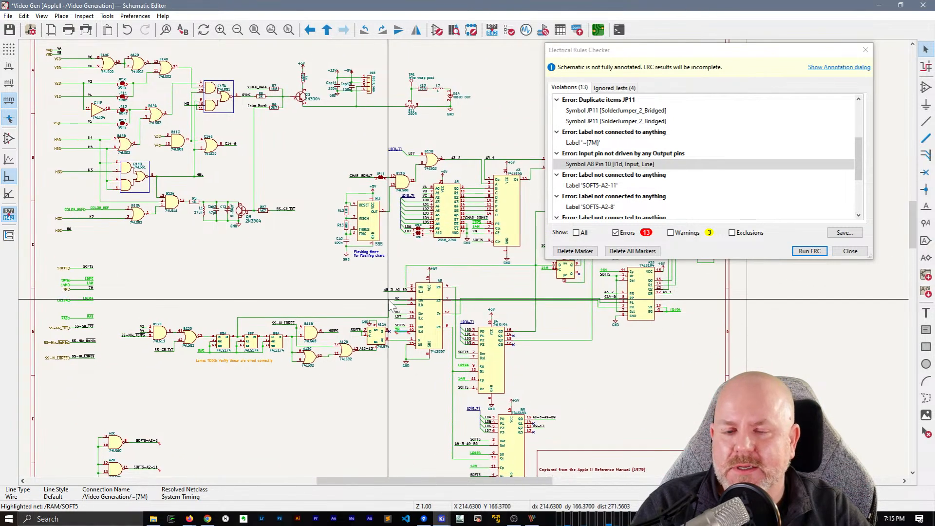
- Check the root sheet for the inverted 7M pin on the Clock Generation and Video Generation blocks, and return to the Video Generation sheet
{"action": "right_click", "coordinate": [280, 267]}
{"action": "left_click", "coordinate": [331, 109]}
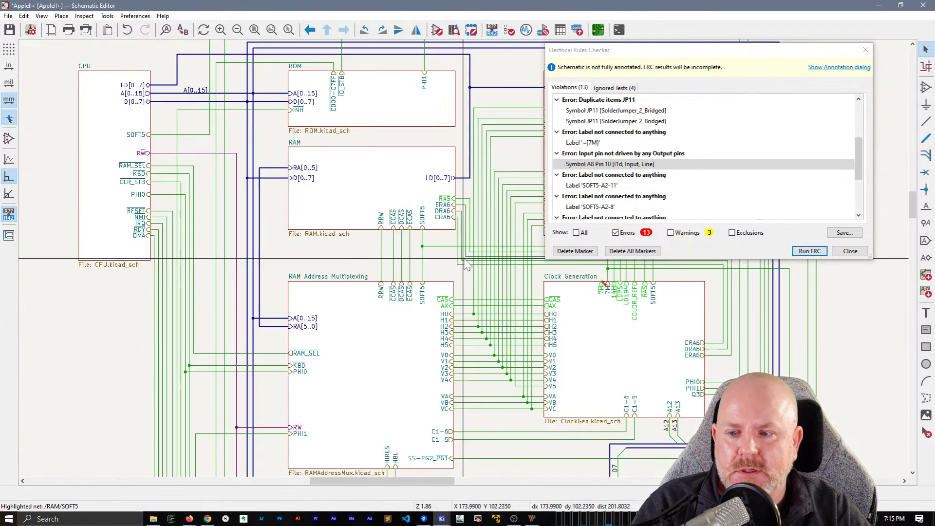
{"action": "scroll", "coordinate": [463, 258], "scroll_direction": "down", "scroll_amount": 2}
{"action": "middle_click_drag", "start_coordinate": [466, 234], "coordinate": [290, 239]}
{"action": "scroll", "coordinate": [398, 222], "scroll_direction": "up", "scroll_amount": 5}
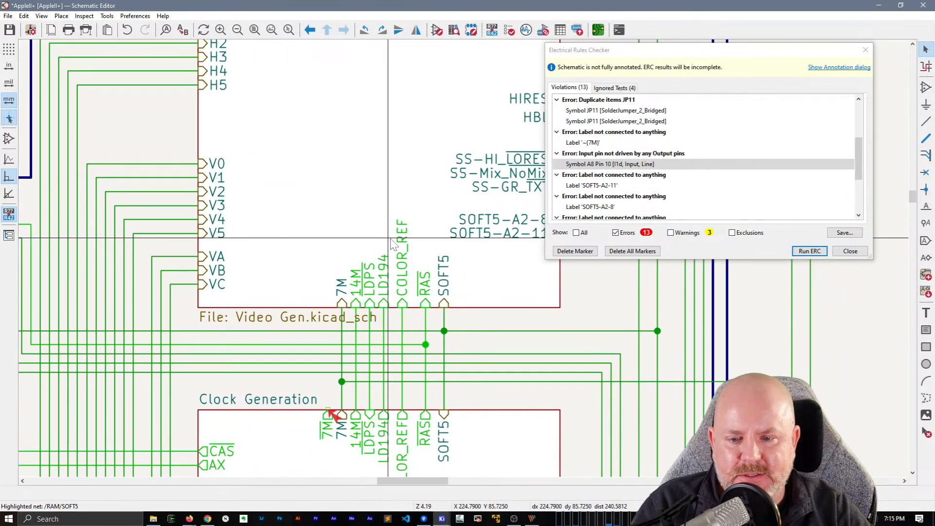
{"action": "double_click", "coordinate": [496, 297]}
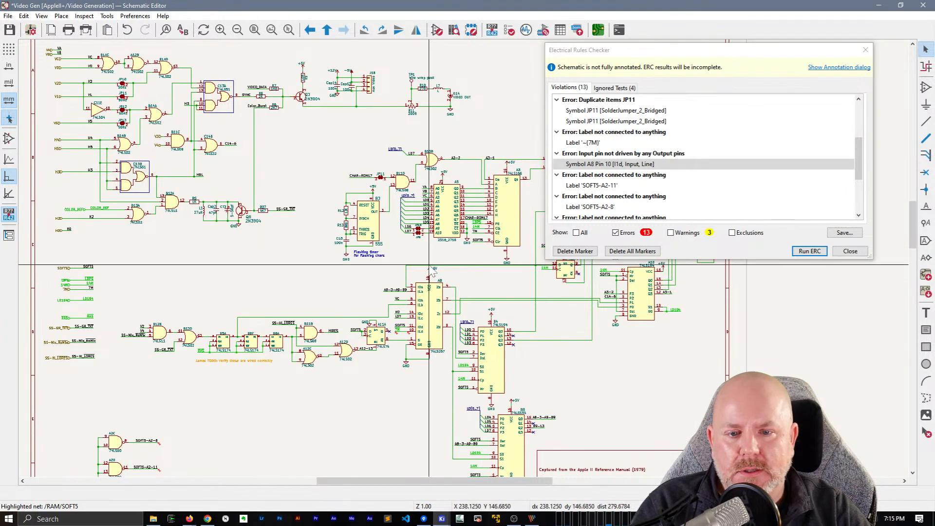
- Copy A8 pin 10's inverted 7M wire and label to just below the 7M hierarchical label's wire, extending the wire to the hierarchical labels' column
{"action": "scroll", "coordinate": [406, 320], "scroll_direction": "up", "scroll_amount": 5}
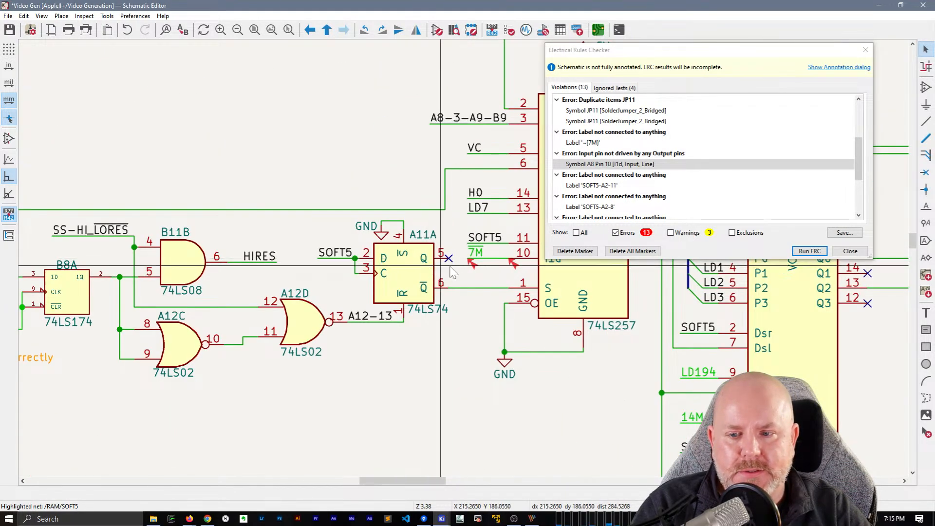
{"action": "scroll", "coordinate": [485, 251], "scroll_direction": "down", "scroll_amount": 1}
{"action": "left_click_drag", "start_coordinate": [490, 264], "coordinate": [481, 251]}
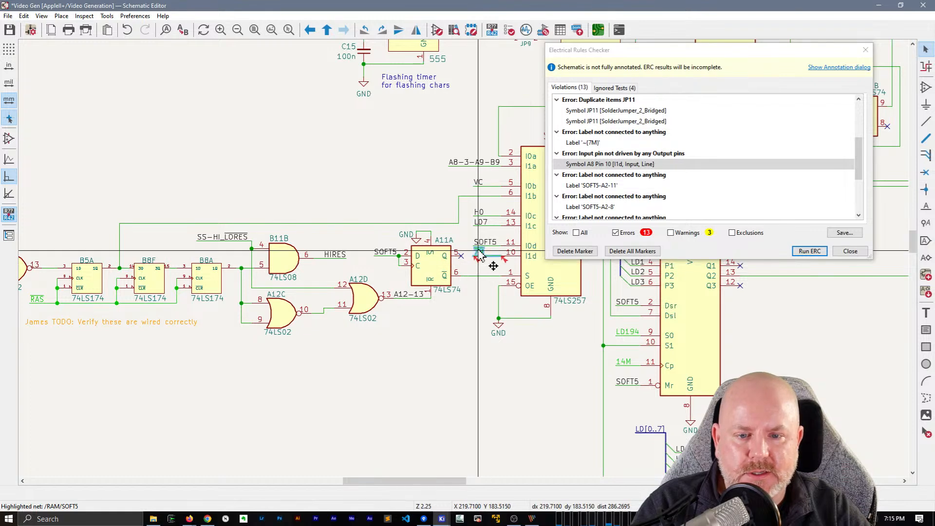
{"action": "key", "text": "ctrl+c"}
{"action": "key", "text": "ctrl+v"}
{"action": "scroll", "coordinate": [345, 266], "scroll_direction": "down", "scroll_amount": 2}
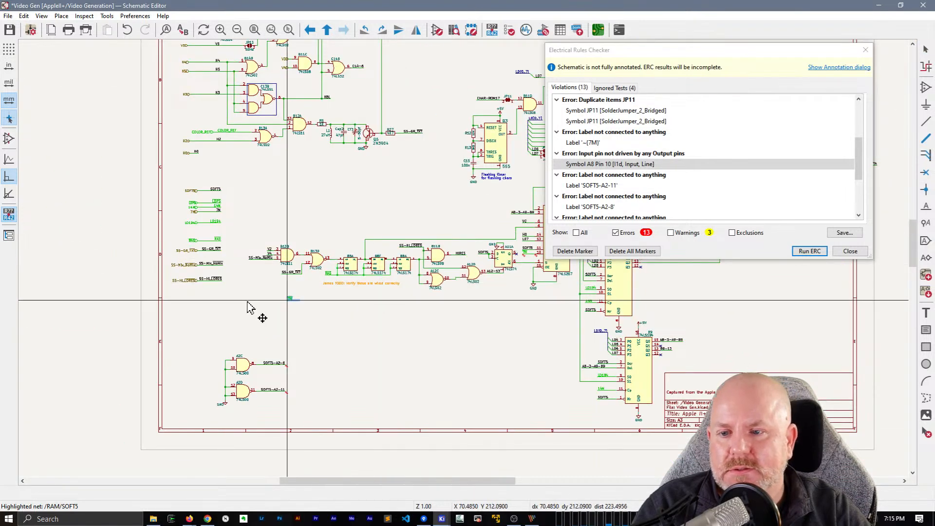
{"action": "scroll", "coordinate": [219, 232], "scroll_direction": "up", "scroll_amount": 2}
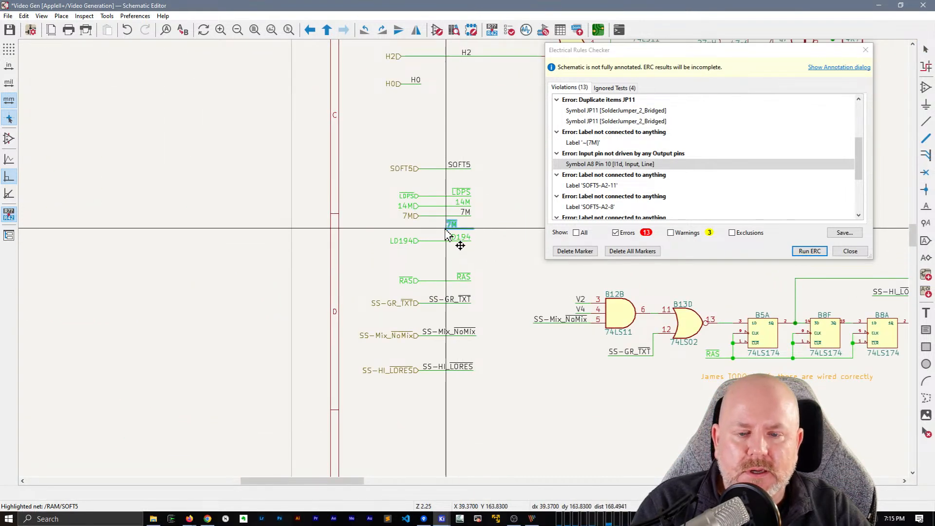
{"action": "scroll", "coordinate": [454, 227], "scroll_direction": "up", "scroll_amount": 2}
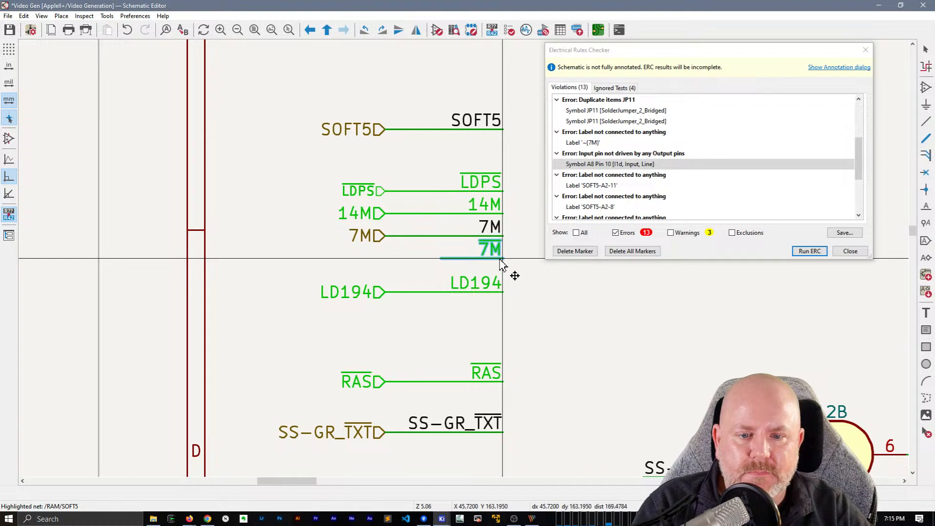
{"action": "left_click", "coordinate": [441, 259]}
{"action": "key", "text": "w"}
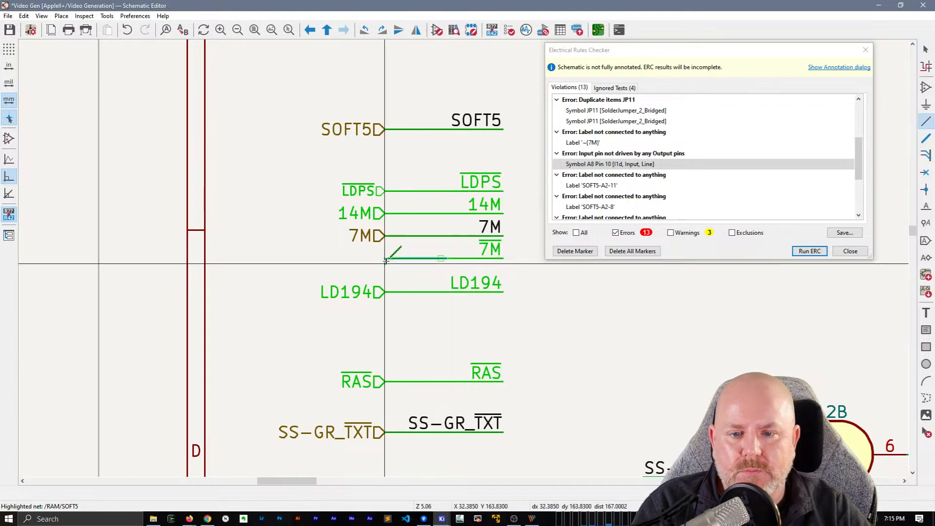
{"action": "double_click", "coordinate": [386, 259]}
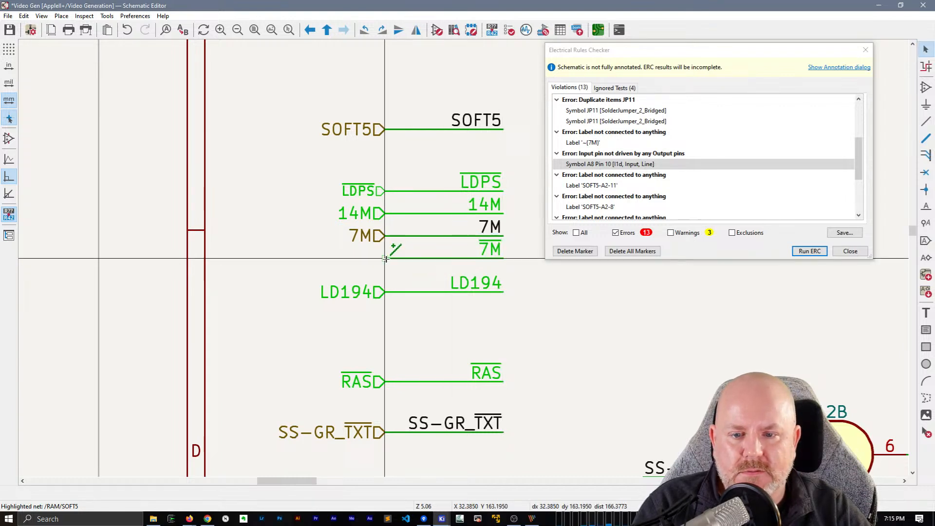
- Duplicate the 7M hierarchical label onto the open end of the copied inverted 7M wire
{"action": "left_click", "coordinate": [380, 231]}
{"action": "key", "text": "ctrl+d"}
{"action": "left_click", "coordinate": [387, 260]}
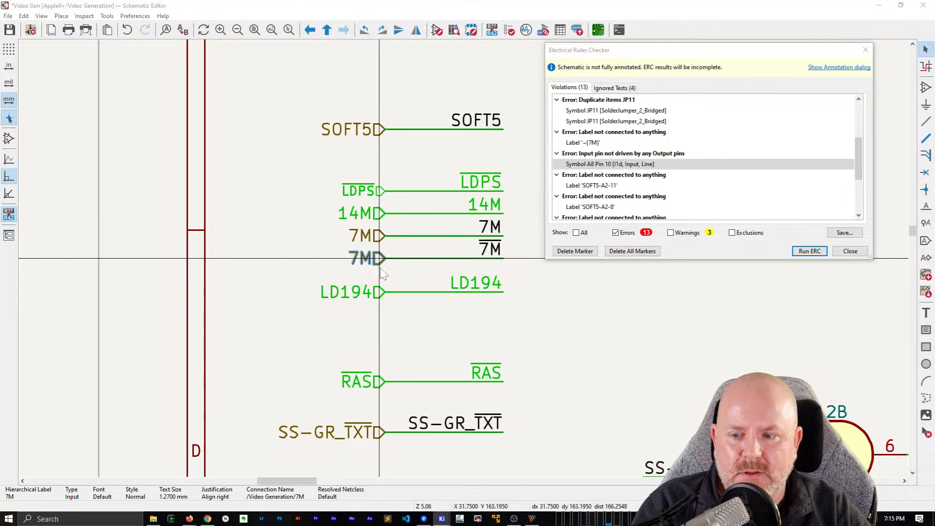
- Rename the duplicated hierarchical label on the inverted 7M wire as ~{7M}
{"action": "key", "text": "e"}
{"action": "left_click", "coordinate": [60, 69]}
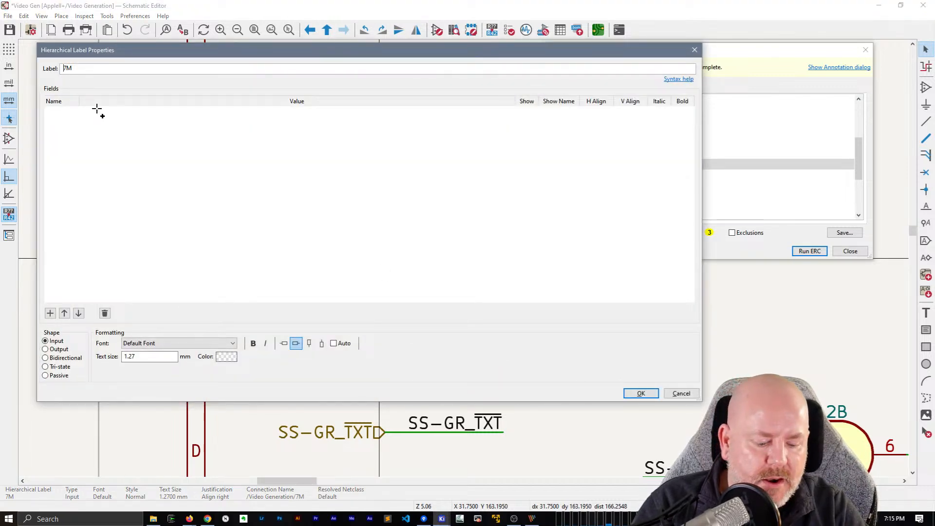
{"action": "type", "text": "~{7M"}
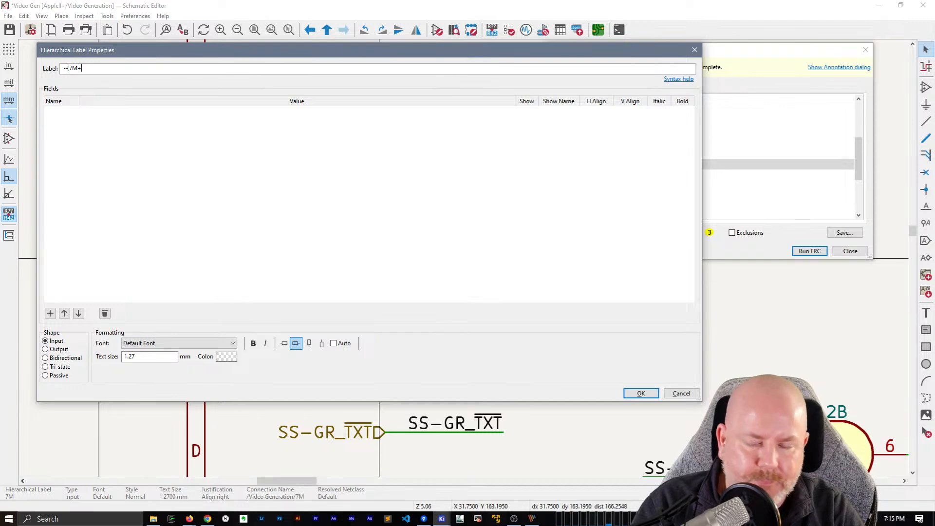
{"action": "type", "text": "+"}
{"action": "key", "text": "Return"}
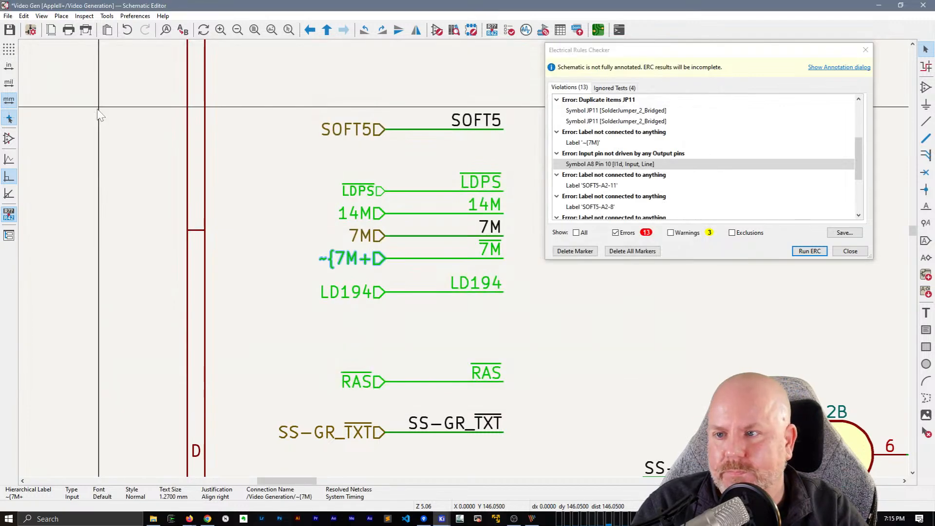
{"action": "double_click", "coordinate": [341, 265]}
{"action": "key", "text": "End"}
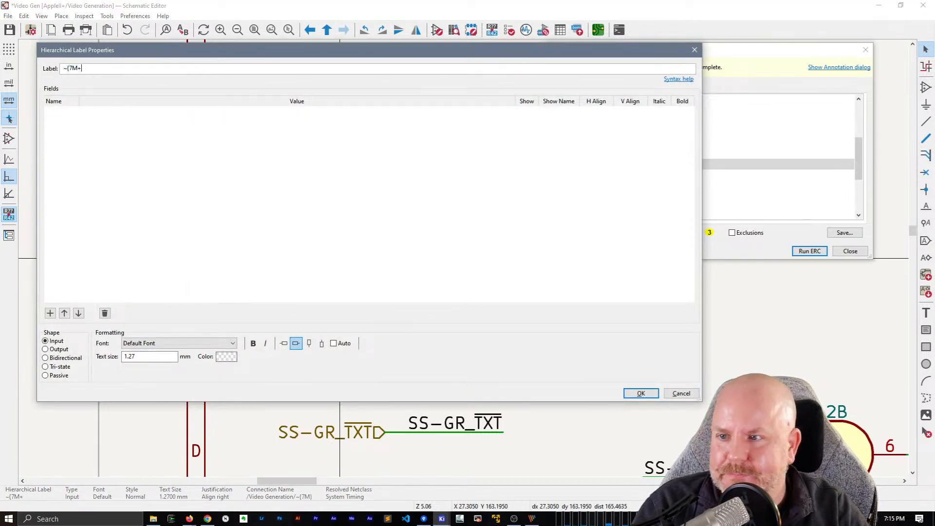
{"action": "type", "text": "}"}
{"action": "key", "text": "Return"}
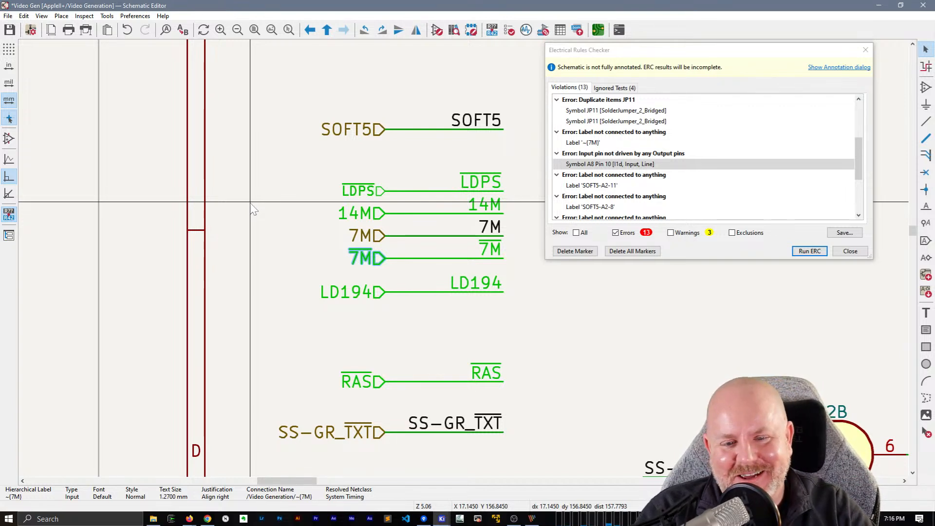
- Import the ~{7M} sheet pin into the root sheet's Video Generation block and wire it to Clock Generation's inverted 7M pin
{"action": "right_click", "coordinate": [579, 330]}
{"action": "left_click", "coordinate": [604, 336]}
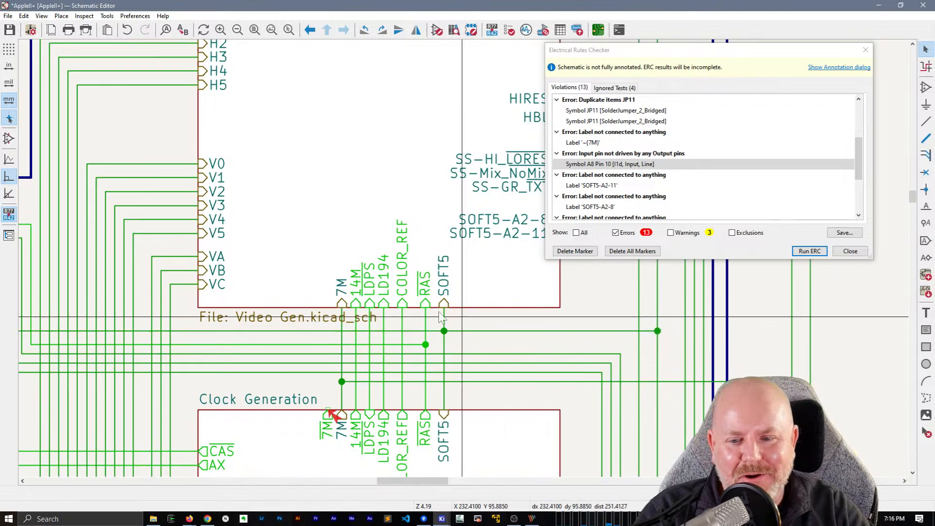
{"action": "right_click", "coordinate": [320, 180]}
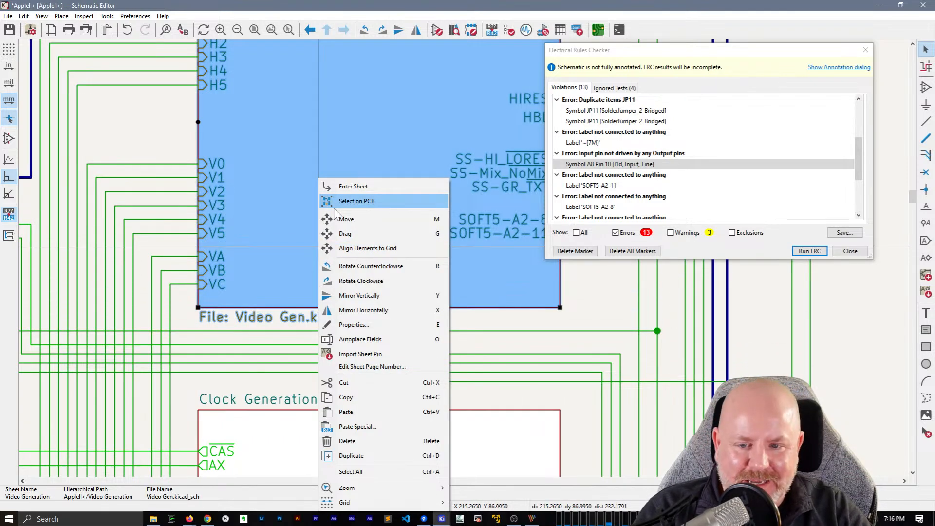
{"action": "left_click", "coordinate": [341, 354]}
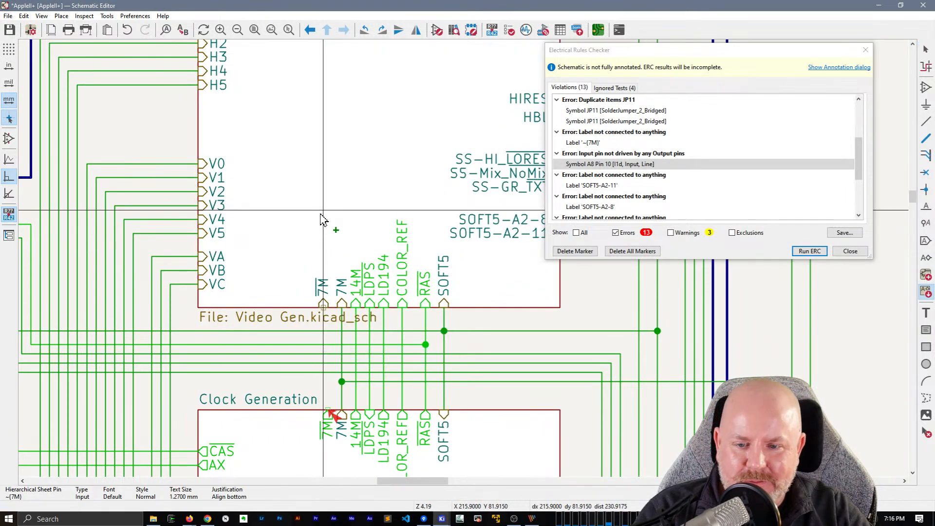
{"action": "left_click", "coordinate": [327, 257]}
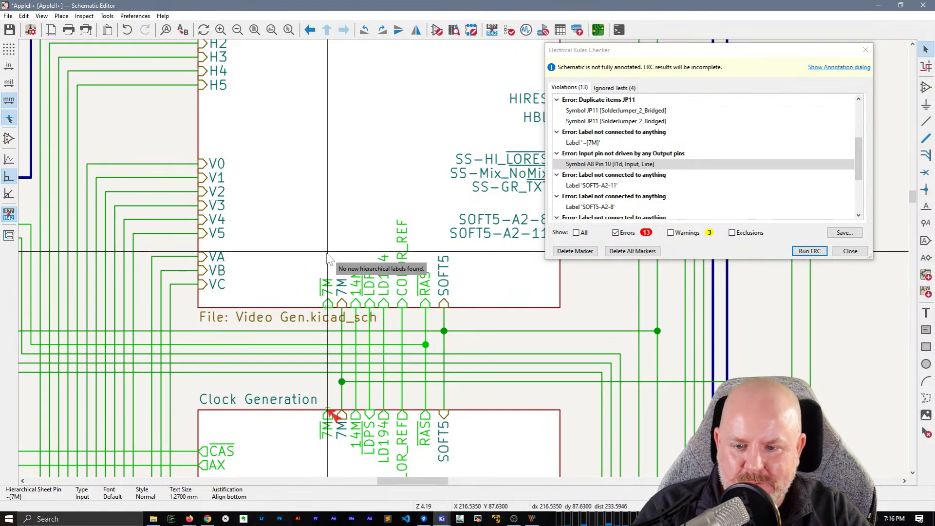
{"action": "left_click", "coordinate": [326, 308]}
{"action": "left_click", "coordinate": [328, 410]}
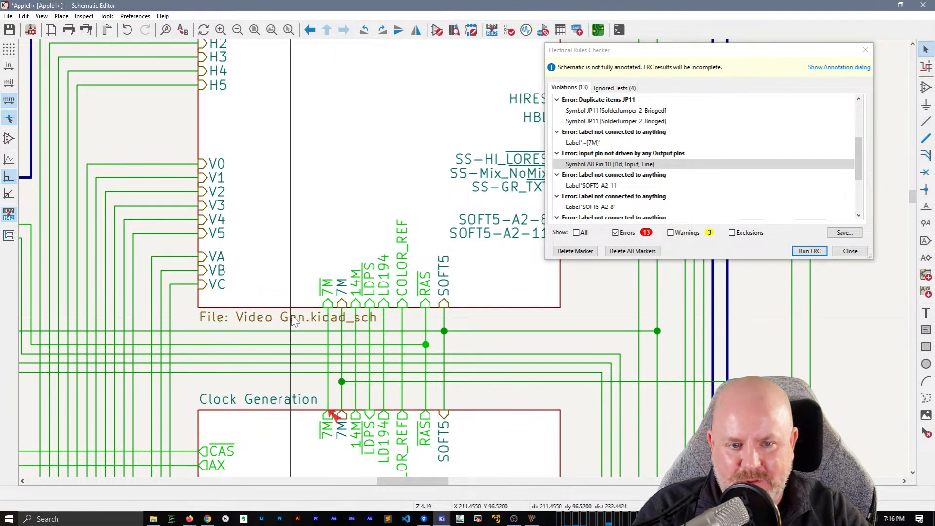
- Rerun the ERC and review the list of remaining violations
{"action": "left_click", "coordinate": [799, 252]}
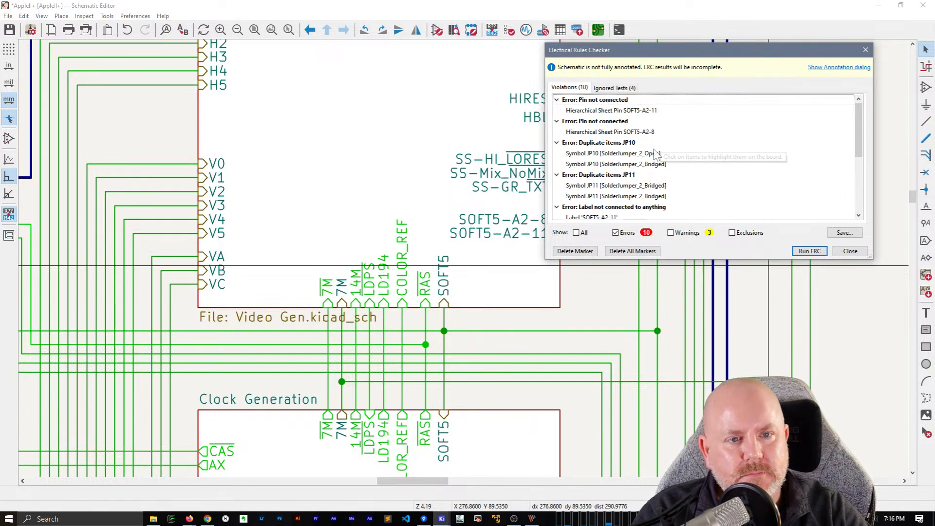
{"action": "scroll", "coordinate": [658, 154], "scroll_direction": "down", "scroll_amount": 3}
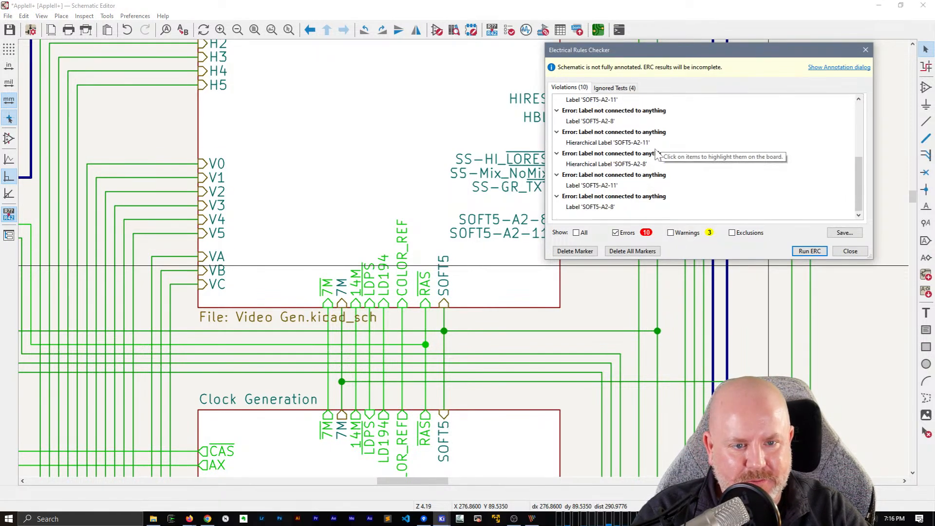
{"action": "scroll", "coordinate": [657, 154], "scroll_direction": "up", "scroll_amount": 3}
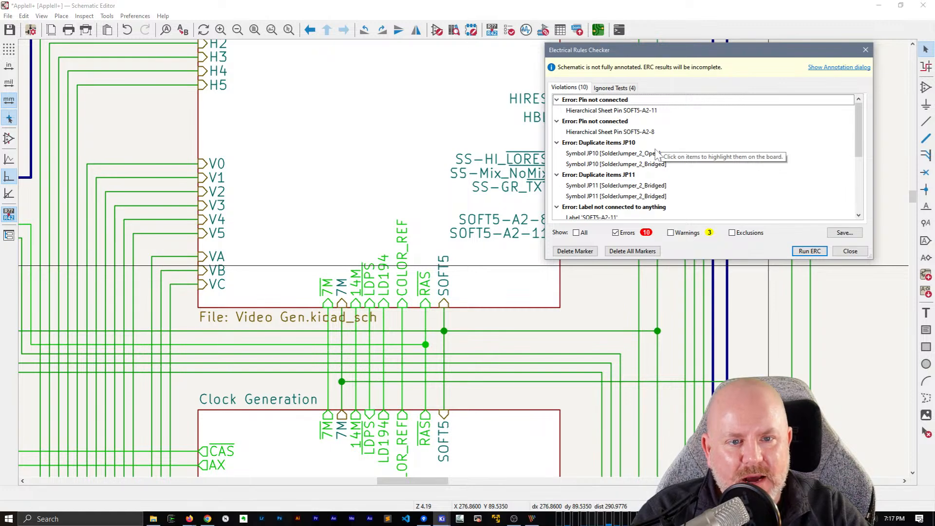
- Locate the duplicate JP10 violation among the 50Hz/60Hz jumpers in the Video Generation sheet and save the schematic
{"action": "left_click", "coordinate": [611, 154]}
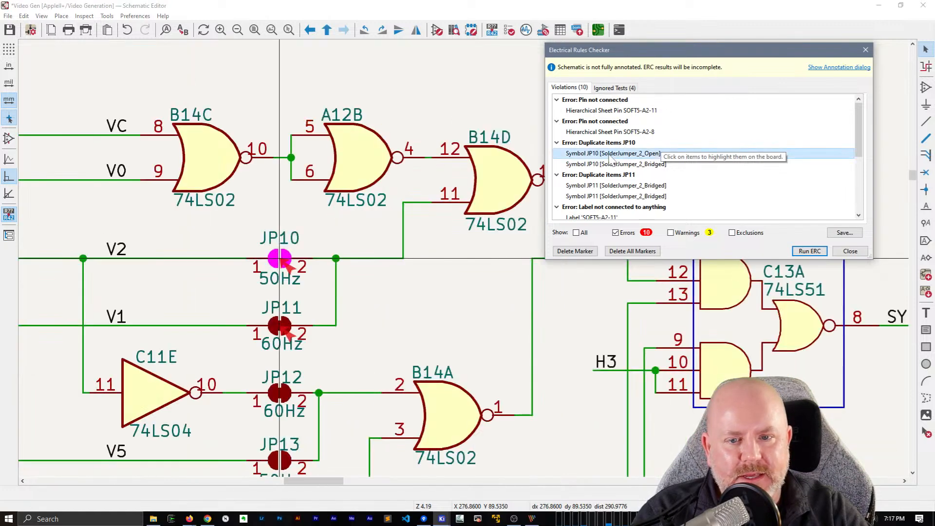
{"action": "scroll", "coordinate": [414, 258], "scroll_direction": "down", "scroll_amount": 3}
{"action": "scroll", "coordinate": [407, 253], "scroll_direction": "up", "scroll_amount": 2}
{"action": "middle_click_drag", "start_coordinate": [405, 249], "coordinate": [365, 235]}
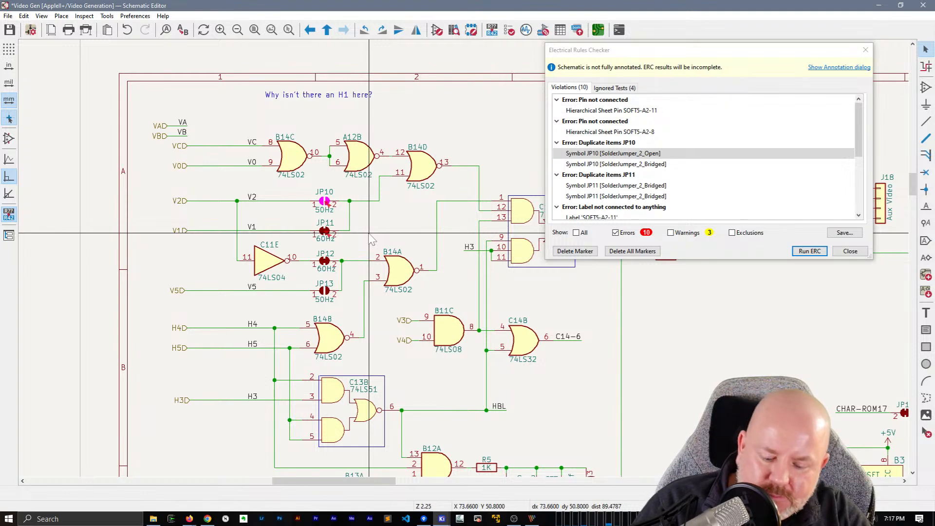
{"action": "key", "text": "ctrl+s"}
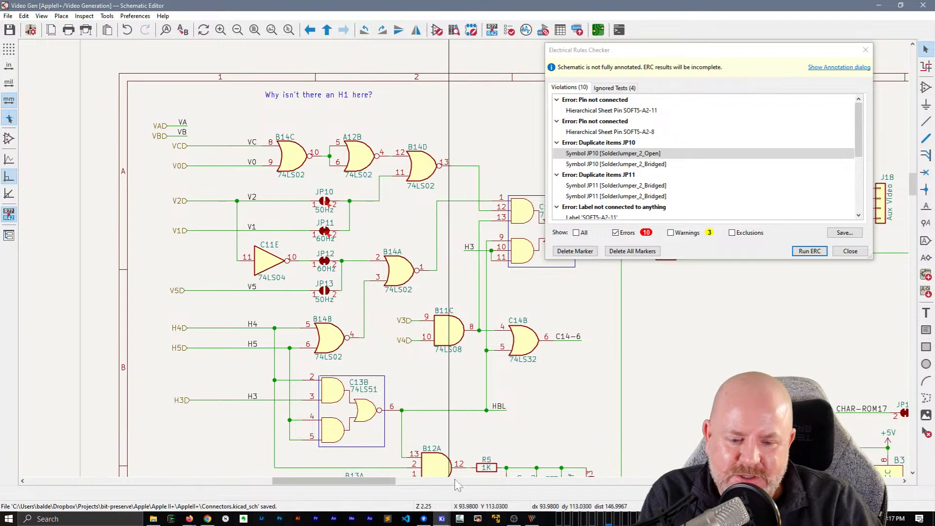
- Switch to File Explorer and open Apple_II_Redbook.pdf from the Reference Documents folder
{"action": "key", "text": "super"}
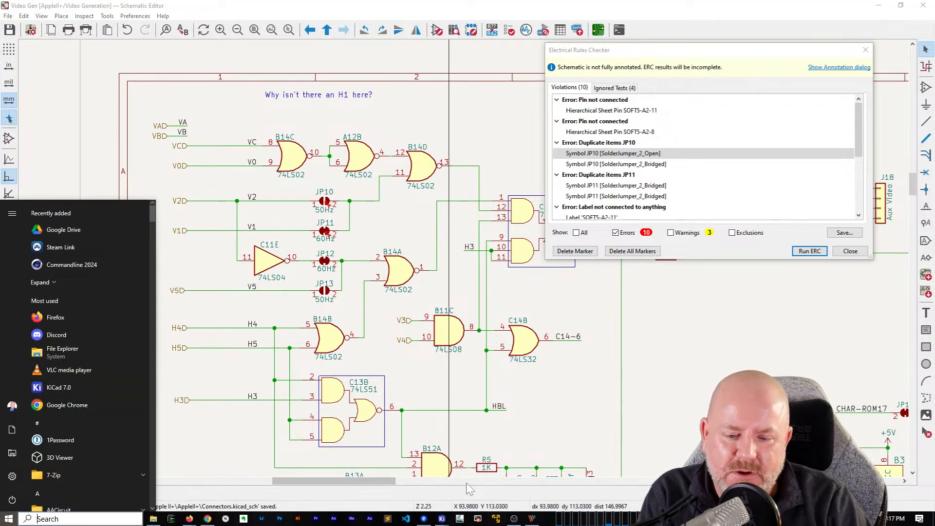
{"action": "key", "text": "super"}
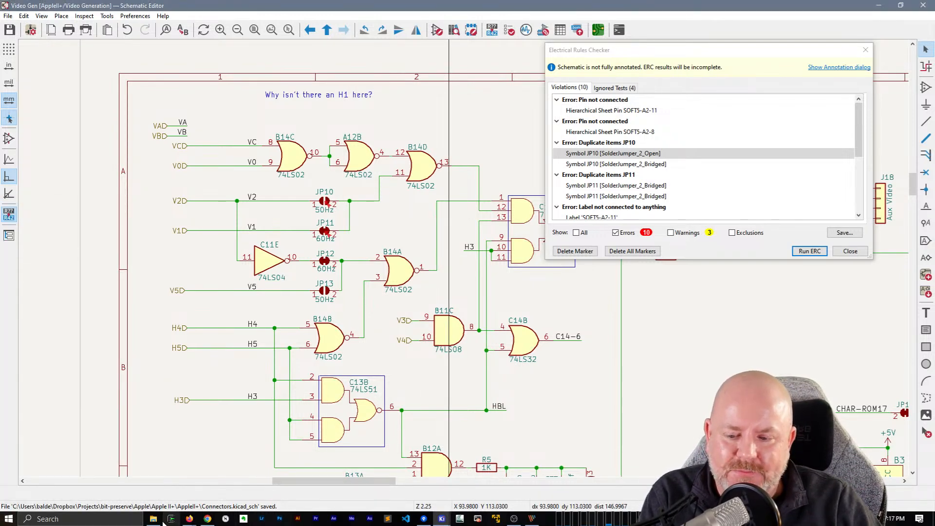
{"action": "left_click", "coordinate": [161, 519]}
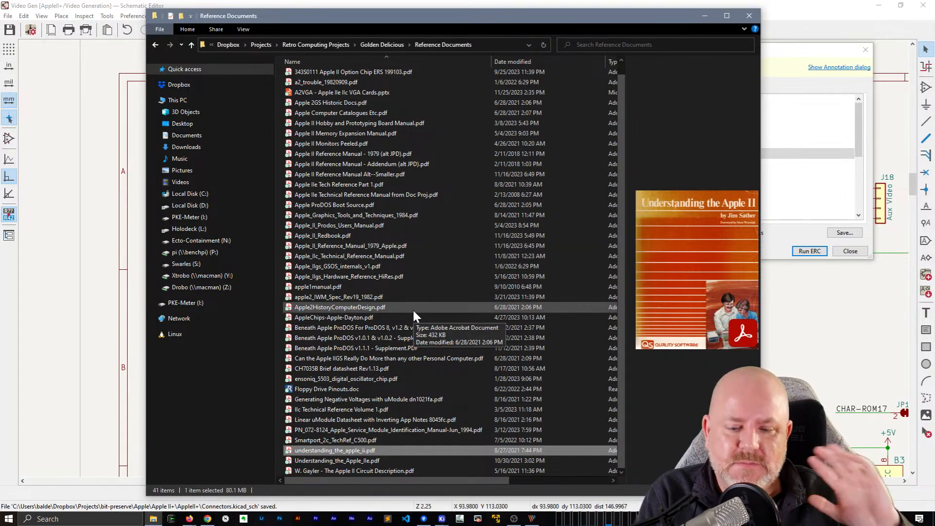
{"action": "scroll", "coordinate": [413, 308], "scroll_direction": "up", "scroll_amount": 1}
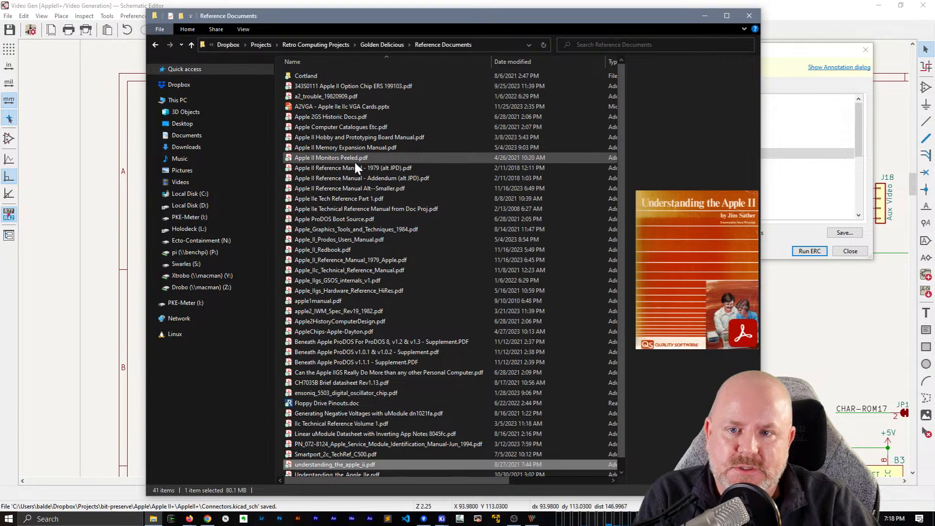
{"action": "scroll", "coordinate": [367, 307], "scroll_direction": "down", "scroll_amount": 1}
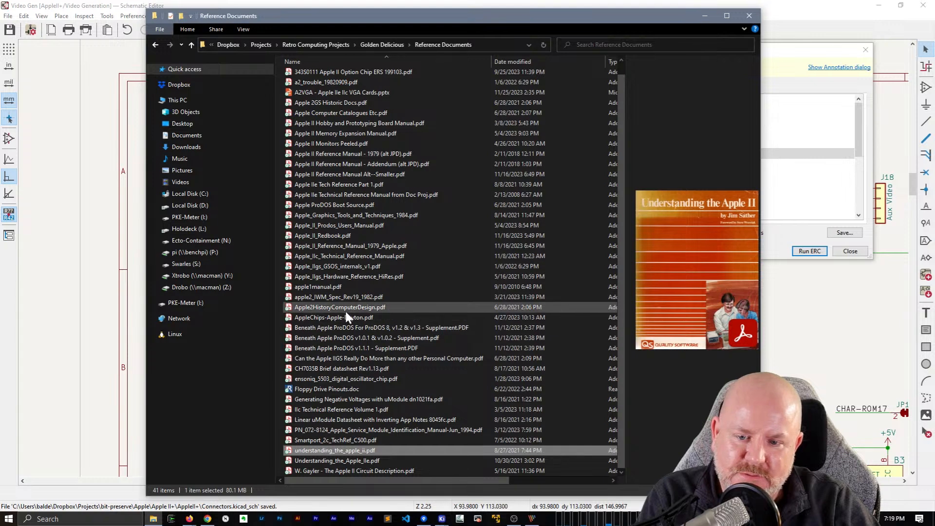
{"action": "left_click", "coordinate": [338, 235]}
{"action": "double_click", "coordinate": [337, 236]}
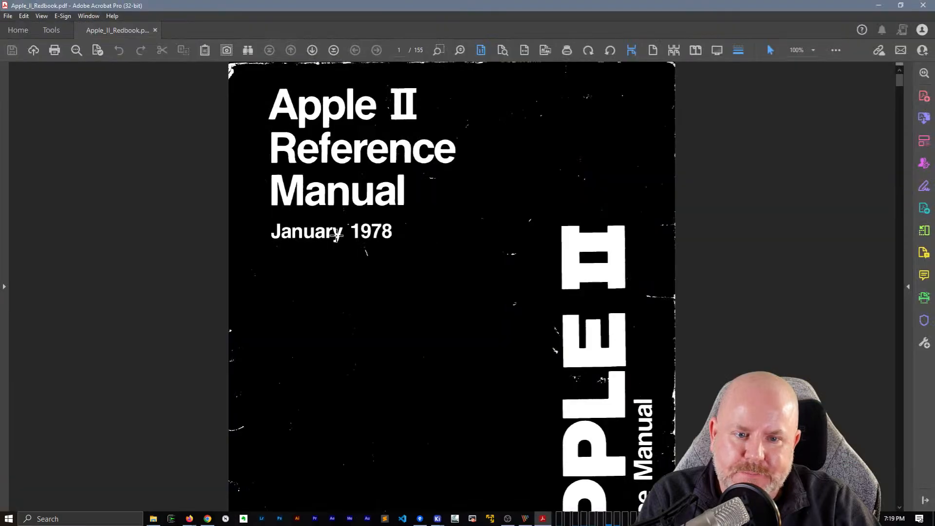
- Find the Figure S-11 Video Generator schematic near the end of the Redbook and examine its upper circuitry at 200% magnification
{"action": "left_click_drag", "start_coordinate": [902, 81], "coordinate": [918, 472]}
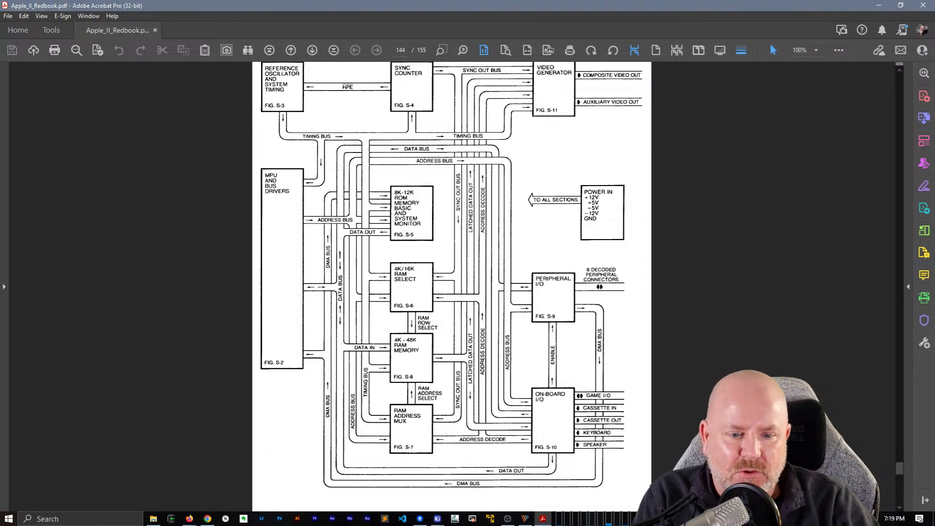
{"action": "scroll", "coordinate": [905, 470], "scroll_direction": "down", "scroll_amount": 8}
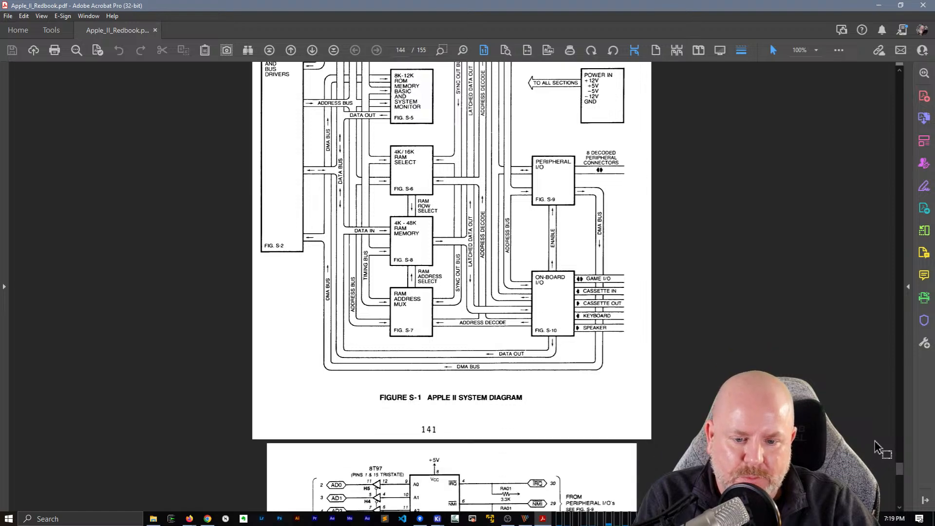
{"action": "scroll", "coordinate": [905, 470], "scroll_direction": "down", "scroll_amount": 20}
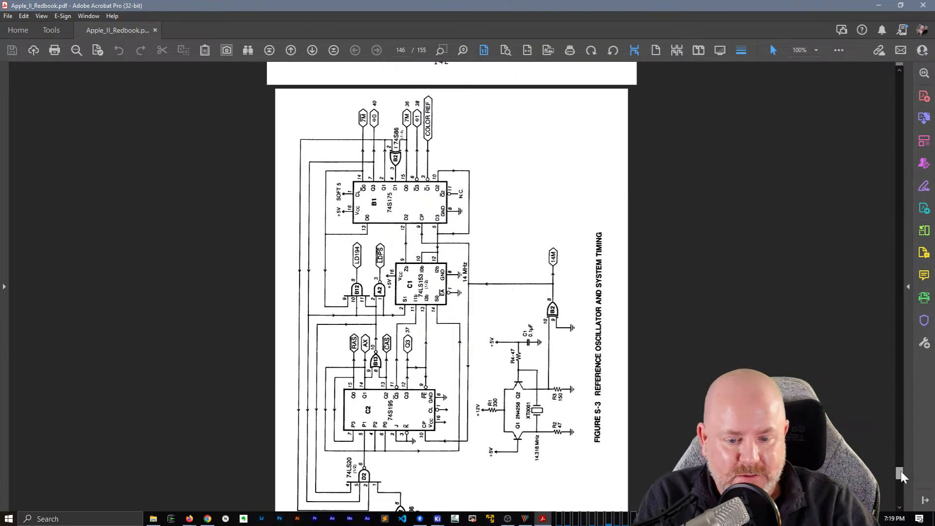
{"action": "left_click_drag", "start_coordinate": [902, 472], "coordinate": [914, 493]}
{"action": "scroll", "coordinate": [624, 344], "scroll_direction": "down", "scroll_amount": 1}
{"action": "scroll", "coordinate": [626, 347], "scroll_direction": "up", "scroll_amount": 2}
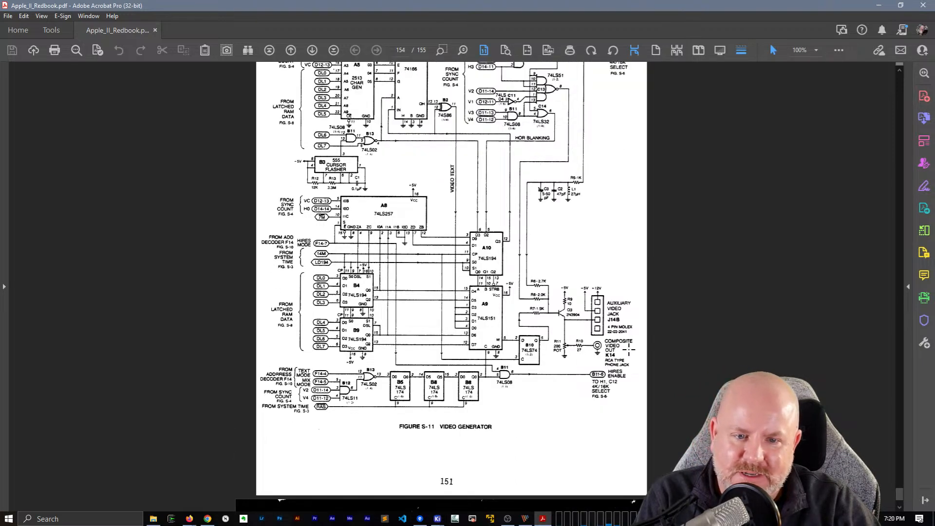
{"action": "scroll", "coordinate": [629, 349], "scroll_direction": "up", "scroll_amount": 2}
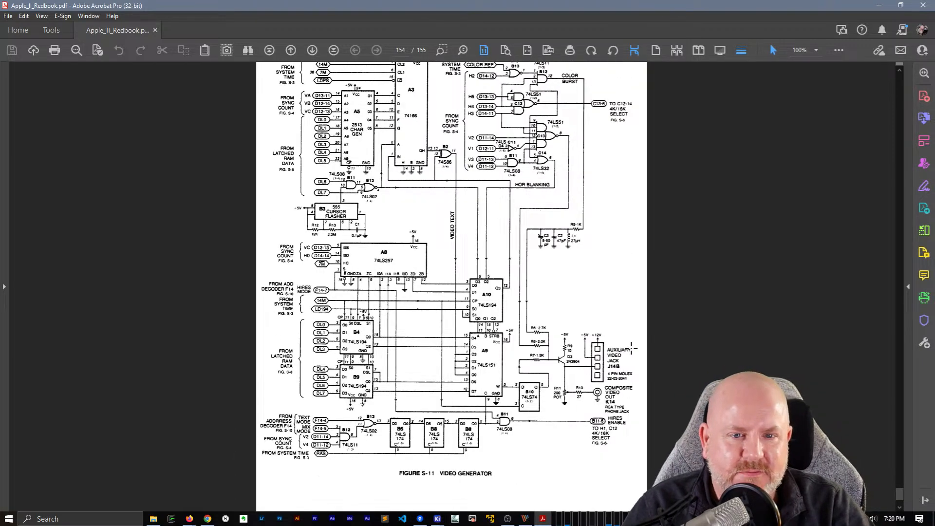
{"action": "scroll", "coordinate": [631, 348], "scroll_direction": "up", "scroll_amount": 2}
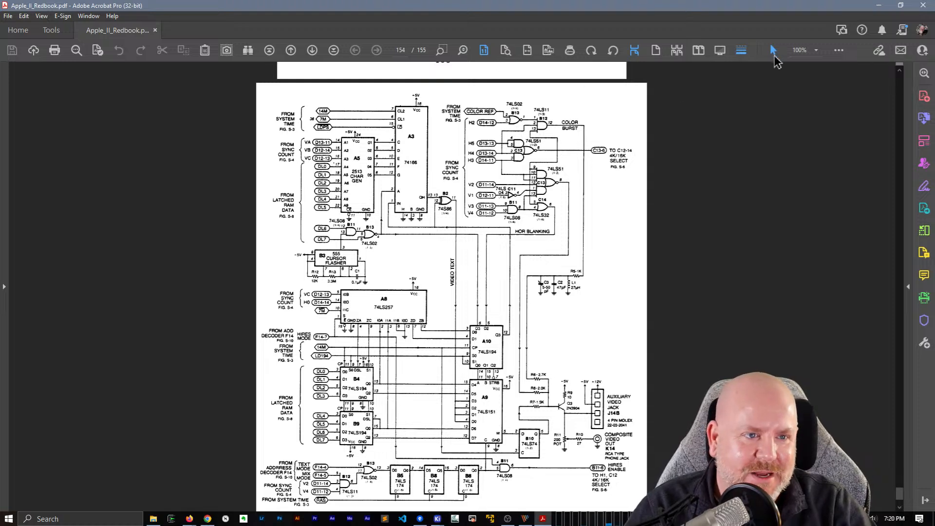
{"action": "left_click", "coordinate": [815, 50]}
{"action": "left_click", "coordinate": [853, 164]}
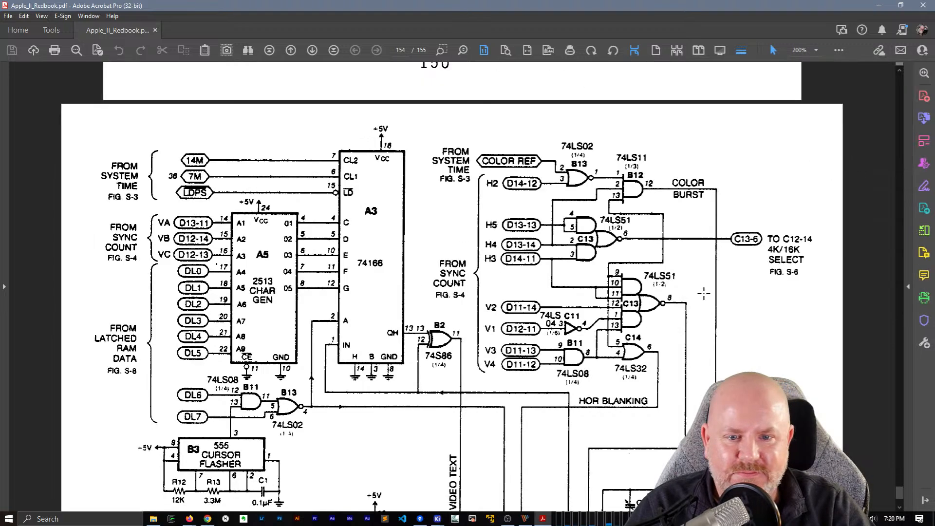
{"action": "scroll", "coordinate": [704, 293], "scroll_direction": "down", "scroll_amount": 3}
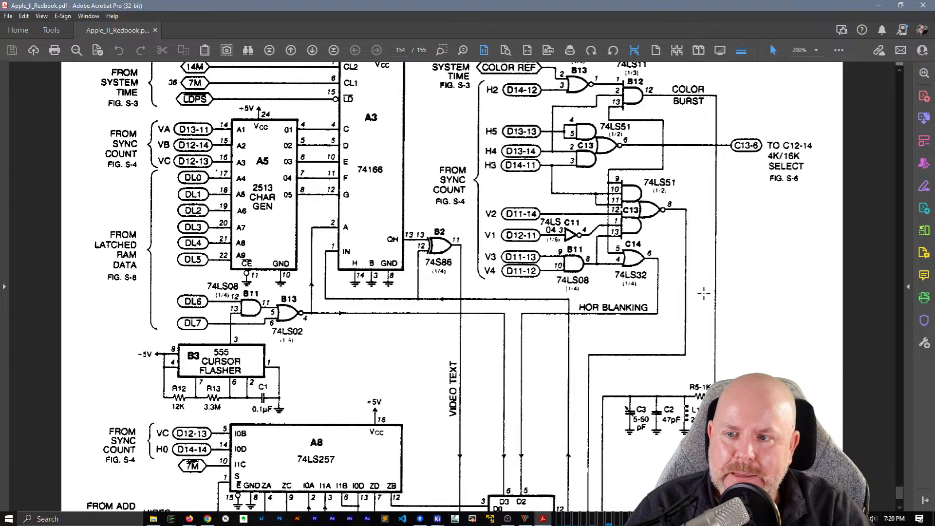
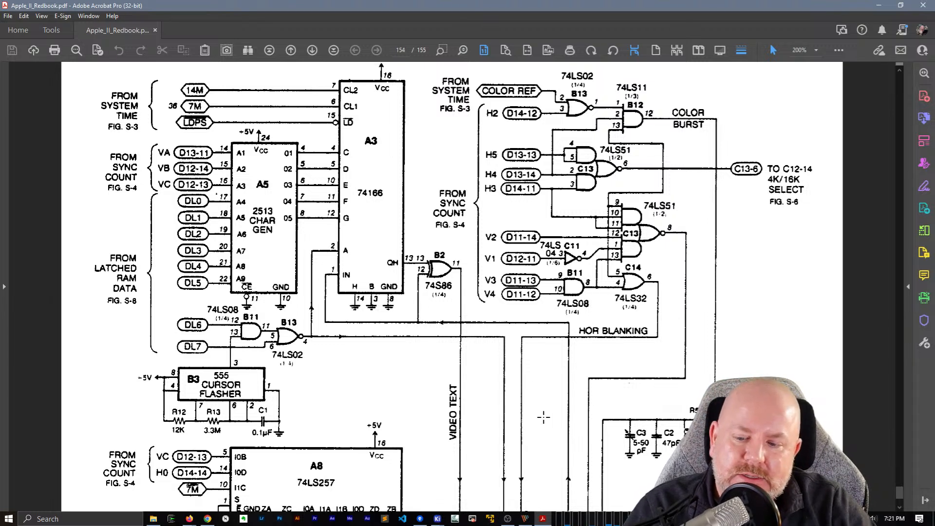
- Examine the Figure S-11 video generator schematic, from the character generator and sync logic to the composite video output
{"action": "scroll", "coordinate": [536, 382], "scroll_direction": "down", "scroll_amount": 1}
{"action": "scroll", "coordinate": [534, 381], "scroll_direction": "up", "scroll_amount": 2}
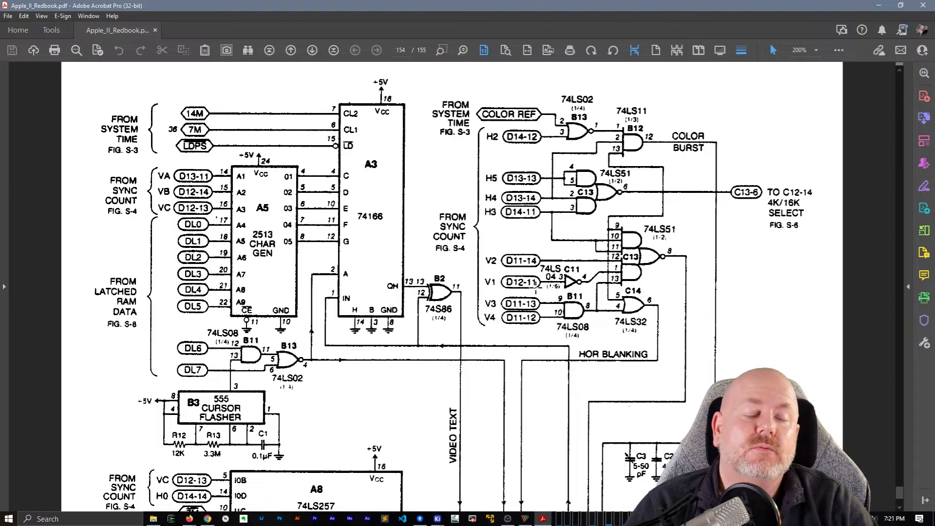
{"action": "scroll", "coordinate": [560, 326], "scroll_direction": "down", "scroll_amount": 10}
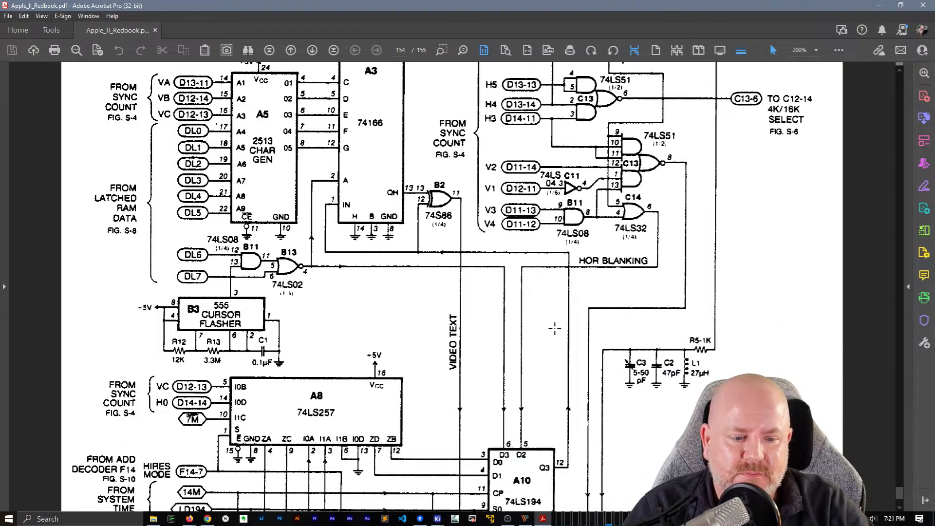
{"action": "scroll", "coordinate": [560, 328], "scroll_direction": "up", "scroll_amount": 3}
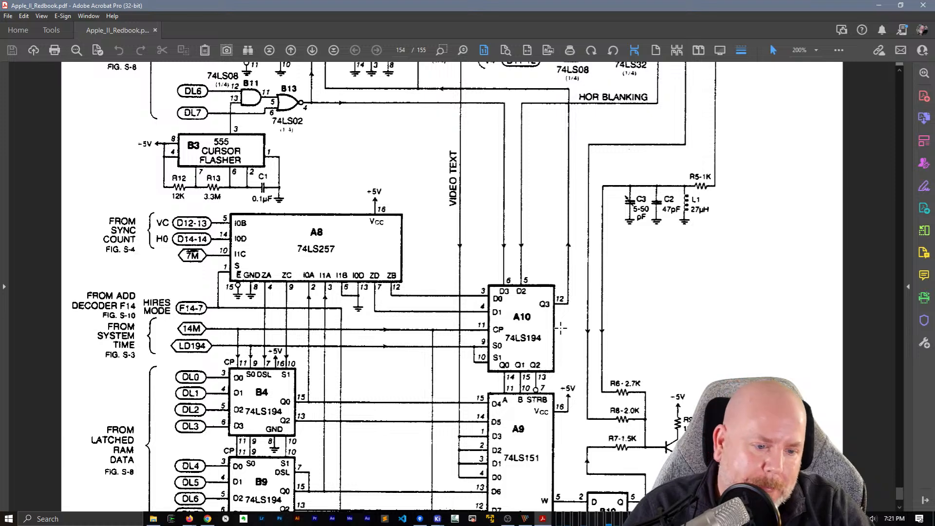
{"action": "scroll", "coordinate": [561, 328], "scroll_direction": "down", "scroll_amount": 5}
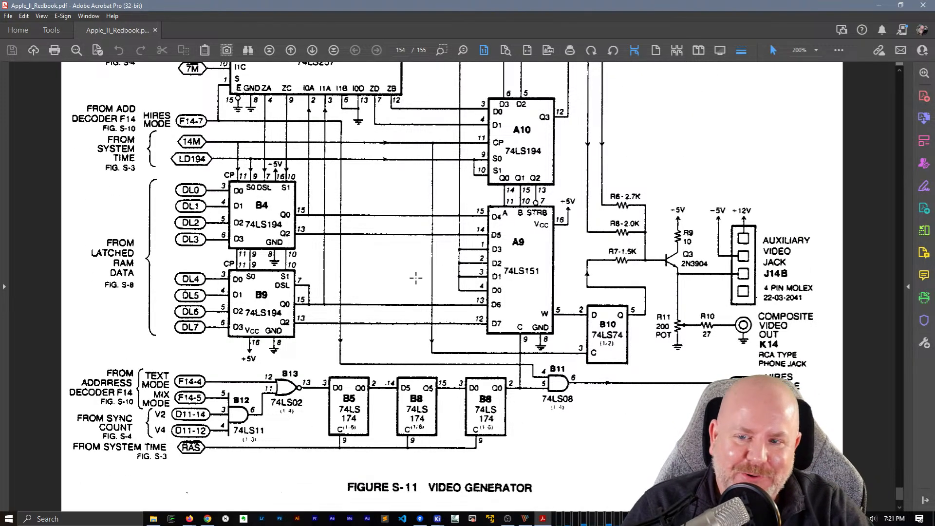
{"action": "scroll", "coordinate": [411, 269], "scroll_direction": "up", "scroll_amount": 4}
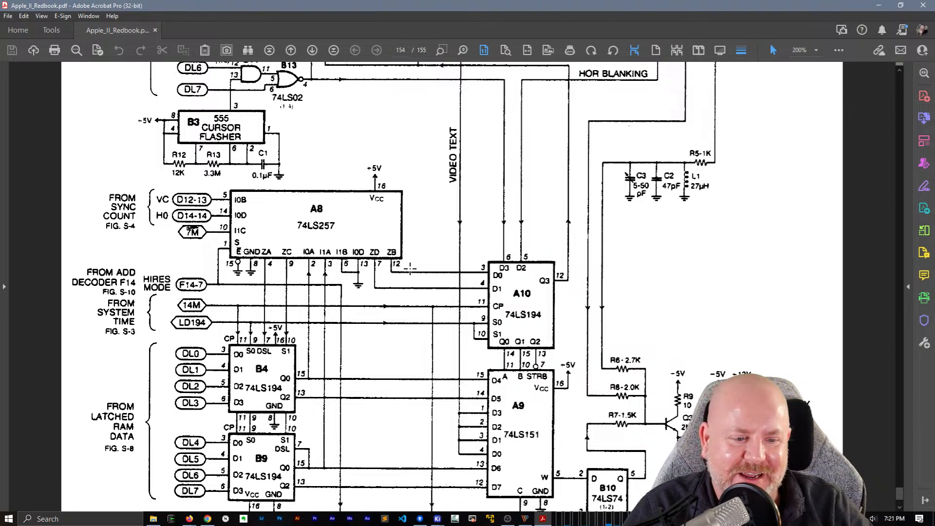
{"action": "scroll", "coordinate": [410, 337], "scroll_direction": "up", "scroll_amount": 9}
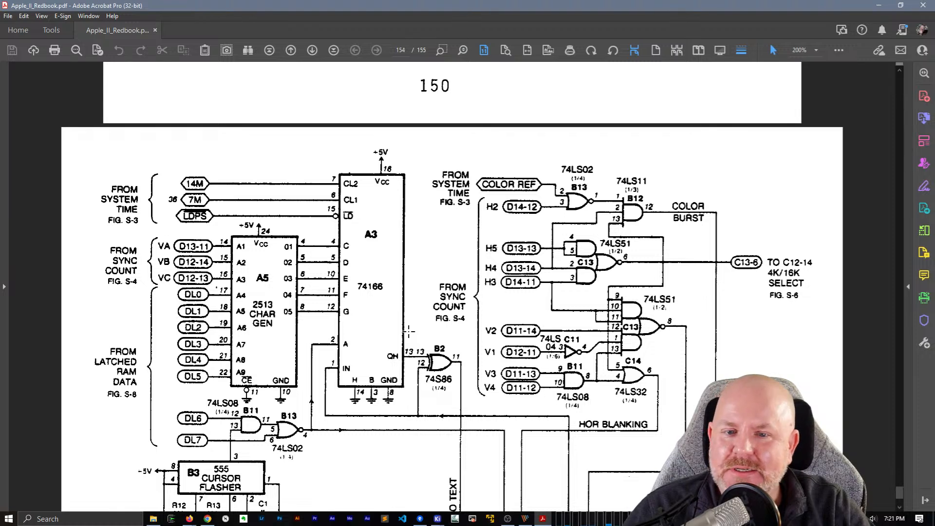
{"action": "scroll", "coordinate": [409, 332], "scroll_direction": "down", "scroll_amount": 2}
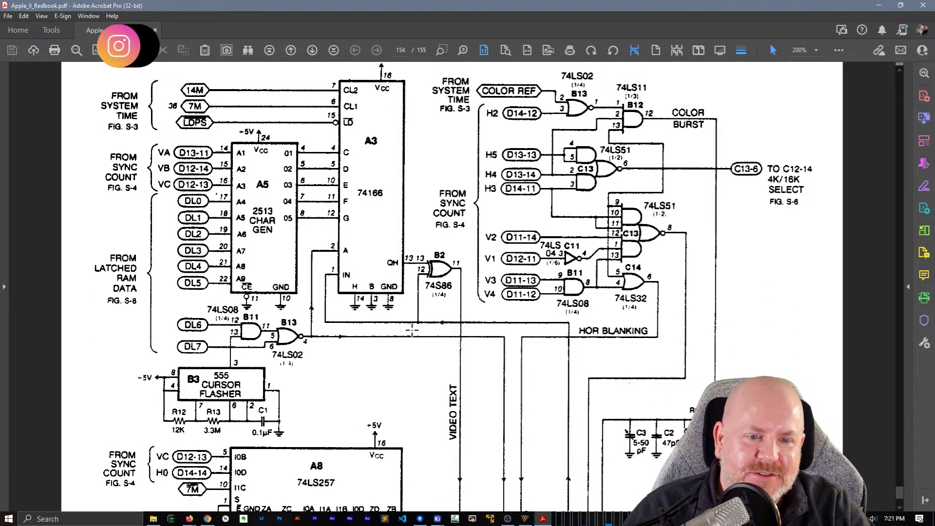
{"action": "scroll", "coordinate": [412, 330], "scroll_direction": "down", "scroll_amount": 6}
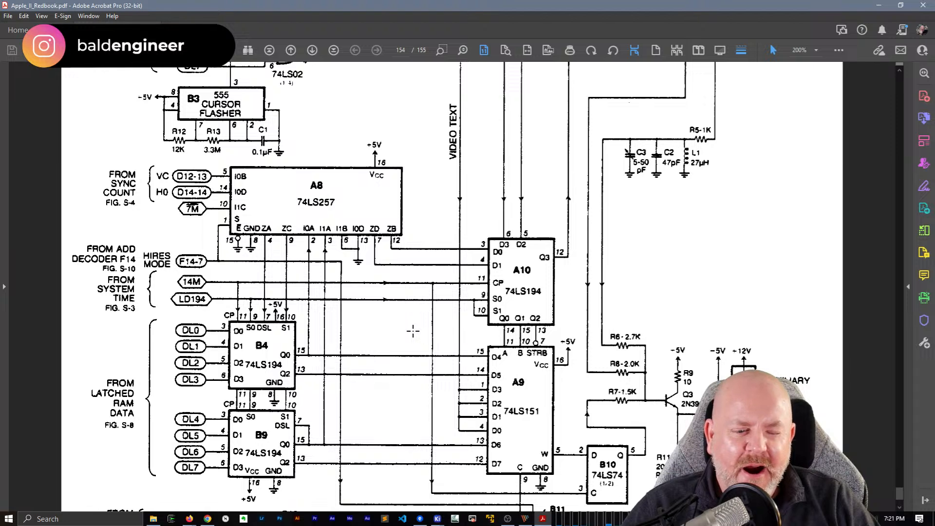
{"action": "scroll", "coordinate": [413, 331], "scroll_direction": "down", "scroll_amount": 1}
{"action": "scroll", "coordinate": [418, 330], "scroll_direction": "down", "scroll_amount": 2}
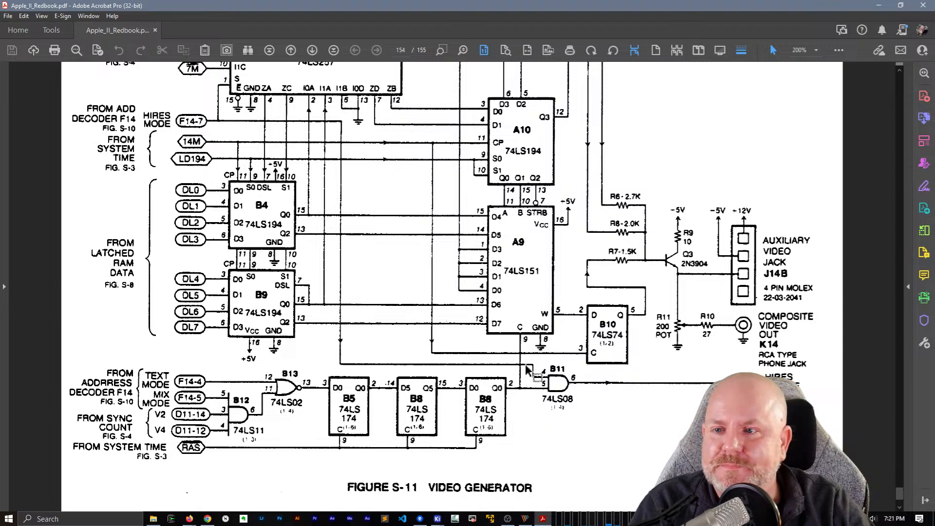
- Switch to the KiCad Schematic Editor and examine the sync gates and 50Hz/60Hz jumpers on the Video Gen sheet
{"action": "key", "text": "alt+Tab"}
{"action": "key", "text": "alt+Tab"}
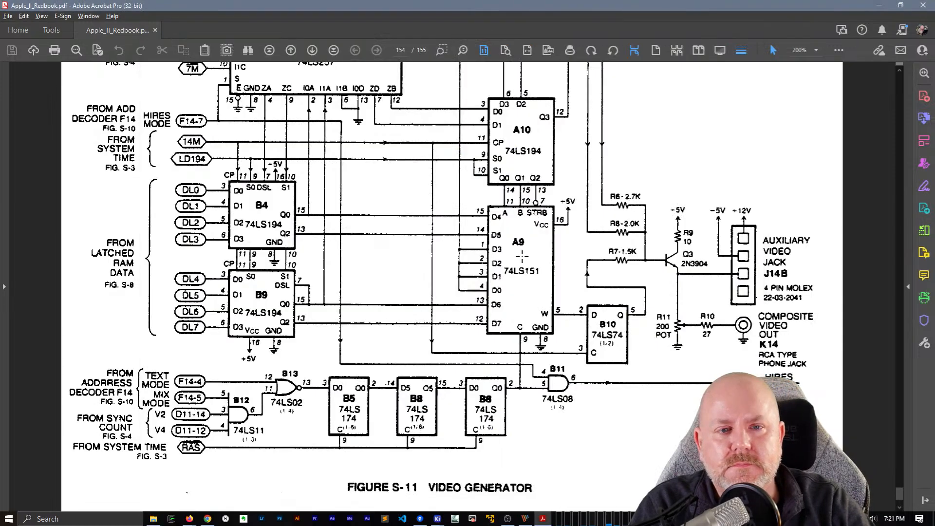
{"action": "left_click", "coordinate": [454, 506]}
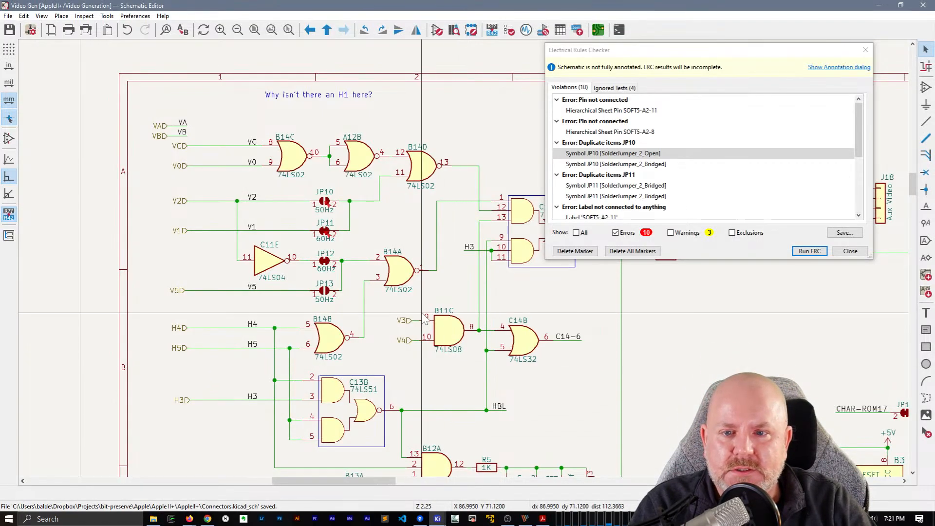
{"action": "middle_click_drag", "start_coordinate": [408, 307], "coordinate": [314, 271]}
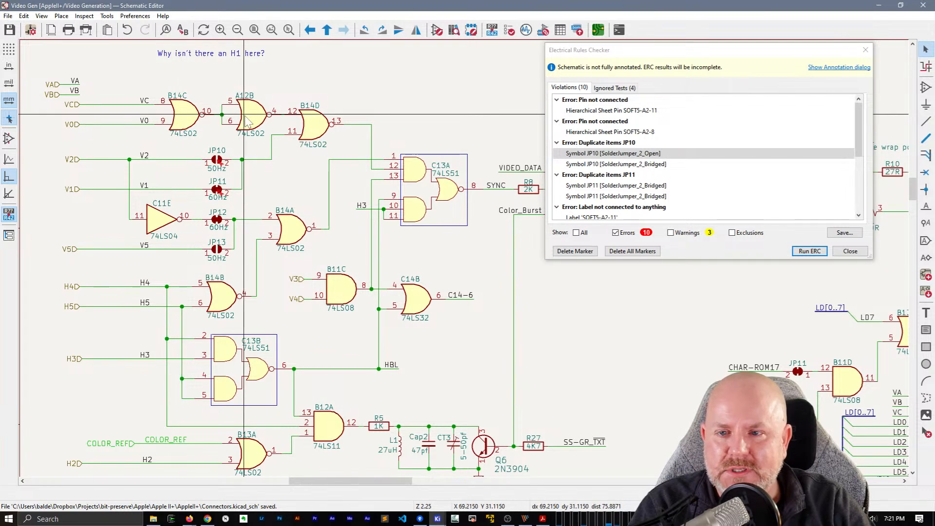
- Return to the Apple II Redbook PDF and examine the color burst, sync and horizontal blanking logic in Figure S-11
{"action": "key", "text": "alt+Tab"}
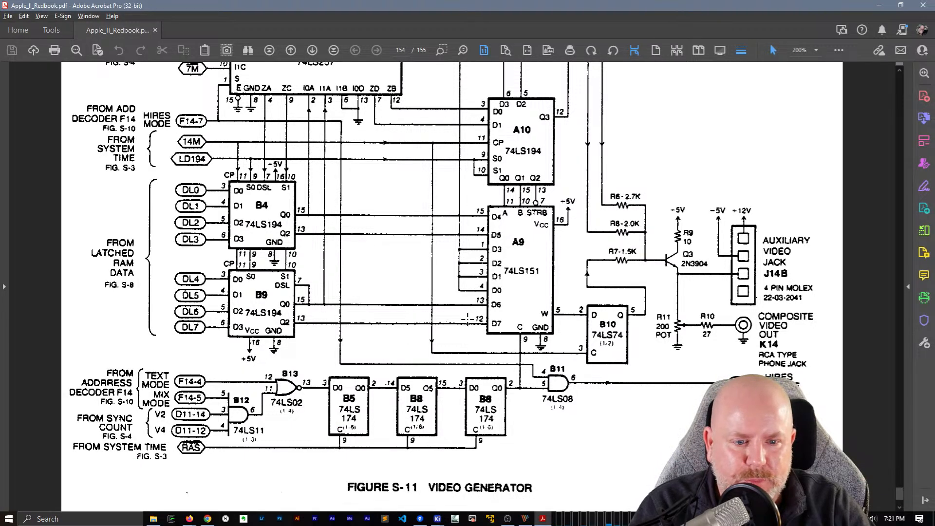
{"action": "scroll", "coordinate": [645, 283], "scroll_direction": "up", "scroll_amount": 3}
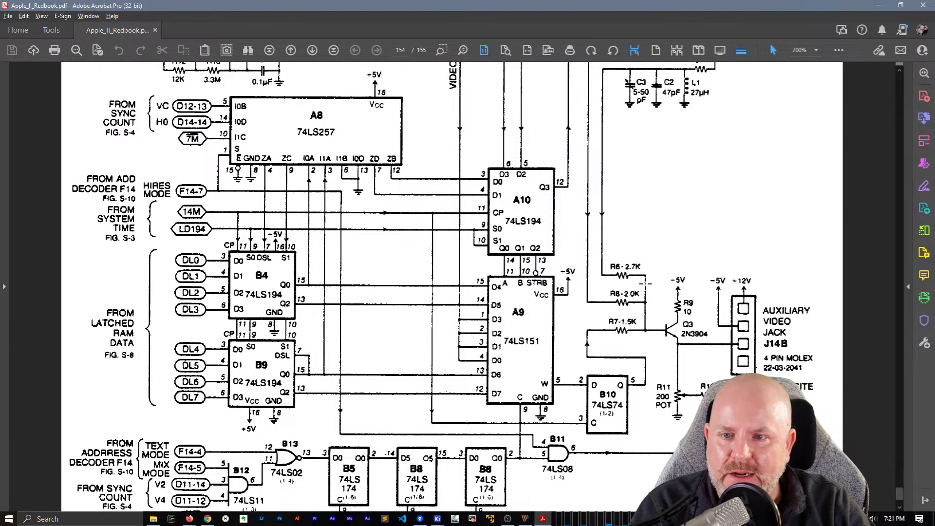
{"action": "scroll", "coordinate": [645, 282], "scroll_direction": "up", "scroll_amount": 5}
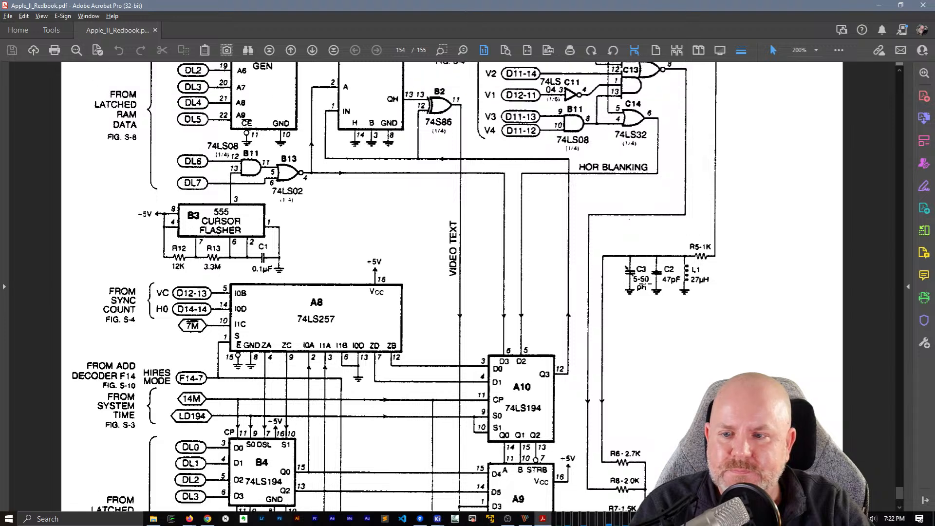
{"action": "scroll", "coordinate": [645, 286], "scroll_direction": "up", "scroll_amount": 5}
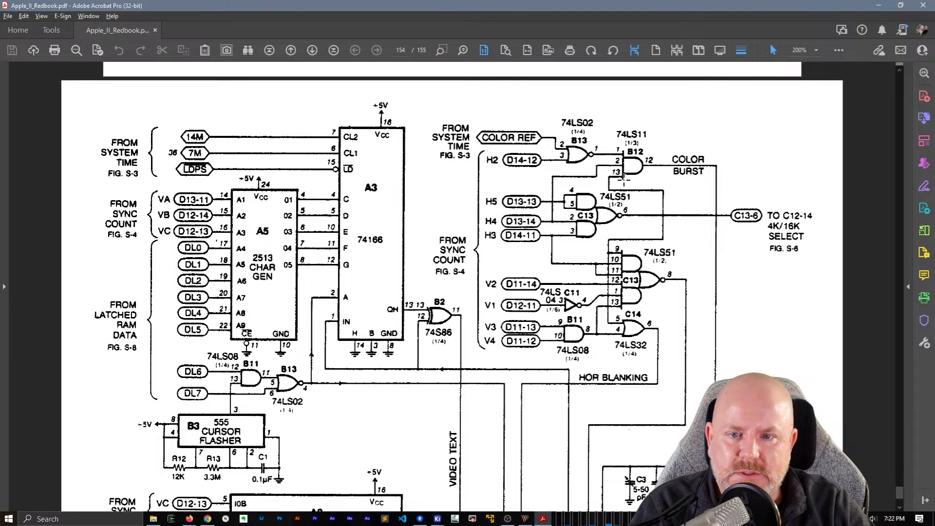
{"action": "scroll", "coordinate": [609, 344], "scroll_direction": "up", "scroll_amount": 2}
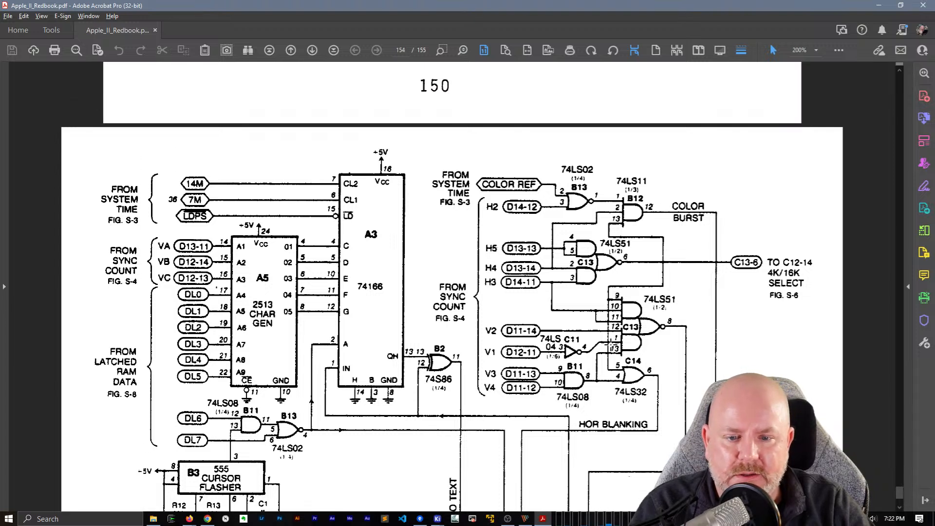
{"action": "scroll", "coordinate": [612, 345], "scroll_direction": "down", "scroll_amount": 2}
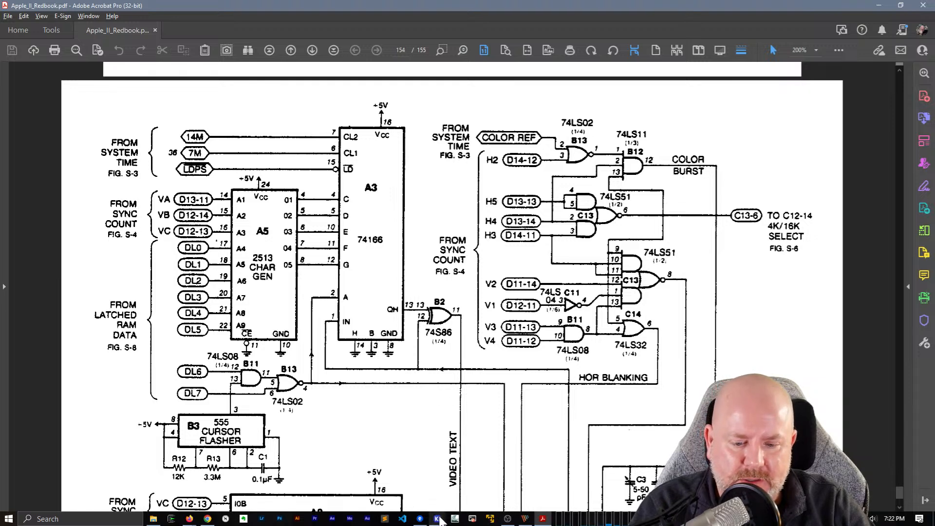
- Switch to the KiCad Schematic Editor and inspect the reference designators of NOR gates B14C, B13A and B14D
{"action": "mouse_move", "coordinate": [440, 520]}
{"action": "left_click", "coordinate": [490, 463]}
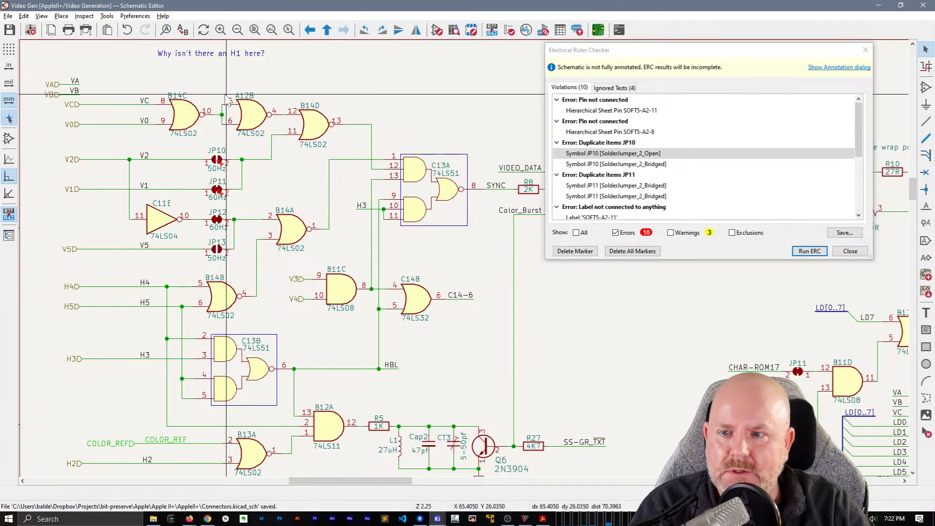
{"action": "left_click", "coordinate": [181, 95]}
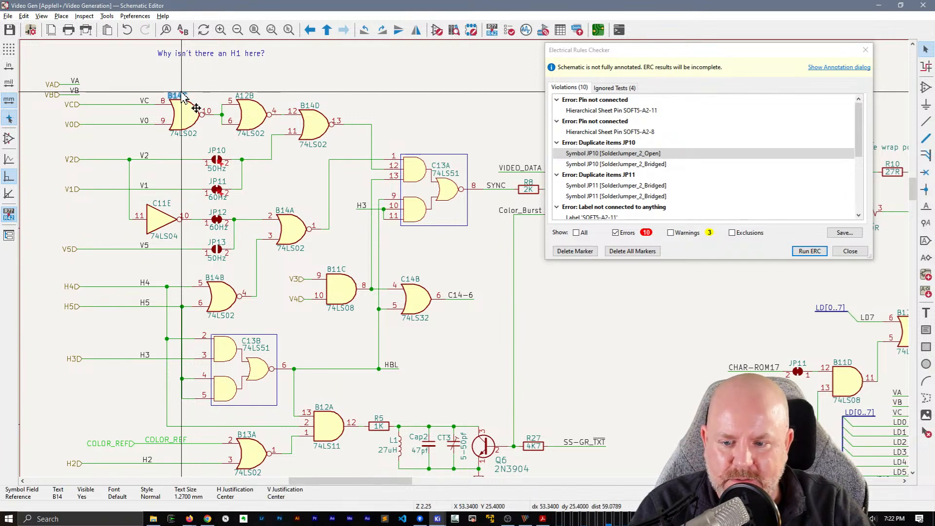
{"action": "left_click", "coordinate": [248, 440]}
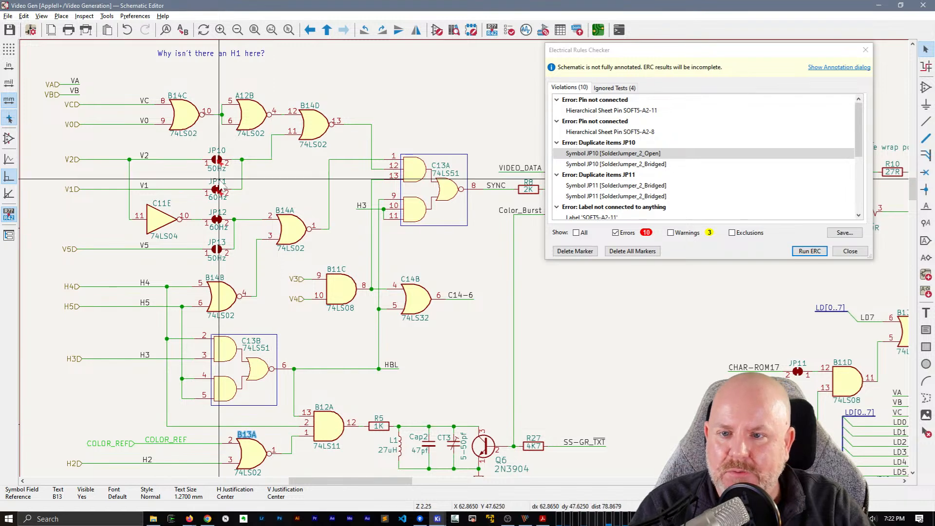
{"action": "left_click", "coordinate": [310, 104]}
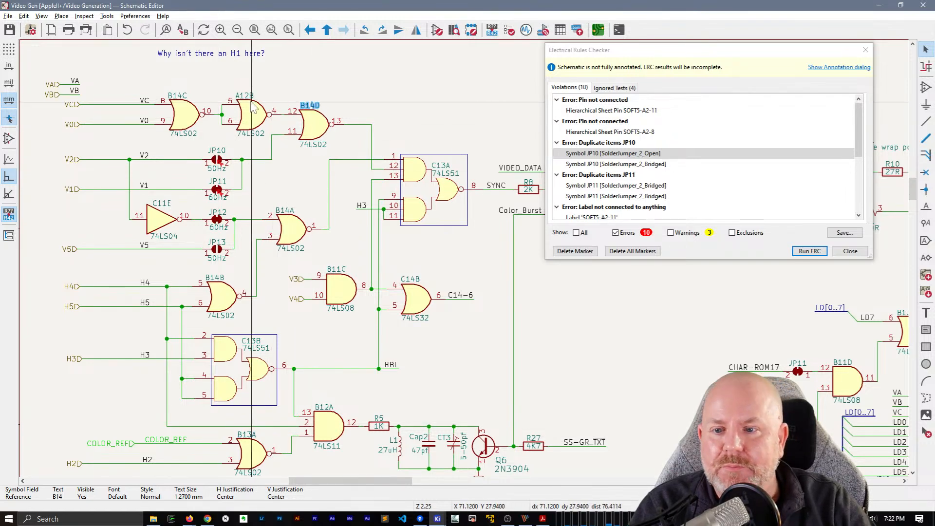
- Switch back to the Redbook PDF and check the rest of Figure S-11 and the remaining pages of the document
{"action": "key", "text": "alt+Tab"}
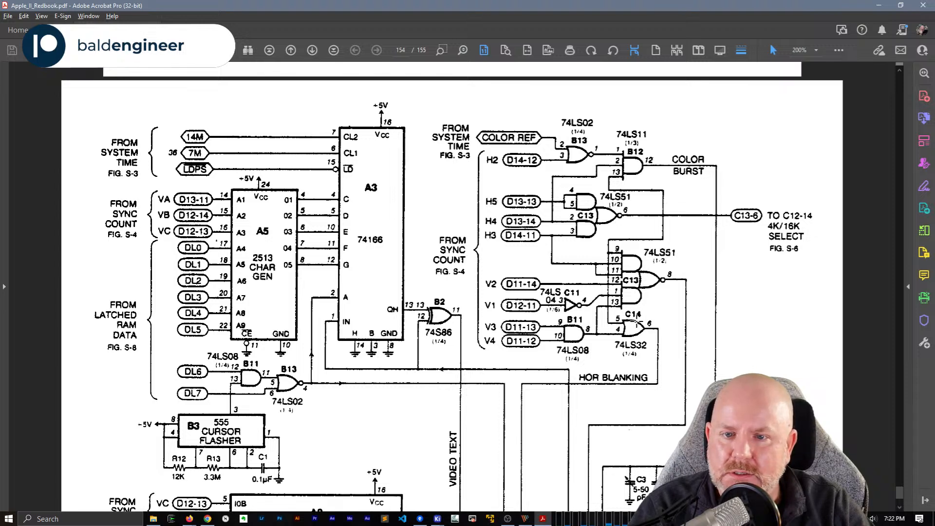
{"action": "scroll", "coordinate": [636, 323], "scroll_direction": "down", "scroll_amount": 4}
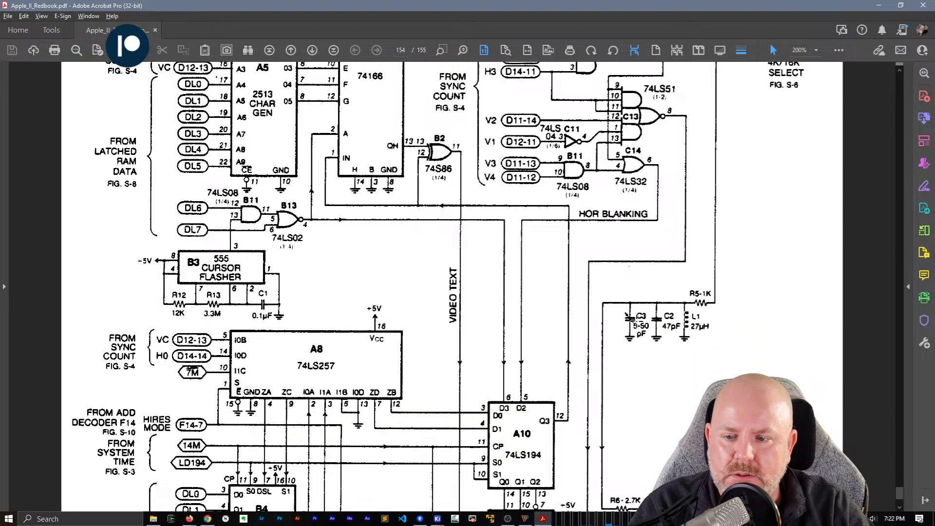
{"action": "scroll", "coordinate": [637, 321], "scroll_direction": "down", "scroll_amount": 3}
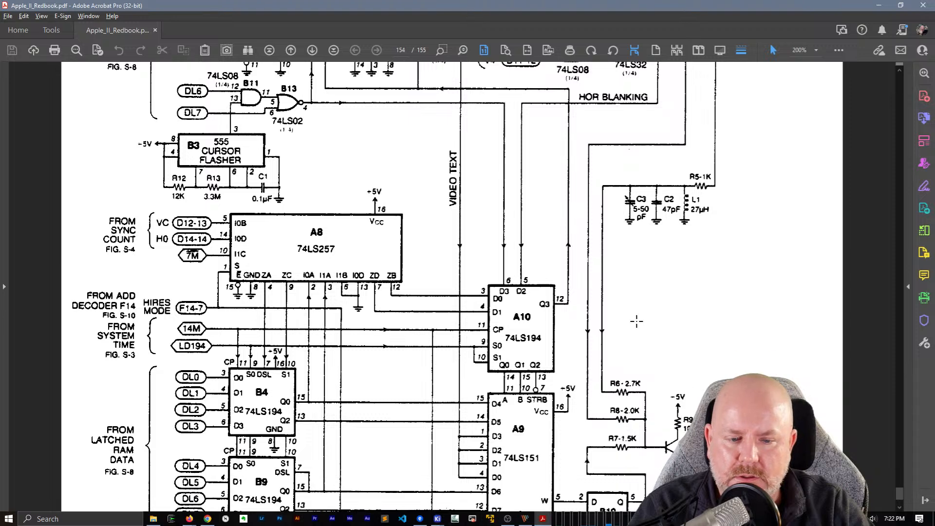
{"action": "scroll", "coordinate": [637, 322], "scroll_direction": "down", "scroll_amount": 5}
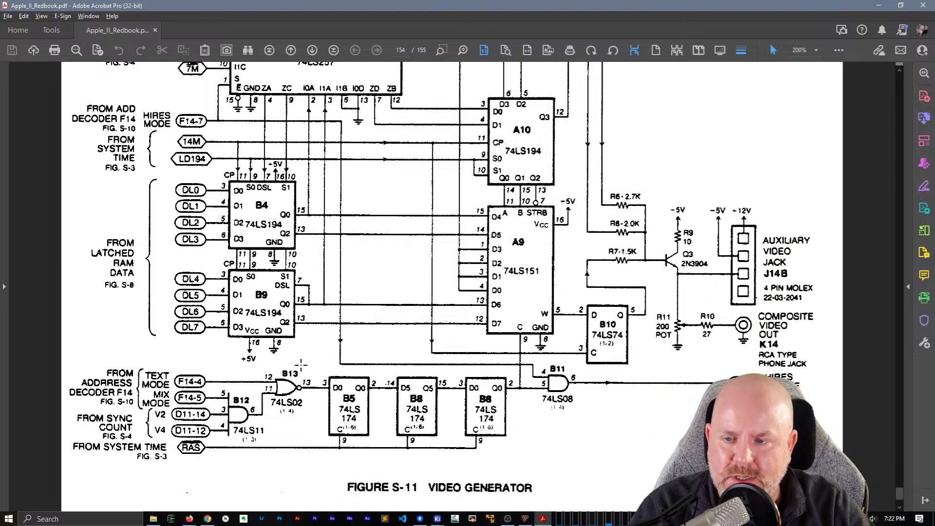
{"action": "scroll", "coordinate": [417, 382], "scroll_direction": "down", "scroll_amount": 10}
{"action": "scroll", "coordinate": [422, 385], "scroll_direction": "down", "scroll_amount": 5}
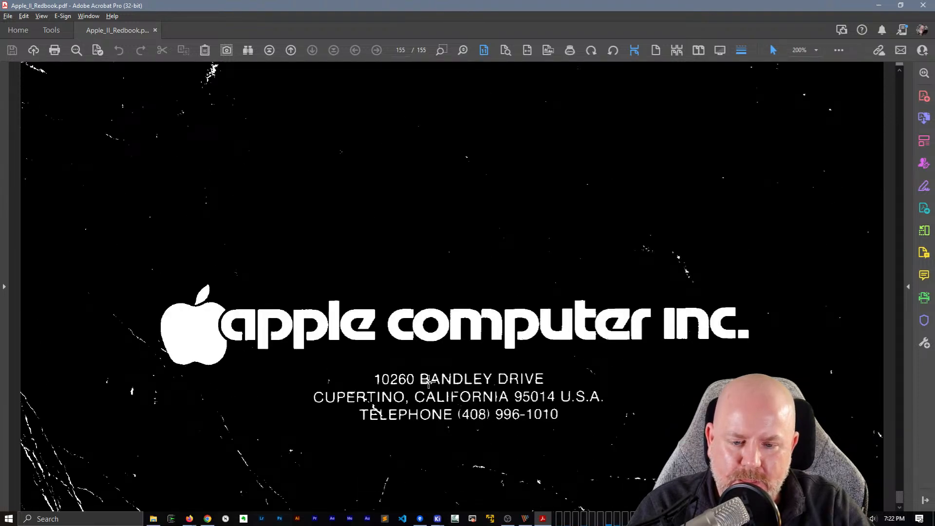
{"action": "scroll", "coordinate": [429, 382], "scroll_direction": "up", "scroll_amount": 5}
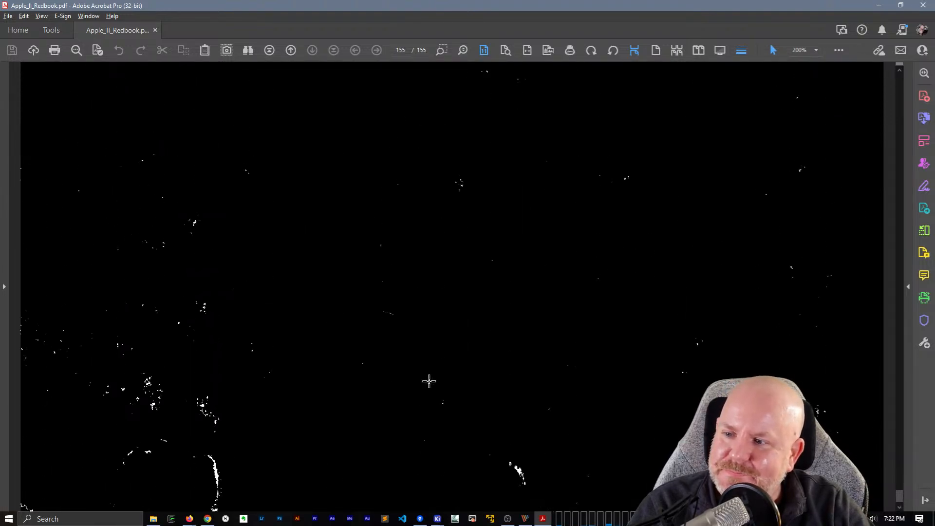
{"action": "scroll", "coordinate": [430, 382], "scroll_direction": "up", "scroll_amount": 8}
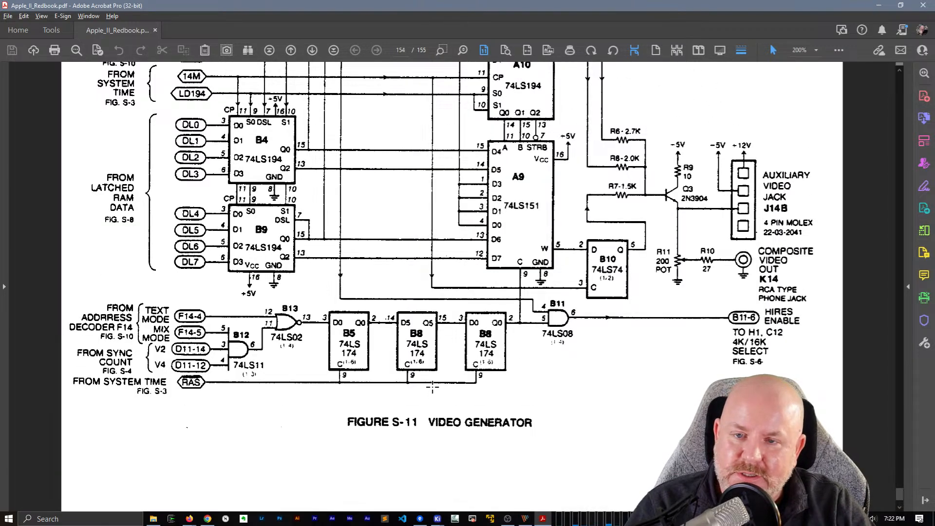
- Go back to the Figure S-10 schematic on PDF page 153 and rotate the view clockwise
{"action": "scroll", "coordinate": [432, 387], "scroll_direction": "up", "scroll_amount": 4}
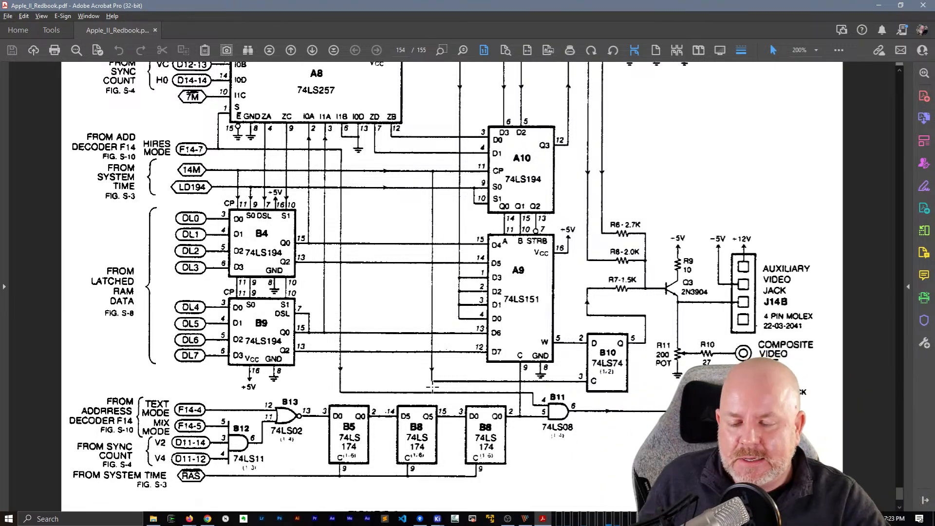
{"action": "scroll", "coordinate": [541, 460], "scroll_direction": "up", "scroll_amount": 5}
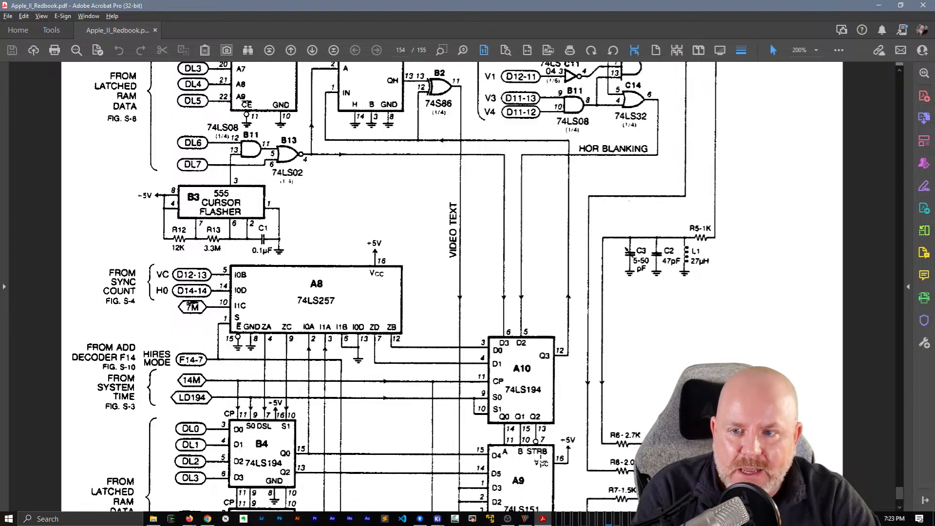
{"action": "scroll", "coordinate": [453, 287], "scroll_direction": "up", "scroll_amount": 12}
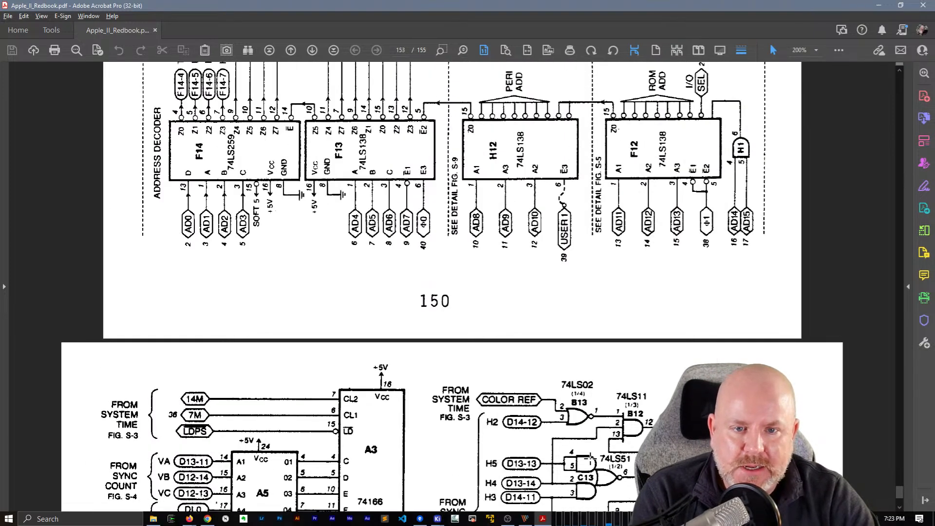
{"action": "scroll", "coordinate": [591, 458], "scroll_direction": "up", "scroll_amount": 3}
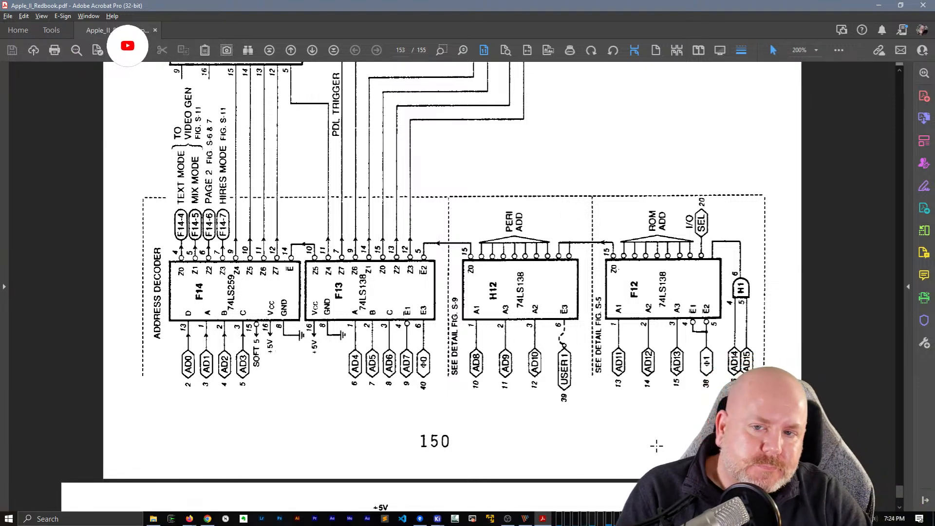
{"action": "scroll", "coordinate": [655, 443], "scroll_direction": "up", "scroll_amount": 4}
{"action": "scroll", "coordinate": [675, 397], "scroll_direction": "up", "scroll_amount": 2}
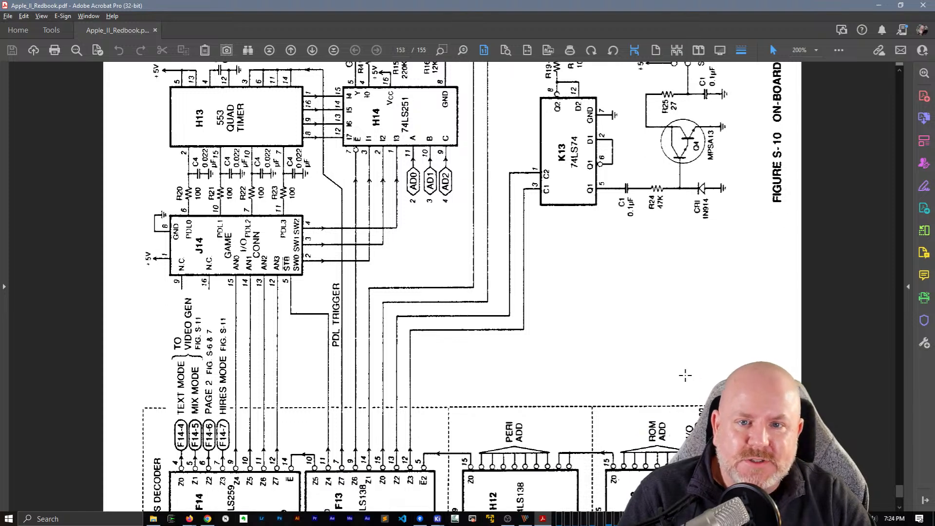
{"action": "left_click", "coordinate": [592, 51]}
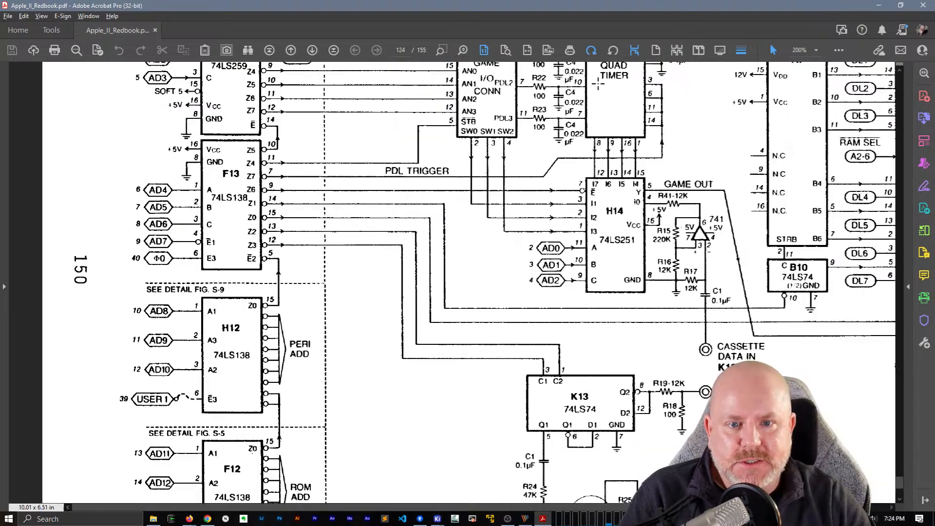
- Examine the on-board I/O schematic in Figure S-10, from the address decoder to the cassette and speaker circuits
{"action": "scroll", "coordinate": [644, 325], "scroll_direction": "down", "scroll_amount": 4}
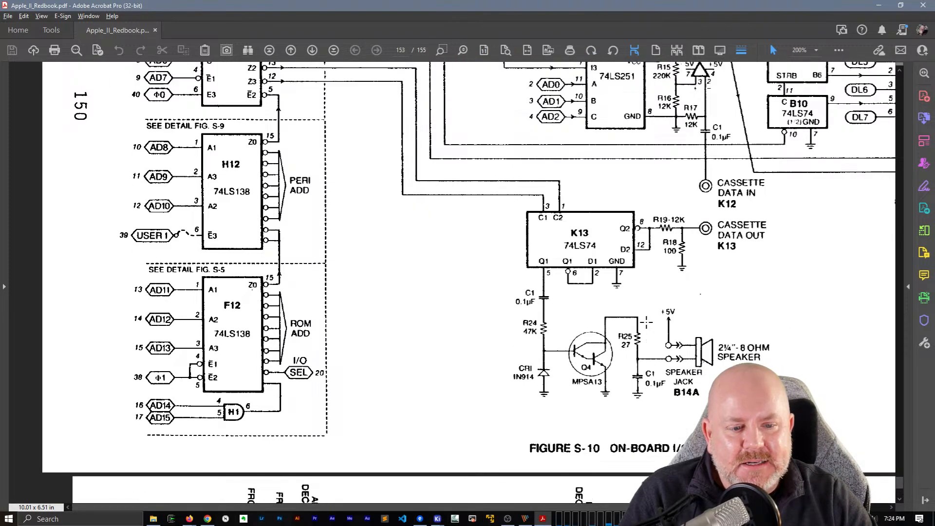
{"action": "scroll", "coordinate": [647, 322], "scroll_direction": "up", "scroll_amount": 4}
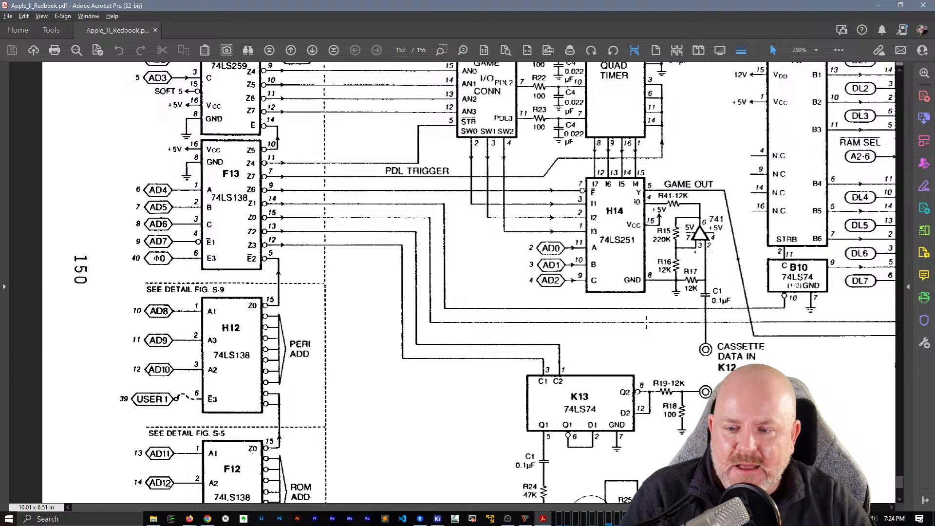
{"action": "scroll", "coordinate": [646, 322], "scroll_direction": "up", "scroll_amount": 4}
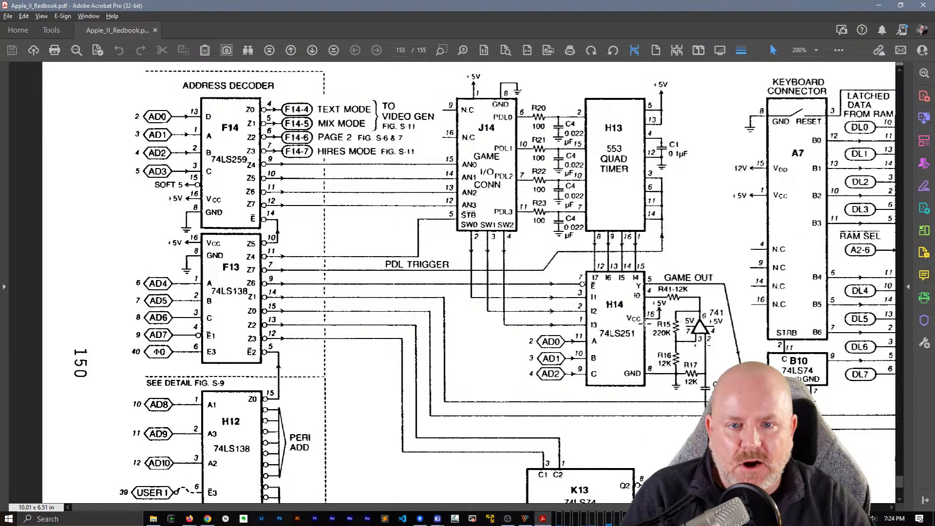
{"action": "scroll", "coordinate": [632, 287], "scroll_direction": "down", "scroll_amount": 6}
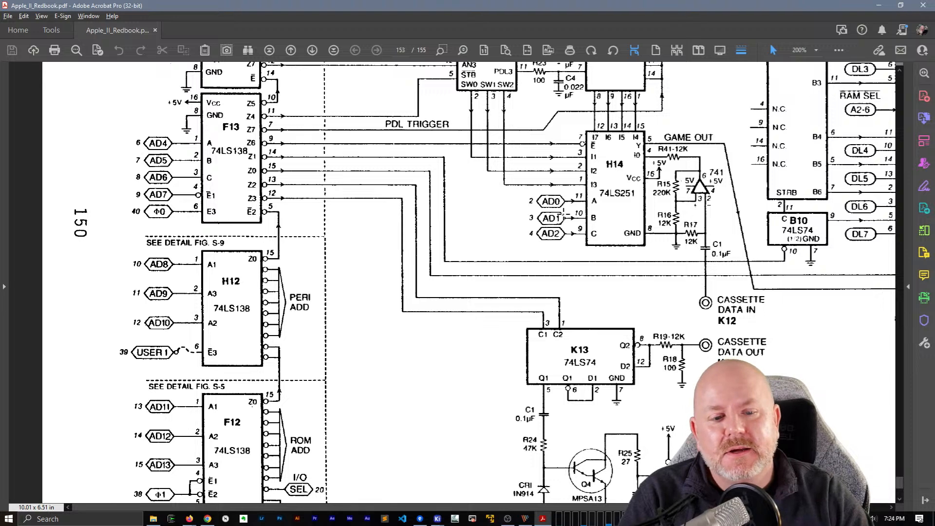
{"action": "scroll", "coordinate": [610, 309], "scroll_direction": "up", "scroll_amount": 3}
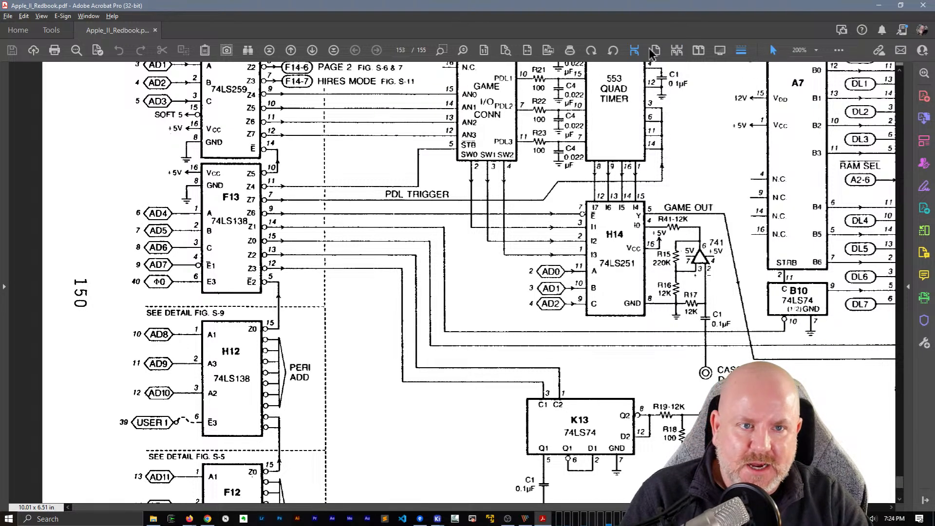
- Set the PDF zoom to 125% and look over Figure S-10 and the neighbouring Figure S-9
{"action": "left_click", "coordinate": [812, 50]}
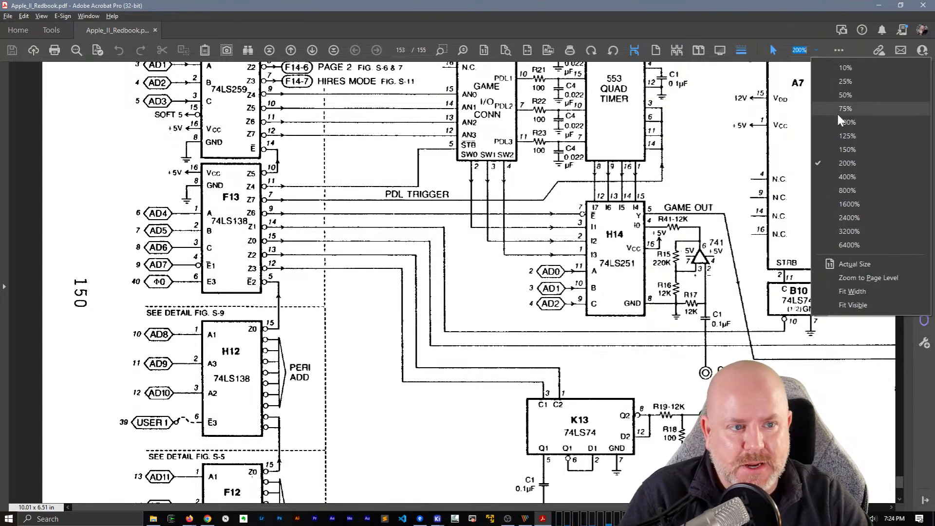
{"action": "left_click", "coordinate": [846, 136]}
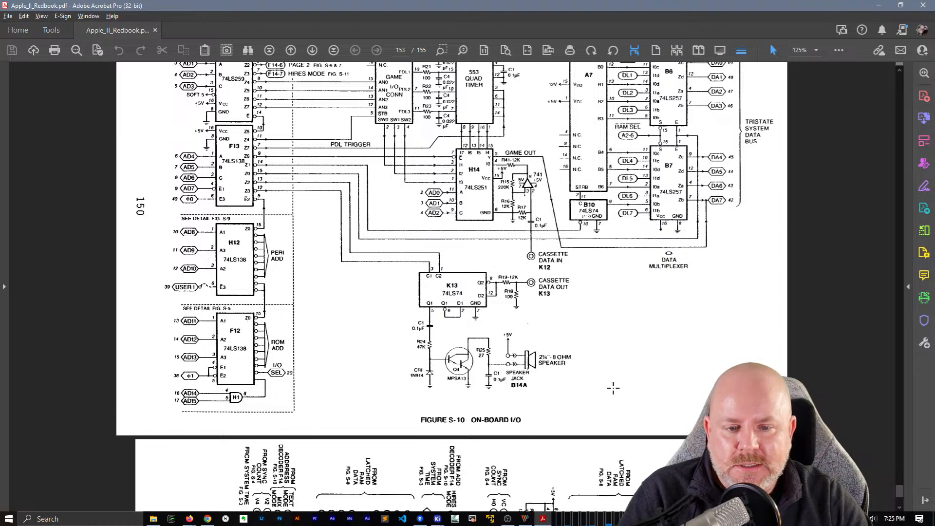
{"action": "scroll", "coordinate": [614, 388], "scroll_direction": "up", "scroll_amount": 4}
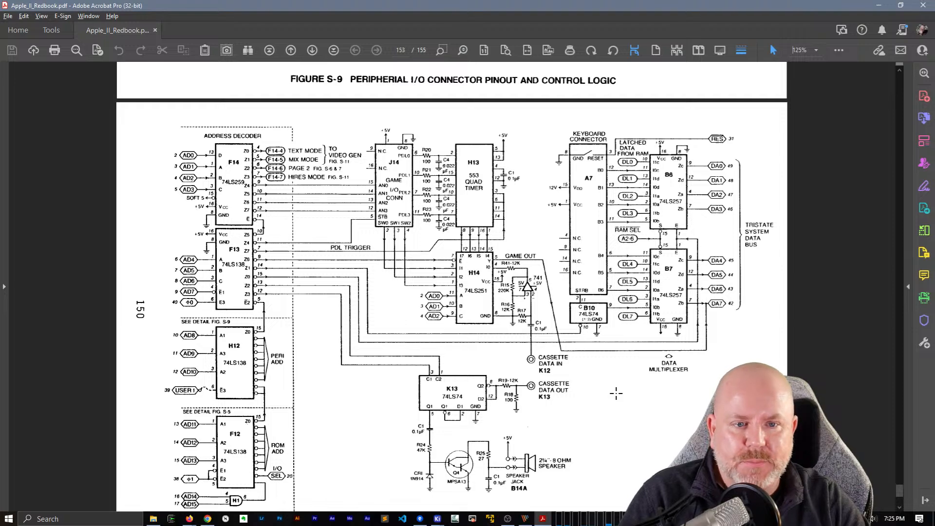
{"action": "scroll", "coordinate": [615, 389], "scroll_direction": "up", "scroll_amount": 10}
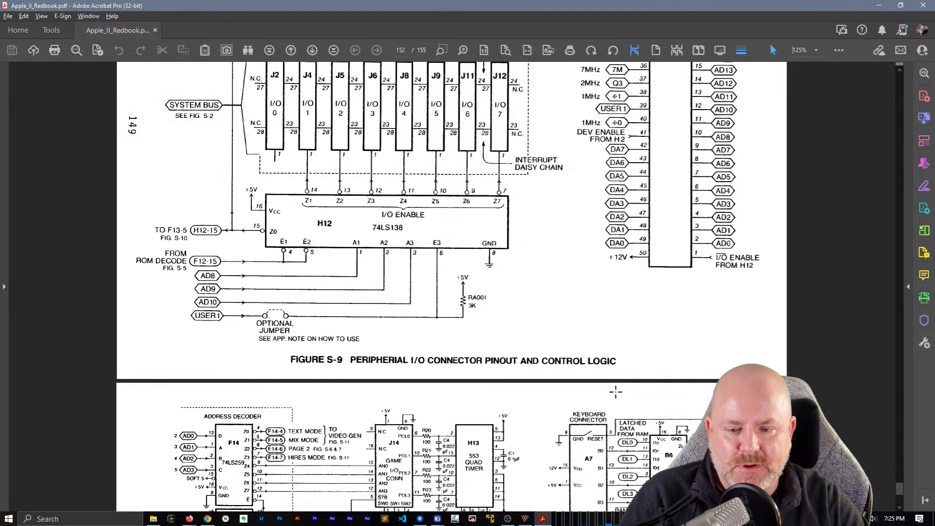
{"action": "scroll", "coordinate": [616, 390], "scroll_direction": "down", "scroll_amount": 10}
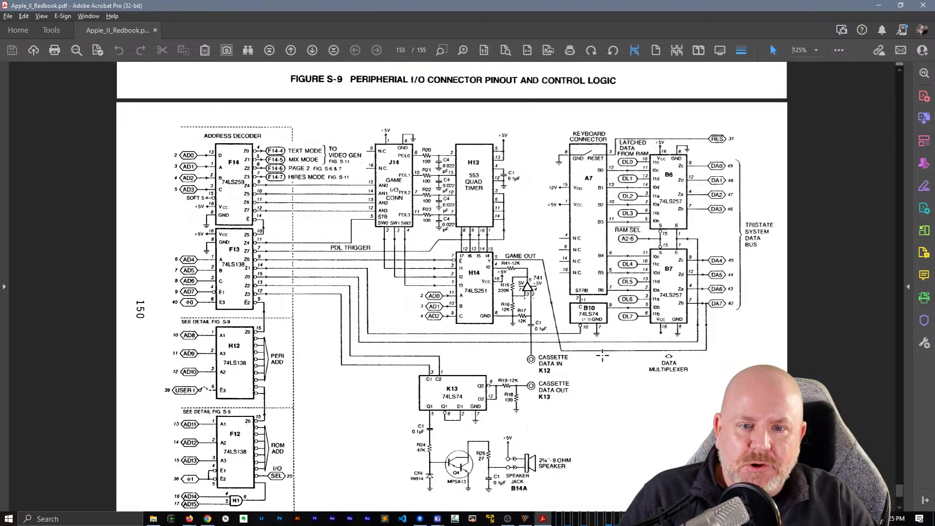
{"action": "scroll", "coordinate": [604, 354], "scroll_direction": "down", "scroll_amount": 3}
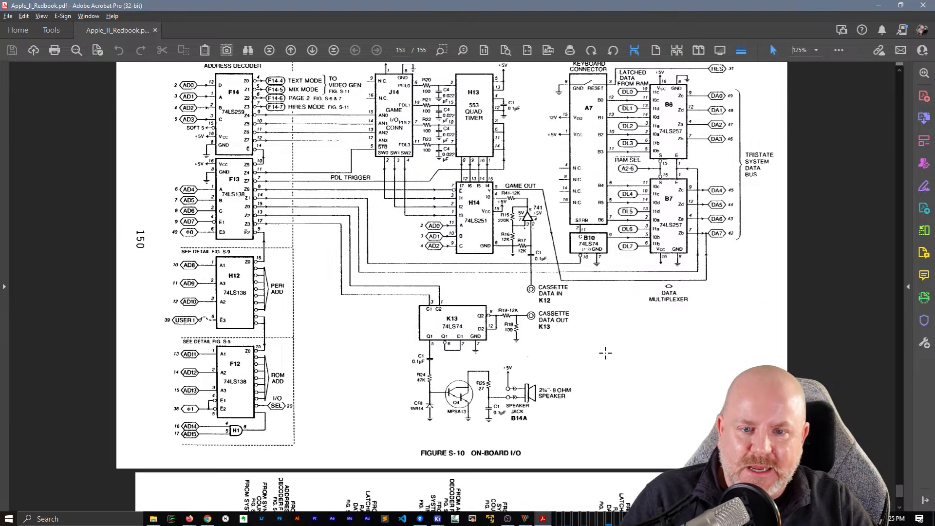
{"action": "scroll", "coordinate": [605, 353], "scroll_direction": "down", "scroll_amount": 4}
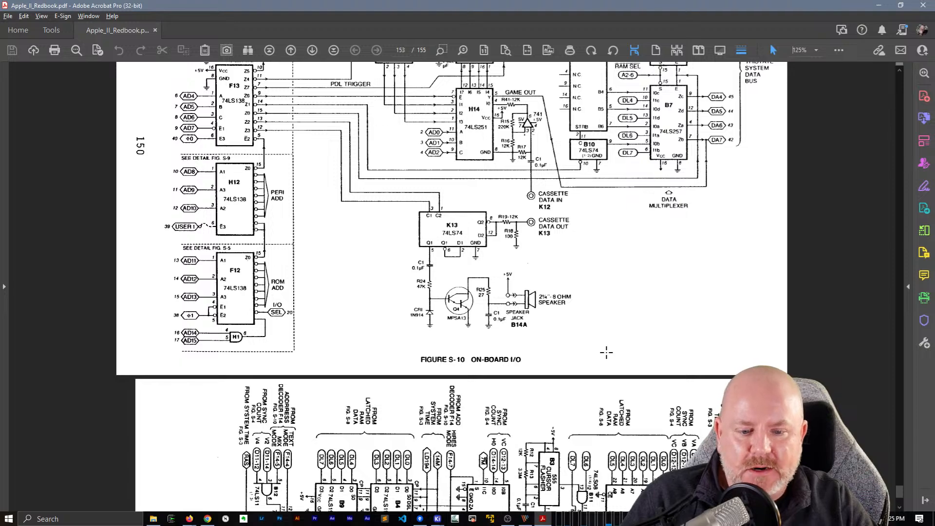
- Go to the Figure S-11 video generator schematic on PDF page 154 and rotate the view until it reads upright
{"action": "scroll", "coordinate": [607, 352], "scroll_direction": "down", "scroll_amount": 13}
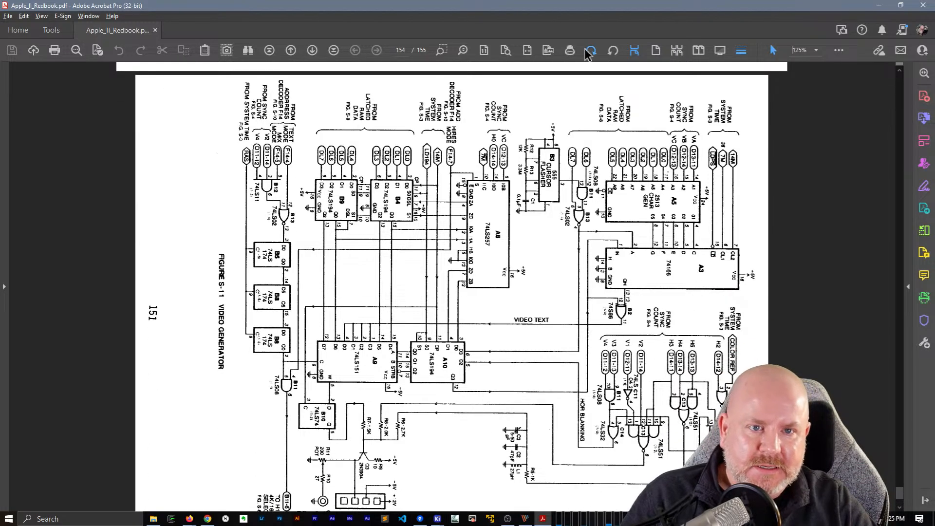
{"action": "left_click", "coordinate": [587, 51]}
{"action": "left_click", "coordinate": [612, 51]}
{"action": "left_click", "coordinate": [612, 52]}
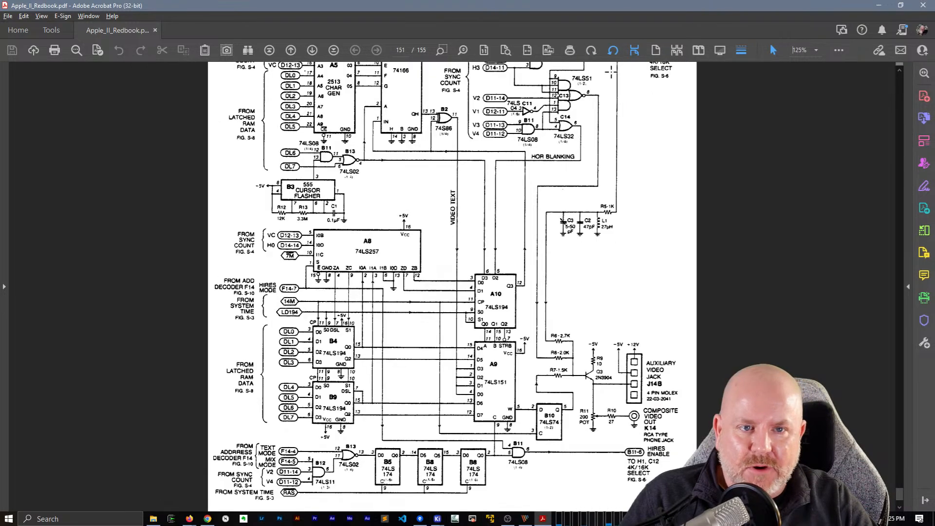
- Examine the Figure S-11 video generator, from the character generator and color burst logic to the composite video output
{"action": "scroll", "coordinate": [605, 156], "scroll_direction": "up", "scroll_amount": 2}
{"action": "scroll", "coordinate": [596, 238], "scroll_direction": "down", "scroll_amount": 3}
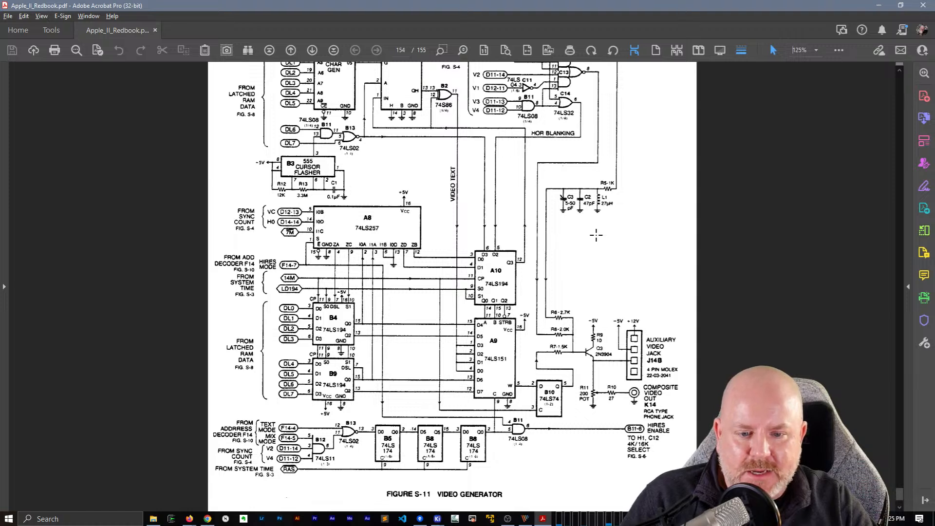
{"action": "scroll", "coordinate": [596, 236], "scroll_direction": "down", "scroll_amount": 1}
{"action": "scroll", "coordinate": [597, 235], "scroll_direction": "up", "scroll_amount": 10}
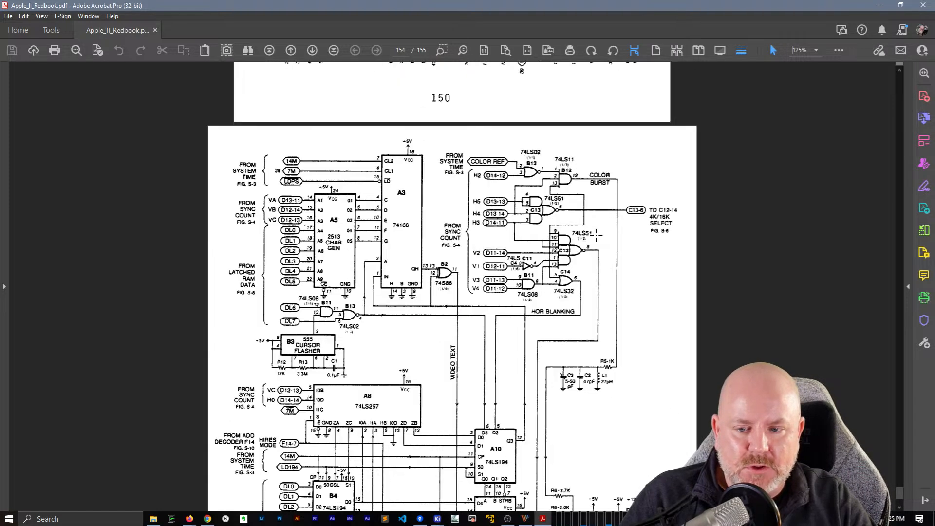
{"action": "scroll", "coordinate": [596, 235], "scroll_direction": "down", "scroll_amount": 4}
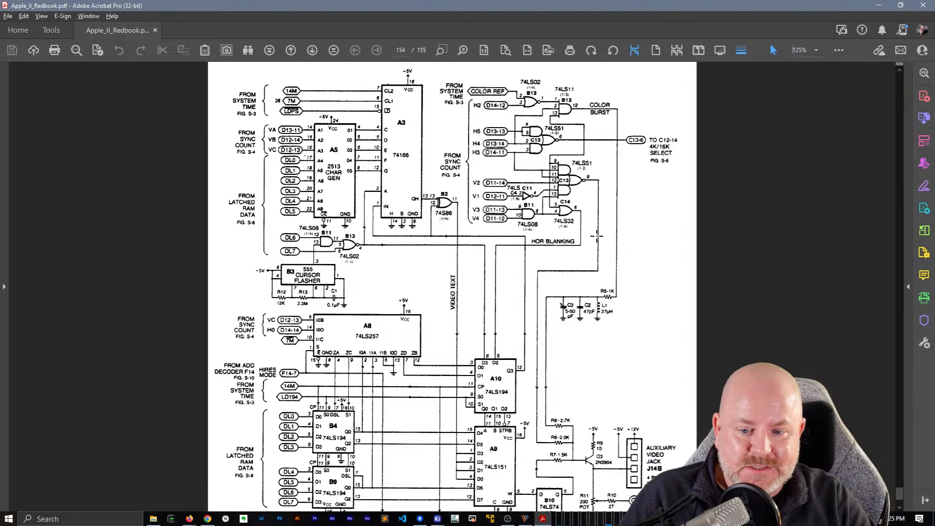
{"action": "scroll", "coordinate": [599, 242], "scroll_direction": "down", "scroll_amount": 3}
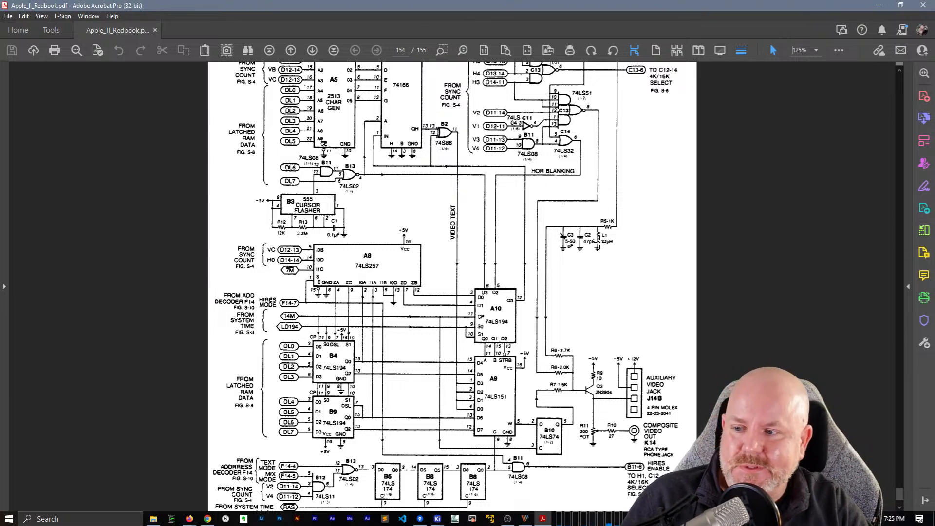
{"action": "scroll", "coordinate": [611, 214], "scroll_direction": "down", "scroll_amount": 1}
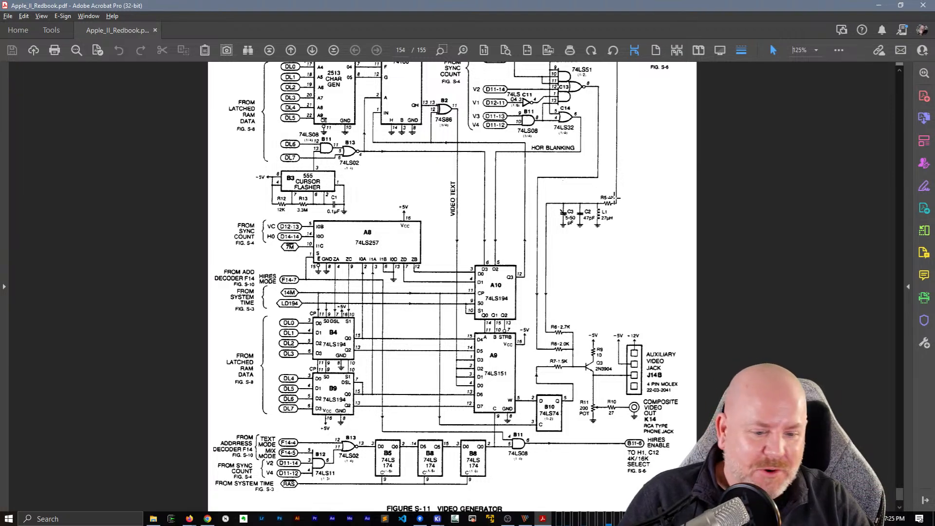
{"action": "scroll", "coordinate": [616, 219], "scroll_direction": "down", "scroll_amount": 2}
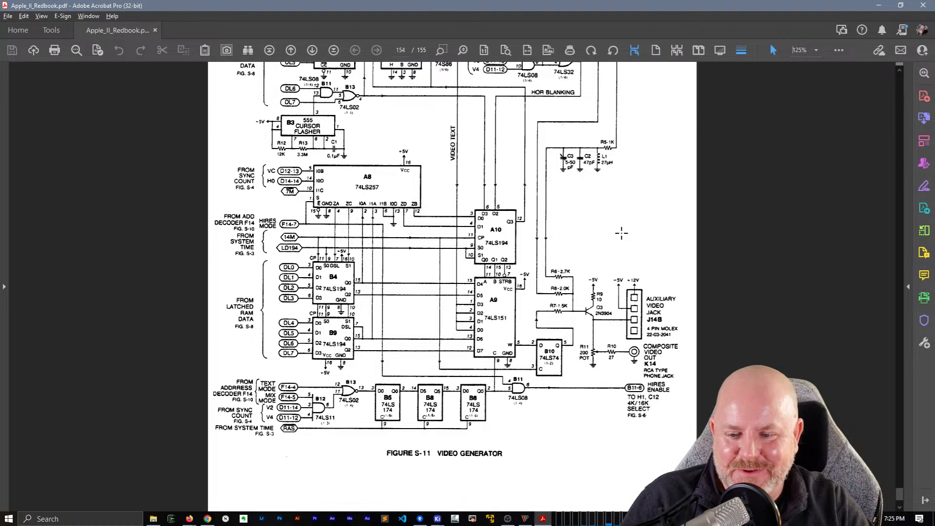
{"action": "scroll", "coordinate": [621, 233], "scroll_direction": "up", "scroll_amount": 3}
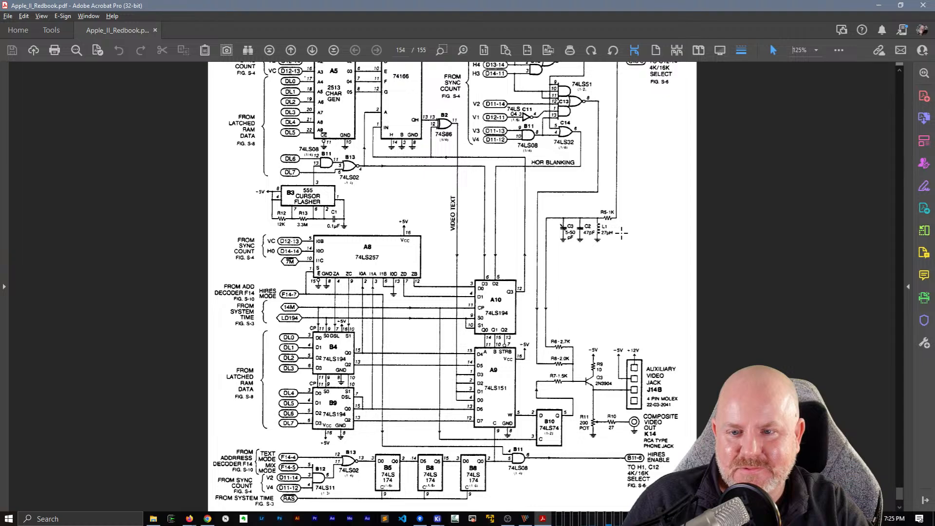
{"action": "scroll", "coordinate": [622, 233], "scroll_direction": "up", "scroll_amount": 5}
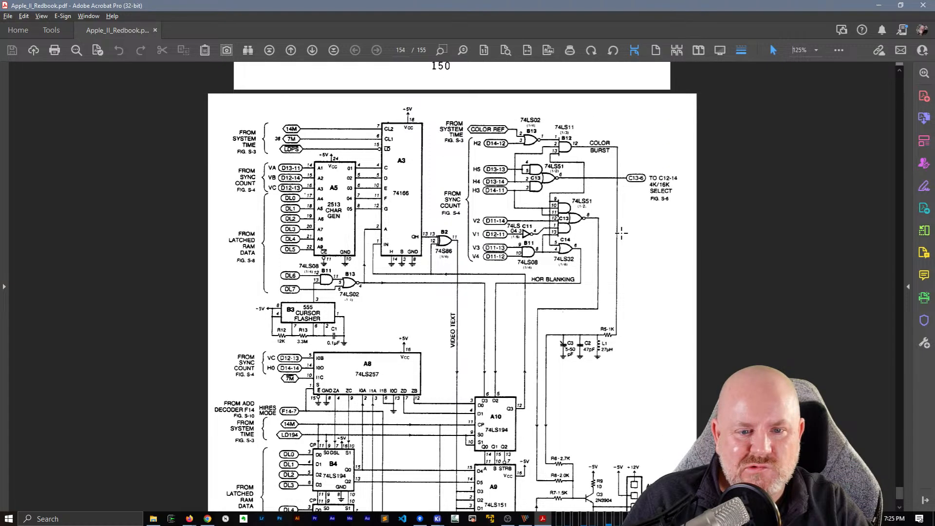
- Go back through Figures S-10 and S-9 to the RAM address mux in Figure S-7 and look it over
{"action": "scroll", "coordinate": [622, 233], "scroll_direction": "up", "scroll_amount": 15}
{"action": "scroll", "coordinate": [624, 235], "scroll_direction": "up", "scroll_amount": 10}
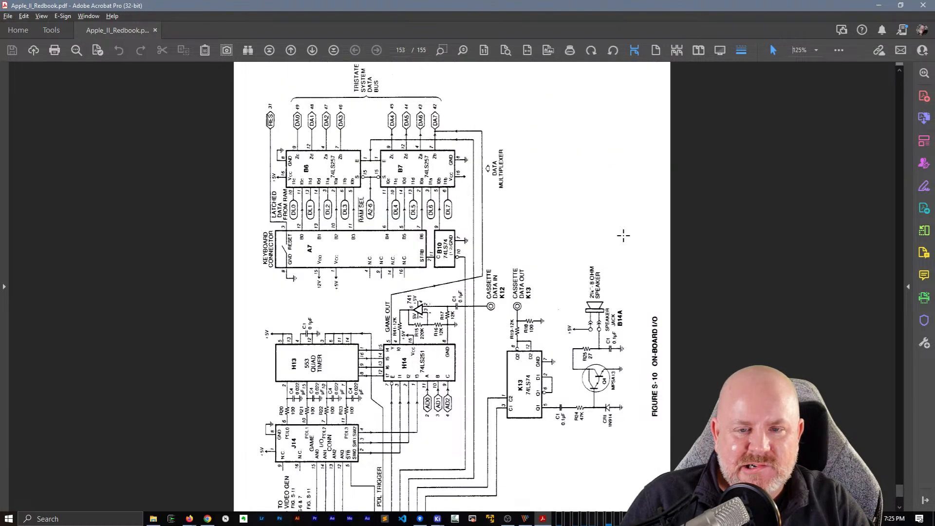
{"action": "scroll", "coordinate": [624, 235], "scroll_direction": "up", "scroll_amount": 20}
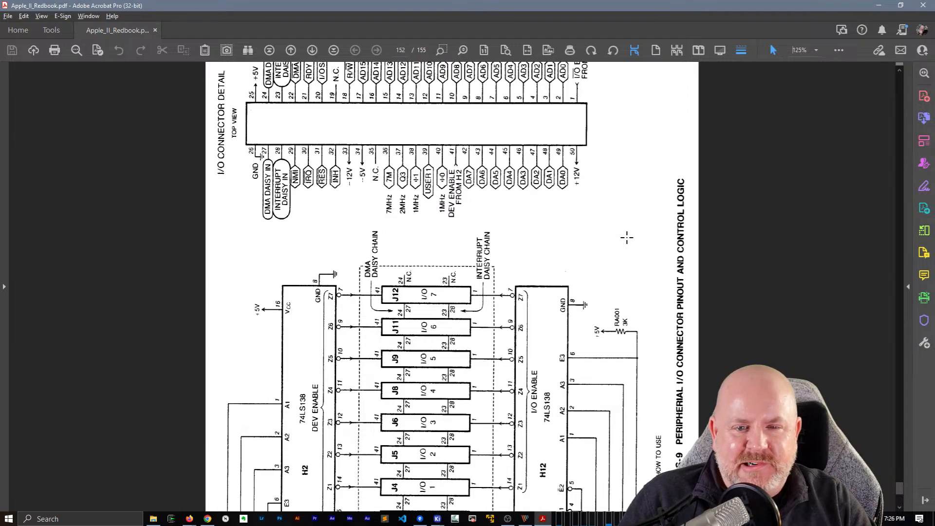
{"action": "scroll", "coordinate": [627, 238], "scroll_direction": "up", "scroll_amount": 20}
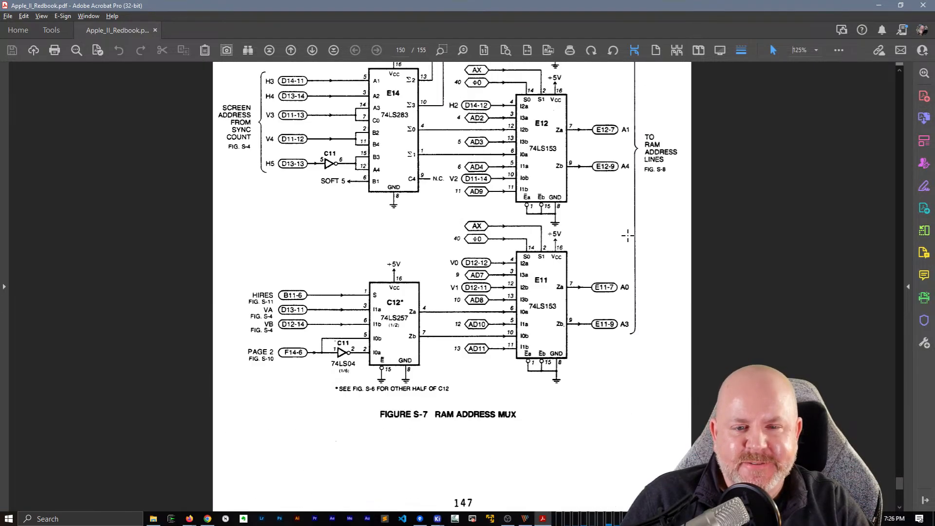
{"action": "scroll", "coordinate": [628, 236], "scroll_direction": "up", "scroll_amount": 1}
{"action": "scroll", "coordinate": [628, 236], "scroll_direction": "up", "scroll_amount": 6}
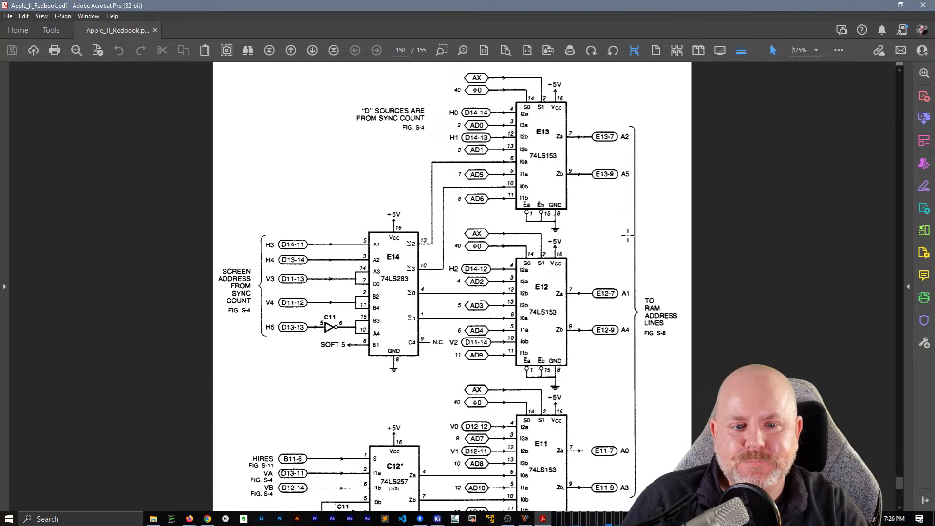
- Go back to the Figure S-6 4K/16K RAM select schematic on PDF page 149 and rotate the view until it reads upright
{"action": "scroll", "coordinate": [628, 236], "scroll_direction": "up", "scroll_amount": 17}
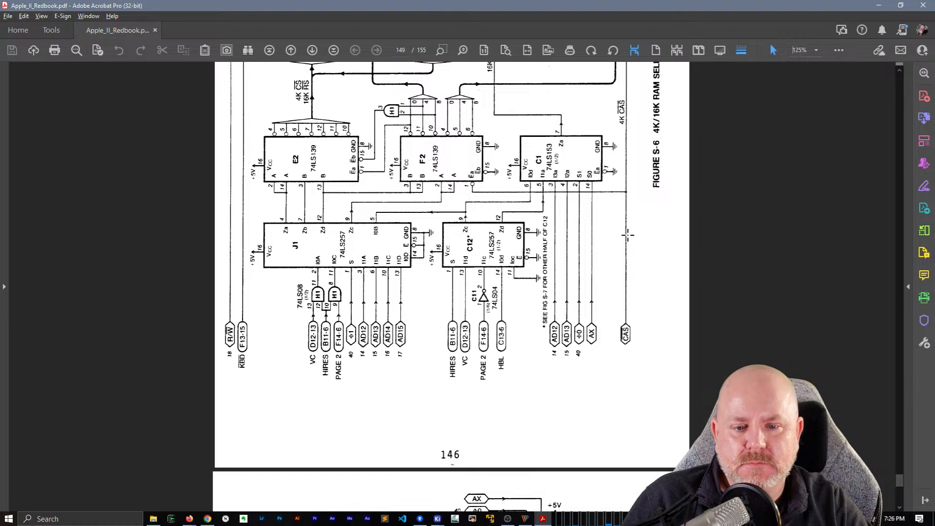
{"action": "scroll", "coordinate": [628, 236], "scroll_direction": "up", "scroll_amount": 3}
{"action": "scroll", "coordinate": [628, 235], "scroll_direction": "up", "scroll_amount": 3}
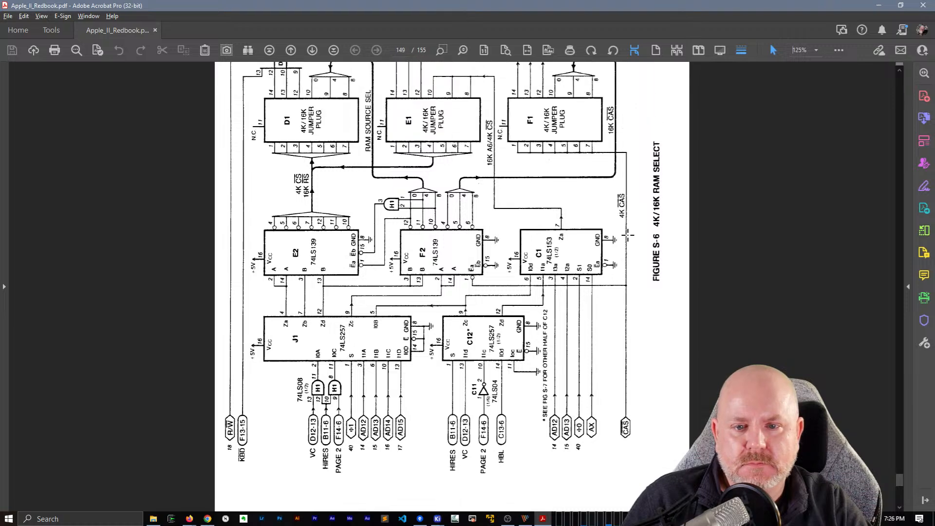
{"action": "left_click", "coordinate": [615, 51]}
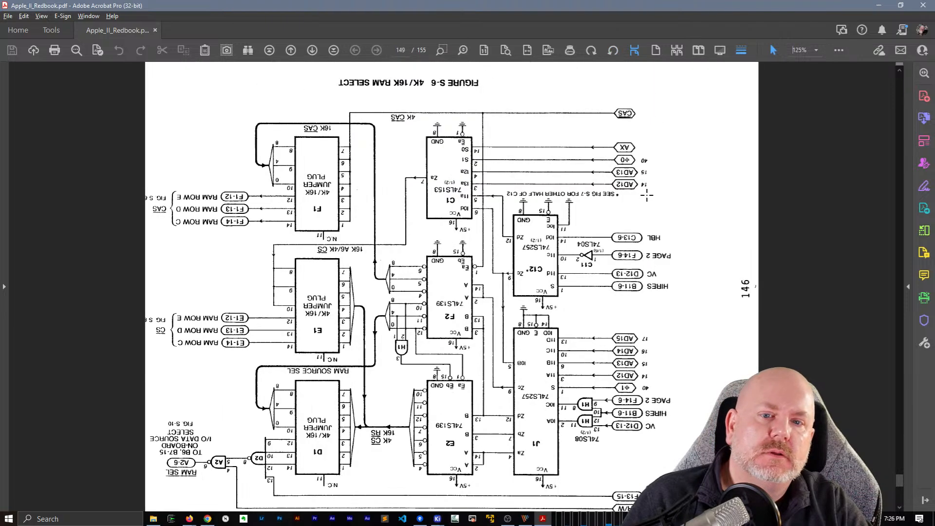
{"action": "left_click", "coordinate": [593, 51]}
{"action": "left_click", "coordinate": [593, 52]}
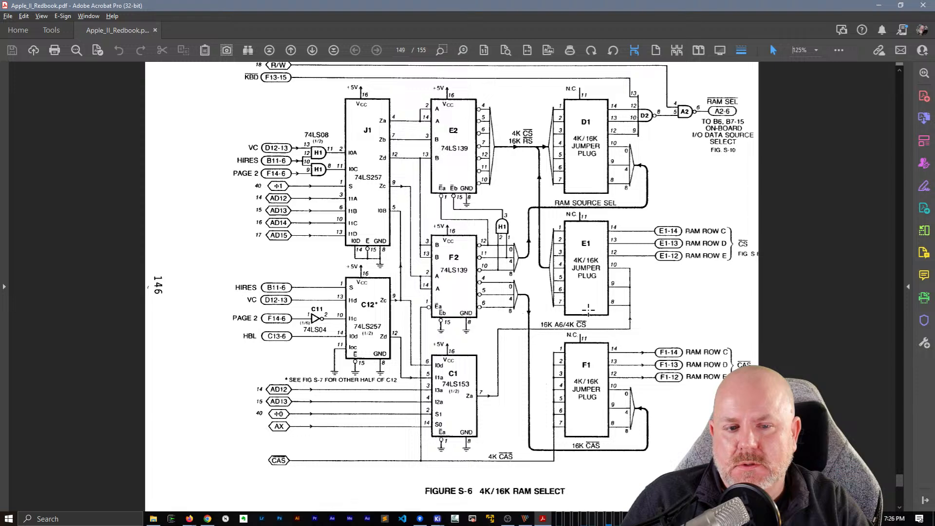
- Look back through the ROM memory, sync counter, system timing and MPU schematics in Figures S-5 to S-2
{"action": "scroll", "coordinate": [589, 310], "scroll_direction": "up", "scroll_amount": 5}
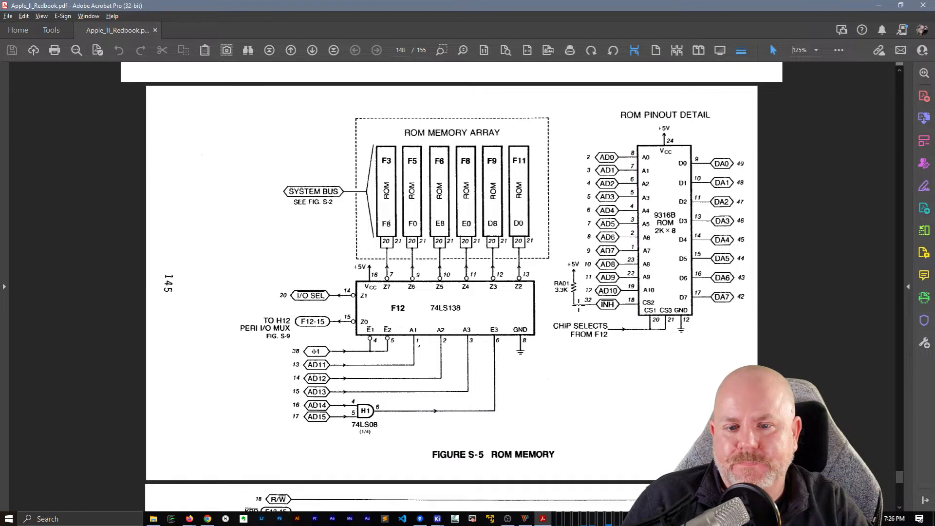
{"action": "scroll", "coordinate": [560, 292], "scroll_direction": "up", "scroll_amount": 10}
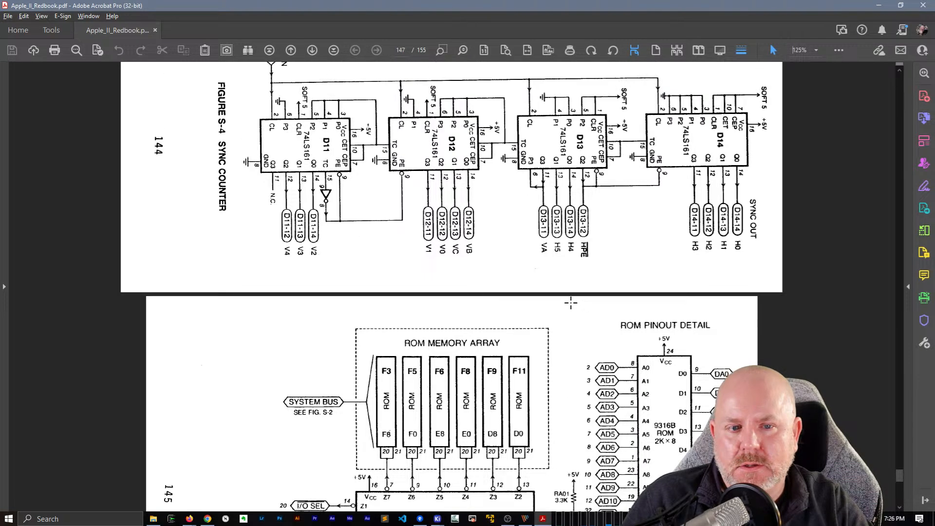
{"action": "scroll", "coordinate": [553, 287], "scroll_direction": "up", "scroll_amount": 5}
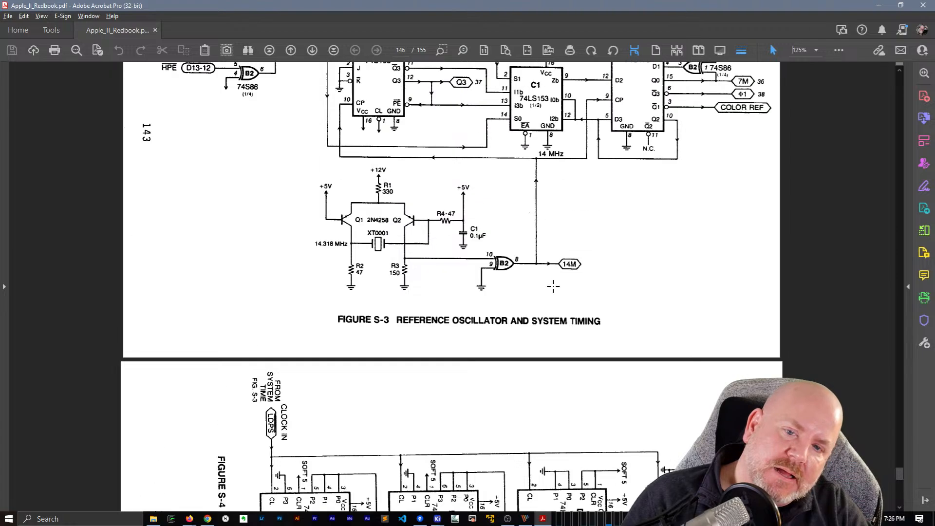
{"action": "scroll", "coordinate": [554, 287], "scroll_direction": "up", "scroll_amount": 10}
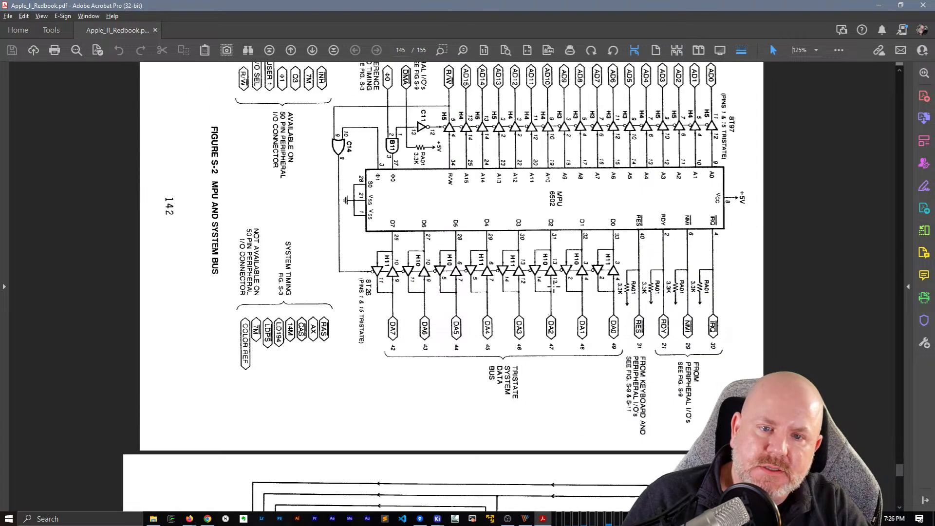
{"action": "scroll", "coordinate": [555, 288], "scroll_direction": "down", "scroll_amount": 10}
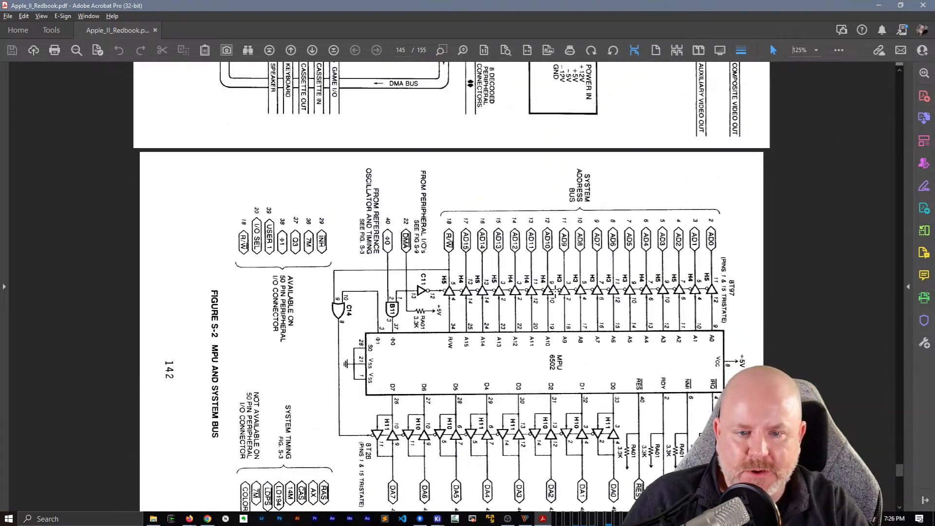
- Go forward through the Redbook schematics to the Figure S-9 peripheral I/O logic and look over the Figure S-10 on-board I/O
{"action": "scroll", "coordinate": [557, 292], "scroll_direction": "down", "scroll_amount": 15}
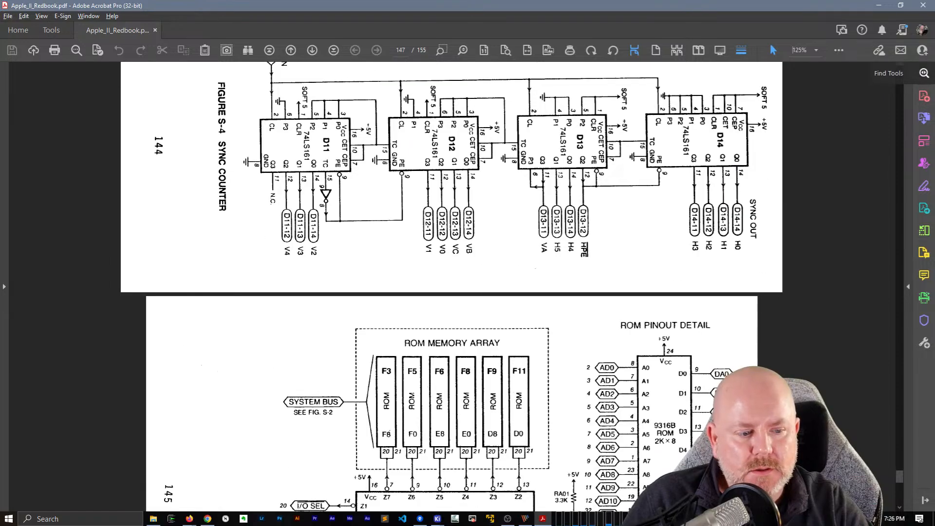
{"action": "scroll", "coordinate": [900, 497], "scroll_direction": "down", "scroll_amount": 15}
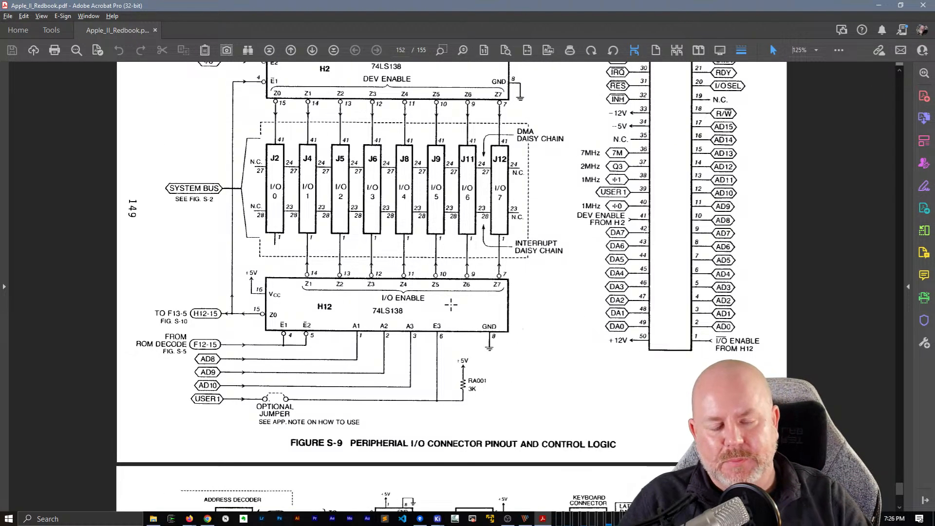
{"action": "scroll", "coordinate": [547, 415], "scroll_direction": "down", "scroll_amount": 4}
{"action": "scroll", "coordinate": [451, 286], "scroll_direction": "down", "scroll_amount": 3}
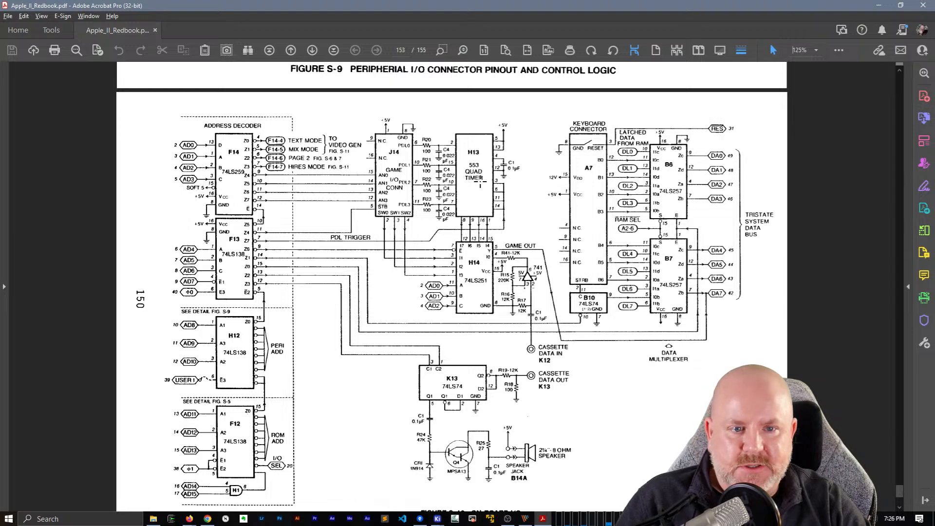
{"action": "scroll", "coordinate": [477, 187], "scroll_direction": "down", "scroll_amount": 1}
{"action": "scroll", "coordinate": [475, 292], "scroll_direction": "down", "scroll_amount": 15}
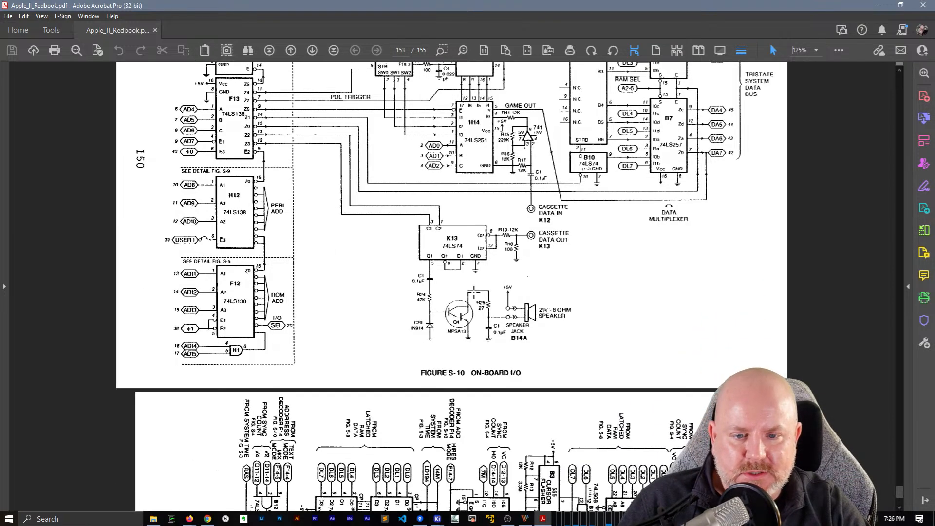
- Go on to the Figure S-11 video generator, rotate it upright and look over its upper half
{"action": "scroll", "coordinate": [475, 302], "scroll_direction": "down", "scroll_amount": 8}
{"action": "scroll", "coordinate": [475, 301], "scroll_direction": "up", "scroll_amount": 20}
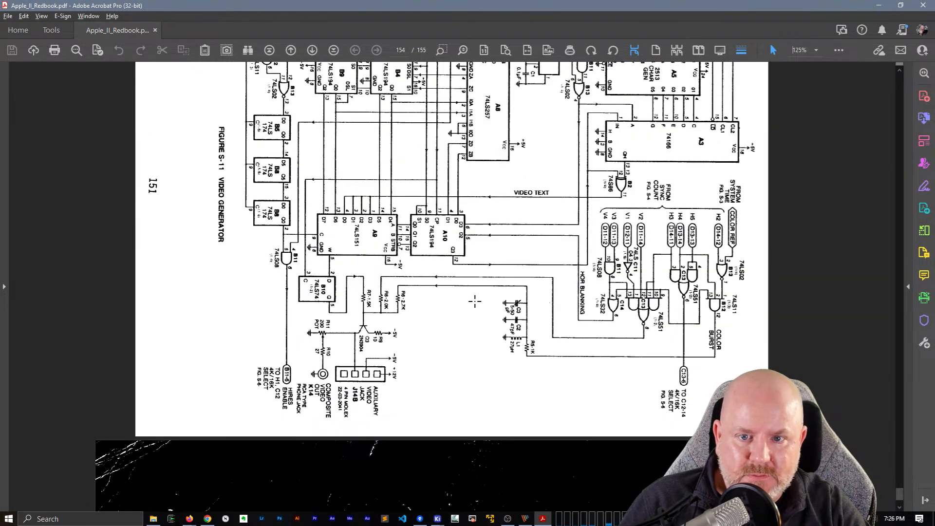
{"action": "left_click", "coordinate": [612, 50]}
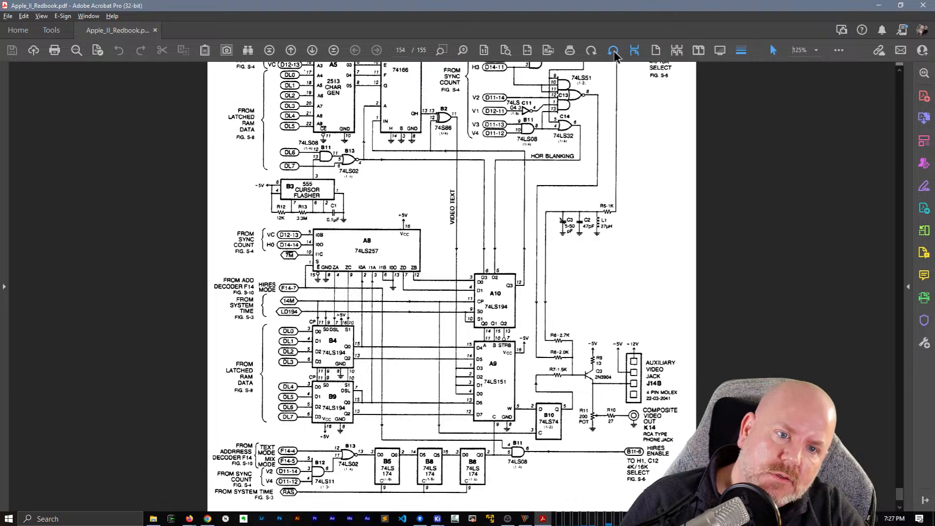
{"action": "scroll", "coordinate": [583, 226], "scroll_direction": "up", "scroll_amount": 3}
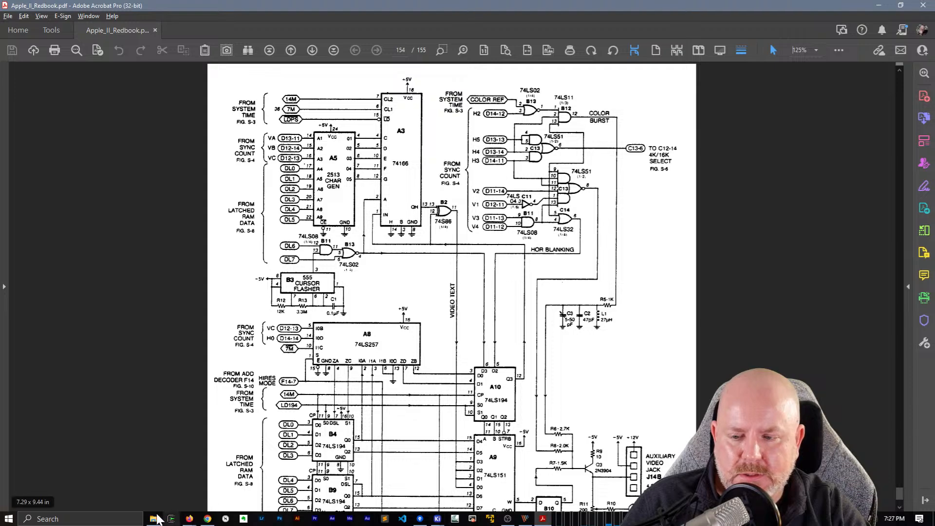
- Close the Redbook and open Apple_II_Reference_Manual_1979_Apple.pdf from the Reference Documents folder
{"action": "left_click", "coordinate": [928, 4]}
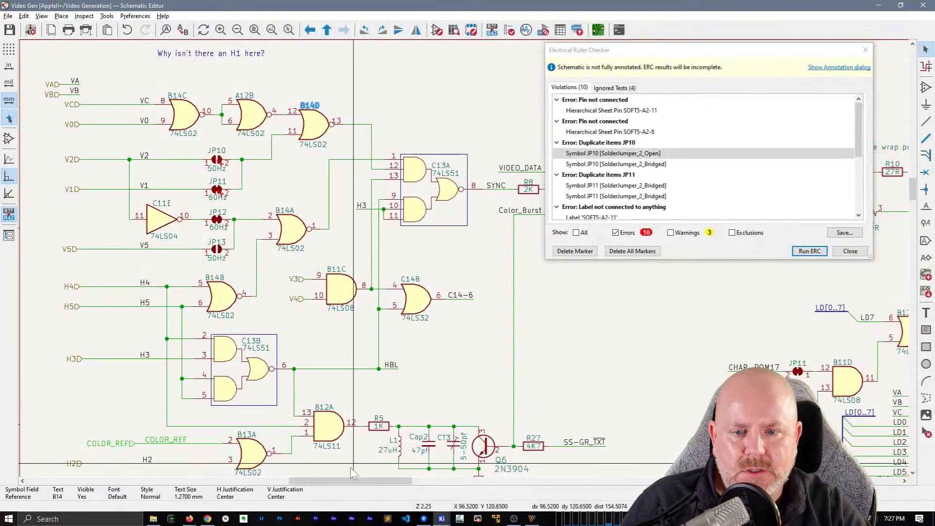
{"action": "left_click", "coordinate": [153, 519]}
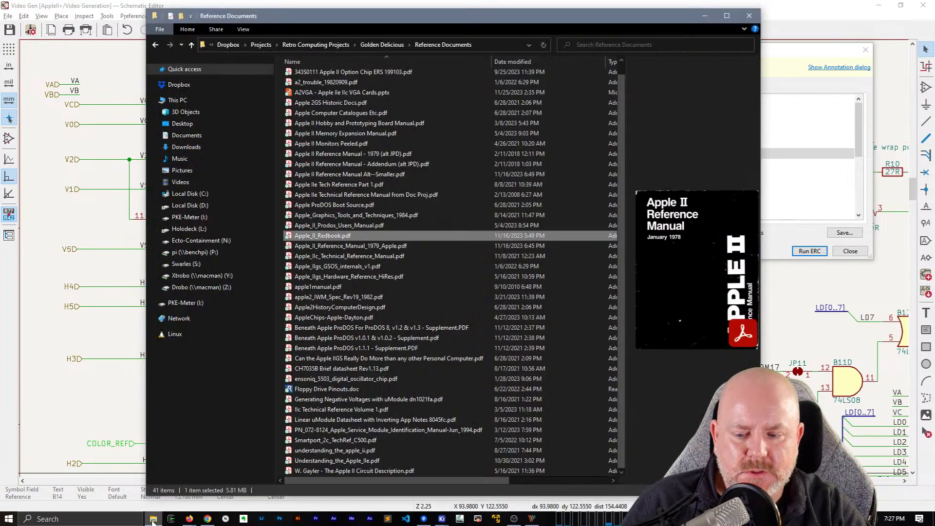
{"action": "left_click", "coordinate": [366, 246]}
{"action": "double_click", "coordinate": [366, 247]}
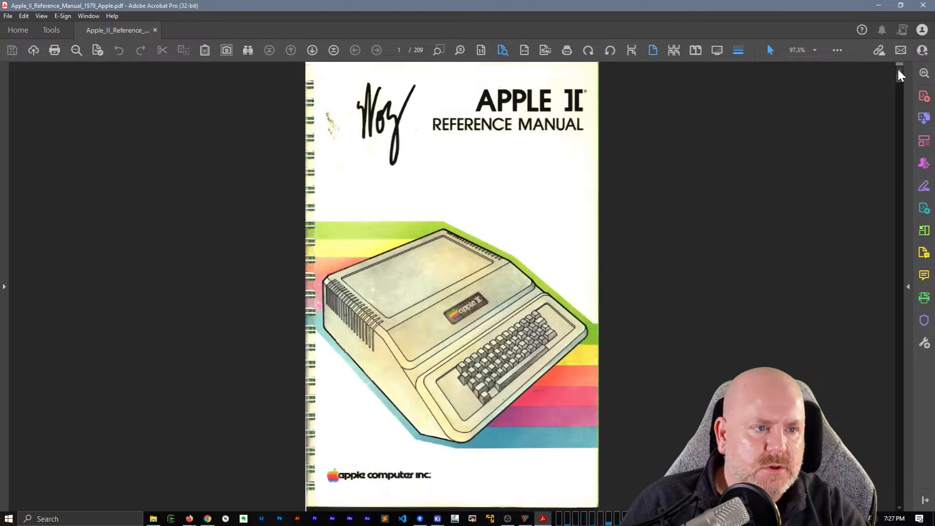
- Find the Figure 22-1 schematic diagram of the Apple II on PDF page 121 and rotate it upright
{"action": "left_click_drag", "start_coordinate": [900, 74], "coordinate": [883, 501]}
{"action": "scroll", "coordinate": [480, 331], "scroll_direction": "up", "scroll_amount": 19}
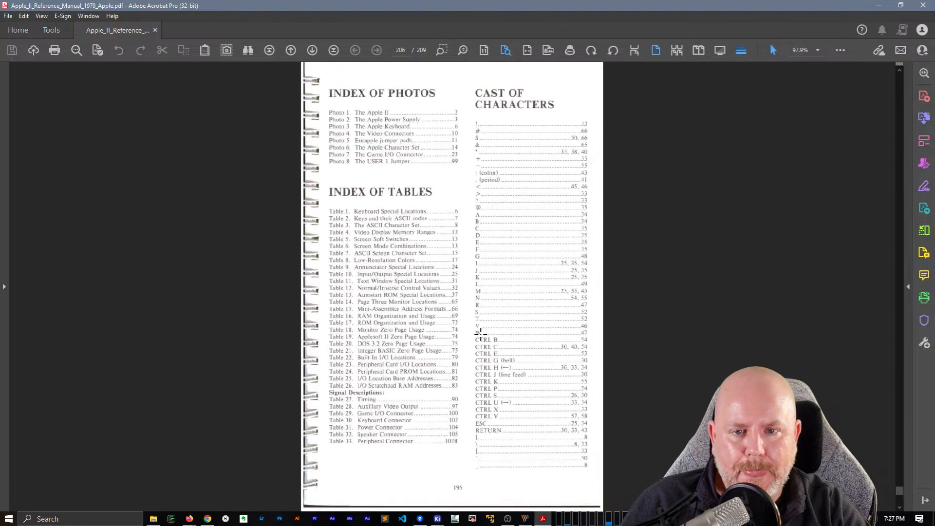
{"action": "scroll", "coordinate": [482, 329], "scroll_direction": "up", "scroll_amount": 20}
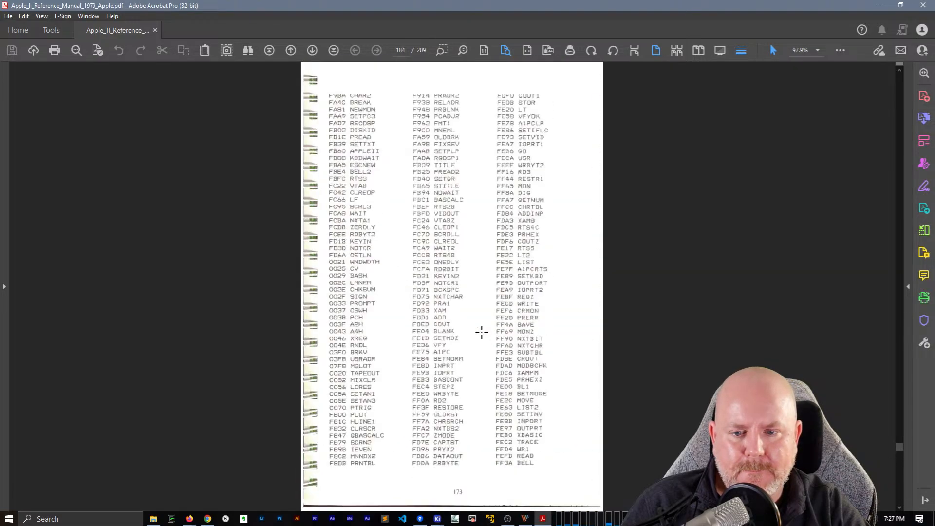
{"action": "scroll", "coordinate": [479, 324], "scroll_direction": "up", "scroll_amount": 15}
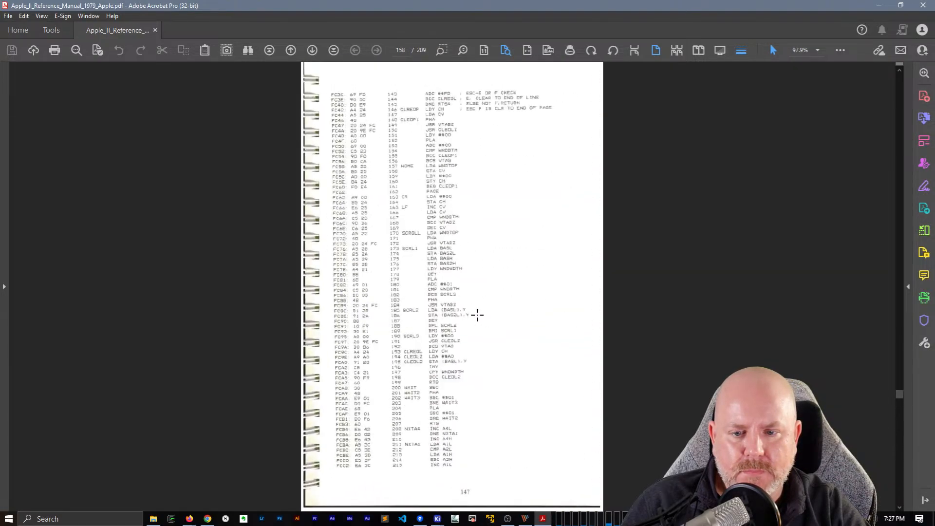
{"action": "left_click_drag", "start_coordinate": [900, 384], "coordinate": [891, 325]}
{"action": "left_click", "coordinate": [612, 53]}
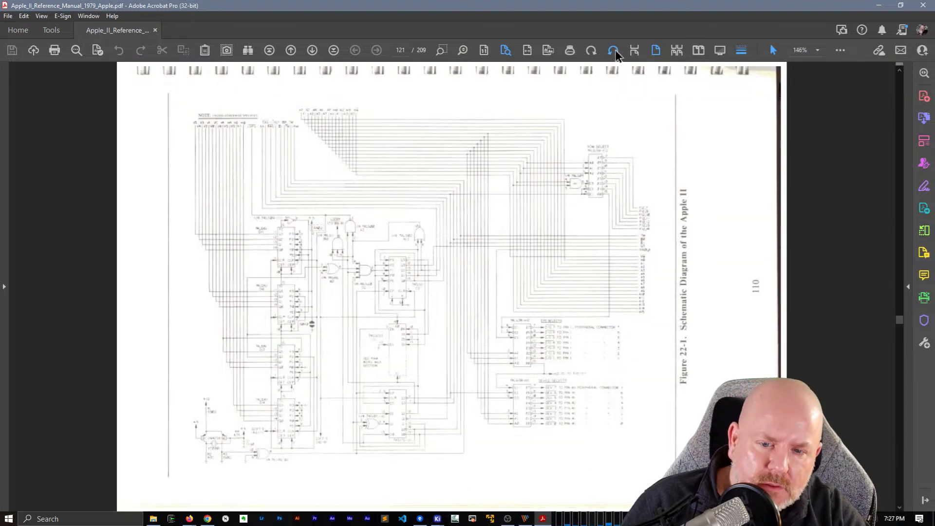
{"action": "scroll", "coordinate": [439, 264], "scroll_direction": "up", "scroll_amount": 1}
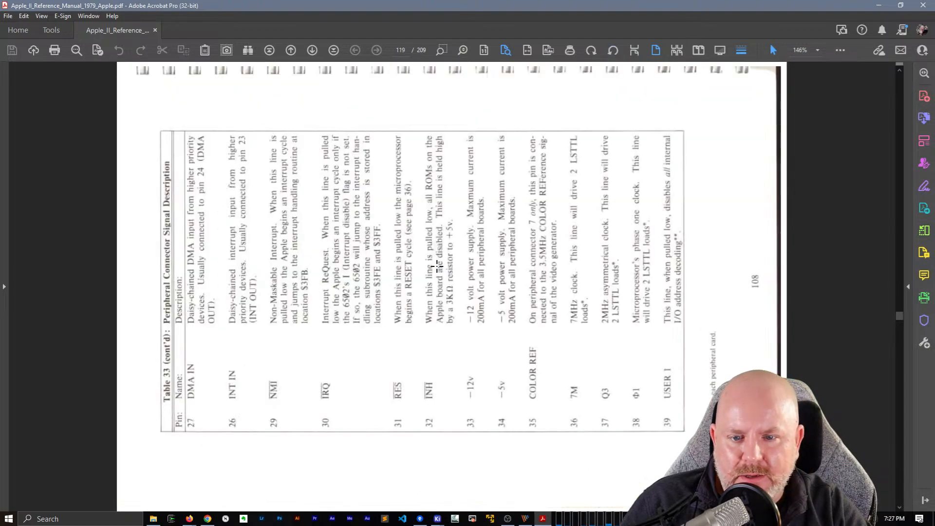
{"action": "scroll", "coordinate": [437, 266], "scroll_direction": "down", "scroll_amount": 1}
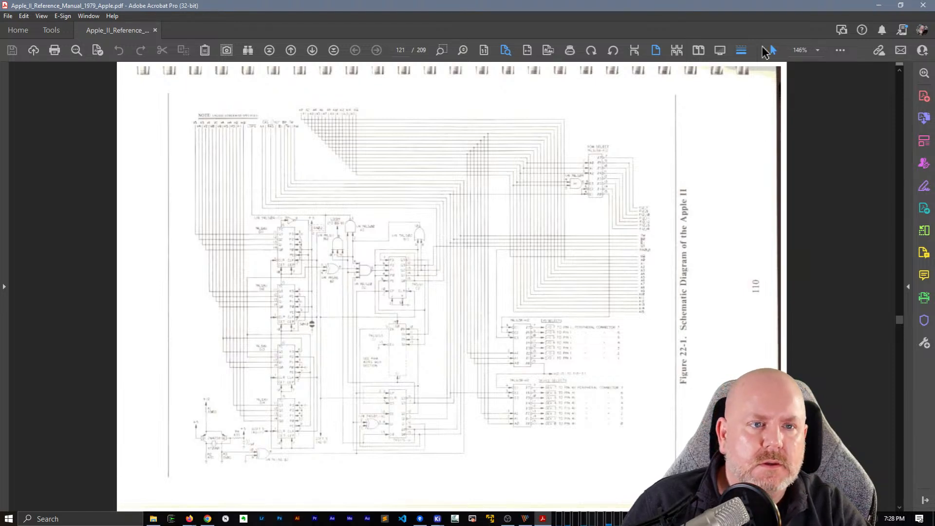
- Enlarge the Figure 22-1 schematic to 200% to check its legibility, and close the reference manual
{"action": "left_click", "coordinate": [818, 50]}
{"action": "left_click", "coordinate": [849, 164]}
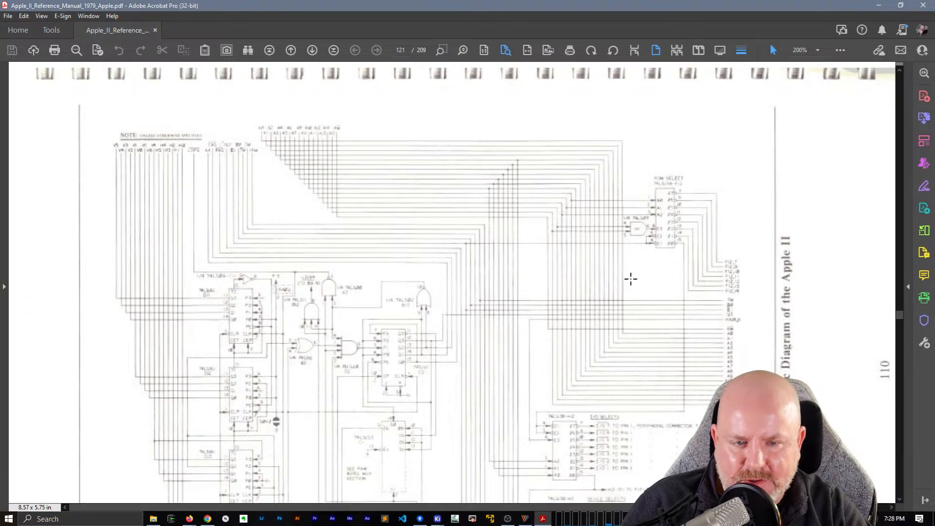
{"action": "left_click", "coordinate": [156, 32]}
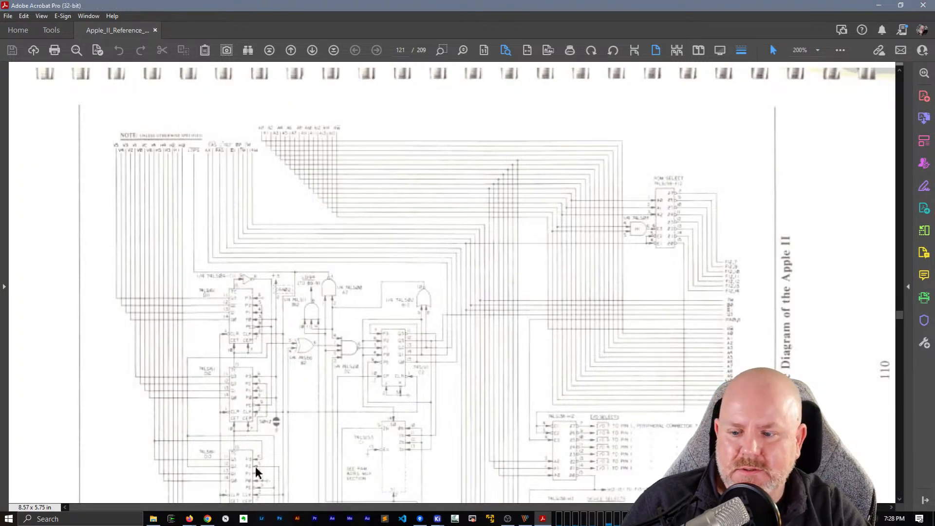
- Look through the Reference Documents folder and open the PDF of The Apple II Circuit Description
{"action": "left_click", "coordinate": [153, 519]}
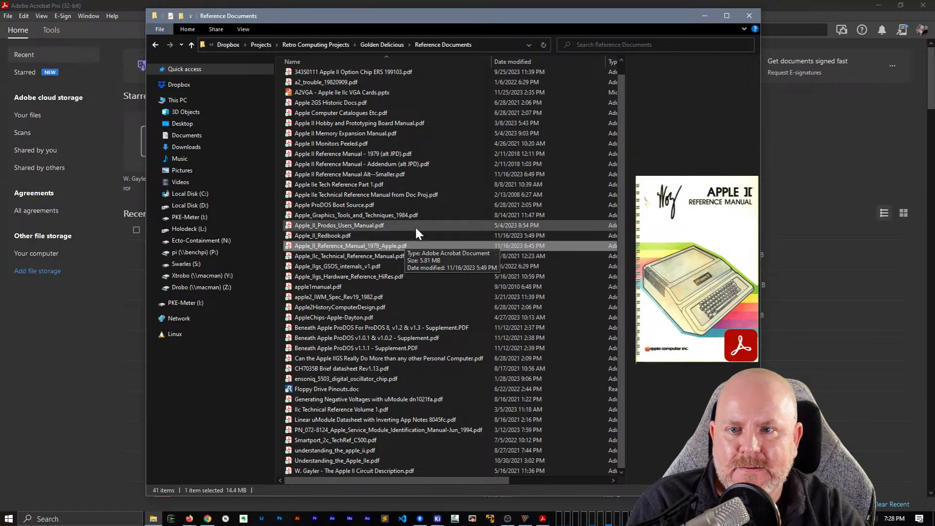
{"action": "scroll", "coordinate": [419, 263], "scroll_direction": "up", "scroll_amount": 1}
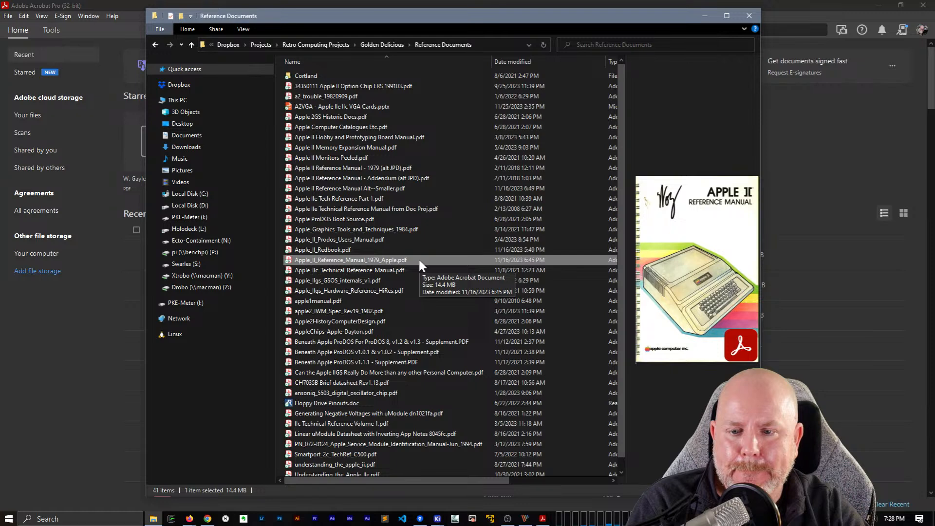
{"action": "left_click", "coordinate": [348, 333]}
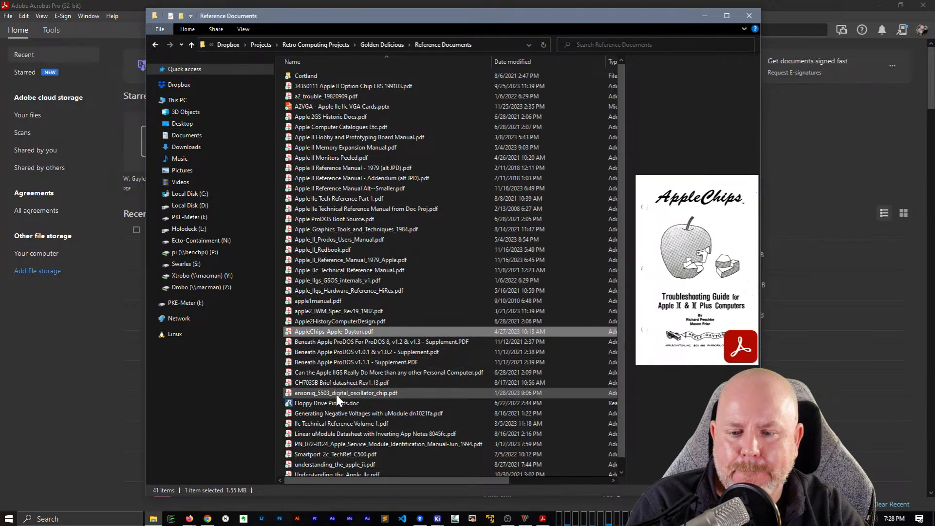
{"action": "scroll", "coordinate": [336, 395], "scroll_direction": "down", "scroll_amount": 1}
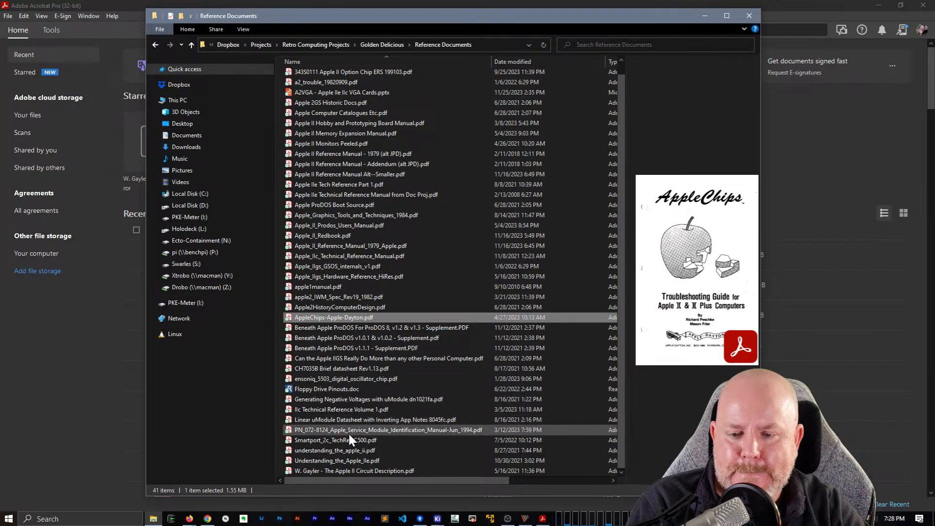
{"action": "left_click", "coordinate": [344, 452]}
{"action": "left_click", "coordinate": [347, 470]}
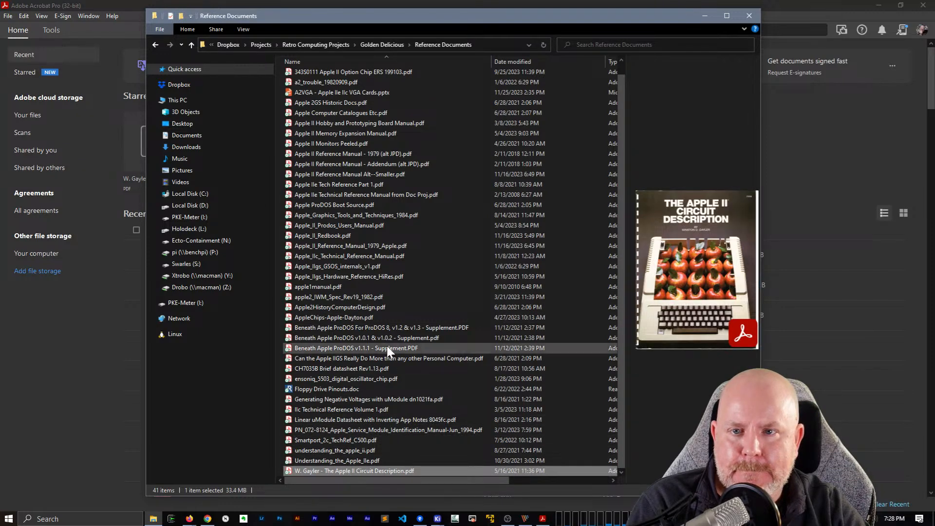
{"action": "double_click", "coordinate": [381, 472]}
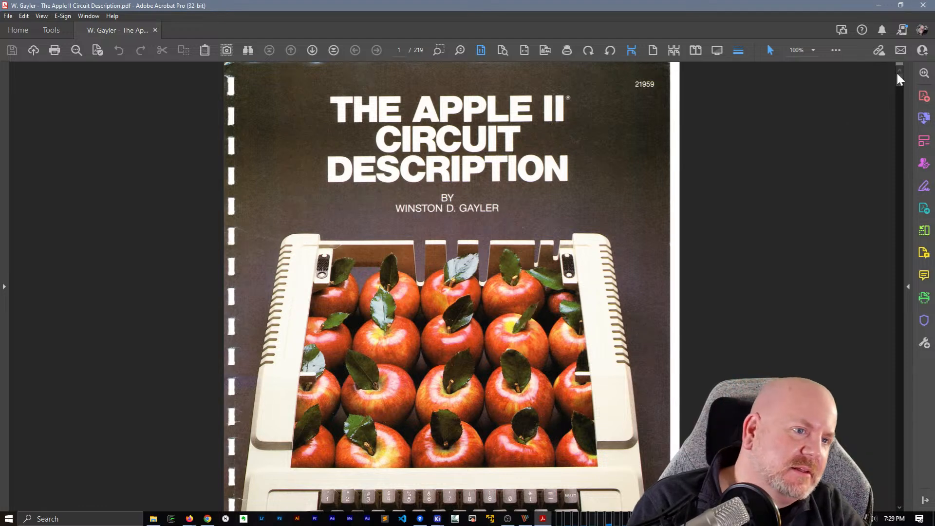
- Go to the schematics at the end of the book and view the Fig. C-23 power supply at 50% zoom
{"action": "left_click_drag", "start_coordinate": [901, 78], "coordinate": [899, 181]}
{"action": "left_click_drag", "start_coordinate": [887, 237], "coordinate": [893, 502]}
{"action": "scroll", "coordinate": [561, 350], "scroll_direction": "up", "scroll_amount": 12}
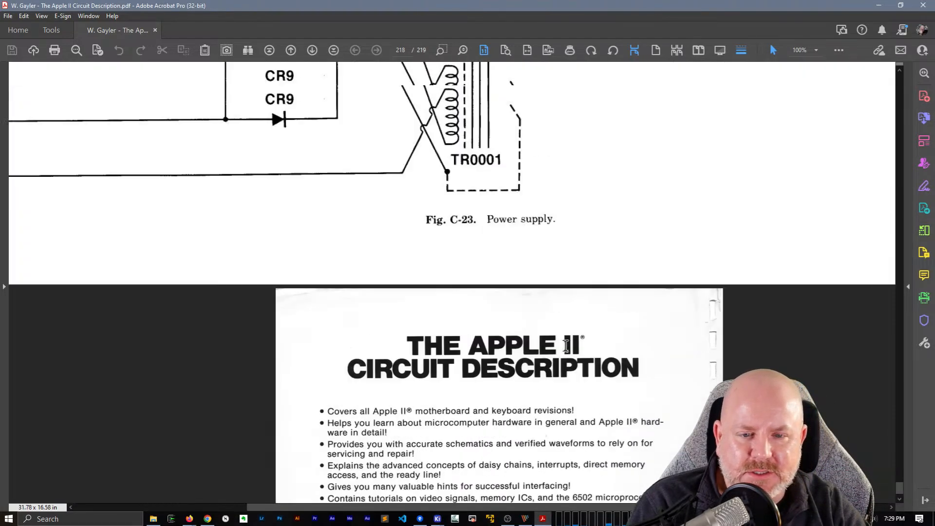
{"action": "scroll", "coordinate": [573, 345], "scroll_direction": "up", "scroll_amount": 5}
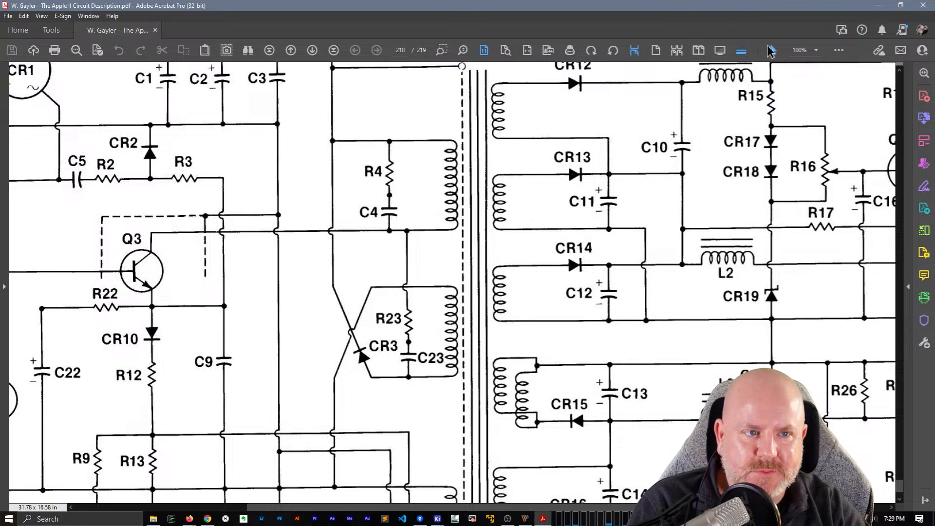
{"action": "left_click", "coordinate": [817, 50]}
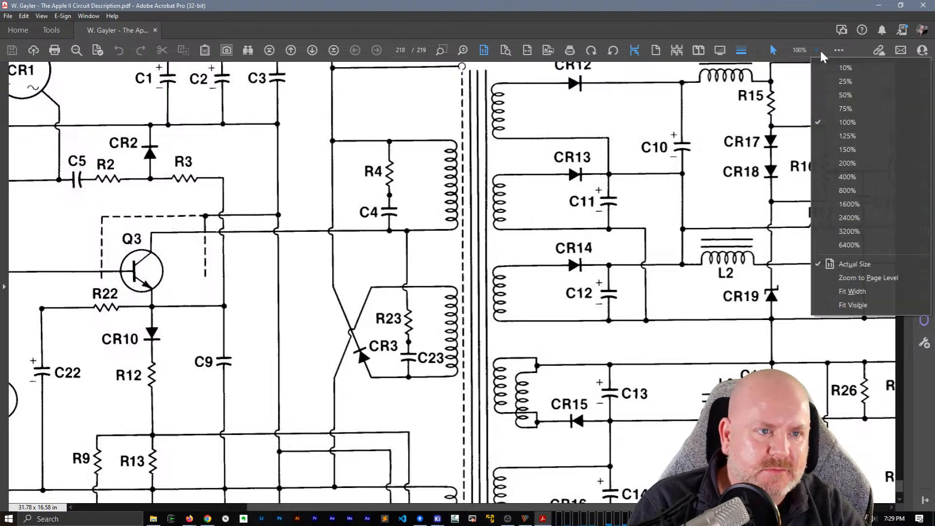
{"action": "left_click", "coordinate": [844, 93]}
{"action": "scroll", "coordinate": [526, 302], "scroll_direction": "up", "scroll_amount": 5}
{"action": "scroll", "coordinate": [526, 300], "scroll_direction": "down", "scroll_amount": 3}
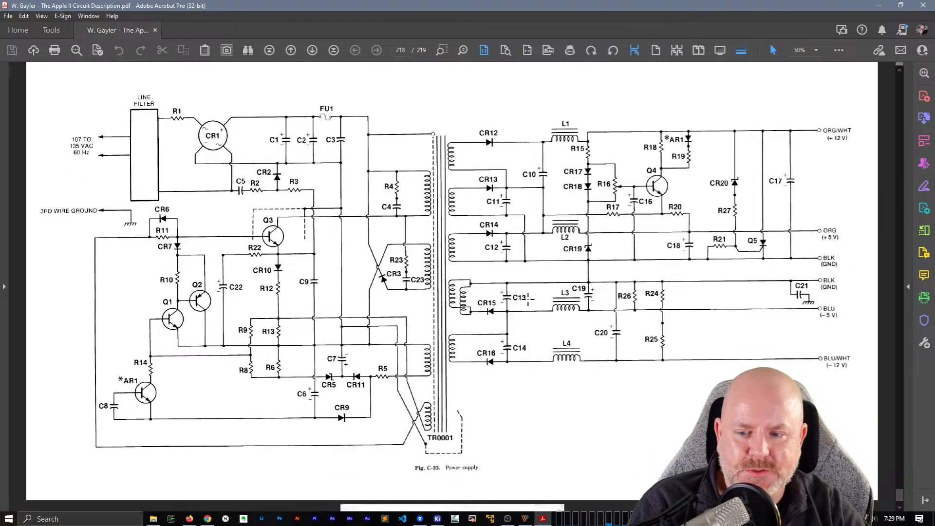
- Go back past the keyboard schematics in Figs. C-22 and C-21 and examine the Fig. C-20 video generator part 2 (RFI)
{"action": "scroll", "coordinate": [528, 298], "scroll_direction": "up", "scroll_amount": 4}
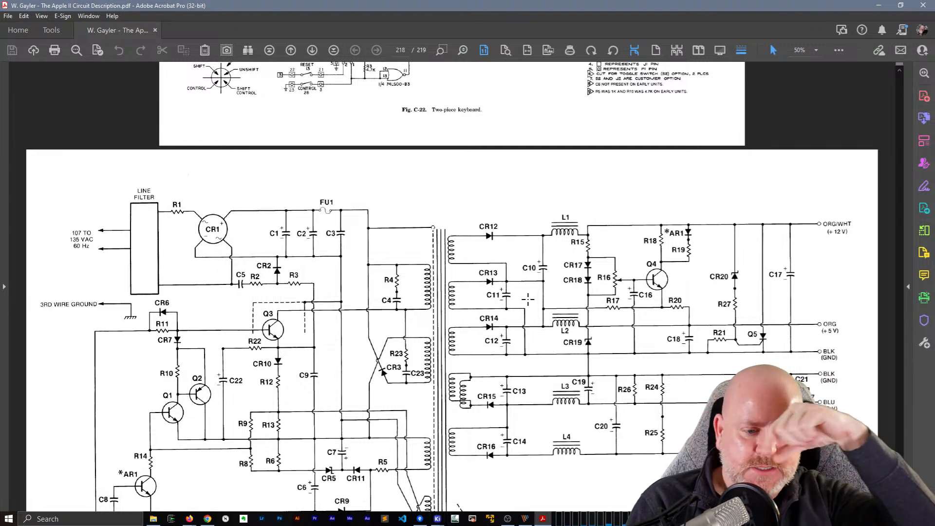
{"action": "scroll", "coordinate": [524, 279], "scroll_direction": "up", "scroll_amount": 20}
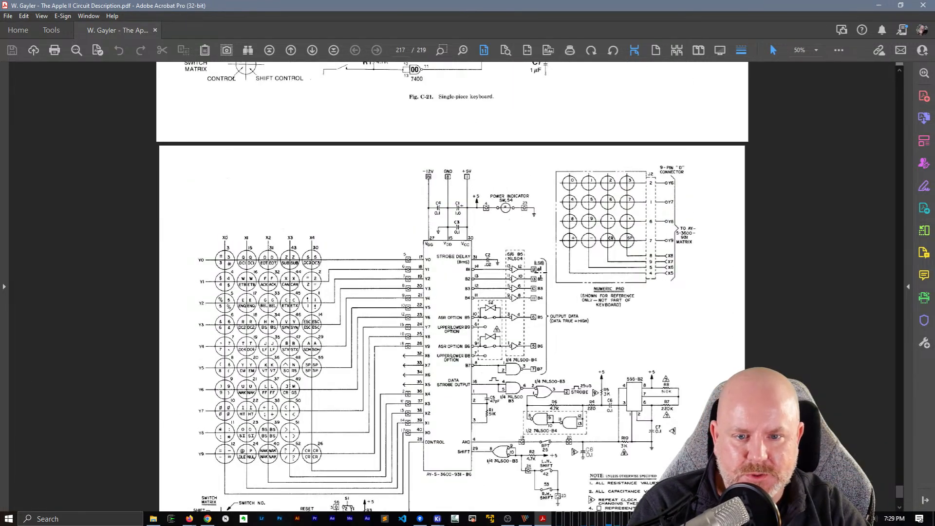
{"action": "scroll", "coordinate": [452, 287], "scroll_direction": "up", "scroll_amount": 10}
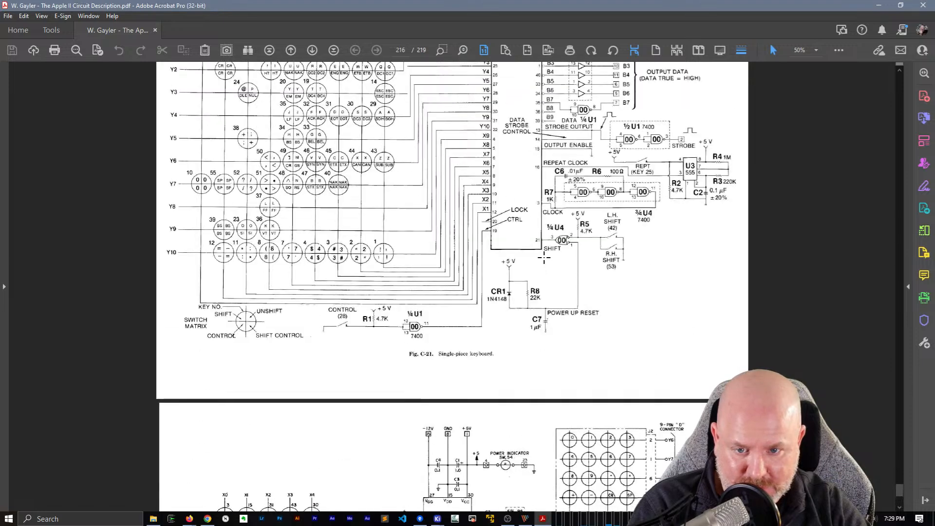
{"action": "scroll", "coordinate": [560, 273], "scroll_direction": "up", "scroll_amount": 10}
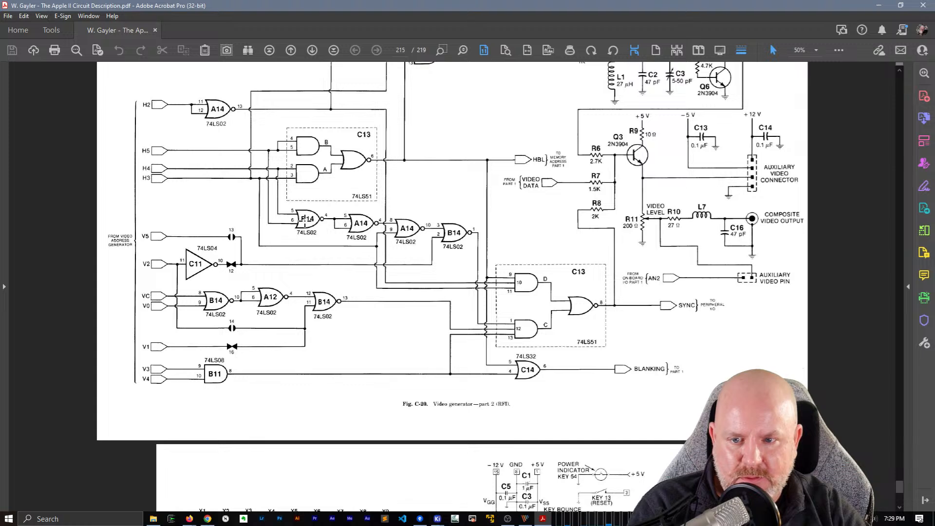
{"action": "scroll", "coordinate": [306, 222], "scroll_direction": "up", "scroll_amount": 1}
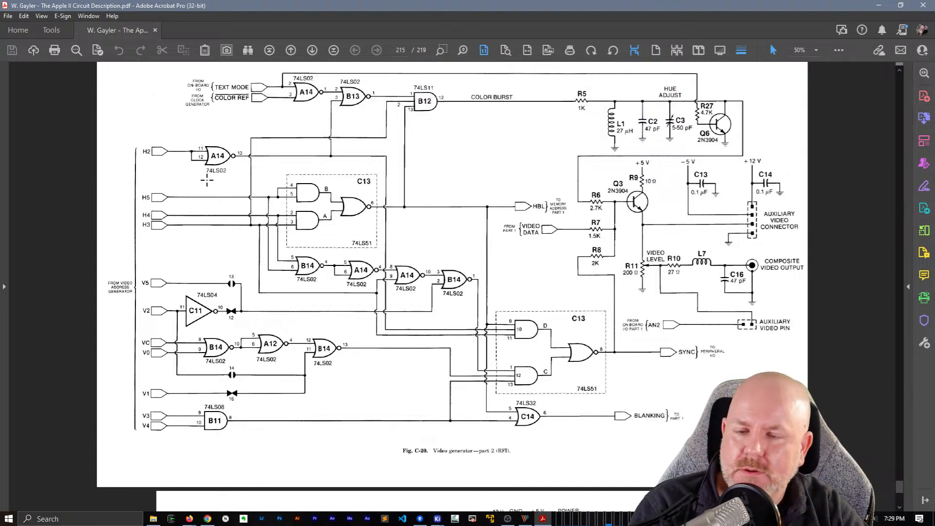
{"action": "scroll", "coordinate": [449, 501], "scroll_direction": "up", "scroll_amount": 1}
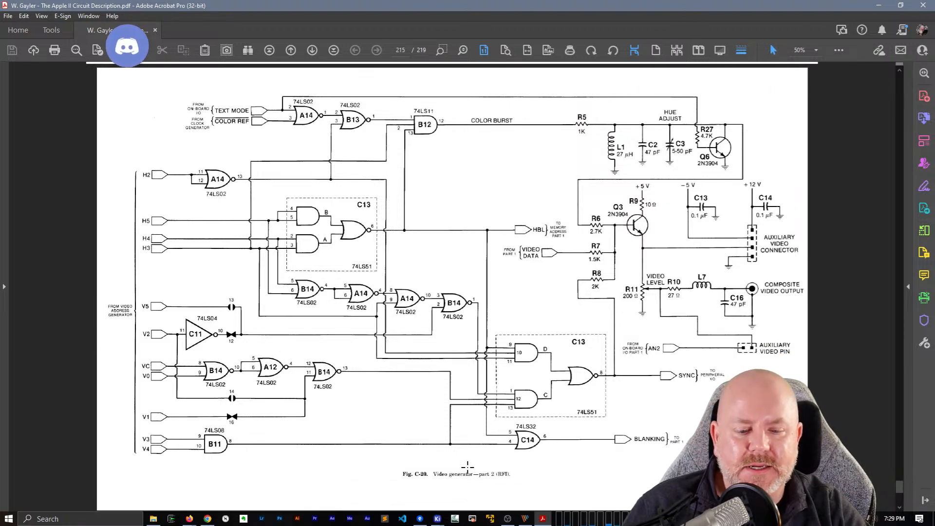
{"action": "scroll", "coordinate": [535, 434], "scroll_direction": "up", "scroll_amount": 7}
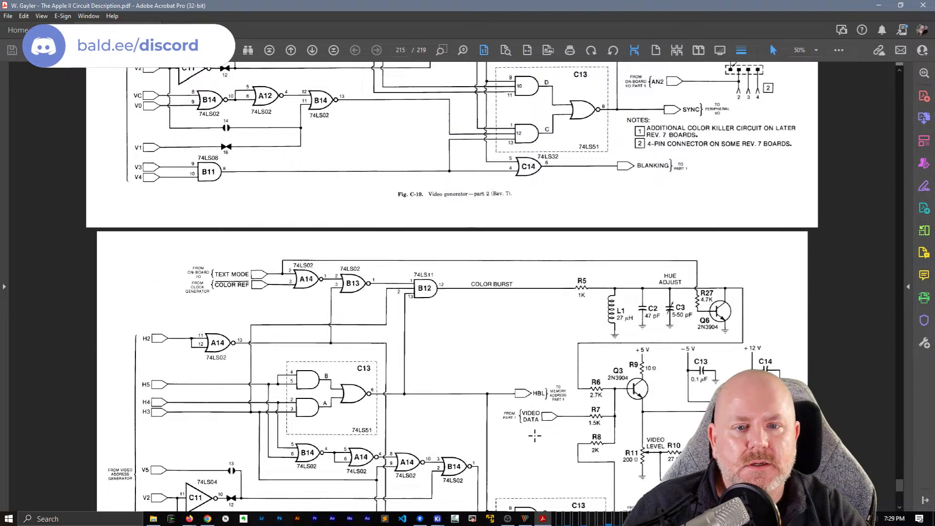
- Compare the video generator part 2 schematics from Fig. C-20 back to Fig. C-17, and return to Fig. C-18 (Rev. 1)
{"action": "scroll", "coordinate": [535, 436], "scroll_direction": "down", "scroll_amount": 8}
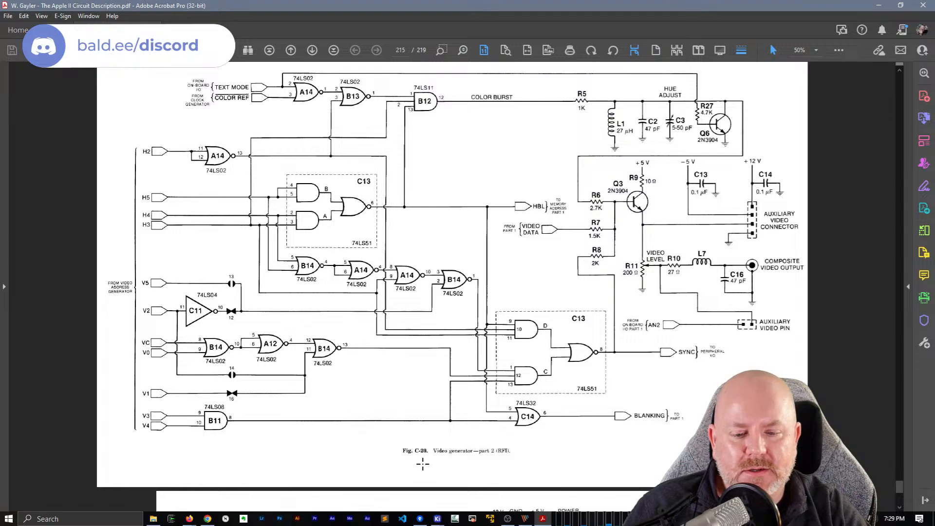
{"action": "scroll", "coordinate": [499, 432], "scroll_direction": "up", "scroll_amount": 17}
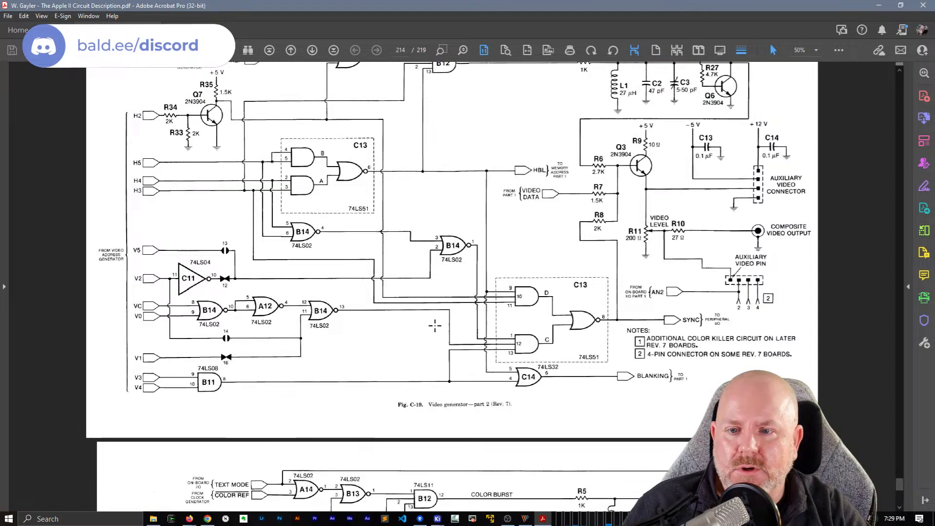
{"action": "scroll", "coordinate": [435, 325], "scroll_direction": "up", "scroll_amount": 13}
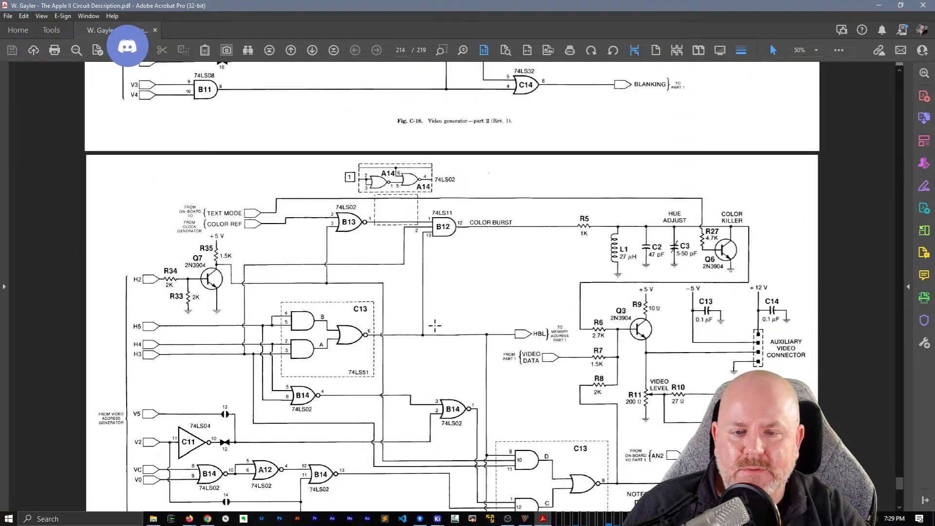
{"action": "scroll", "coordinate": [435, 321], "scroll_direction": "up", "scroll_amount": 11}
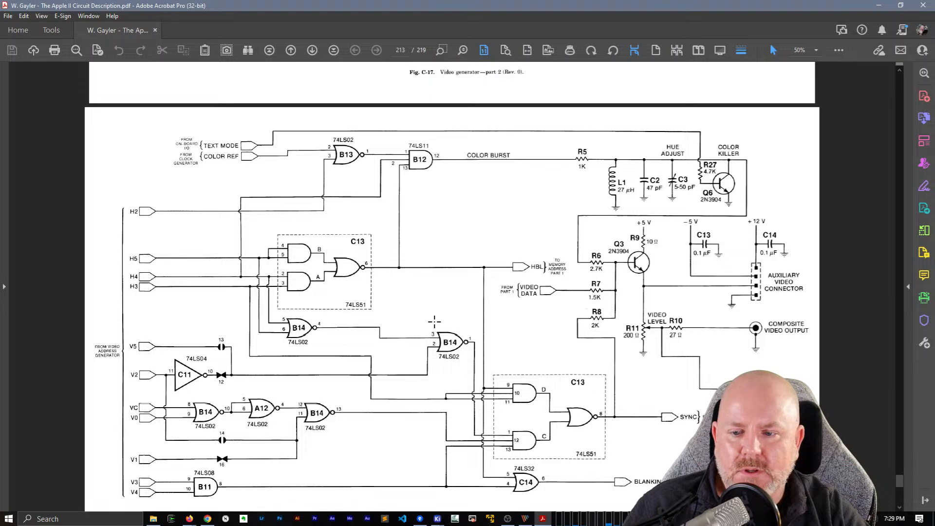
{"action": "scroll", "coordinate": [434, 321], "scroll_direction": "down", "scroll_amount": 5}
{"action": "scroll", "coordinate": [434, 322], "scroll_direction": "up", "scroll_amount": 14}
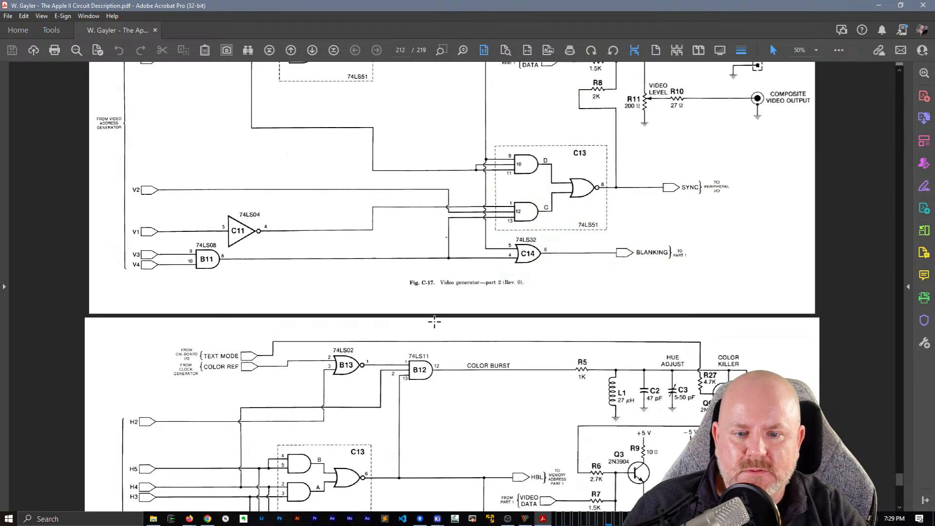
{"action": "scroll", "coordinate": [435, 321], "scroll_direction": "up", "scroll_amount": 10}
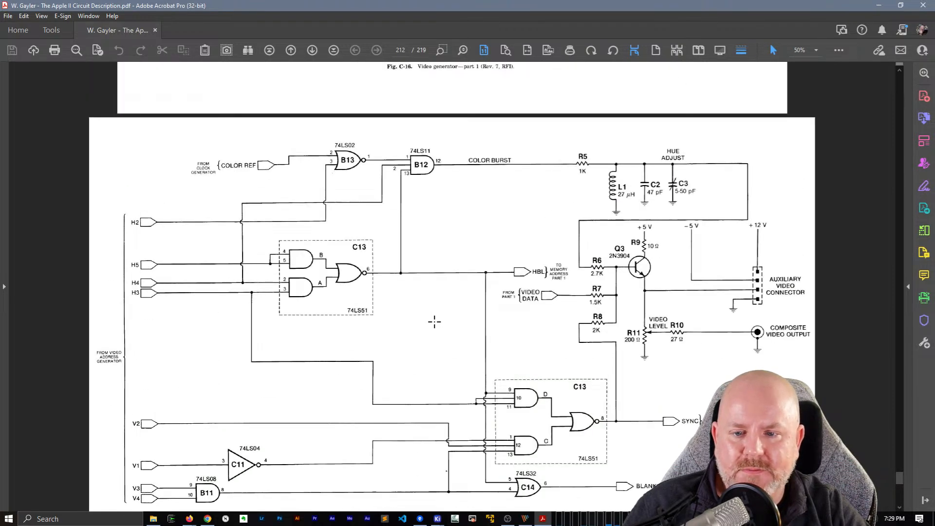
{"action": "scroll", "coordinate": [434, 322], "scroll_direction": "down", "scroll_amount": 3}
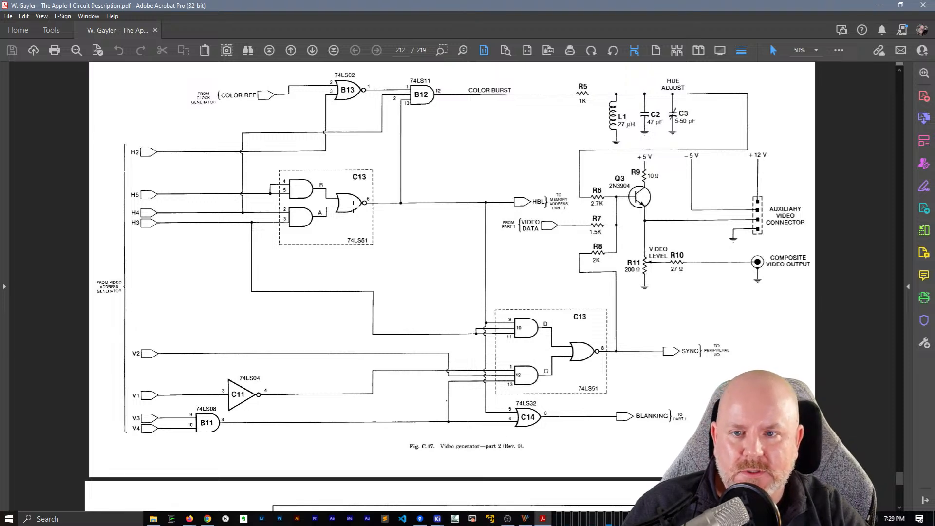
{"action": "scroll", "coordinate": [526, 324], "scroll_direction": "down", "scroll_amount": 20}
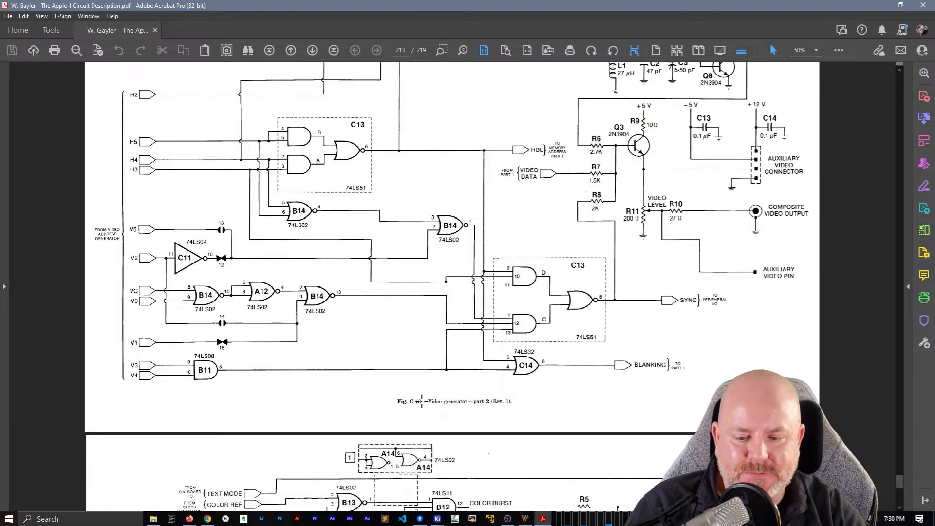
- Switch to the KiCad Video Gen schematic, place its window beside the Fig. C-18 schematic, and close the Electrical Rules Checker
{"action": "mouse_move", "coordinate": [438, 519]}
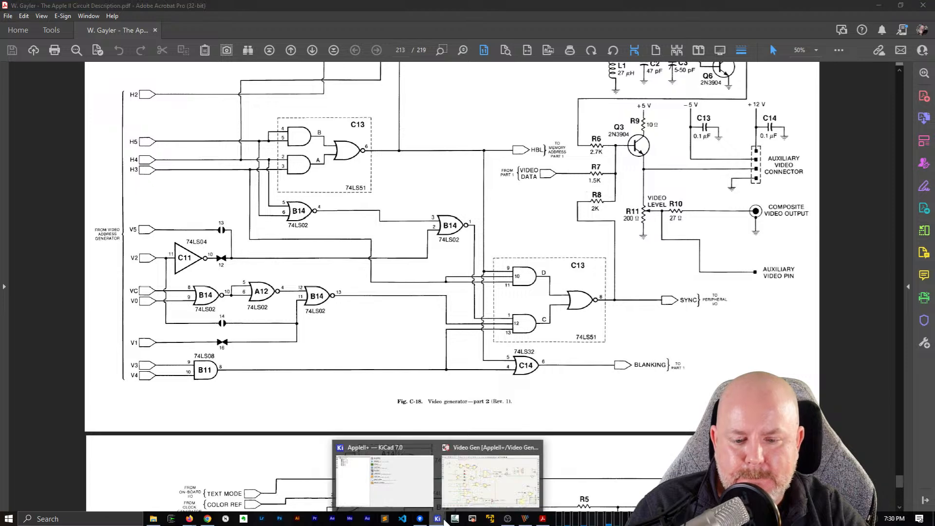
{"action": "left_click", "coordinate": [477, 498]}
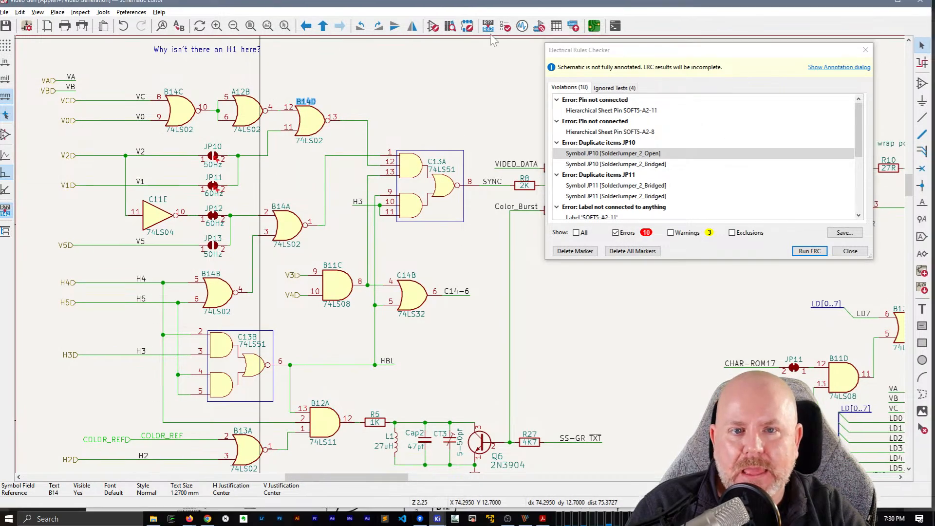
{"action": "left_click", "coordinate": [901, 6]}
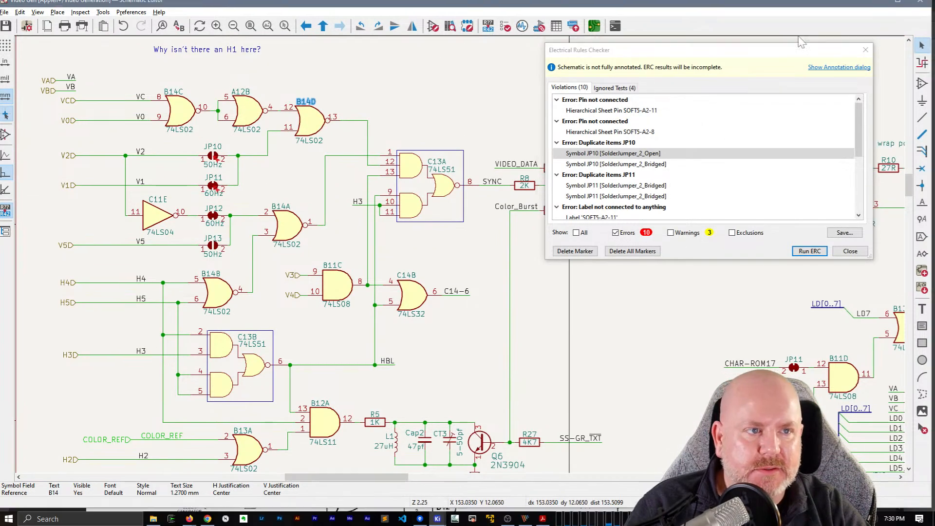
{"action": "left_click_drag", "start_coordinate": [246, 9], "coordinate": [604, 59]}
{"action": "left_click_drag", "start_coordinate": [704, 51], "coordinate": [773, 27]}
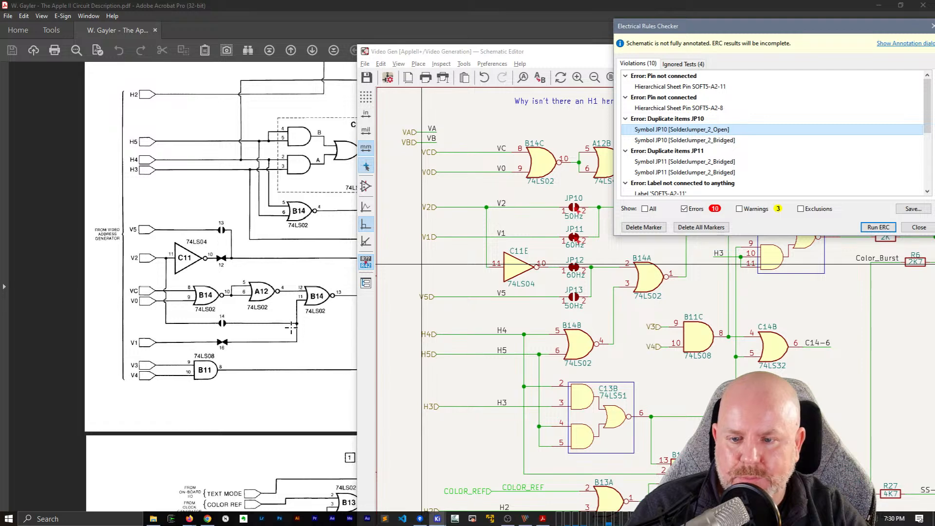
{"action": "left_click", "coordinate": [919, 227]}
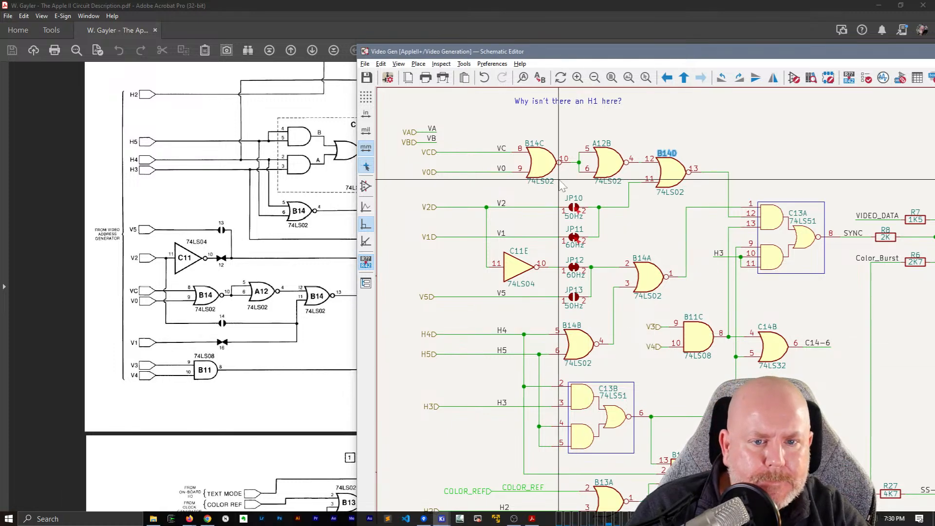
- Change the reference of the 50Hz solder jumper on the V2 line from JP10 to JP14, matching Fig. C-18
{"action": "middle_click_drag", "start_coordinate": [649, 235], "coordinate": [616, 216]}
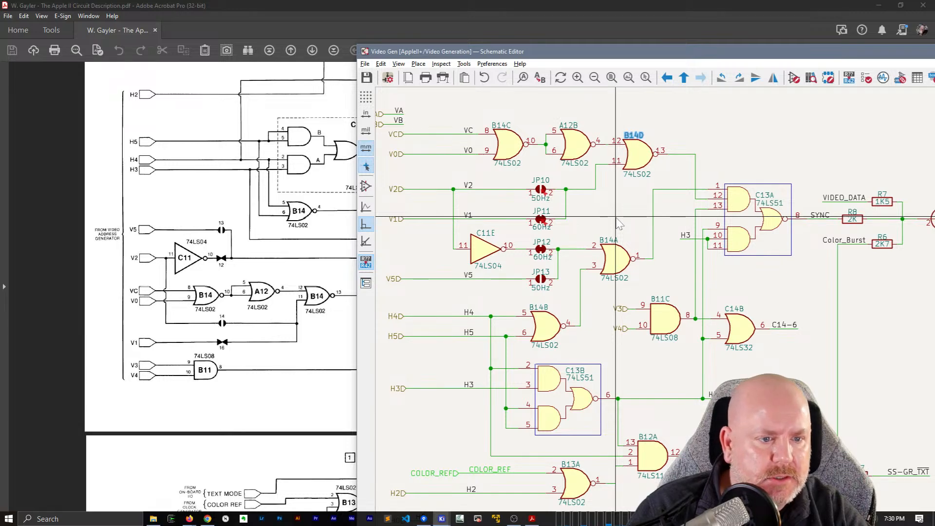
{"action": "left_click", "coordinate": [615, 188]}
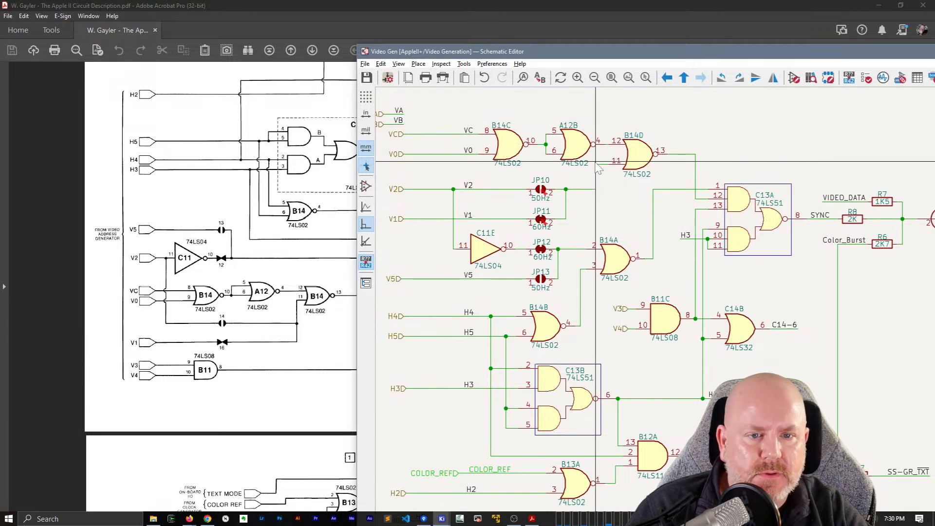
{"action": "left_click", "coordinate": [595, 162]}
{"action": "left_click", "coordinate": [541, 184]}
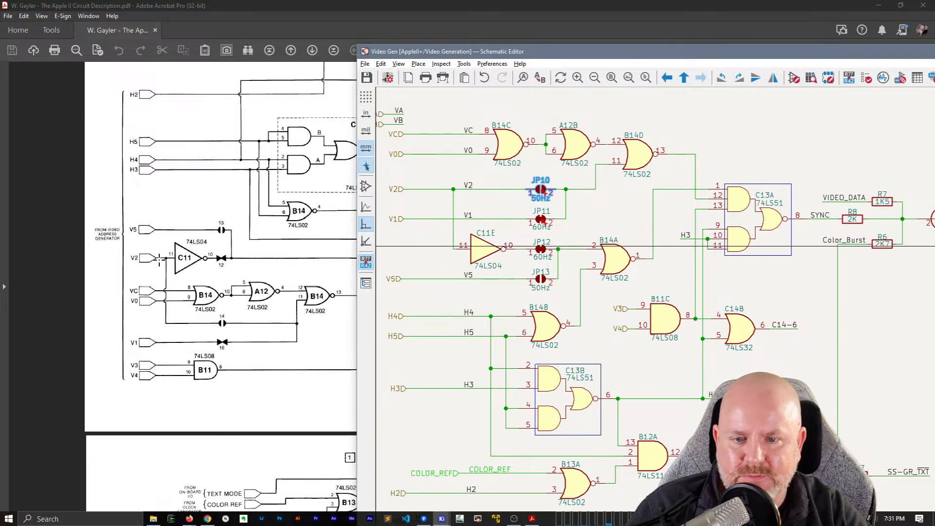
{"action": "left_click", "coordinate": [541, 178]}
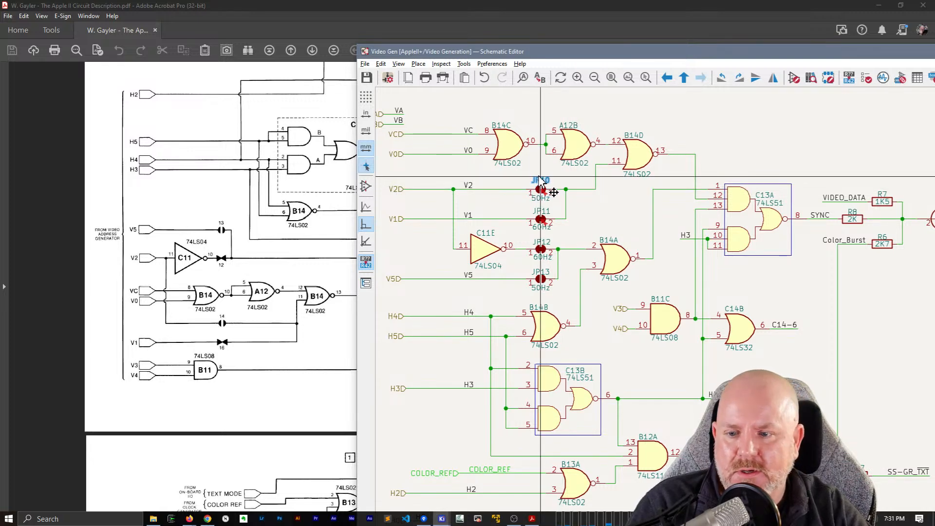
{"action": "double_click", "coordinate": [542, 180]}
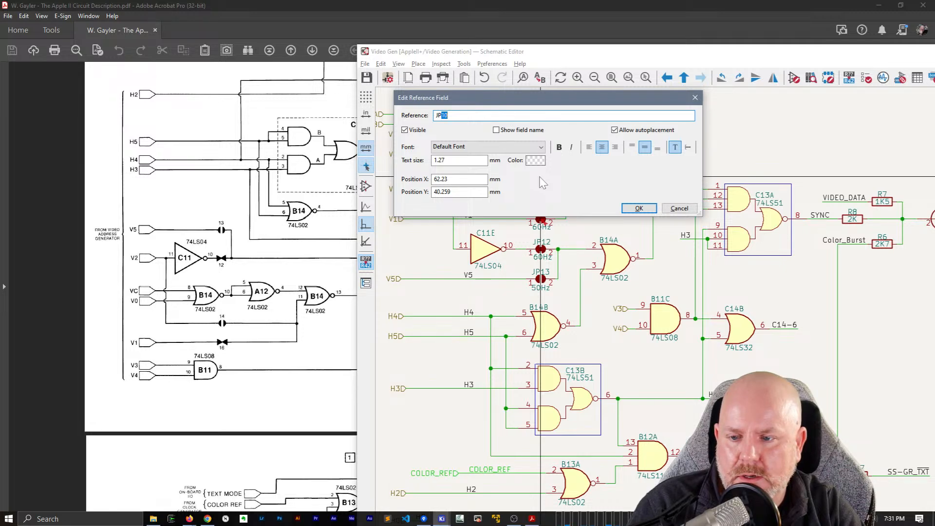
{"action": "type", "text": "14"}
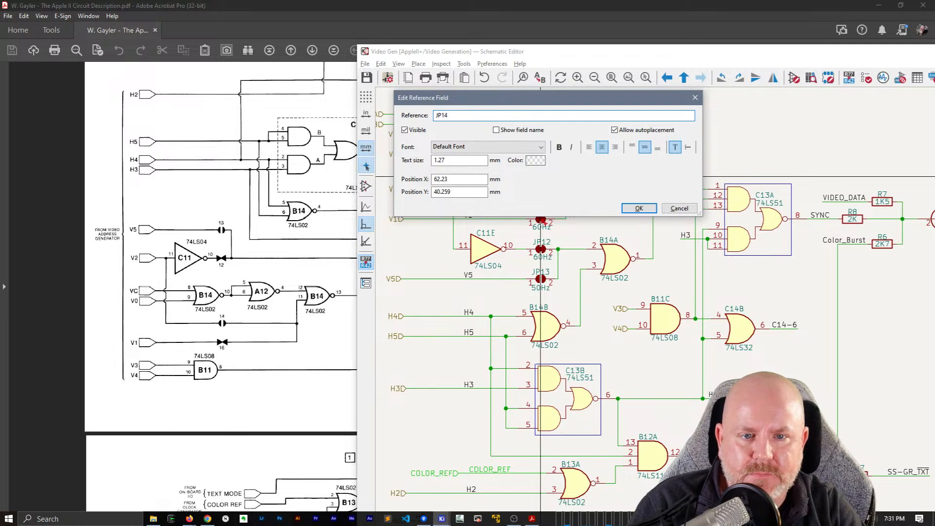
{"action": "key", "text": "Return"}
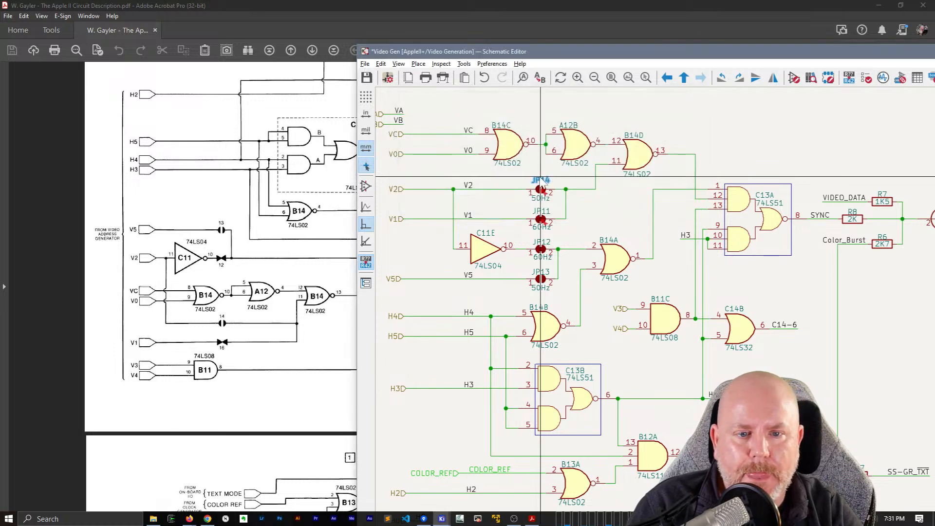
- Change the reference of the 60Hz solder jumper on the V1 line to JP16
{"action": "left_click", "coordinate": [540, 220]}
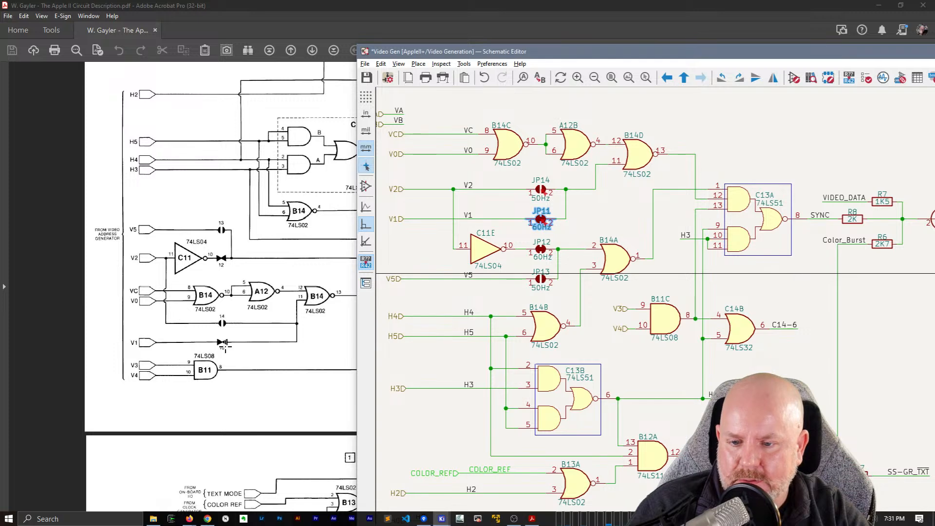
{"action": "double_click", "coordinate": [546, 211]}
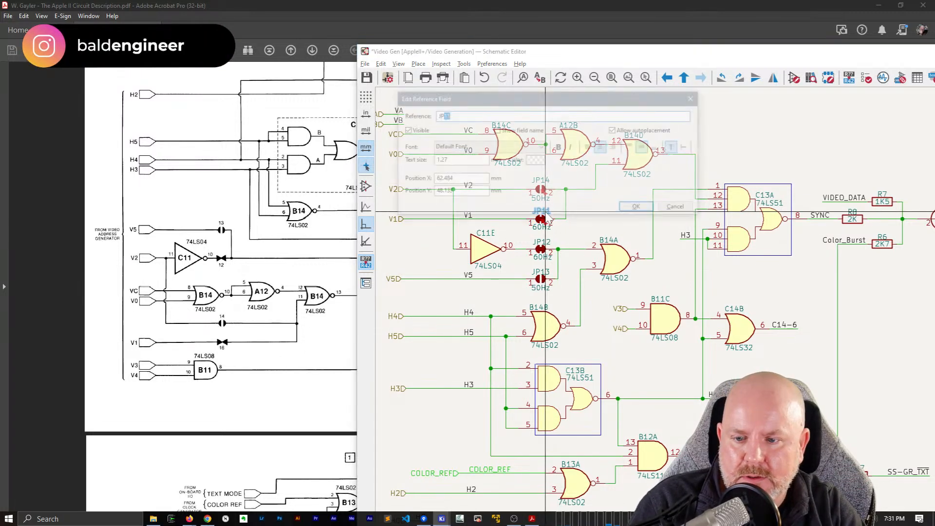
{"action": "type", "text": "16"}
{"action": "key", "text": "Return"}
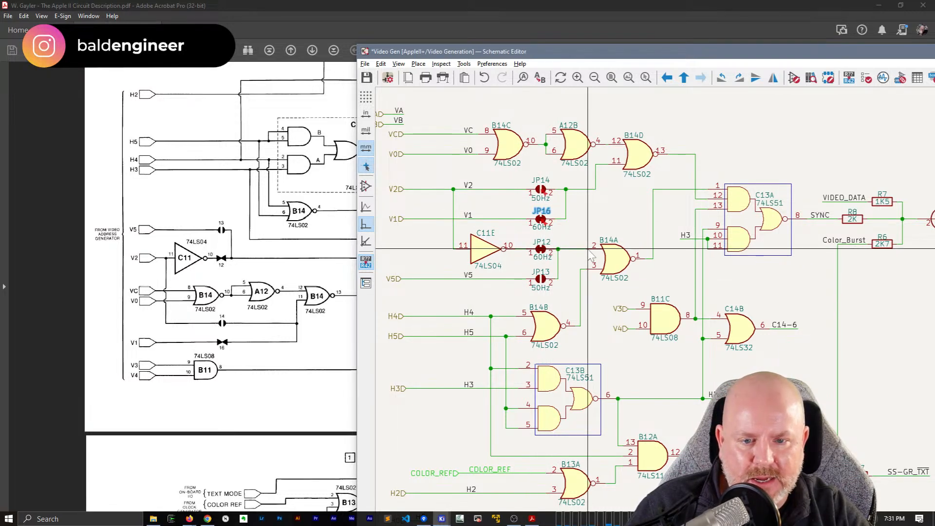
- Check the full Fig. C-18 schematic in the PDF, return to the Video Gen sheet, and save the schematic
{"action": "left_click", "coordinate": [284, 266]}
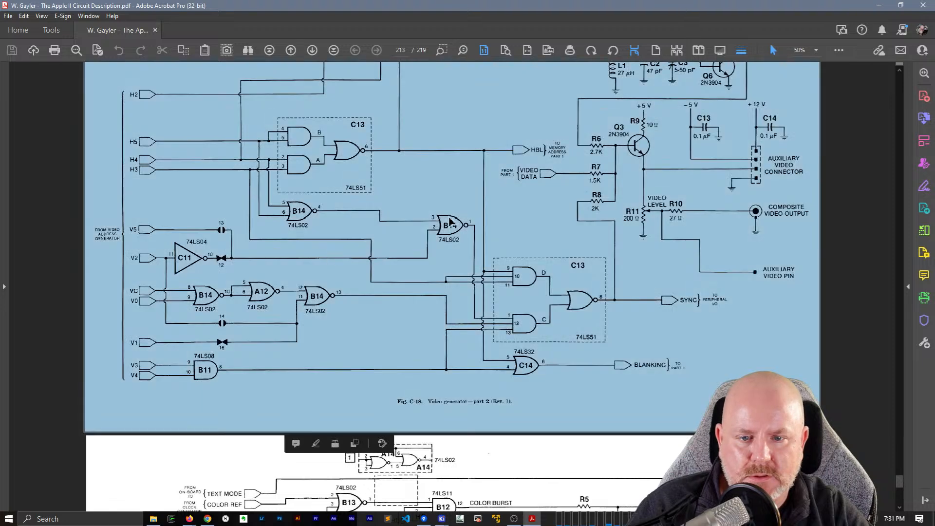
{"action": "key", "text": "alt+Tab"}
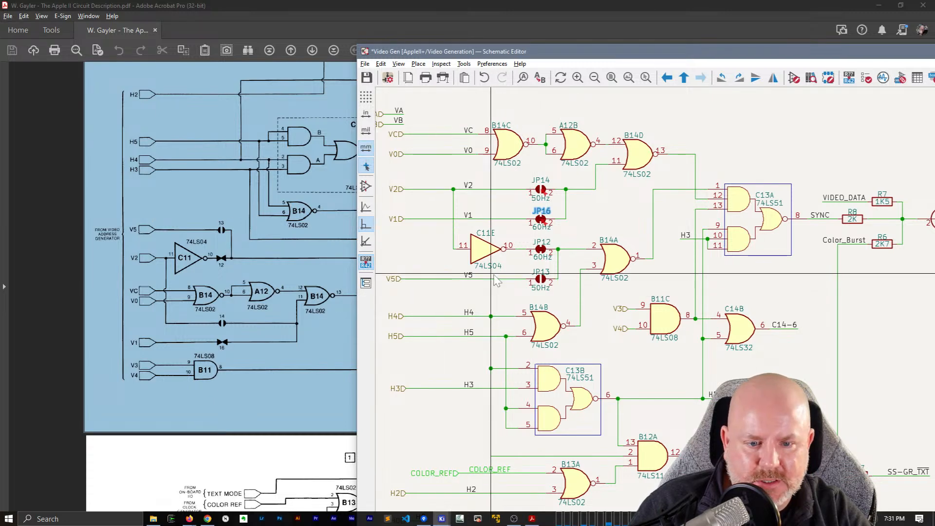
{"action": "scroll", "coordinate": [633, 341], "scroll_direction": "down", "scroll_amount": 4}
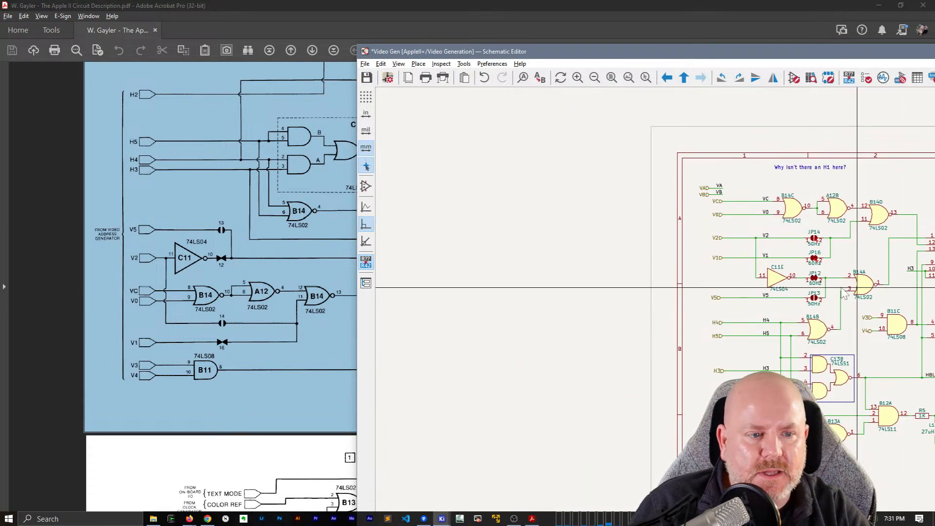
{"action": "key", "text": "ctrl+s"}
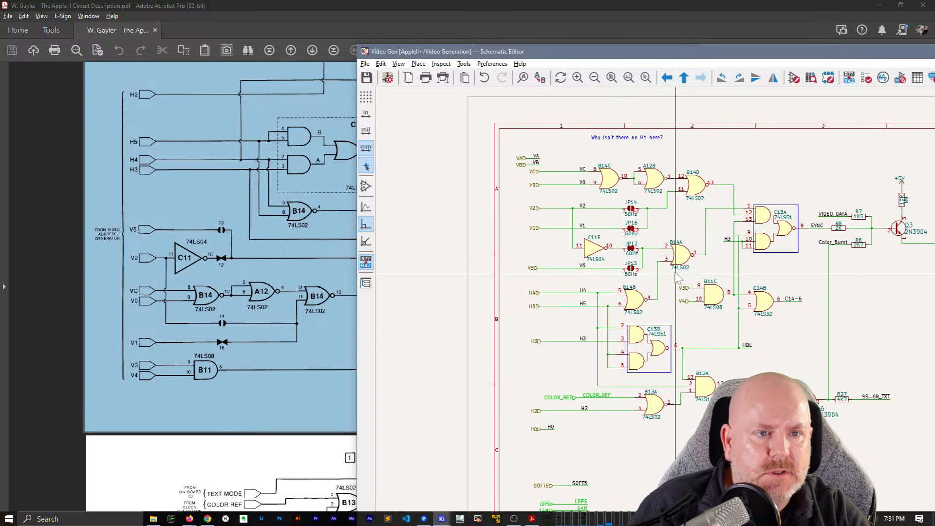
- Rerun the electrical rules check on the schematic, review the violations, and close the checker
{"action": "left_click", "coordinate": [866, 77]}
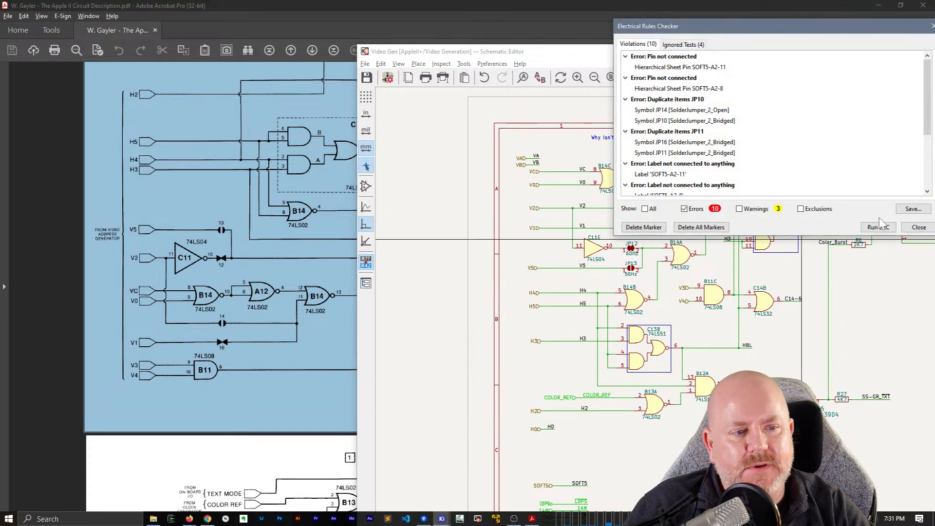
{"action": "left_click", "coordinate": [878, 227]}
{"action": "left_click_drag", "start_coordinate": [714, 27], "coordinate": [587, 21]}
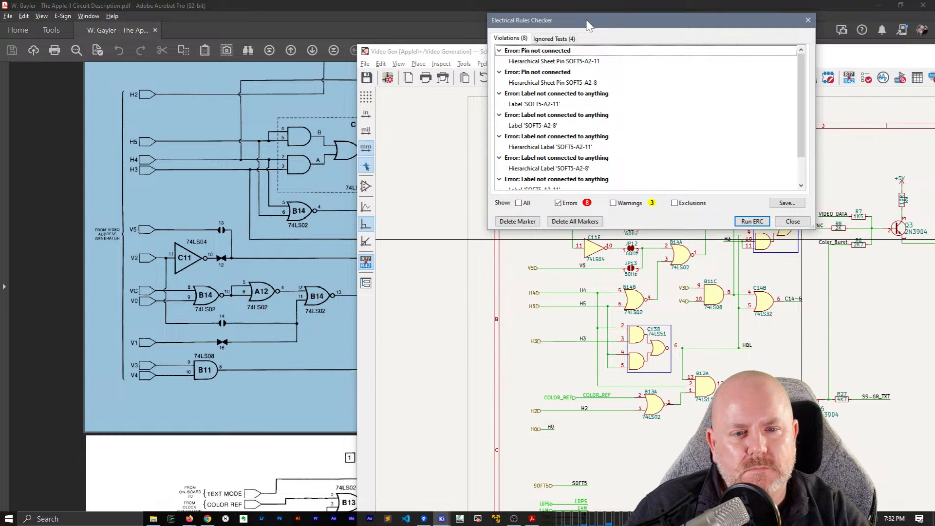
{"action": "left_click", "coordinate": [792, 221]}
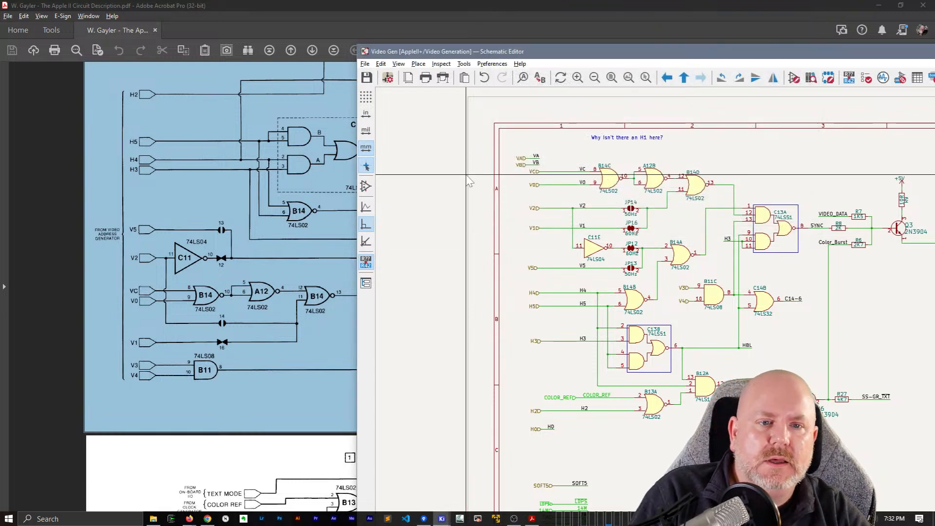
- Start a text note reading '"The Apple II Circuit Description" shows multiple versions of this part of the schematic.'
{"action": "key", "text": "t"}
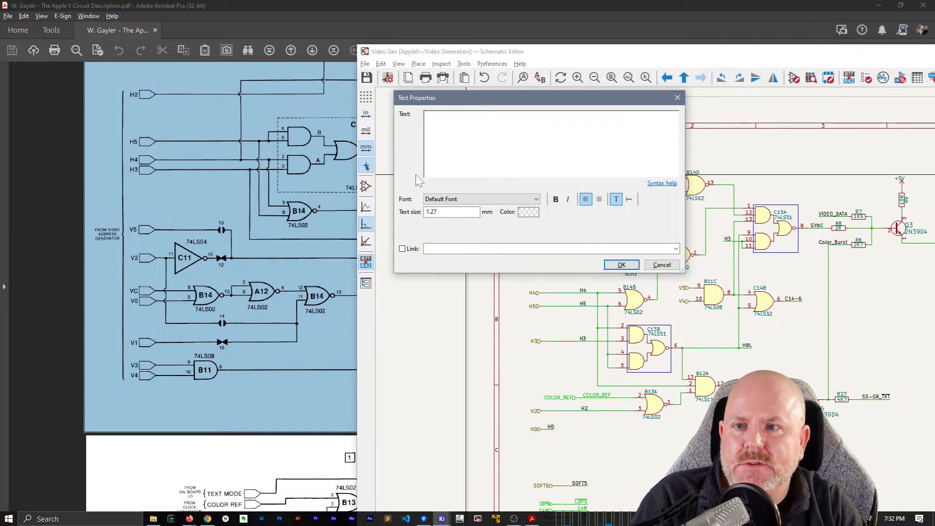
{"action": "type", "text": "\"The App"}
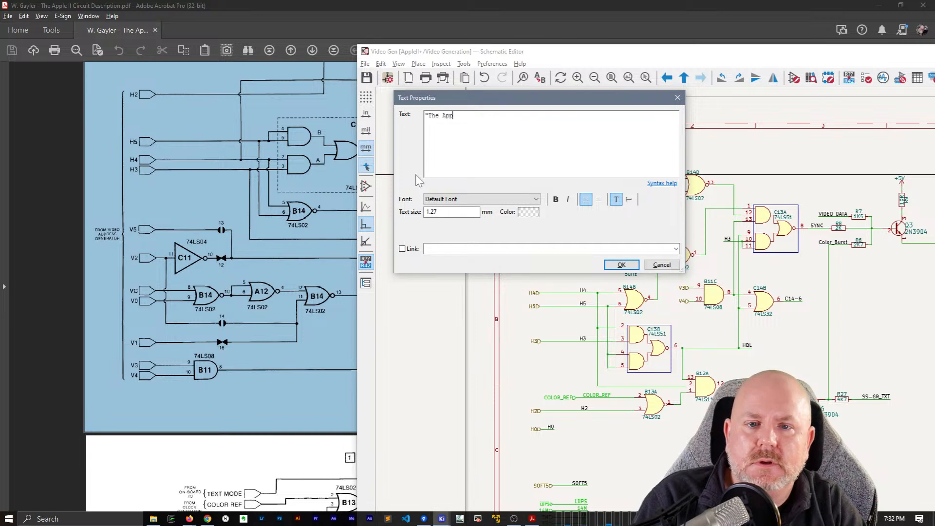
{"action": "type", "text": "le II Circuit Desc"}
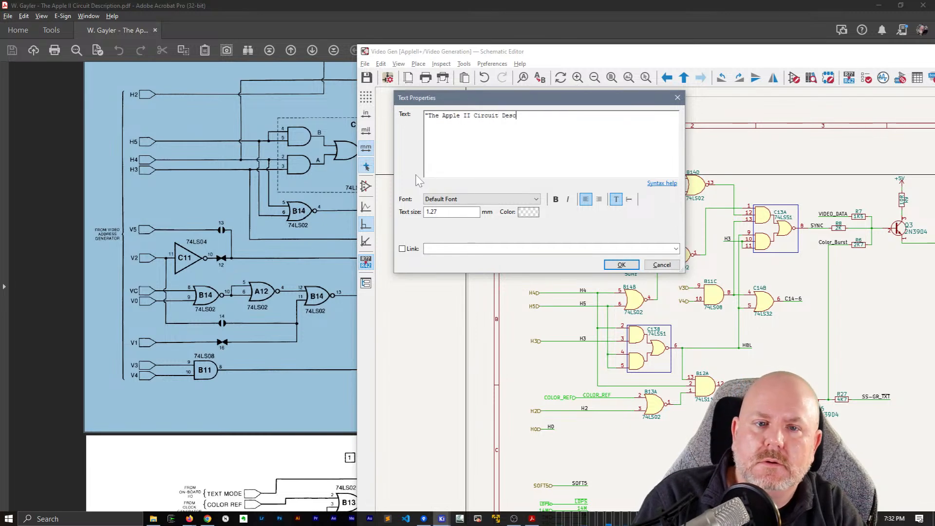
{"action": "type", "text": "ription\" shows mul"}
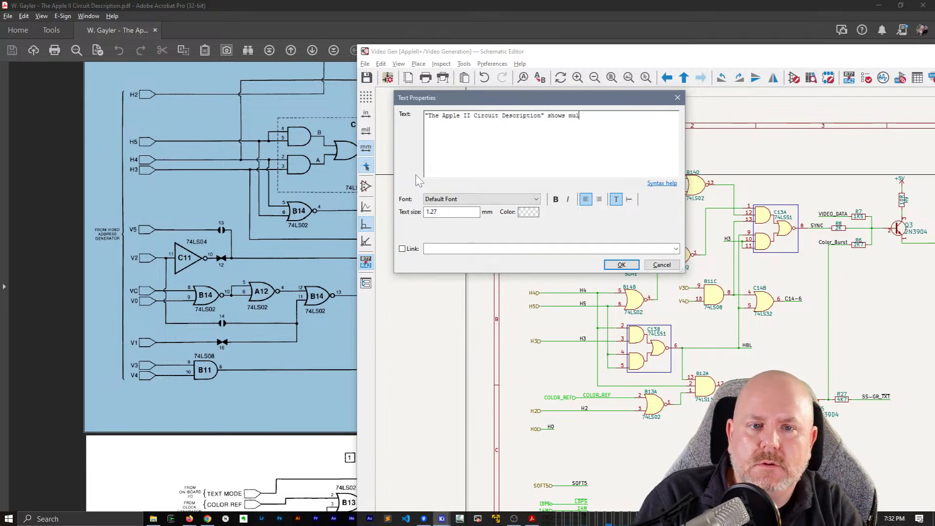
{"action": "type", "text": "tiple versions of"}
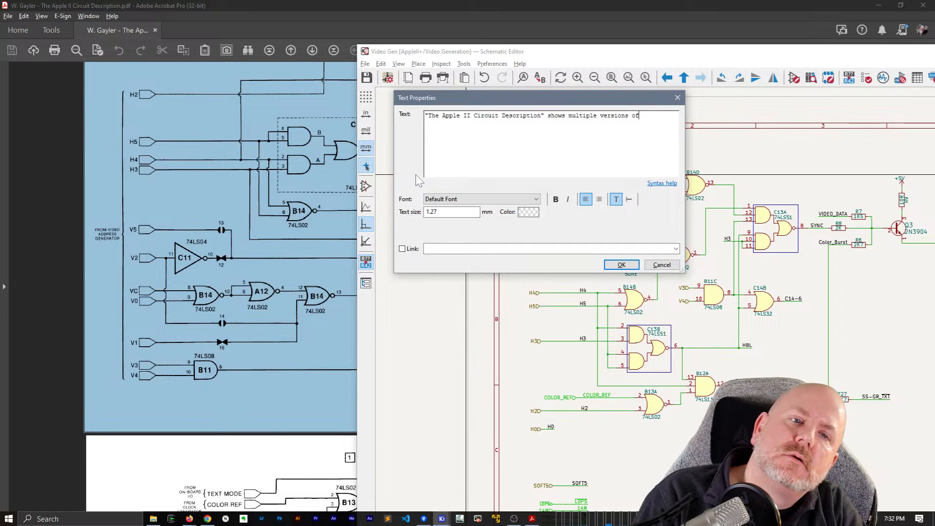
{"action": "type", "text": " this part of the s"}
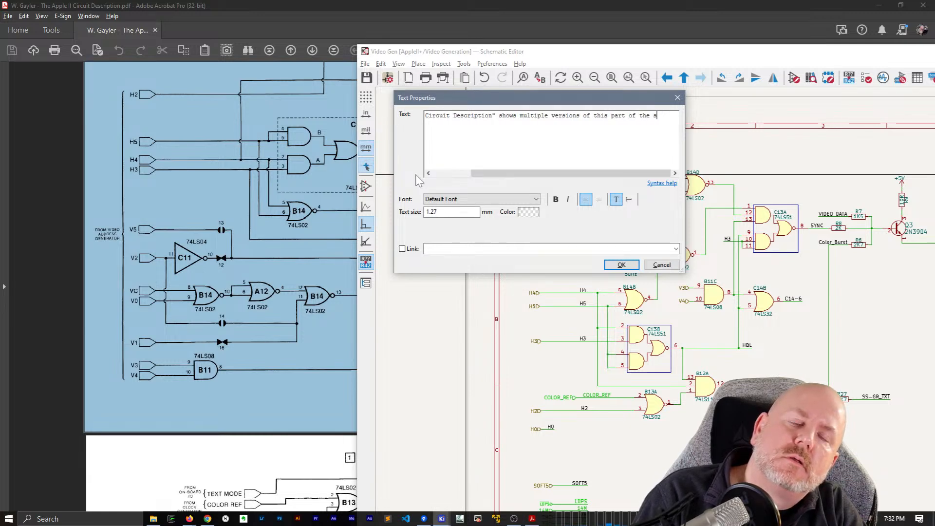
{"action": "type", "text": "hematic."}
{"action": "key", "text": "Return"}
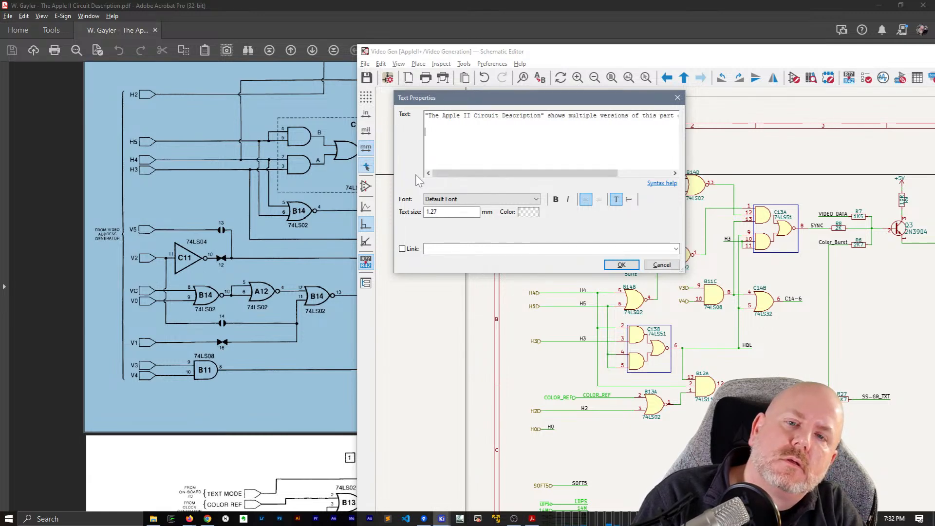
- Add the line 'V0 is much different than V1 and later.' below the note's first sentence, separated by a blank line
{"action": "type", "text": "V0 does not have"}
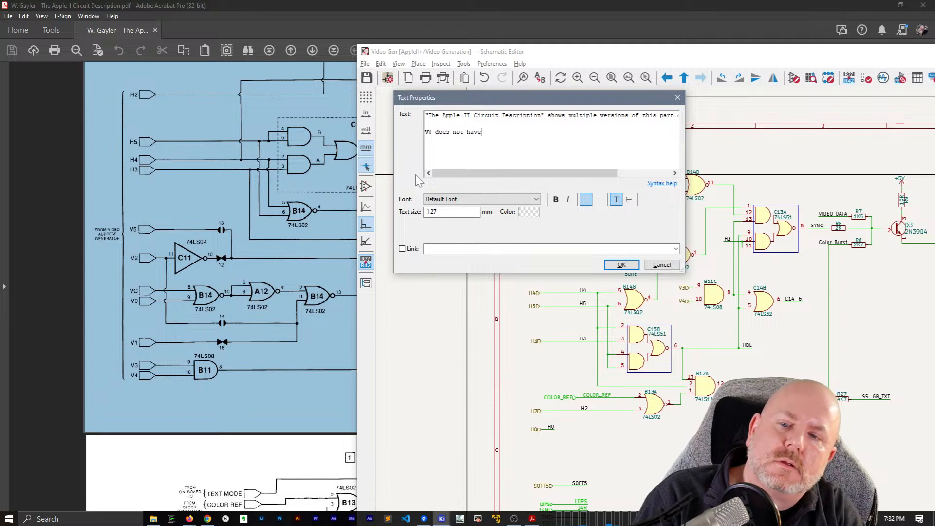
{"action": "key", "text": "BackSpace"}
{"action": "key", "text": "BackSpace"}
{"action": "key", "text": "BackSpace"}
{"action": "key", "text": "BackSpace"}
{"action": "key", "text": "BackSpace"}
{"action": "key", "text": "BackSpace"}
{"action": "key", "text": "BackSpace"}
{"action": "key", "text": "BackSpace"}
{"action": "key", "text": "BackSpace"}
{"action": "key", "text": "BackSpace"}
{"action": "key", "text": "BackSpace"}
{"action": "key", "text": "BackSpace"}
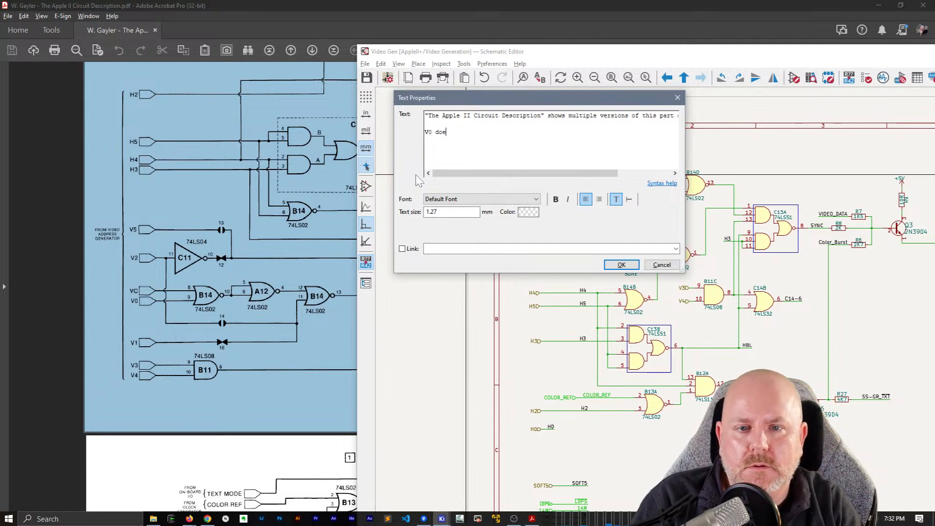
{"action": "type", "text": "is much idffe"}
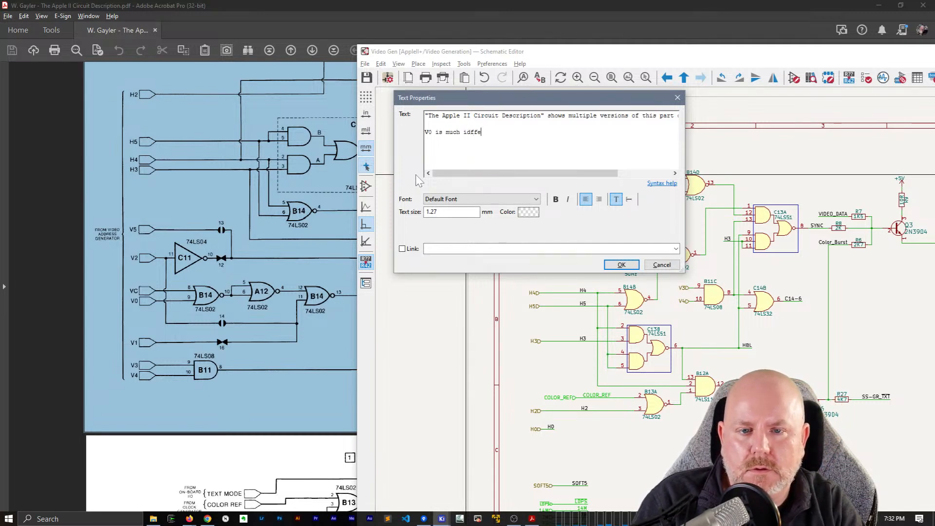
{"action": "key", "text": "BackSpace"}
{"action": "key", "text": "BackSpace"}
{"action": "key", "text": "BackSpace"}
{"action": "key", "text": "BackSpace"}
{"action": "key", "text": "BackSpace"}
{"action": "type", "text": "different t"}
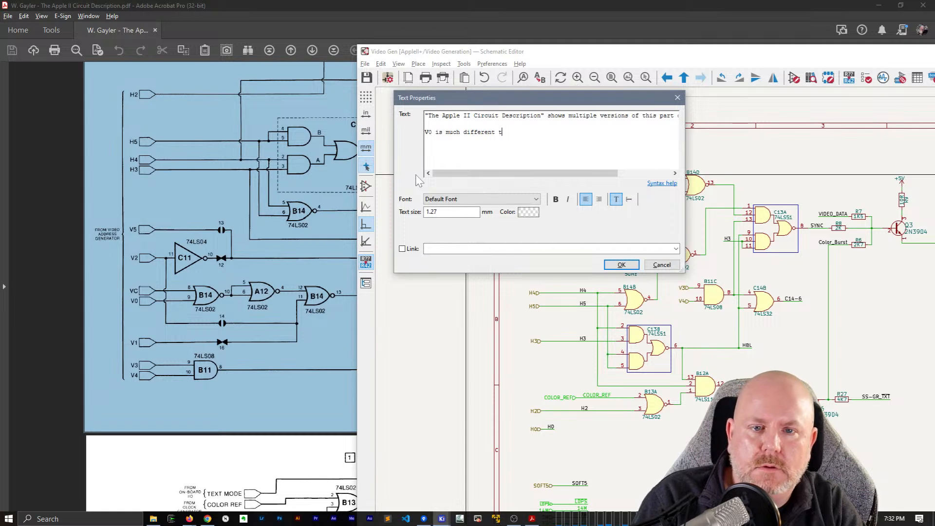
{"action": "type", "text": "han V1 and later."}
- Break the note's first sentence onto a second line after the word 'multiple'
{"action": "key", "text": "Up"}
{"action": "key", "text": "Up"}
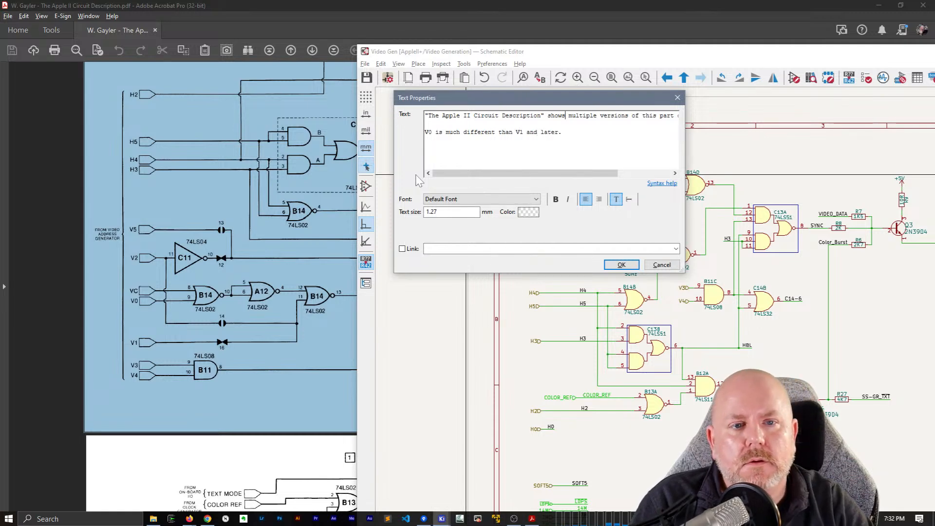
{"action": "key", "text": "Right"}
{"action": "key", "text": "Right"}
{"action": "key", "text": "Return"}
{"action": "key", "text": "BackSpace"}
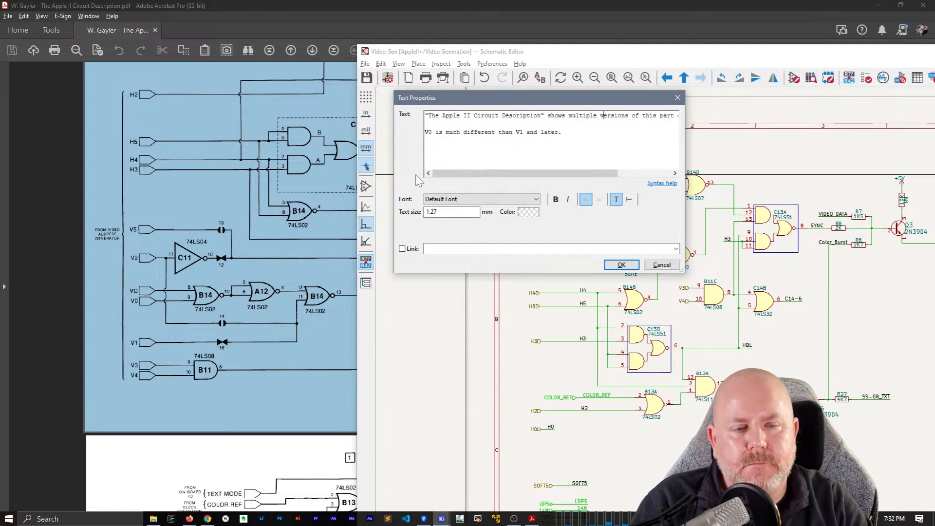
{"action": "key", "text": "Return"}
{"action": "key", "text": "Down"}
{"action": "key", "text": "Down"}
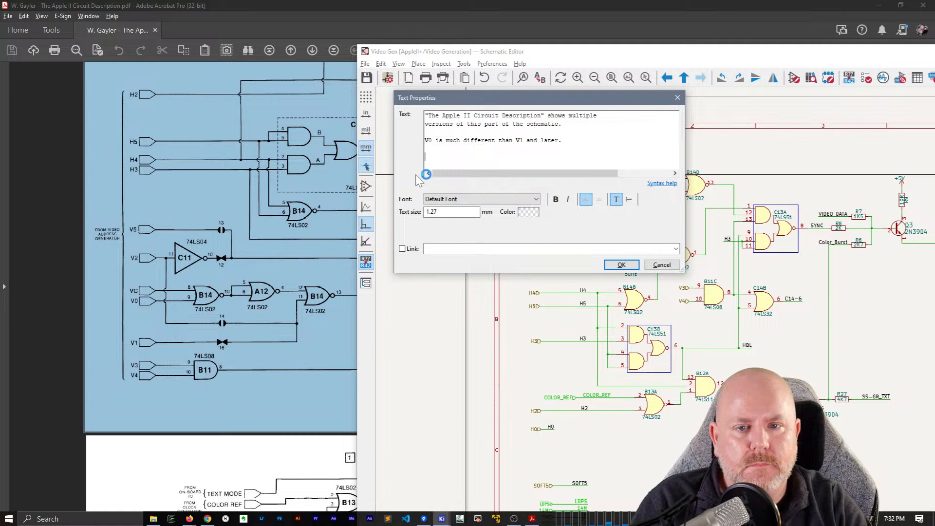
- Sign the note with the author's handle on a separate line below the V0 remark
{"action": "key", "text": "End"}
{"action": "key", "text": "Return"}
{"action": "type", "text": "-bedl"}
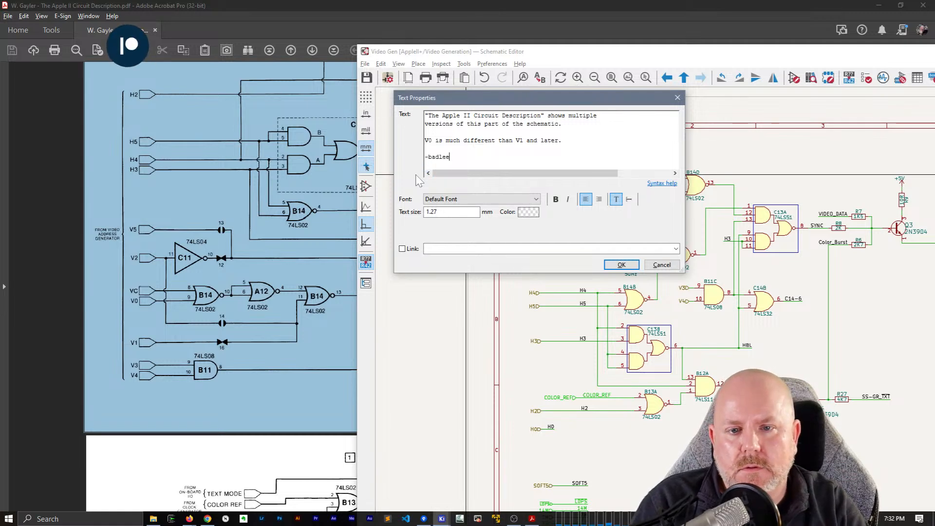
{"action": "key", "text": "BackSpace"}
{"action": "key", "text": "BackSpace"}
{"action": "type", "text": "ldee"}
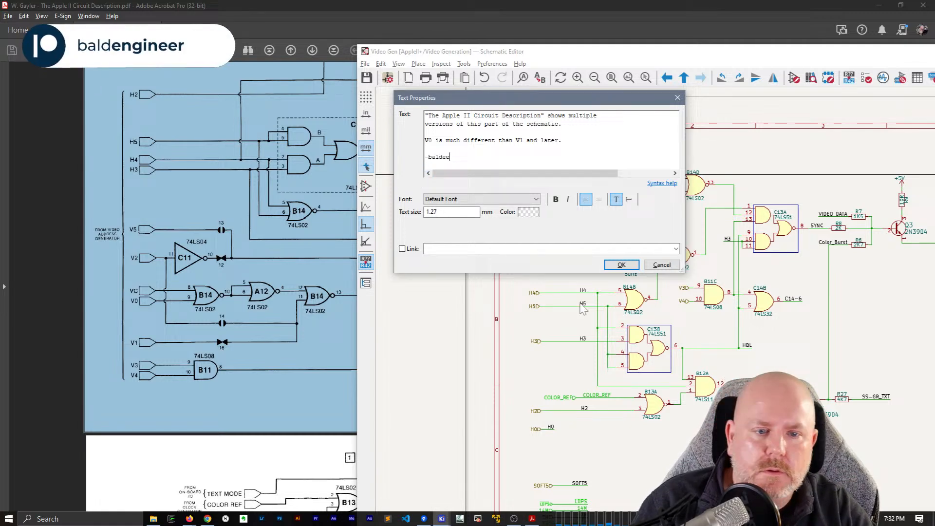
- Accept the note and place it outside the left border of the Video Gen sheet, beside the V2 and V1 inputs
{"action": "left_click", "coordinate": [621, 265]}
{"action": "middle_click_drag", "start_coordinate": [417, 201], "coordinate": [828, 317]}
{"action": "scroll", "coordinate": [828, 317], "scroll_direction": "down", "scroll_amount": 2}
{"action": "left_click", "coordinate": [779, 330]}
{"action": "middle_click_drag", "start_coordinate": [783, 354], "coordinate": [440, 219]}
{"action": "scroll", "coordinate": [622, 198], "scroll_direction": "up", "scroll_amount": 2}
{"action": "middle_click_drag", "start_coordinate": [867, 345], "coordinate": [617, 247]}
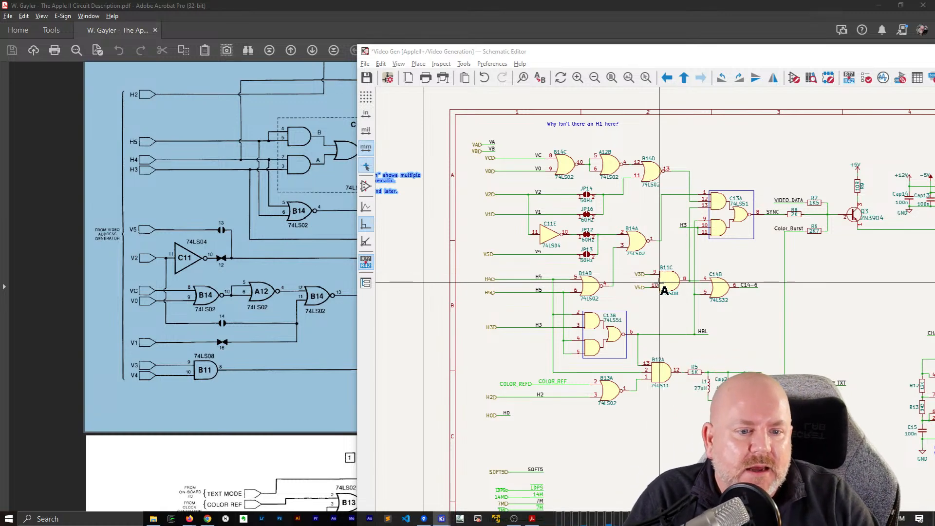
{"action": "left_click", "coordinate": [723, 169]}
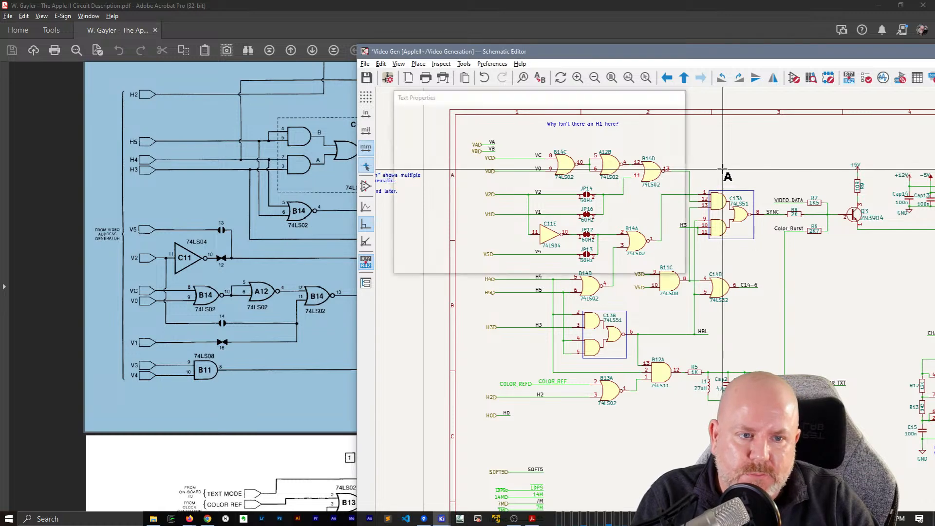
{"action": "key", "text": "Escape"}
{"action": "key", "text": "Escape"}
- Maximize the Schematic Editor window and bring the new note beside the Video Gen sheet into view
{"action": "left_click_drag", "start_coordinate": [714, 52], "coordinate": [650, 51]}
{"action": "double_click", "coordinate": [651, 50]}
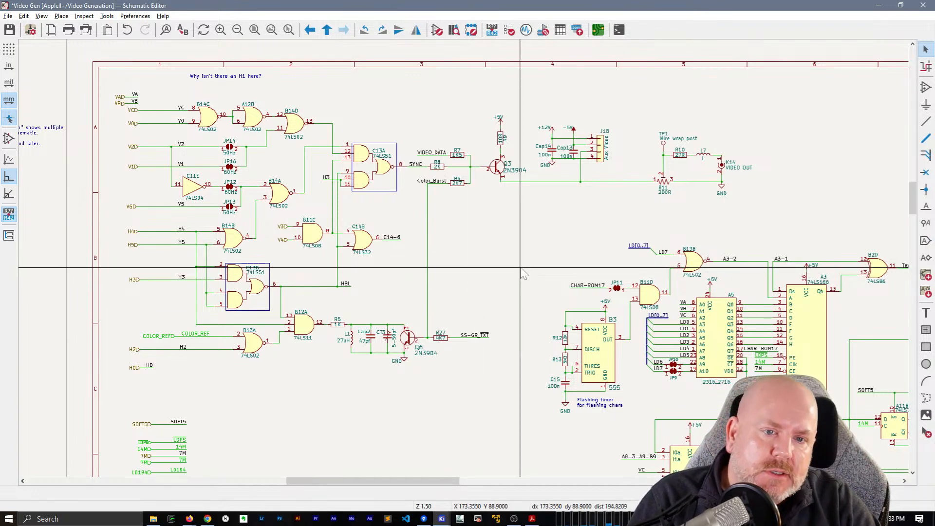
{"action": "middle_click_drag", "start_coordinate": [524, 278], "coordinate": [620, 284]}
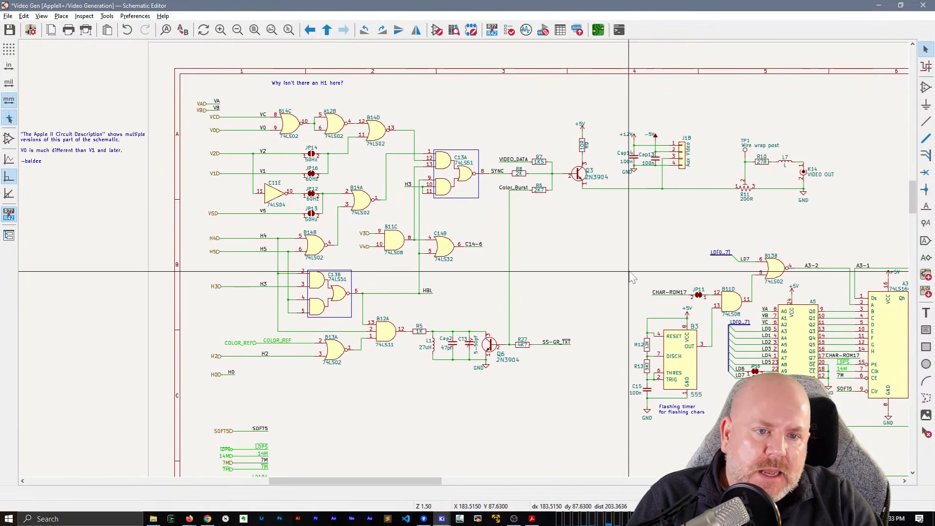
{"action": "right_click", "coordinate": [603, 273]}
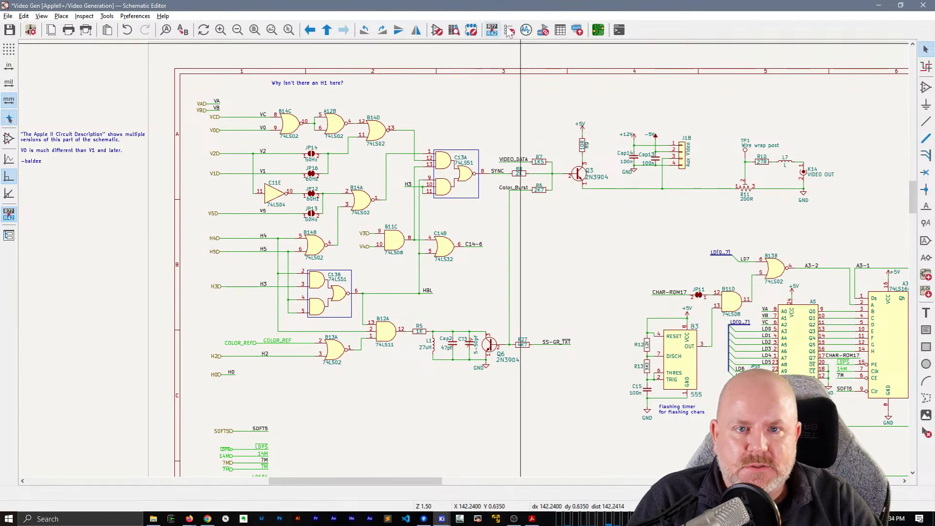
- Run the electrical rules check on the schematic and review the list of reported errors
{"action": "left_click", "coordinate": [471, 30]}
{"action": "left_click", "coordinate": [761, 223]}
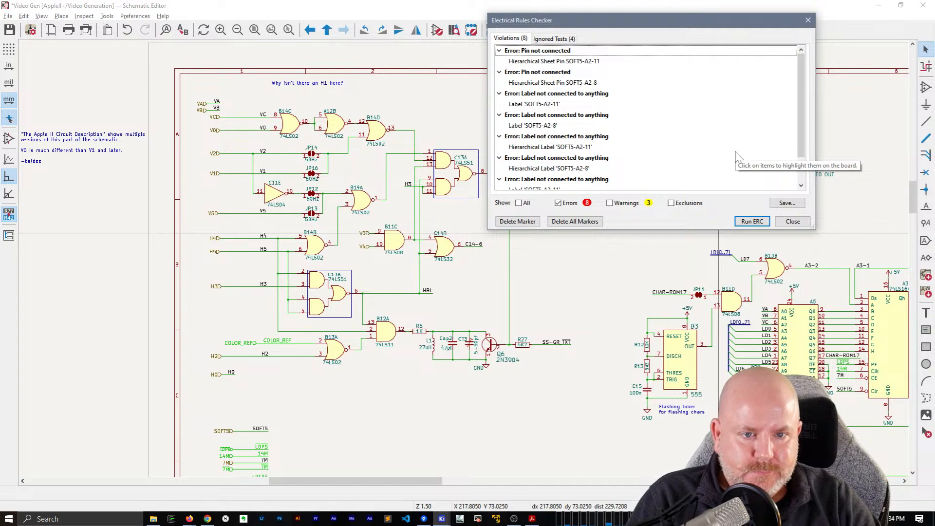
{"action": "scroll", "coordinate": [736, 142], "scroll_direction": "down", "scroll_amount": 1}
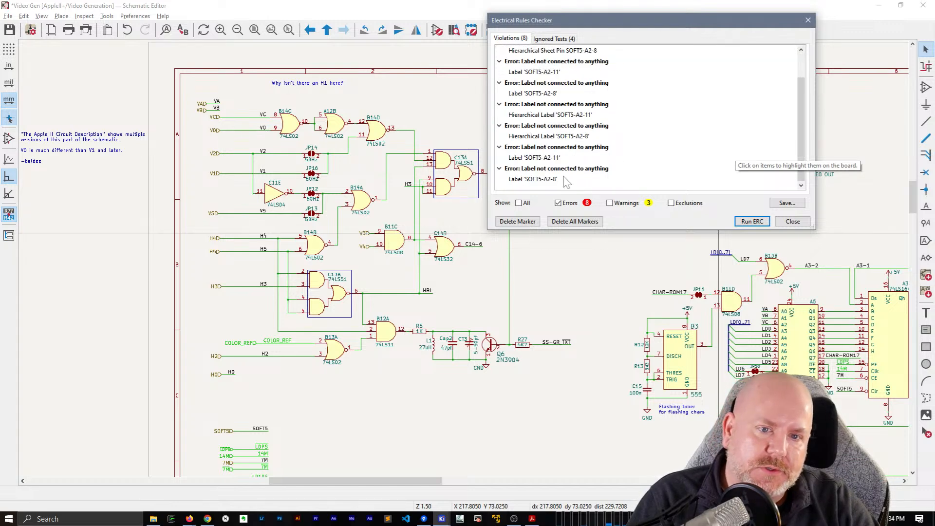
{"action": "scroll", "coordinate": [545, 169], "scroll_direction": "up", "scroll_amount": 1}
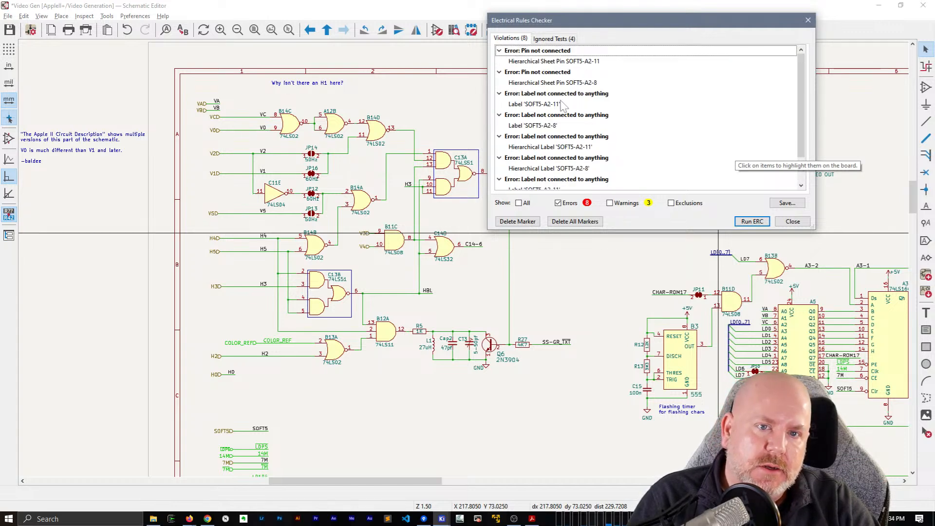
{"action": "scroll", "coordinate": [579, 93], "scroll_direction": "down", "scroll_amount": 1}
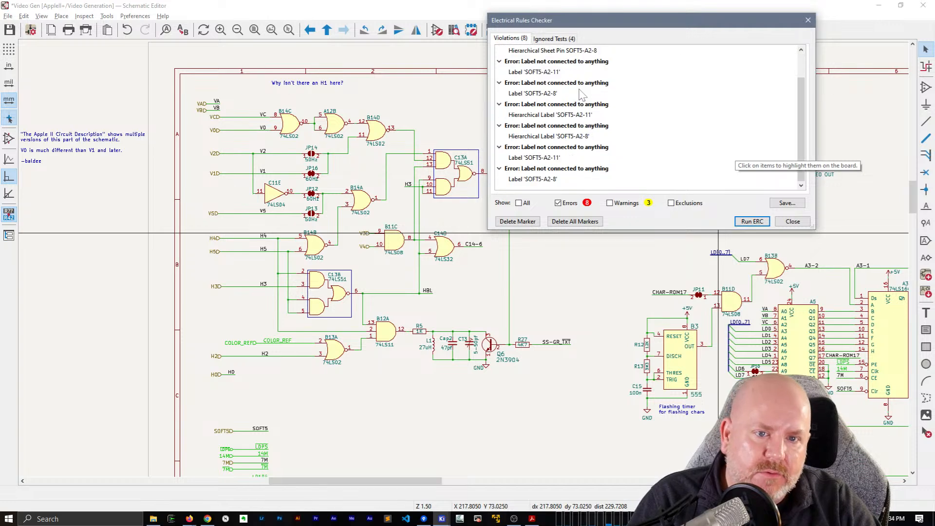
- Locate the unconnected SOFT5-A2-8 label from the violations list and search for SOFT5-A2-8 across all sheets
{"action": "left_click", "coordinate": [552, 94]}
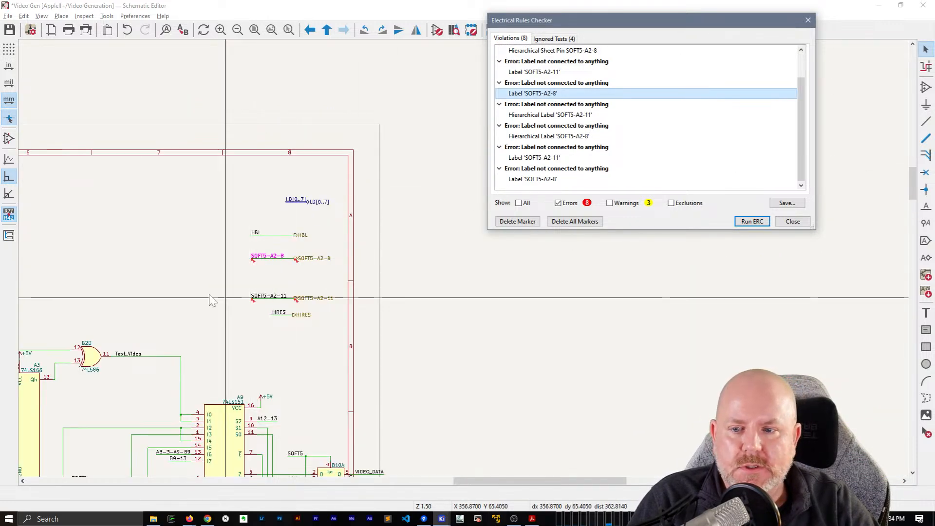
{"action": "left_click", "coordinate": [238, 260]}
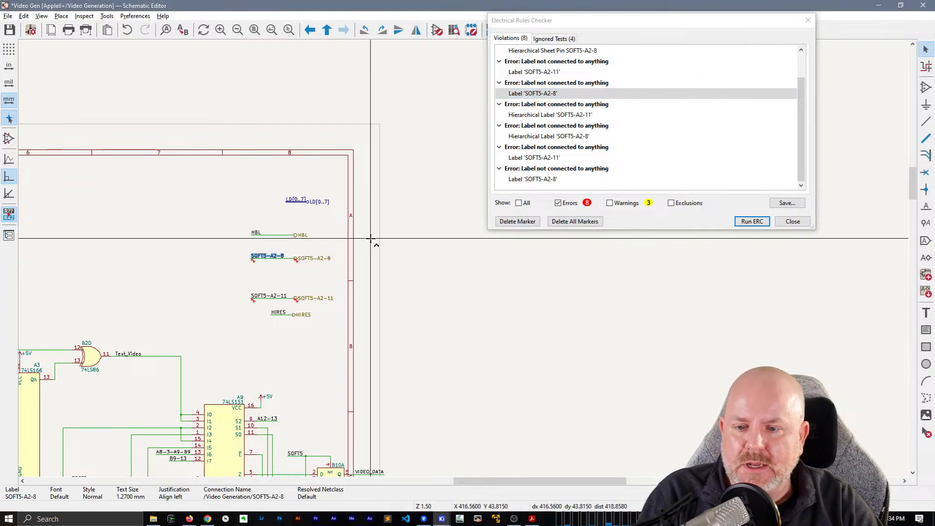
{"action": "key", "text": "ctrl+f"}
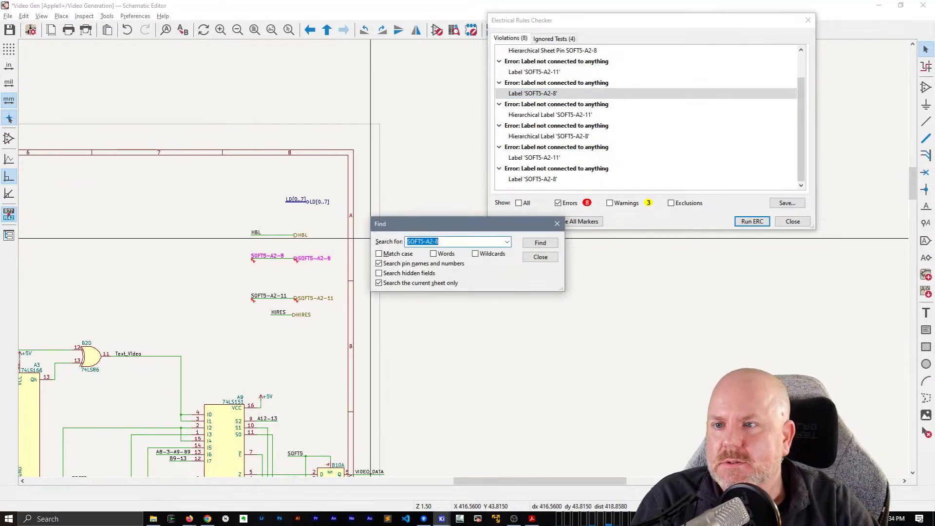
{"action": "left_click", "coordinate": [431, 284]}
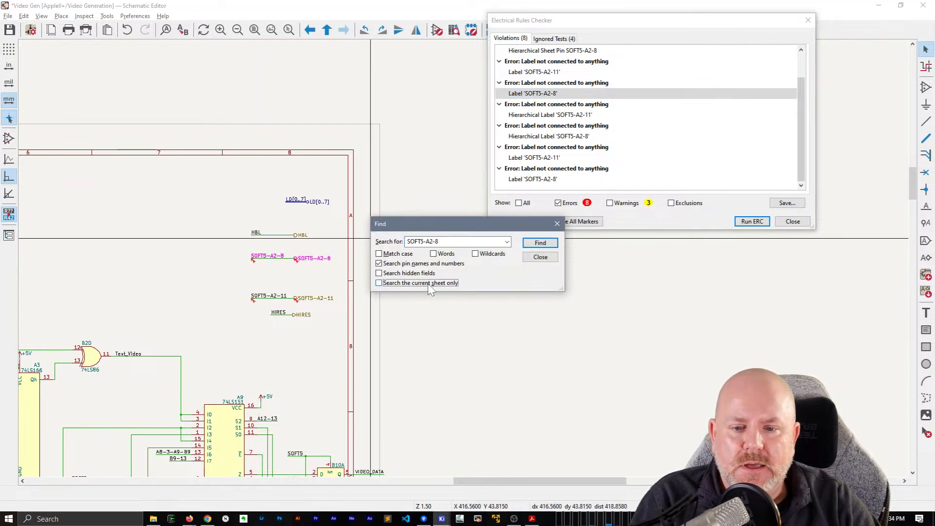
{"action": "left_click", "coordinate": [538, 248]}
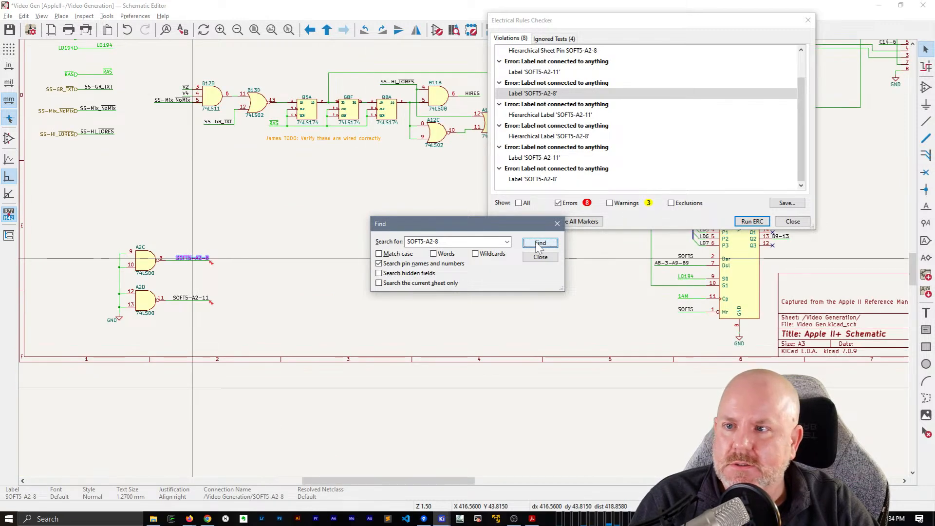
- Step through the occurrences of SOFT5-A2-8 on the Video Gen sheet and the top-level Apple II+ sheet
{"action": "left_click", "coordinate": [539, 247]}
{"action": "left_click", "coordinate": [539, 247]}
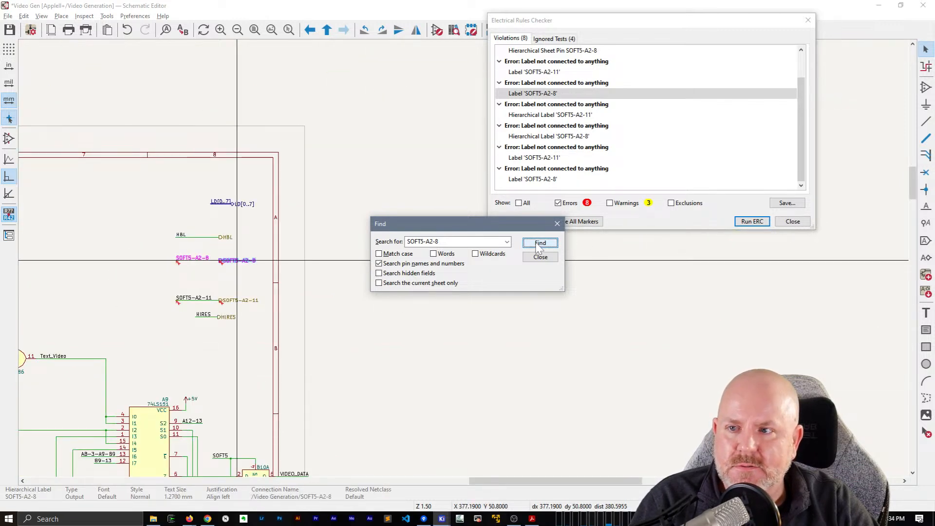
{"action": "left_click", "coordinate": [539, 248]}
{"action": "left_click", "coordinate": [539, 248]}
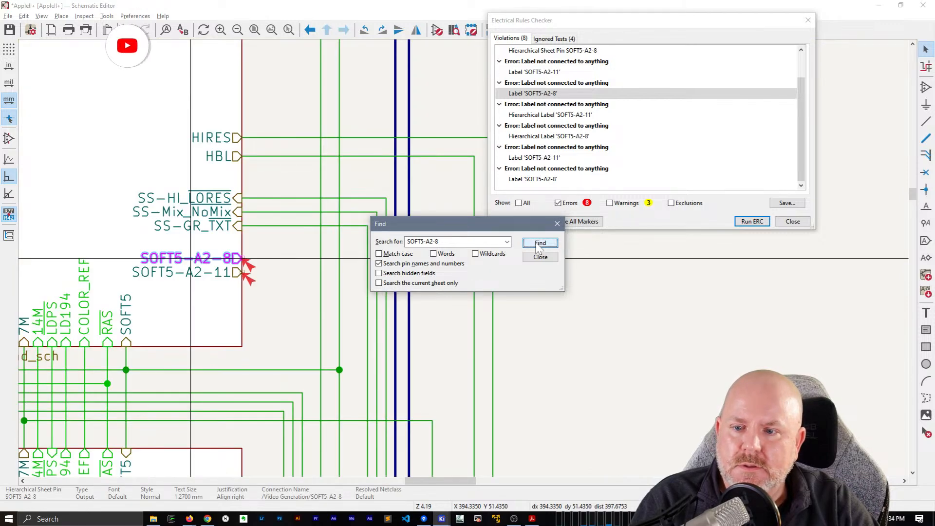
{"action": "left_click", "coordinate": [539, 247]}
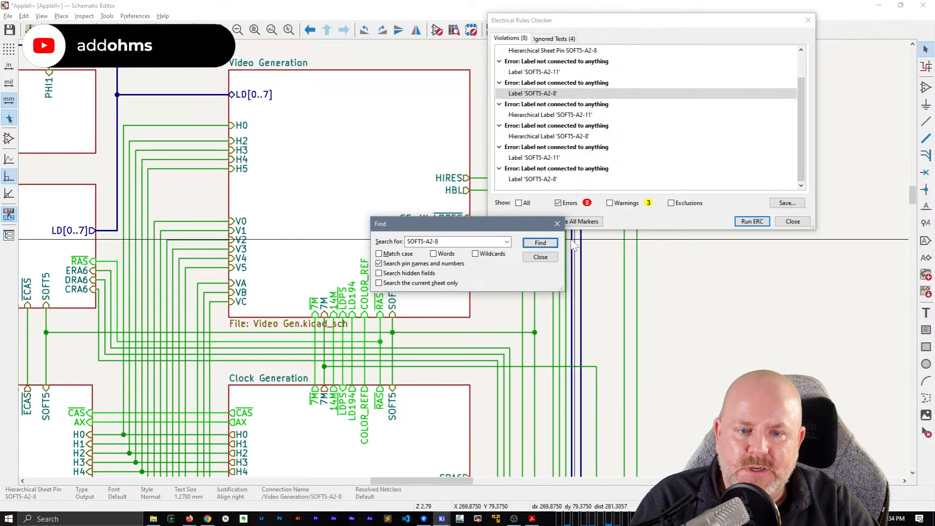
{"action": "left_click", "coordinate": [541, 243]}
{"action": "left_click", "coordinate": [540, 243]}
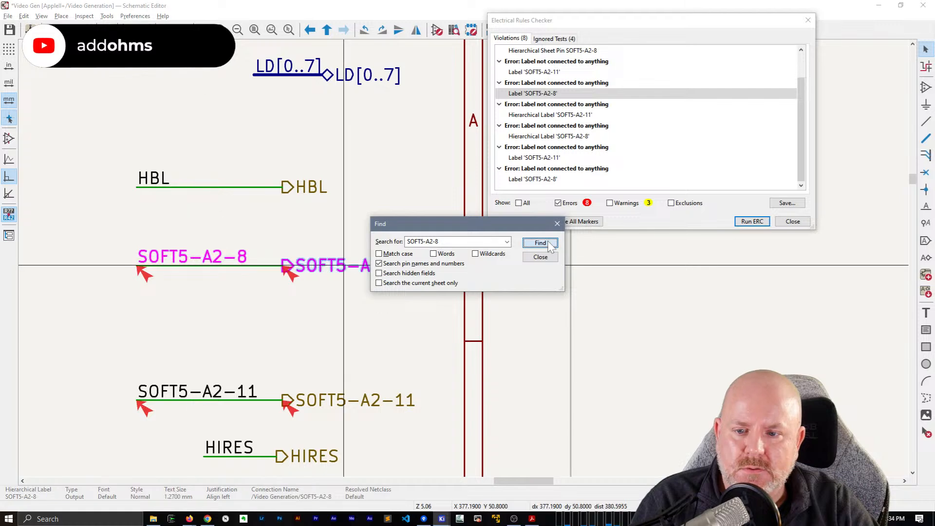
{"action": "left_click", "coordinate": [539, 243]}
{"action": "left_click", "coordinate": [540, 243]}
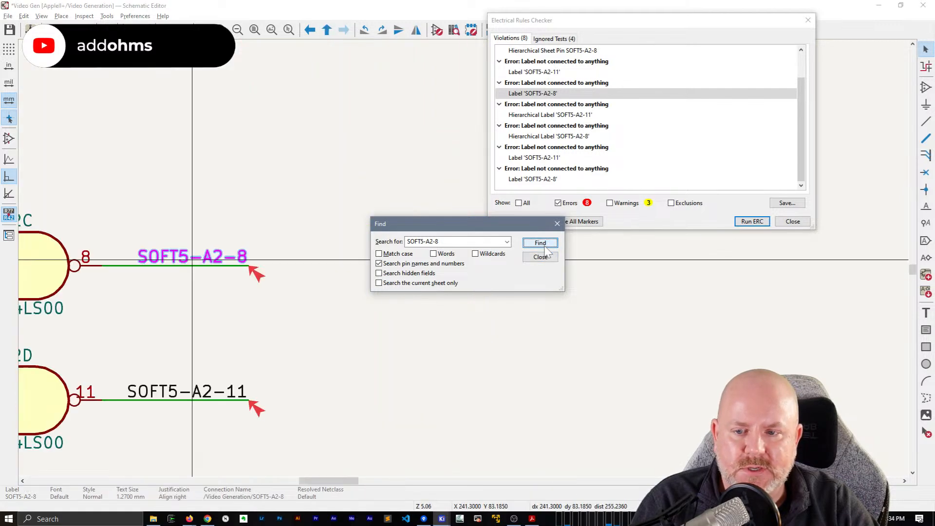
- Close the search, then look through the video generator diagrams in The Apple II Circuit Description PDF for the A2 gates
{"action": "left_click", "coordinate": [537, 257]}
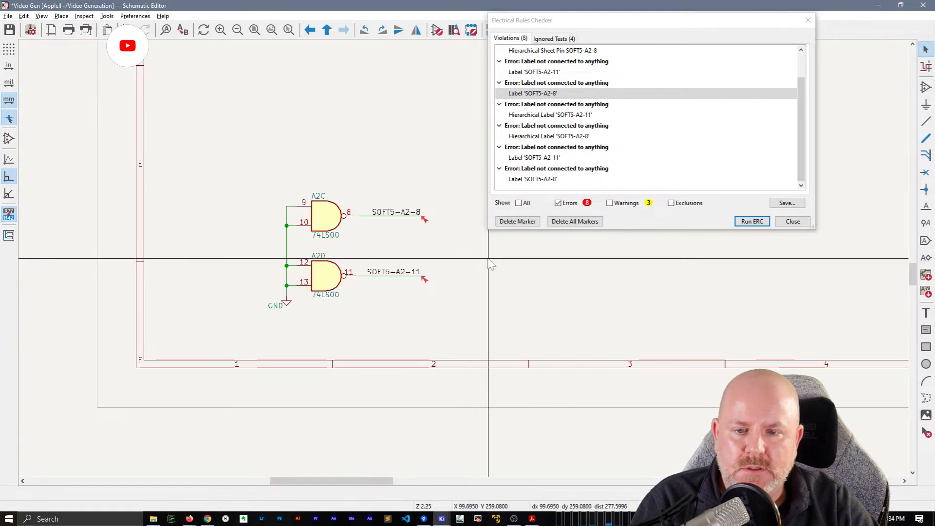
{"action": "middle_click_drag", "start_coordinate": [456, 254], "coordinate": [426, 252]}
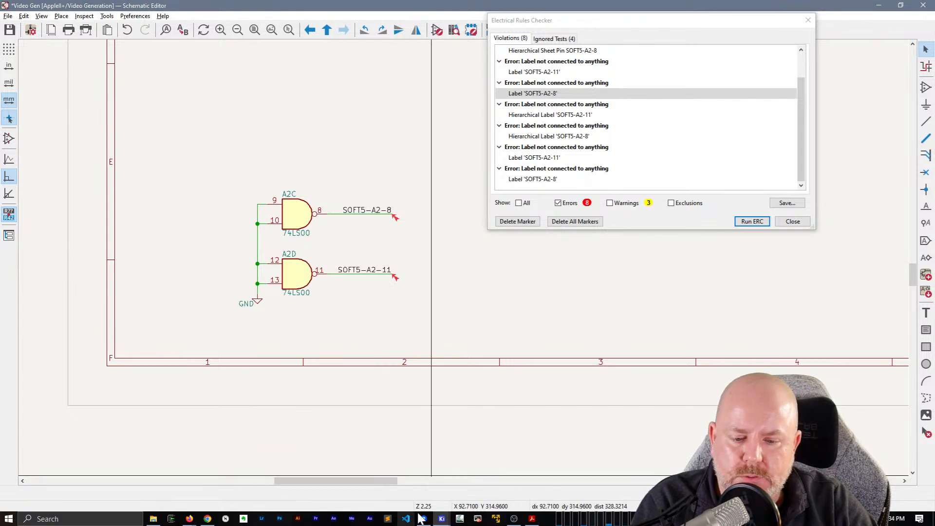
{"action": "left_click", "coordinate": [532, 519]}
{"action": "left_click", "coordinate": [609, 403]}
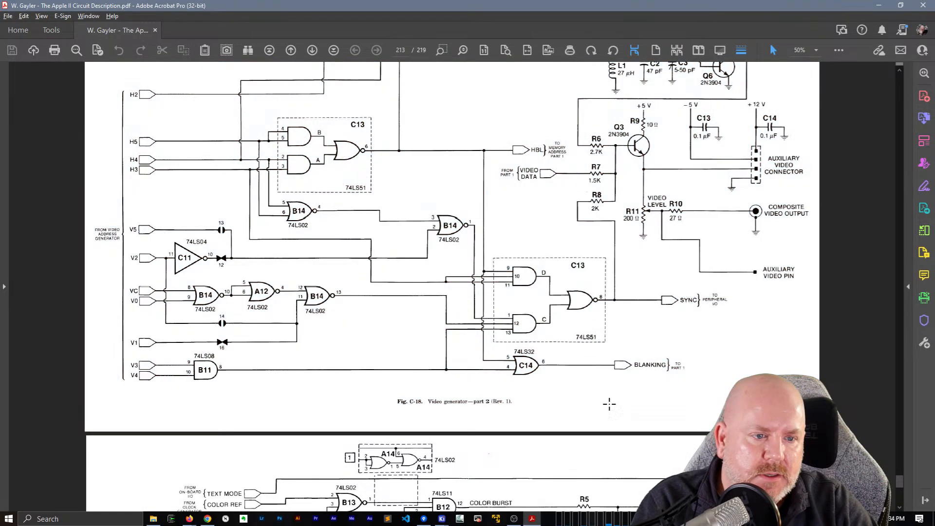
{"action": "scroll", "coordinate": [638, 367], "scroll_direction": "up", "scroll_amount": 2}
{"action": "scroll", "coordinate": [637, 366], "scroll_direction": "up", "scroll_amount": 8}
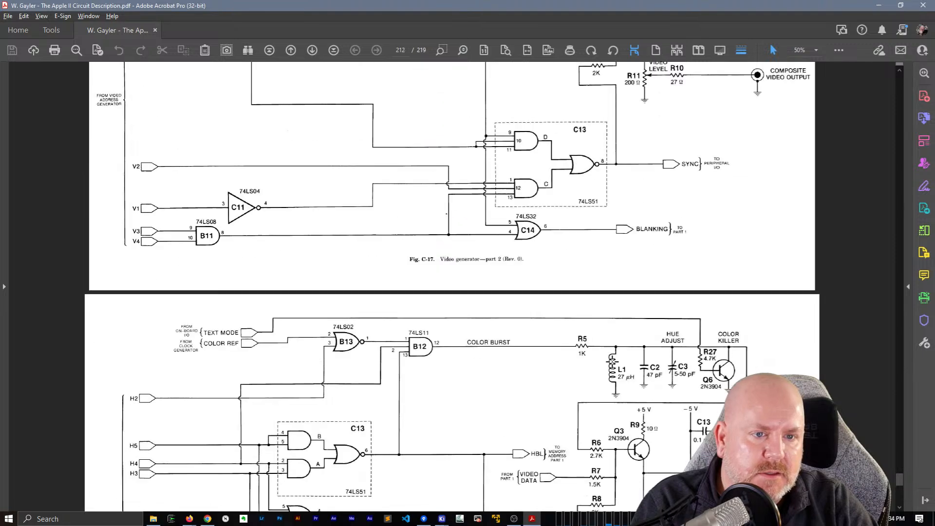
{"action": "scroll", "coordinate": [613, 362], "scroll_direction": "down", "scroll_amount": 1}
{"action": "scroll", "coordinate": [612, 361], "scroll_direction": "down", "scroll_amount": 2}
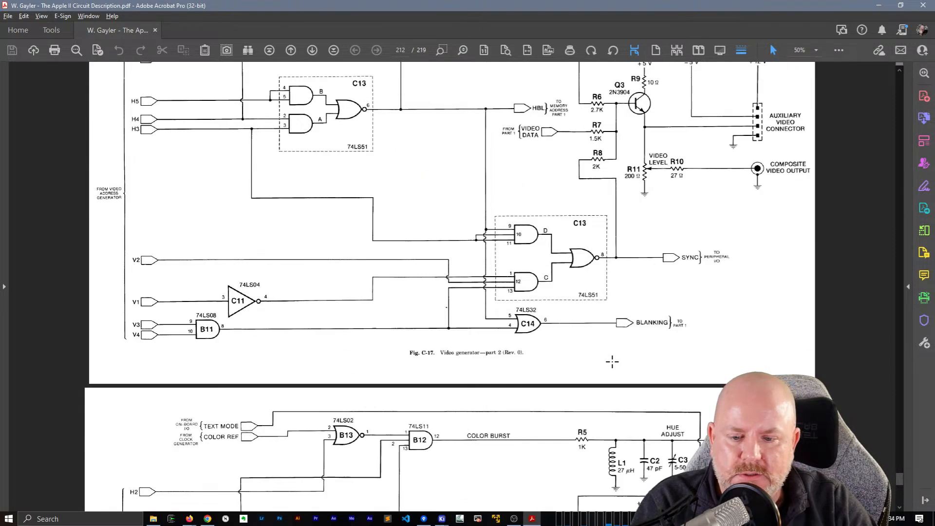
{"action": "scroll", "coordinate": [613, 361], "scroll_direction": "up", "scroll_amount": 1}
{"action": "scroll", "coordinate": [612, 361], "scroll_direction": "up", "scroll_amount": 8}
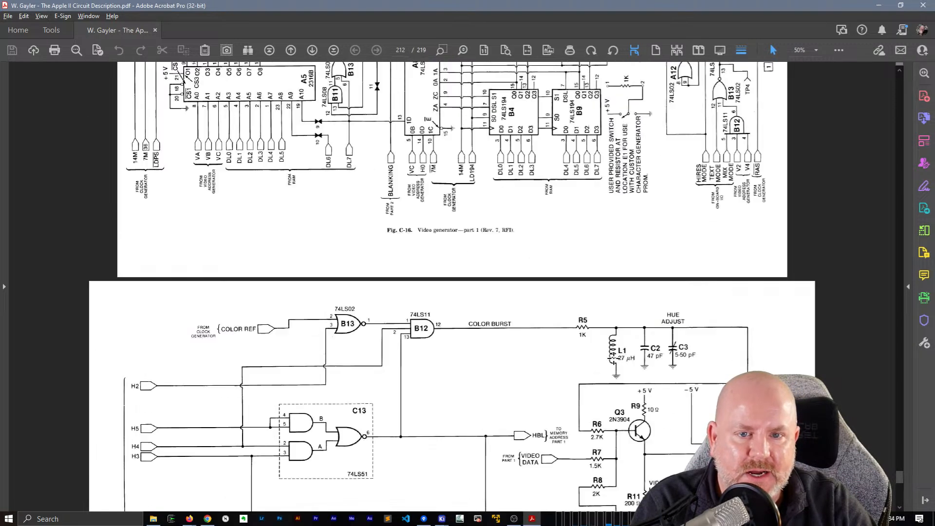
{"action": "scroll", "coordinate": [612, 359], "scroll_direction": "down", "scroll_amount": 6}
{"action": "scroll", "coordinate": [612, 358], "scroll_direction": "up", "scroll_amount": 7}
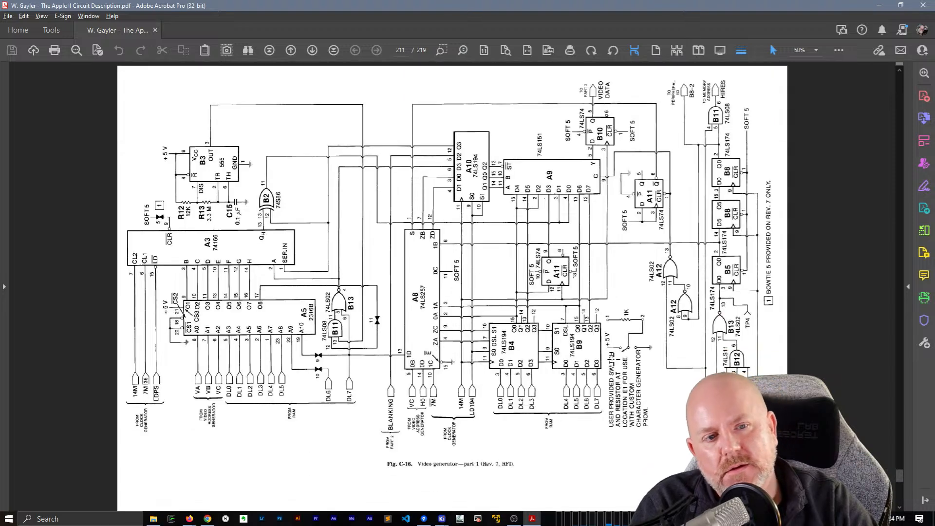
- Rotate the PDF pages clockwise to read Fig. C-16, and return to the Schematic Editor to recheck gates A2C and A2D and the violations list
{"action": "left_click", "coordinate": [592, 50]}
{"action": "scroll", "coordinate": [519, 191], "scroll_direction": "down", "scroll_amount": 3}
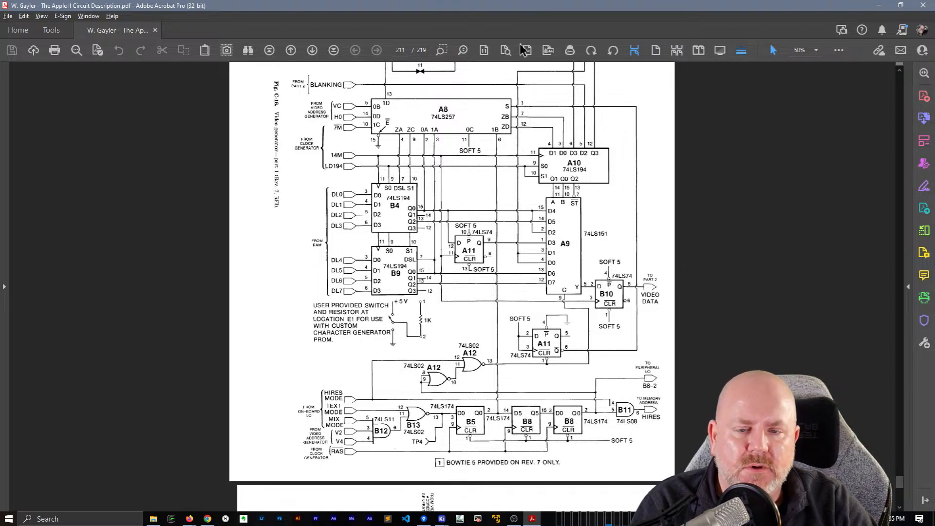
{"action": "mouse_move", "coordinate": [442, 519]}
{"action": "left_click", "coordinate": [472, 502]}
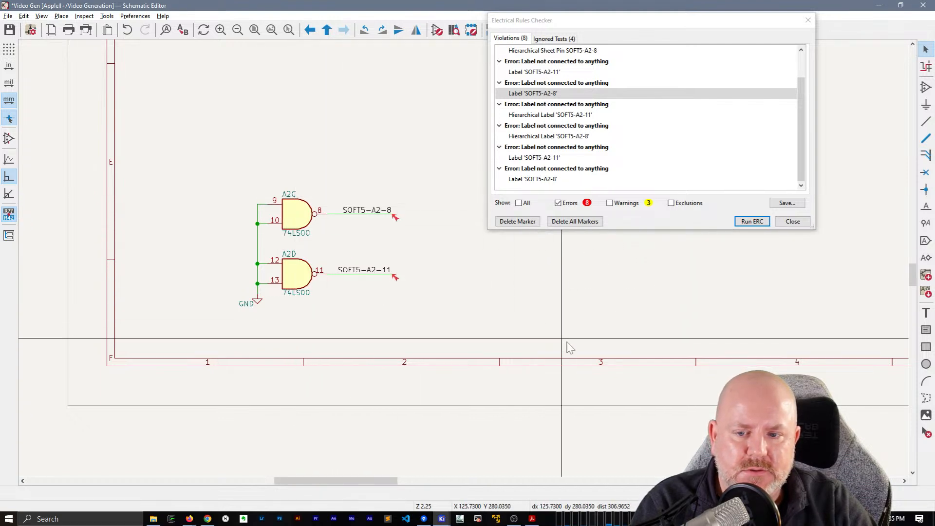
{"action": "mouse_move", "coordinate": [532, 522]}
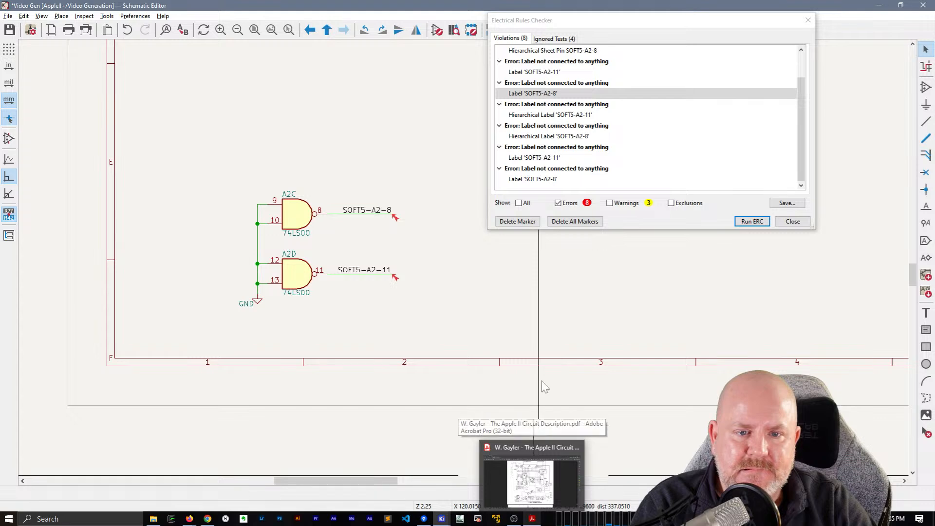
{"action": "scroll", "coordinate": [579, 142], "scroll_direction": "up", "scroll_amount": 1}
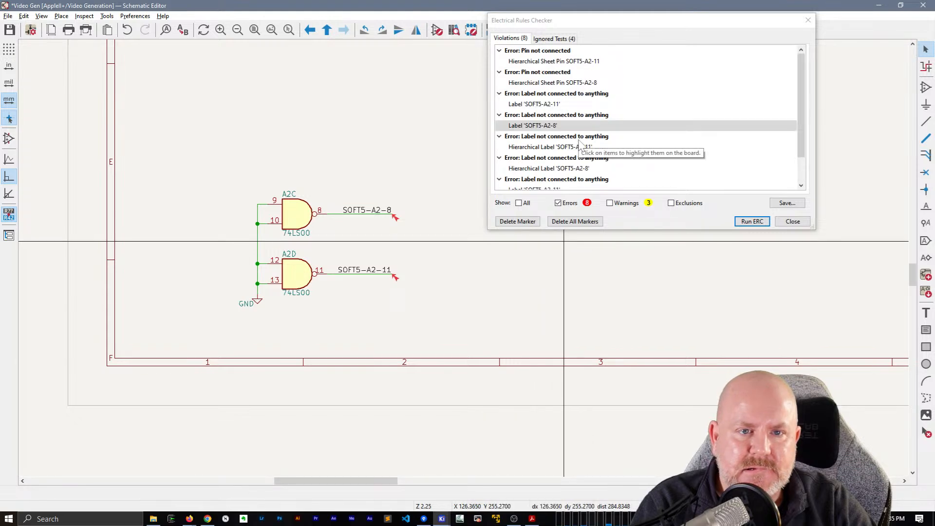
- Switch to the PDF and browse from Fig. C-16 through the keyboard schematics and the video generator part 2 figures
{"action": "left_click", "coordinate": [532, 520]}
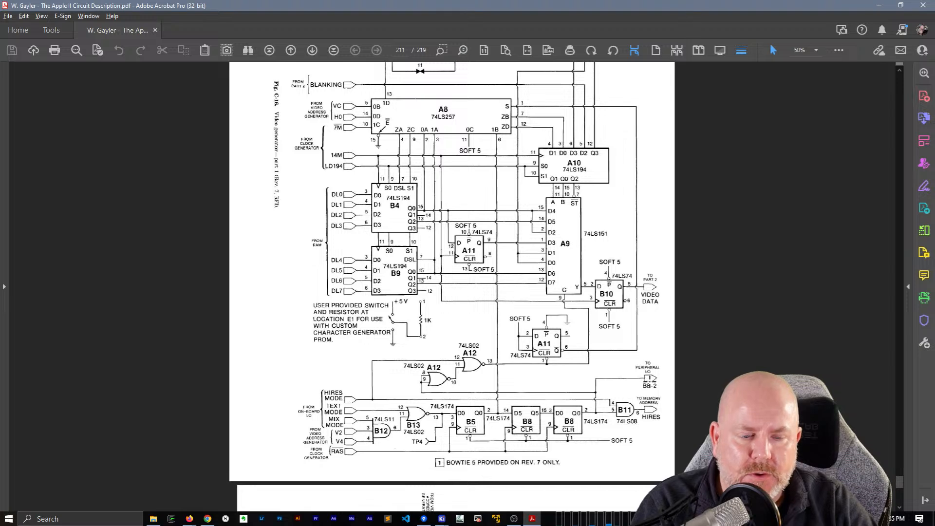
{"action": "scroll", "coordinate": [645, 373], "scroll_direction": "up", "scroll_amount": 1}
{"action": "scroll", "coordinate": [645, 373], "scroll_direction": "up", "scroll_amount": 3}
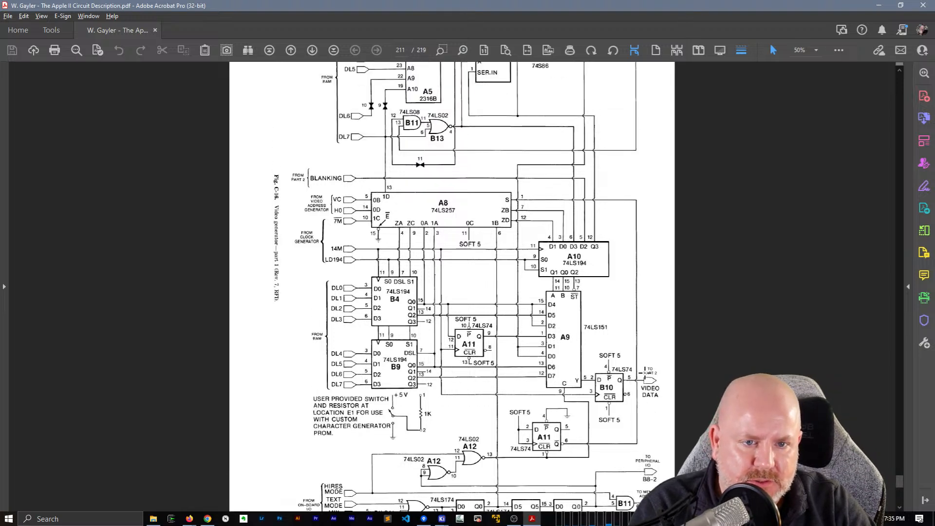
{"action": "scroll", "coordinate": [645, 372], "scroll_direction": "up", "scroll_amount": 6}
{"action": "scroll", "coordinate": [645, 373], "scroll_direction": "down", "scroll_amount": 20}
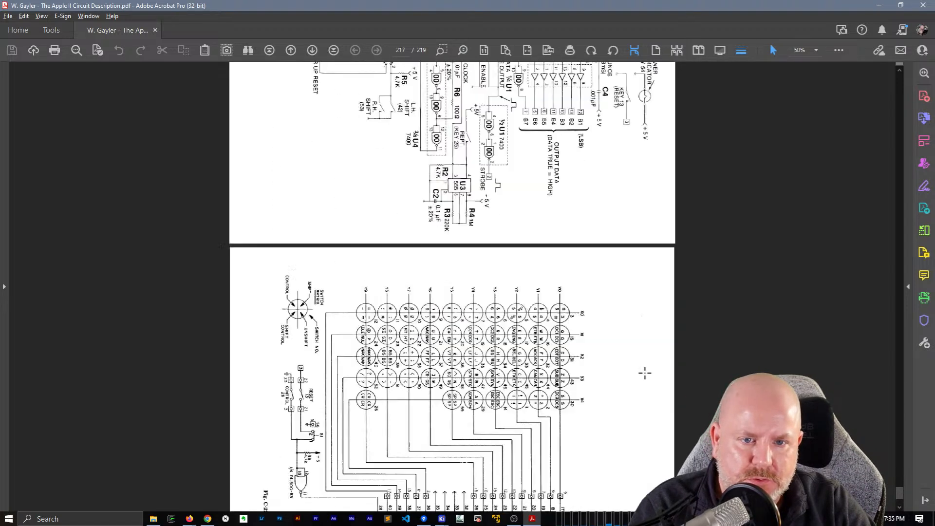
{"action": "scroll", "coordinate": [645, 373], "scroll_direction": "up", "scroll_amount": 1}
{"action": "scroll", "coordinate": [645, 373], "scroll_direction": "down", "scroll_amount": 12}
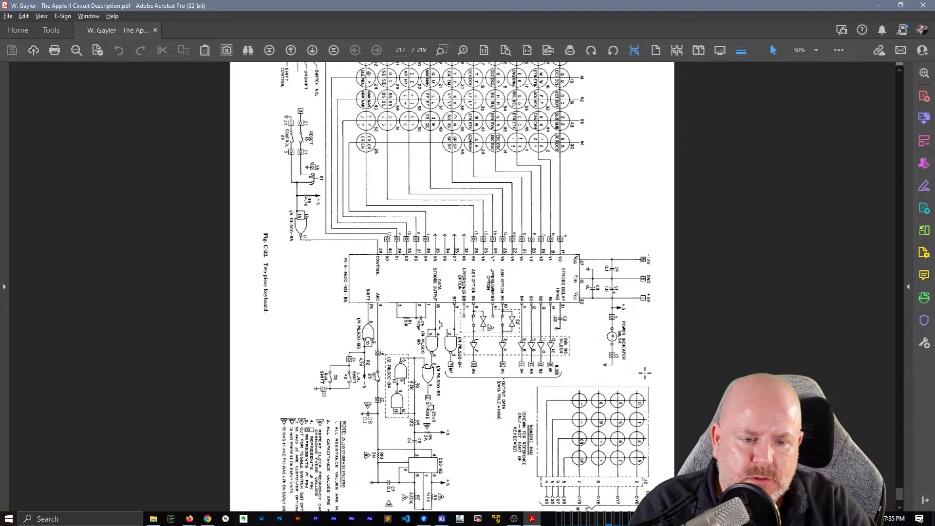
{"action": "scroll", "coordinate": [645, 373], "scroll_direction": "up", "scroll_amount": 20}
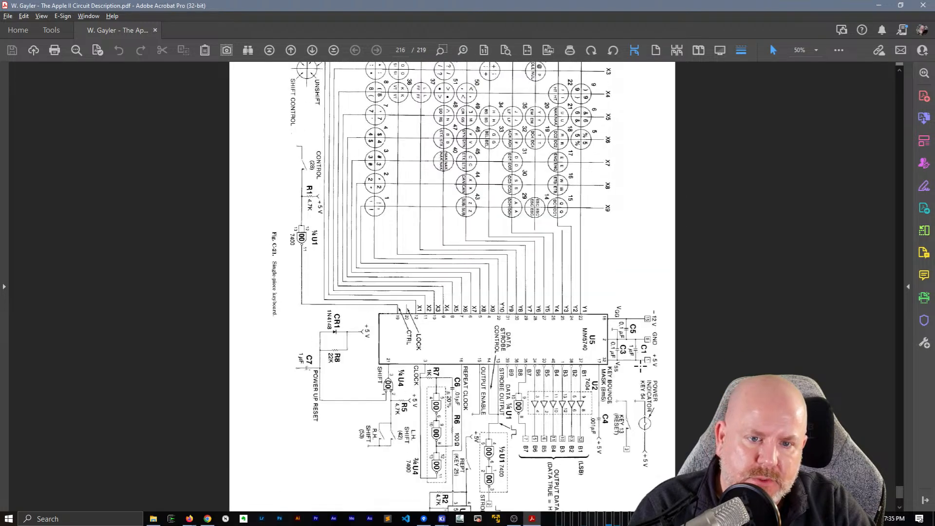
{"action": "scroll", "coordinate": [640, 366], "scroll_direction": "up", "scroll_amount": 20}
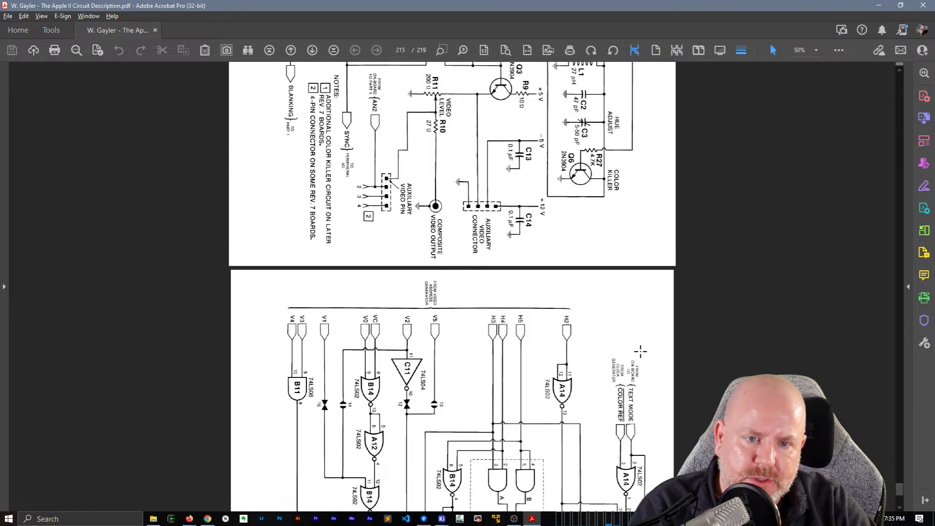
{"action": "scroll", "coordinate": [640, 350], "scroll_direction": "up", "scroll_amount": 7}
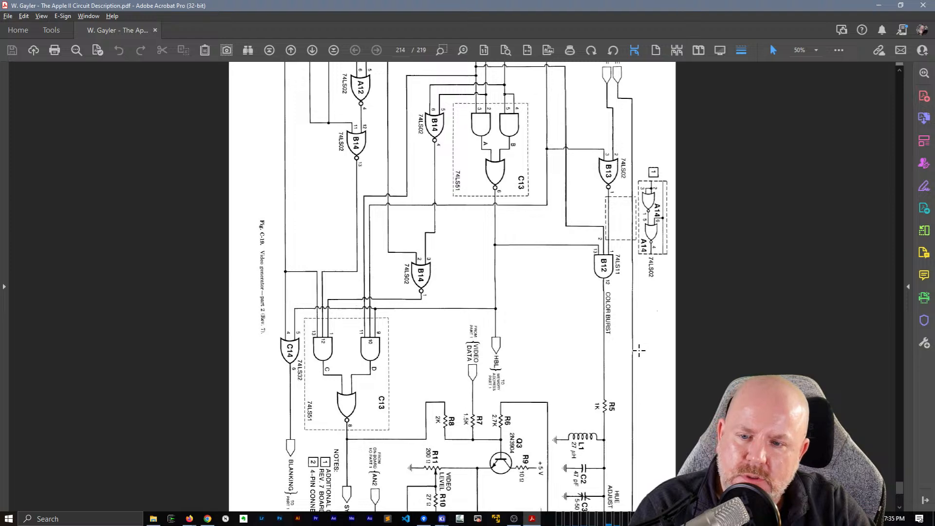
{"action": "scroll", "coordinate": [640, 350], "scroll_direction": "down", "scroll_amount": 20}
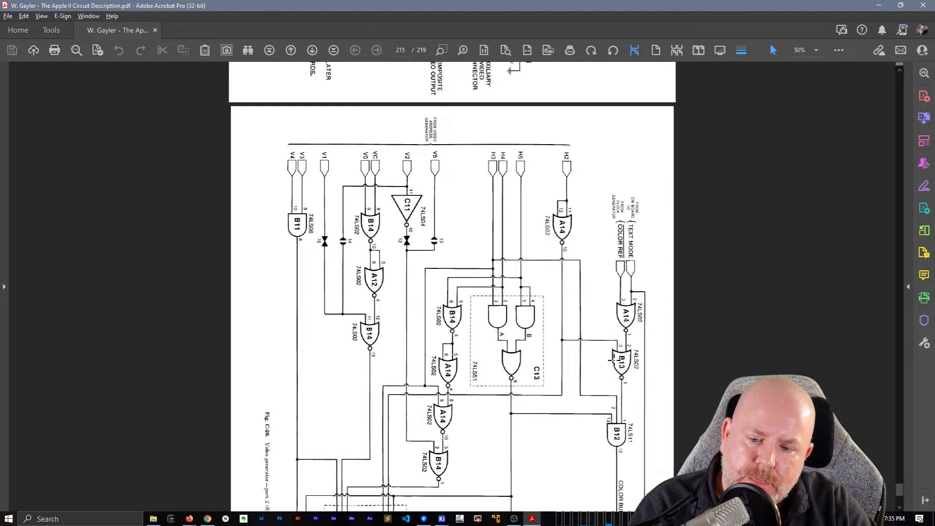
{"action": "scroll", "coordinate": [611, 361], "scroll_direction": "down", "scroll_amount": 8}
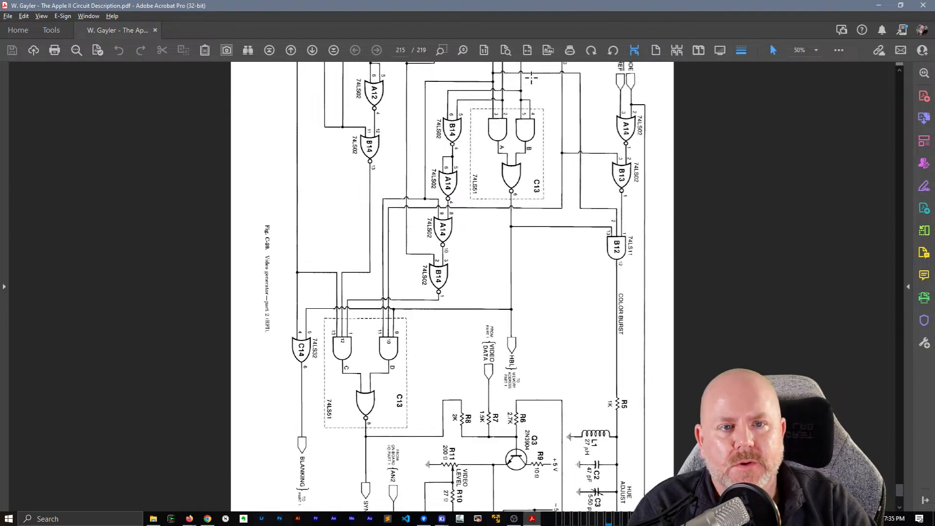
- Rotate the PDF pages counterclockwise and examine Fig. C-20, Video generator part 2 (RFI)
{"action": "left_click", "coordinate": [614, 53]}
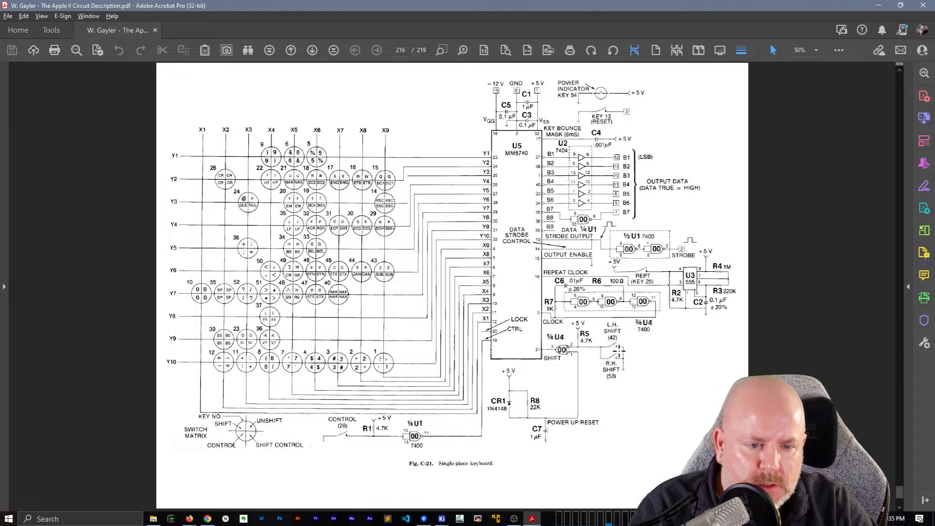
{"action": "scroll", "coordinate": [395, 335], "scroll_direction": "up", "scroll_amount": 17}
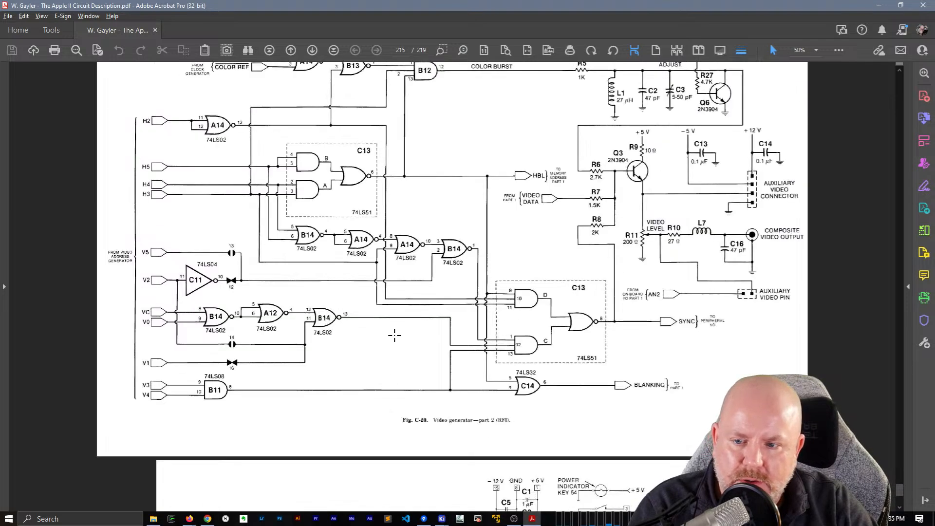
{"action": "scroll", "coordinate": [394, 335], "scroll_direction": "up", "scroll_amount": 2}
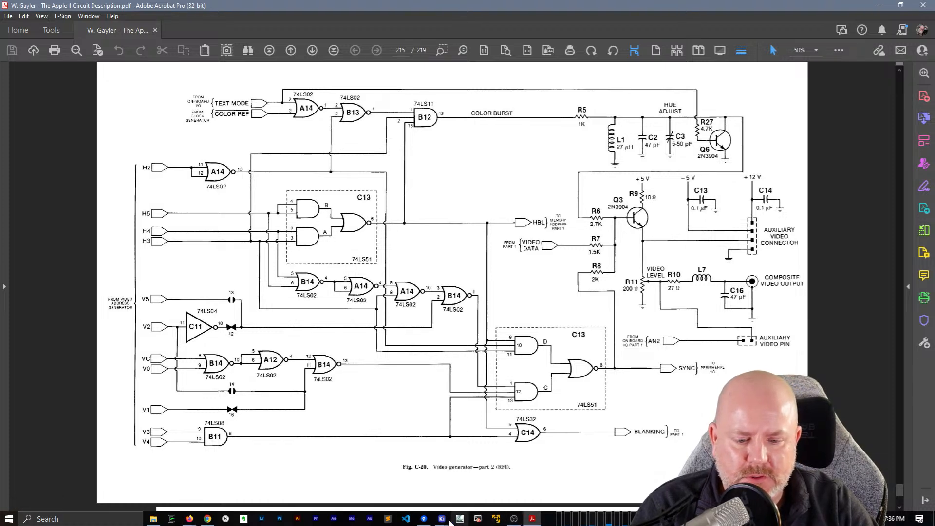
- Switch to the Schematic Editor and inspect NAND gate A2C and its surroundings on the Video Gen sheet
{"action": "mouse_move", "coordinate": [442, 519]}
{"action": "left_click", "coordinate": [475, 500]}
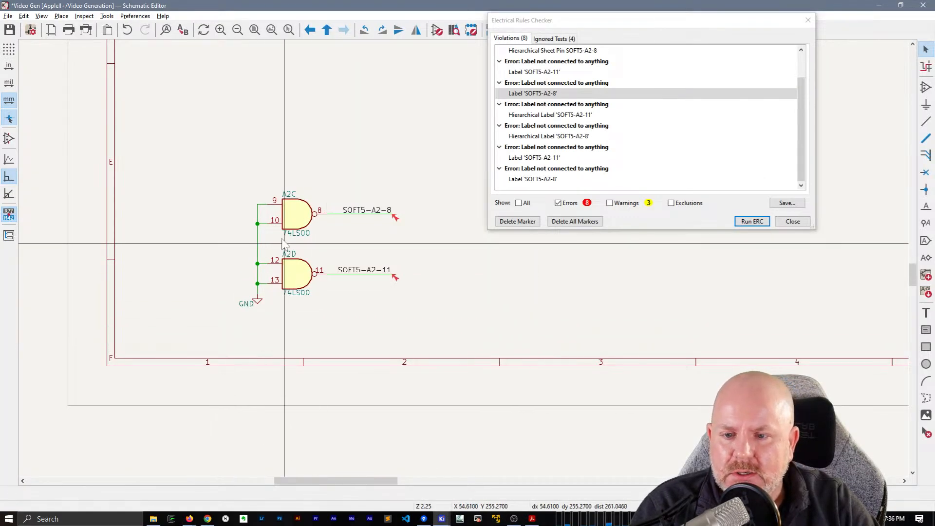
{"action": "left_click", "coordinate": [292, 219]}
{"action": "scroll", "coordinate": [246, 408], "scroll_direction": "down", "scroll_amount": 3}
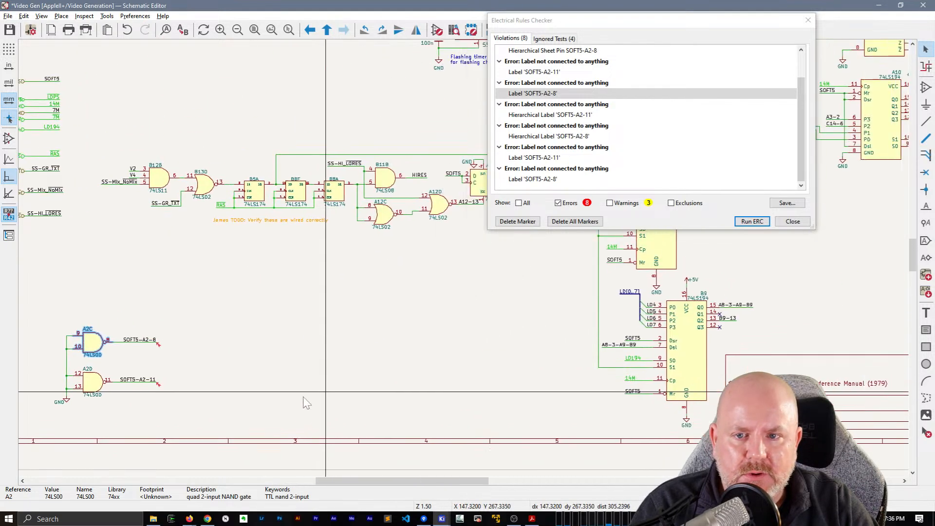
{"action": "middle_click_drag", "start_coordinate": [246, 408], "coordinate": [300, 382]}
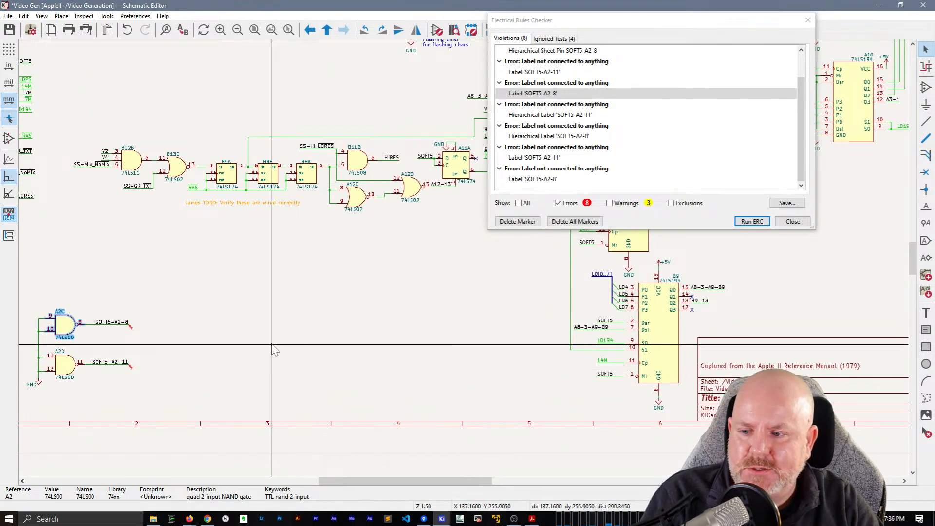
- Search all sheets for gate A2B, inspect its surrounding circuit, and close the search
{"action": "key", "text": "ctrl+f"}
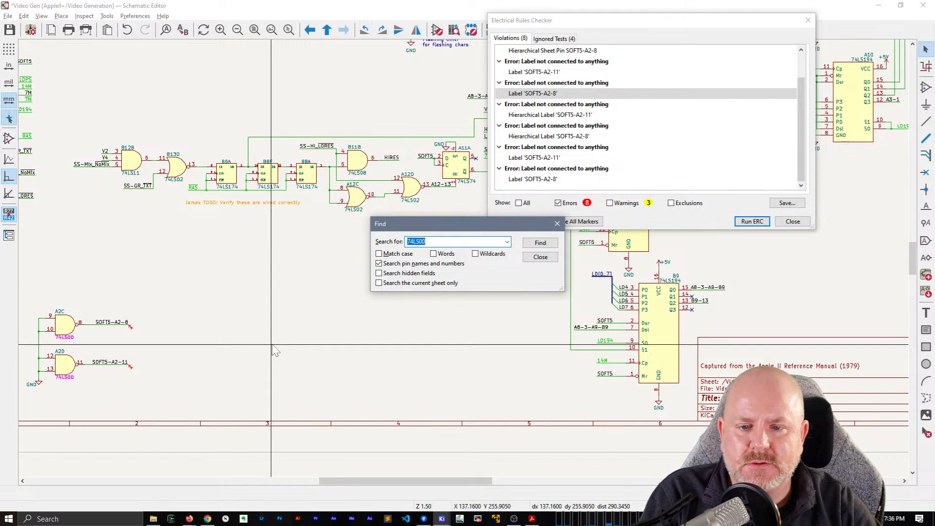
{"action": "type", "text": "A2B"}
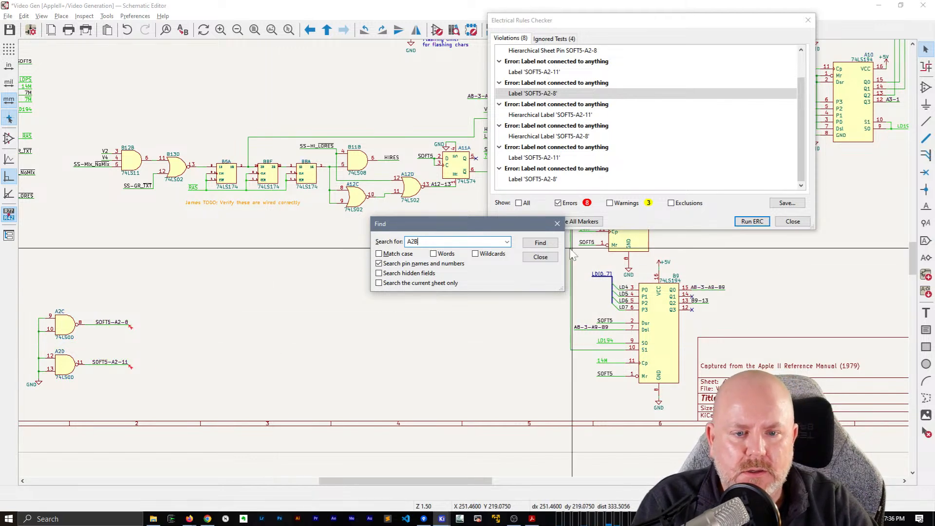
{"action": "left_click", "coordinate": [540, 244]}
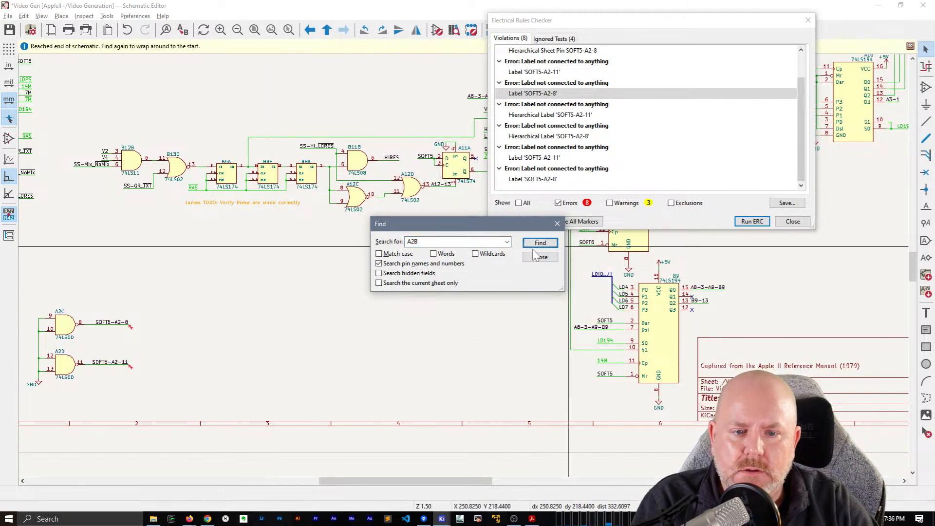
{"action": "left_click", "coordinate": [540, 245]}
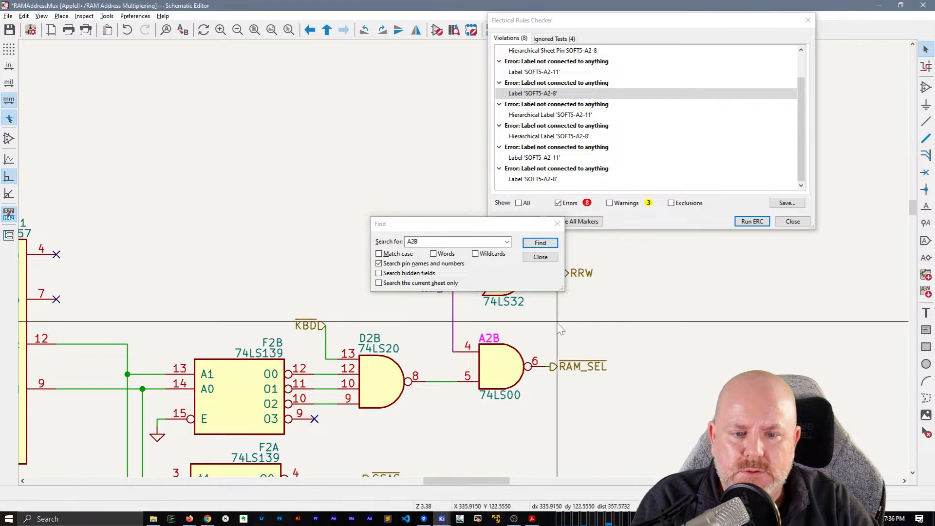
{"action": "scroll", "coordinate": [276, 130], "scroll_direction": "down", "scroll_amount": 2}
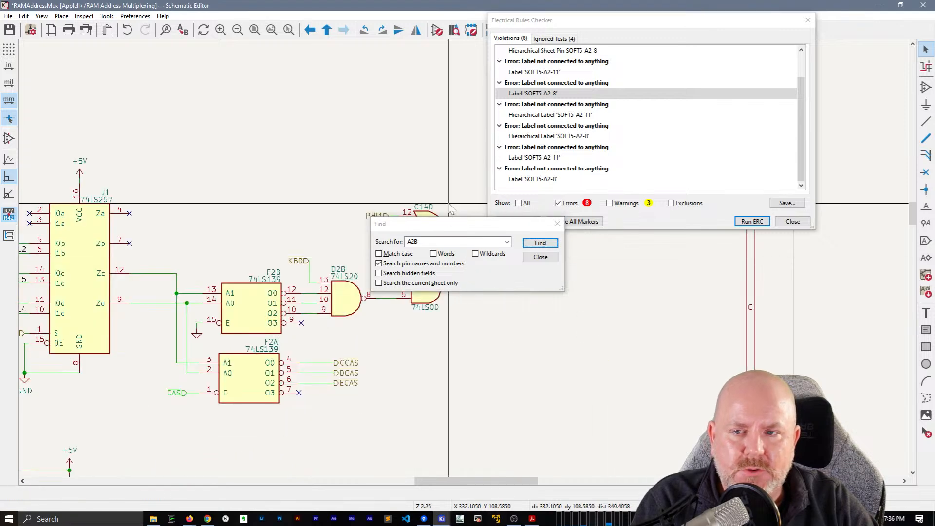
{"action": "left_click", "coordinate": [540, 257]}
- Switch to the PDF and compare Fig. C-20 with the earlier revisions of the video generator part 2 circuit
{"action": "key", "text": "alt+Tab"}
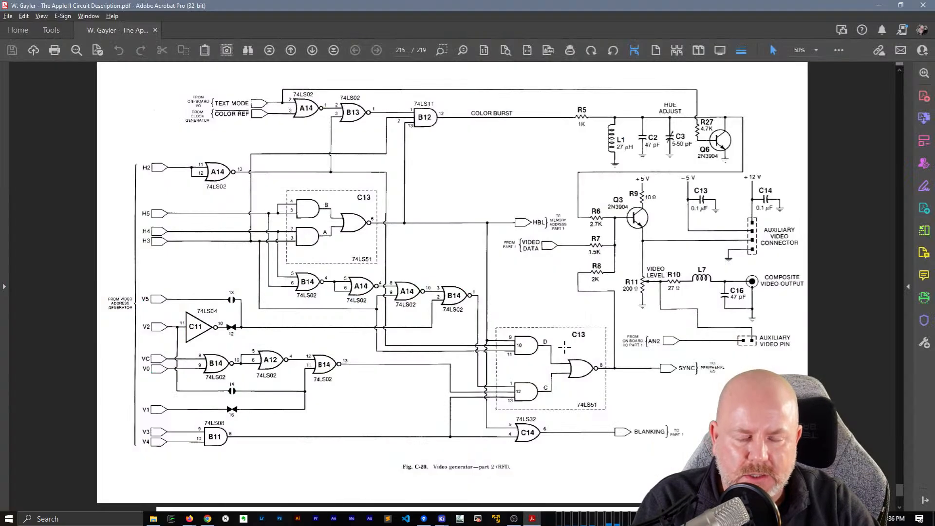
{"action": "key", "text": "alt+Tab"}
{"action": "key", "text": "alt+Tab"}
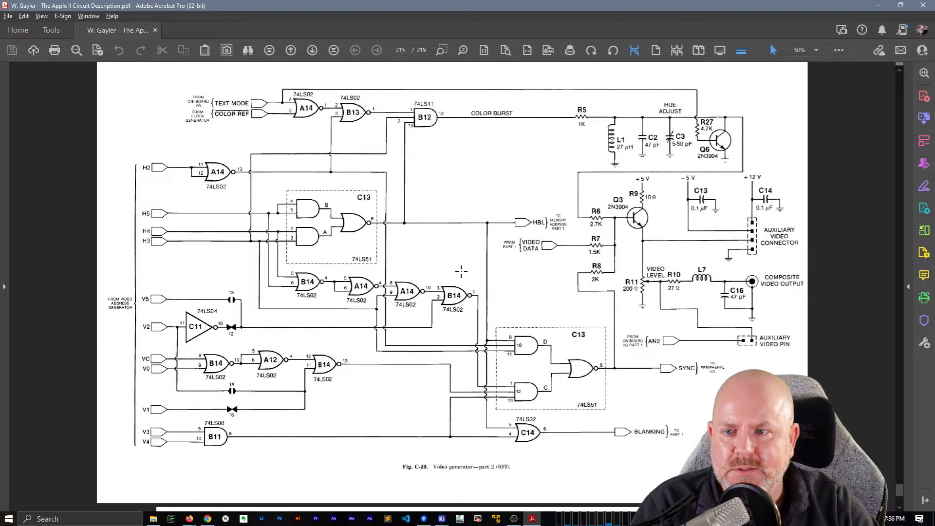
{"action": "scroll", "coordinate": [462, 271], "scroll_direction": "up", "scroll_amount": 10}
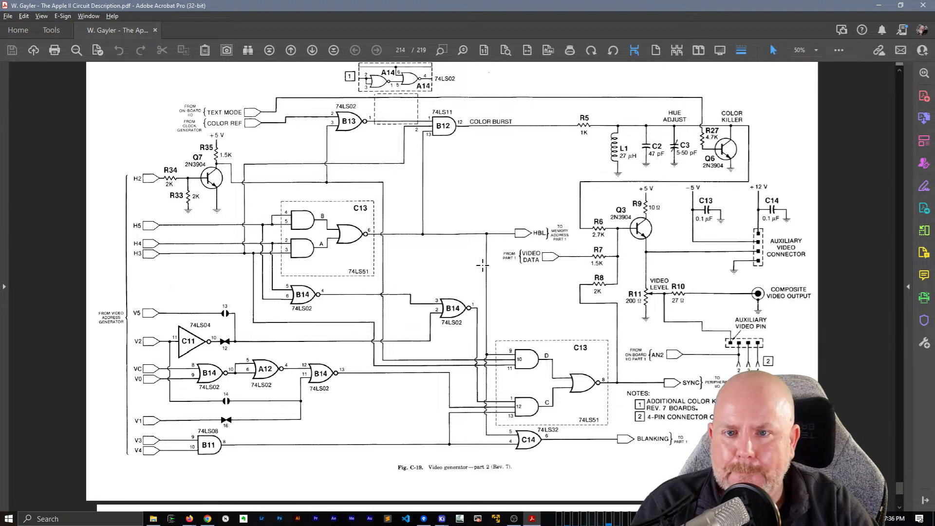
{"action": "scroll", "coordinate": [483, 265], "scroll_direction": "up", "scroll_amount": 5}
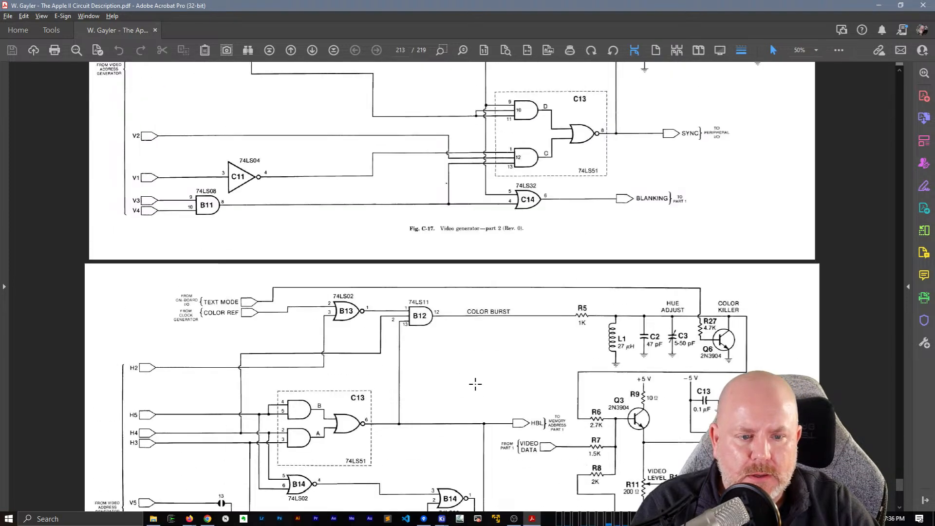
- Rotate the PDF pages clockwise and examine Fig. C-16, Video generator part 1 (Rev. 7, RFI)
{"action": "scroll", "coordinate": [475, 384], "scroll_direction": "up", "scroll_amount": 5}
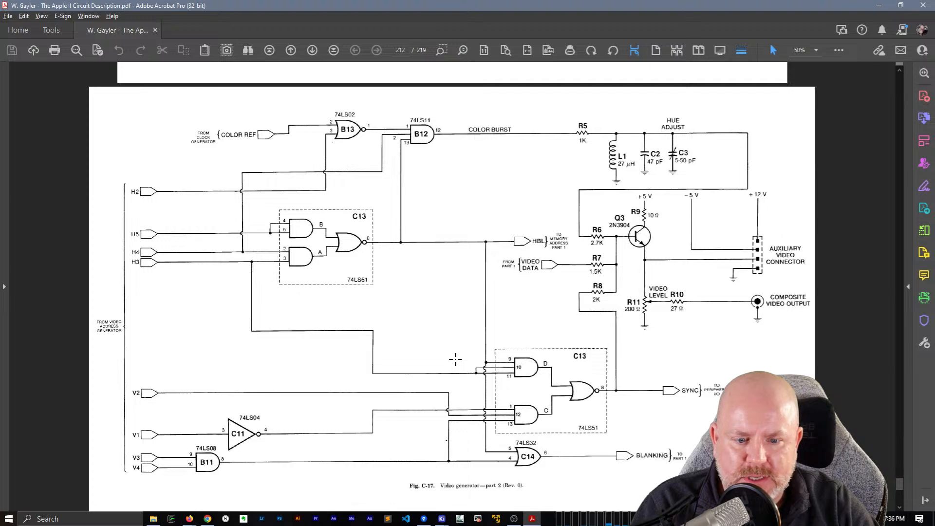
{"action": "scroll", "coordinate": [455, 359], "scroll_direction": "up", "scroll_amount": 10}
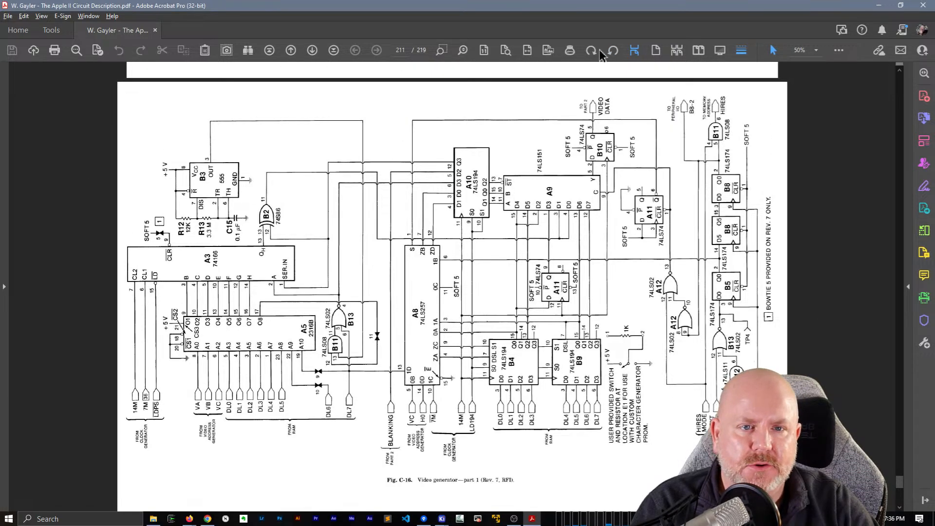
{"action": "left_click", "coordinate": [591, 51]}
{"action": "scroll", "coordinate": [565, 362], "scroll_direction": "down", "scroll_amount": 3}
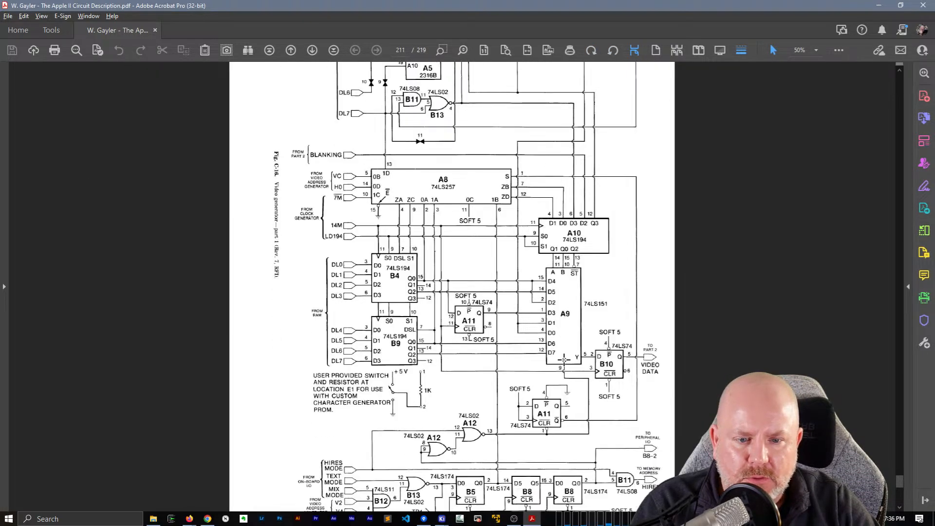
{"action": "scroll", "coordinate": [565, 358], "scroll_direction": "down", "scroll_amount": 1}
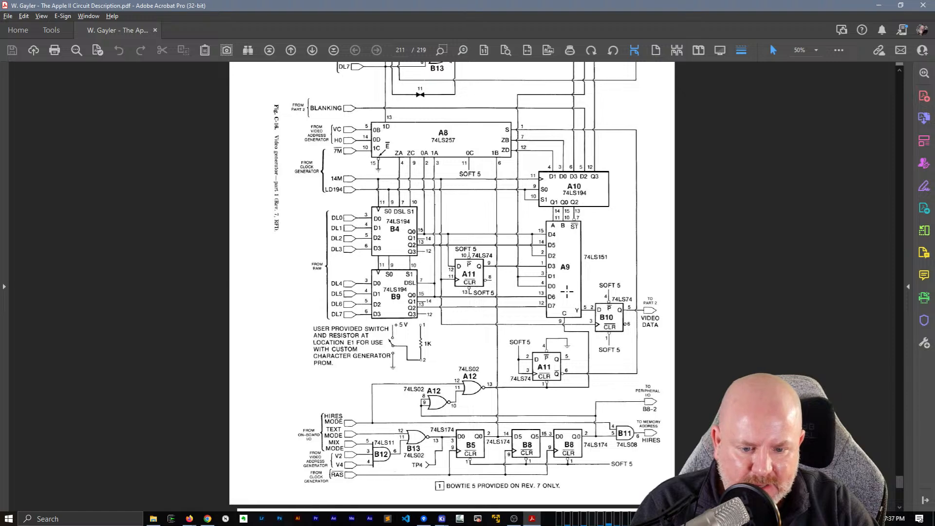
- Look through the keyboard drawings, Figs. C-21 and C-22, and the video generator part 2 figures for the missing gates
{"action": "scroll", "coordinate": [567, 292], "scroll_direction": "up", "scroll_amount": 5}
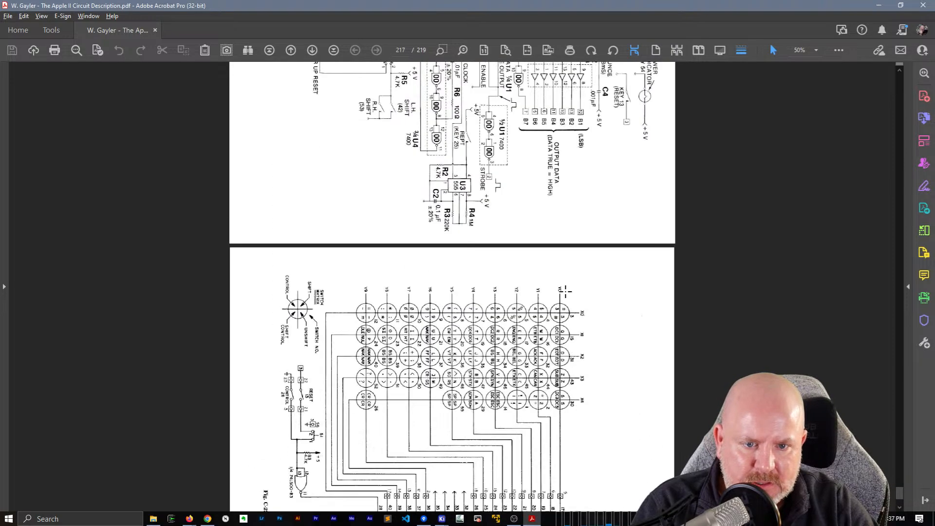
{"action": "scroll", "coordinate": [565, 291], "scroll_direction": "down", "scroll_amount": 2}
{"action": "scroll", "coordinate": [565, 291], "scroll_direction": "up", "scroll_amount": 5}
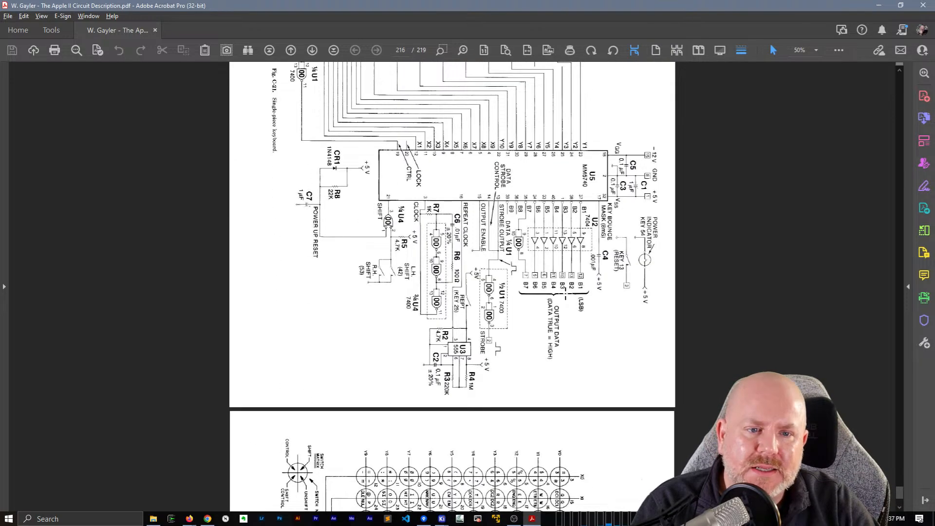
{"action": "scroll", "coordinate": [565, 292], "scroll_direction": "down", "scroll_amount": 15}
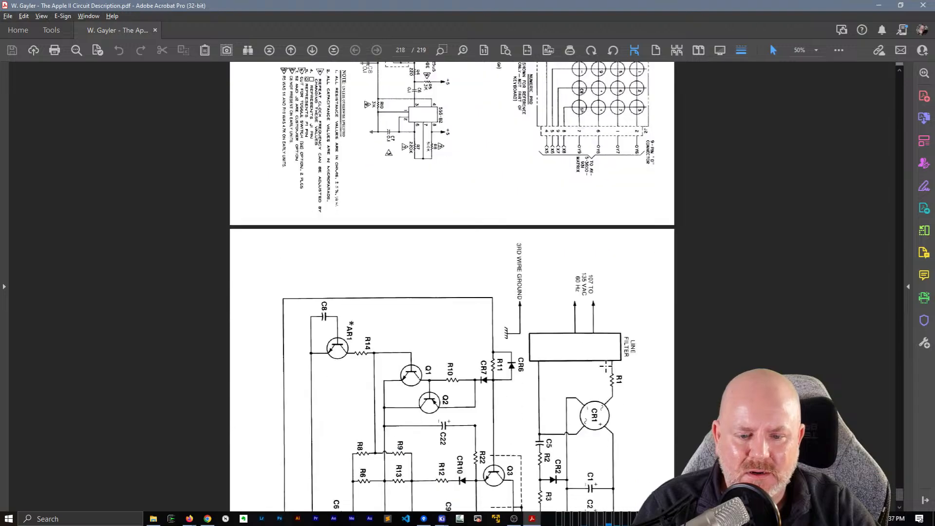
{"action": "scroll", "coordinate": [606, 366], "scroll_direction": "down", "scroll_amount": 2}
{"action": "scroll", "coordinate": [604, 368], "scroll_direction": "up", "scroll_amount": 10}
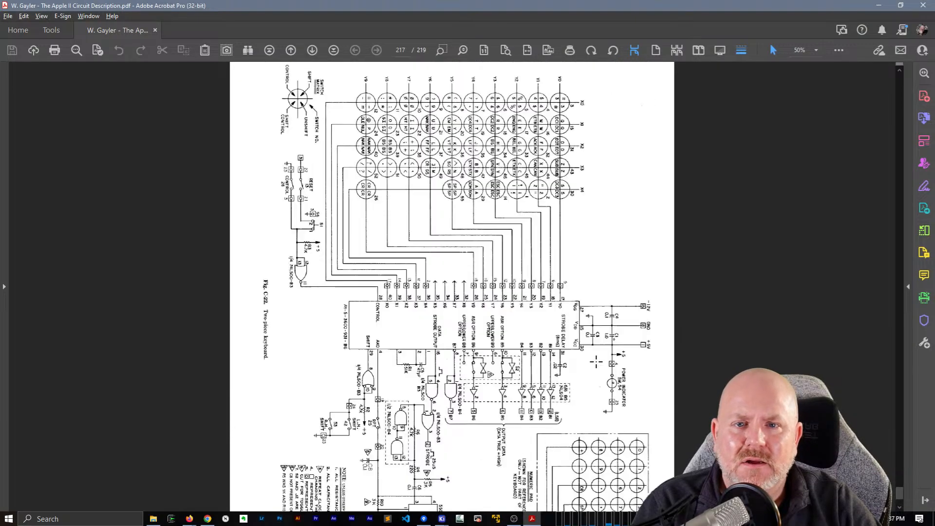
{"action": "scroll", "coordinate": [596, 362], "scroll_direction": "up", "scroll_amount": 12}
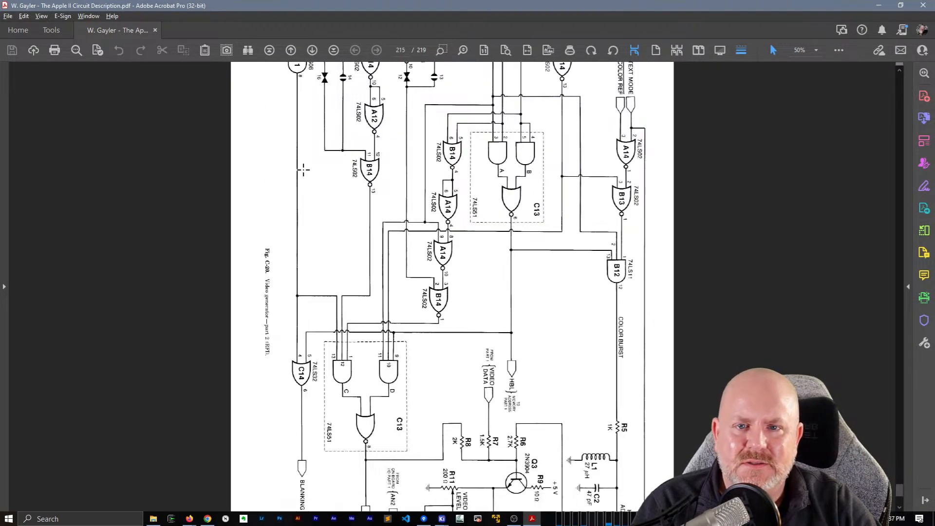
{"action": "scroll", "coordinate": [303, 169], "scroll_direction": "up", "scroll_amount": 12}
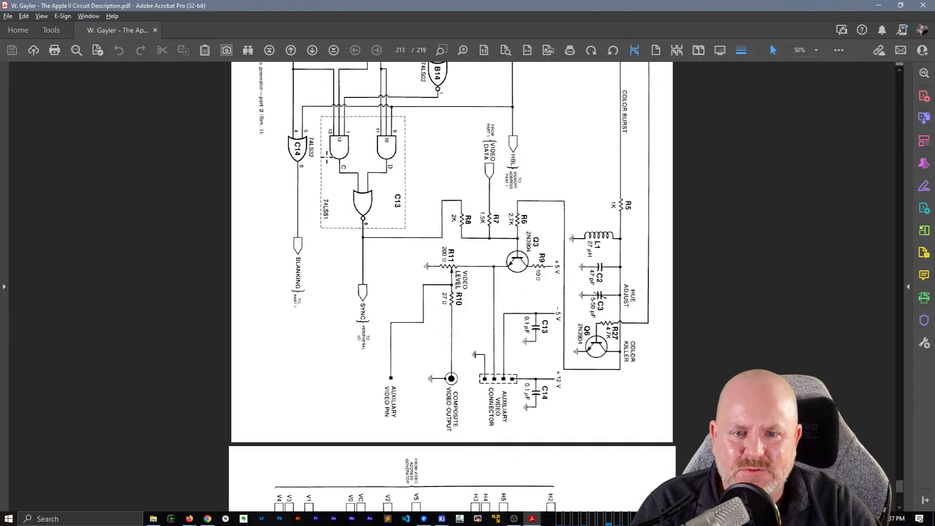
{"action": "scroll", "coordinate": [326, 156], "scroll_direction": "down", "scroll_amount": 3}
{"action": "scroll", "coordinate": [322, 147], "scroll_direction": "up", "scroll_amount": 15}
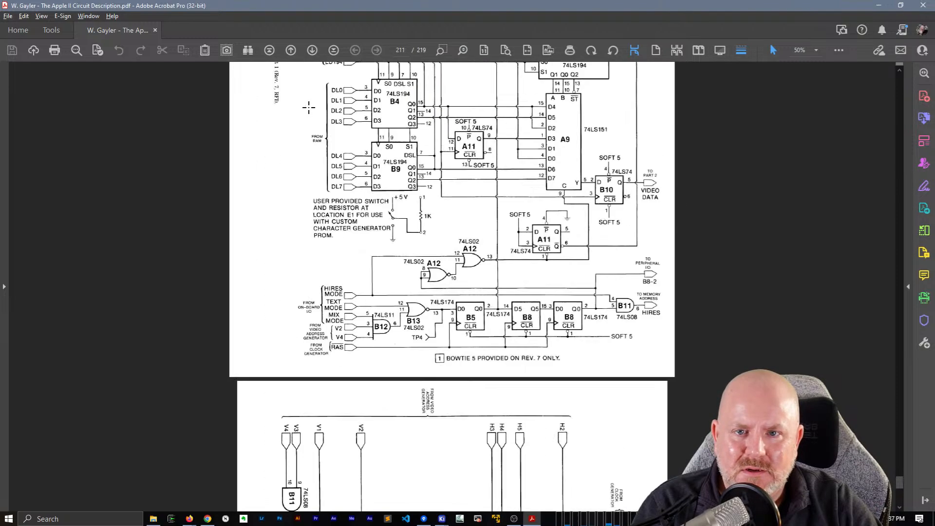
- Examine the full Fig. C-16 circuit, from character ROM A5 and shift register A3 down to the HIRES logic
{"action": "scroll", "coordinate": [309, 107], "scroll_direction": "up", "scroll_amount": 4}
{"action": "scroll", "coordinate": [317, 117], "scroll_direction": "down", "scroll_amount": 1}
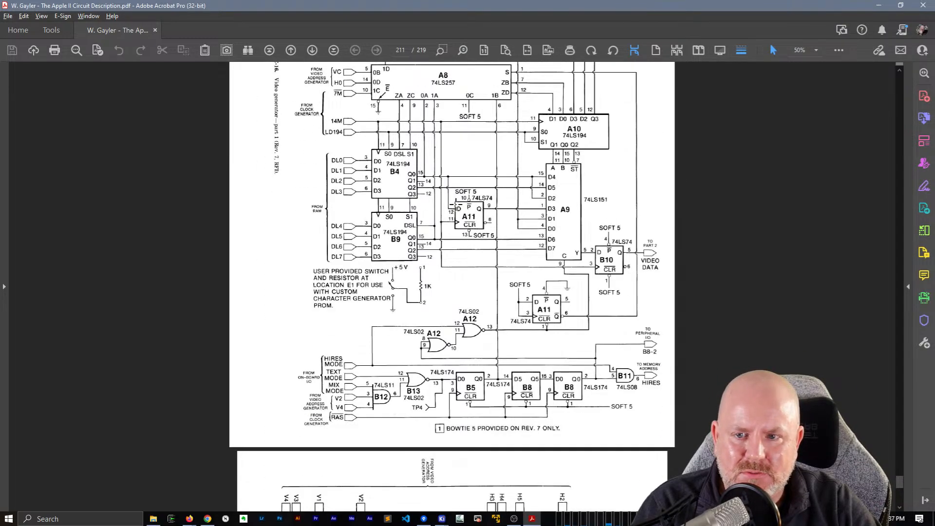
{"action": "scroll", "coordinate": [475, 197], "scroll_direction": "up", "scroll_amount": 2}
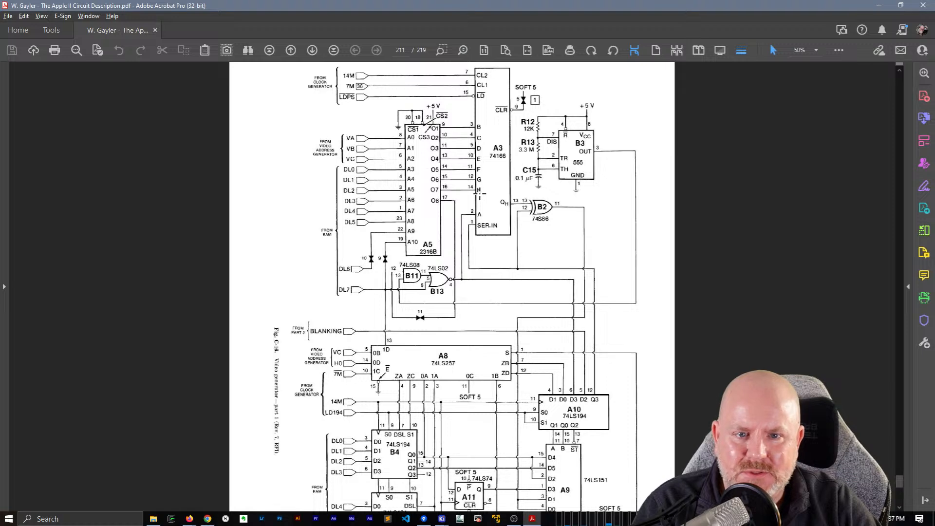
{"action": "scroll", "coordinate": [496, 218], "scroll_direction": "down", "scroll_amount": 6}
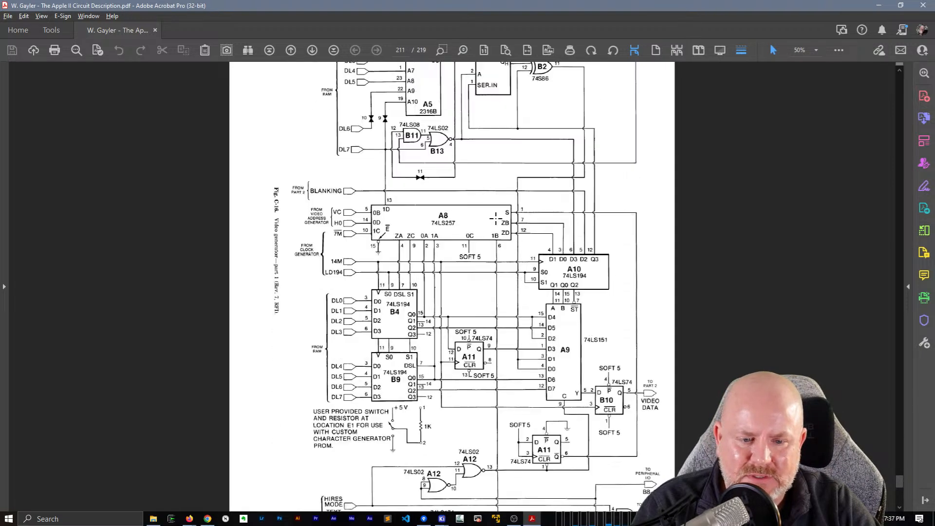
{"action": "scroll", "coordinate": [496, 218], "scroll_direction": "down", "scroll_amount": 1}
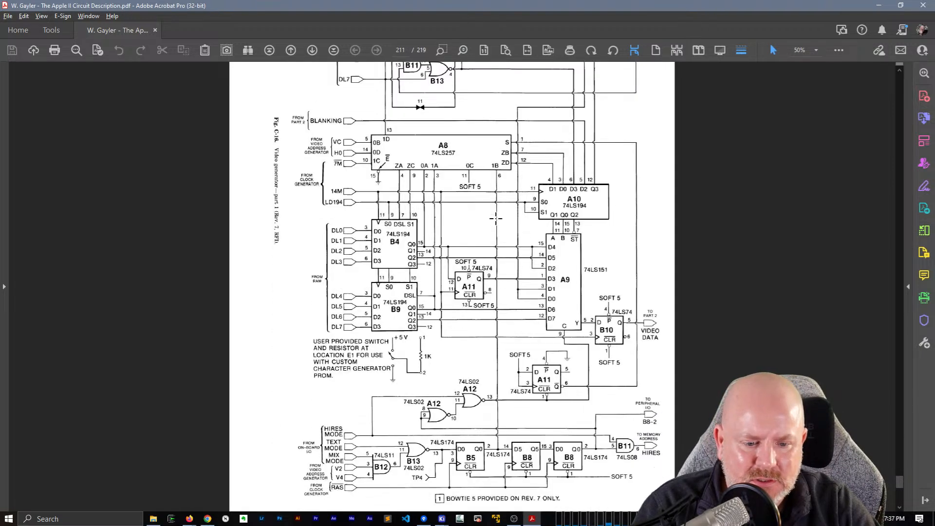
{"action": "scroll", "coordinate": [496, 218], "scroll_direction": "up", "scroll_amount": 5}
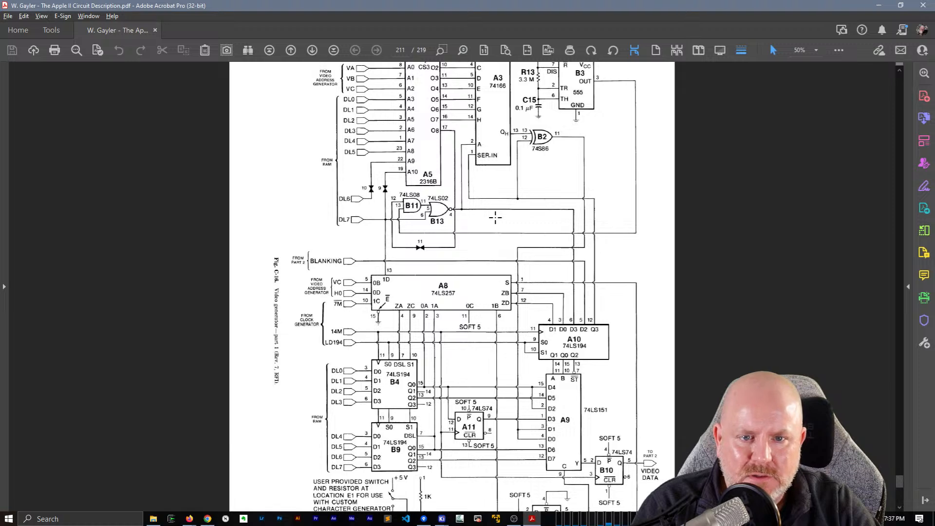
{"action": "scroll", "coordinate": [495, 218], "scroll_direction": "up", "scroll_amount": 4}
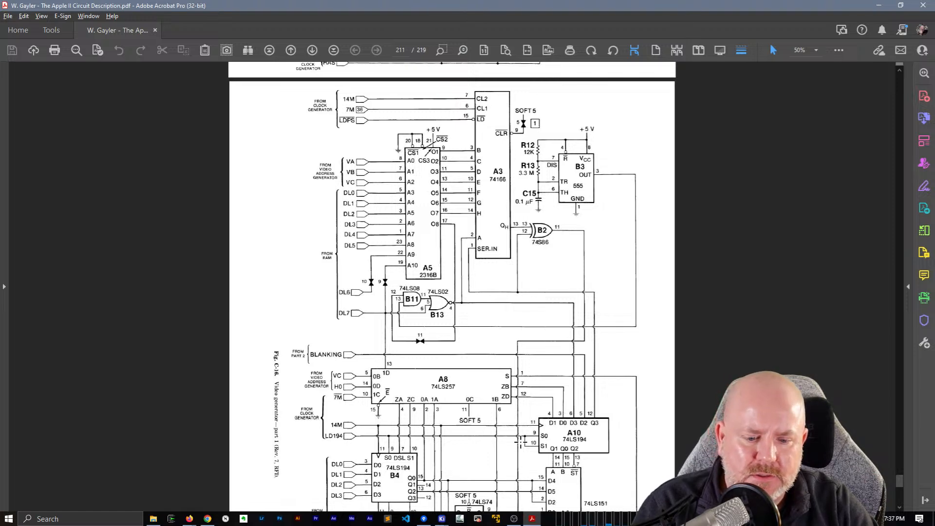
- Switch to the Schematic Editor, check gate A2B on the RAM Address Multiplexing sheet, and return to the PDF
{"action": "left_click", "coordinate": [443, 518]}
{"action": "left_click", "coordinate": [493, 480]}
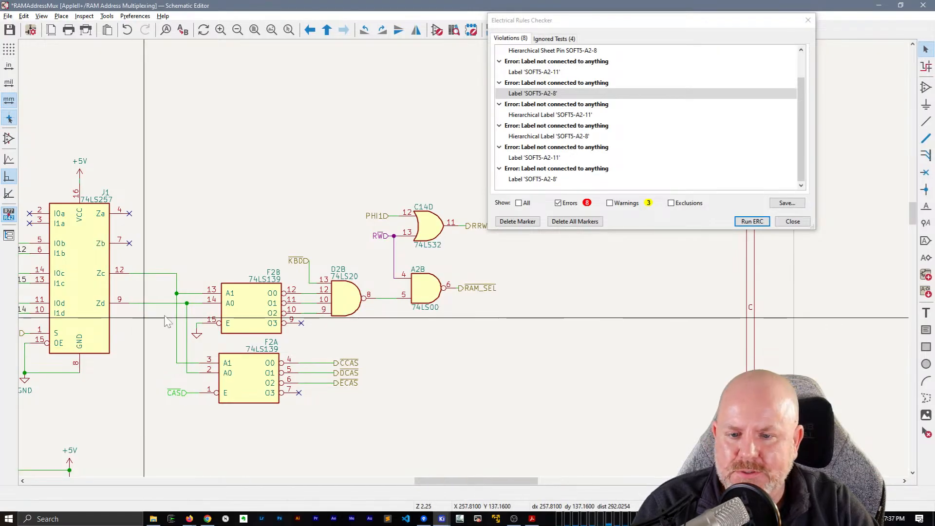
{"action": "left_click", "coordinate": [434, 291]}
{"action": "left_click", "coordinate": [532, 518]}
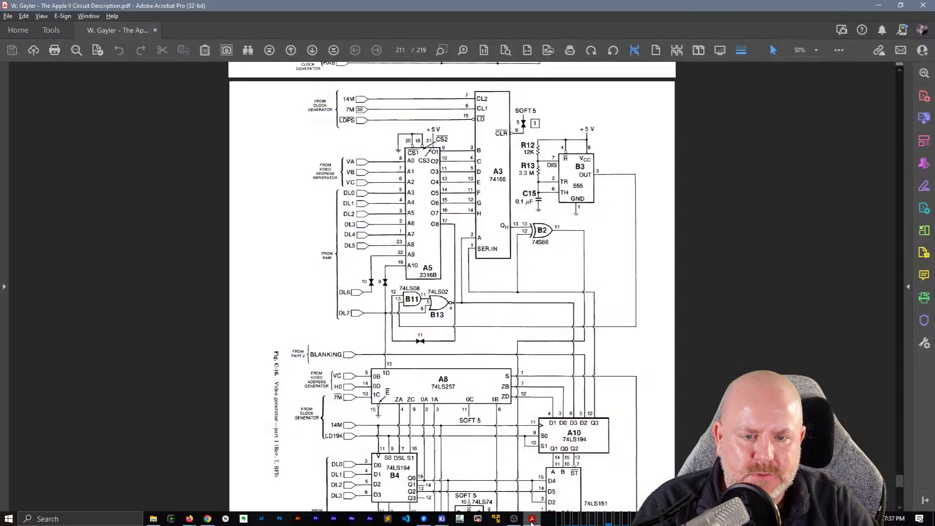
- Examine the earlier video generator part 1 circuits, Fig. C-15 (Rev. 1) and Fig. C-14 (Rev. 0)
{"action": "scroll", "coordinate": [547, 250], "scroll_direction": "up", "scroll_amount": 2}
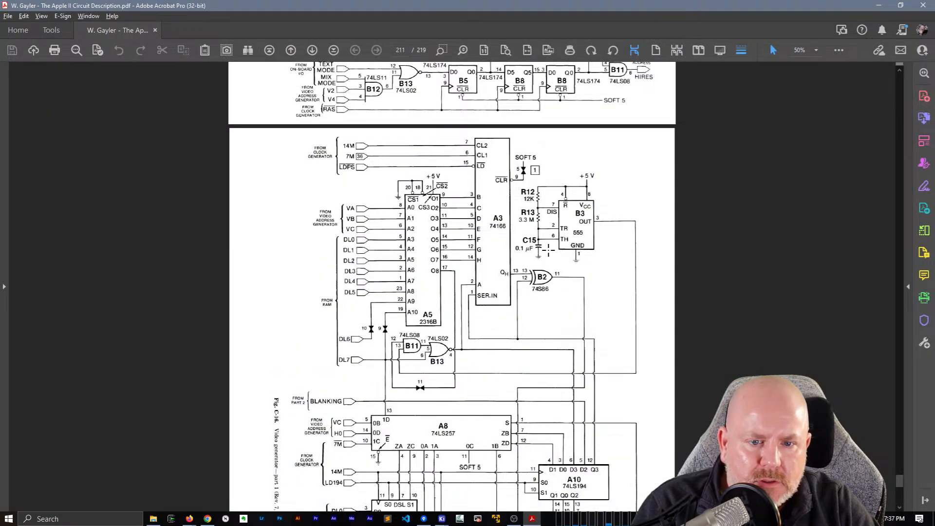
{"action": "scroll", "coordinate": [548, 250], "scroll_direction": "up", "scroll_amount": 6}
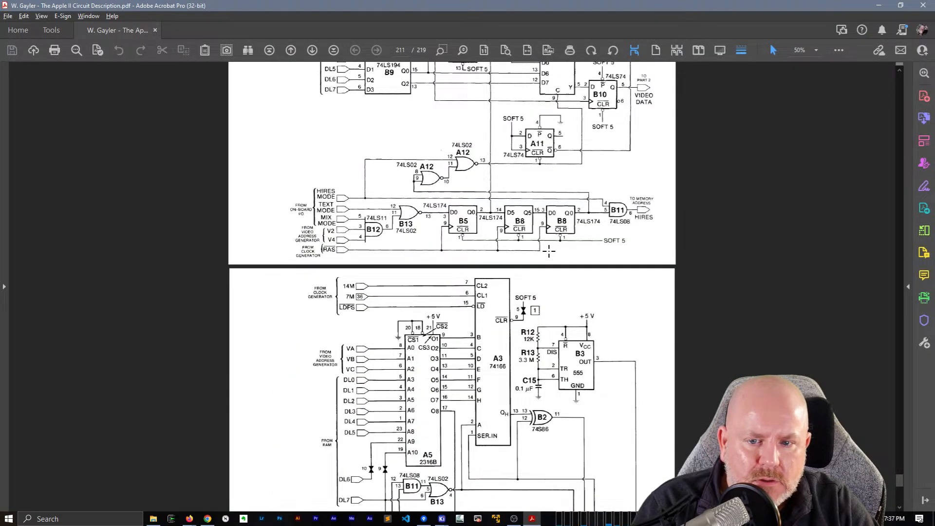
{"action": "scroll", "coordinate": [550, 251], "scroll_direction": "up", "scroll_amount": 9}
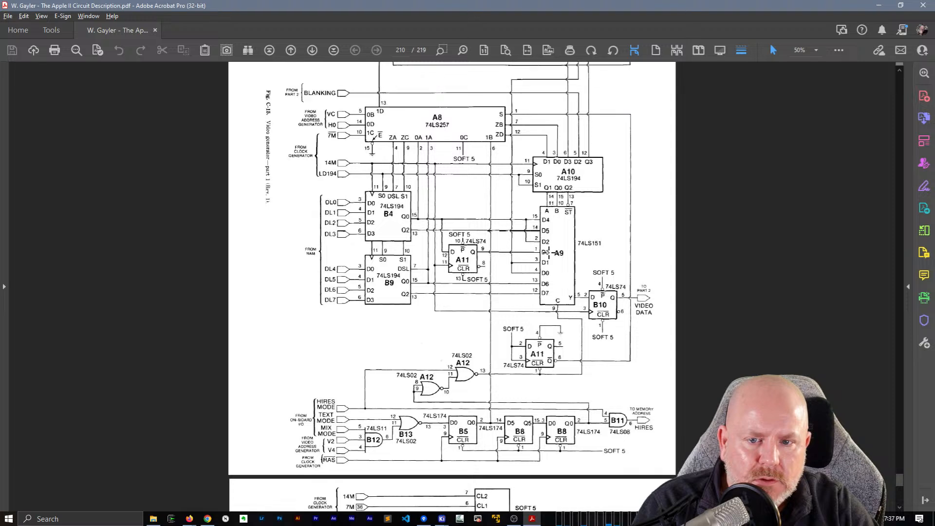
{"action": "scroll", "coordinate": [549, 252], "scroll_direction": "up", "scroll_amount": 7}
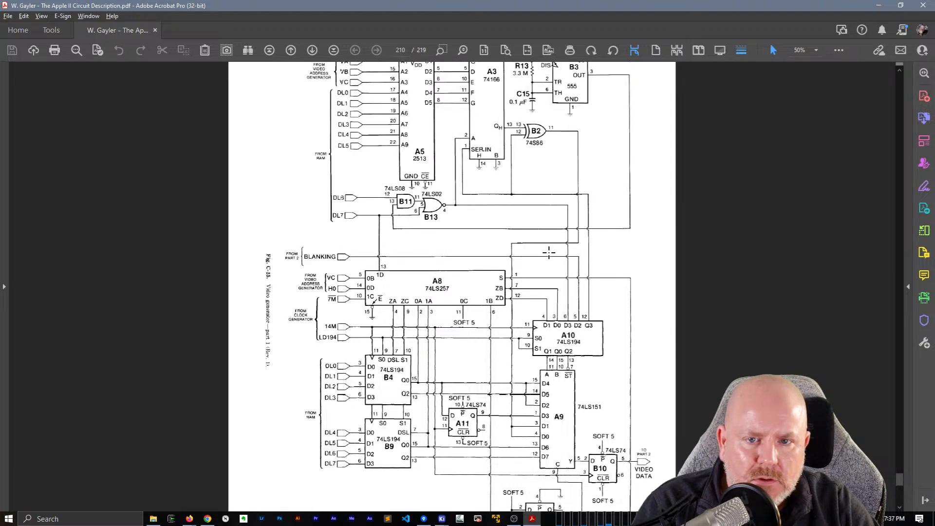
{"action": "scroll", "coordinate": [549, 252], "scroll_direction": "up", "scroll_amount": 5}
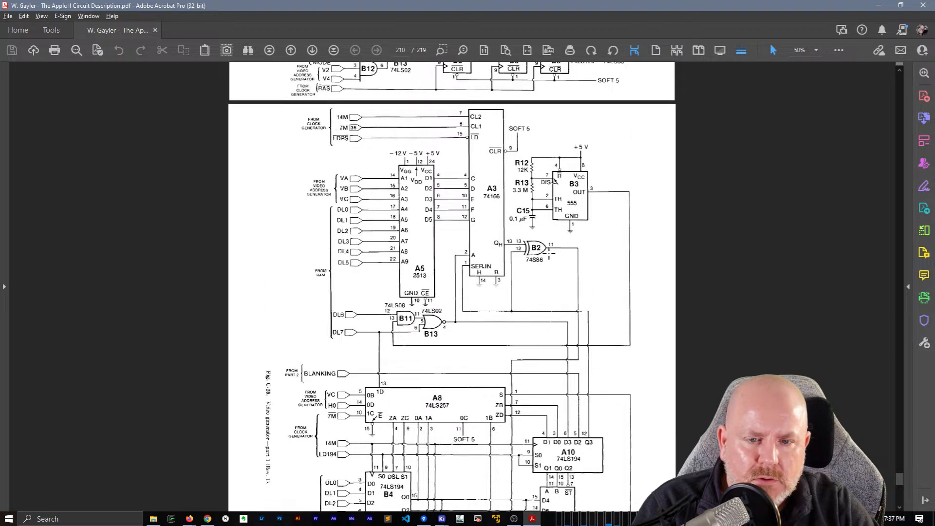
{"action": "scroll", "coordinate": [549, 252], "scroll_direction": "up", "scroll_amount": 3}
{"action": "scroll", "coordinate": [462, 259], "scroll_direction": "up", "scroll_amount": 2}
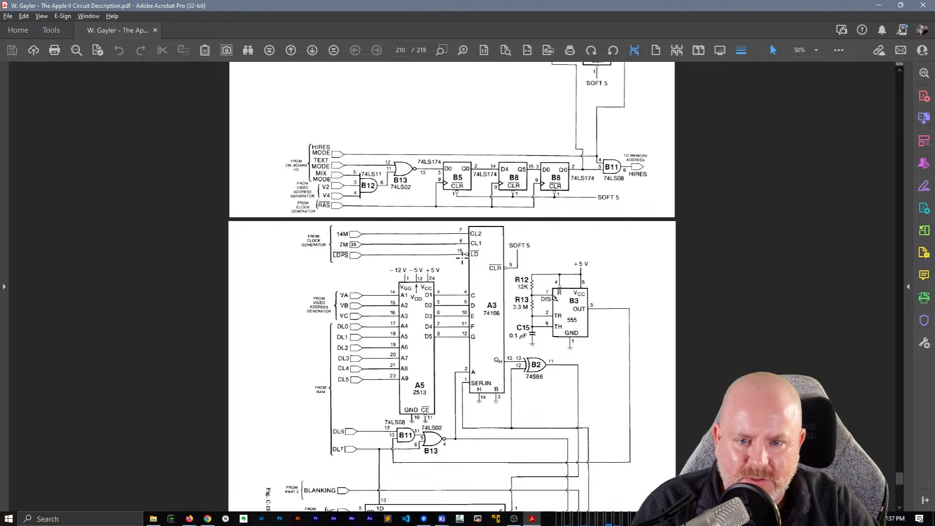
{"action": "scroll", "coordinate": [462, 259], "scroll_direction": "up", "scroll_amount": 1}
{"action": "scroll", "coordinate": [445, 303], "scroll_direction": "up", "scroll_amount": 15}
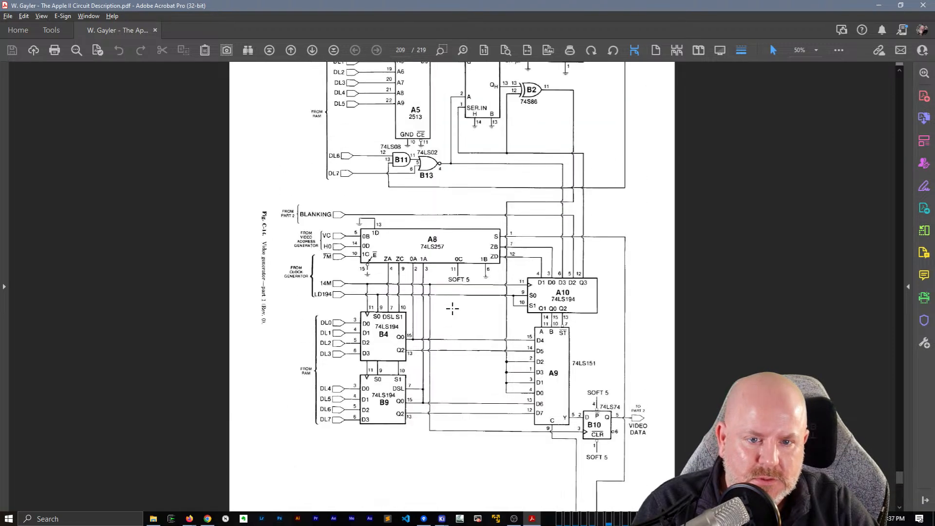
{"action": "scroll", "coordinate": [453, 308], "scroll_direction": "up", "scroll_amount": 7}
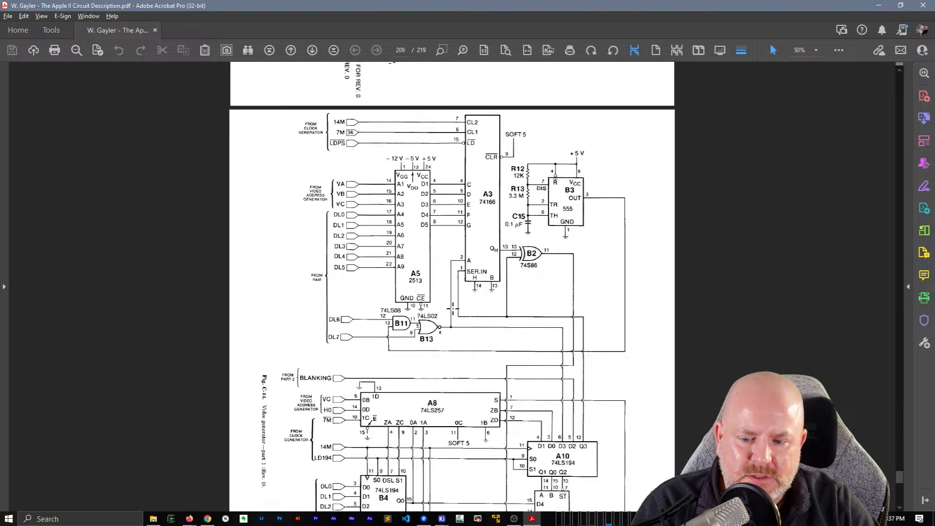
{"action": "scroll", "coordinate": [452, 308], "scroll_direction": "up", "scroll_amount": 3}
{"action": "scroll", "coordinate": [453, 308], "scroll_direction": "up", "scroll_amount": 11}
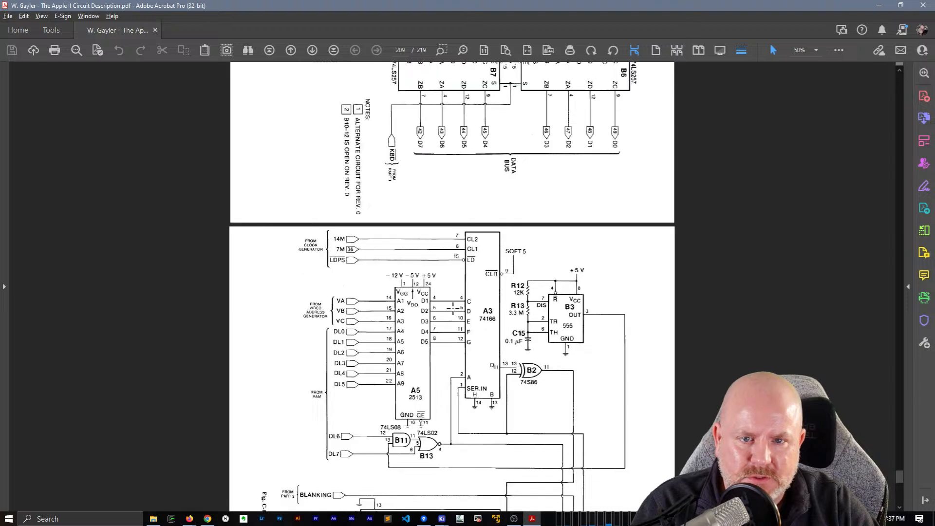
{"action": "scroll", "coordinate": [453, 308], "scroll_direction": "up", "scroll_amount": 3}
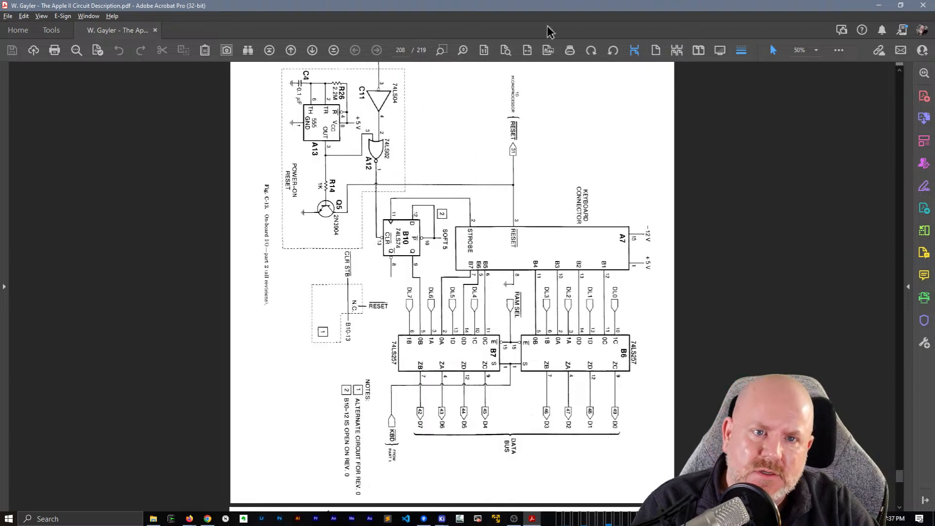
- Rotate the pages upright and check video generator part 1, Figs. C-16 to C-14, and on-board I/O part 2, Fig. C-13, for the missing gates
{"action": "left_click", "coordinate": [613, 50]}
{"action": "scroll", "coordinate": [576, 278], "scroll_direction": "up", "scroll_amount": 5}
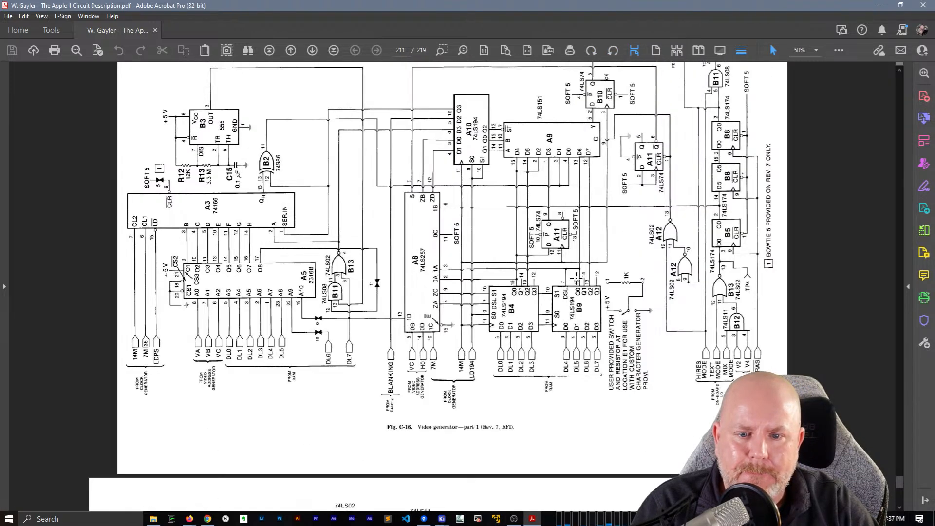
{"action": "scroll", "coordinate": [576, 280], "scroll_direction": "up", "scroll_amount": 15}
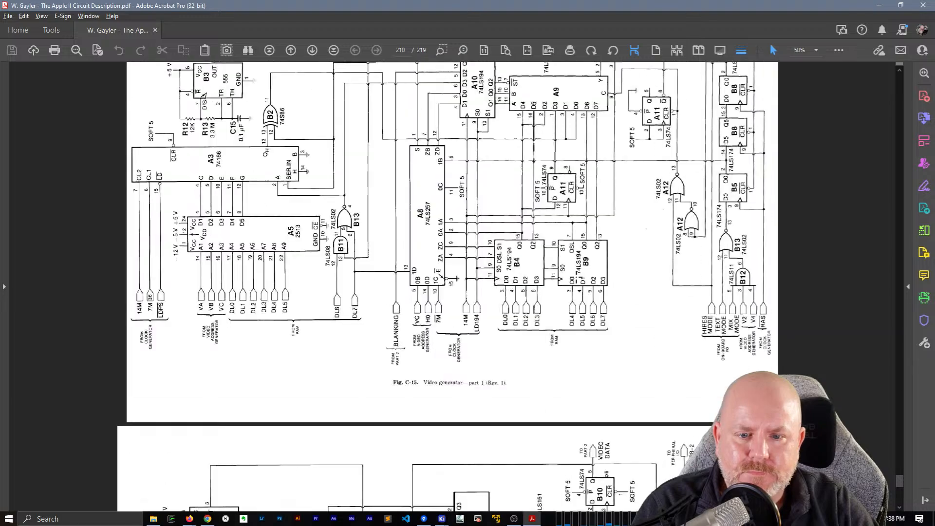
{"action": "scroll", "coordinate": [556, 251], "scroll_direction": "up", "scroll_amount": 10}
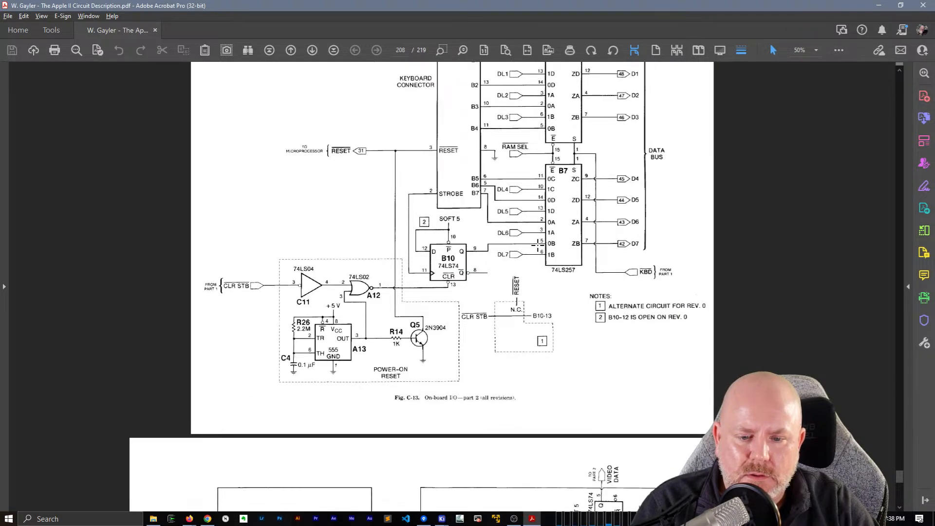
{"action": "scroll", "coordinate": [539, 245], "scroll_direction": "down", "scroll_amount": 15}
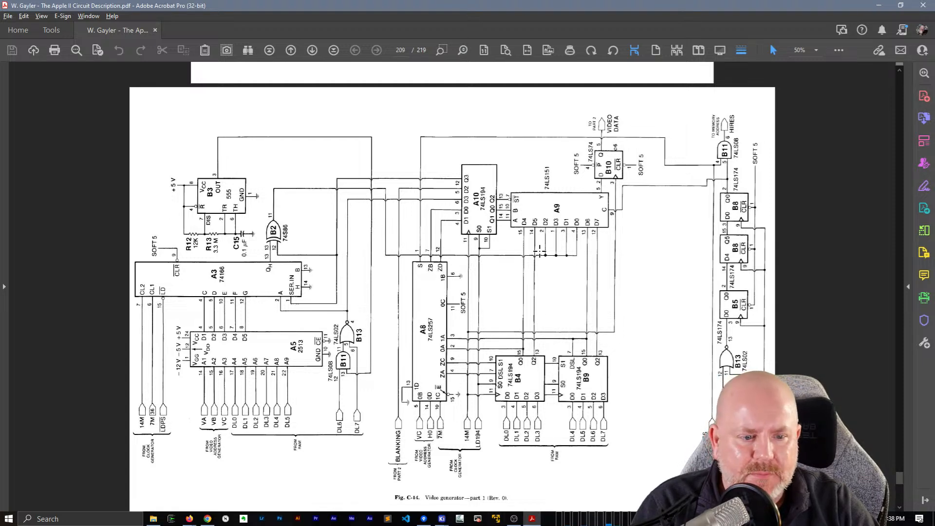
{"action": "scroll", "coordinate": [540, 253], "scroll_direction": "up", "scroll_amount": 7}
{"action": "scroll", "coordinate": [540, 253], "scroll_direction": "up", "scroll_amount": 12}
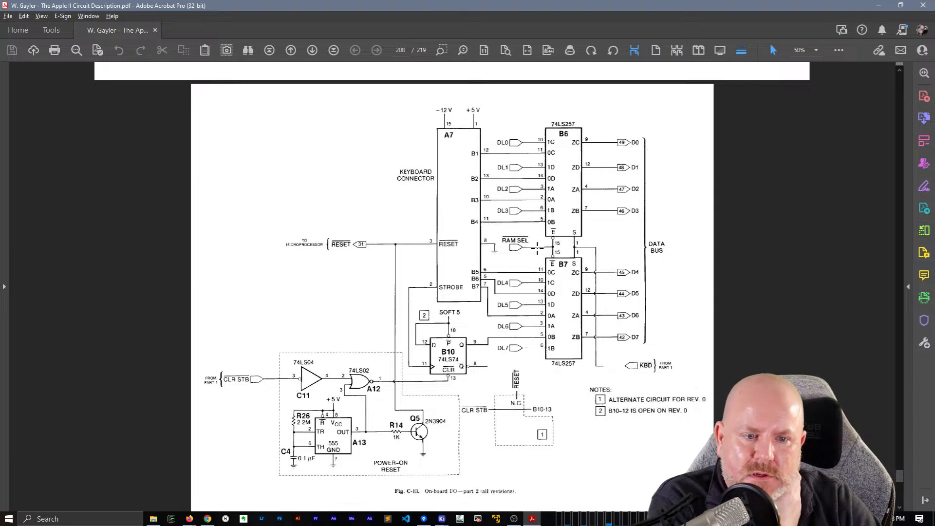
- Look through the on-board I/O part 1, peripheral I/O and ROM drawings, Figs. C-12, C-11 and C-10
{"action": "scroll", "coordinate": [537, 249], "scroll_direction": "up", "scroll_amount": 11}
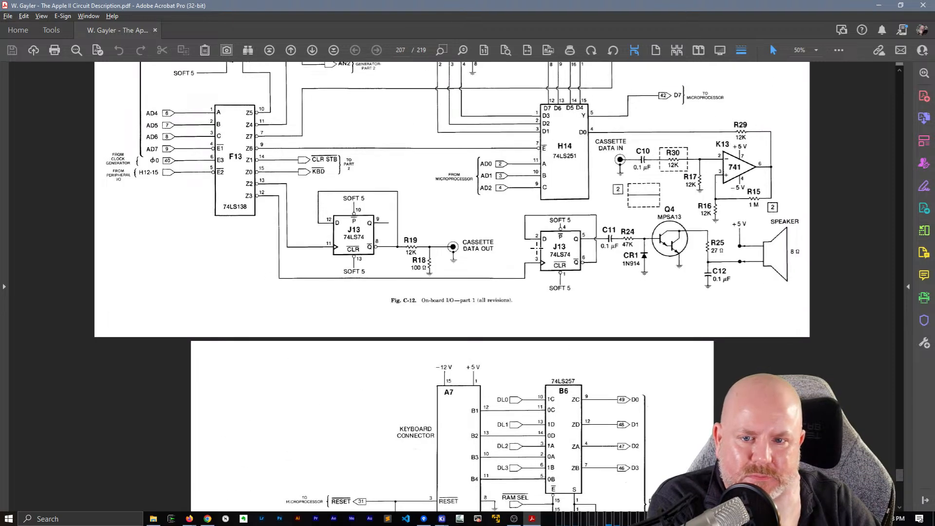
{"action": "scroll", "coordinate": [537, 248], "scroll_direction": "up", "scroll_amount": 8}
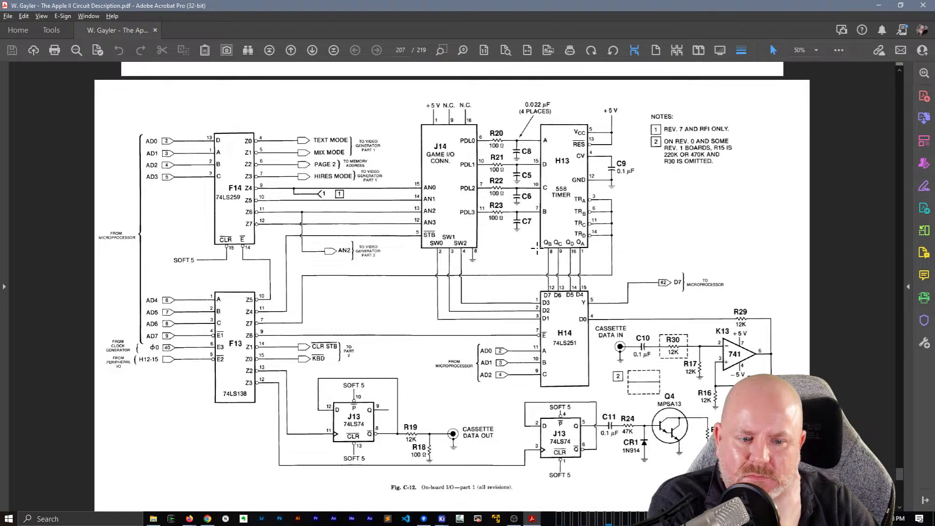
{"action": "scroll", "coordinate": [537, 249], "scroll_direction": "up", "scroll_amount": 20}
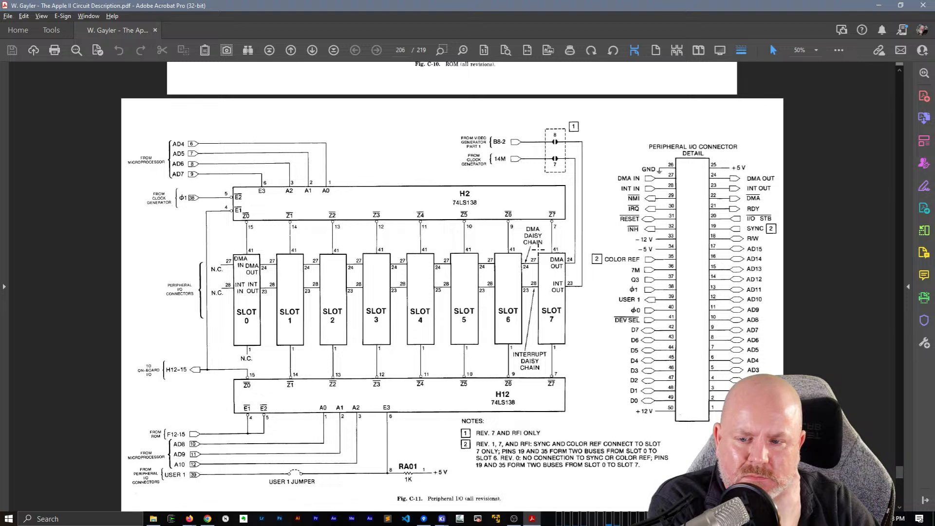
{"action": "scroll", "coordinate": [539, 250], "scroll_direction": "up", "scroll_amount": 18}
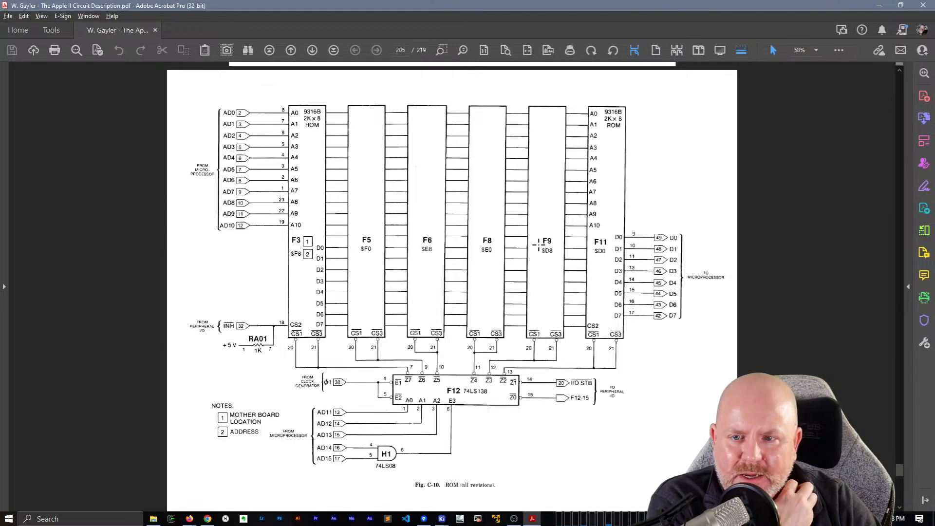
{"action": "scroll", "coordinate": [536, 244], "scroll_direction": "up", "scroll_amount": 16}
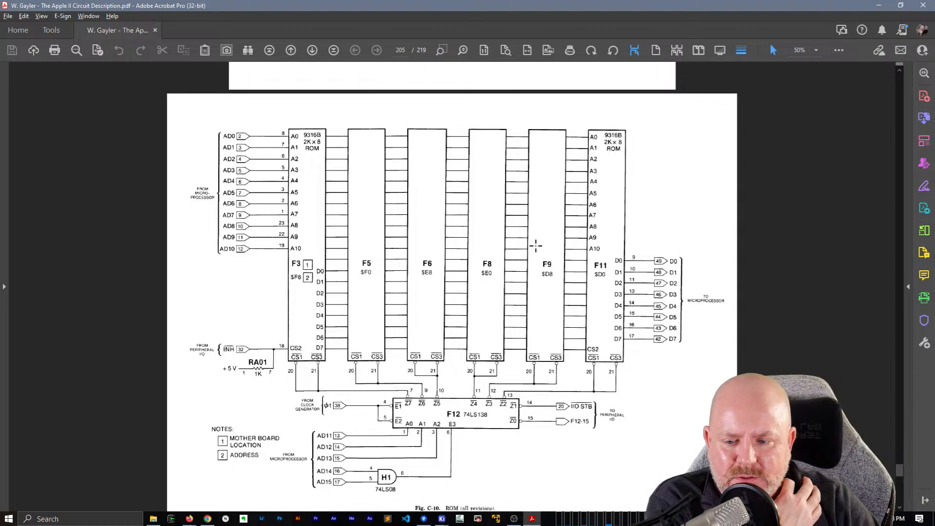
- Look through the microprocessor, RAM and memory address part 2 drawings, from Fig. C-9 back to Fig. C-6
{"action": "scroll", "coordinate": [536, 246], "scroll_direction": "up", "scroll_amount": 3}
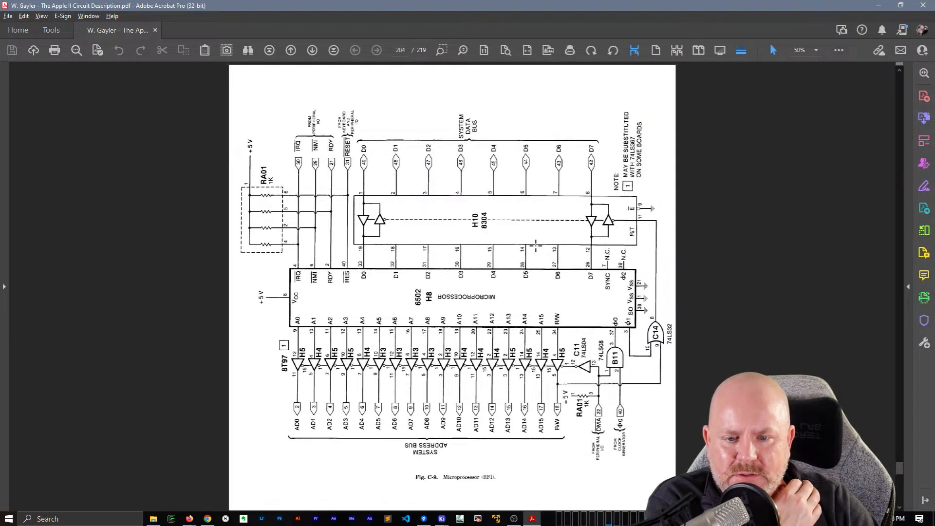
{"action": "scroll", "coordinate": [536, 246], "scroll_direction": "up", "scroll_amount": 17}
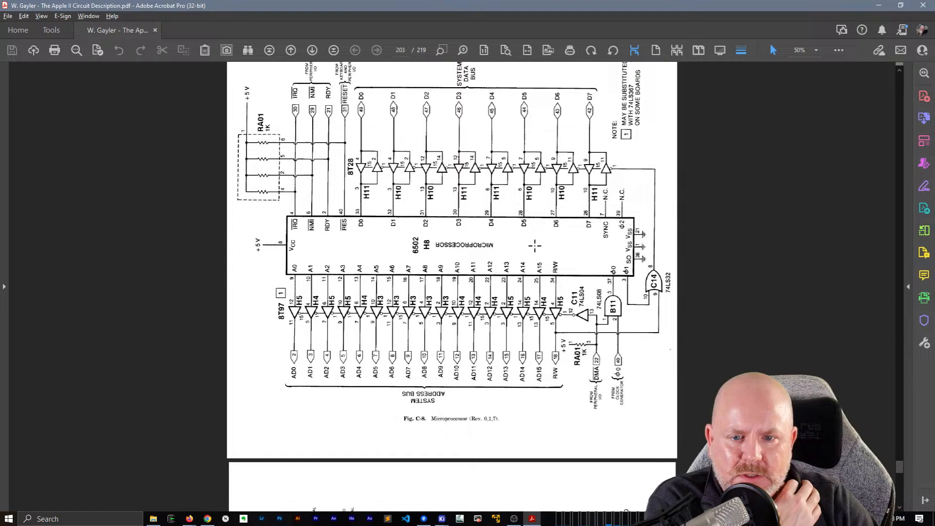
{"action": "scroll", "coordinate": [535, 246], "scroll_direction": "up", "scroll_amount": 1}
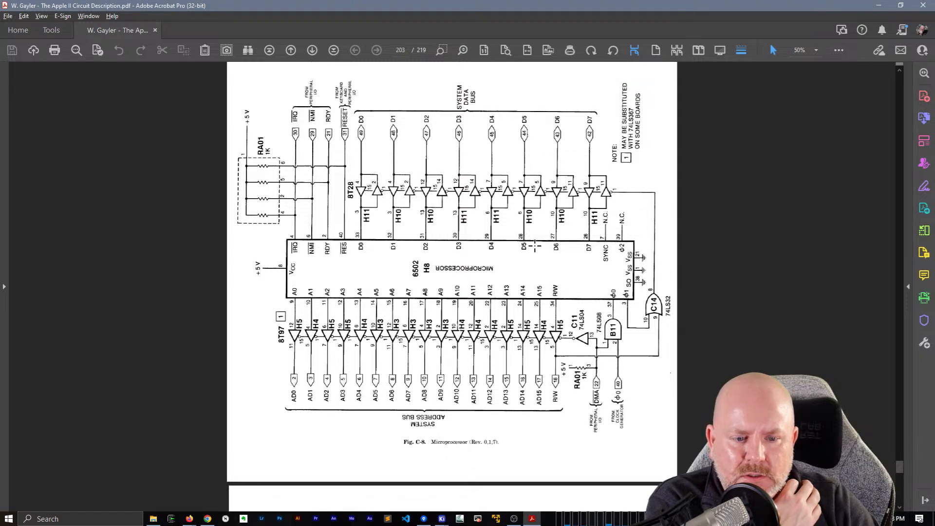
{"action": "scroll", "coordinate": [534, 247], "scroll_direction": "up", "scroll_amount": 9}
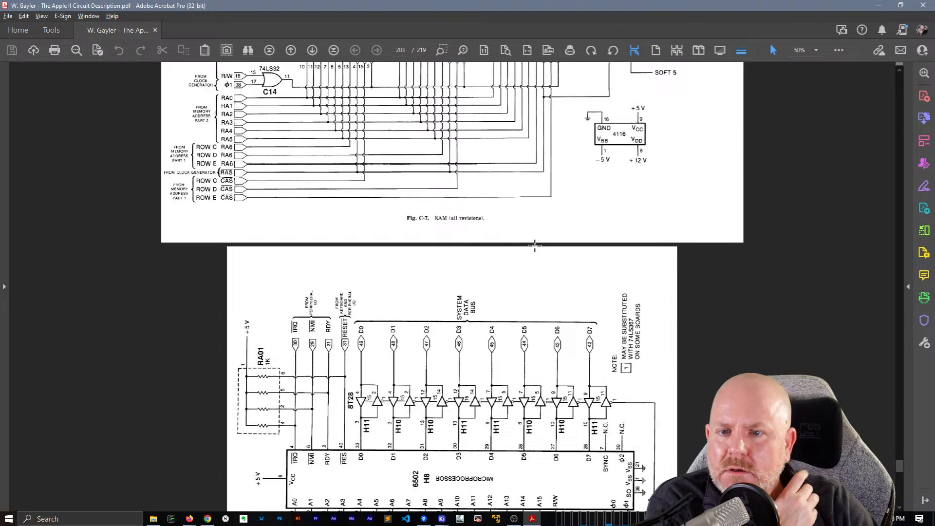
{"action": "scroll", "coordinate": [534, 246], "scroll_direction": "up", "scroll_amount": 10}
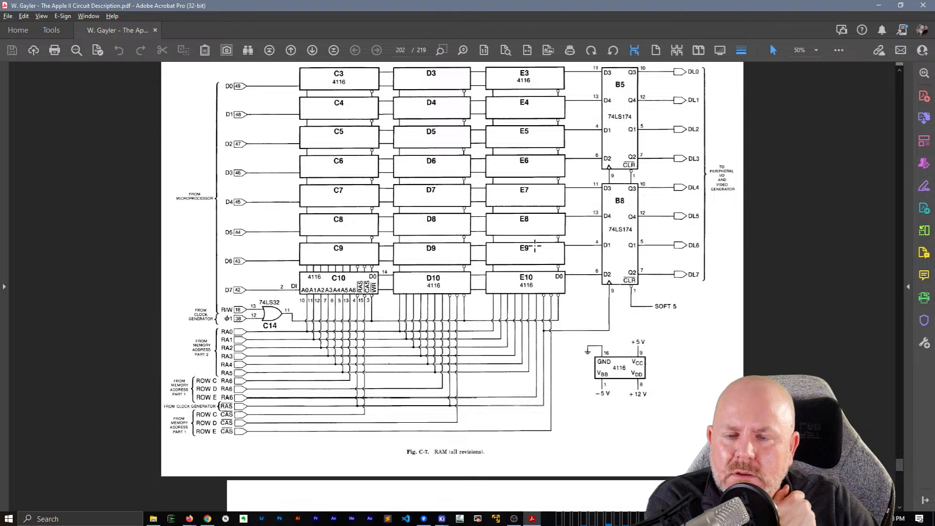
{"action": "scroll", "coordinate": [534, 246], "scroll_direction": "up", "scroll_amount": 14}
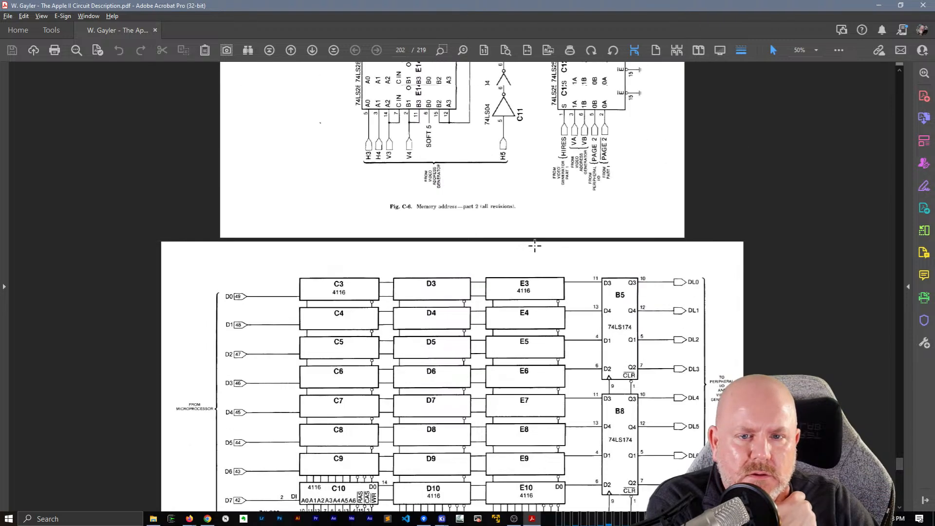
{"action": "scroll", "coordinate": [535, 248], "scroll_direction": "up", "scroll_amount": 6}
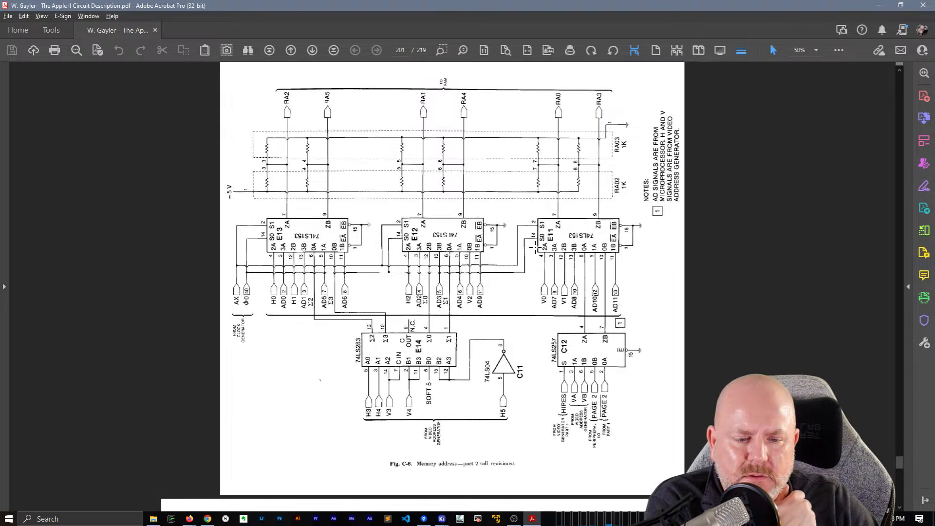
- Compare gate A2 at the RAMSEL output between the memory address part 1 drawings, Fig. C-5 (Rev. 7, RFI) and Fig. C-4 (Rev. 0,1)
{"action": "scroll", "coordinate": [535, 248], "scroll_direction": "up", "scroll_amount": 20}
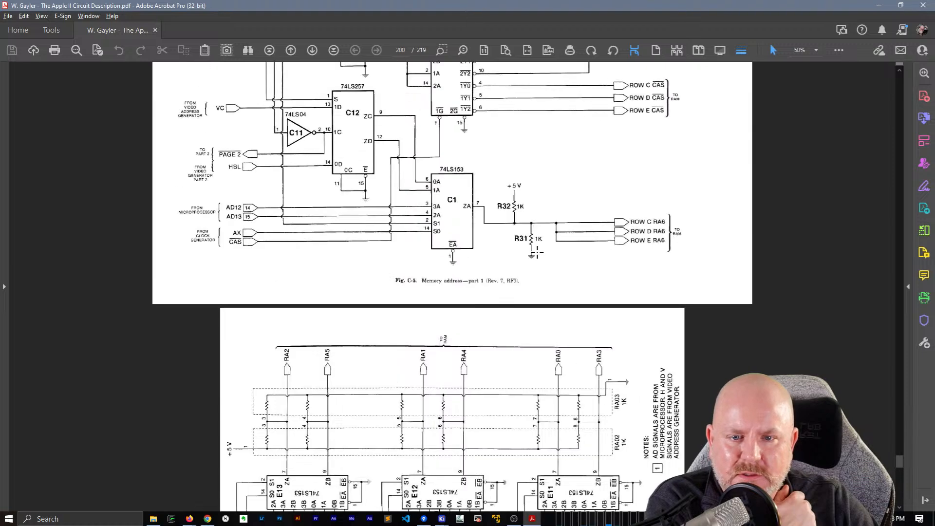
{"action": "scroll", "coordinate": [538, 252], "scroll_direction": "up", "scroll_amount": 6}
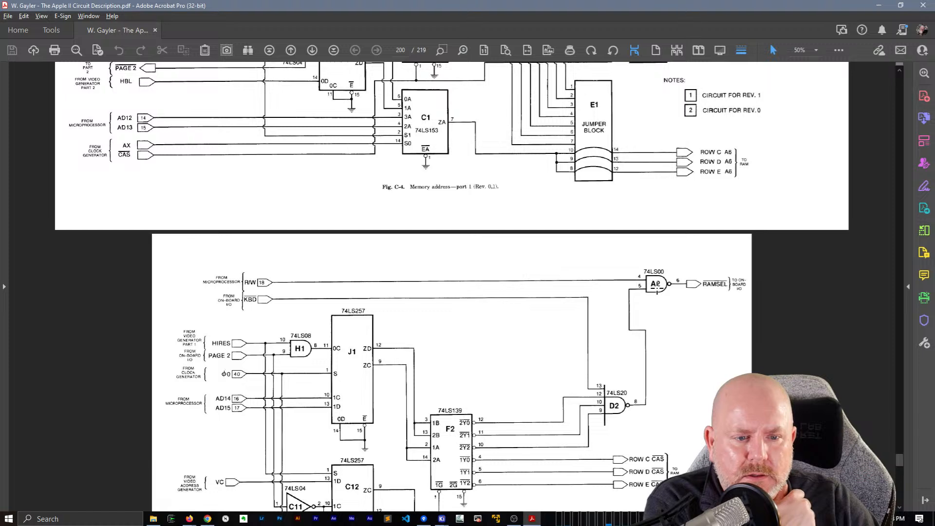
{"action": "left_click", "coordinate": [658, 290]}
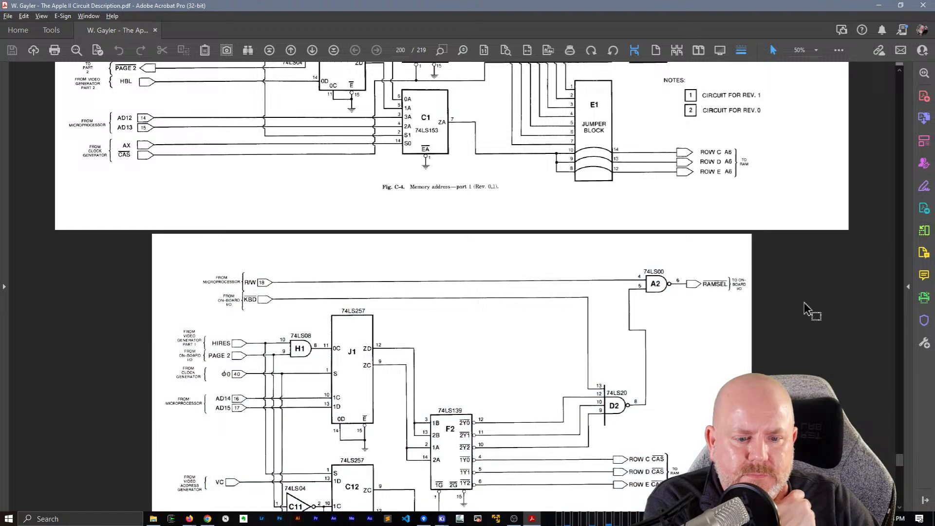
{"action": "left_click", "coordinate": [813, 312]}
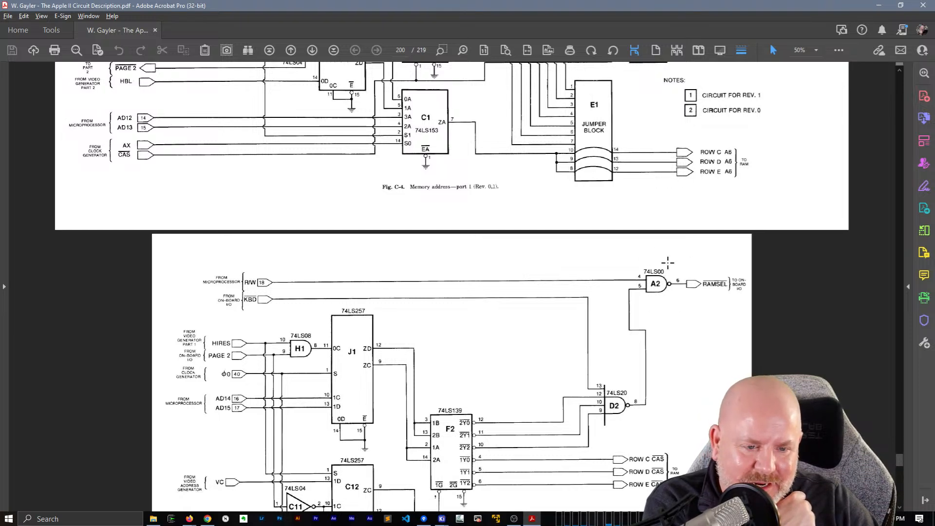
{"action": "scroll", "coordinate": [673, 290], "scroll_direction": "up", "scroll_amount": 5}
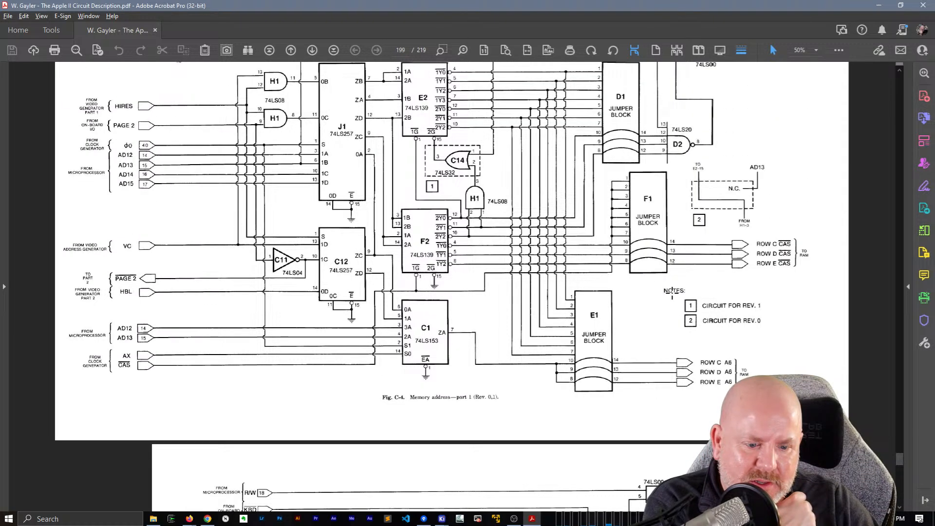
{"action": "scroll", "coordinate": [673, 290], "scroll_direction": "down", "scroll_amount": 6}
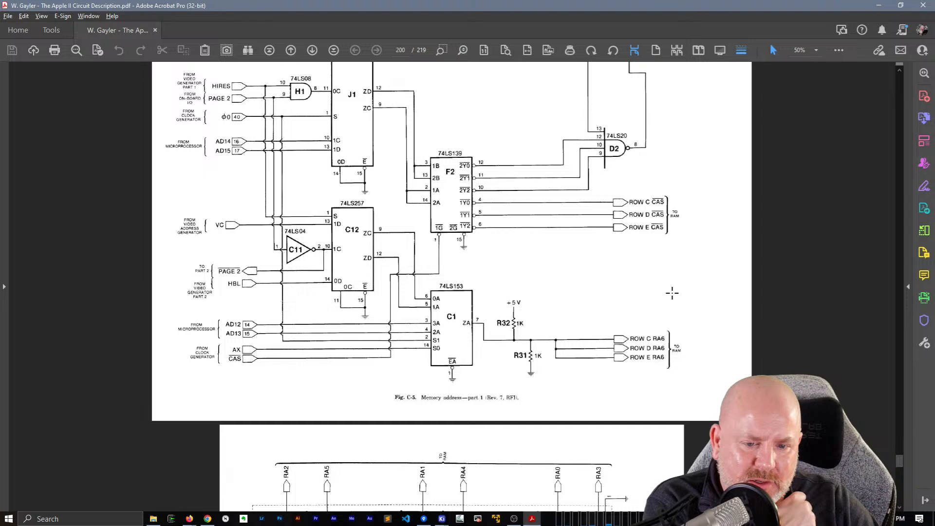
{"action": "scroll", "coordinate": [673, 293], "scroll_direction": "up", "scroll_amount": 8}
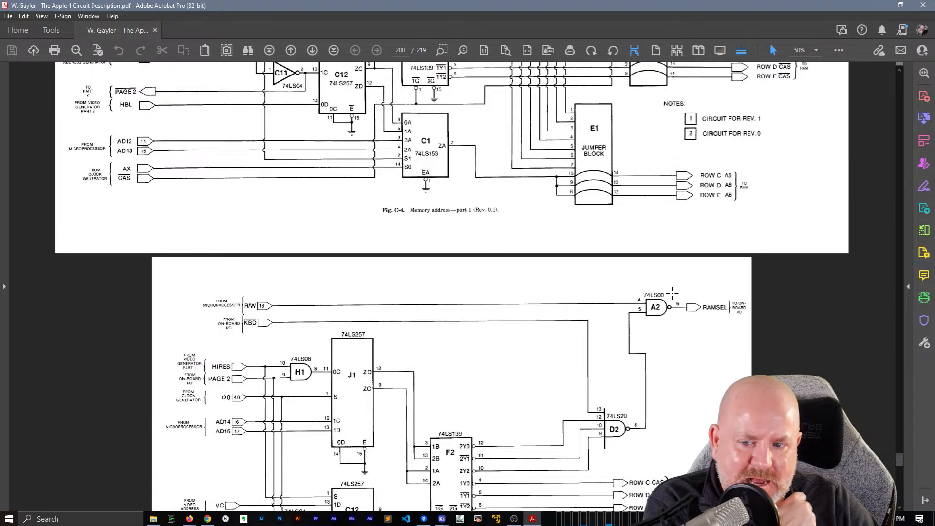
{"action": "scroll", "coordinate": [672, 293], "scroll_direction": "up", "scroll_amount": 3}
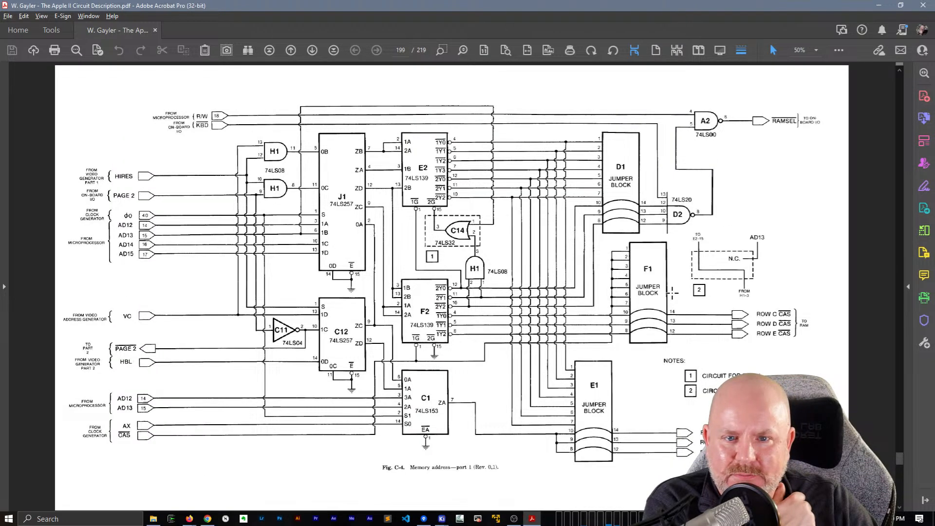
- Examine the video address generator, Fig. C-3, and the A2 gates and SOFT 5 connections in the clock generator, Fig. C-2
{"action": "scroll", "coordinate": [672, 293], "scroll_direction": "up", "scroll_amount": 4}
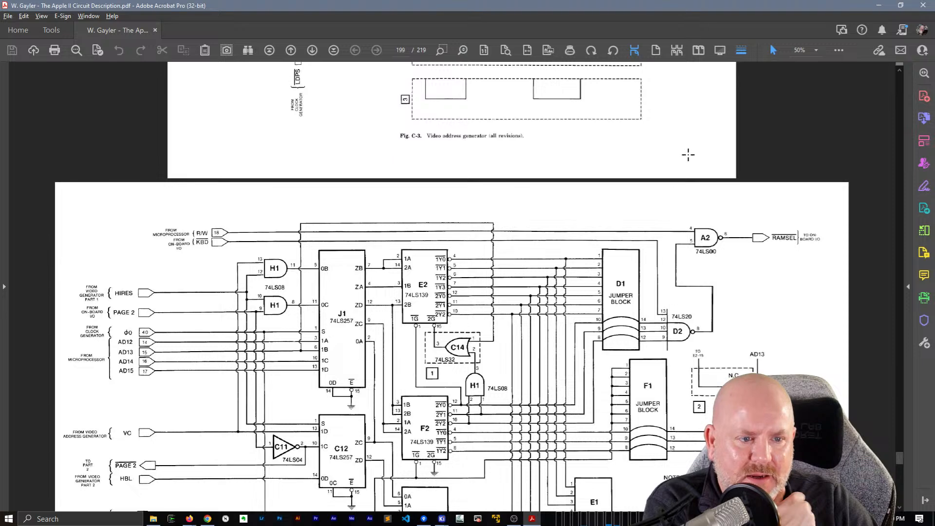
{"action": "scroll", "coordinate": [706, 239], "scroll_direction": "up", "scroll_amount": 5}
{"action": "scroll", "coordinate": [707, 239], "scroll_direction": "up", "scroll_amount": 3}
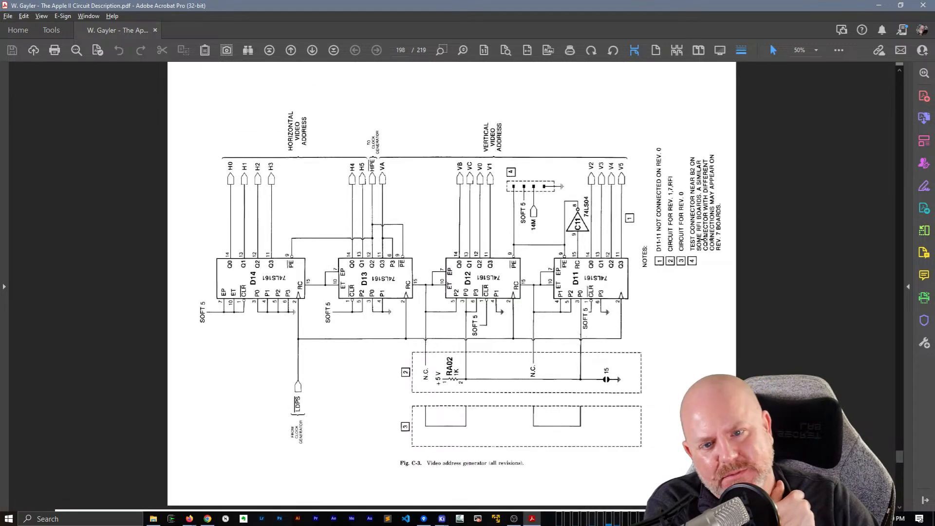
{"action": "scroll", "coordinate": [705, 239], "scroll_direction": "up", "scroll_amount": 12}
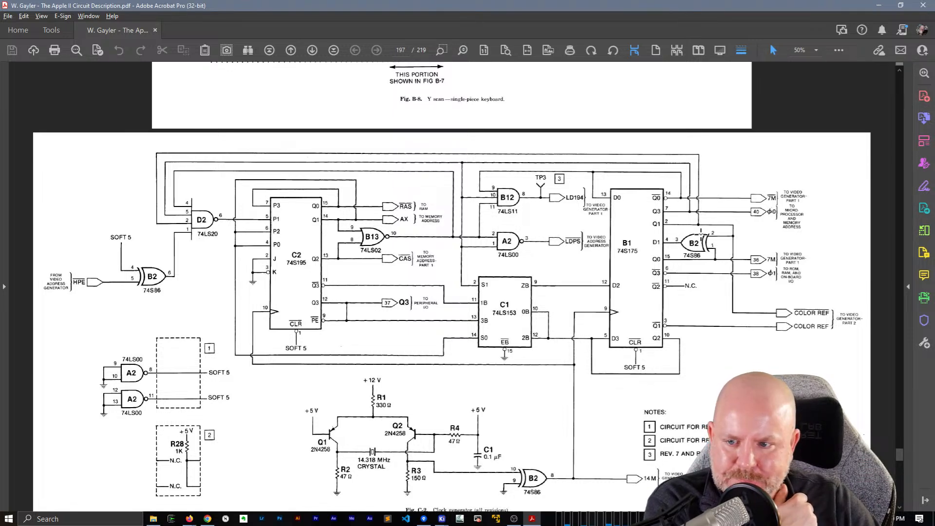
{"action": "scroll", "coordinate": [701, 234], "scroll_direction": "up", "scroll_amount": 1}
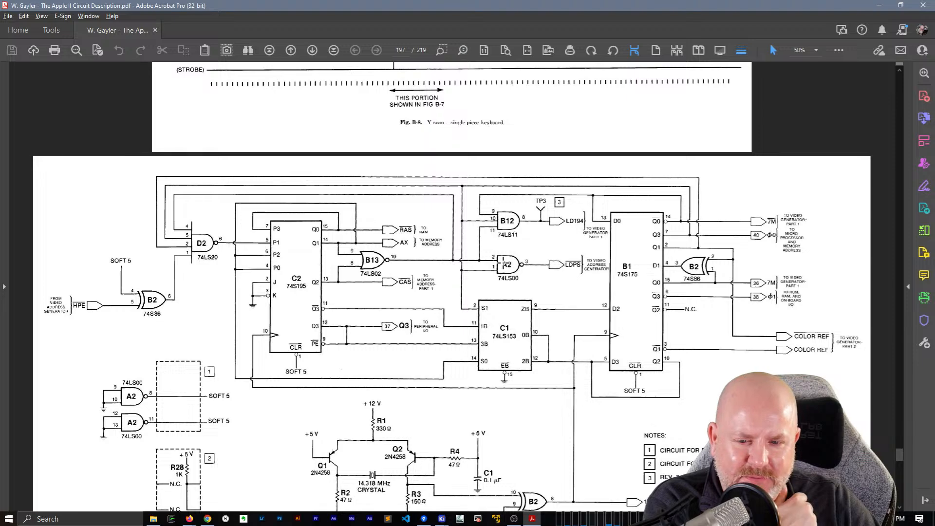
{"action": "scroll", "coordinate": [508, 266], "scroll_direction": "down", "scroll_amount": 20}
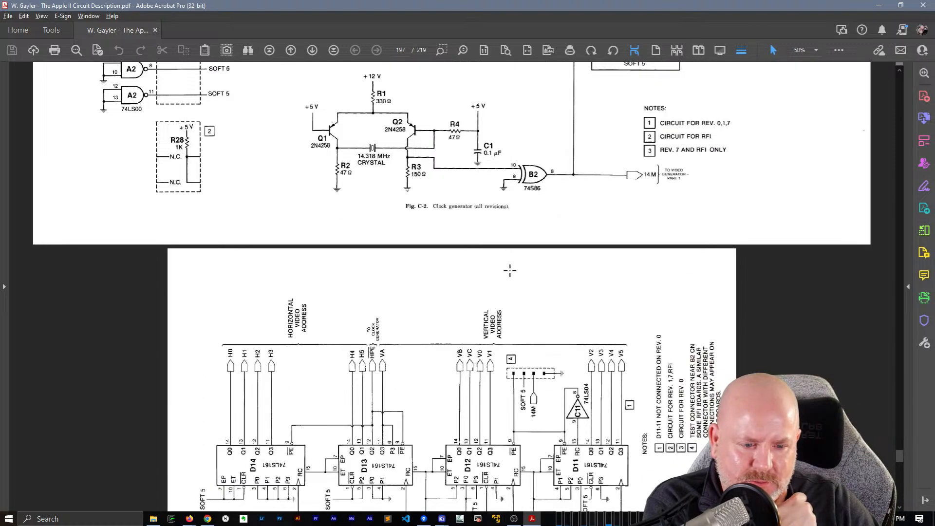
{"action": "scroll", "coordinate": [513, 273], "scroll_direction": "down", "scroll_amount": 5}
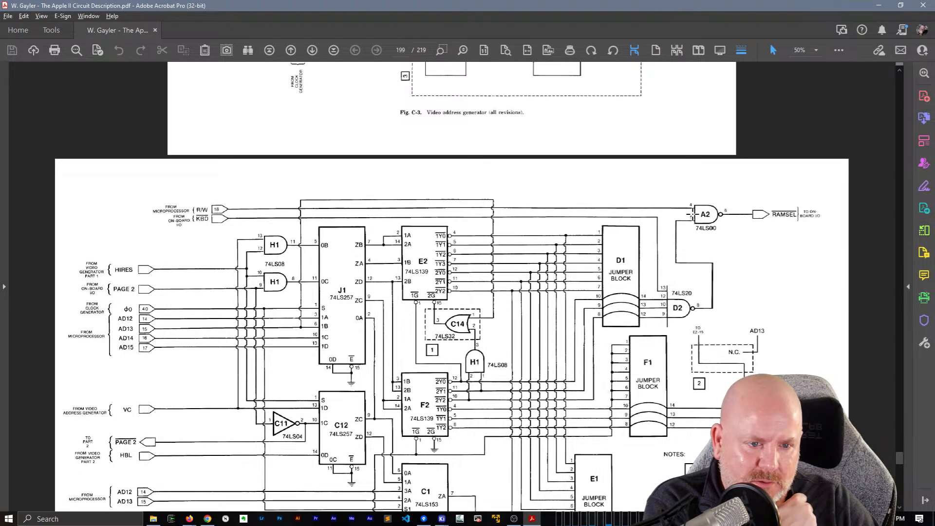
{"action": "scroll", "coordinate": [648, 304], "scroll_direction": "up", "scroll_amount": 20}
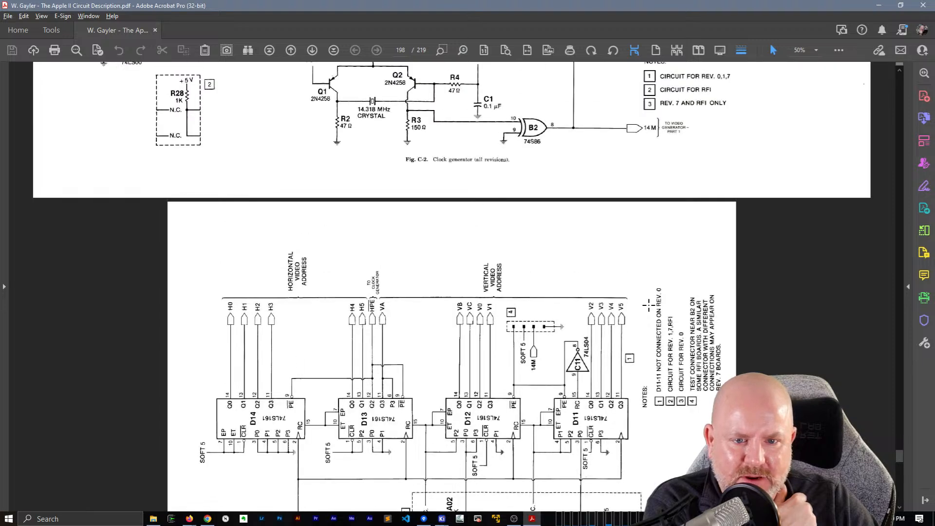
{"action": "scroll", "coordinate": [649, 305], "scroll_direction": "up", "scroll_amount": 3}
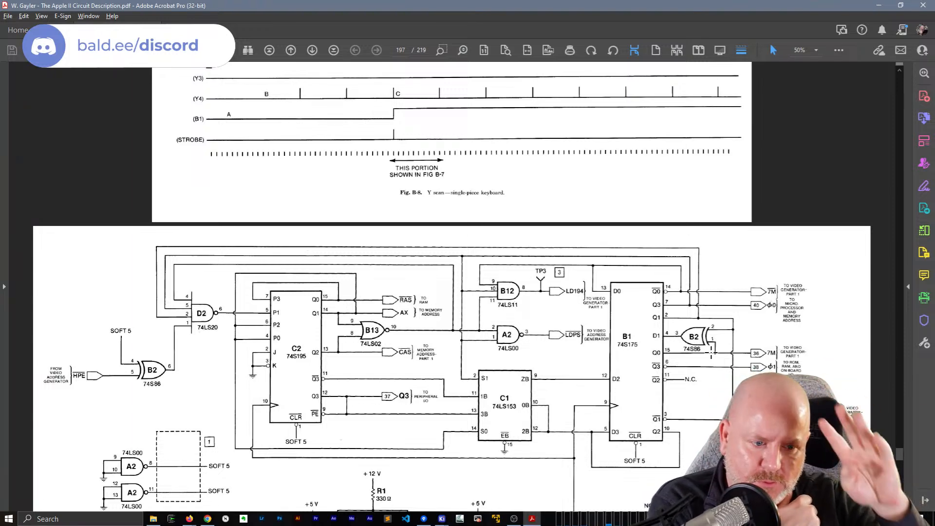
- Look through the timing and mapping diagrams from the Y scan, Fig. B-8, back to video mapping, Fig. 5-7, and return to the clock generator
{"action": "scroll", "coordinate": [710, 343], "scroll_direction": "up", "scroll_amount": 6}
{"action": "scroll", "coordinate": [708, 336], "scroll_direction": "up", "scroll_amount": 20}
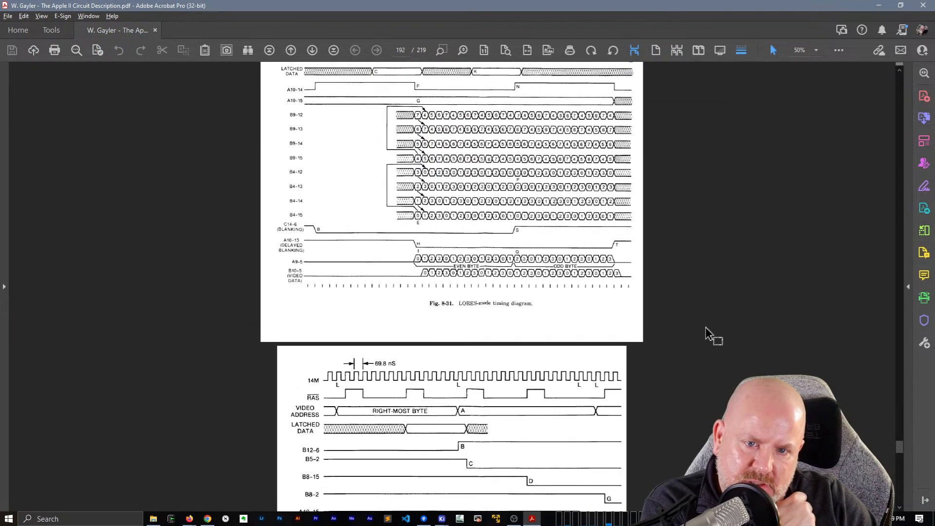
{"action": "left_click", "coordinate": [901, 89]}
{"action": "scroll", "coordinate": [452, 287], "scroll_direction": "down", "scroll_amount": 18}
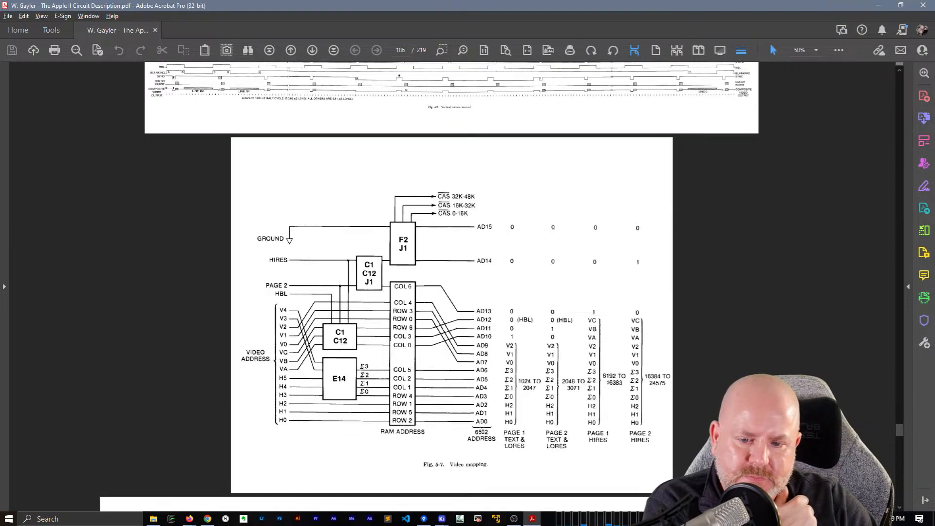
{"action": "scroll", "coordinate": [453, 286], "scroll_direction": "down", "scroll_amount": 20}
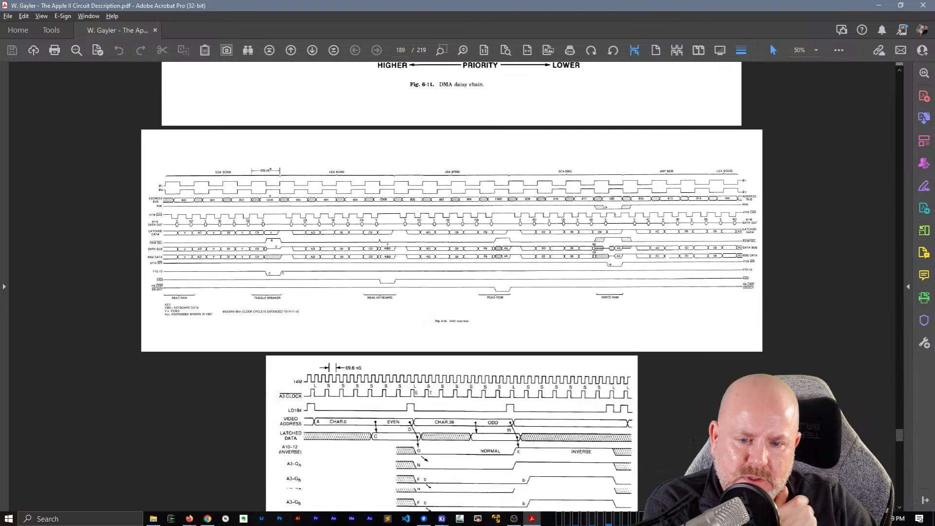
{"action": "scroll", "coordinate": [452, 287], "scroll_direction": "down", "scroll_amount": 20}
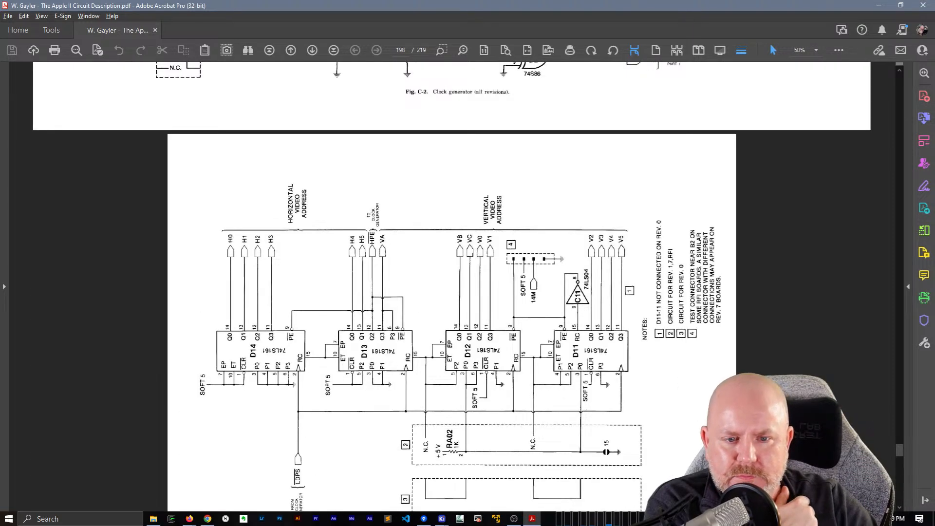
- Examine the video address generator, Fig. C-3, and the memory address part 1 drawings, Figs. C-4 and C-5, for A2 and SOFT 5 connections
{"action": "scroll", "coordinate": [452, 286], "scroll_direction": "down", "scroll_amount": 5}
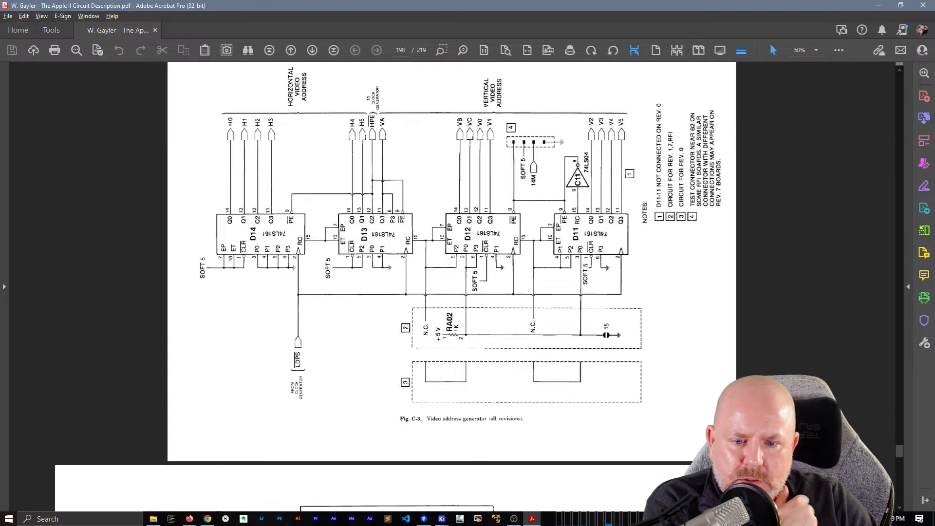
{"action": "scroll", "coordinate": [453, 286], "scroll_direction": "down", "scroll_amount": 9}
{"action": "scroll", "coordinate": [452, 286], "scroll_direction": "down", "scroll_amount": 6}
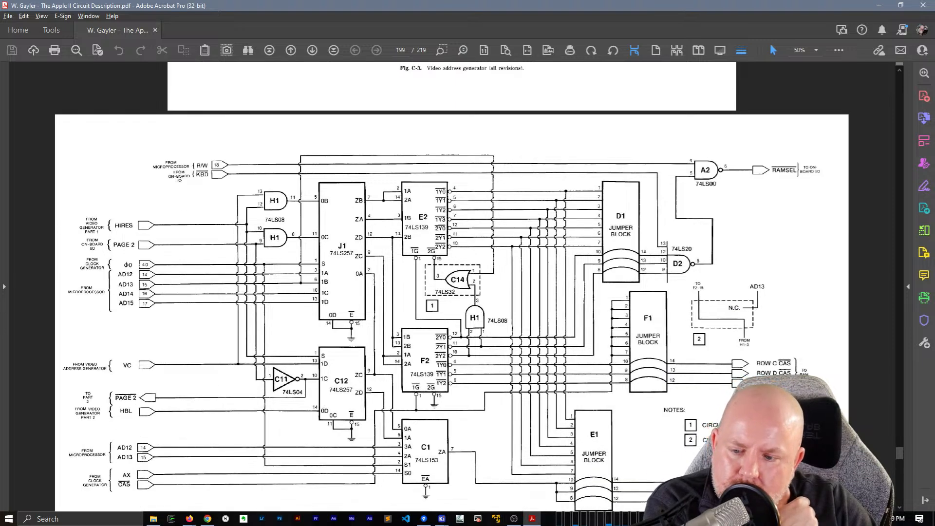
{"action": "scroll", "coordinate": [452, 286], "scroll_direction": "down", "scroll_amount": 5}
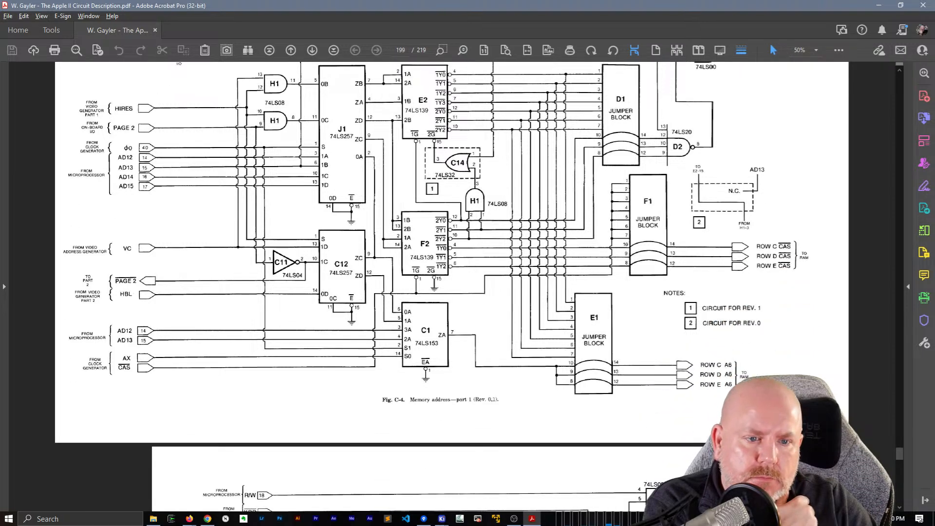
{"action": "scroll", "coordinate": [452, 287], "scroll_direction": "up", "scroll_amount": 6}
{"action": "scroll", "coordinate": [453, 287], "scroll_direction": "down", "scroll_amount": 18}
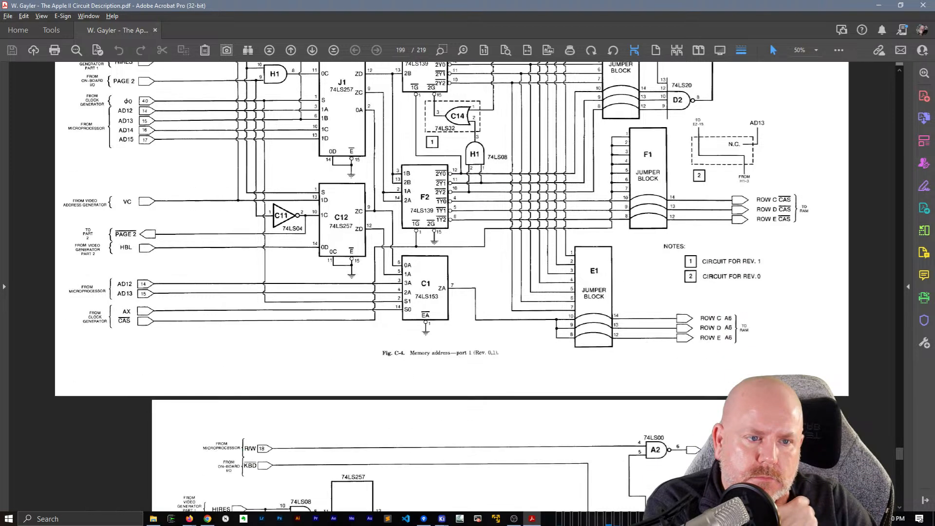
{"action": "scroll", "coordinate": [452, 286], "scroll_direction": "down", "scroll_amount": 8}
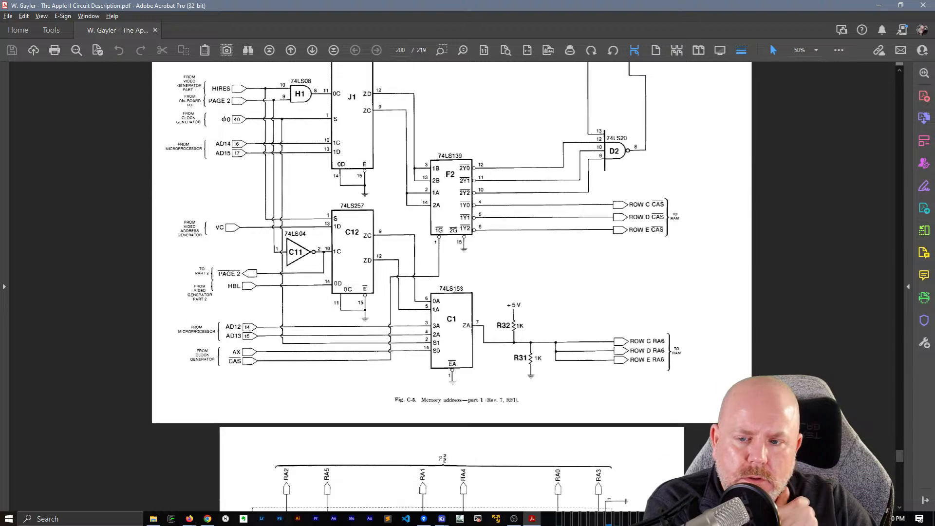
- Look through the memory address part 2, RAM, microprocessor and ROM drawings, from Fig. C-6 forward to Fig. C-10
{"action": "scroll", "coordinate": [452, 286], "scroll_direction": "down", "scroll_amount": 14}
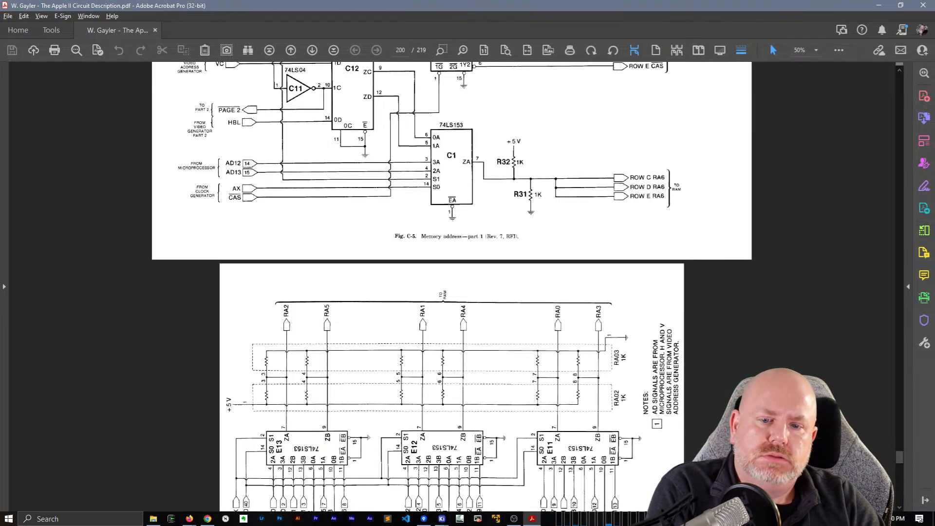
{"action": "scroll", "coordinate": [452, 287], "scroll_direction": "down", "scroll_amount": 11}
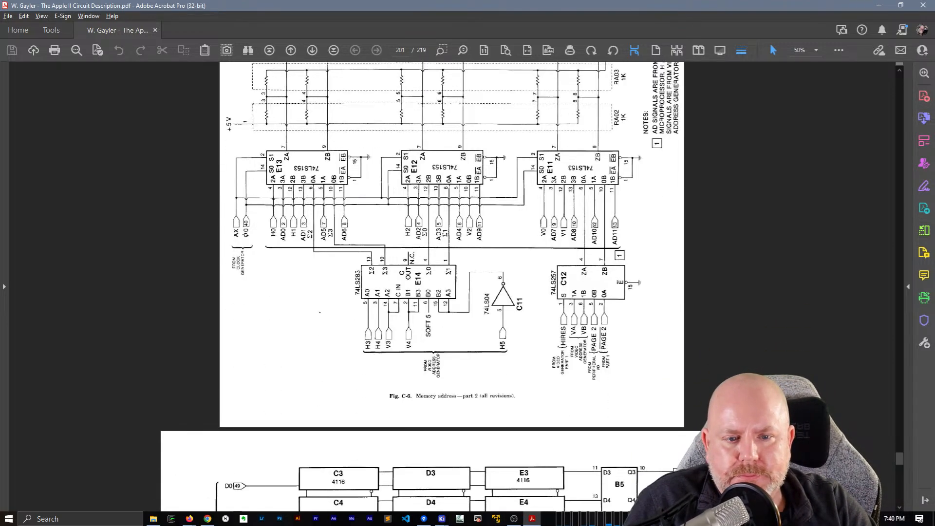
{"action": "scroll", "coordinate": [452, 287], "scroll_direction": "down", "scroll_amount": 12}
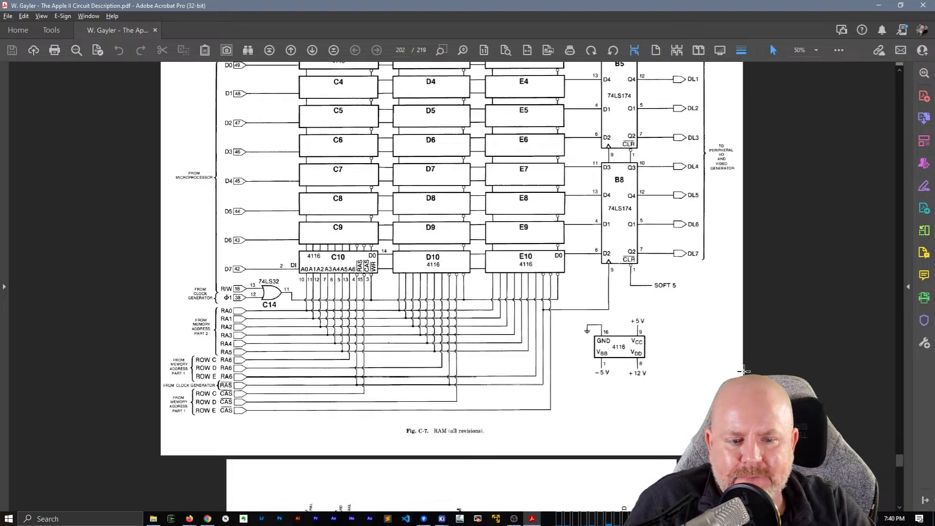
{"action": "scroll", "coordinate": [746, 359], "scroll_direction": "down", "scroll_amount": 16}
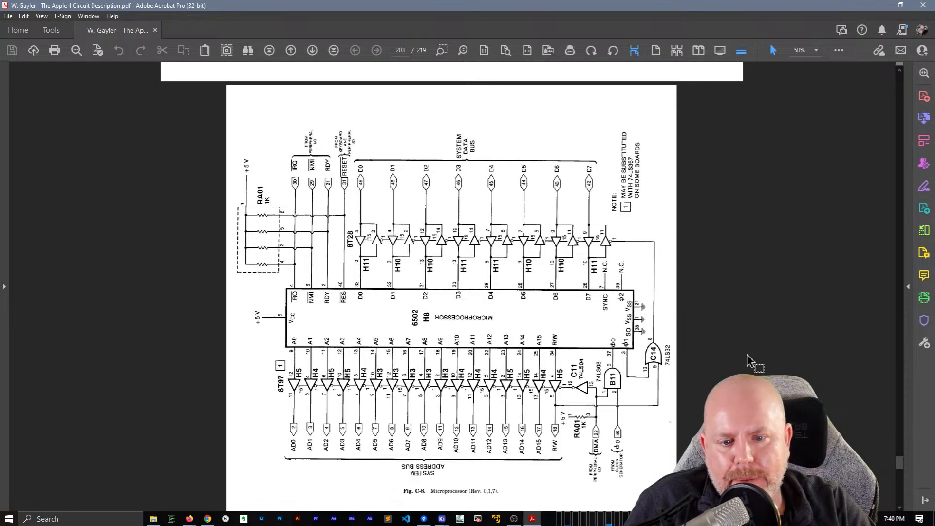
{"action": "scroll", "coordinate": [748, 360], "scroll_direction": "down", "scroll_amount": 20}
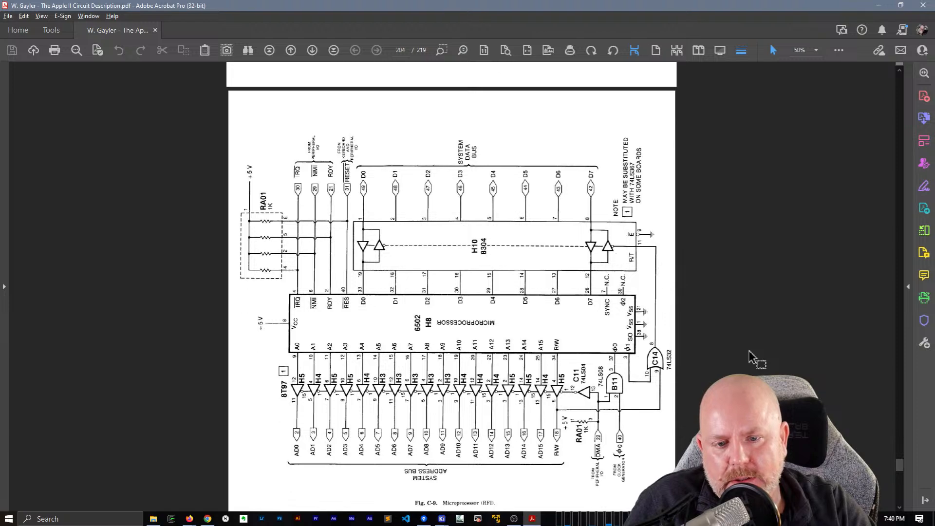
{"action": "scroll", "coordinate": [750, 356], "scroll_direction": "down", "scroll_amount": 20}
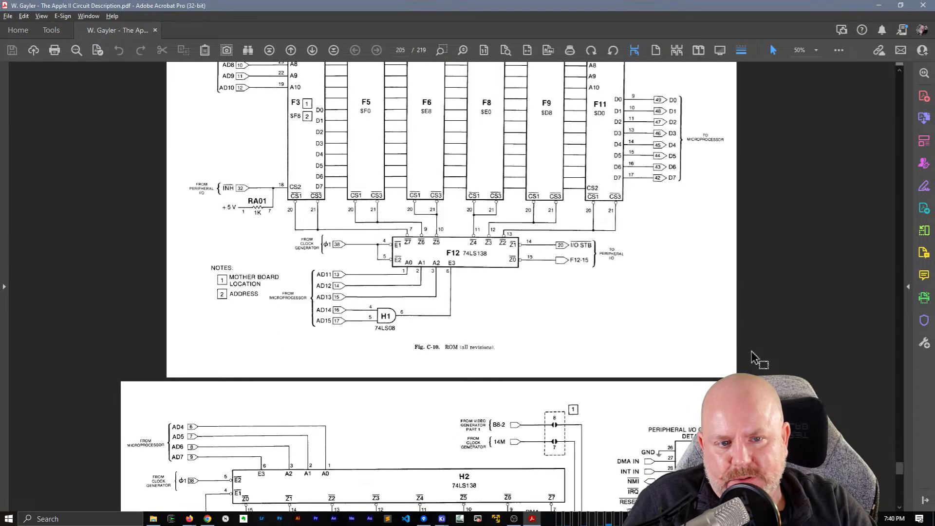
- Examine the peripheral I/O drawing, Fig. C-11, and the SOFT 5 connections in on-board I/O part 1, Fig. C-12
{"action": "scroll", "coordinate": [752, 358], "scroll_direction": "down", "scroll_amount": 5}
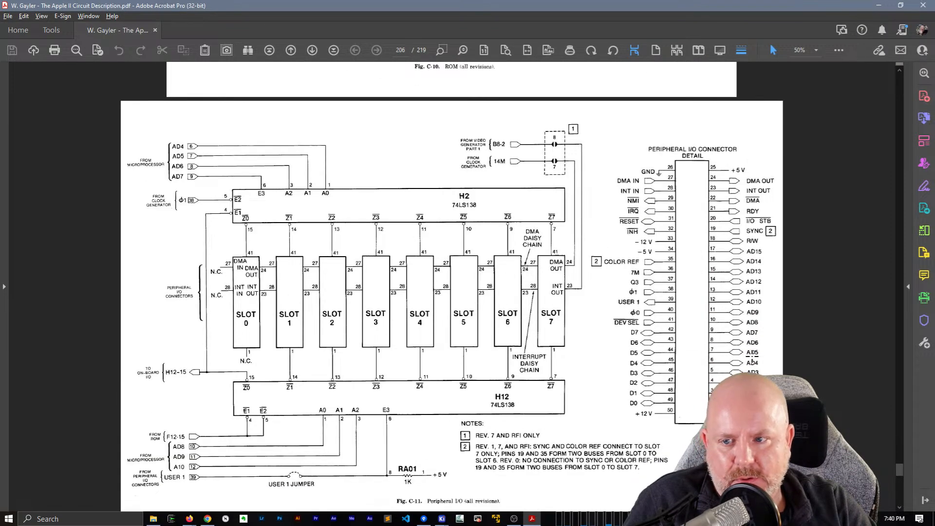
{"action": "scroll", "coordinate": [753, 360], "scroll_direction": "down", "scroll_amount": 3}
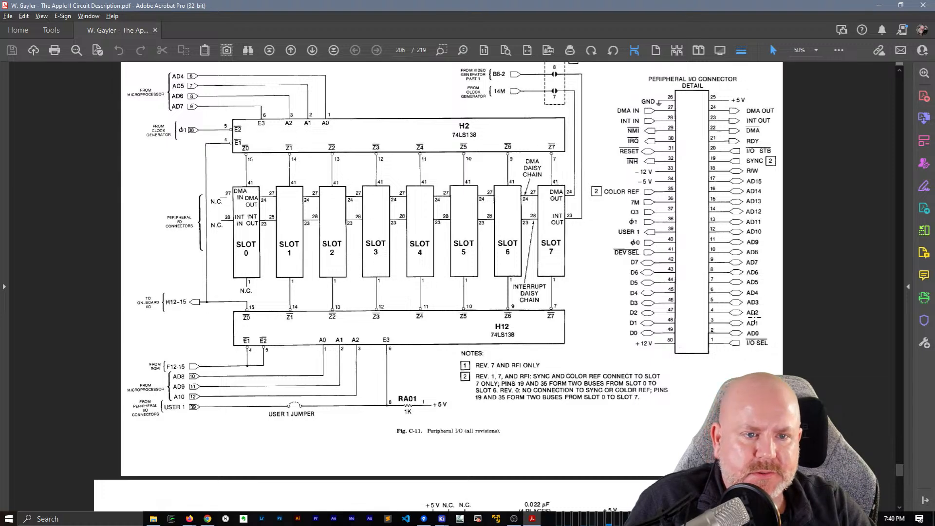
{"action": "scroll", "coordinate": [759, 313], "scroll_direction": "down", "scroll_amount": 7}
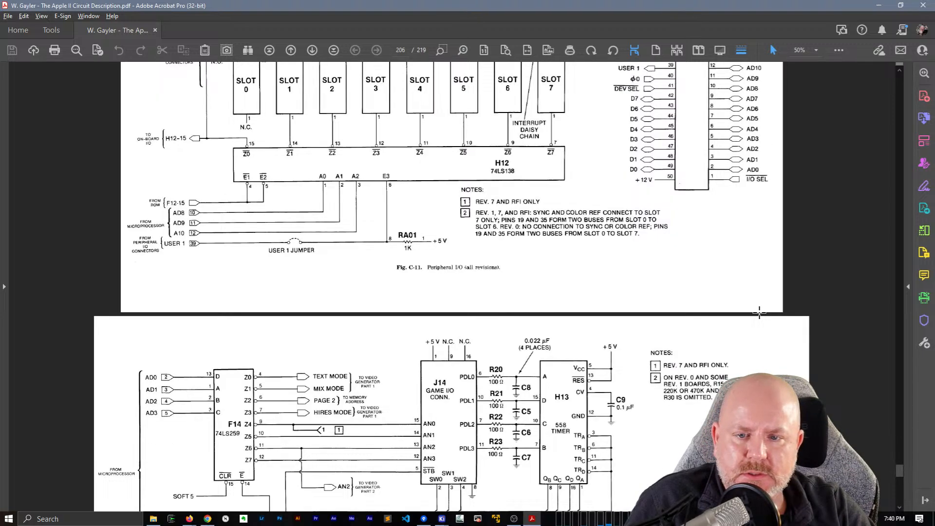
{"action": "scroll", "coordinate": [760, 313], "scroll_direction": "down", "scroll_amount": 5}
{"action": "scroll", "coordinate": [760, 312], "scroll_direction": "down", "scroll_amount": 8}
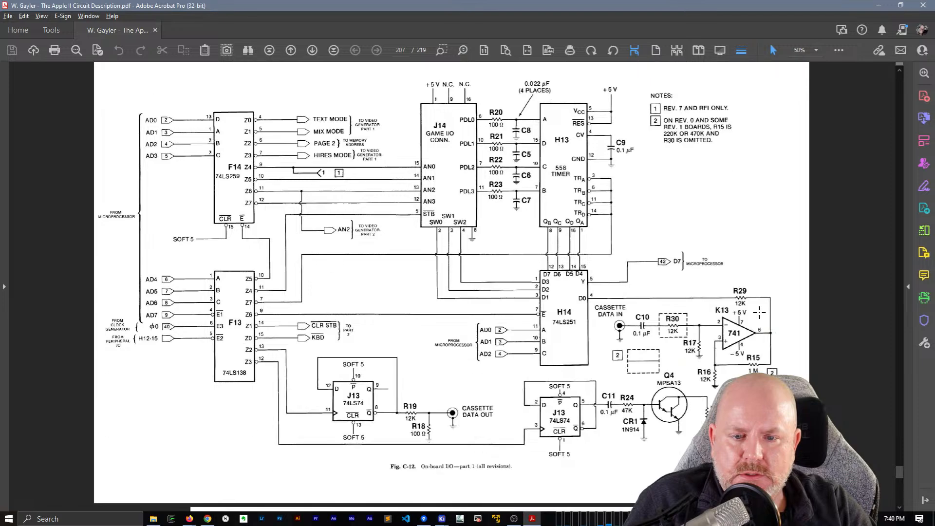
{"action": "scroll", "coordinate": [759, 312], "scroll_direction": "up", "scroll_amount": 4}
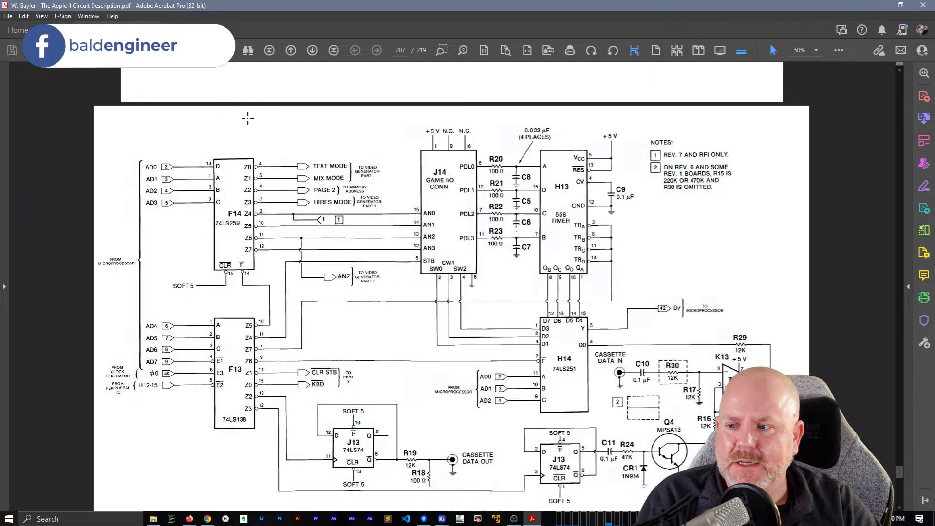
- Search the document for "A2" and step through the matches to the Soft 5 paragraph on page 152 of Appendix B
{"action": "key", "text": "ctrl+f"}
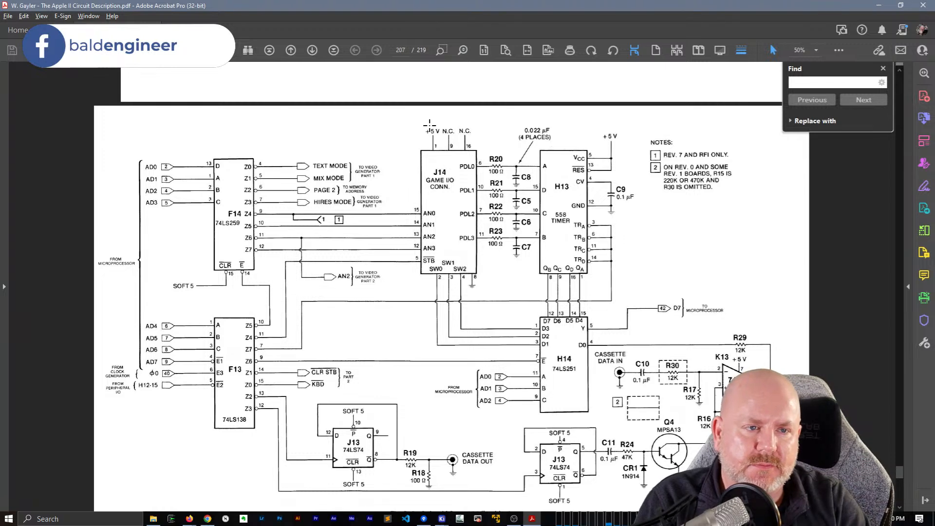
{"action": "type", "text": "A2"}
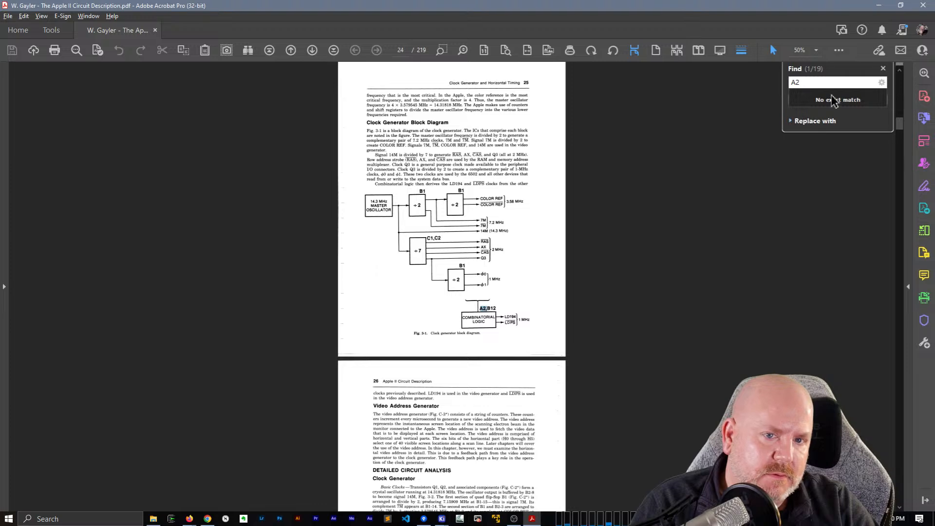
{"action": "left_click", "coordinate": [862, 101]}
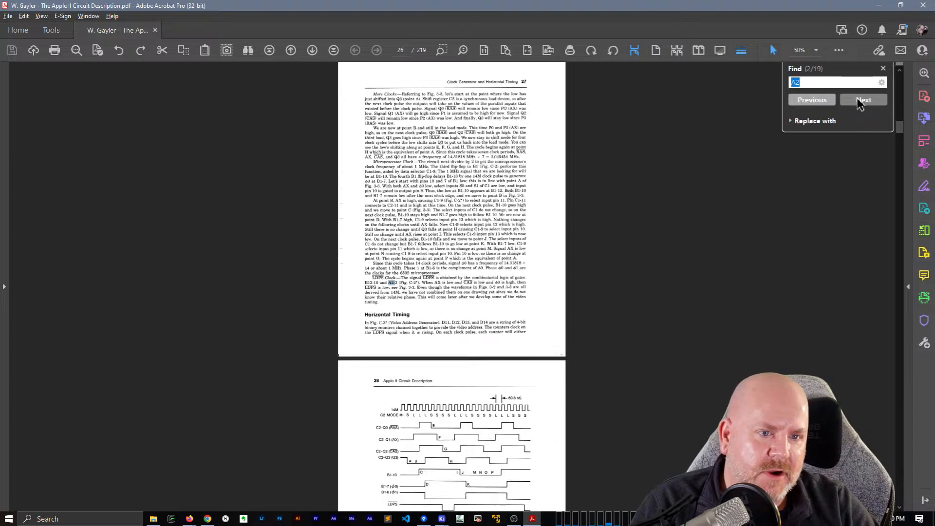
{"action": "left_click", "coordinate": [862, 101]}
{"action": "left_click", "coordinate": [862, 100]}
{"action": "left_click", "coordinate": [862, 100]}
{"action": "left_click", "coordinate": [862, 100]}
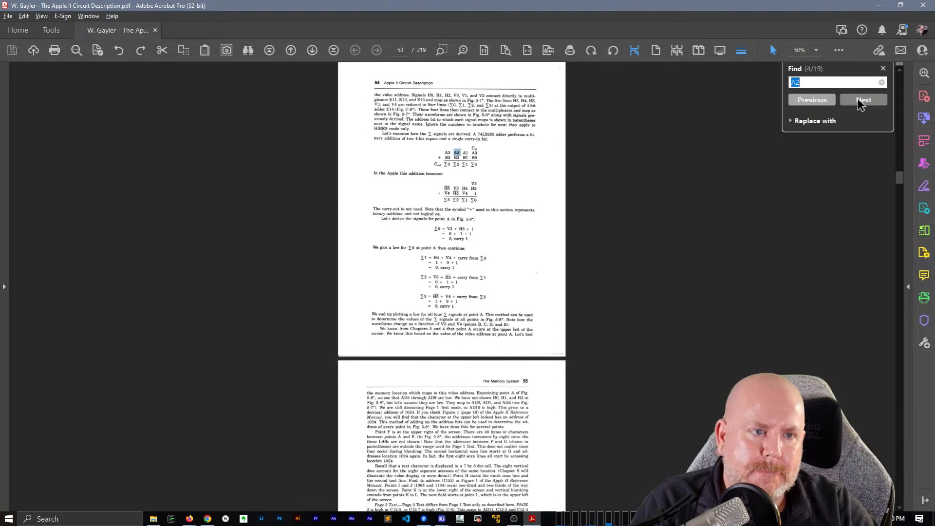
{"action": "left_click", "coordinate": [862, 101]}
{"action": "left_click", "coordinate": [862, 101]}
{"action": "left_click", "coordinate": [862, 100]}
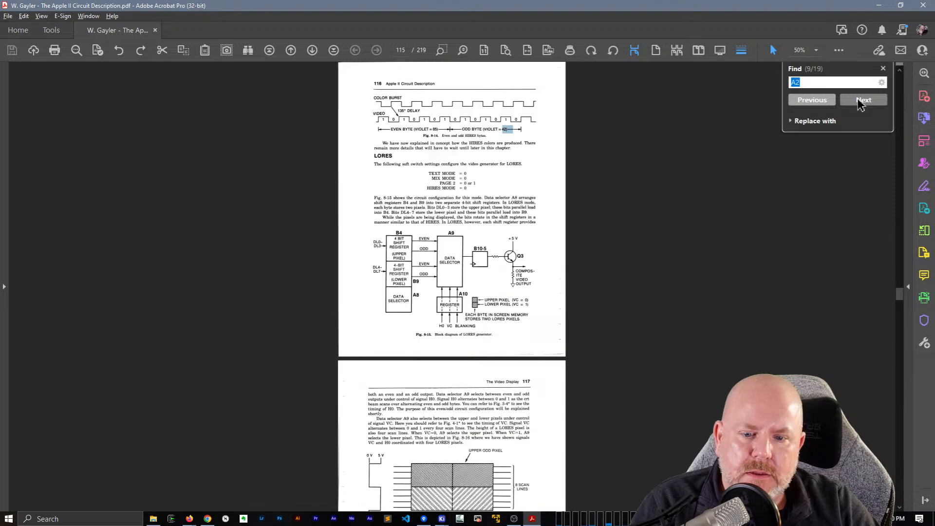
{"action": "left_click", "coordinate": [862, 100]}
{"action": "left_click", "coordinate": [862, 100]}
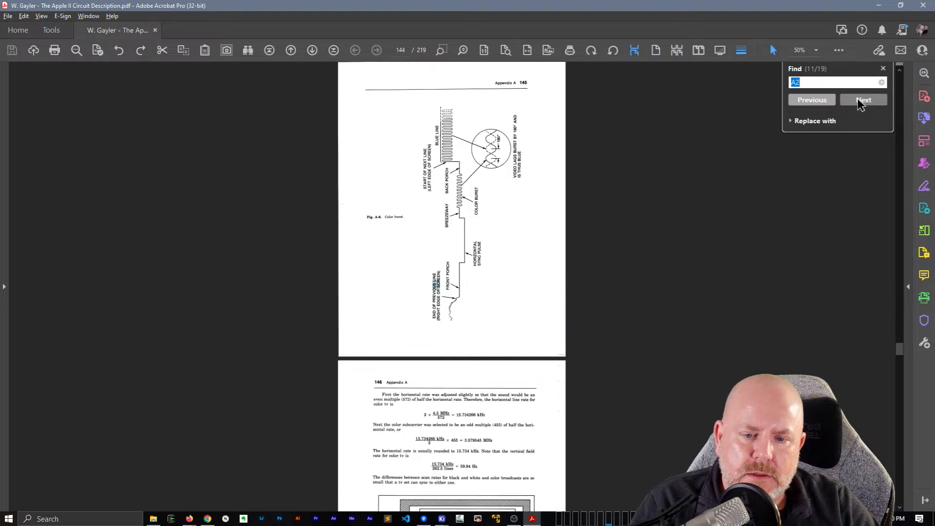
{"action": "left_click", "coordinate": [862, 101]}
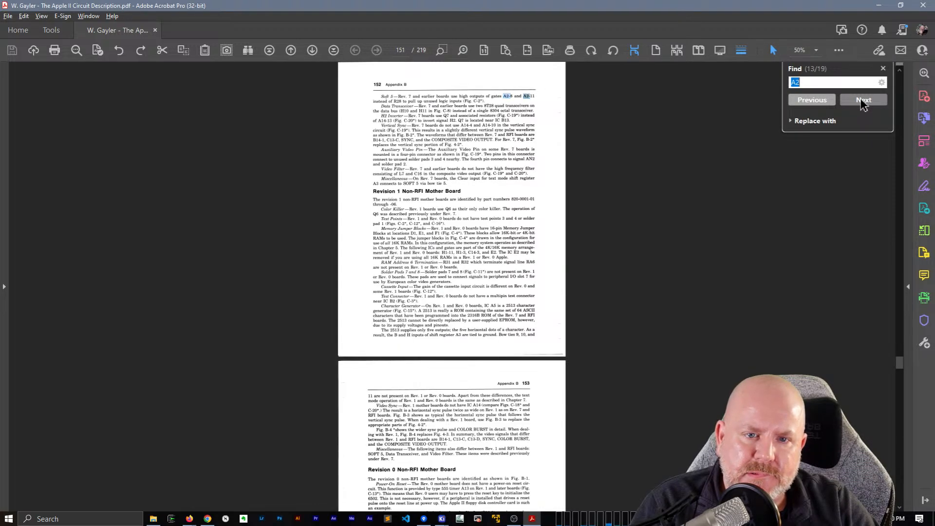
{"action": "left_click", "coordinate": [862, 101]}
{"action": "left_click", "coordinate": [812, 100]}
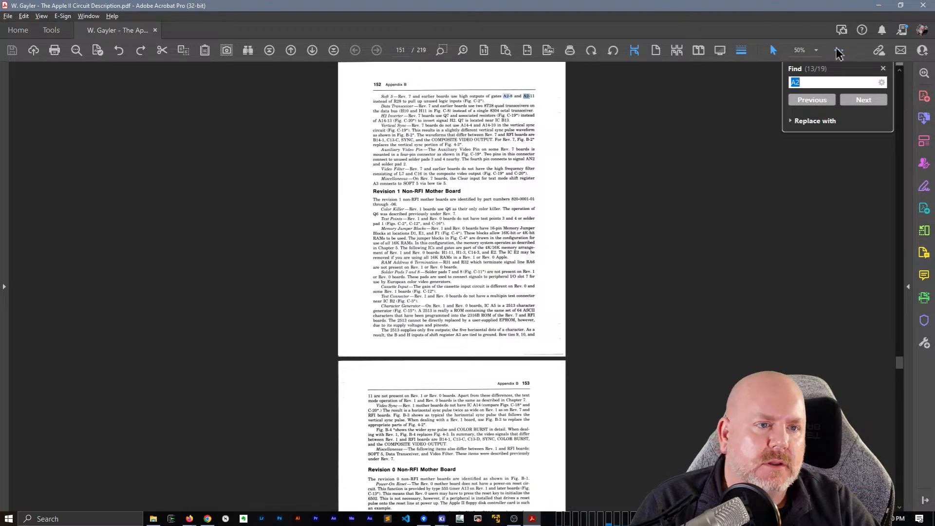
- Zoom the page to 125% and select the Soft 5 sentence about gates A2-8 and A2-11 to read it
{"action": "left_click", "coordinate": [815, 50]}
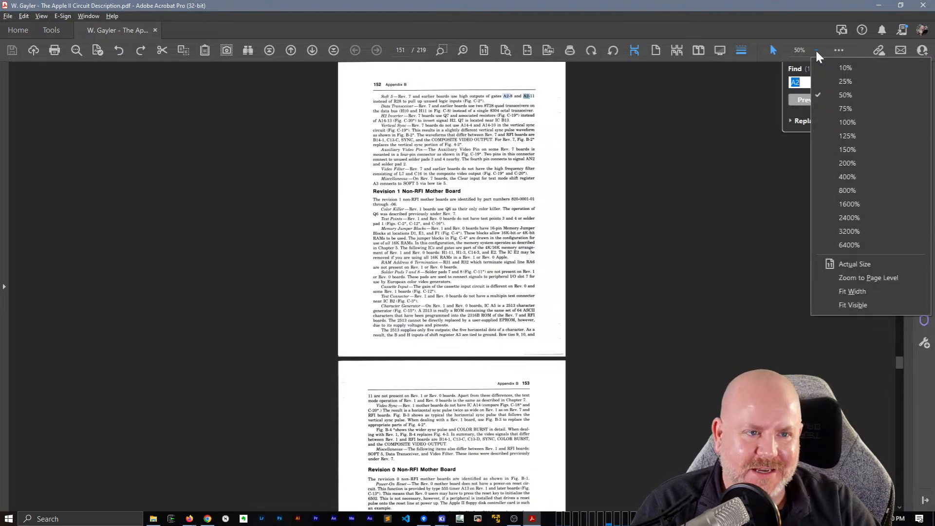
{"action": "left_click", "coordinate": [847, 133]}
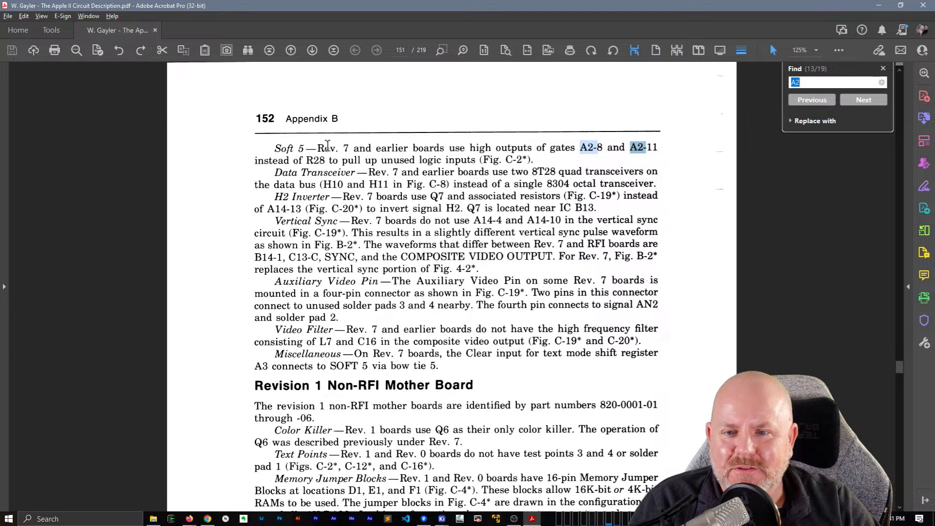
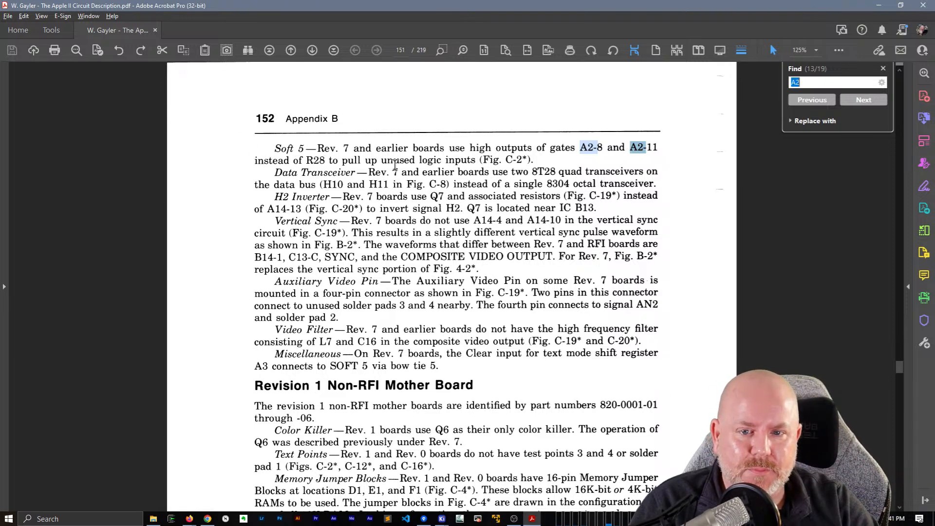
{"action": "left_click_drag", "start_coordinate": [481, 163], "coordinate": [282, 152]}
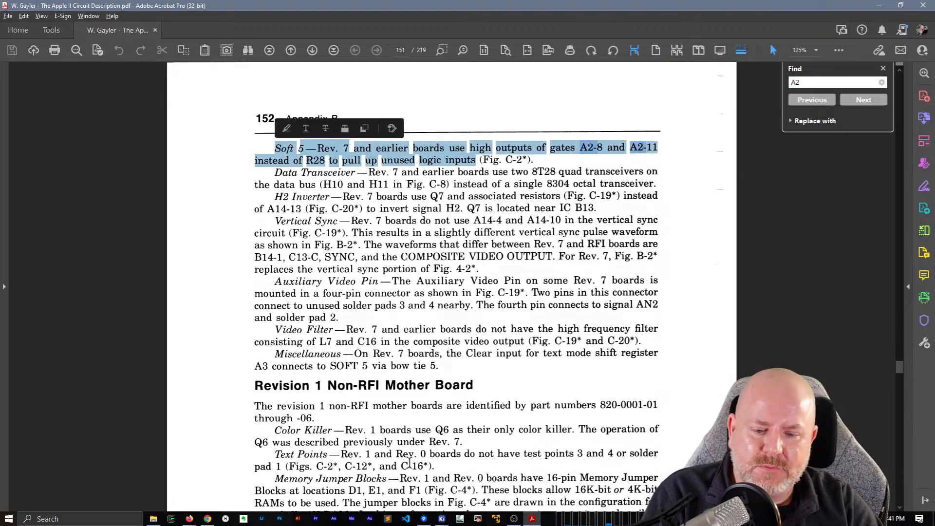
- Switch to the KiCad Schematic Editor and locate the unconnected label SOFT5-A2-11 on the Video Generation sheet from the ERC violations
{"action": "left_click", "coordinate": [468, 496]}
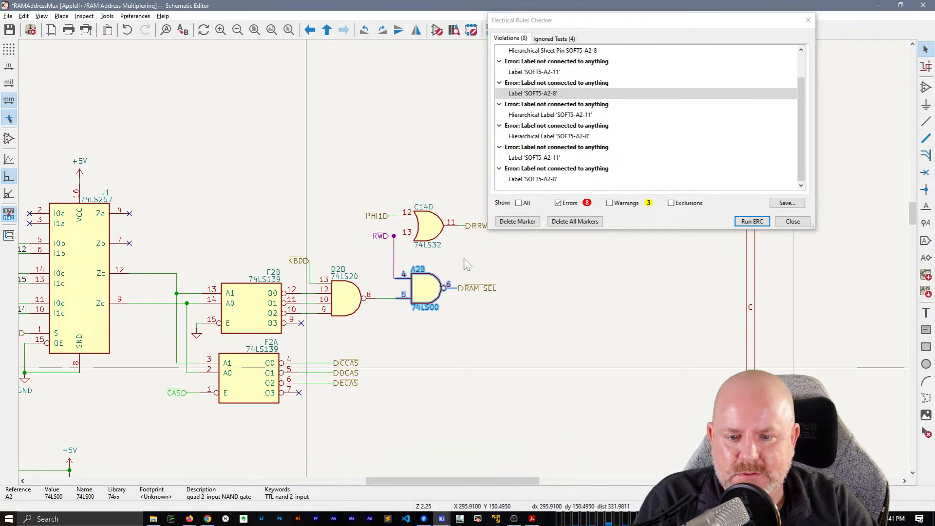
{"action": "scroll", "coordinate": [467, 264], "scroll_direction": "down", "scroll_amount": 4}
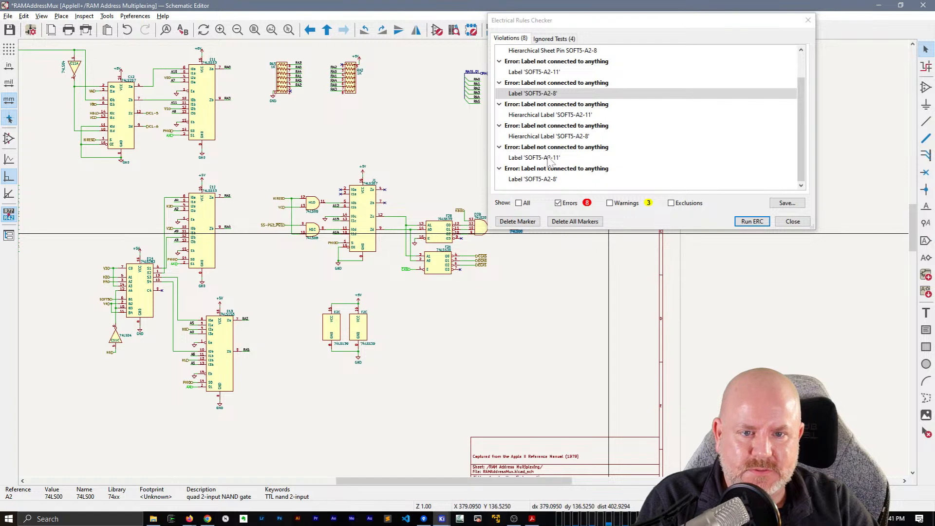
{"action": "left_click", "coordinate": [548, 157]}
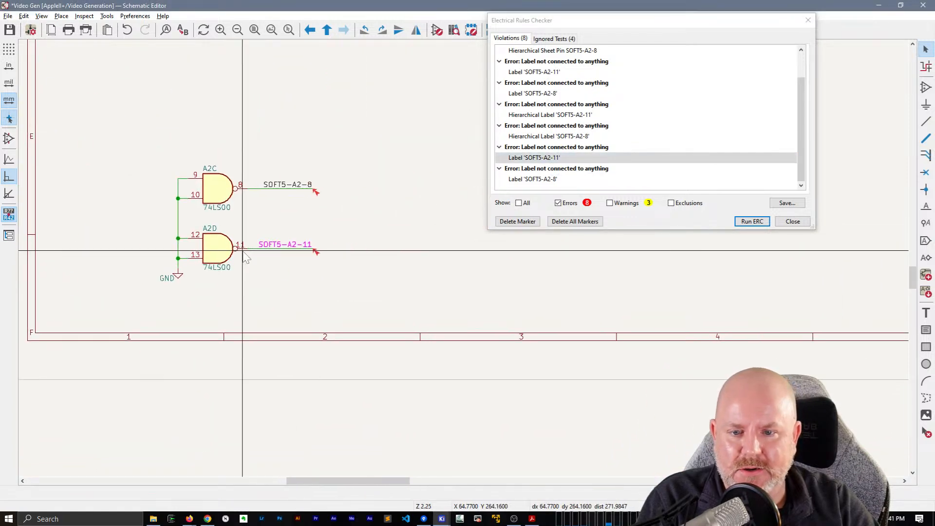
- Create a text note quoting the Soft 5 sentence about gates A2-8 and A2-11, headed From "The Apple II Circuit Description"
{"action": "key", "text": "t"}
{"action": "type", "text": "Soft S-Rev.7 and earlier boards use high outputs of gates A2-8 and A2-11 instead of R28 to pull up unused logic inputs"}
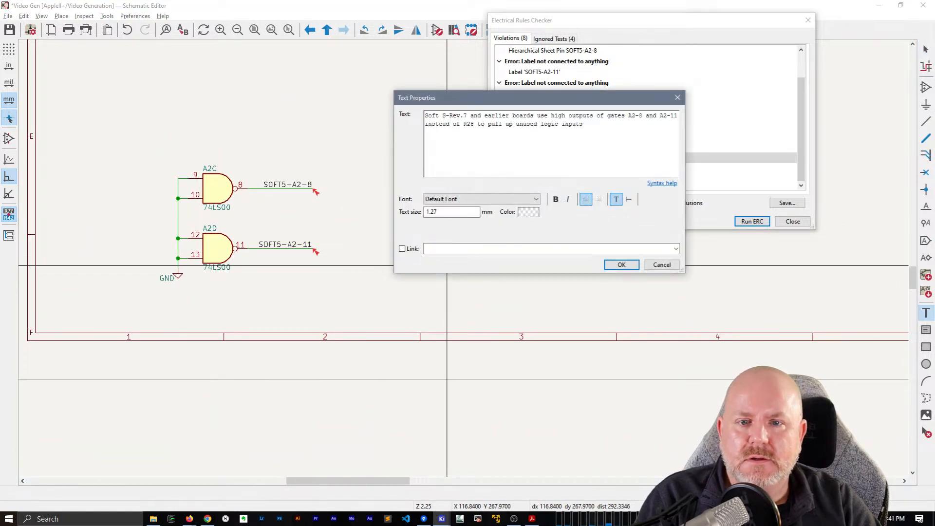
{"action": "key", "text": "Return"}
{"action": "key", "text": "Up"}
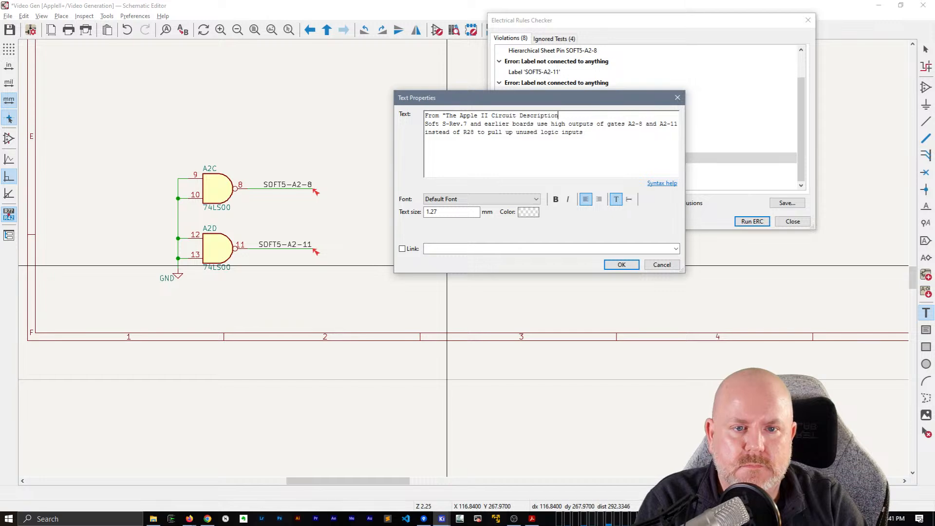
{"action": "type", "text": "\", page"}
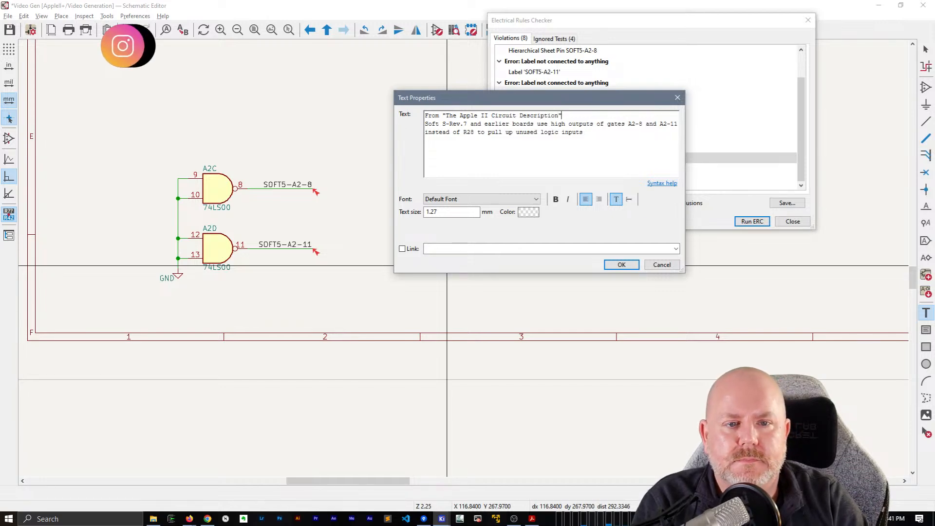
- Check the source page in the PDF, complete the note's heading with ", page 152:", and place the note beneath gates A2C and A2D
{"action": "key", "text": "alt+Tab"}
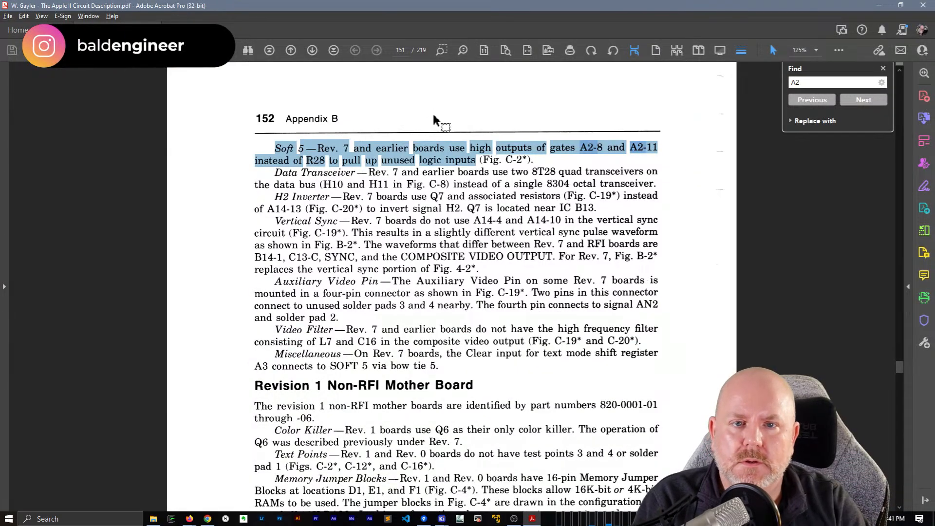
{"action": "key", "text": "alt+Tab"}
{"action": "type", "text": "1"}
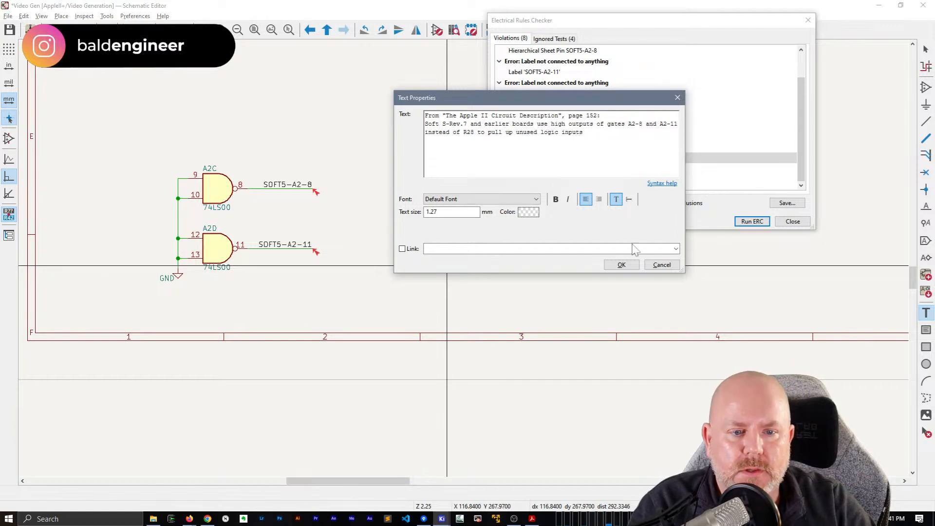
{"action": "left_click", "coordinate": [622, 264]}
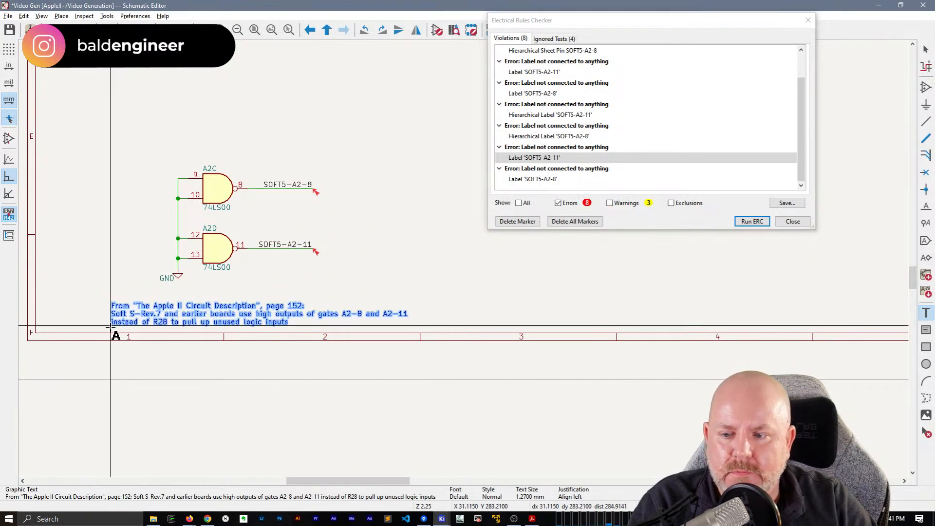
{"action": "left_click", "coordinate": [111, 328]}
- Switch to the PDF in Acrobat, select the C-2 figure reference in the Soft 5 paragraph, and search the document for "C-2"
{"action": "left_click", "coordinate": [533, 519]}
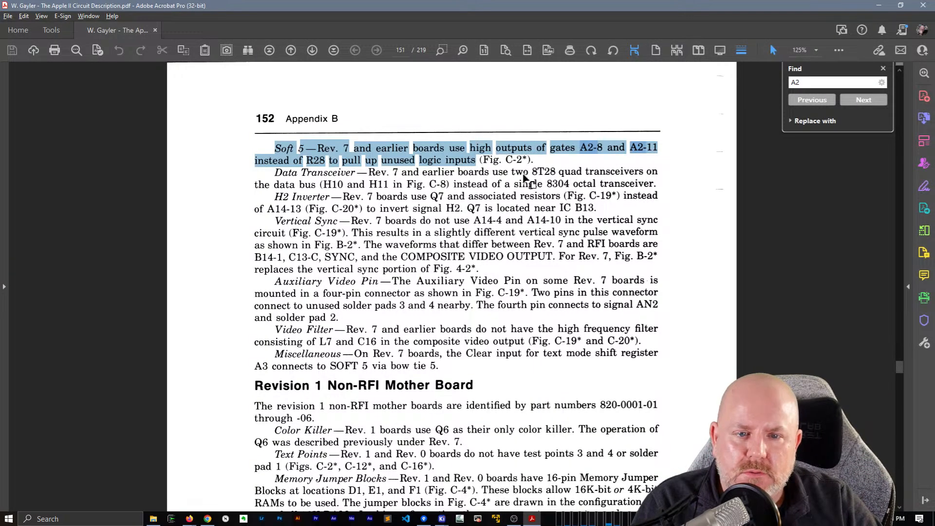
{"action": "scroll", "coordinate": [525, 178], "scroll_direction": "up", "scroll_amount": 3}
{"action": "scroll", "coordinate": [524, 181], "scroll_direction": "down", "scroll_amount": 3}
{"action": "left_click", "coordinate": [509, 183]}
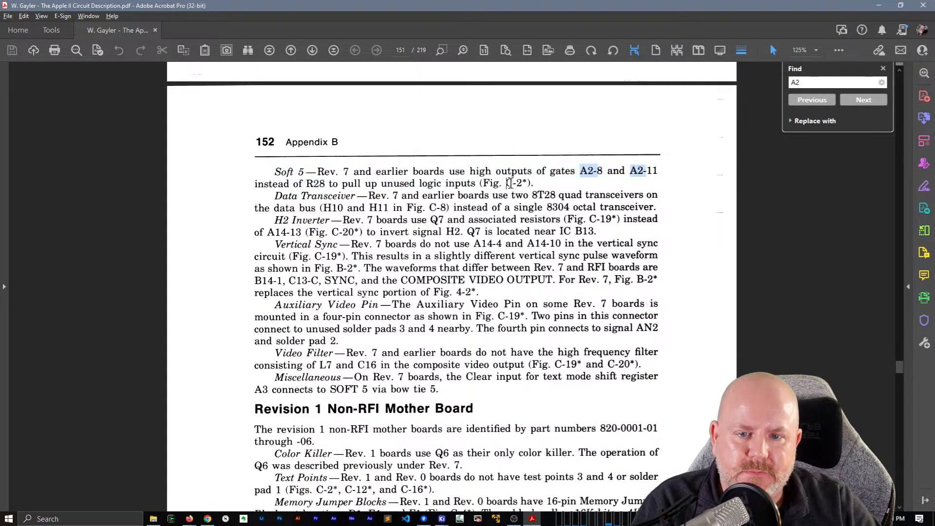
{"action": "left_click_drag", "start_coordinate": [522, 184], "coordinate": [517, 185]}
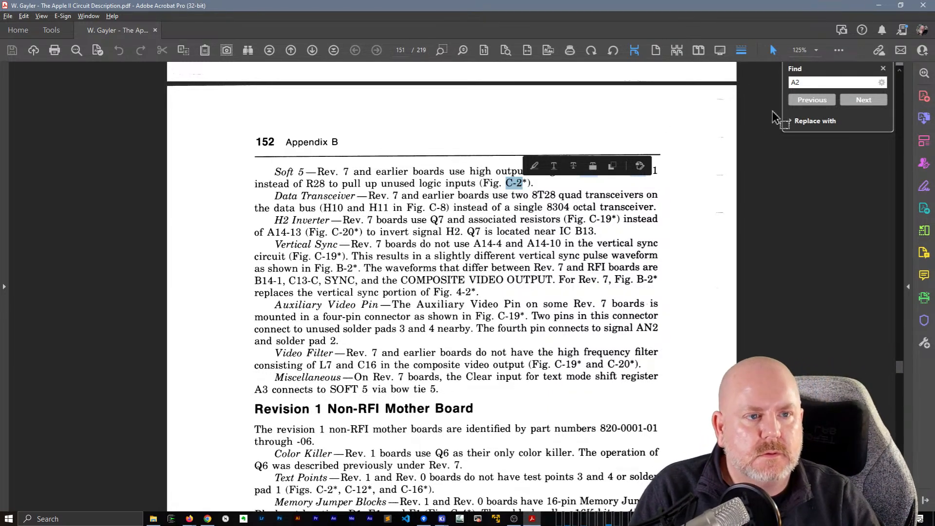
{"action": "left_click", "coordinate": [795, 82]}
{"action": "type", "text": "C-2"}
{"action": "left_click", "coordinate": [864, 100]}
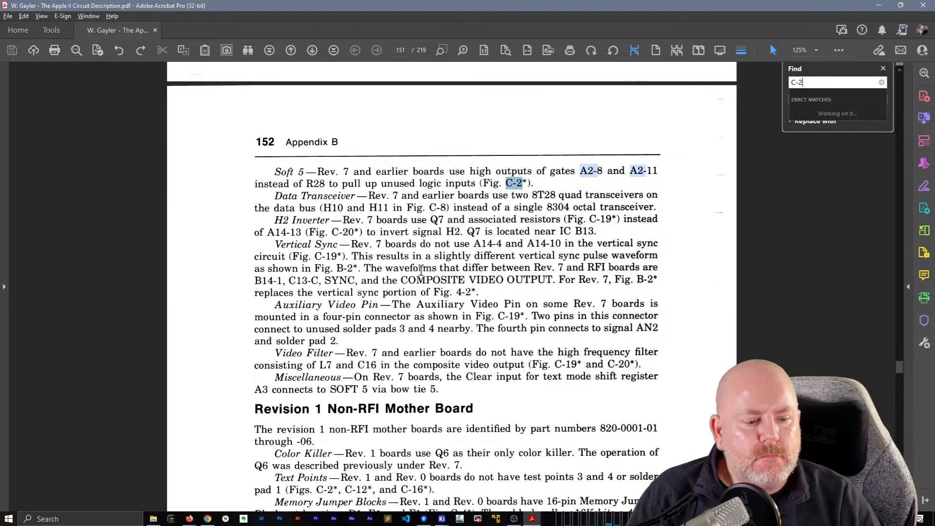
- Look through the pages from Appendix B to the Index for the Fig. C-2 schematic
{"action": "scroll", "coordinate": [441, 395], "scroll_direction": "down", "scroll_amount": 15}
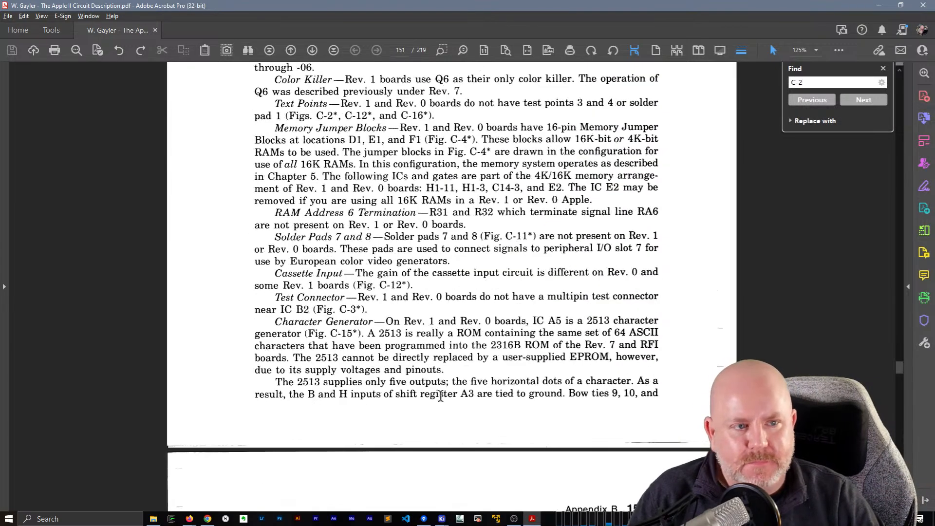
{"action": "scroll", "coordinate": [441, 394], "scroll_direction": "down", "scroll_amount": 15}
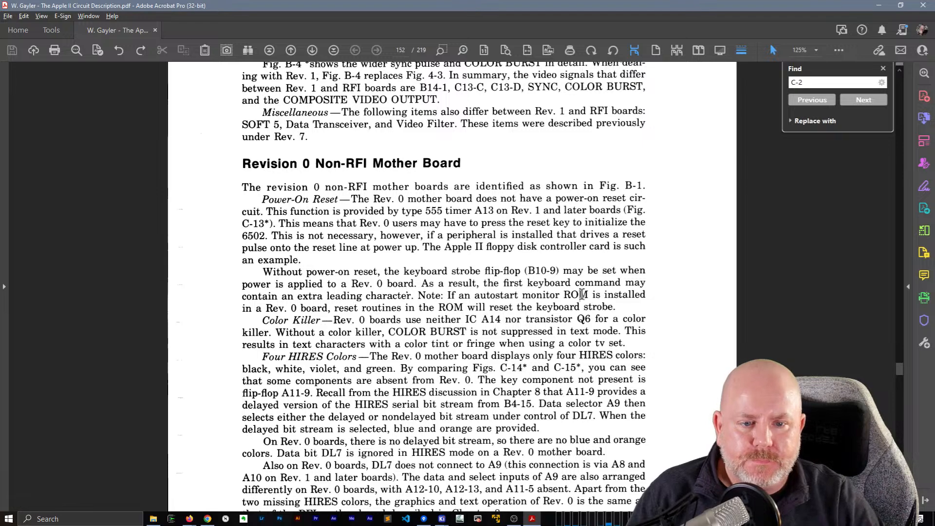
{"action": "scroll", "coordinate": [580, 296], "scroll_direction": "down", "scroll_amount": 20}
{"action": "scroll", "coordinate": [583, 295], "scroll_direction": "down", "scroll_amount": 20}
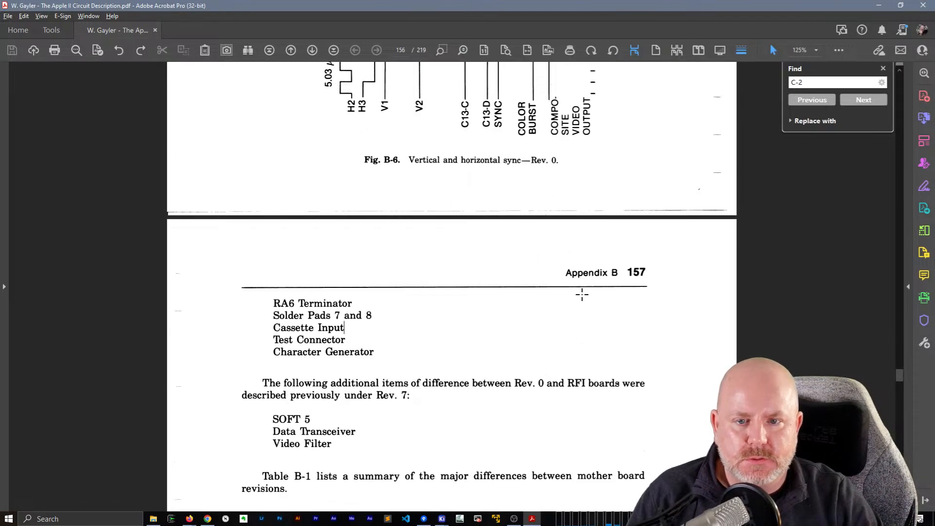
{"action": "scroll", "coordinate": [582, 294], "scroll_direction": "down", "scroll_amount": 20}
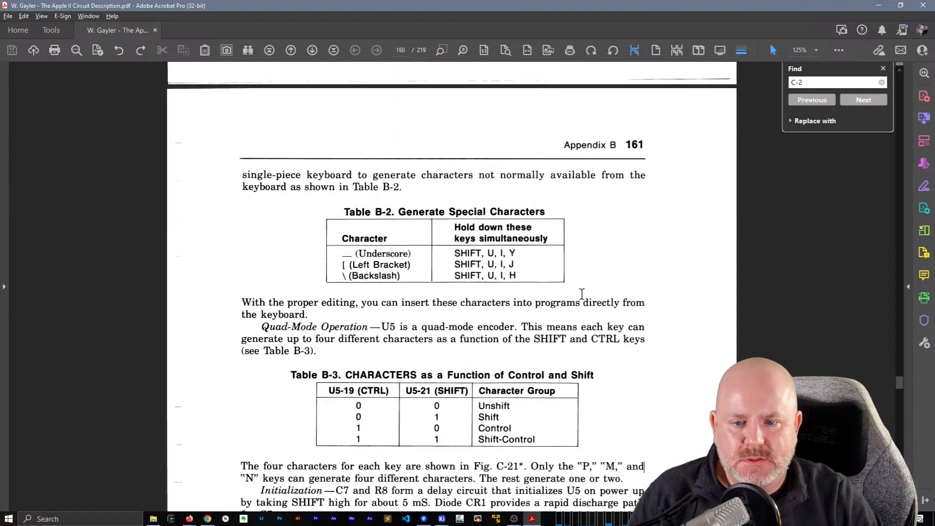
{"action": "scroll", "coordinate": [582, 294], "scroll_direction": "down", "scroll_amount": 20}
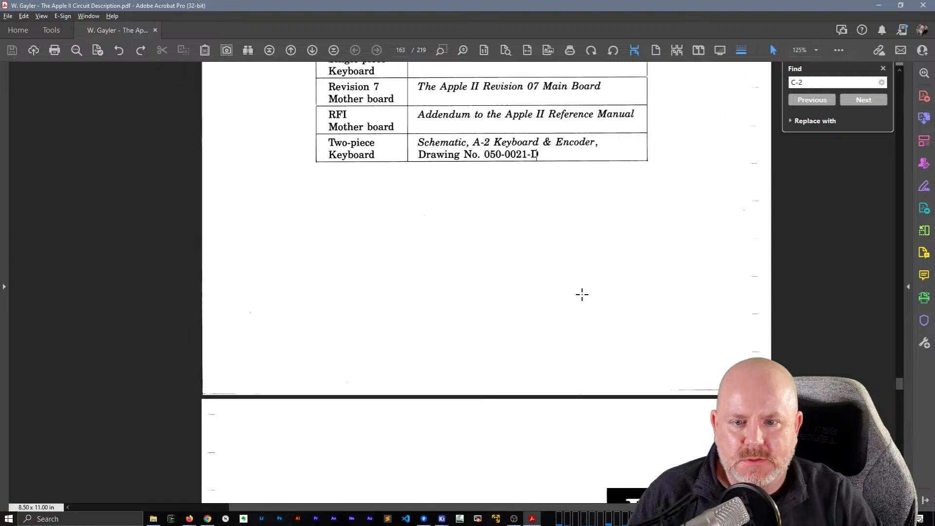
{"action": "scroll", "coordinate": [582, 295], "scroll_direction": "down", "scroll_amount": 20}
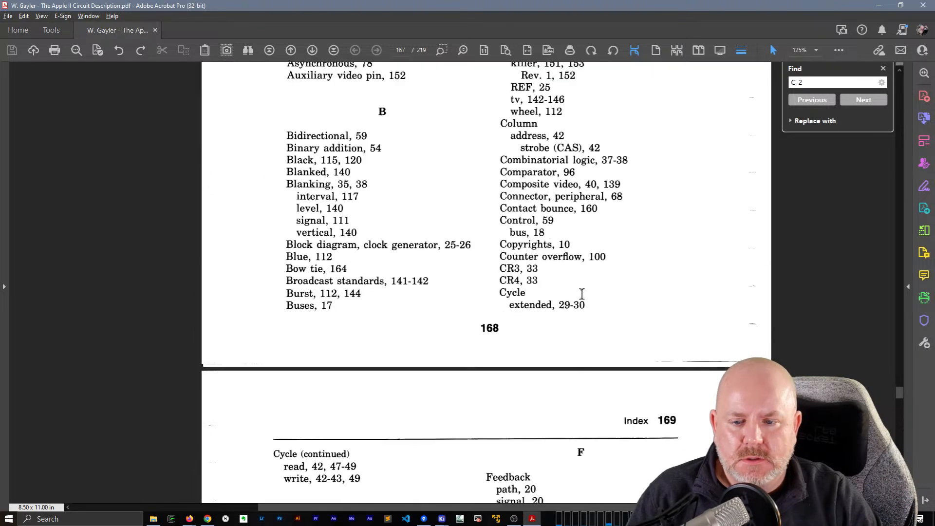
{"action": "scroll", "coordinate": [582, 294], "scroll_direction": "up", "scroll_amount": 15}
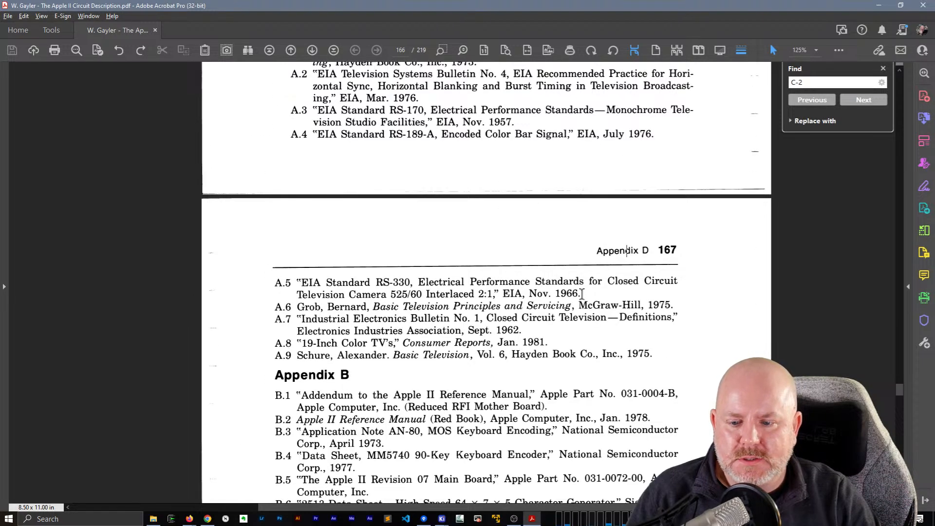
{"action": "scroll", "coordinate": [582, 295], "scroll_direction": "up", "scroll_amount": 15}
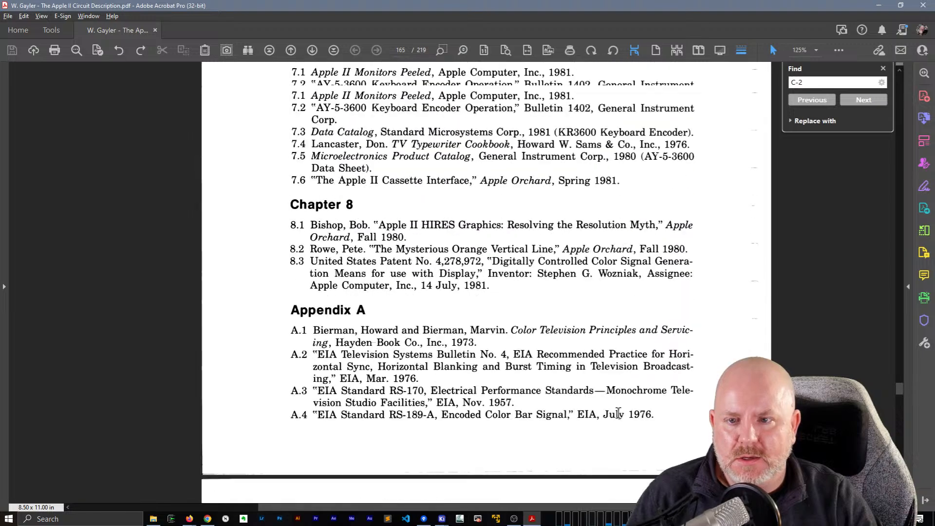
{"action": "scroll", "coordinate": [619, 413], "scroll_direction": "up", "scroll_amount": 15}
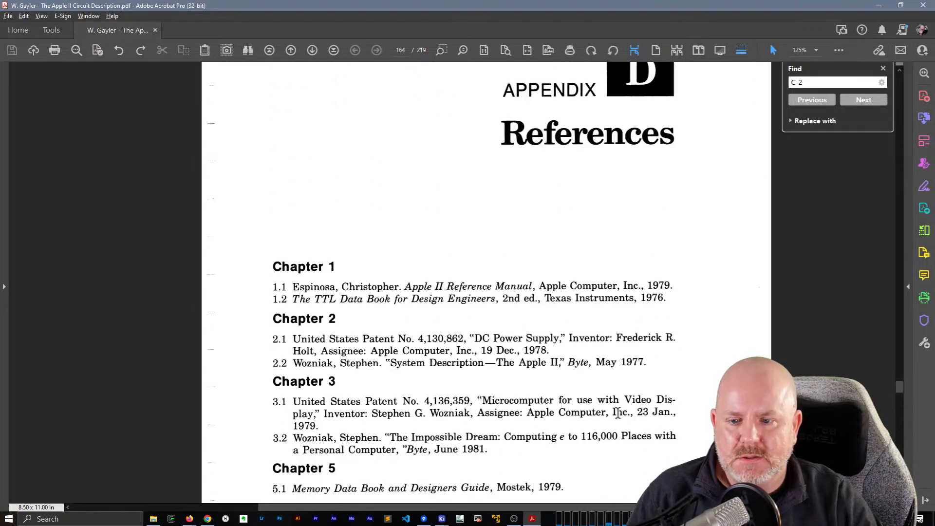
{"action": "scroll", "coordinate": [615, 408], "scroll_direction": "down", "scroll_amount": 20}
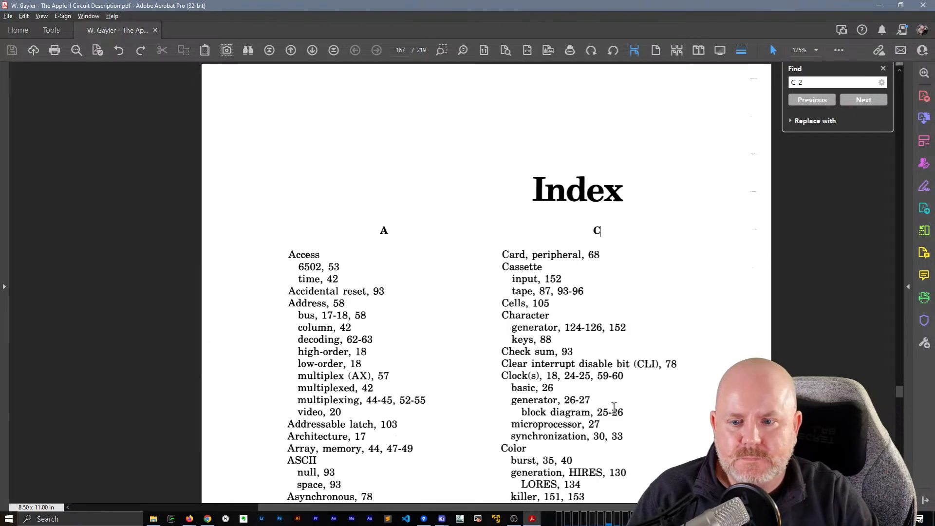
{"action": "left_click_drag", "start_coordinate": [900, 391], "coordinate": [833, 84]}
{"action": "scroll", "coordinate": [277, 198], "scroll_direction": "down", "scroll_amount": 6}
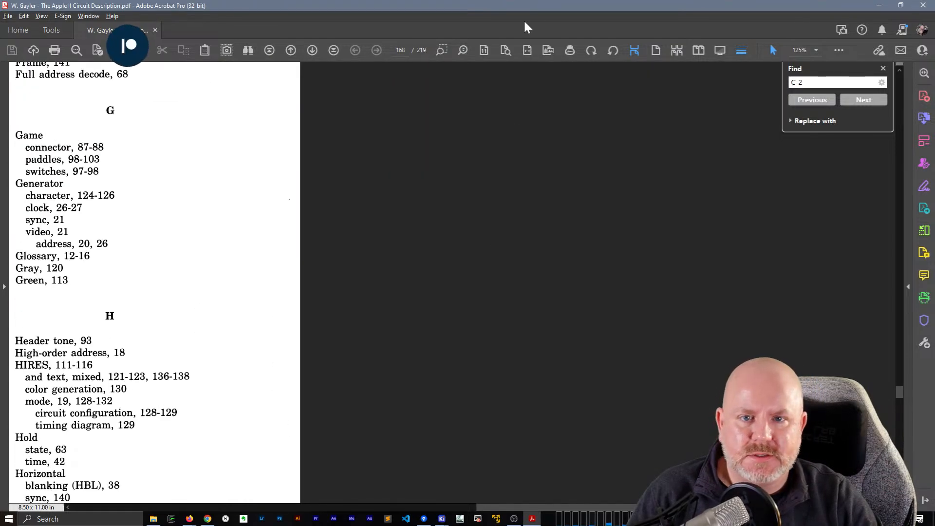
- Set the page view to Fit Width and look through Appendix C and the following pages again for Fig. C-2
{"action": "left_click", "coordinate": [816, 51]}
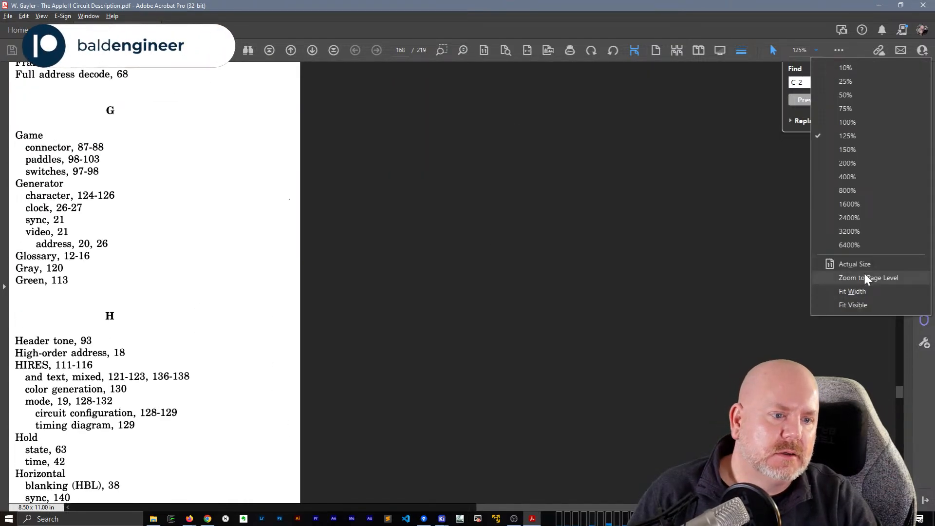
{"action": "left_click", "coordinate": [853, 290]}
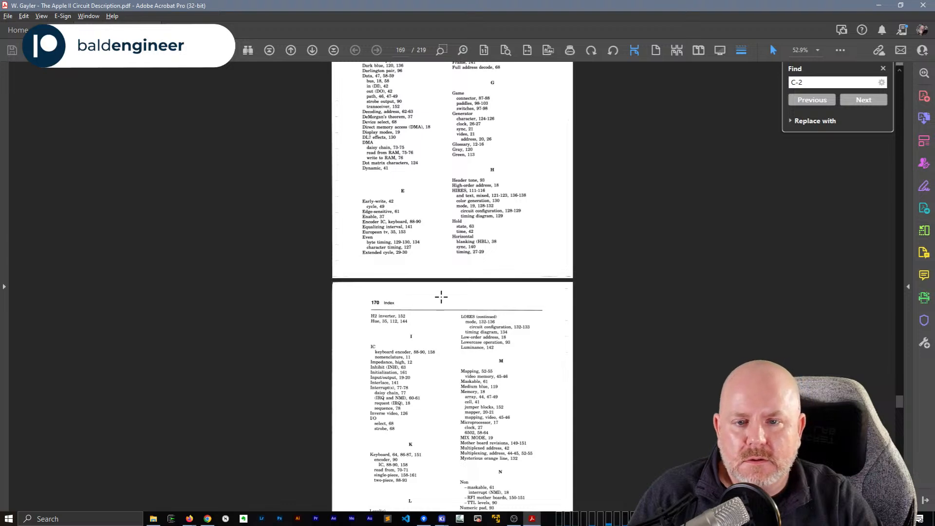
{"action": "scroll", "coordinate": [443, 302], "scroll_direction": "up", "scroll_amount": 20}
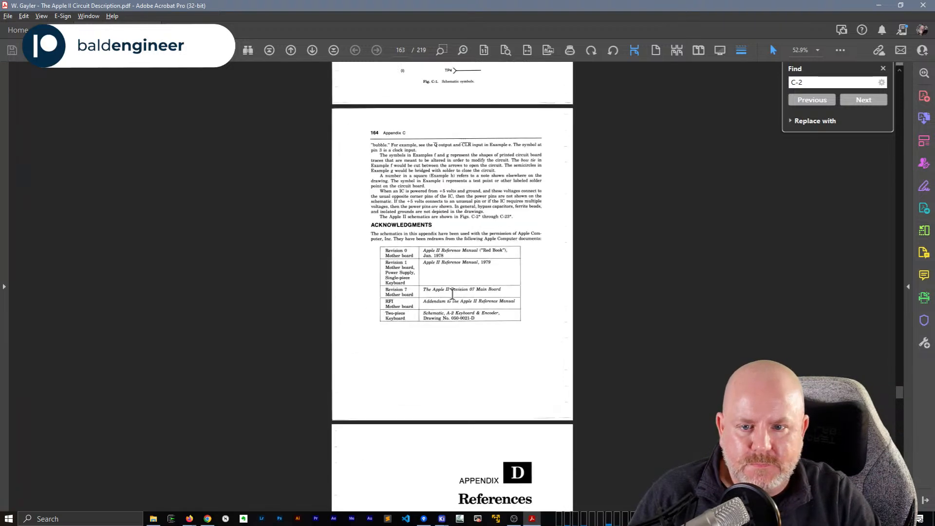
{"action": "scroll", "coordinate": [452, 295], "scroll_direction": "down", "scroll_amount": 10}
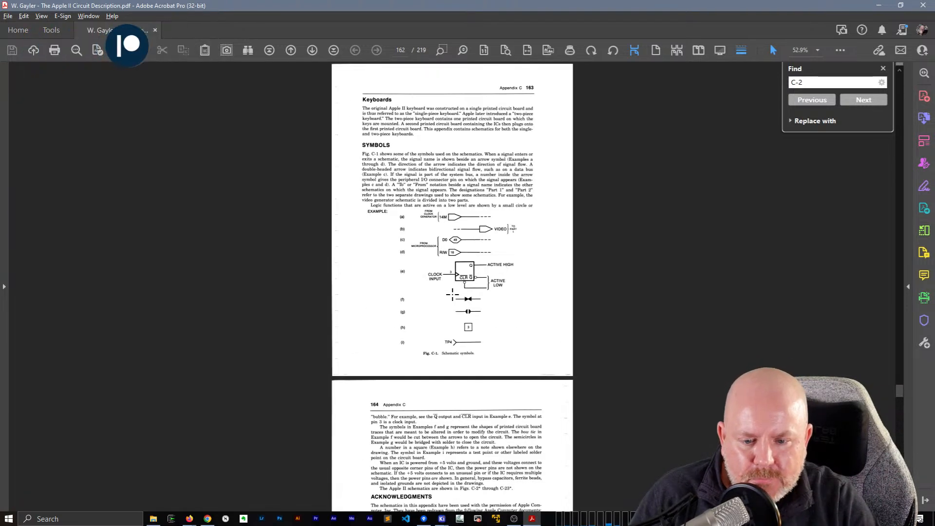
{"action": "scroll", "coordinate": [444, 307], "scroll_direction": "down", "scroll_amount": 3}
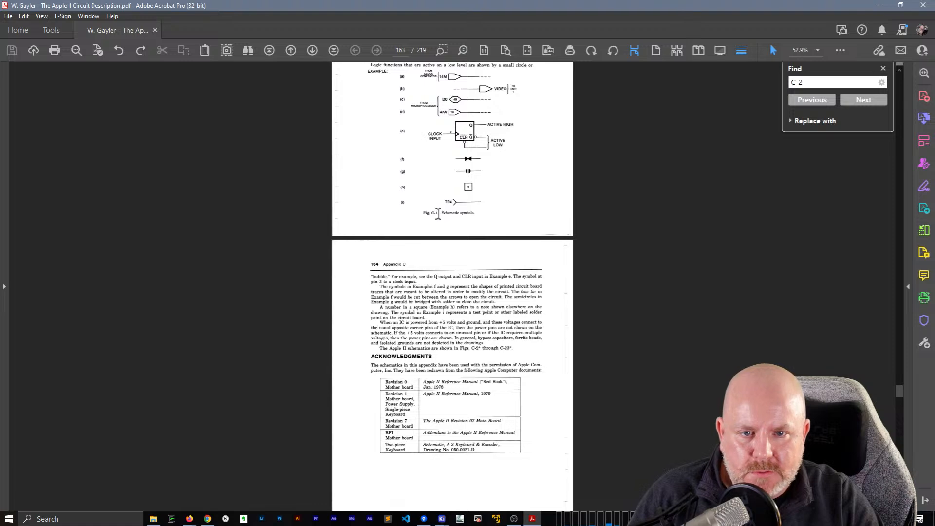
{"action": "scroll", "coordinate": [440, 216], "scroll_direction": "down", "scroll_amount": 15}
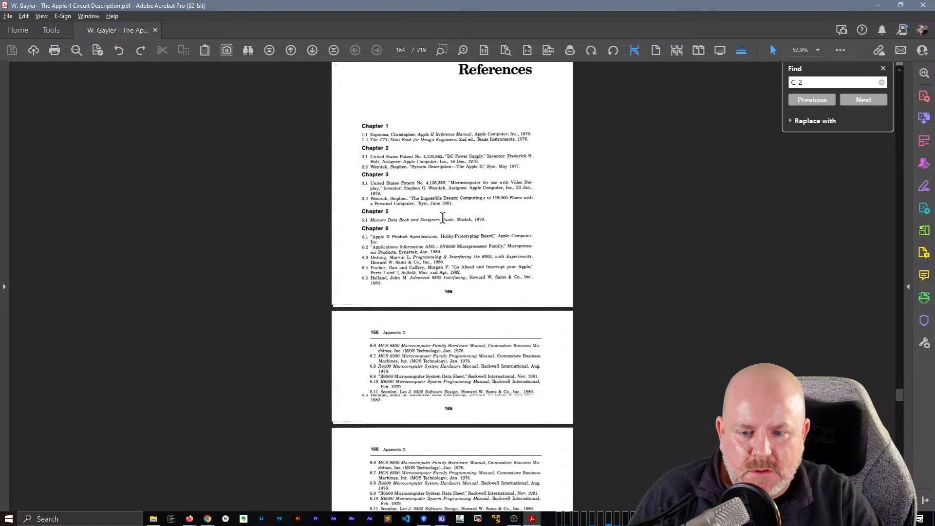
{"action": "scroll", "coordinate": [445, 215], "scroll_direction": "down", "scroll_amount": 20}
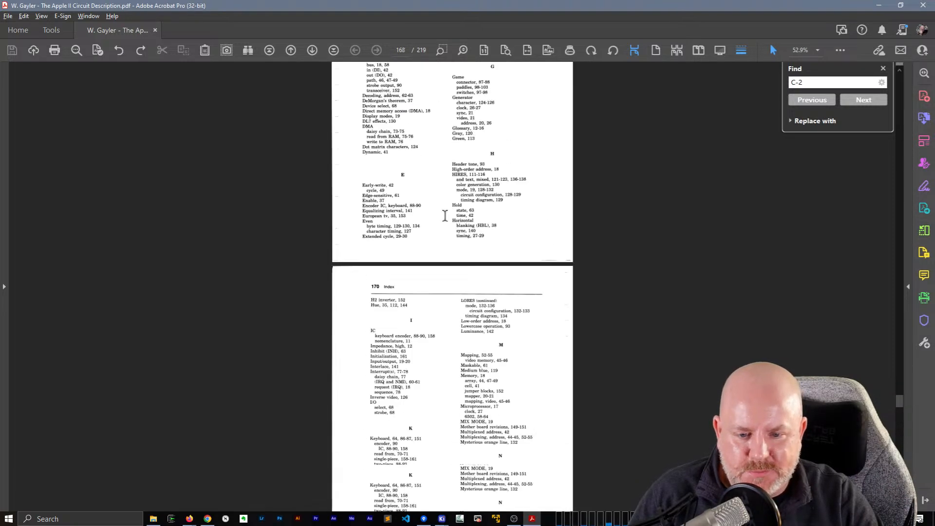
- Return to the front of the book and check the table of contents for the Appendix C schematics
{"action": "left_click_drag", "start_coordinate": [899, 404], "coordinate": [900, 87]}
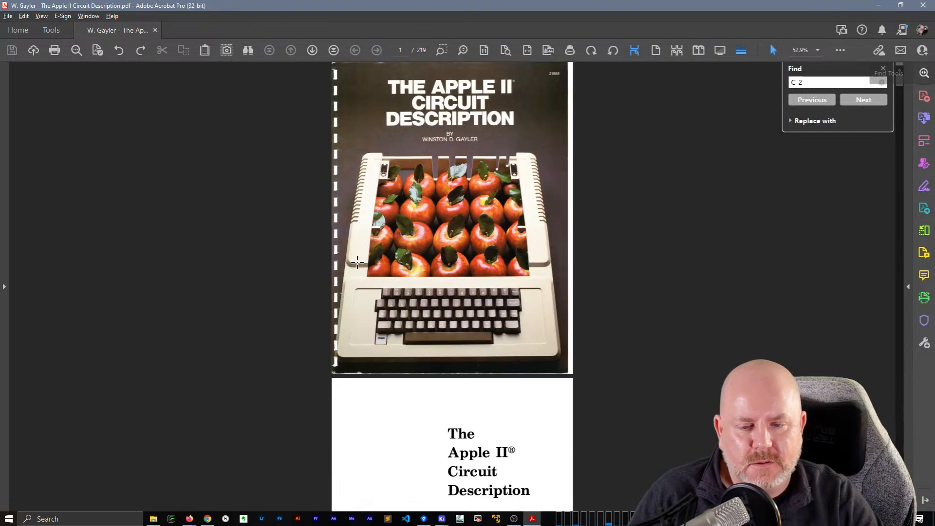
{"action": "scroll", "coordinate": [378, 265], "scroll_direction": "down", "scroll_amount": 15}
{"action": "scroll", "coordinate": [379, 265], "scroll_direction": "down", "scroll_amount": 15}
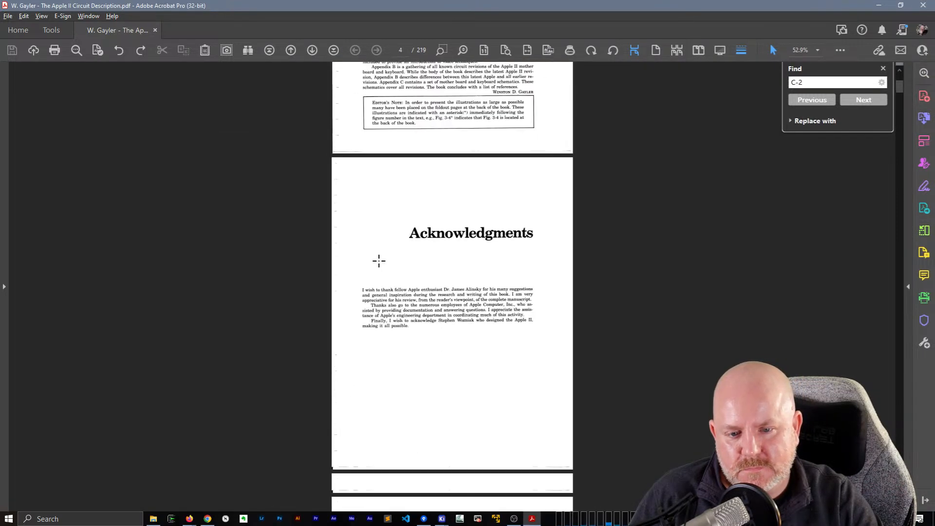
{"action": "scroll", "coordinate": [379, 263], "scroll_direction": "down", "scroll_amount": 18}
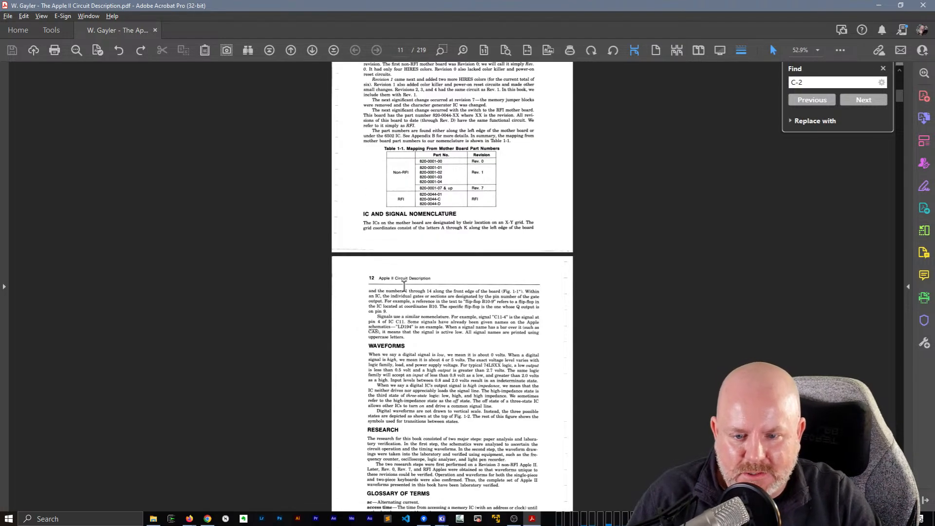
{"action": "scroll", "coordinate": [404, 286], "scroll_direction": "up", "scroll_amount": 18}
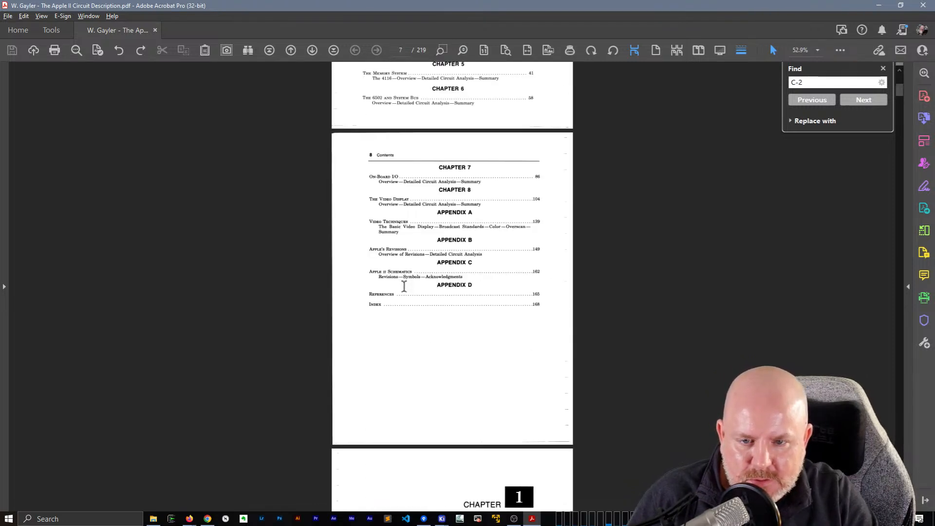
- Go to PDF page 163 and examine the Appendix C text about the schematic figures
{"action": "type", "text": "163"}
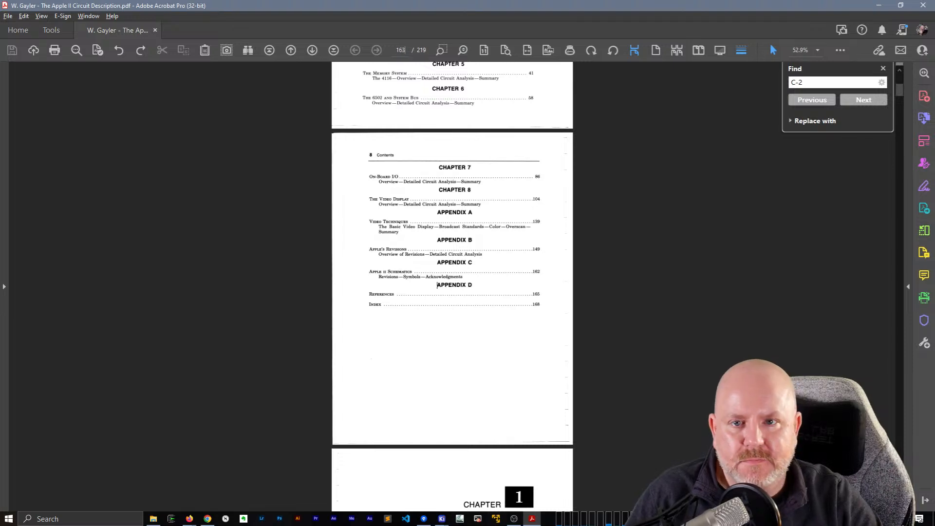
{"action": "key", "text": "Return"}
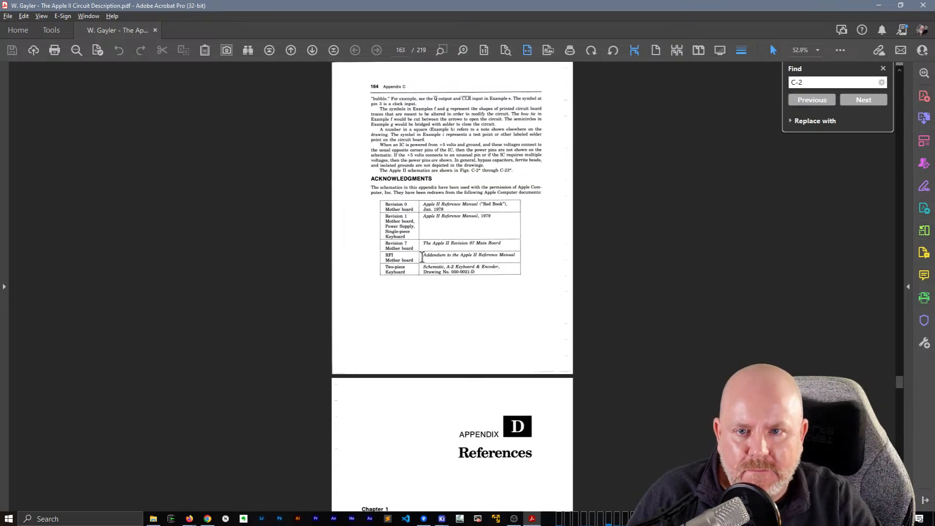
{"action": "scroll", "coordinate": [422, 257], "scroll_direction": "up", "scroll_amount": 3}
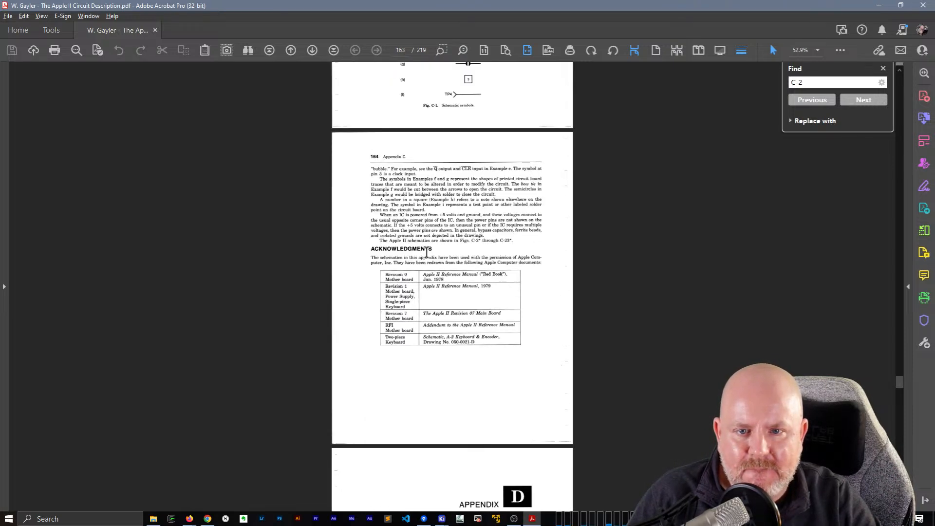
- Reread book pages 163 and 164 of Appendix C, covering the keyboards, schematic symbols and figure references
{"action": "scroll", "coordinate": [427, 253], "scroll_direction": "up", "scroll_amount": 16}
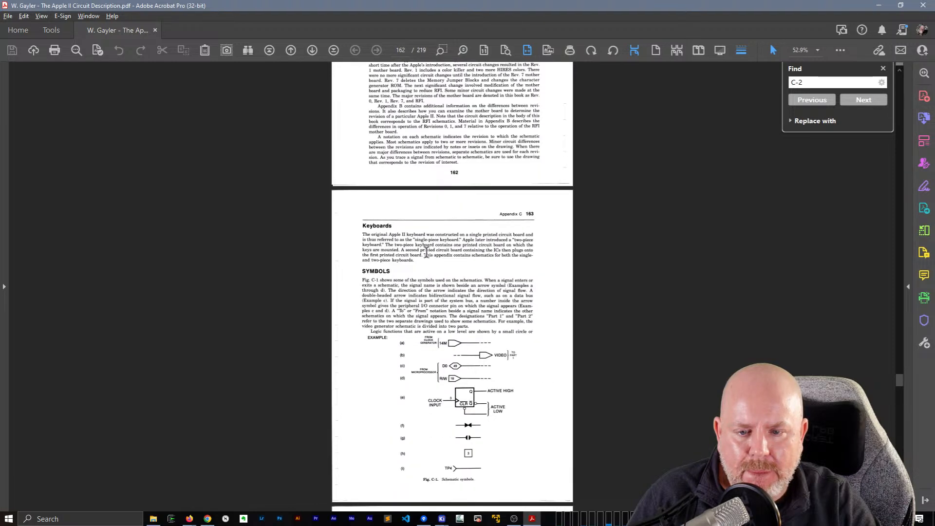
{"action": "scroll", "coordinate": [427, 251], "scroll_direction": "down", "scroll_amount": 5}
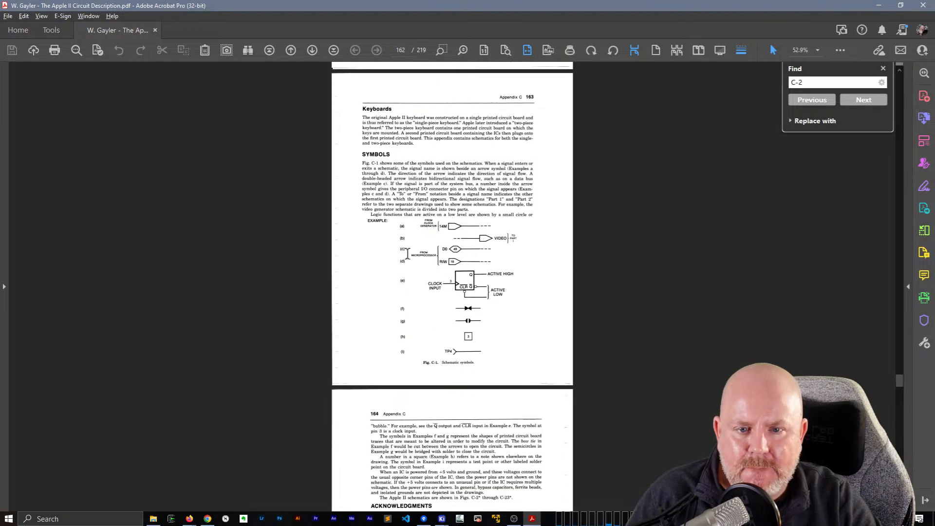
{"action": "scroll", "coordinate": [408, 254], "scroll_direction": "down", "scroll_amount": 7}
{"action": "scroll", "coordinate": [409, 261], "scroll_direction": "up", "scroll_amount": 6}
{"action": "scroll", "coordinate": [410, 269], "scroll_direction": "down", "scroll_amount": 15}
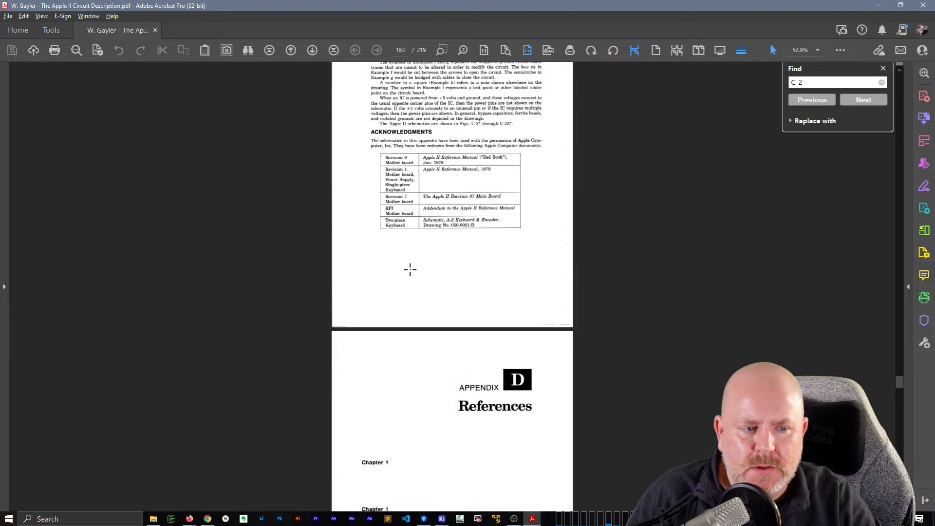
- Look through the full-page figures after the book's order form, from Fig. 1-1 onward, for the Fig. C-2 clock generator schematic
{"action": "left_click_drag", "start_coordinate": [899, 381], "coordinate": [900, 403]}
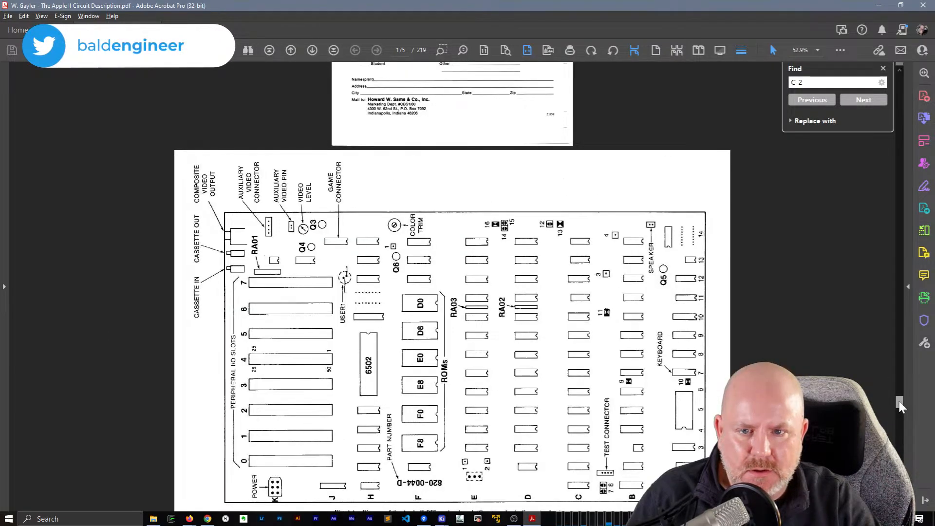
{"action": "scroll", "coordinate": [510, 382], "scroll_direction": "down", "scroll_amount": 3}
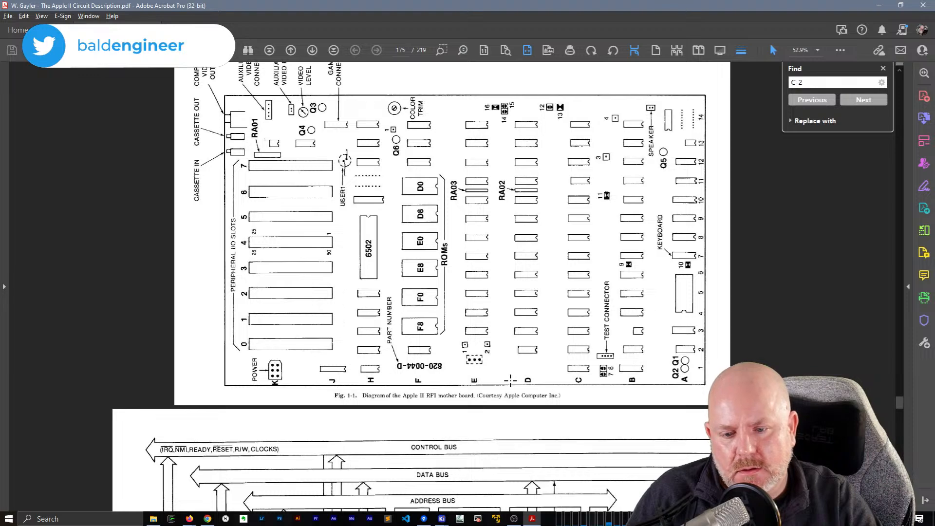
{"action": "scroll", "coordinate": [510, 381], "scroll_direction": "down", "scroll_amount": 4}
{"action": "scroll", "coordinate": [511, 382], "scroll_direction": "down", "scroll_amount": 15}
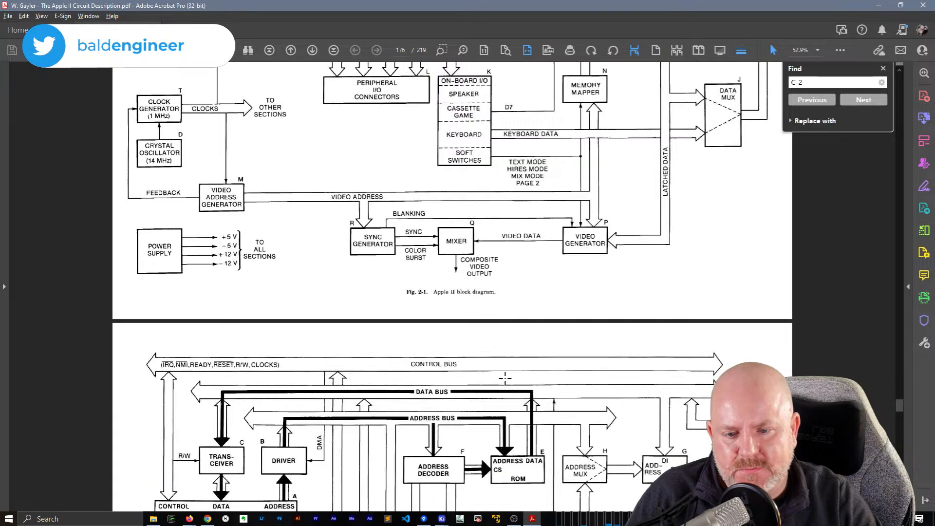
{"action": "scroll", "coordinate": [505, 376], "scroll_direction": "down", "scroll_amount": 5}
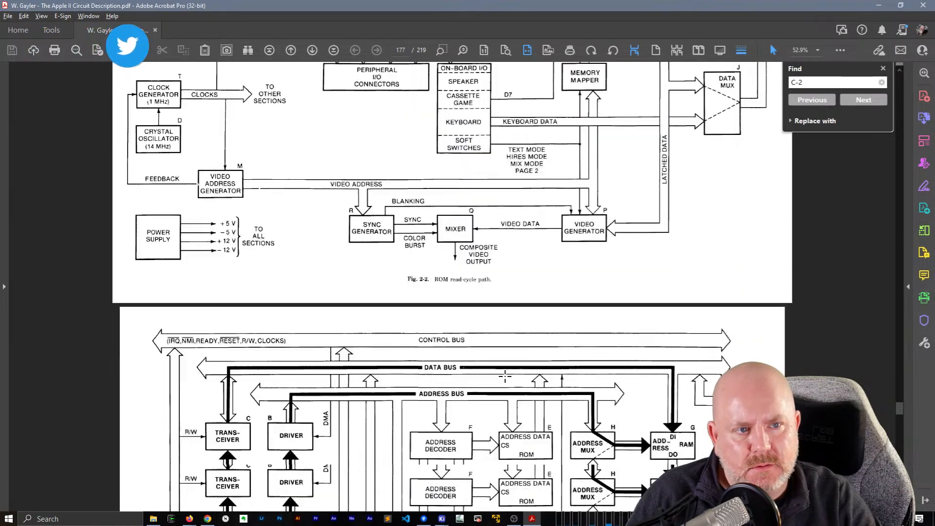
{"action": "scroll", "coordinate": [505, 376], "scroll_direction": "up", "scroll_amount": 4}
{"action": "scroll", "coordinate": [505, 376], "scroll_direction": "up", "scroll_amount": 5}
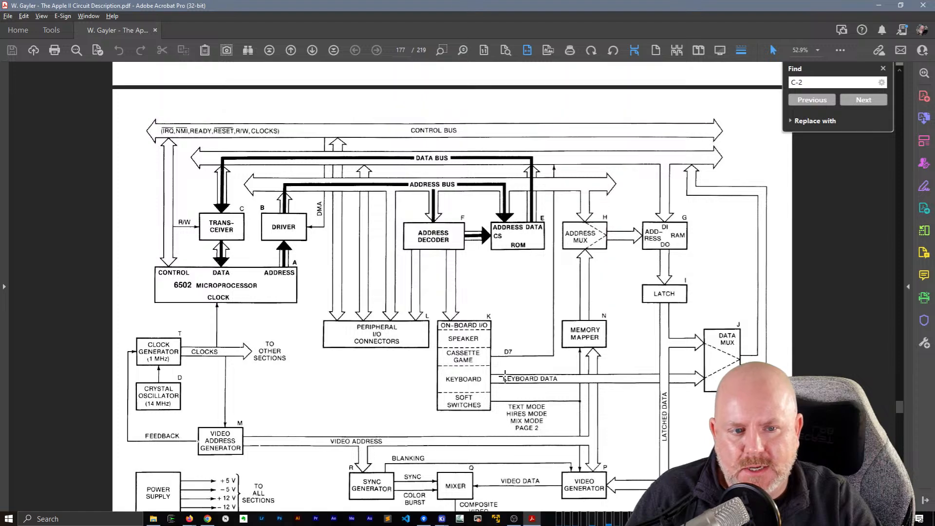
{"action": "scroll", "coordinate": [505, 376], "scroll_direction": "down", "scroll_amount": 15}
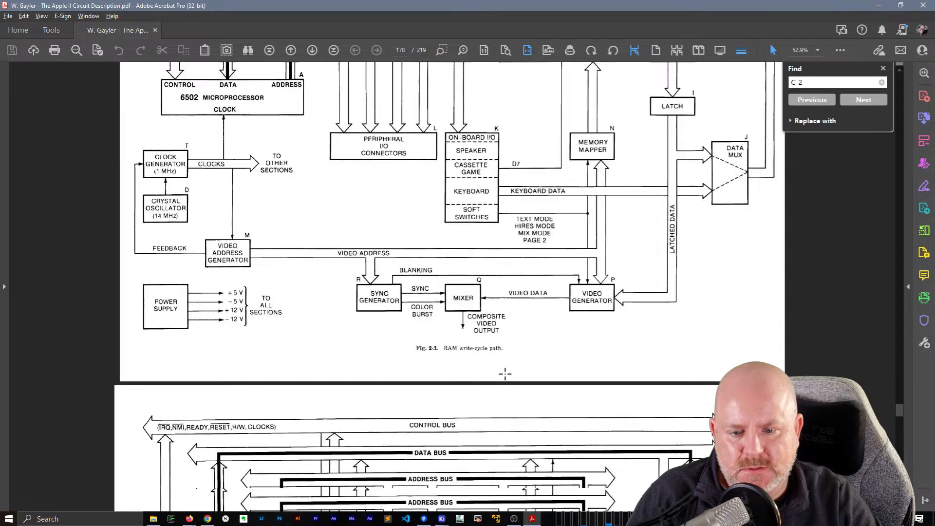
{"action": "scroll", "coordinate": [505, 374], "scroll_direction": "down", "scroll_amount": 15}
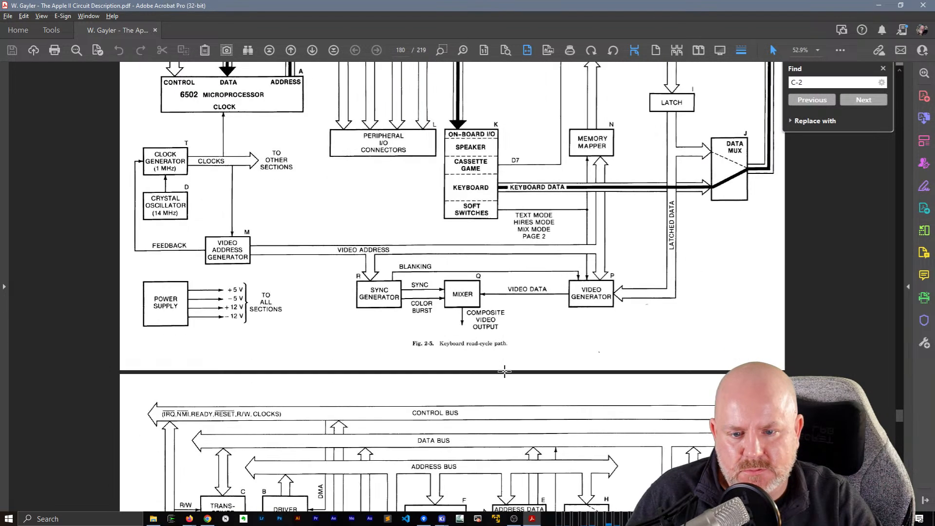
{"action": "scroll", "coordinate": [509, 368], "scroll_direction": "down", "scroll_amount": 20}
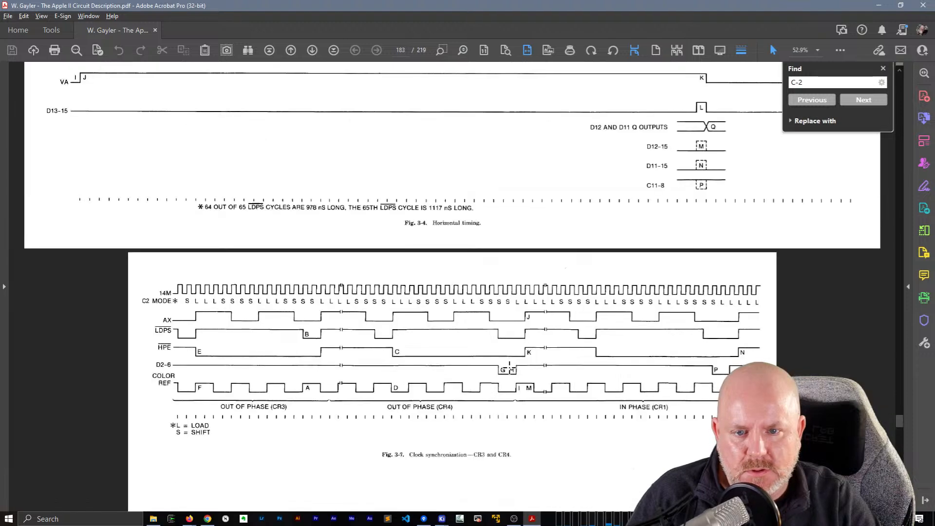
{"action": "scroll", "coordinate": [509, 368], "scroll_direction": "down", "scroll_amount": 20}
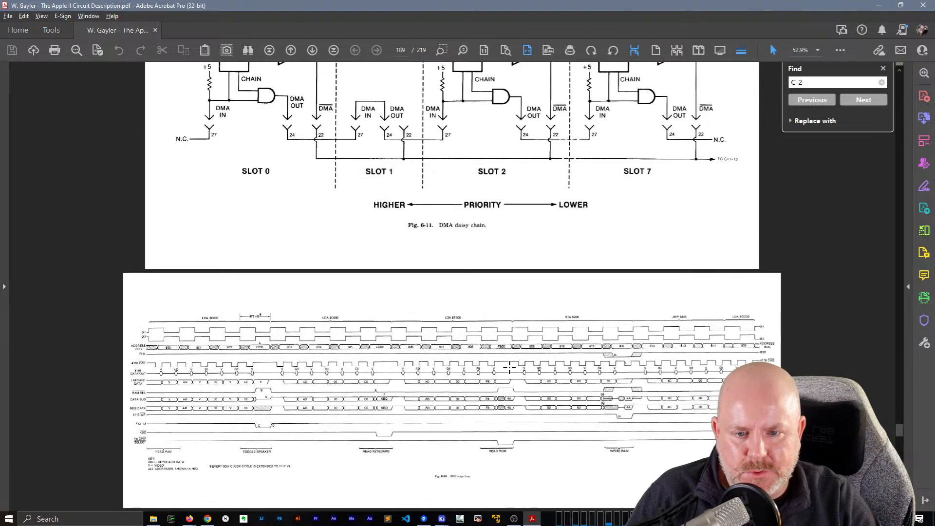
{"action": "scroll", "coordinate": [509, 368], "scroll_direction": "down", "scroll_amount": 20}
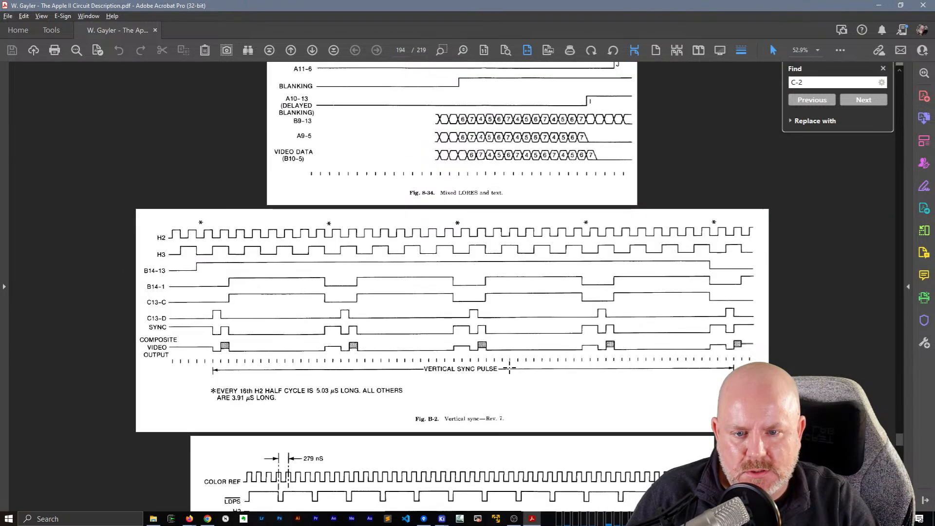
{"action": "scroll", "coordinate": [510, 368], "scroll_direction": "down", "scroll_amount": 15}
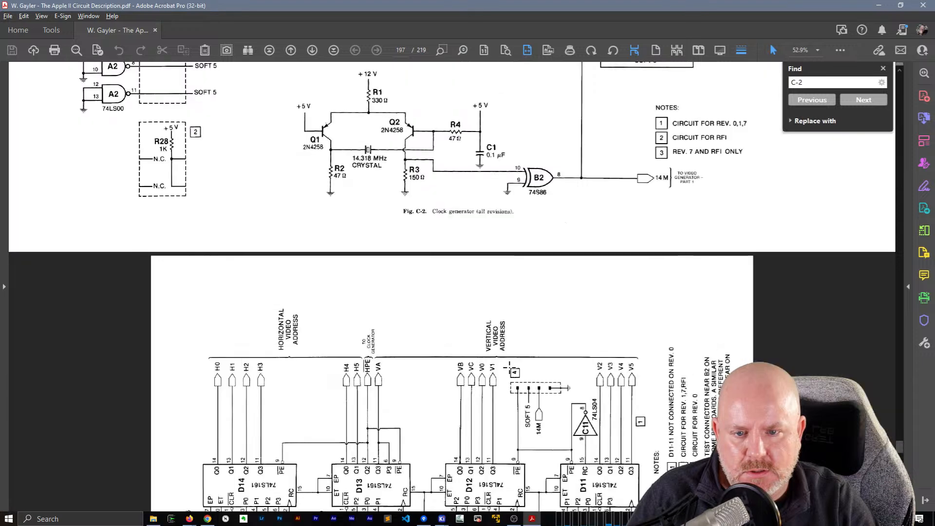
- Examine the clock generator schematic in Fig. C-2 of the Apple II circuit description
{"action": "scroll", "coordinate": [509, 368], "scroll_direction": "up", "scroll_amount": 5}
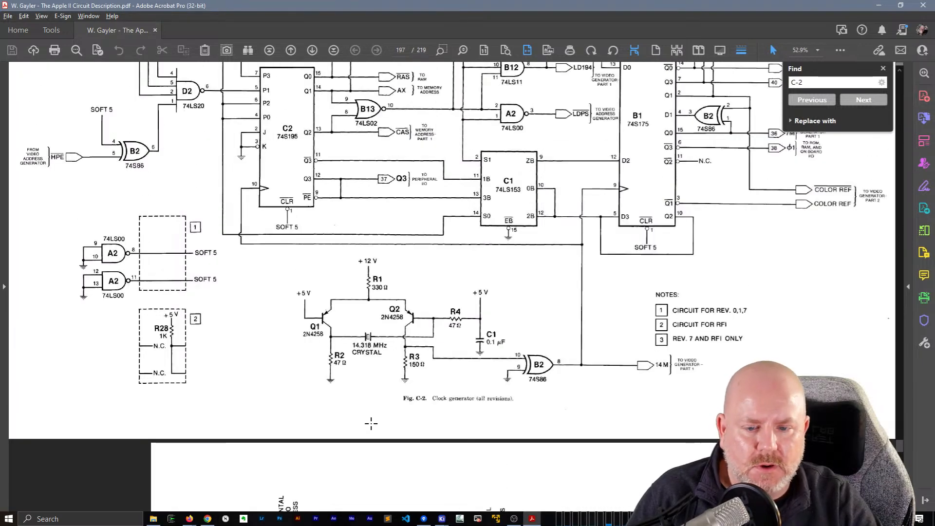
{"action": "scroll", "coordinate": [456, 401], "scroll_direction": "up", "scroll_amount": 1}
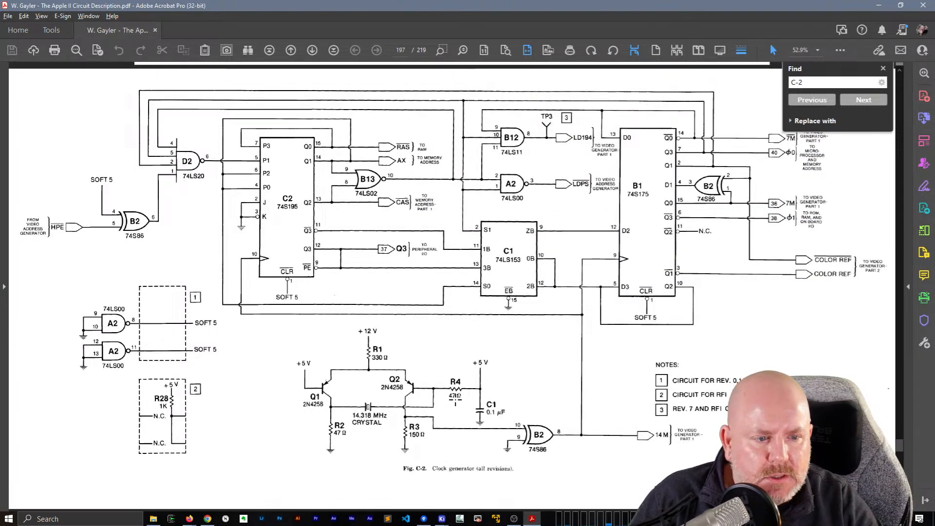
{"action": "scroll", "coordinate": [456, 401], "scroll_direction": "up", "scroll_amount": 1}
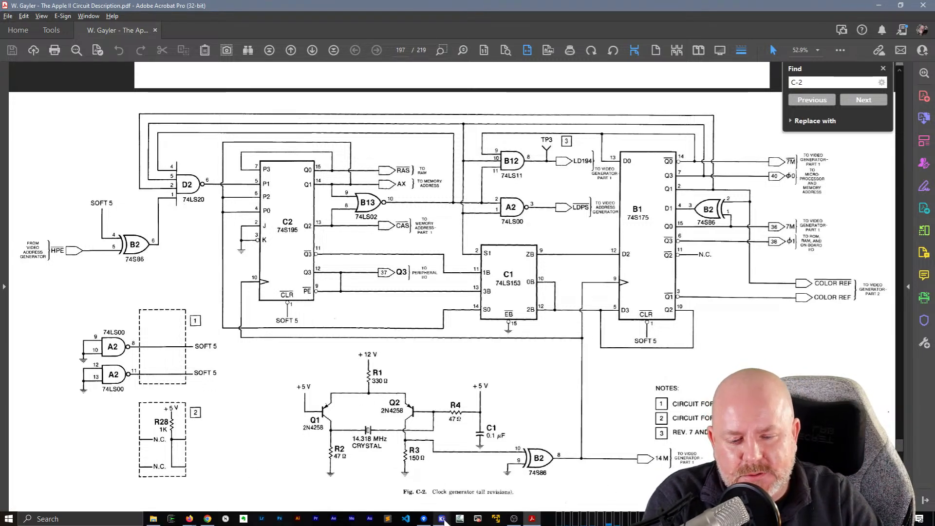
- Switch to the KiCad Schematic Editor, close the Electrical Rules Checker and place the window beside the PDF
{"action": "mouse_move", "coordinate": [443, 519]}
{"action": "left_click", "coordinate": [492, 473]}
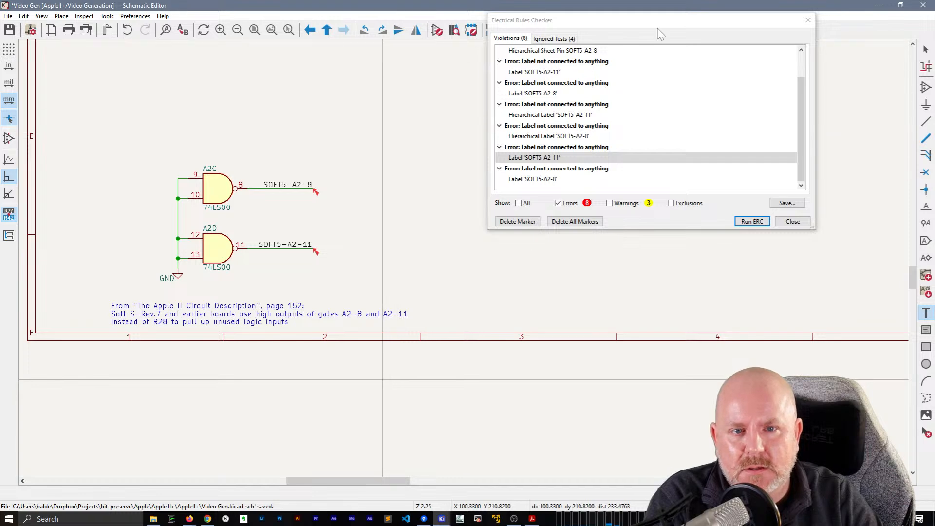
{"action": "left_click", "coordinate": [788, 225]}
{"action": "double_click", "coordinate": [371, 4]}
{"action": "left_click_drag", "start_coordinate": [432, 52], "coordinate": [461, 2]}
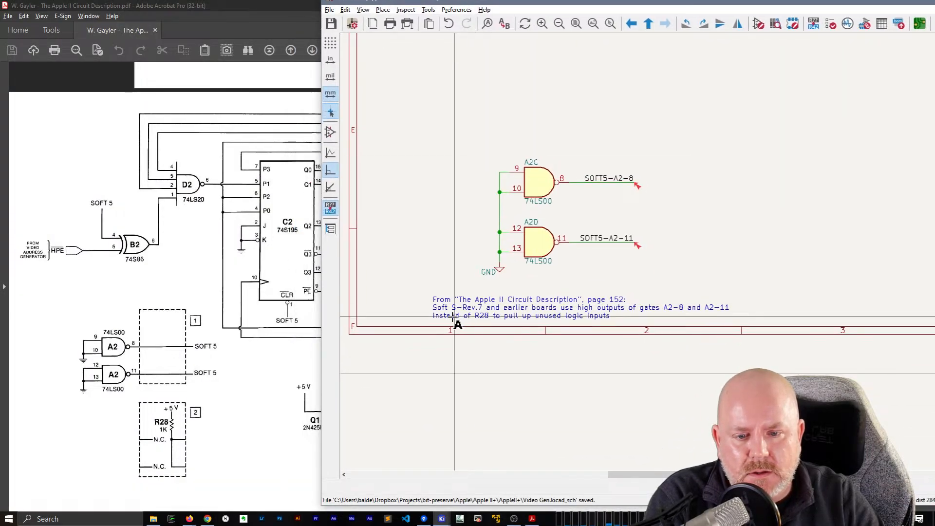
{"action": "left_click", "coordinate": [456, 309]}
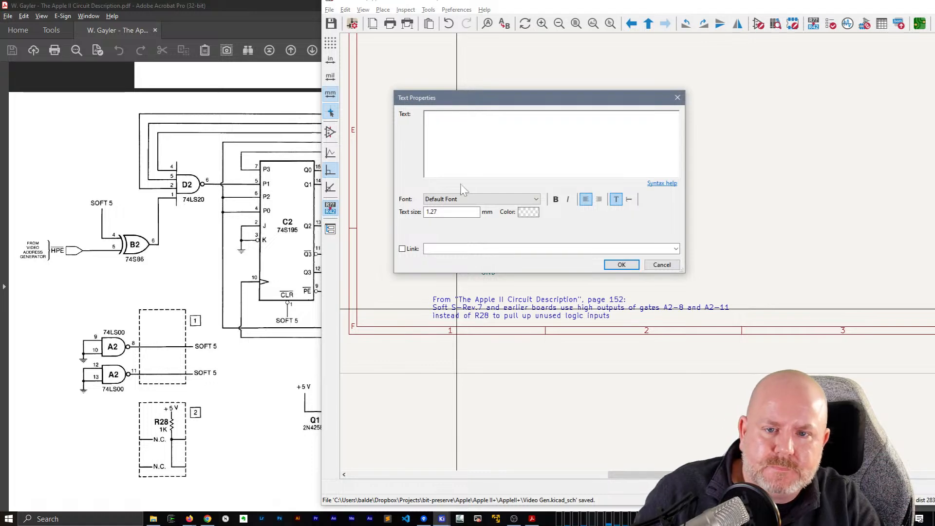
{"action": "key", "text": "Escape"}
{"action": "key", "text": "Escape"}
- Inspect the text properties of the note below gates A2C and A2D
{"action": "double_click", "coordinate": [509, 310]}
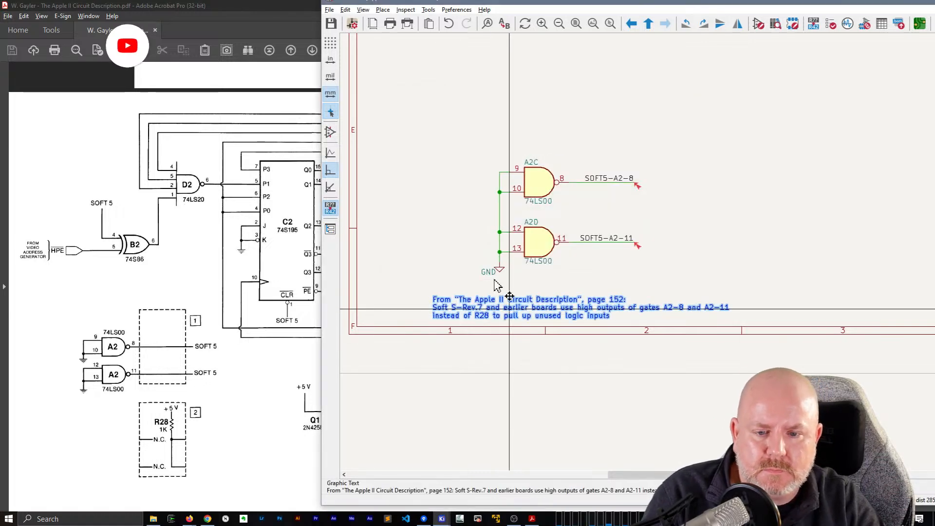
{"action": "left_click_drag", "start_coordinate": [439, 123], "coordinate": [442, 124]}
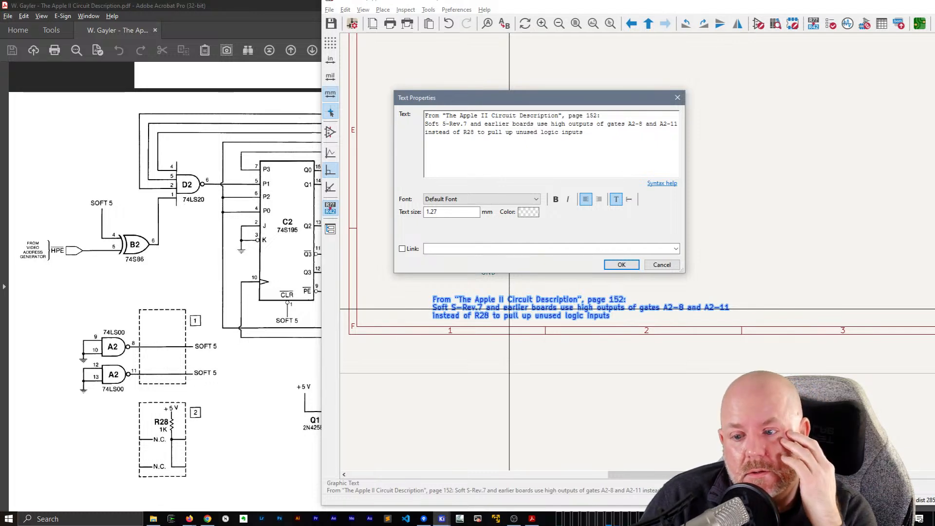
{"action": "left_click", "coordinate": [662, 264]}
- Rename the labels on the output wires of gates A2D and A2C to SOFT5
{"action": "left_click", "coordinate": [618, 241]}
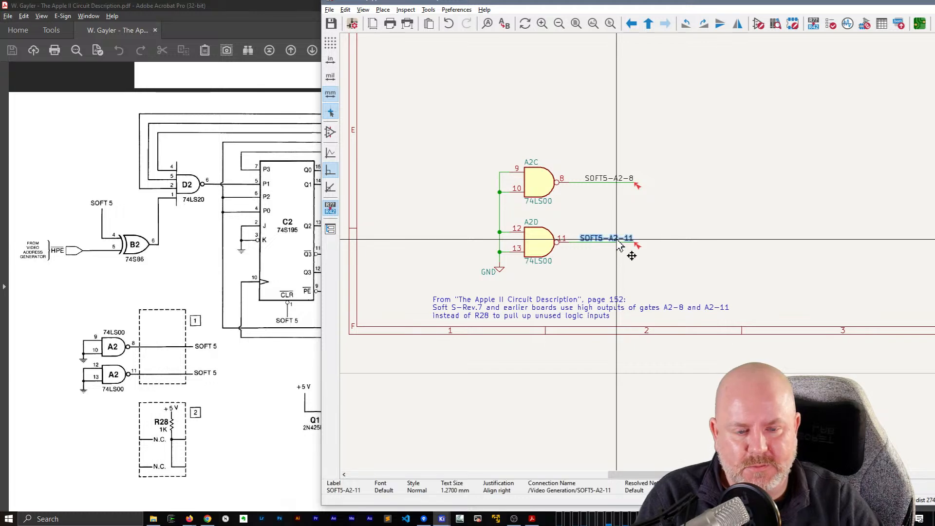
{"action": "type", "text": "eS"}
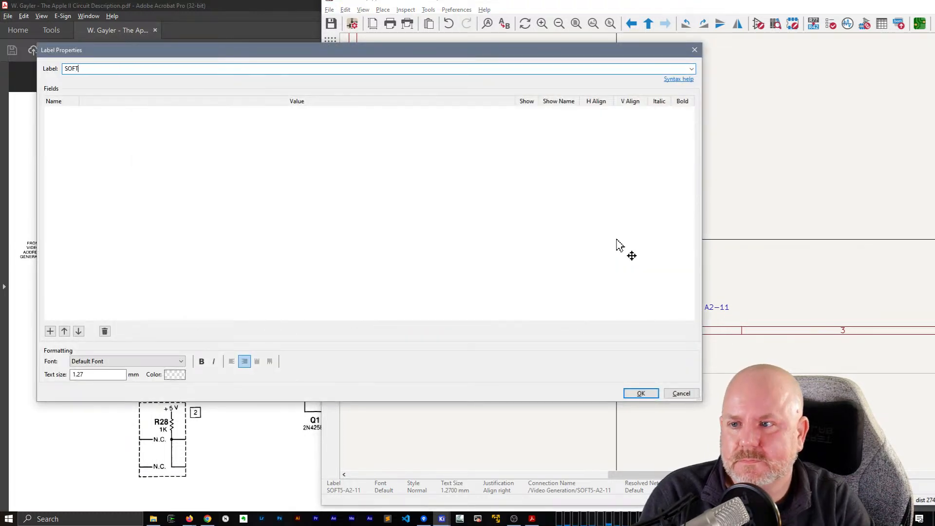
{"action": "key", "text": "Return"}
{"action": "type", "text": "eSOFT5"}
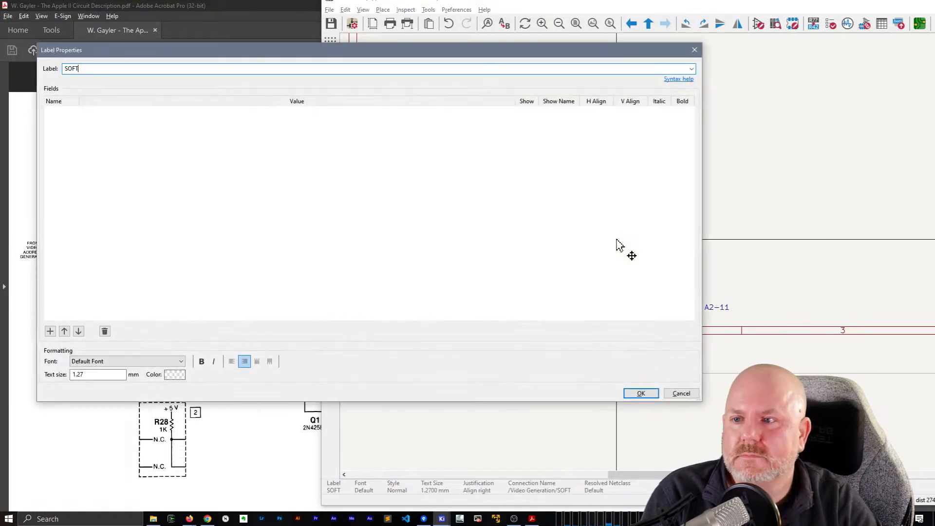
{"action": "key", "text": "Return"}
{"action": "left_click", "coordinate": [597, 181]}
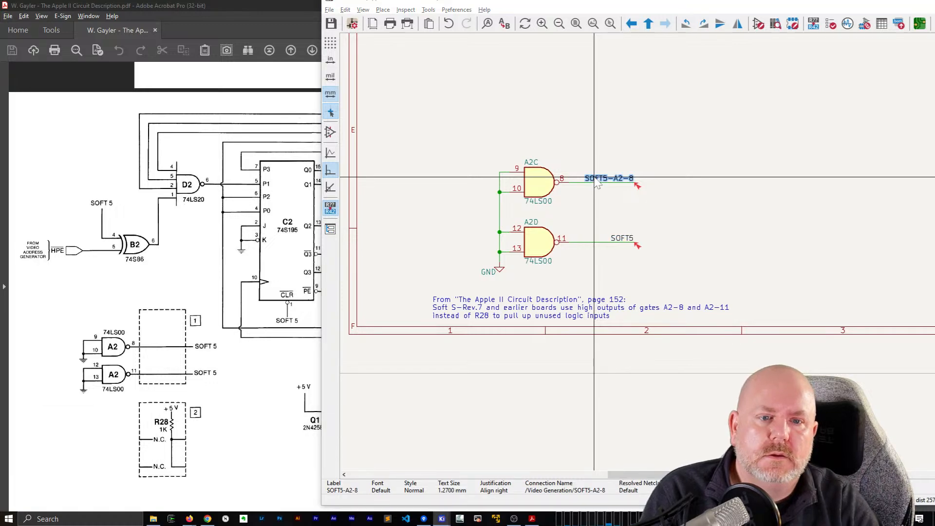
{"action": "key", "text": "e"}
{"action": "key", "text": "Return"}
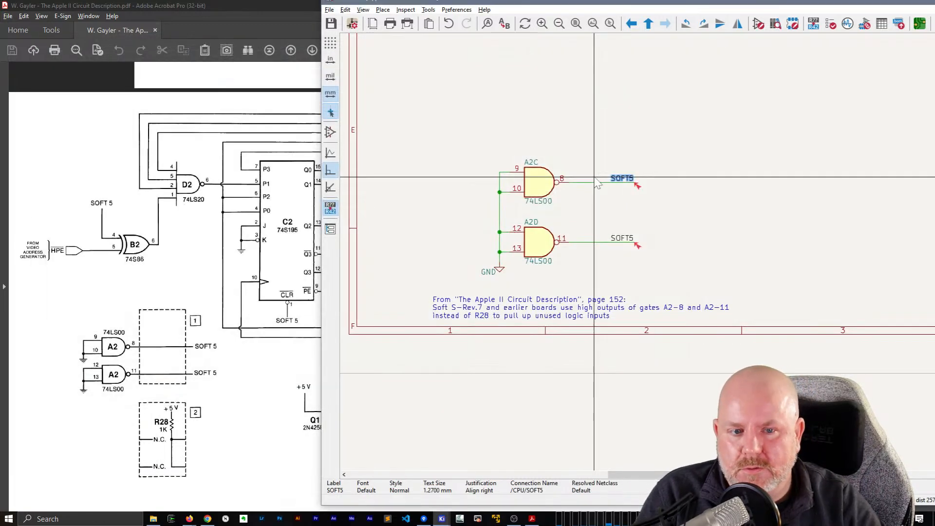
{"action": "scroll", "coordinate": [798, 265], "scroll_direction": "down", "scroll_amount": 6}
{"action": "scroll", "coordinate": [584, 317], "scroll_direction": "up", "scroll_amount": 3}
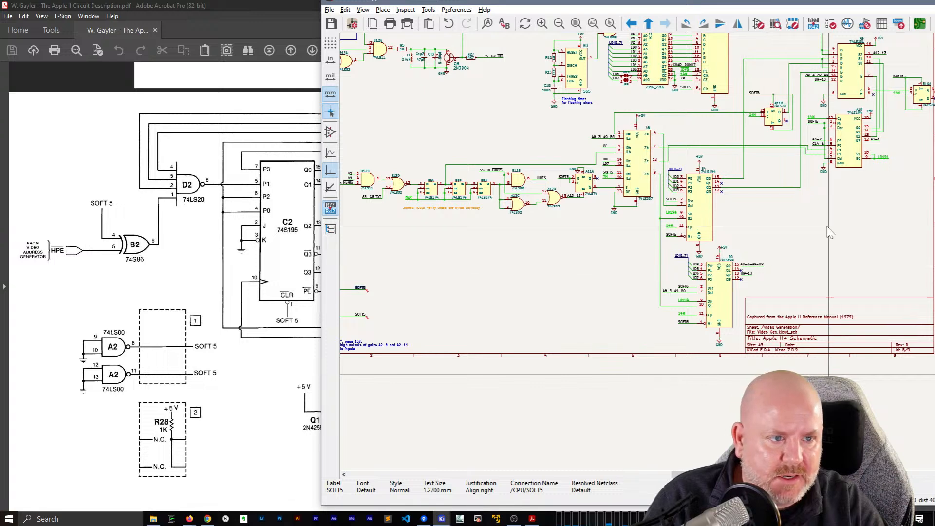
{"action": "middle_click_drag", "start_coordinate": [828, 225], "coordinate": [672, 257]}
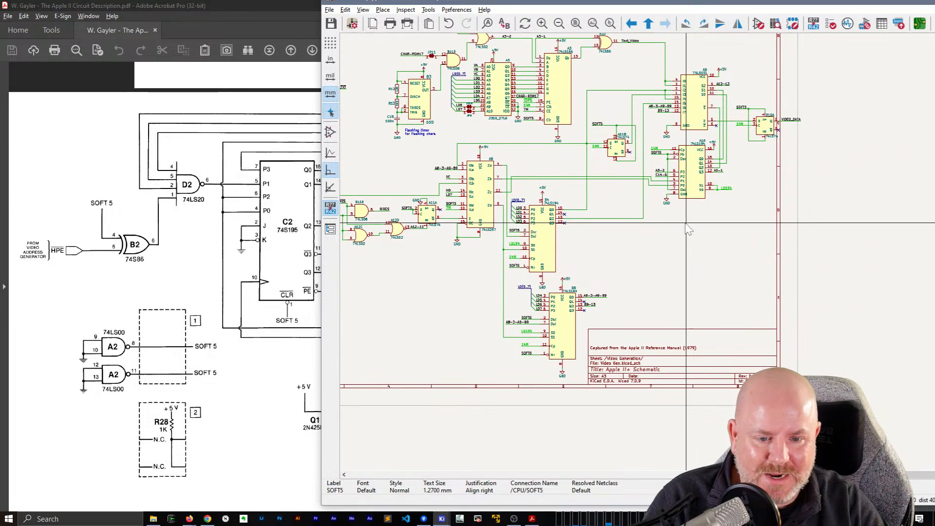
{"action": "middle_click_drag", "start_coordinate": [460, 280], "coordinate": [618, 276]}
{"action": "middle_click_drag", "start_coordinate": [387, 317], "coordinate": [433, 312]}
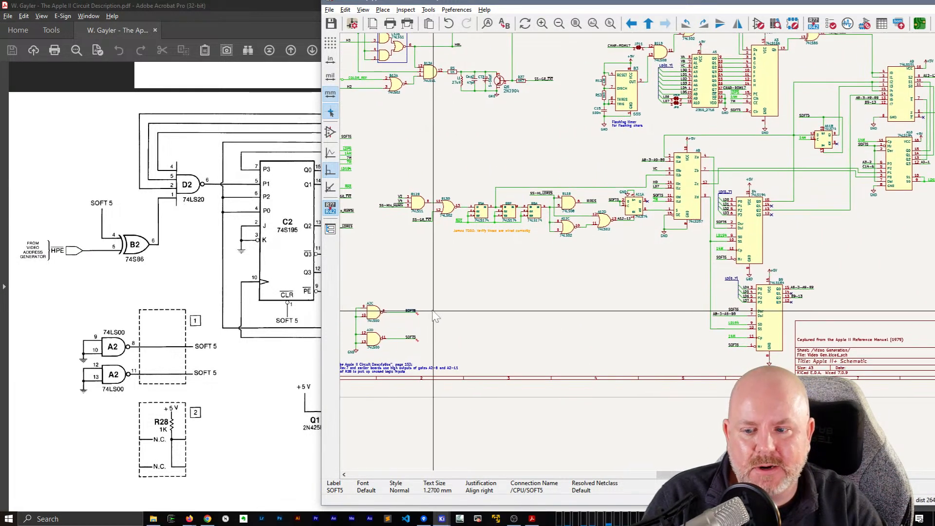
- Check the label names in the Electrical Rules Checker and search the schematic for SOFT-A2-8
{"action": "key", "text": "ctrl+f"}
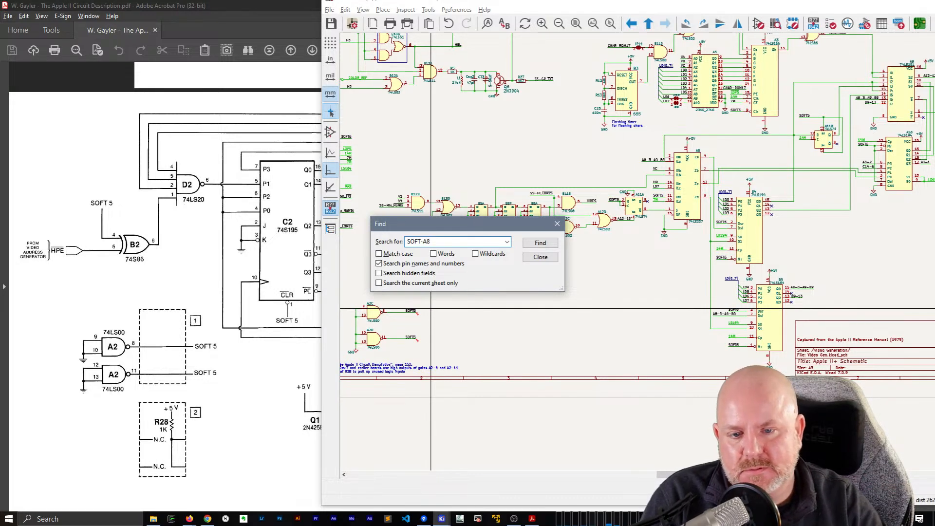
{"action": "key", "text": "Escape"}
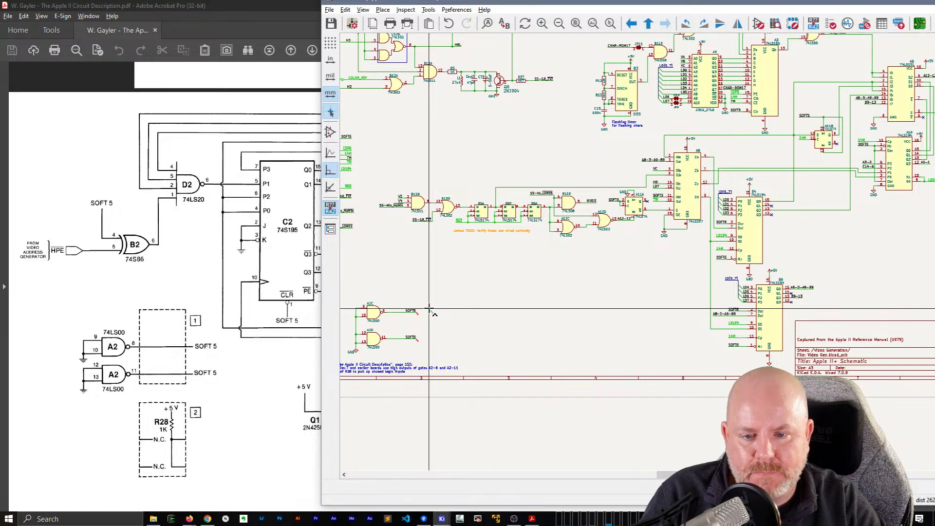
{"action": "key", "text": "ctrl+z"}
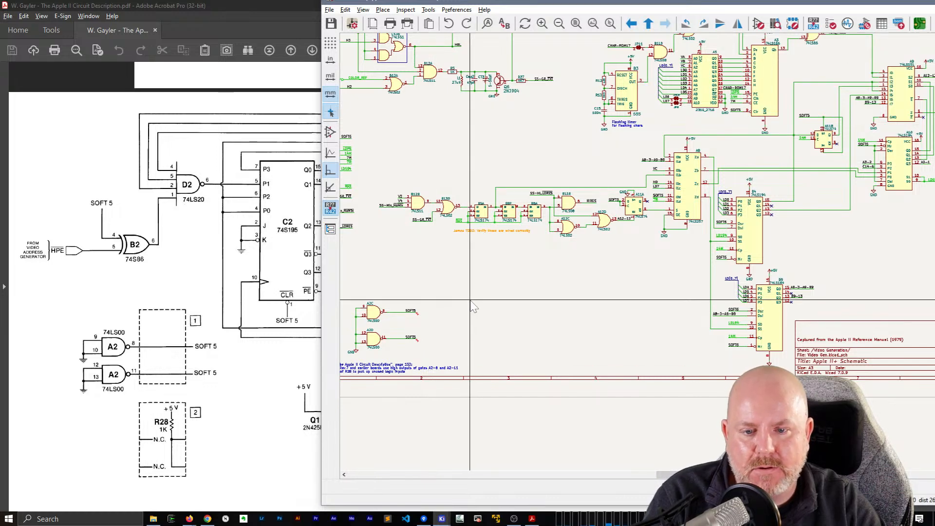
{"action": "left_click", "coordinate": [830, 24]}
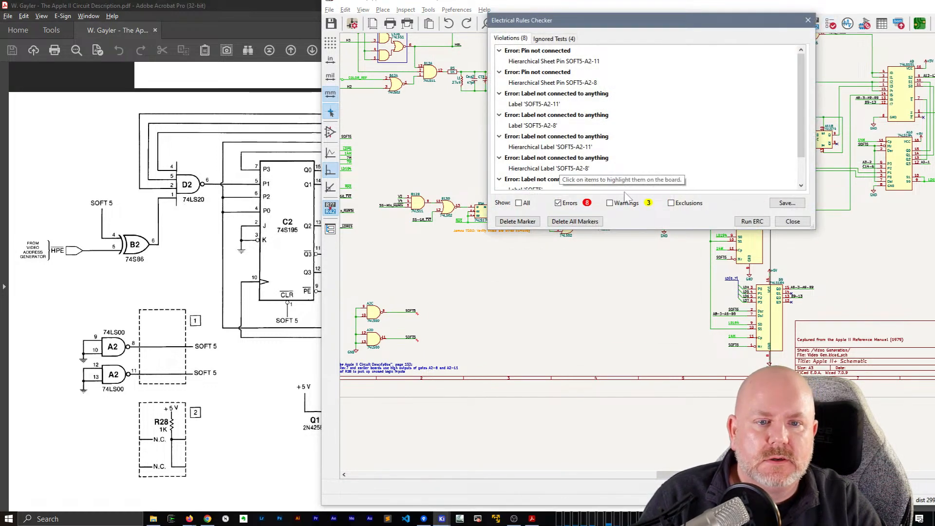
{"action": "left_click", "coordinate": [797, 222]}
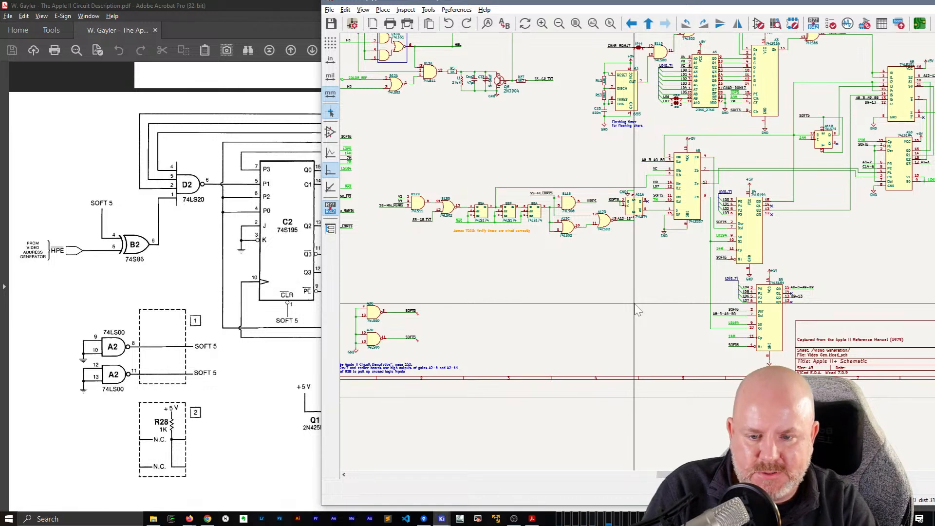
{"action": "key", "text": "ctrl+f"}
{"action": "type", "text": "SOFT-A2-8"}
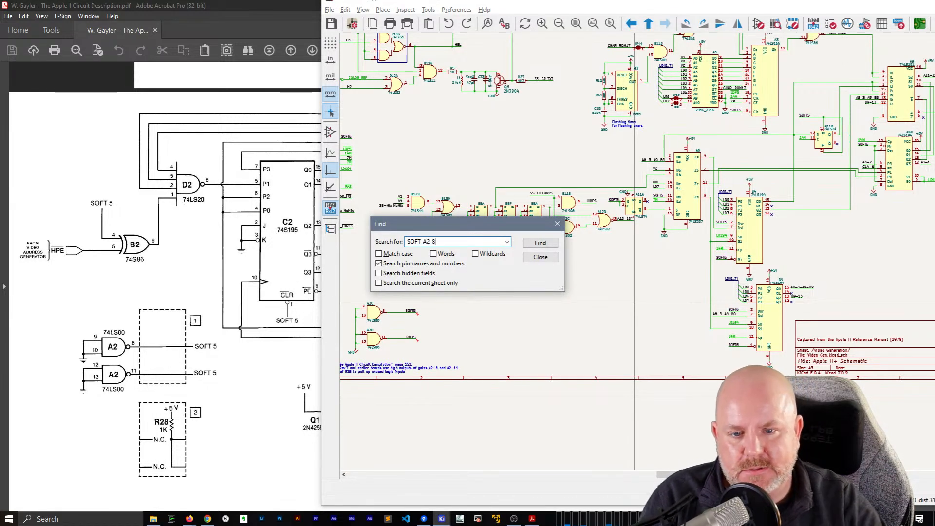
{"action": "left_click", "coordinate": [536, 243]}
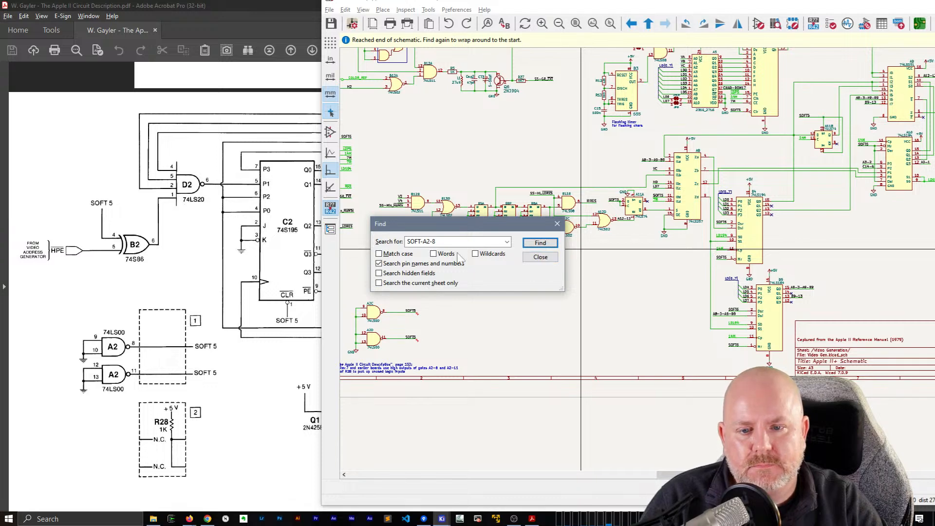
- Search the schematic for SOFT5-A2-8 and go on to the next match
{"action": "double_click", "coordinate": [429, 241]}
{"action": "key", "text": "Left"}
{"action": "key", "text": "Left"}
{"action": "key", "text": "Left"}
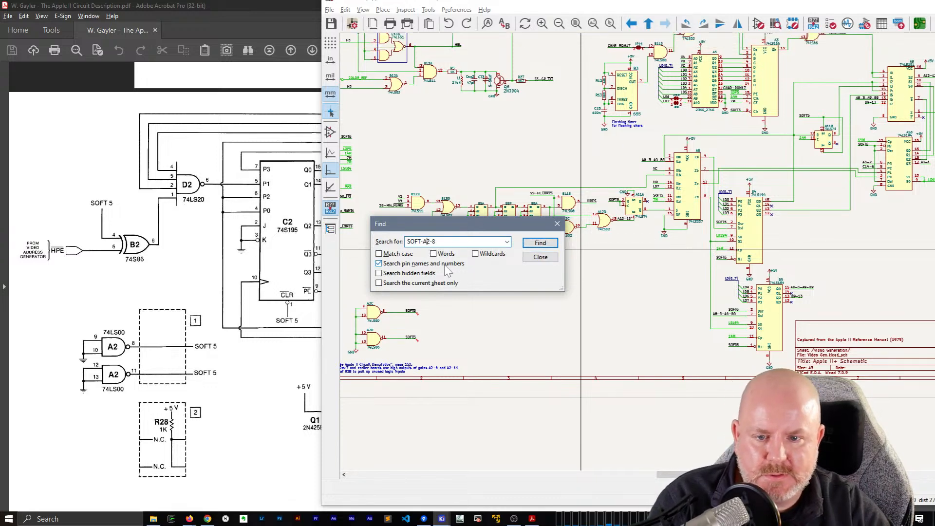
{"action": "type", "text": "5"}
{"action": "left_click", "coordinate": [546, 246]}
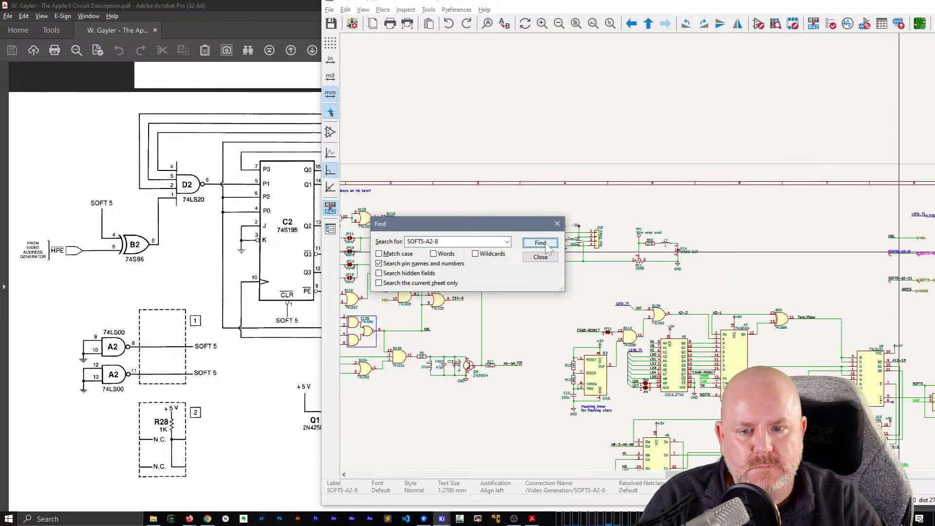
{"action": "left_click_drag", "start_coordinate": [509, 227], "coordinate": [571, 112]}
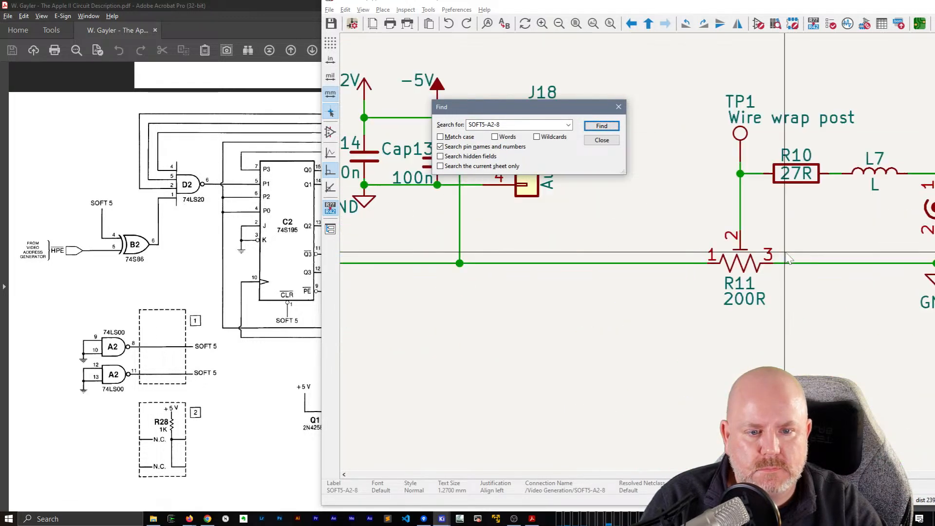
{"action": "left_click", "coordinate": [611, 128]}
- Examine the SOFT5-A2-8 and SOFT5-A2-11 hierarchical labels and their surroundings on the Video Generation sheet
{"action": "scroll", "coordinate": [786, 253], "scroll_direction": "down", "scroll_amount": 5}
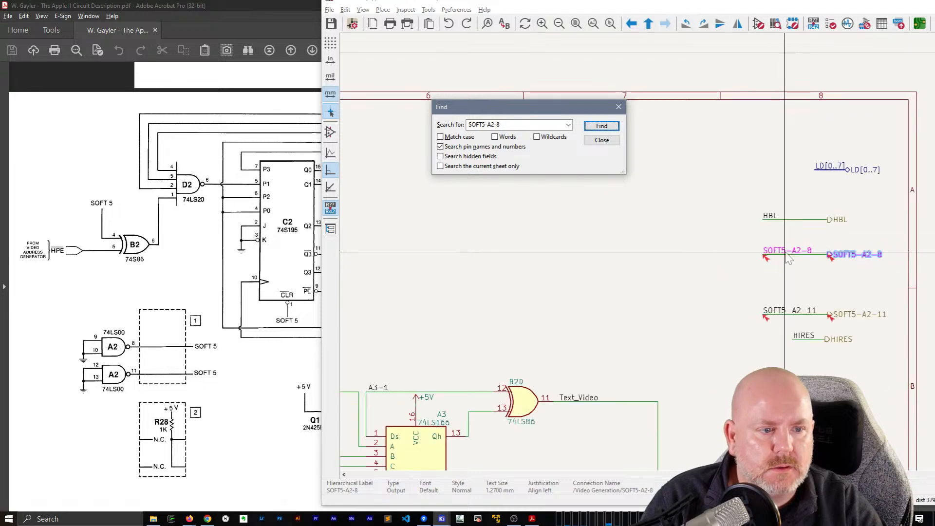
{"action": "middle_click_drag", "start_coordinate": [826, 257], "coordinate": [779, 283]}
{"action": "scroll", "coordinate": [779, 285], "scroll_direction": "up", "scroll_amount": 2}
{"action": "middle_click_drag", "start_coordinate": [843, 285], "coordinate": [761, 253]}
{"action": "left_click", "coordinate": [533, 281]}
{"action": "scroll", "coordinate": [533, 280], "scroll_direction": "down", "scroll_amount": 3}
{"action": "scroll", "coordinate": [761, 263], "scroll_direction": "down", "scroll_amount": 2}
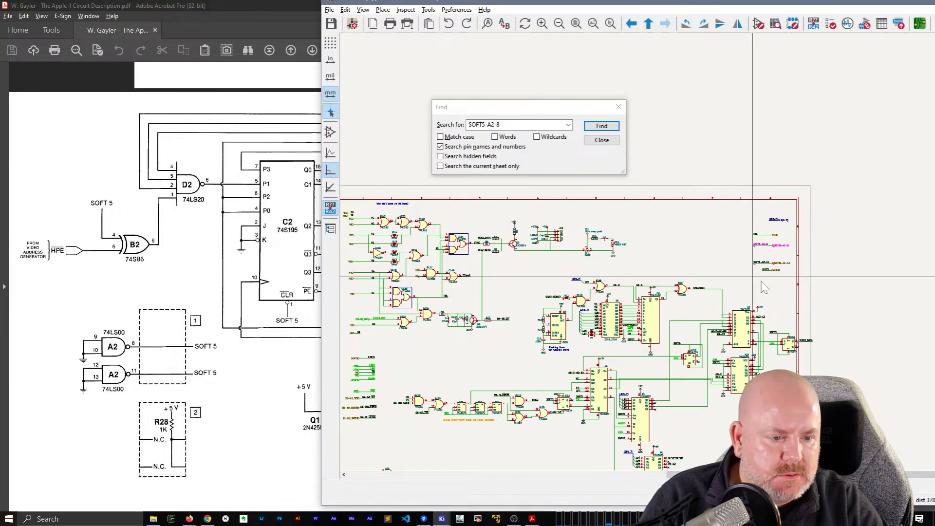
{"action": "middle_click_drag", "start_coordinate": [600, 283], "coordinate": [801, 246]}
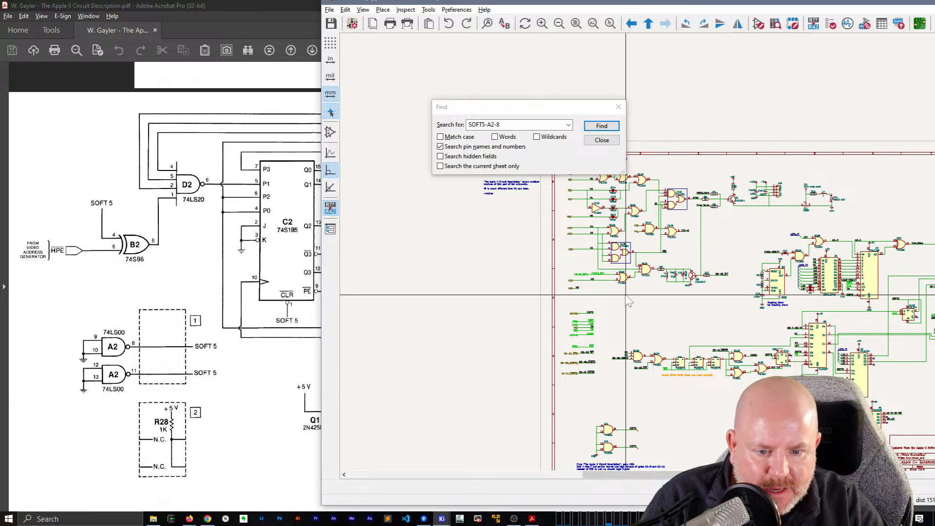
{"action": "middle_click_drag", "start_coordinate": [852, 190], "coordinate": [474, 165]}
{"action": "scroll", "coordinate": [561, 205], "scroll_direction": "up", "scroll_amount": 8}
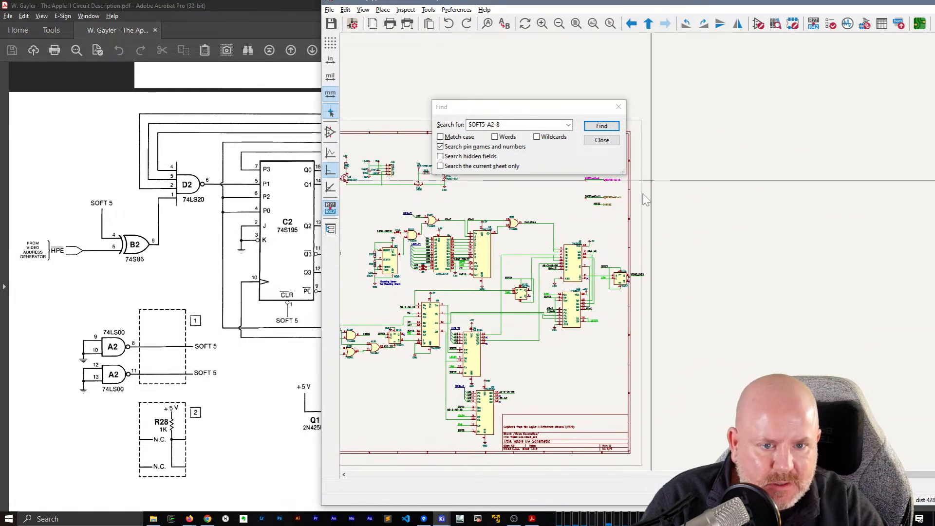
{"action": "middle_click_drag", "start_coordinate": [834, 255], "coordinate": [804, 237]}
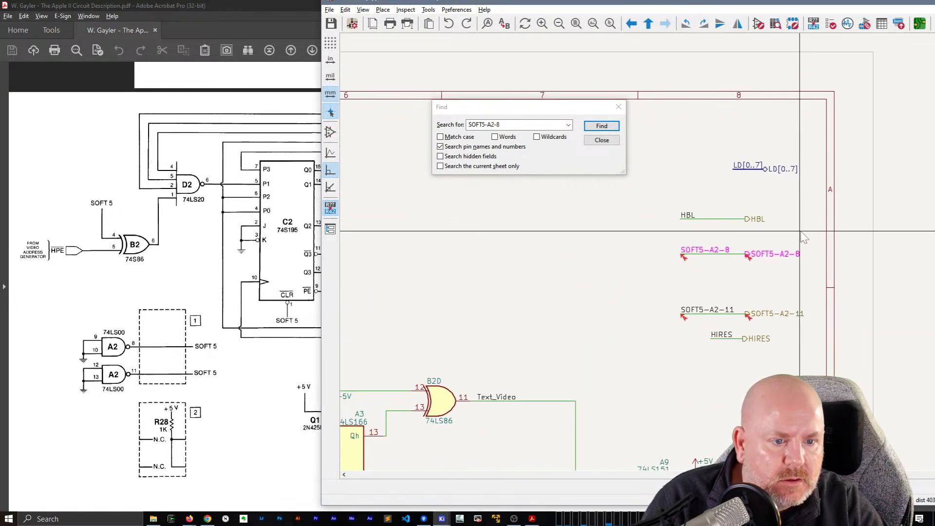
{"action": "scroll", "coordinate": [804, 237], "scroll_direction": "down", "scroll_amount": 5}
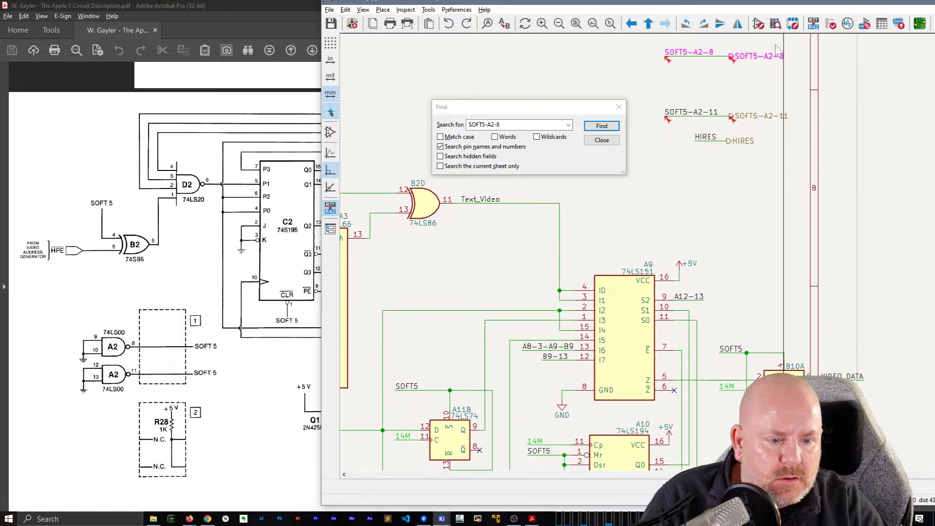
{"action": "scroll", "coordinate": [788, 258], "scroll_direction": "down", "scroll_amount": 2}
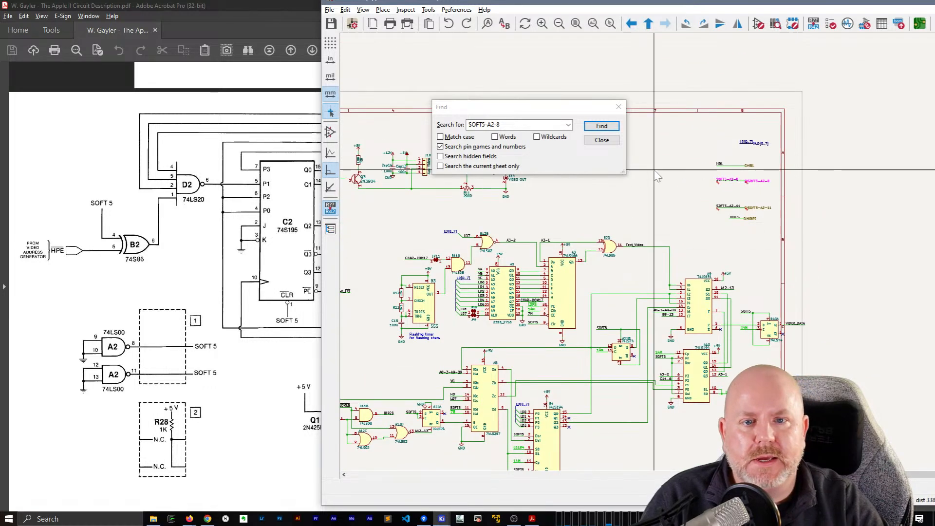
- Maximize the schematic window and close the search
{"action": "key", "text": "super+Up"}
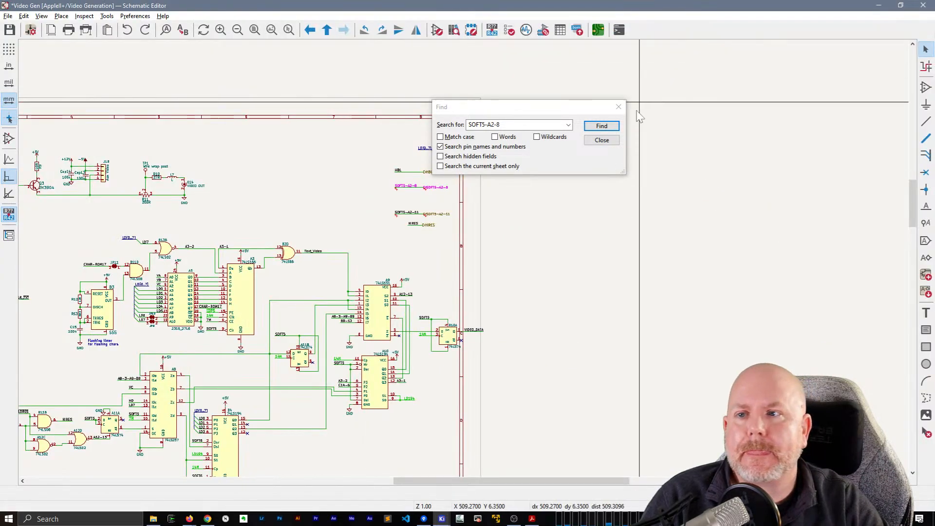
{"action": "left_click", "coordinate": [602, 140]}
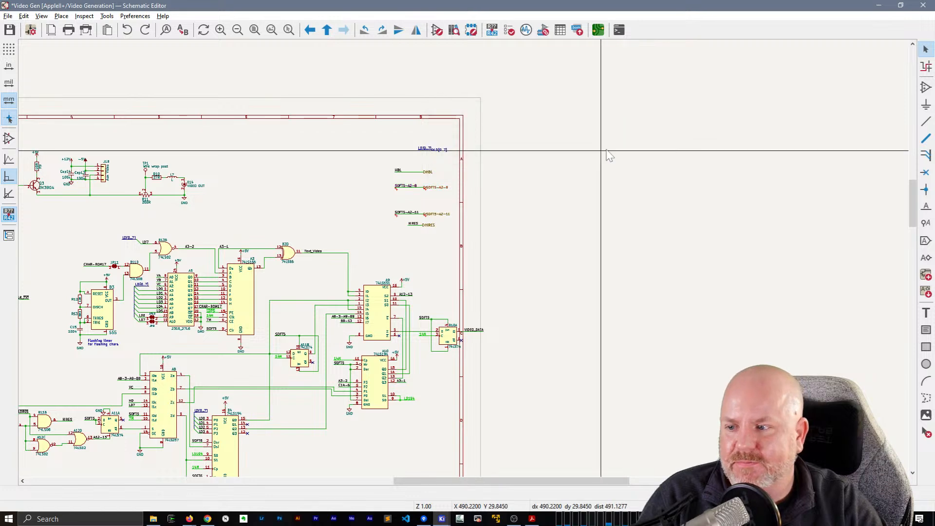
- Return to the root sheet and check the SOFT5 pin on the Video Generation sheet block
{"action": "right_click", "coordinate": [224, 73]}
{"action": "left_click", "coordinate": [240, 77]}
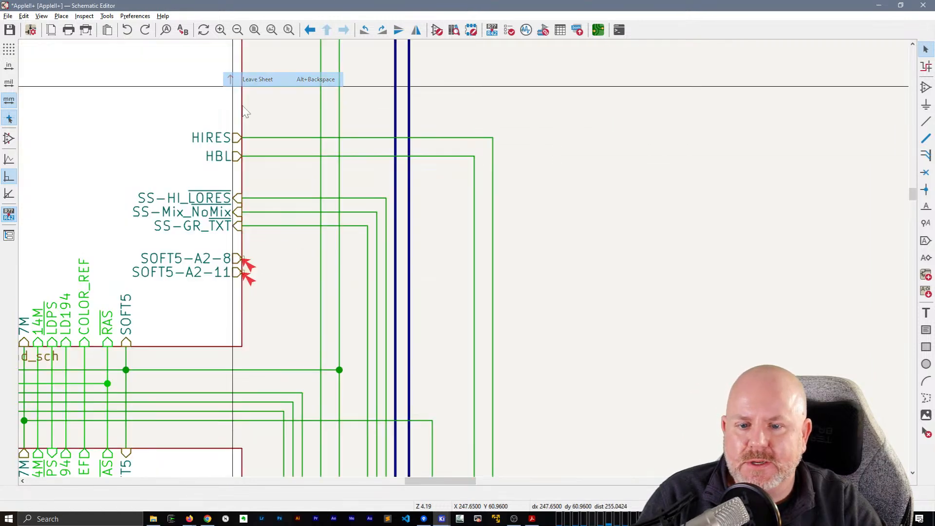
{"action": "scroll", "coordinate": [305, 222], "scroll_direction": "down", "scroll_amount": 3}
{"action": "scroll", "coordinate": [463, 263], "scroll_direction": "up", "scroll_amount": 2}
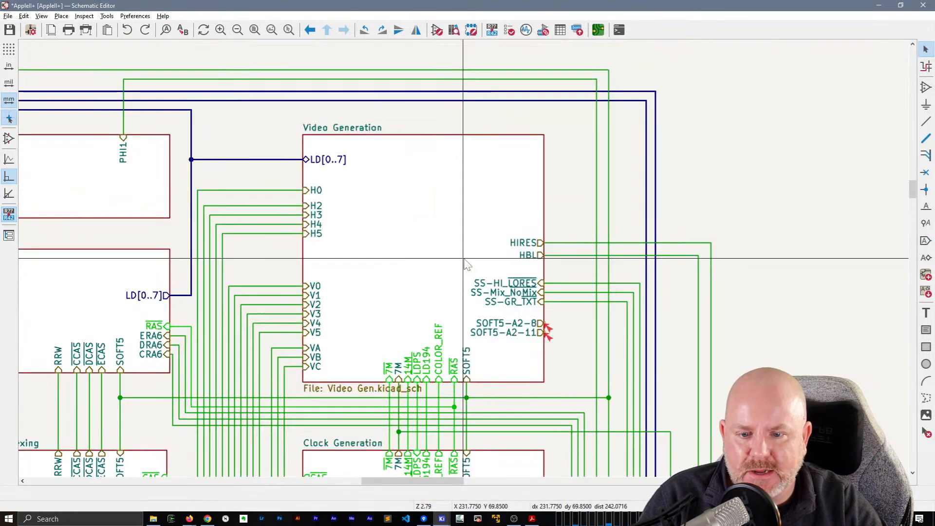
{"action": "left_click", "coordinate": [467, 366]}
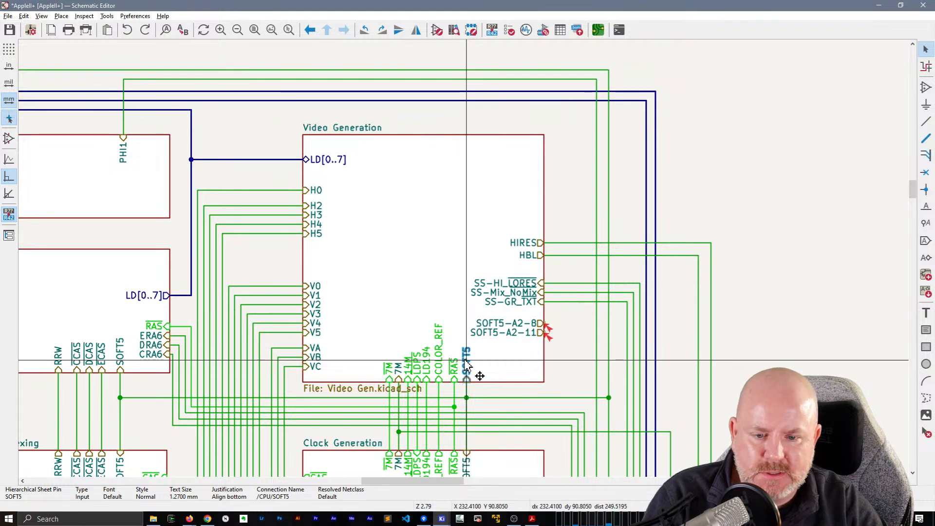
{"action": "double_click", "coordinate": [468, 366]}
{"action": "key", "text": "Escape"}
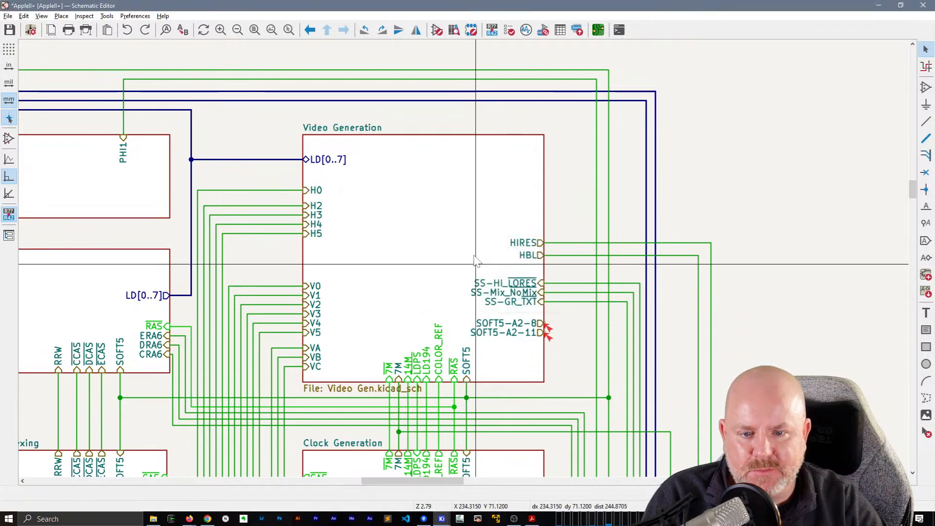
- Open the Video Generation sheet and examine the SOFT5-A2-8 and SOFT5-A2-11 labels and the circuitry around them
{"action": "double_click", "coordinate": [477, 261]}
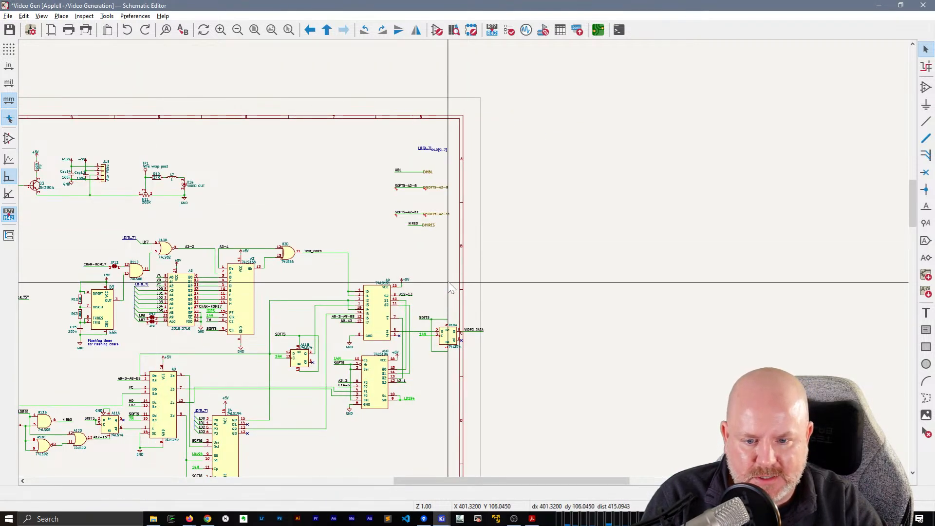
{"action": "scroll", "coordinate": [431, 214], "scroll_direction": "up", "scroll_amount": 5}
{"action": "scroll", "coordinate": [468, 263], "scroll_direction": "down", "scroll_amount": 2}
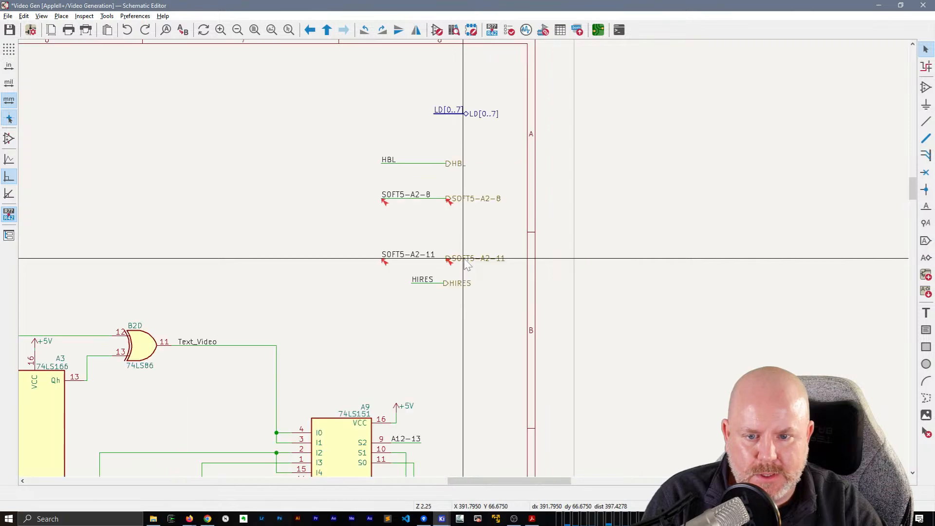
{"action": "scroll", "coordinate": [464, 259], "scroll_direction": "down", "scroll_amount": 2}
{"action": "middle_click_drag", "start_coordinate": [289, 340], "coordinate": [416, 213]}
{"action": "scroll", "coordinate": [606, 83], "scroll_direction": "up", "scroll_amount": 3}
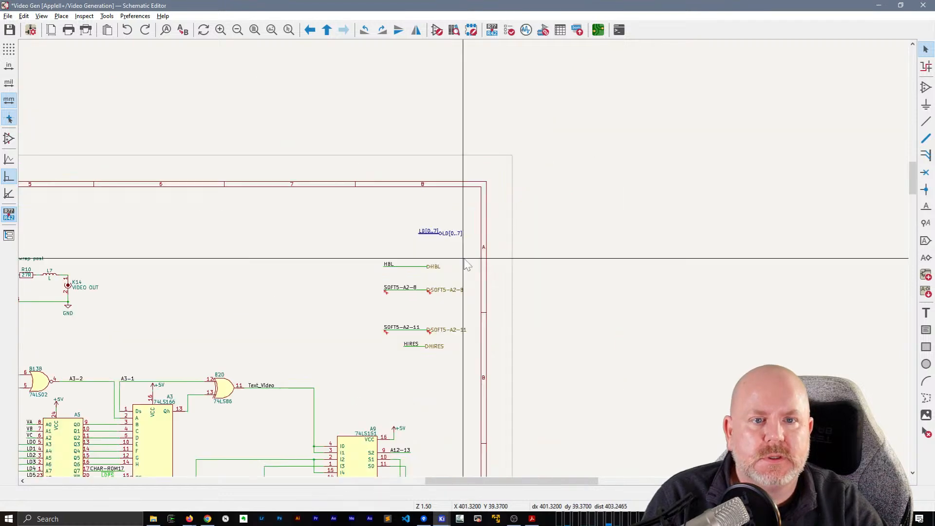
- Delete the SOFT5-A2-8 hierarchical label and rename the SOFT5-A2-11 hierarchical label as SOFT5
{"action": "left_click", "coordinate": [425, 336]}
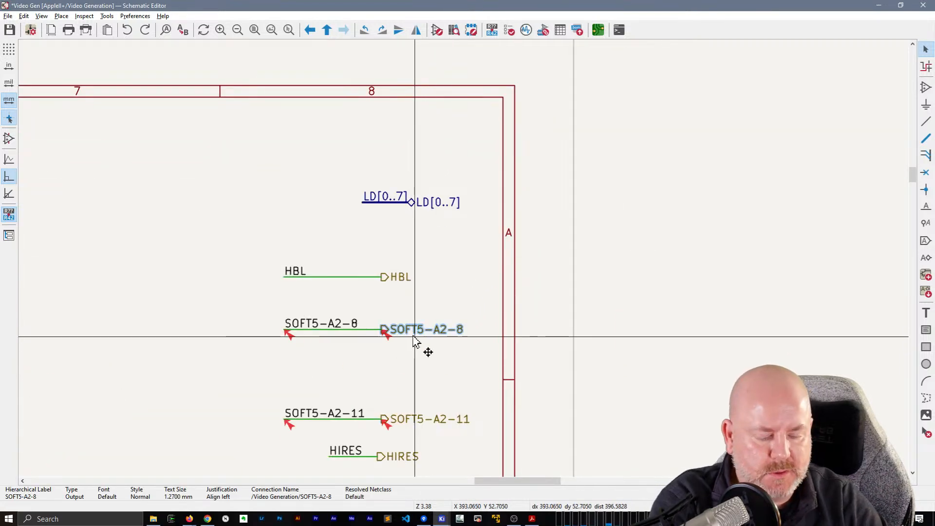
{"action": "key", "text": "Delete"}
{"action": "left_click", "coordinate": [432, 419]}
{"action": "key", "text": "e"}
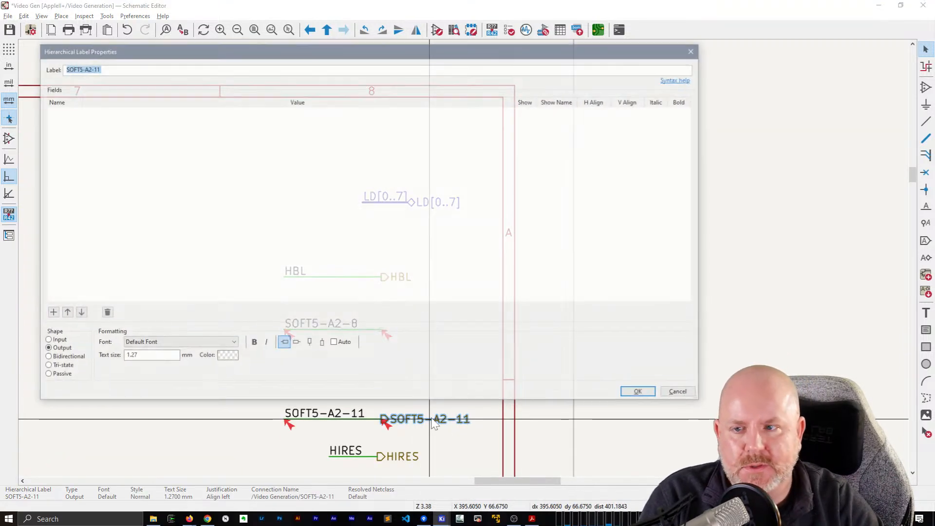
{"action": "key", "text": "End"}
{"action": "key", "text": "BackSpace"}
{"action": "key", "text": "BackSpace"}
{"action": "key", "text": "Return"}
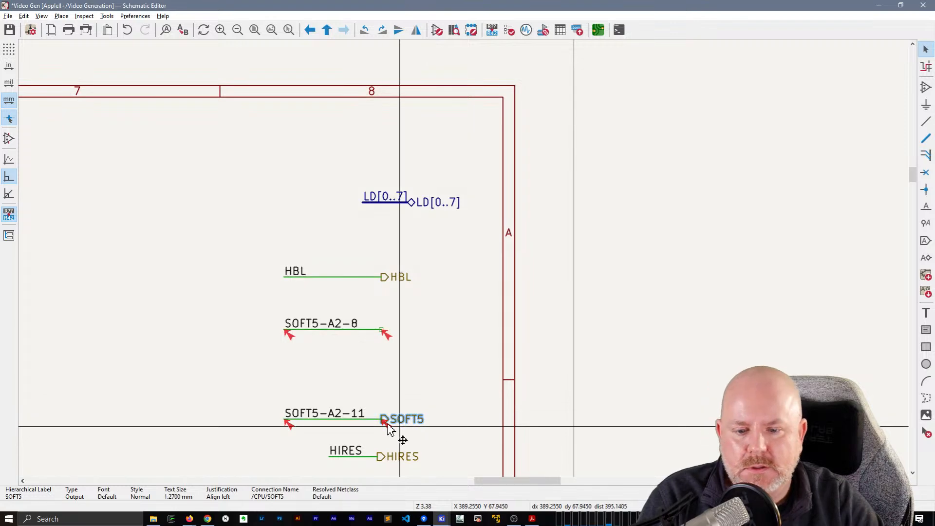
- Rename the SOFT5-A2-11 net label on the wire above HIRES as SOFT5
{"action": "key", "text": "Escape"}
{"action": "left_click", "coordinate": [354, 420]}
{"action": "type", "text": "e"}
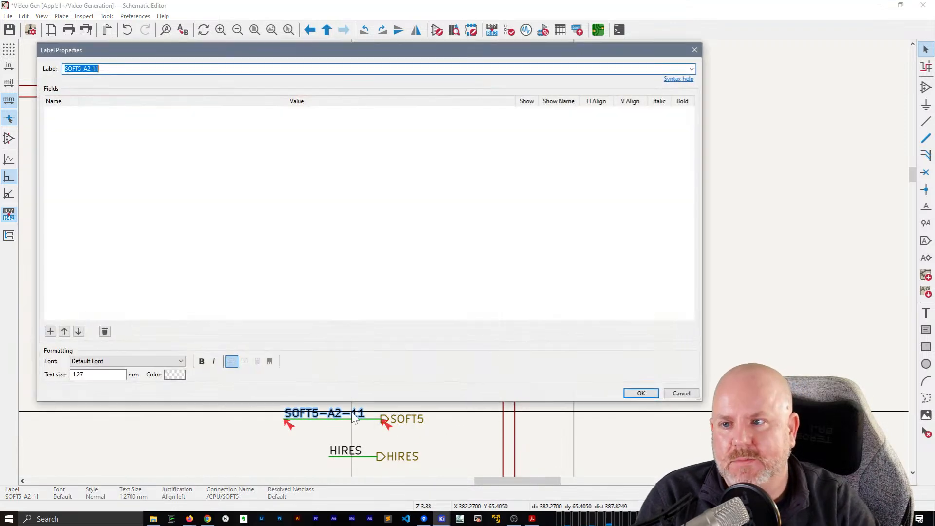
{"action": "type", "text": "SOFT5-A2-8"}
{"action": "key", "text": "Return"}
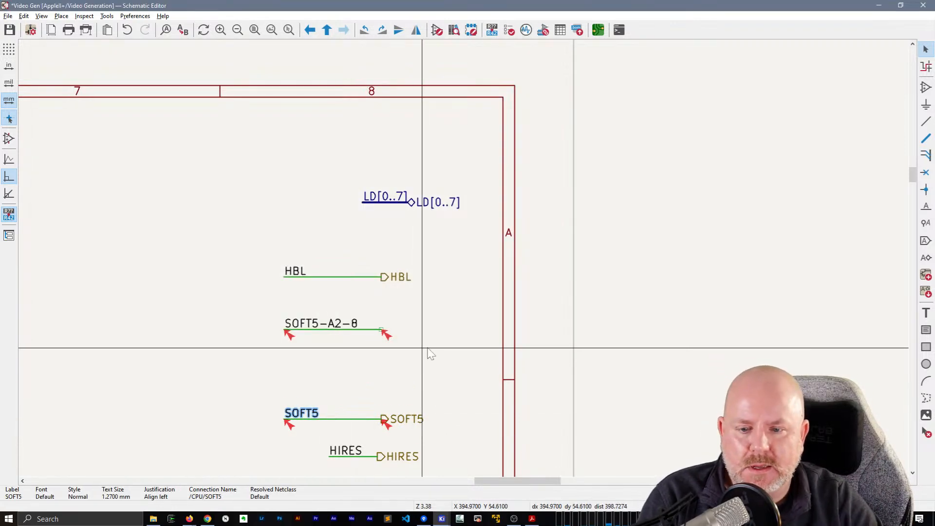
- Delete the SOFT5-A2-8 wire with its net label, shorten the SOFT5 wire to line up with HIRES, and save
{"action": "key", "text": "Escape"}
{"action": "key", "text": "Delete"}
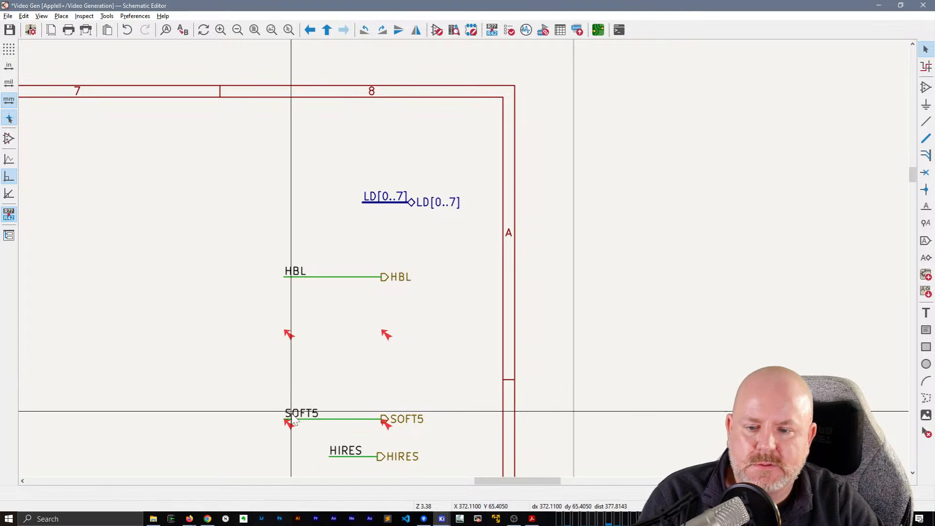
{"action": "left_click_drag", "start_coordinate": [284, 420], "coordinate": [329, 420]}
{"action": "scroll", "coordinate": [406, 367], "scroll_direction": "down", "scroll_amount": 1}
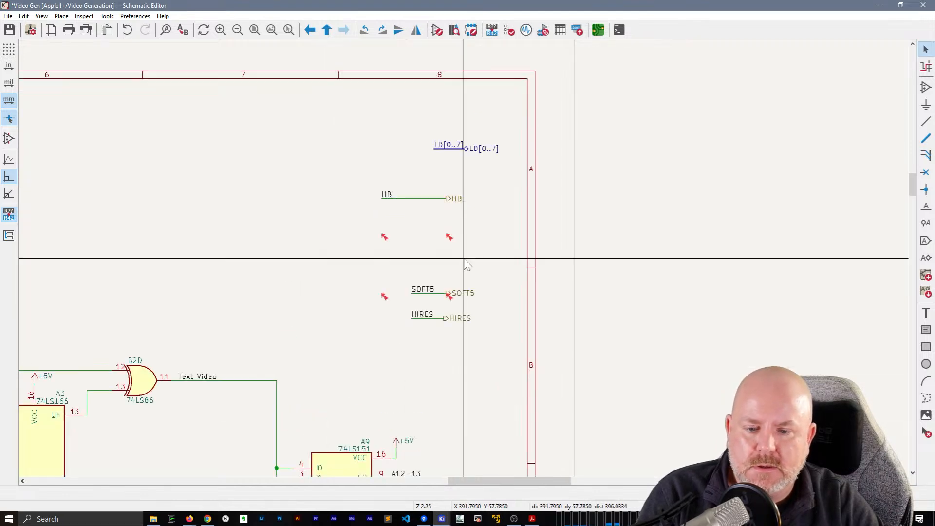
{"action": "key", "text": "ctrl+s"}
- Look over the Video Generation circuitry and check the available operations for its sheet block on the root sheet
{"action": "middle_click_drag", "start_coordinate": [326, 288], "coordinate": [518, 228]}
{"action": "middle_click_drag", "start_coordinate": [388, 270], "coordinate": [466, 259]}
{"action": "scroll", "coordinate": [466, 259], "scroll_direction": "down", "scroll_amount": 1}
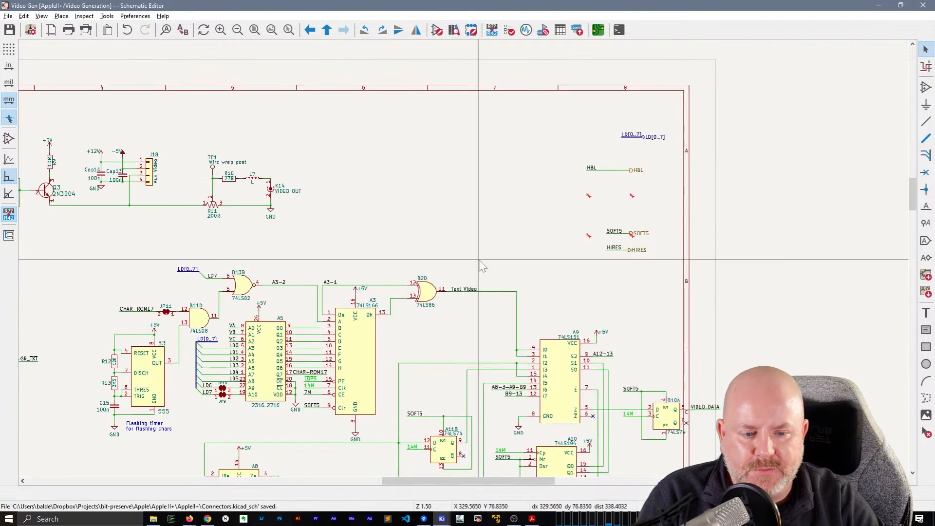
{"action": "middle_click_drag", "start_coordinate": [351, 267], "coordinate": [702, 120]}
{"action": "middle_click_drag", "start_coordinate": [422, 312], "coordinate": [311, 238]}
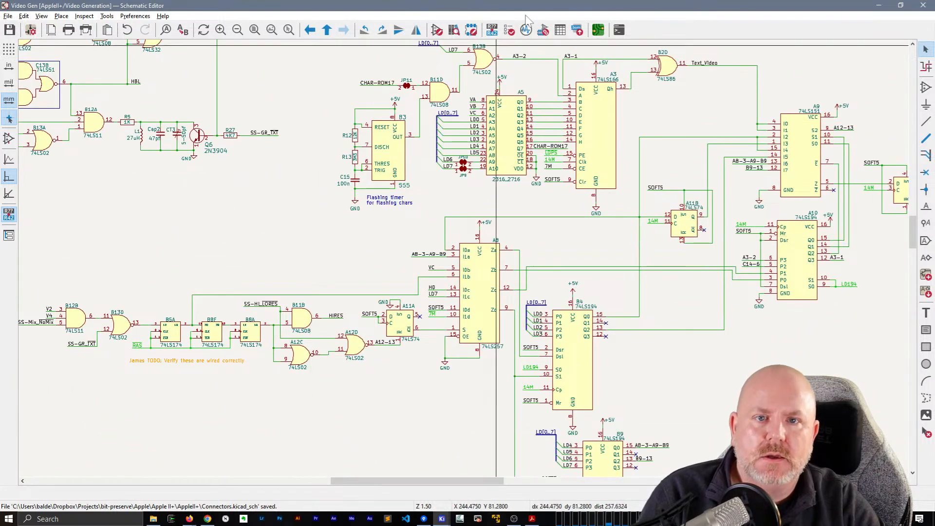
{"action": "right_click", "coordinate": [707, 163]}
{"action": "left_click", "coordinate": [731, 168]}
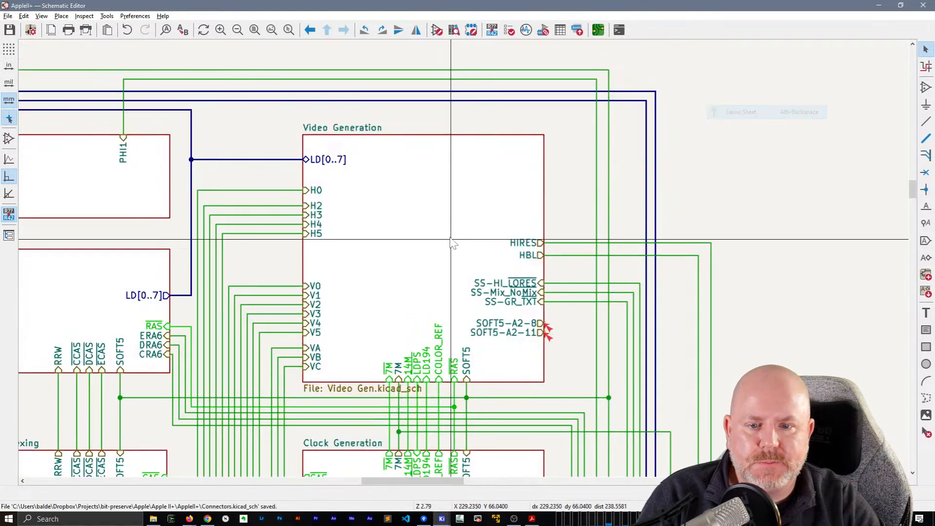
{"action": "right_click", "coordinate": [451, 233]}
{"action": "left_click", "coordinate": [499, 238]}
{"action": "key", "text": "Escape"}
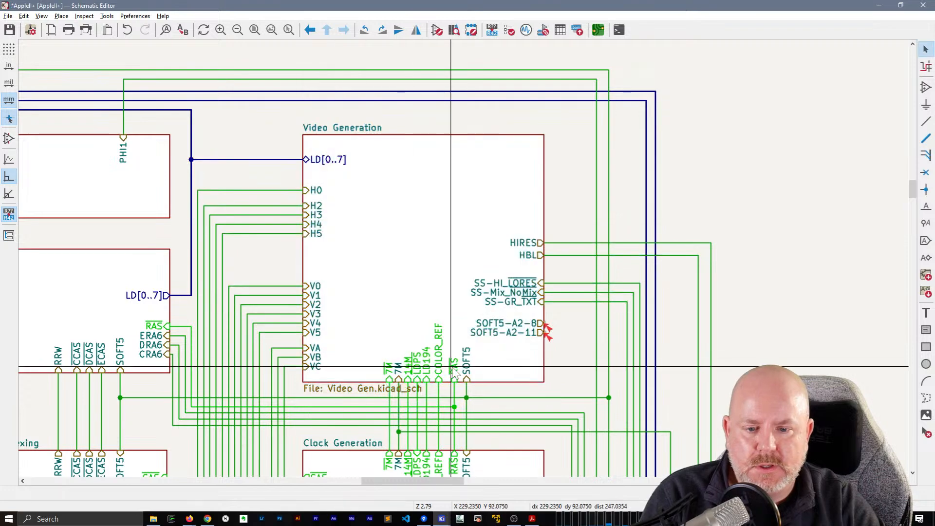
- Reopen the Video Generation sheet and delete the SOFT5 output label above HIRES together with its wire and net label
{"action": "double_click", "coordinate": [465, 319]}
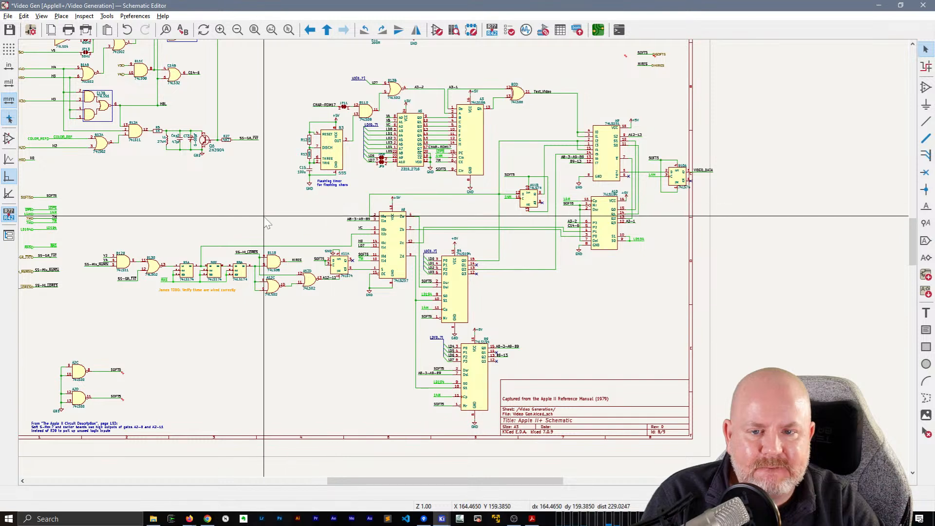
{"action": "middle_click_drag", "start_coordinate": [264, 218], "coordinate": [373, 209]}
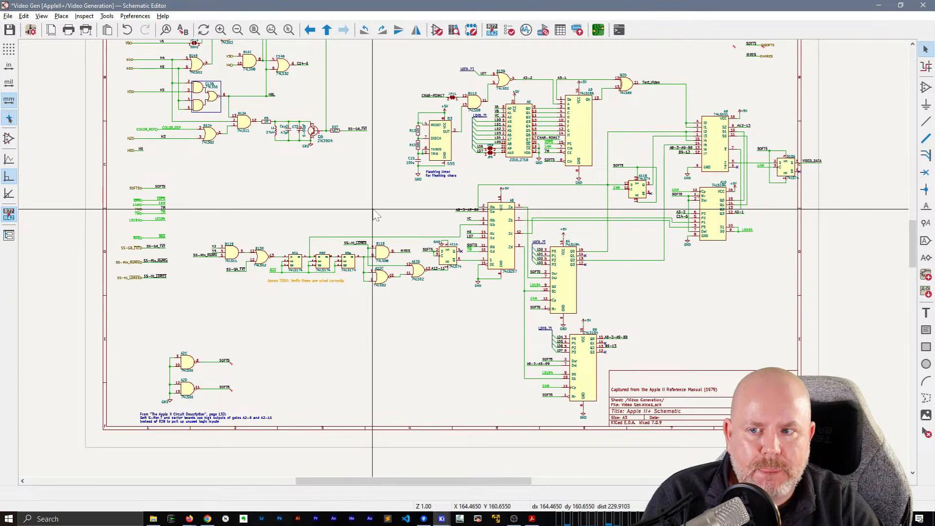
{"action": "middle_click_drag", "start_coordinate": [375, 214], "coordinate": [375, 276]}
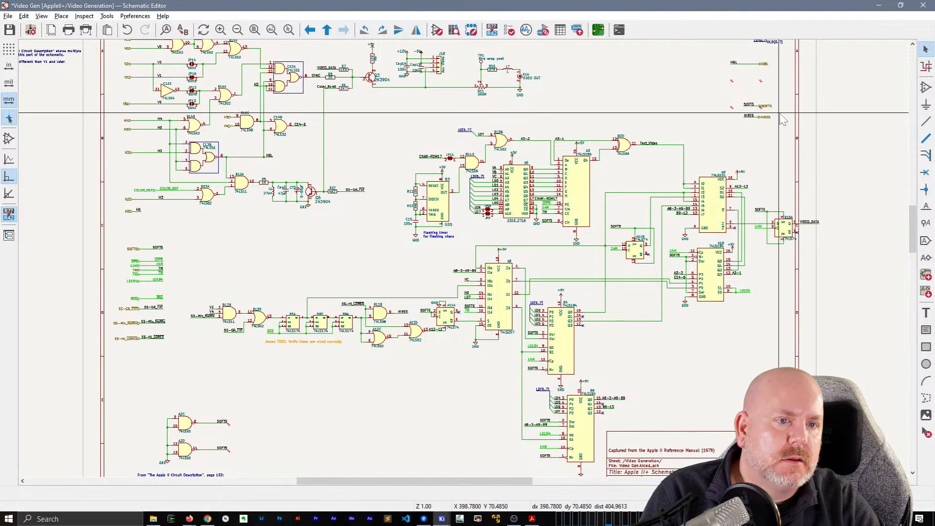
{"action": "left_click_drag", "start_coordinate": [783, 113], "coordinate": [747, 95]}
{"action": "key", "text": "m"}
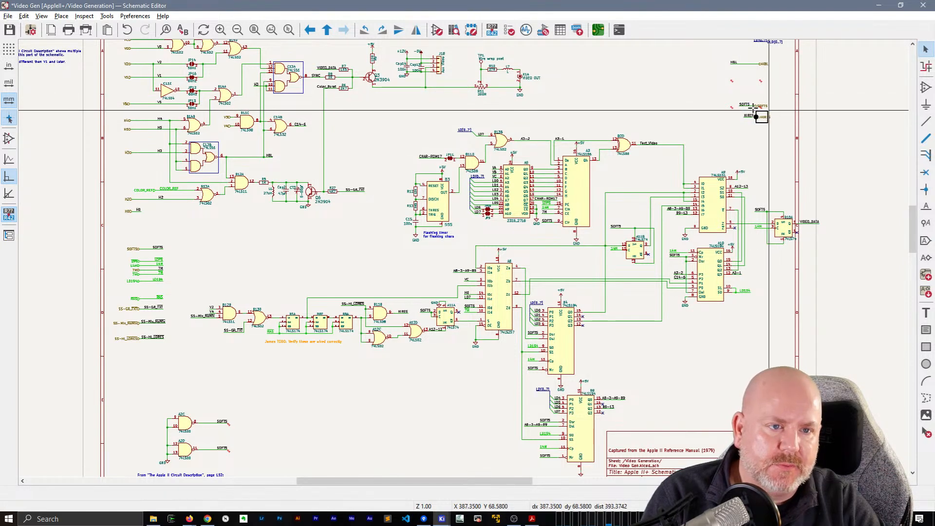
{"action": "left_click", "coordinate": [740, 103]}
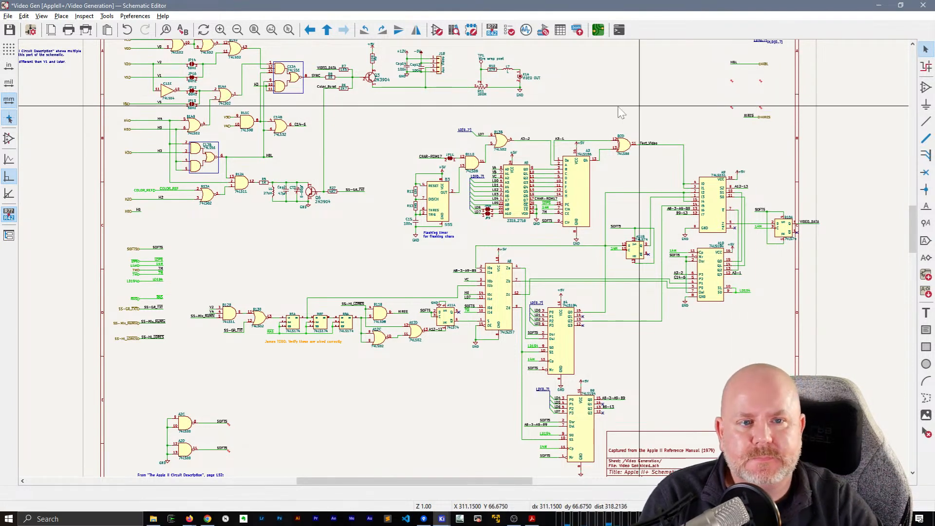
- Return to the root sheet, clean up the unreferenced pins of the Video Generation sheet block, and save the schematic
{"action": "right_click", "coordinate": [622, 116]}
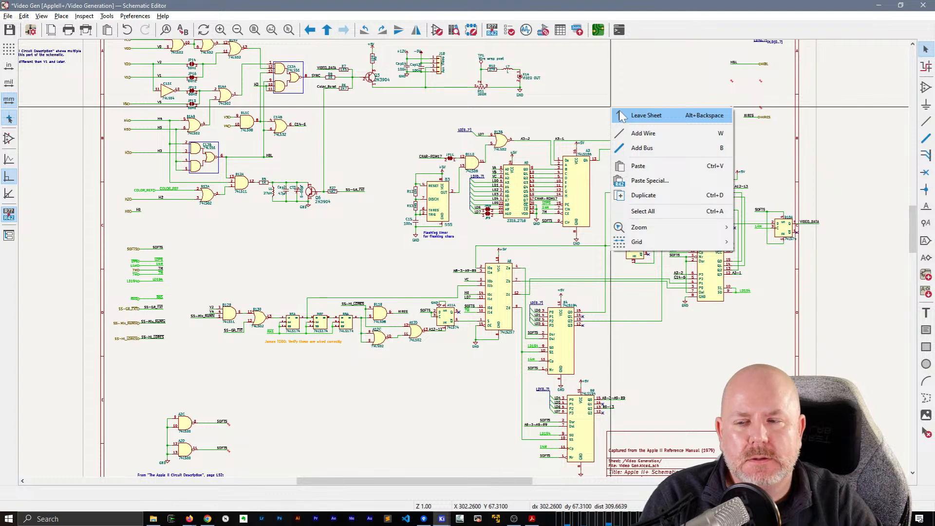
{"action": "left_click", "coordinate": [646, 116]}
{"action": "left_click", "coordinate": [477, 280]}
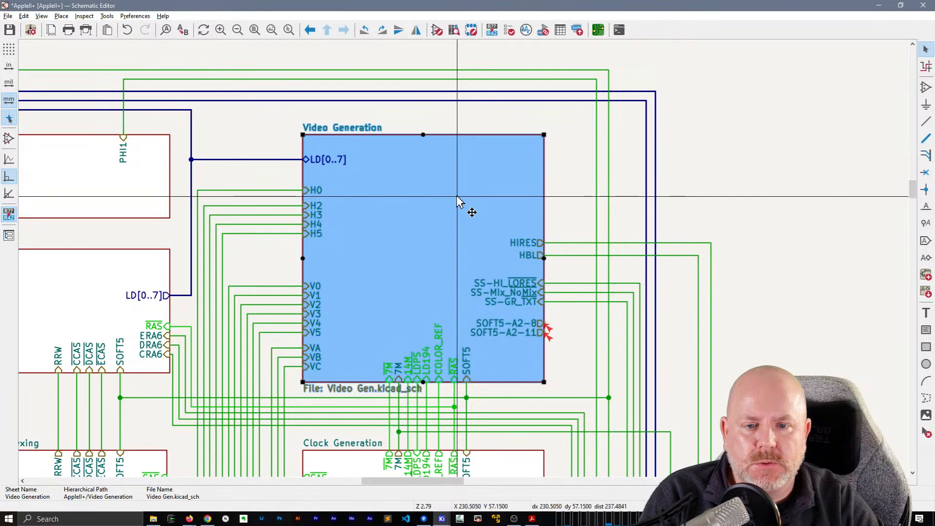
{"action": "right_click", "coordinate": [457, 197]}
{"action": "key", "text": "Escape"}
{"action": "key", "text": "Escape"}
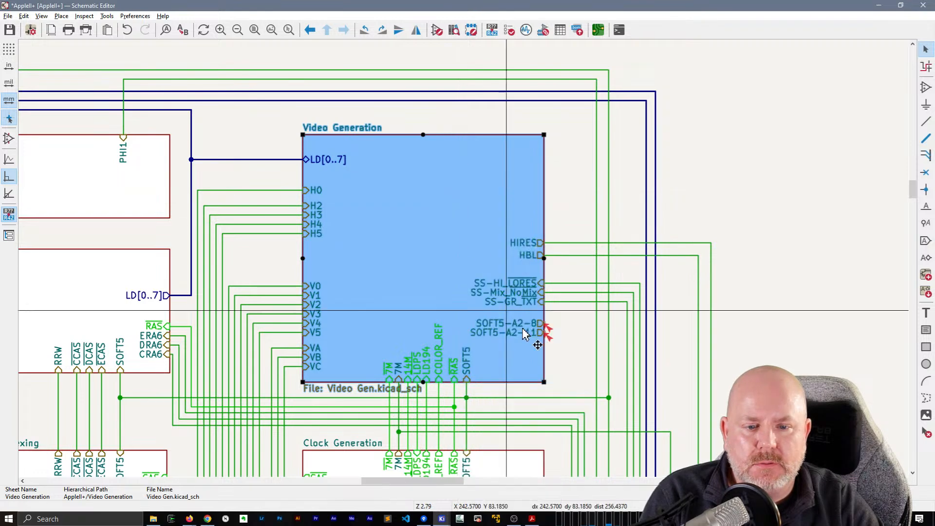
{"action": "left_click", "coordinate": [522, 327]}
{"action": "right_click", "coordinate": [436, 230]}
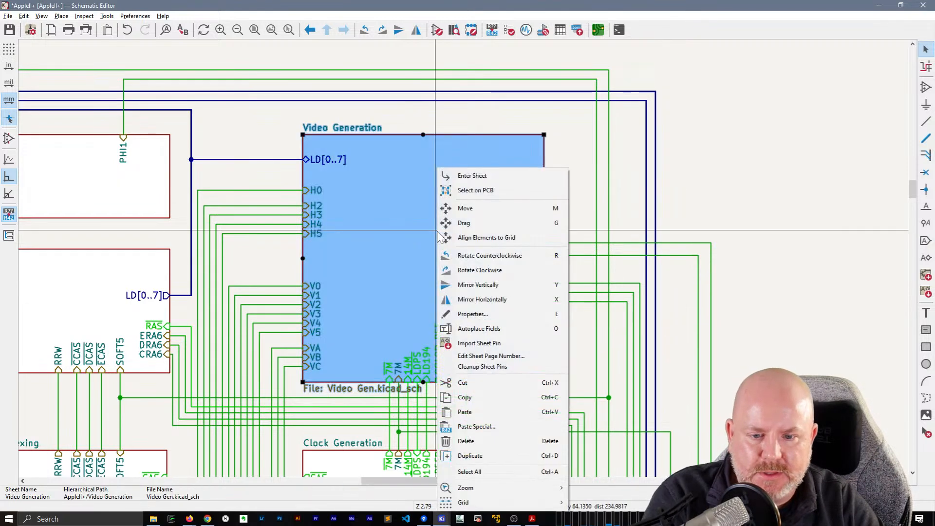
{"action": "left_click", "coordinate": [482, 366]}
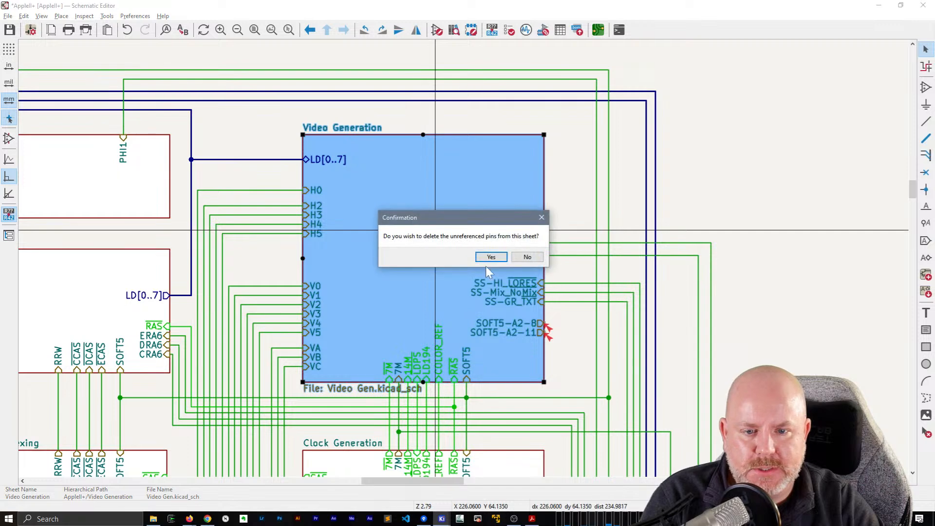
{"action": "left_click", "coordinate": [492, 257]}
{"action": "key", "text": "ctrl+s"}
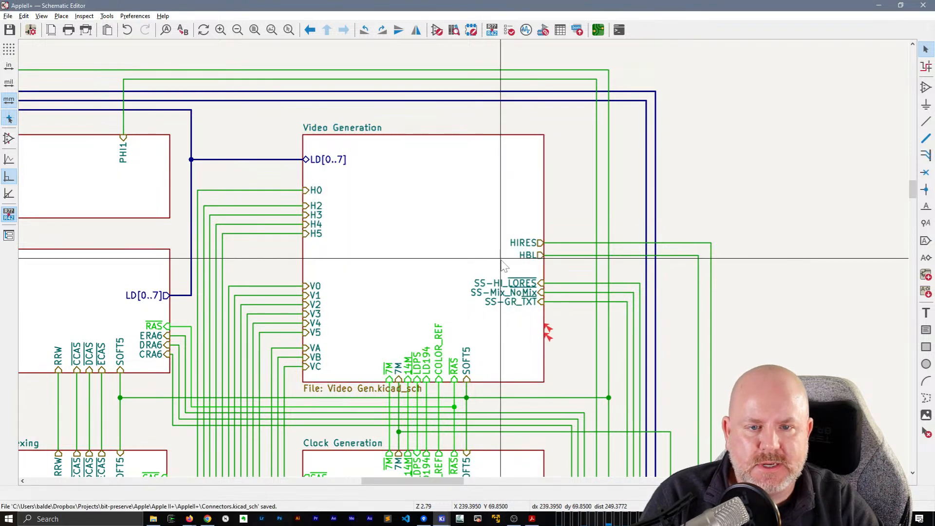
- Rerun the electrical rules check and locate the first output-to-output pin error, between D13 pin 15 and A2 pin 8, on the schematic
{"action": "left_click", "coordinate": [509, 29]}
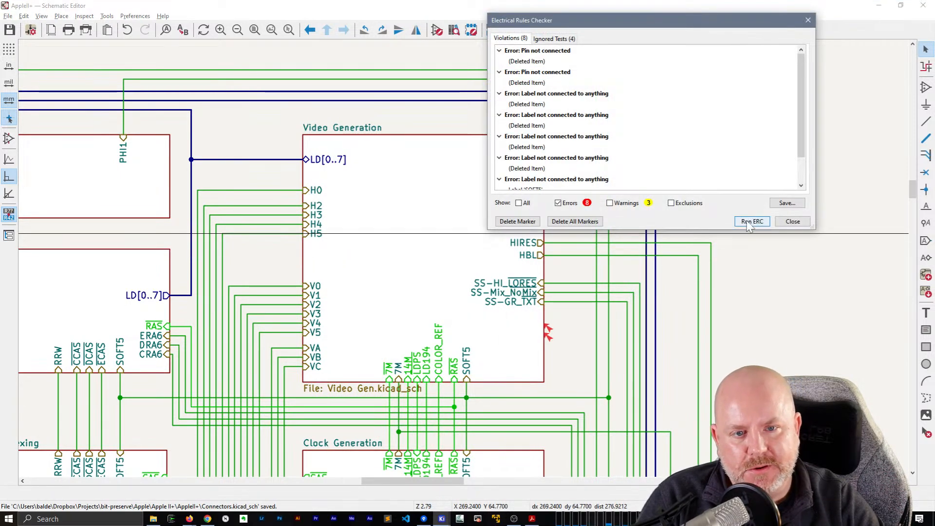
{"action": "left_click", "coordinate": [748, 222]}
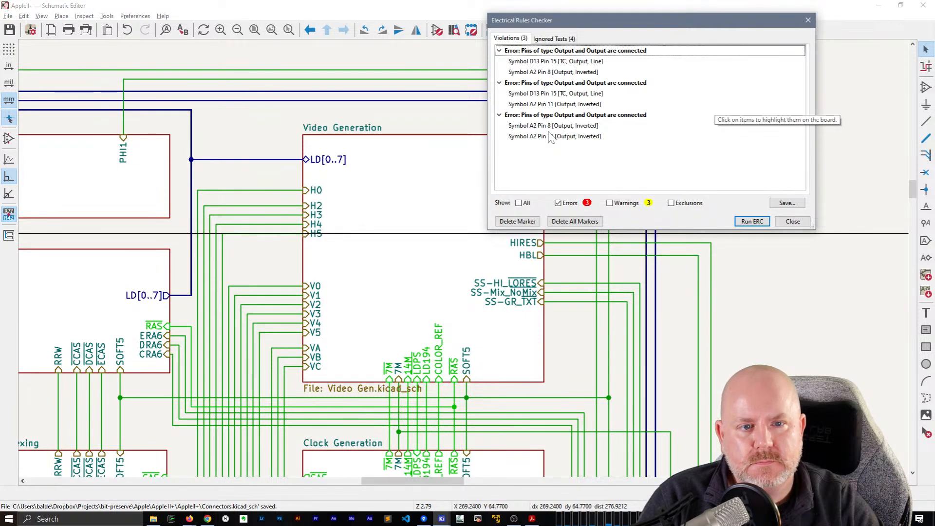
{"action": "left_click", "coordinate": [569, 52]}
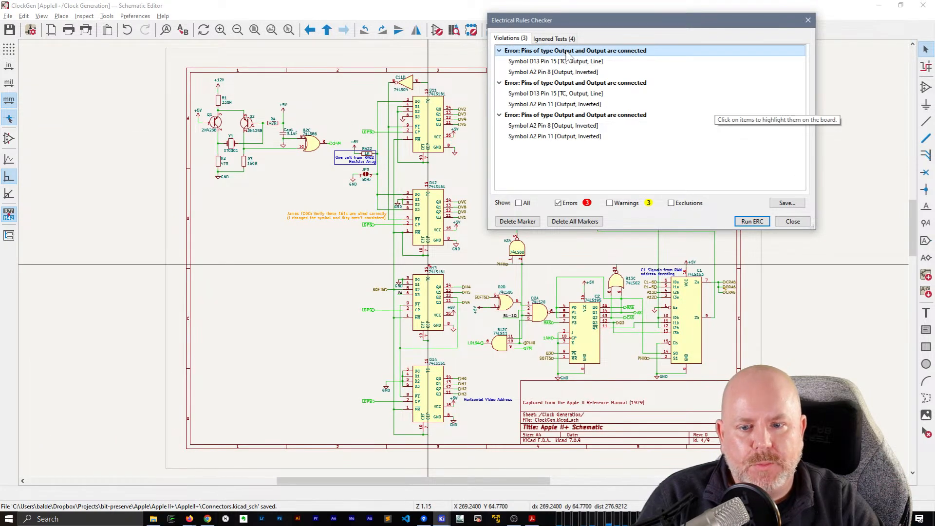
{"action": "left_click_drag", "start_coordinate": [570, 20], "coordinate": [659, 25]}
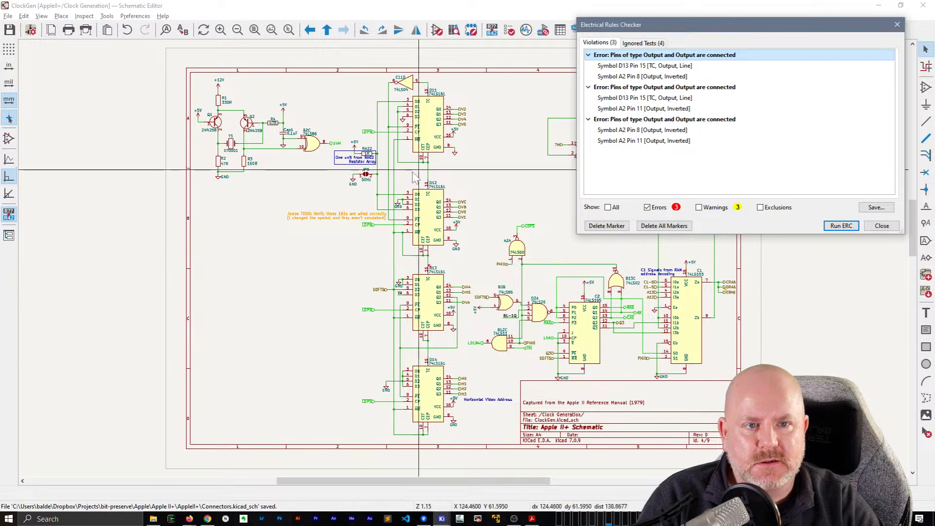
- Close the Electrical Rules Checker and switch to the Apple II Circuit Description PDF in Acrobat
{"action": "left_click", "coordinate": [882, 225]}
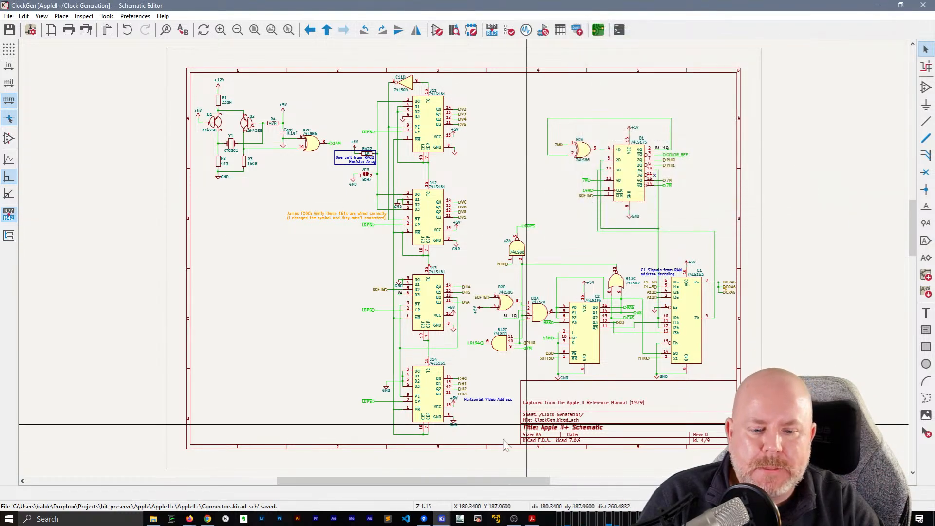
{"action": "left_click", "coordinate": [925, 6]}
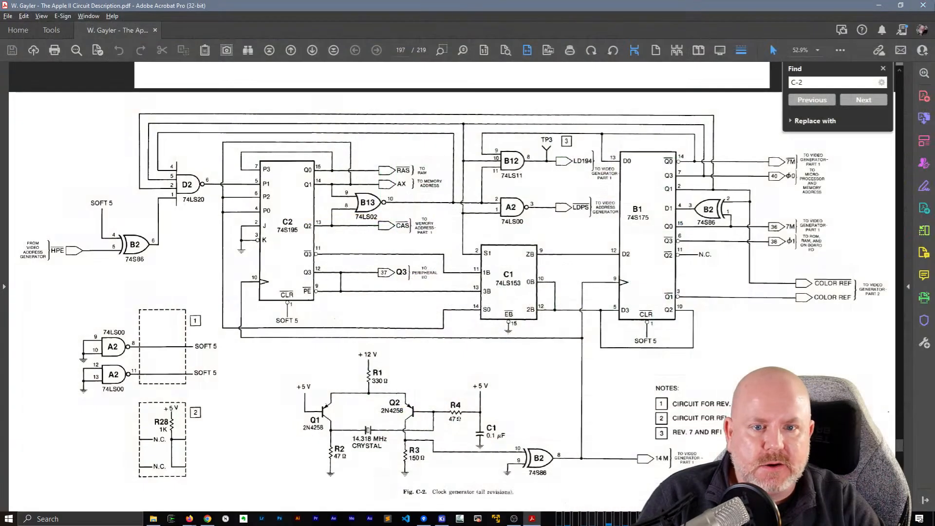
- Put the PDF away, close the KiCad project window and switch to Sourcetree
{"action": "left_click", "coordinate": [879, 5]}
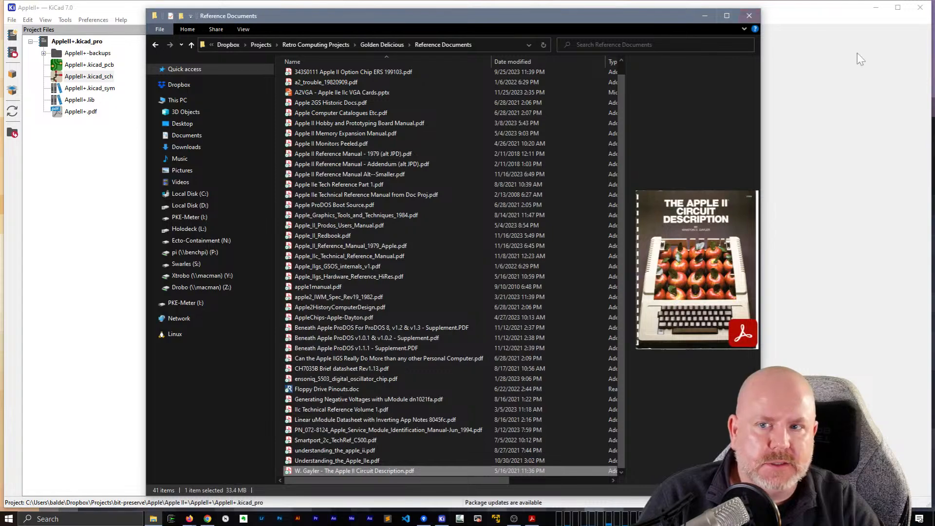
{"action": "left_click", "coordinate": [857, 55]}
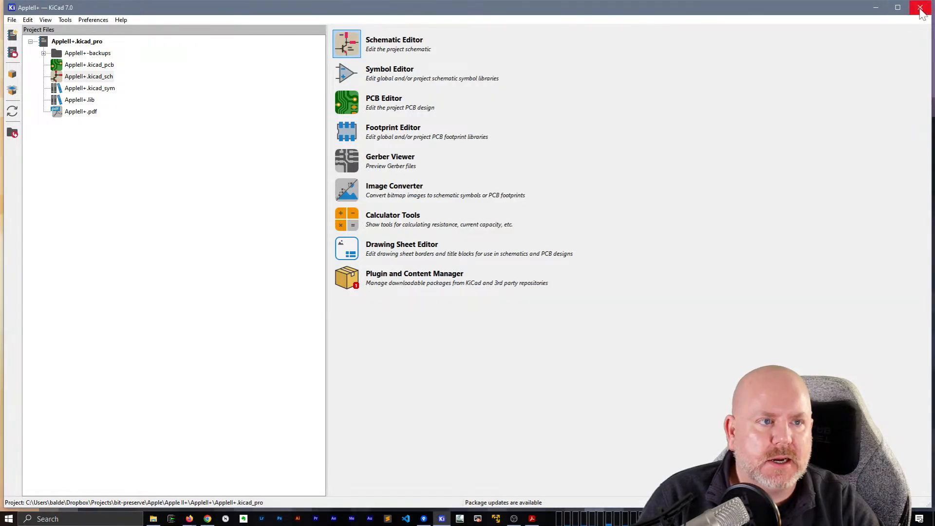
{"action": "left_click", "coordinate": [921, 8]}
{"action": "left_click", "coordinate": [424, 518]}
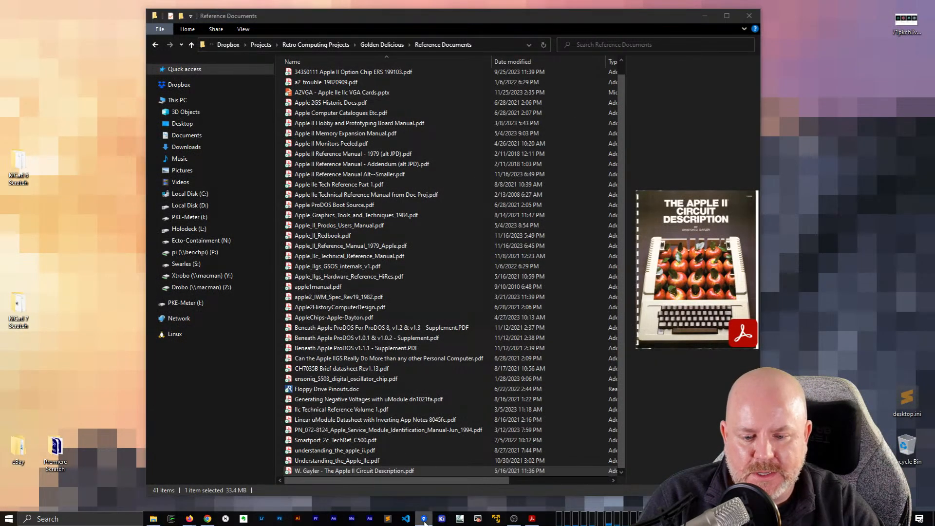
- Stage all changed files and commit them with the message "Changed SOFT5-A2-8 and -11 to just SOFT5, based on Apple II Circuit Description Book"
{"action": "left_click", "coordinate": [39, 81]}
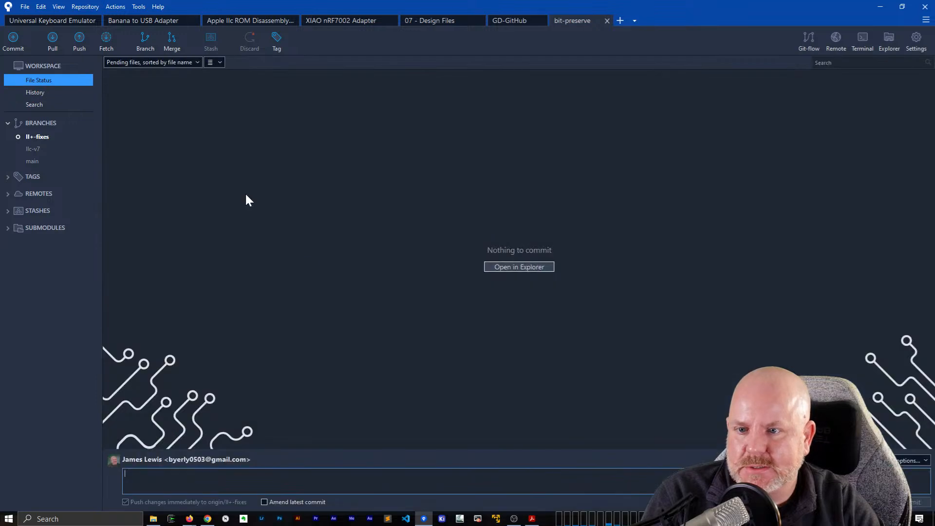
{"action": "left_click", "coordinate": [454, 267]}
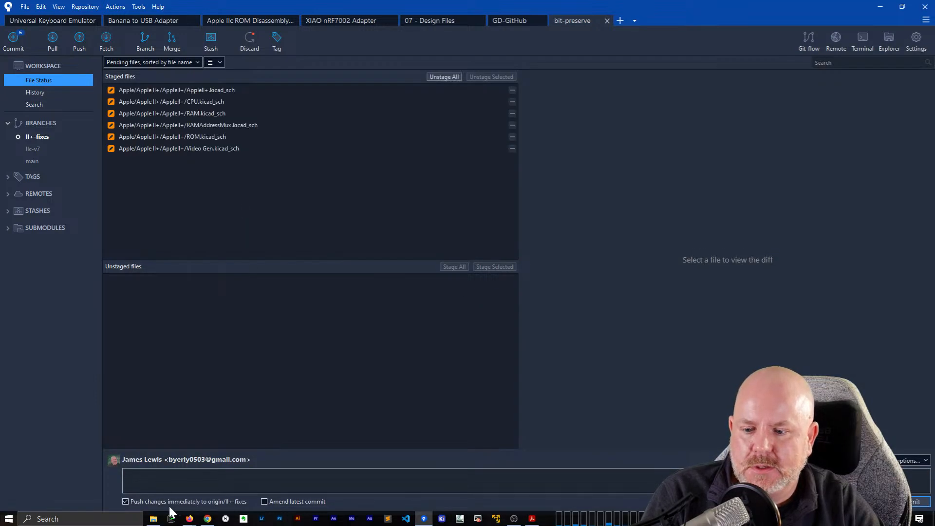
{"action": "left_click", "coordinate": [168, 490]}
{"action": "type", "text": "Chan"}
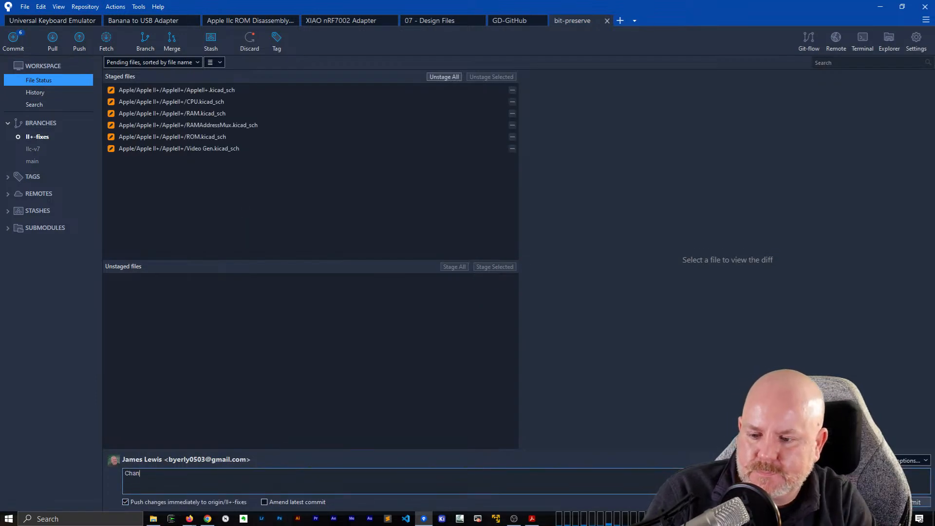
{"action": "type", "text": "ged SOFT5-A"}
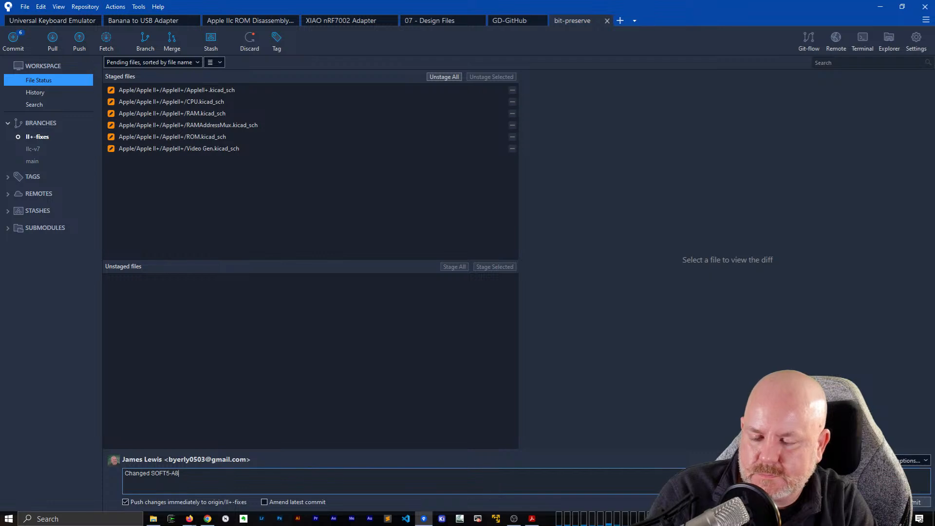
{"action": "type", "text": "2-8 and -11"}
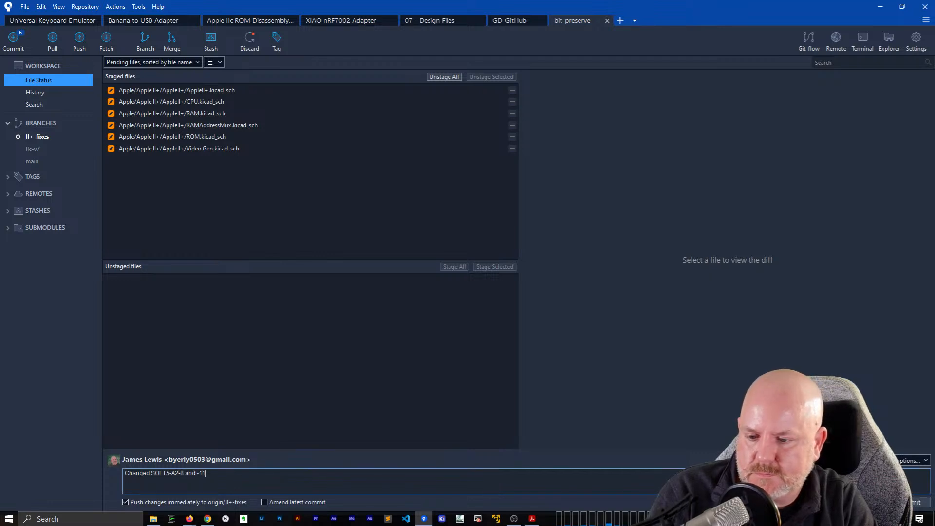
{"action": "type", "text": " to just SOFT5, based on"}
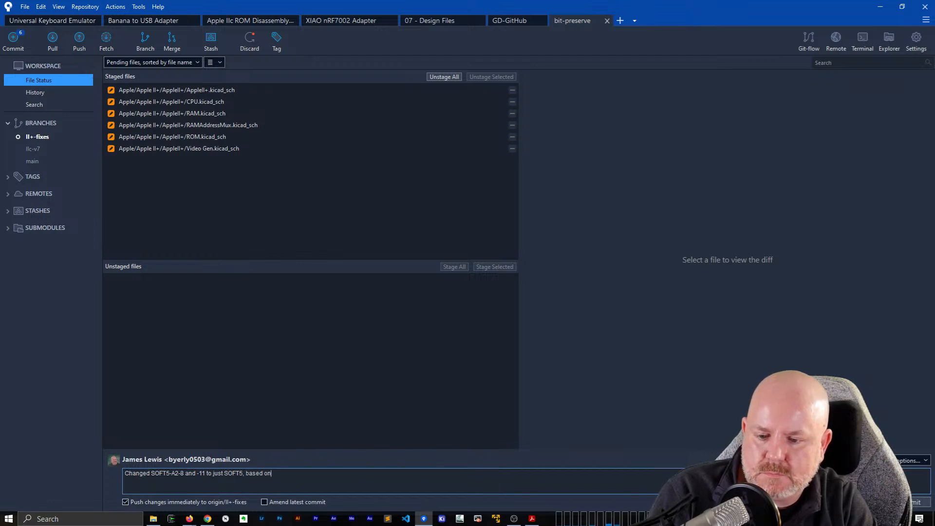
{"action": "type", "text": "II Circui"}
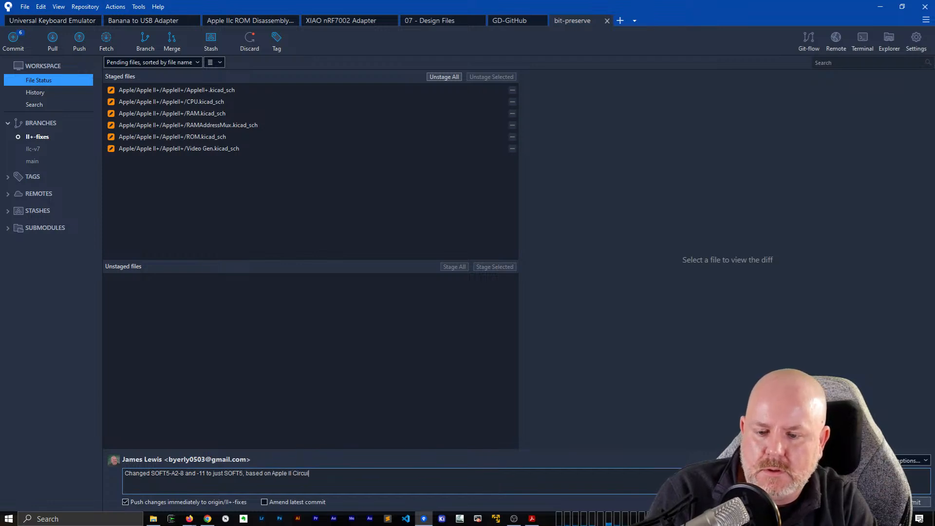
{"action": "type", "text": "t Description Book"}
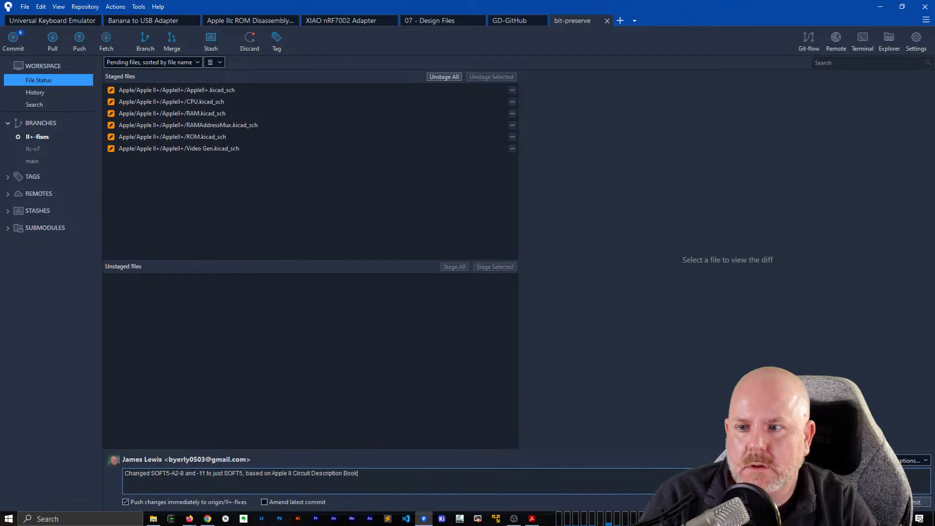
{"action": "key", "text": "ctrl+Return"}
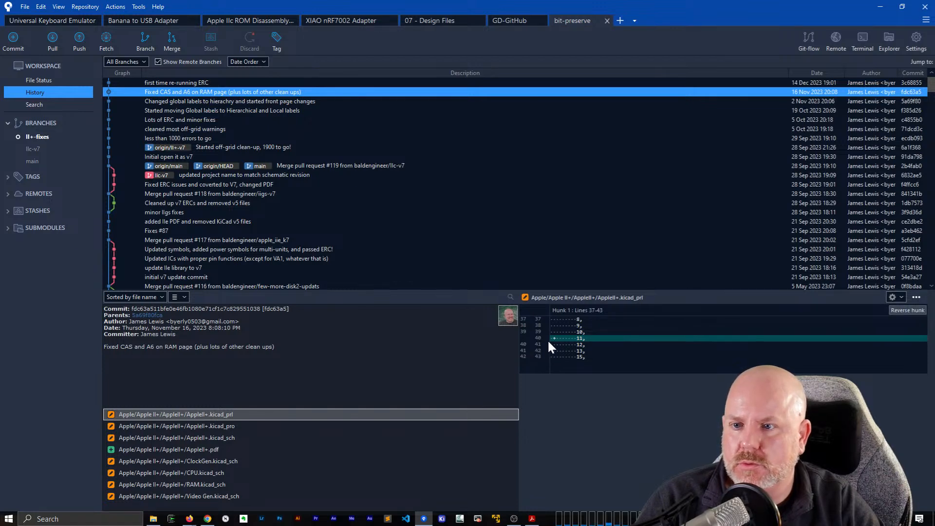
- Switch back to KiCad and reopen the AppleII+ schematic in the Schematic Editor
{"action": "left_click", "coordinate": [881, 6]}
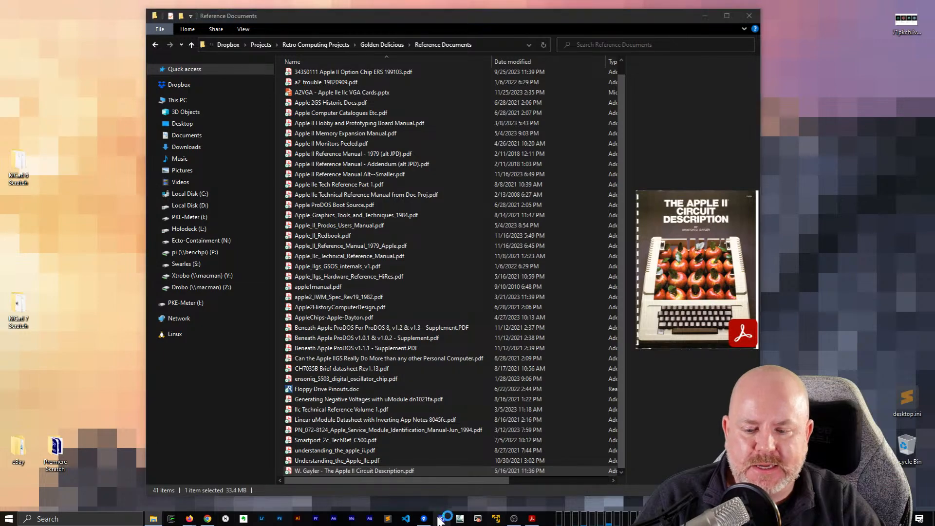
{"action": "left_click", "coordinate": [442, 519]}
{"action": "double_click", "coordinate": [97, 77]}
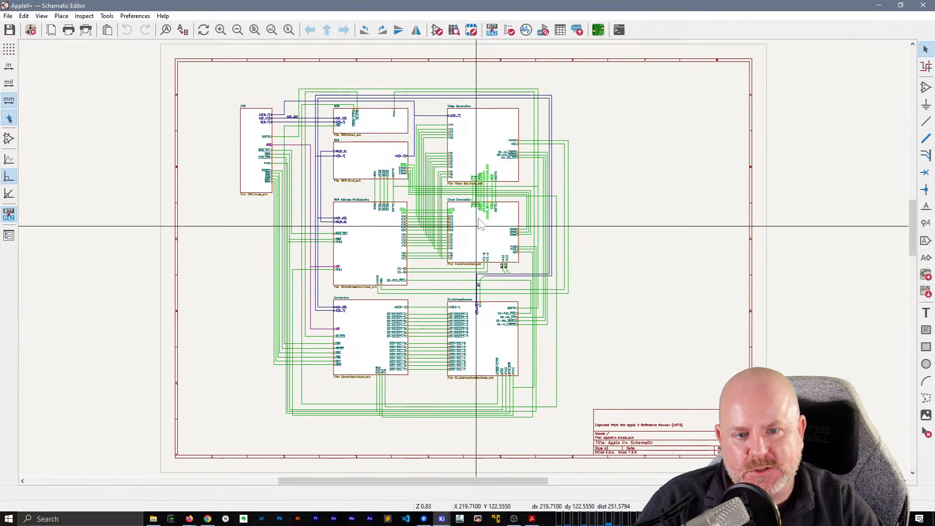
- Run the electrical rules check on all errors and locate D13 pin 15 from the first violation on the Clock Generation sheet
{"action": "left_click", "coordinate": [525, 30]}
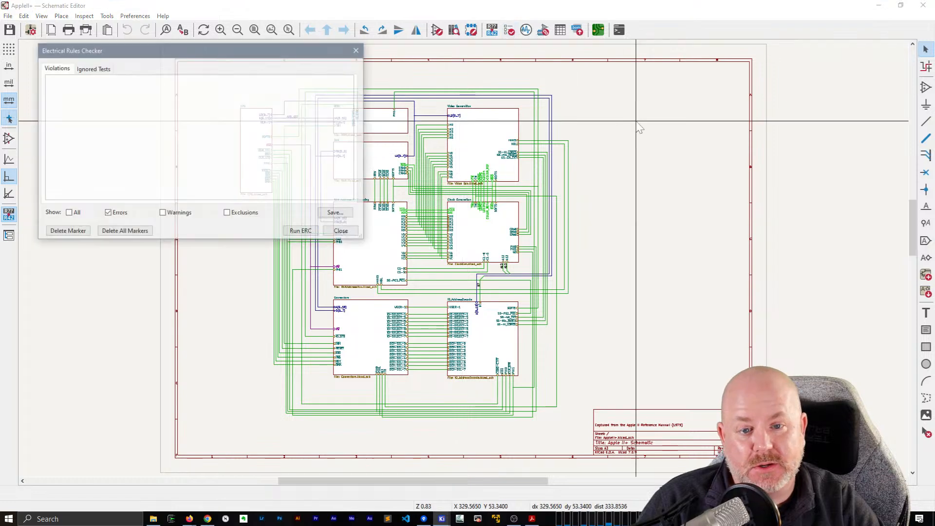
{"action": "left_click_drag", "start_coordinate": [212, 49], "coordinate": [760, 25]}
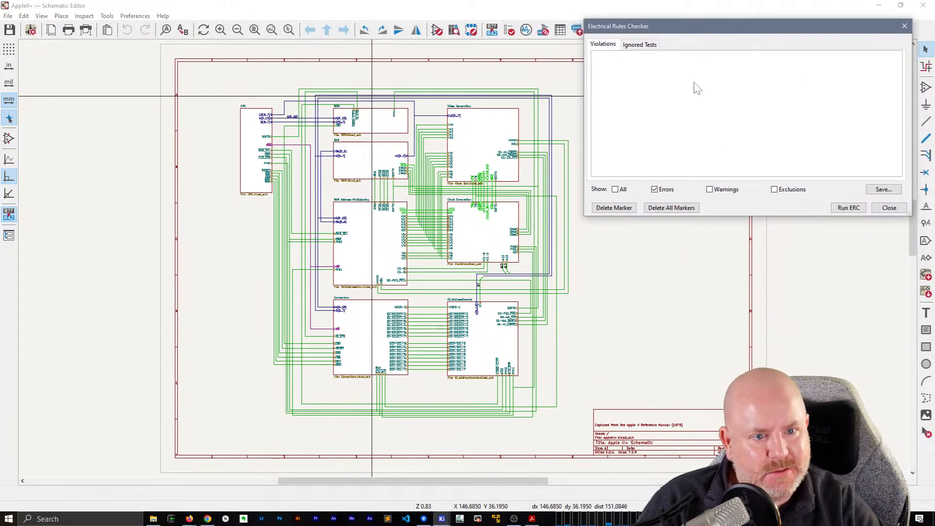
{"action": "left_click", "coordinate": [848, 208]}
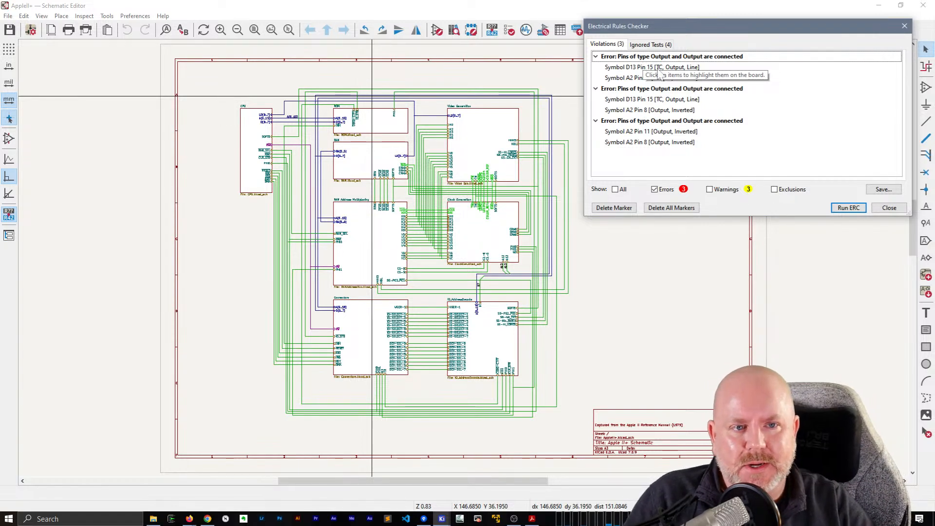
{"action": "left_click", "coordinate": [653, 68]}
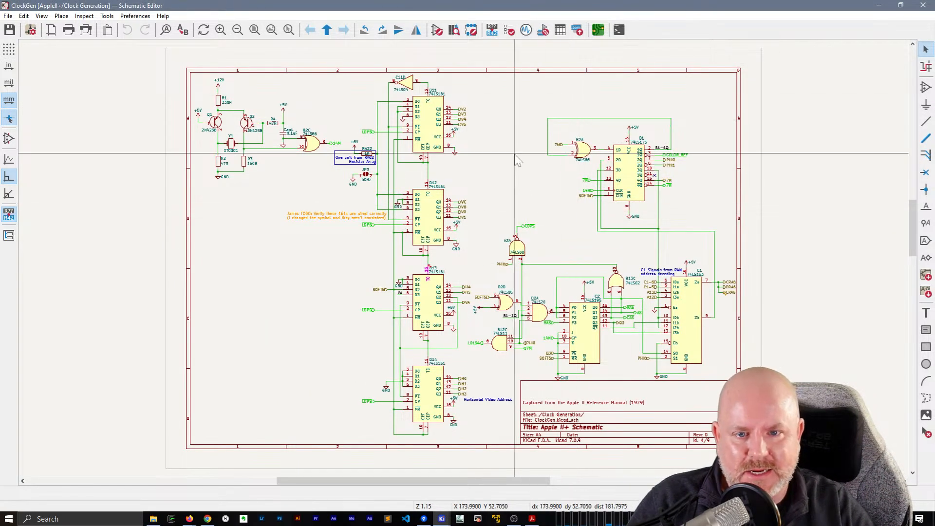
{"action": "scroll", "coordinate": [463, 257], "scroll_direction": "up", "scroll_amount": 10}
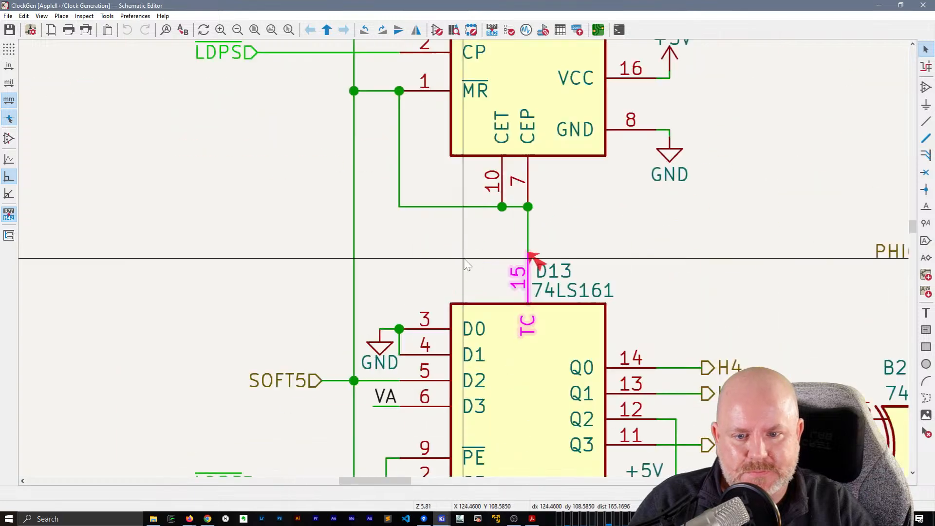
{"action": "scroll", "coordinate": [465, 256], "scroll_direction": "down", "scroll_amount": 5}
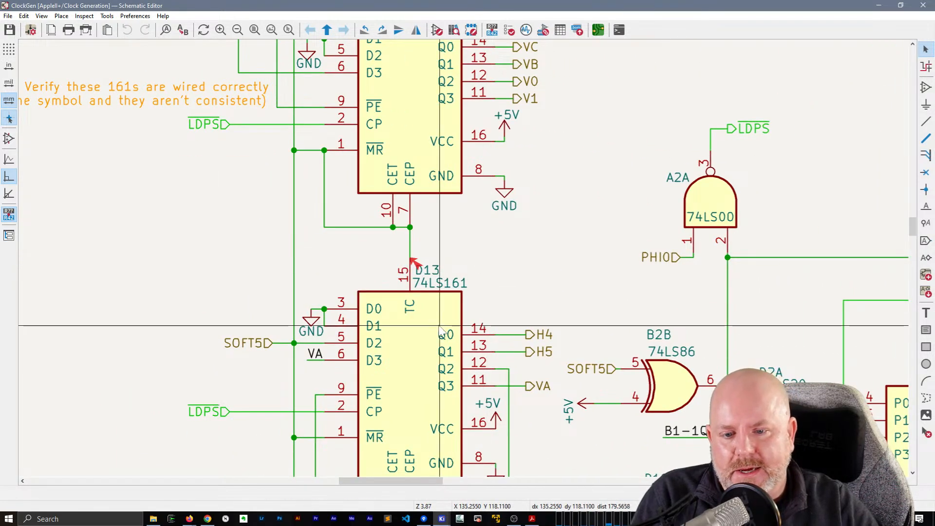
- Examine the error marker at D13 pin 15 and trace the wiring around the D12 and D13 74LS161 counters
{"action": "left_click", "coordinate": [438, 326]}
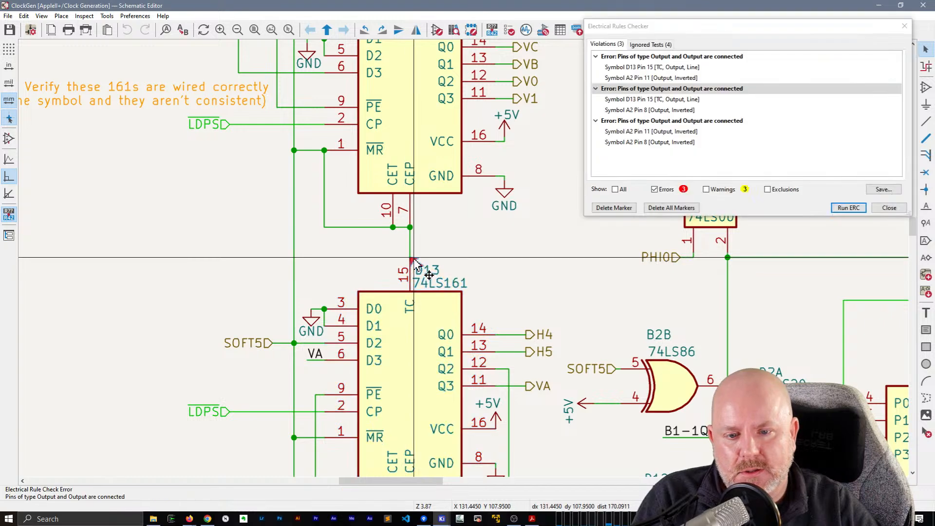
{"action": "double_click", "coordinate": [415, 262]}
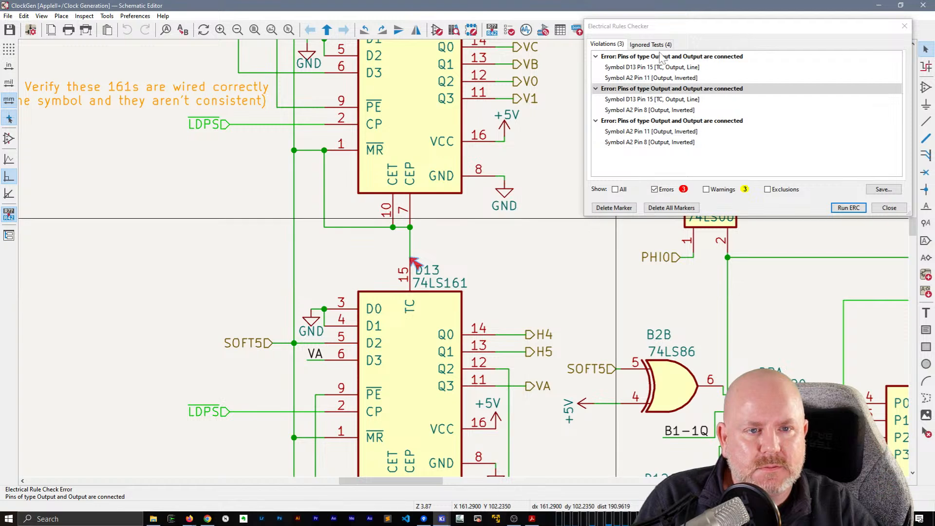
{"action": "left_click", "coordinate": [660, 55]}
{"action": "left_click", "coordinate": [419, 269]}
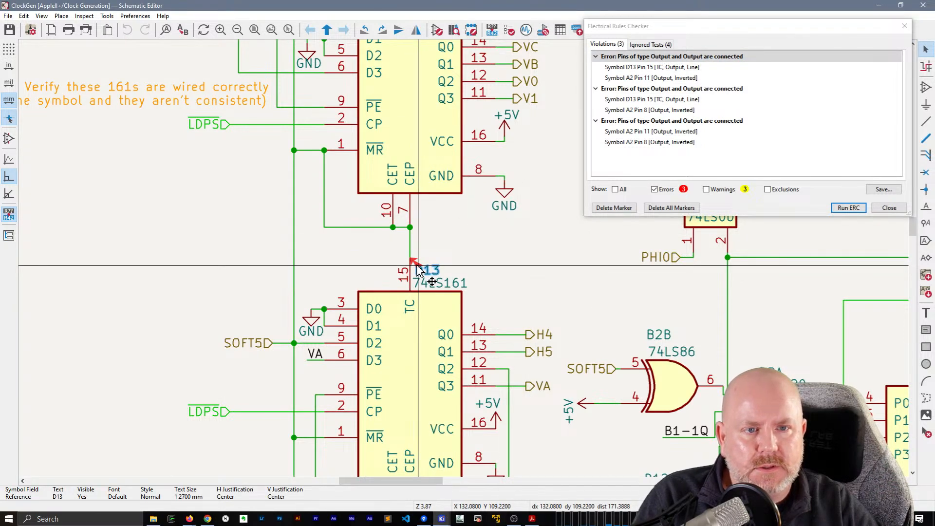
{"action": "scroll", "coordinate": [418, 269], "scroll_direction": "down", "scroll_amount": 2}
{"action": "scroll", "coordinate": [458, 182], "scroll_direction": "up", "scroll_amount": 2}
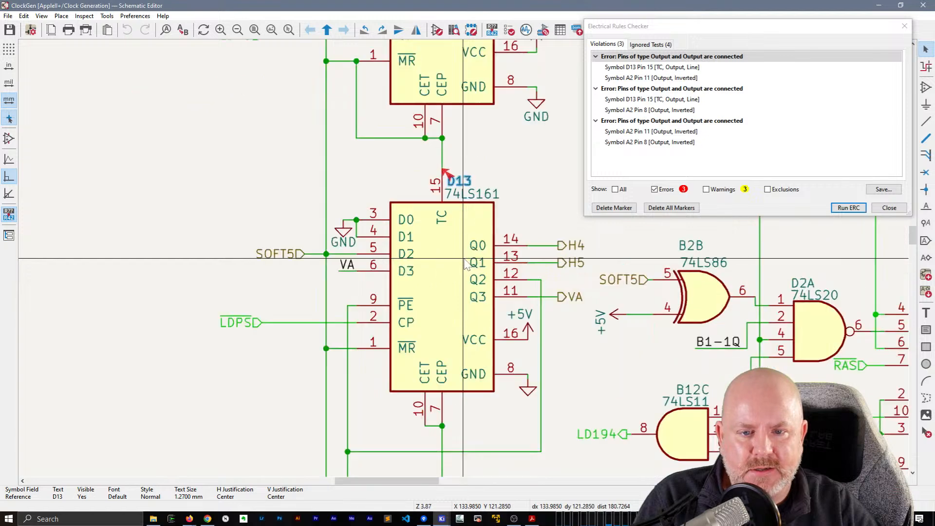
{"action": "middle_click_drag", "start_coordinate": [456, 181], "coordinate": [416, 248]}
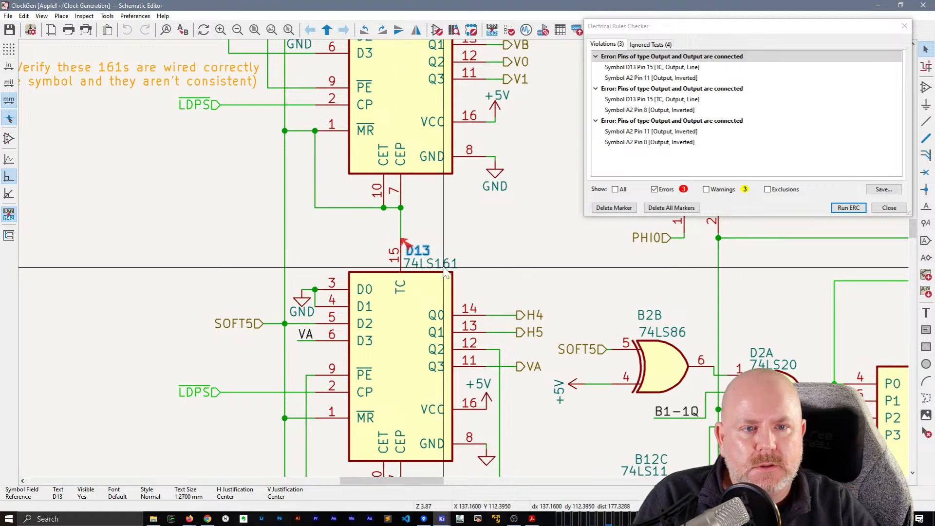
{"action": "scroll", "coordinate": [446, 273], "scroll_direction": "down", "scroll_amount": 3}
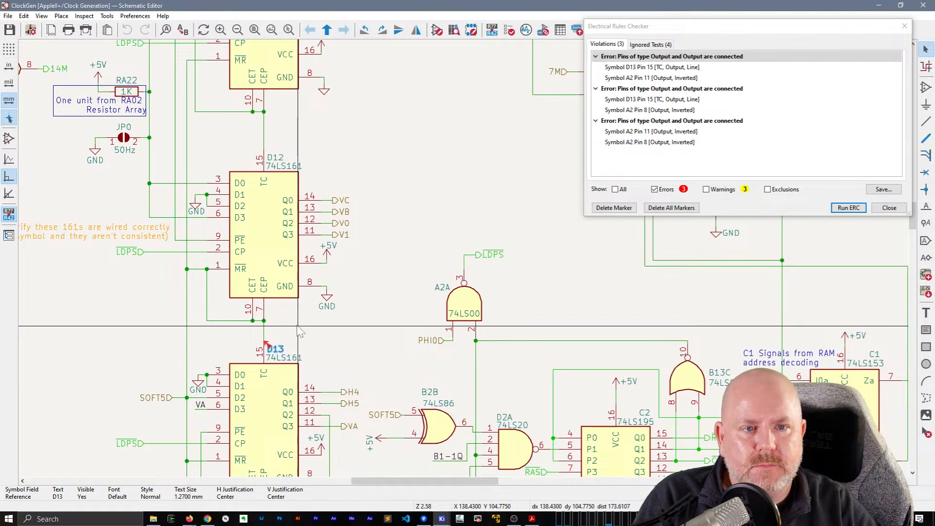
{"action": "middle_click_drag", "start_coordinate": [298, 325], "coordinate": [295, 330]}
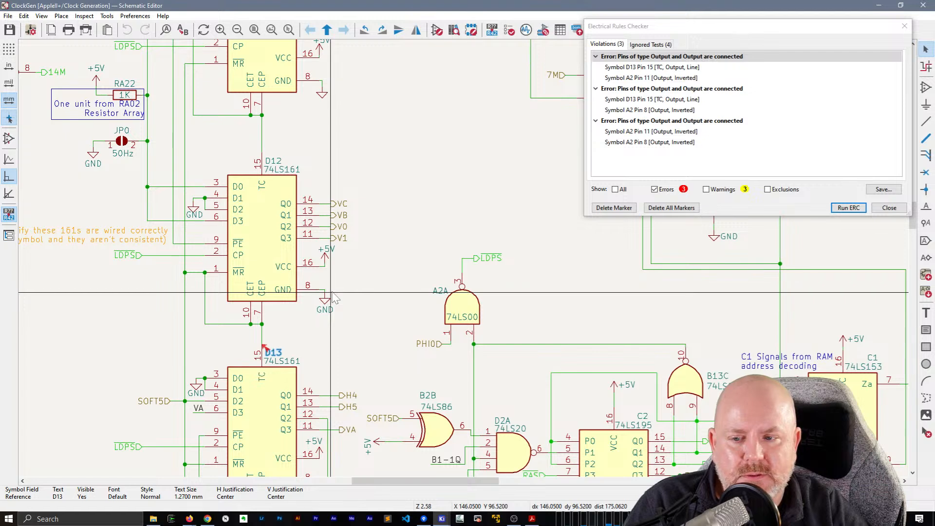
{"action": "middle_click_drag", "start_coordinate": [334, 297], "coordinate": [468, 270]}
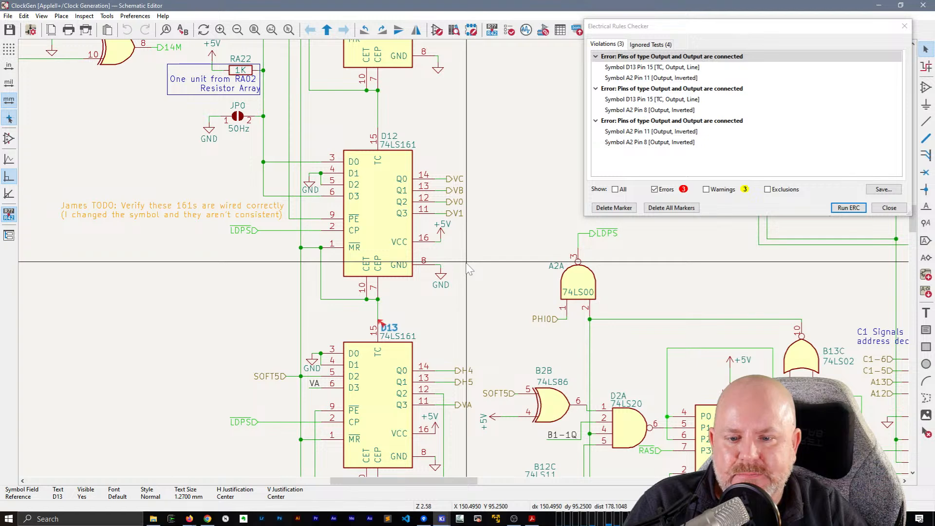
{"action": "middle_click_drag", "start_coordinate": [456, 322], "coordinate": [405, 249]}
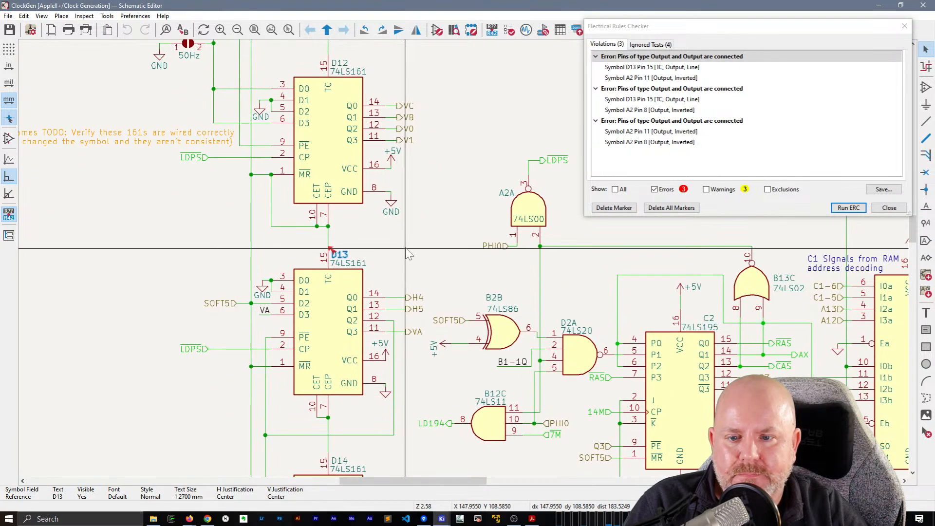
- Switch to the Apple II Circuit Description PDF and compare its clock generator diagram with the schematic's D13 wiring
{"action": "left_click", "coordinate": [532, 519]}
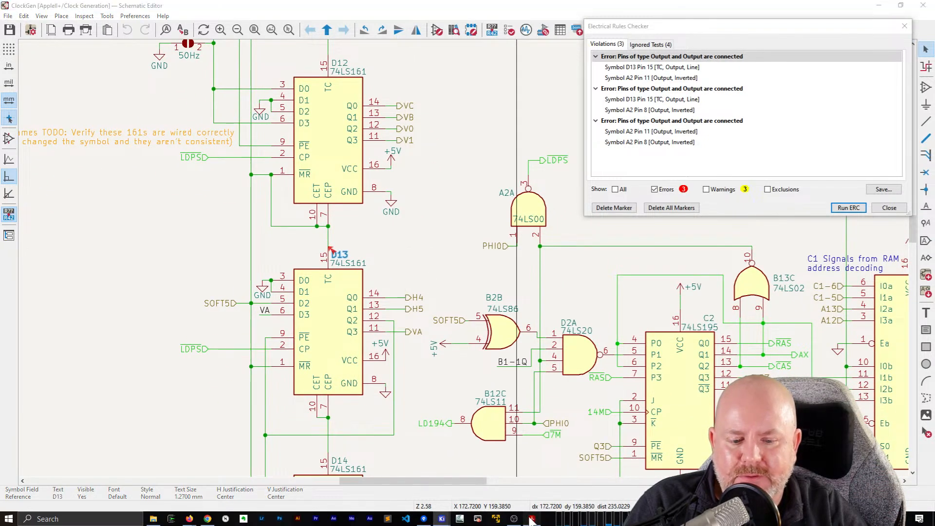
{"action": "scroll", "coordinate": [473, 372], "scroll_direction": "up", "scroll_amount": 5}
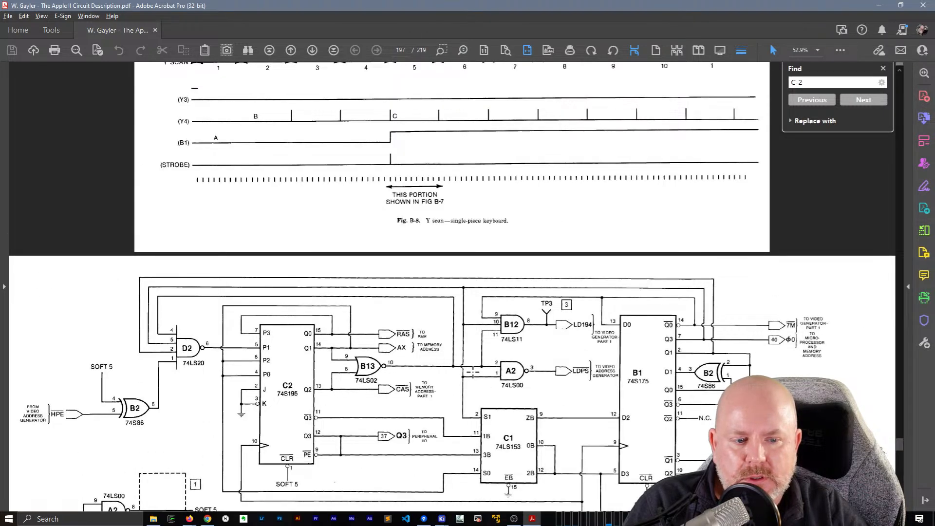
{"action": "scroll", "coordinate": [472, 371], "scroll_direction": "down", "scroll_amount": 3}
{"action": "key", "text": "alt+Tab"}
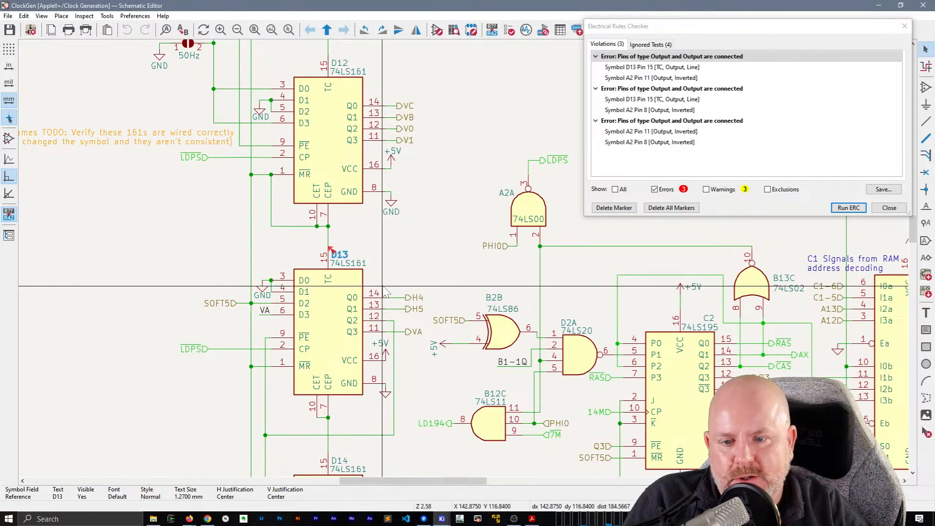
{"action": "key", "text": "alt+Tab"}
{"action": "key", "text": "alt+Tab"}
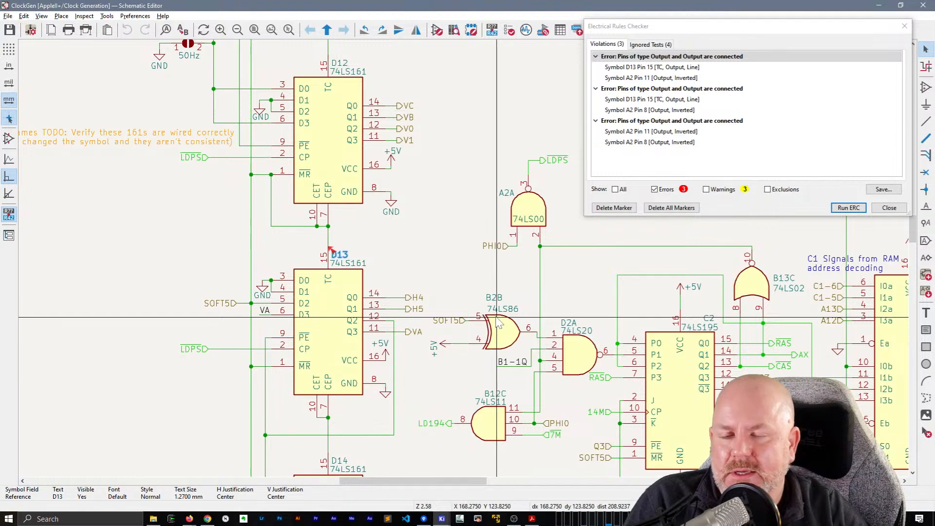
{"action": "key", "text": "alt+Tab"}
{"action": "key", "text": "alt+Tab"}
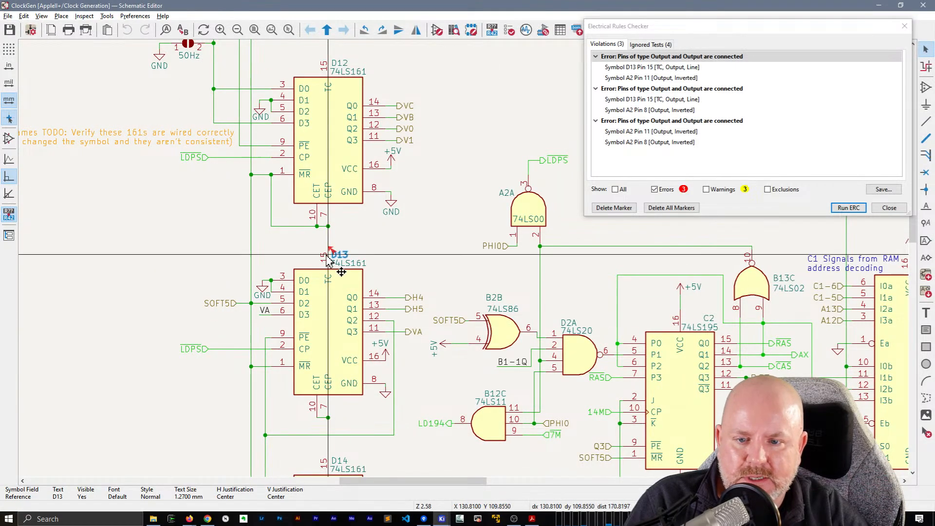
- Check the Fig. C-2 clock generator in the PDF and locate the Fig. C-3 video address generator with counters D11 to D14
{"action": "key", "text": "alt+Tab"}
{"action": "scroll", "coordinate": [627, 369], "scroll_direction": "down", "scroll_amount": 4}
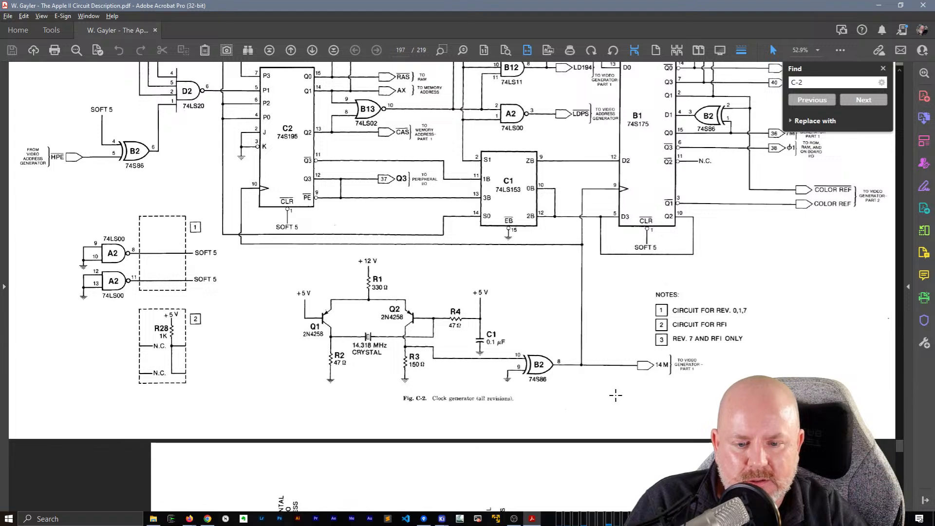
{"action": "scroll", "coordinate": [615, 396], "scroll_direction": "up", "scroll_amount": 1}
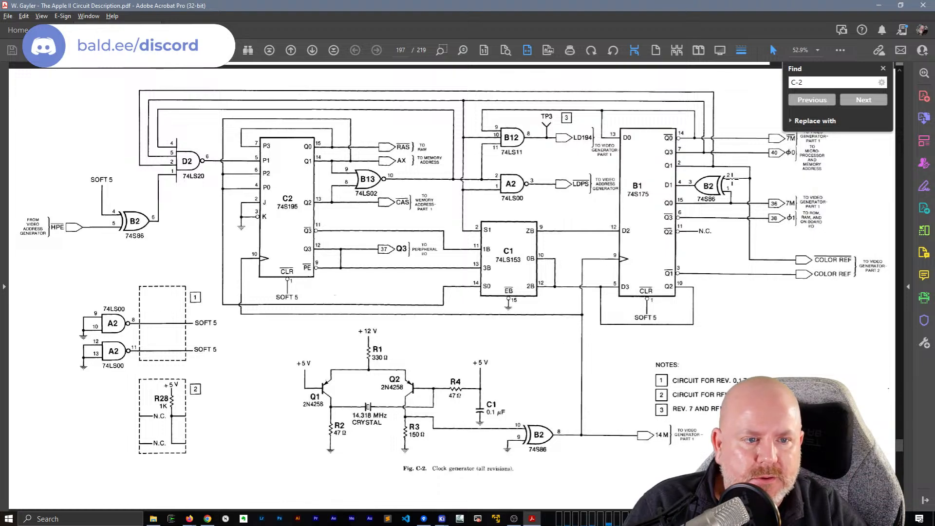
{"action": "scroll", "coordinate": [760, 234], "scroll_direction": "down", "scroll_amount": 10}
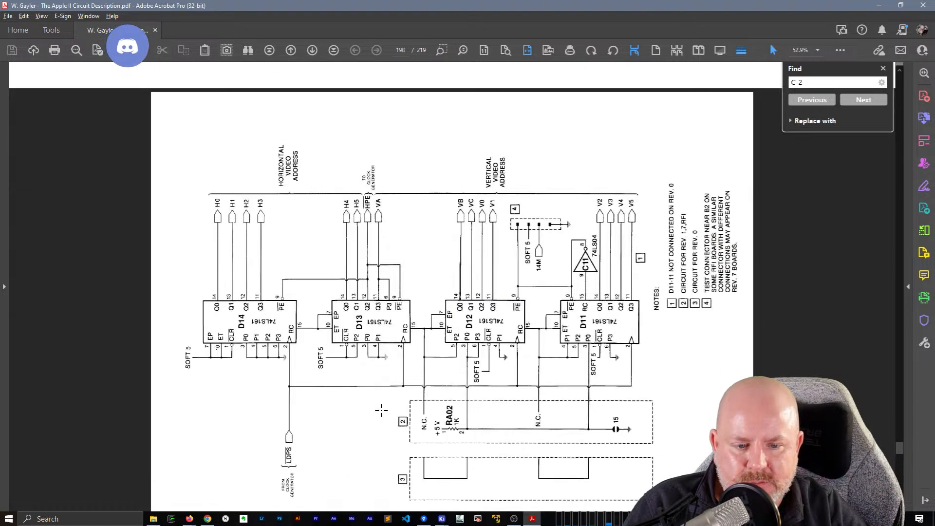
{"action": "scroll", "coordinate": [382, 409], "scroll_direction": "up", "scroll_amount": 15}
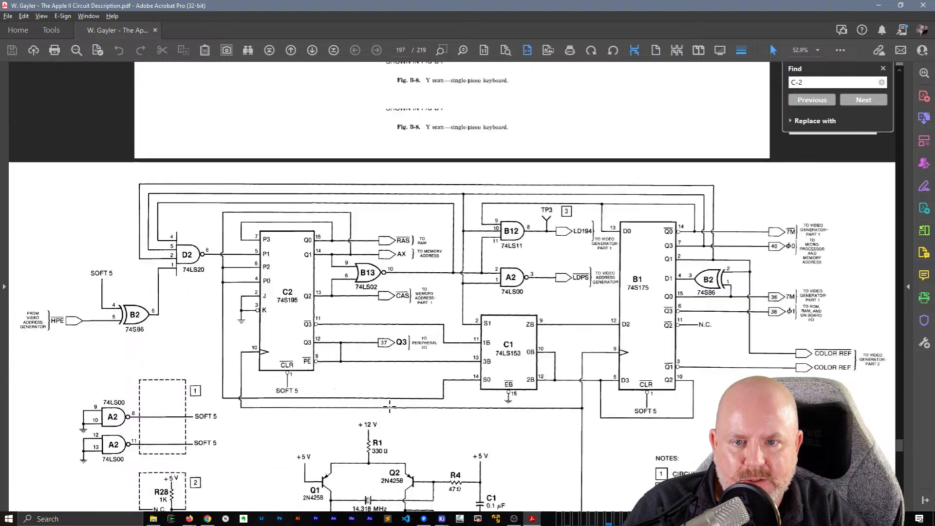
{"action": "scroll", "coordinate": [390, 406], "scroll_direction": "down", "scroll_amount": 4}
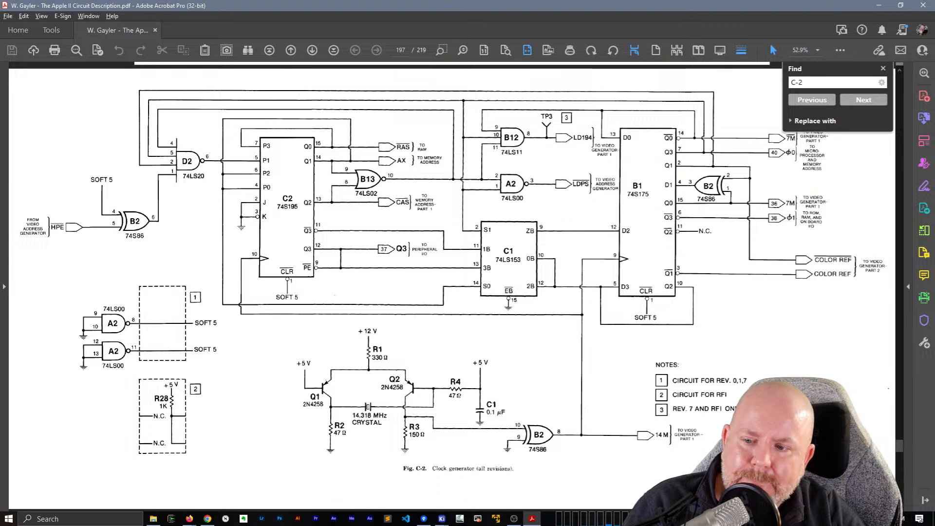
{"action": "scroll", "coordinate": [551, 317], "scroll_direction": "down", "scroll_amount": 2}
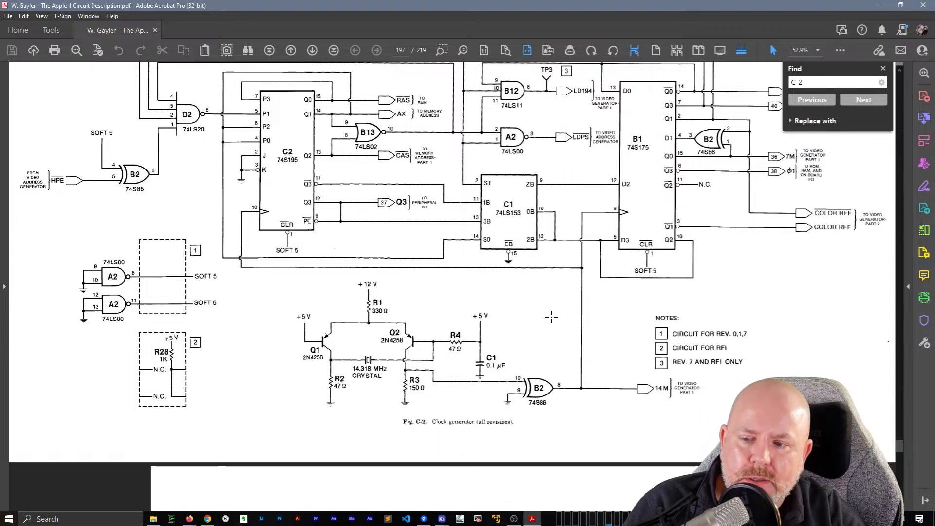
{"action": "scroll", "coordinate": [496, 300], "scroll_direction": "up", "scroll_amount": 4}
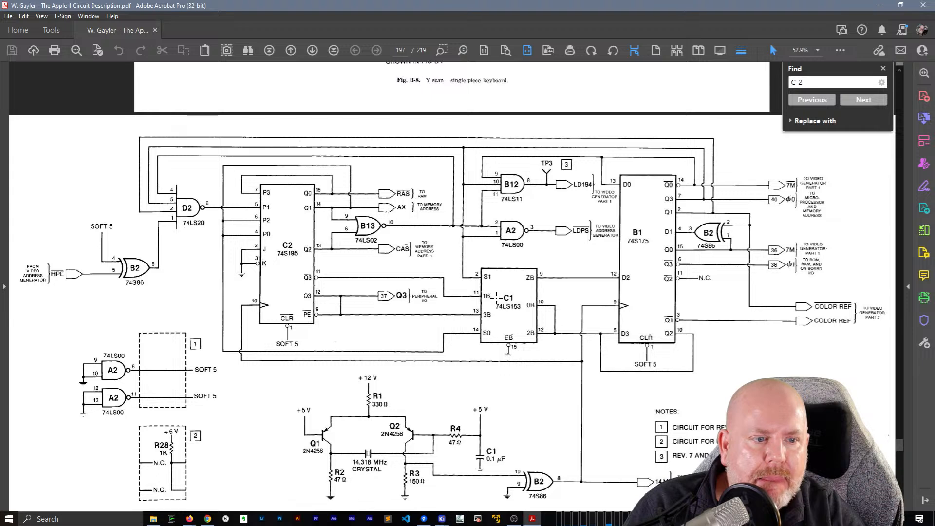
{"action": "scroll", "coordinate": [497, 298], "scroll_direction": "down", "scroll_amount": 20}
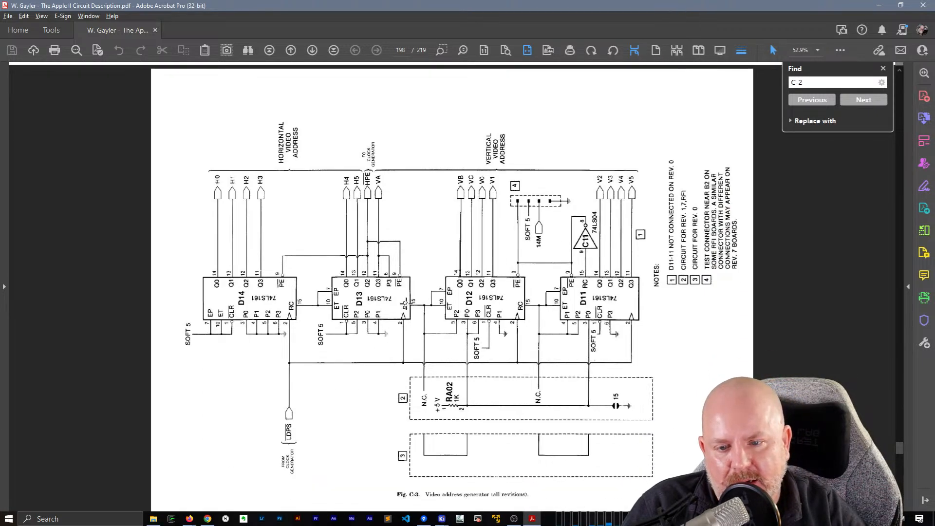
{"action": "scroll", "coordinate": [607, 54], "scroll_direction": "down", "scroll_amount": 2}
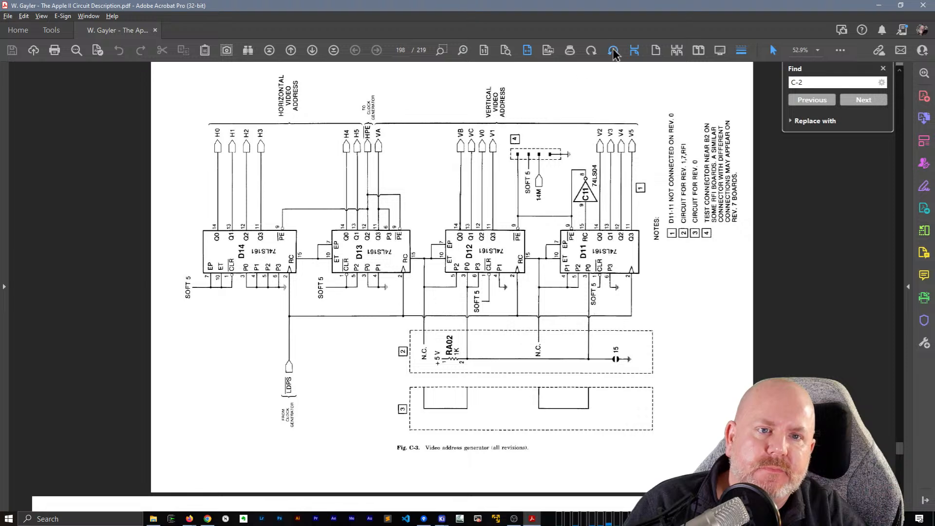
- Rotate the PDF view clockwise so Fig. C-3 has its counters upright, and set the zoom to 50%
{"action": "left_click", "coordinate": [592, 50]}
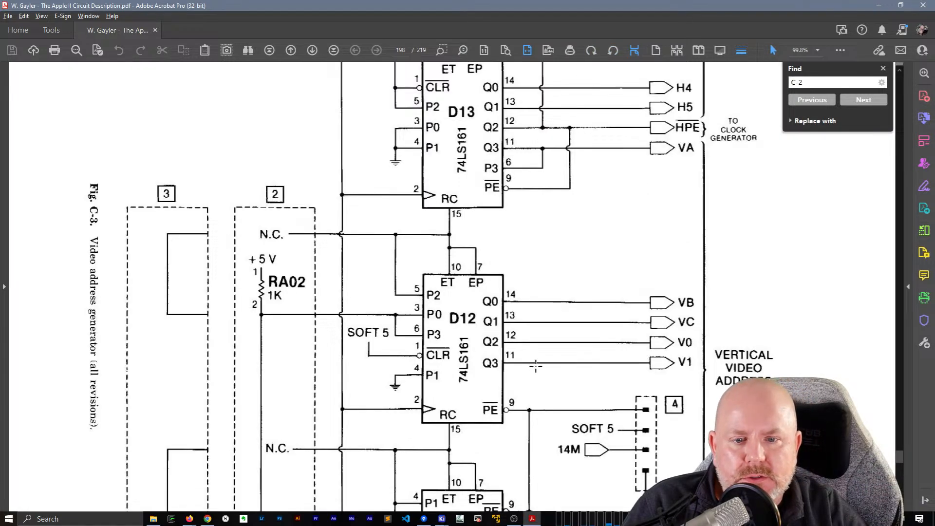
{"action": "scroll", "coordinate": [536, 366], "scroll_direction": "down", "scroll_amount": 1}
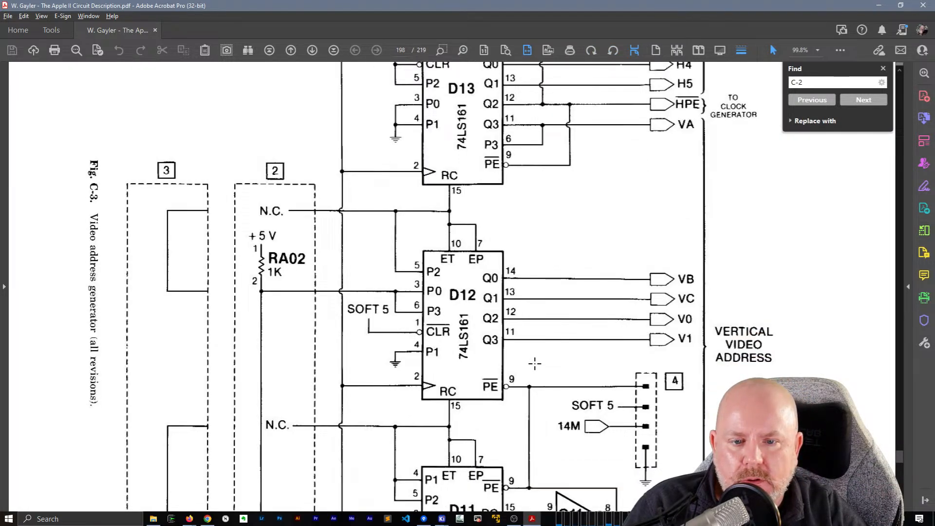
{"action": "scroll", "coordinate": [536, 376], "scroll_direction": "down", "scroll_amount": 2}
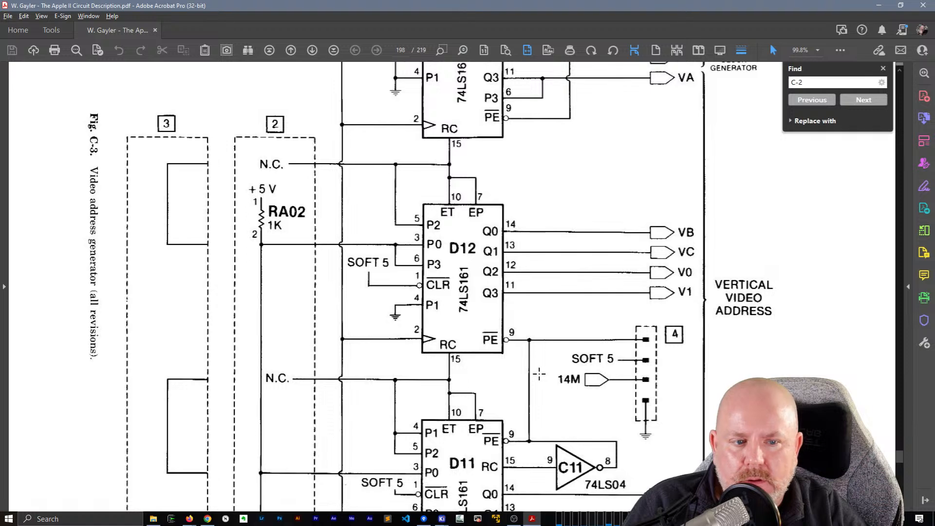
{"action": "left_click", "coordinate": [819, 49]}
{"action": "left_click", "coordinate": [842, 98]}
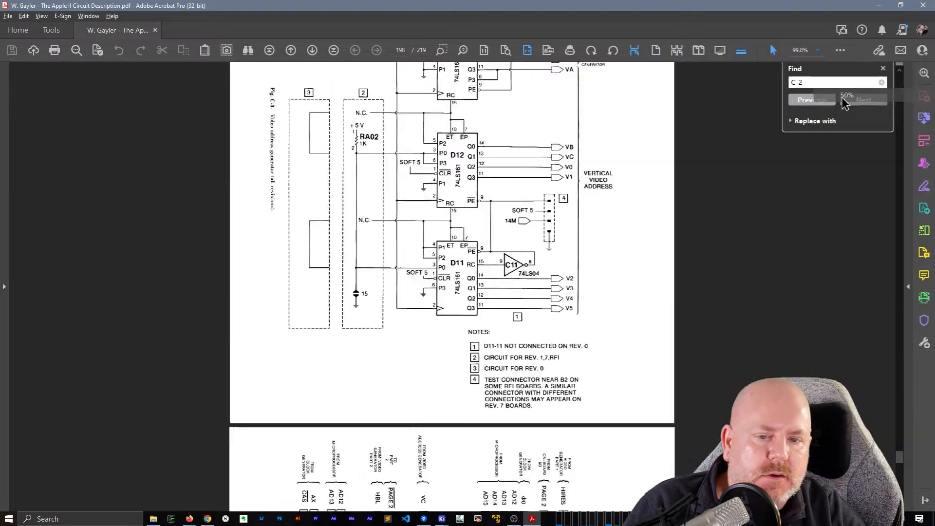
- Examine the D11 to D14 carry, clear and preset connections in Fig. C-3, including the revision notes
{"action": "scroll", "coordinate": [578, 307], "scroll_direction": "up", "scroll_amount": 4}
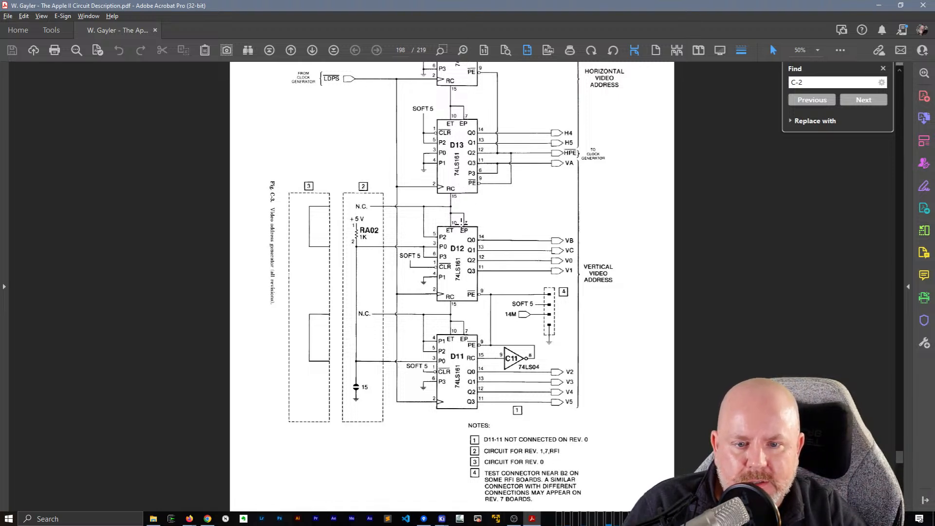
{"action": "scroll", "coordinate": [461, 239], "scroll_direction": "up", "scroll_amount": 3}
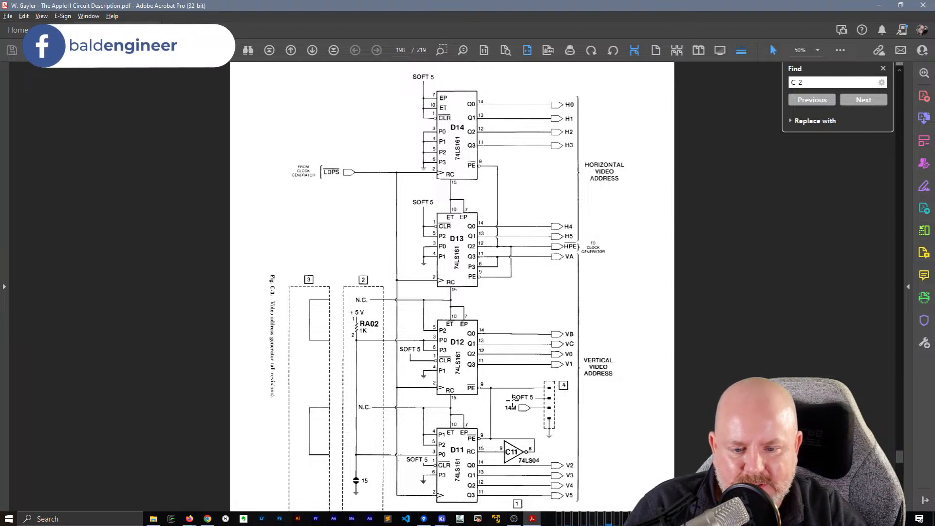
{"action": "scroll", "coordinate": [506, 385], "scroll_direction": "down", "scroll_amount": 3}
{"action": "scroll", "coordinate": [441, 325], "scroll_direction": "up", "scroll_amount": 3}
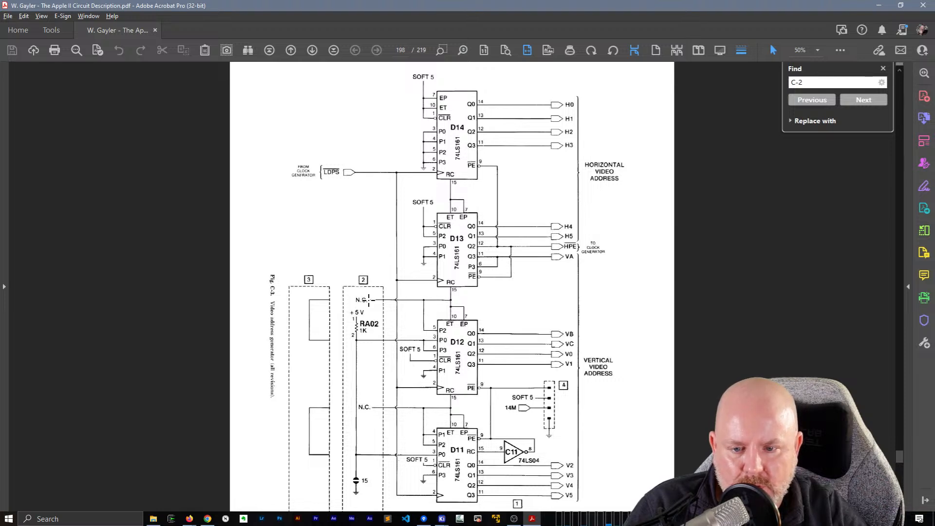
{"action": "scroll", "coordinate": [366, 299], "scroll_direction": "down", "scroll_amount": 3}
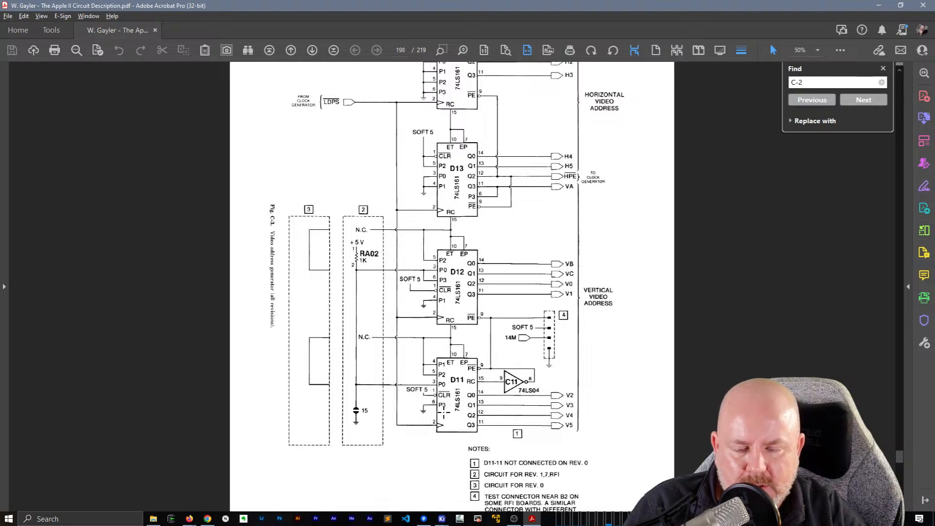
{"action": "scroll", "coordinate": [444, 411], "scroll_direction": "down", "scroll_amount": 2}
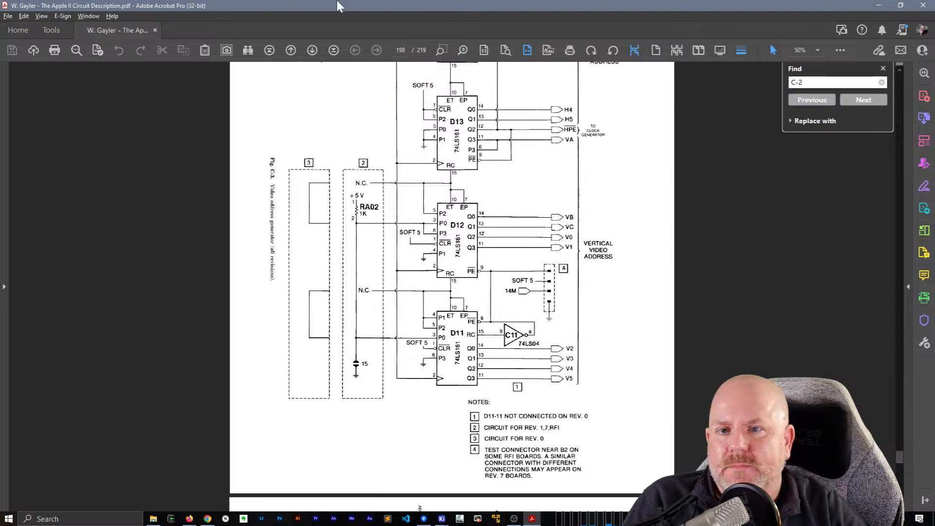
- Restore the PDF window from full screen and narrow it to about half the screen so the schematic shows beside it
{"action": "left_click_drag", "start_coordinate": [346, 7], "coordinate": [422, 55]}
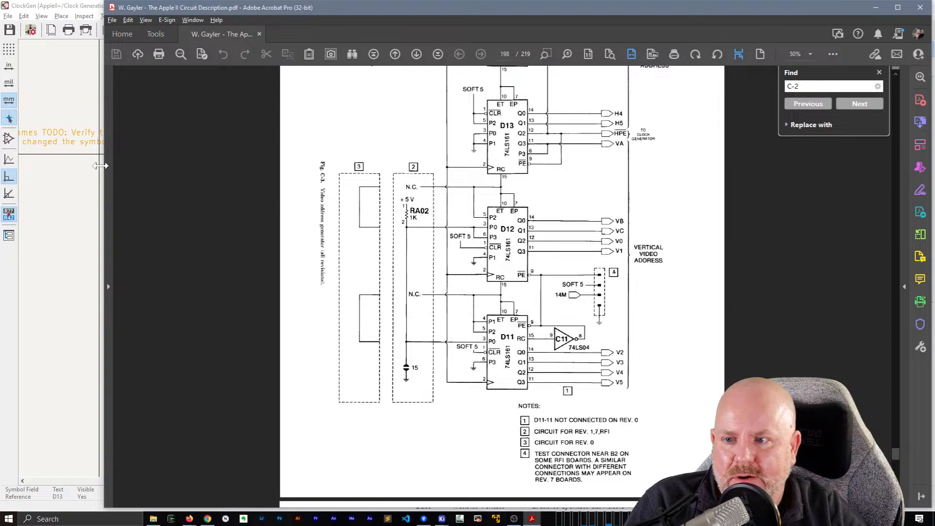
{"action": "left_click_drag", "start_coordinate": [135, 245], "coordinate": [380, 273]}
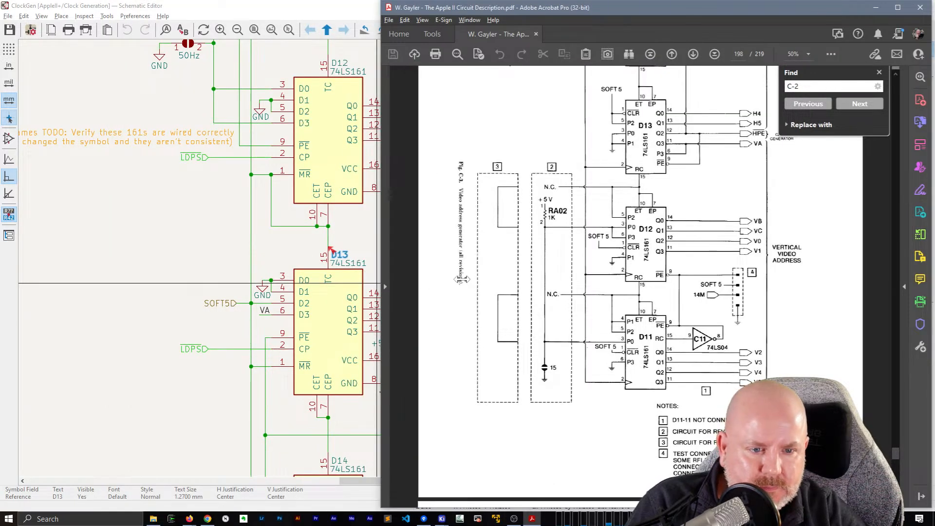
{"action": "left_click_drag", "start_coordinate": [457, 282], "coordinate": [461, 283]}
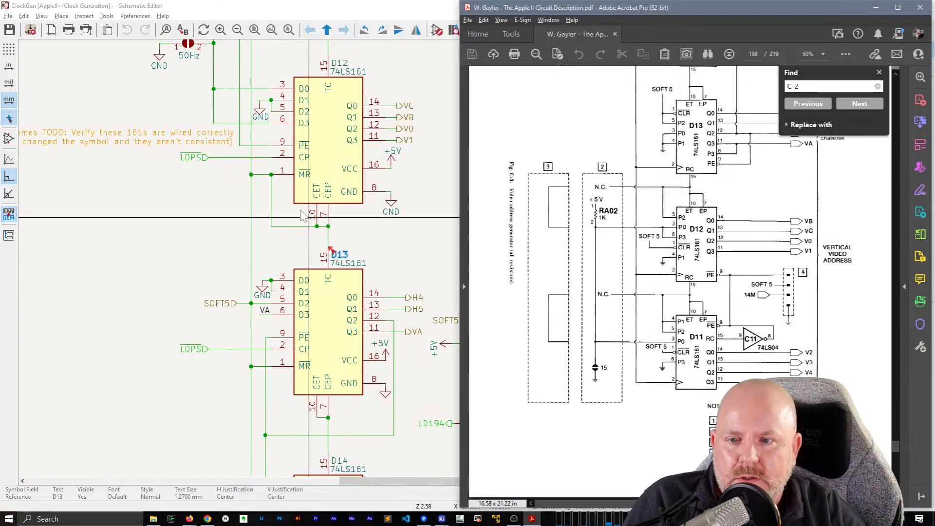
- Return to the Schematic Editor, clear the D13 selection and close the Electrical Rules Checker
{"action": "left_click", "coordinate": [353, 257]}
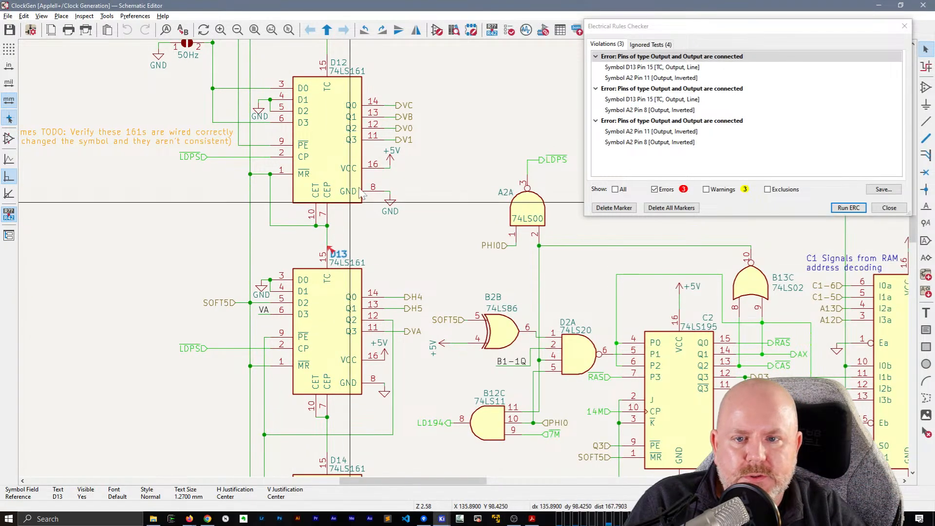
{"action": "left_click", "coordinate": [491, 146]}
{"action": "left_click", "coordinate": [889, 208]}
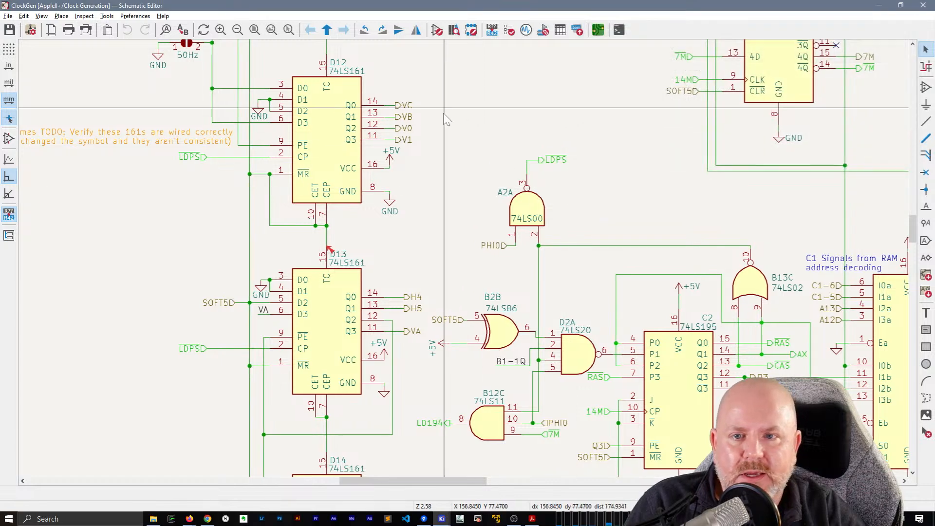
- Compare the schematic's D11 to D14 counter chain with Fig. C-3 in the PDF
{"action": "scroll", "coordinate": [483, 227], "scroll_direction": "up", "scroll_amount": 5}
{"action": "key", "text": "alt+Tab"}
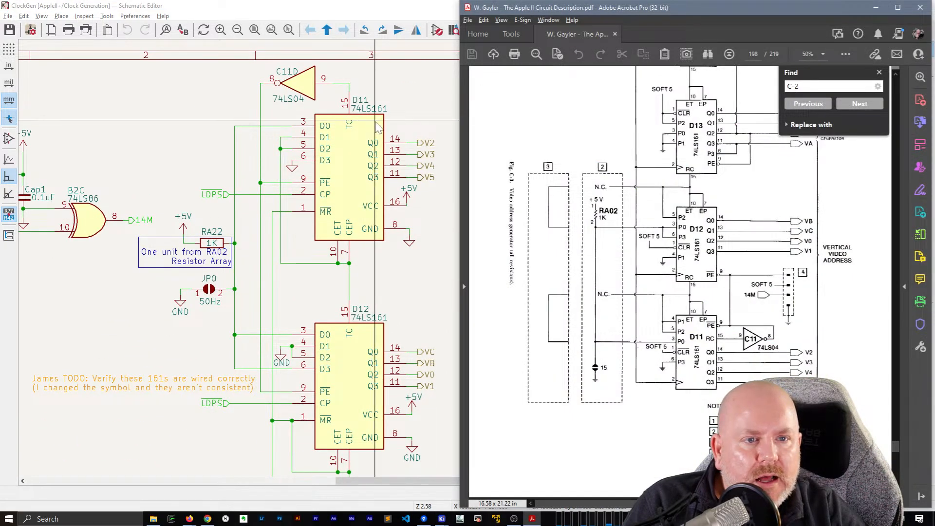
{"action": "scroll", "coordinate": [796, 235], "scroll_direction": "up", "scroll_amount": 3}
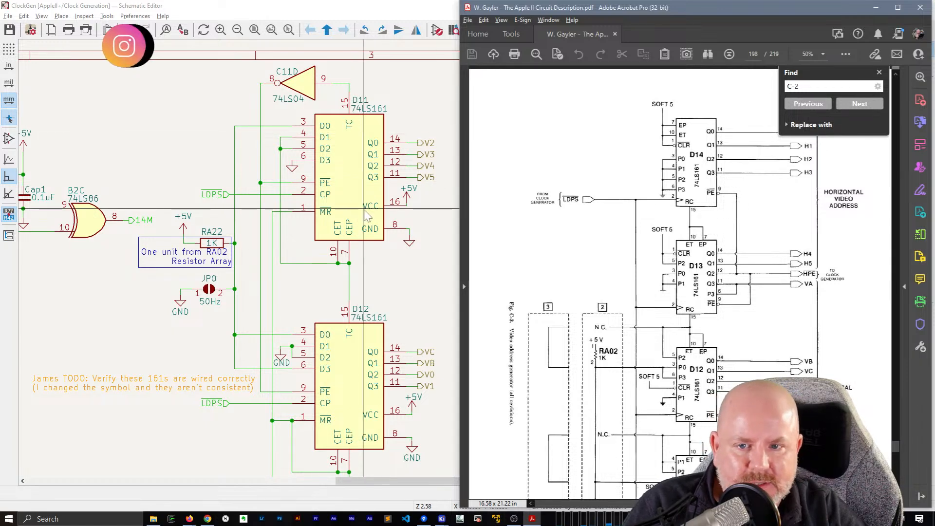
{"action": "scroll", "coordinate": [361, 203], "scroll_direction": "down", "scroll_amount": 1}
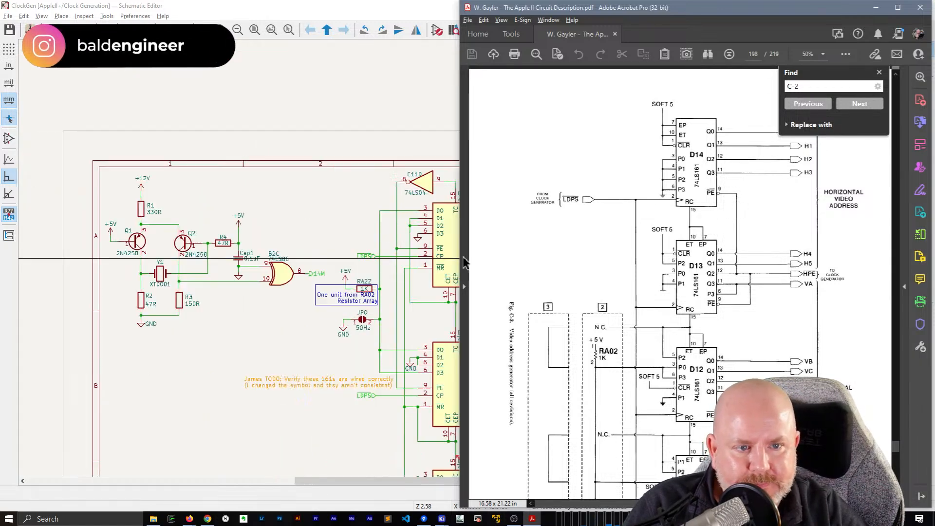
{"action": "left_click", "coordinate": [340, 284]}
{"action": "middle_click_drag", "start_coordinate": [338, 285], "coordinate": [160, 17]}
{"action": "key", "text": "alt+Tab"}
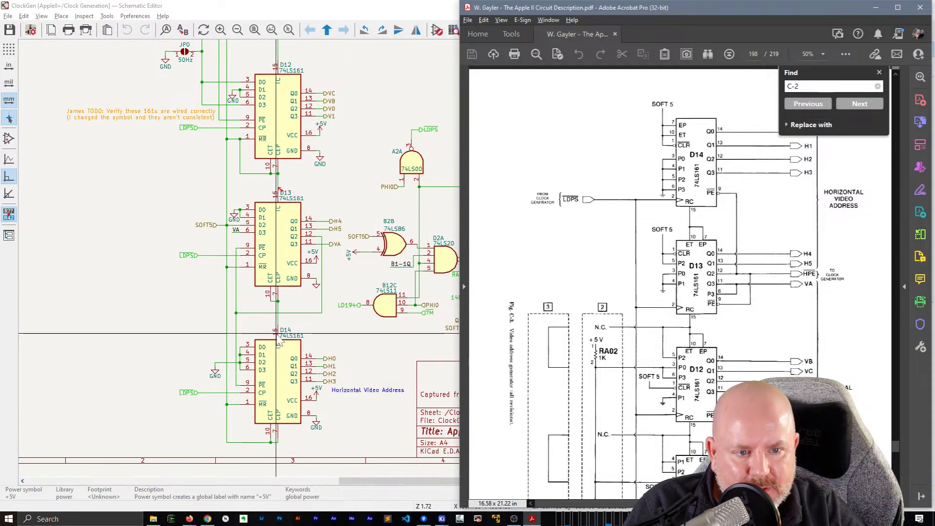
{"action": "scroll", "coordinate": [276, 301], "scroll_direction": "up", "scroll_amount": 2}
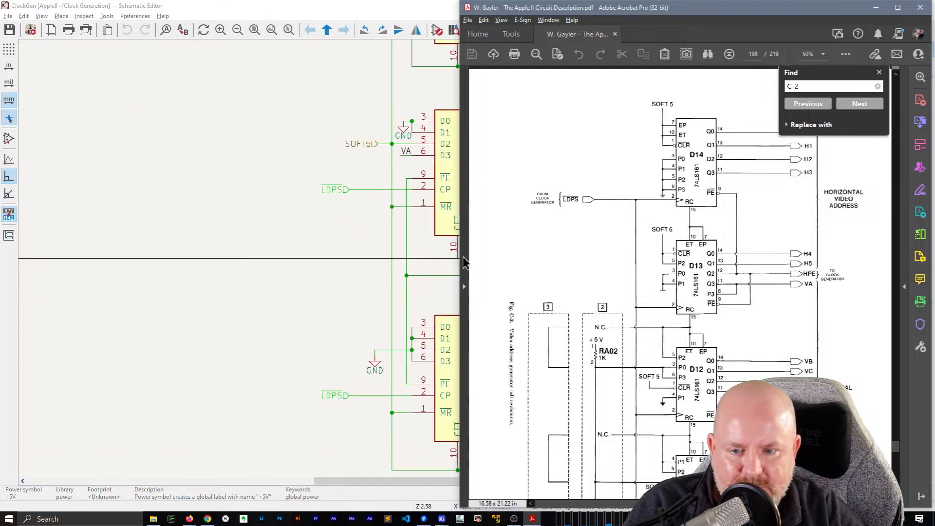
{"action": "scroll", "coordinate": [404, 267], "scroll_direction": "down", "scroll_amount": 2}
- Restore the Schematic Editor window from full screen and fit it into the free half of the screen beside the PDF
{"action": "left_click_drag", "start_coordinate": [325, 3], "coordinate": [436, 1]}
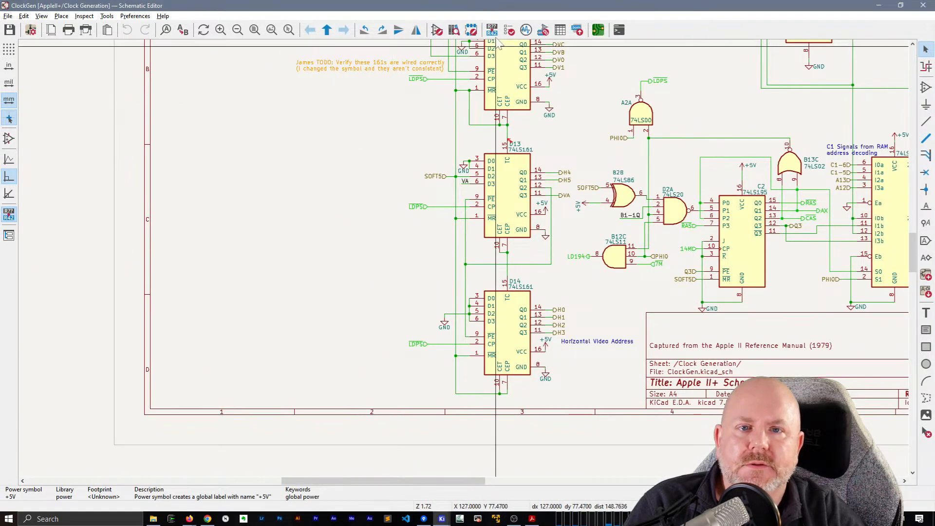
{"action": "left_click_drag", "start_coordinate": [544, 10], "coordinate": [341, 204]}
{"action": "left_click_drag", "start_coordinate": [335, 251], "coordinate": [336, 512]}
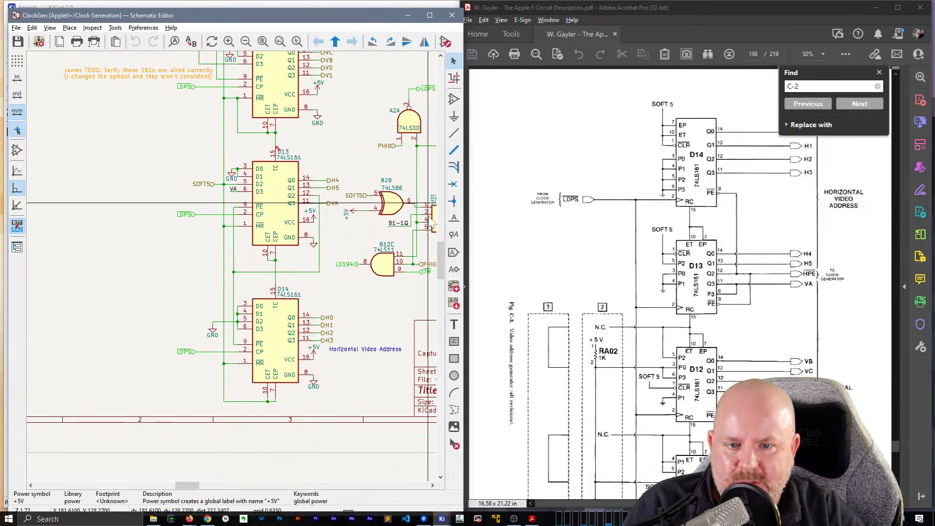
- Highlight the net joining D13's Q2 output to the PE pins of D13 and D14 for comparison with Fig. C-3
{"action": "left_click_drag", "start_coordinate": [440, 258], "coordinate": [439, 211]}
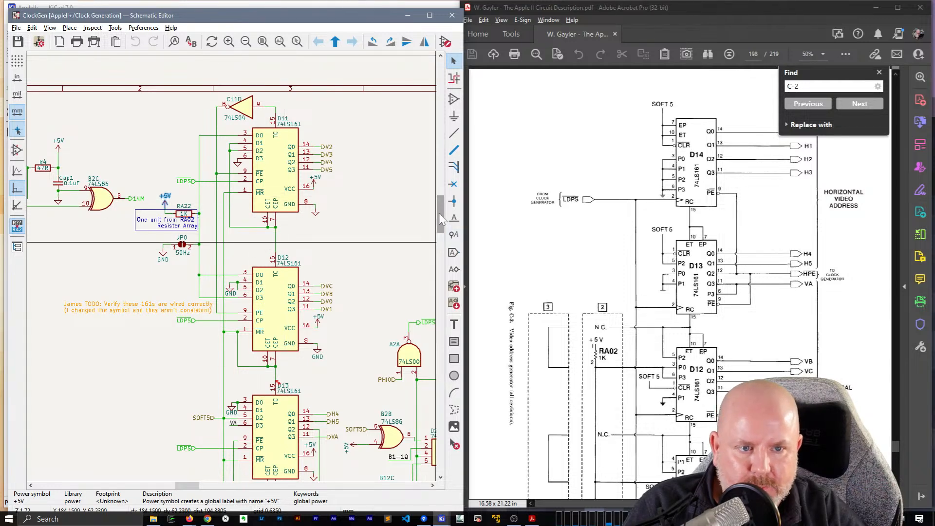
{"action": "left_click_drag", "start_coordinate": [439, 222], "coordinate": [441, 259]}
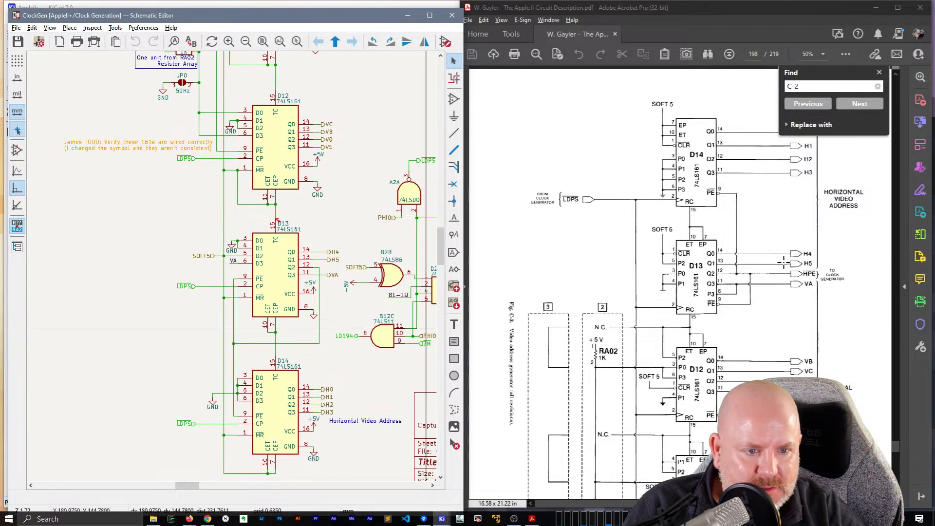
{"action": "left_click", "coordinate": [233, 411]}
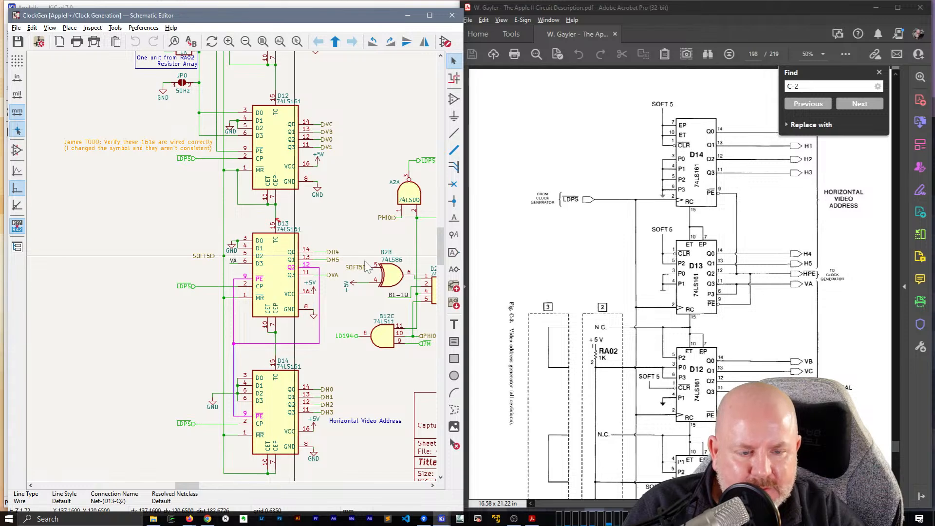
- Check D12 in Fig. C-3 and delete the wire segment linking D12's CET and CEP pins to the SOFT5 line
{"action": "scroll", "coordinate": [655, 268], "scroll_direction": "down", "scroll_amount": 1}
{"action": "scroll", "coordinate": [655, 268], "scroll_direction": "down", "scroll_amount": 1}
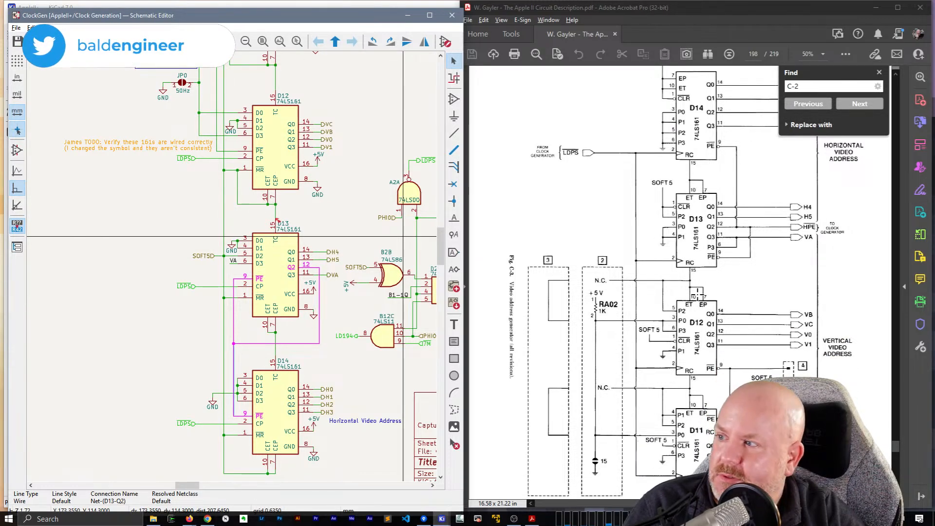
{"action": "scroll", "coordinate": [698, 292], "scroll_direction": "down", "scroll_amount": 2}
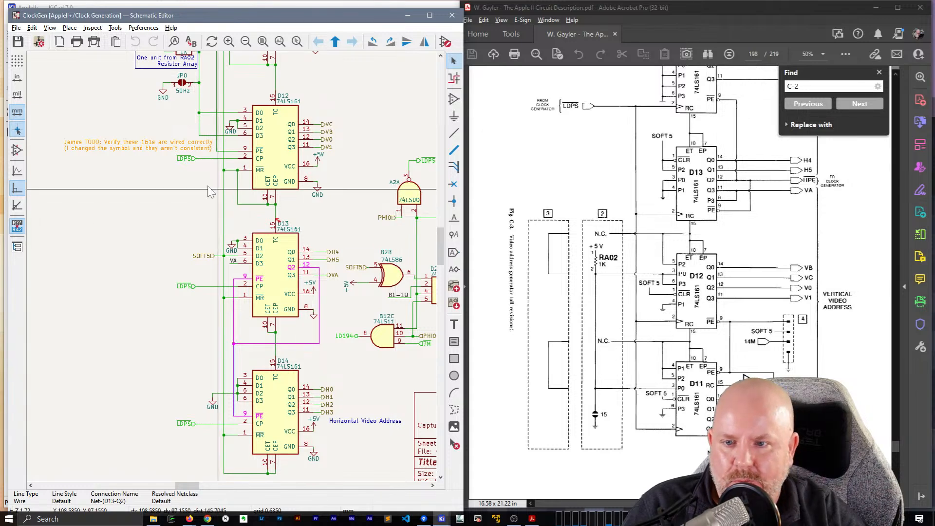
{"action": "left_click", "coordinate": [238, 190]}
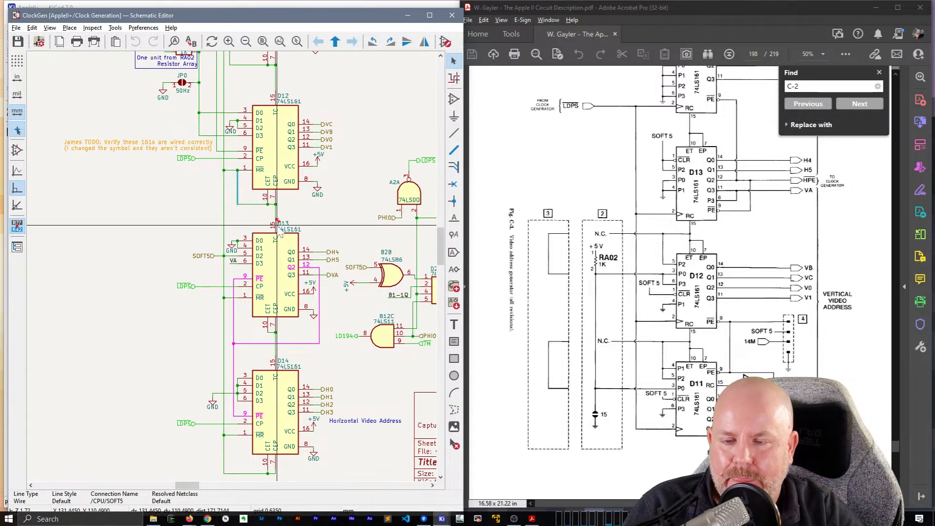
{"action": "key", "text": "Delete"}
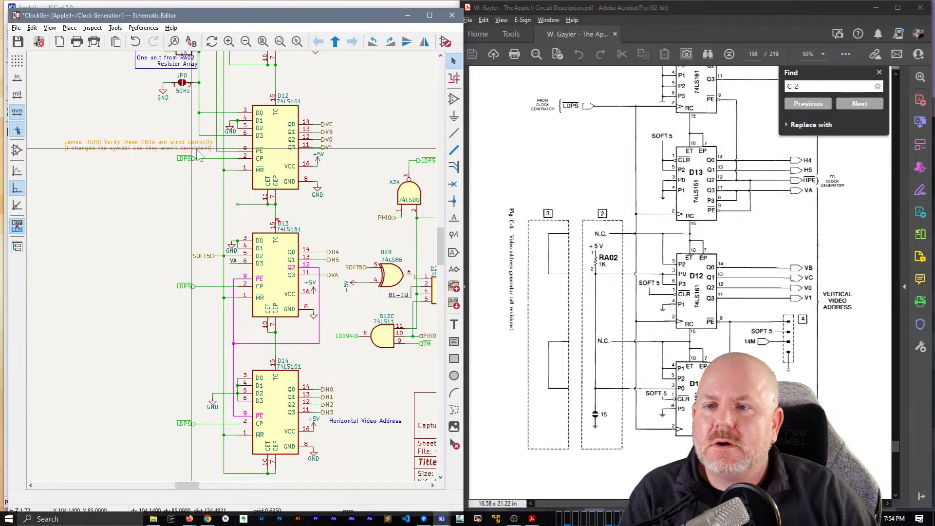
- Add the schematic note "~{HPE} is pin 12 of D13 and that goes to clock generator?" beside the D13 and D14 counters
{"action": "scroll", "coordinate": [216, 236], "scroll_direction": "up", "scroll_amount": 3}
{"action": "middle_click_drag", "start_coordinate": [213, 229], "coordinate": [197, 104]}
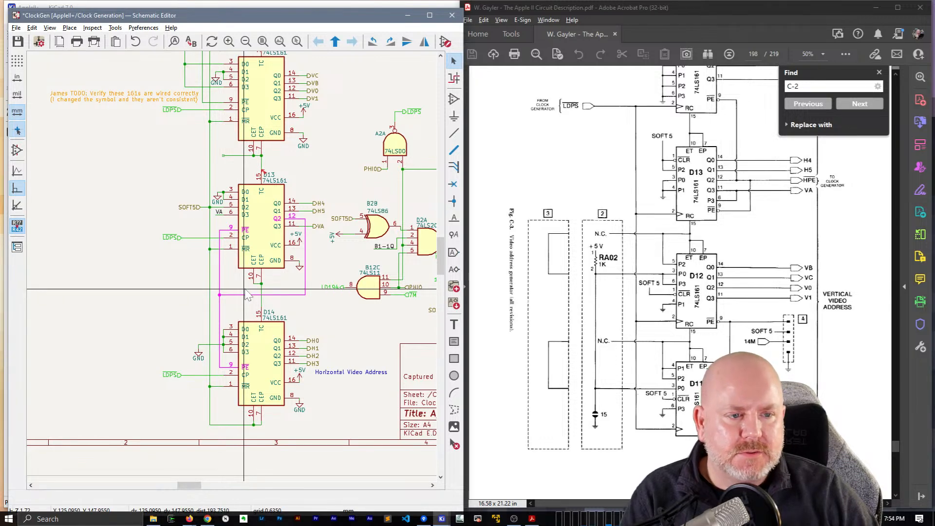
{"action": "key", "text": "t"}
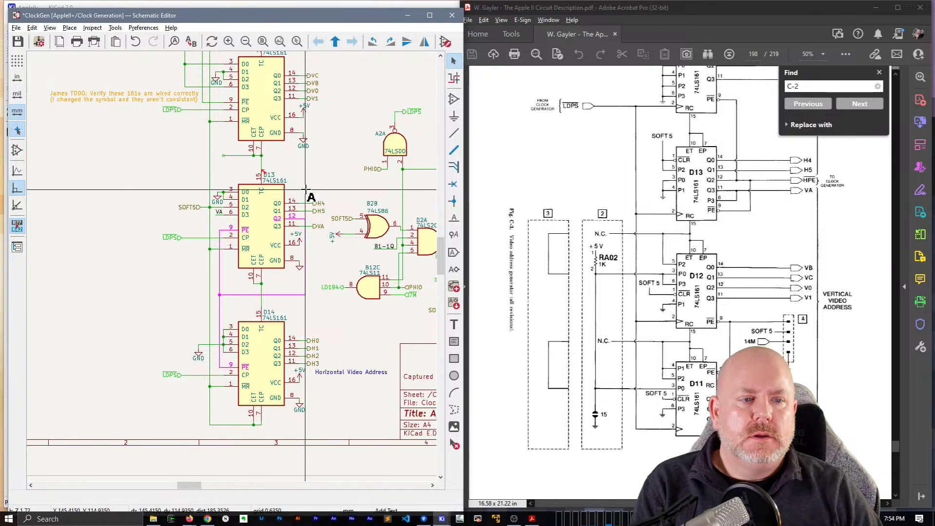
{"action": "left_click", "coordinate": [306, 189]}
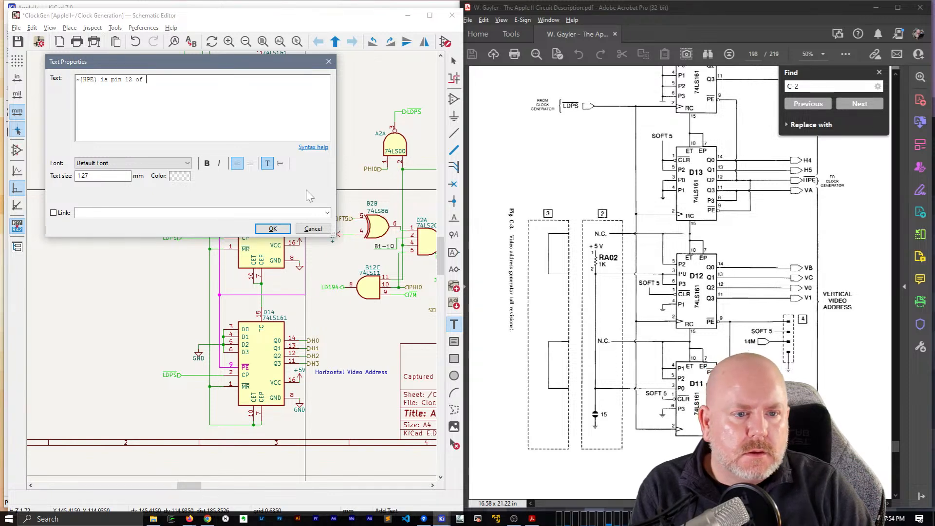
{"action": "type", "text": "~{HPE} is pin 12 of D13 and that goes to "}
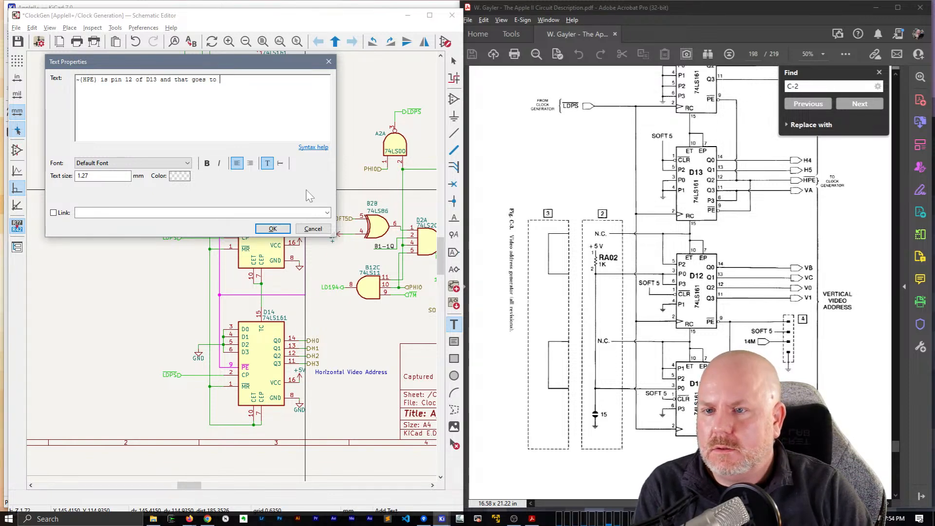
{"action": "type", "text": "clock generator?"}
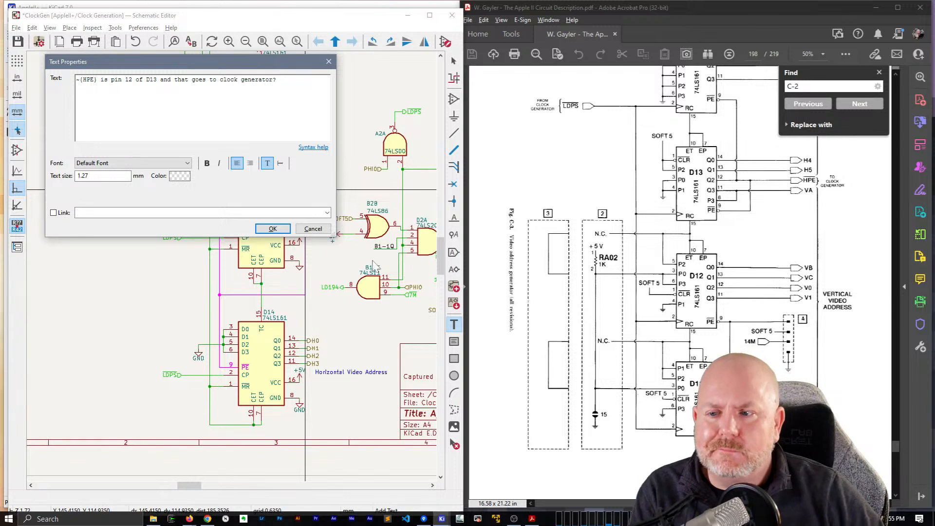
{"action": "left_click", "coordinate": [272, 229]}
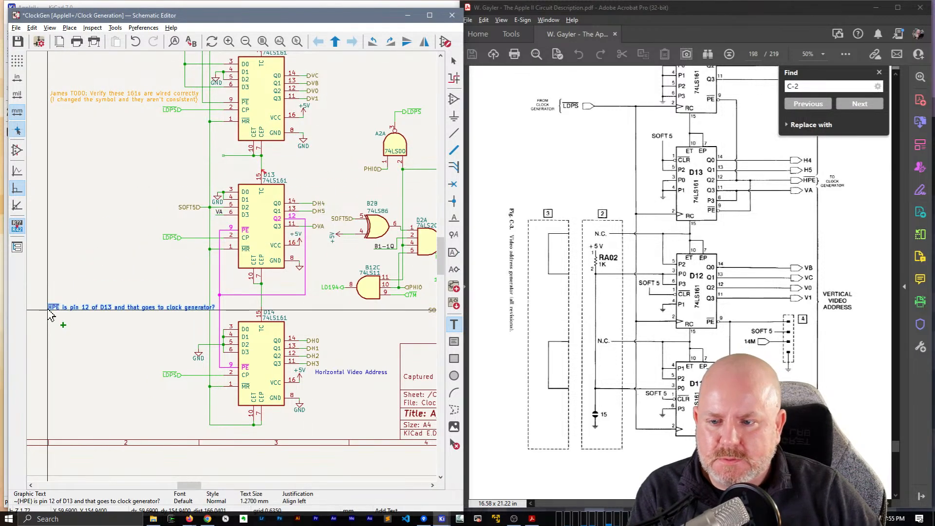
{"action": "left_click", "coordinate": [125, 276]}
- Break the HPE note into two lines after "D13 and" and move it closer to D13
{"action": "double_click", "coordinate": [126, 276]}
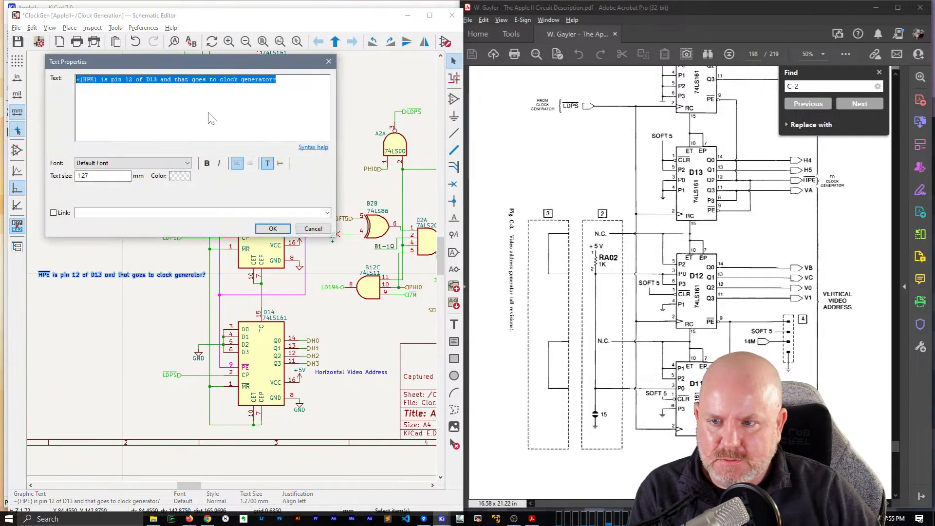
{"action": "left_click", "coordinate": [175, 79]}
{"action": "key", "text": "Return"}
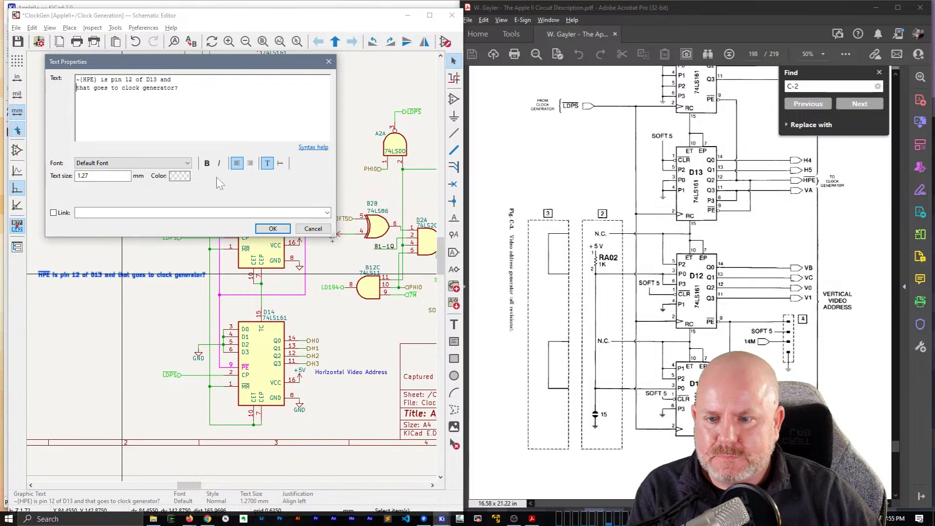
{"action": "left_click", "coordinate": [273, 229]}
{"action": "key", "text": "m"}
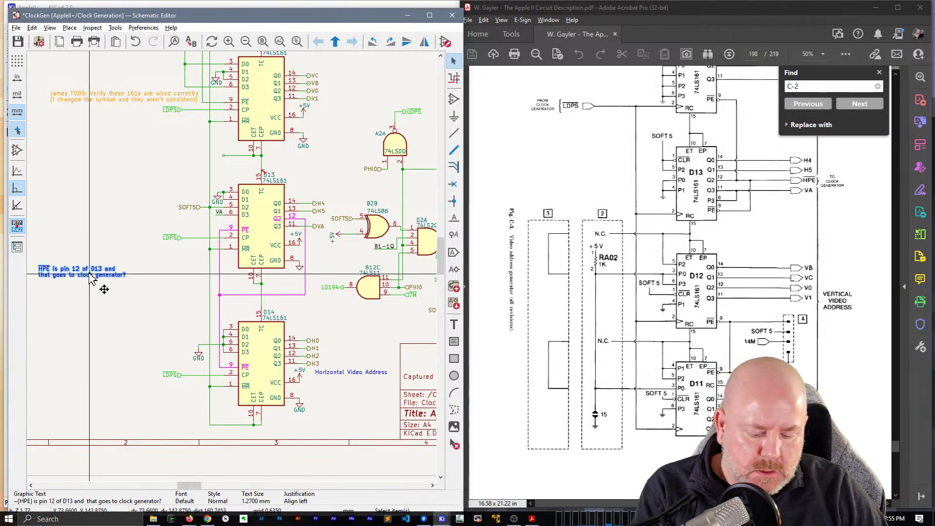
{"action": "left_click", "coordinate": [109, 274]}
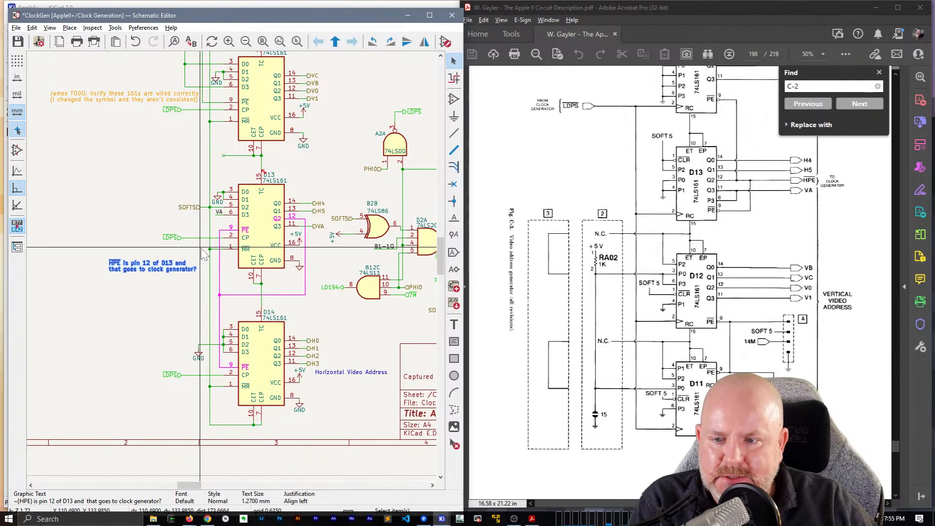
- Highlight the SOFT5 net and delete the leftover wire stub beside D12's CET pin
{"action": "left_click", "coordinate": [220, 215]}
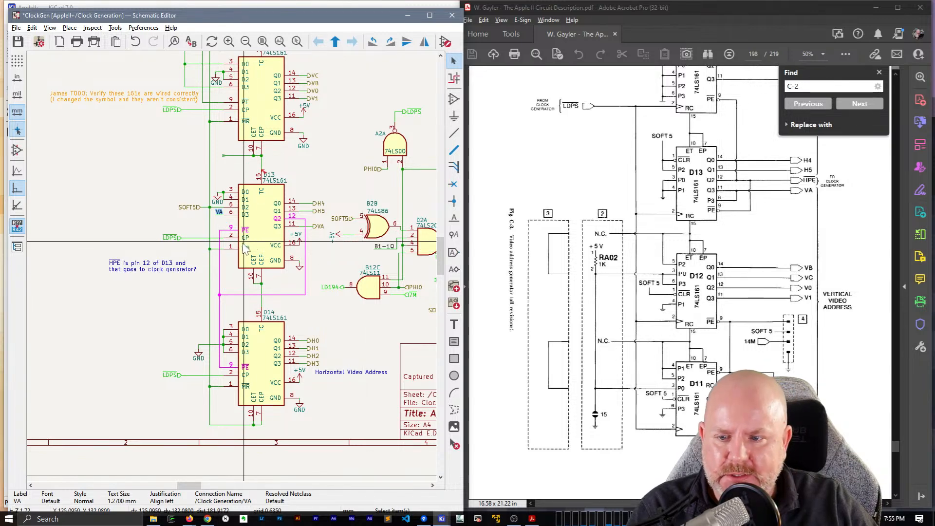
{"action": "left_click", "coordinate": [215, 249]}
{"action": "left_click", "coordinate": [215, 249]}
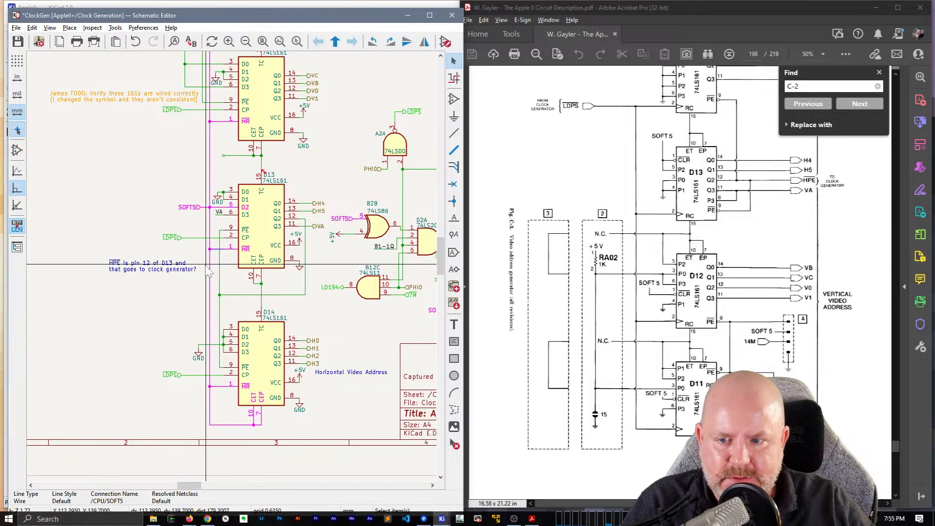
{"action": "middle_click_drag", "start_coordinate": [164, 242], "coordinate": [159, 246]}
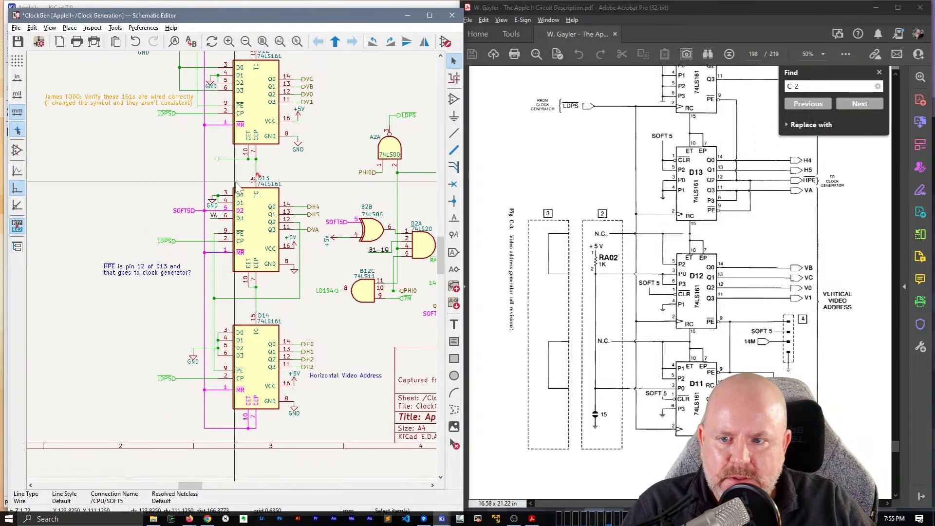
{"action": "left_click", "coordinate": [235, 157]}
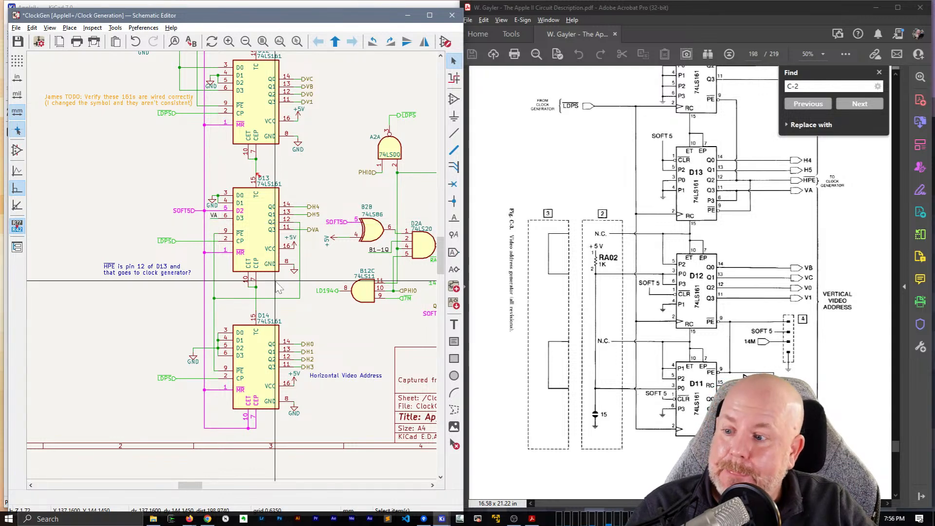
- Rename D12's output labels to match Fig. C-3: VB on Q0 and VC on Q1
{"action": "scroll", "coordinate": [286, 285], "scroll_direction": "up", "scroll_amount": 1}
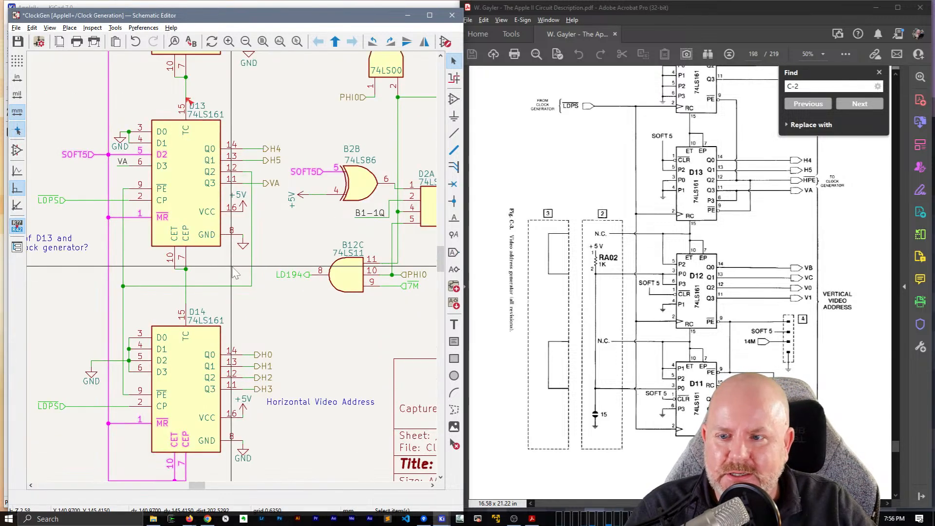
{"action": "scroll", "coordinate": [233, 268], "scroll_direction": "down", "scroll_amount": 1}
{"action": "middle_click_drag", "start_coordinate": [233, 154], "coordinate": [271, 270]}
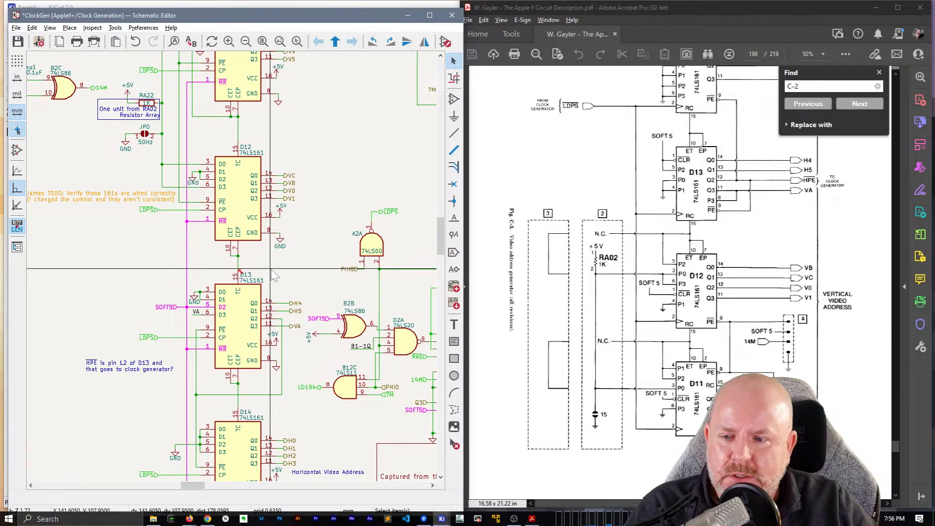
{"action": "scroll", "coordinate": [741, 289], "scroll_direction": "down", "scroll_amount": 1}
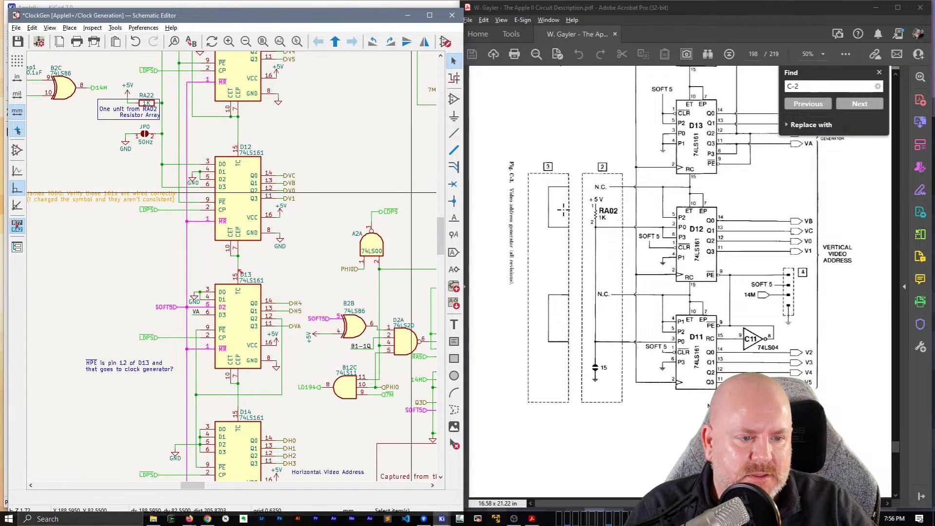
{"action": "left_click", "coordinate": [289, 175]}
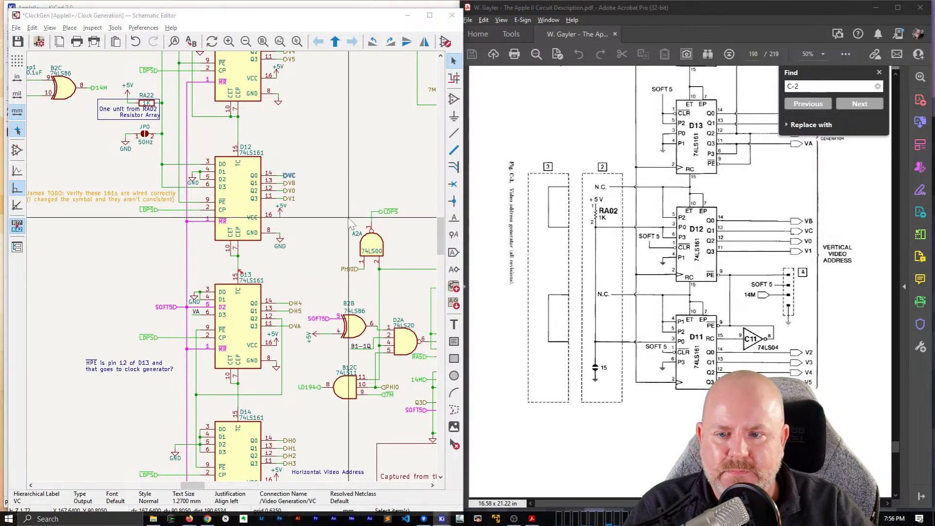
{"action": "type", "text": "e"}
{"action": "type", "text": "VB"}
{"action": "key", "text": "Return"}
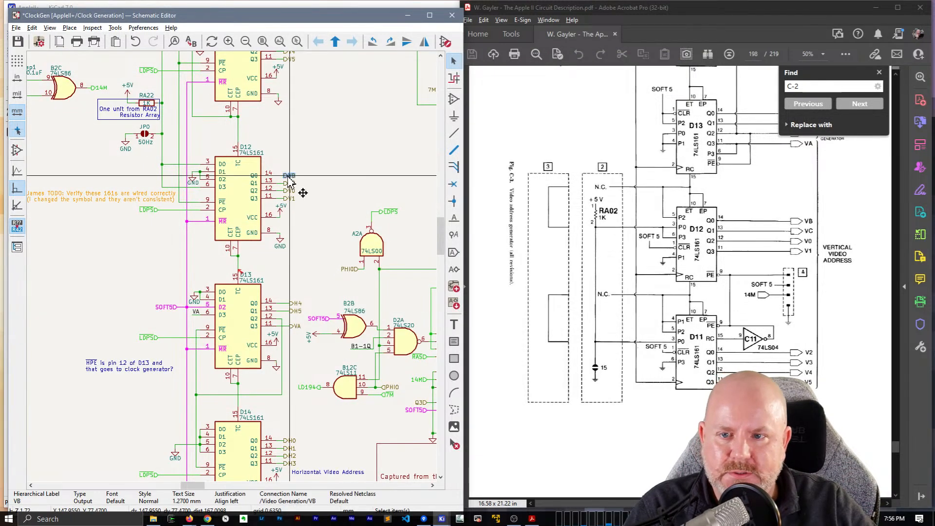
{"action": "key", "text": "e"}
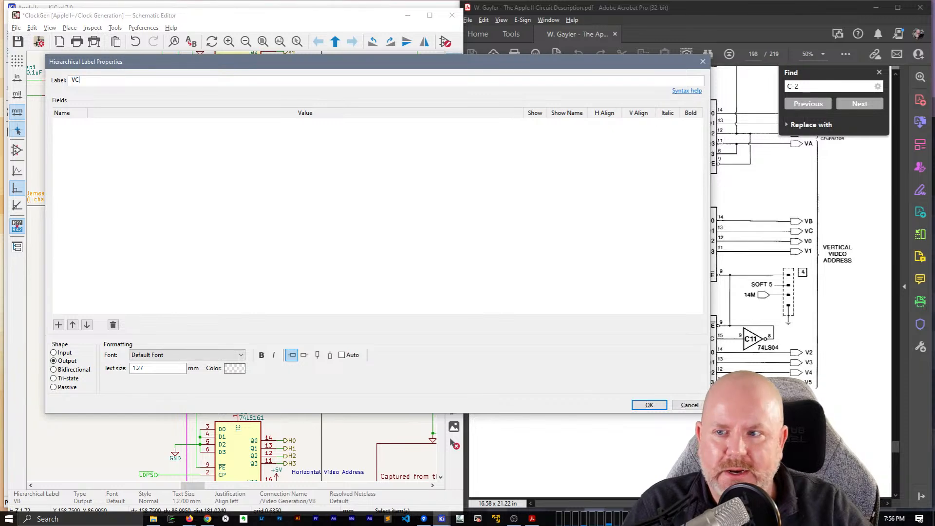
{"action": "key", "text": "Escape"}
{"action": "key", "text": "Escape"}
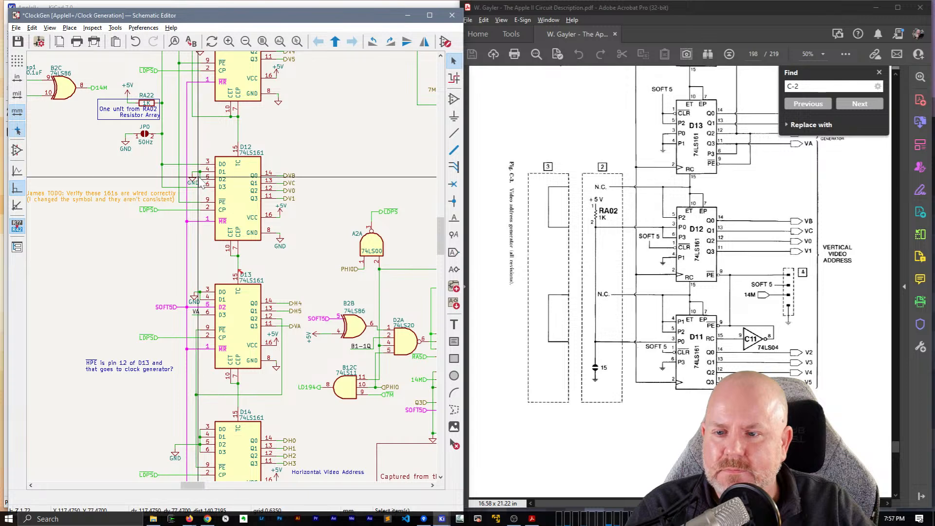
- Remove the wire tying D12's D2 input to ground and move the GND symbol on D1 farther from the chip
{"action": "left_click", "coordinate": [212, 193]}
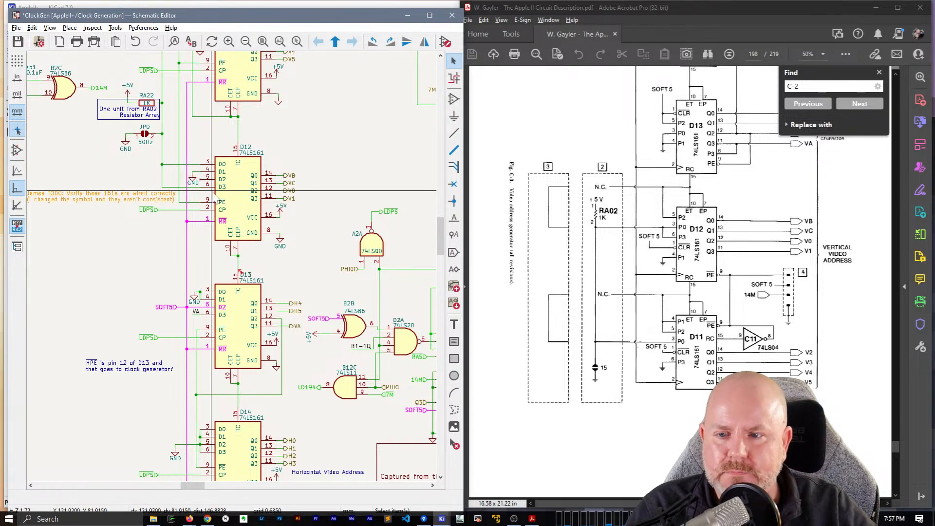
{"action": "scroll", "coordinate": [214, 194], "scroll_direction": "up", "scroll_amount": 2}
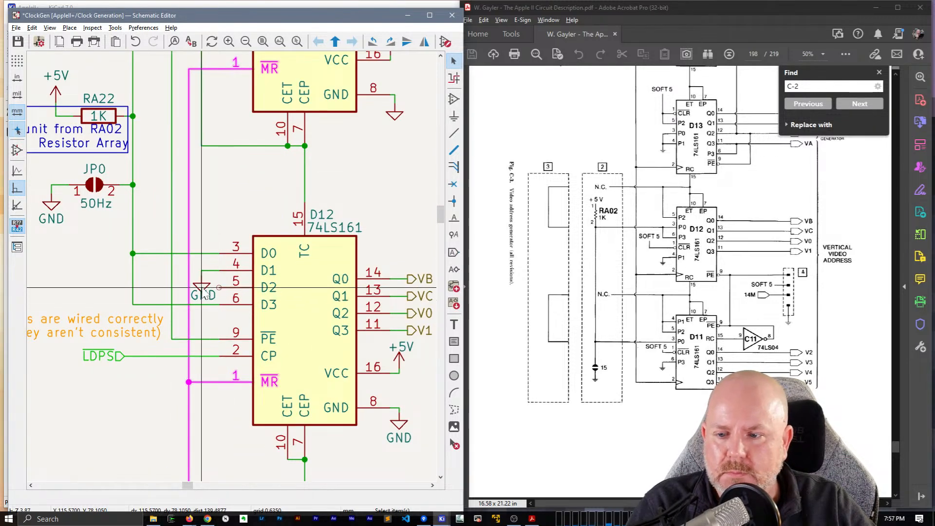
{"action": "left_click_drag", "start_coordinate": [202, 288], "coordinate": [150, 275]}
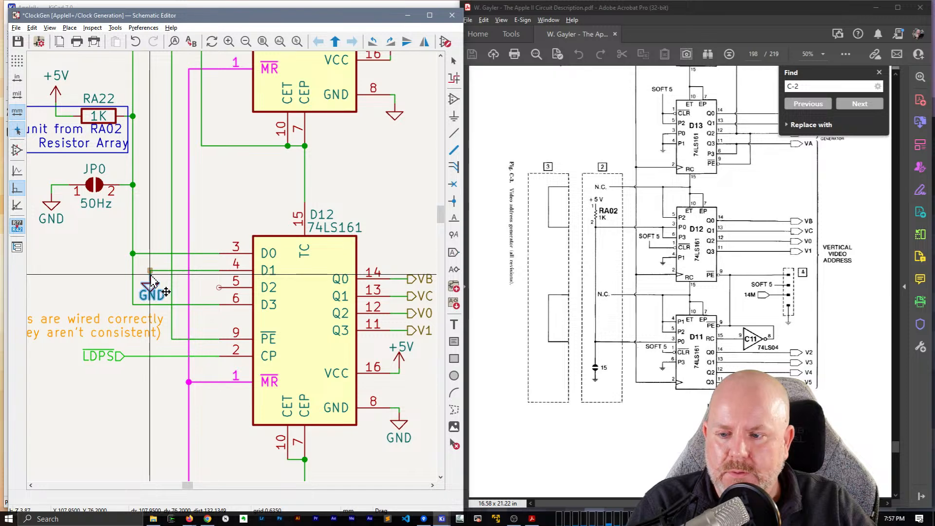
- Wire D12's D2 input to the net joining D12's CET and CEP pins with D13's TC output
{"action": "middle_click_drag", "start_coordinate": [322, 292], "coordinate": [330, 279]}
{"action": "scroll", "coordinate": [330, 284], "scroll_direction": "down", "scroll_amount": 1}
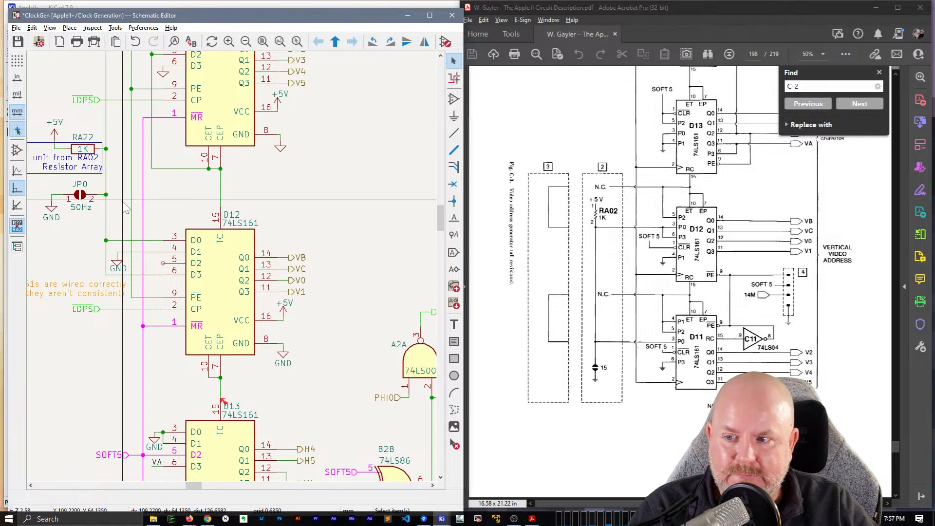
{"action": "middle_click_drag", "start_coordinate": [123, 211], "coordinate": [196, 208]}
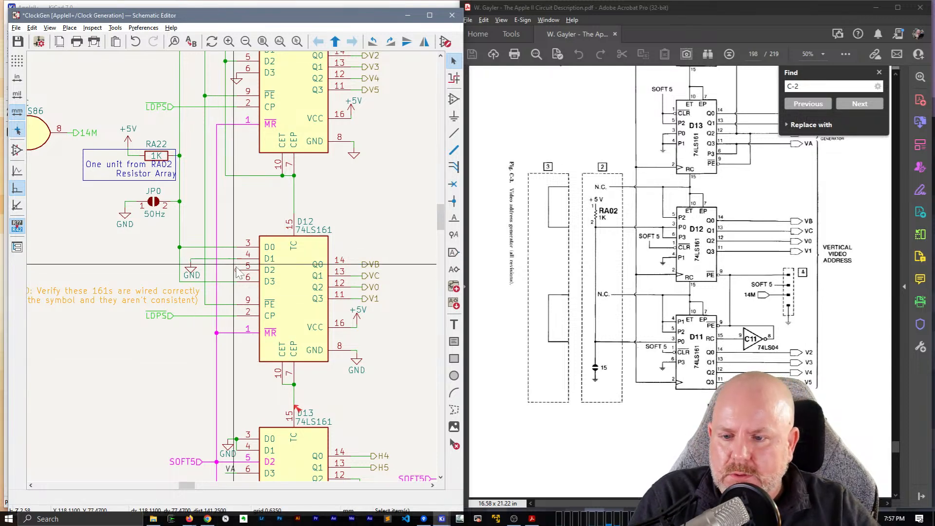
{"action": "key", "text": "w"}
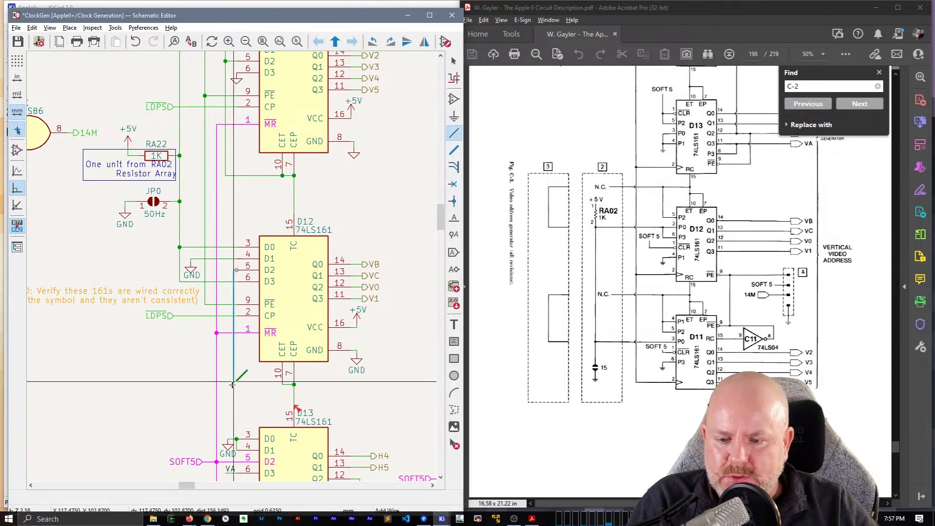
{"action": "left_click", "coordinate": [294, 393]}
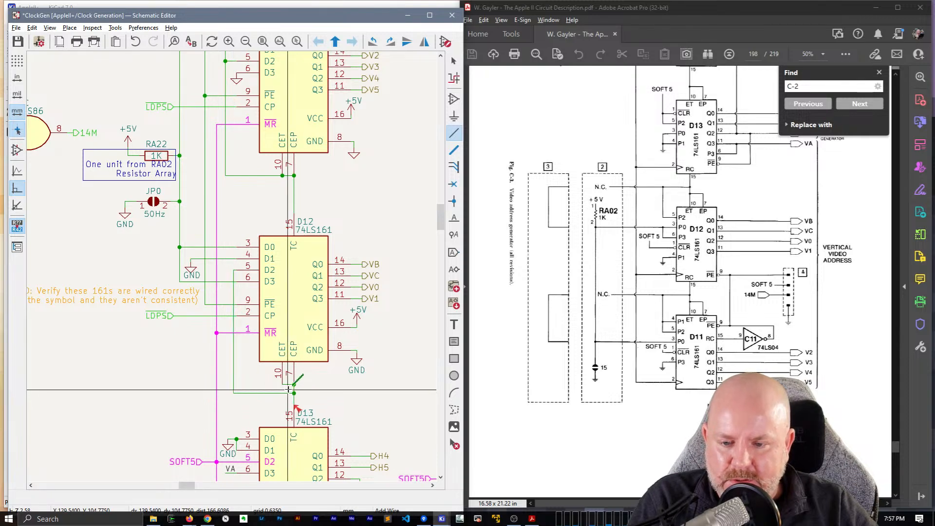
- Extend the wire from D12's CET pin straight down to the horizontal wire feeding D12's D2 input
{"action": "key", "text": "Escape"}
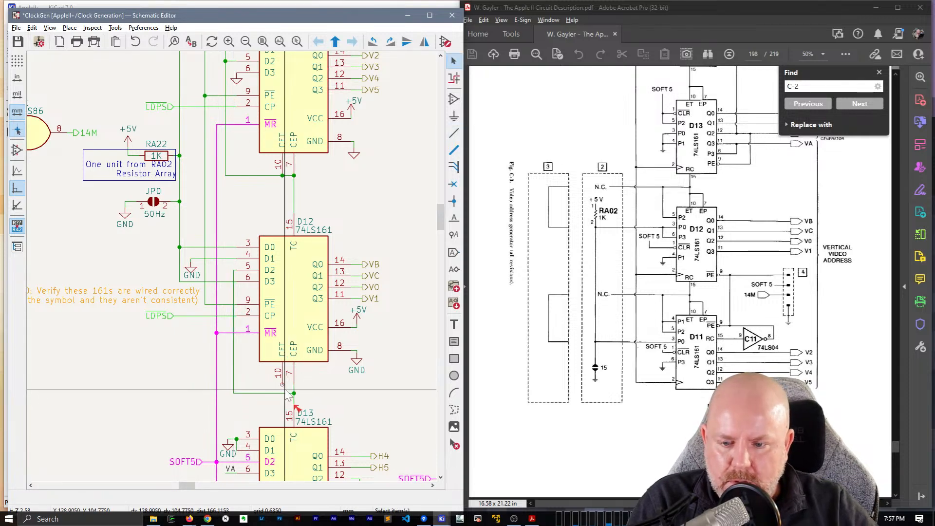
{"action": "key", "text": "w"}
{"action": "key", "text": "Escape"}
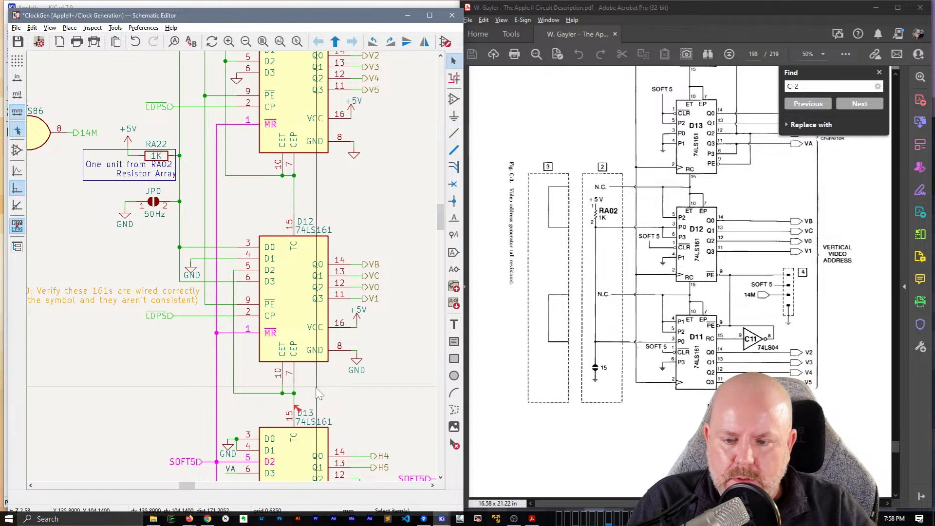
- Move the horizontal wire joining D11's CET and CEP pins slightly farther below the chip
{"action": "middle_click_drag", "start_coordinate": [357, 198], "coordinate": [389, 230]}
{"action": "key", "text": "Escape"}
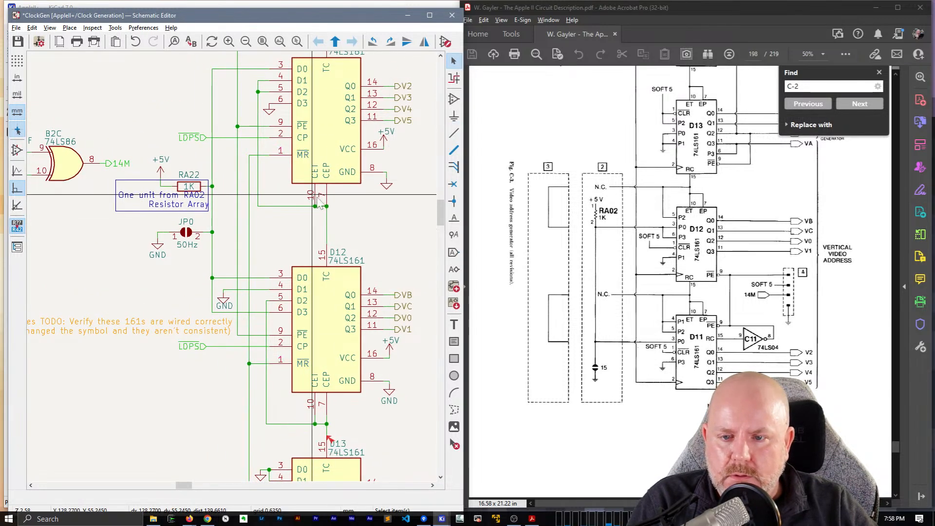
{"action": "left_click_drag", "start_coordinate": [322, 207], "coordinate": [326, 220]}
{"action": "left_click", "coordinate": [388, 239]}
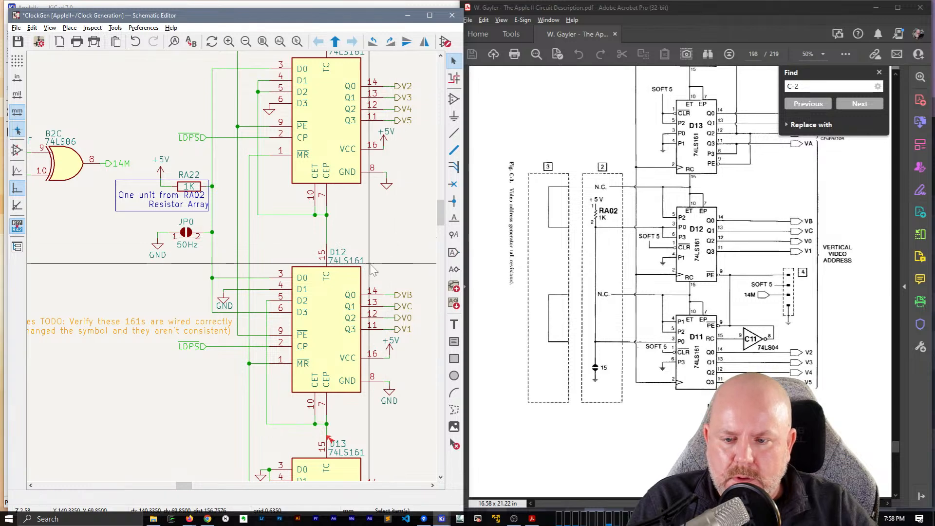
- Compare D11's D1, D2, CET and CEP connections with the D11 counter in Fig. C-3
{"action": "middle_click_drag", "start_coordinate": [352, 222], "coordinate": [322, 342]}
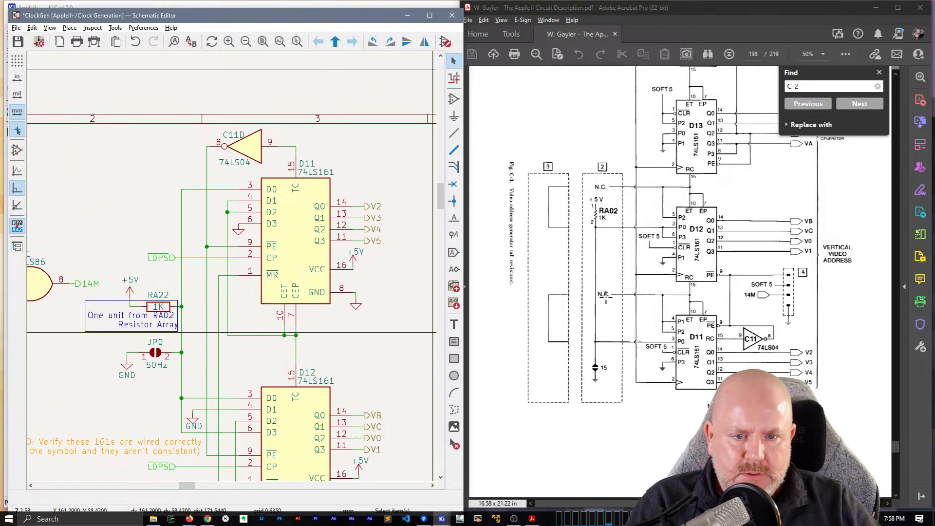
{"action": "scroll", "coordinate": [682, 283], "scroll_direction": "down", "scroll_amount": 1}
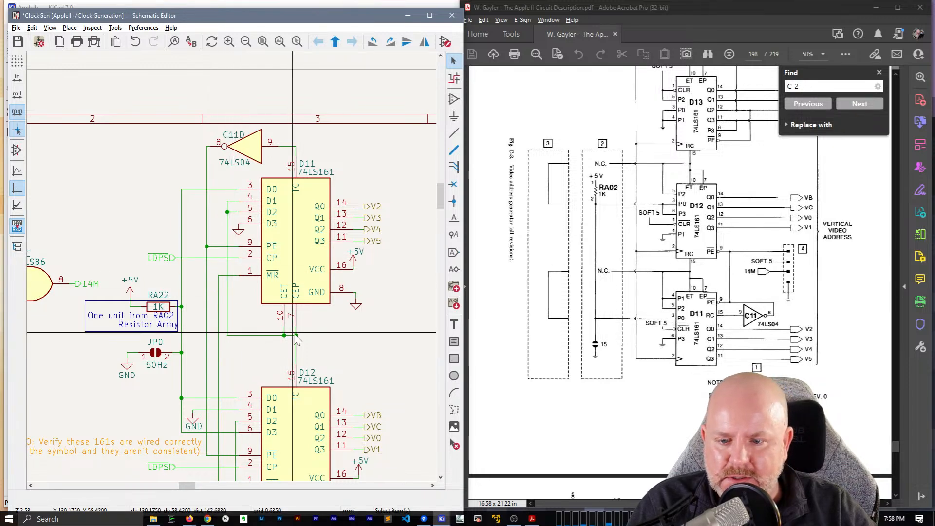
{"action": "left_click", "coordinate": [262, 336]}
{"action": "middle_click_drag", "start_coordinate": [186, 223], "coordinate": [246, 212]}
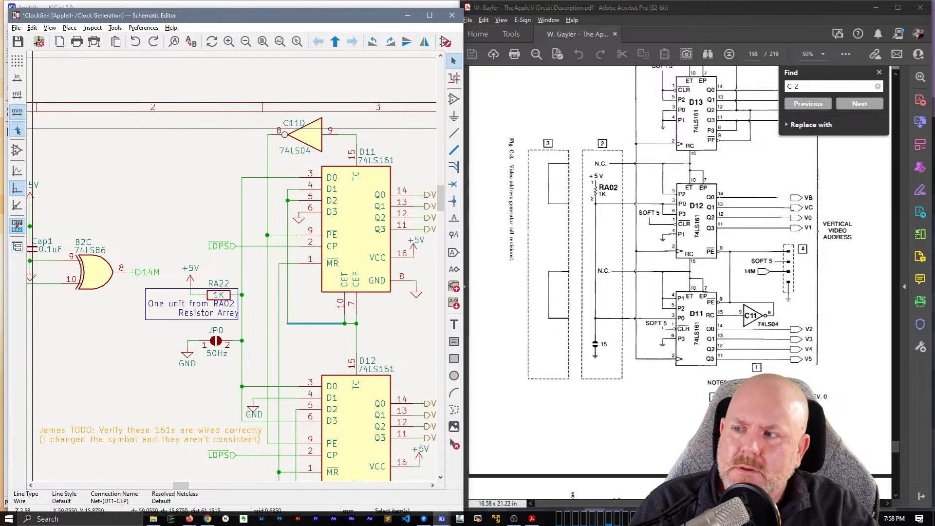
- Check the network connection by pinging 8.8.8.8 from a Command Prompt, and exit the prompt
{"action": "key", "text": "super"}
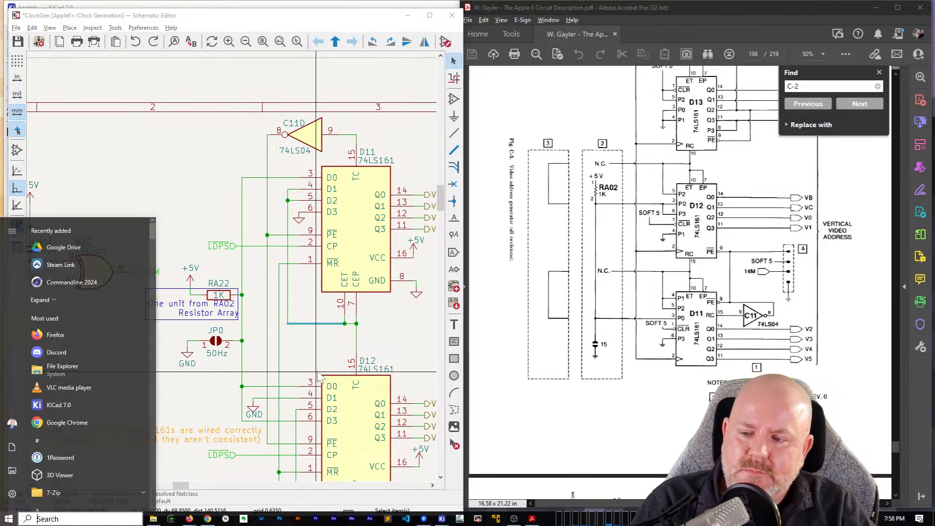
{"action": "type", "text": "cmd"}
{"action": "key", "text": "Return"}
{"action": "type", "text": "pin"}
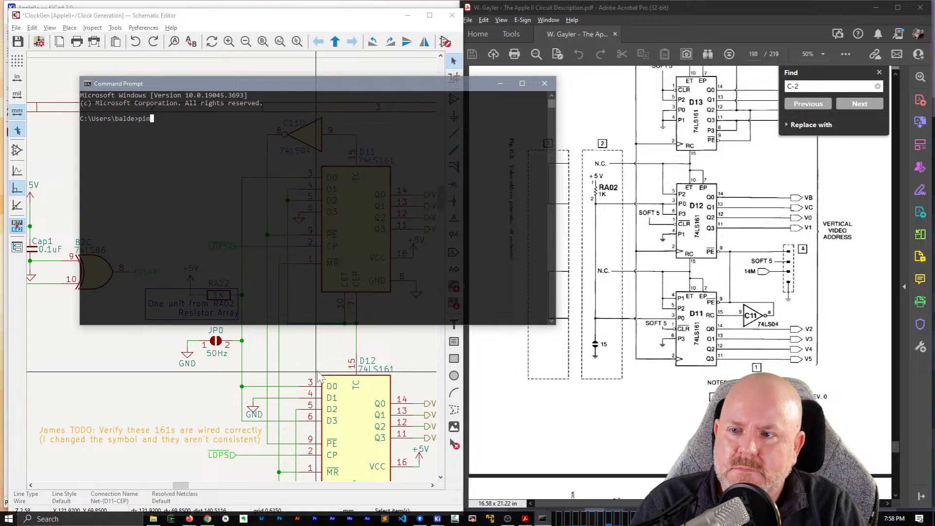
{"action": "type", "text": "g 8.8.8.8"}
{"action": "key", "text": "Return"}
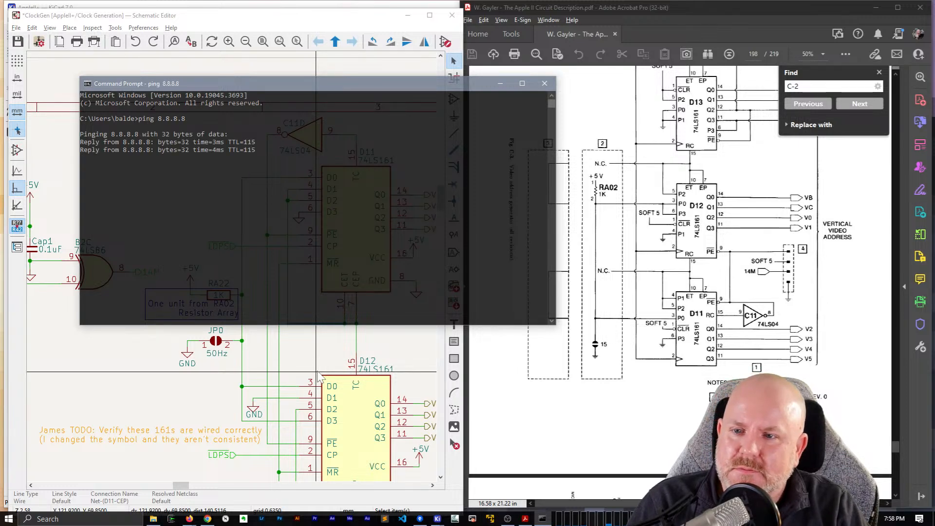
{"action": "key", "text": "ctrl+c"}
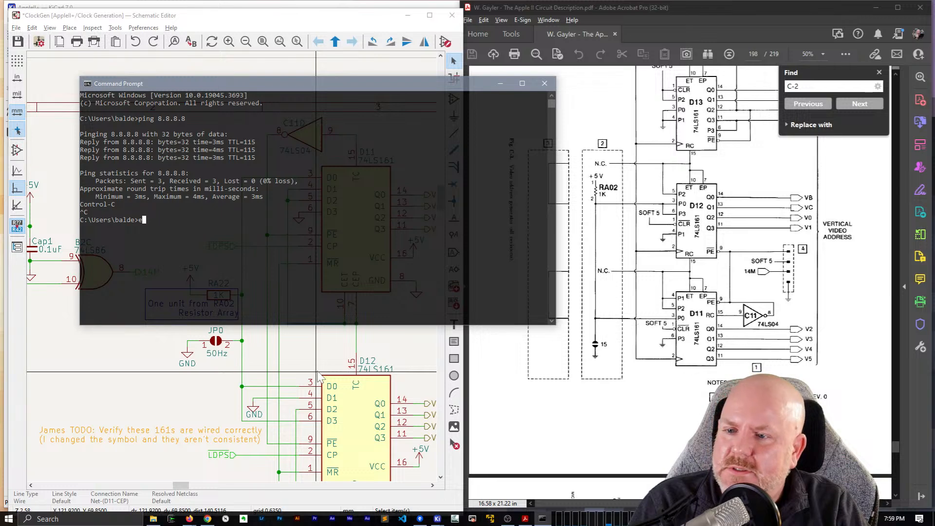
{"action": "type", "text": "exit"}
{"action": "key", "text": "Return"}
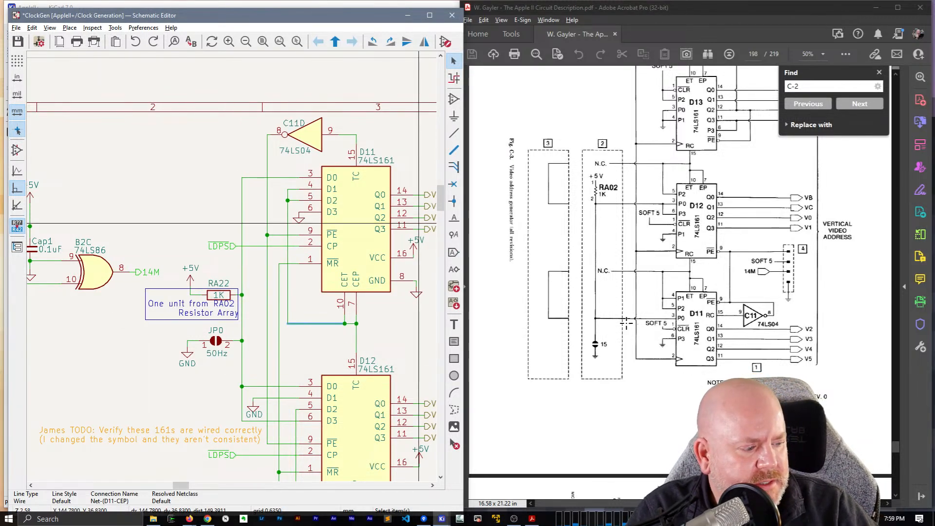
- Check the rest of D11's wiring against Fig. C-3 and save the Clock Generation schematic
{"action": "scroll", "coordinate": [628, 330], "scroll_direction": "down", "scroll_amount": 1}
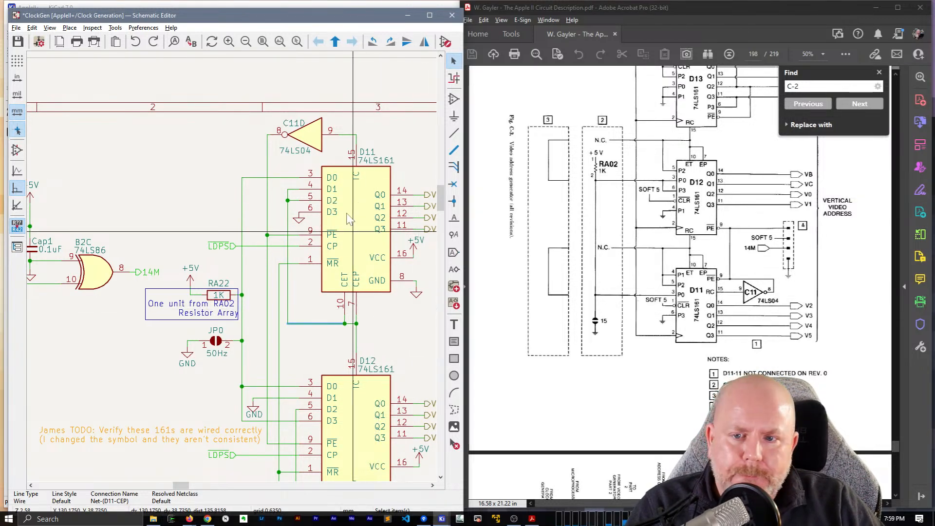
{"action": "middle_click_drag", "start_coordinate": [362, 267], "coordinate": [200, 272]}
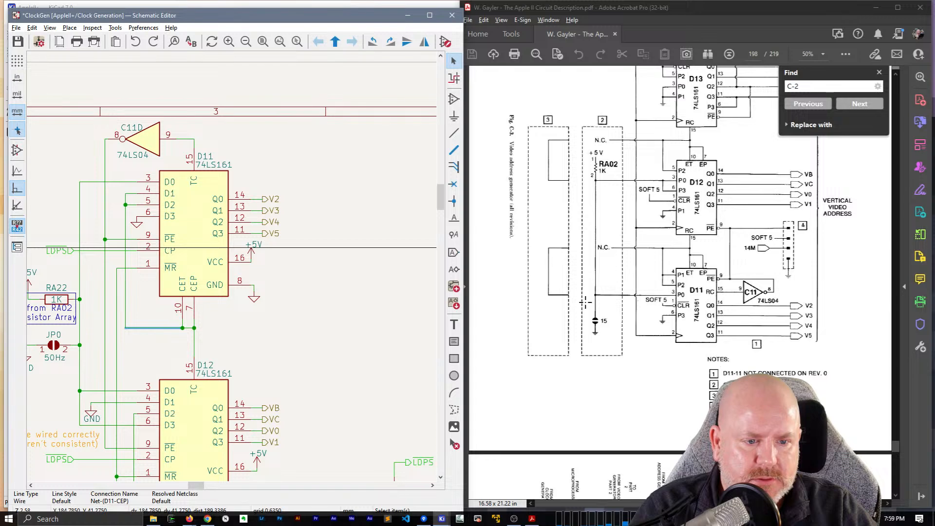
{"action": "middle_click_drag", "start_coordinate": [215, 272], "coordinate": [278, 285]}
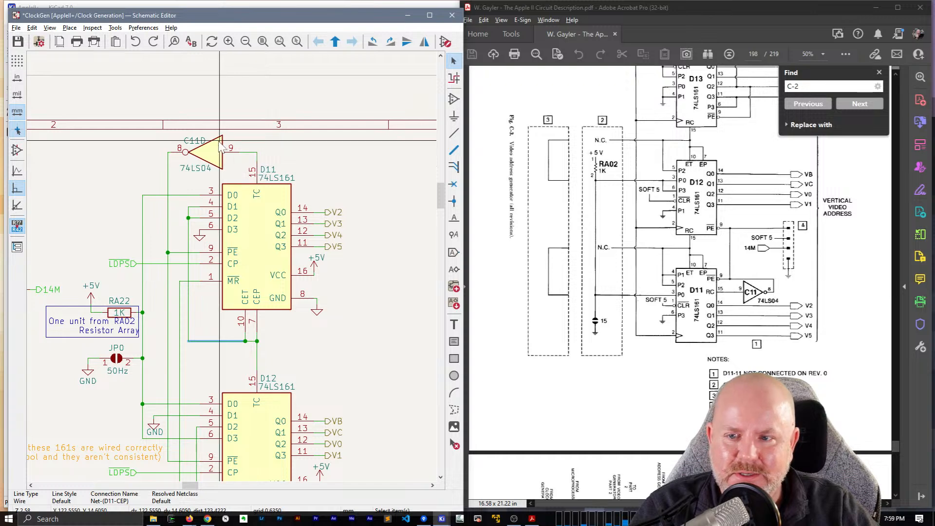
{"action": "scroll", "coordinate": [317, 254], "scroll_direction": "down", "scroll_amount": 5}
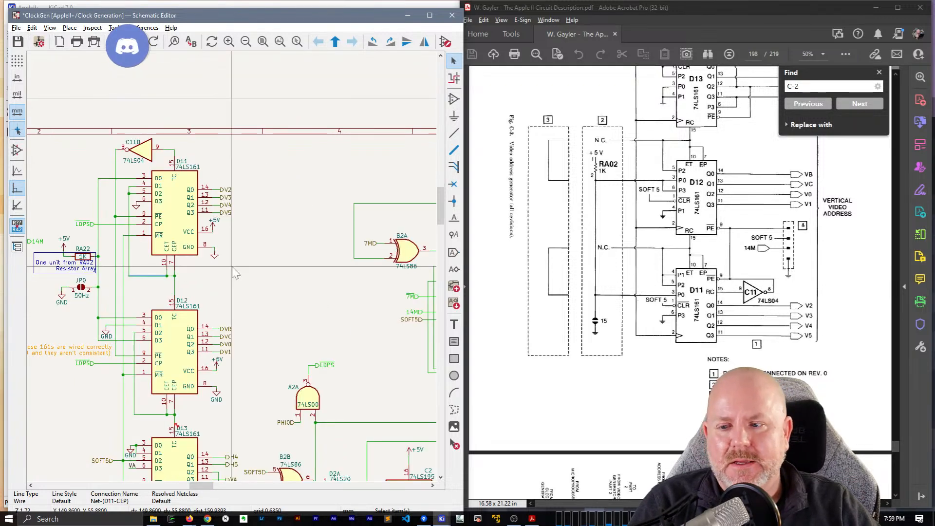
{"action": "key", "text": "ctrl+s"}
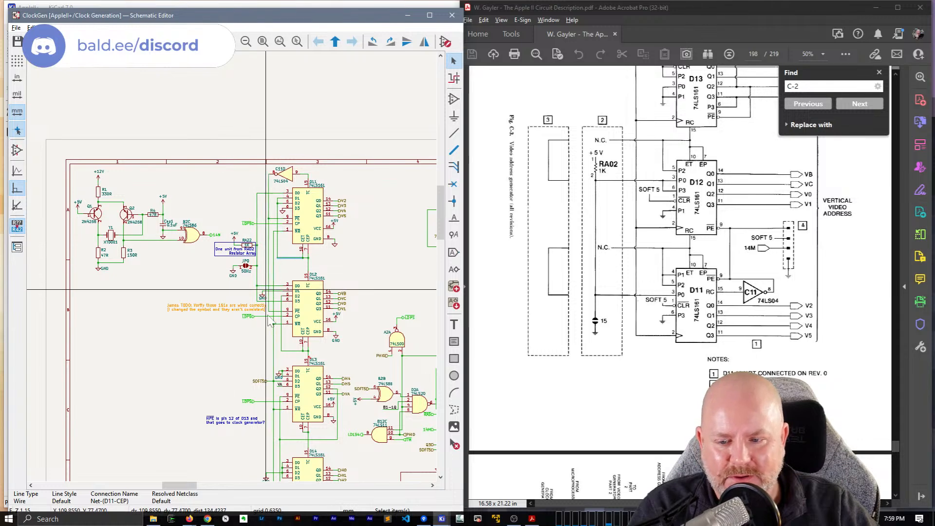
- Close the PDF search, maximize the Schematic Editor and rerun the electrical rules check
{"action": "left_click", "coordinate": [879, 72]}
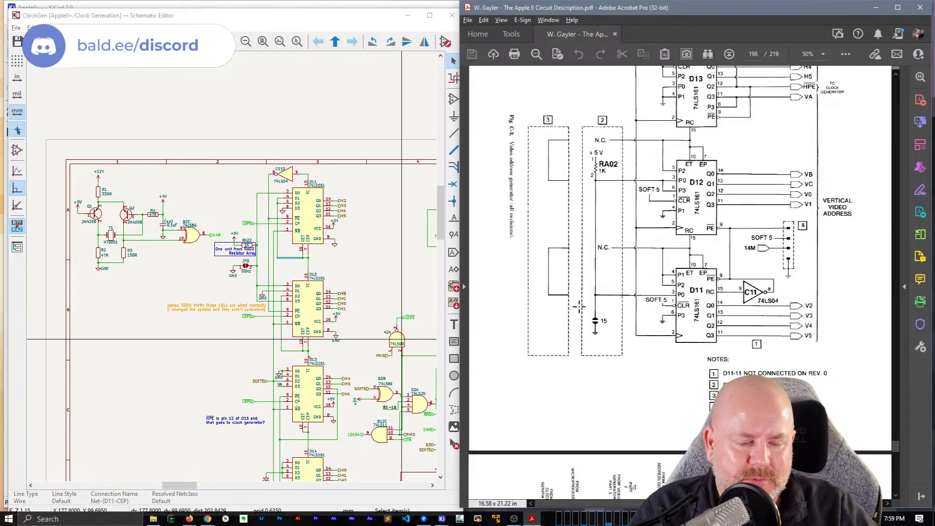
{"action": "double_click", "coordinate": [333, 18]}
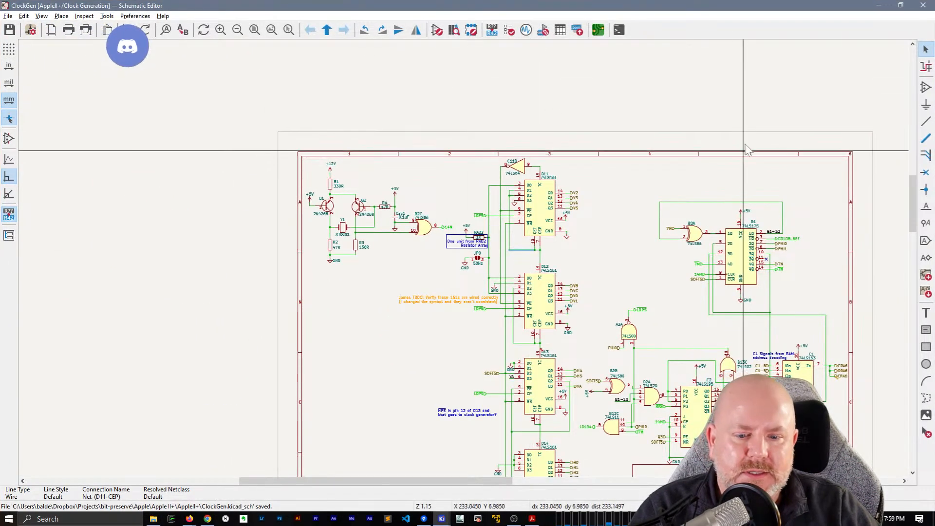
{"action": "left_click", "coordinate": [509, 30]}
{"action": "left_click", "coordinate": [849, 207]}
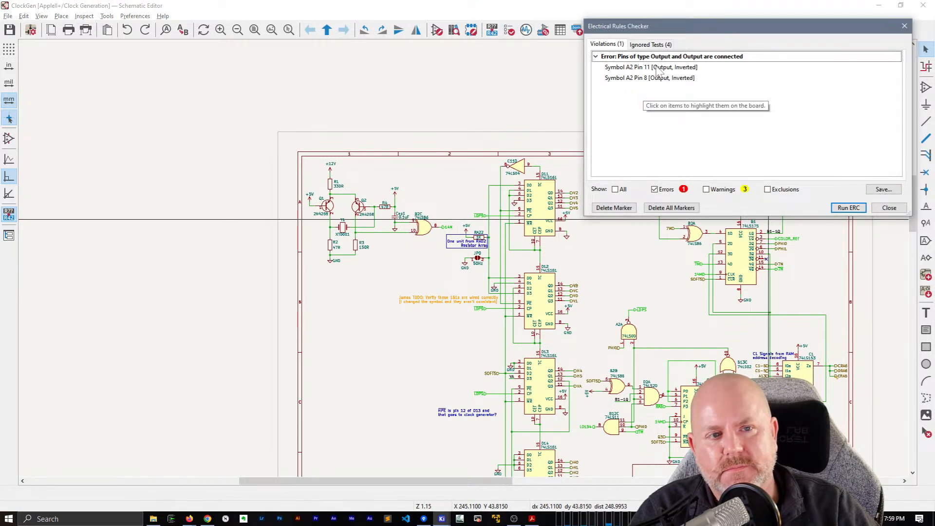
- Locate A2 pins 11 and 8 from the output-to-output violation on the Video Generation sheet
{"action": "left_click", "coordinate": [658, 67]}
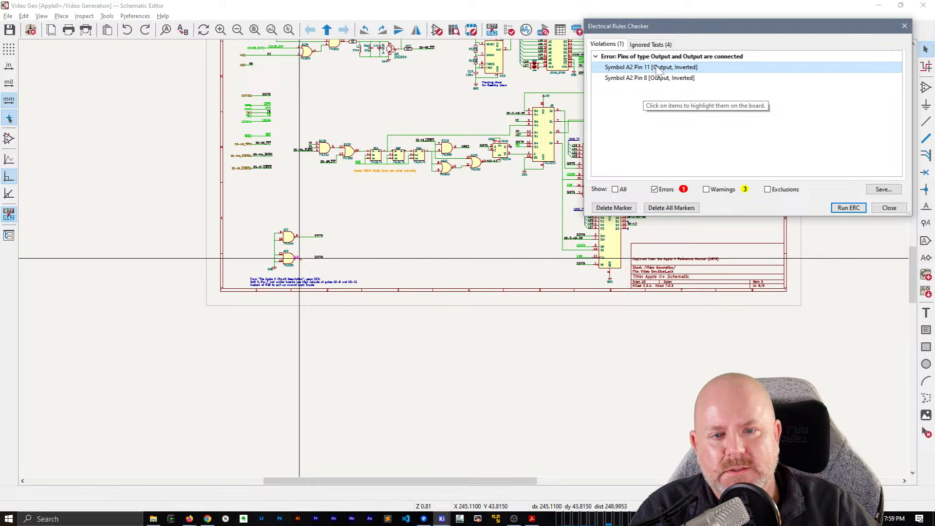
{"action": "left_click", "coordinate": [661, 78]}
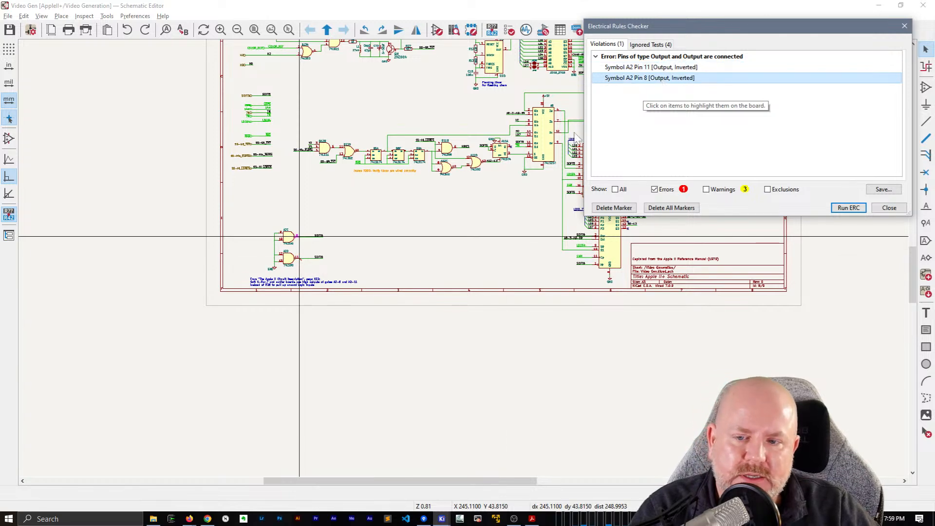
{"action": "scroll", "coordinate": [312, 240], "scroll_direction": "up", "scroll_amount": 6}
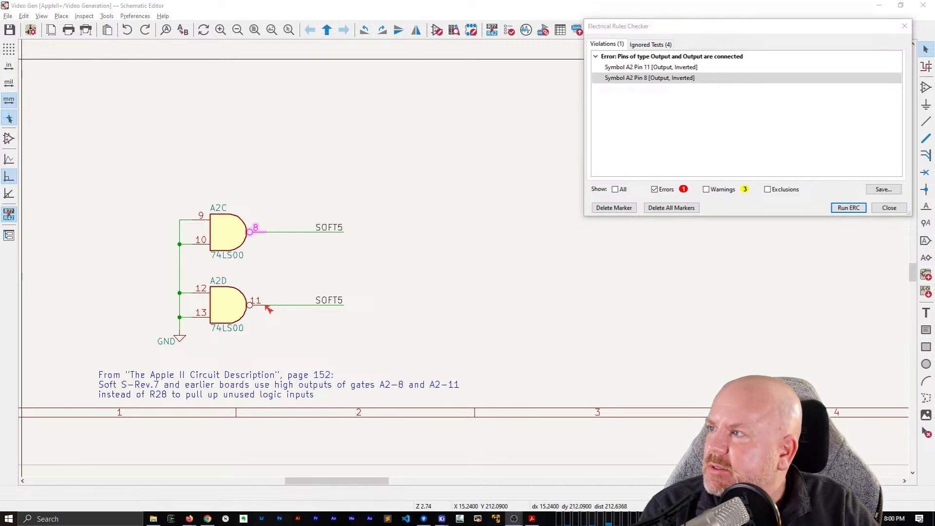
- Enlarge the streaming software's Stats window to review the frame and bitrate figures, and close it
{"action": "left_click_drag", "start_coordinate": [147, 525], "coordinate": [348, 157]}
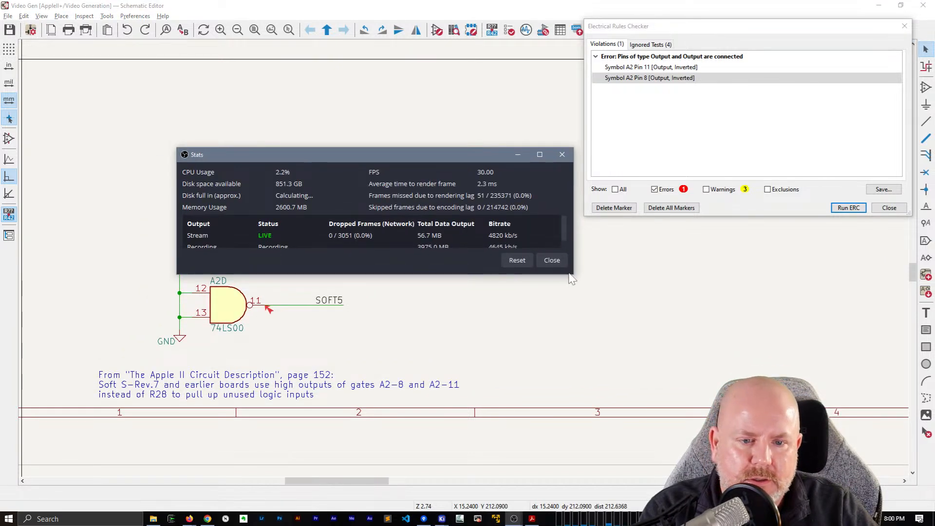
{"action": "left_click_drag", "start_coordinate": [574, 276], "coordinate": [668, 356]}
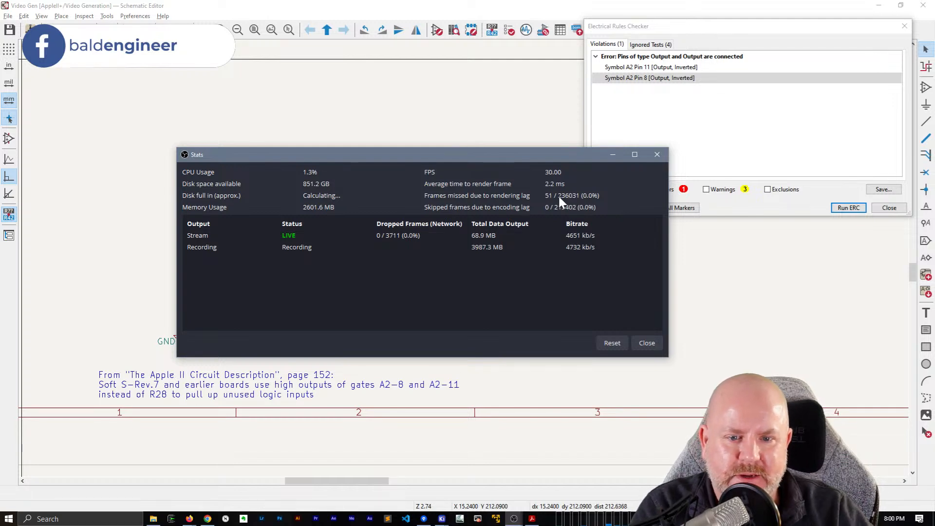
{"action": "left_click", "coordinate": [647, 344]}
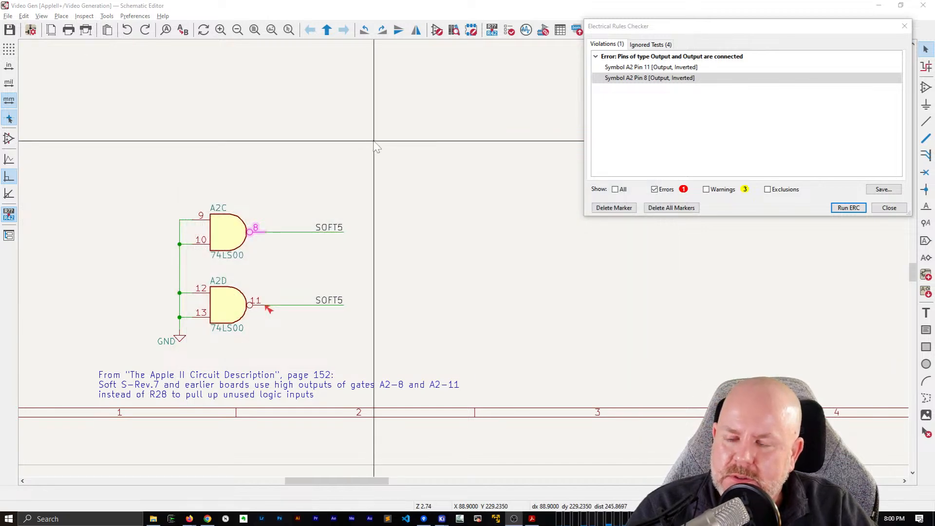
- Examine the A2C and A2D gates driving SOFT5 alongside the circuit description PDF
{"action": "scroll", "coordinate": [465, 261], "scroll_direction": "down", "scroll_amount": 2}
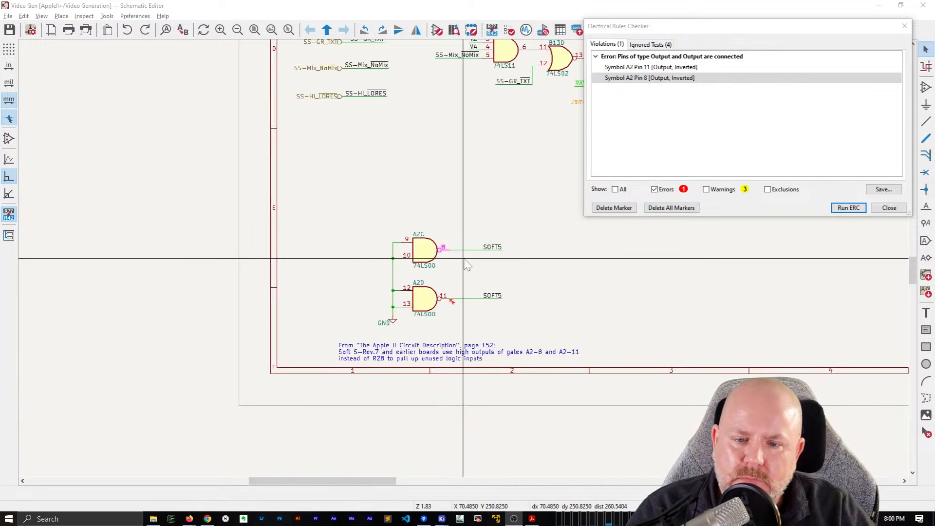
{"action": "middle_click_drag", "start_coordinate": [486, 277], "coordinate": [403, 272]}
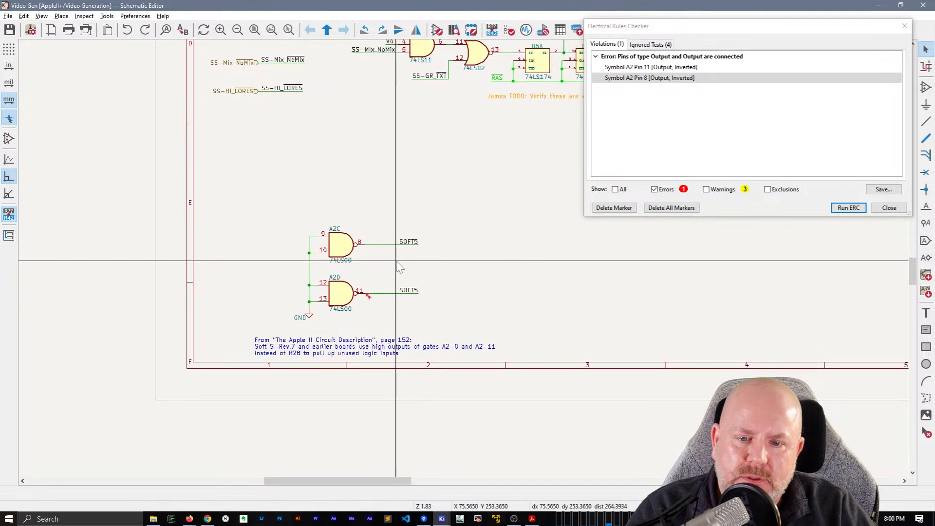
{"action": "left_click", "coordinate": [534, 520]}
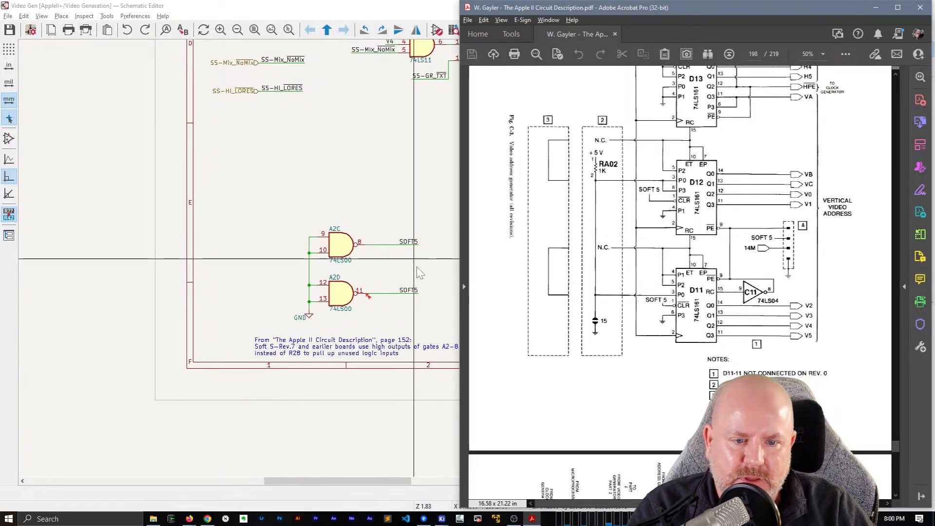
{"action": "left_click", "coordinate": [350, 261]}
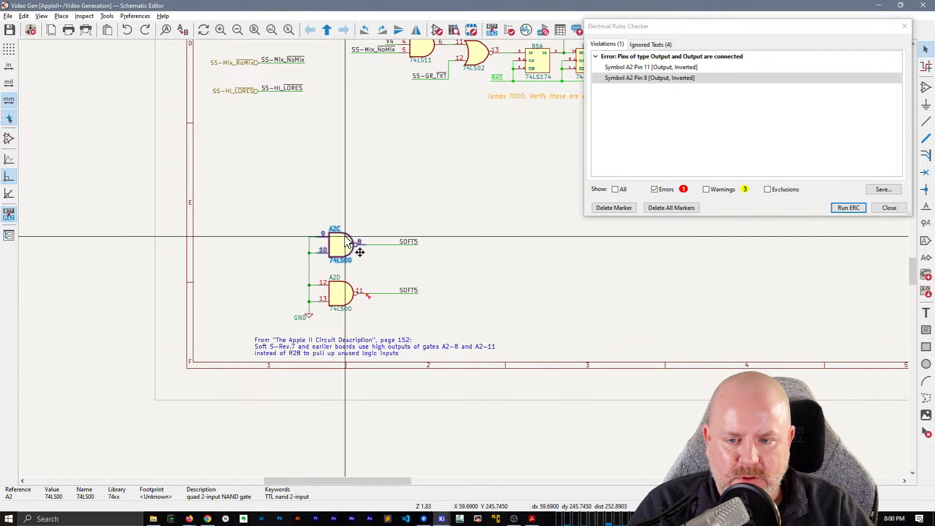
{"action": "left_click", "coordinate": [418, 276]}
- Enlarge the circuit description PDF, look over the Fig. C-3 notes and the Fig. C-2 clock generator, and minimize it
{"action": "left_click", "coordinate": [532, 518]}
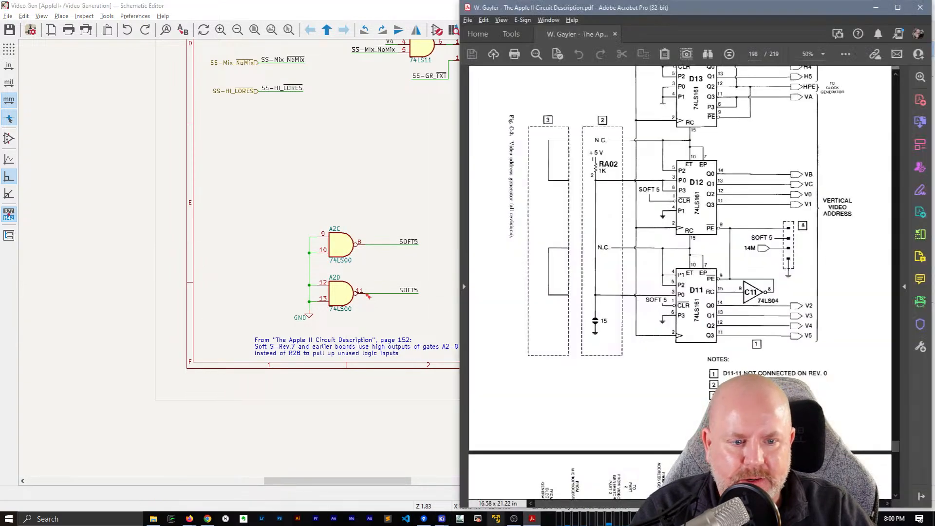
{"action": "double_click", "coordinate": [745, 9]}
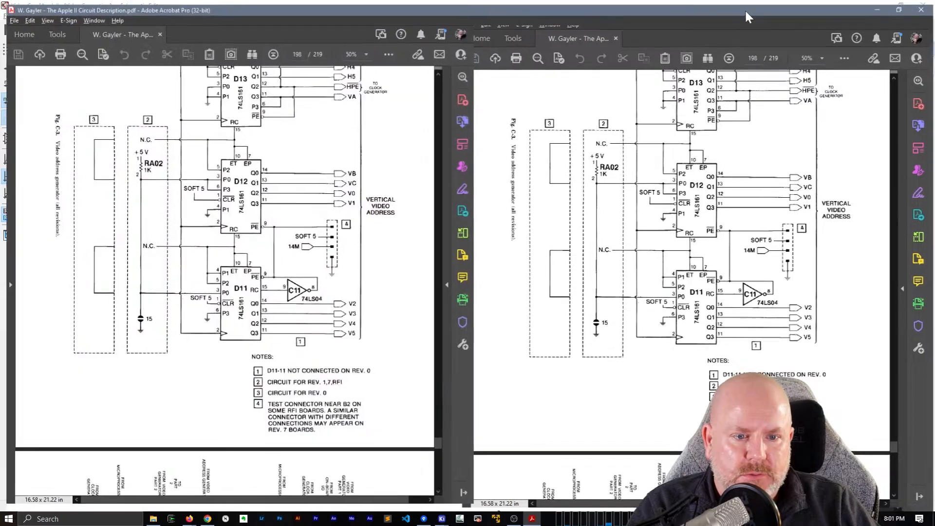
{"action": "scroll", "coordinate": [361, 379], "scroll_direction": "down", "scroll_amount": 5}
{"action": "scroll", "coordinate": [361, 378], "scroll_direction": "up", "scroll_amount": 15}
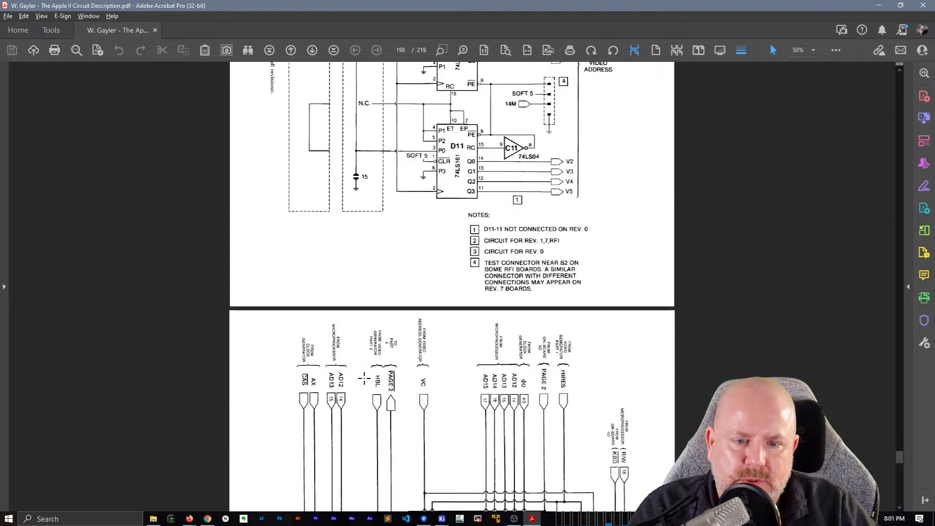
{"action": "scroll", "coordinate": [380, 374], "scroll_direction": "up", "scroll_amount": 5}
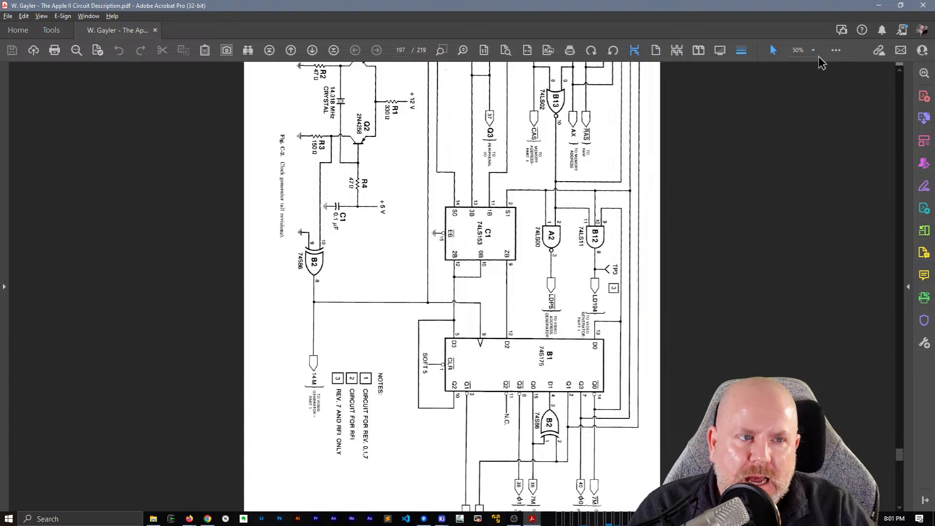
{"action": "left_click", "coordinate": [879, 6]}
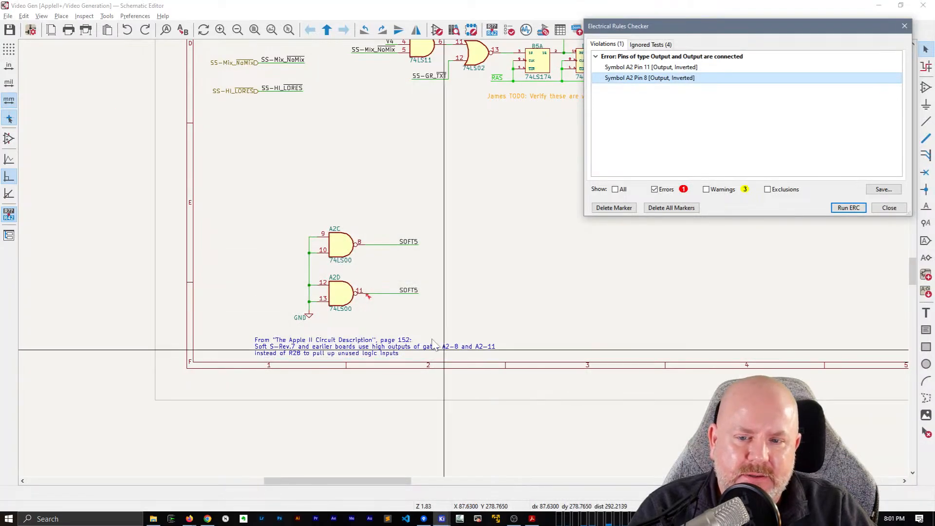
{"action": "scroll", "coordinate": [433, 339], "scroll_direction": "up", "scroll_amount": 3}
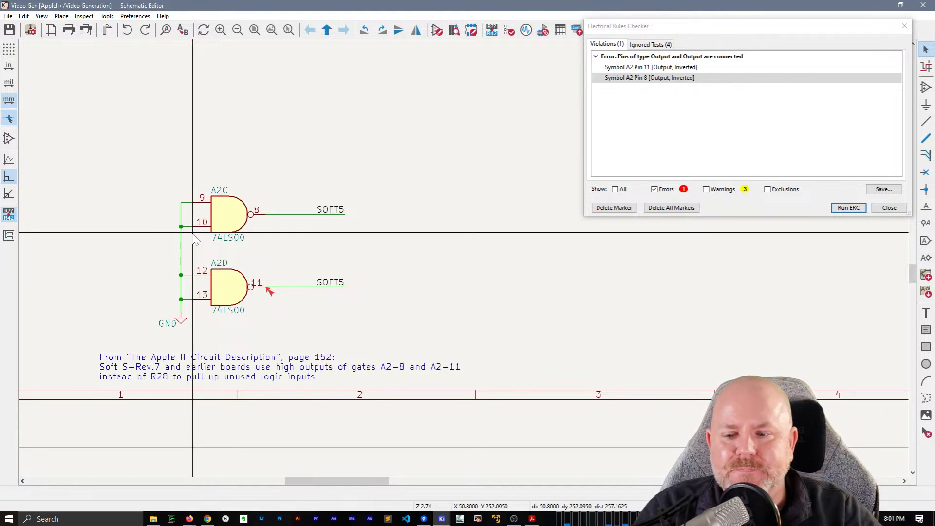
{"action": "left_click", "coordinate": [215, 365]}
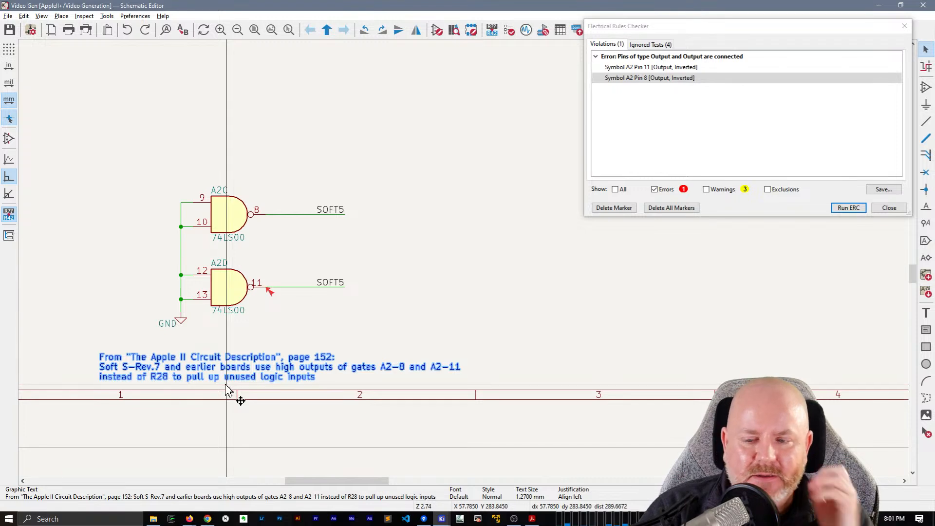
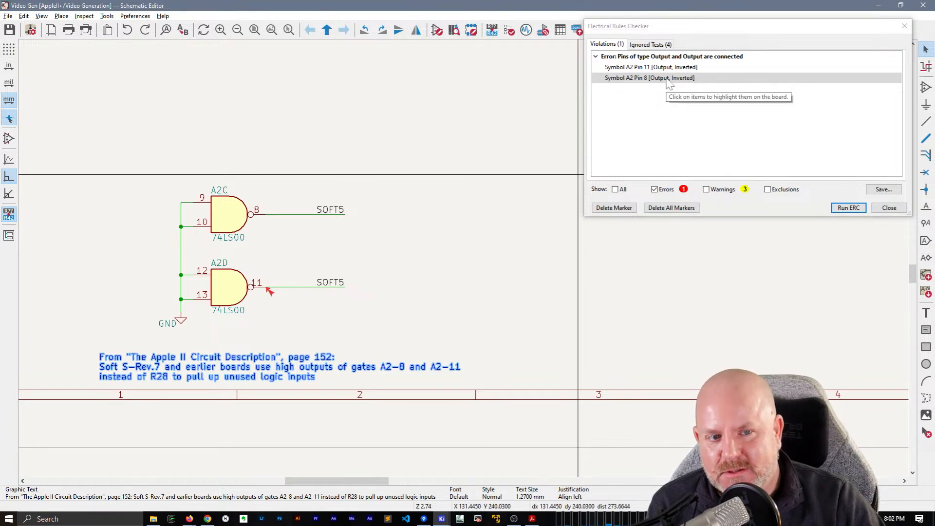
{"action": "left_click", "coordinate": [482, 258]}
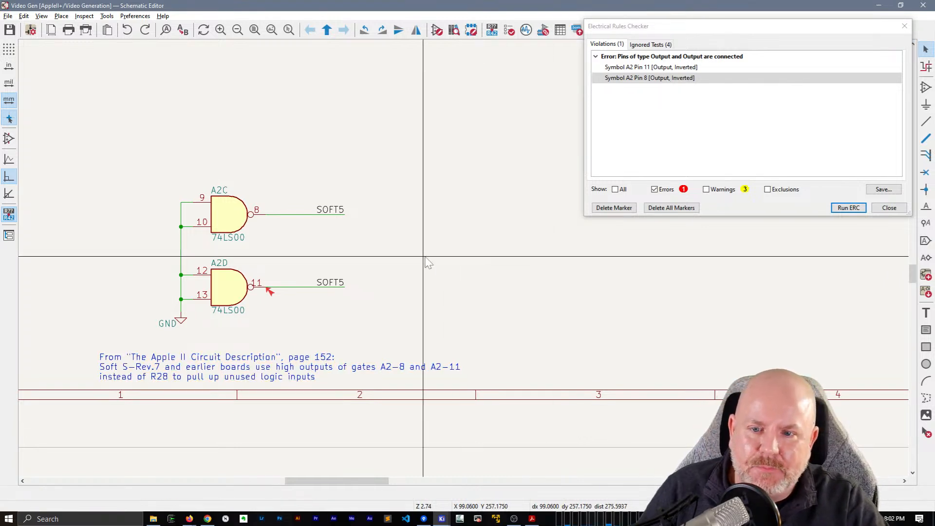
{"action": "left_click", "coordinate": [263, 374]}
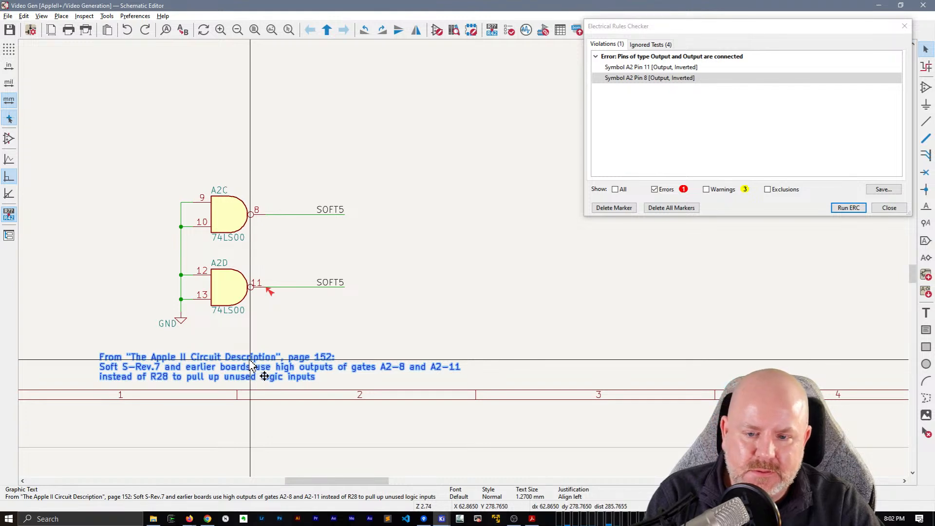
- Add a text note beside A2C and A2D reading "Ignoring DRC error about Output and Output on A2 8 and 11 because they will never go low."
{"action": "left_click", "coordinate": [422, 271]}
{"action": "key", "text": "t"}
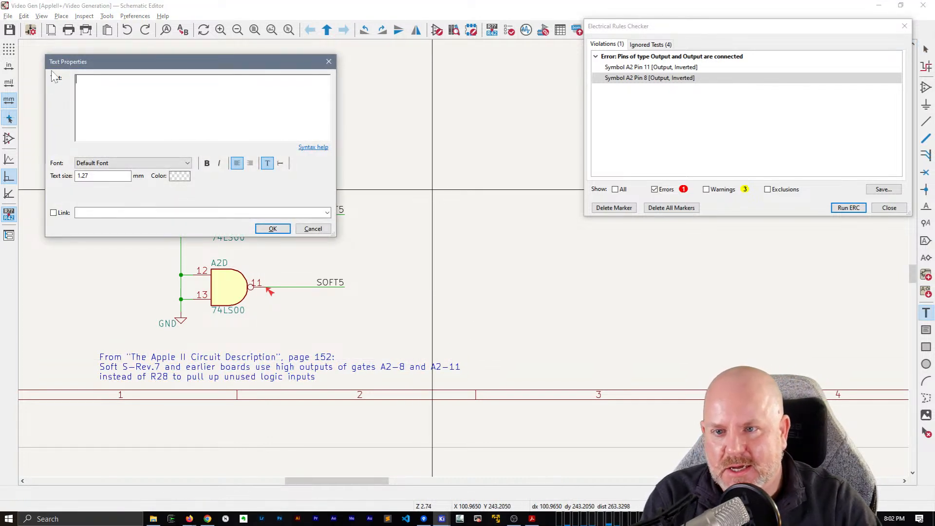
{"action": "left_click_drag", "start_coordinate": [135, 65], "coordinate": [581, 254]}
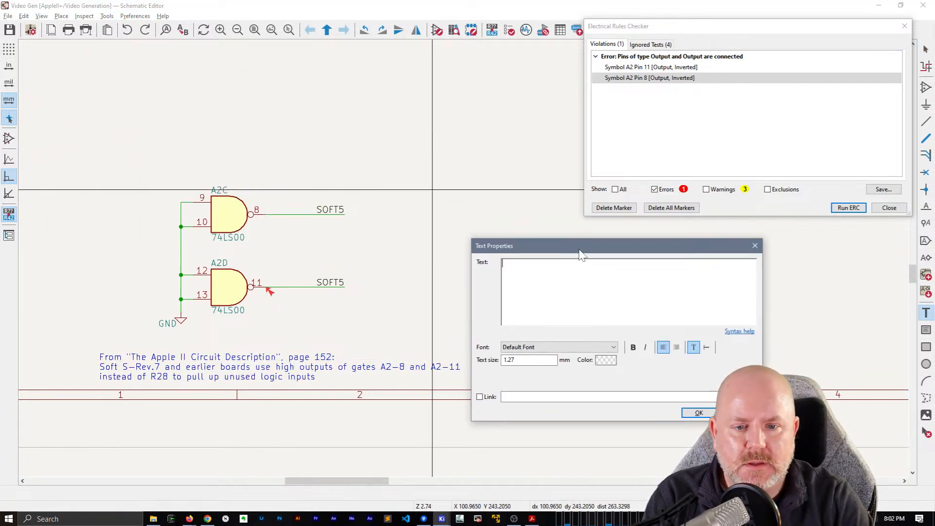
{"action": "type", "text": "Ignoring DRC error "}
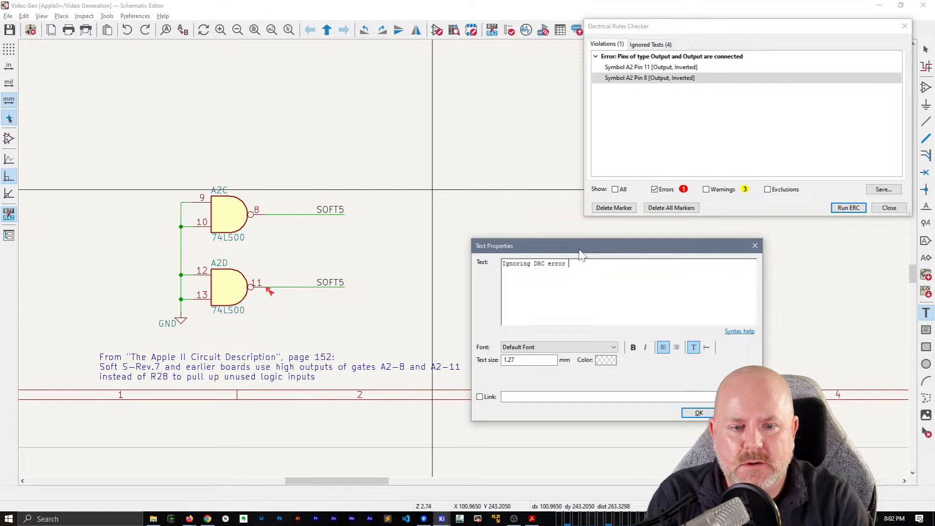
{"action": "type", "text": "about Output and Output"}
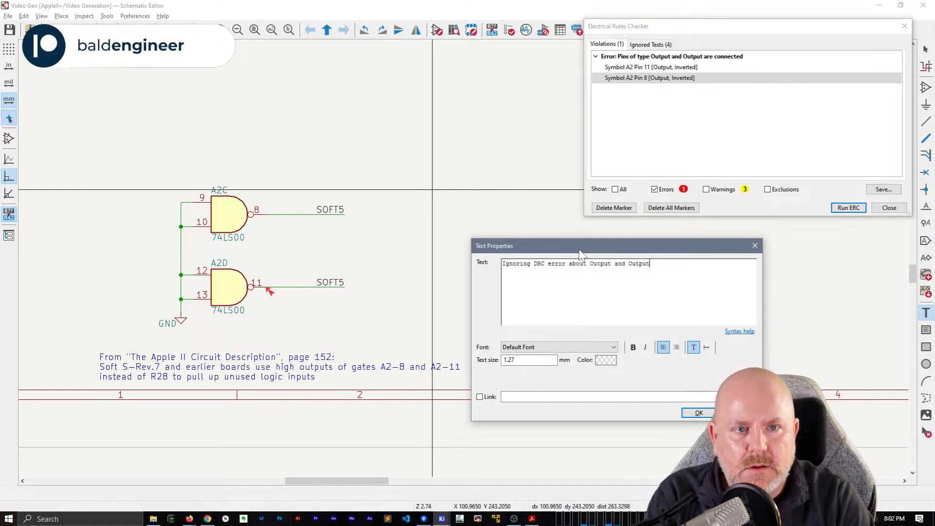
{"action": "type", "text": " be"}
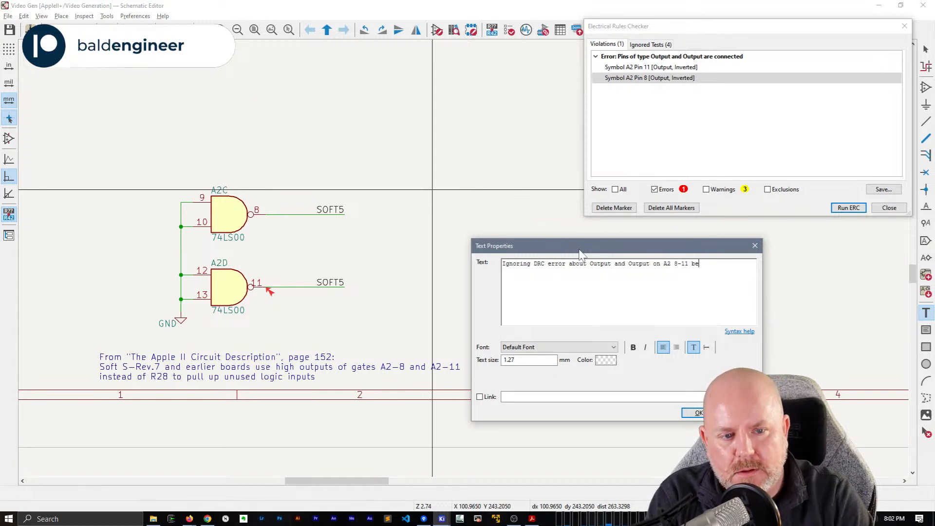
{"action": "type", "text": "c and 11 beca"}
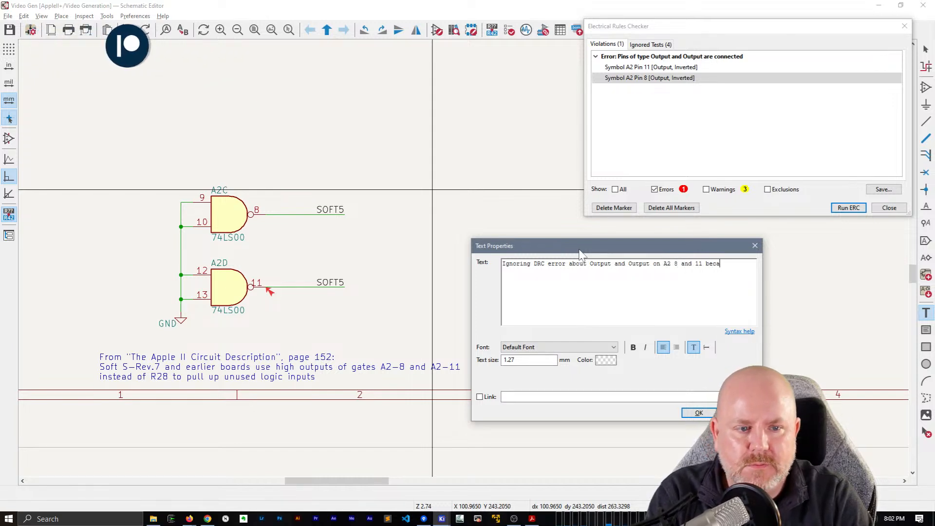
{"action": "type", "text": "use they will ne"}
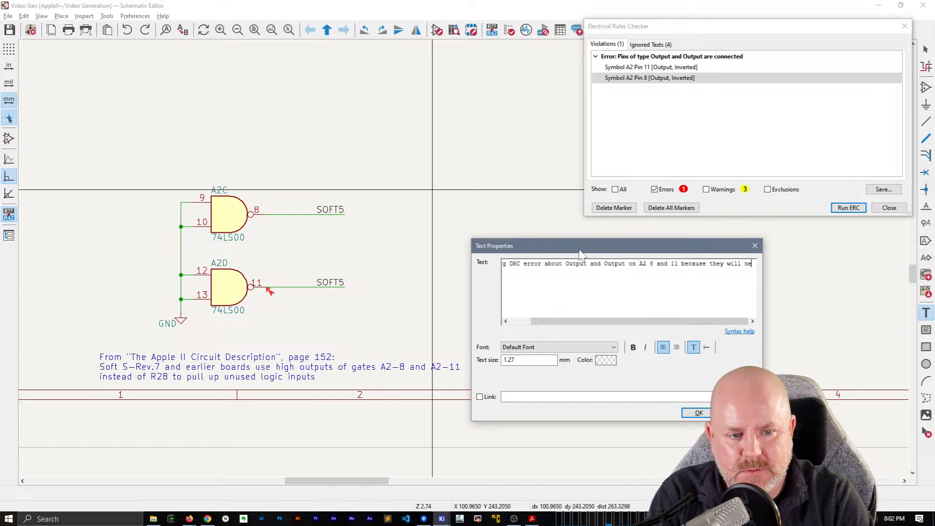
{"action": "type", "text": "ver go low."}
{"action": "left_click", "coordinate": [588, 263]}
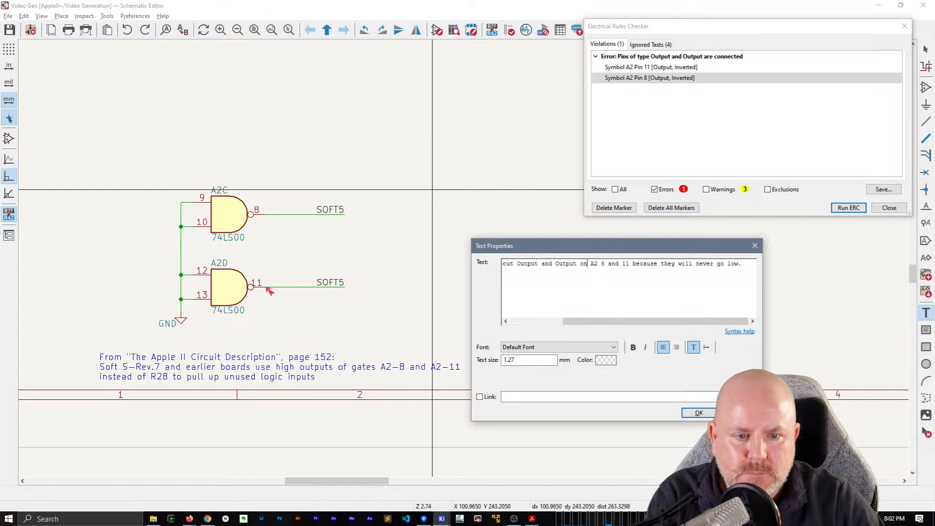
{"action": "key", "text": "Return"}
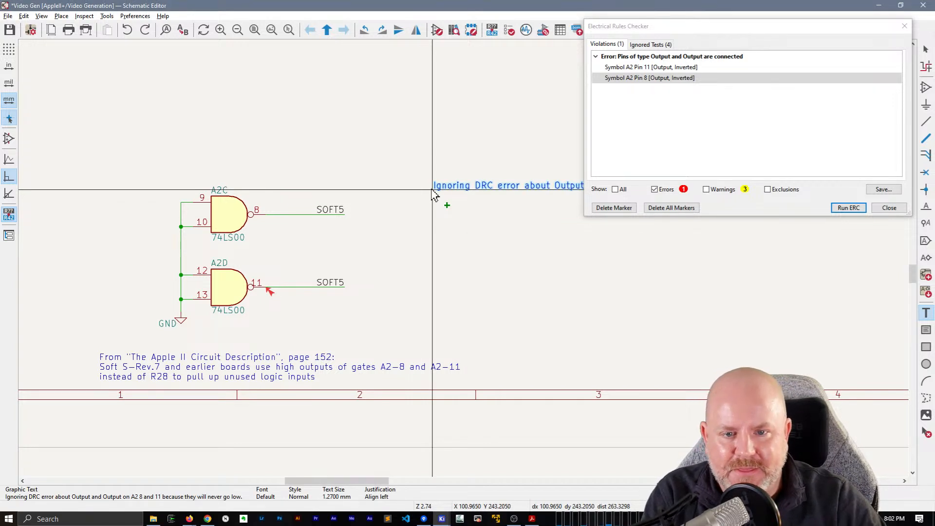
{"action": "left_click", "coordinate": [346, 239]}
{"action": "left_click", "coordinate": [367, 248]}
{"action": "key", "text": "Escape"}
- Split the DRC note into two lines before "on A2 8 and 11" and colour its text Orange 3
{"action": "double_click", "coordinate": [452, 246]}
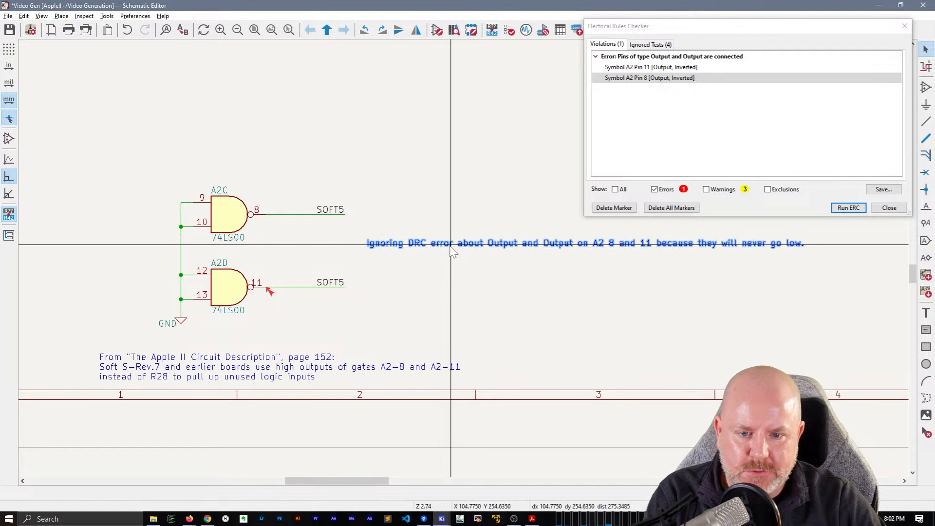
{"action": "left_click", "coordinate": [653, 264]}
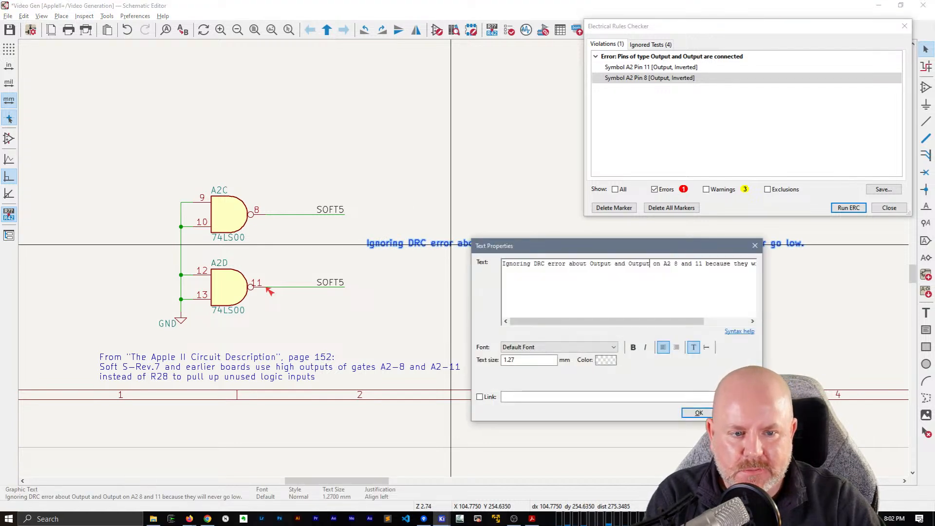
{"action": "key", "text": "Return"}
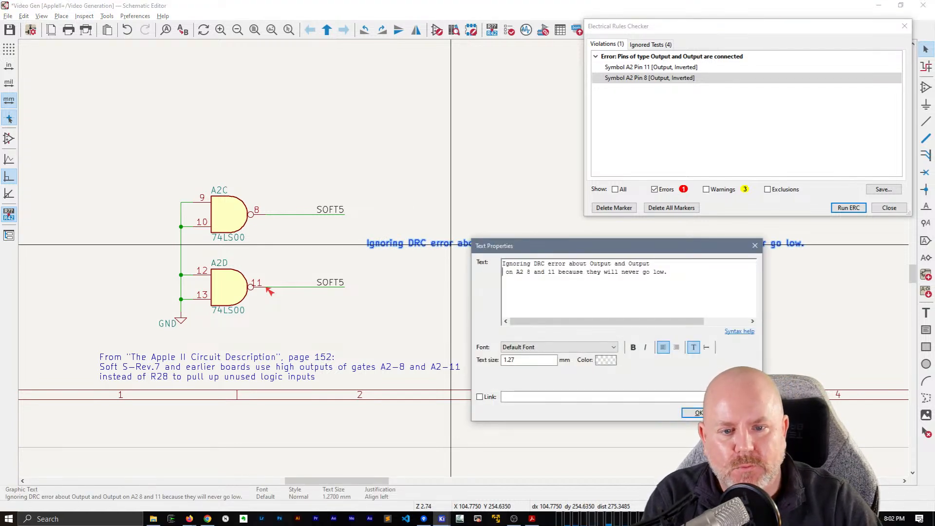
{"action": "key", "text": "Delete"}
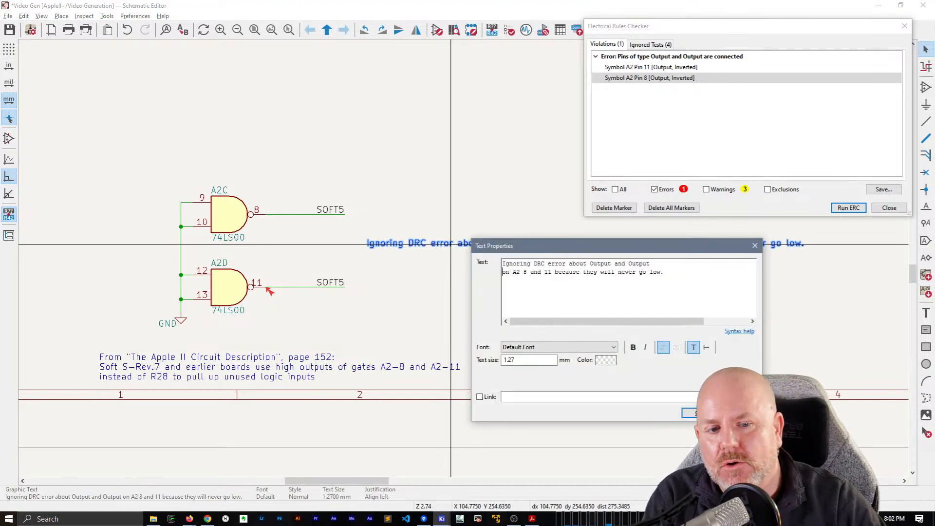
{"action": "left_click", "coordinate": [606, 361]}
{"action": "left_click", "coordinate": [643, 422]}
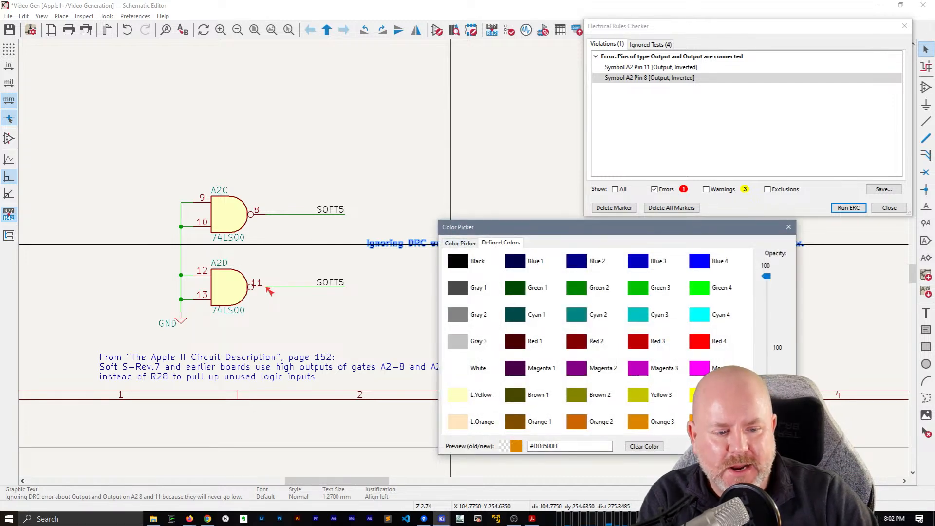
{"action": "left_click", "coordinate": [729, 446]}
{"action": "left_click", "coordinate": [700, 413]}
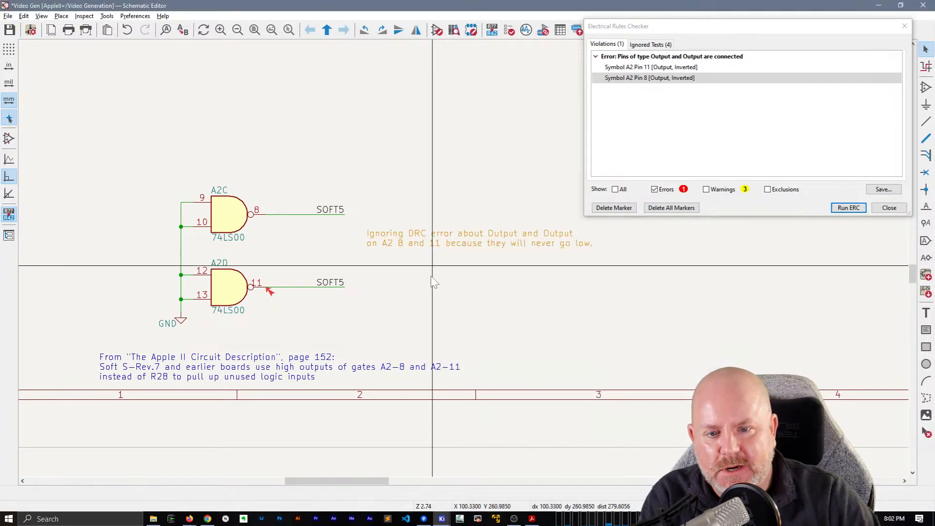
- Move the DRC note closer to the gates, between the two SOFT5 output wires
{"action": "left_click", "coordinate": [439, 242]}
{"action": "key", "text": "m"}
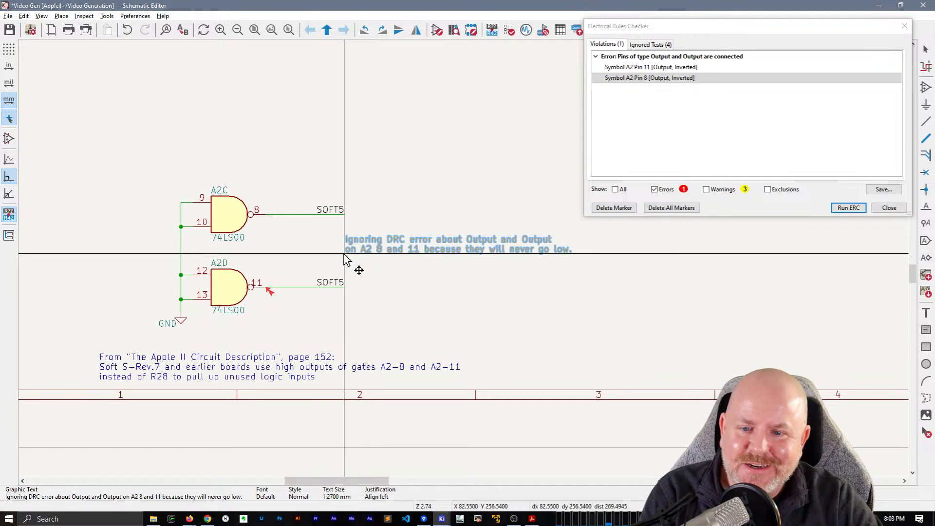
{"action": "left_click", "coordinate": [299, 251]}
- Set the text colour of the DRC note to Orange 1
{"action": "double_click", "coordinate": [347, 249]}
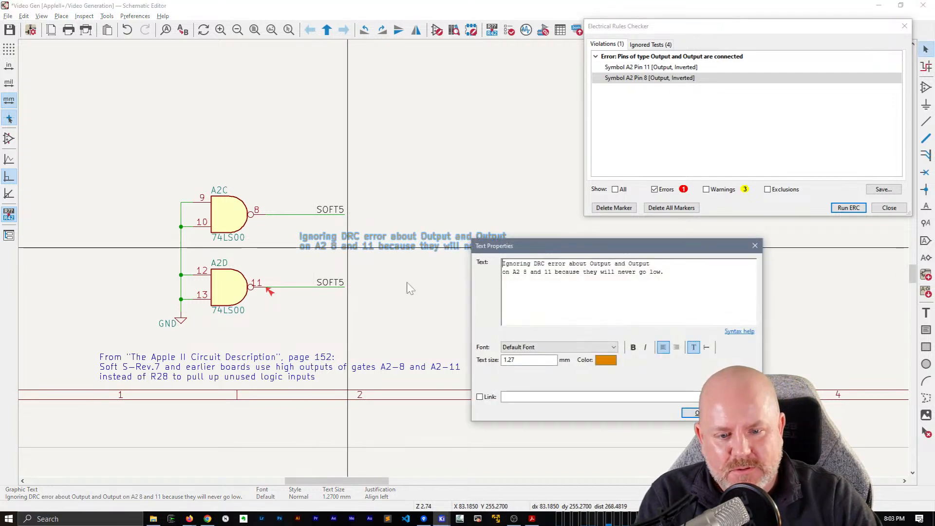
{"action": "left_click", "coordinate": [610, 365]}
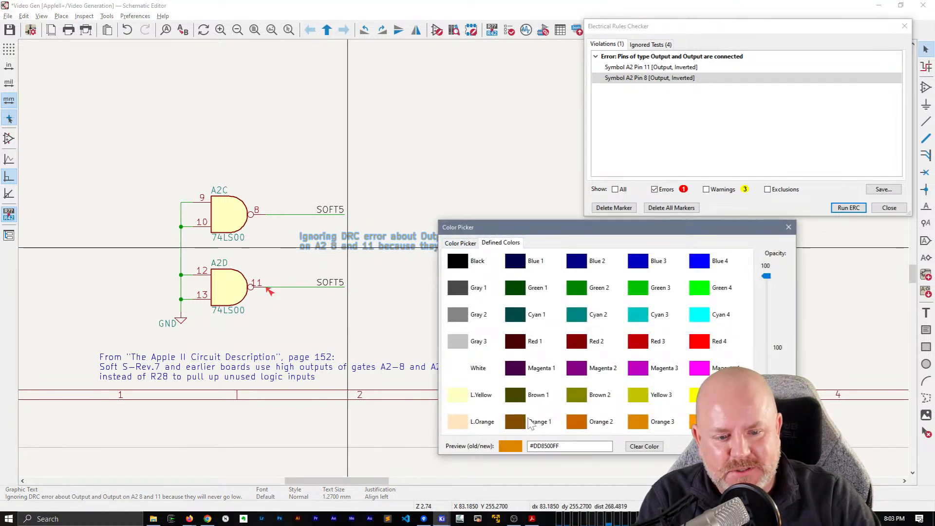
{"action": "left_click", "coordinate": [514, 420]}
{"action": "left_click", "coordinate": [734, 447]}
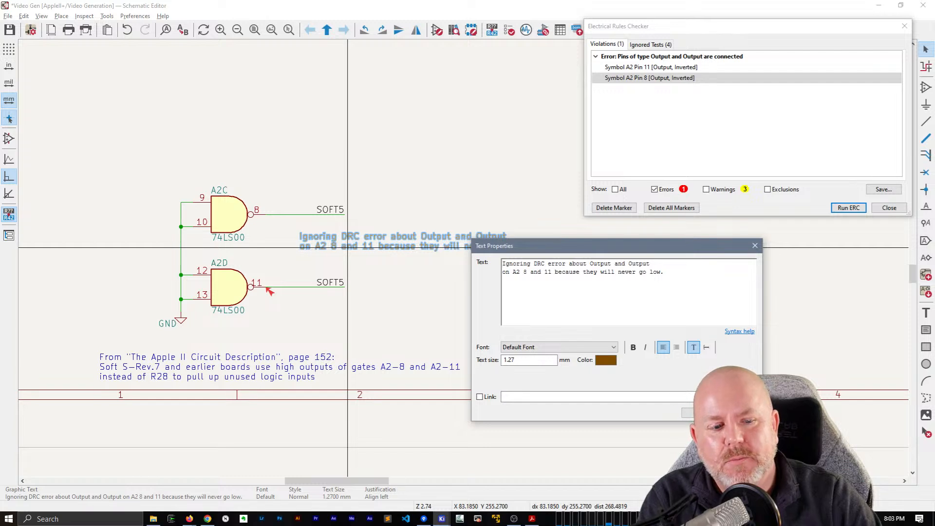
{"action": "left_click", "coordinate": [702, 412]}
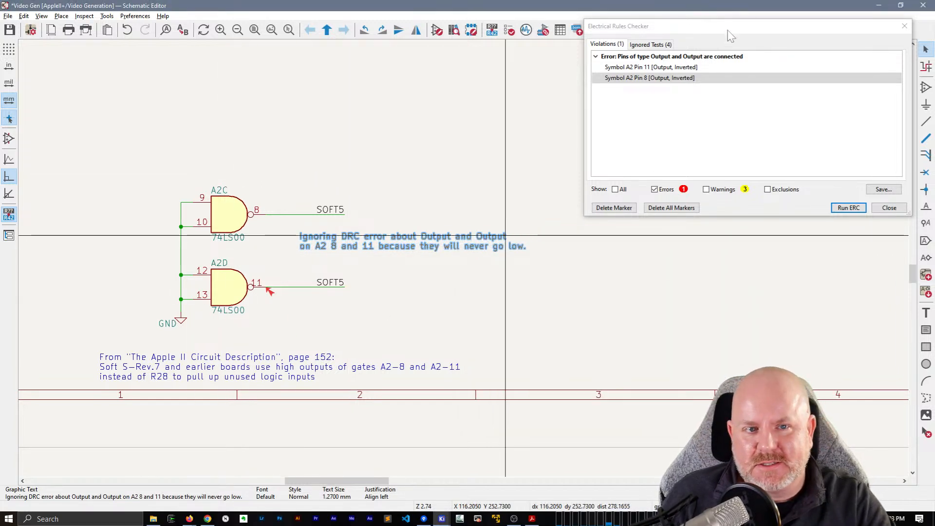
- Exclude the output-to-output violation between A2 pins 11 and 8 from the electrical rules check
{"action": "left_click", "coordinate": [651, 56]}
{"action": "right_click", "coordinate": [648, 58]}
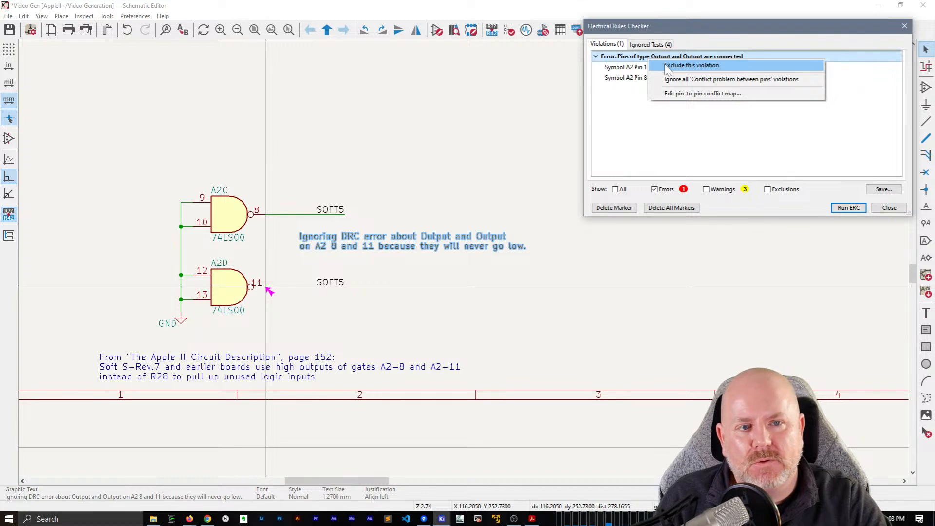
{"action": "left_click", "coordinate": [667, 66]}
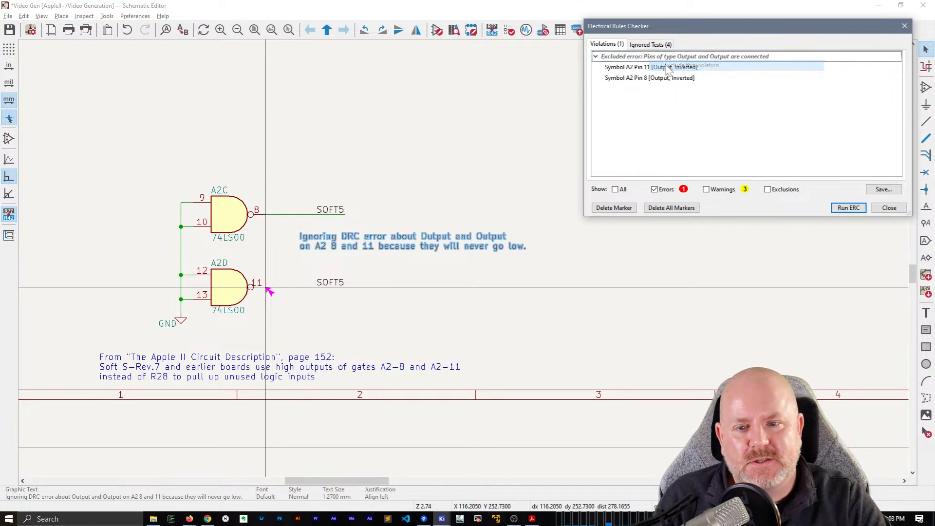
- Replace the word "Ignoring" with "Exclude" at the start of the DRC note
{"action": "double_click", "coordinate": [375, 235]}
{"action": "double_click", "coordinate": [516, 267]}
{"action": "type", "text": "E"}
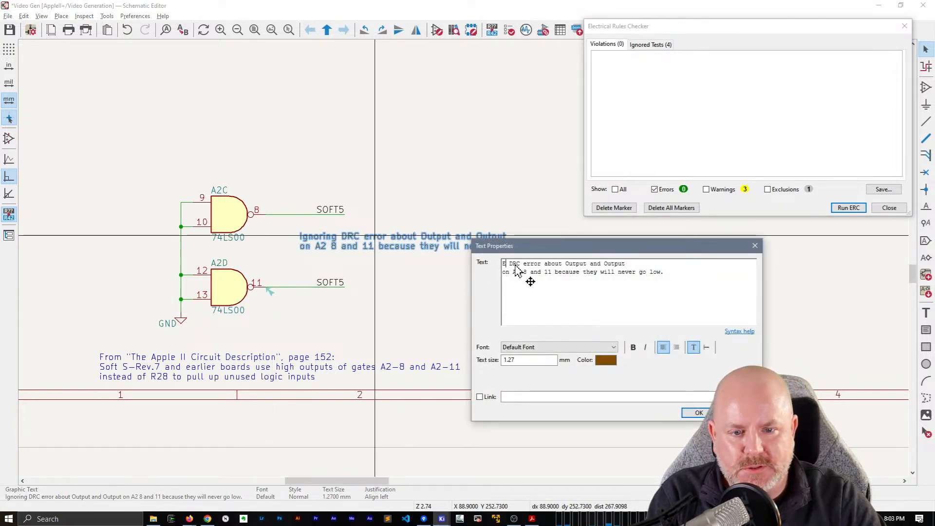
{"action": "type", "text": "xeclude"}
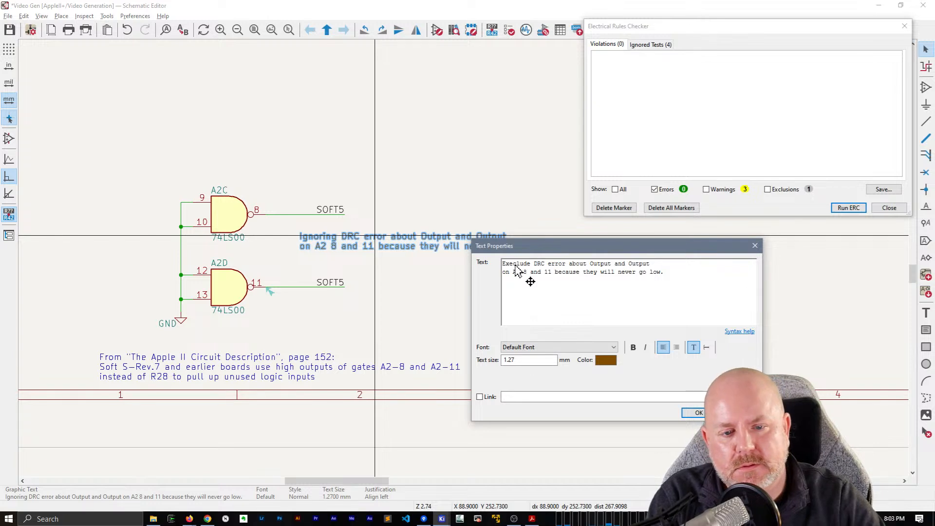
{"action": "key", "text": "BackSpace"}
{"action": "key", "text": "BackSpace"}
{"action": "key", "text": "BackSpace"}
{"action": "key", "text": "BackSpace"}
{"action": "key", "text": "BackSpace"}
{"action": "key", "text": "BackSpace"}
{"action": "type", "text": "clude"}
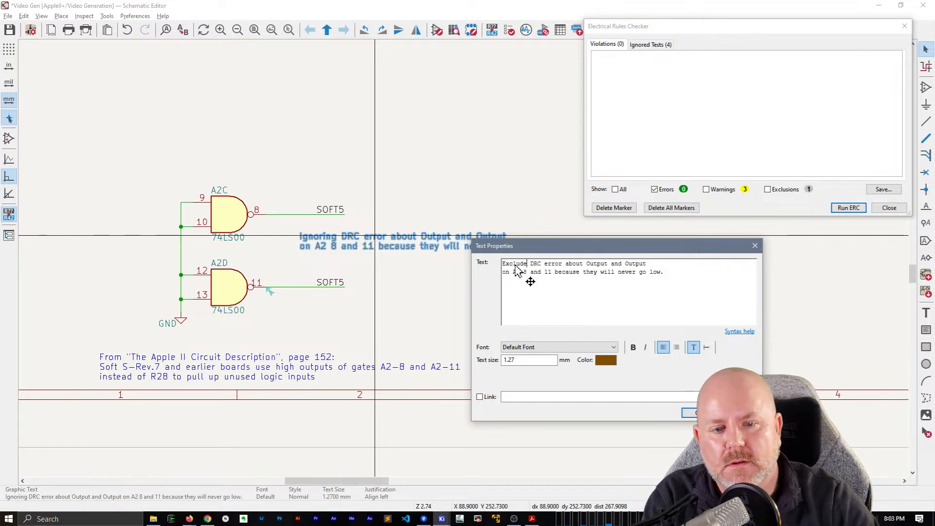
{"action": "left_click", "coordinate": [697, 413]}
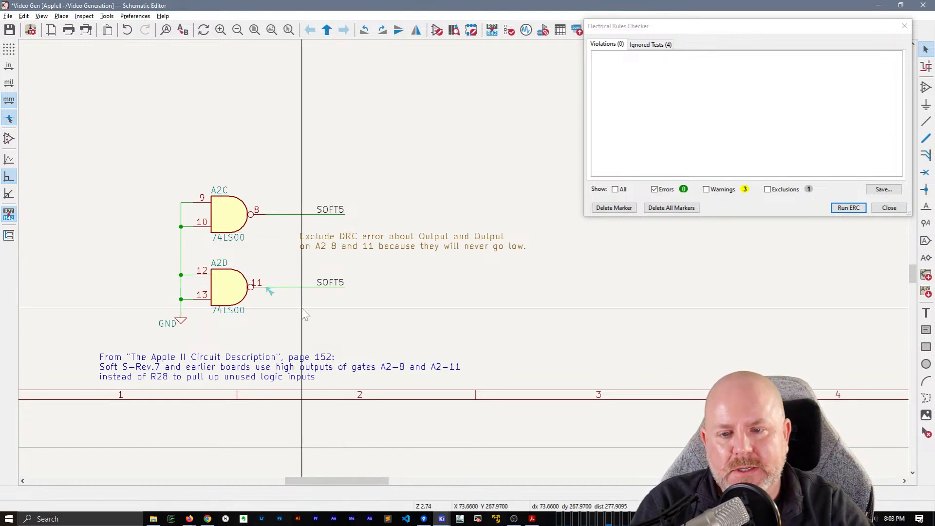
- Review the ERC's ignored tests and filter the violations list to show only warnings
{"action": "scroll", "coordinate": [302, 283], "scroll_direction": "down", "scroll_amount": 2}
{"action": "middle_click_drag", "start_coordinate": [477, 295], "coordinate": [390, 345]}
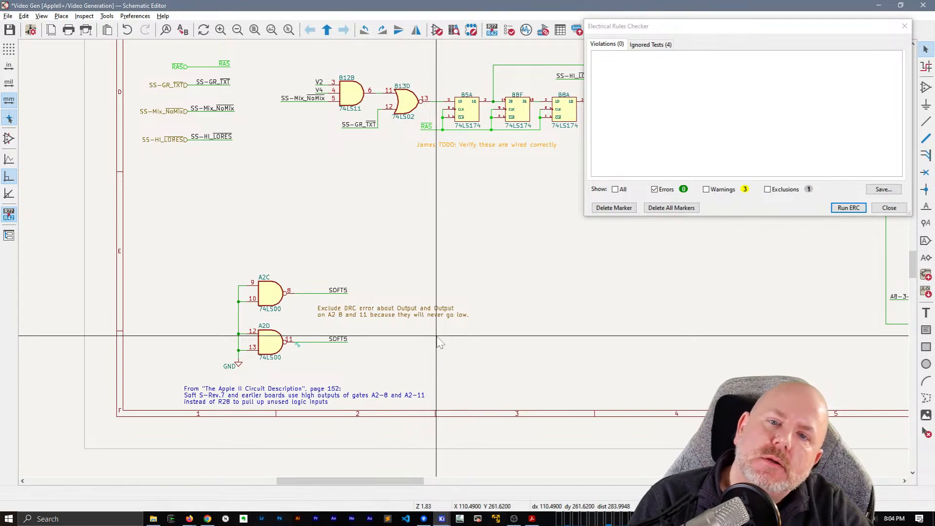
{"action": "scroll", "coordinate": [439, 342], "scroll_direction": "down", "scroll_amount": 5}
{"action": "scroll", "coordinate": [290, 319], "scroll_direction": "up", "scroll_amount": 5}
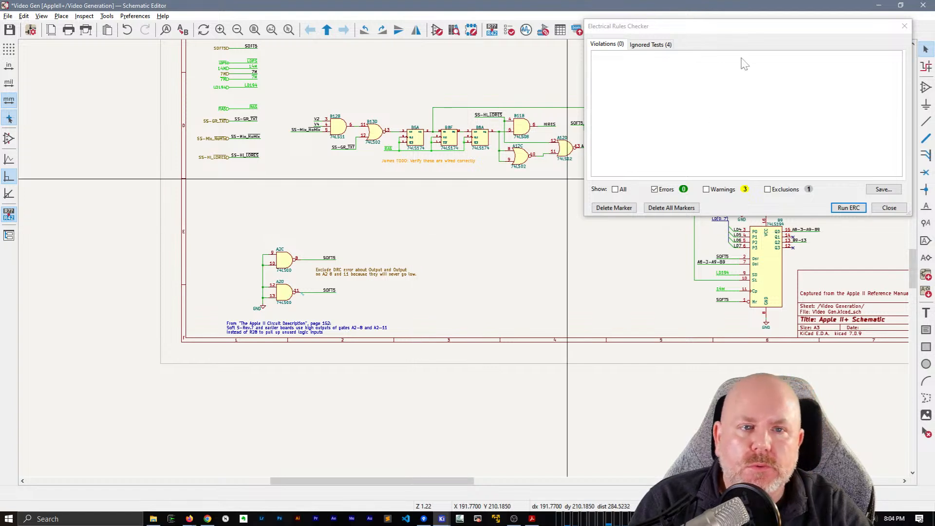
{"action": "left_click", "coordinate": [658, 45]}
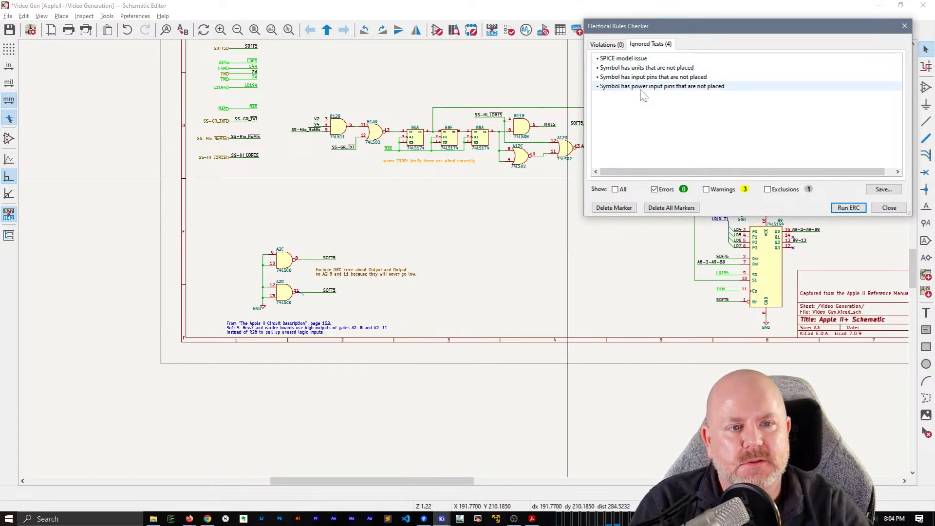
{"action": "left_click", "coordinate": [608, 44]}
{"action": "left_click", "coordinate": [707, 190]}
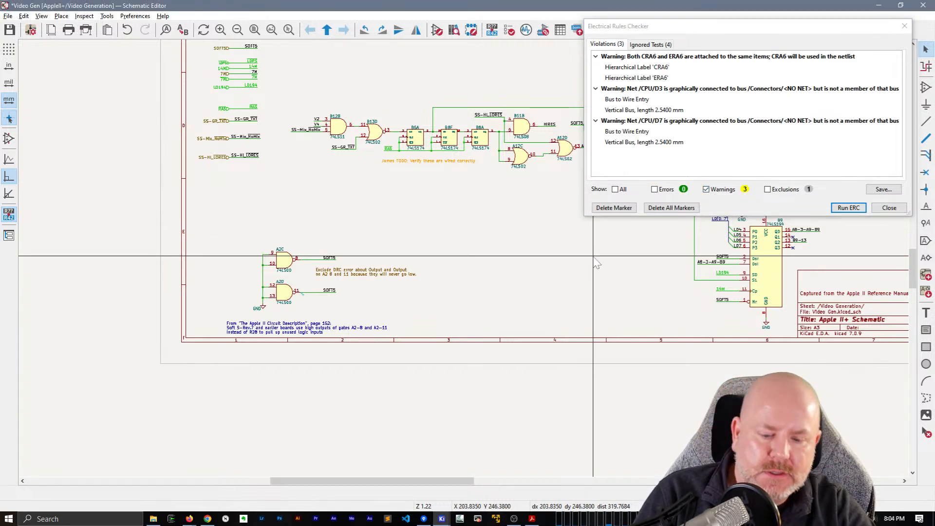
- Save the schematic and locate the CRA6 and ERA6 hierarchical labels named in the first ERC warning
{"action": "key", "text": "ctrl+s"}
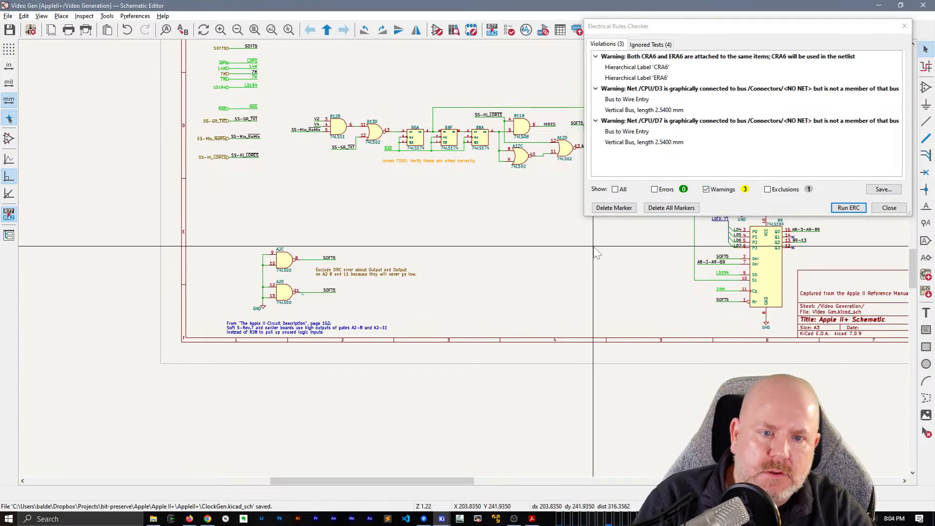
{"action": "left_click", "coordinate": [659, 68]}
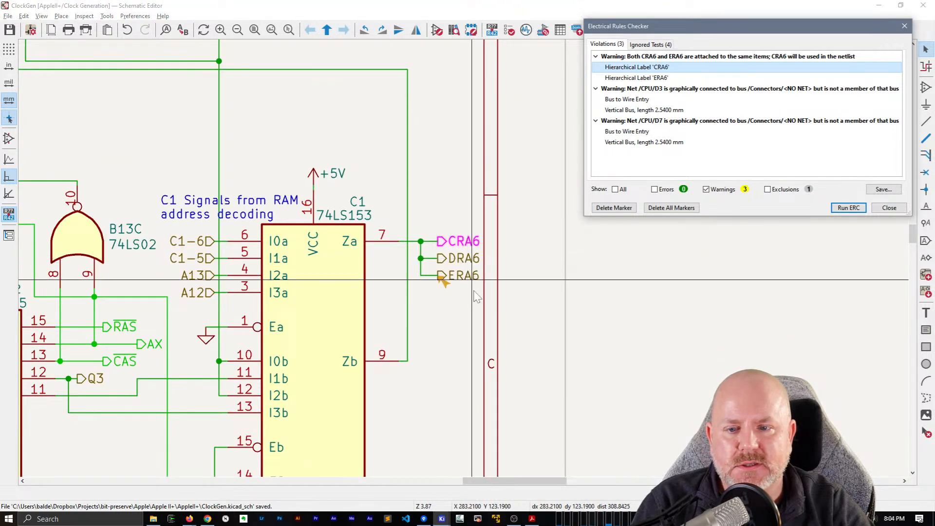
{"action": "left_click", "coordinate": [652, 77]}
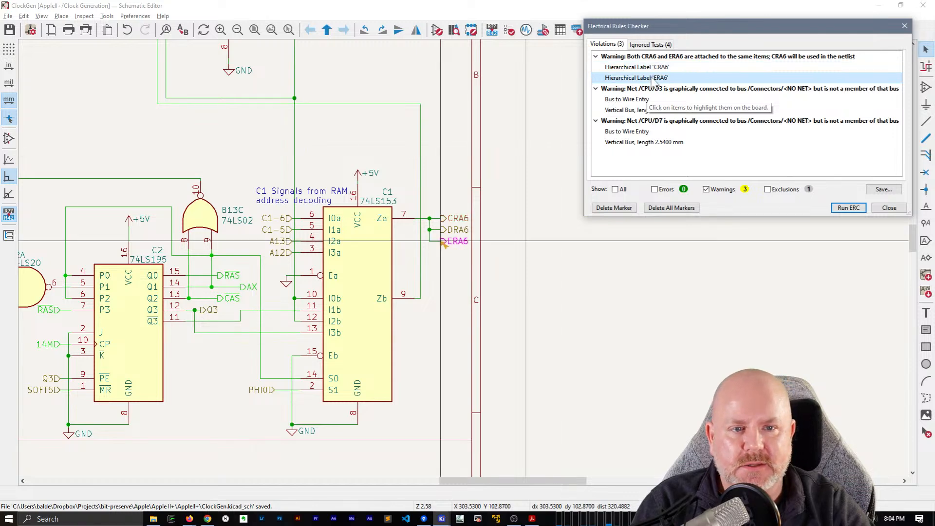
- Examine the D3 and D7 bus-to-wire entry warnings beside the slot 6 connector on the Connectors sheet
{"action": "left_click", "coordinate": [640, 99]}
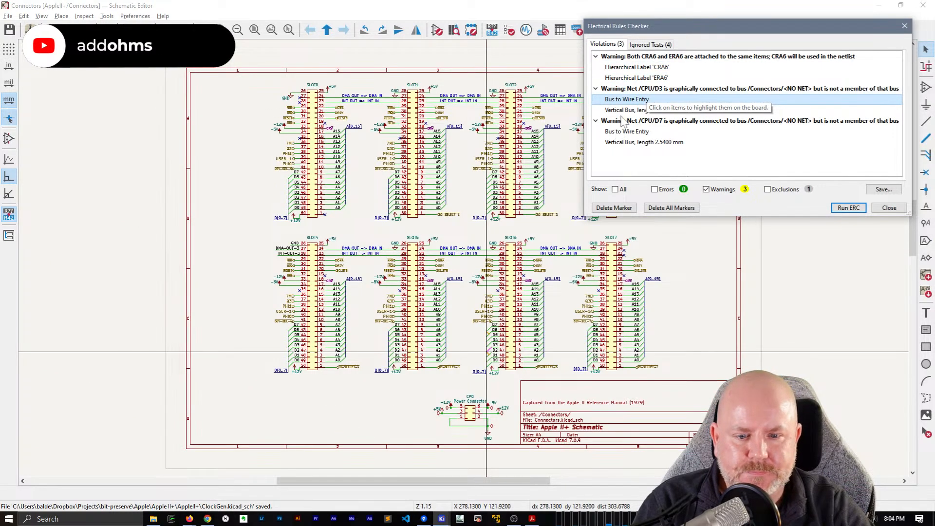
{"action": "scroll", "coordinate": [464, 343], "scroll_direction": "up", "scroll_amount": 5}
{"action": "scroll", "coordinate": [424, 259], "scroll_direction": "down", "scroll_amount": 1}
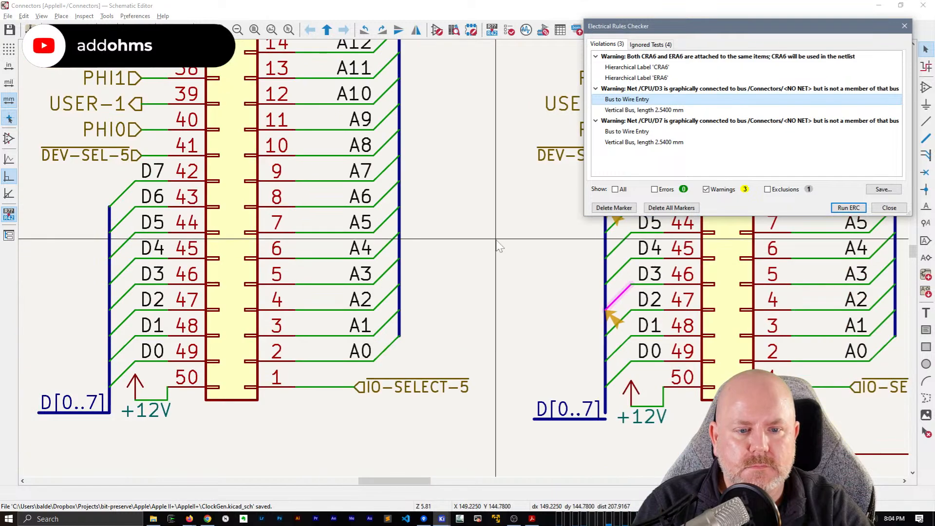
{"action": "mouse_move", "coordinate": [496, 240]}
{"action": "middle_mouse_down"}
{"action": "mouse_move", "coordinate": [207, 212]}
{"action": "mouse_move", "coordinate": [207, 203]}
{"action": "middle_mouse_up"}
{"action": "left_click", "coordinate": [327, 179]}
{"action": "left_click", "coordinate": [326, 179]}
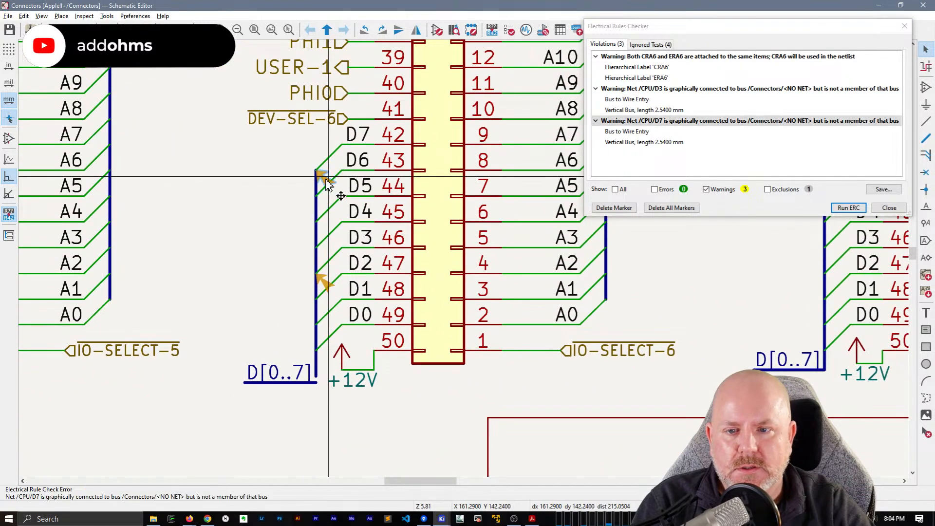
{"action": "left_click", "coordinate": [323, 281]}
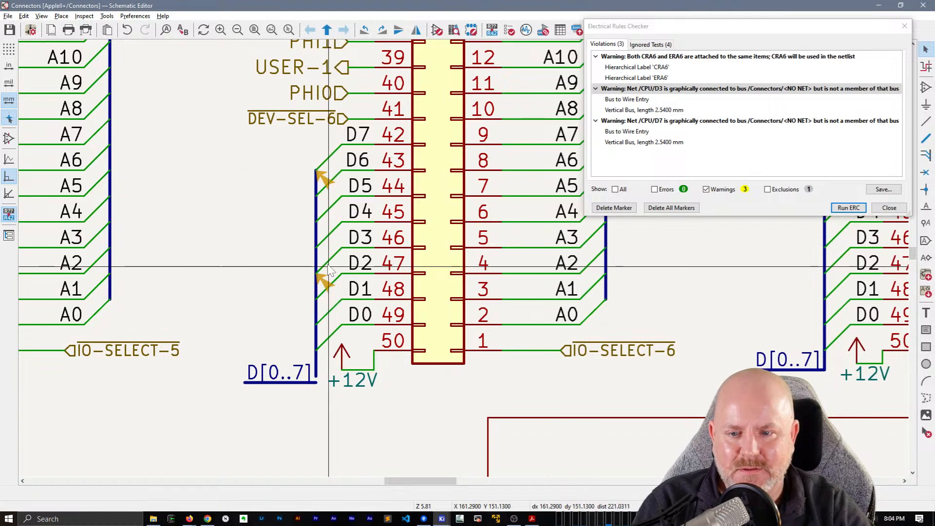
{"action": "left_click", "coordinate": [328, 267]}
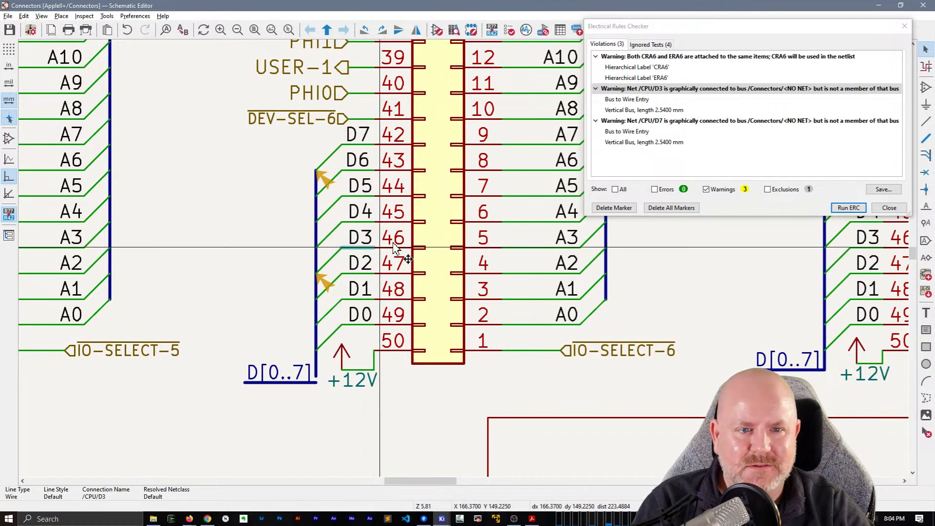
{"action": "left_click", "coordinate": [673, 121]}
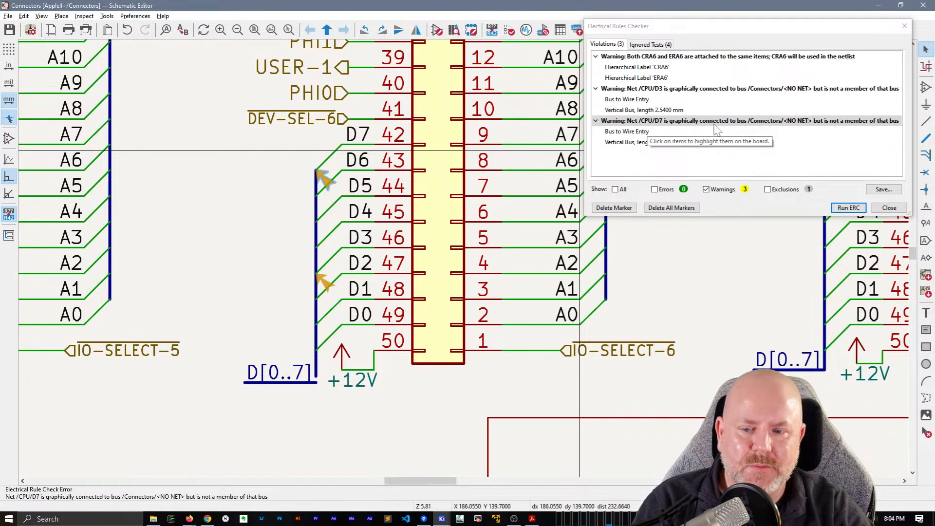
- Move the D[0..7] label and its bus segment up to meet the end of slot 6's vertical data bus, and rerun the ERC
{"action": "scroll", "coordinate": [307, 385], "scroll_direction": "up", "scroll_amount": 3}
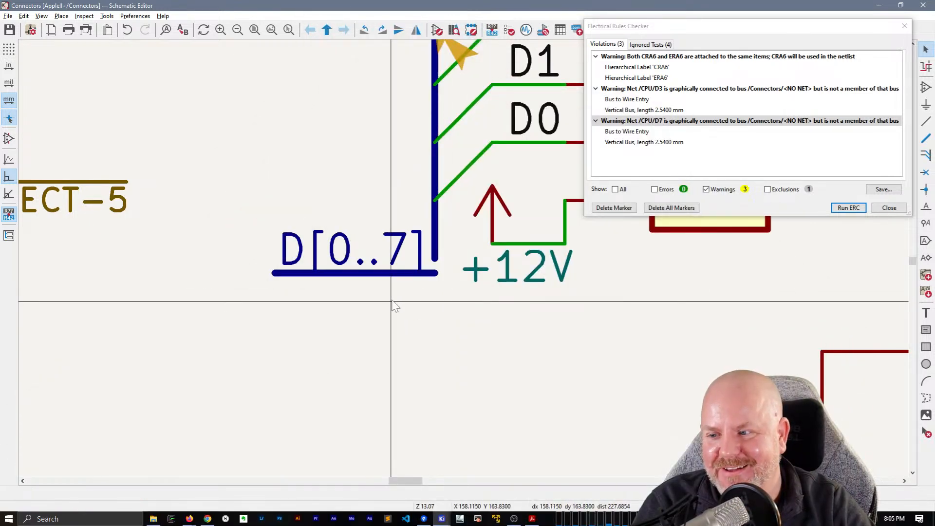
{"action": "left_click_drag", "start_coordinate": [378, 316], "coordinate": [337, 213]}
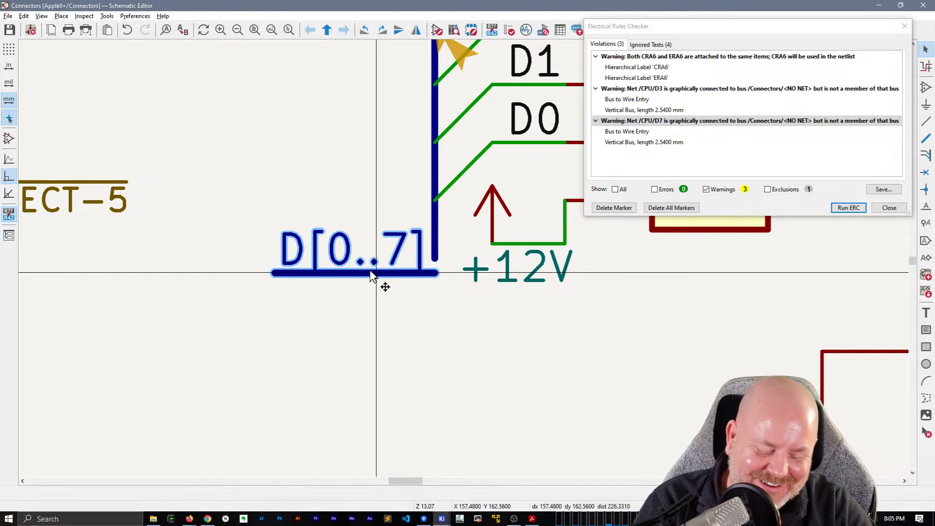
{"action": "left_click_drag", "start_coordinate": [370, 271], "coordinate": [434, 264]}
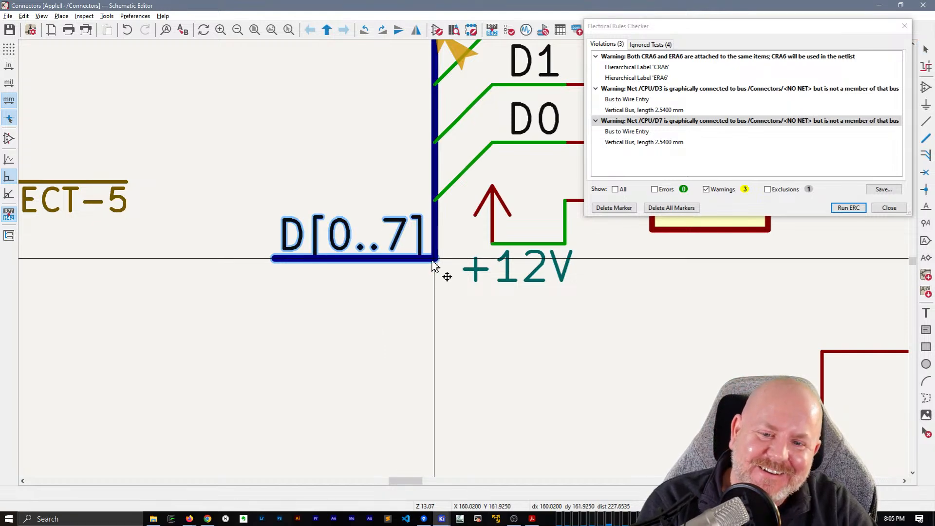
{"action": "left_click", "coordinate": [436, 310]}
{"action": "scroll", "coordinate": [393, 198], "scroll_direction": "down", "scroll_amount": 3}
{"action": "scroll", "coordinate": [438, 223], "scroll_direction": "up", "scroll_amount": 2}
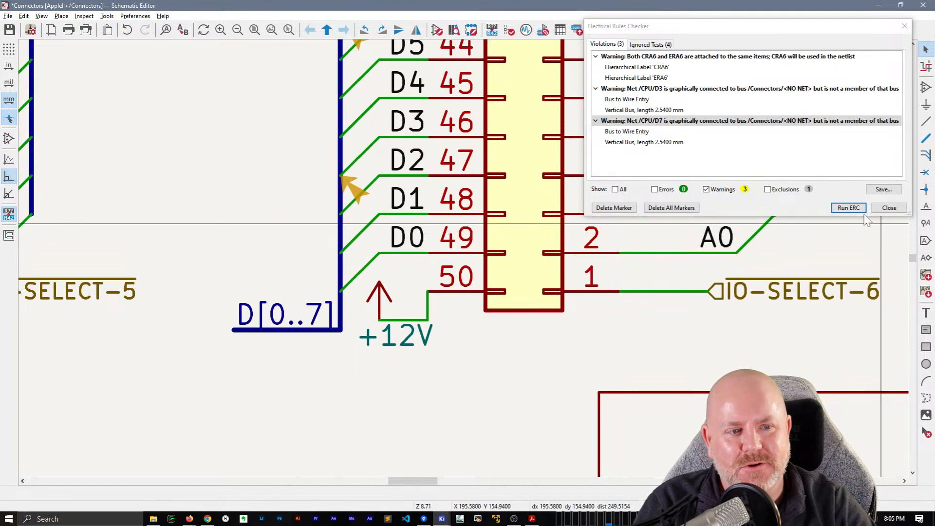
{"action": "left_click", "coordinate": [845, 208]}
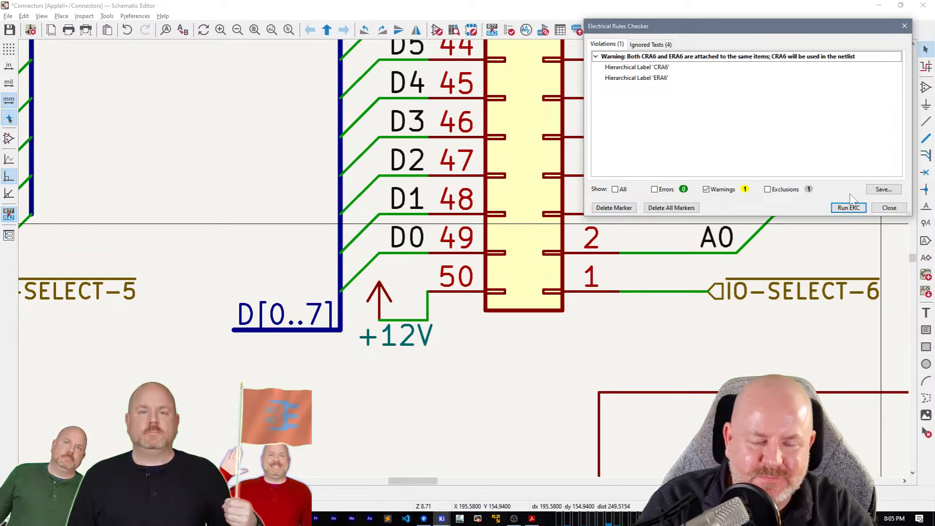
- Examine the CRA6, DRA6 and ERA6 labels at C1's Za output and check C1 in the Apple II Circuit Description PDF
{"action": "left_click", "coordinate": [646, 68]}
{"action": "scroll", "coordinate": [587, 317], "scroll_direction": "down", "scroll_amount": 8}
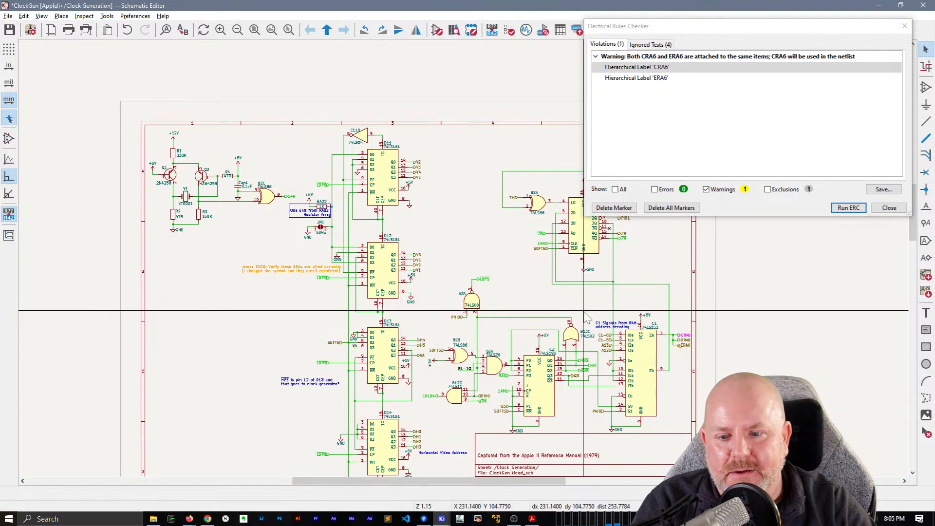
{"action": "middle_click_drag", "start_coordinate": [587, 317], "coordinate": [329, 218]}
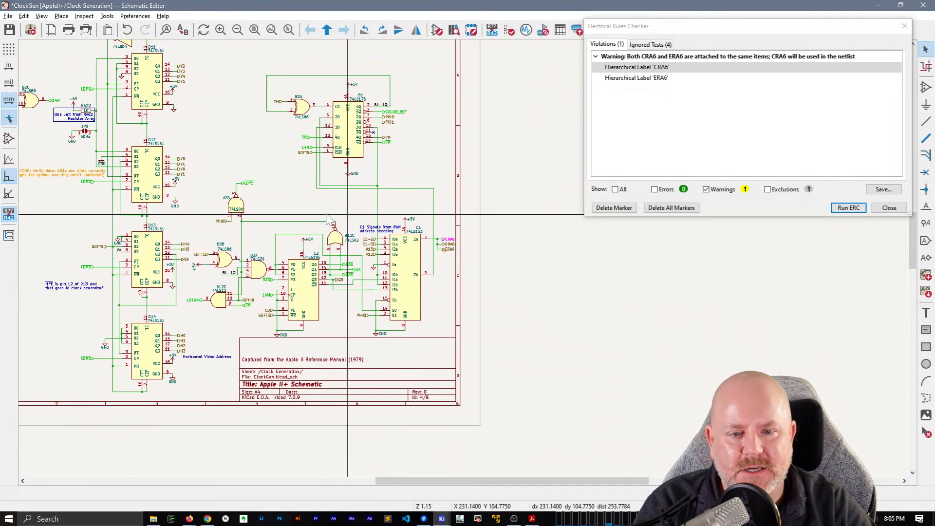
{"action": "scroll", "coordinate": [331, 221], "scroll_direction": "up", "scroll_amount": 5}
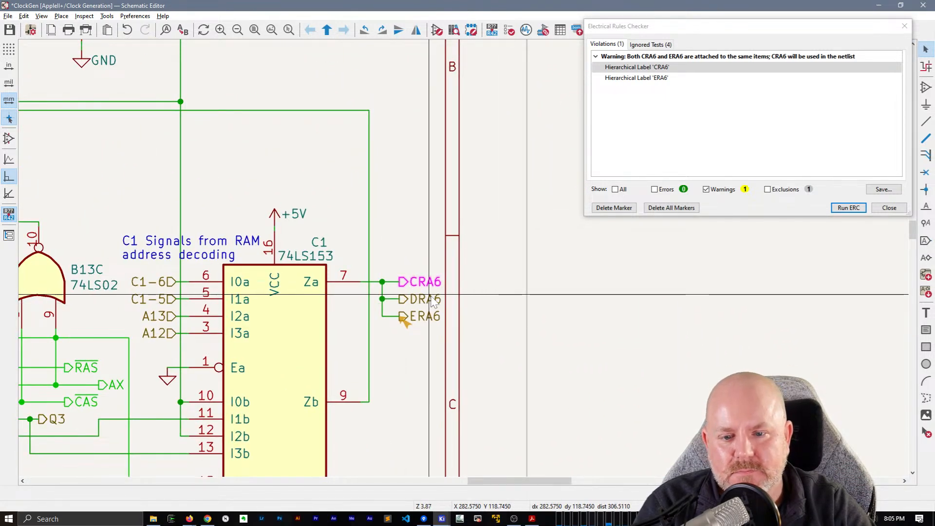
{"action": "scroll", "coordinate": [417, 269], "scroll_direction": "up", "scroll_amount": 1}
{"action": "middle_click_drag", "start_coordinate": [468, 241], "coordinate": [490, 203]}
{"action": "scroll", "coordinate": [473, 202], "scroll_direction": "down", "scroll_amount": 1}
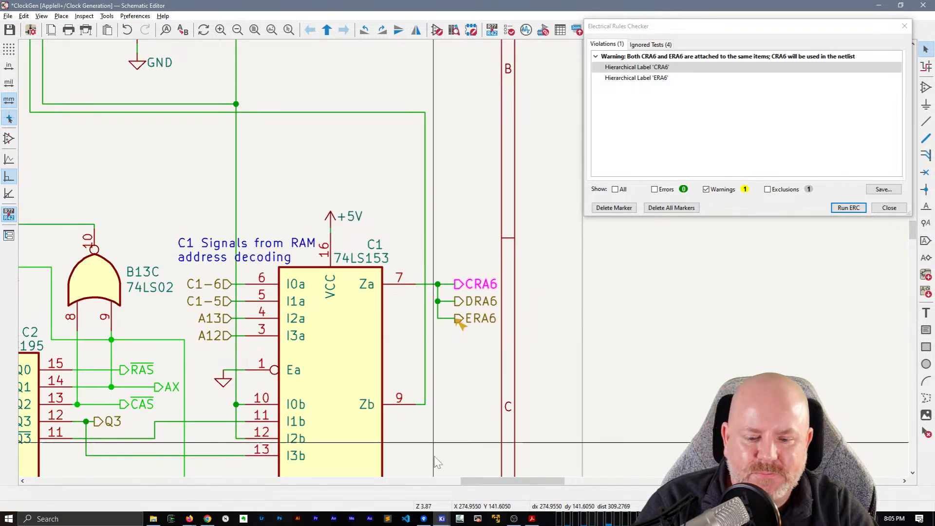
{"action": "key", "text": "alt+Tab"}
{"action": "scroll", "coordinate": [511, 340], "scroll_direction": "down", "scroll_amount": 1}
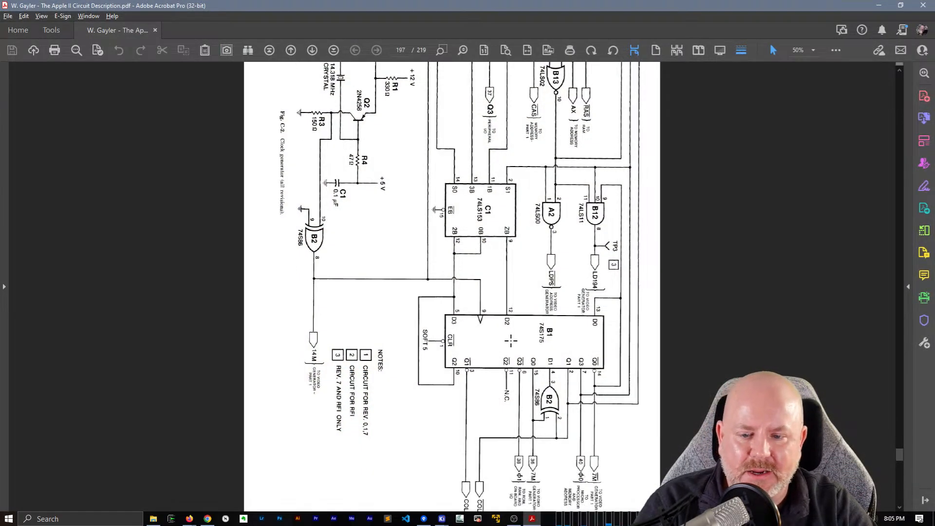
{"action": "key", "text": "alt+Tab"}
{"action": "middle_click_drag", "start_coordinate": [409, 317], "coordinate": [409, 266]}
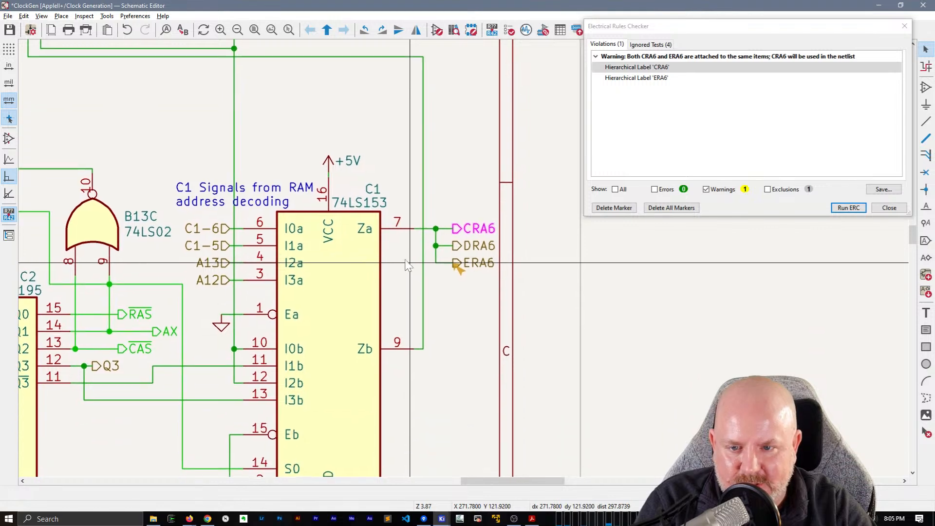
- Move the "C1 Signals from RAM address decoding" note above C1's +5V symbol, clear of the vertical wire
{"action": "left_click", "coordinate": [344, 270]}
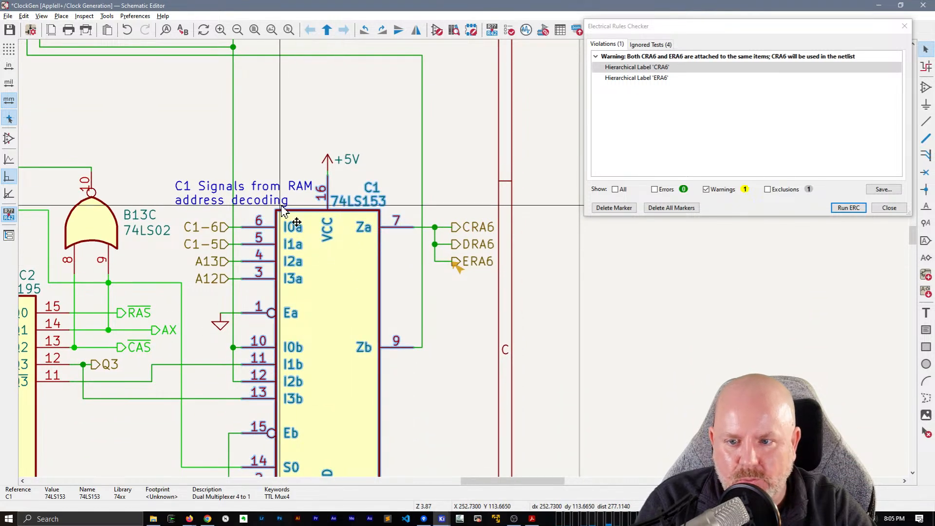
{"action": "left_click", "coordinate": [179, 192]}
{"action": "left_click_drag", "start_coordinate": [180, 190], "coordinate": [273, 141]}
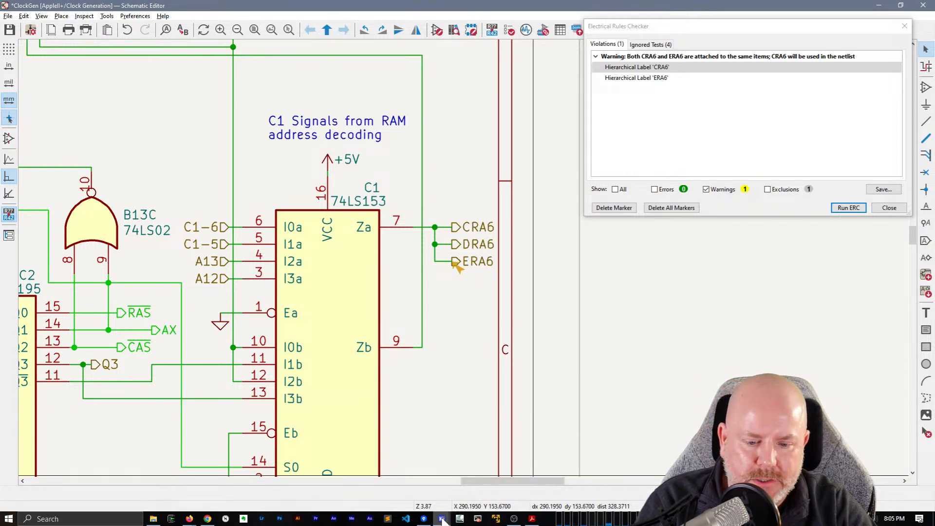
- Switch to the PDF in Acrobat and examine C1's connections in the Fig. C-2 clock generator diagram
{"action": "left_click", "coordinate": [532, 519]}
{"action": "scroll", "coordinate": [524, 389], "scroll_direction": "down", "scroll_amount": 2}
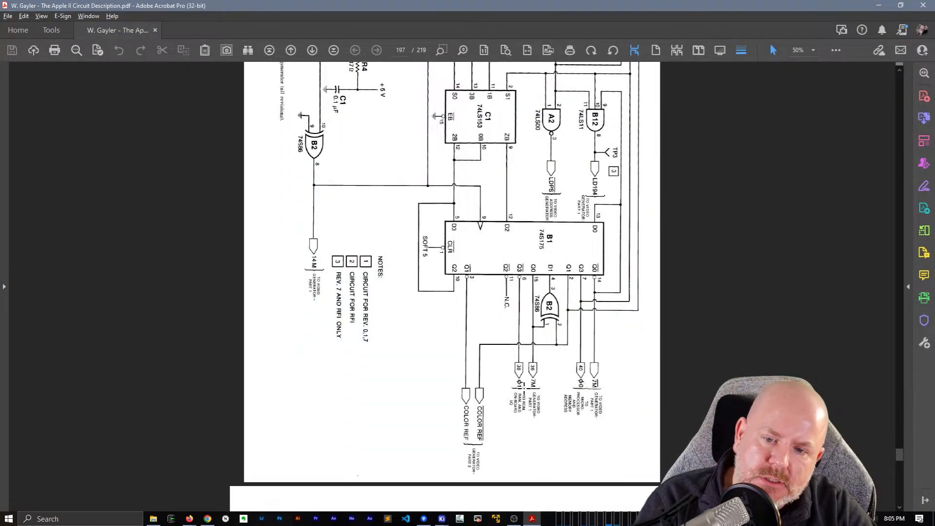
{"action": "scroll", "coordinate": [524, 387], "scroll_direction": "up", "scroll_amount": 5}
{"action": "scroll", "coordinate": [524, 385], "scroll_direction": "up", "scroll_amount": 3}
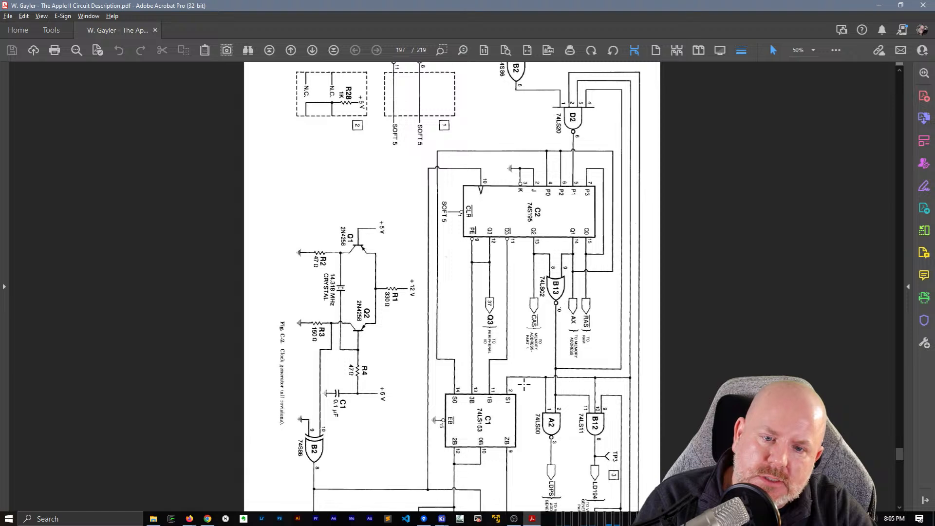
{"action": "scroll", "coordinate": [525, 384], "scroll_direction": "down", "scroll_amount": 6}
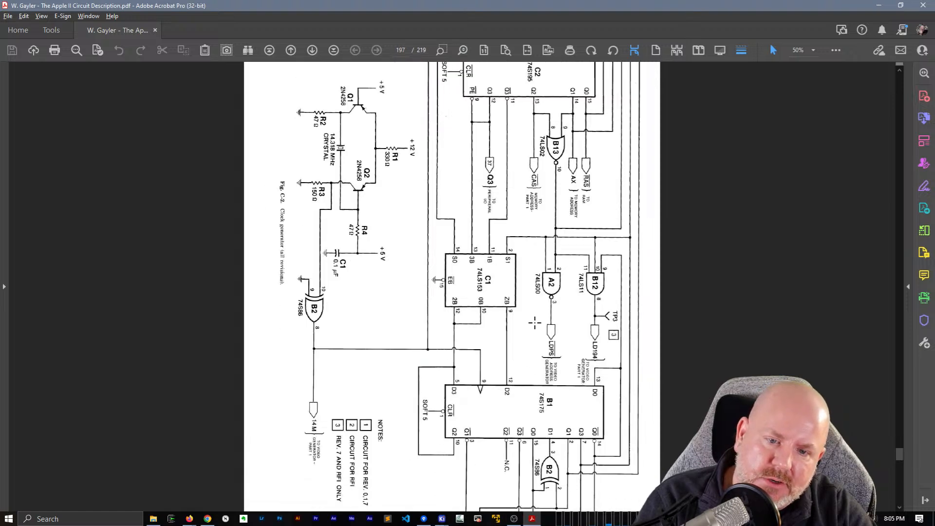
{"action": "left_click", "coordinate": [479, 258]}
{"action": "left_click", "coordinate": [561, 262]}
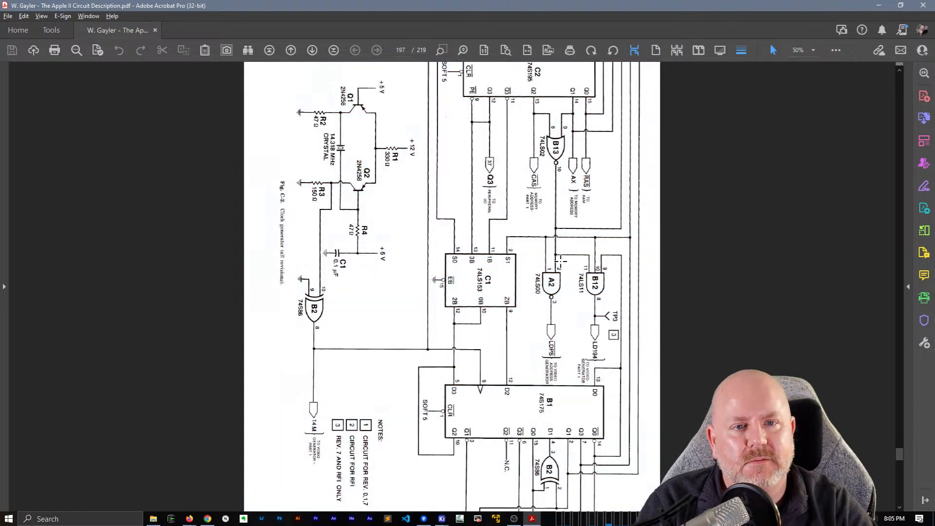
- Rotate the PDF upright and search its schematics for the memory address diagrams with C1's ZA output to the row RA6 signals
{"action": "left_click", "coordinate": [613, 51]}
{"action": "scroll", "coordinate": [598, 136], "scroll_direction": "up", "scroll_amount": 15}
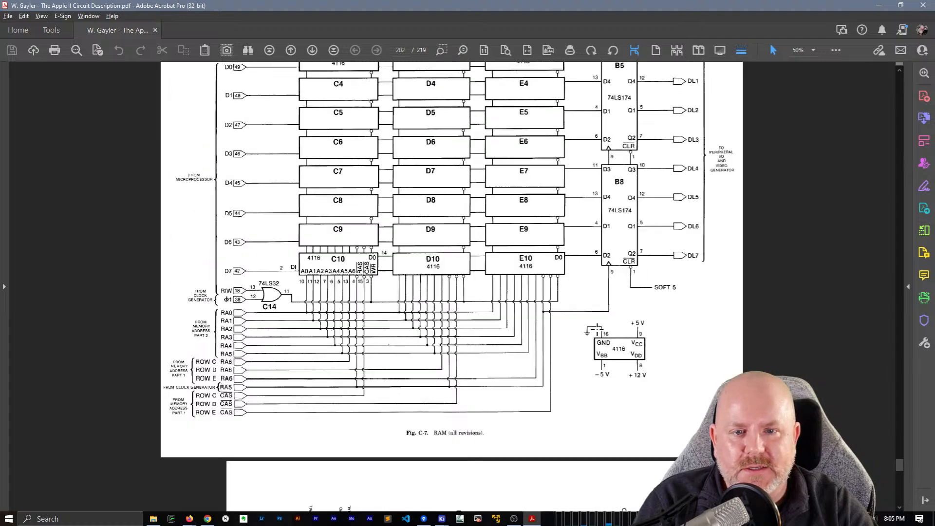
{"action": "scroll", "coordinate": [599, 320], "scroll_direction": "down", "scroll_amount": 20}
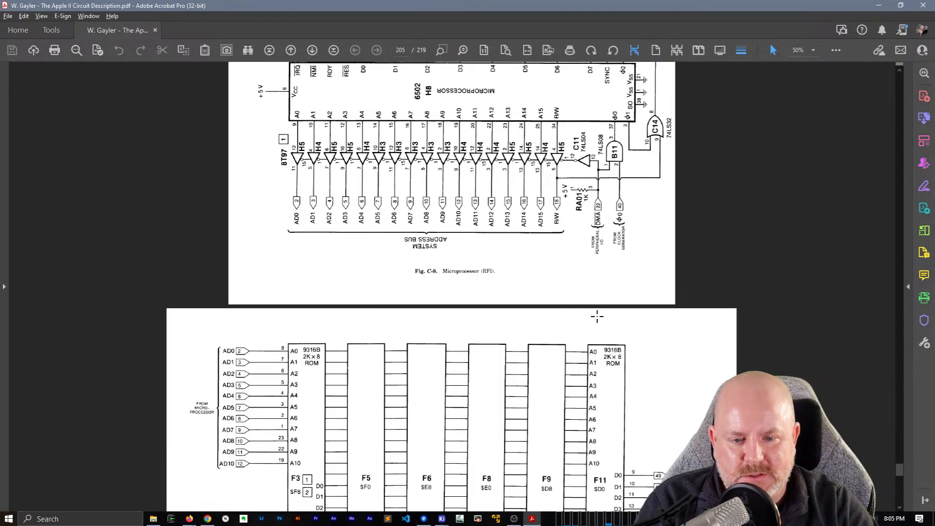
{"action": "scroll", "coordinate": [597, 318], "scroll_direction": "down", "scroll_amount": 15}
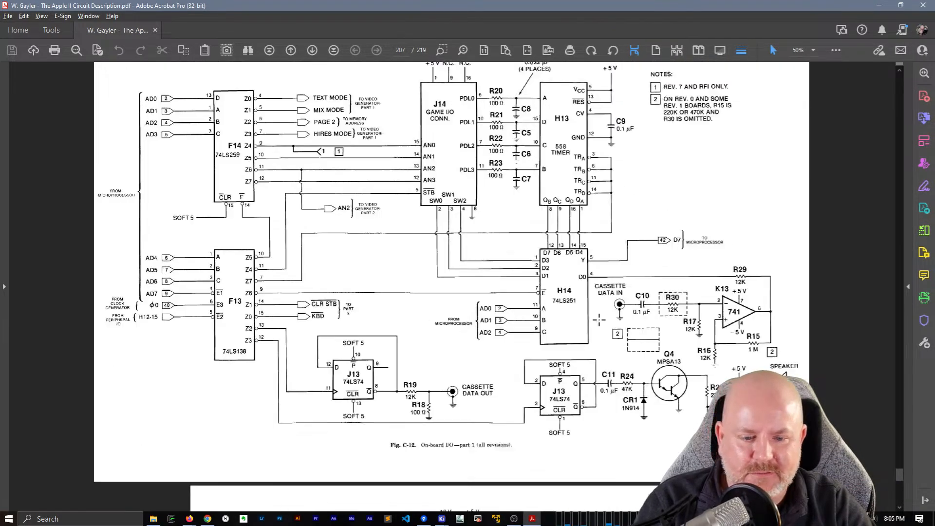
{"action": "scroll", "coordinate": [598, 322], "scroll_direction": "down", "scroll_amount": 3}
{"action": "scroll", "coordinate": [595, 323], "scroll_direction": "down", "scroll_amount": 2}
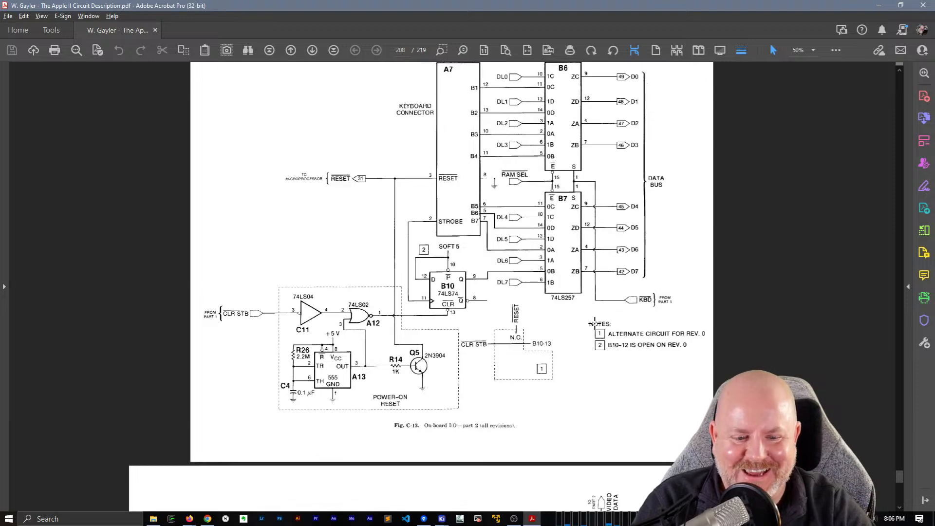
{"action": "scroll", "coordinate": [595, 323], "scroll_direction": "up", "scroll_amount": 16}
{"action": "scroll", "coordinate": [595, 323], "scroll_direction": "up", "scroll_amount": 12}
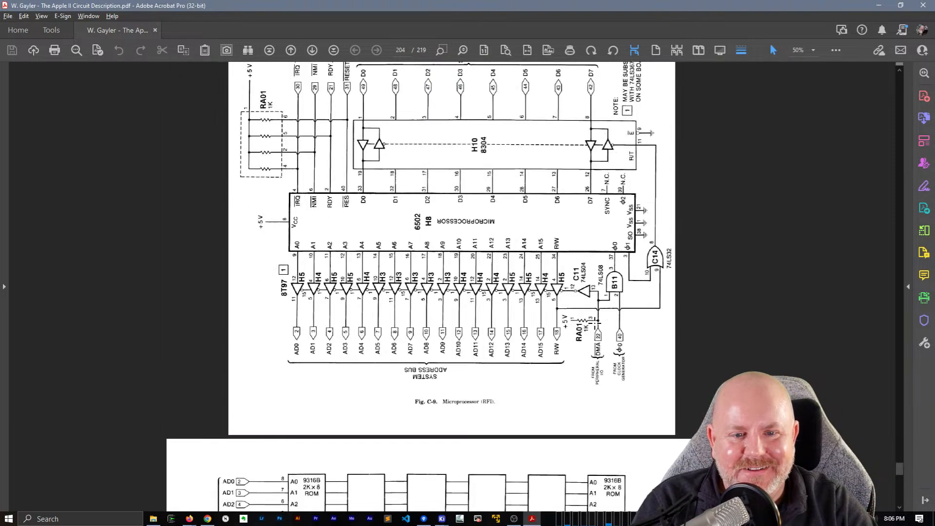
{"action": "scroll", "coordinate": [596, 324], "scroll_direction": "up", "scroll_amount": 14}
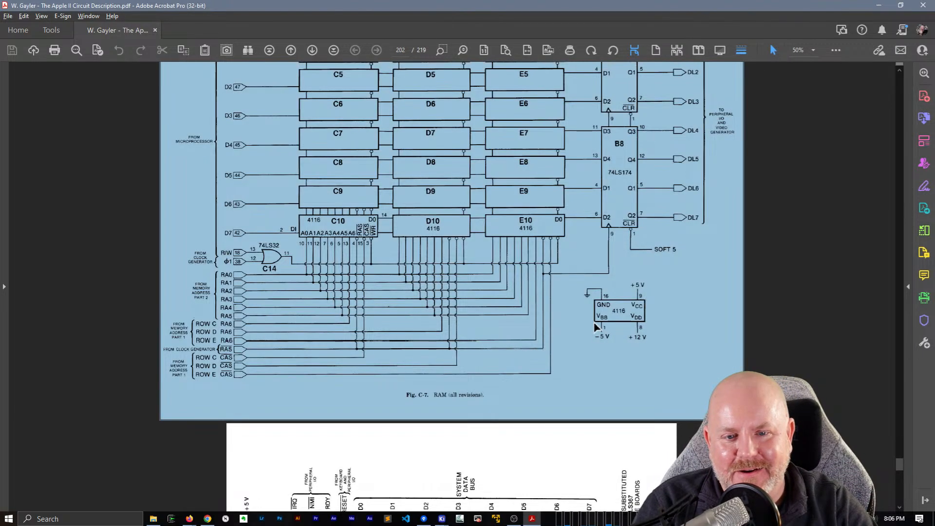
{"action": "scroll", "coordinate": [595, 326], "scroll_direction": "up", "scroll_amount": 8}
{"action": "scroll", "coordinate": [818, 306], "scroll_direction": "up", "scroll_amount": 15}
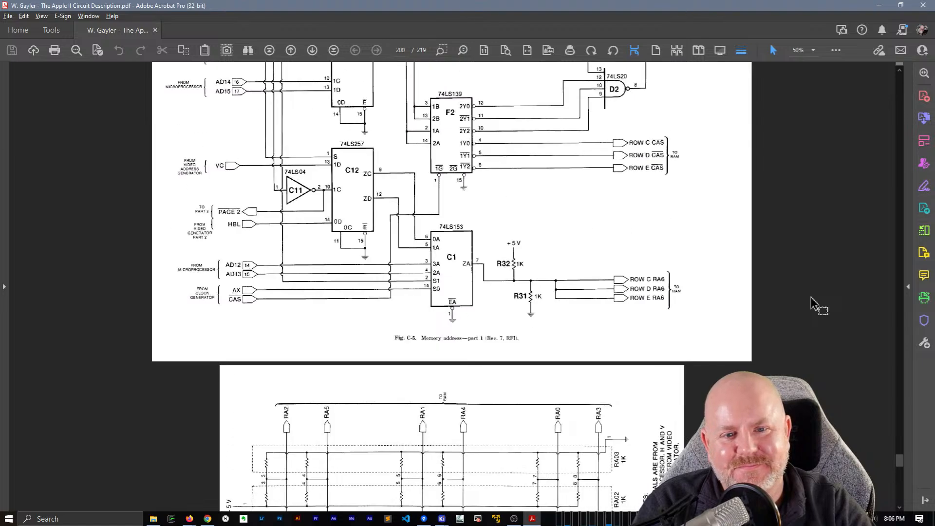
{"action": "scroll", "coordinate": [819, 306], "scroll_direction": "up", "scroll_amount": 3}
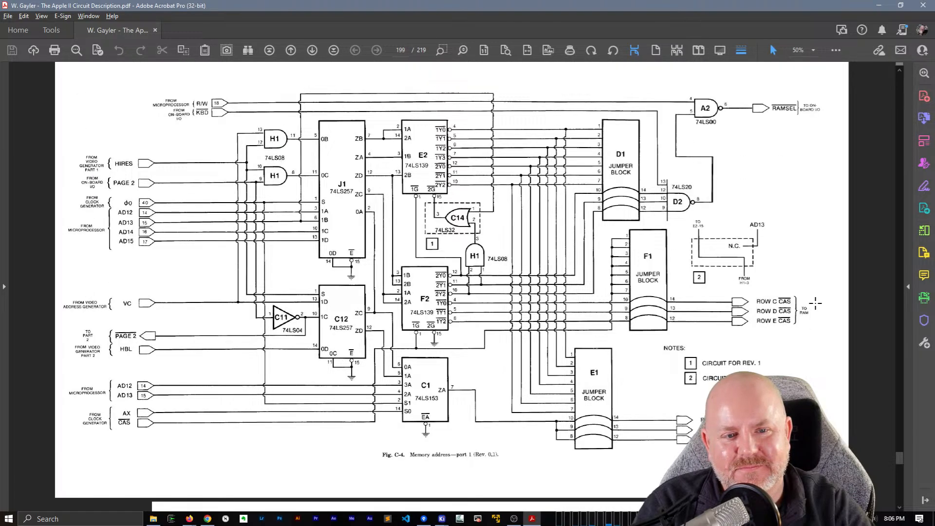
{"action": "left_click", "coordinate": [424, 388]}
{"action": "left_click", "coordinate": [472, 364]}
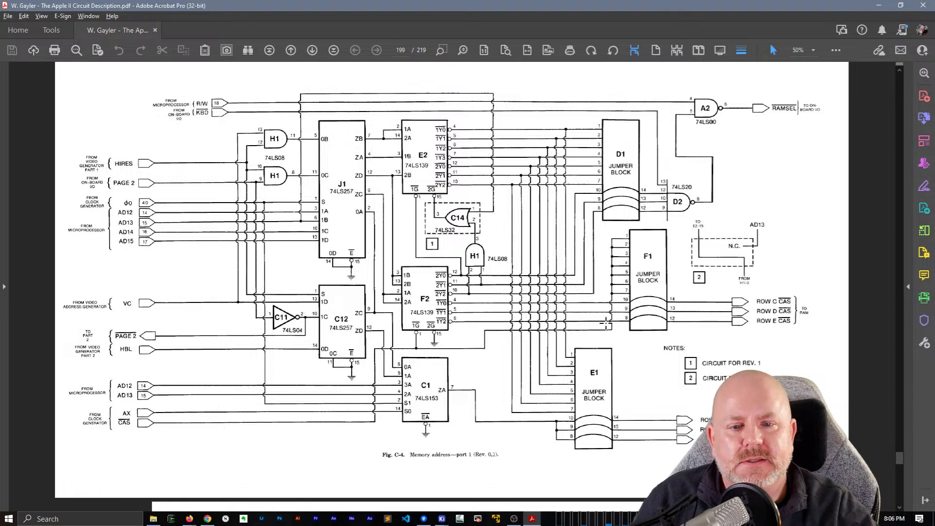
- Switch to the Clock Generation sheet in KiCad and compare C1's Za output labels with Fig. C-4 in the PDF
{"action": "mouse_move", "coordinate": [441, 519]}
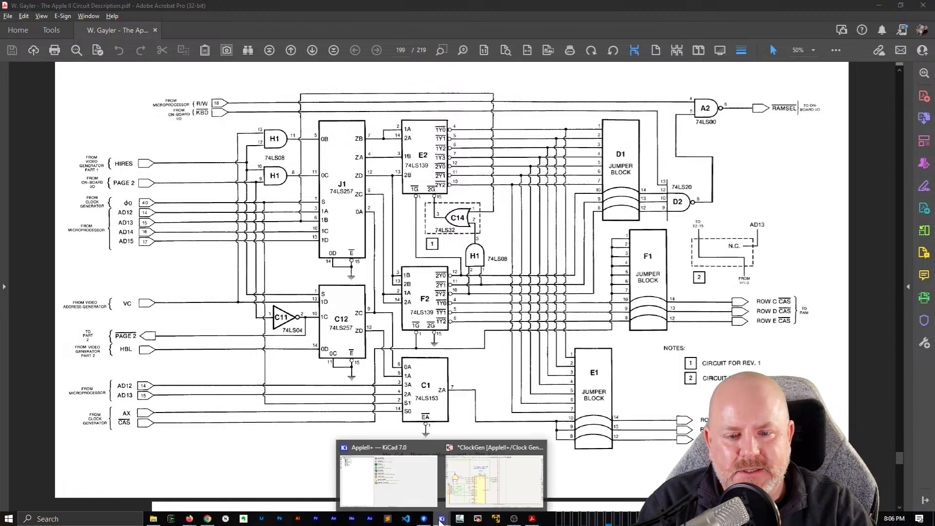
{"action": "left_click", "coordinate": [480, 507]}
{"action": "scroll", "coordinate": [466, 265], "scroll_direction": "down", "scroll_amount": 4}
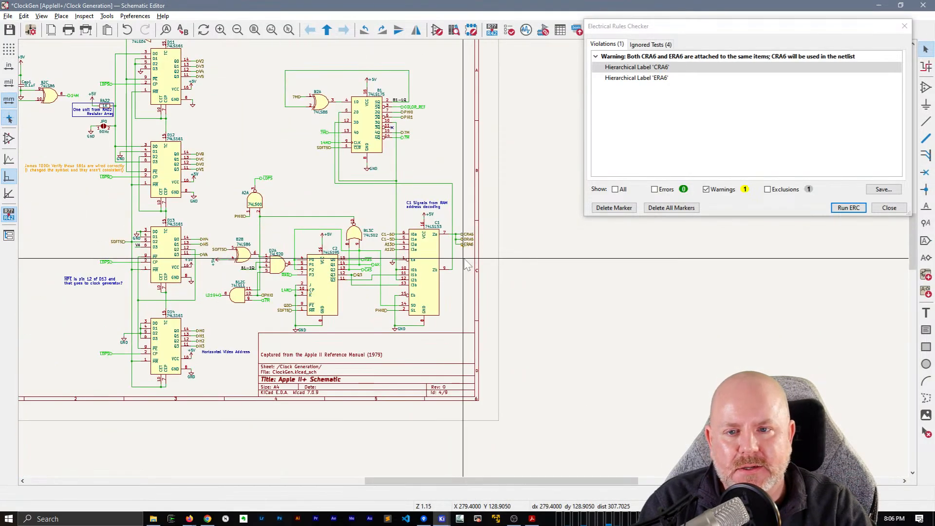
{"action": "scroll", "coordinate": [467, 264], "scroll_direction": "up", "scroll_amount": 1}
{"action": "middle_click_drag", "start_coordinate": [470, 367], "coordinate": [472, 393]}
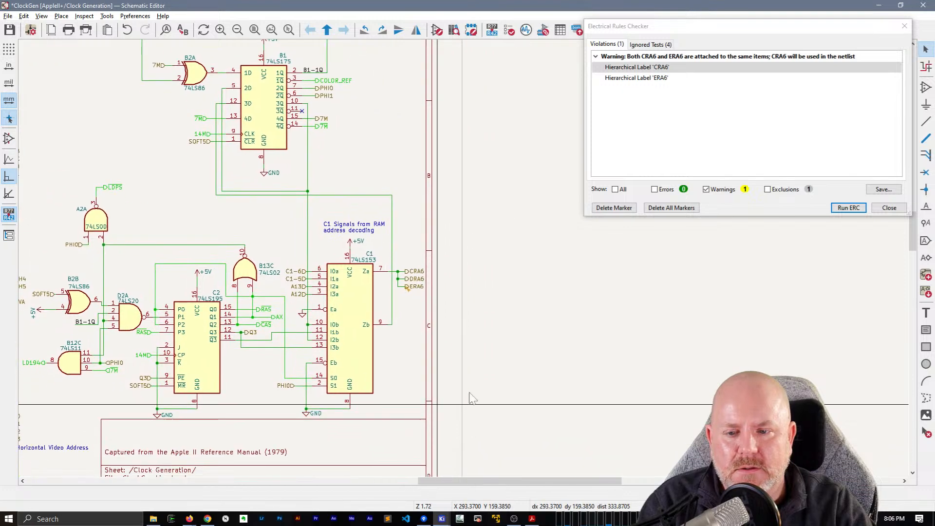
{"action": "key", "text": "alt+Tab"}
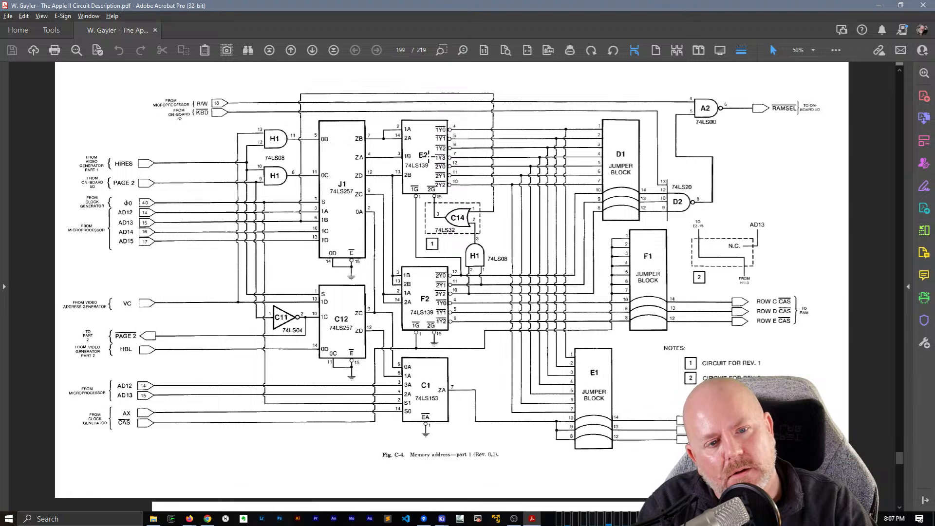
{"action": "key", "text": "alt+Tab"}
- Search the whole schematic for E2, excluding pin names and numbers
{"action": "scroll", "coordinate": [470, 254], "scroll_direction": "down", "scroll_amount": 2}
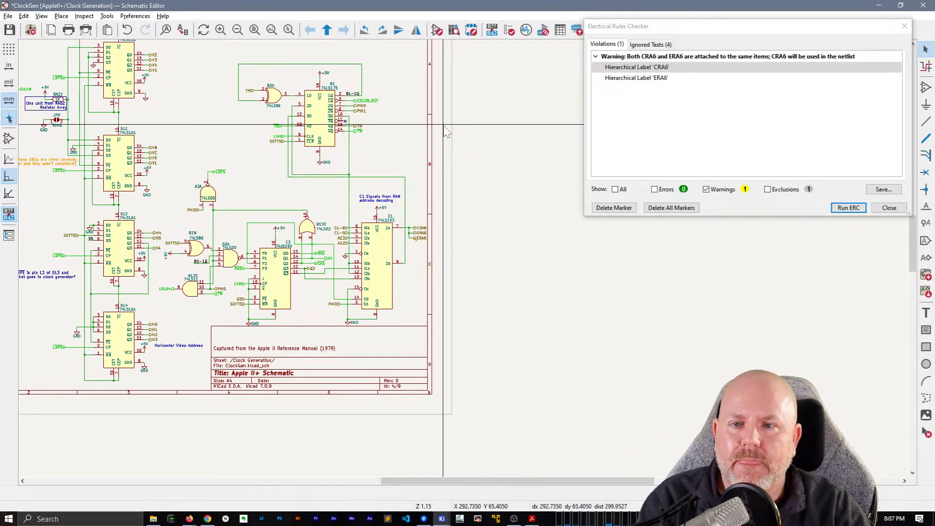
{"action": "key", "text": "ctrl+f"}
{"action": "type", "text": "2"}
{"action": "key", "text": "Home"}
{"action": "type", "text": "E"}
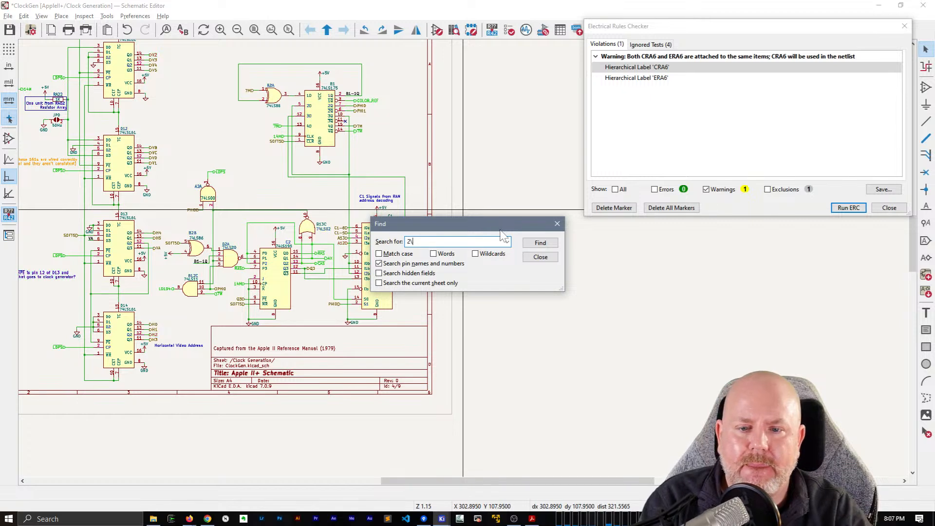
{"action": "left_click", "coordinate": [450, 264]}
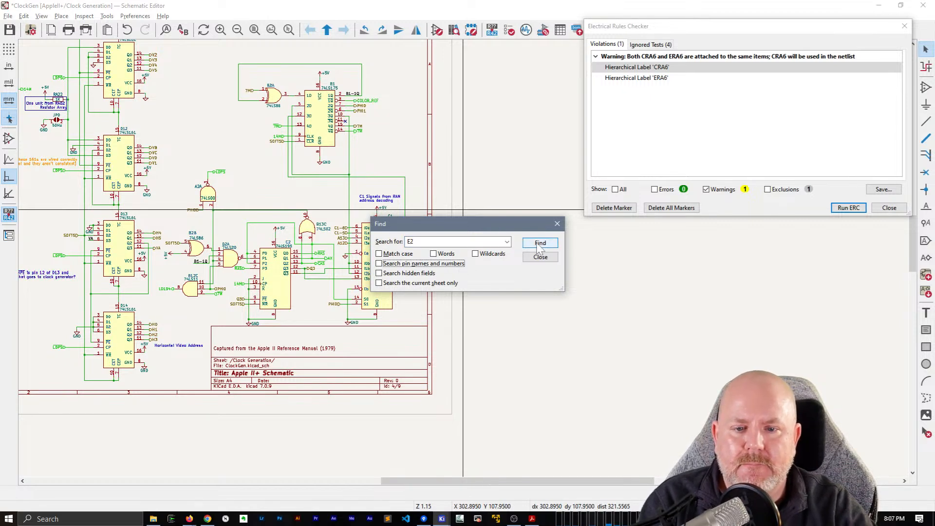
{"action": "left_click", "coordinate": [541, 243]}
{"action": "left_click", "coordinate": [540, 243]}
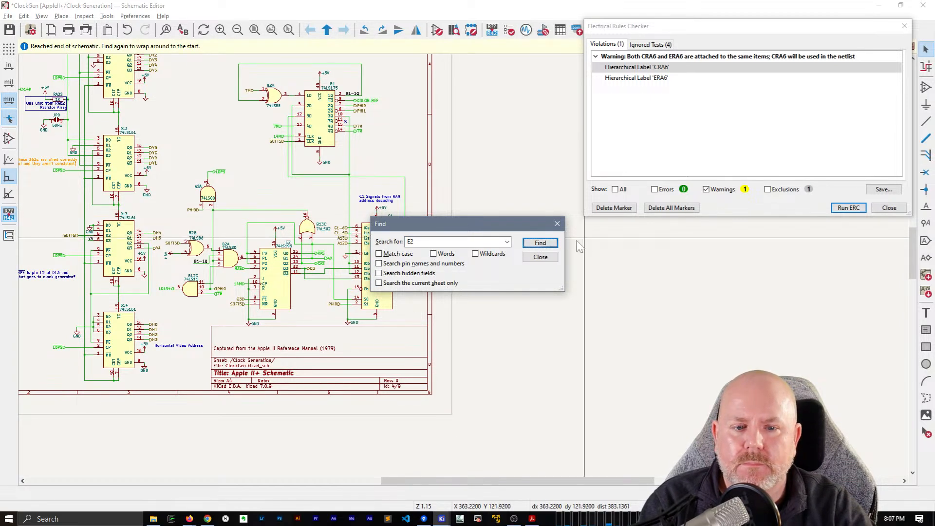
{"action": "left_click", "coordinate": [541, 243]}
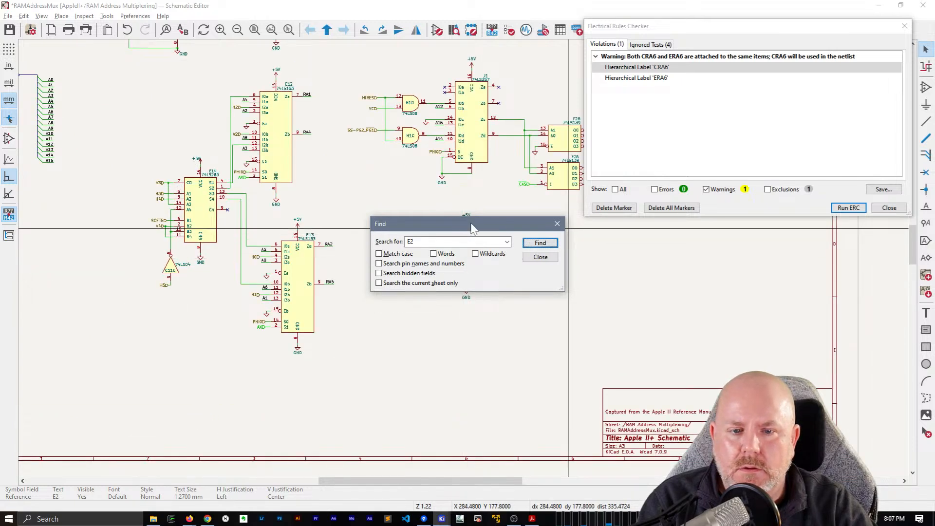
- Step through the remaining E2 matches and examine the J1 and F2 decoder circuit on the RAM Address Multiplexing sheet
{"action": "left_click_drag", "start_coordinate": [432, 228], "coordinate": [610, 291]}
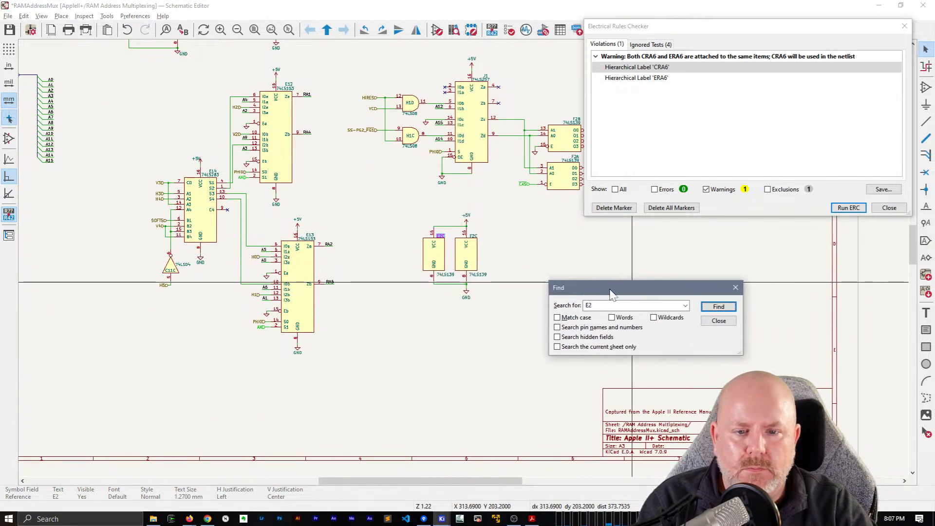
{"action": "left_click", "coordinate": [716, 308]}
{"action": "left_click", "coordinate": [717, 308]}
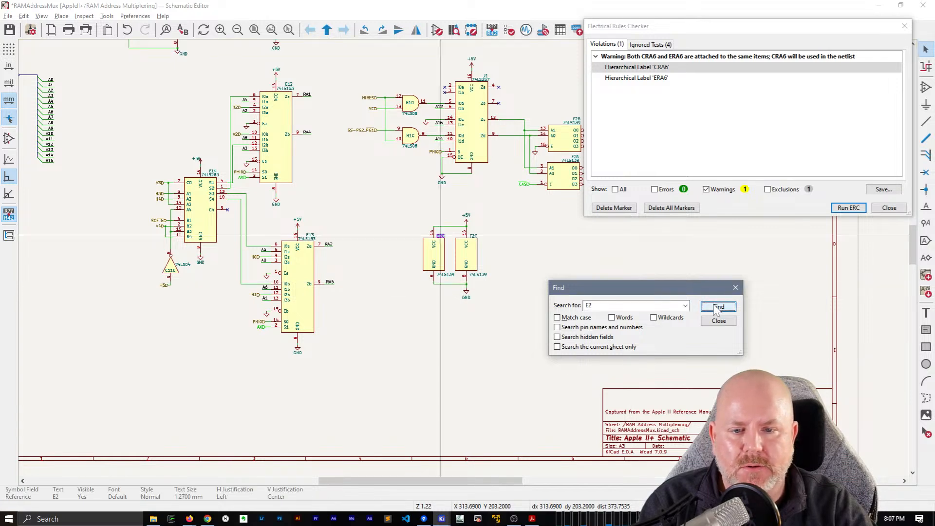
{"action": "left_click", "coordinate": [716, 308]}
{"action": "left_click", "coordinate": [716, 308]}
{"action": "left_click", "coordinate": [716, 308]}
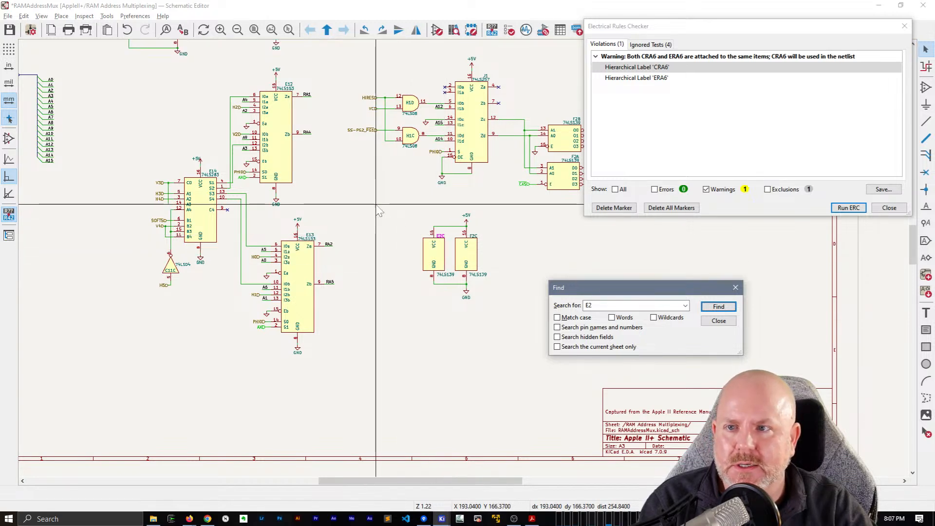
{"action": "middle_click_drag", "start_coordinate": [379, 210], "coordinate": [196, 356]}
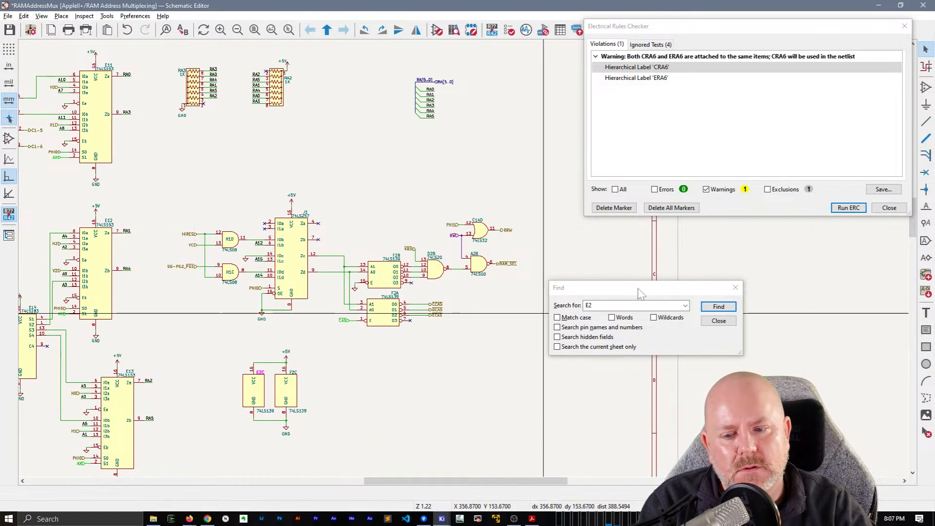
- Search the schematic for E2A and close the search
{"action": "left_click", "coordinate": [614, 289]}
{"action": "type", "text": "E2A"}
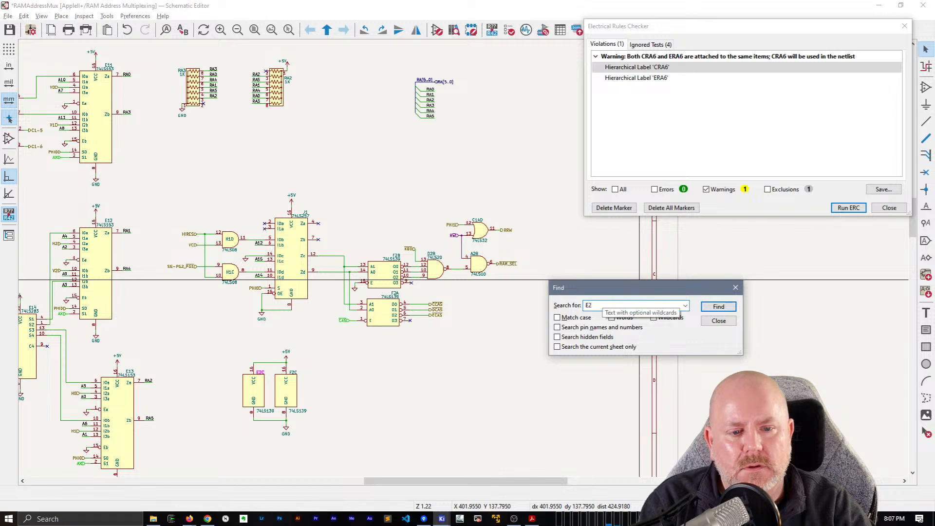
{"action": "left_click", "coordinate": [718, 306]}
{"action": "left_click", "coordinate": [719, 321]}
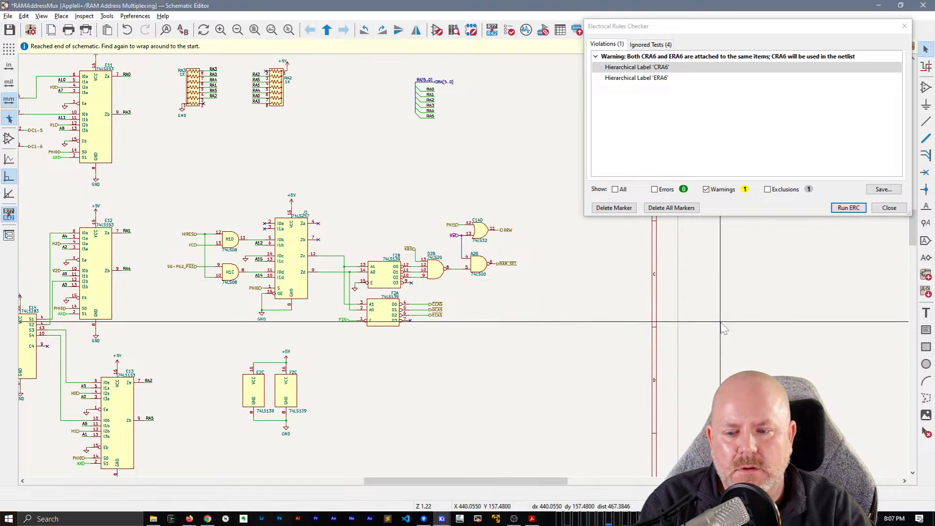
- Compare the E2 and F2 decoders in the PDF's Fig. C-4 with the RAM Address Multiplexing sheet
{"action": "key", "text": "alt+Tab"}
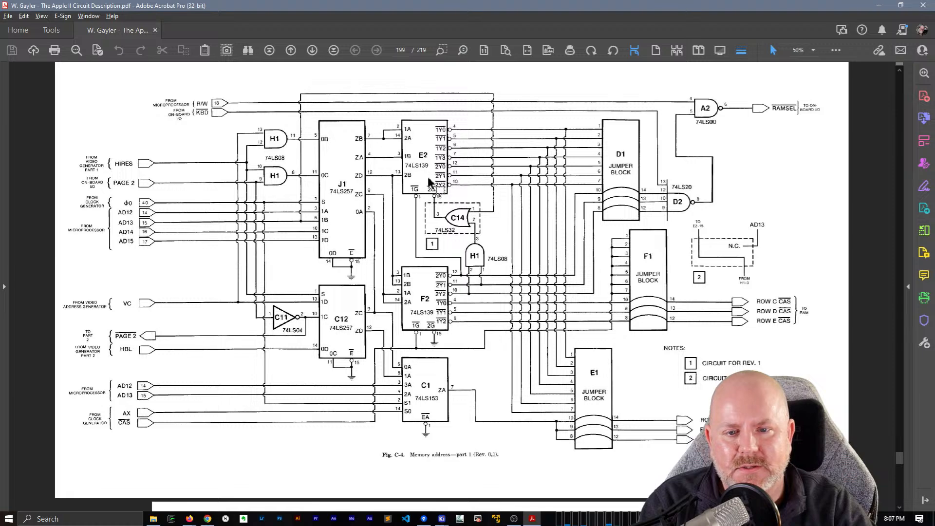
{"action": "key", "text": "alt+Tab"}
{"action": "key", "text": "alt+Tab"}
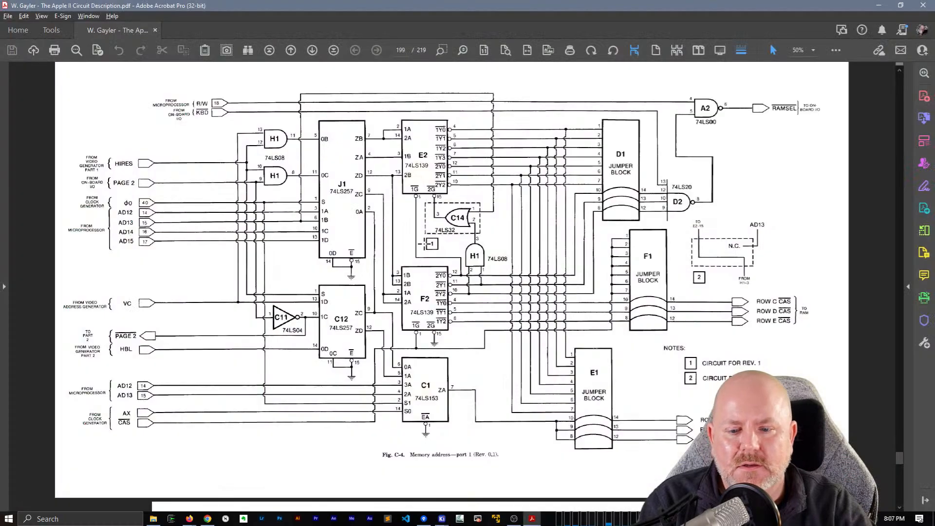
{"action": "key", "text": "alt+Tab"}
{"action": "key", "text": "alt+Tab"}
{"action": "key", "text": "alt+Tab"}
- Look through the IO_AddressDecode sheet for E2 and return to the RAM Address Multiplexing sheet to examine its decoders
{"action": "right_click", "coordinate": [397, 176]}
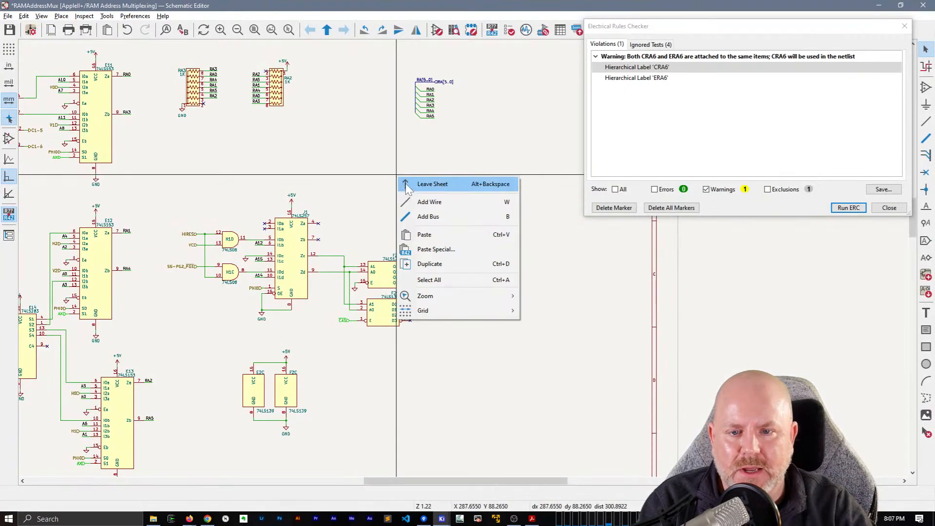
{"action": "left_click", "coordinate": [410, 183]}
{"action": "left_click", "coordinate": [350, 244]}
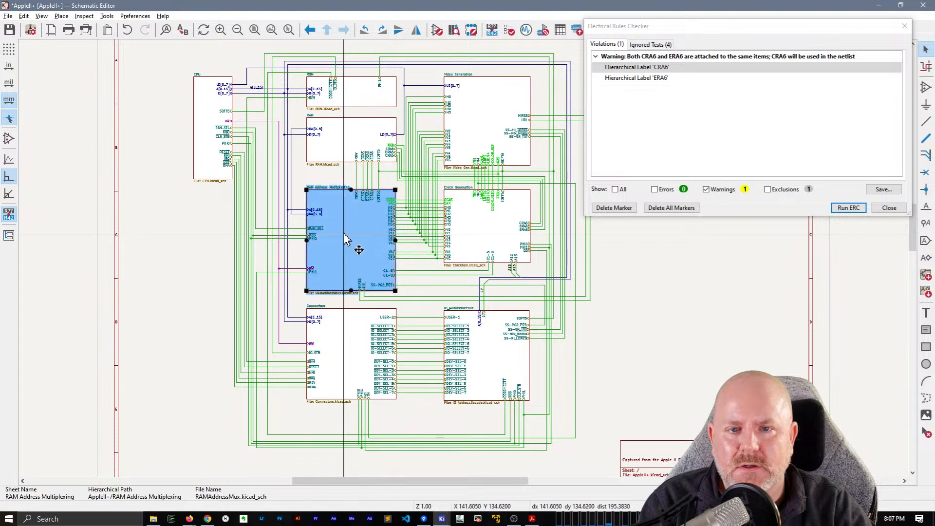
{"action": "double_click", "coordinate": [477, 361]}
{"action": "middle_click_drag", "start_coordinate": [443, 375], "coordinate": [372, 375]}
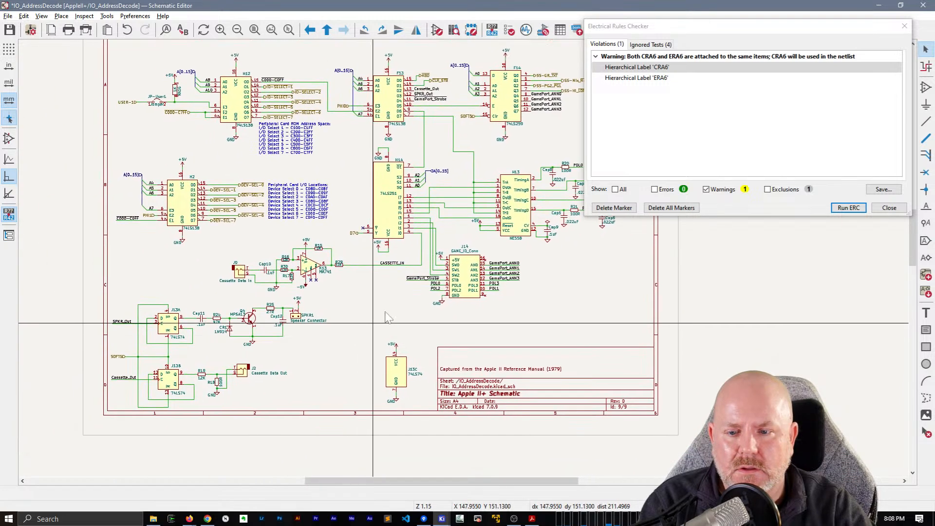
{"action": "right_click", "coordinate": [397, 304]}
{"action": "left_click", "coordinate": [414, 309]}
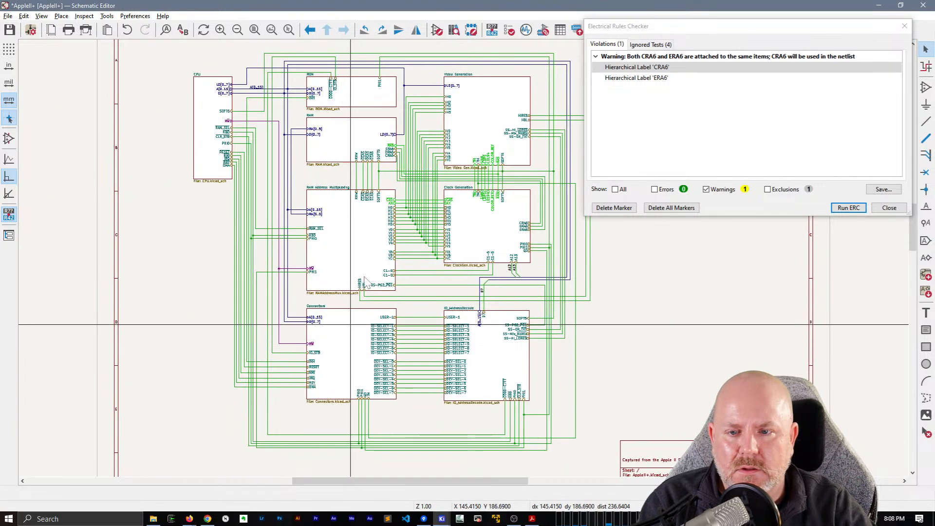
{"action": "double_click", "coordinate": [376, 262]}
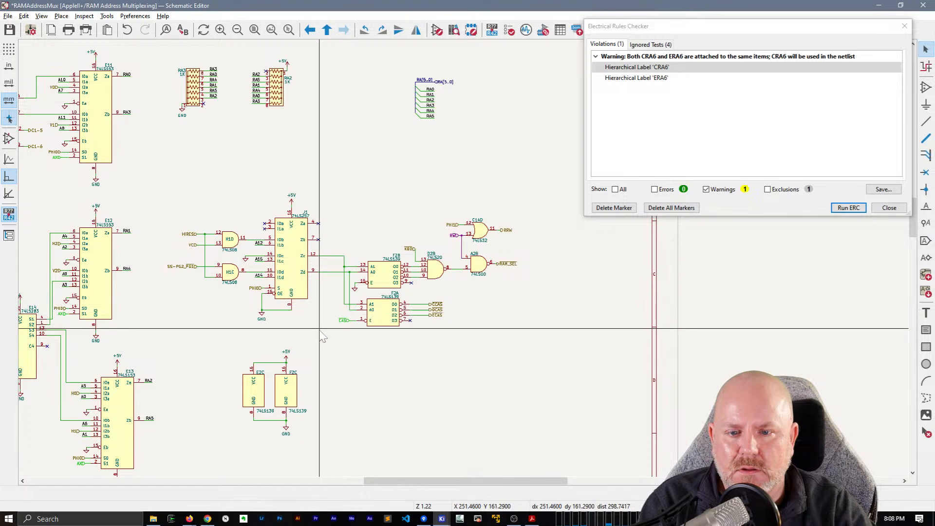
{"action": "middle_click_drag", "start_coordinate": [320, 330], "coordinate": [526, 315]}
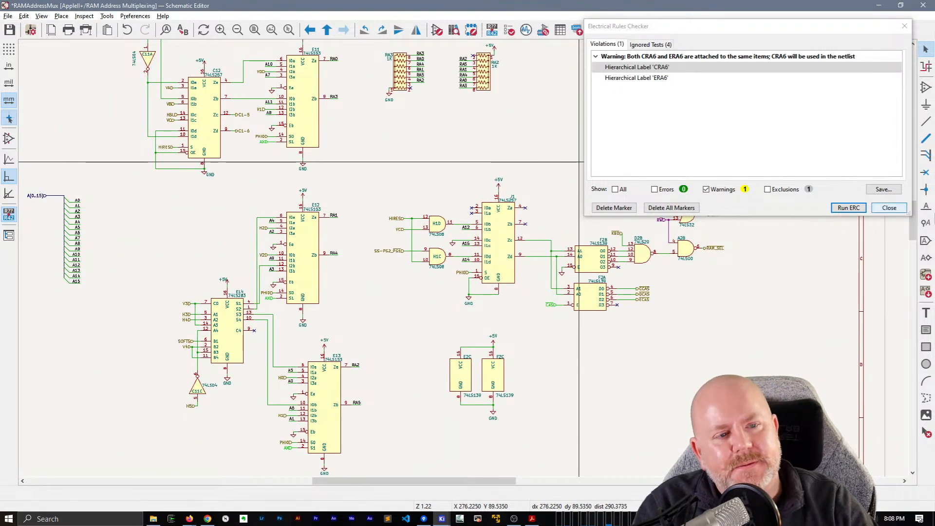
- Close the Electrical Rules Checker and go back up to the root sheet
{"action": "left_click", "coordinate": [890, 208]}
{"action": "right_click", "coordinate": [579, 157]}
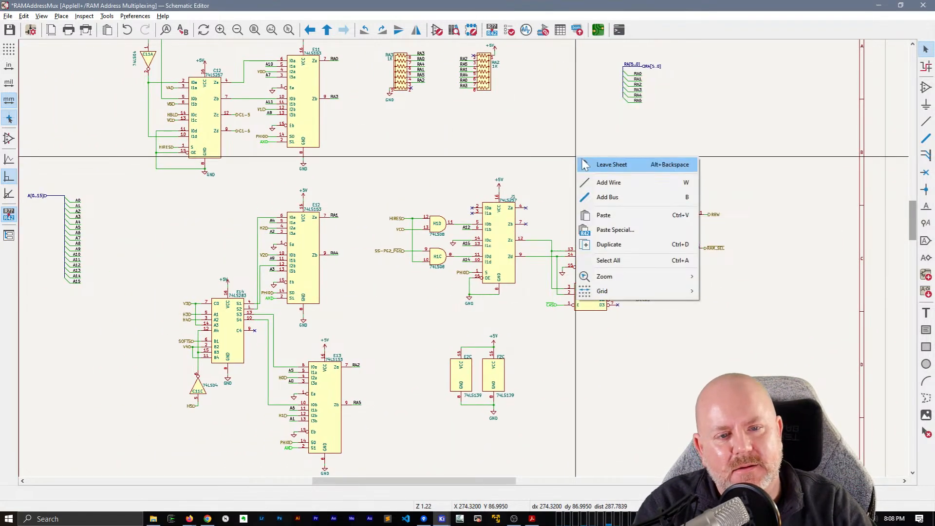
{"action": "left_click", "coordinate": [584, 163]}
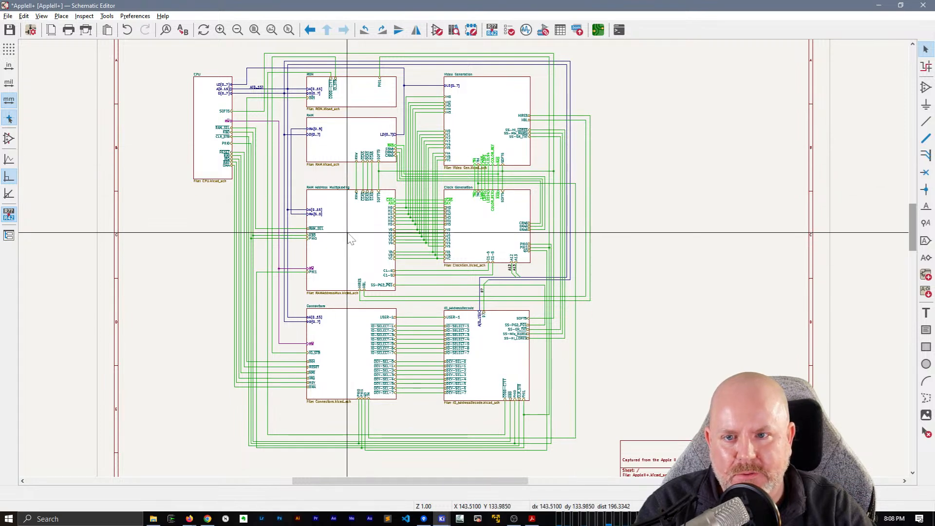
- Examine the CRA6, DRA6 and ERA6 labels at the RAM chips on the RAM sheet and return to the root sheet
{"action": "double_click", "coordinate": [348, 135]}
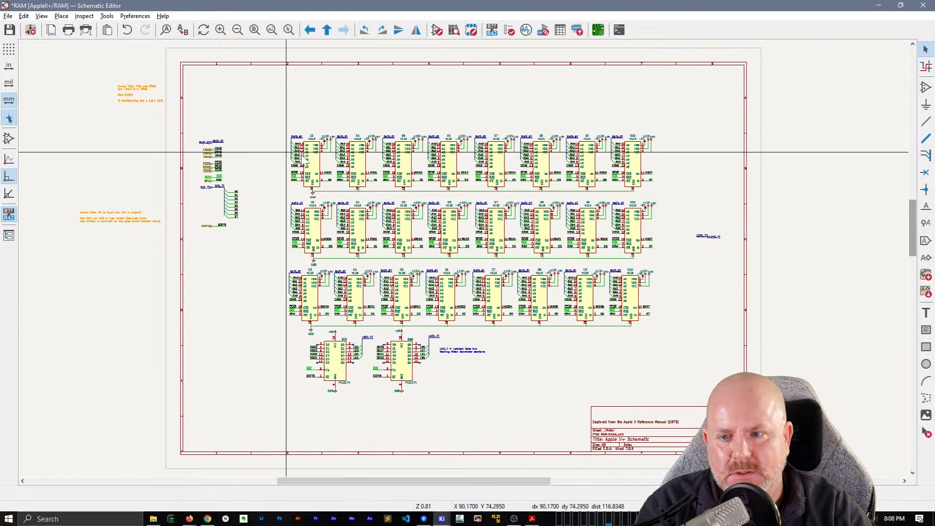
{"action": "scroll", "coordinate": [346, 165], "scroll_direction": "up", "scroll_amount": 3}
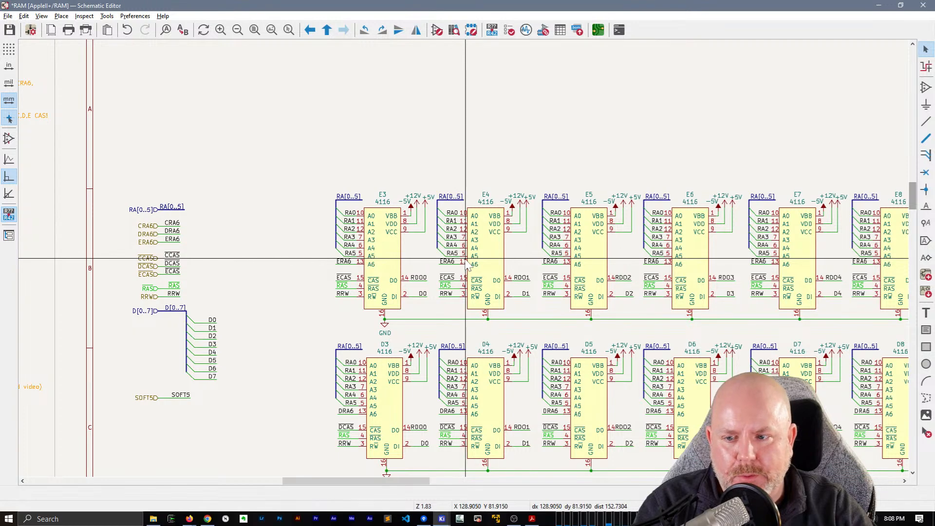
{"action": "scroll", "coordinate": [466, 259], "scroll_direction": "down", "scroll_amount": 1}
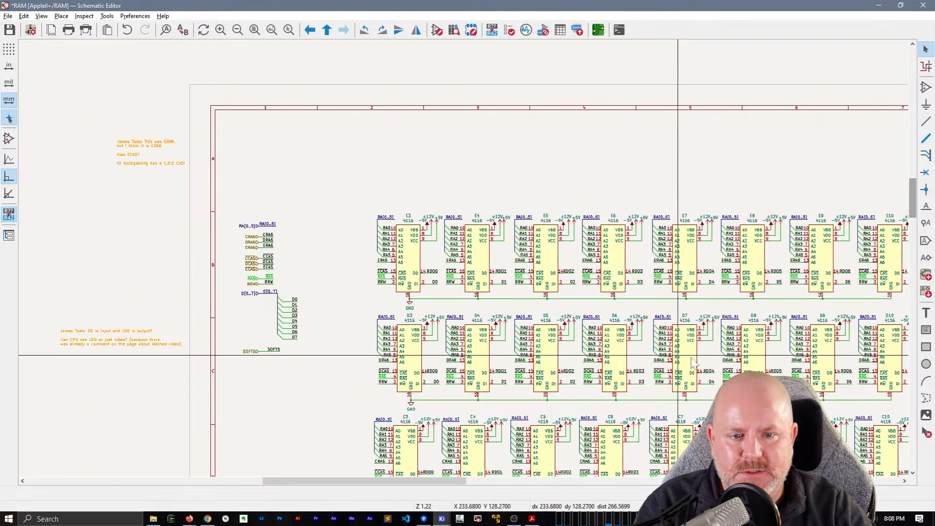
{"action": "middle_click_drag", "start_coordinate": [698, 358], "coordinate": [682, 380]}
{"action": "right_click", "coordinate": [442, 193]}
{"action": "left_click", "coordinate": [477, 200]}
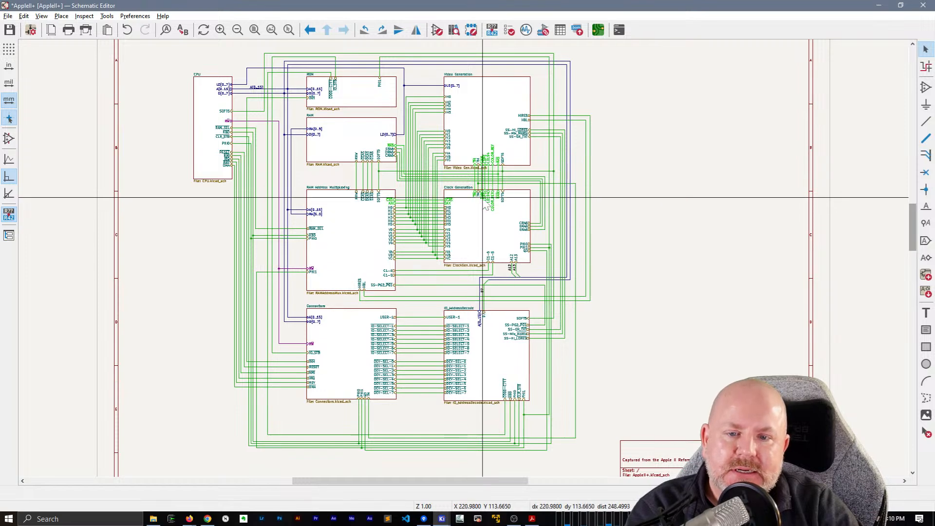
- Close the Schematic Editor and save the changes to AppleII+.kicad_sch
{"action": "scroll", "coordinate": [483, 200], "scroll_direction": "up", "scroll_amount": 2}
{"action": "scroll", "coordinate": [464, 258], "scroll_direction": "down", "scroll_amount": 1}
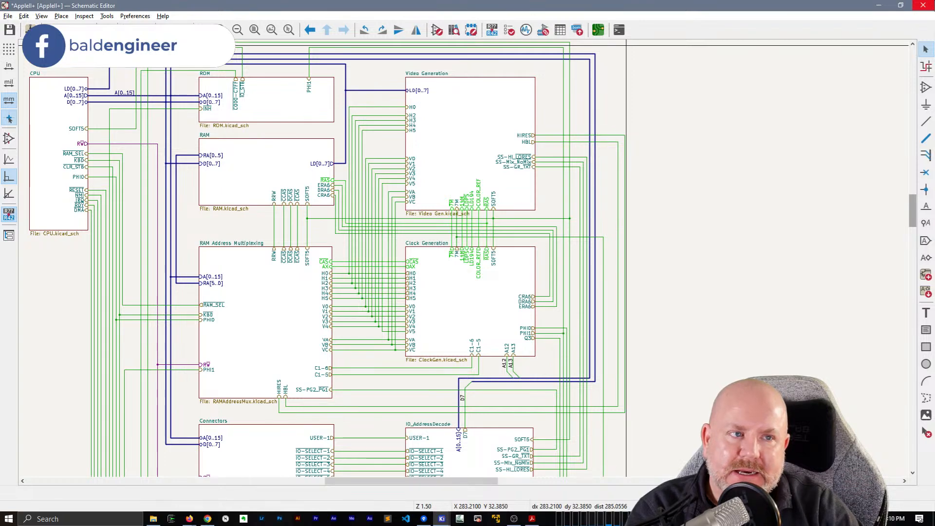
{"action": "left_click", "coordinate": [923, 6]}
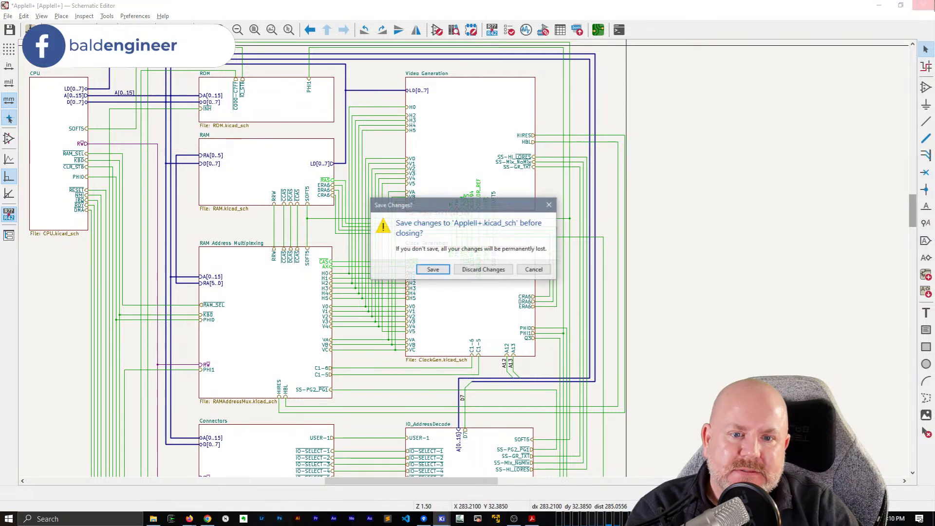
{"action": "left_click", "coordinate": [432, 270]}
- Review Fig. C-4's E1 jumper block and row A6 outputs in the PDF and switch to the bit-preserve repository in the Git client
{"action": "scroll", "coordinate": [427, 316], "scroll_direction": "down", "scroll_amount": 5}
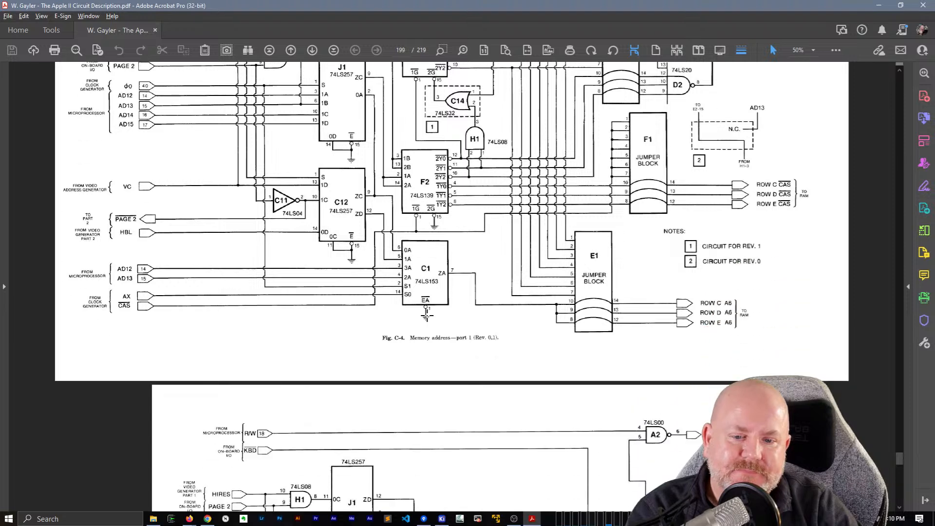
{"action": "scroll", "coordinate": [427, 317], "scroll_direction": "up", "scroll_amount": 6}
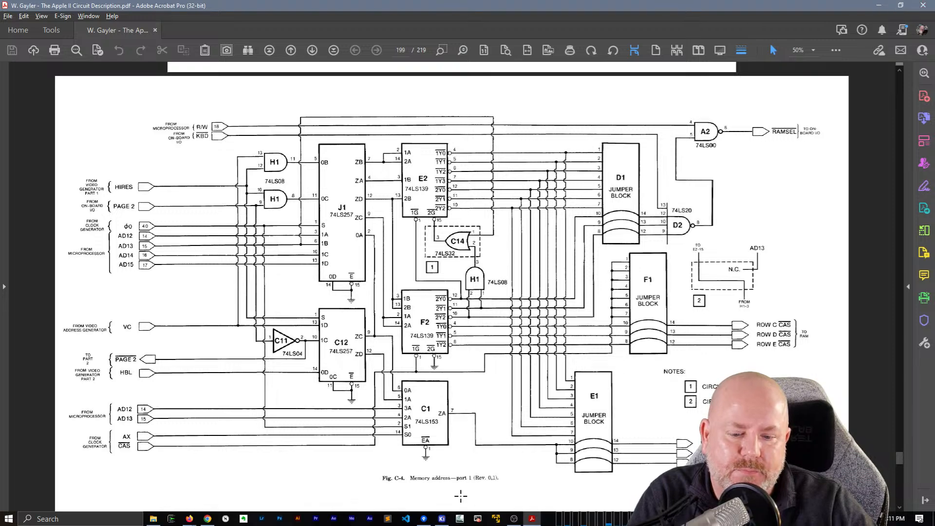
{"action": "left_click", "coordinate": [442, 519]}
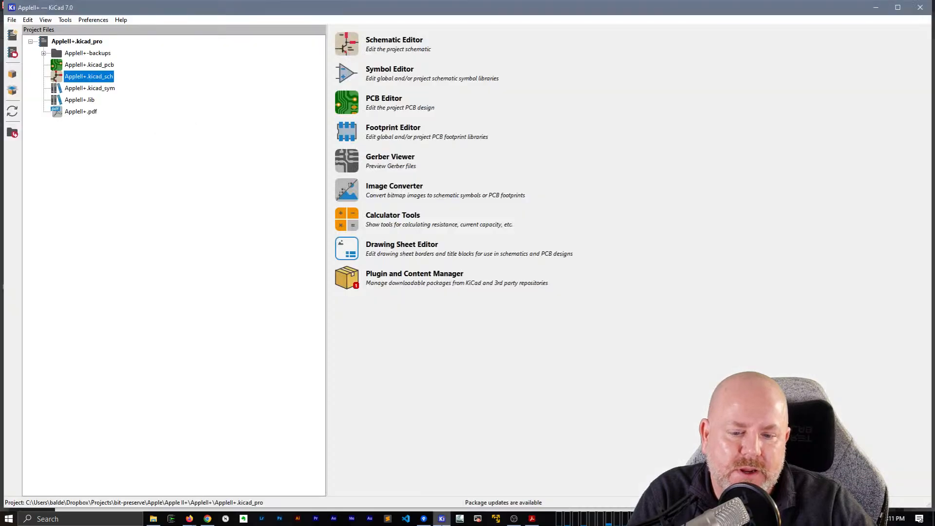
{"action": "left_click", "coordinate": [426, 519]}
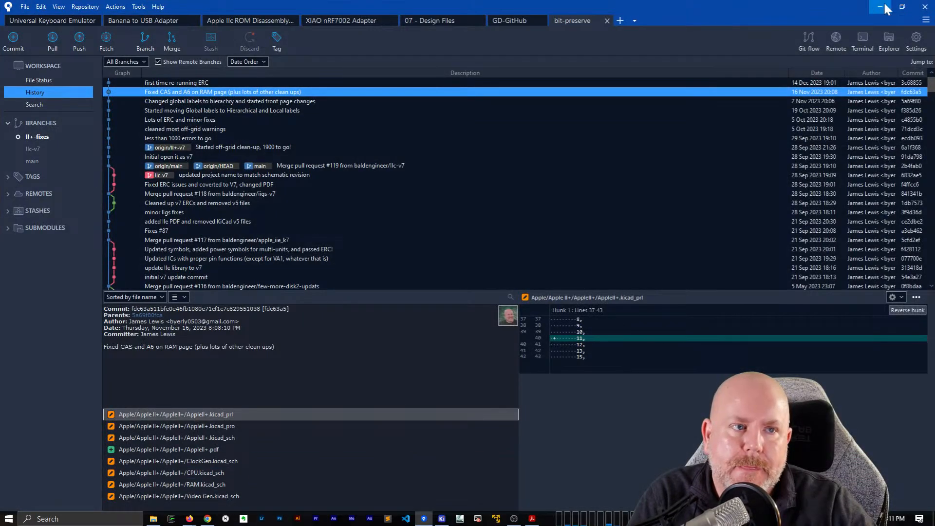
- Switch to KiCad and browse for an existing project in the bit-preserve folder Apple > Apple II > AppleII
{"action": "left_click", "coordinate": [881, 5]}
{"action": "left_click", "coordinate": [12, 20]}
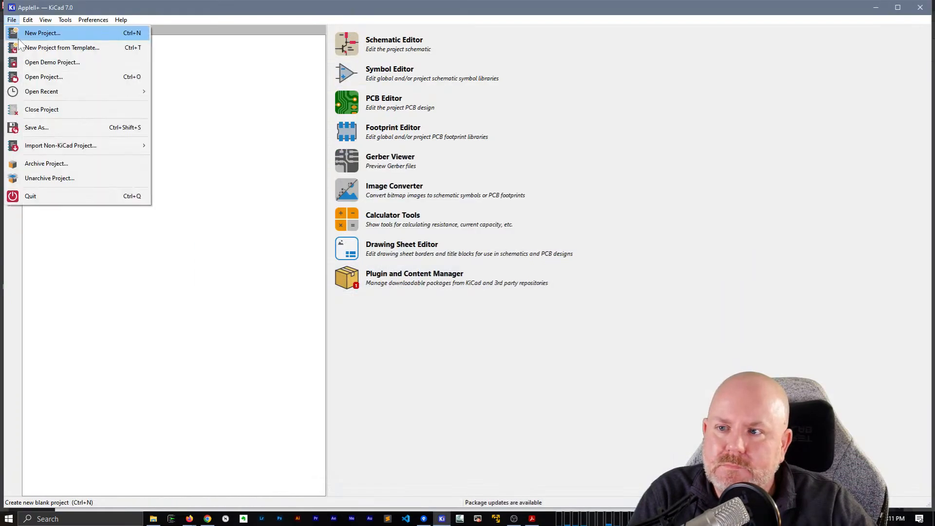
{"action": "left_click", "coordinate": [34, 76]}
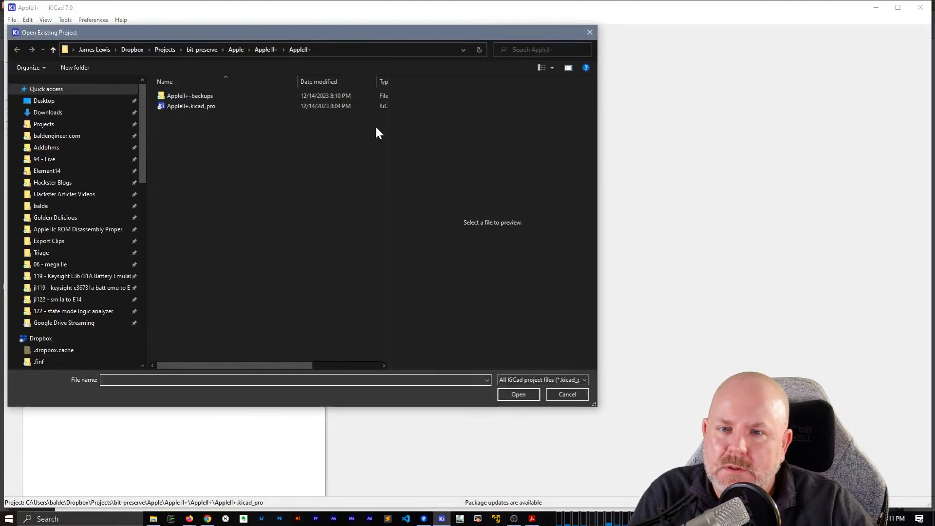
{"action": "left_click_drag", "start_coordinate": [285, 33], "coordinate": [458, 55]}
{"action": "left_click", "coordinate": [418, 72]}
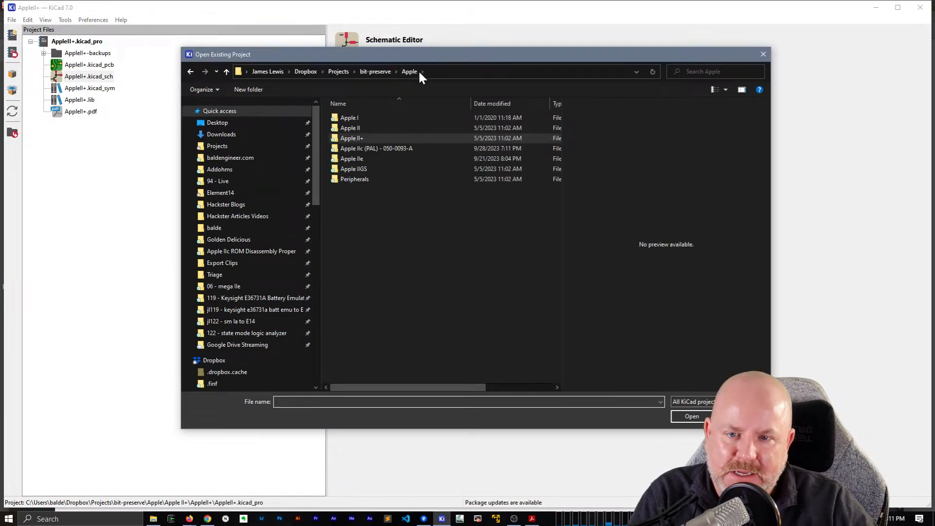
{"action": "double_click", "coordinate": [359, 126]}
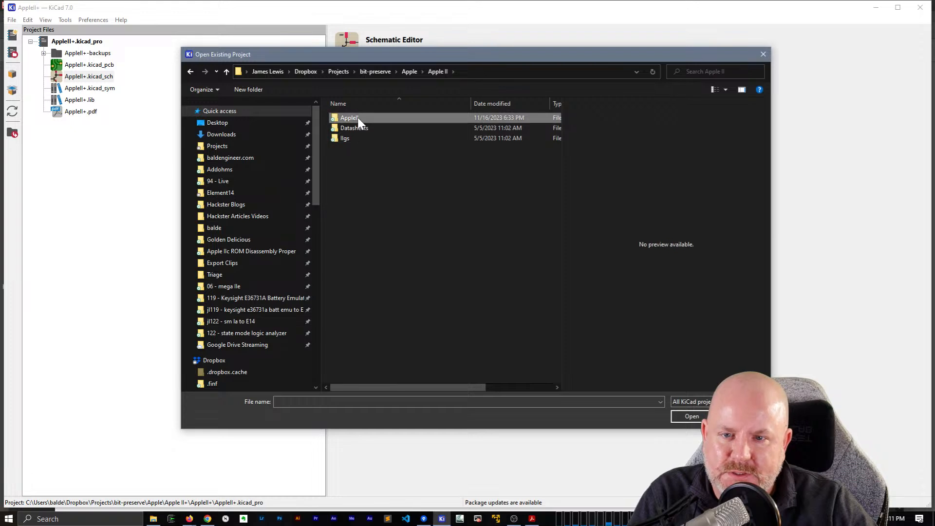
{"action": "double_click", "coordinate": [357, 118]}
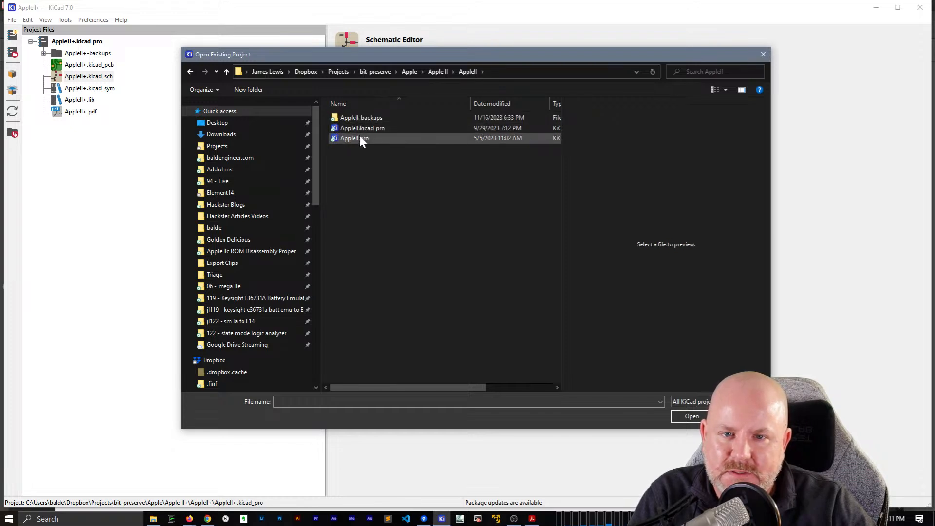
{"action": "left_click", "coordinate": [437, 72]}
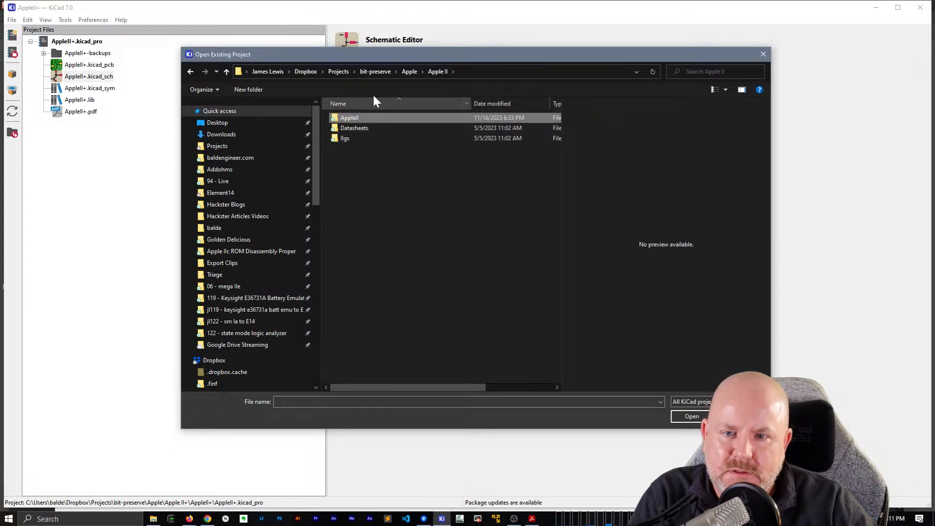
{"action": "left_click", "coordinate": [409, 72]}
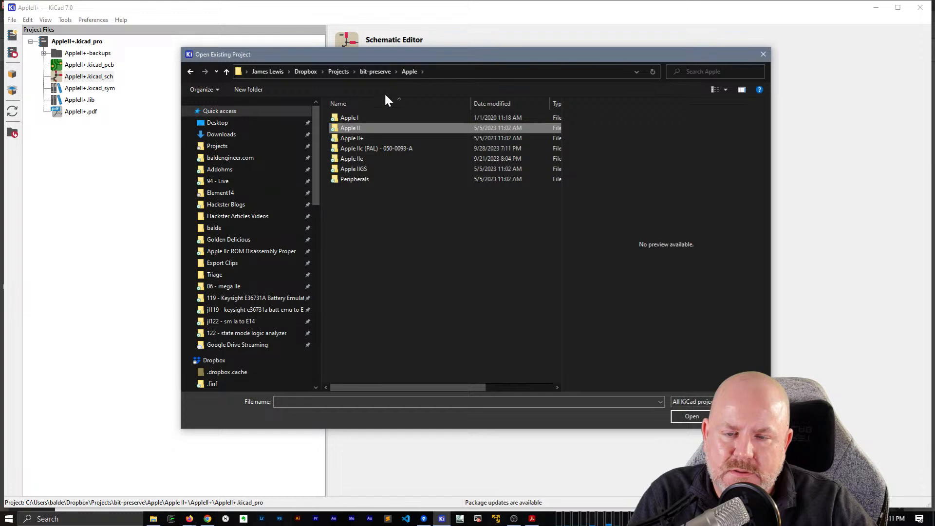
{"action": "double_click", "coordinate": [348, 129]}
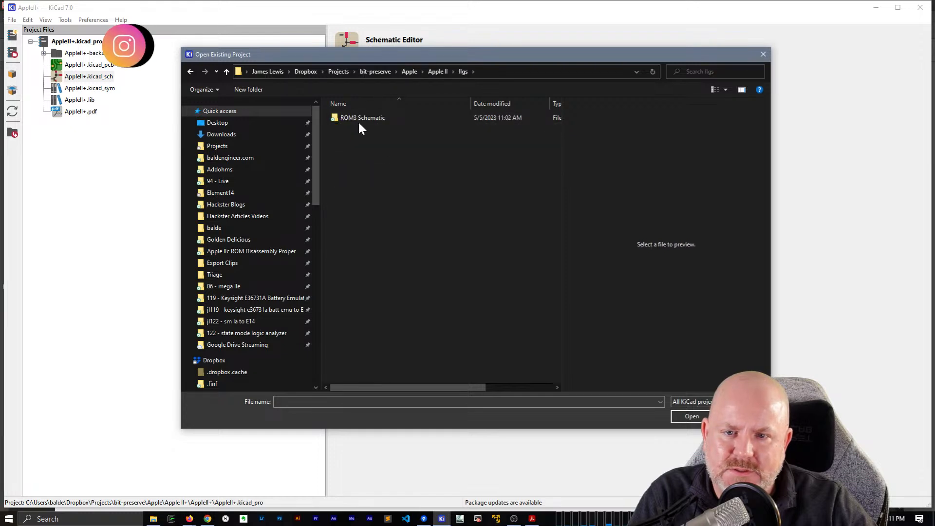
{"action": "double_click", "coordinate": [359, 120]}
{"action": "left_click", "coordinate": [440, 71]}
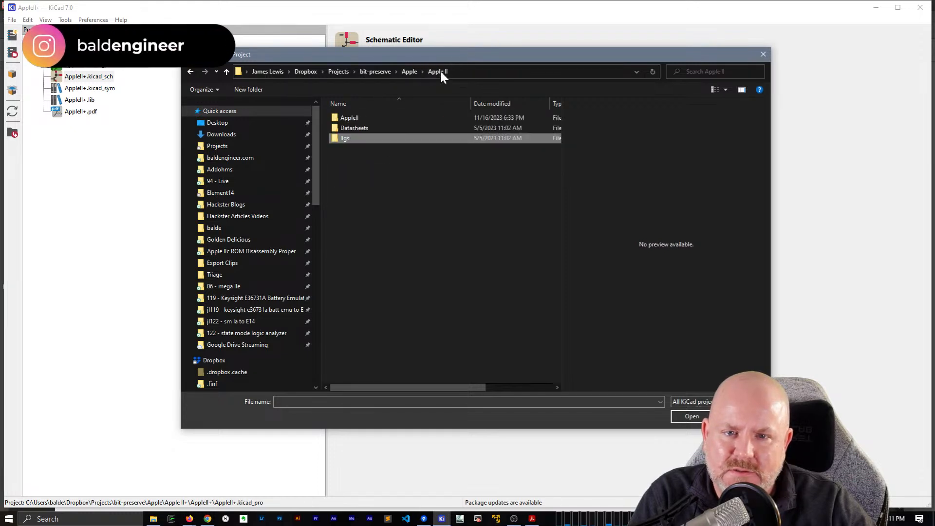
- Open the AppleII.kicad_pro project and its AppleII.sch schematic, skipping the symbol rescue
{"action": "double_click", "coordinate": [364, 118]}
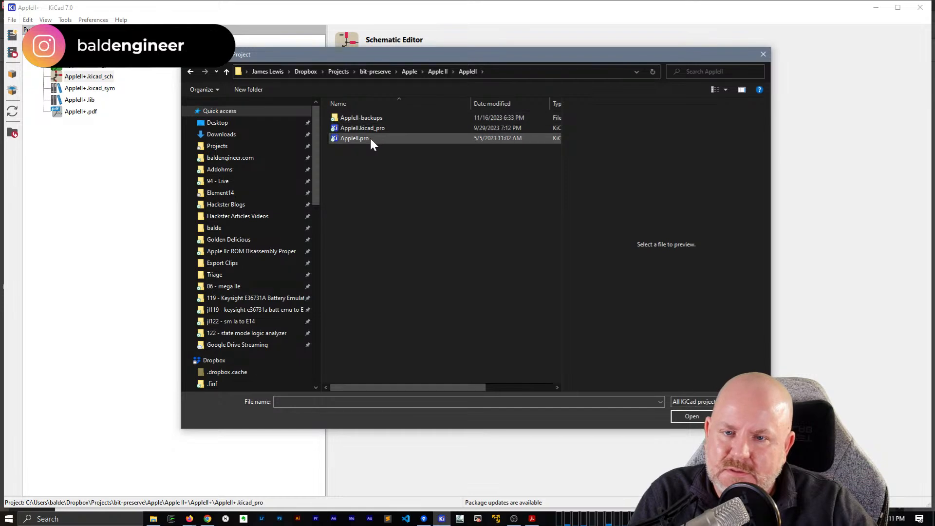
{"action": "double_click", "coordinate": [370, 129]}
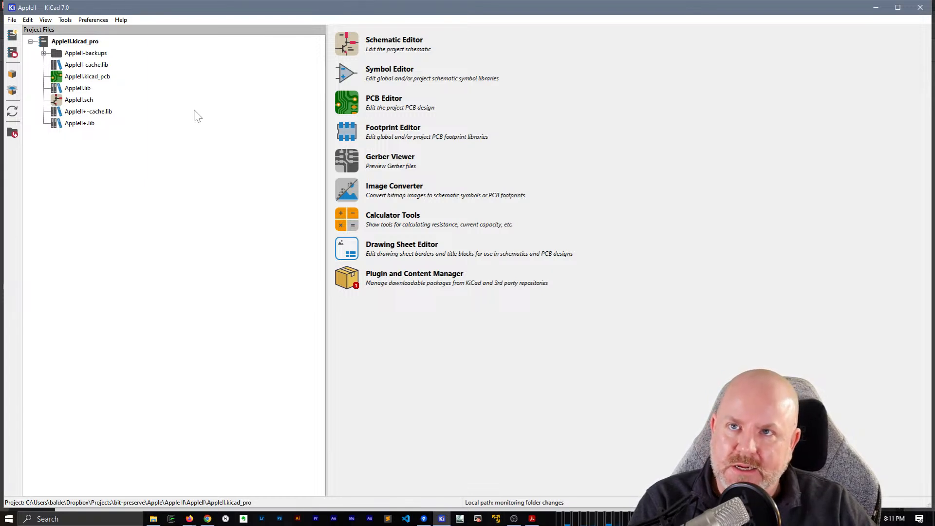
{"action": "double_click", "coordinate": [91, 101]}
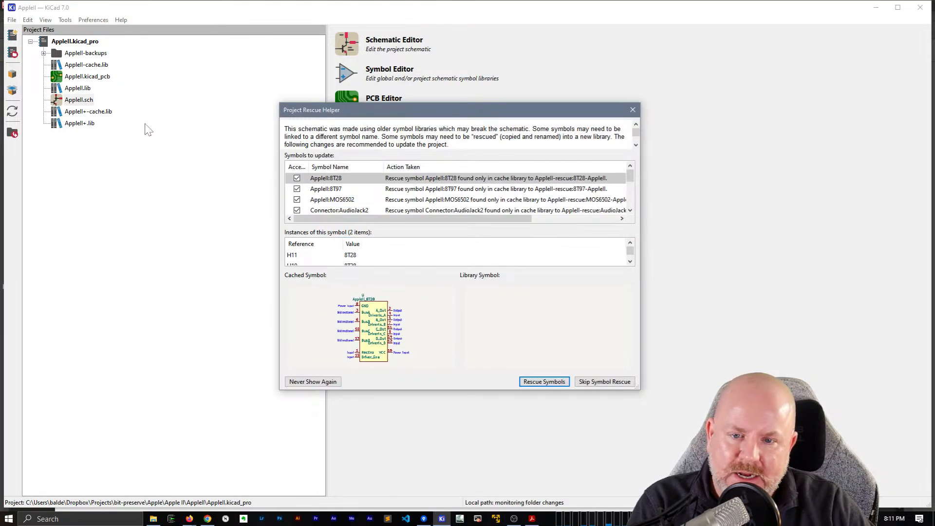
{"action": "left_click", "coordinate": [600, 382]}
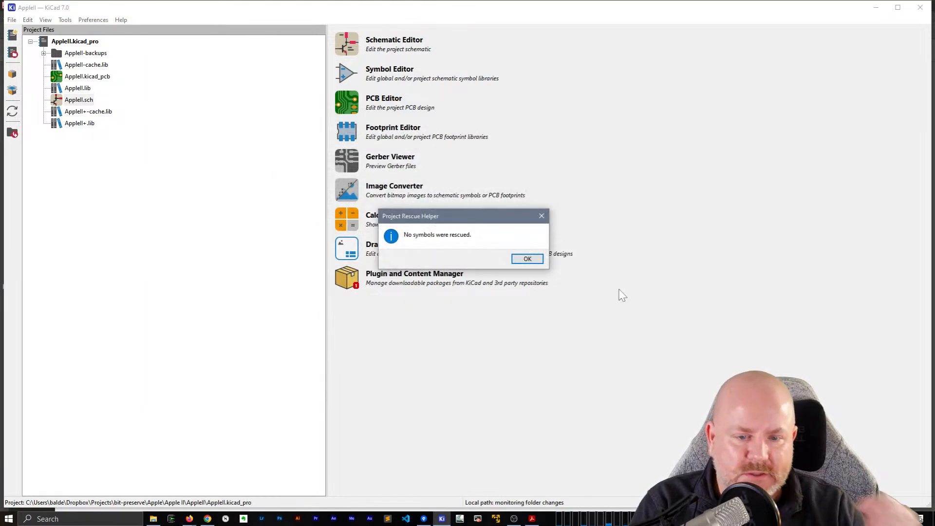
{"action": "left_click", "coordinate": [528, 259]}
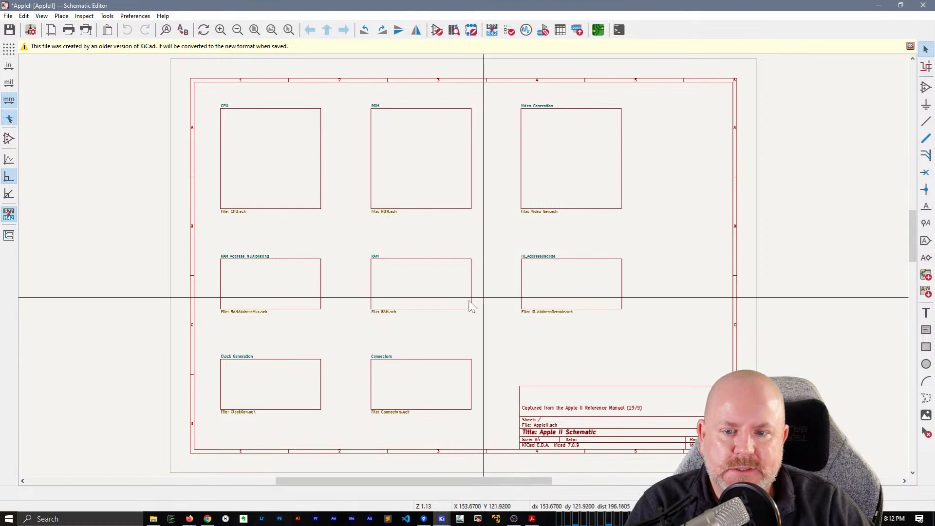
- Examine the RAM and IO_AddressDecode sheets of the Apple II schematic and return to the root sheet
{"action": "double_click", "coordinate": [447, 300]}
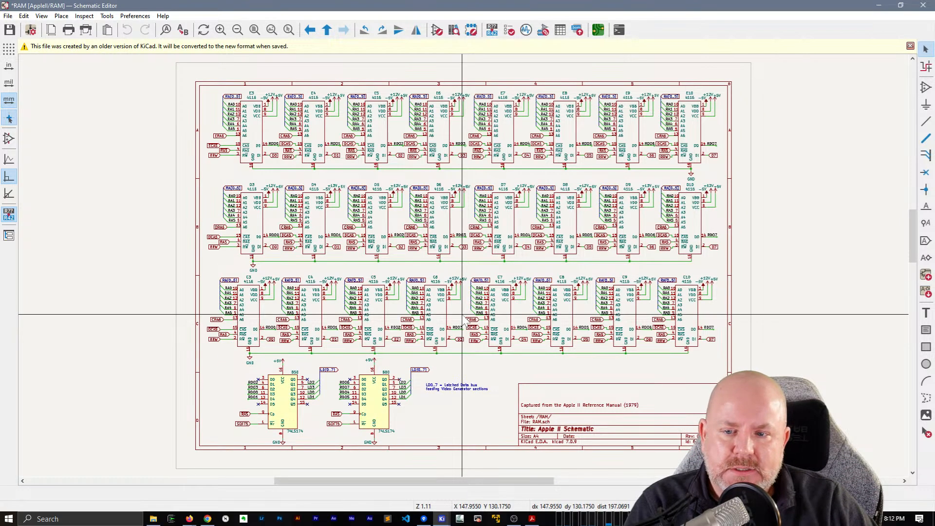
{"action": "right_click", "coordinate": [806, 129]}
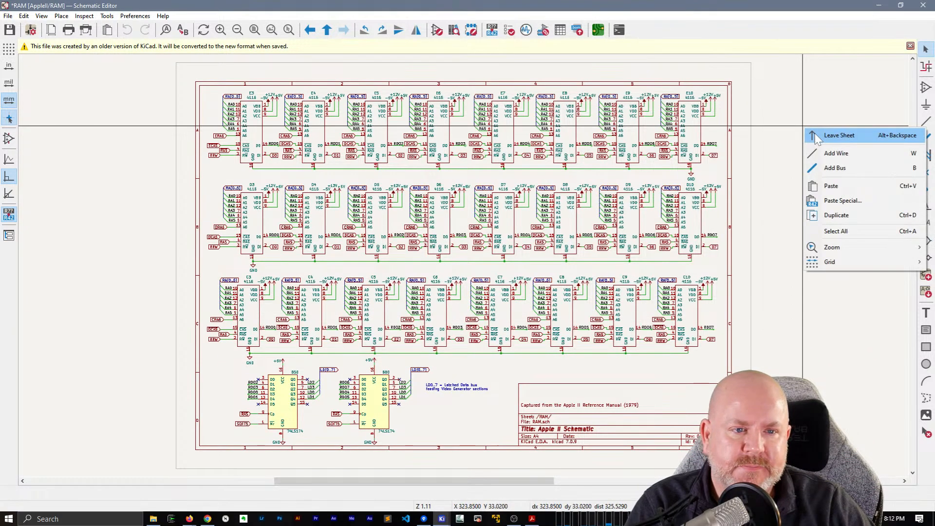
{"action": "left_click", "coordinate": [831, 133]}
{"action": "double_click", "coordinate": [558, 279]}
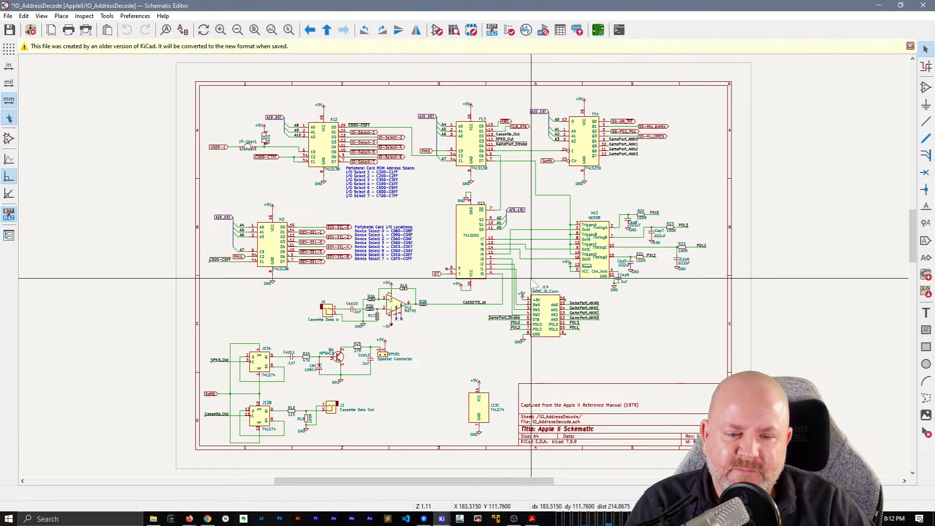
{"action": "right_click", "coordinate": [687, 176]}
{"action": "left_click", "coordinate": [699, 178]}
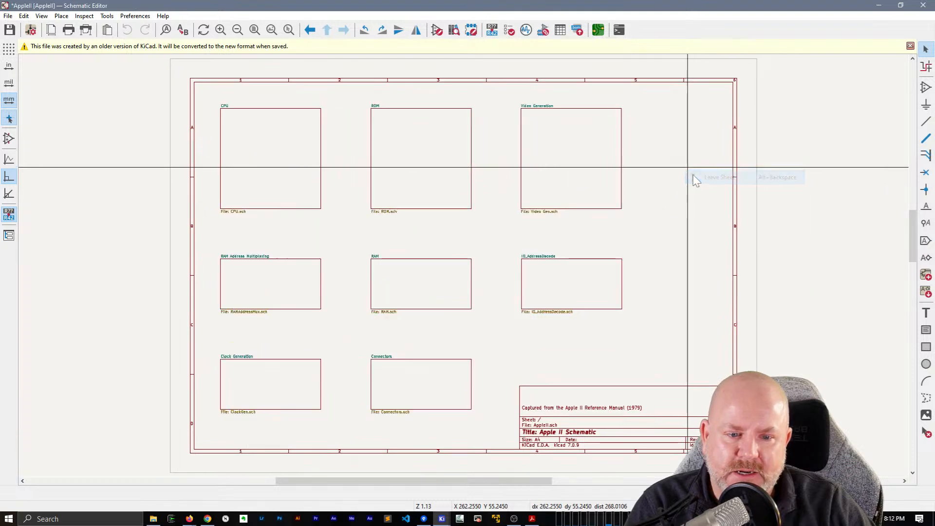
- Examine the RAM Address Multiplexing sheet of the Apple II schematic and return to the root sheet
{"action": "double_click", "coordinate": [301, 303]}
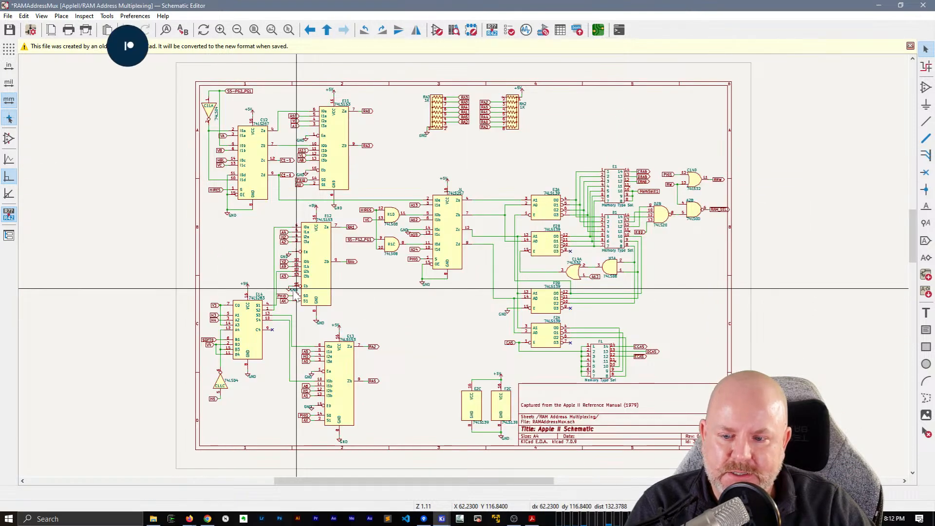
{"action": "right_click", "coordinate": [428, 322]}
{"action": "left_click", "coordinate": [439, 332]}
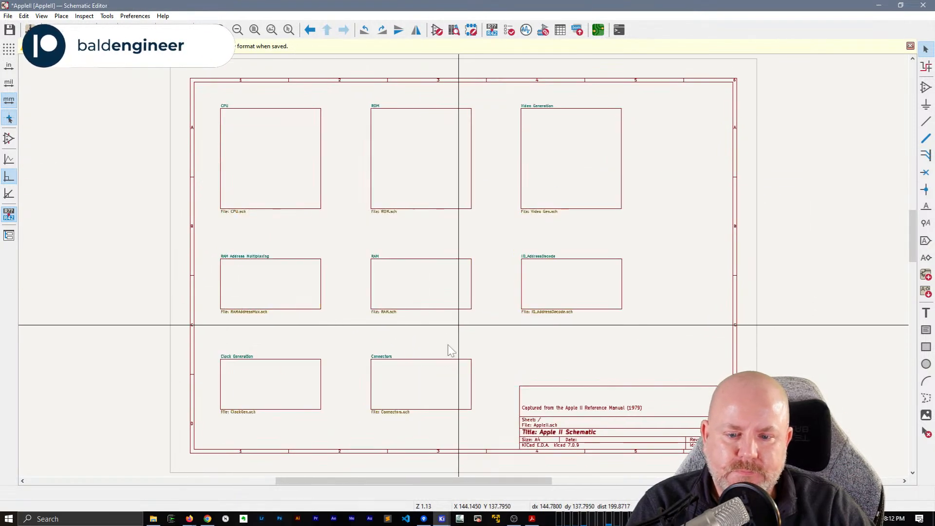
- Examine the MemSelE1 label at C1's Za output on the Clock Generation sheet and return to the root sheet
{"action": "double_click", "coordinate": [314, 376]}
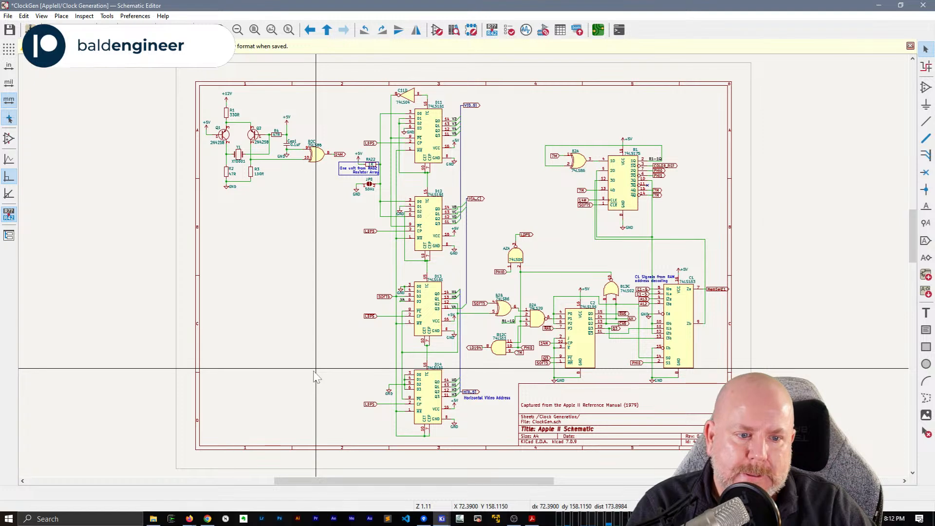
{"action": "scroll", "coordinate": [716, 299], "scroll_direction": "up", "scroll_amount": 6}
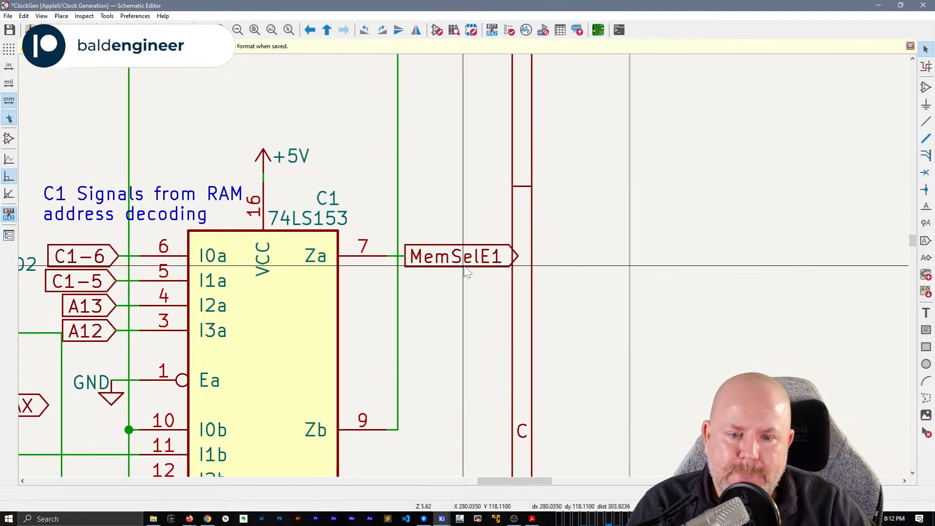
{"action": "scroll", "coordinate": [463, 266], "scroll_direction": "down", "scroll_amount": 6}
{"action": "middle_click_drag", "start_coordinate": [250, 219], "coordinate": [470, 257]}
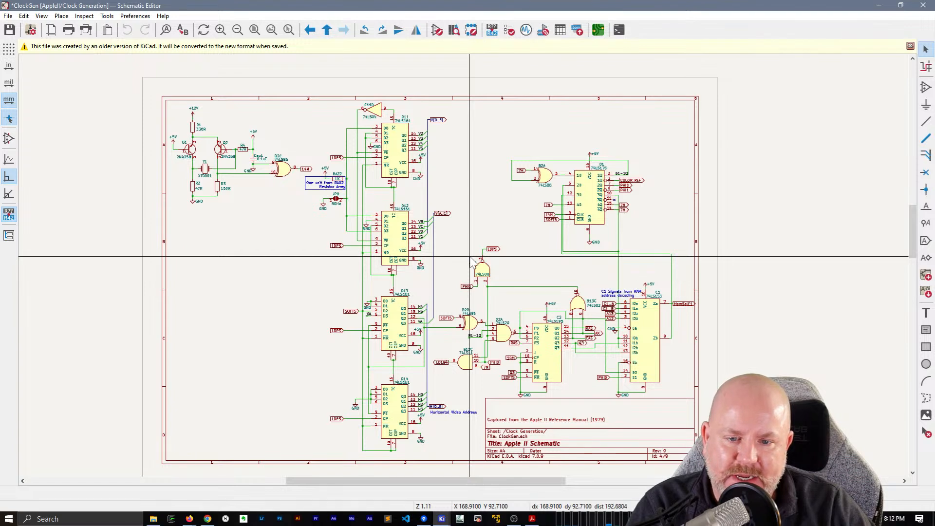
{"action": "right_click", "coordinate": [482, 181]}
{"action": "left_click", "coordinate": [516, 189]}
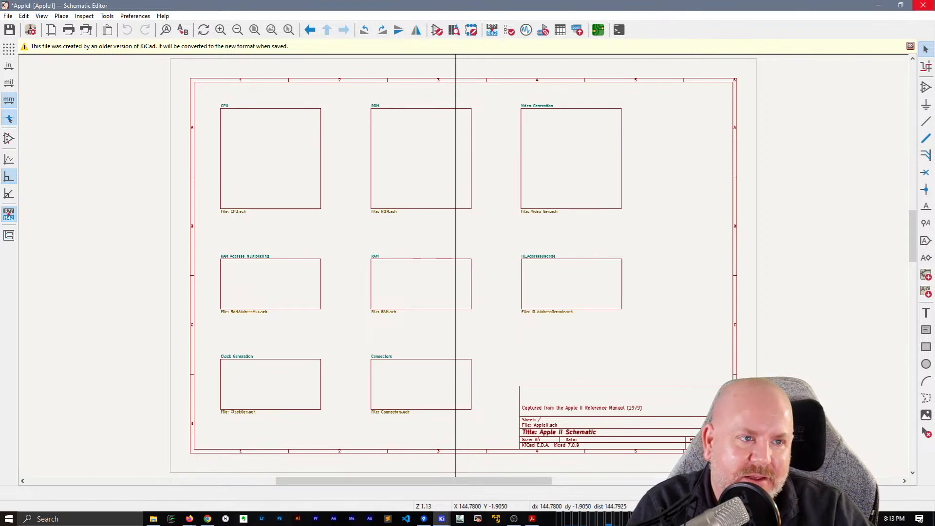
- Close the Apple II schematic without saving and open the AppleII+.kicad_pro project from the Apple II+ folder
{"action": "left_click", "coordinate": [923, 5]}
{"action": "left_click", "coordinate": [469, 267]}
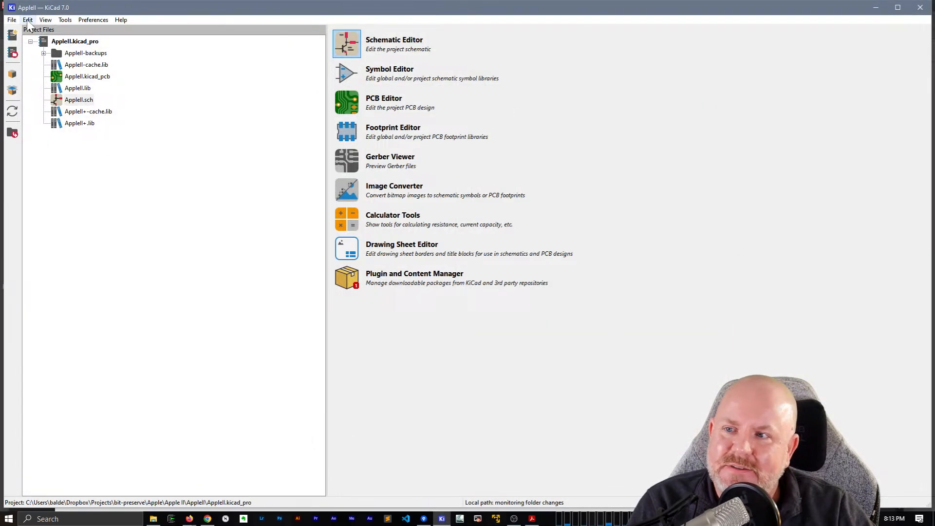
{"action": "left_click", "coordinate": [11, 19]}
{"action": "left_click", "coordinate": [30, 78]}
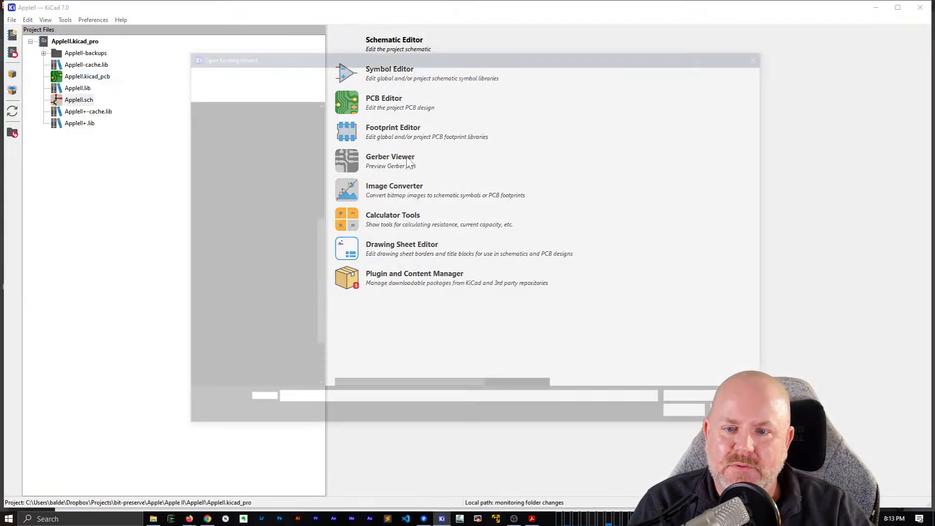
{"action": "left_click", "coordinate": [437, 72]}
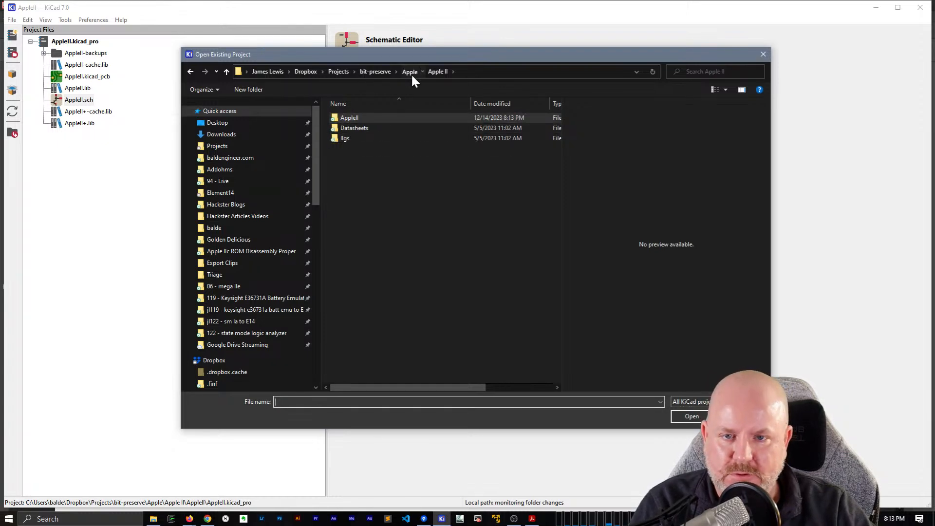
{"action": "left_click", "coordinate": [409, 72]}
{"action": "double_click", "coordinate": [368, 139]}
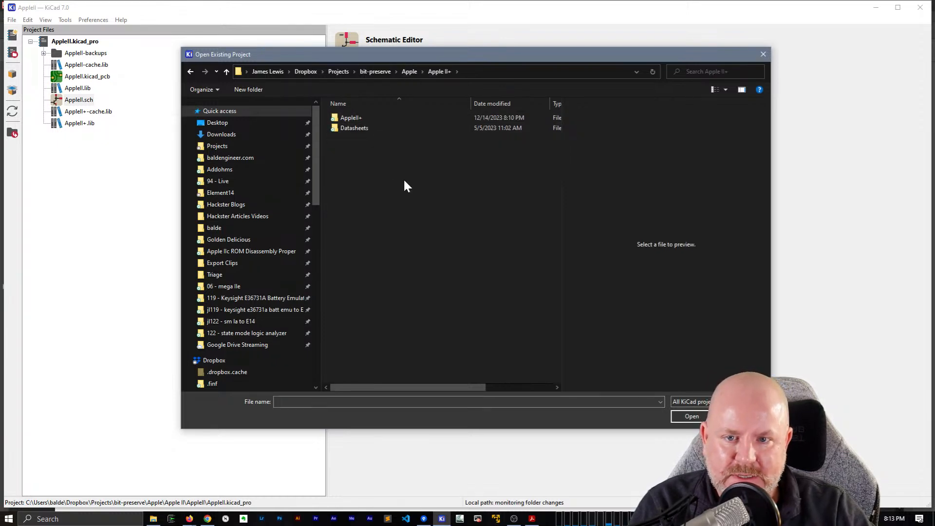
{"action": "double_click", "coordinate": [363, 118]}
{"action": "double_click", "coordinate": [366, 127]}
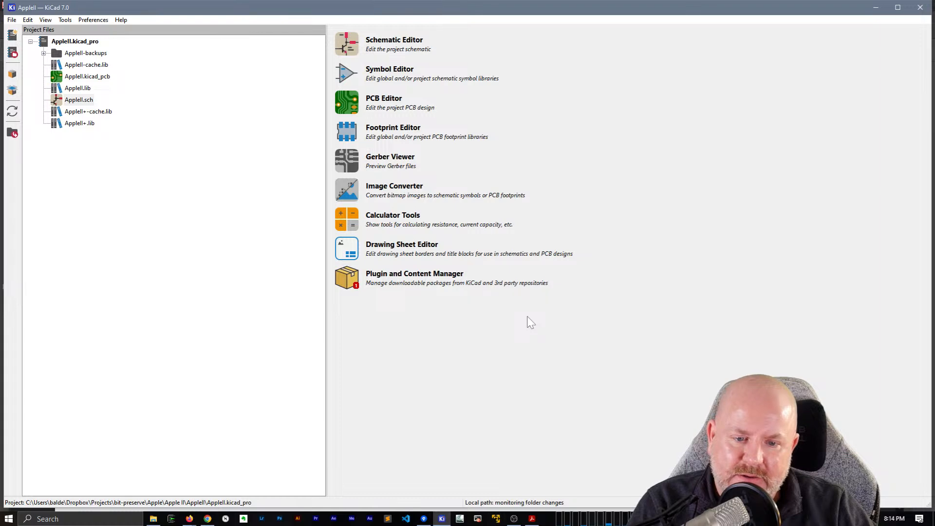
- Open AppleII+.kicad_sch, review its RAM Address Multiplexing sheet and return to the root sheet
{"action": "double_click", "coordinate": [94, 78]}
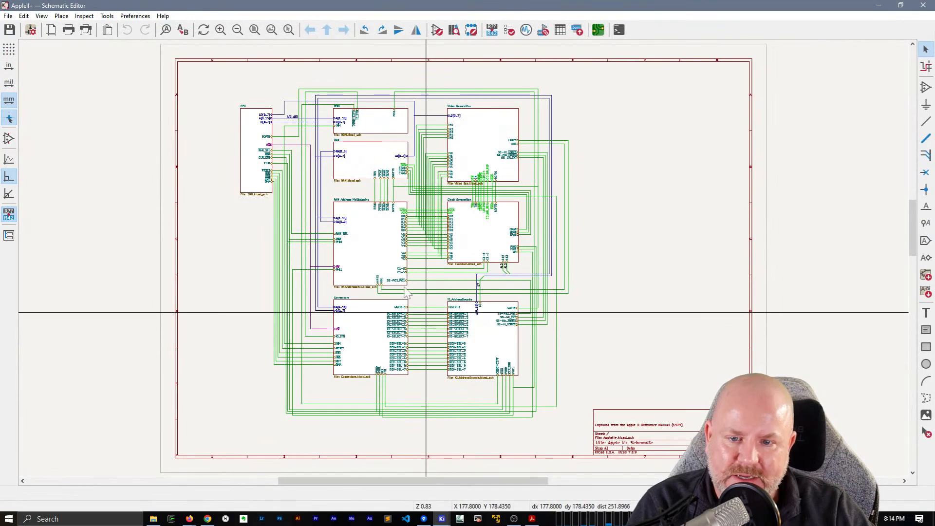
{"action": "double_click", "coordinate": [377, 249]}
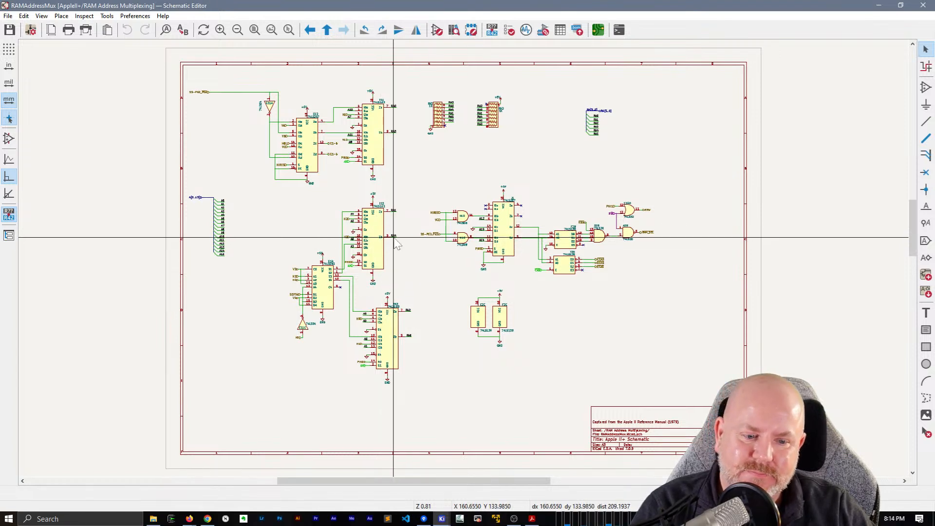
{"action": "right_click", "coordinate": [662, 154]}
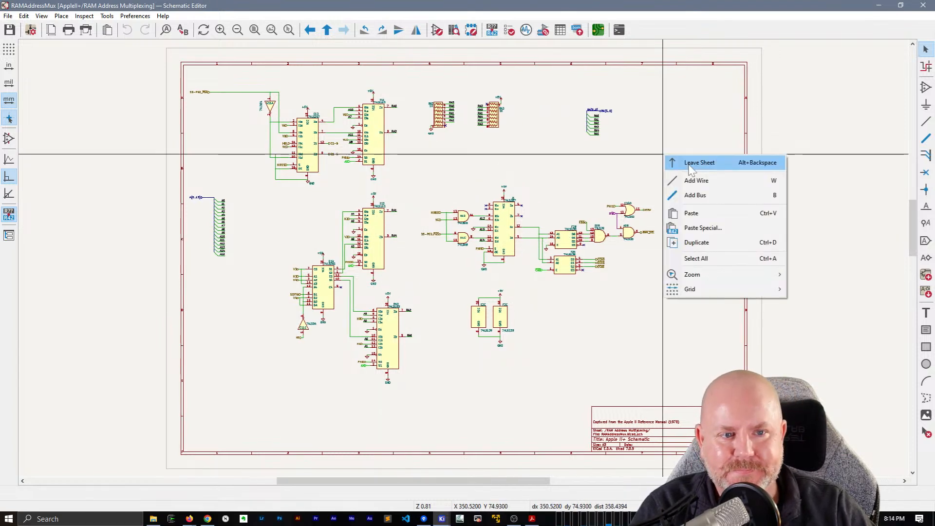
{"action": "left_click", "coordinate": [688, 161]}
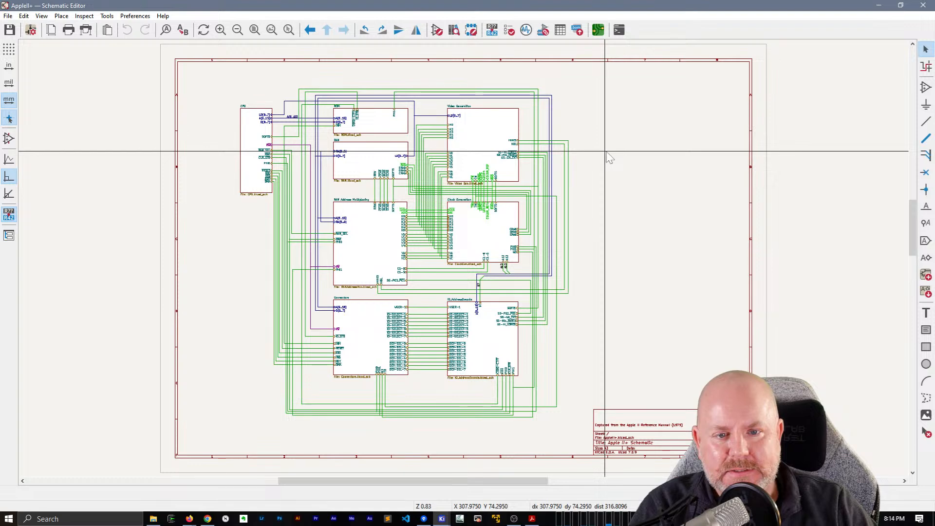
- Close the Schematic Editor and the KiCad project window
{"action": "left_click", "coordinate": [924, 5]}
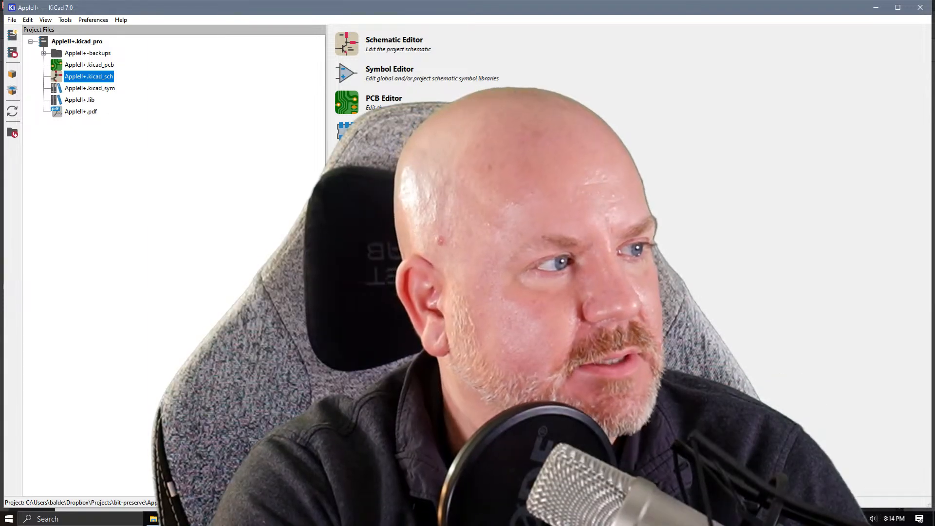
{"action": "left_click", "coordinate": [921, 7]}
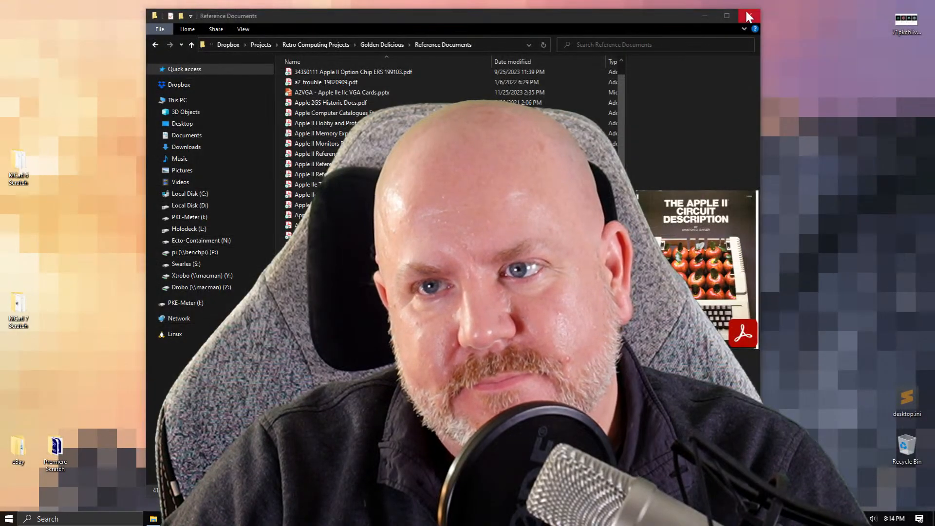
- Close the Reference Documents folder and switch to the bit-preserve repository's pending file changes in Sourcetree
{"action": "left_click", "coordinate": [749, 18]}
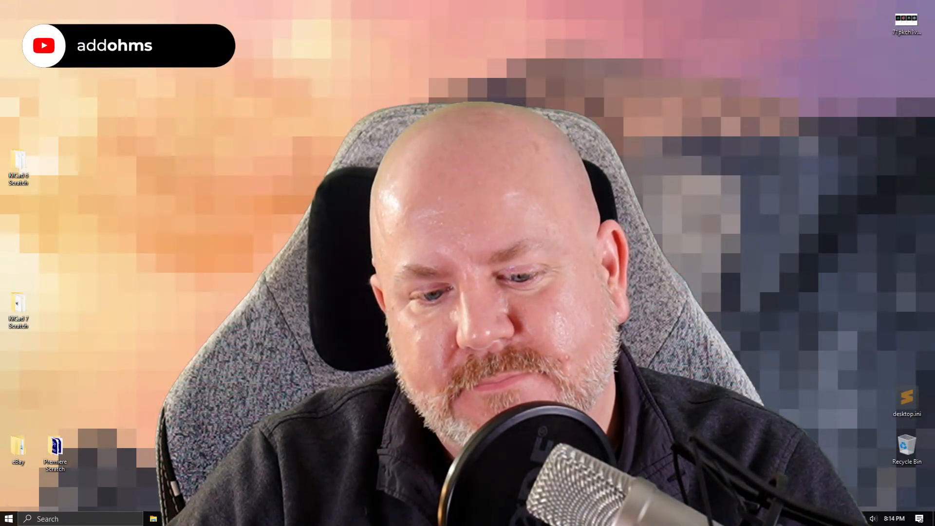
{"action": "left_click", "coordinate": [210, 519]}
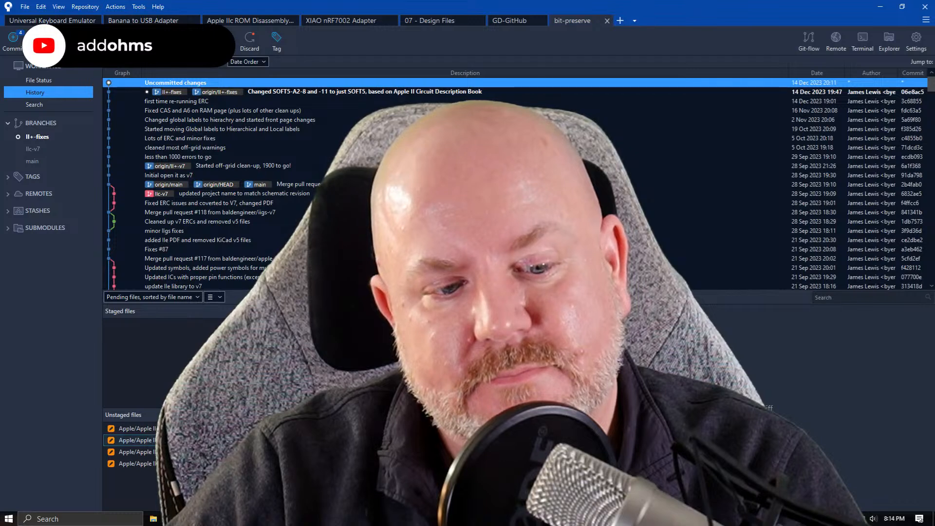
{"action": "left_click", "coordinate": [39, 81]}
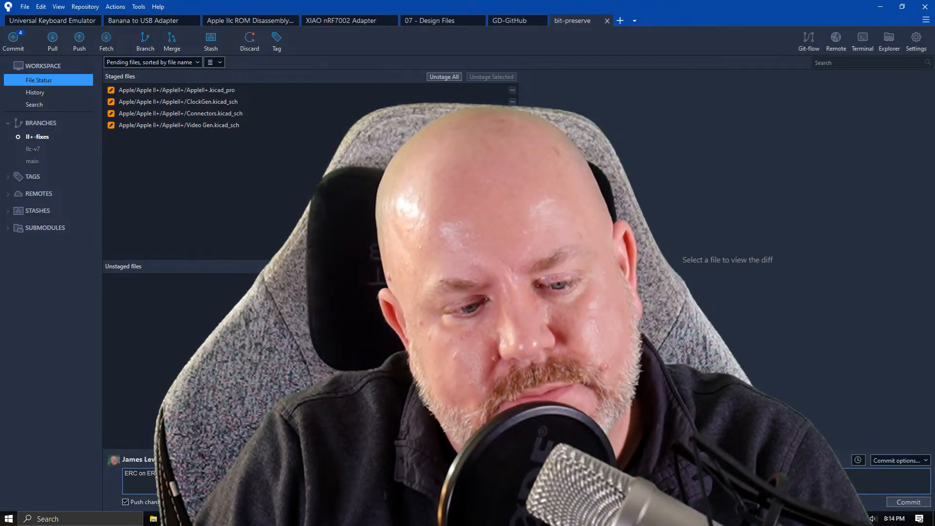
- Commit the four staged Apple II+ files with the message "ERC err on RAM signals that should have been in a jumper block." and push II+-fixes
{"action": "type", "text": "RA"}
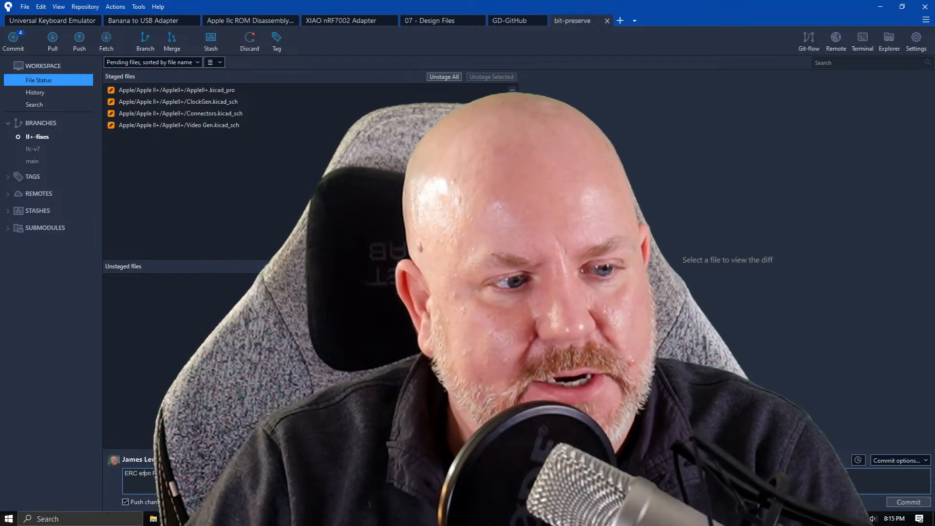
{"action": "type", "text": "err"}
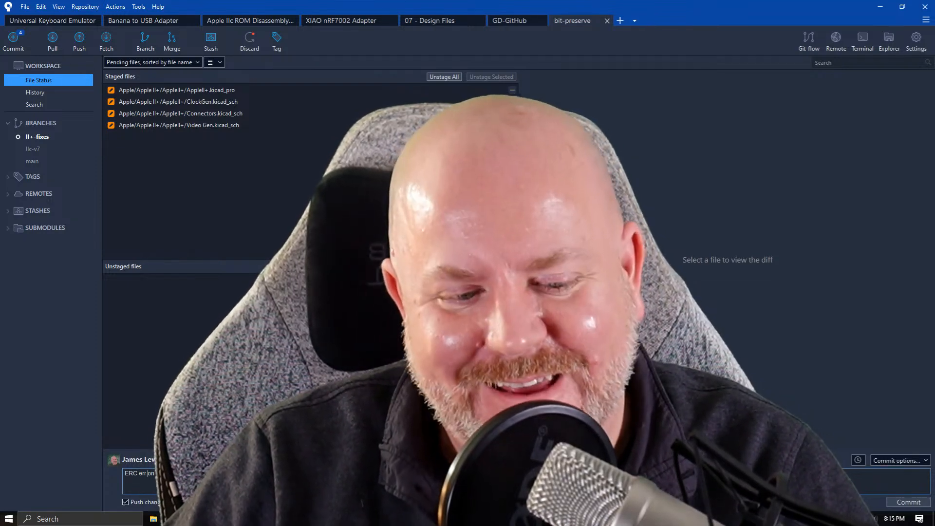
{"action": "left_click", "coordinate": [912, 503]}
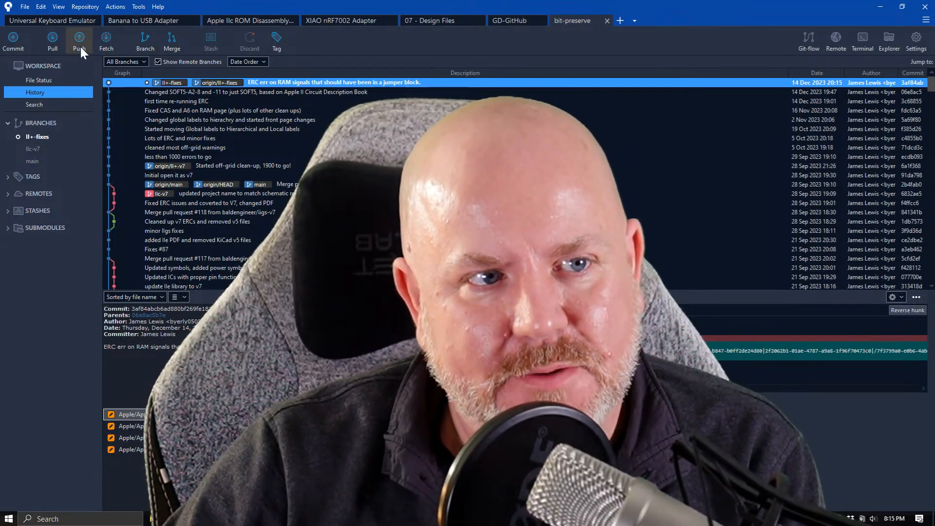
{"action": "left_click", "coordinate": [79, 45]}
{"action": "left_click", "coordinate": [604, 199]}
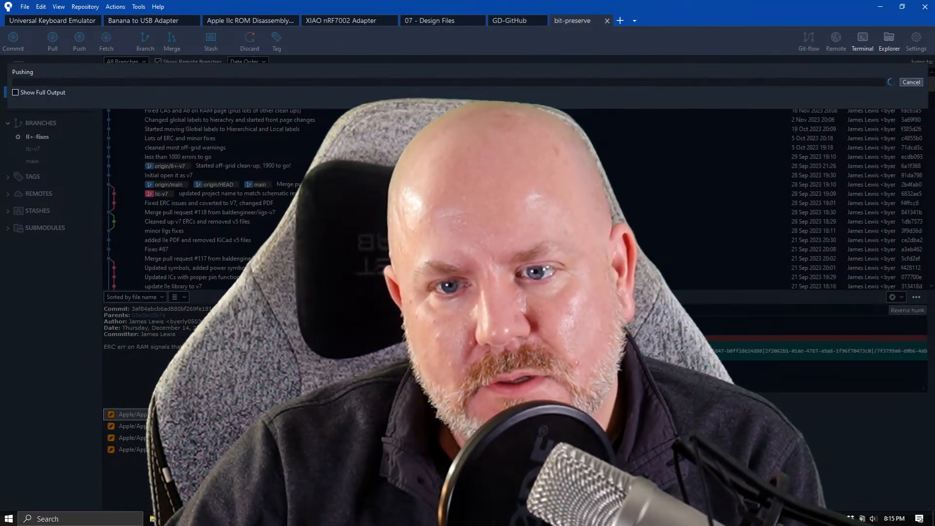